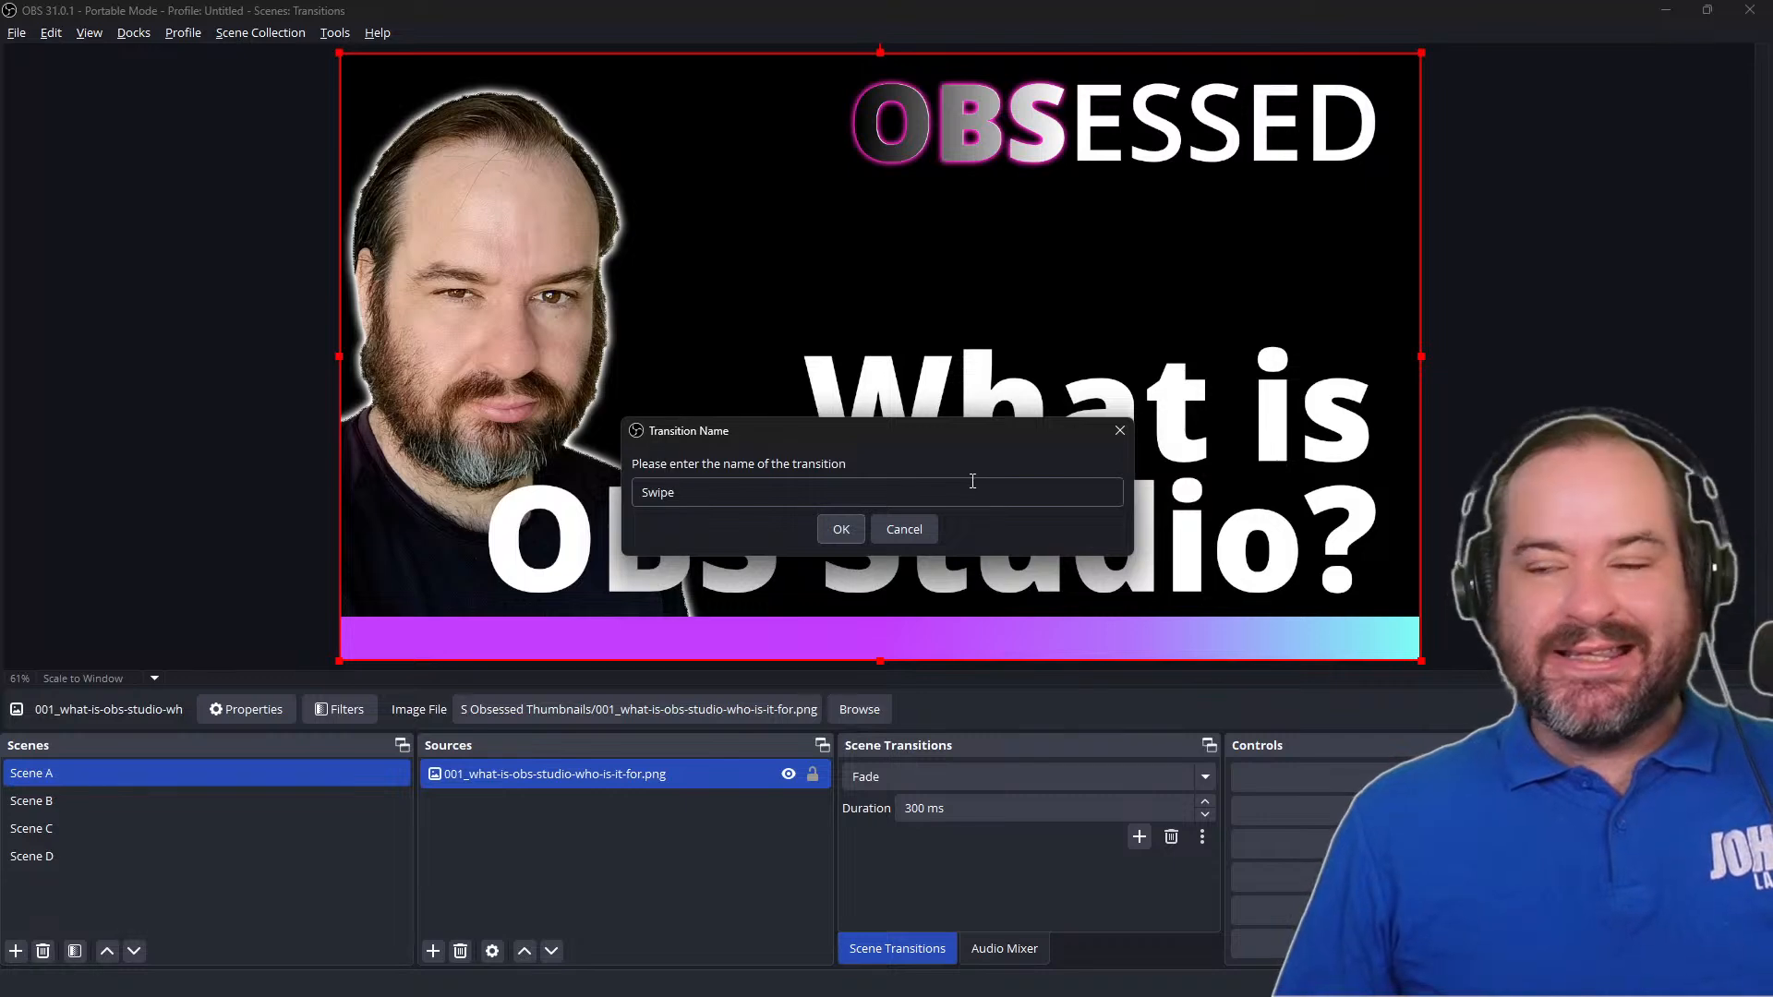
Step: Create the transition with the name Swipe and preview it in the Left direction
{"action": "left_click", "coordinate": [842, 530]}
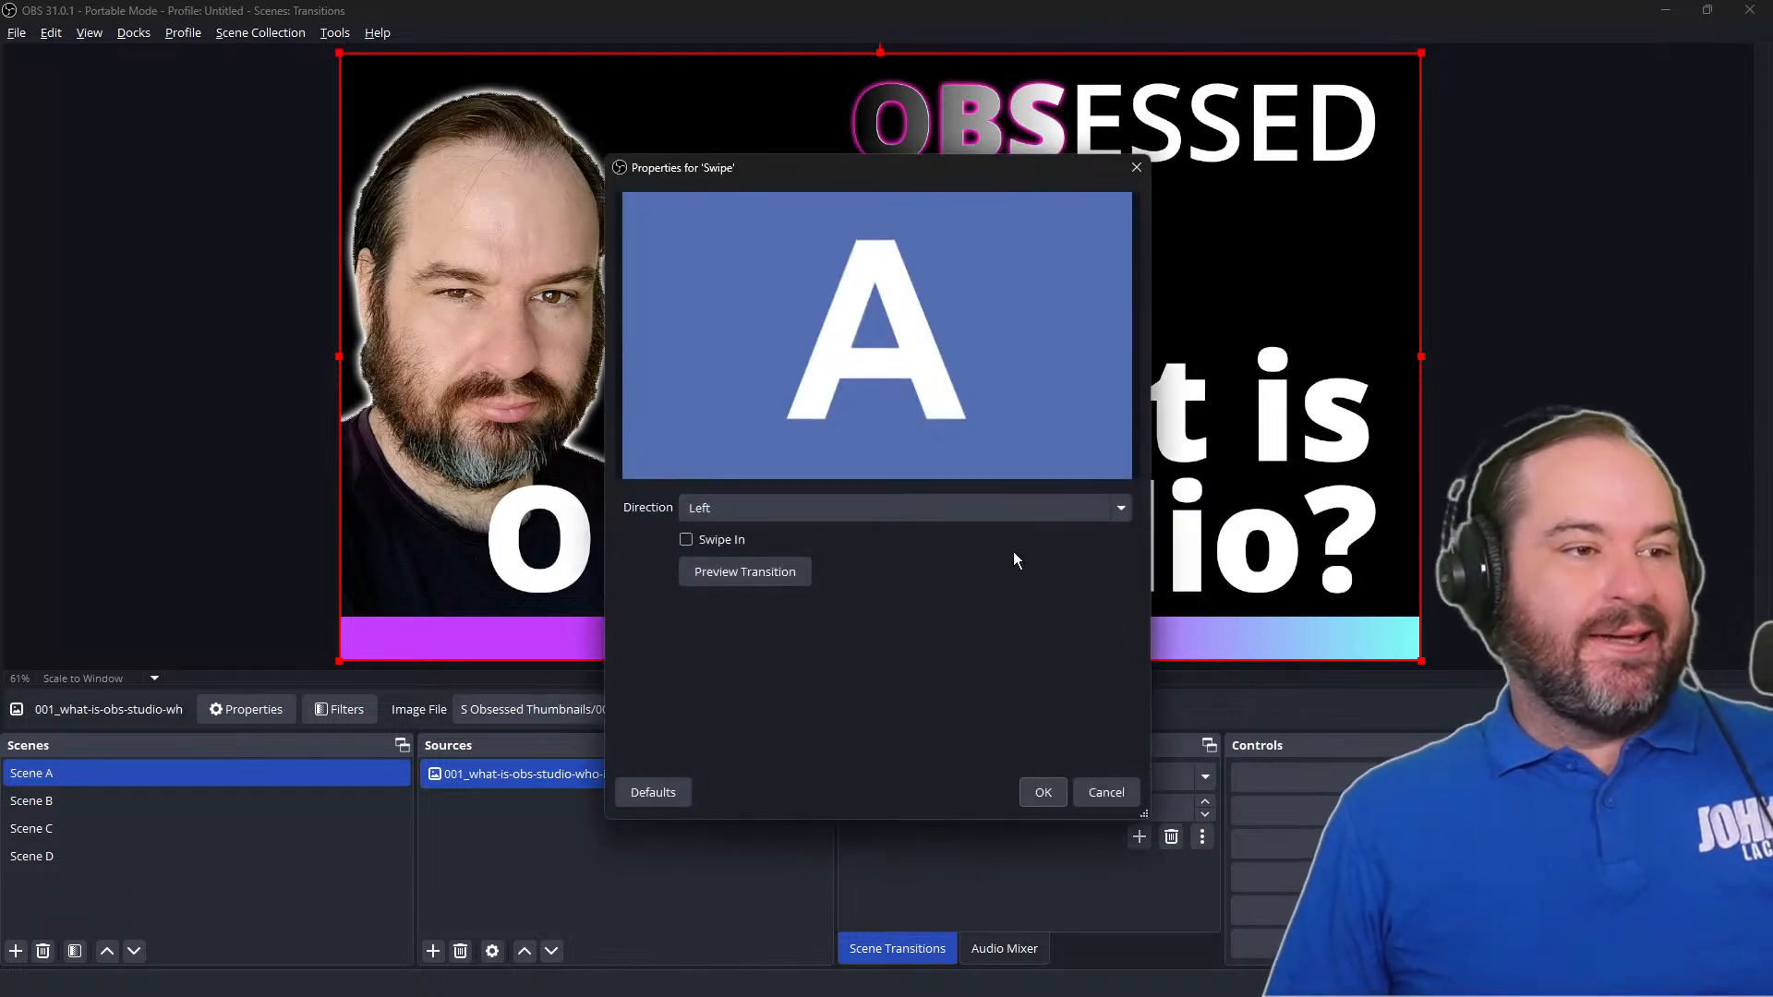
{"action": "left_click", "coordinate": [999, 518]}
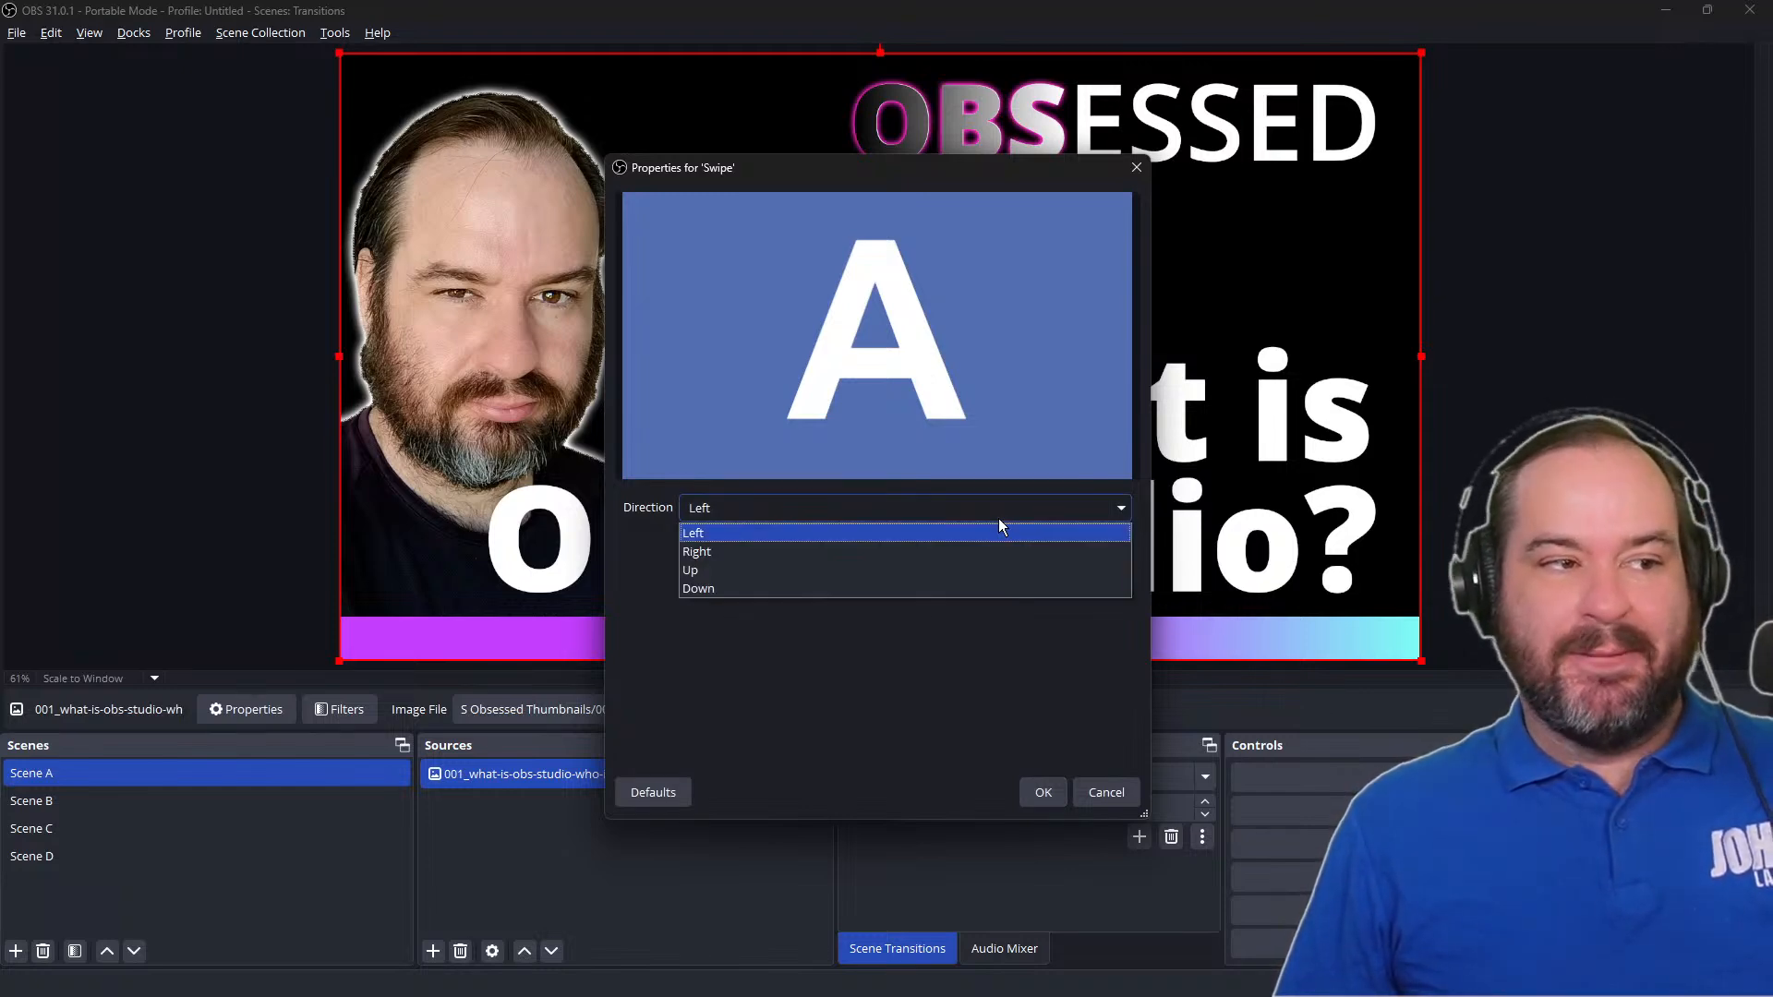
{"action": "left_click", "coordinate": [999, 520]}
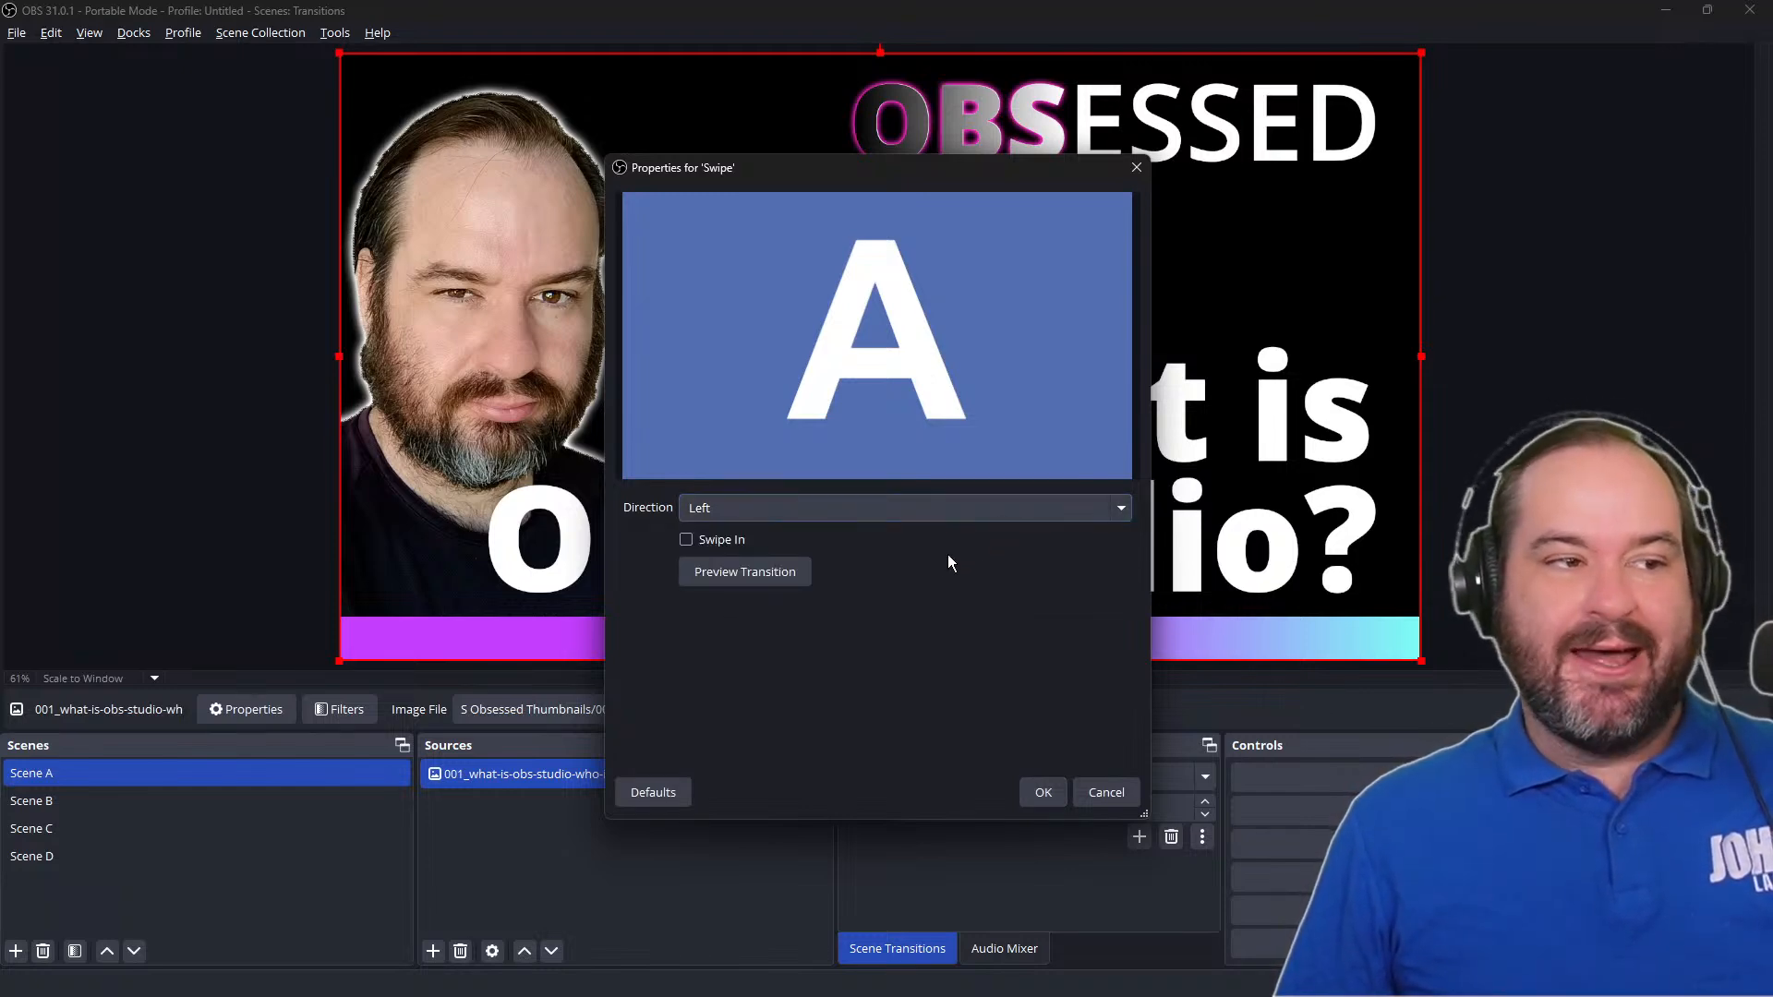
{"action": "left_click", "coordinate": [783, 574]}
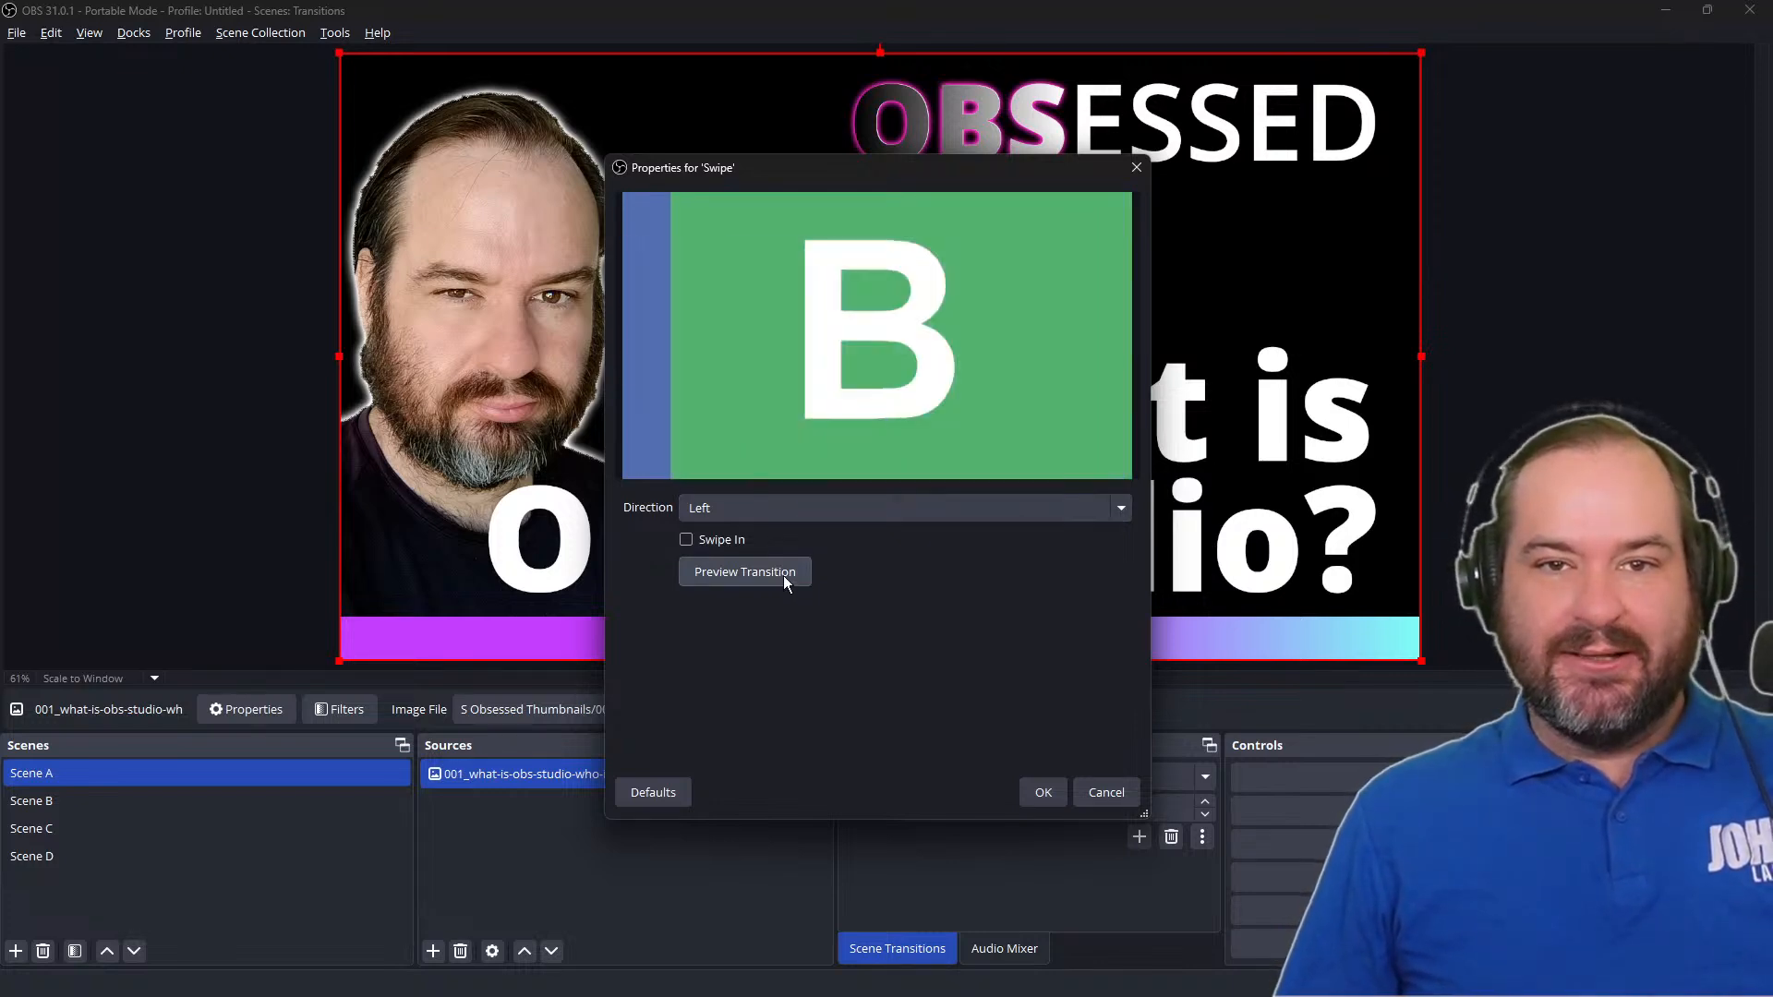
Step: Preview the Swipe transition with its direction set to Right, Up and Down in turn
{"action": "left_click", "coordinate": [835, 519]}
{"action": "left_click", "coordinate": [838, 549]}
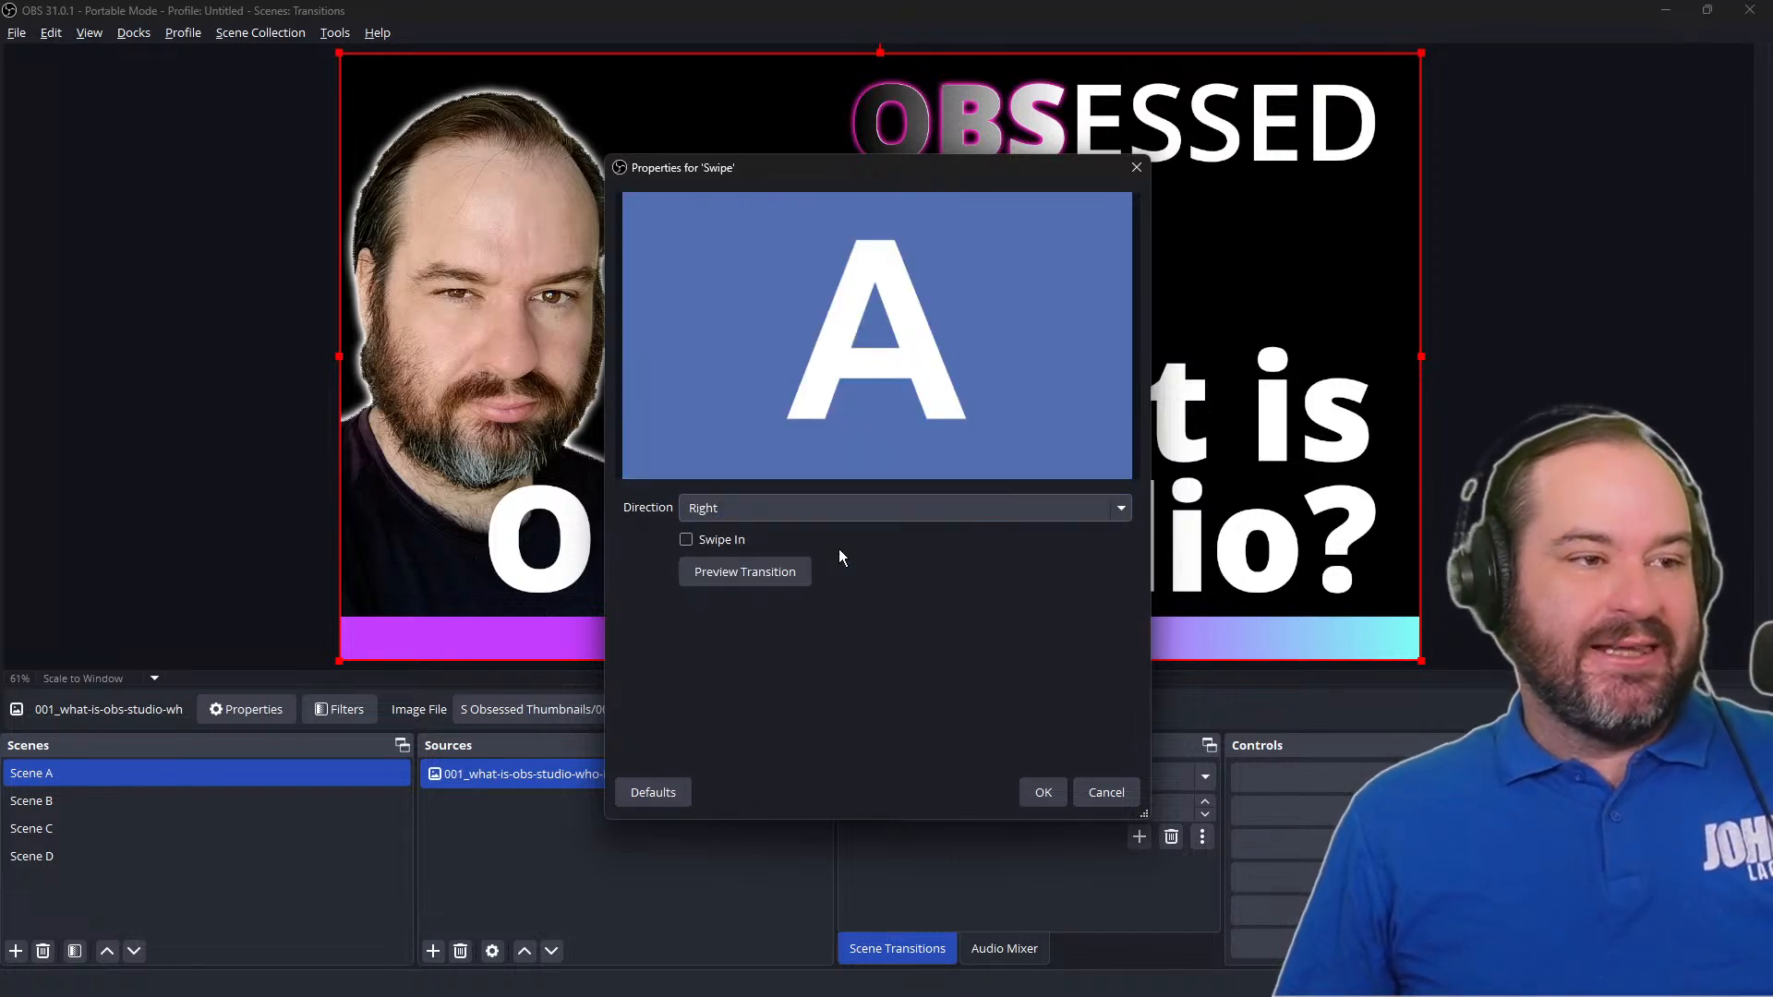
{"action": "left_click", "coordinate": [778, 575]}
{"action": "left_click", "coordinate": [888, 506]}
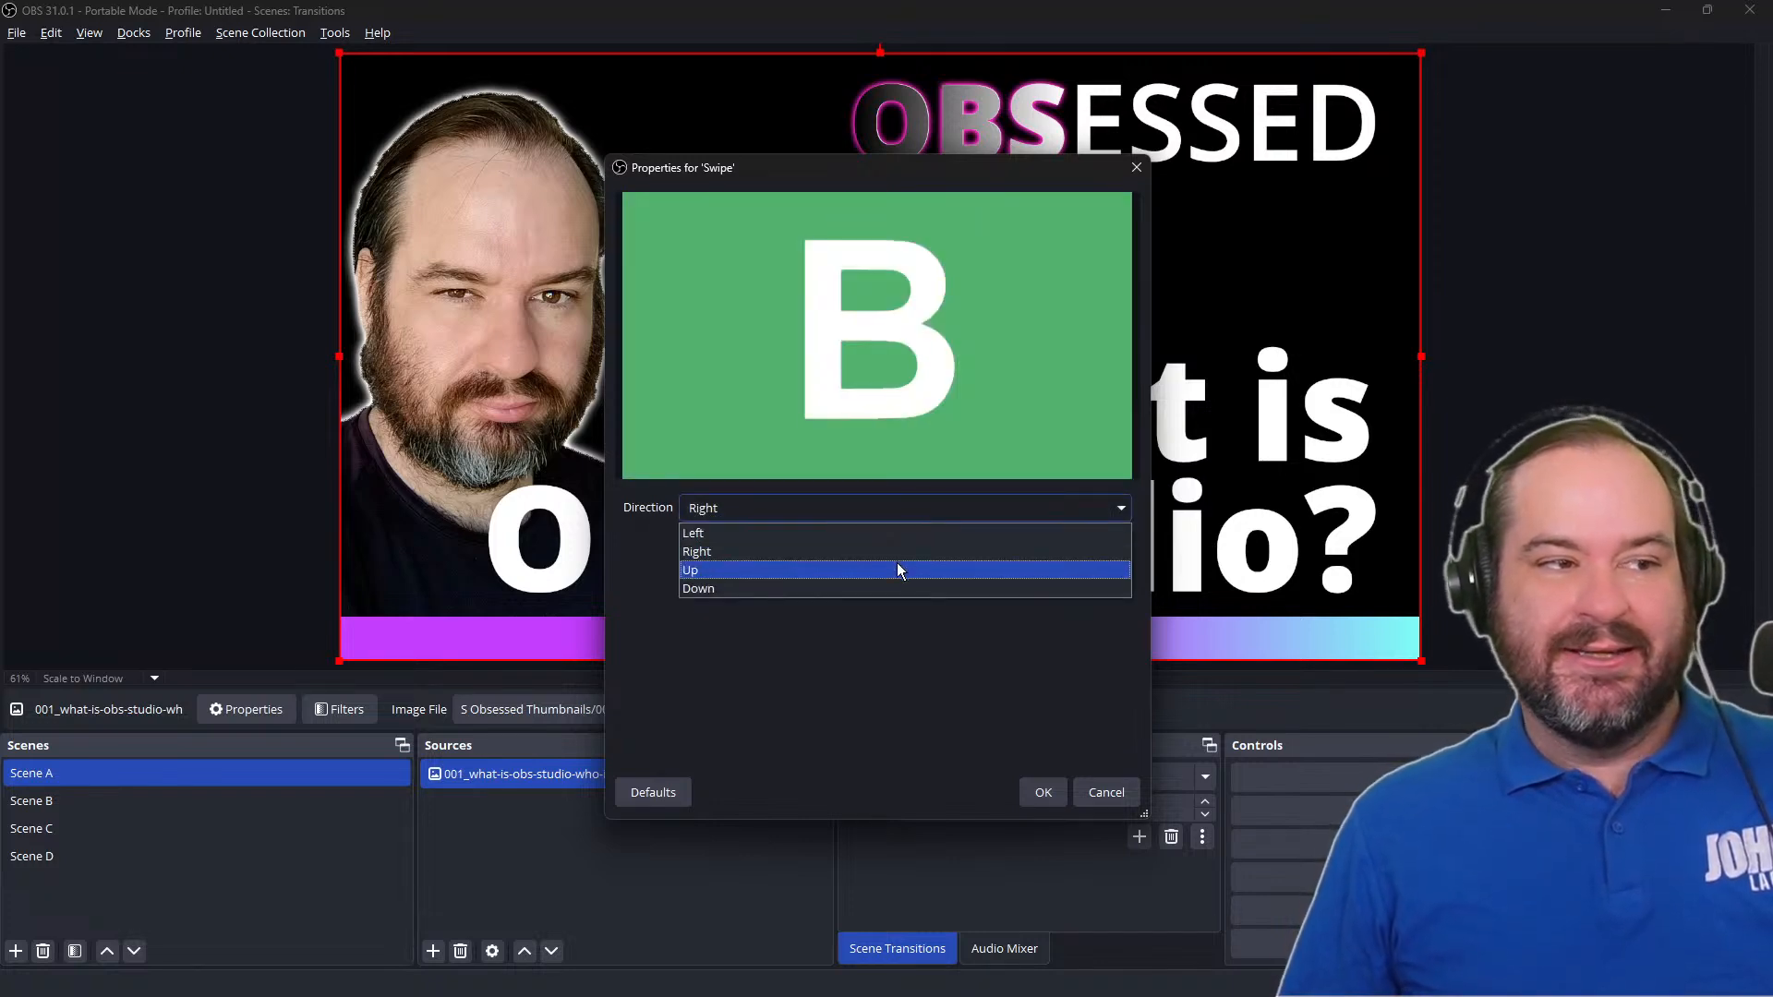
{"action": "left_click", "coordinate": [895, 569]}
{"action": "left_click", "coordinate": [805, 570]}
{"action": "left_click", "coordinate": [872, 506]}
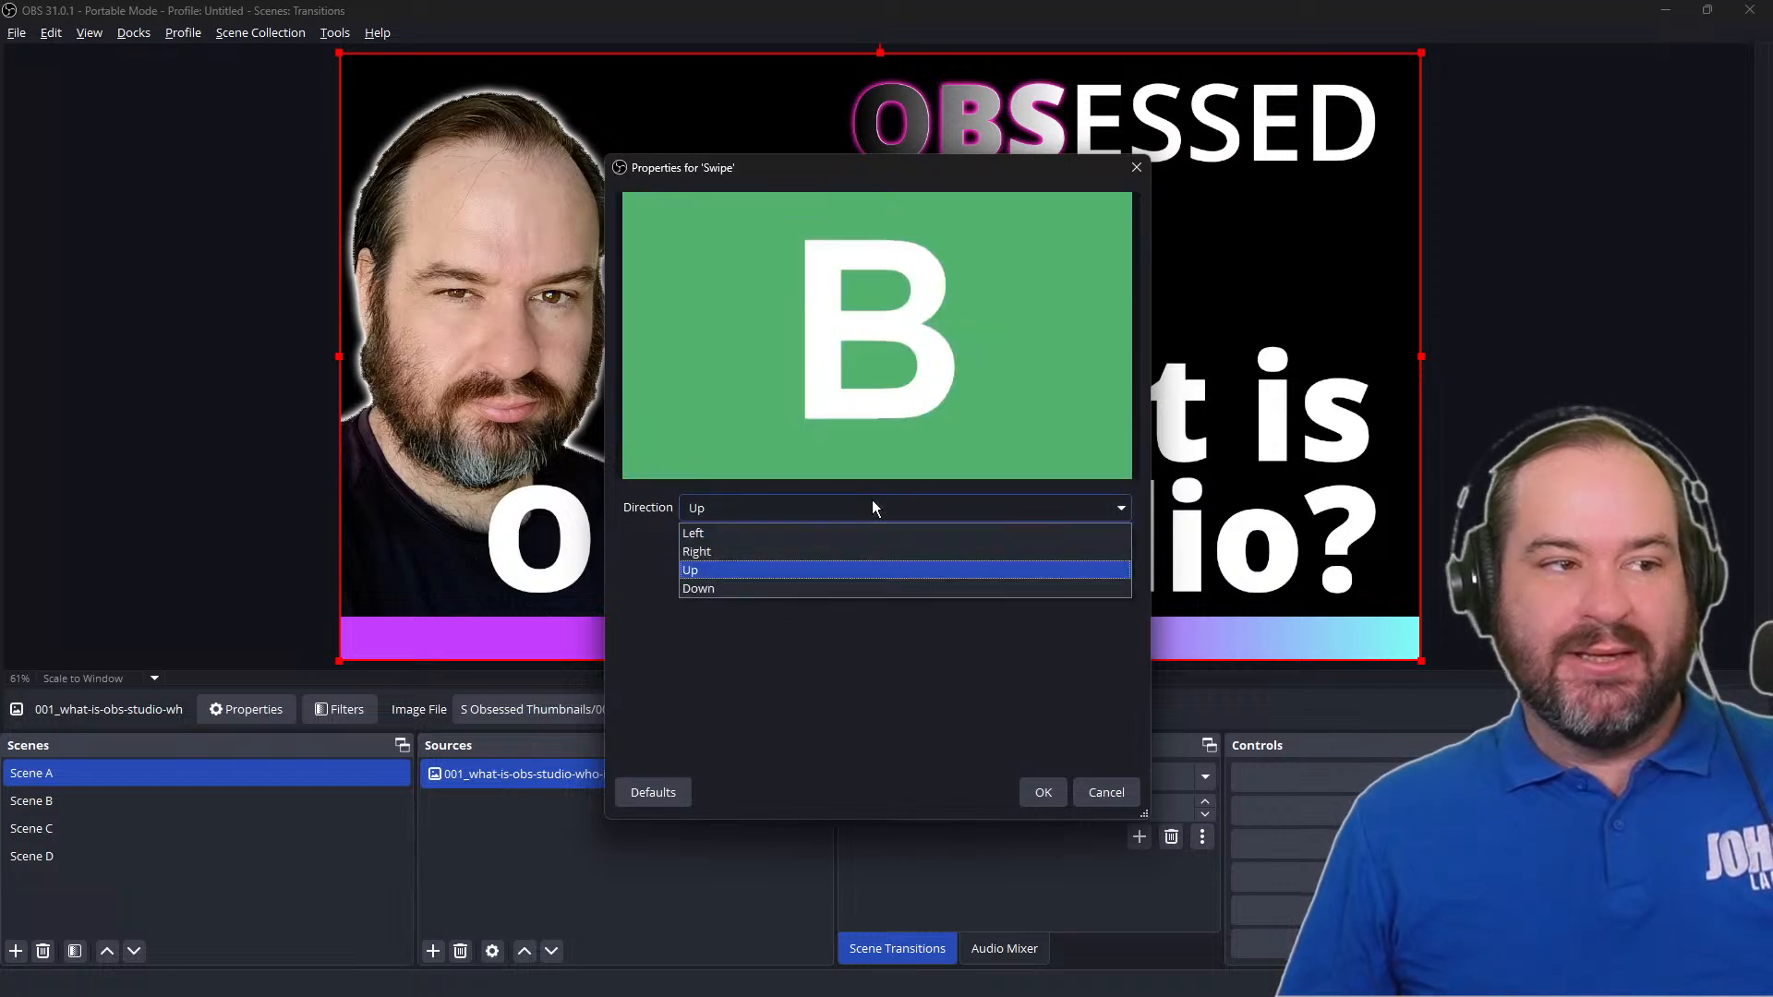
{"action": "left_click", "coordinate": [879, 584]}
{"action": "left_click", "coordinate": [775, 570]}
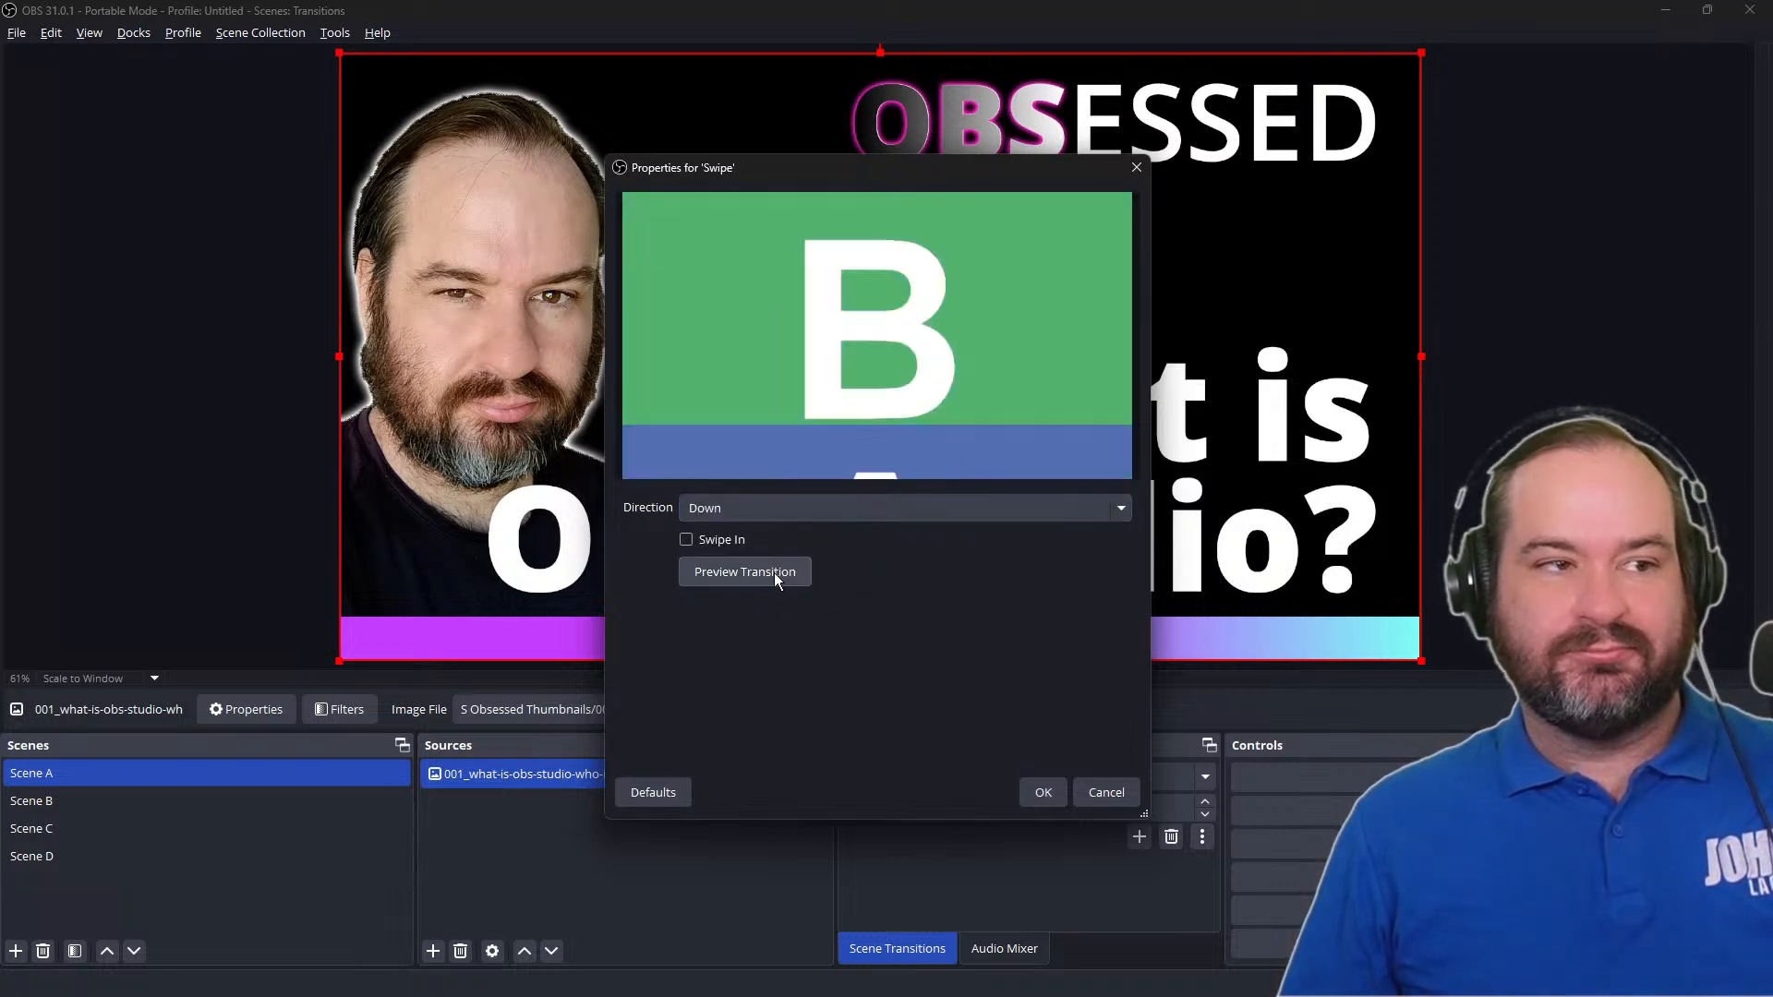
Step: Set the Swipe transition's direction to Right and save its properties
{"action": "left_click", "coordinate": [861, 515]}
{"action": "left_click", "coordinate": [866, 533]}
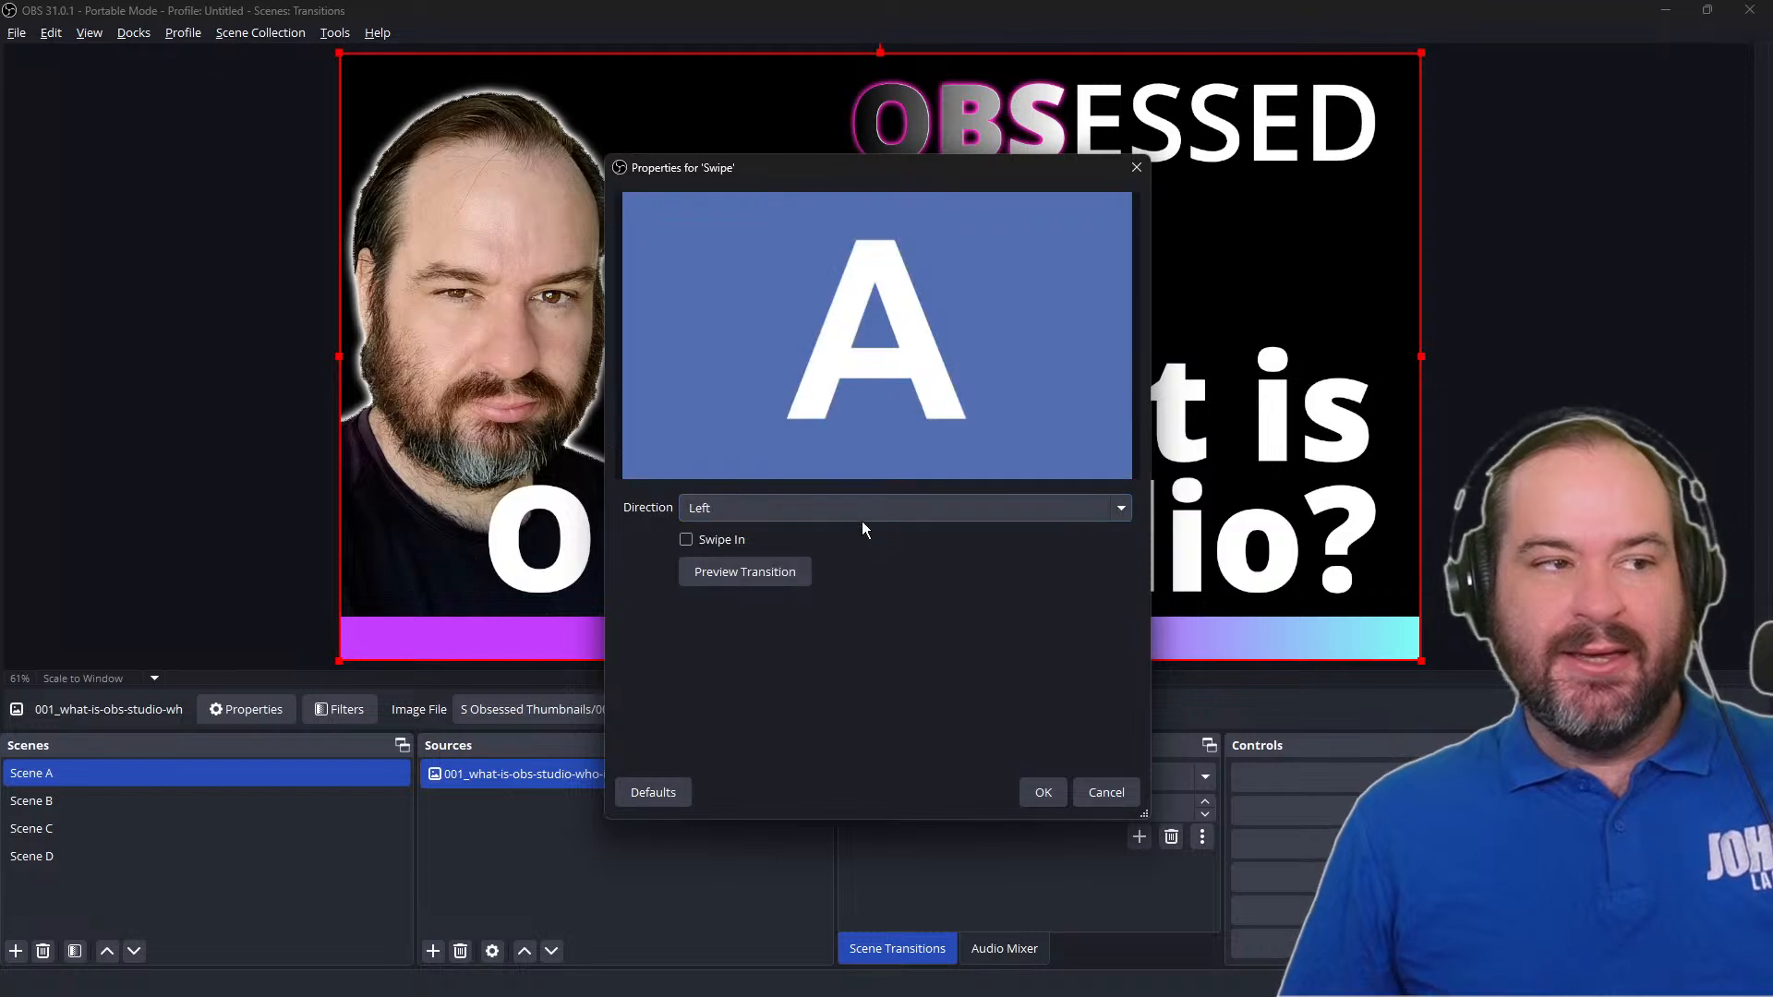
{"action": "left_click", "coordinate": [862, 509]}
{"action": "left_click", "coordinate": [869, 552]}
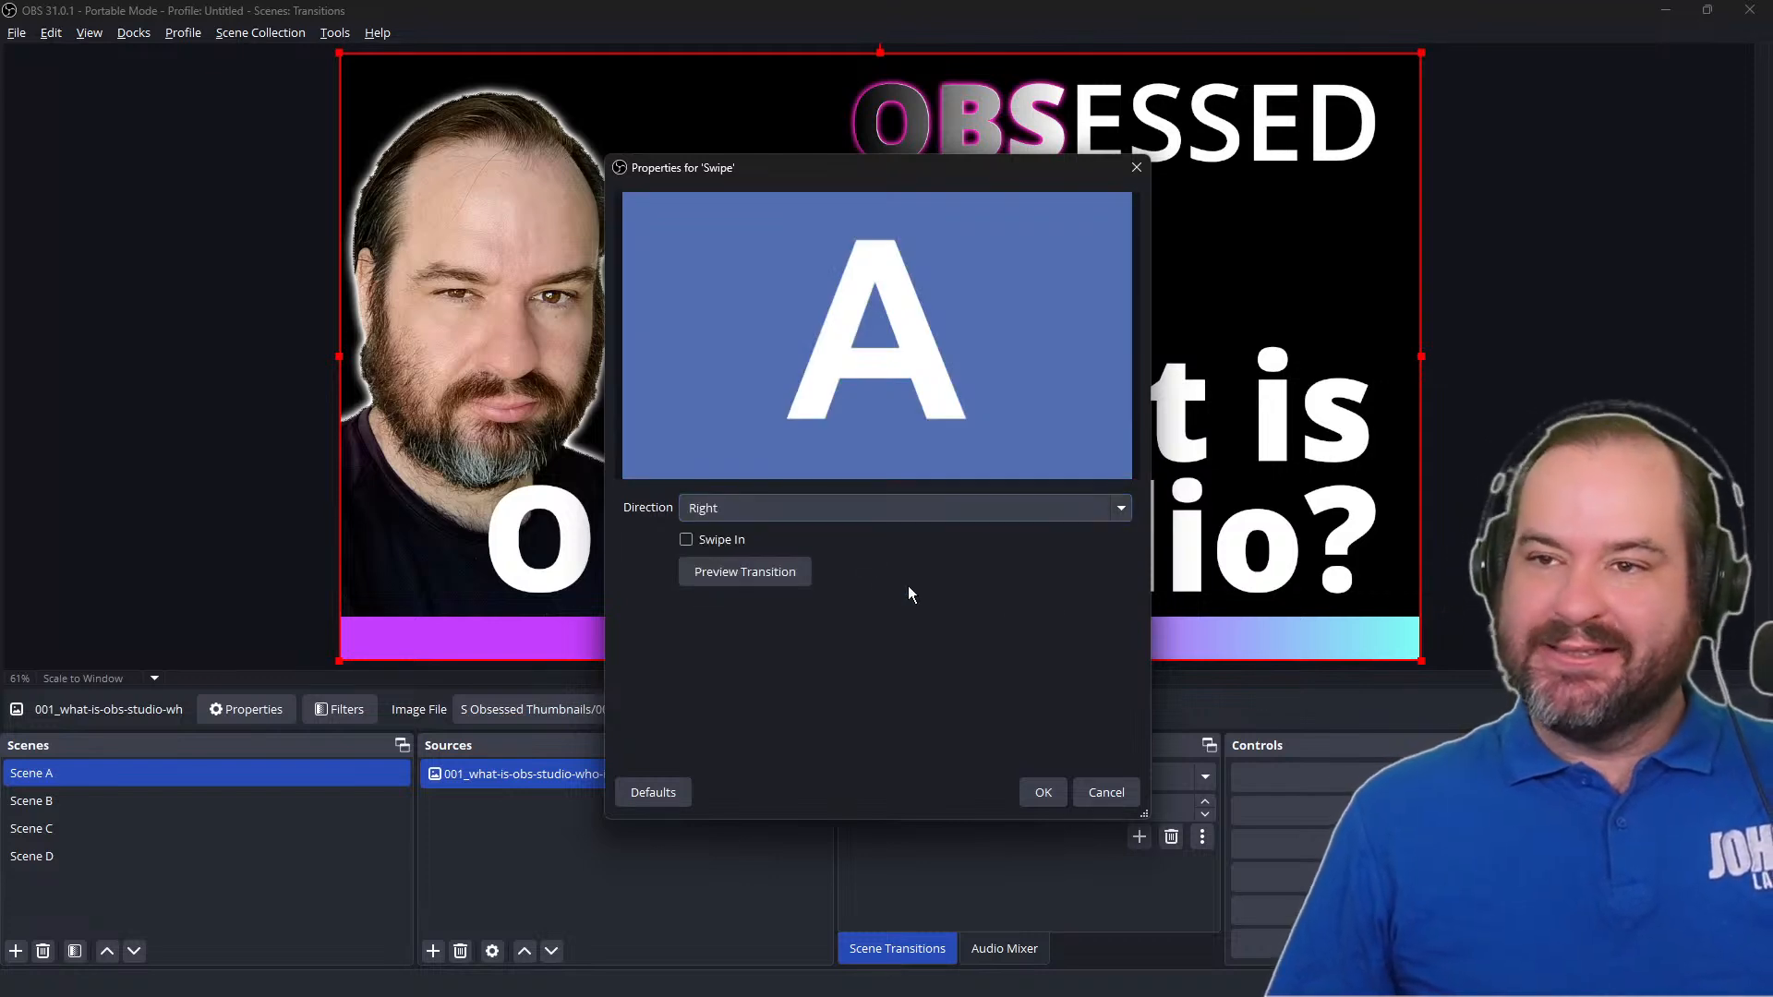
{"action": "left_click", "coordinate": [1041, 793]}
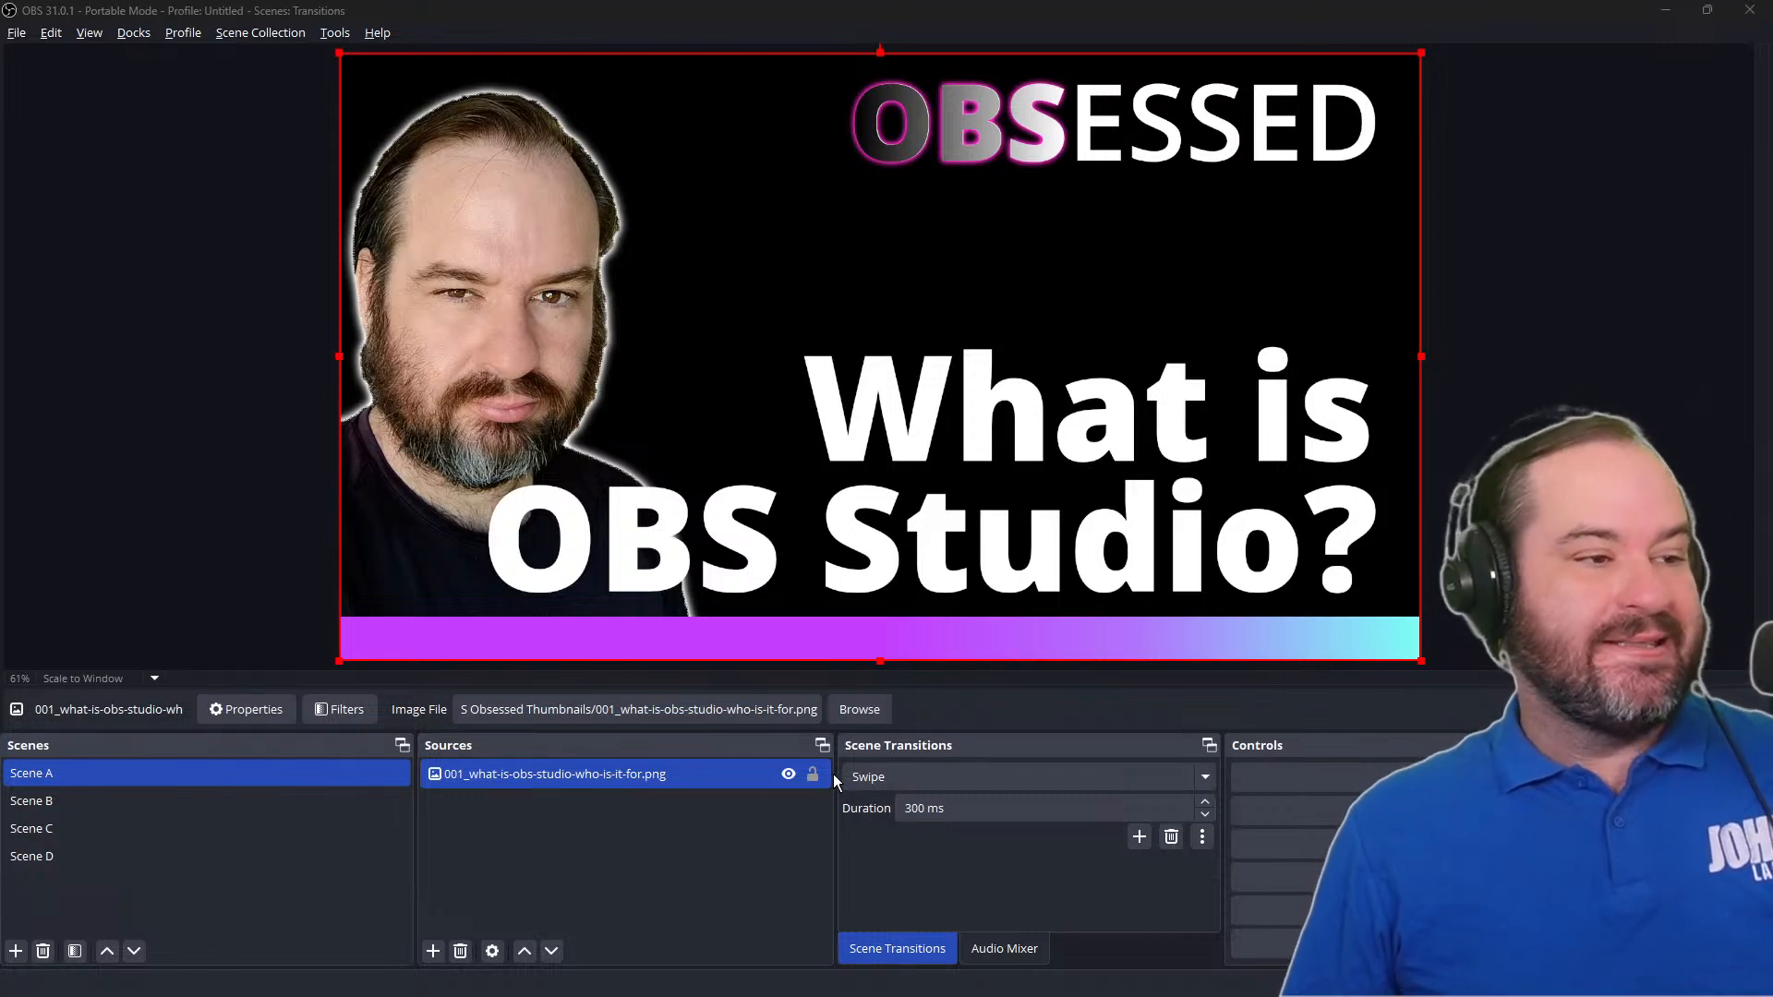
Step: Test the Swipe transition by switching through Scene B, Scene C and Scene D, returning to Scene A
{"action": "left_click", "coordinate": [280, 792]}
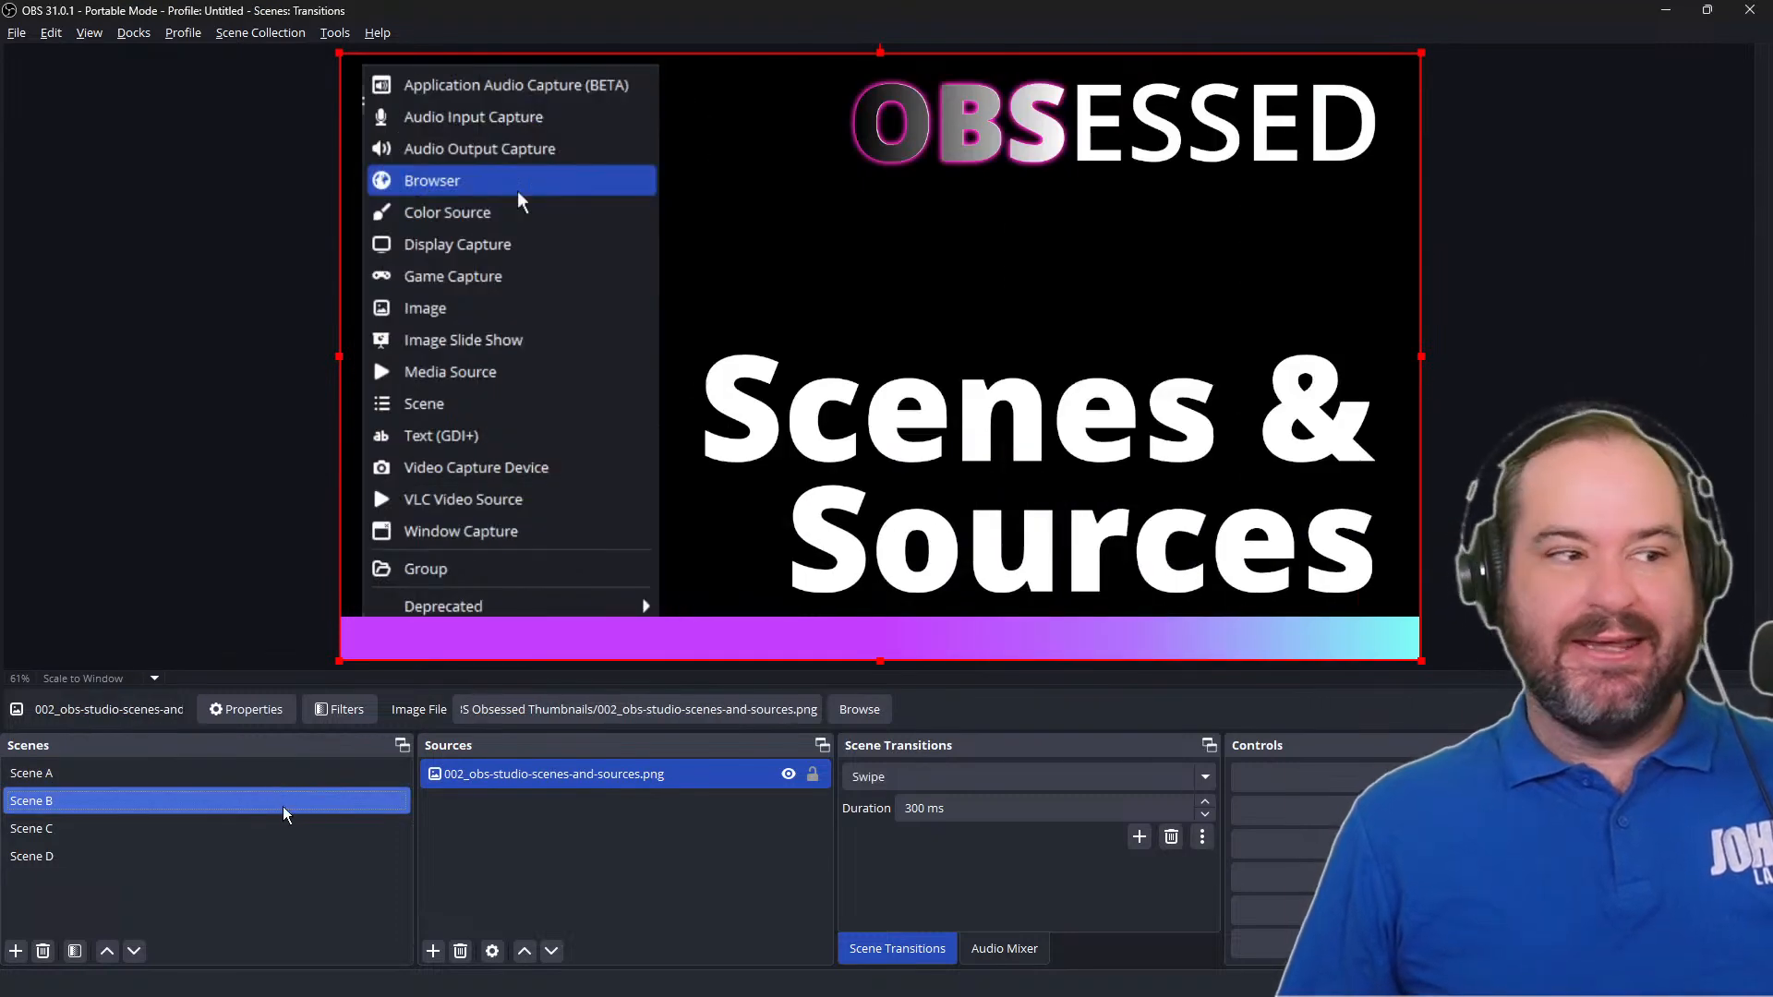
{"action": "left_click", "coordinate": [283, 822]}
{"action": "left_click", "coordinate": [282, 856]}
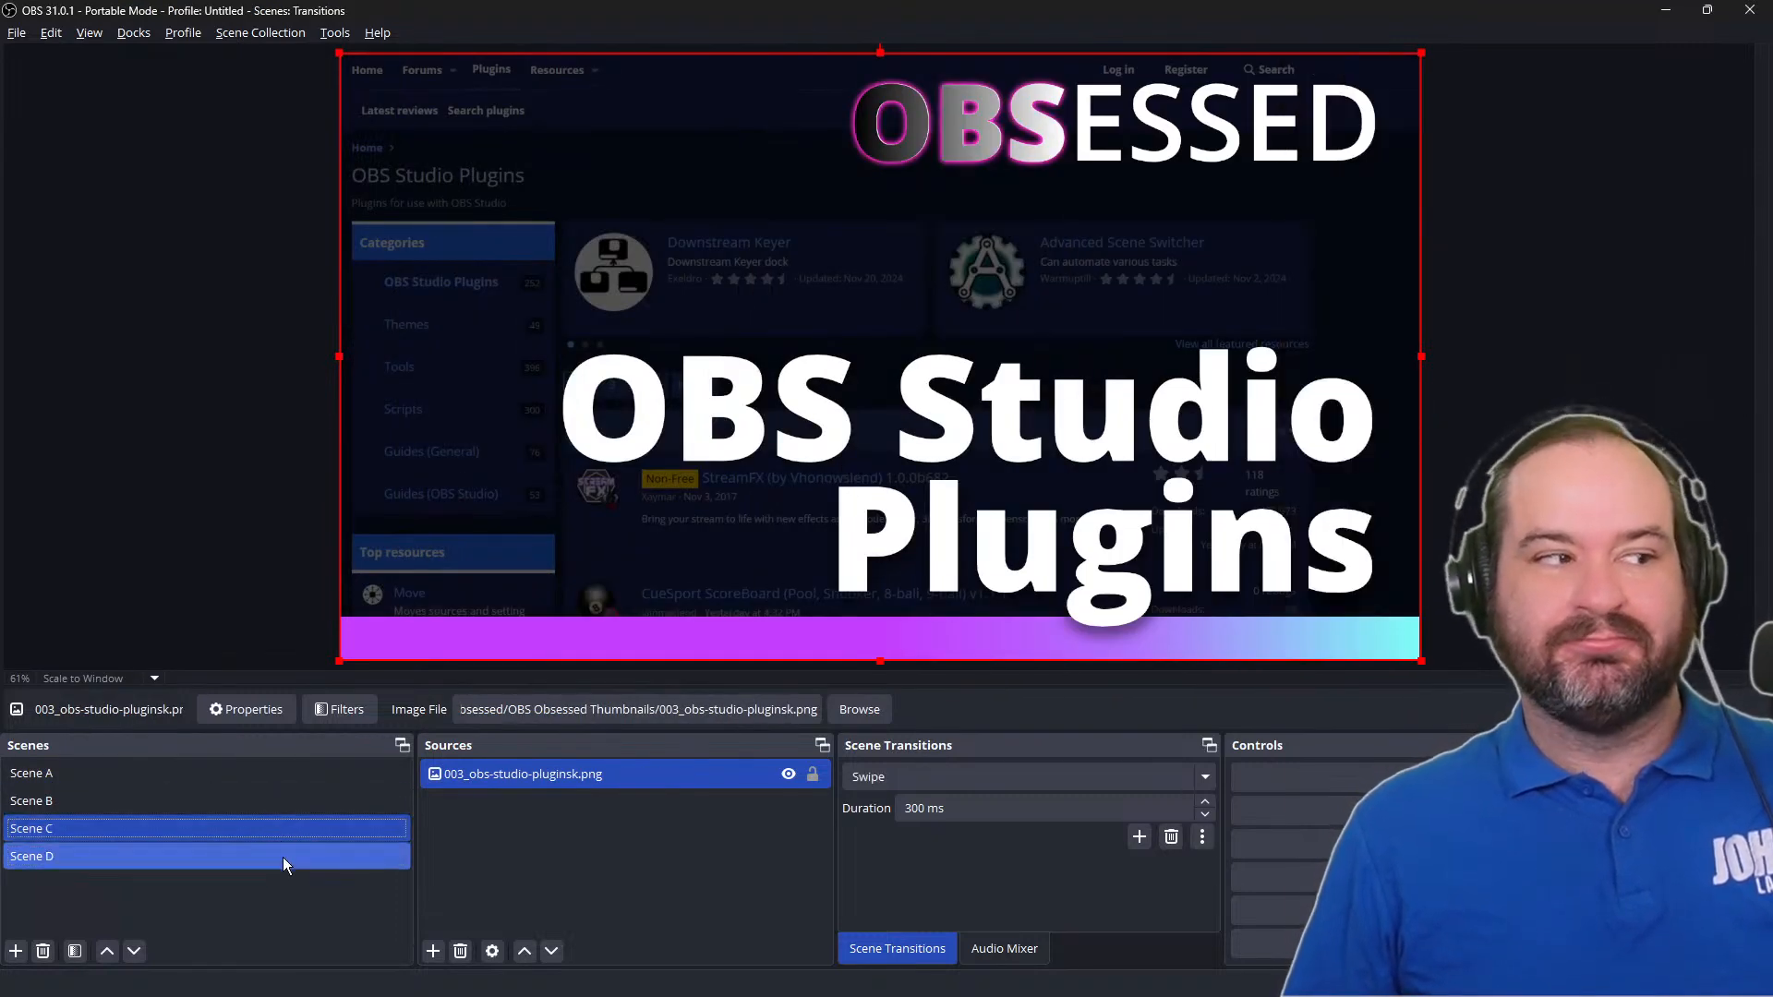
{"action": "left_click", "coordinate": [281, 770]}
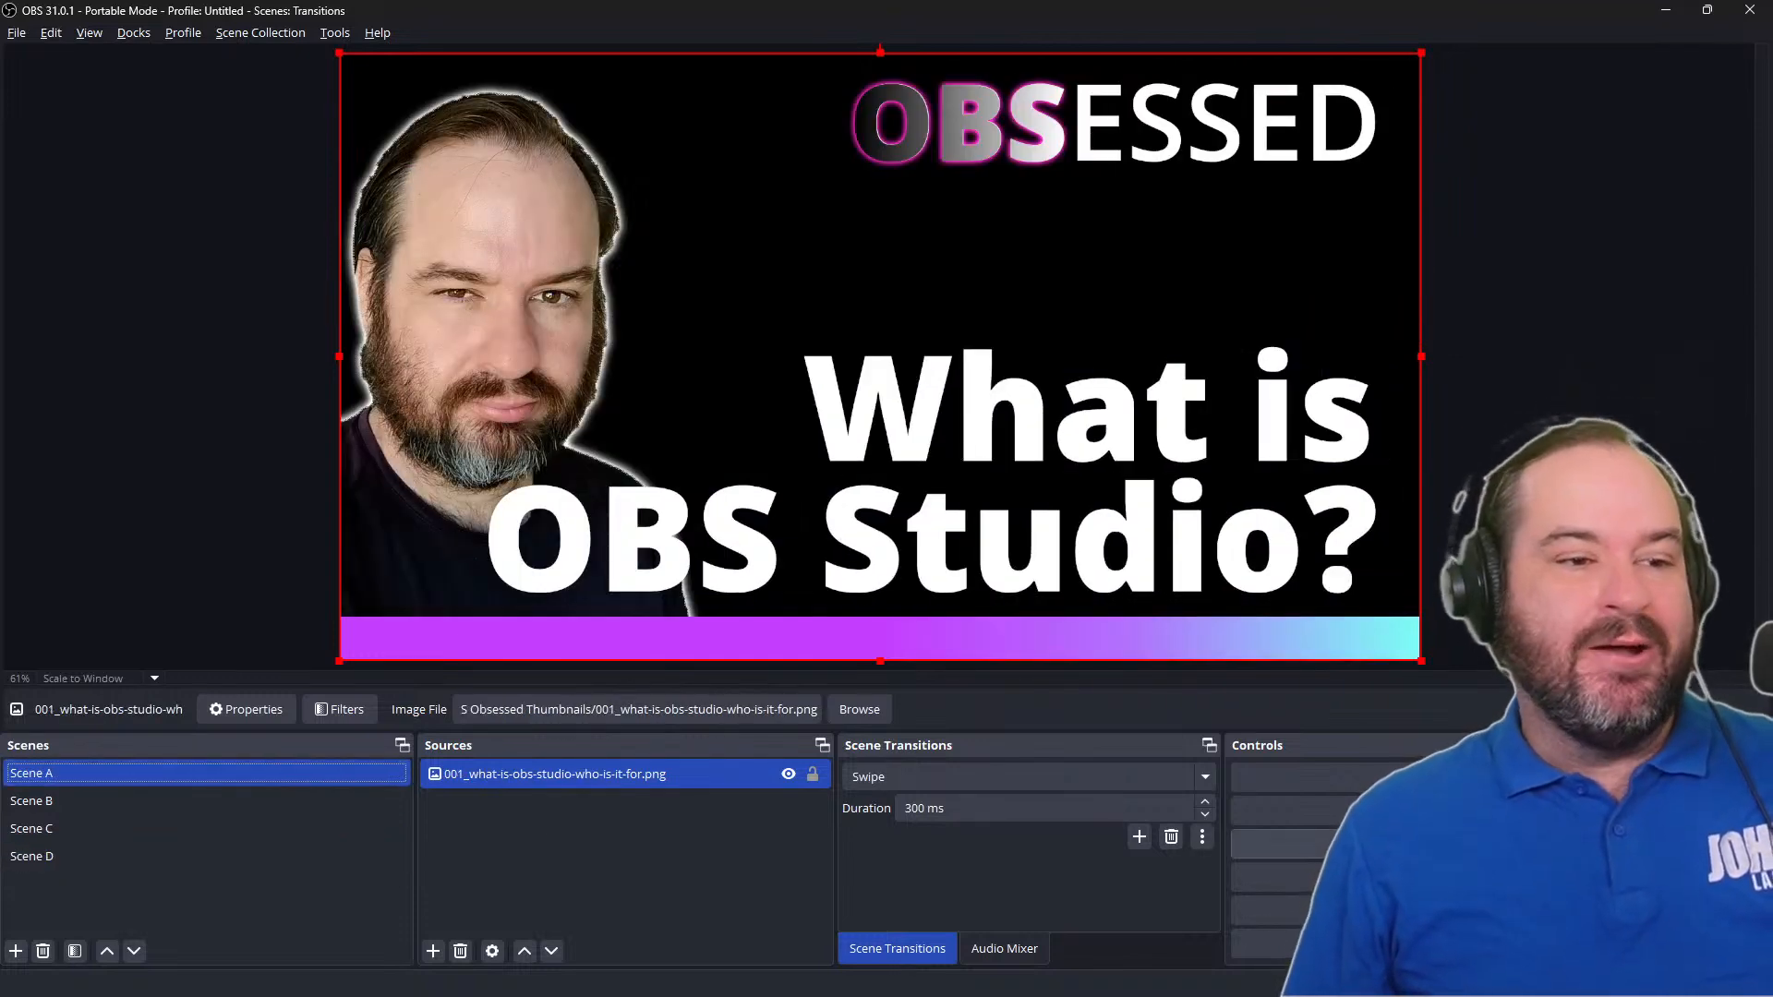
Step: Review the direction options in the Swipe transition's properties, keep Right selected, and close them without saving
{"action": "left_click", "coordinate": [1202, 836]}
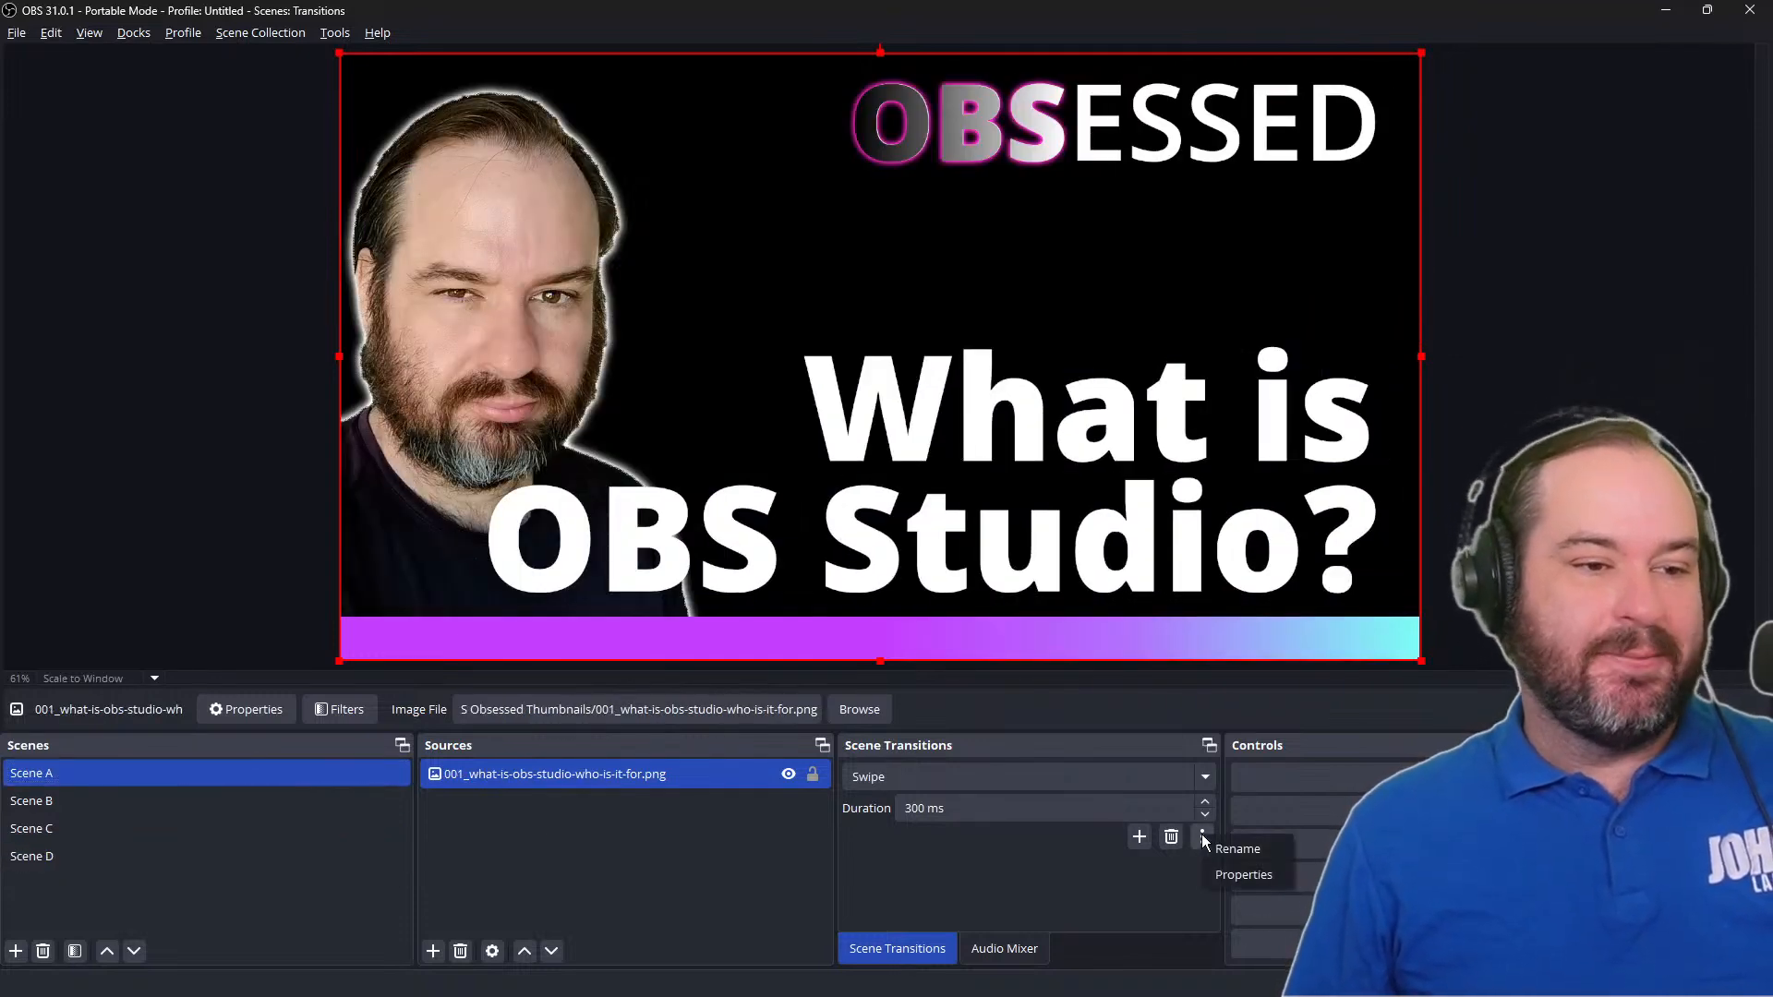
{"action": "left_click", "coordinate": [1250, 872]}
{"action": "left_click", "coordinate": [969, 508]}
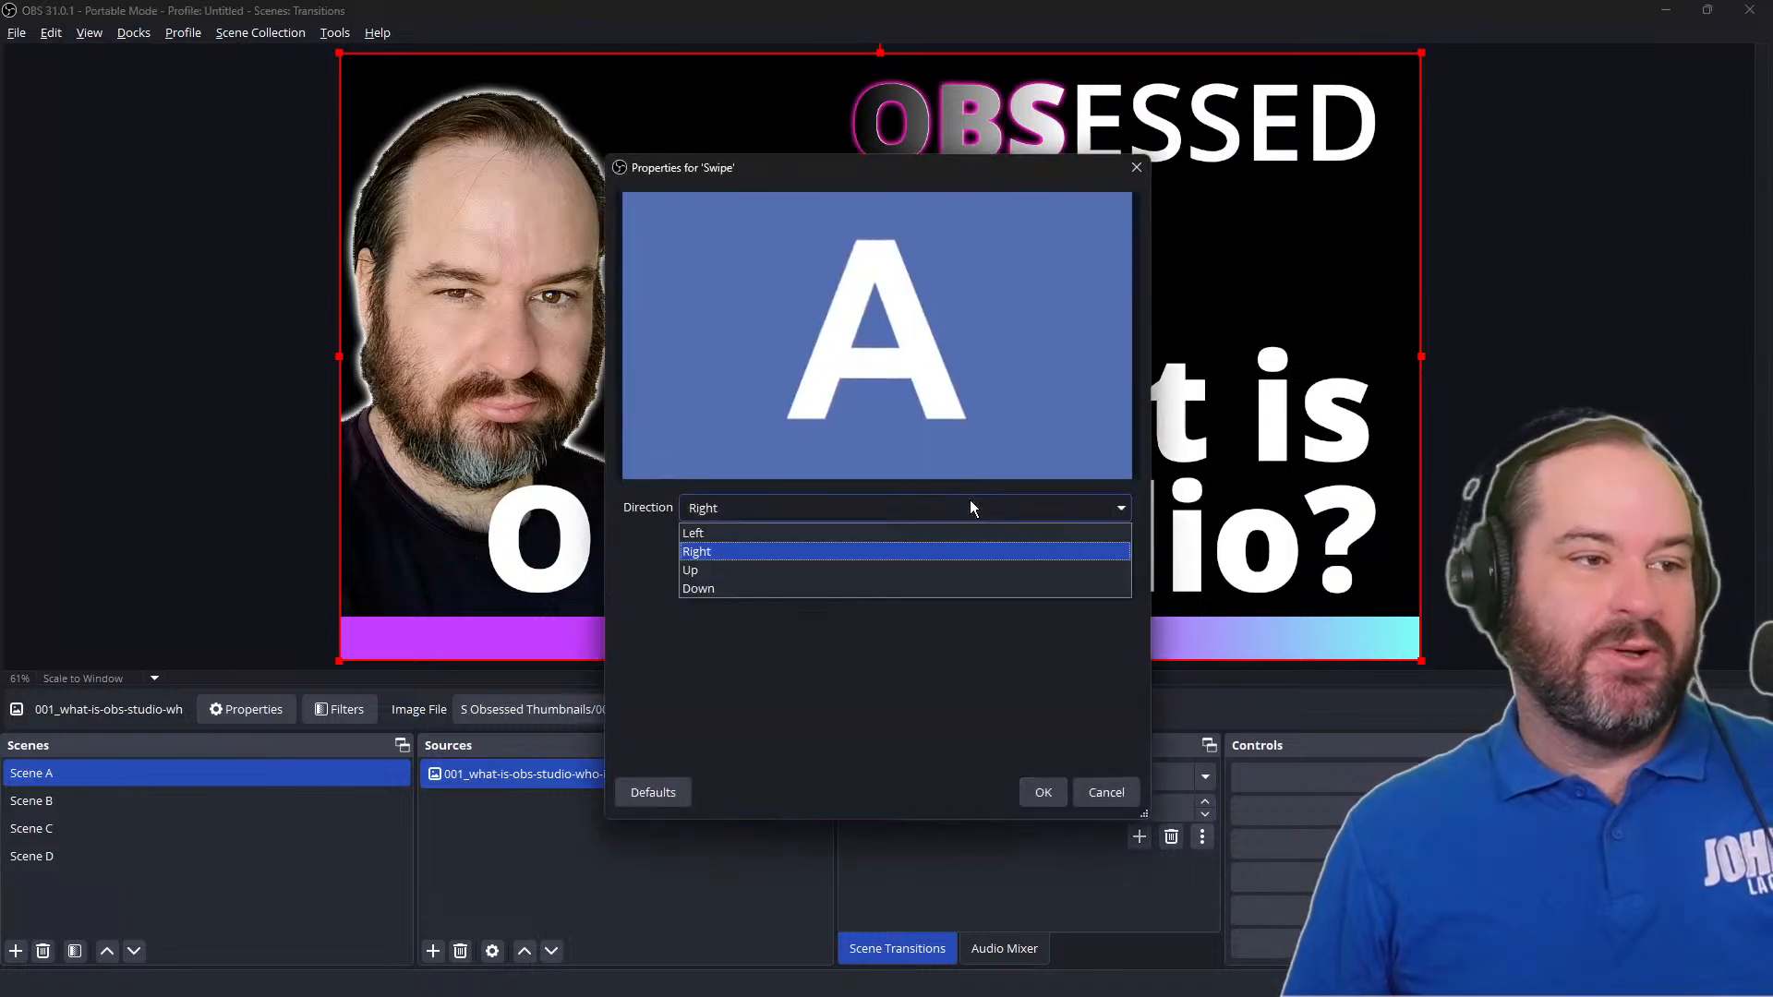
{"action": "left_click", "coordinate": [968, 551]}
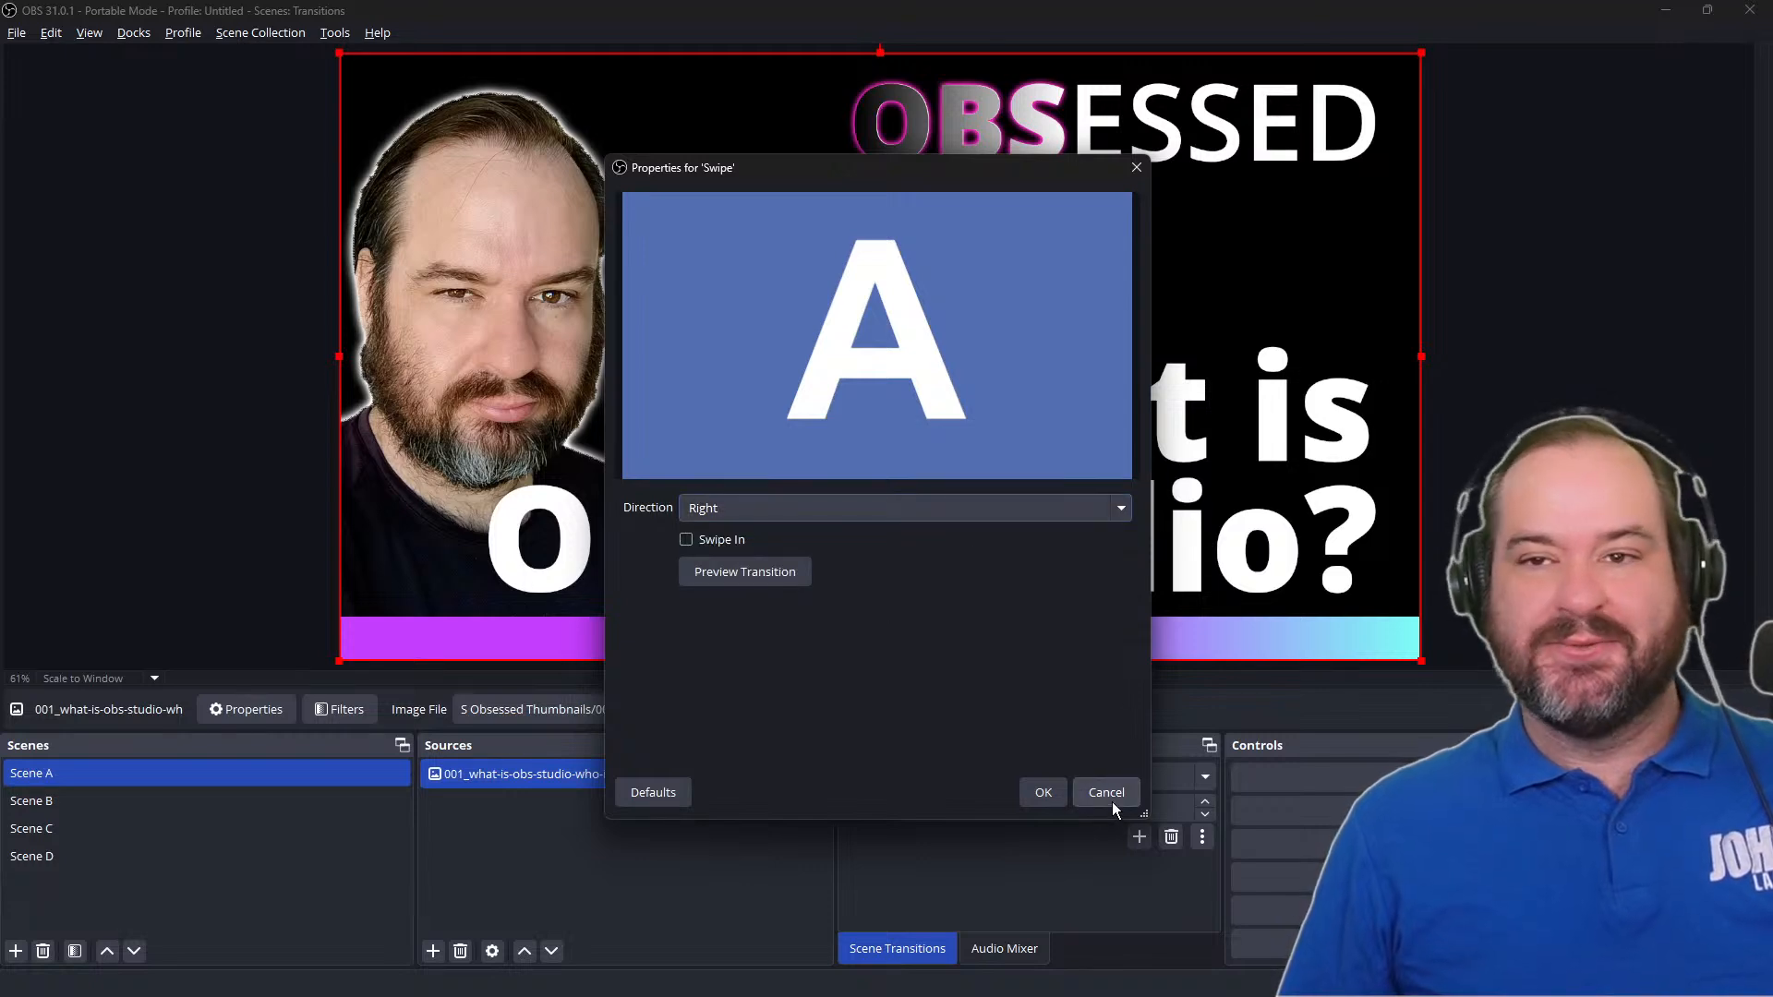
{"action": "left_click", "coordinate": [1113, 805]}
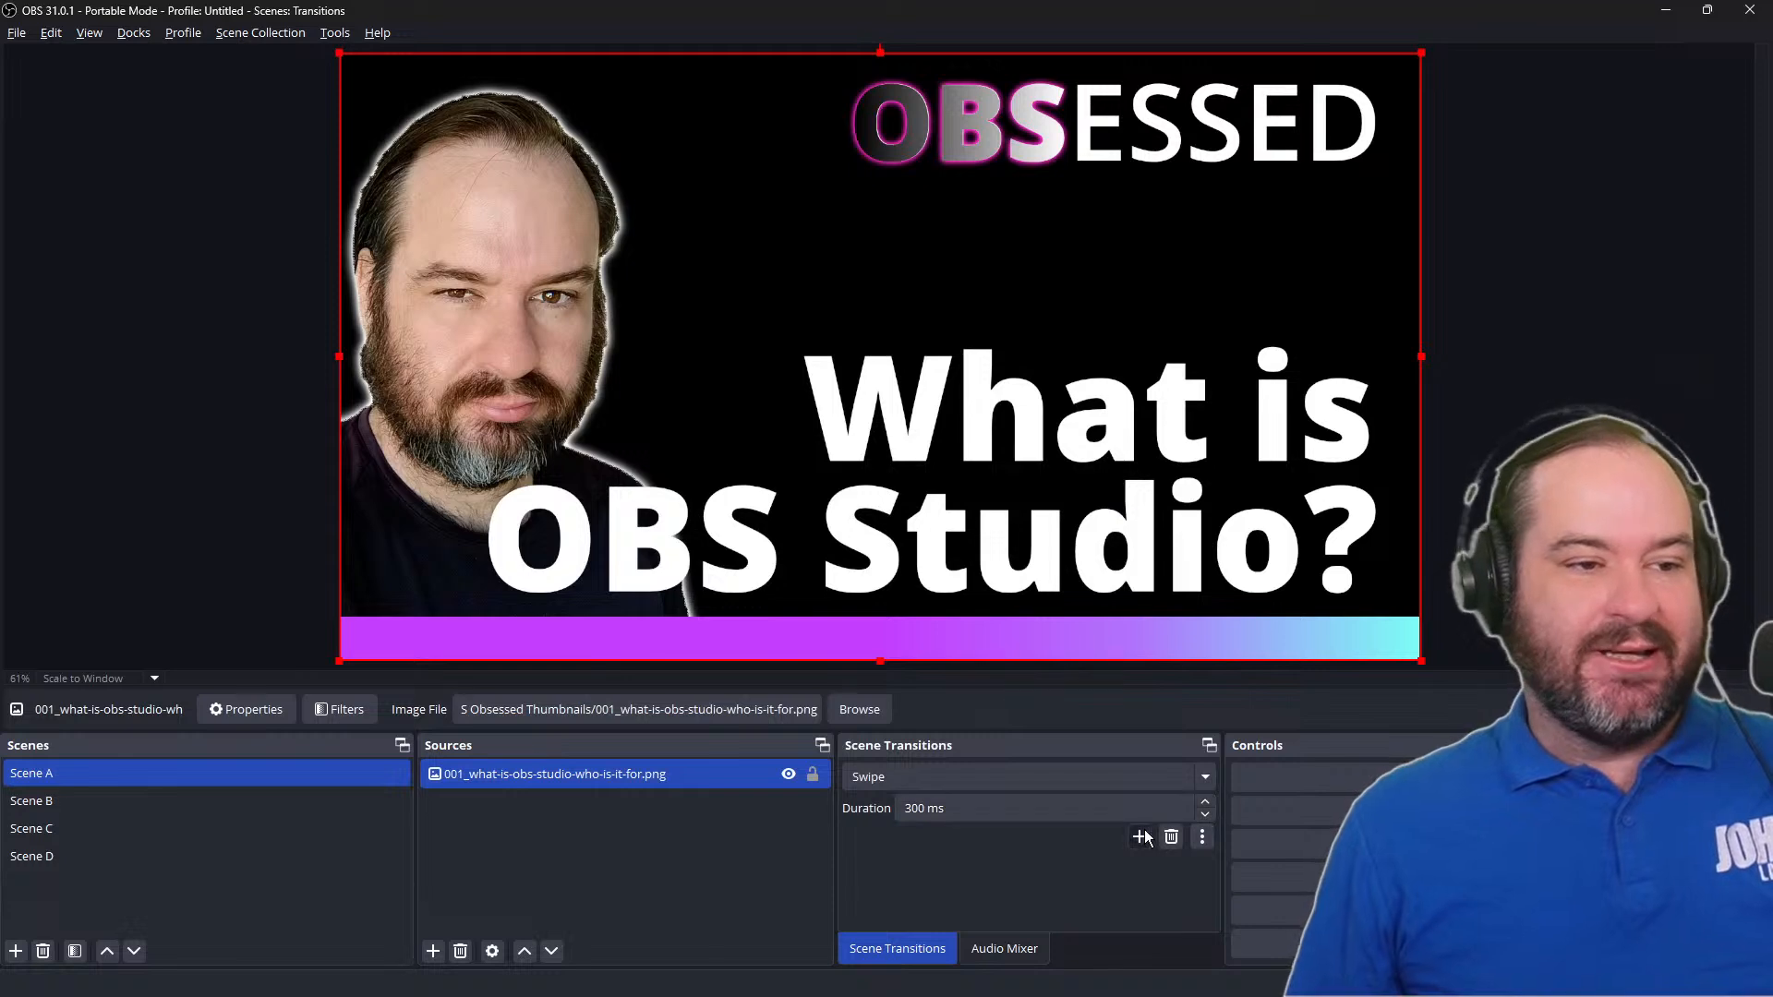
Step: Add a Slide transition named Slide and preview it in the Left direction
{"action": "left_click", "coordinate": [1142, 837]}
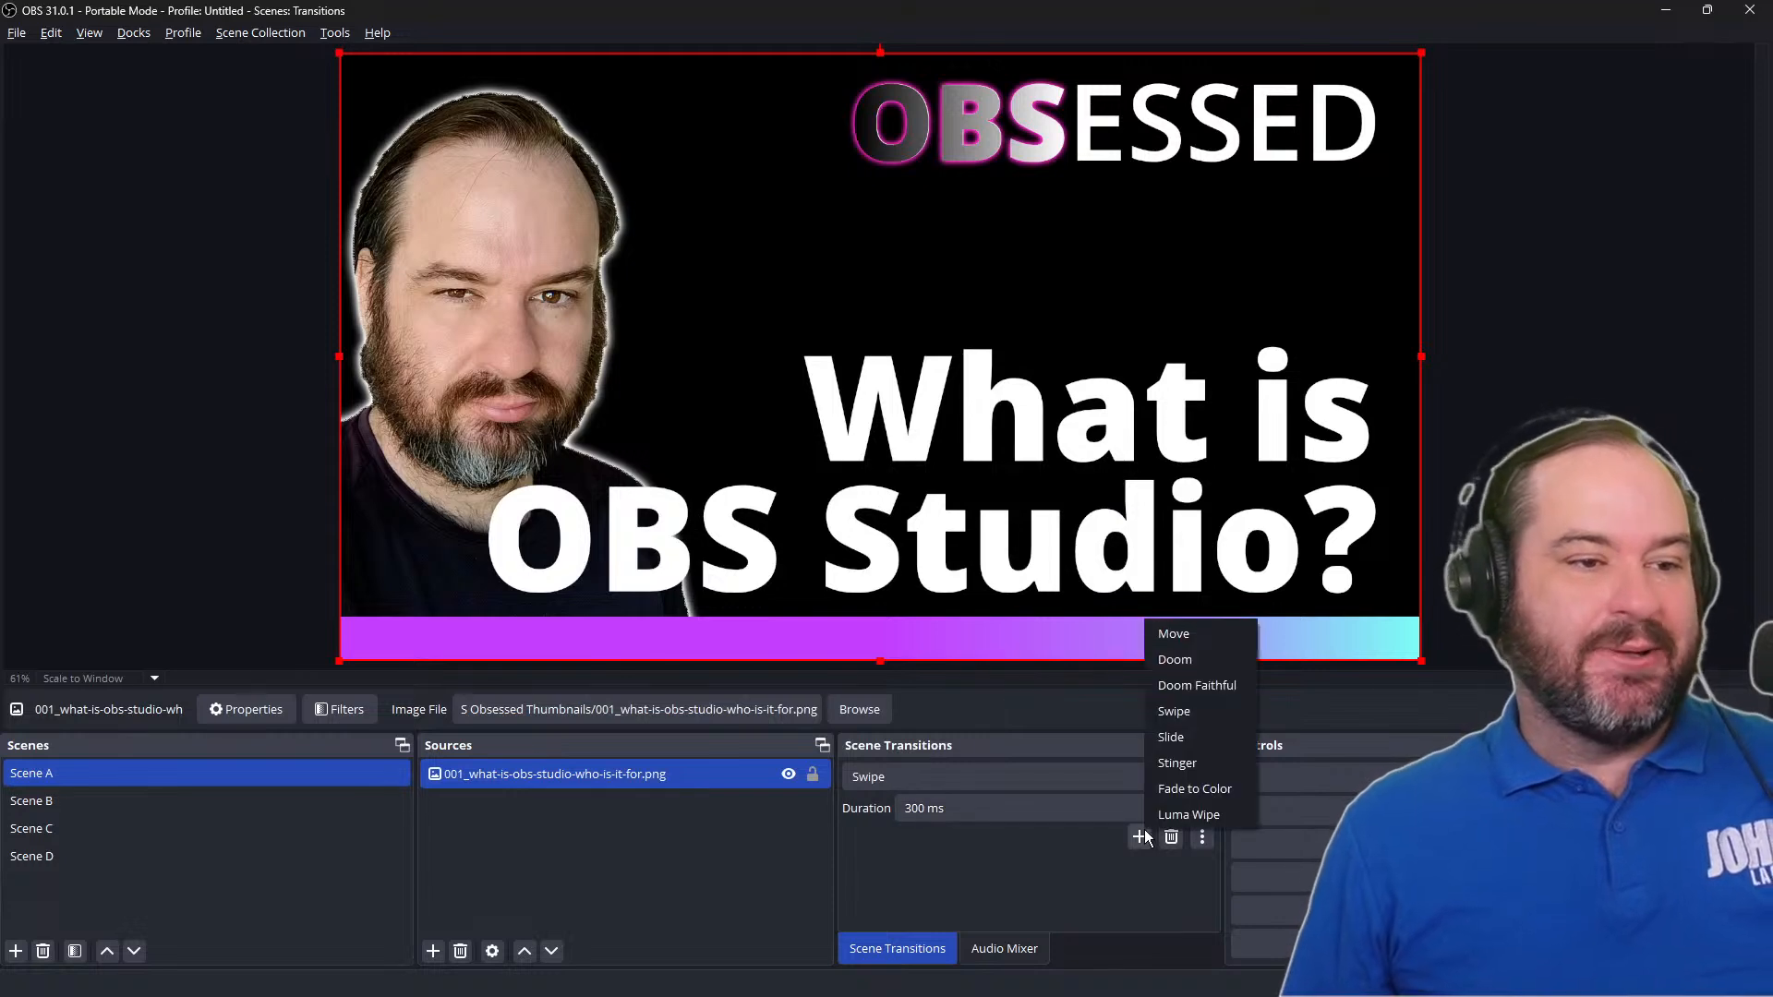
{"action": "left_click", "coordinate": [1222, 738]}
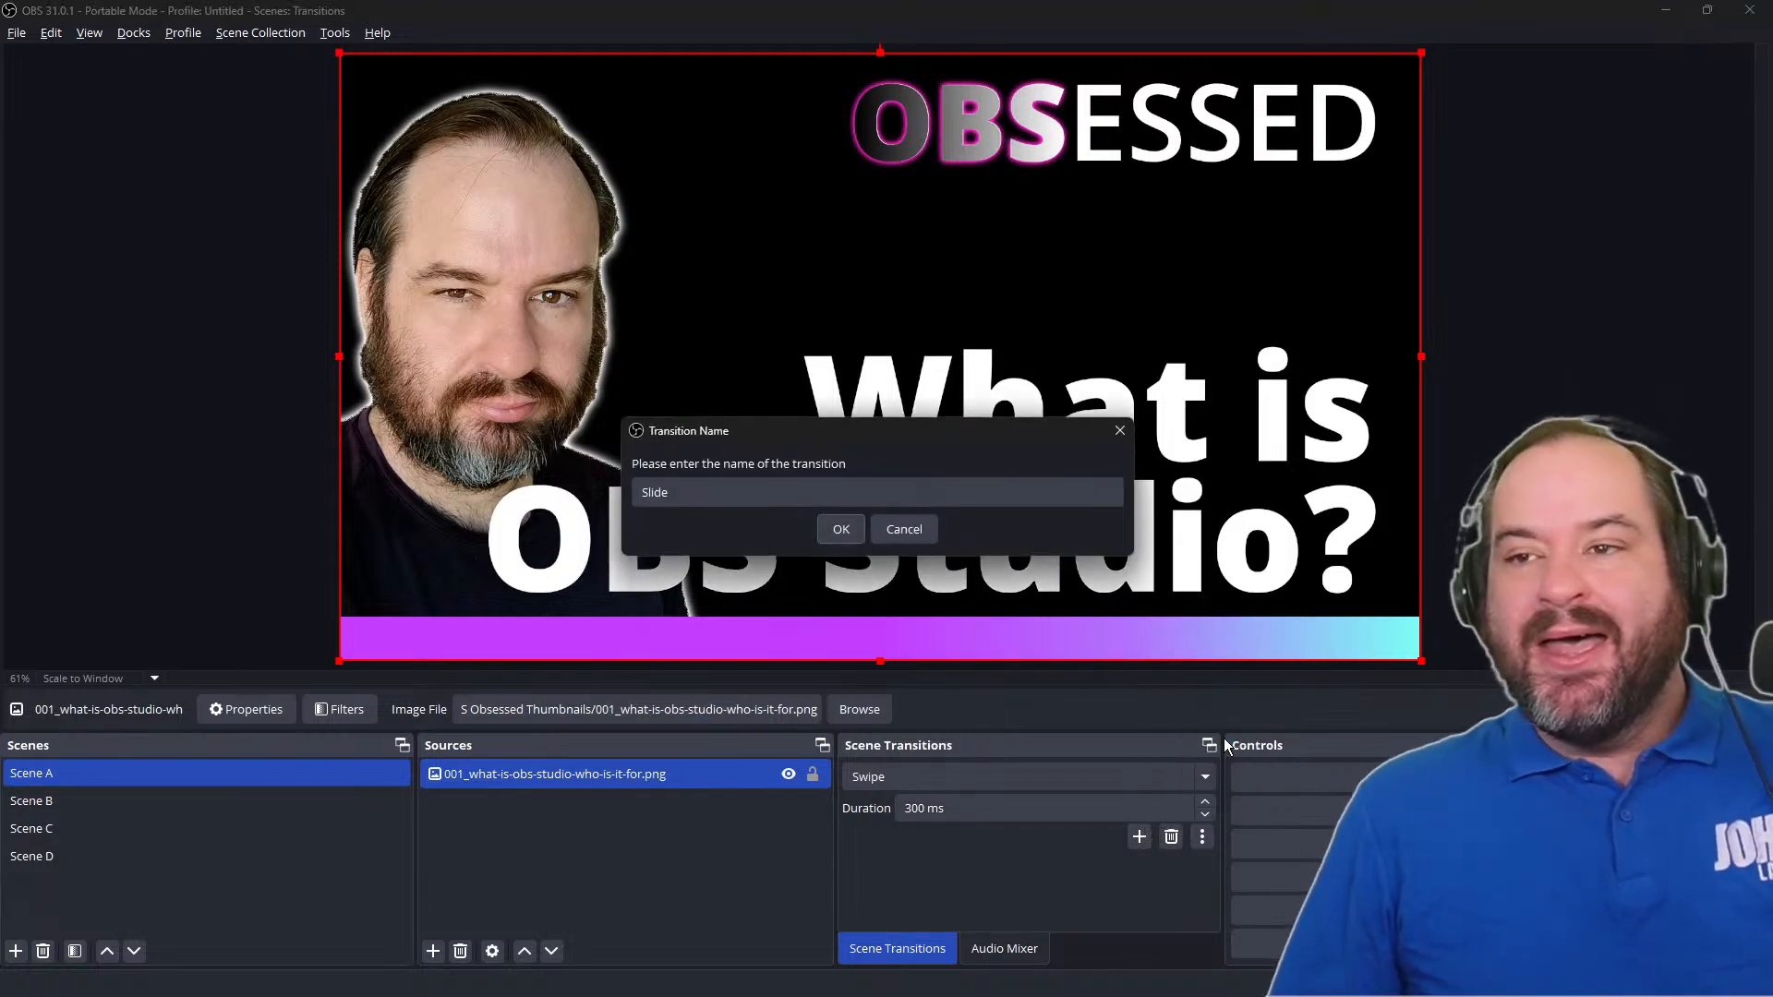
{"action": "left_click", "coordinate": [844, 534]}
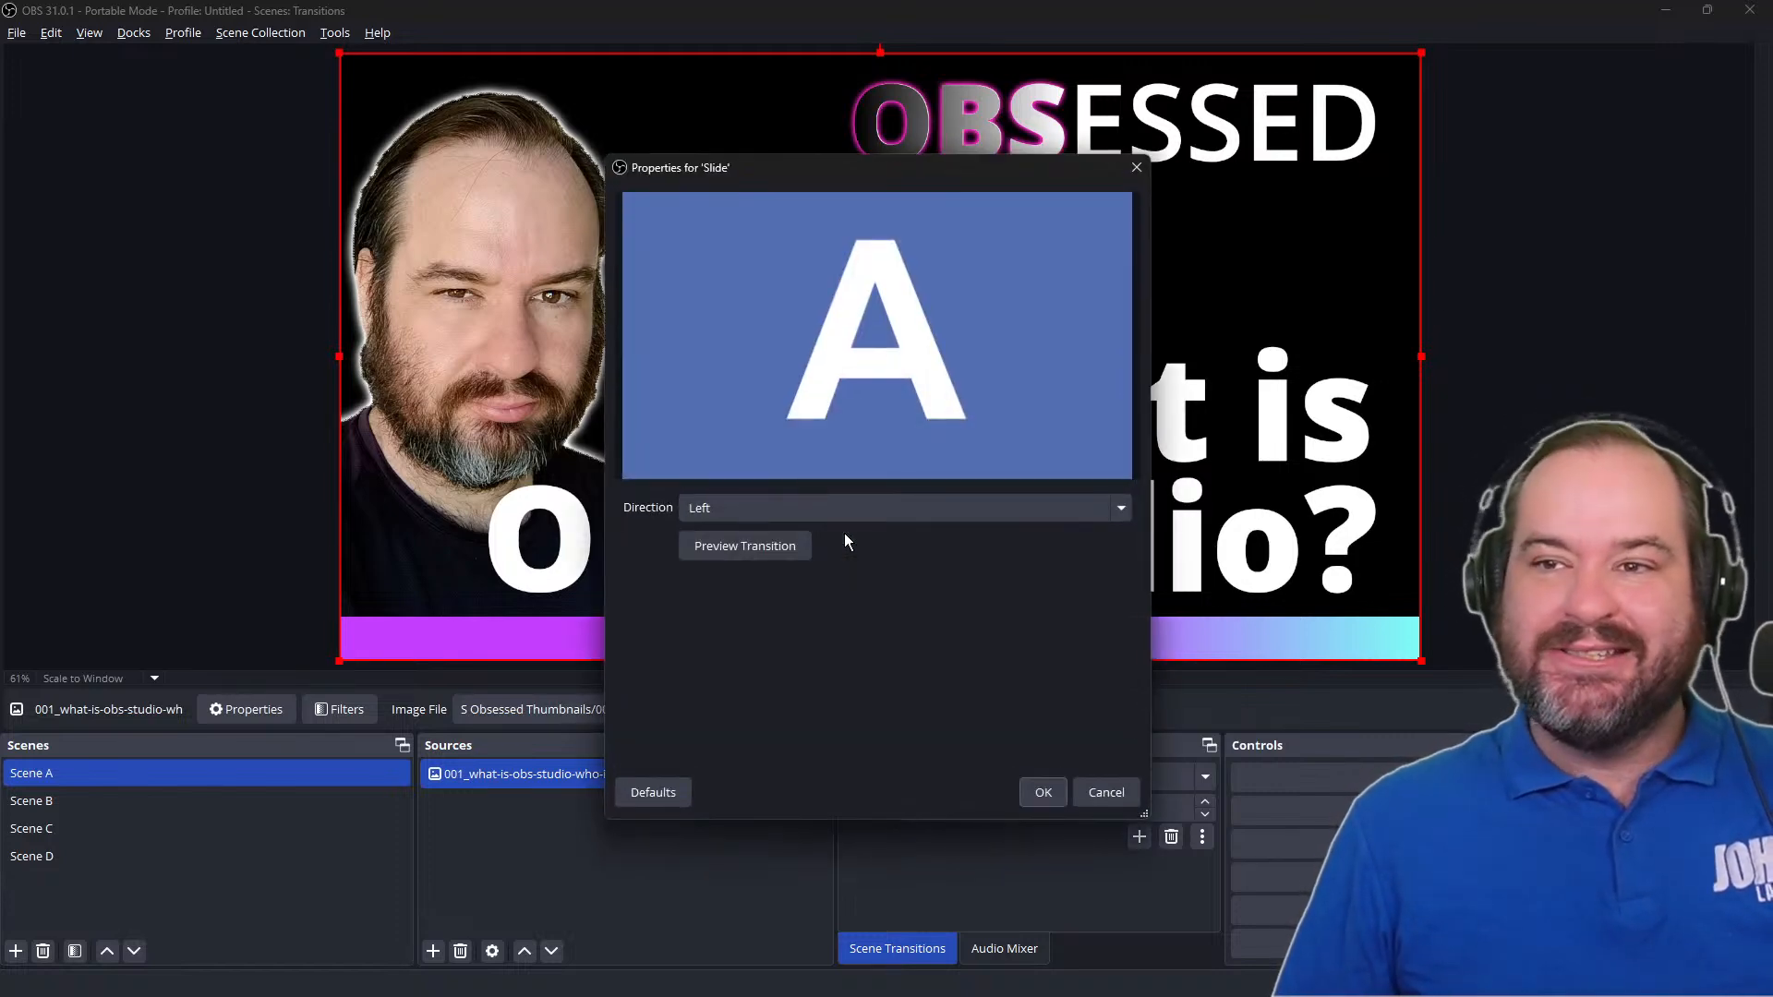
{"action": "left_click", "coordinate": [768, 544]}
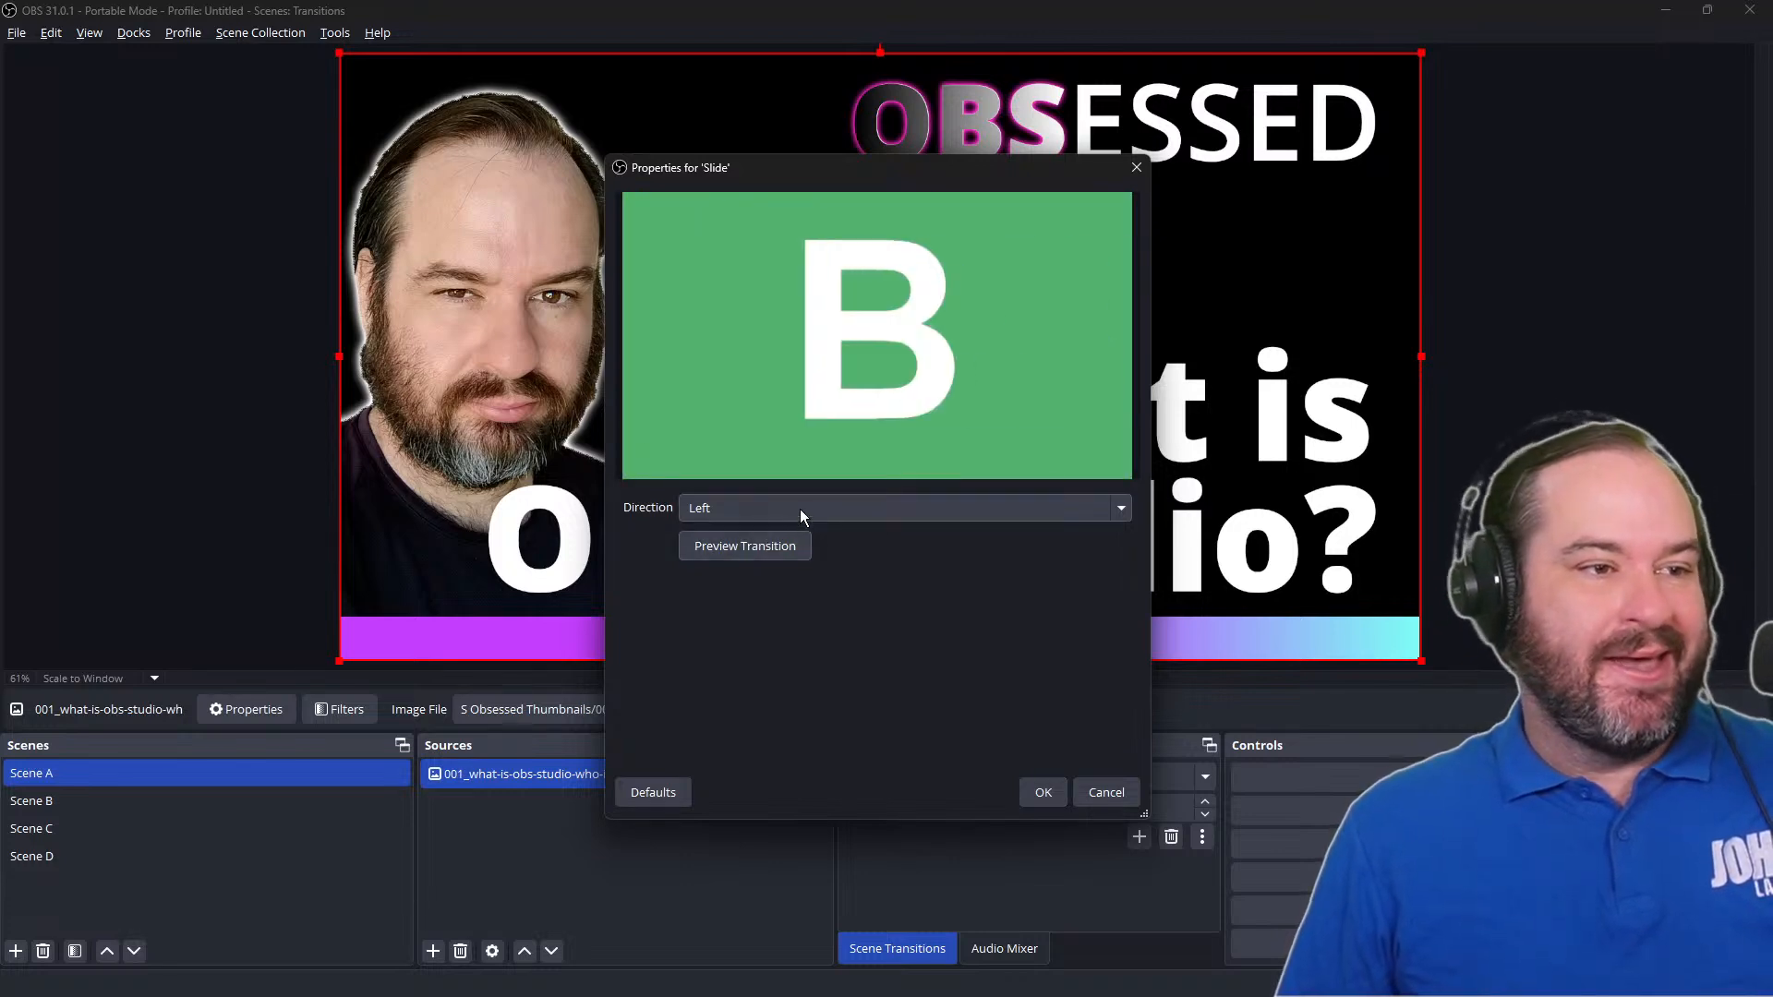
Step: Preview the Slide transition with its direction set to Right
{"action": "left_click", "coordinate": [800, 509]}
{"action": "left_click", "coordinate": [807, 555]}
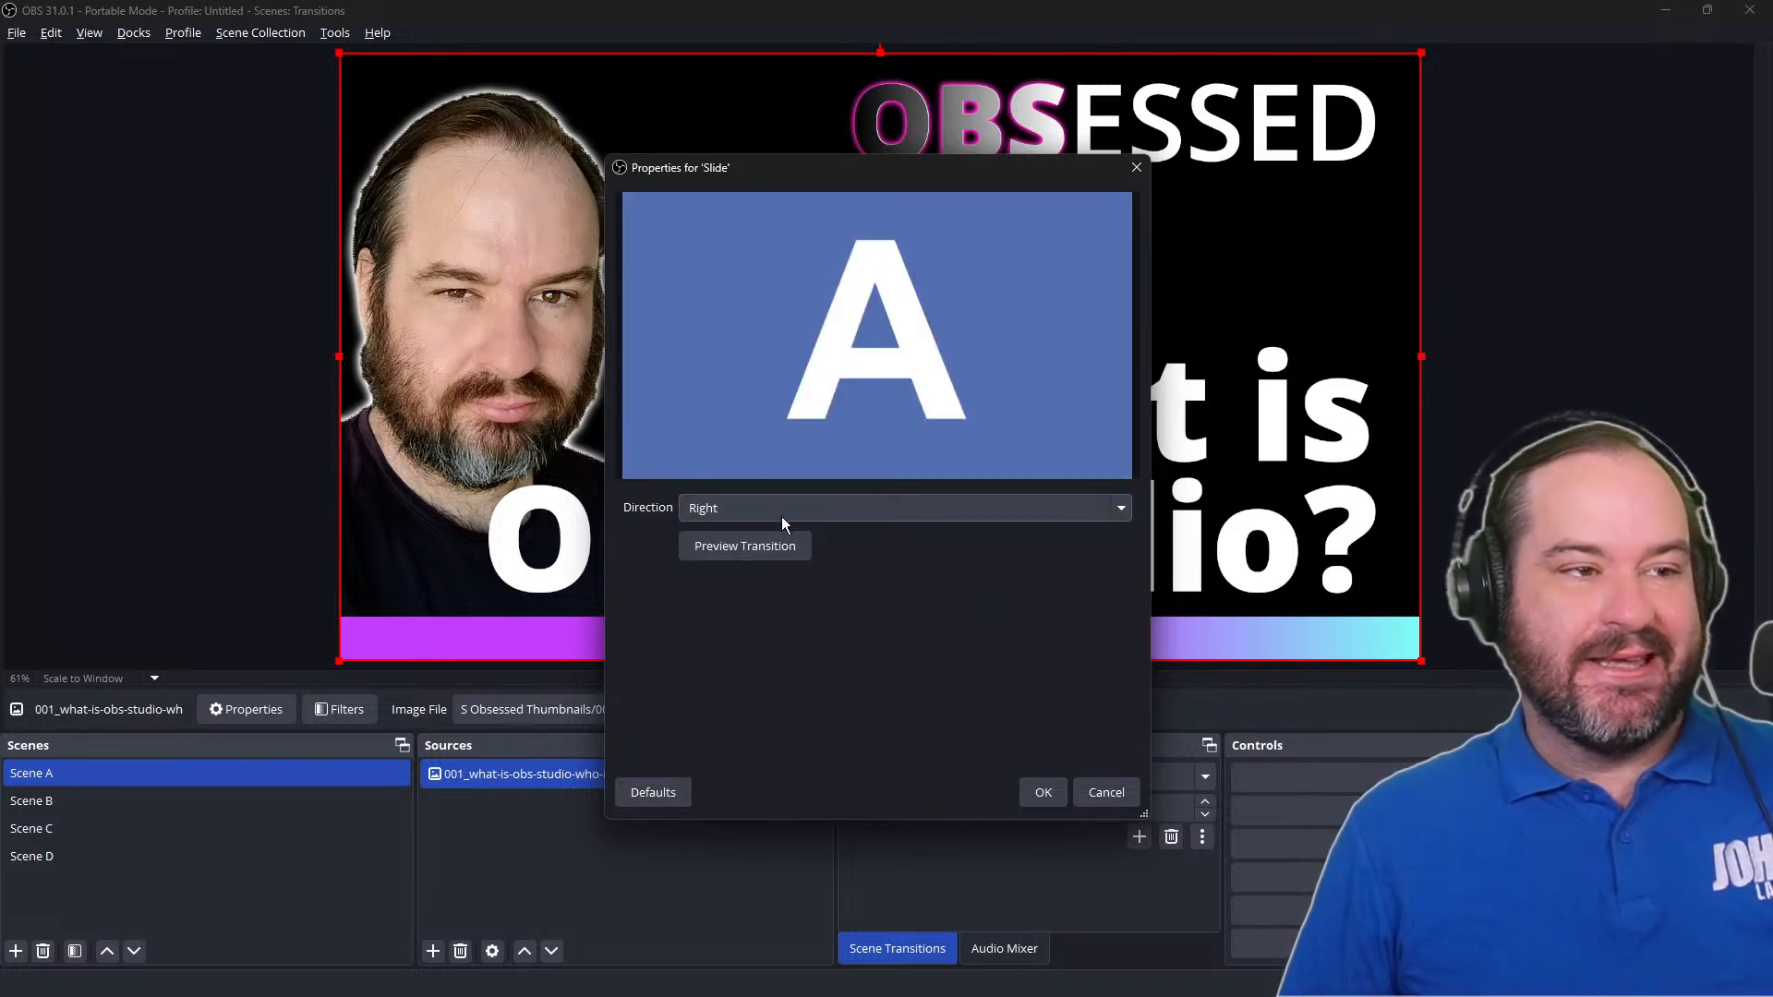
{"action": "left_click", "coordinate": [791, 546]}
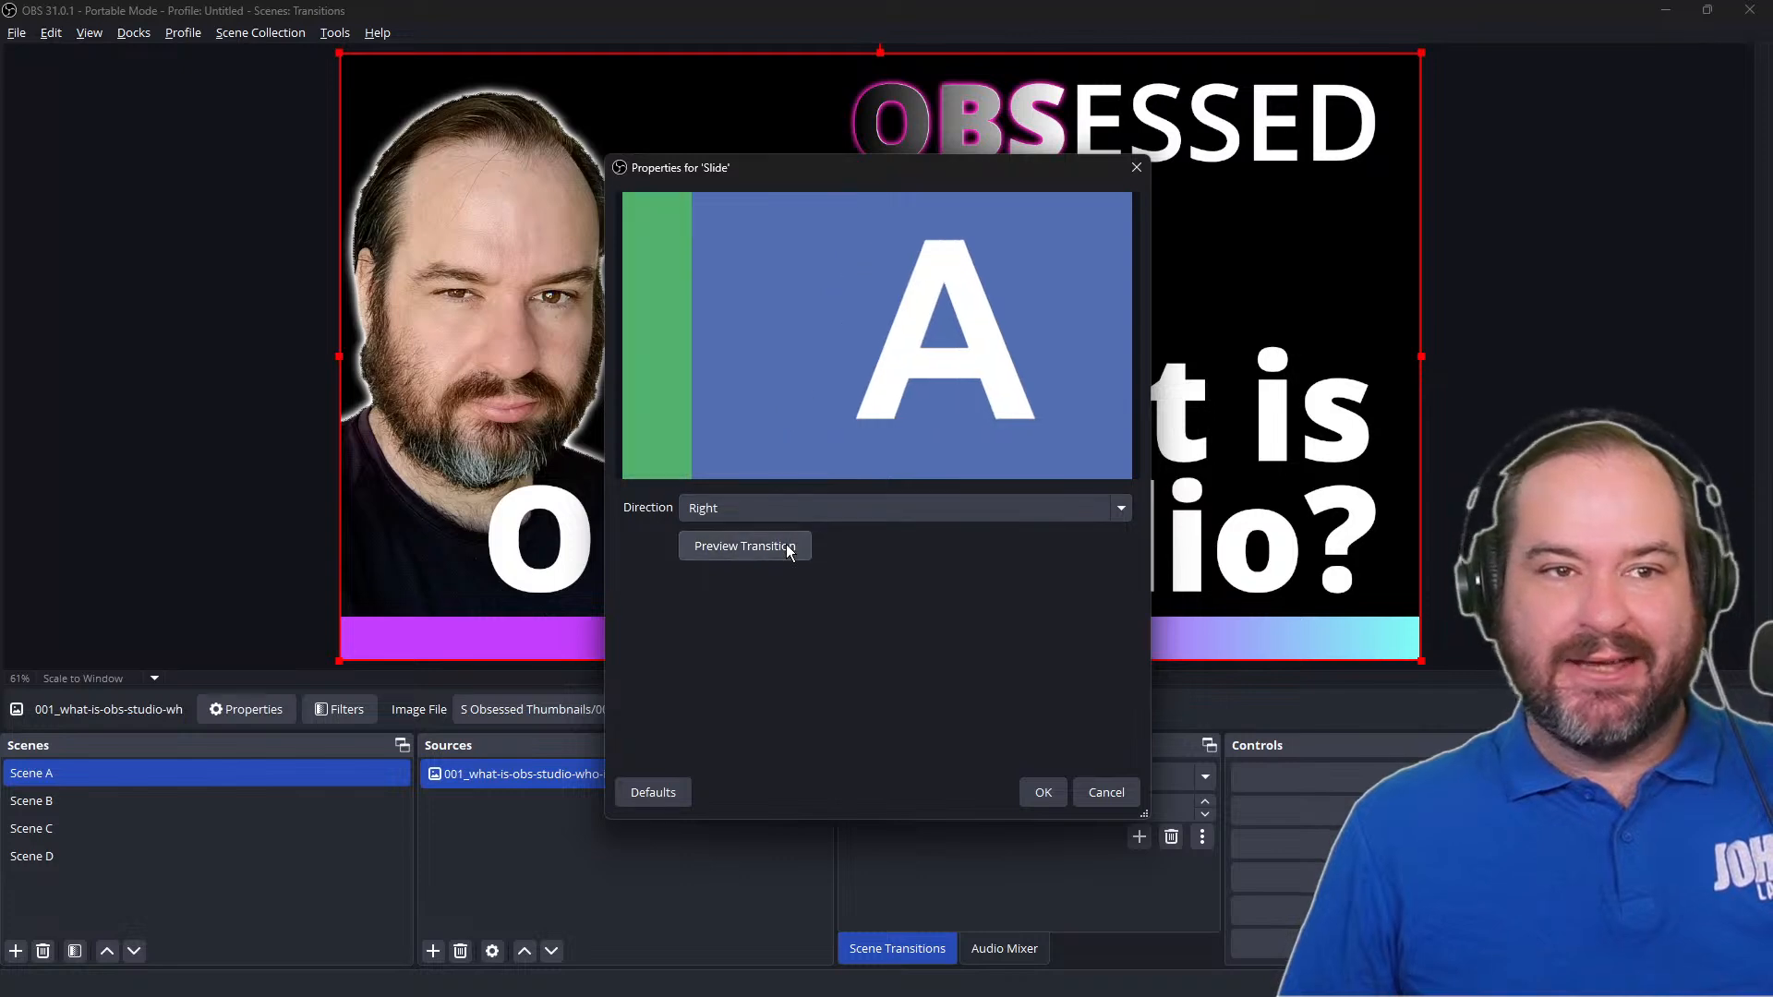
Step: Set the Slide transition's direction to Down, preview it, and save its properties
{"action": "left_click", "coordinate": [830, 511]}
{"action": "left_click", "coordinate": [836, 583]}
{"action": "left_click", "coordinate": [796, 554]}
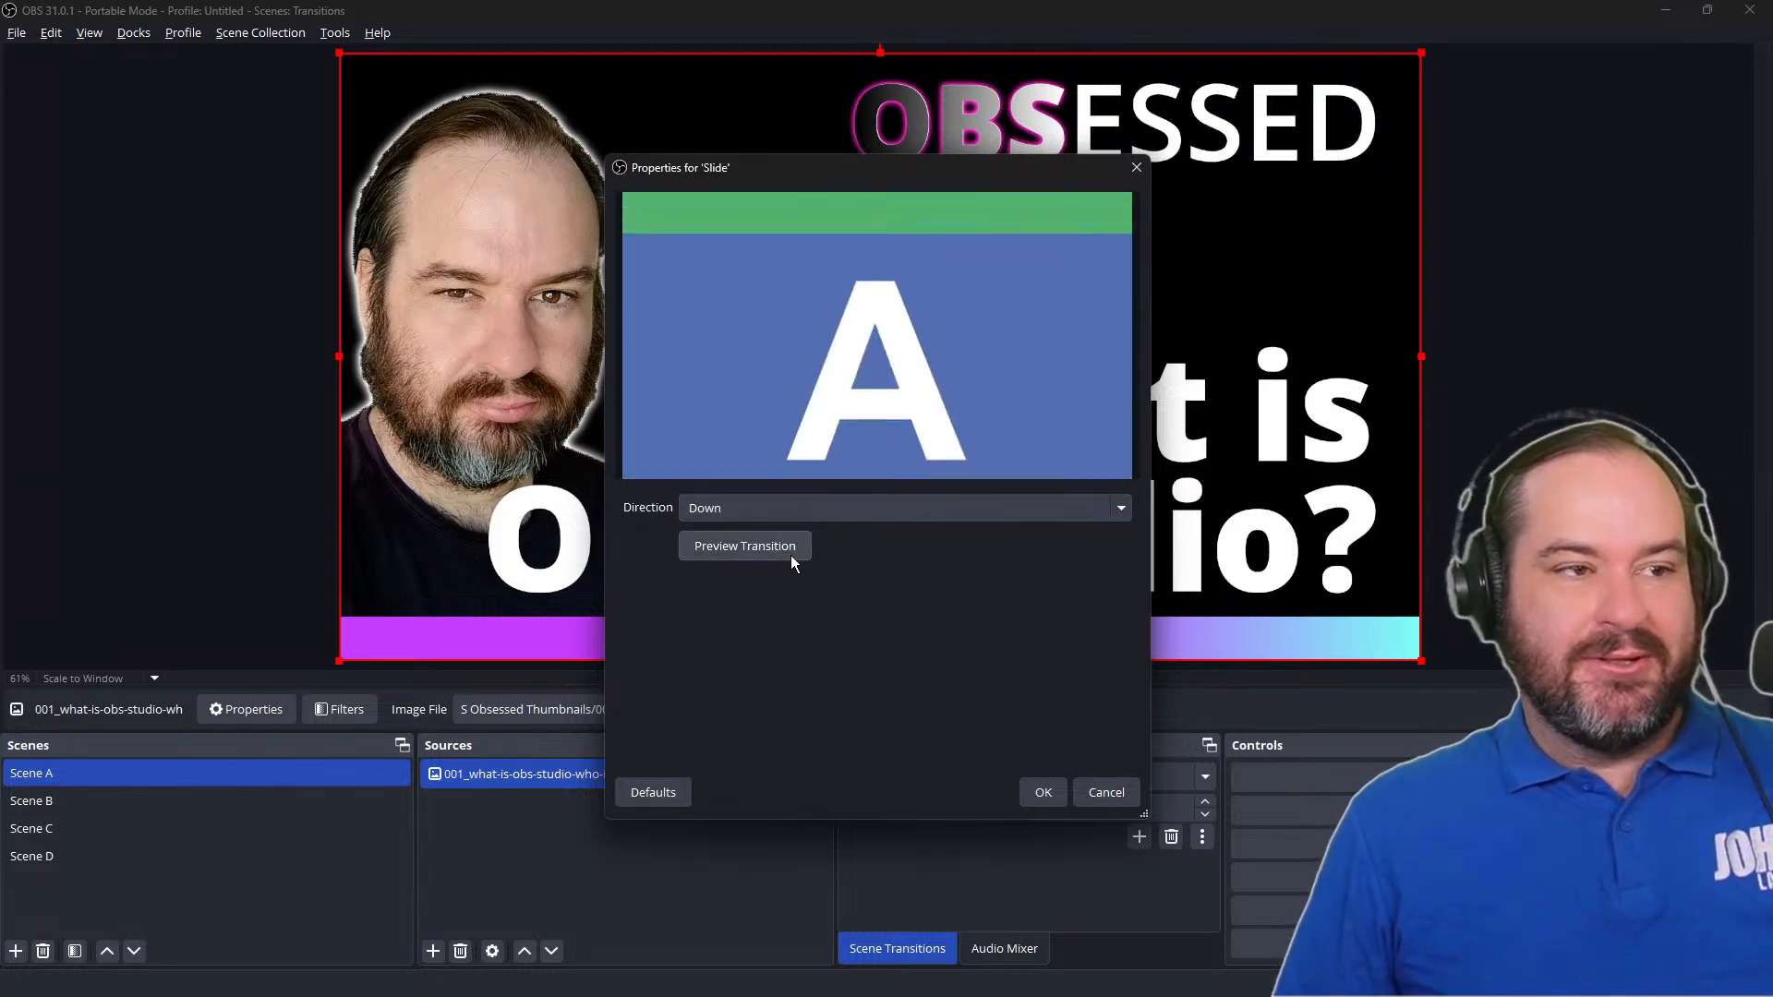
{"action": "left_click", "coordinate": [1043, 793]}
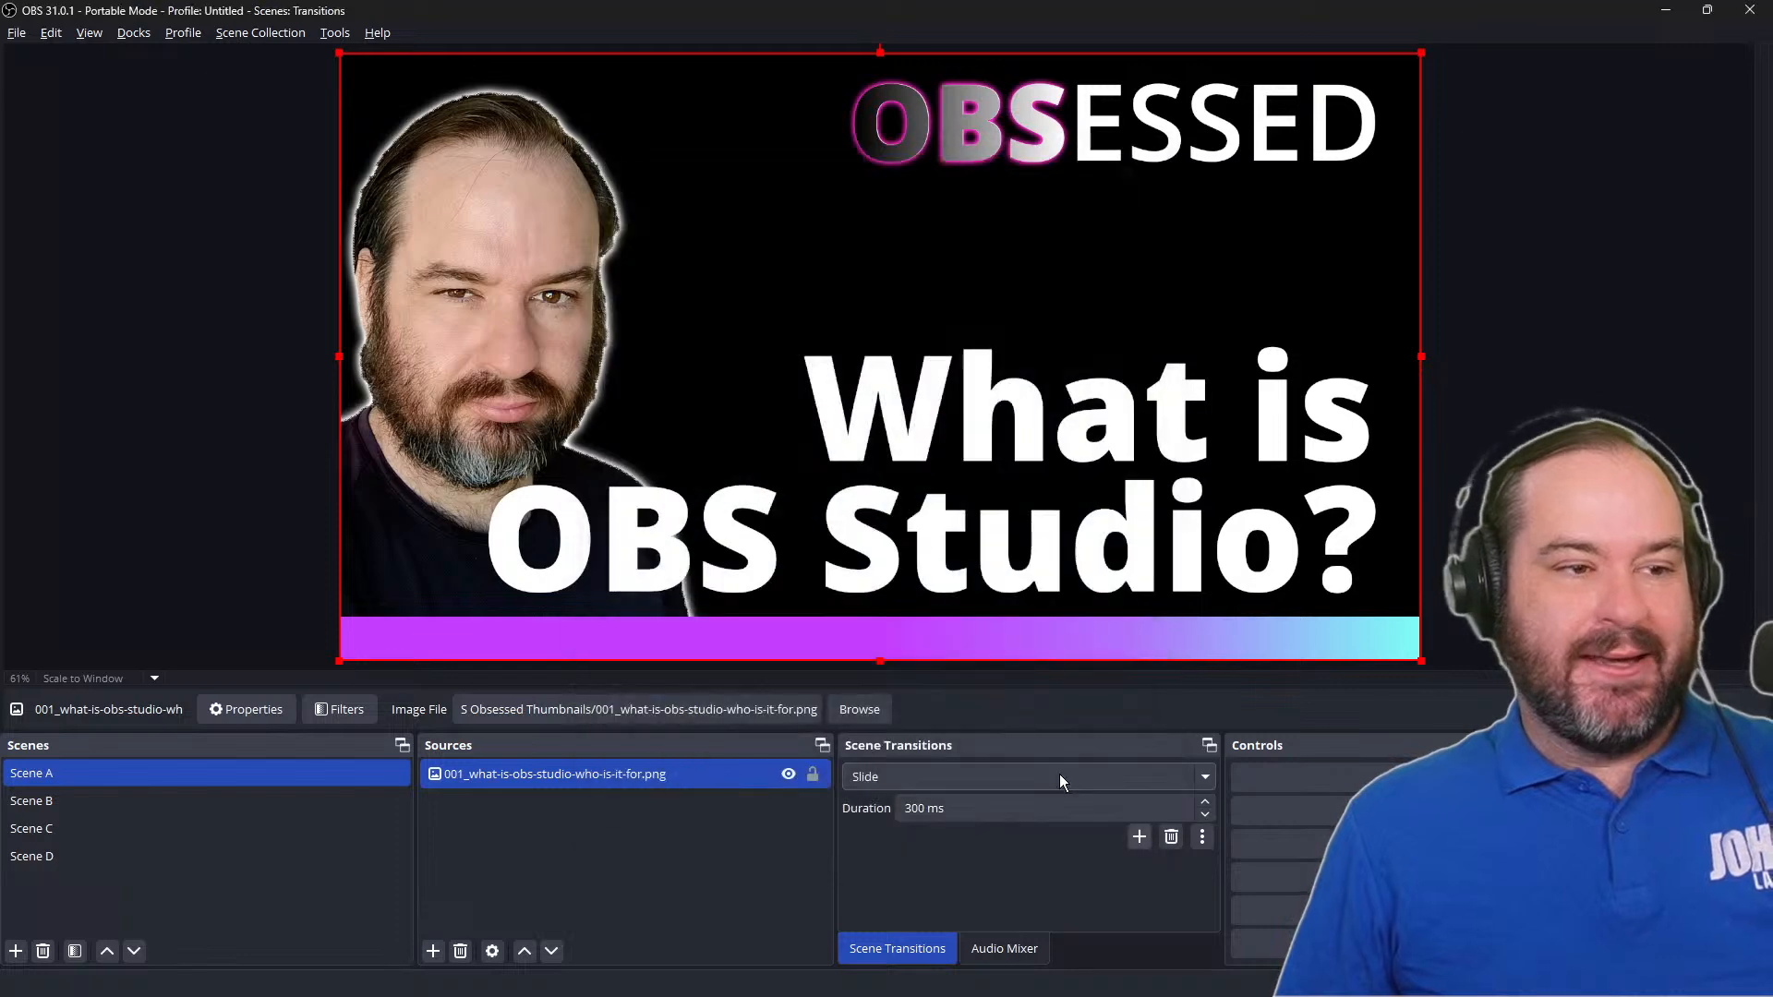
Step: Test the Slide transition by switching through the other scenes and returning to Scene A
{"action": "left_click", "coordinate": [325, 798]}
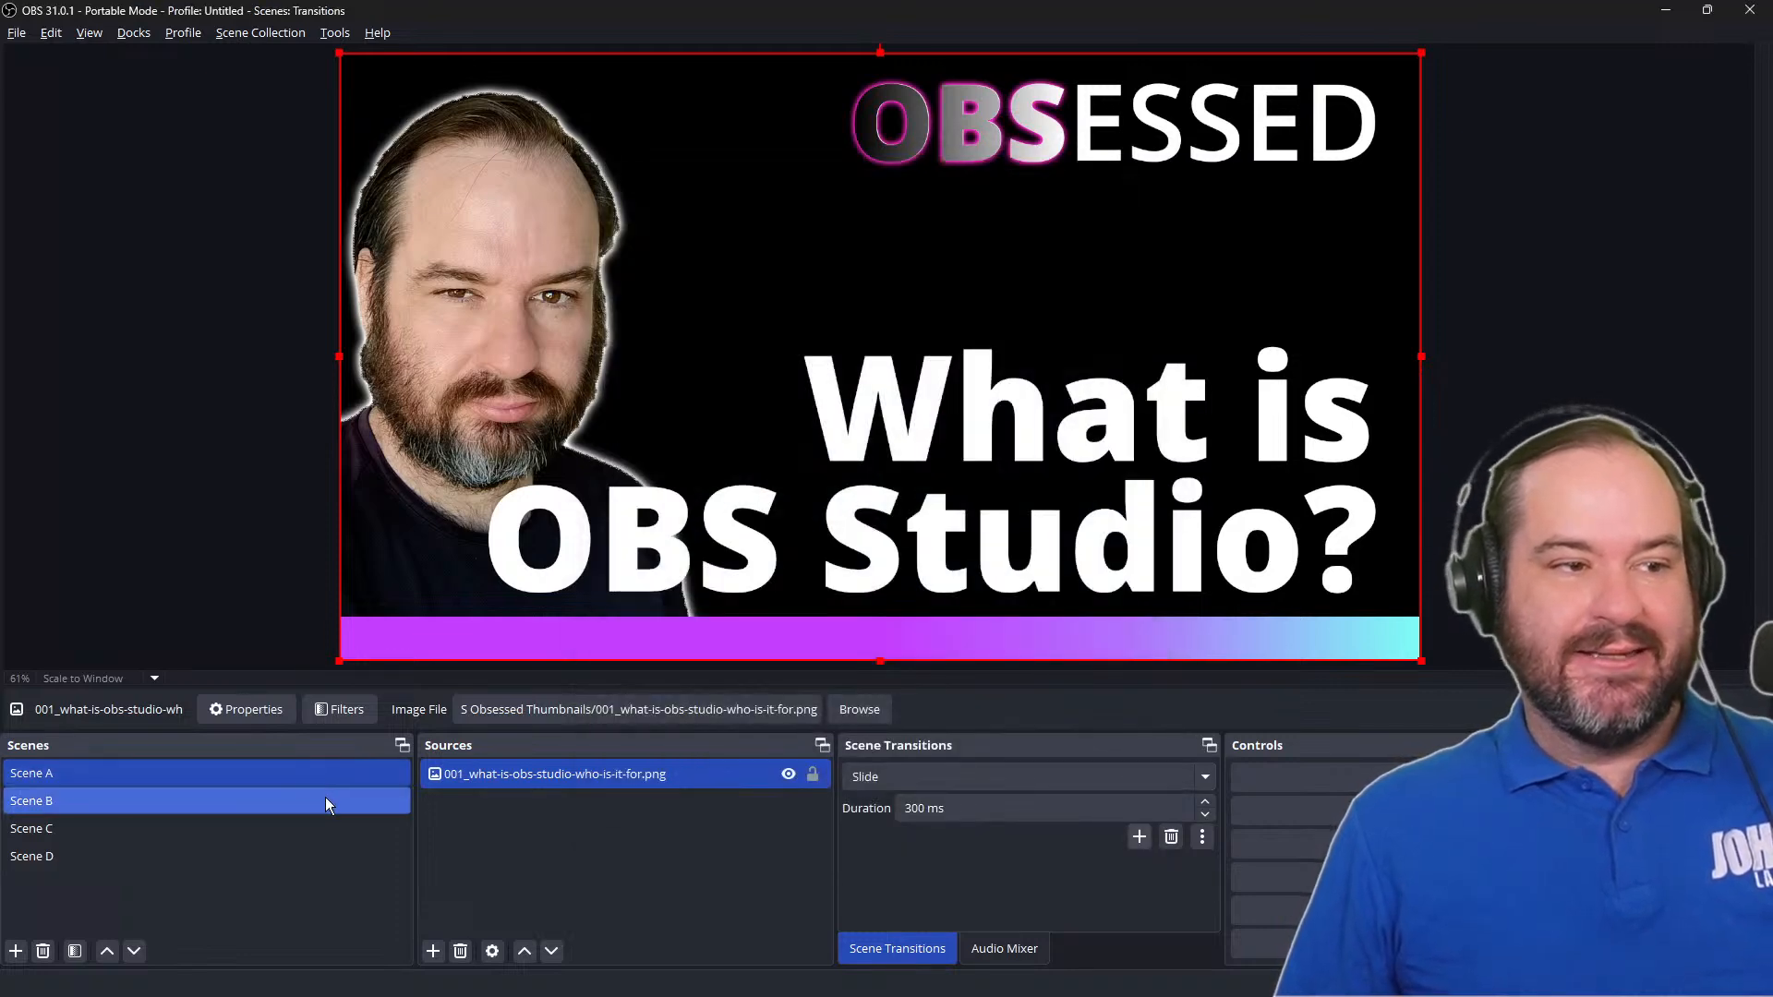
{"action": "left_click", "coordinate": [331, 827]}
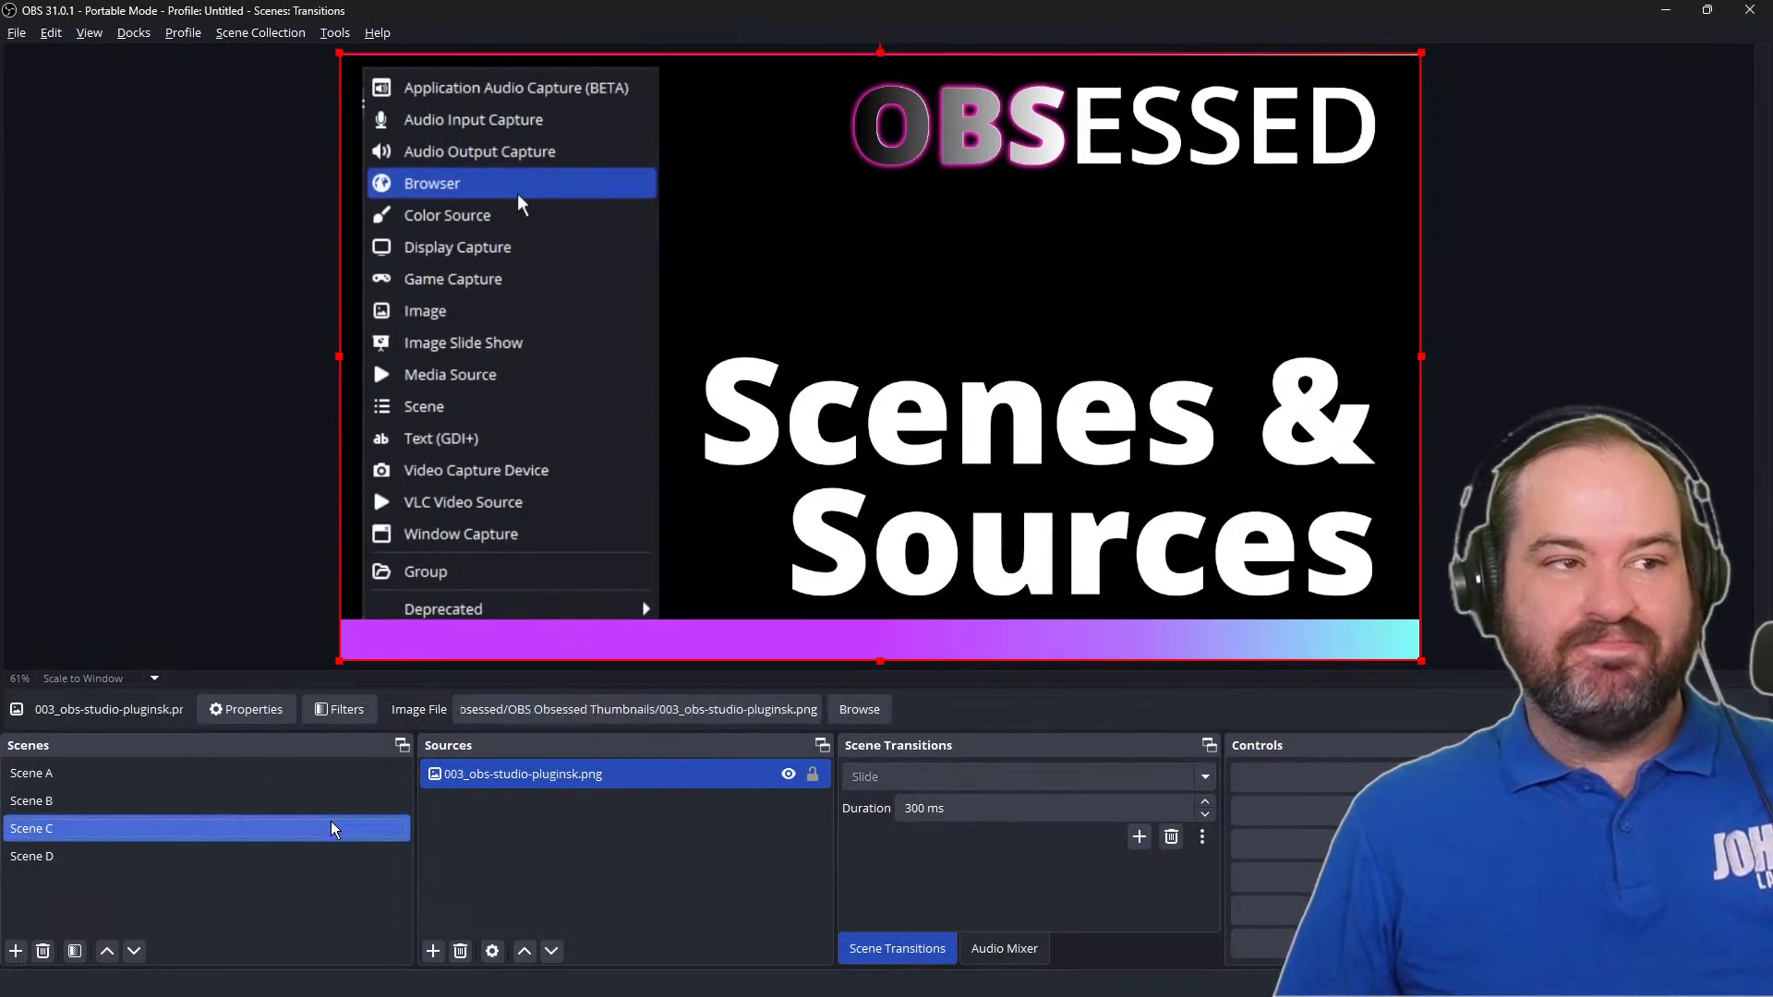
{"action": "left_click", "coordinate": [332, 844]}
{"action": "left_click", "coordinate": [332, 801]}
{"action": "left_click", "coordinate": [334, 775]}
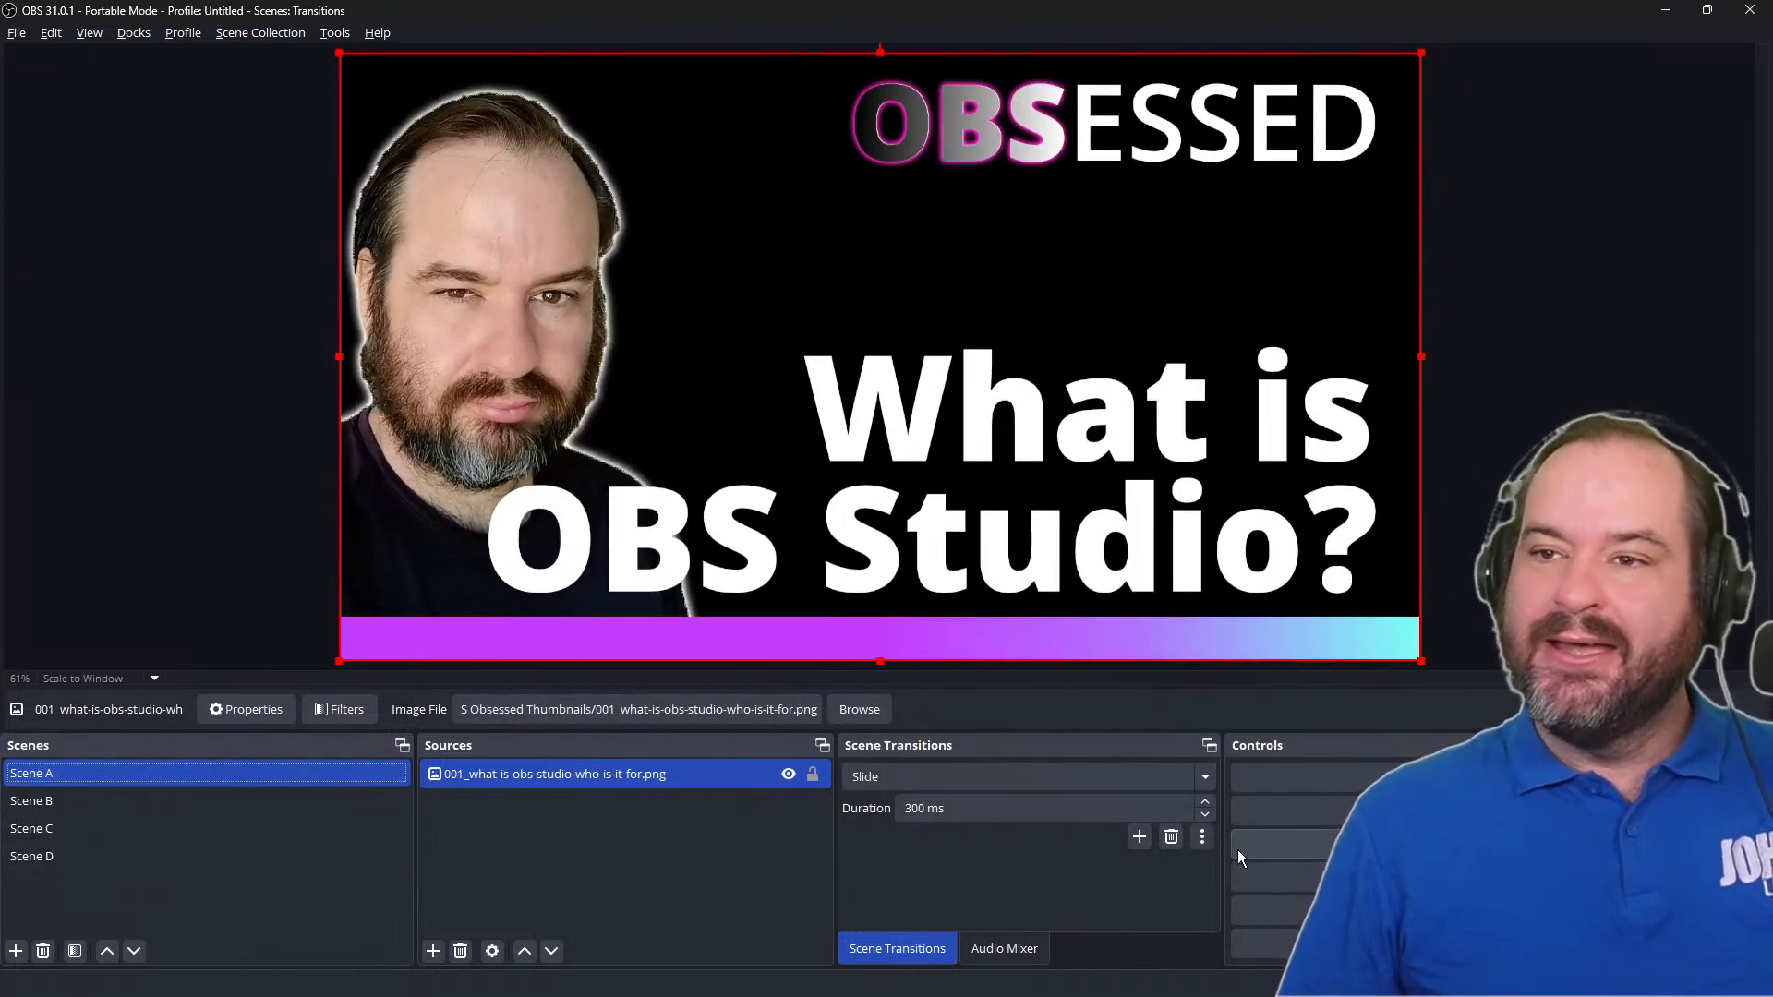
{"action": "left_click", "coordinate": [1200, 838]}
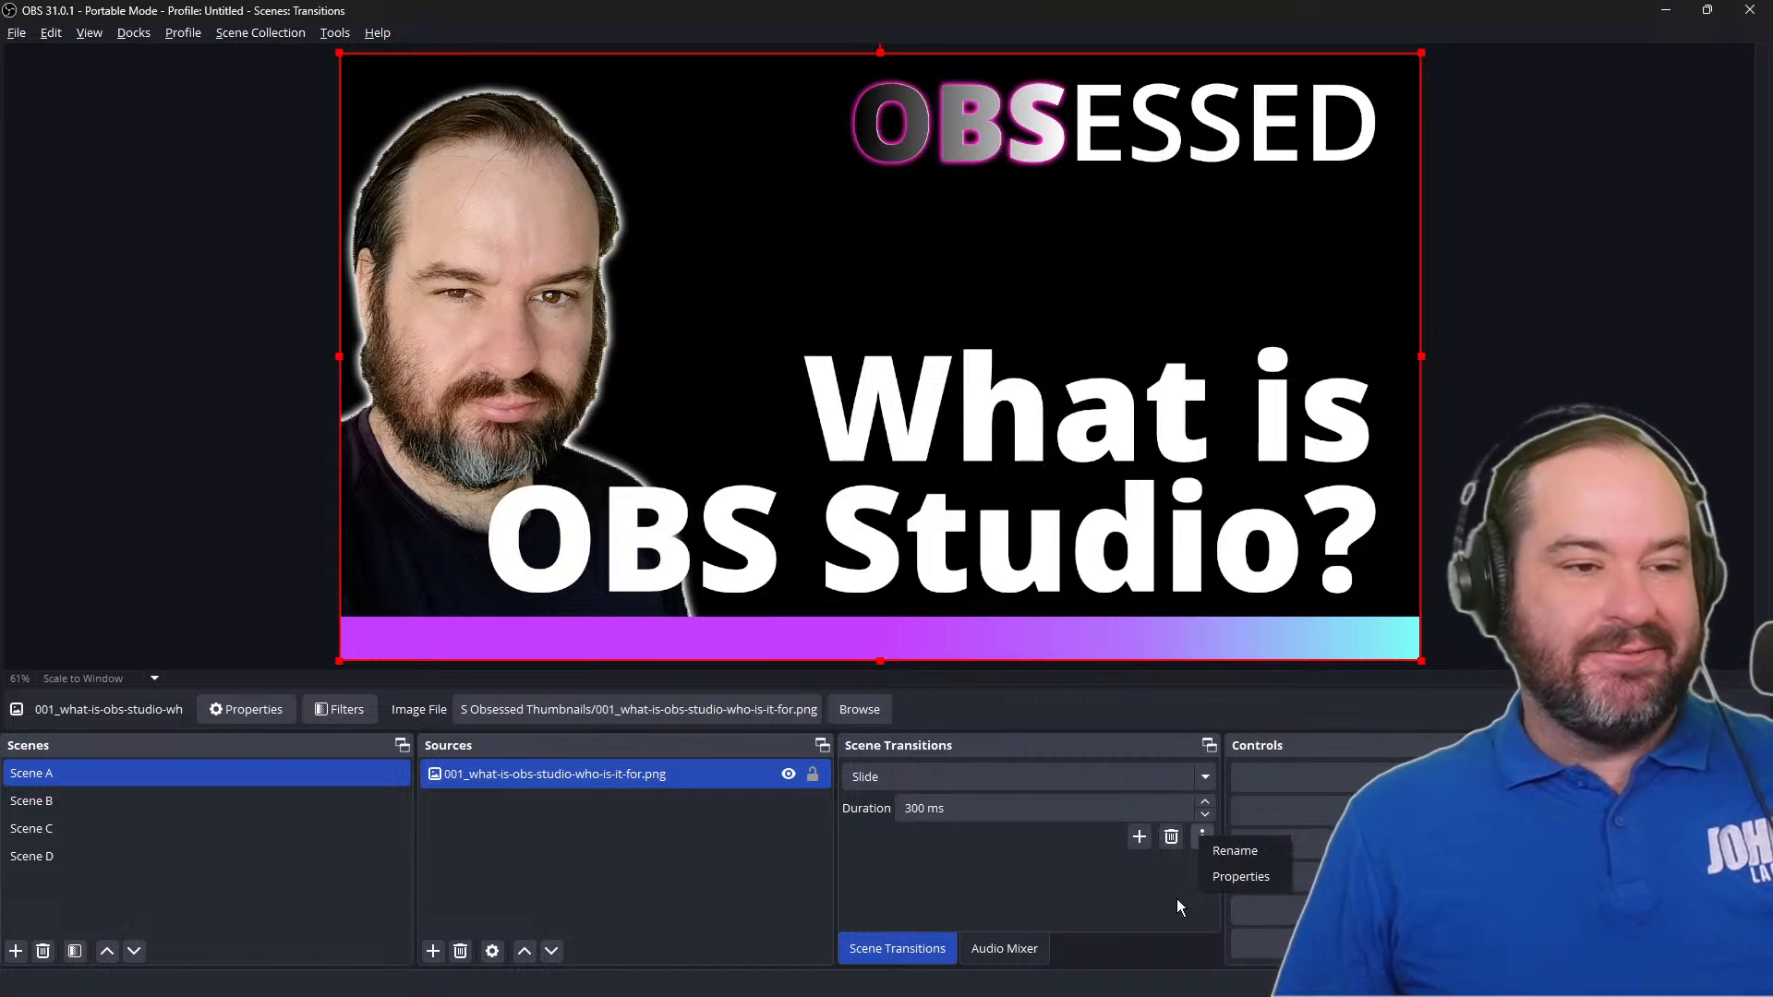
{"action": "left_click", "coordinate": [1200, 846]}
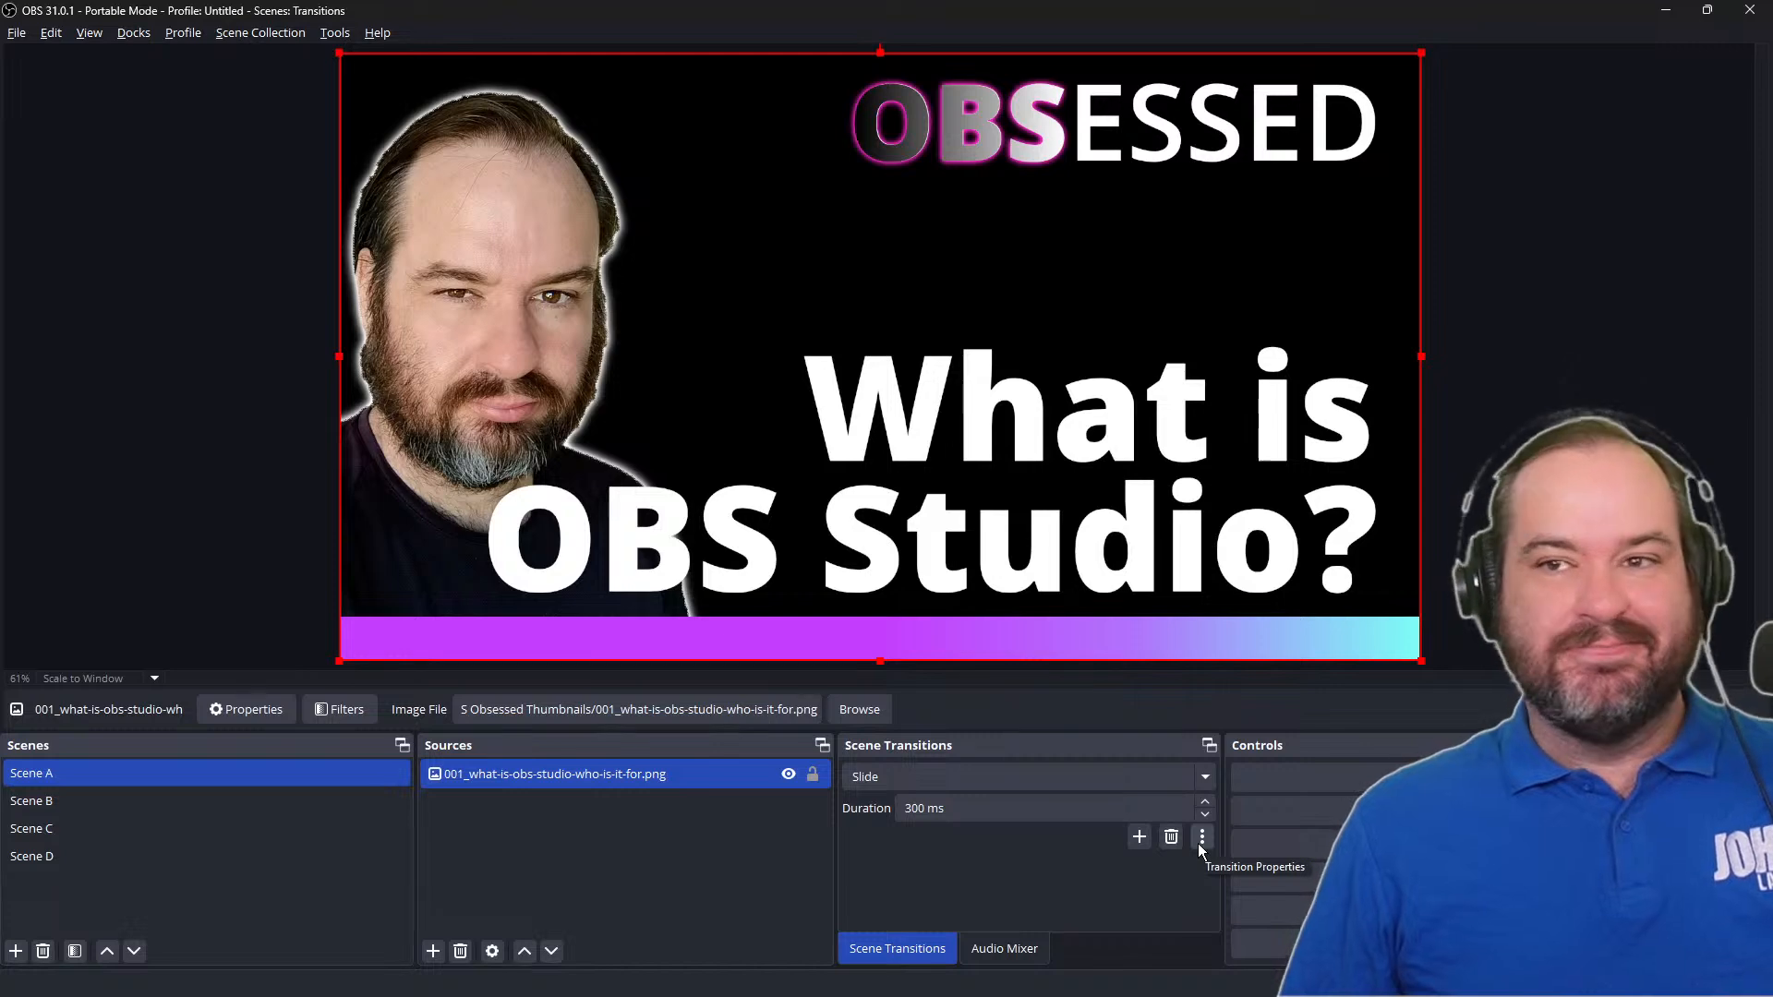
{"action": "left_click", "coordinate": [1201, 840]}
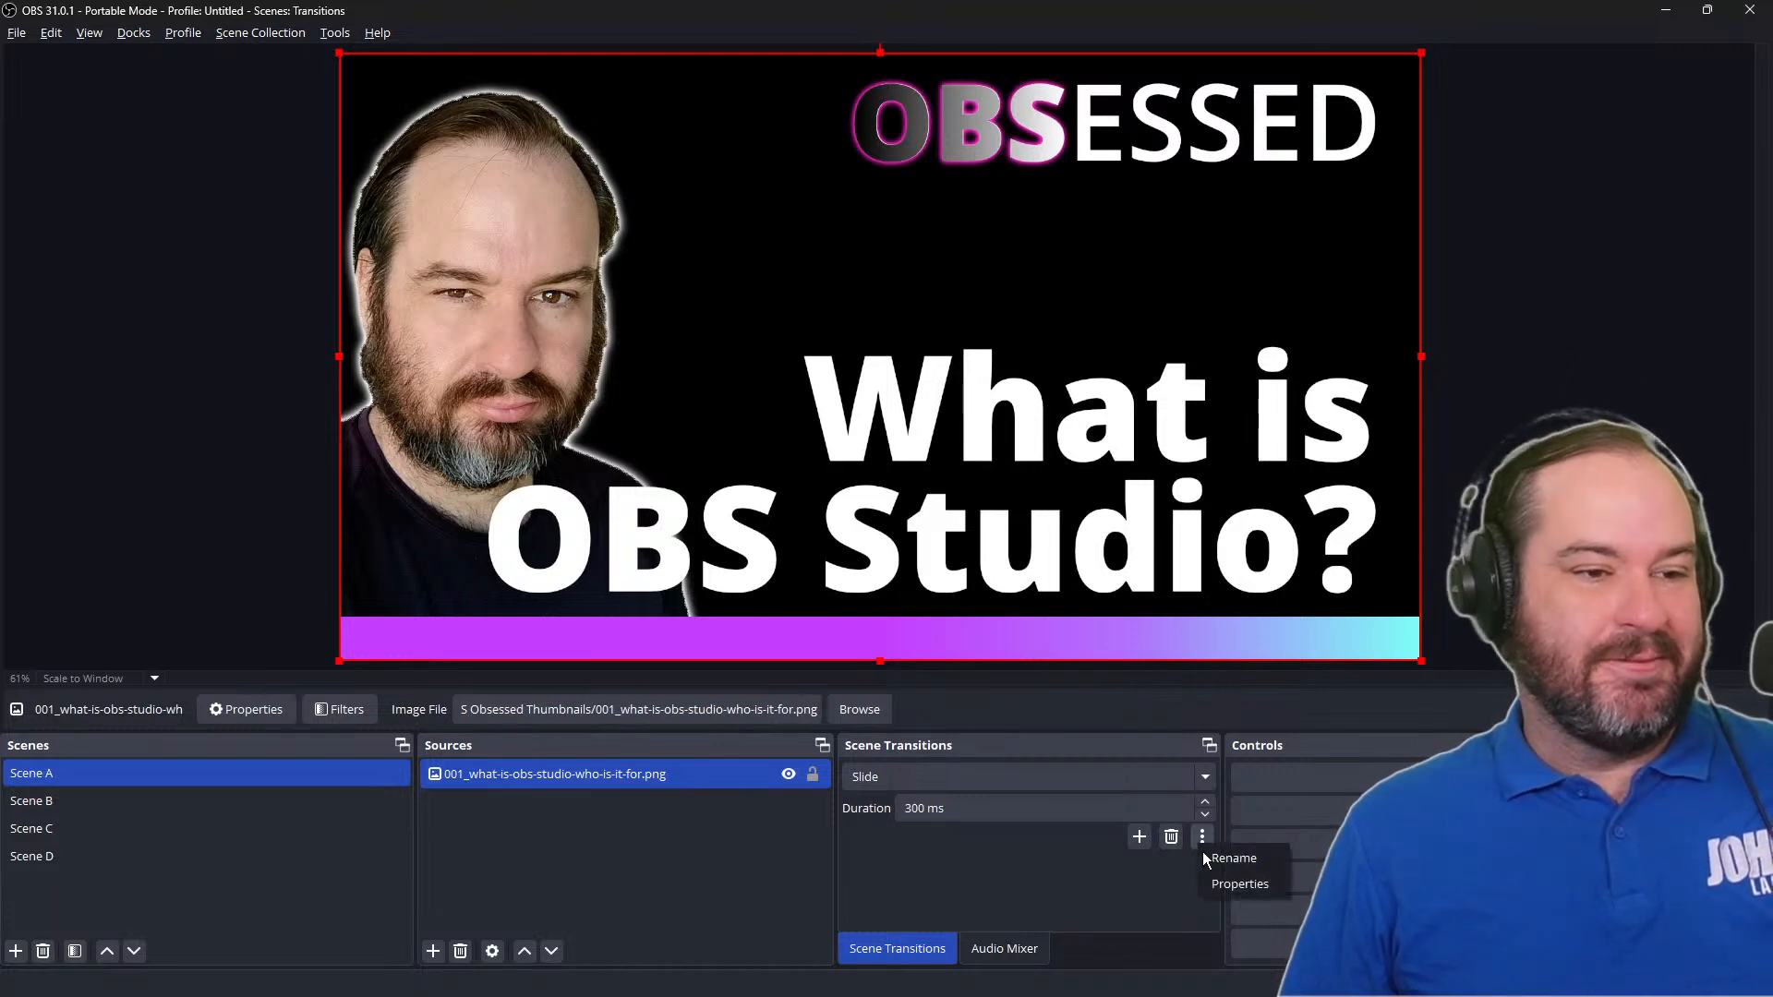
{"action": "left_click", "coordinate": [1145, 879]}
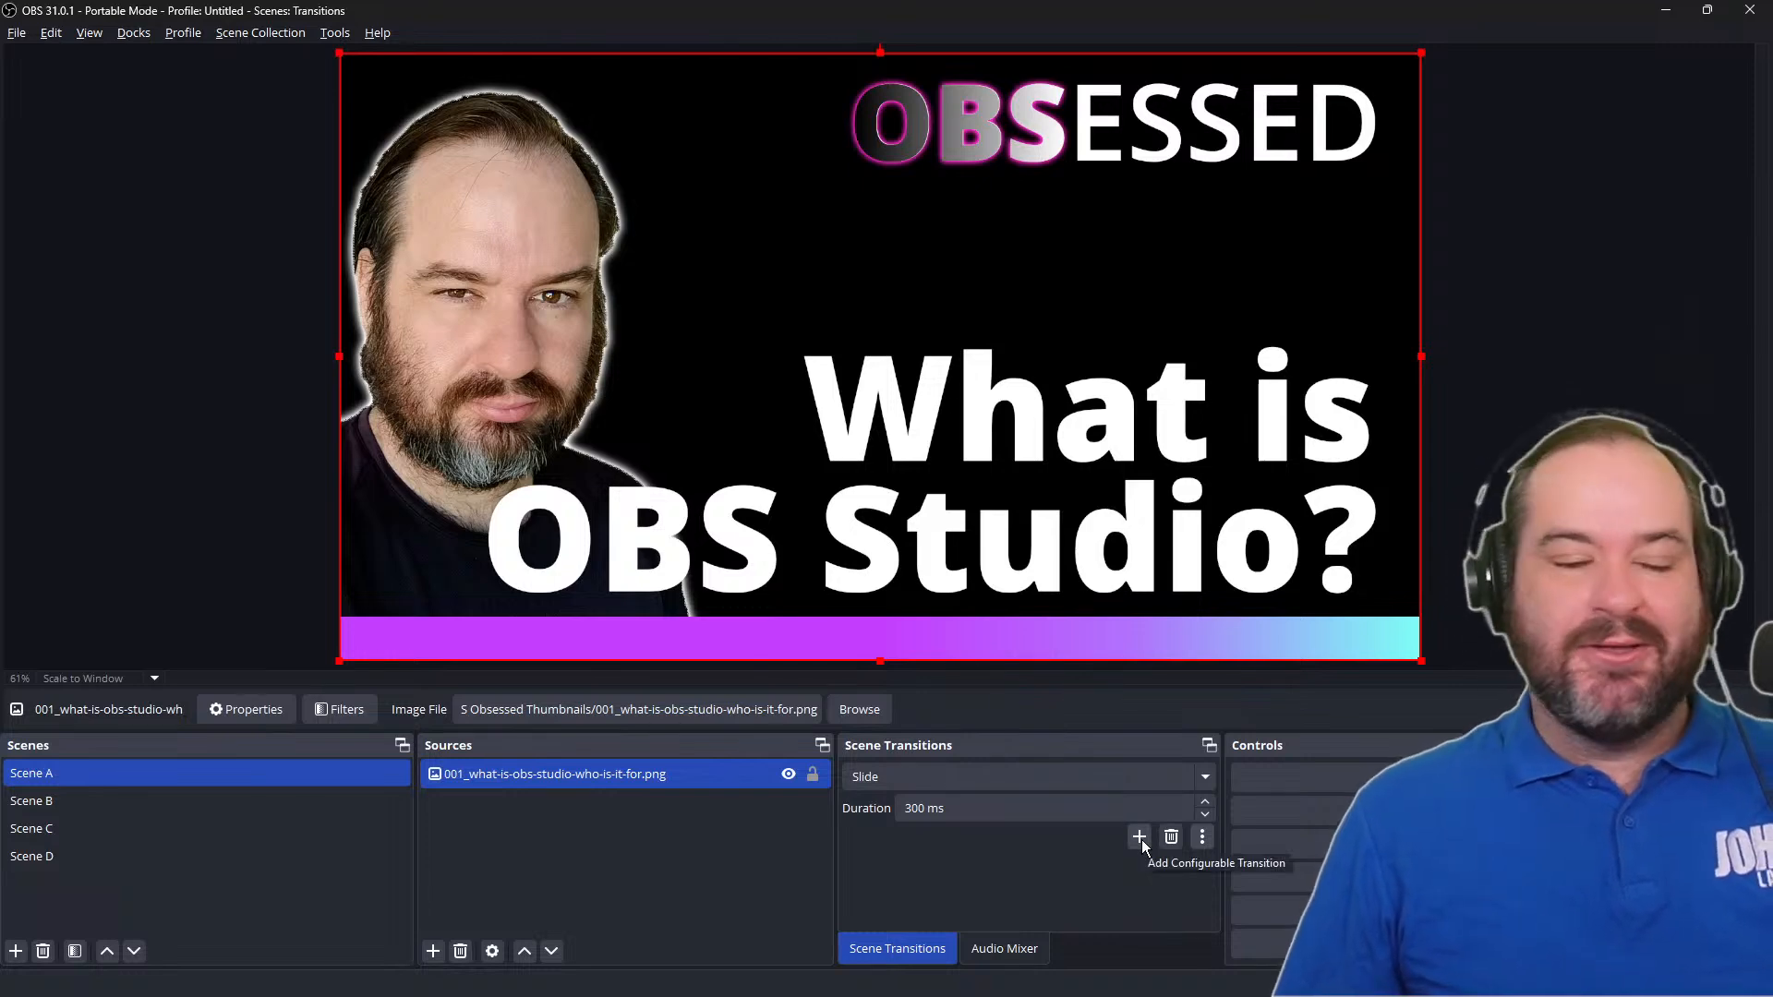
Step: Add a Fade to Color transition named Fade to Color
{"action": "left_click", "coordinate": [1140, 838]}
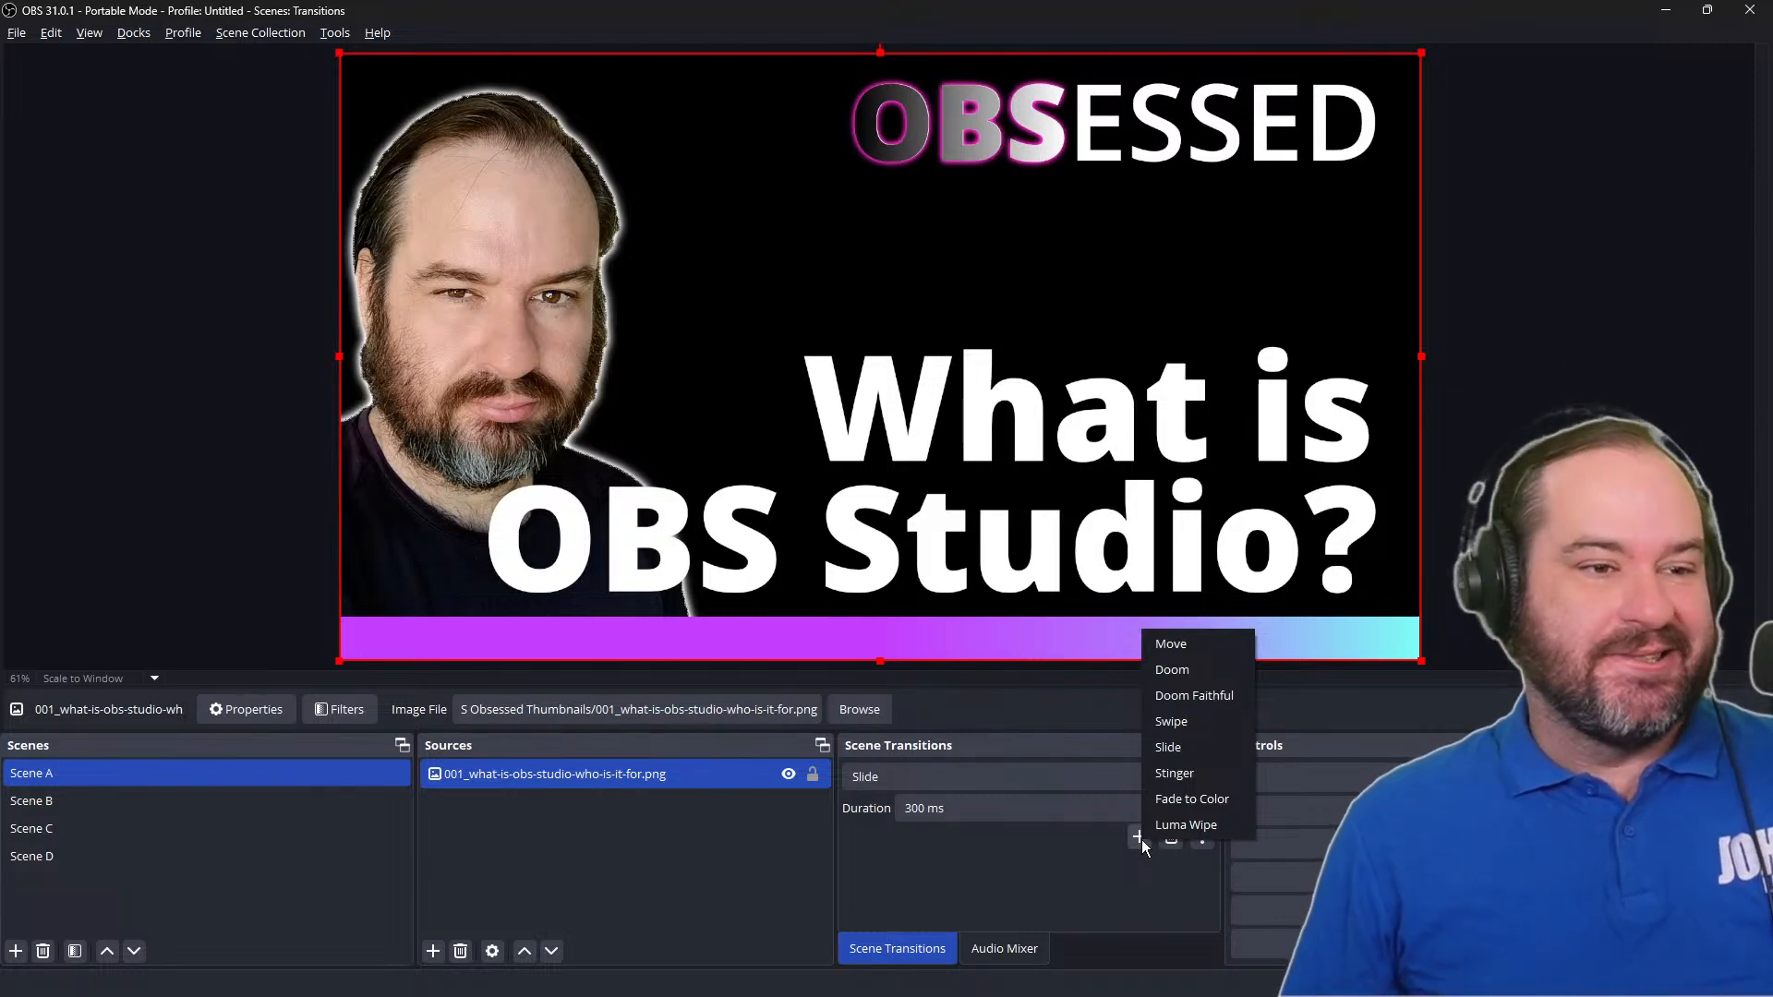
{"action": "left_click", "coordinate": [1228, 797]}
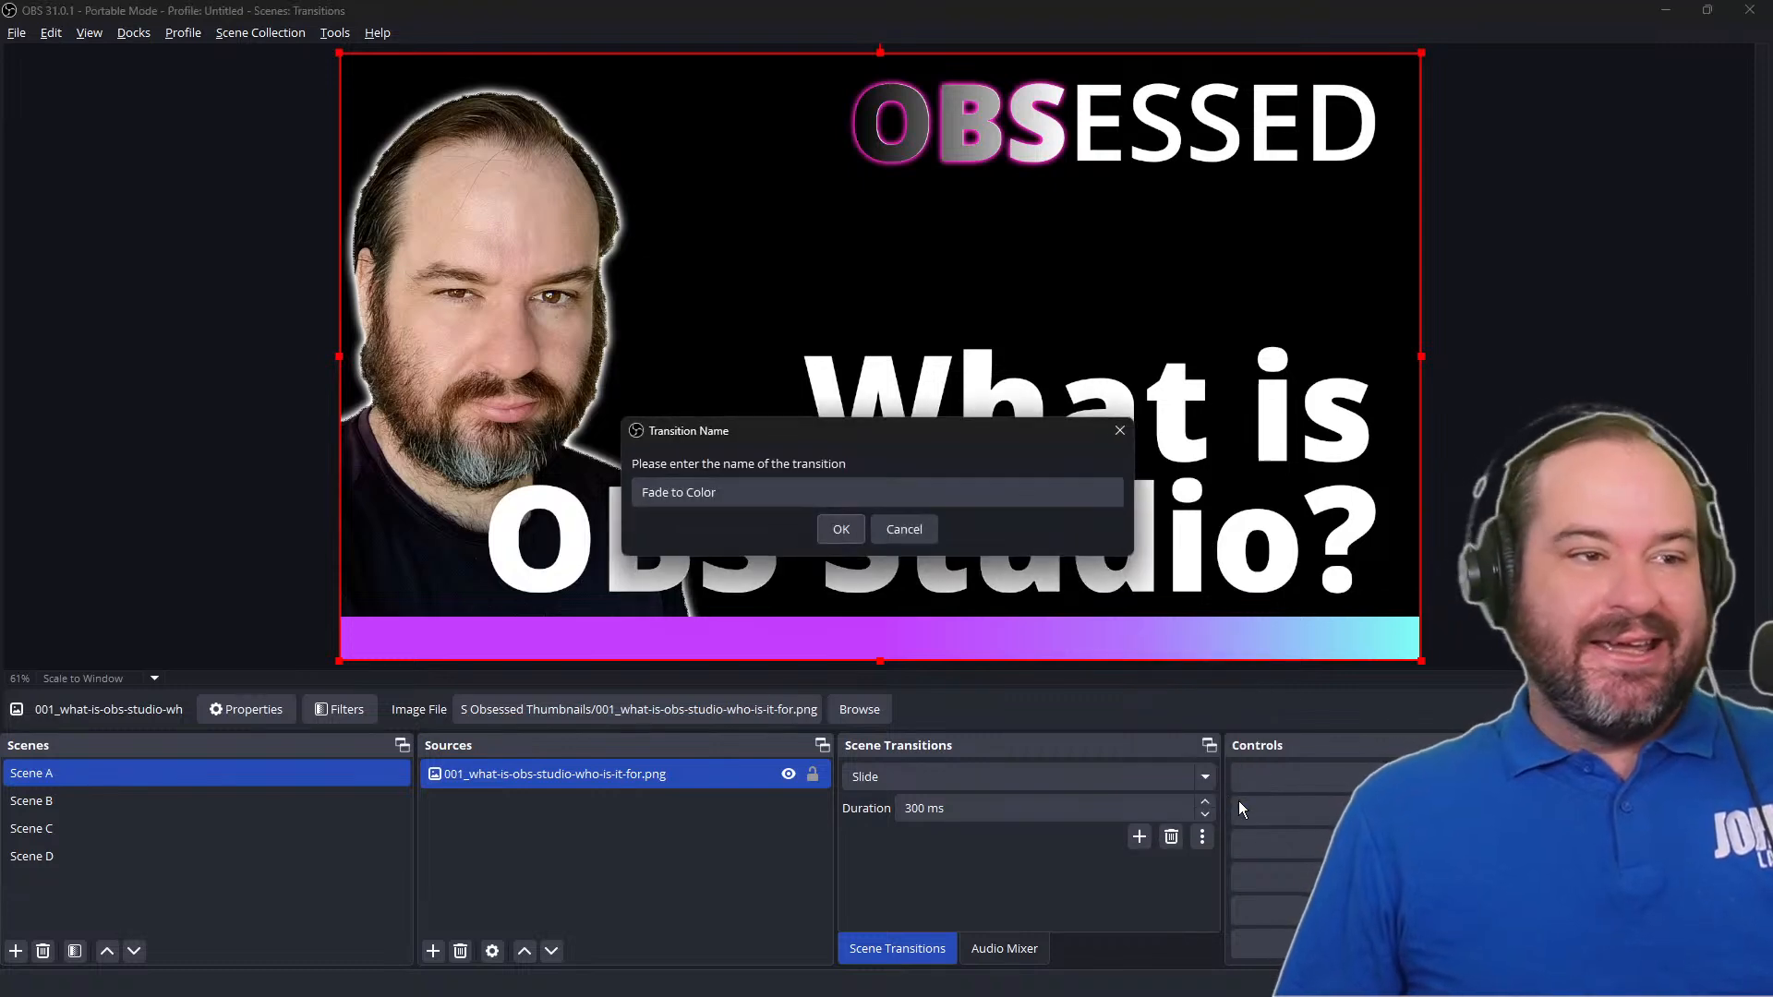
{"action": "left_click", "coordinate": [840, 529]}
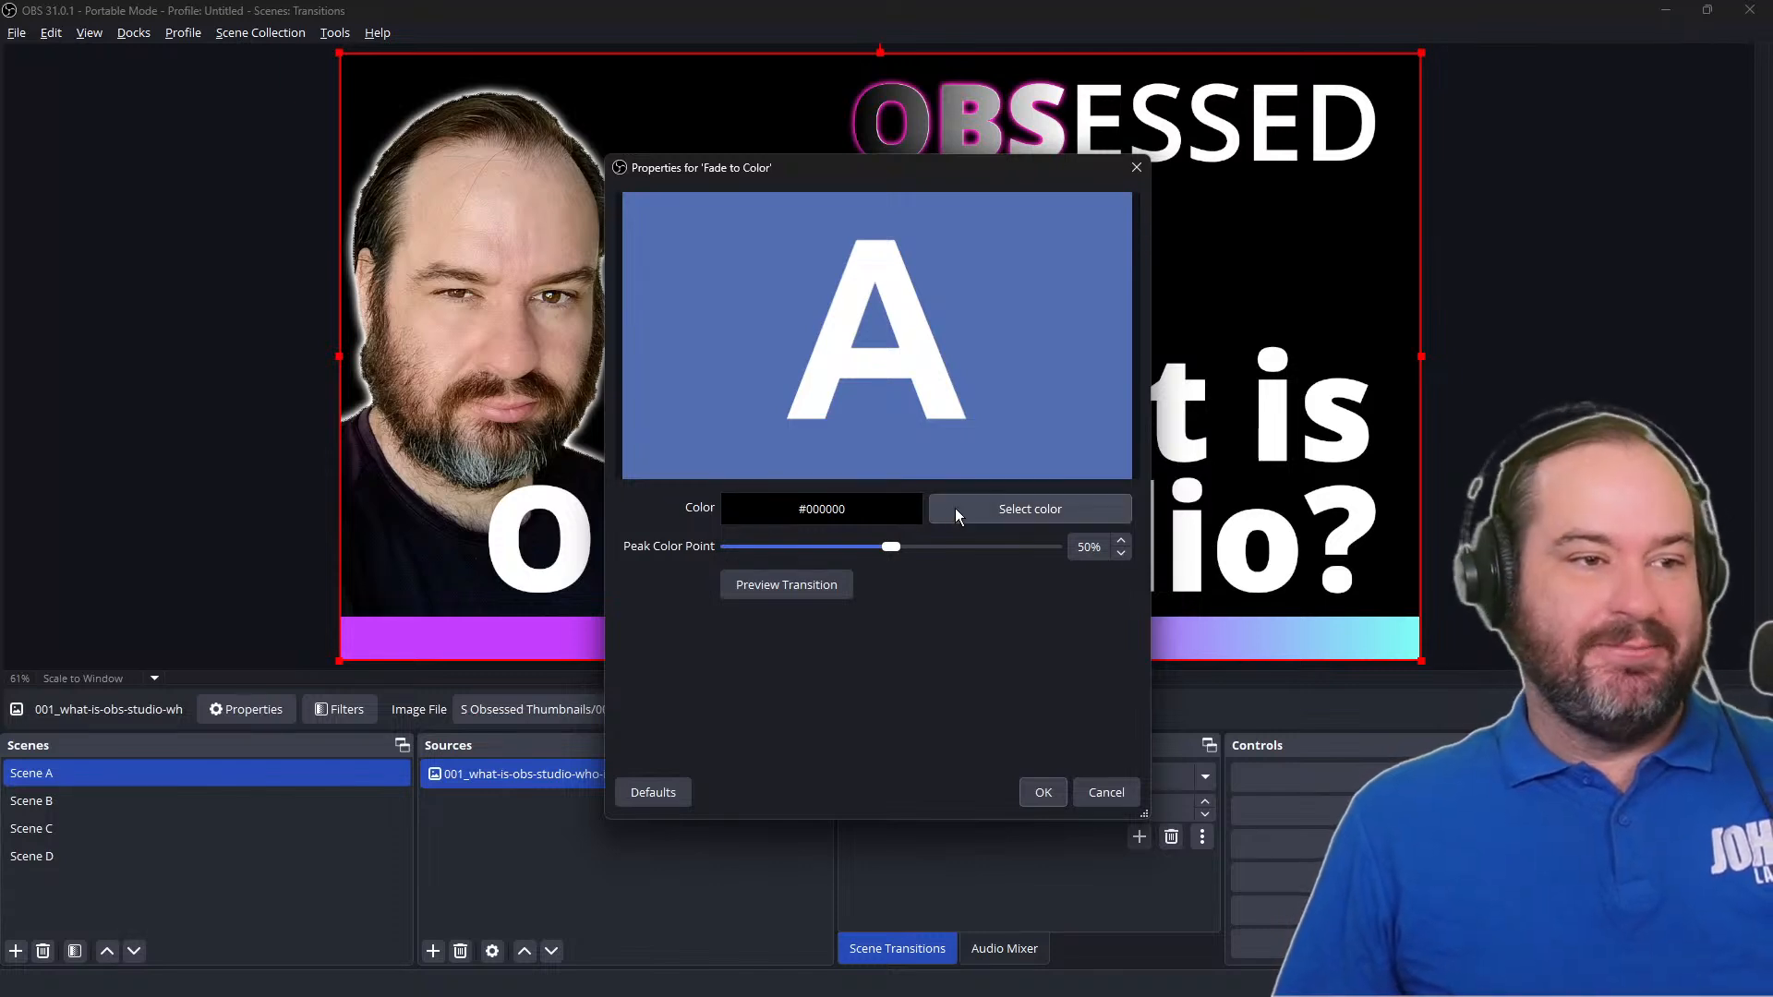
Step: Set the Fade to Color transition's color to orange #ff5500, preview it, and save its properties
{"action": "left_click", "coordinate": [1004, 508]}
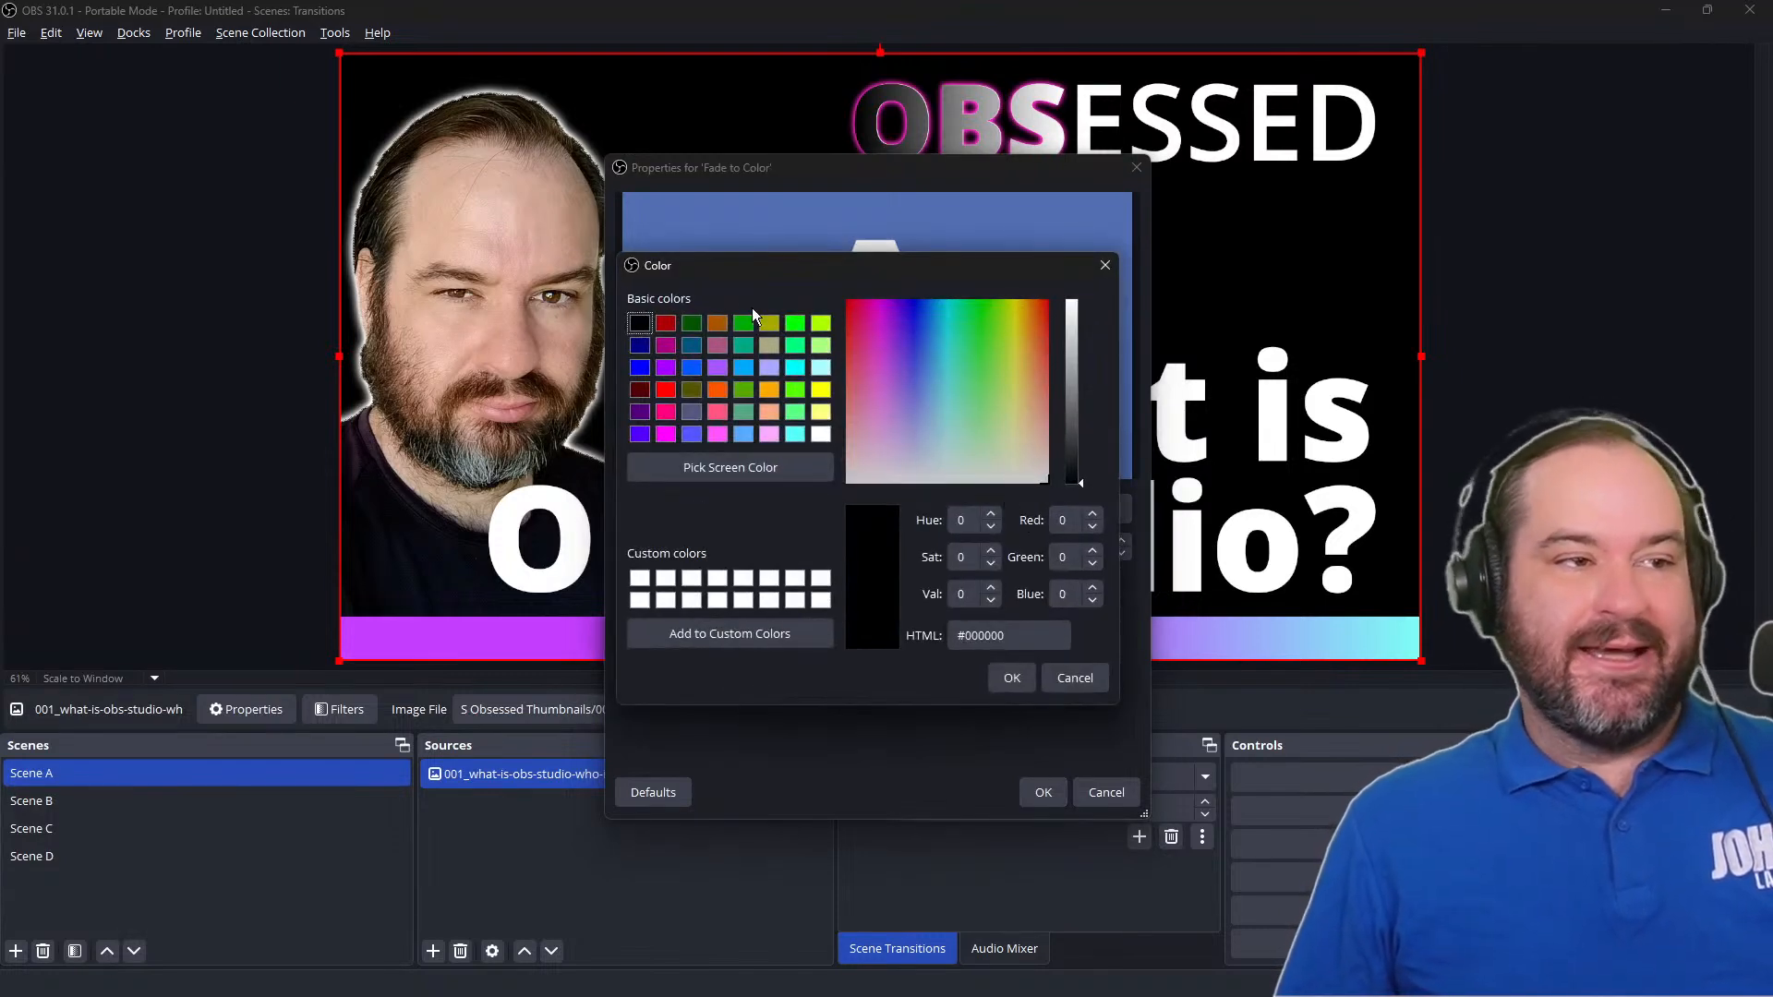
{"action": "left_click", "coordinate": [720, 391]}
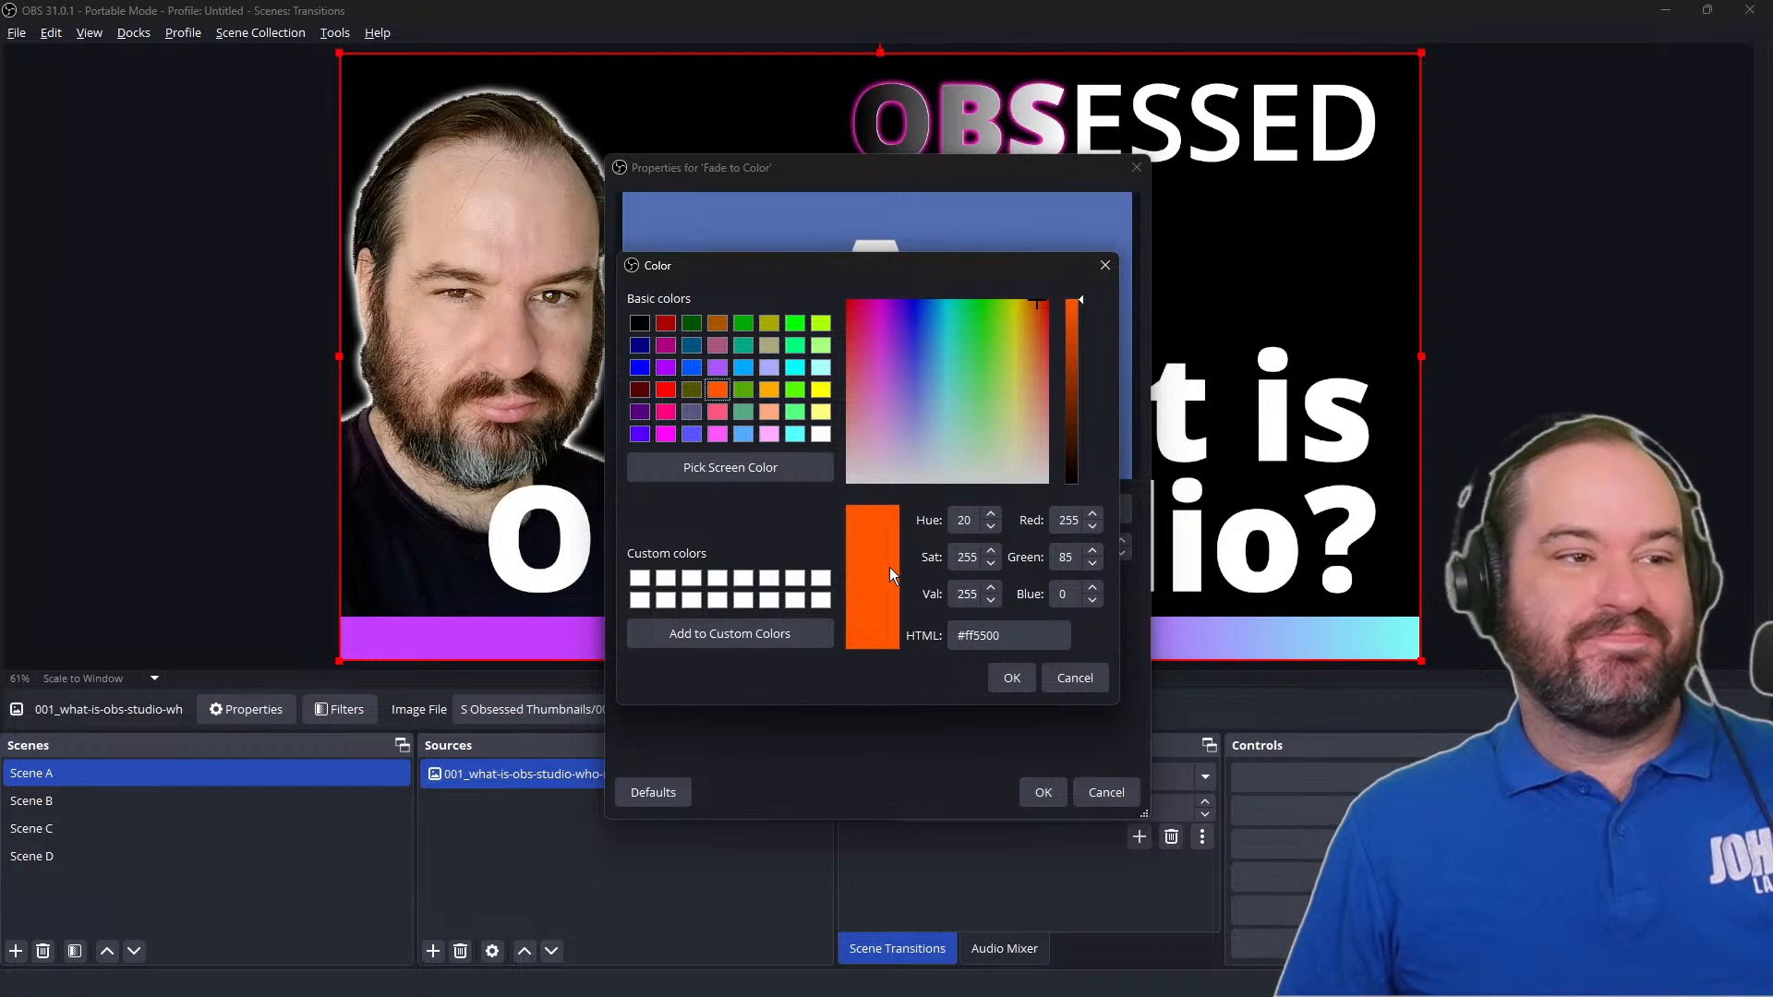
{"action": "left_click", "coordinate": [1013, 678]}
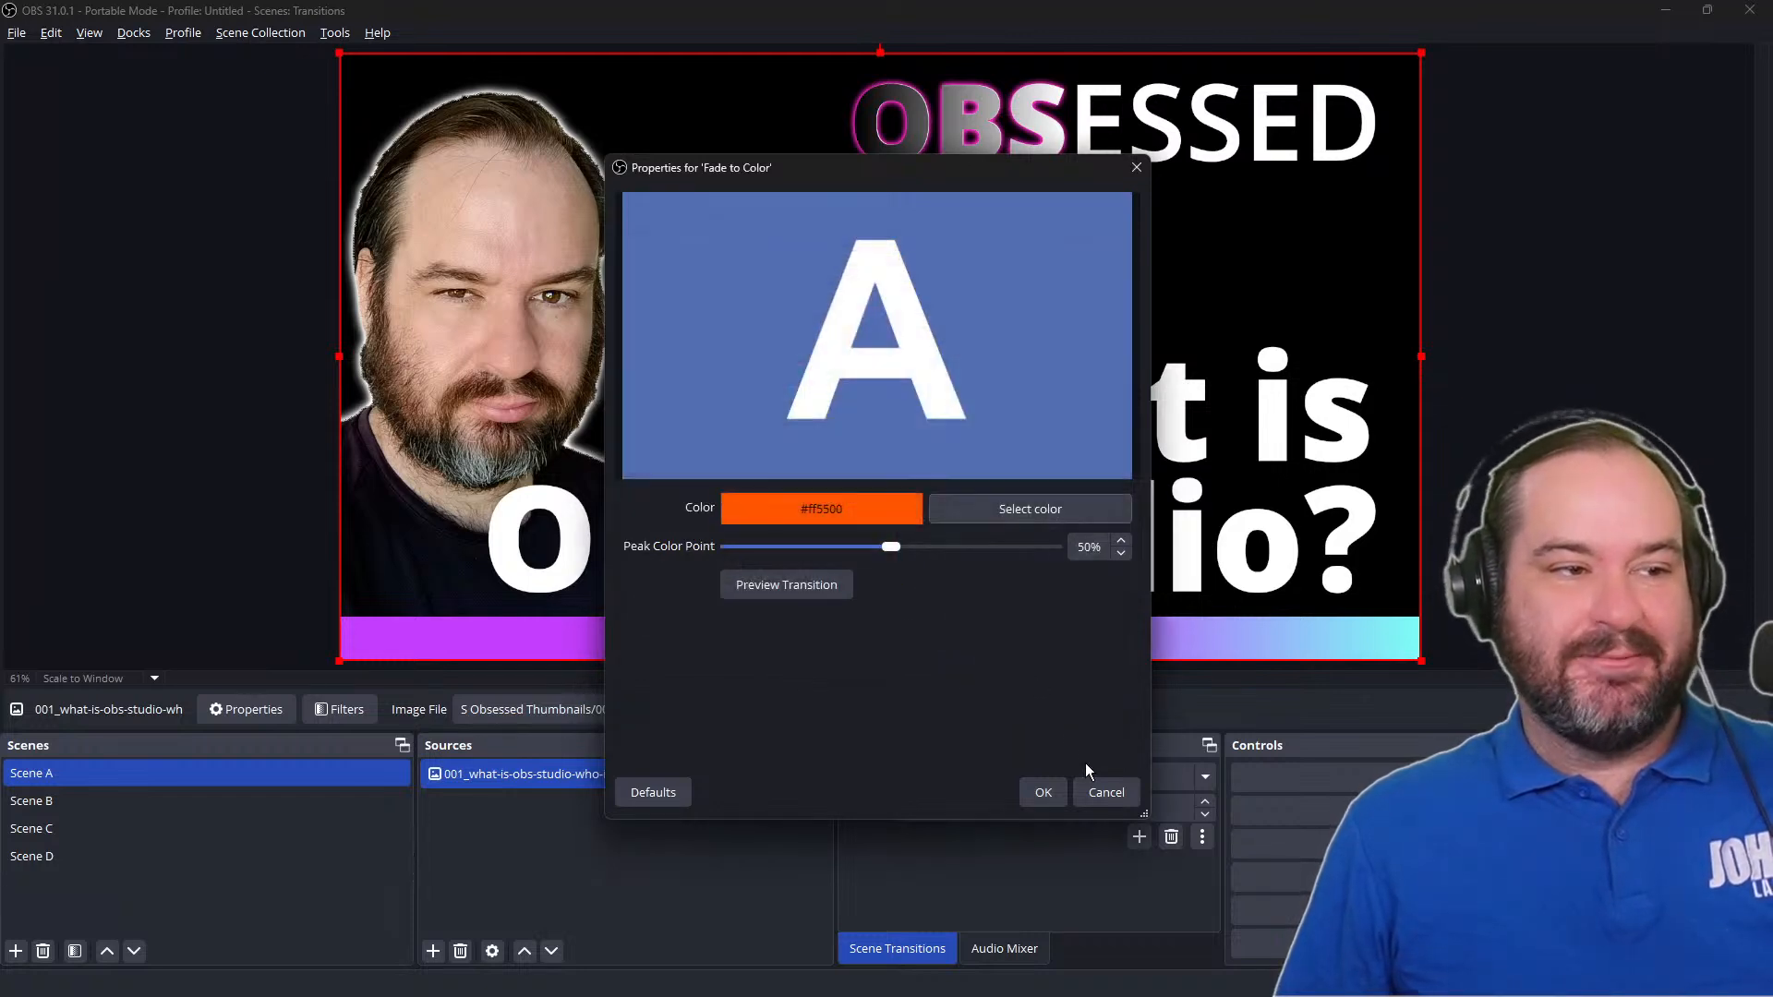
{"action": "left_click", "coordinate": [813, 587]}
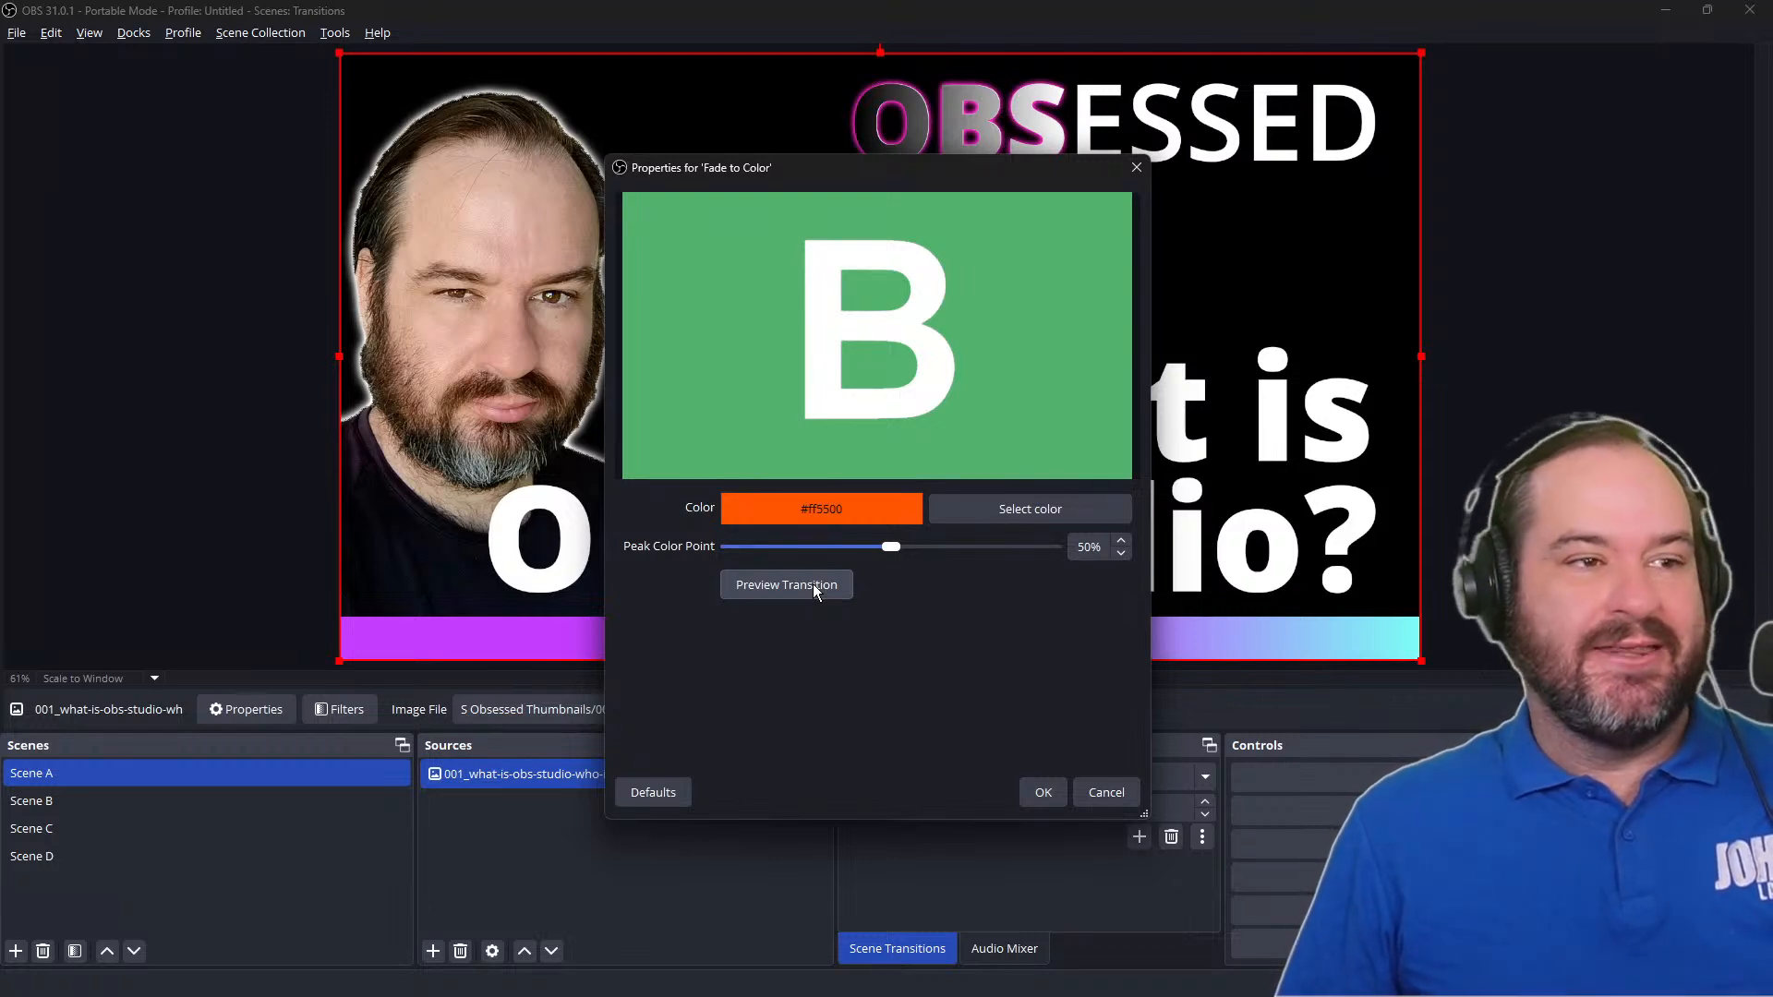
{"action": "left_click", "coordinate": [812, 583]}
{"action": "left_click", "coordinate": [1041, 794]}
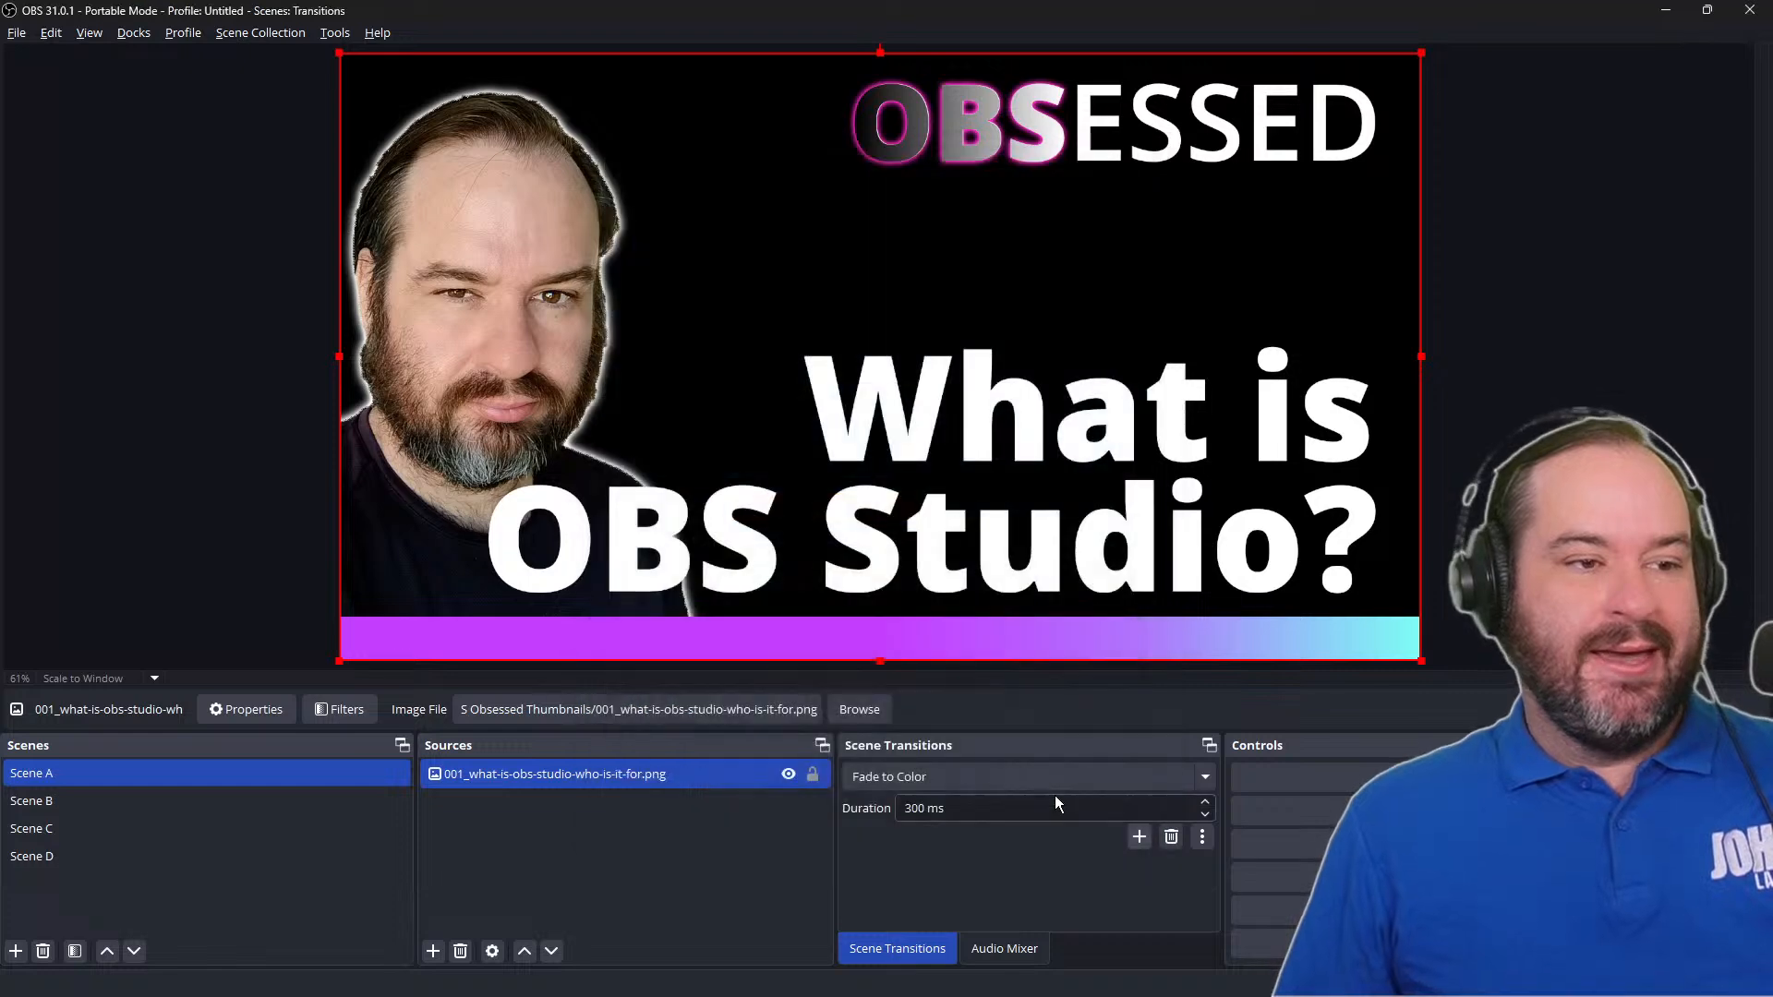
Step: Test the Fade to Color transition by switching to Scene B and Scene C
{"action": "left_click", "coordinate": [295, 800]}
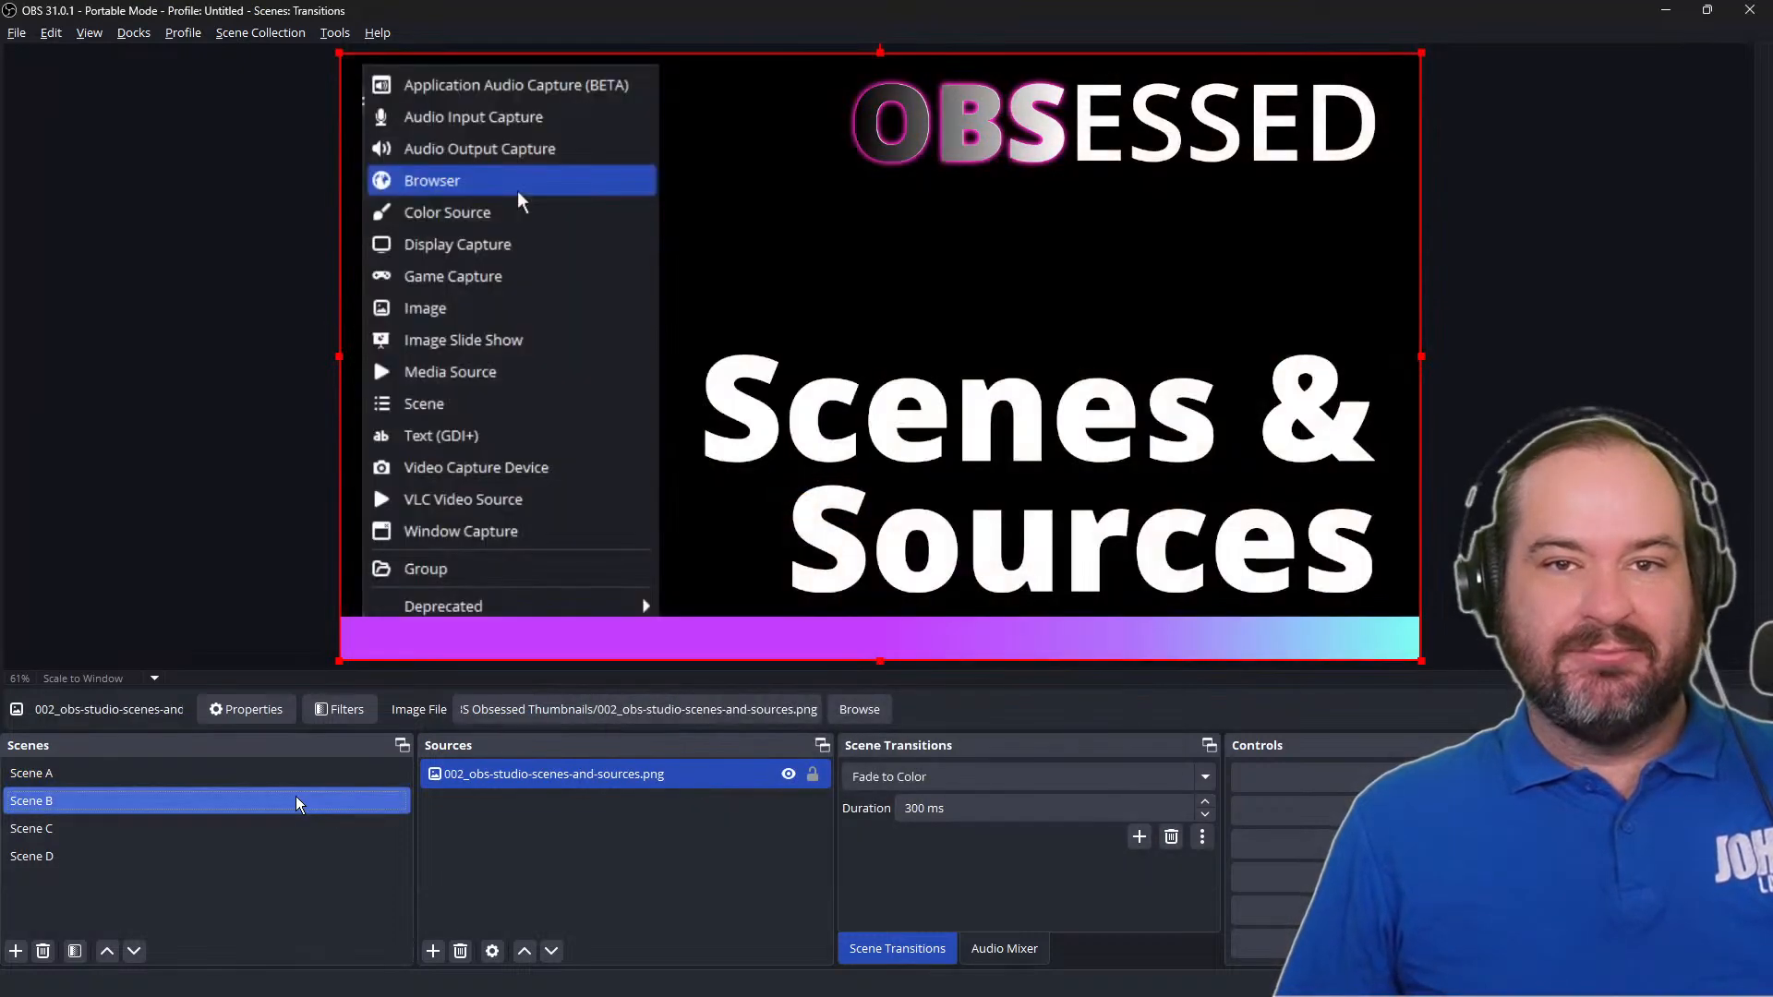
{"action": "left_click", "coordinate": [299, 821]}
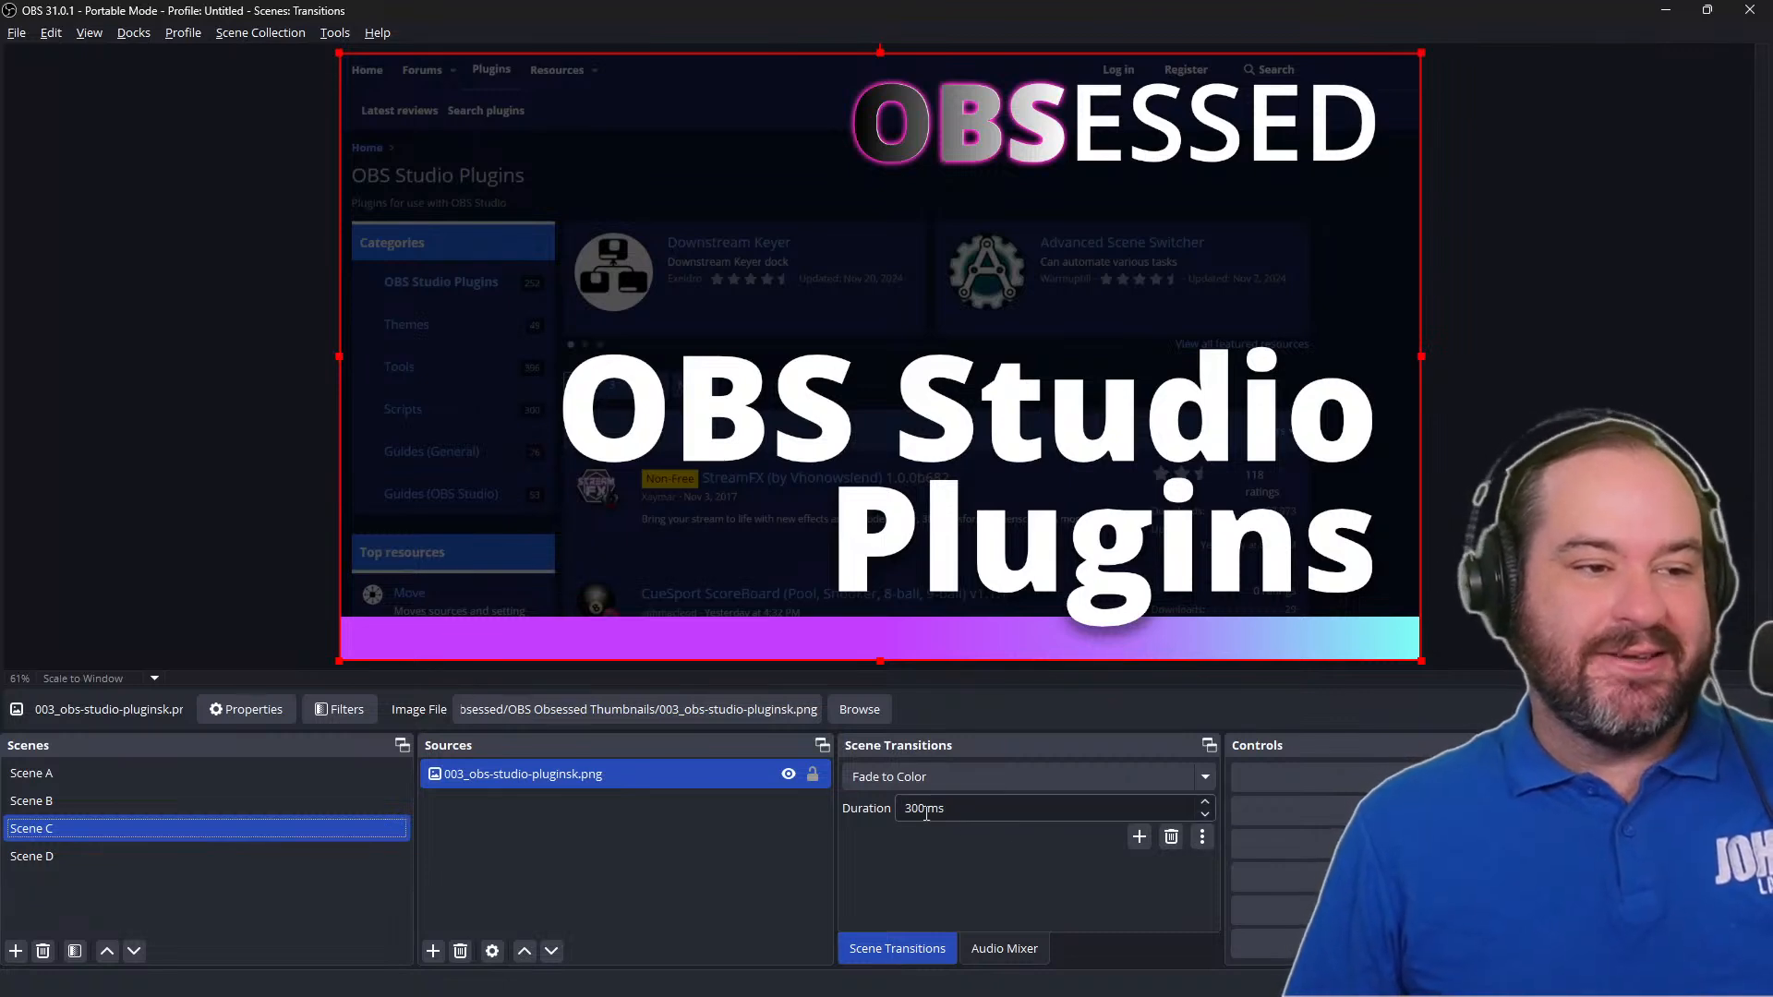
Step: Set the transition duration to 1000 ms and test the slower fade by switching to Scene A
{"action": "left_click", "coordinate": [1019, 809]}
{"action": "key", "text": "Home"}
{"action": "key", "text": "shift+Right"}
{"action": "type", "text": "10"}
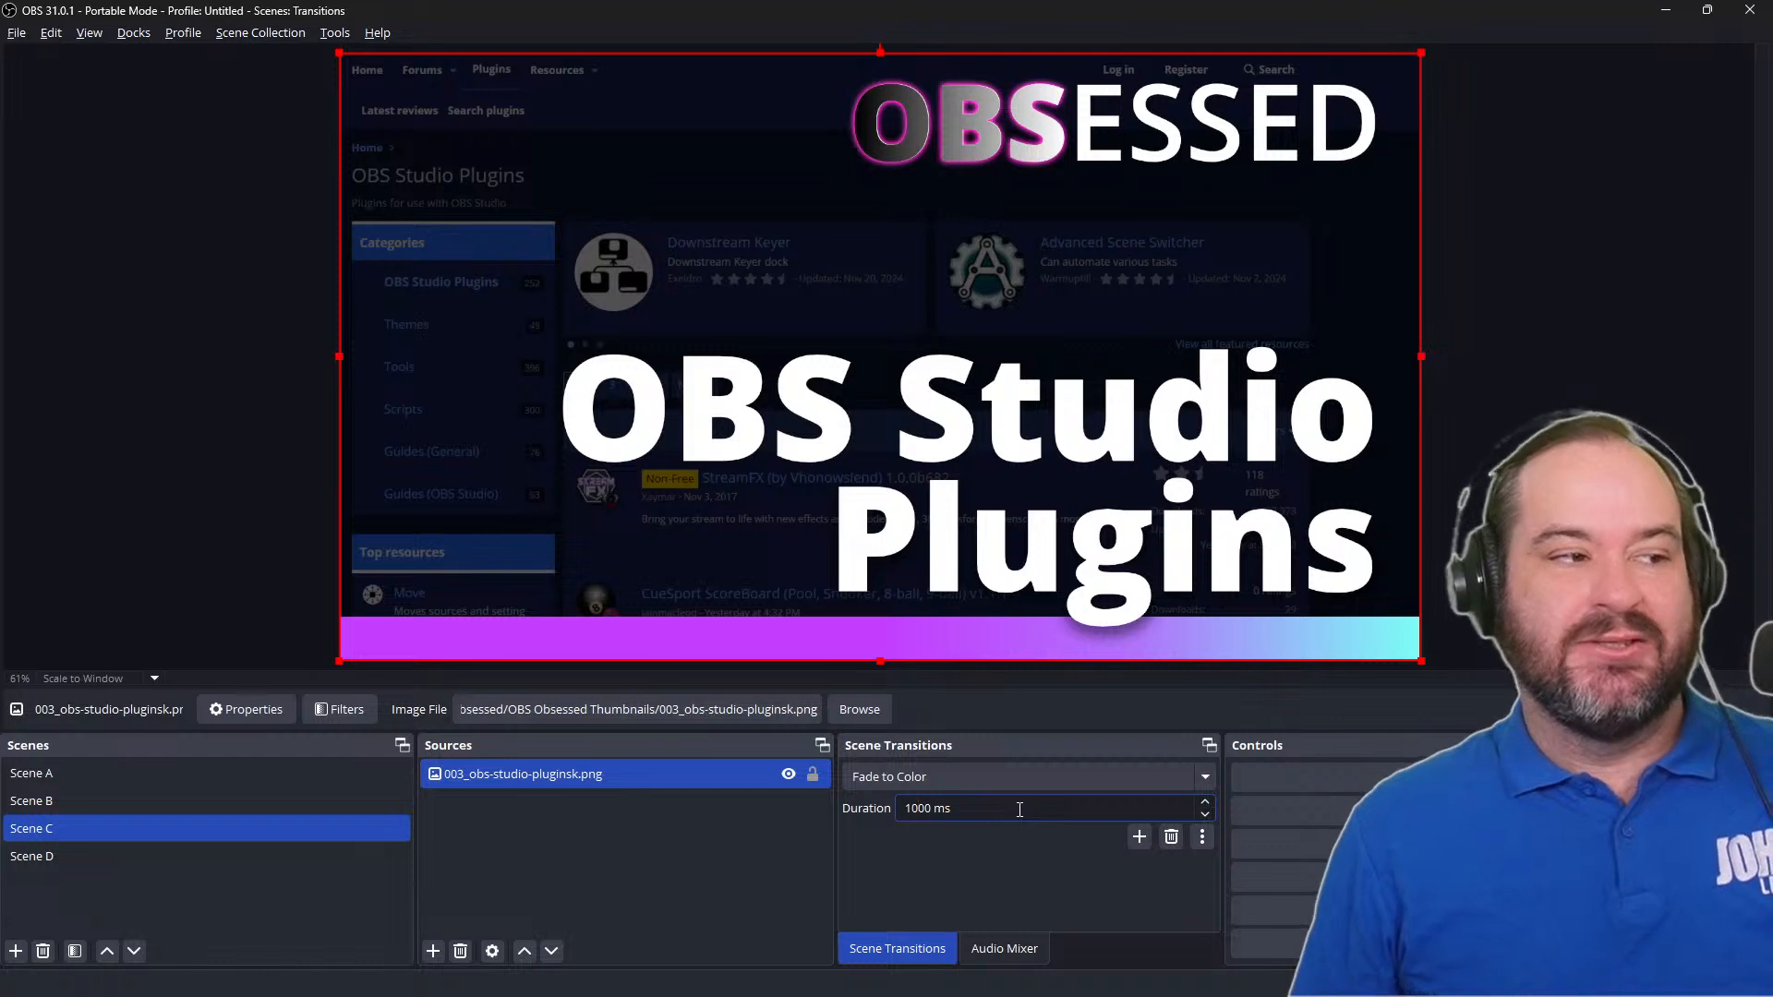
{"action": "left_click", "coordinate": [231, 776]}
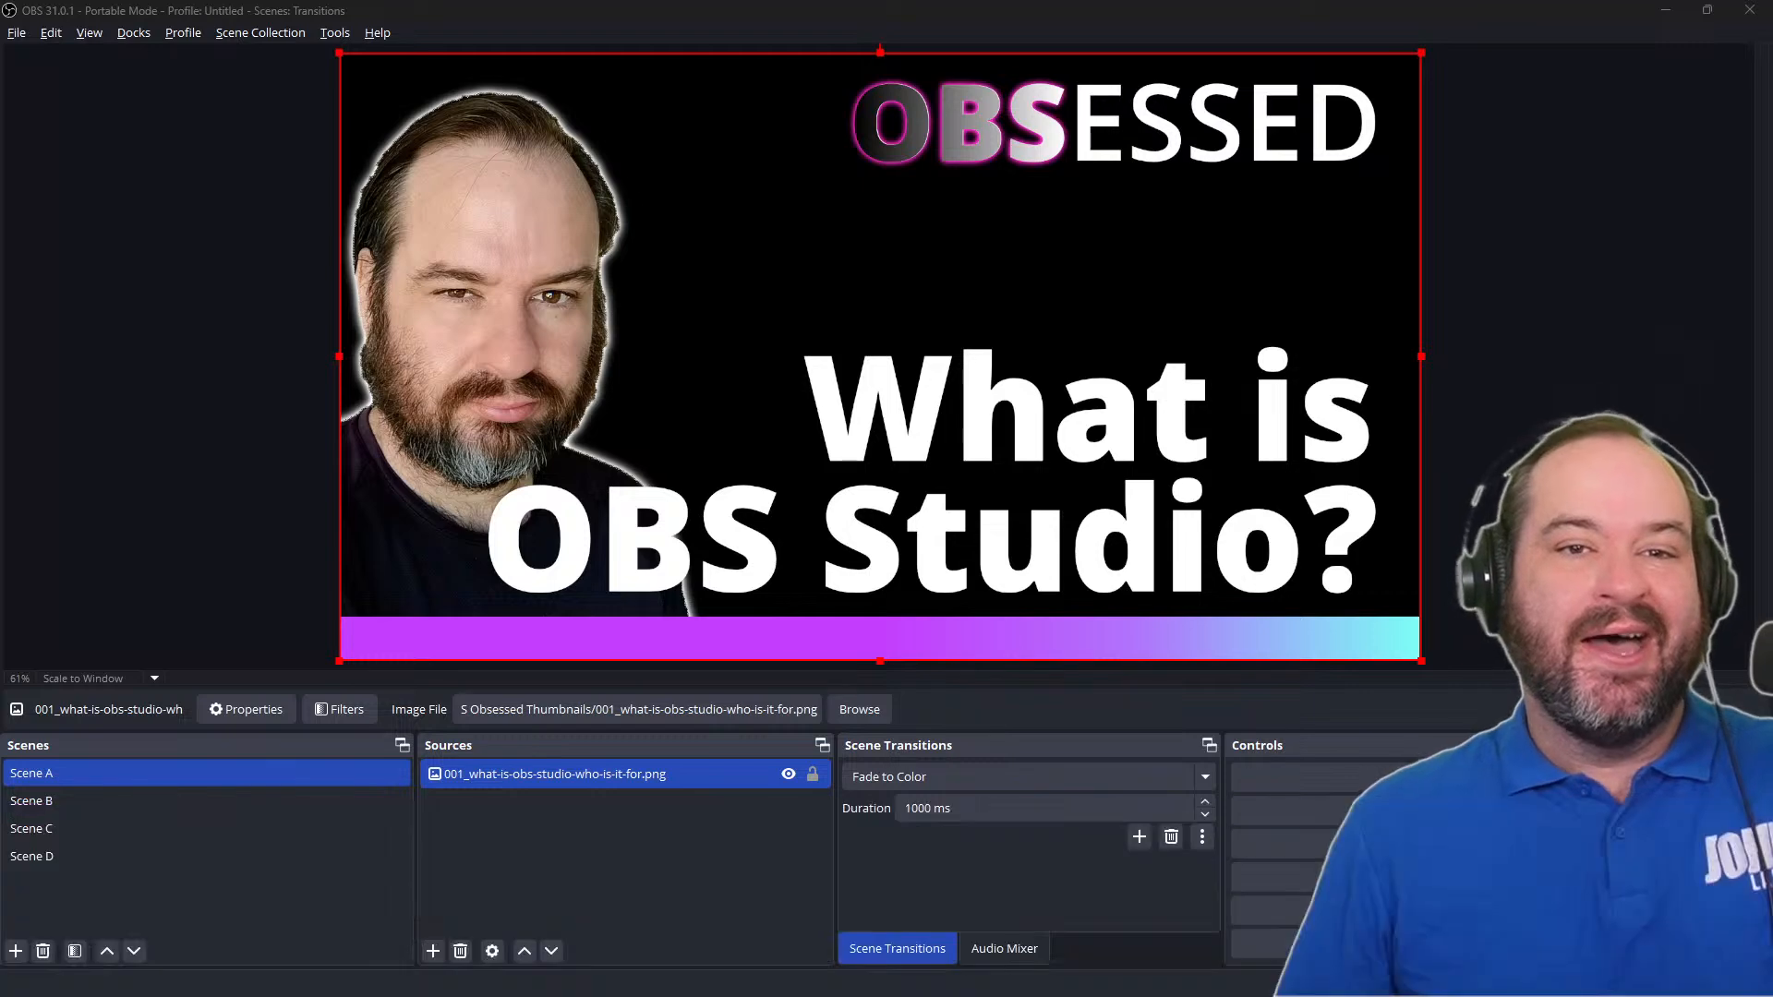
Step: Add a Luma Wipe transition named Luma Wipe
{"action": "left_click", "coordinate": [1202, 837]}
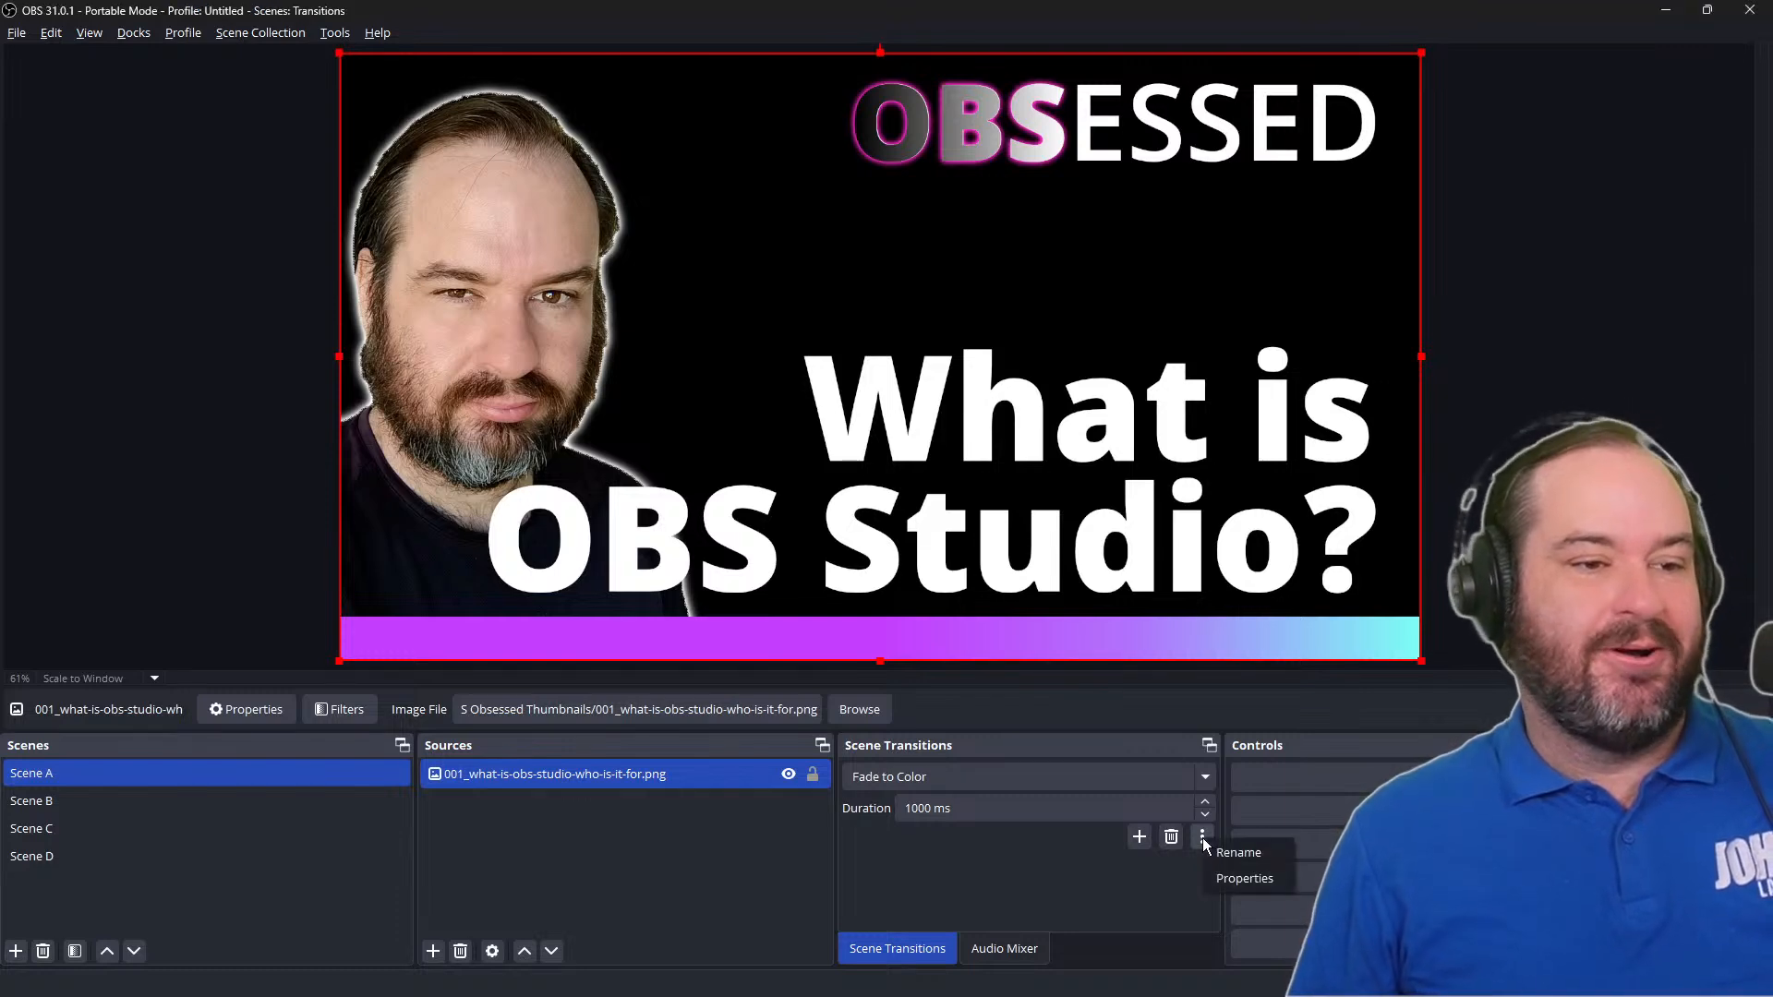
{"action": "left_click", "coordinate": [1178, 888]}
{"action": "left_click", "coordinate": [1138, 838]}
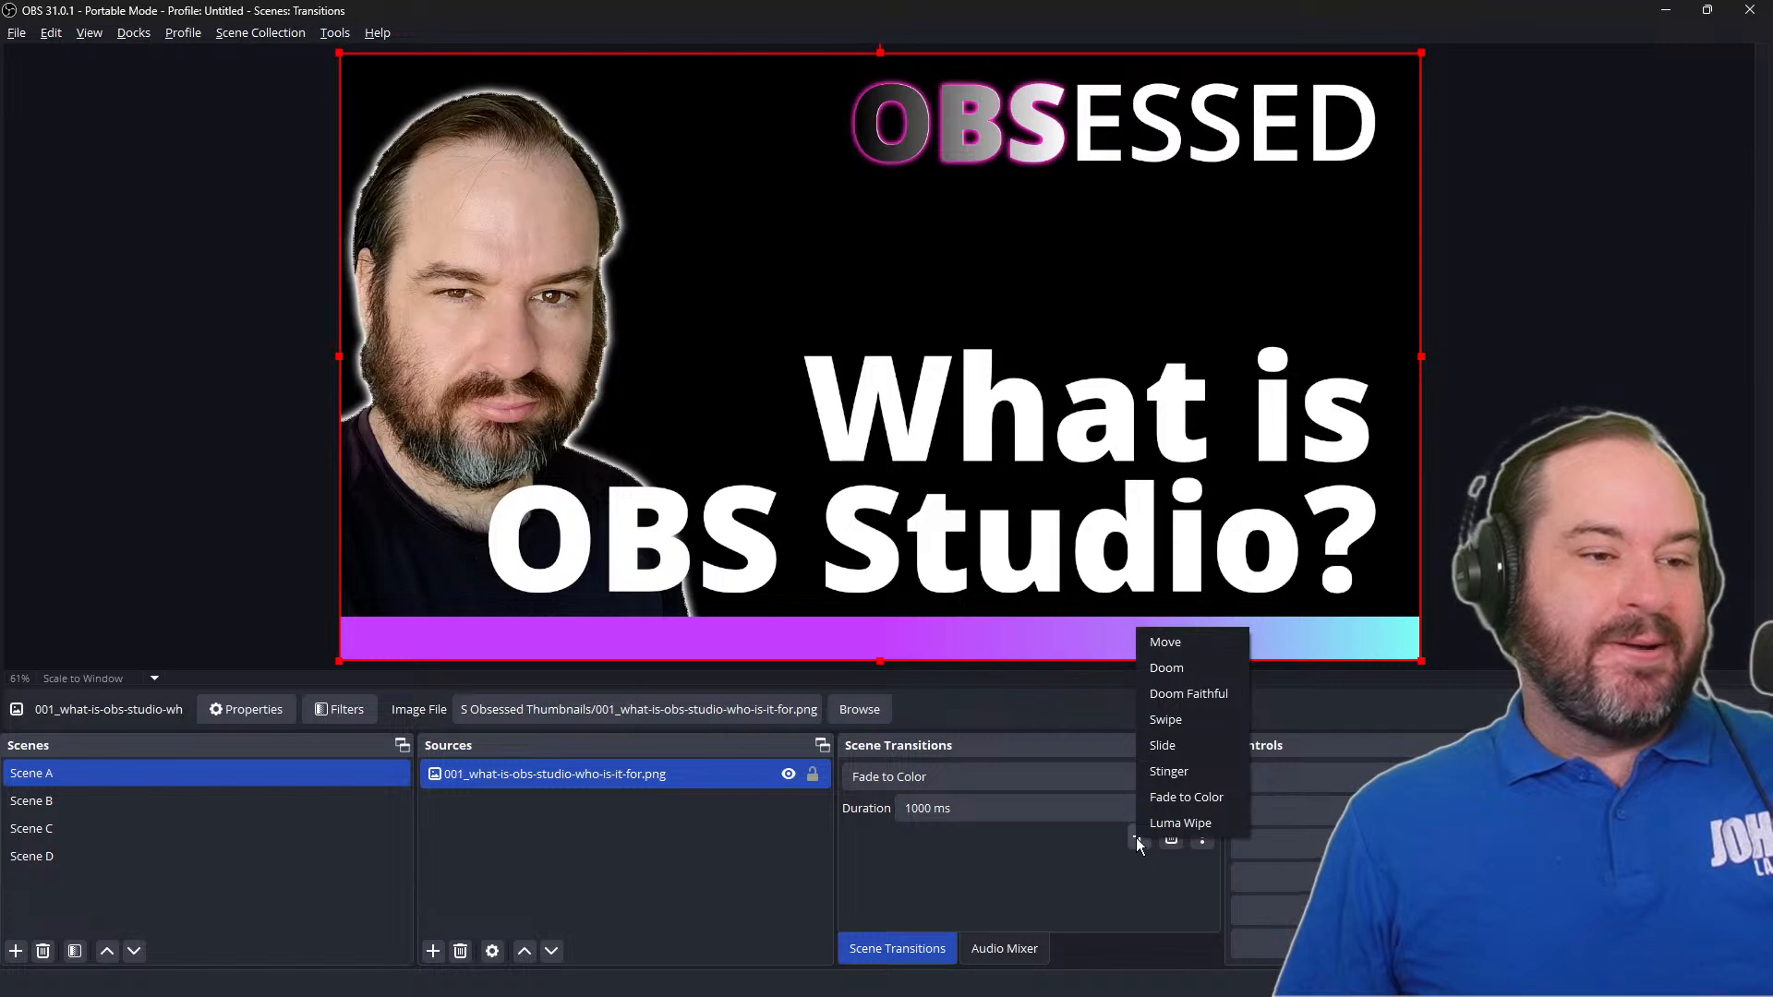
{"action": "left_click", "coordinate": [1232, 823]}
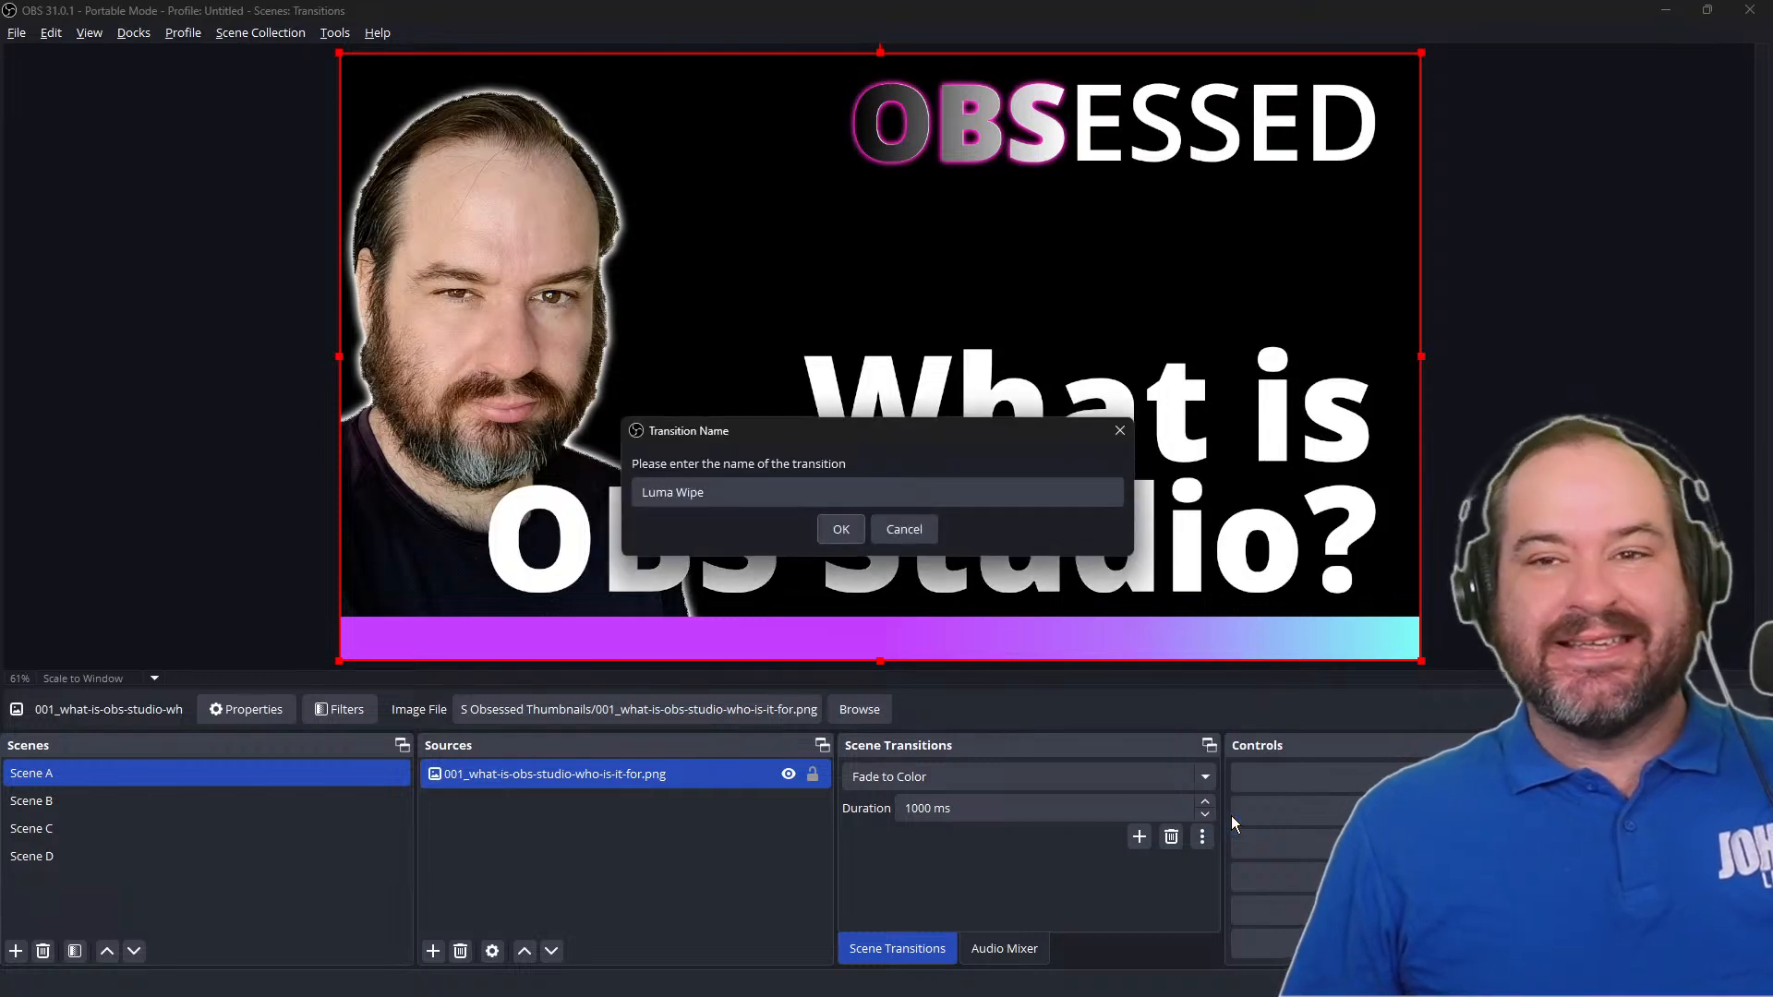
{"action": "left_click", "coordinate": [840, 530]}
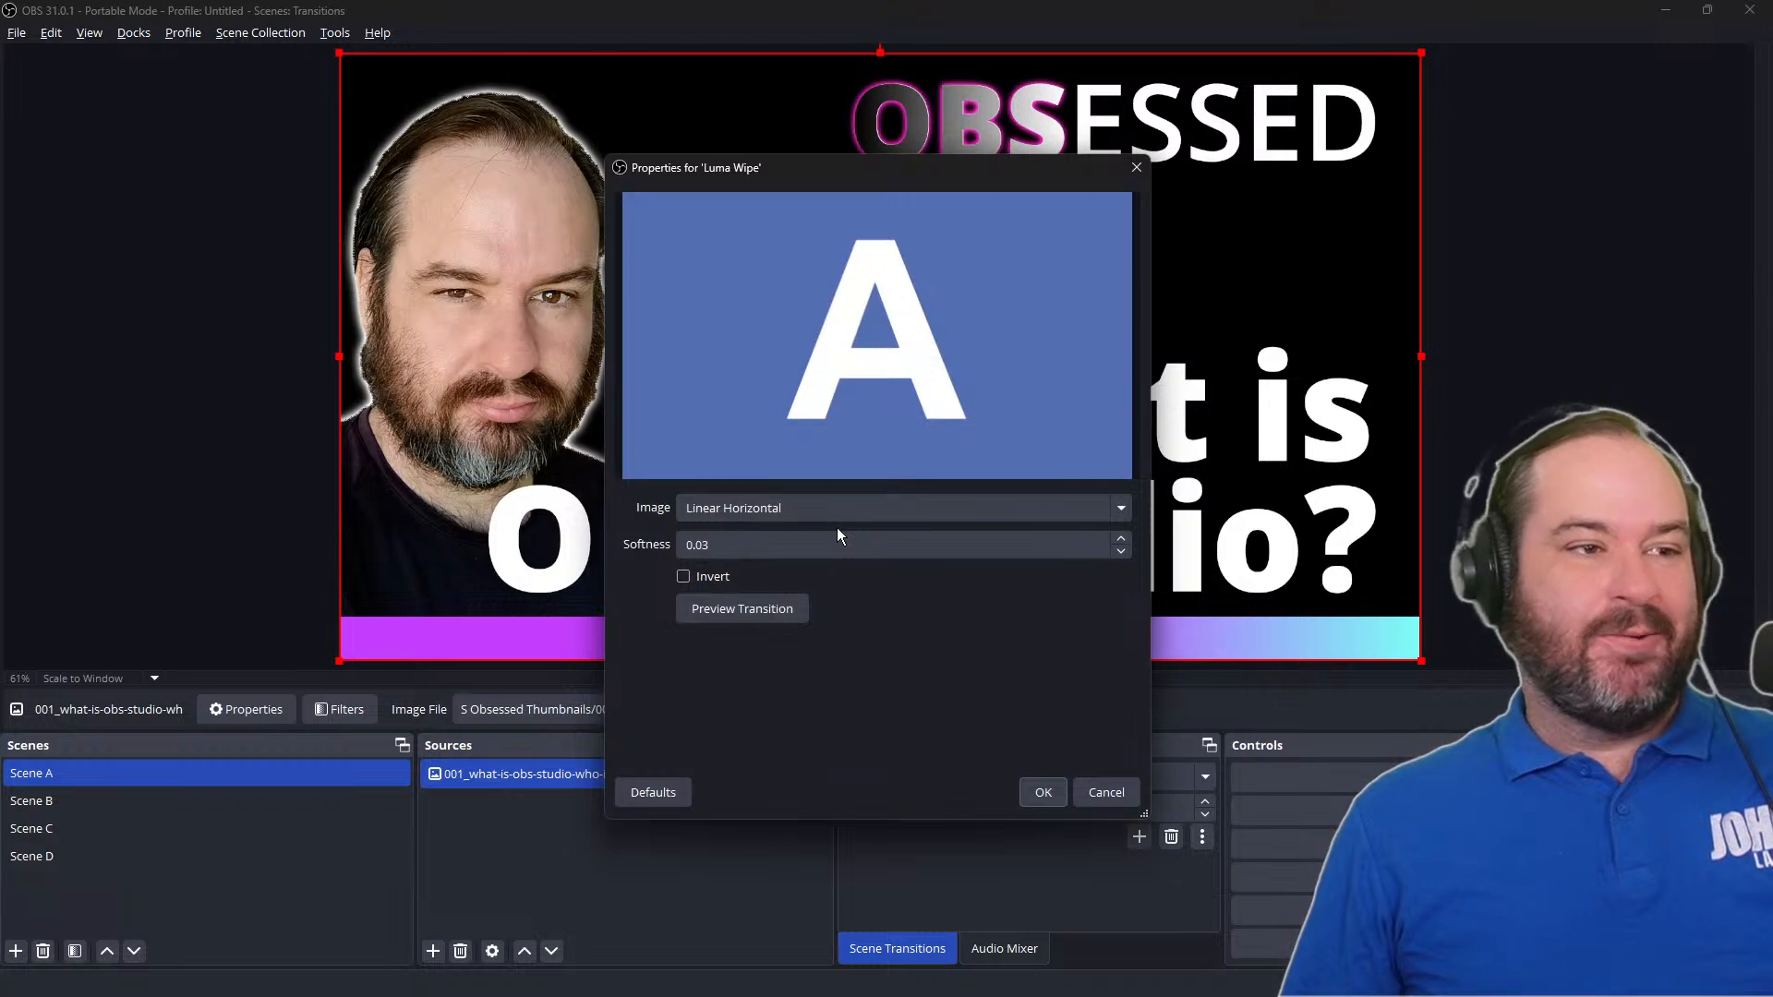
Step: Preview the Luma Wipe transition with its image set to Barndoor Horizontal
{"action": "left_click", "coordinate": [1051, 515]}
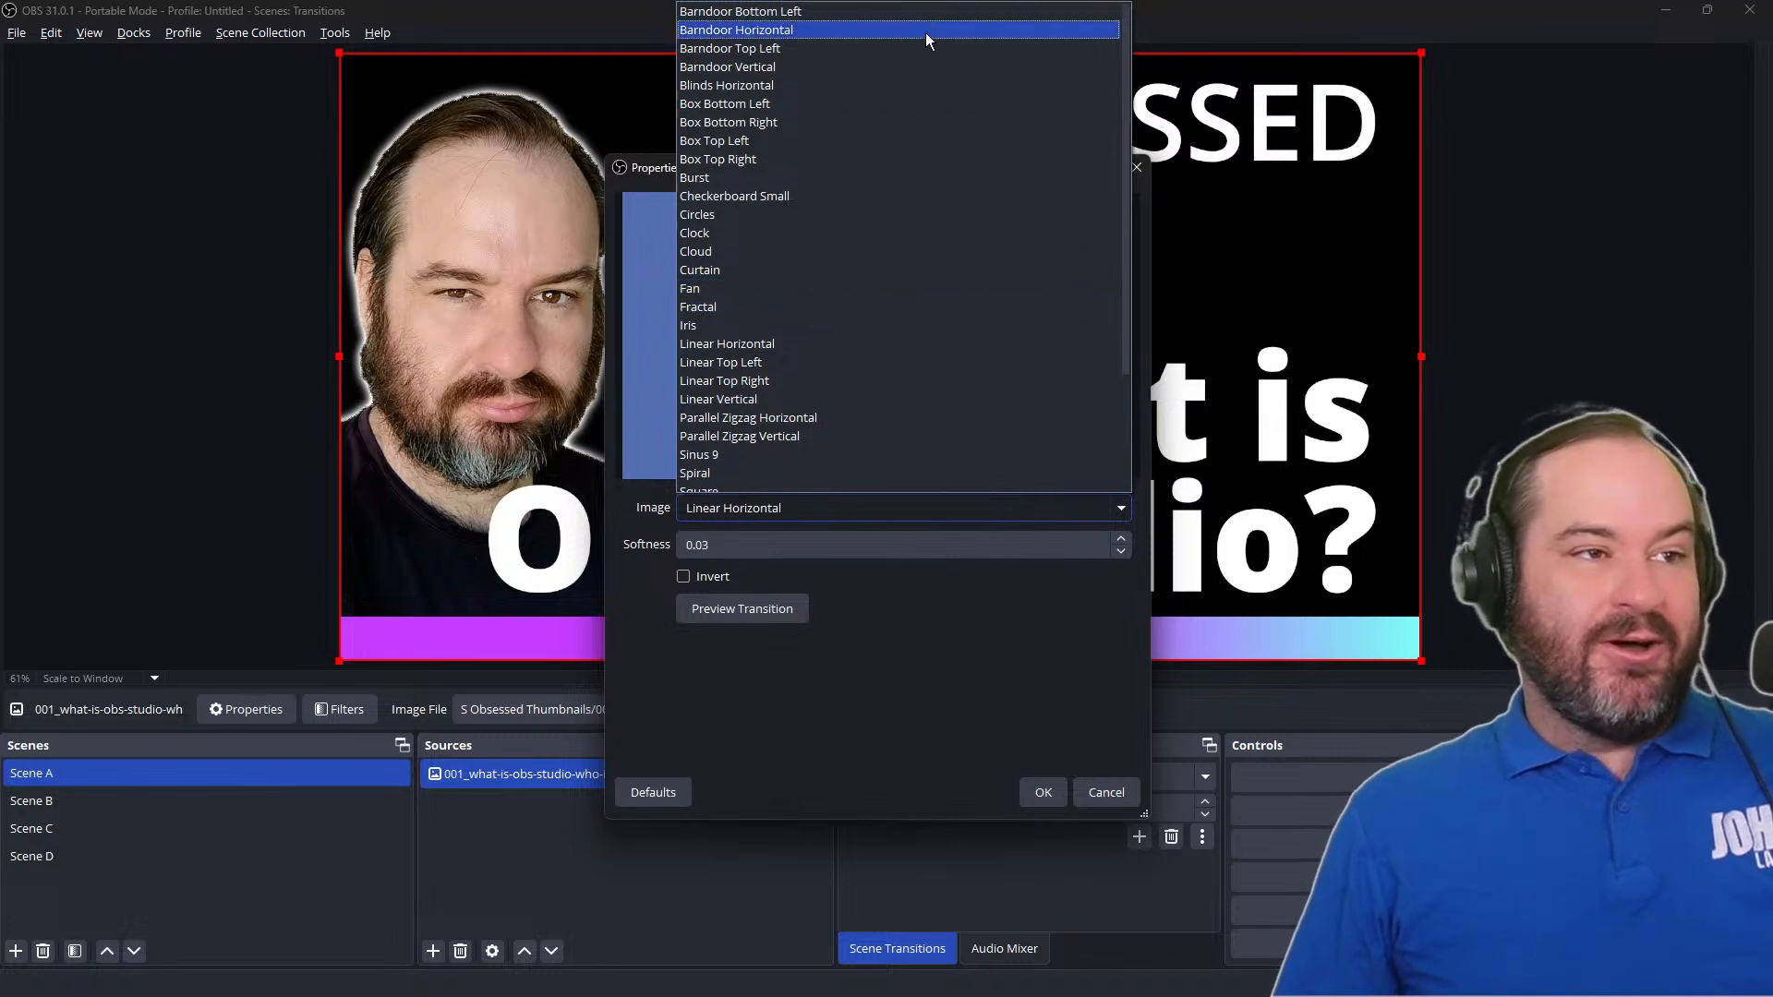
{"action": "scroll", "coordinate": [980, 406], "scroll_direction": "down", "scroll_amount": 3}
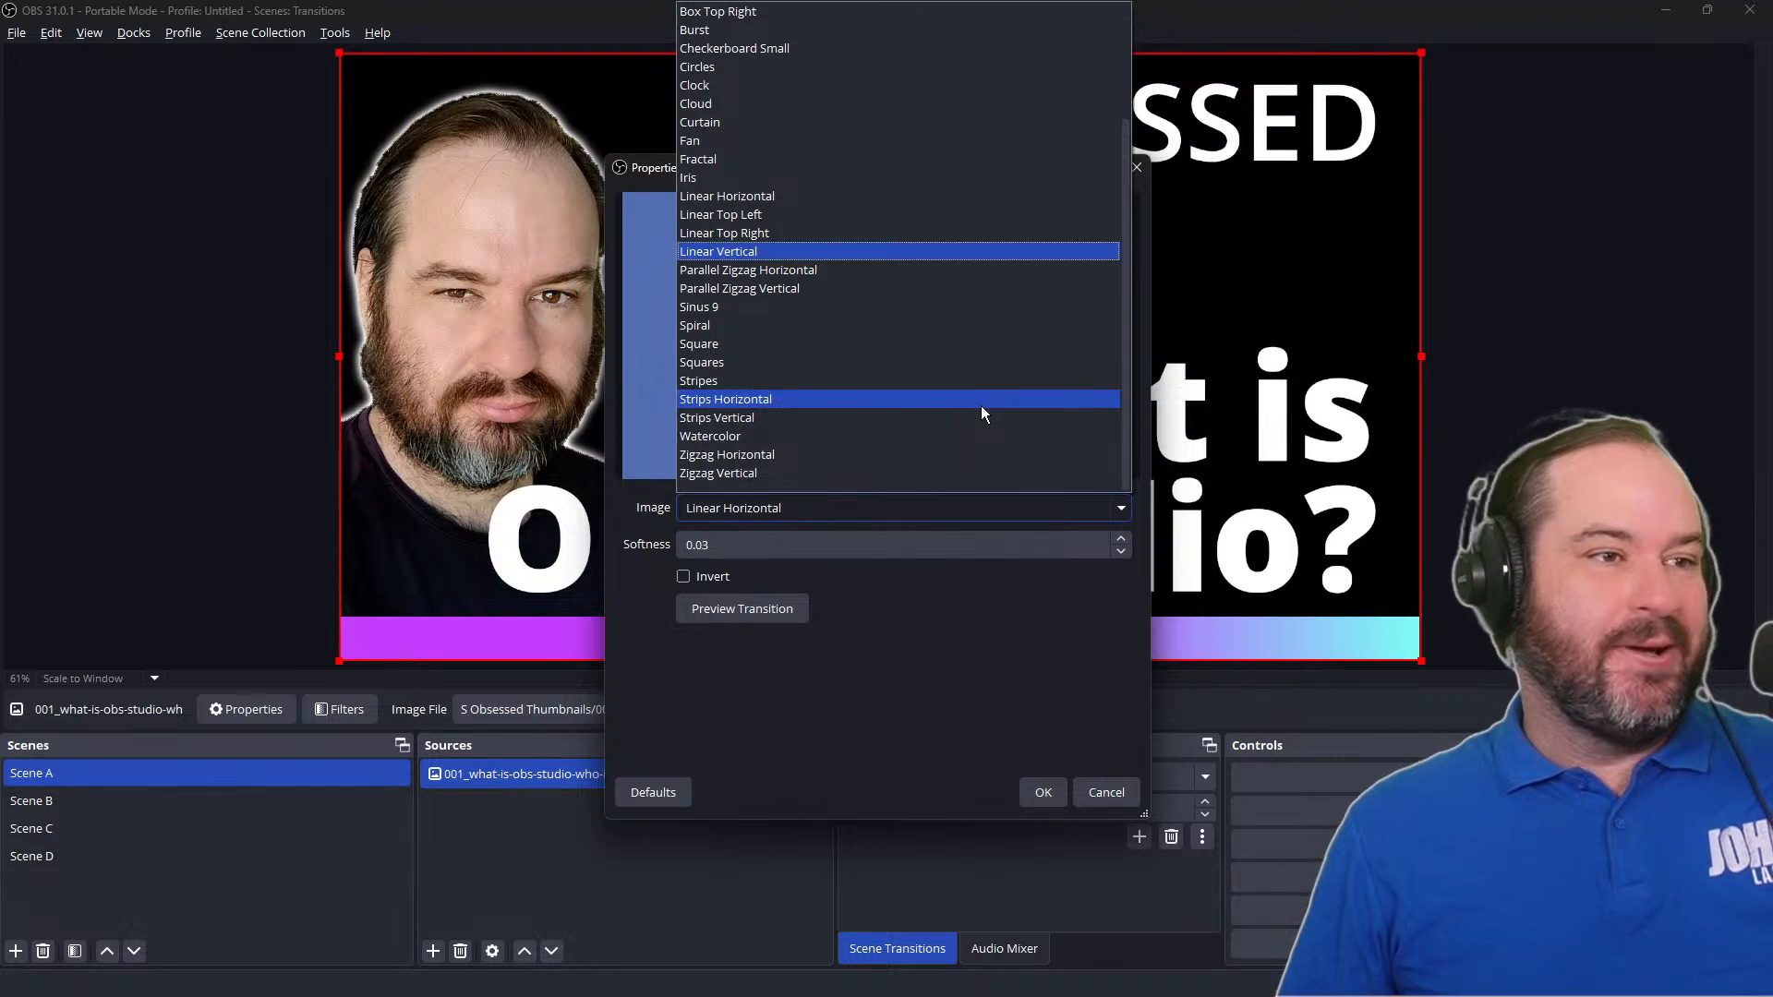
{"action": "scroll", "coordinate": [989, 408], "scroll_direction": "up", "scroll_amount": 3}
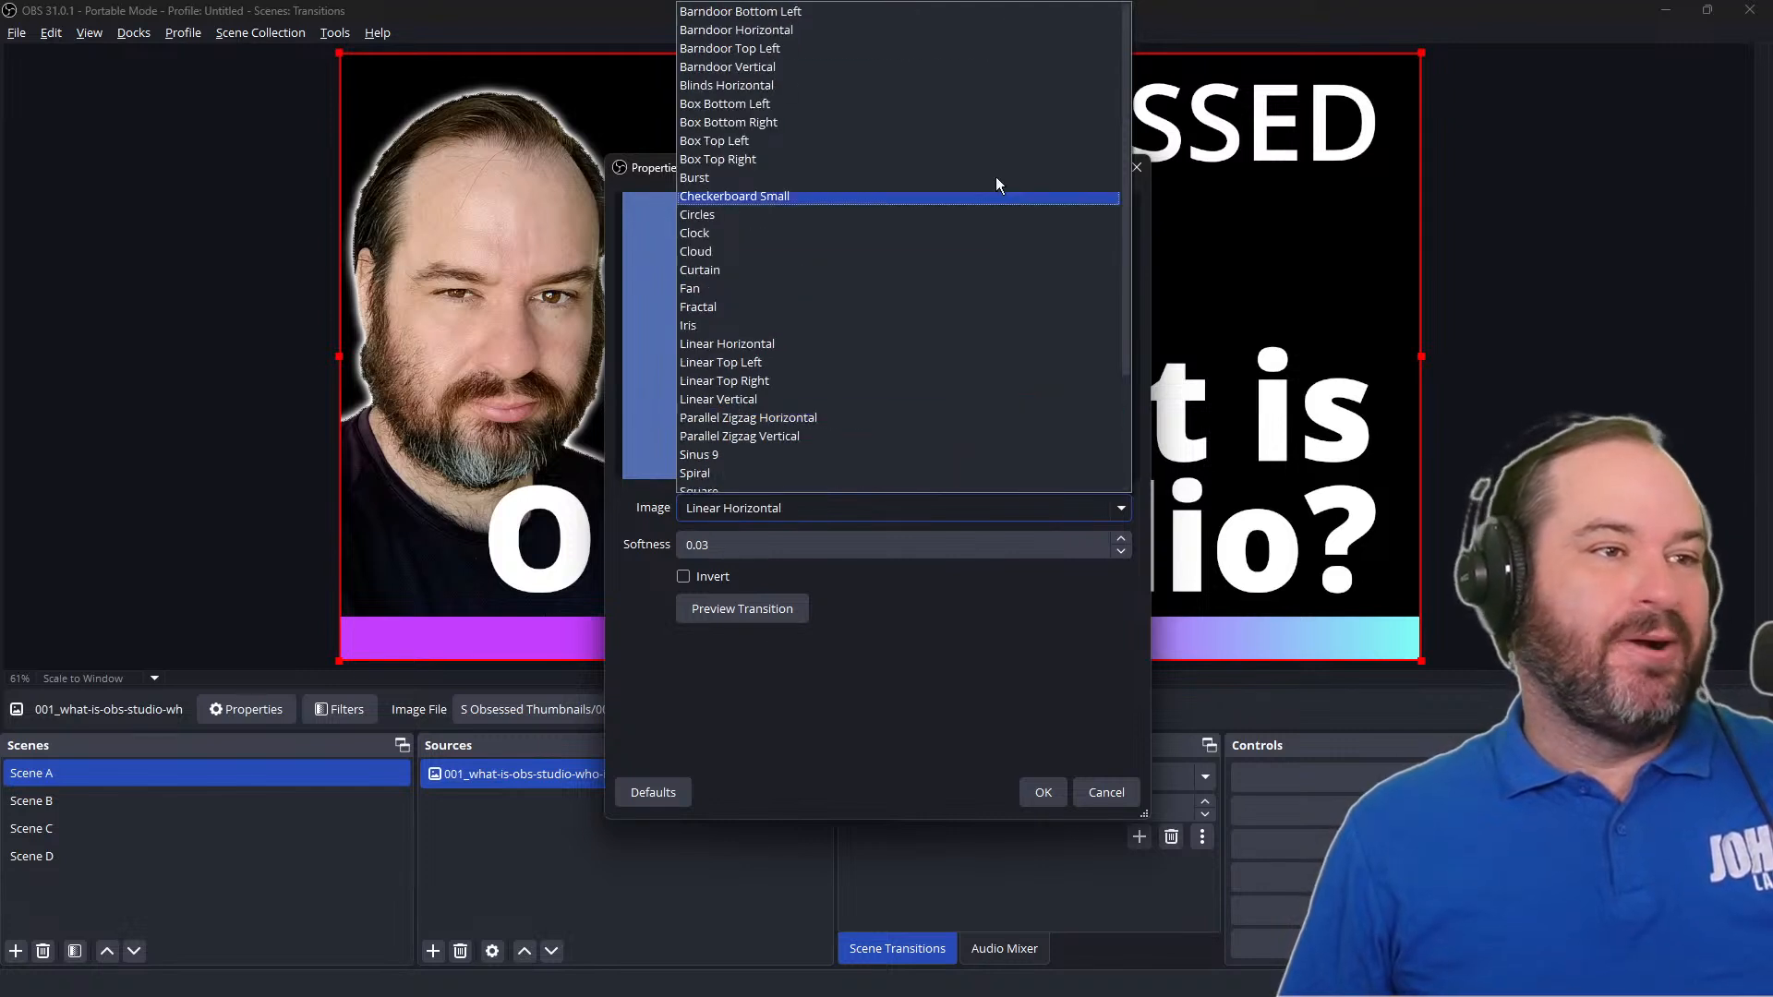
{"action": "left_click", "coordinate": [999, 29]}
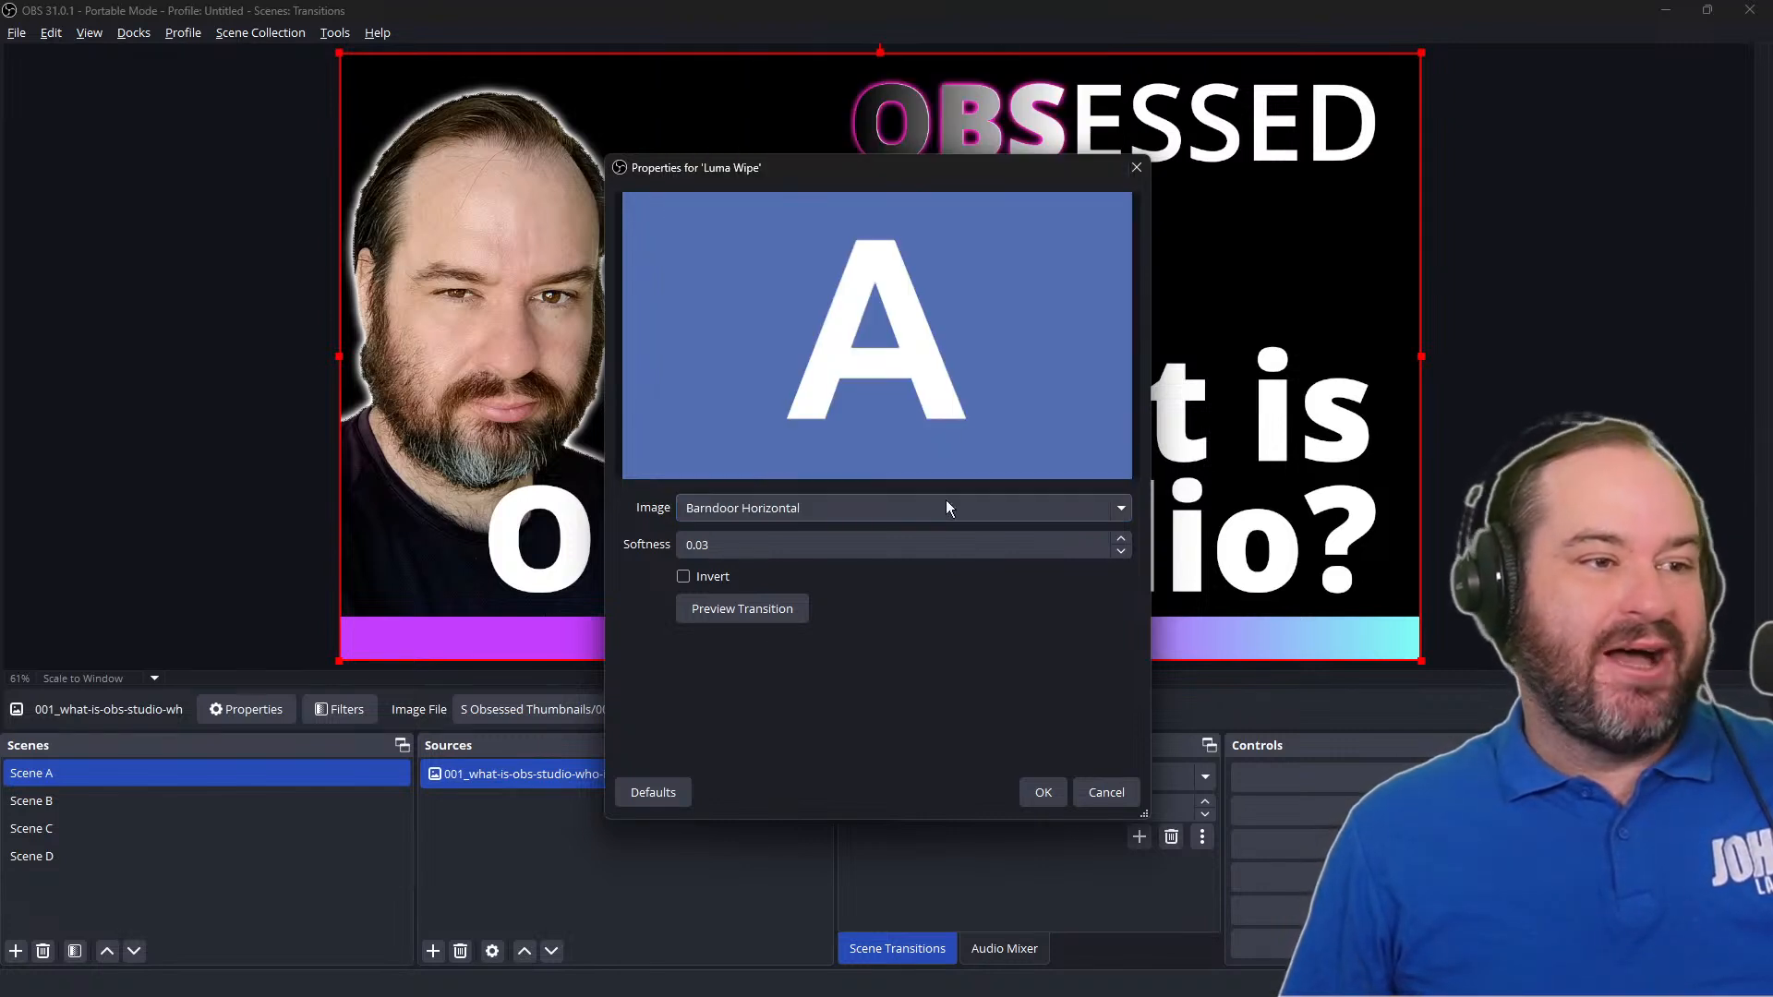
{"action": "left_click", "coordinate": [772, 613]}
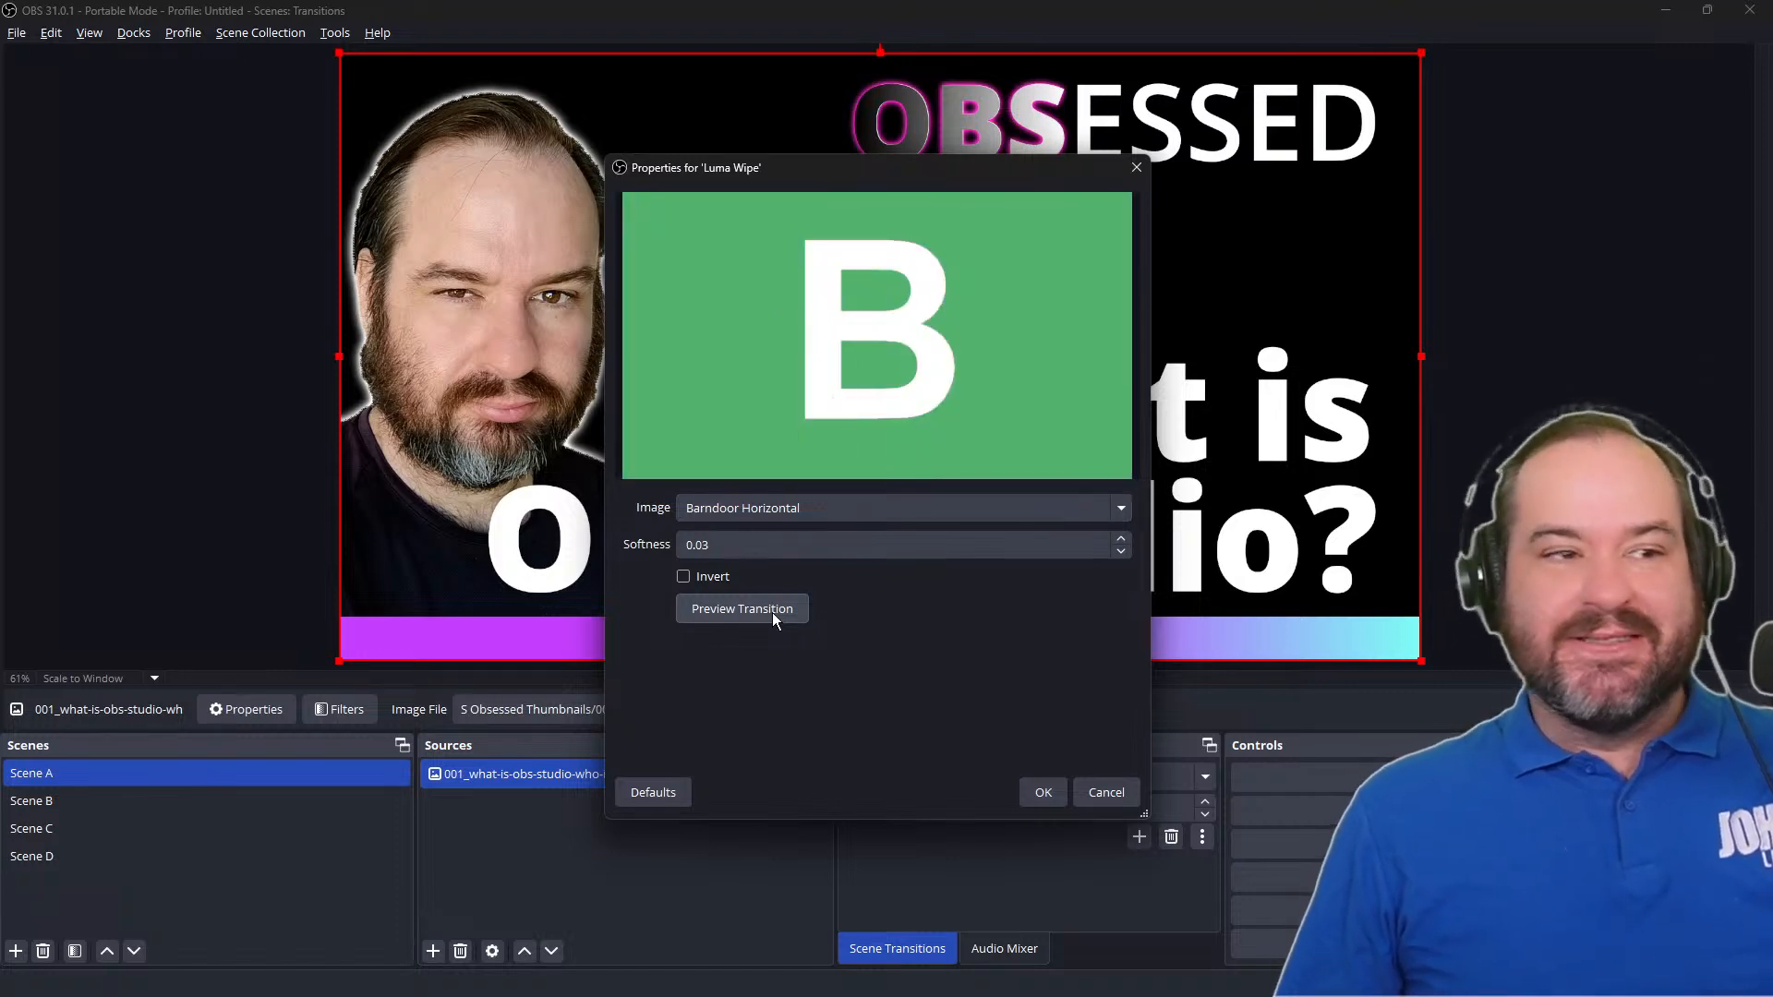
Step: Preview the Luma Wipe transition with its image set to Box Top Right
{"action": "left_click", "coordinate": [903, 507]}
{"action": "scroll", "coordinate": [927, 323], "scroll_direction": "down", "scroll_amount": 1}
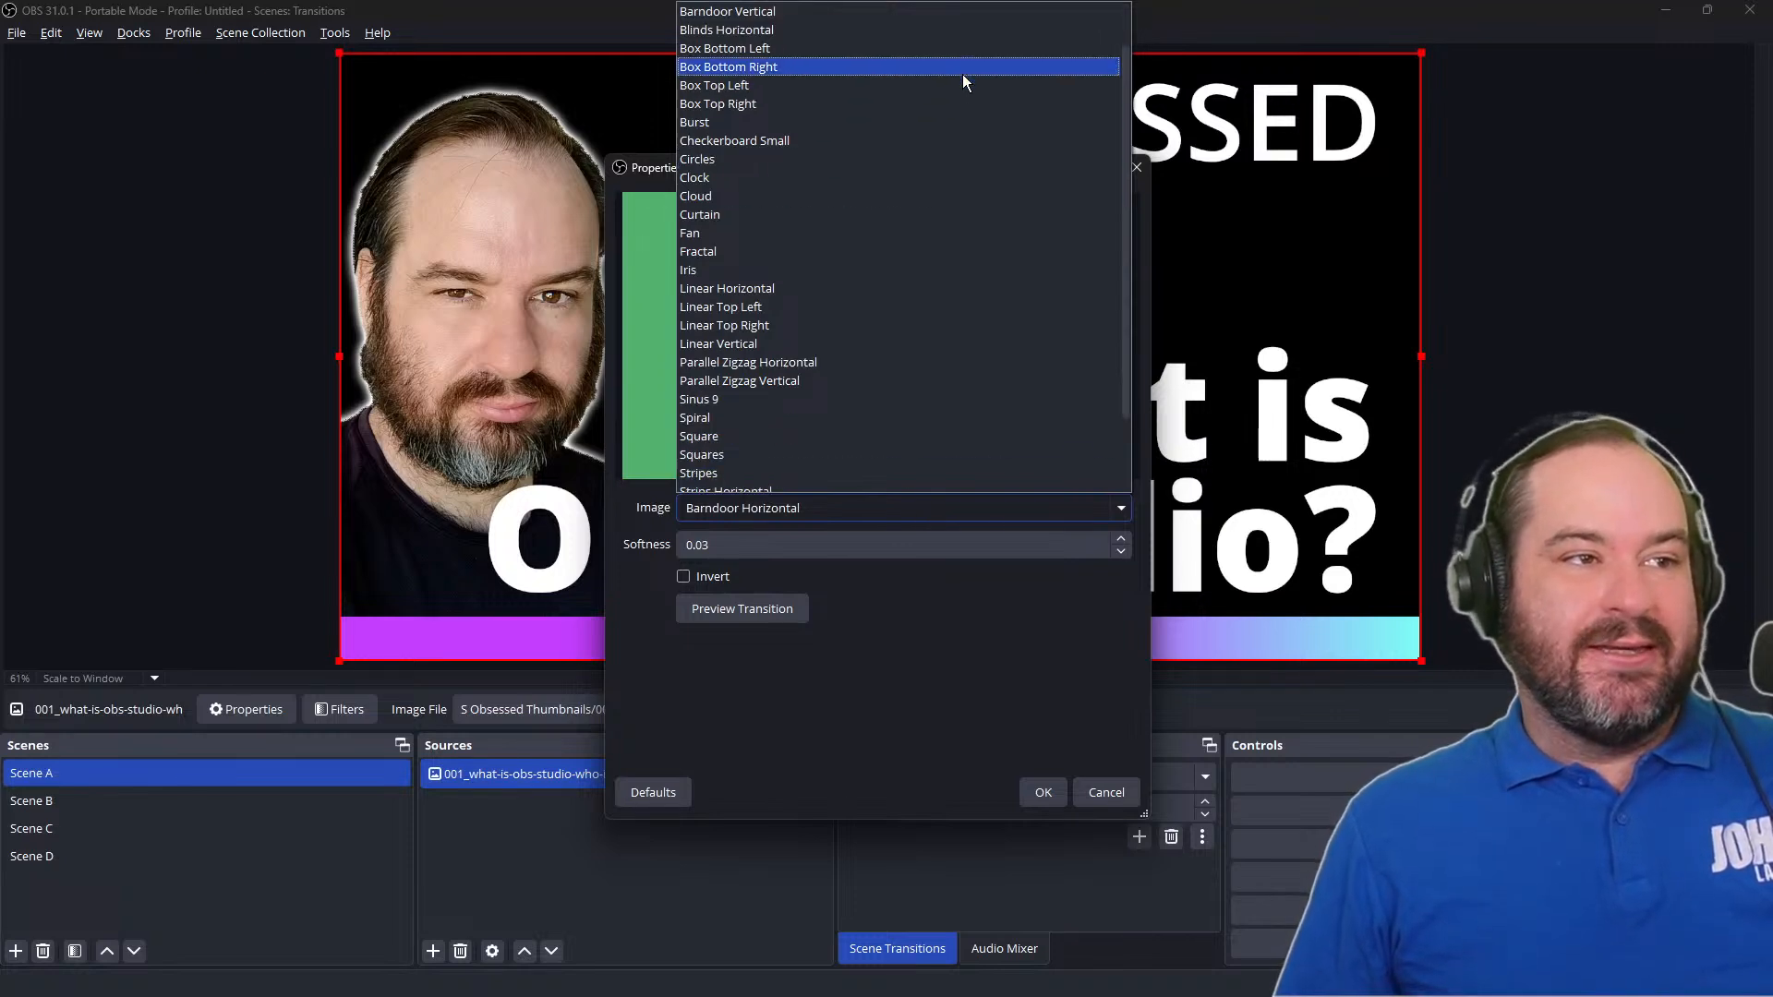
{"action": "left_click", "coordinate": [962, 98]}
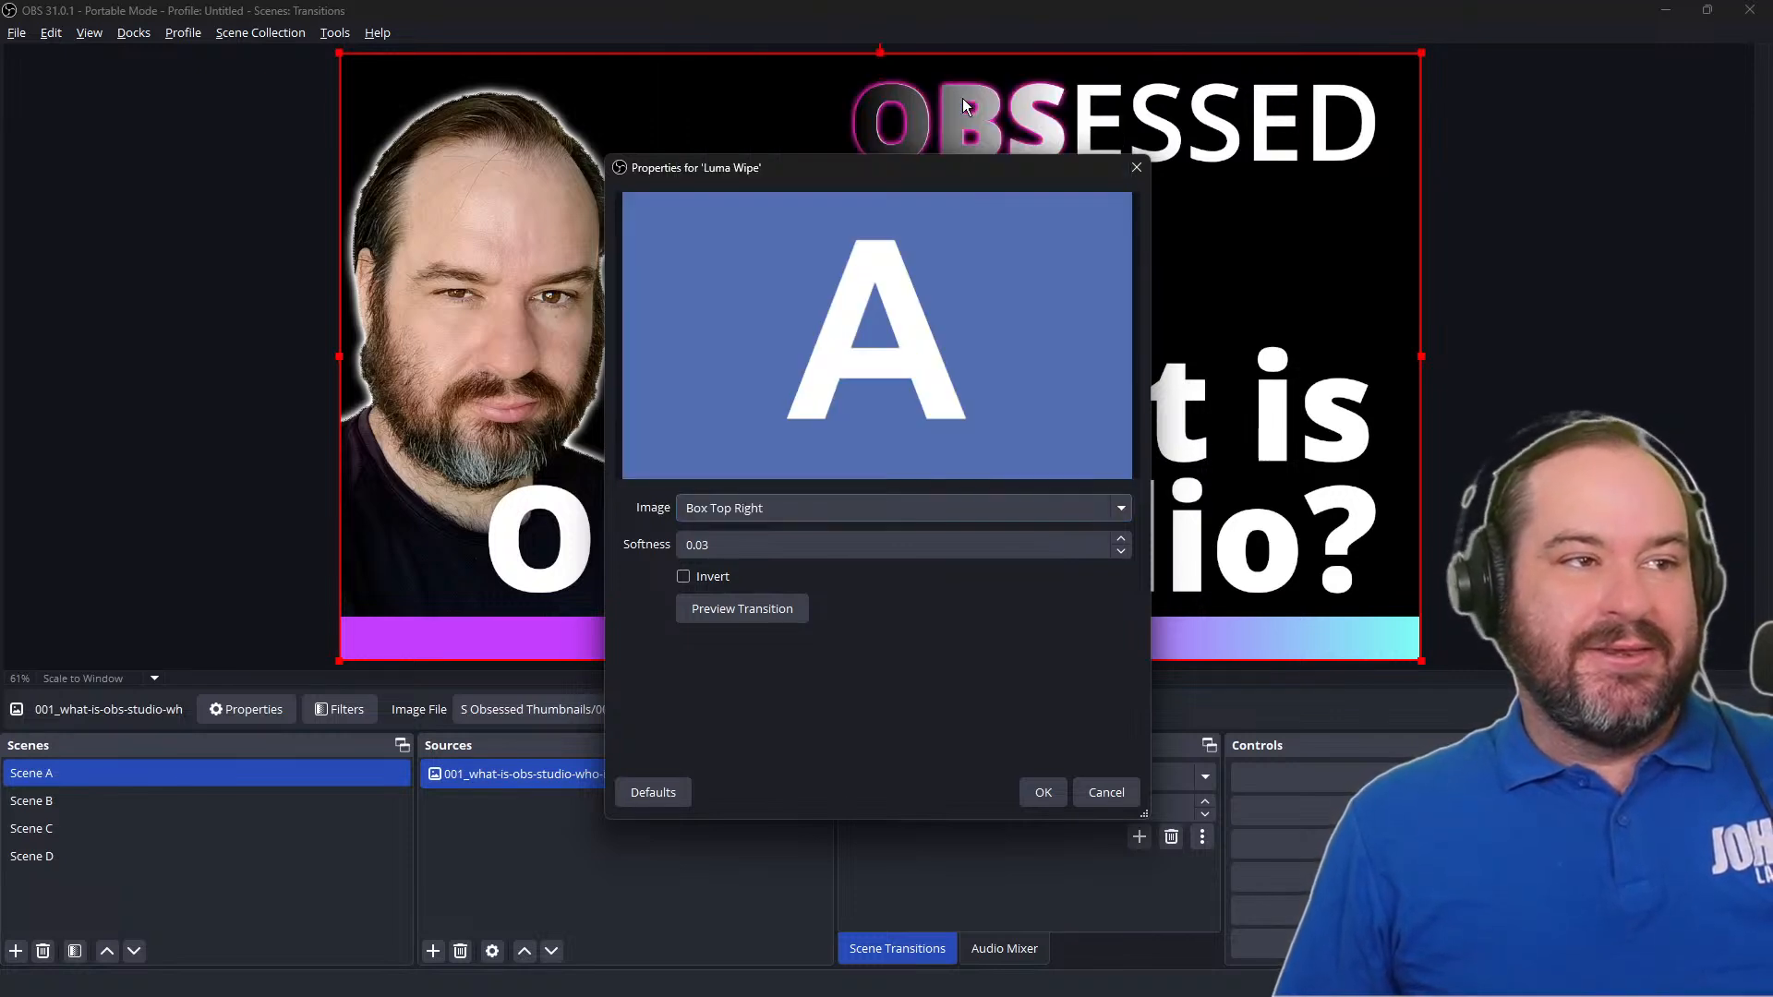
{"action": "left_click", "coordinate": [746, 617]}
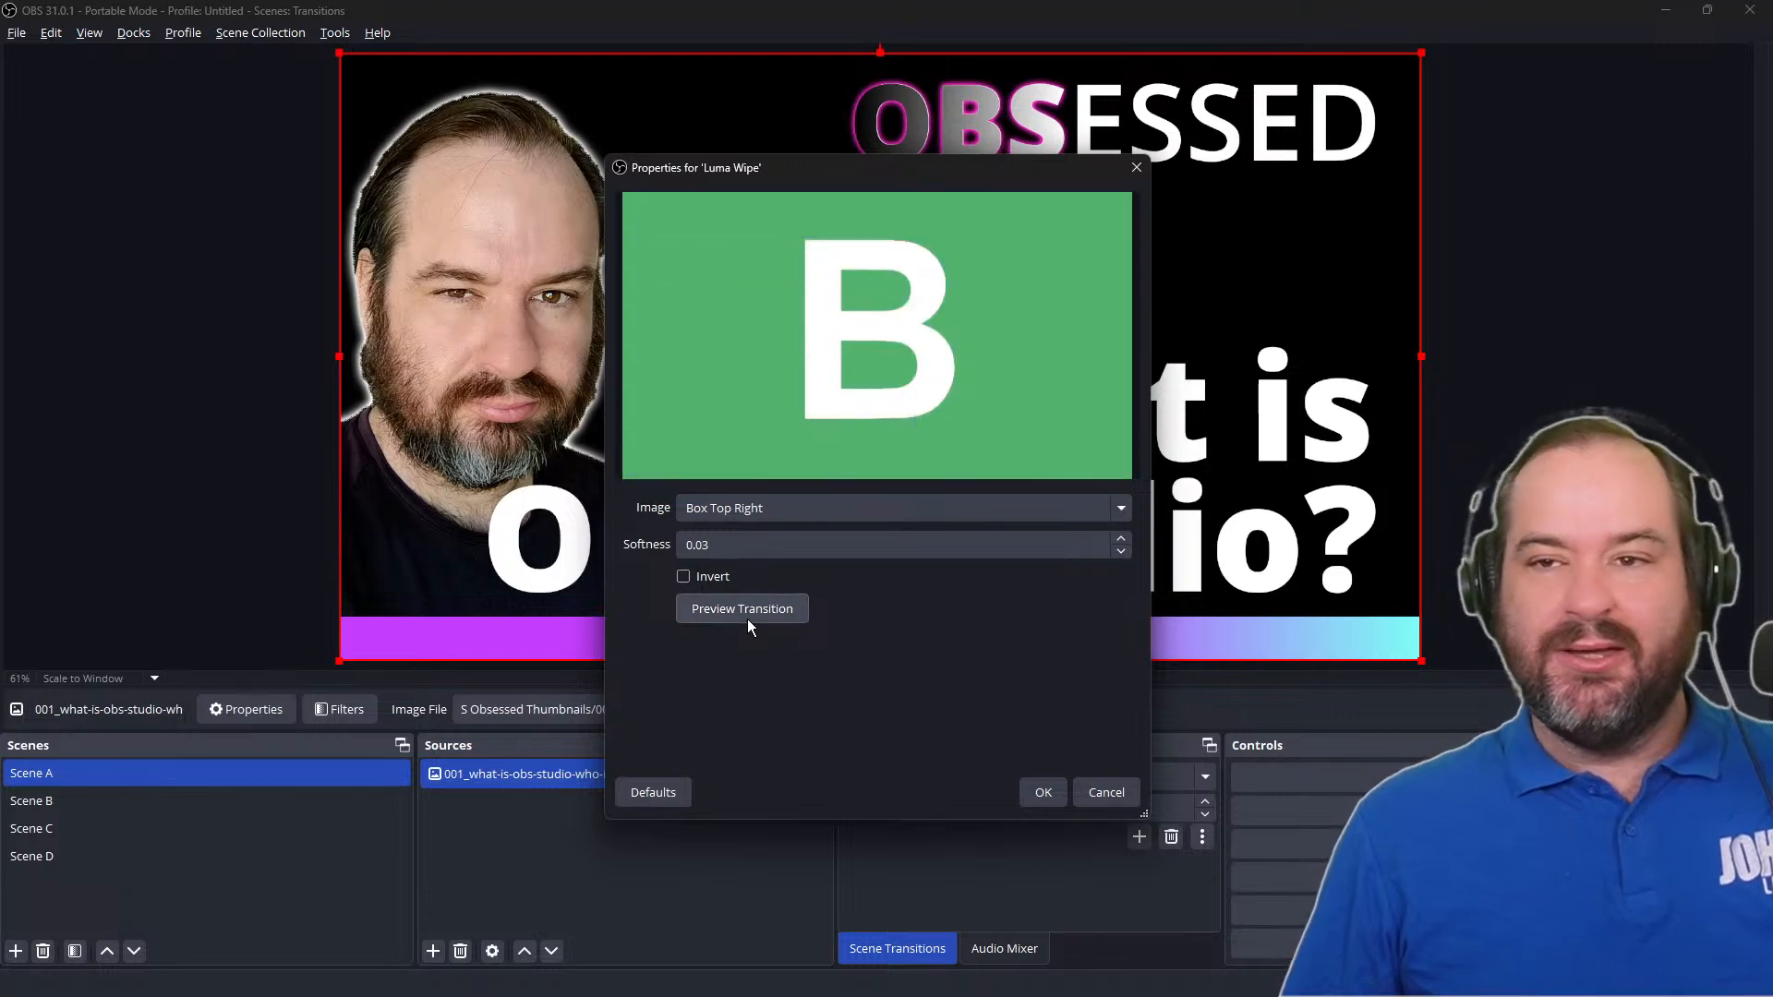
Step: Set the Luma Wipe transition's image to Checkerboard Small, preview it, and save its properties
{"action": "left_click", "coordinate": [910, 506]}
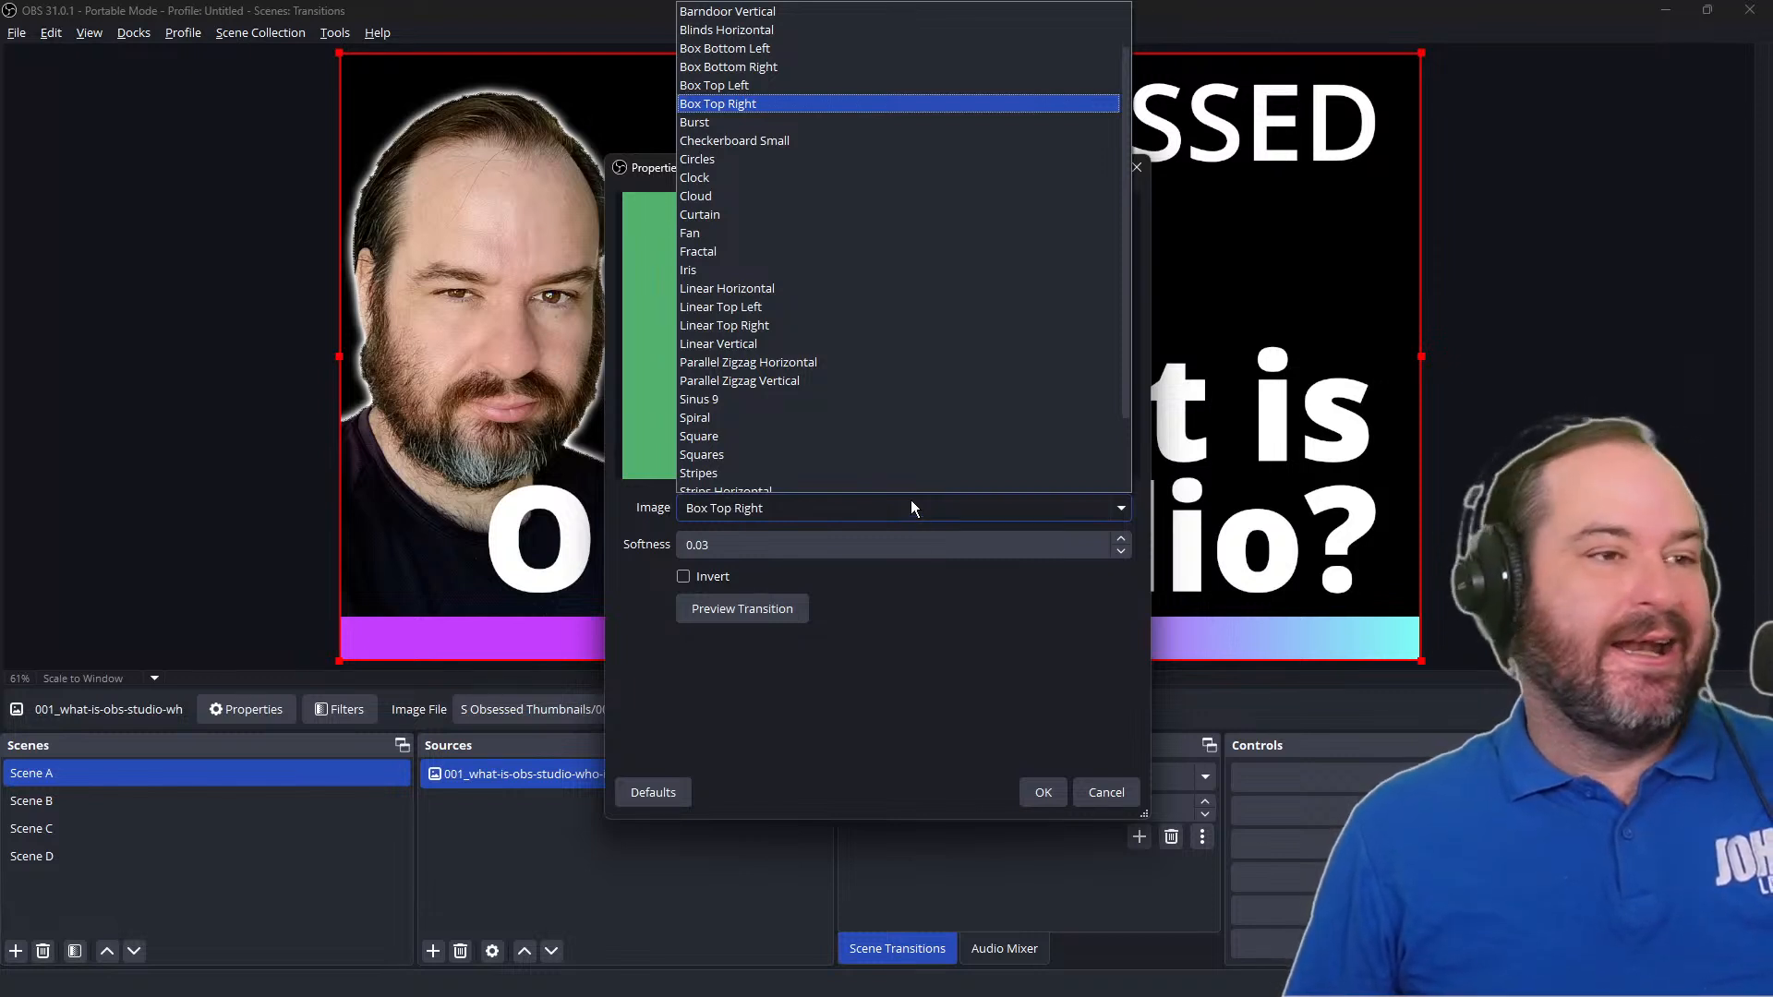
{"action": "scroll", "coordinate": [921, 97], "scroll_direction": "down", "scroll_amount": 1}
{"action": "left_click", "coordinate": [922, 90]}
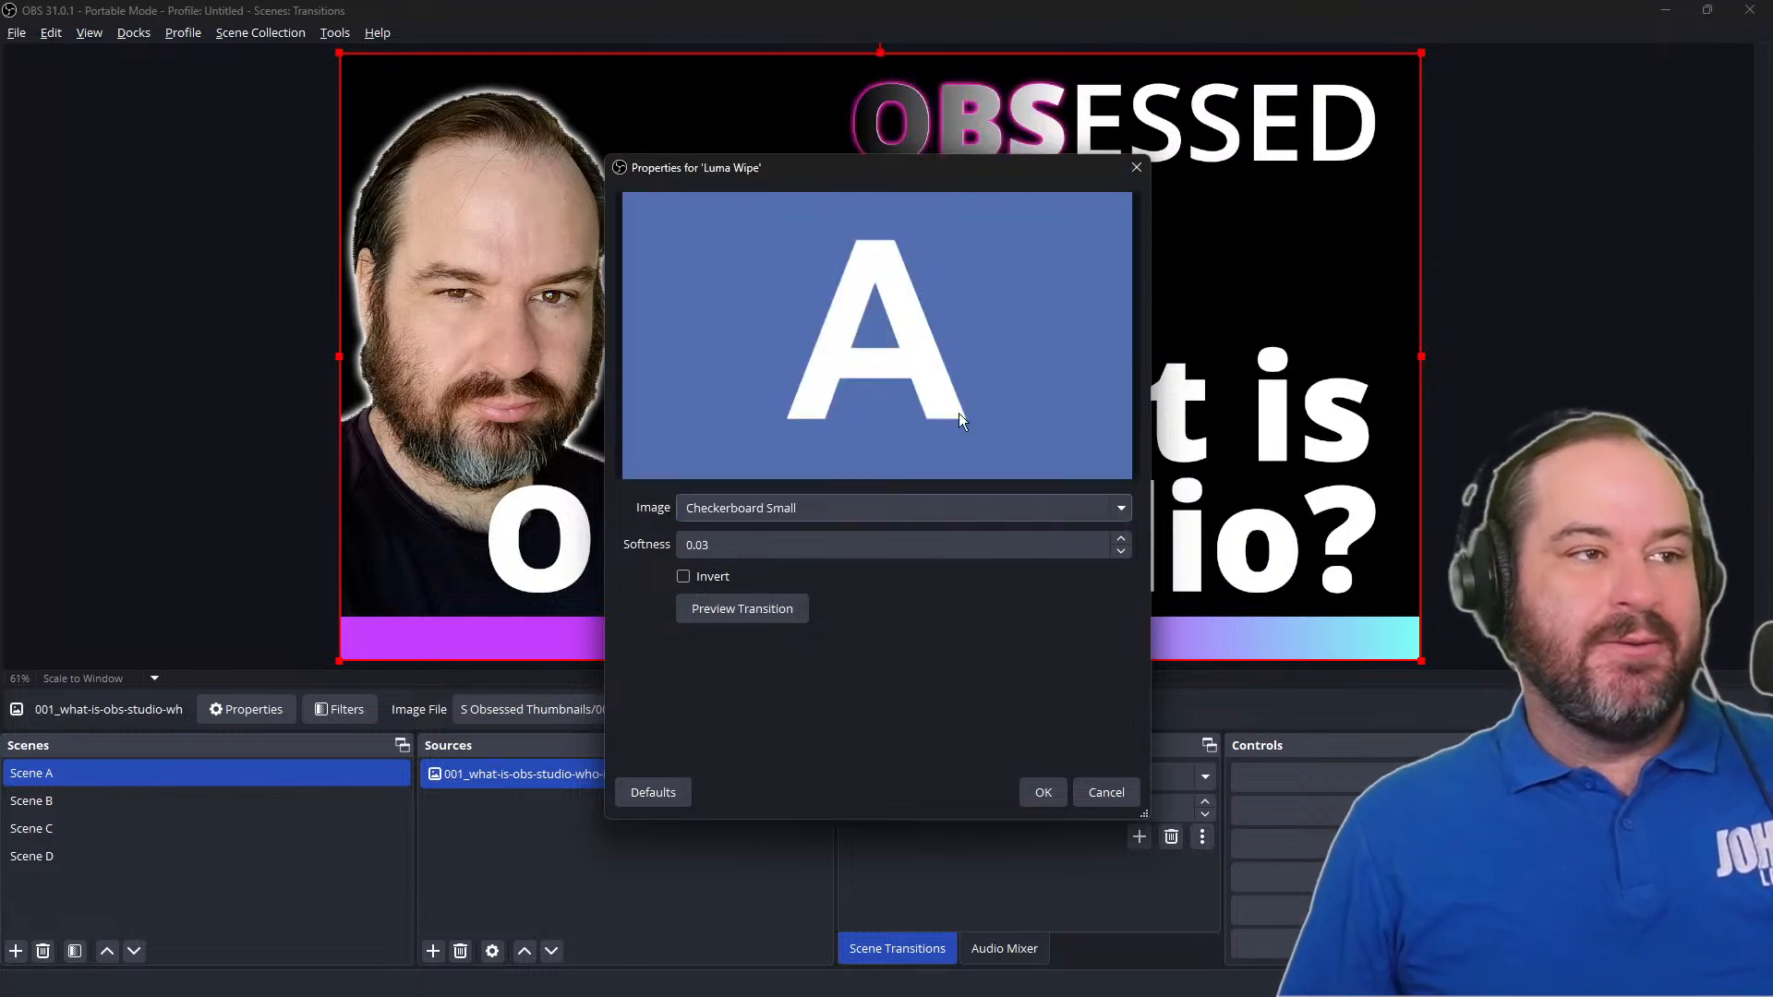
{"action": "left_click", "coordinate": [744, 611]}
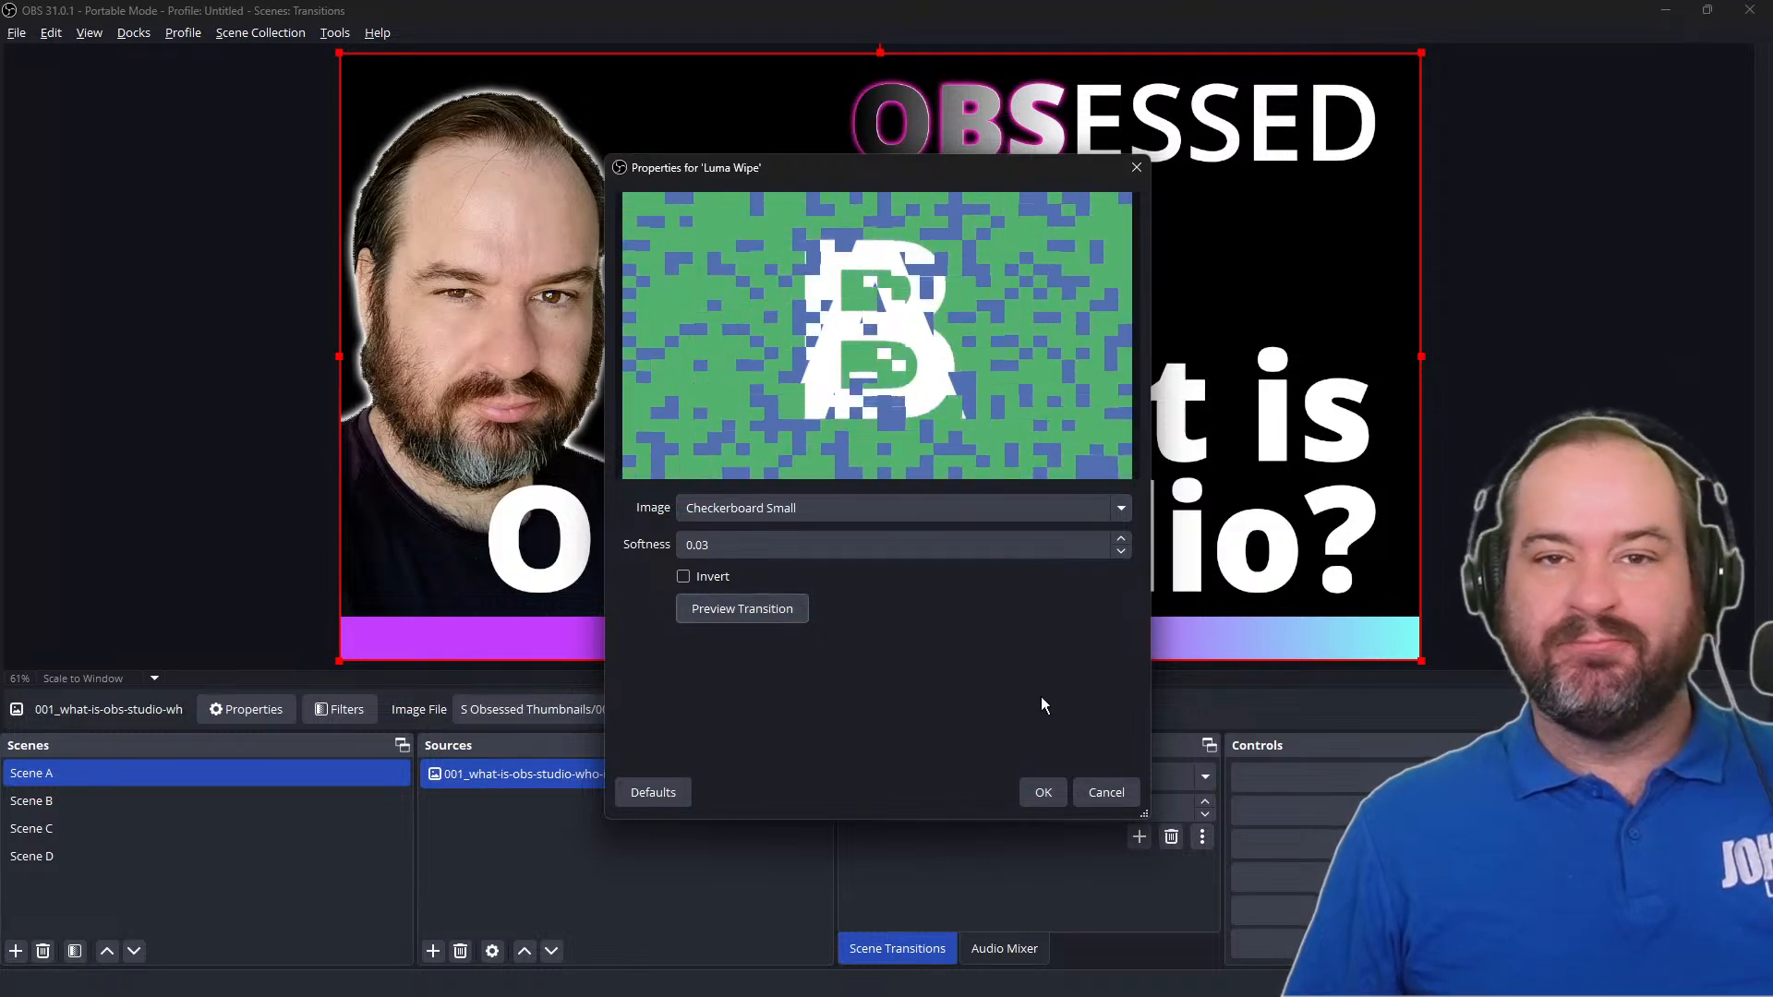
{"action": "left_click", "coordinate": [762, 611]}
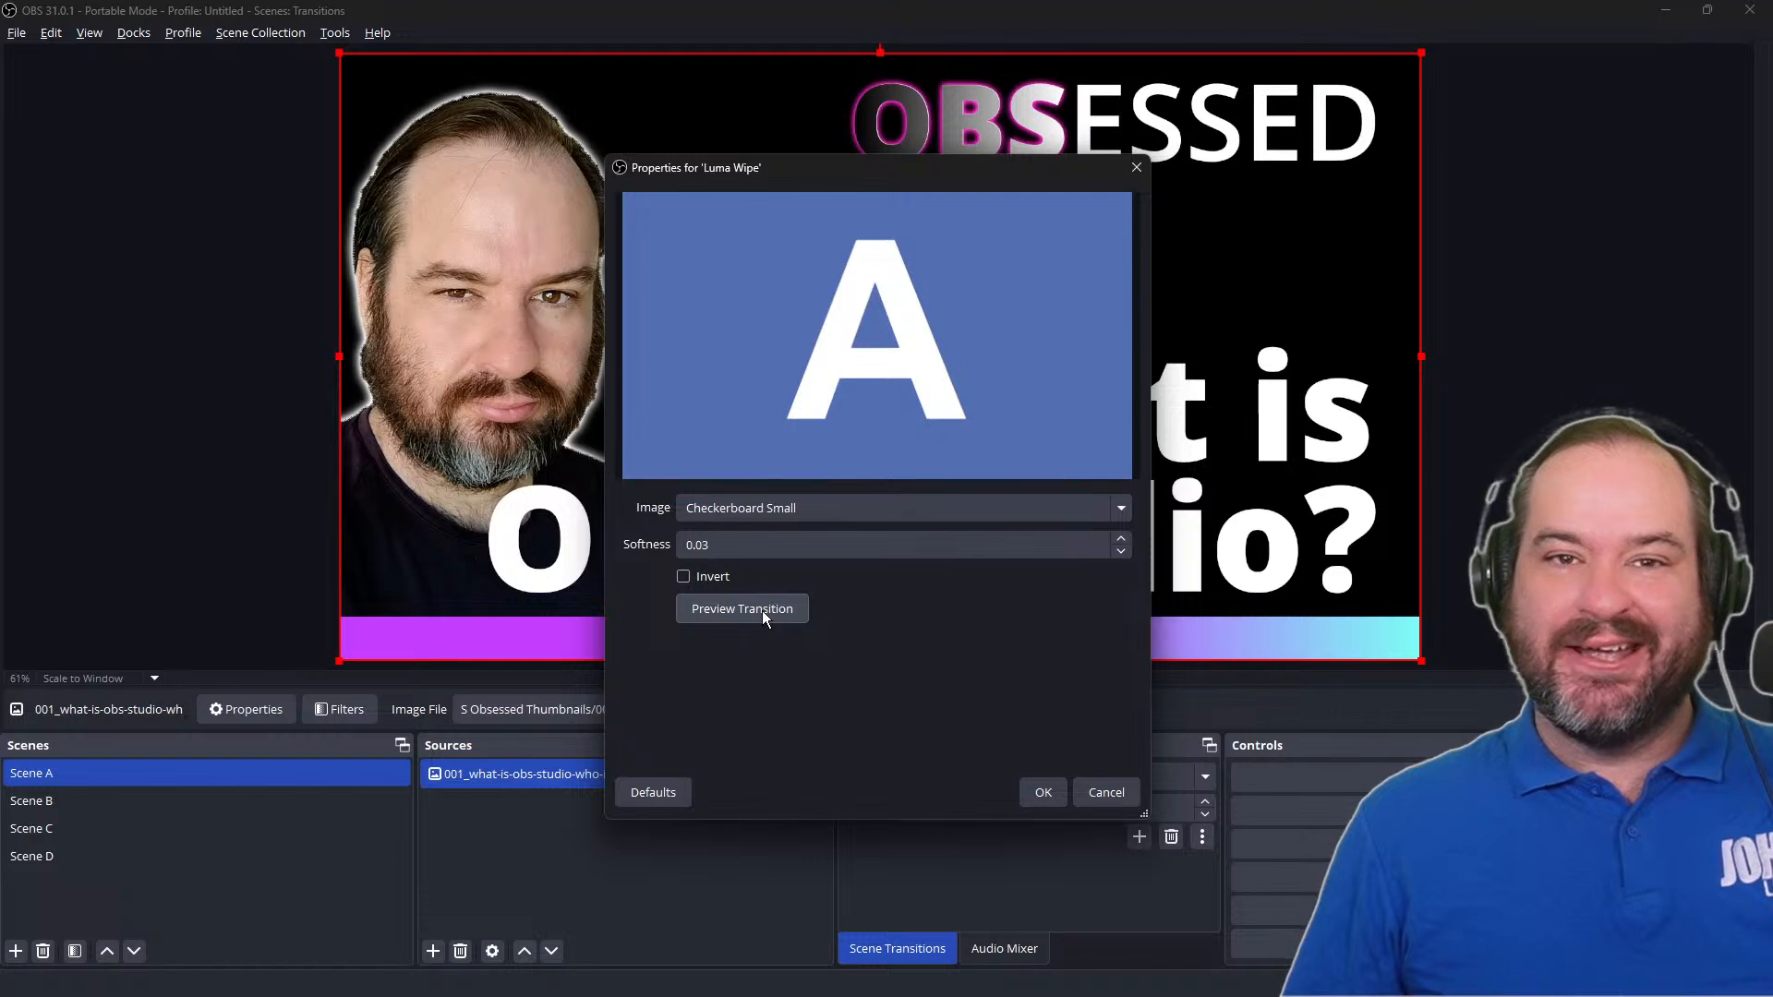
{"action": "left_click", "coordinate": [1045, 794]}
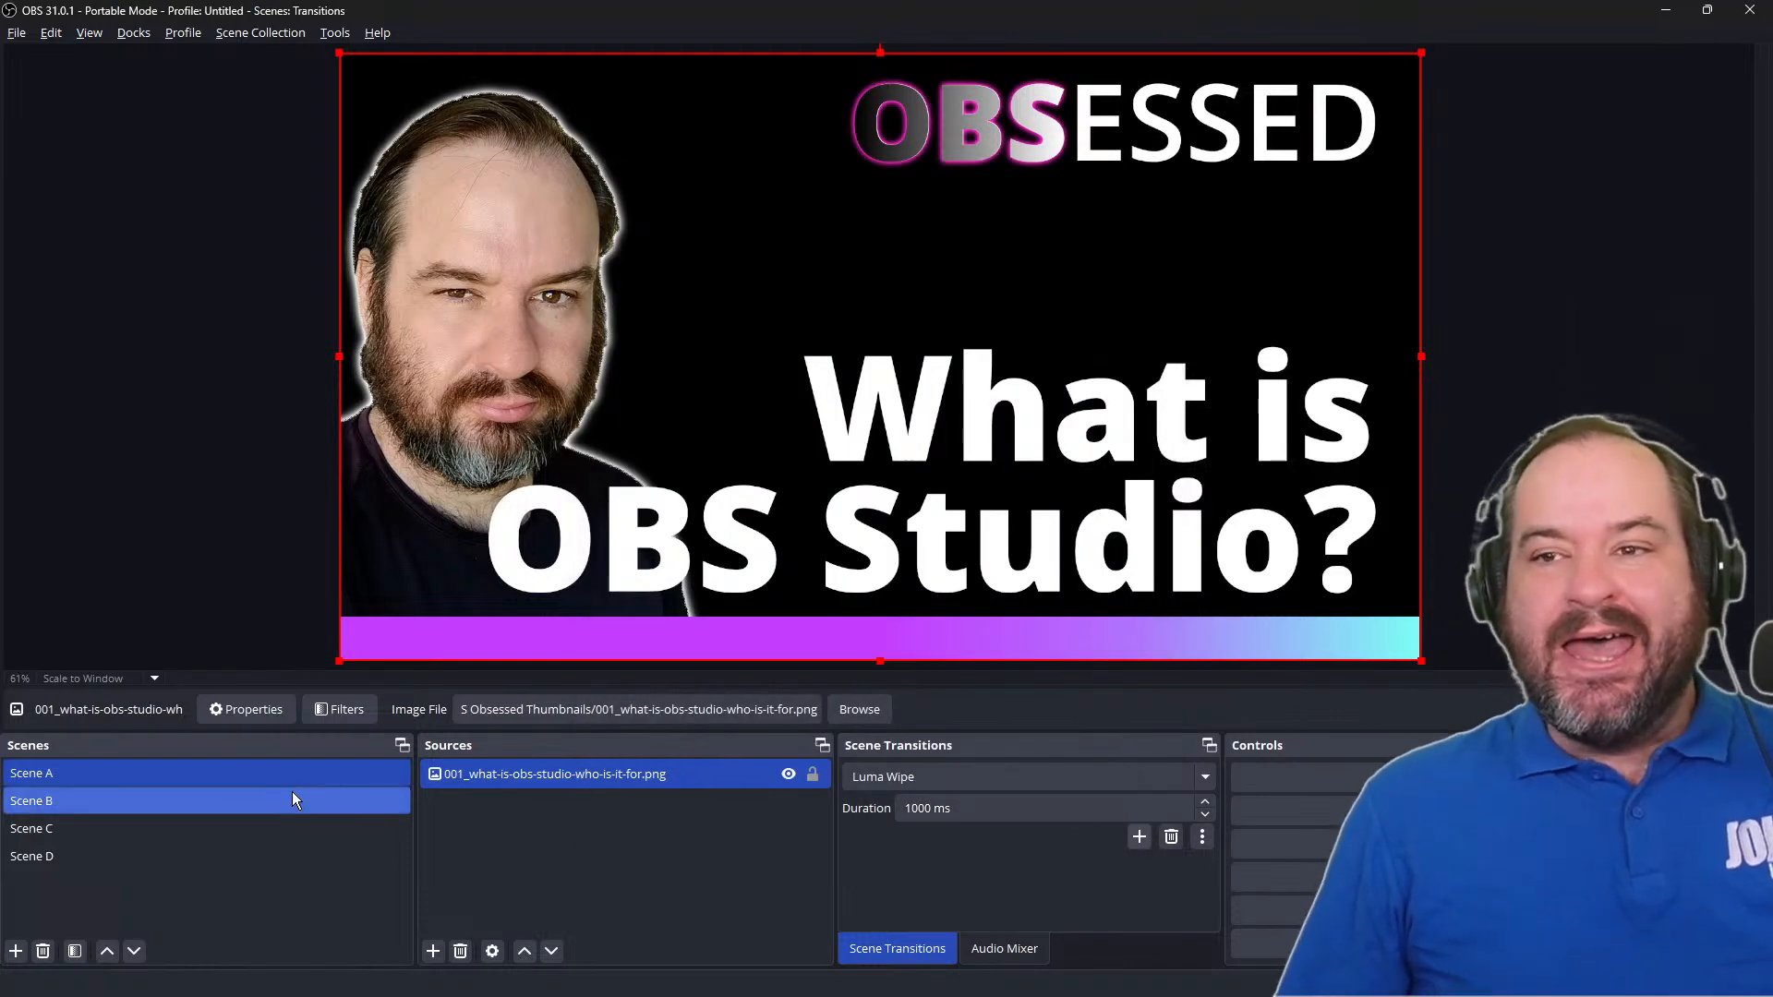
Step: Test the Luma Wipe transition by switching through Scenes B, C and D and returning to Scene A
{"action": "left_click", "coordinate": [293, 794]}
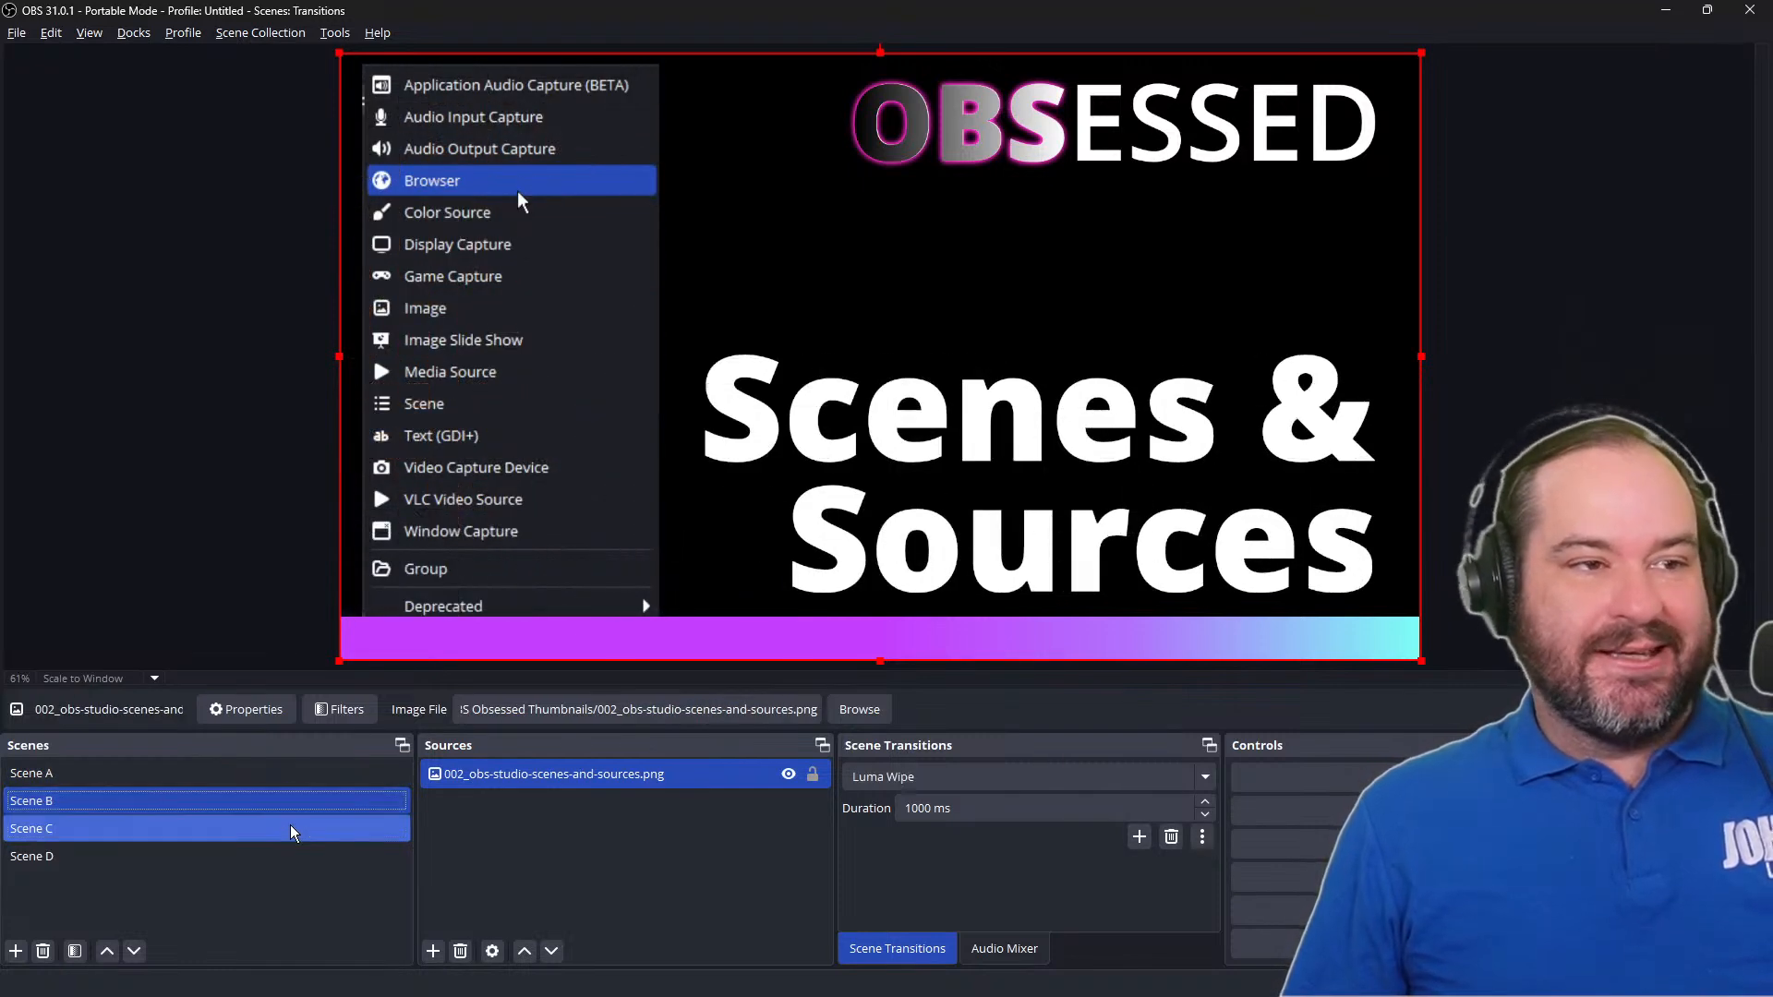
{"action": "left_click", "coordinate": [289, 828]}
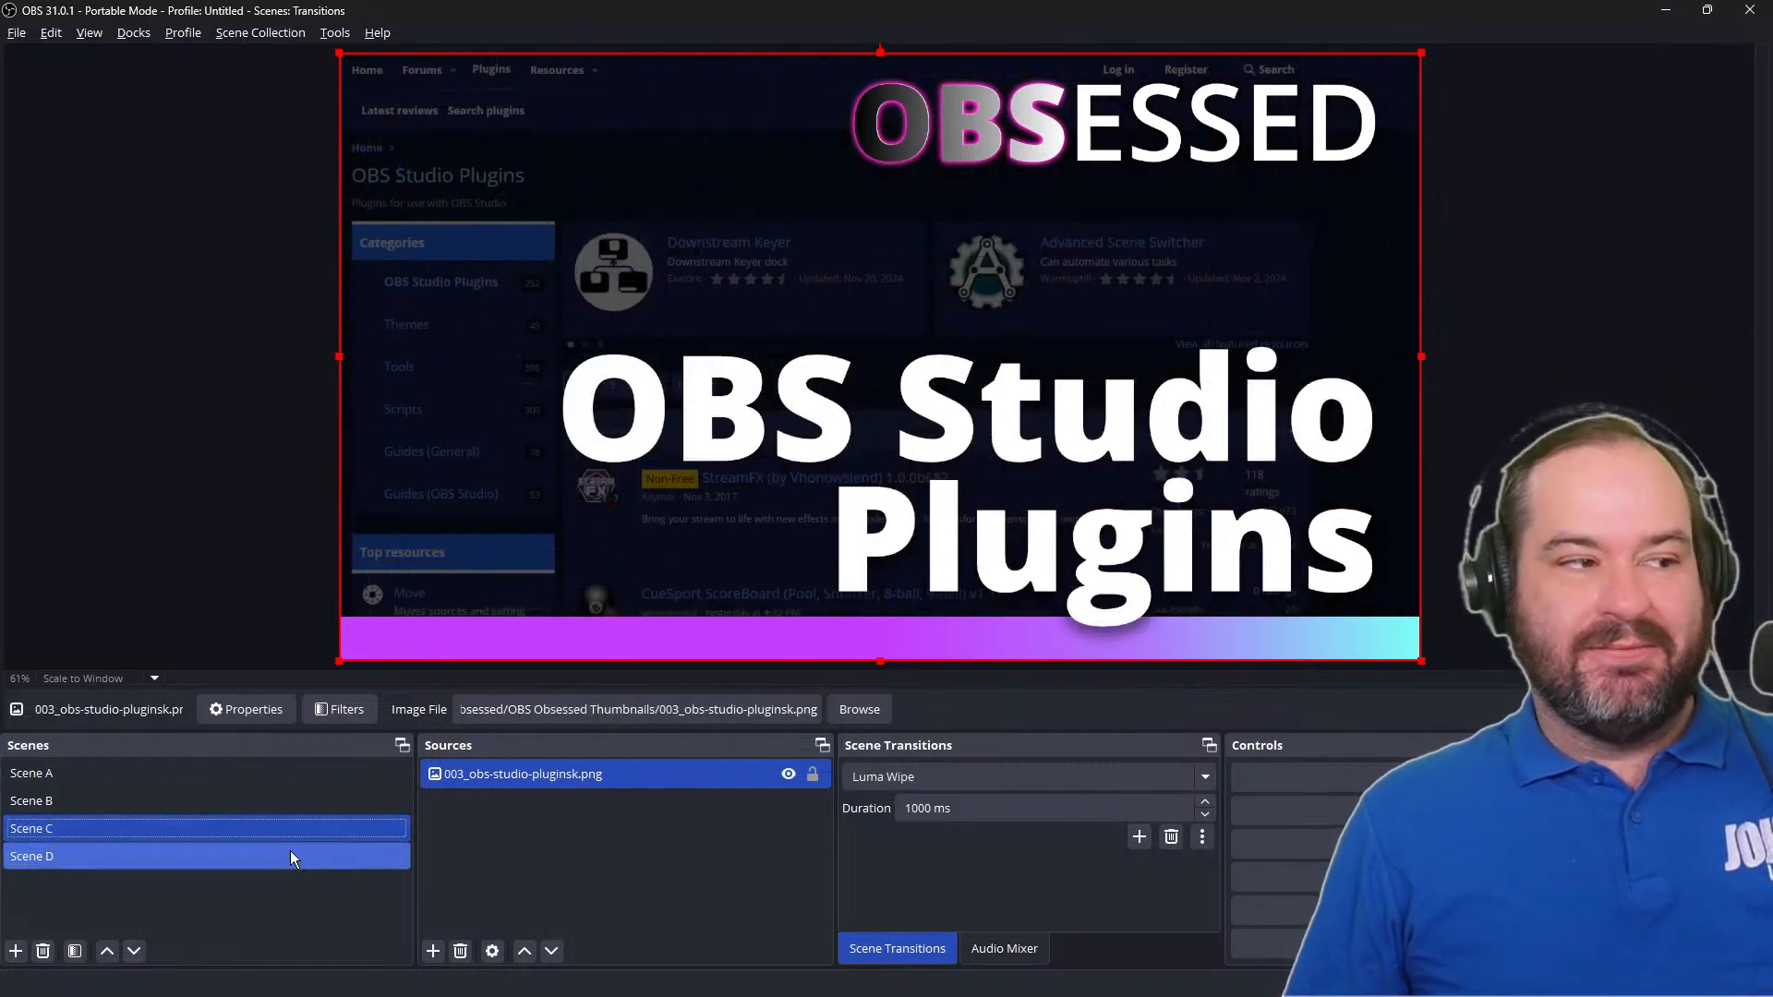
{"action": "left_click", "coordinate": [291, 853]}
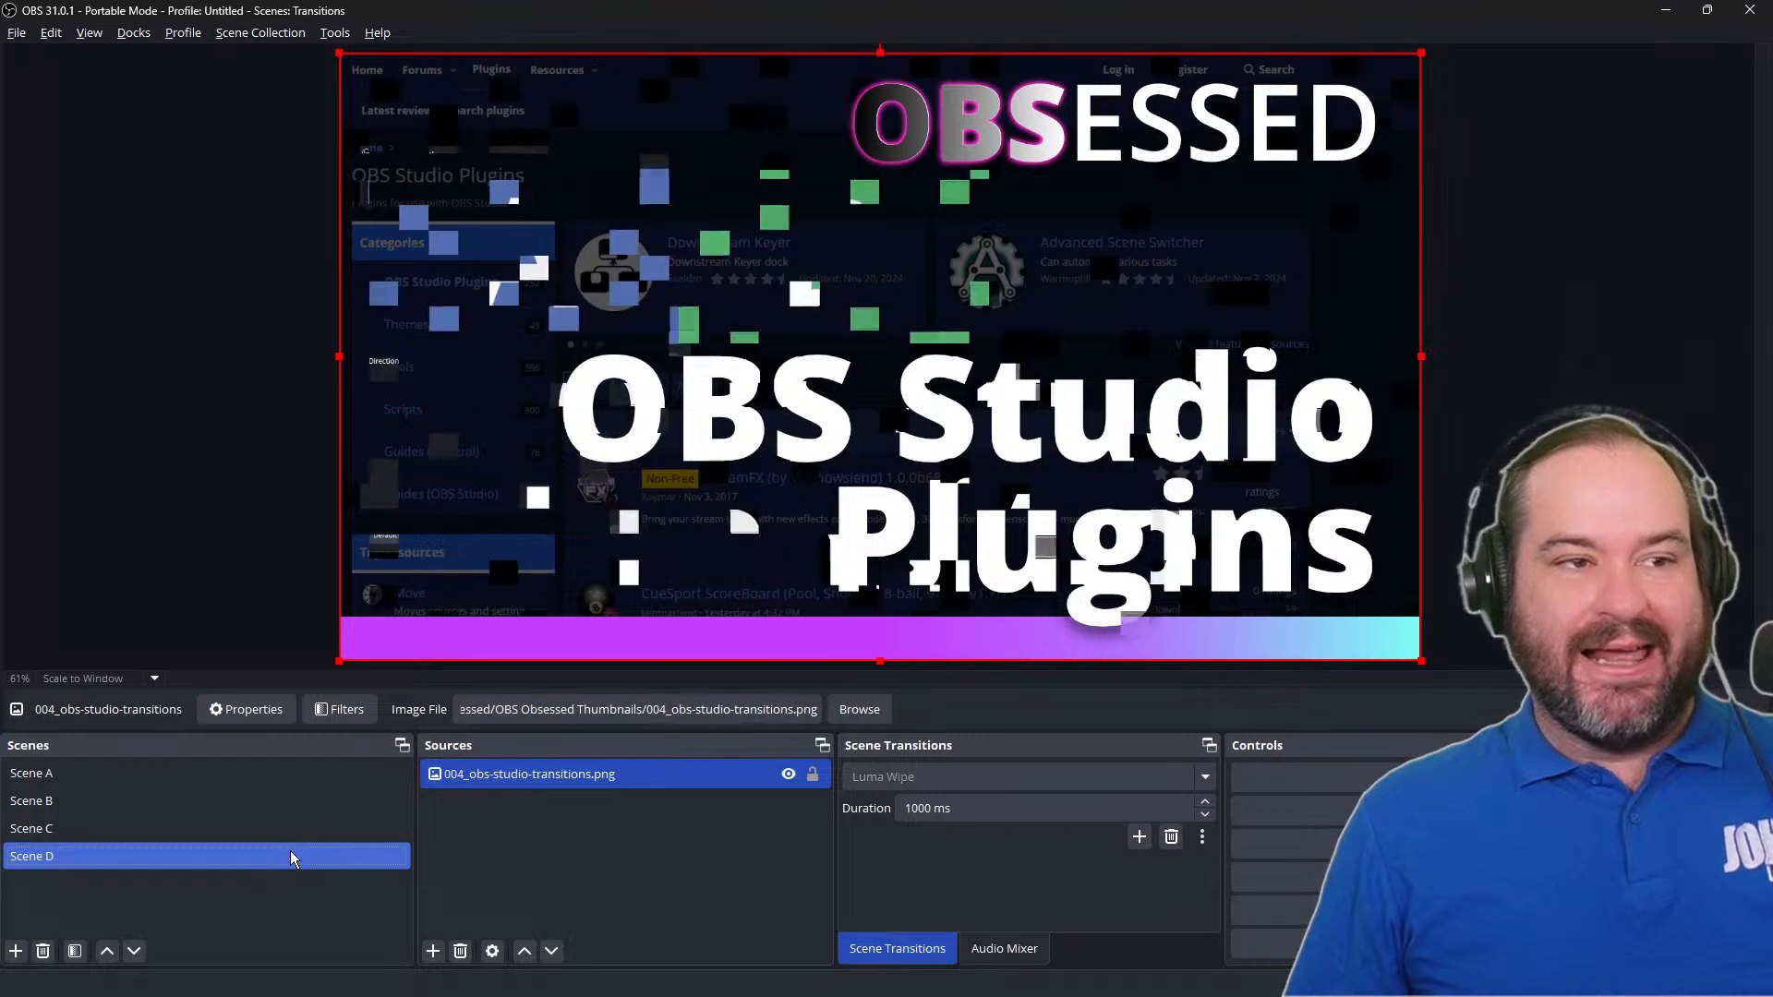
{"action": "left_click", "coordinate": [291, 771]}
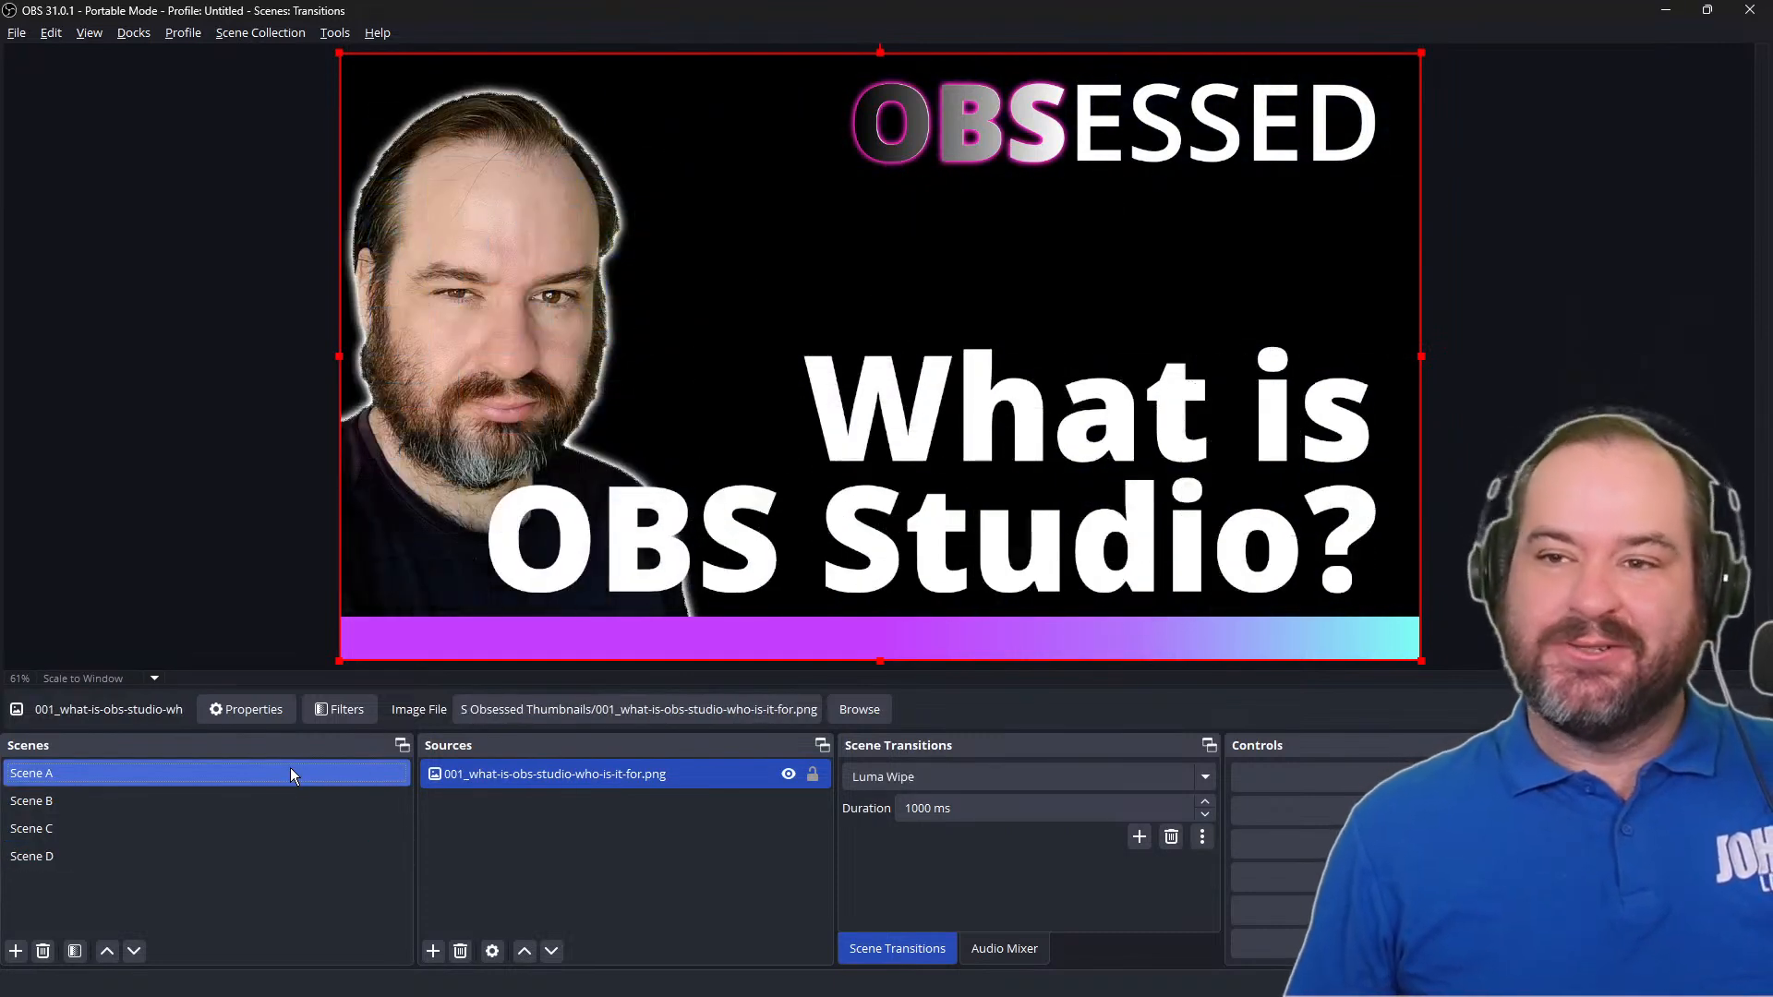
Step: Set the Luma Wipe transition's image to Circles, preview it in both directions, and save its properties
{"action": "left_click", "coordinate": [1199, 840]}
{"action": "left_click", "coordinate": [1226, 877]}
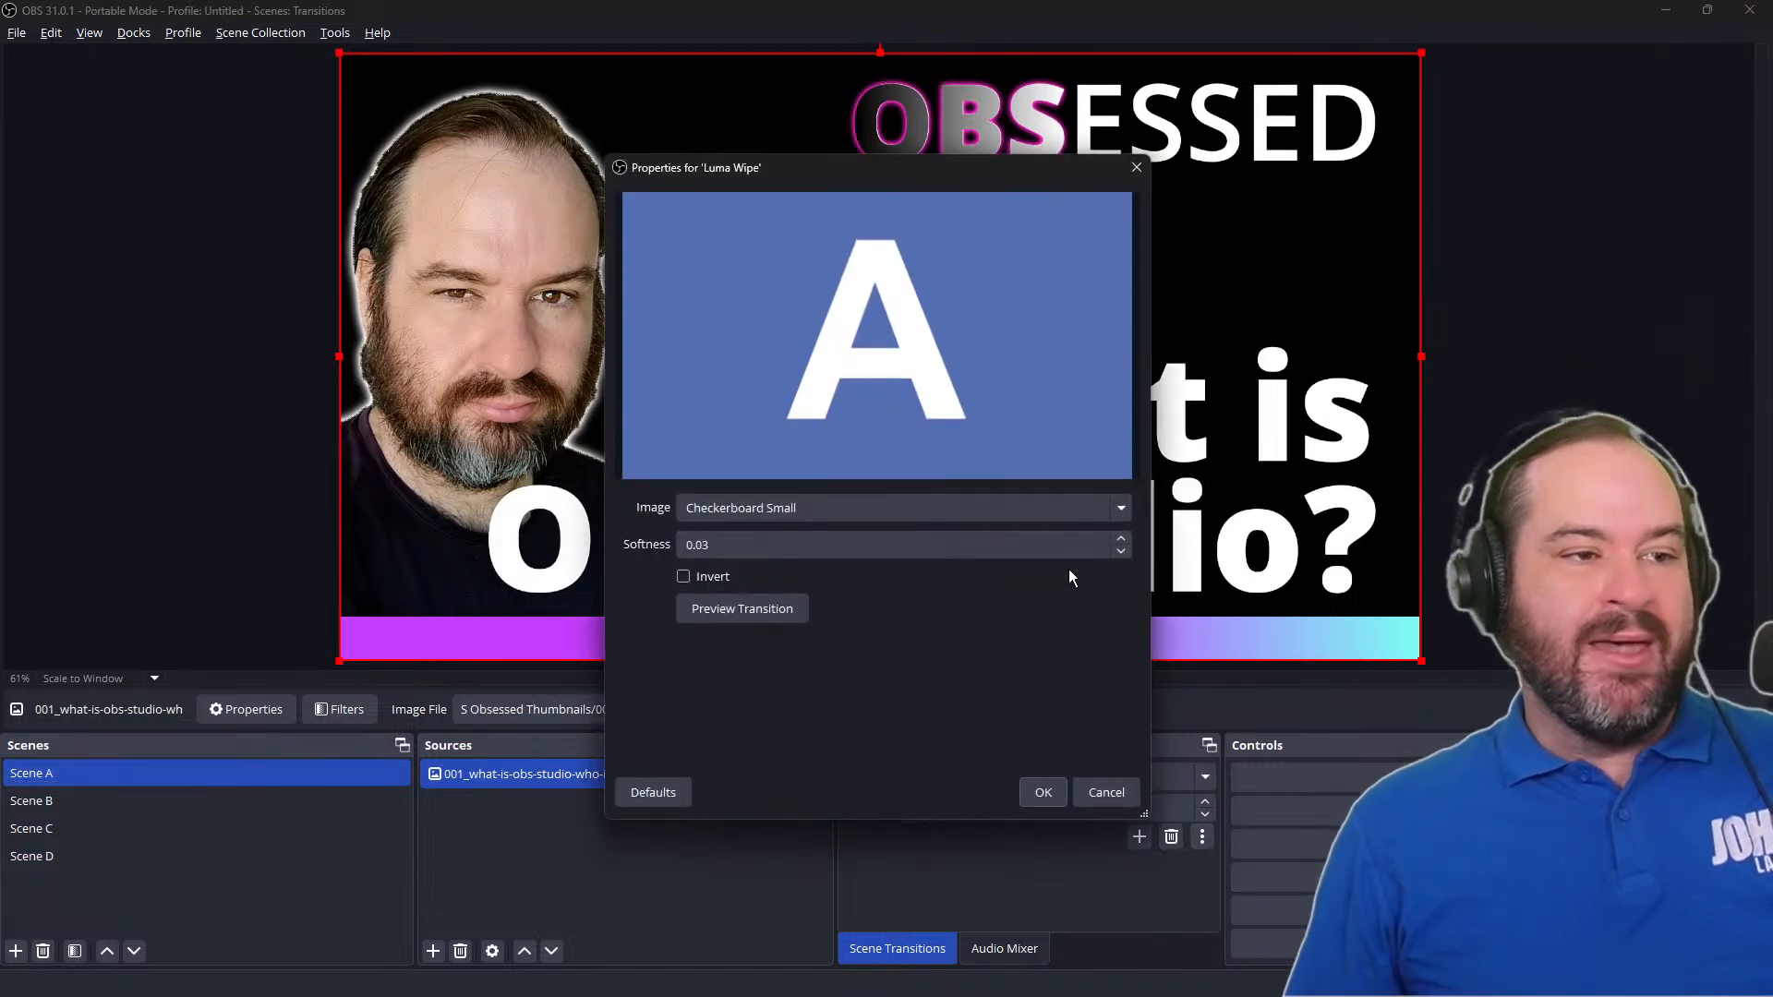
{"action": "left_click", "coordinate": [1073, 508]}
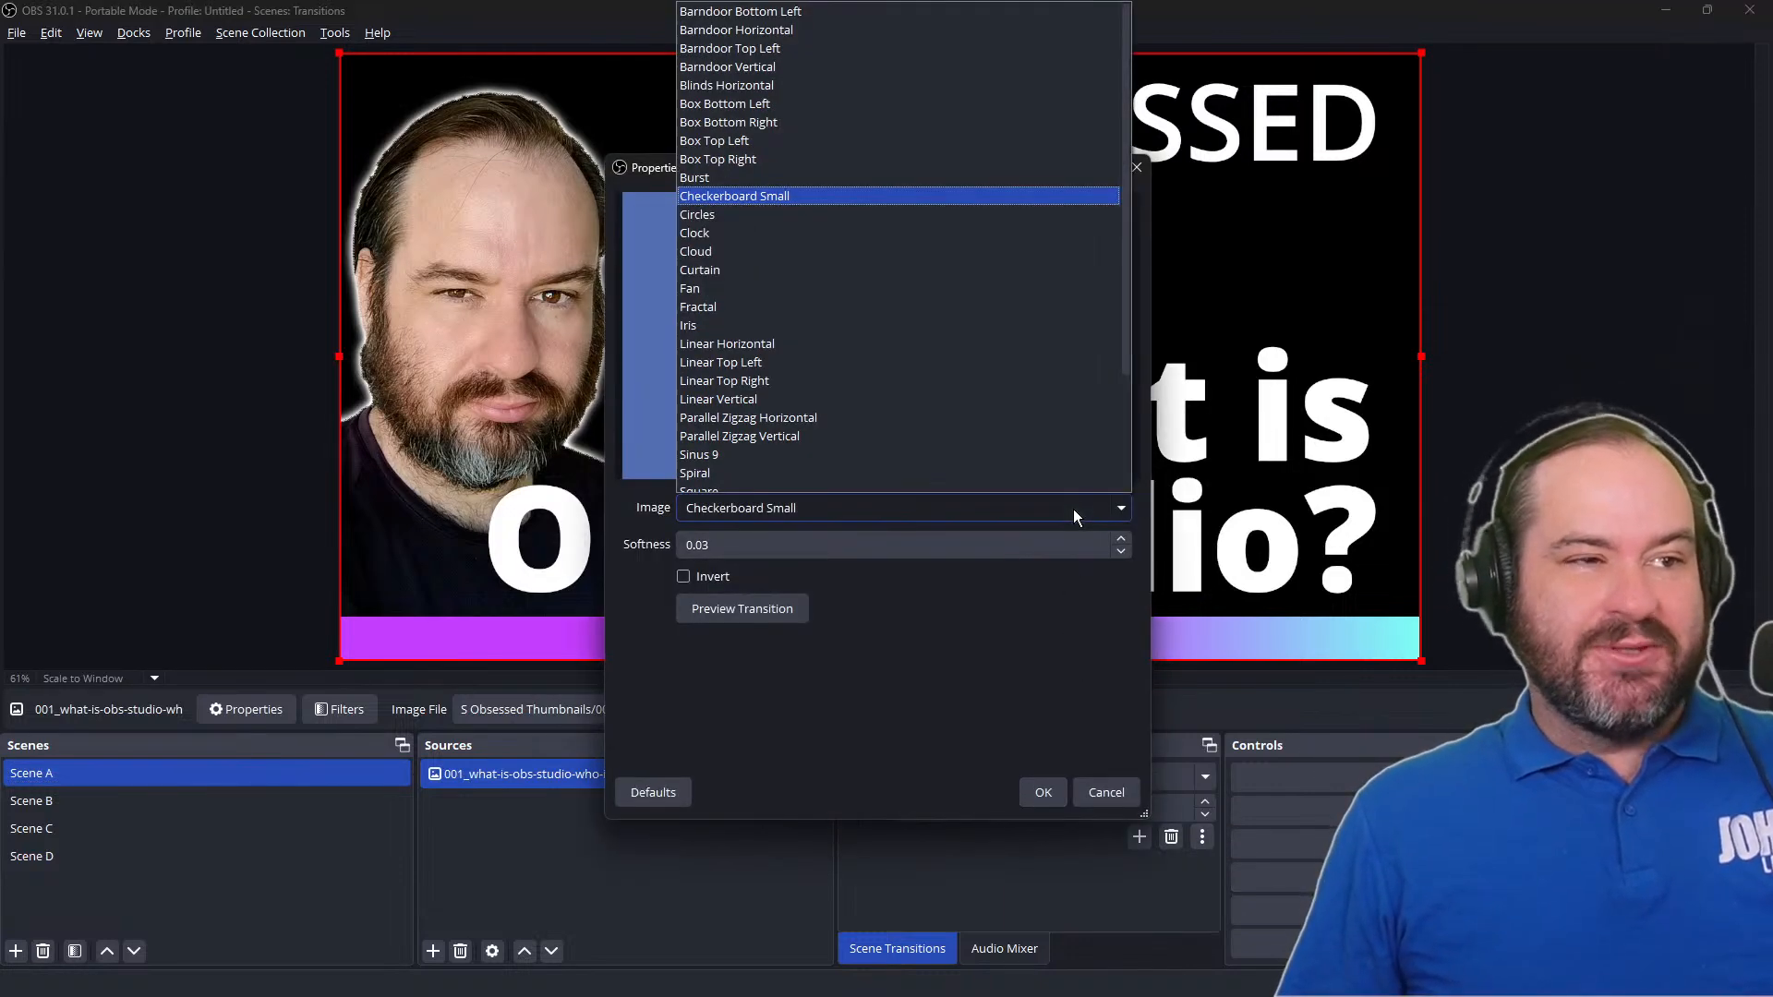
{"action": "left_click", "coordinate": [958, 158]}
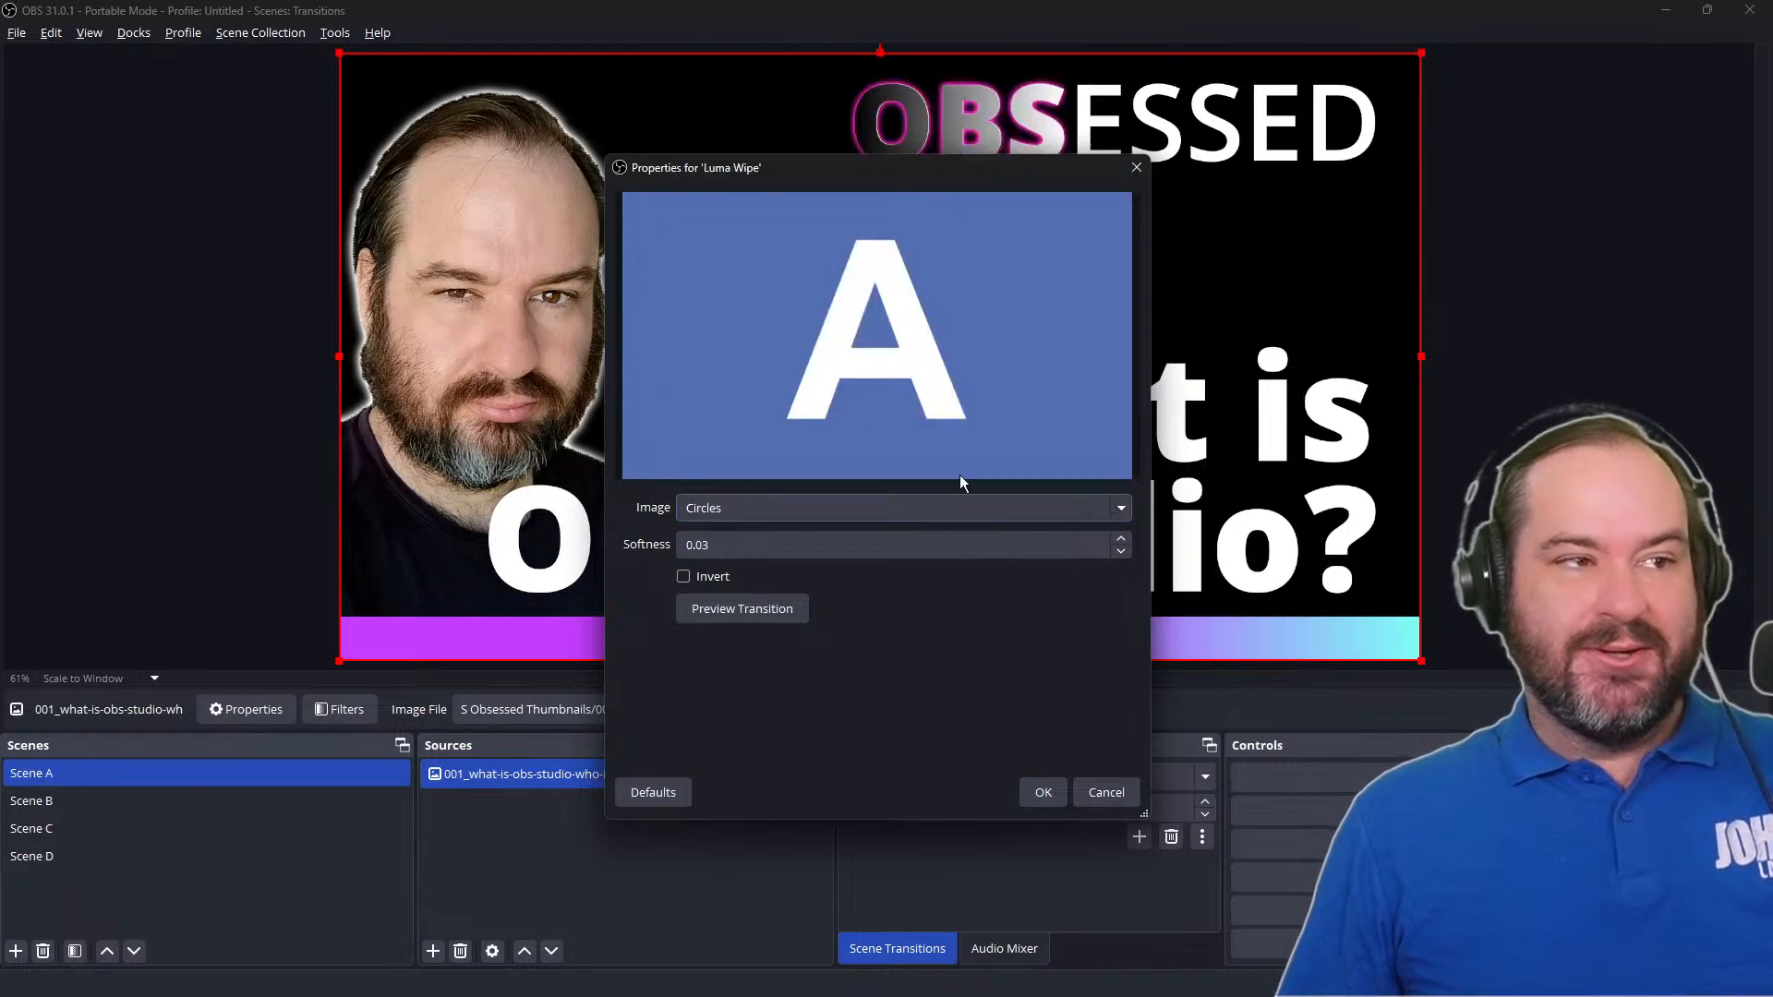
{"action": "left_click", "coordinate": [789, 609]}
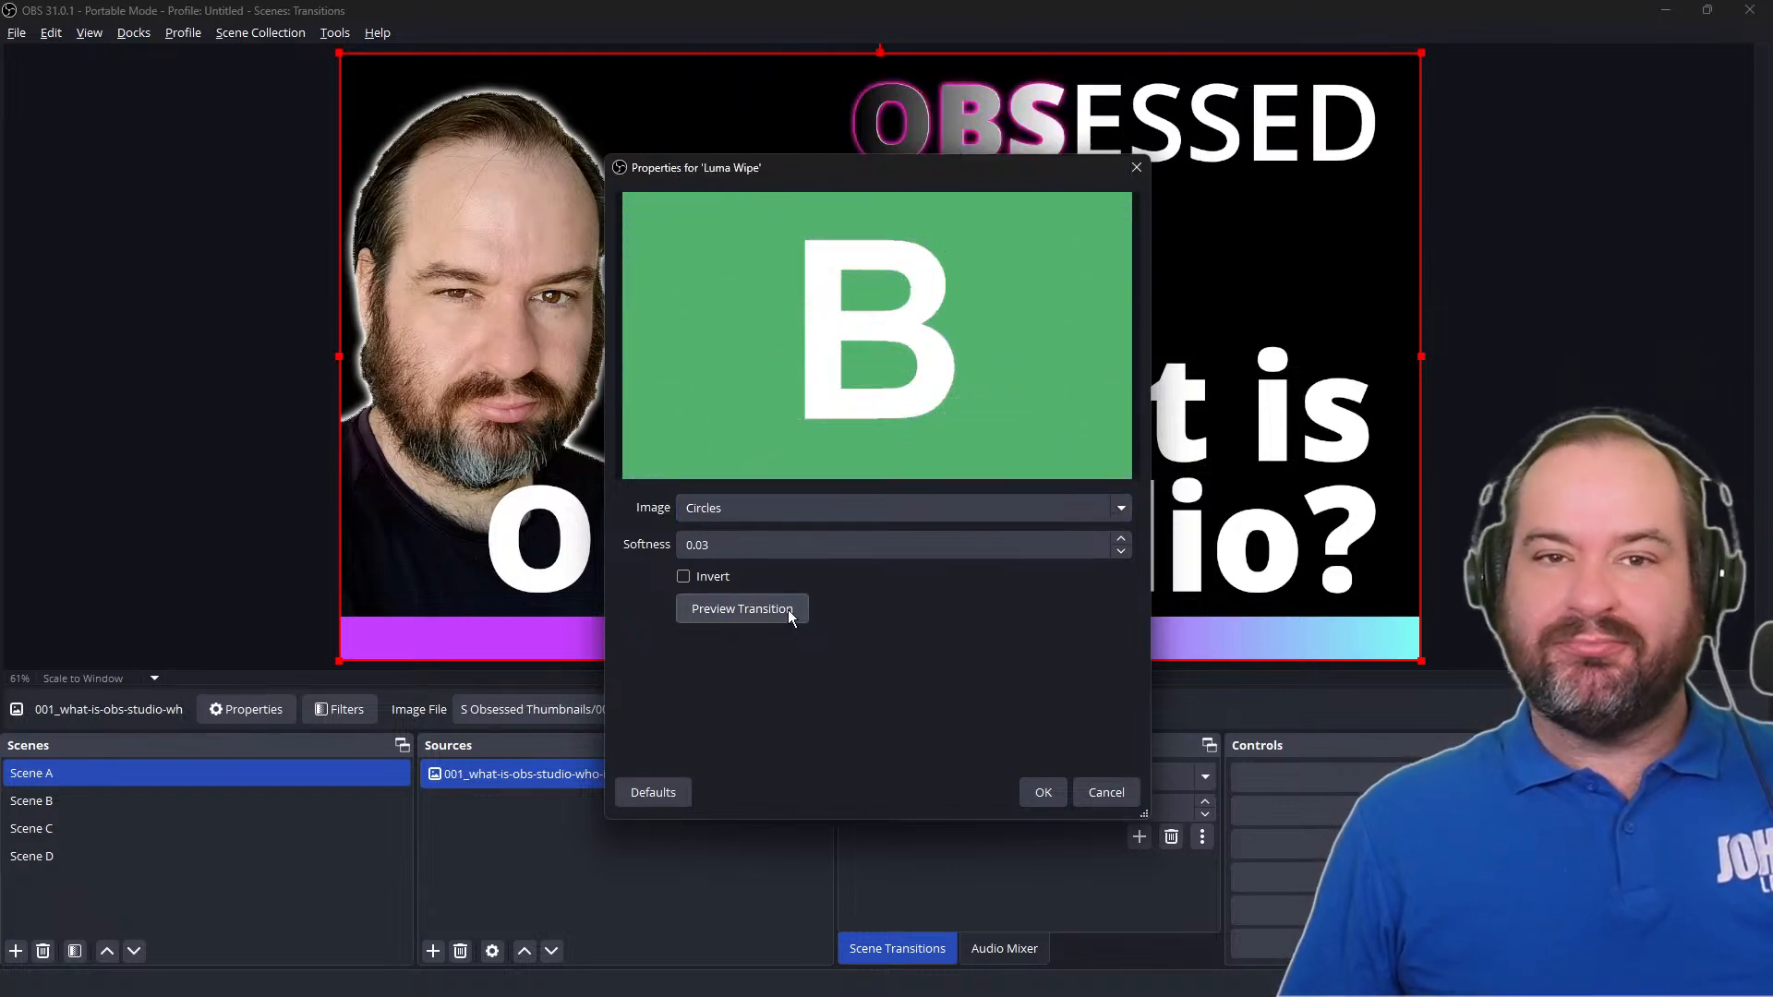
{"action": "left_click", "coordinate": [788, 610]}
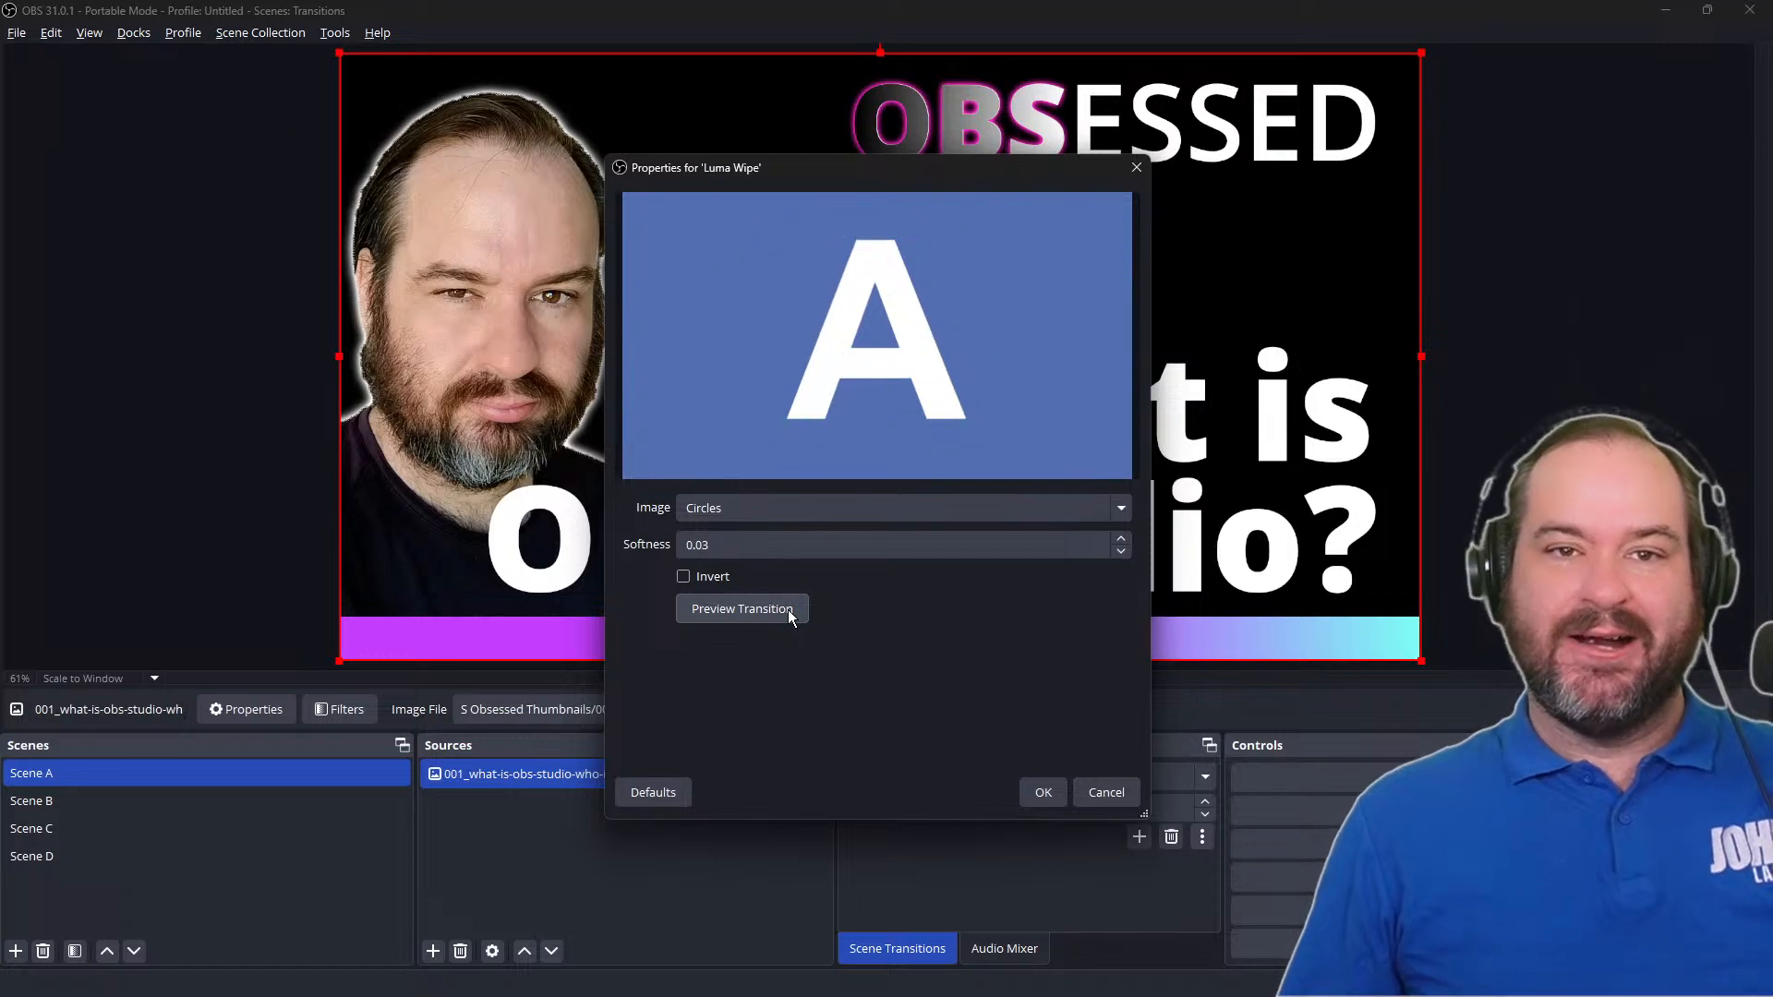
{"action": "left_click", "coordinate": [789, 609]}
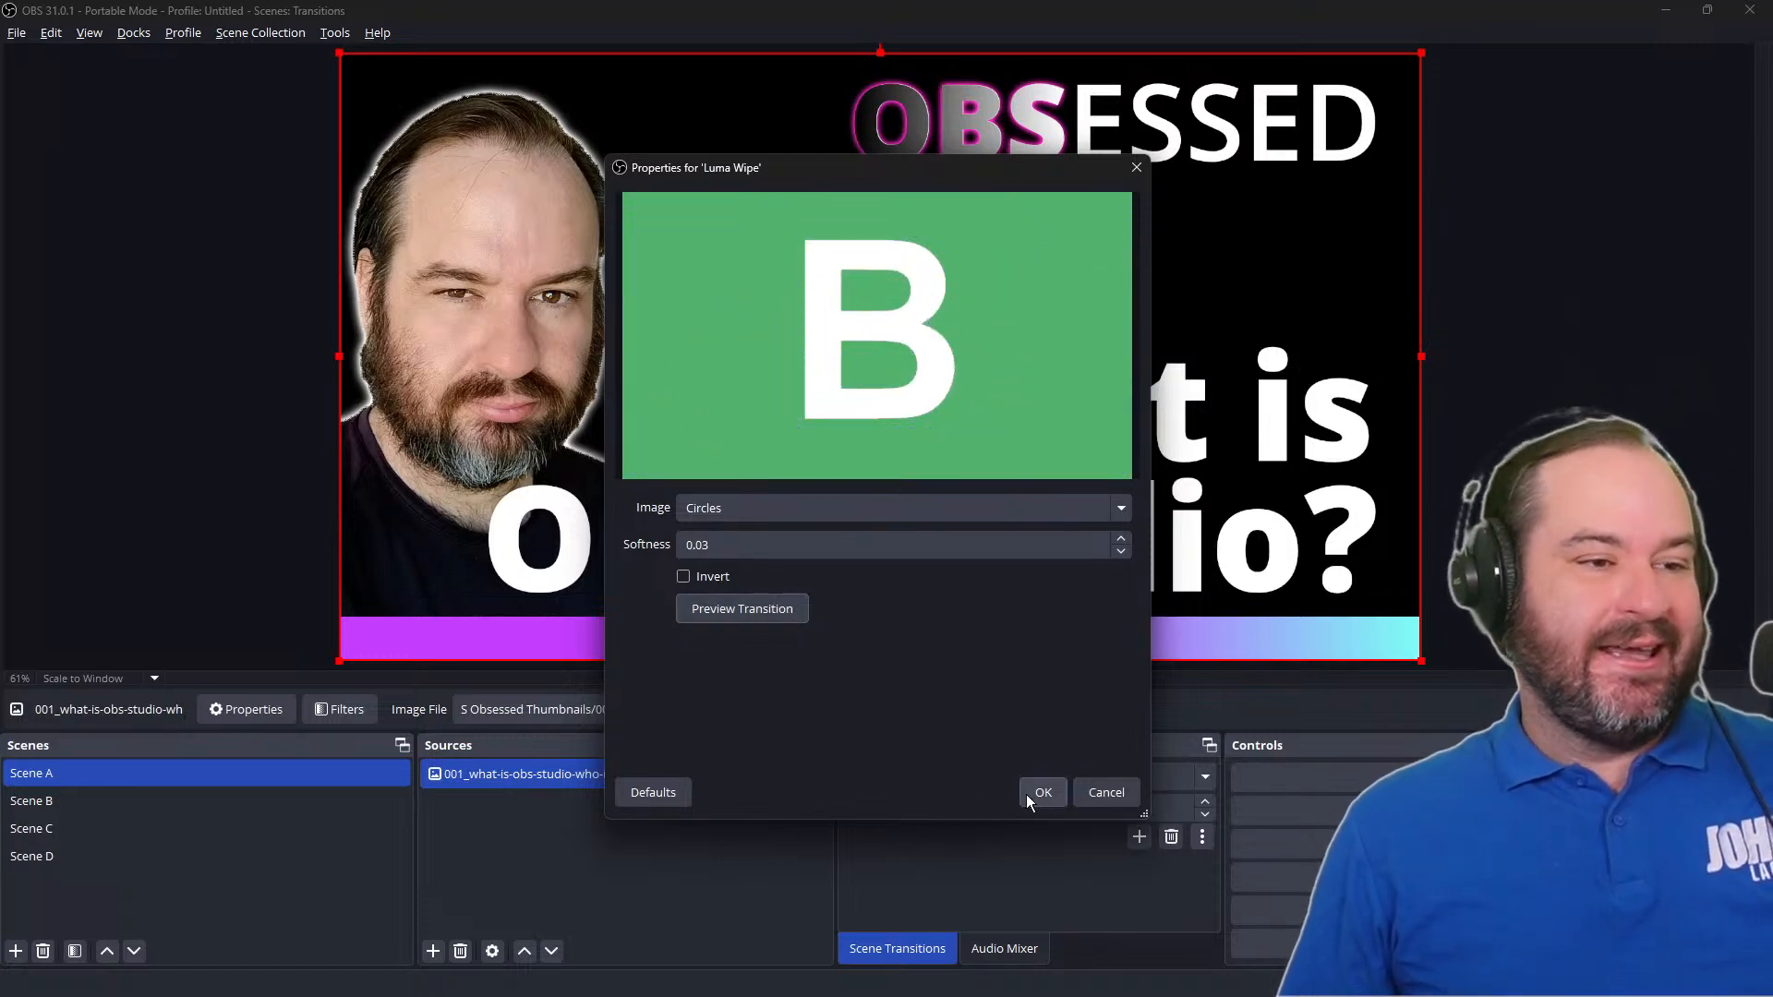
{"action": "left_click", "coordinate": [1042, 792]}
Step: Test the Circles Luma Wipe by switching through Scenes B, C and D and returning to Scene A
{"action": "left_click", "coordinate": [388, 800]}
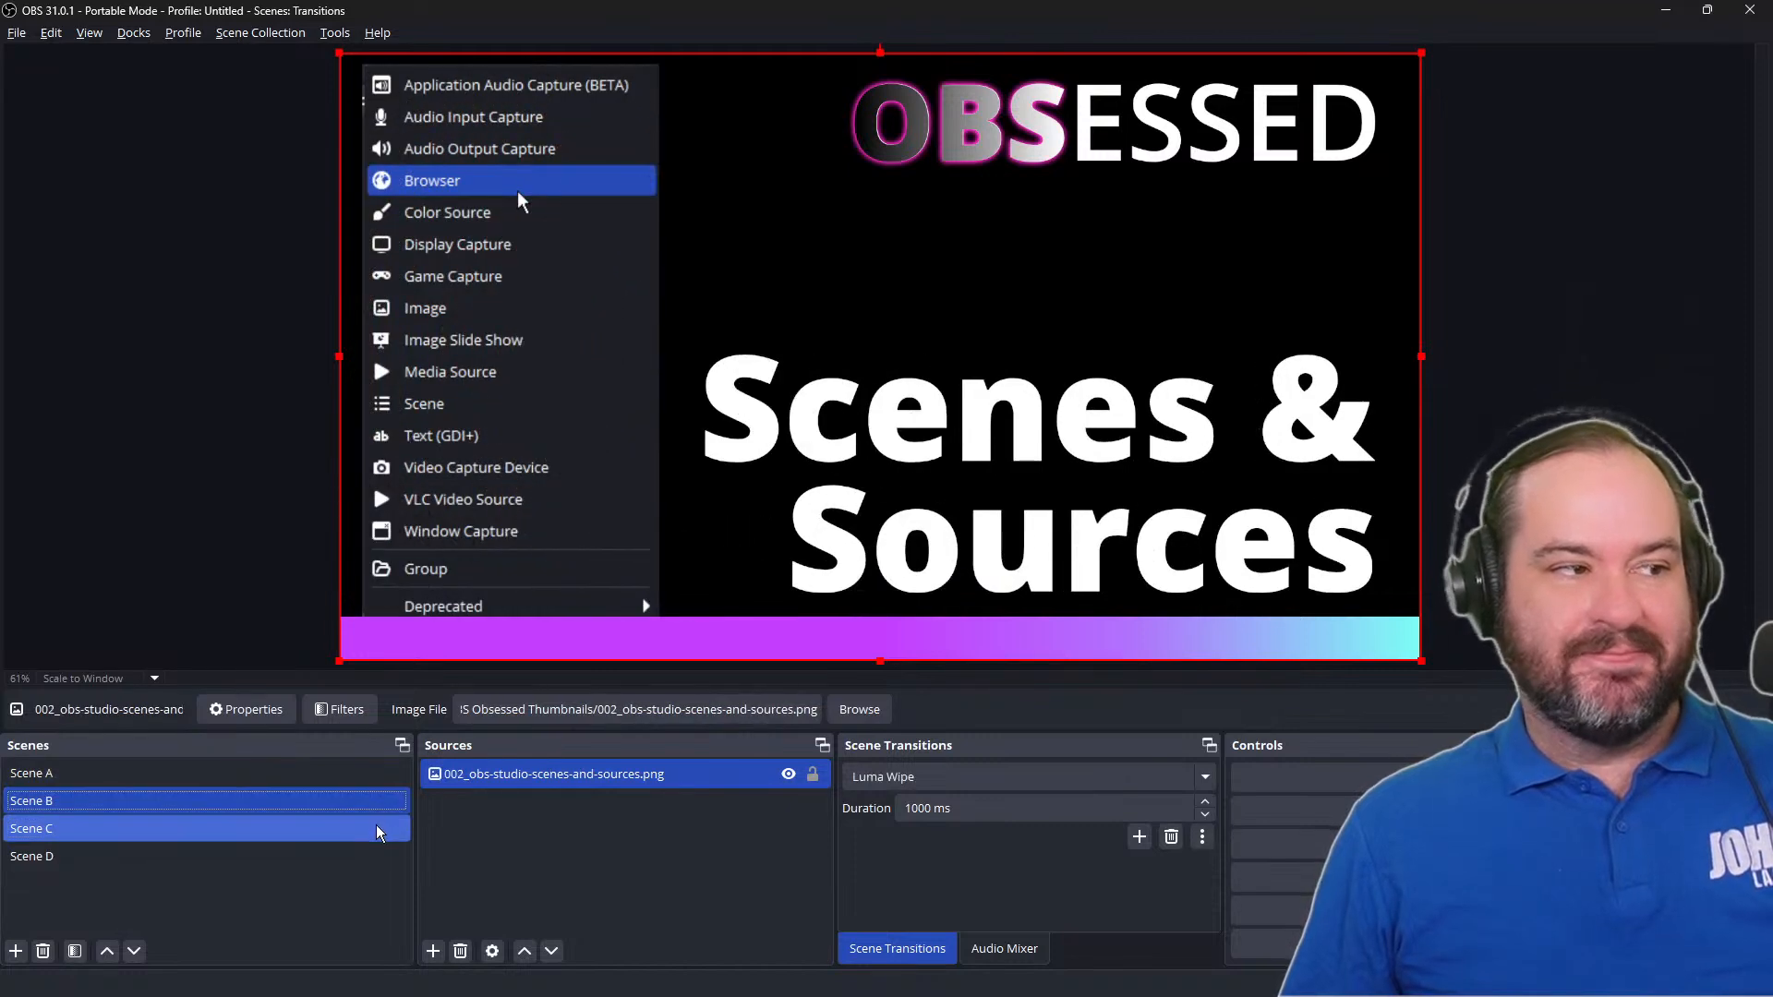
{"action": "left_click", "coordinate": [375, 827]}
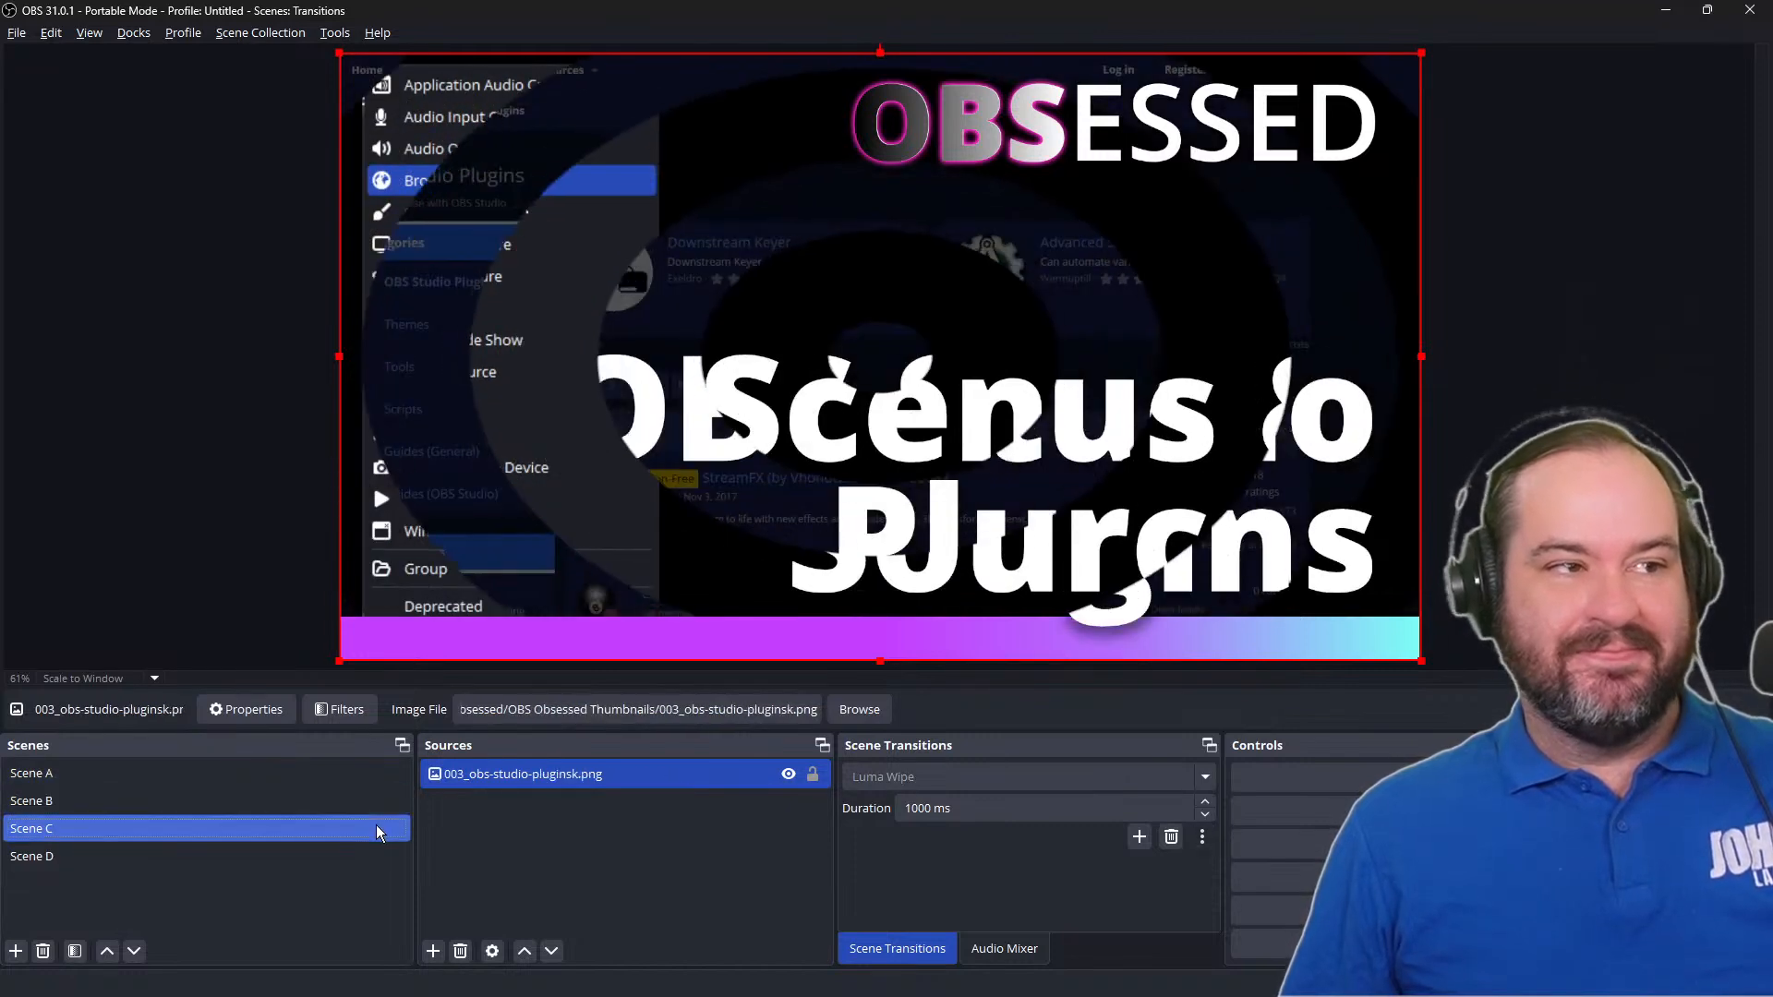
{"action": "left_click", "coordinate": [375, 849]}
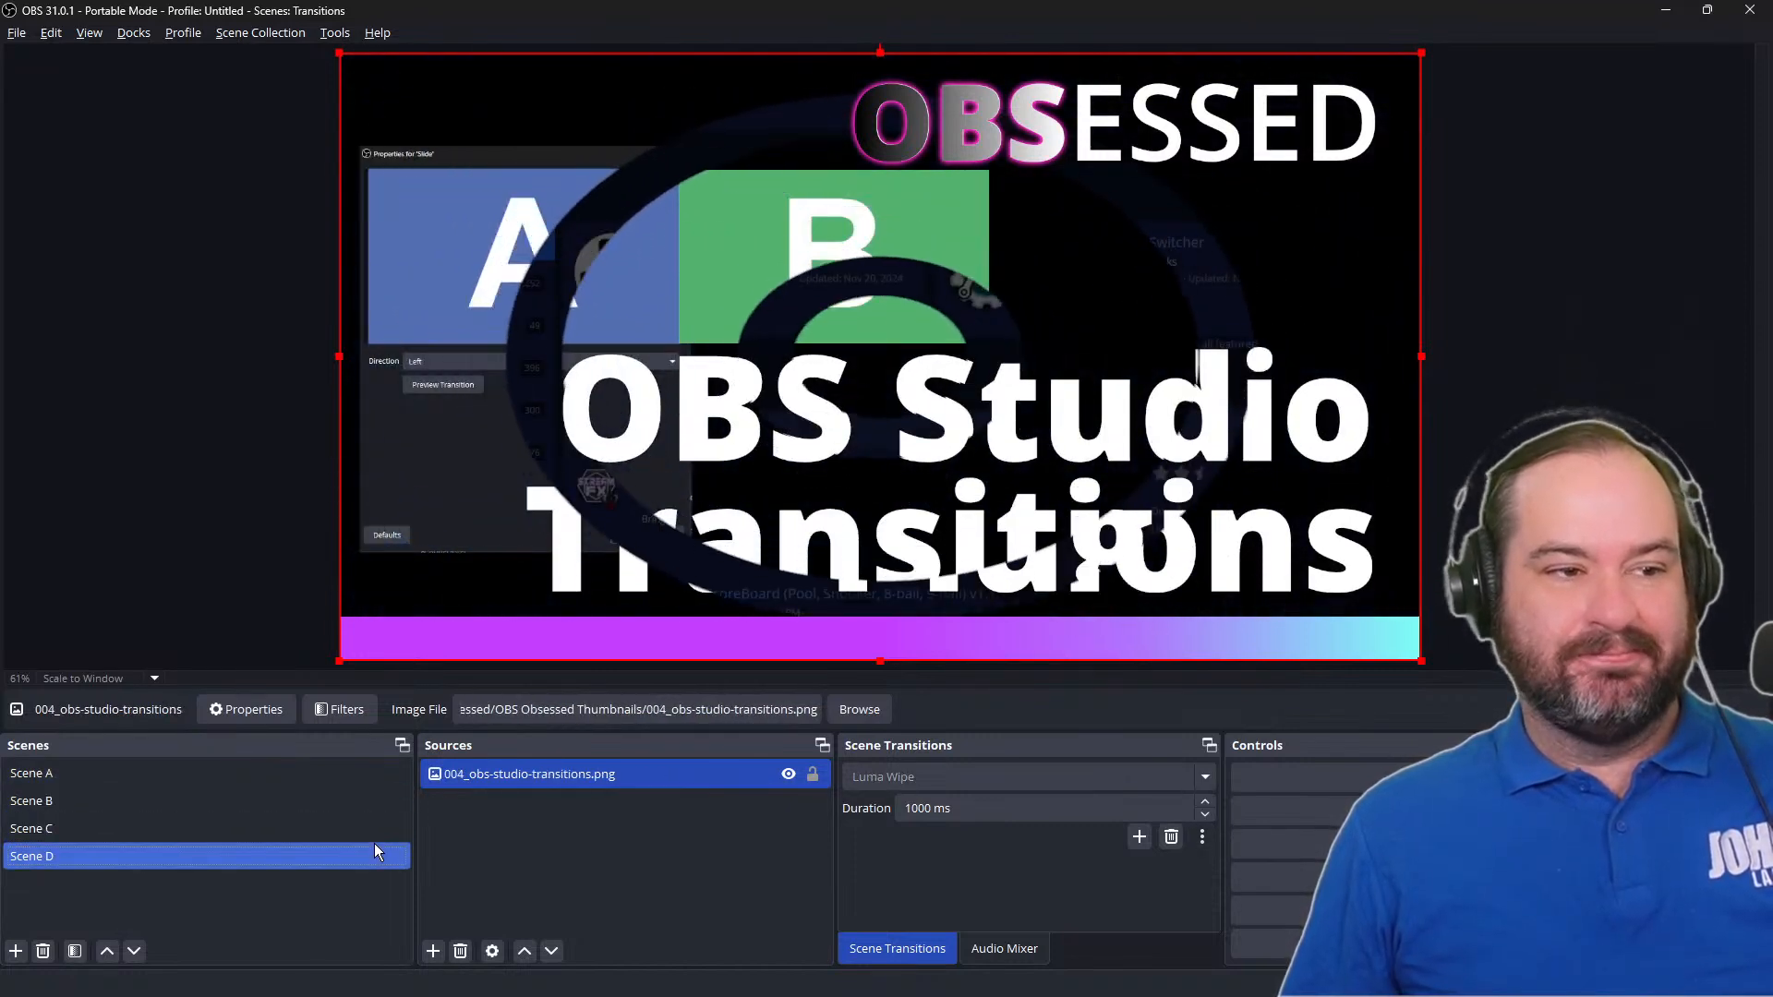
{"action": "left_click", "coordinate": [374, 775]}
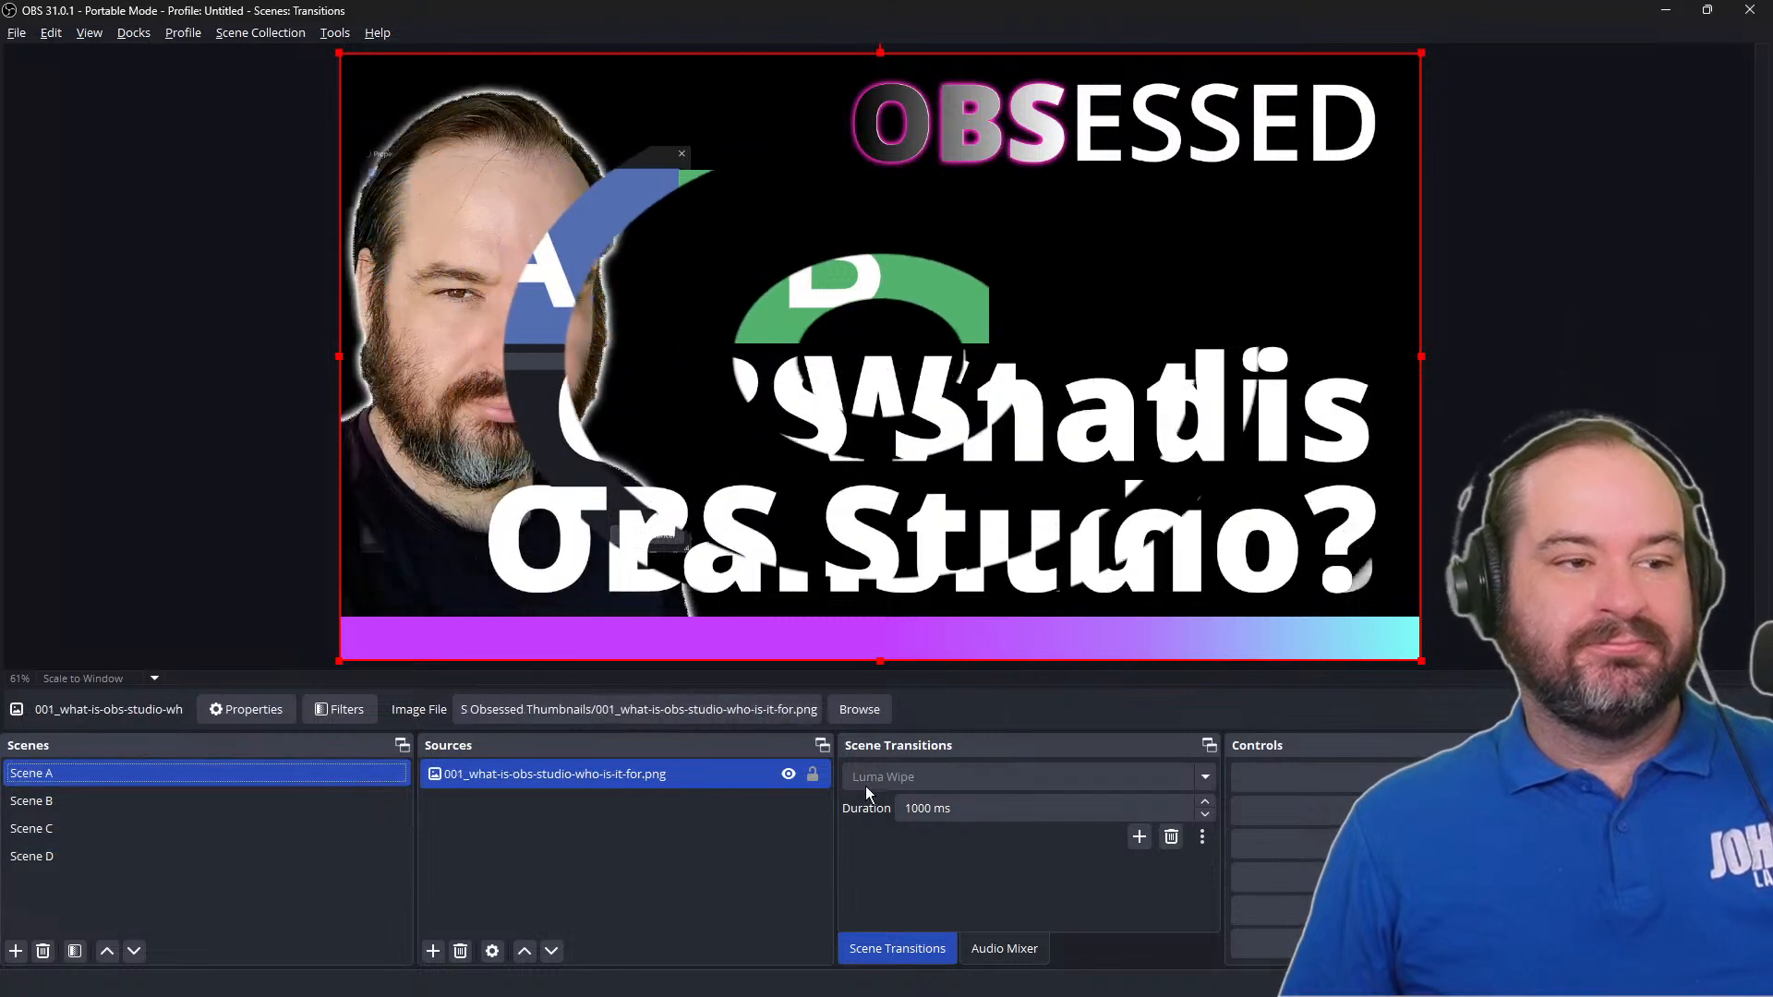
Step: Set the Luma Wipe transition's duration to 300 ms
{"action": "left_click", "coordinate": [920, 808]}
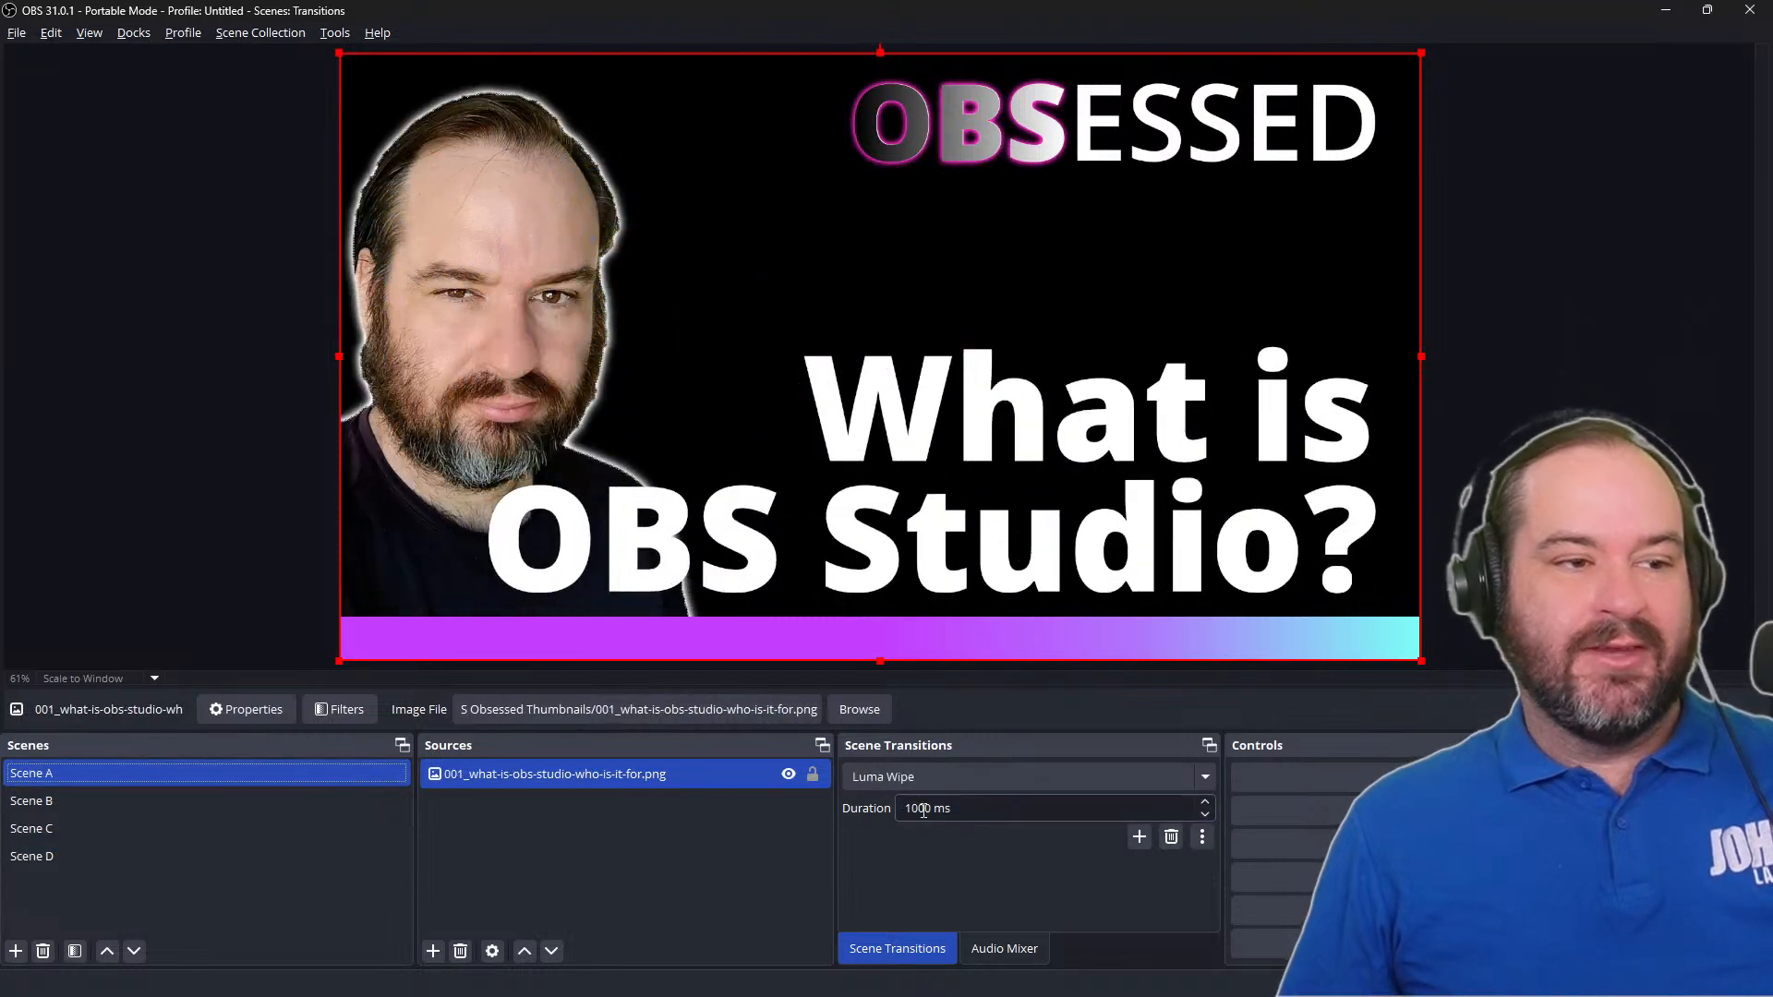
{"action": "key", "text": "BackSpace"}
{"action": "key", "text": "BackSpace"}
{"action": "key", "text": "BackSpace"}
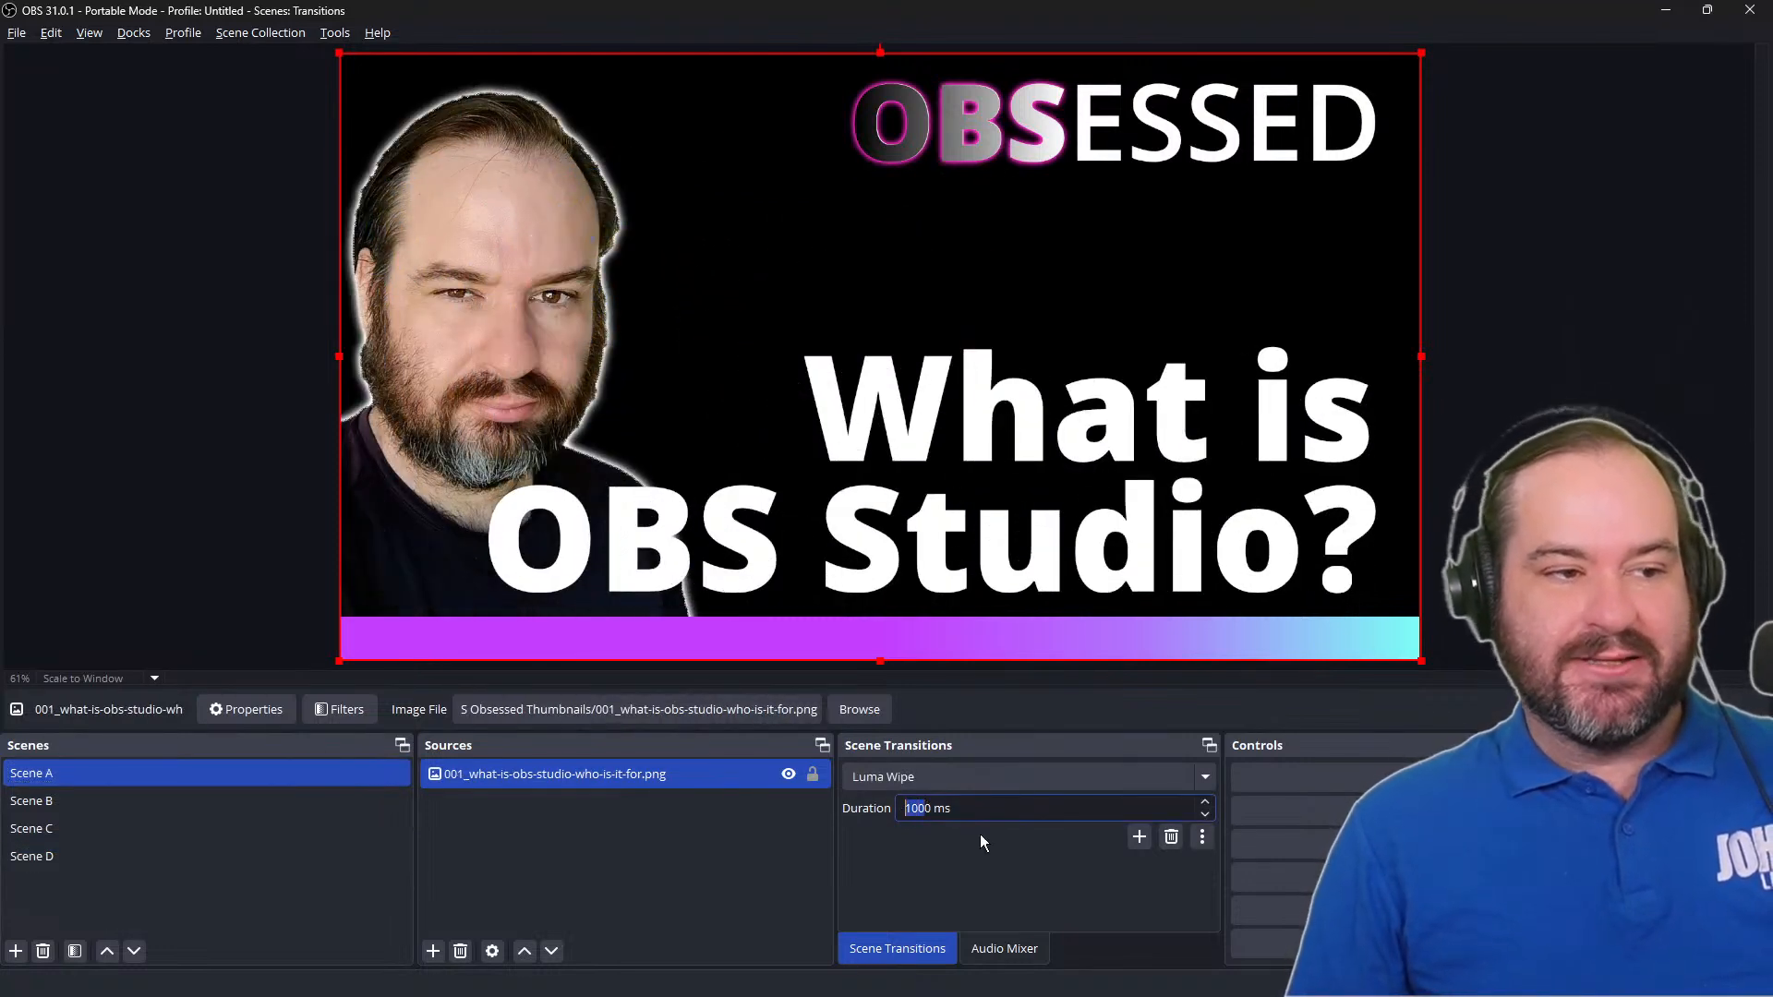
{"action": "type", "text": "3"}
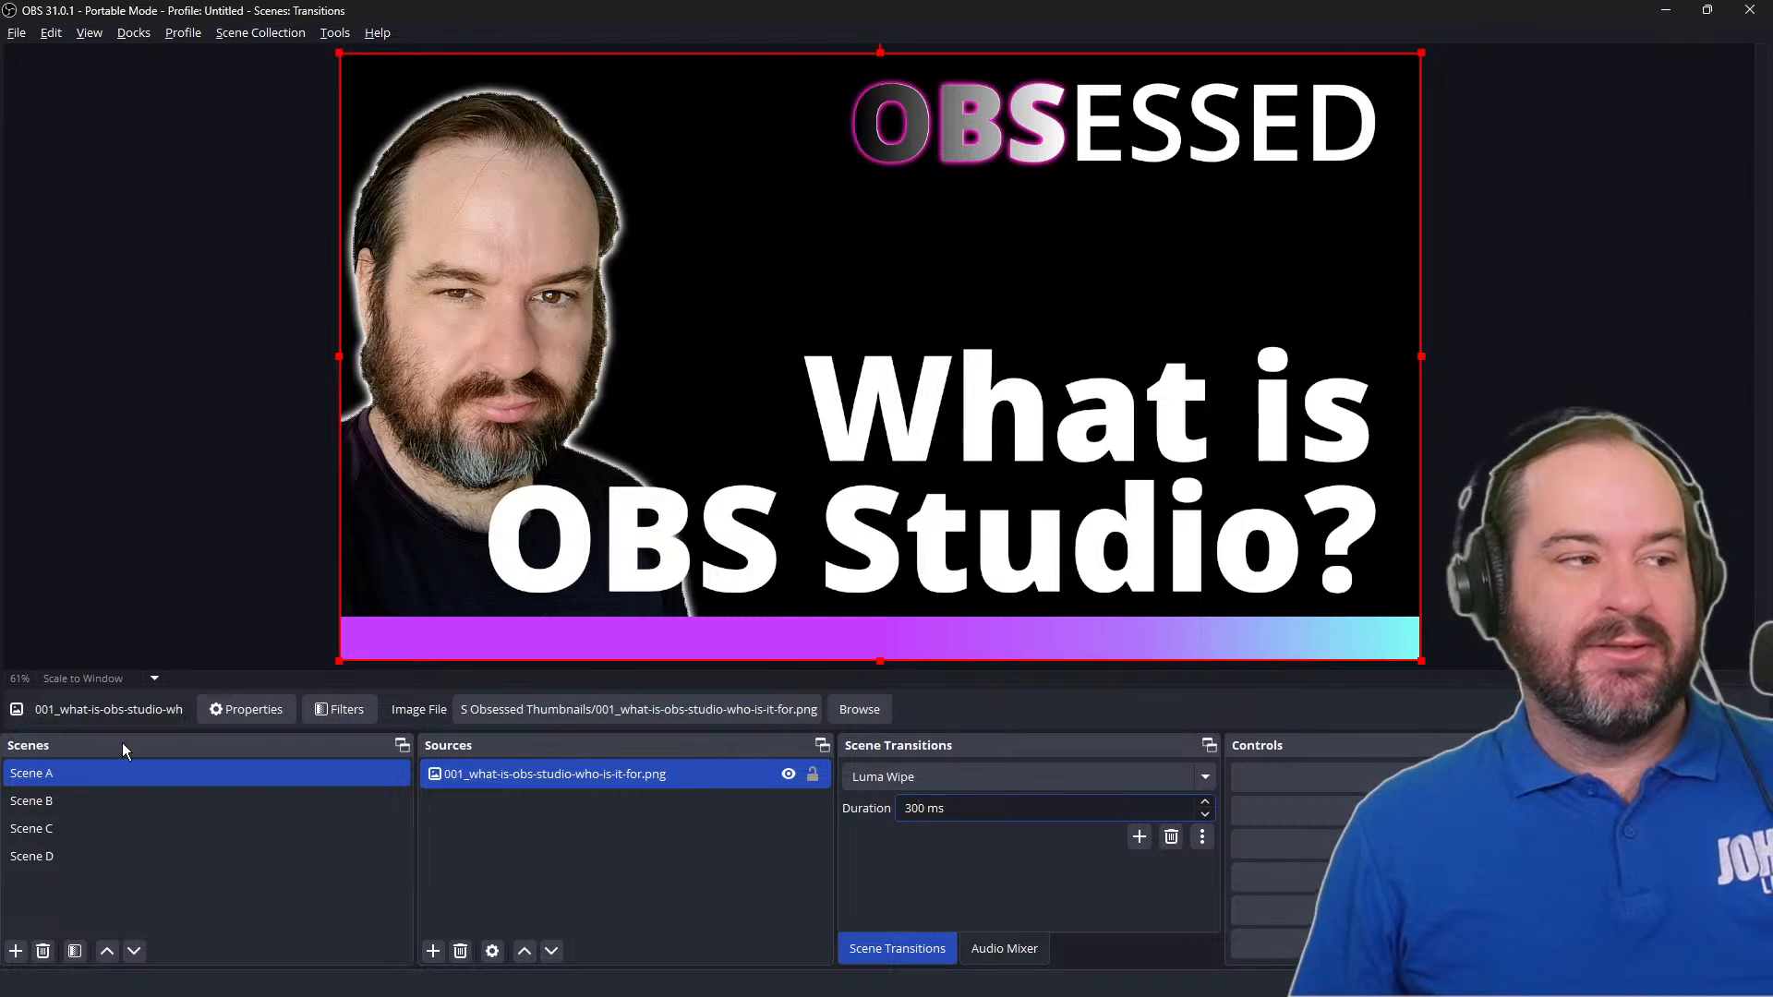
Step: Test the 300 ms Luma Wipe by switching to Scenes B and C and returning to Scene A
{"action": "left_click", "coordinate": [132, 790]}
{"action": "left_click", "coordinate": [135, 818]}
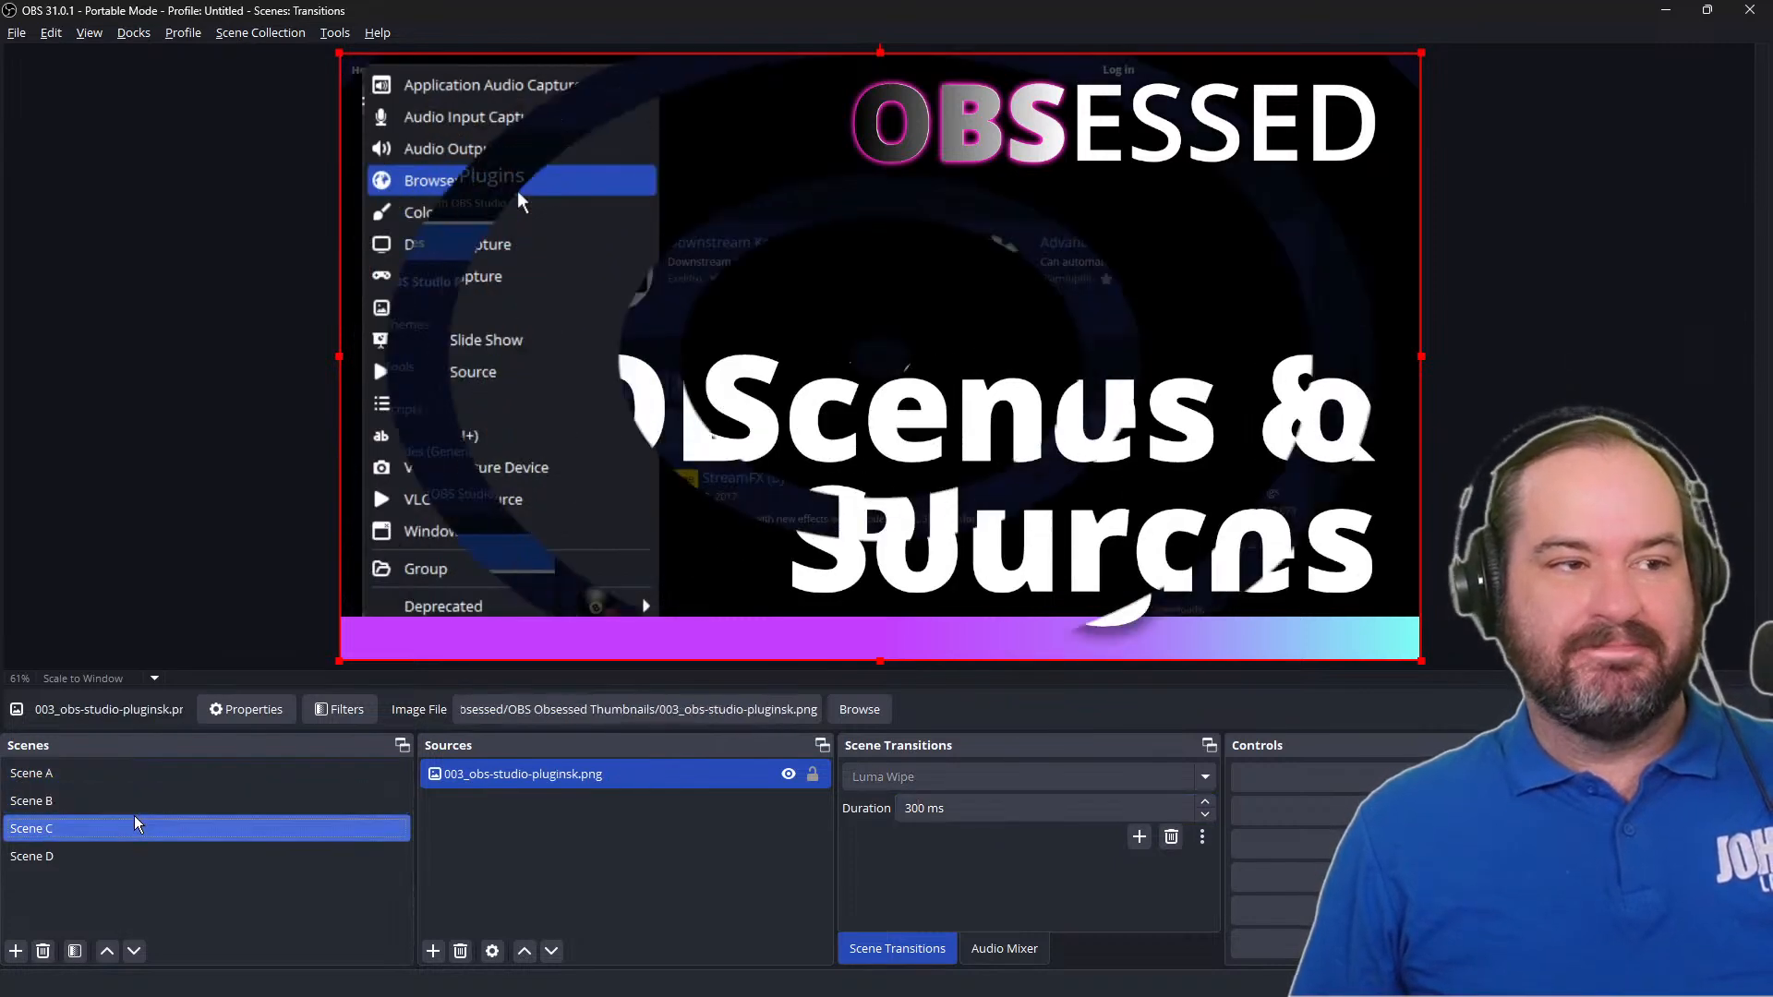
{"action": "left_click", "coordinate": [141, 775]}
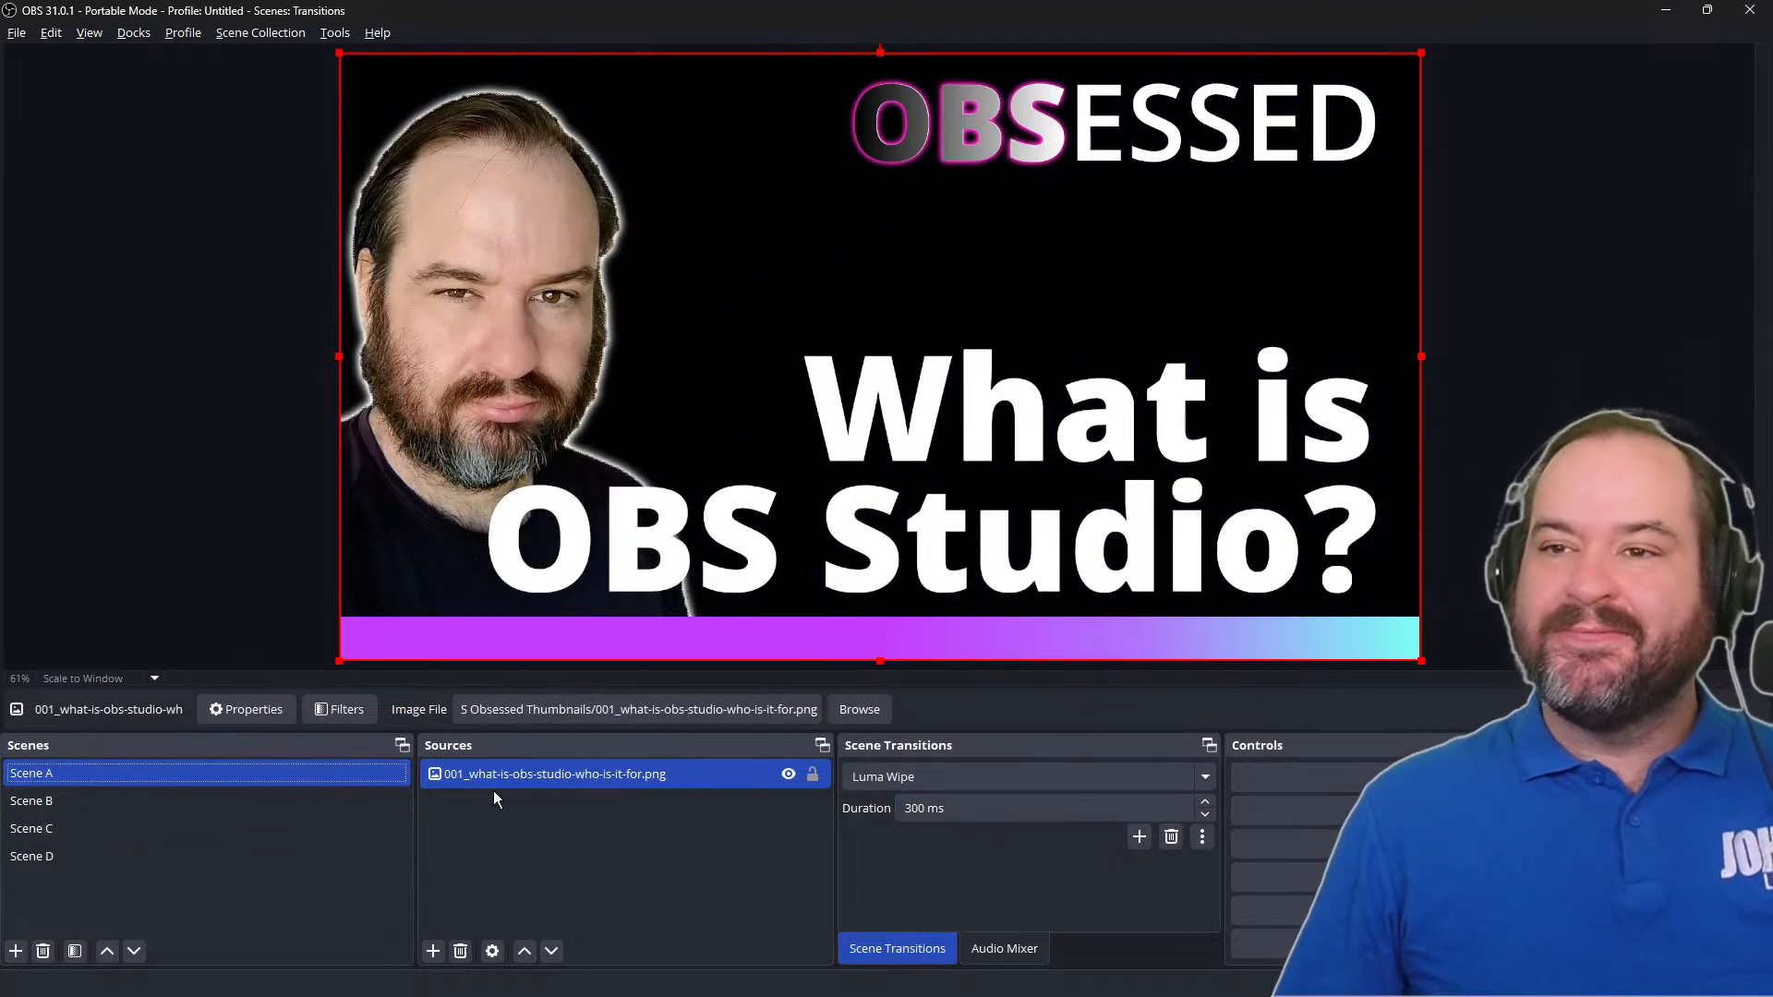
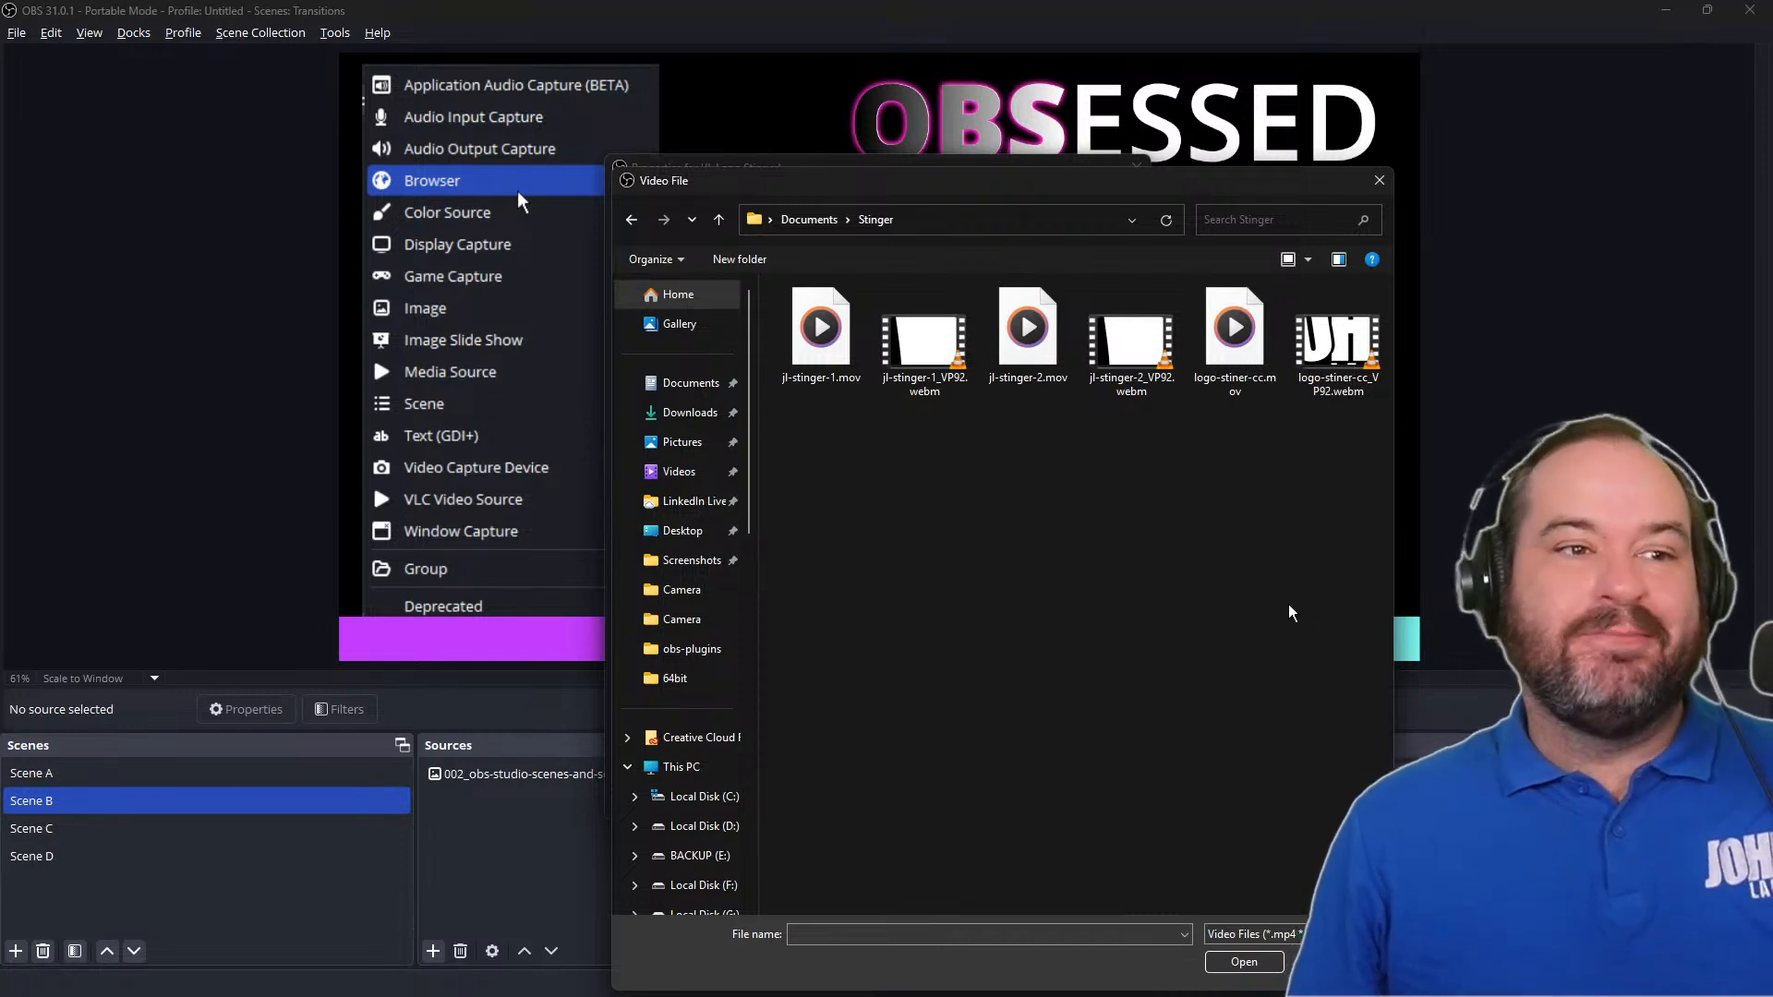
Step: Load logo-stiner-cc_VP92.webm as the JL Logo Stinger's video and set its transition point to frame 15, using the Frame type
{"action": "double_click", "coordinate": [1318, 360]}
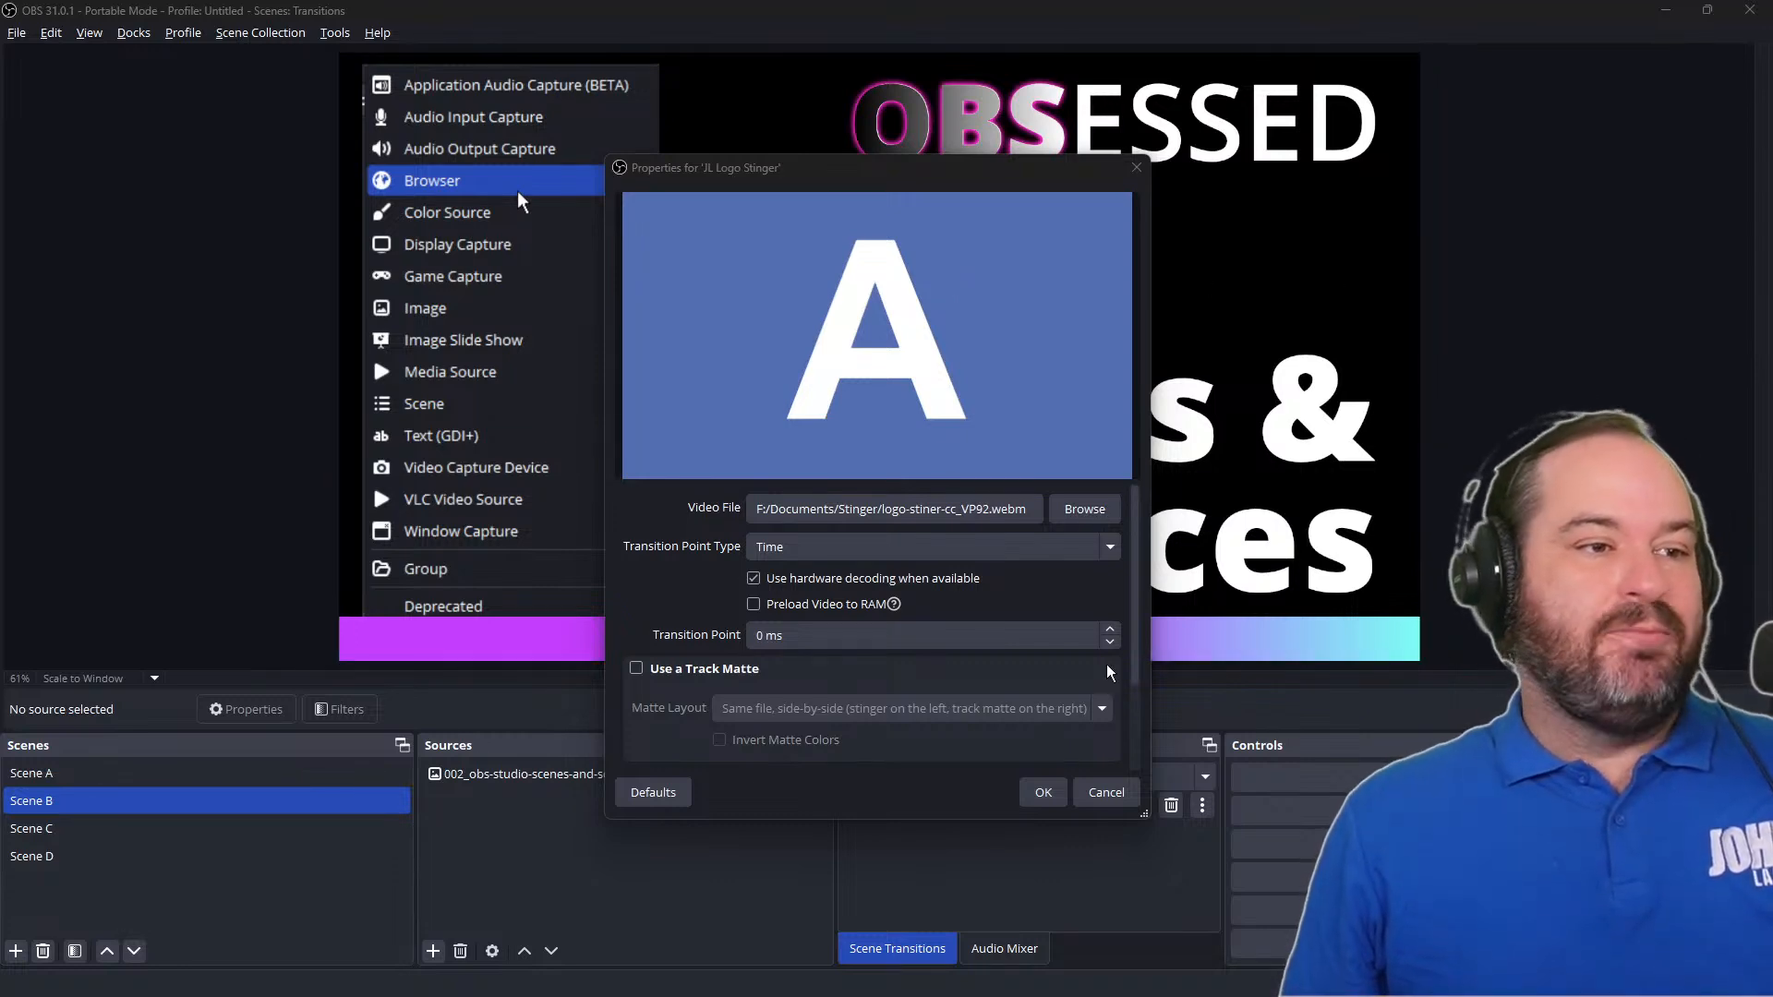
{"action": "left_click", "coordinate": [1057, 550]}
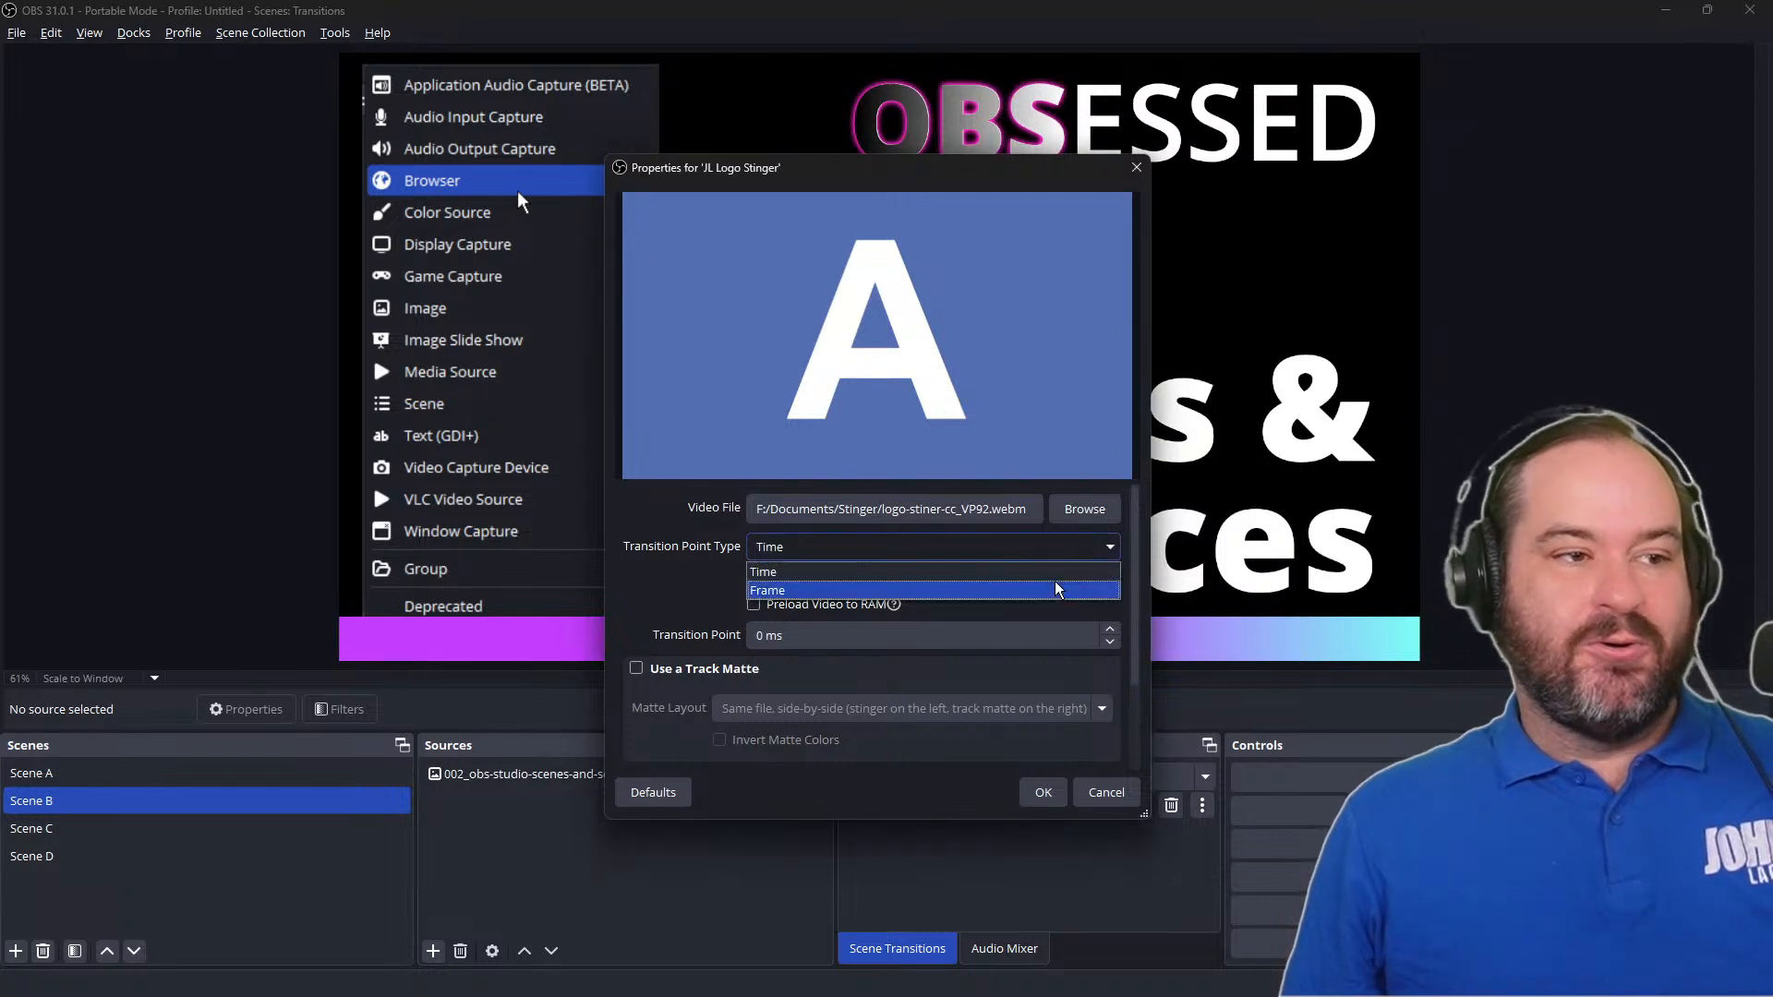
{"action": "left_click", "coordinate": [1057, 589]}
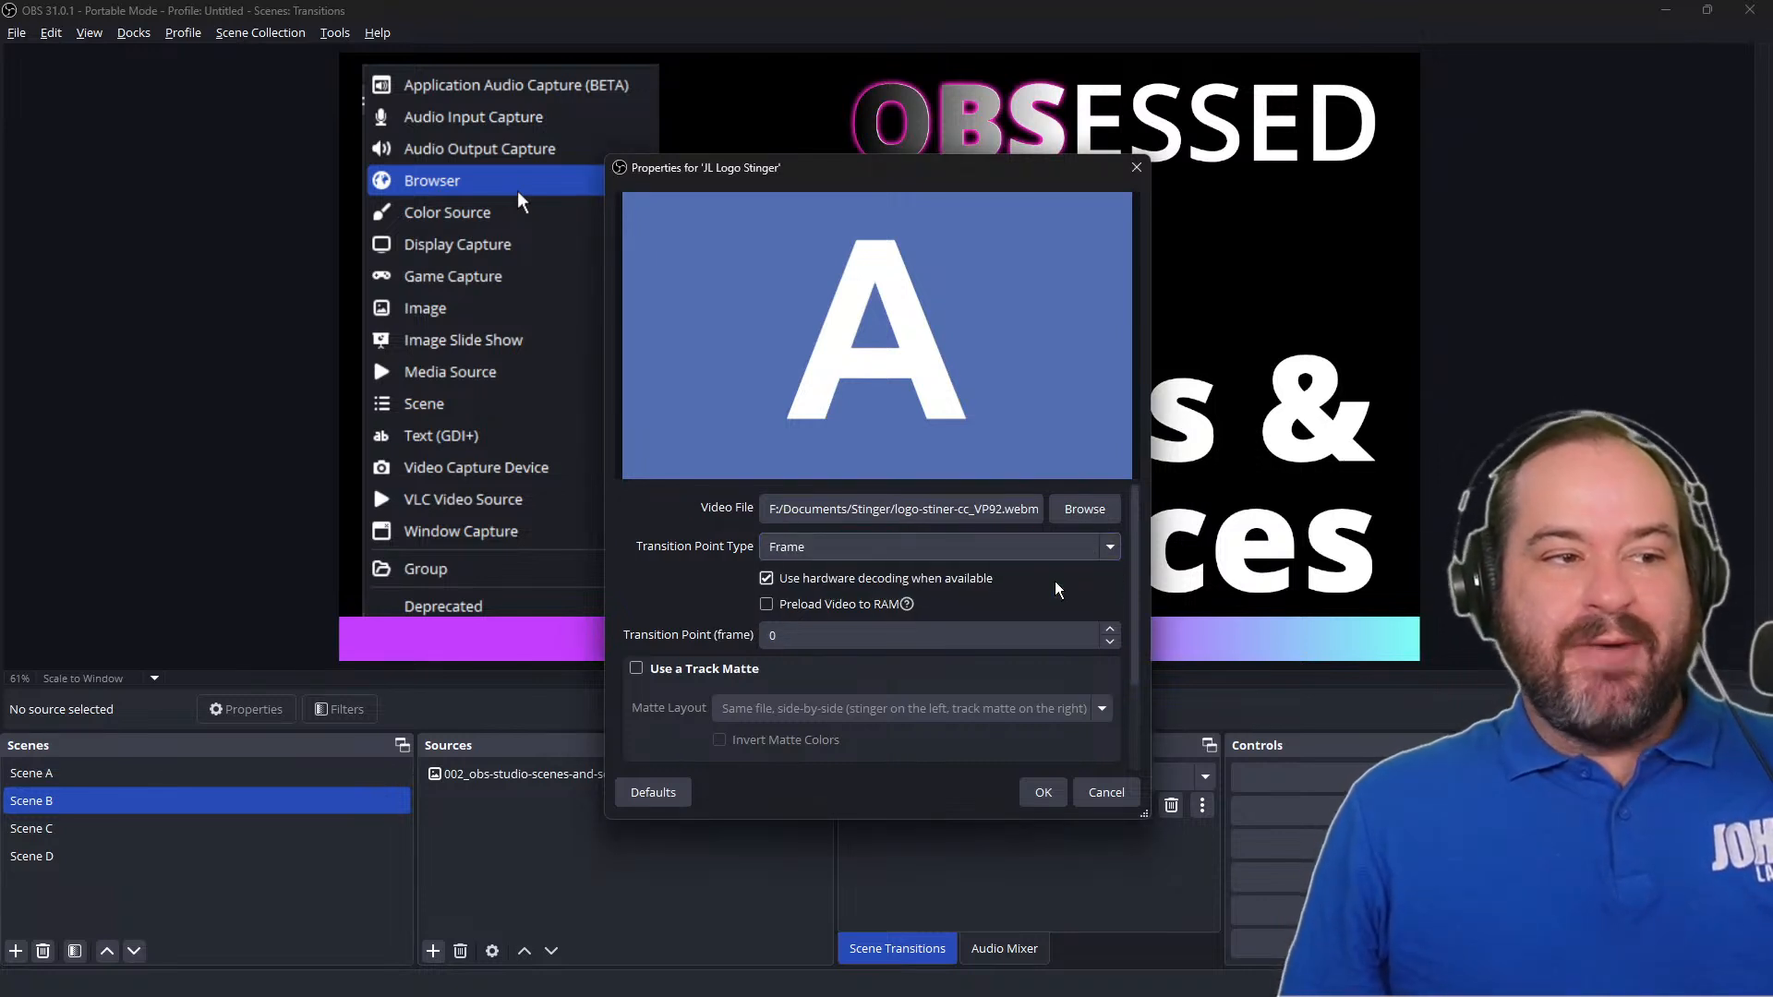
{"action": "left_click", "coordinate": [1047, 637]}
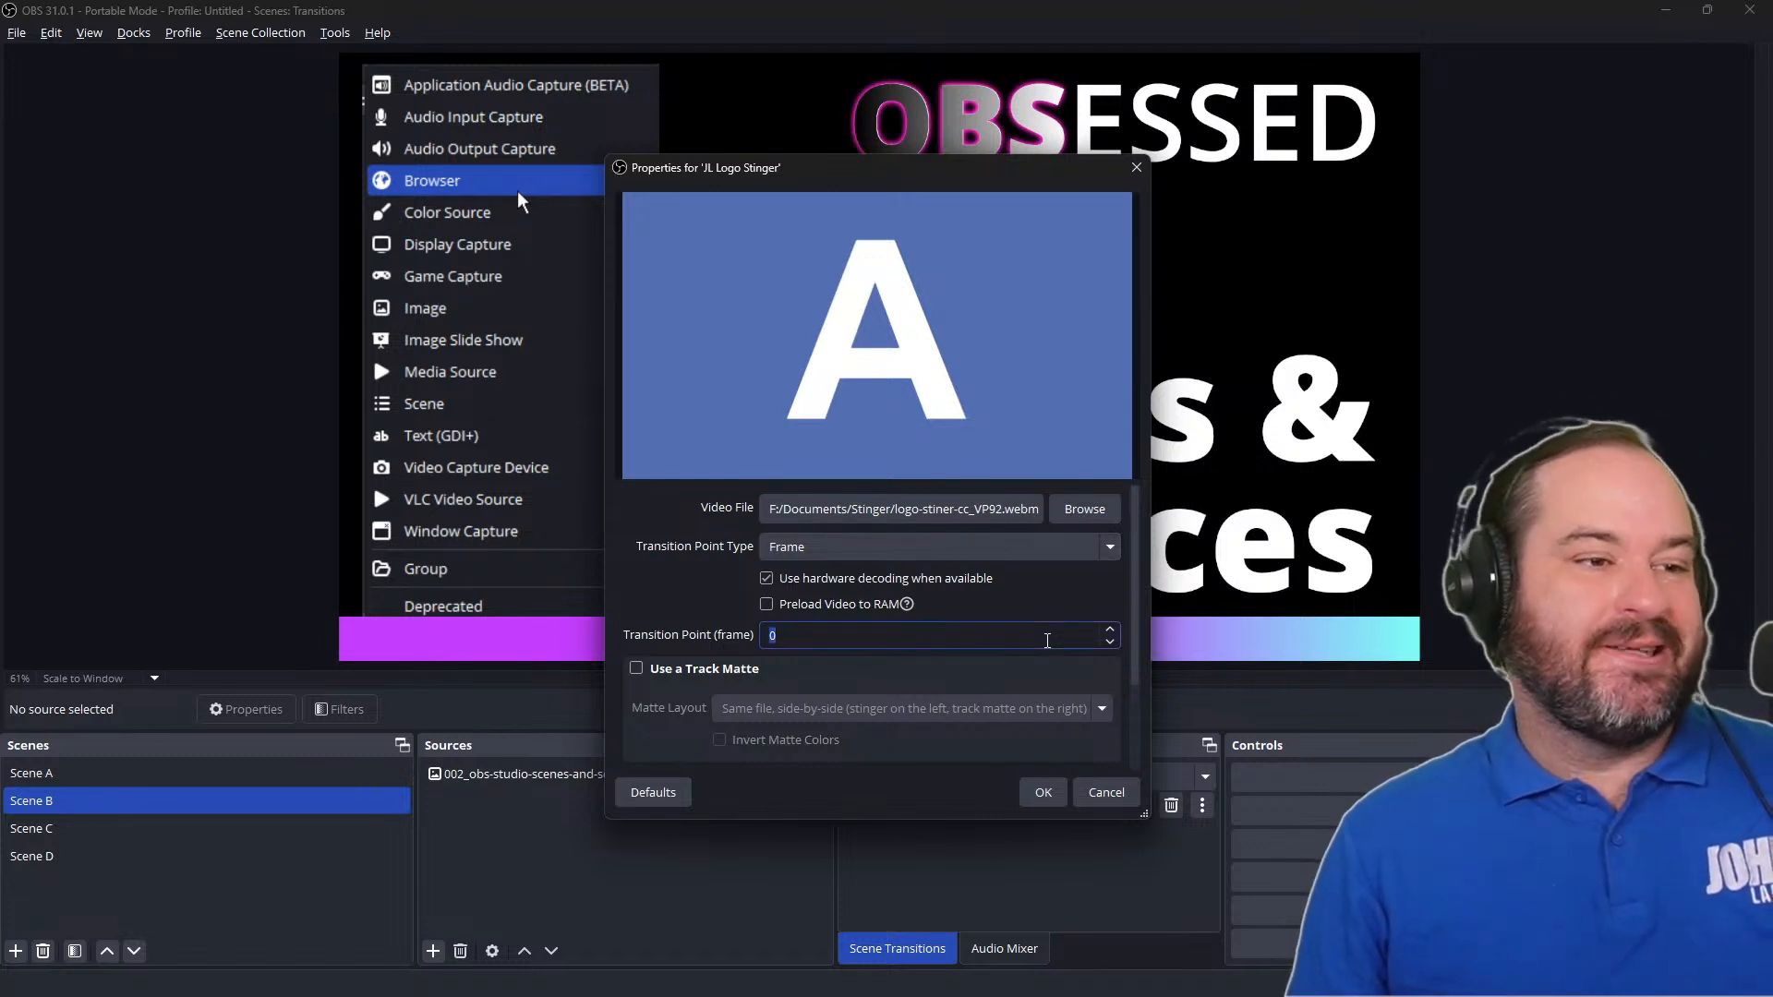
{"action": "type", "text": "15"}
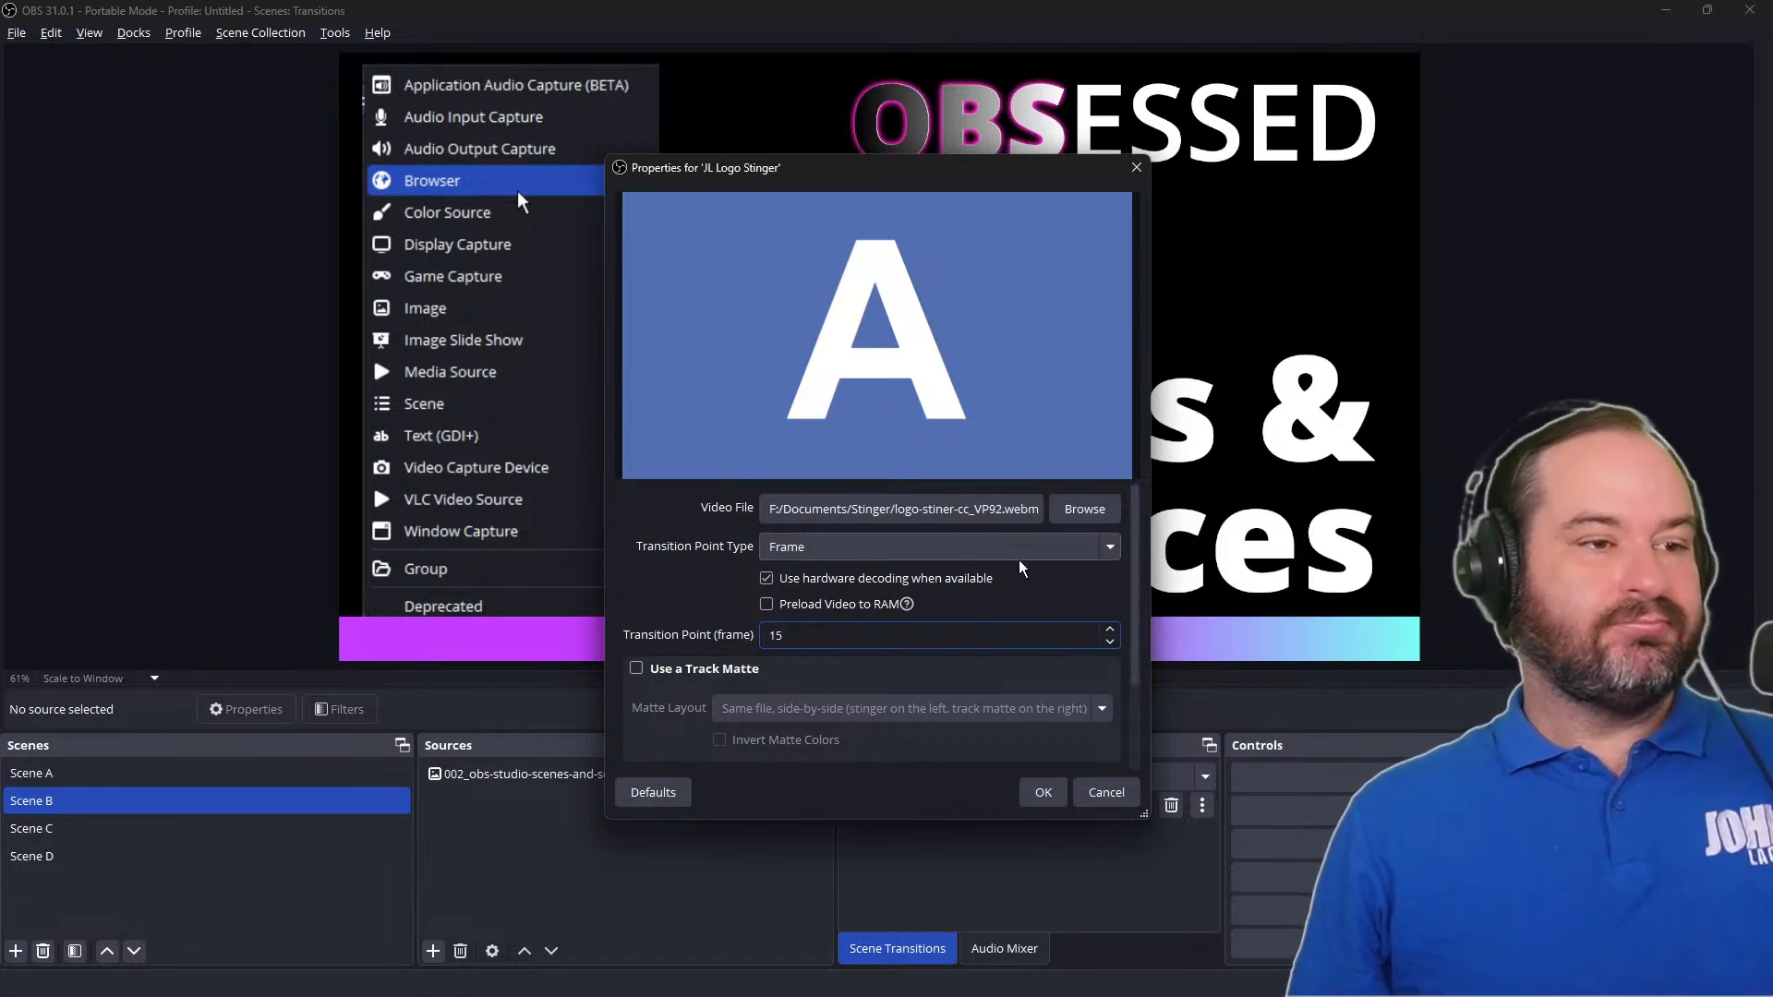
Step: Review the stinger's audio monitoring and transition point type options, keep Monitor Off and Frame, and save its properties
{"action": "scroll", "coordinate": [838, 663], "scroll_direction": "down", "scroll_amount": 1}
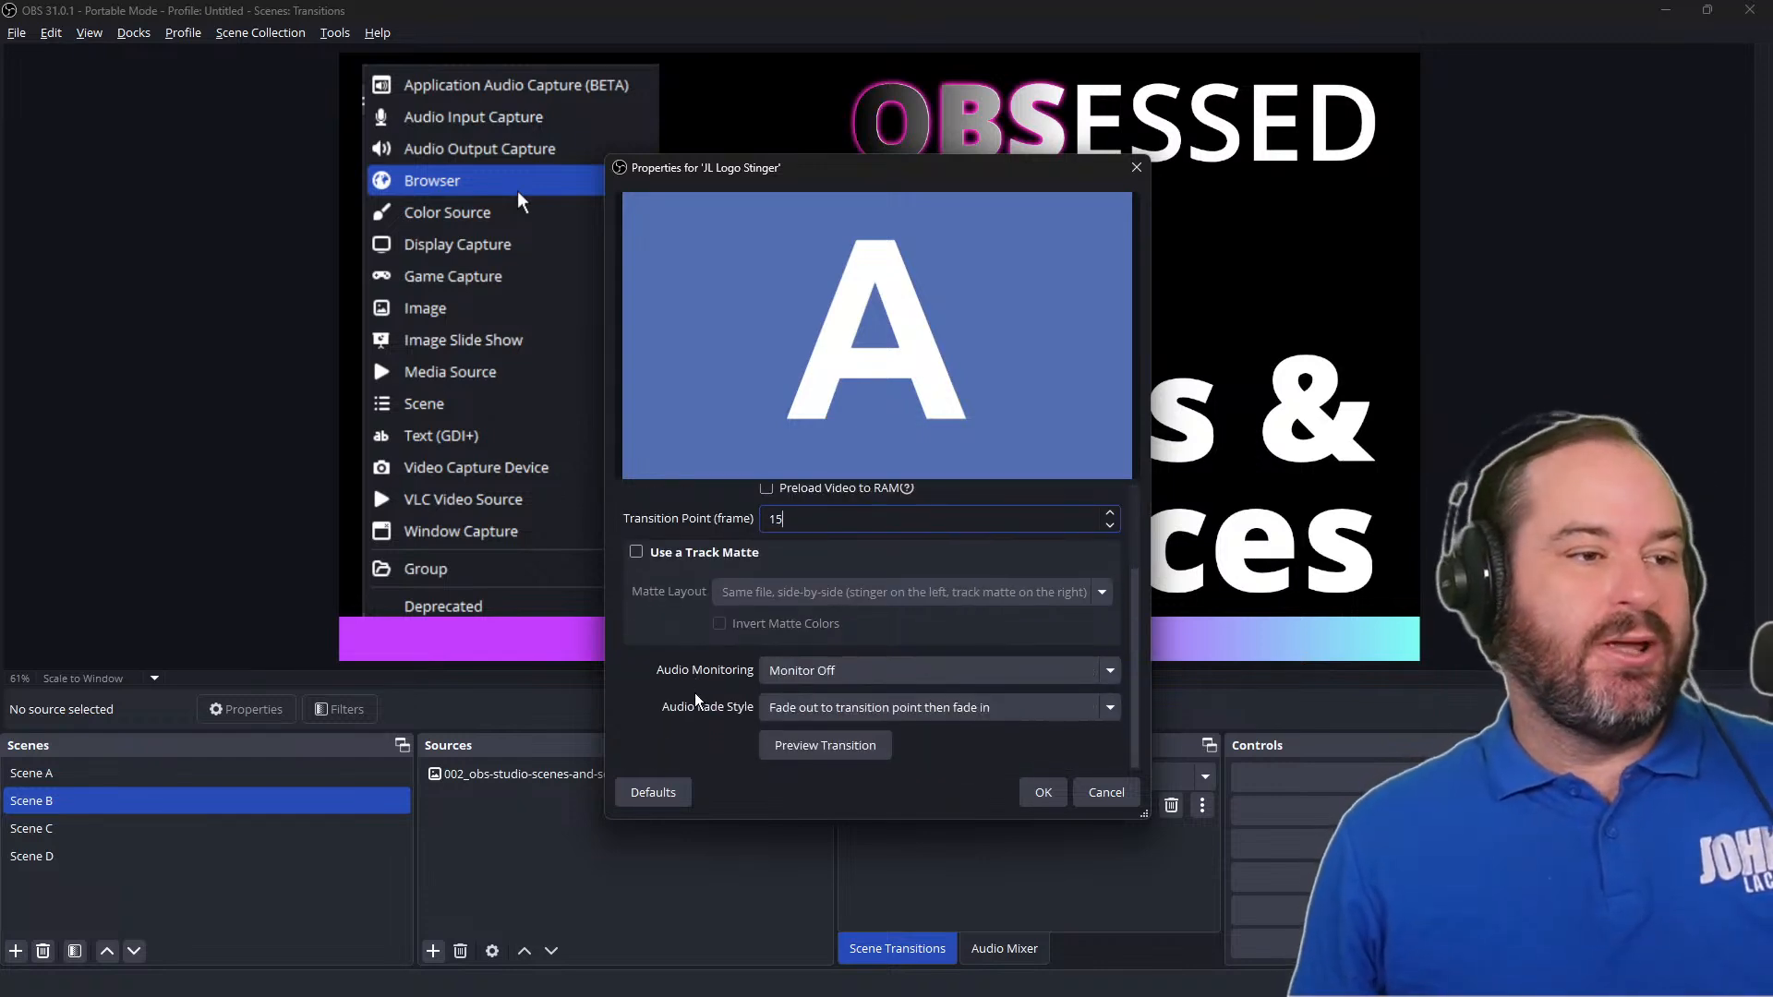
{"action": "left_click", "coordinate": [965, 683]}
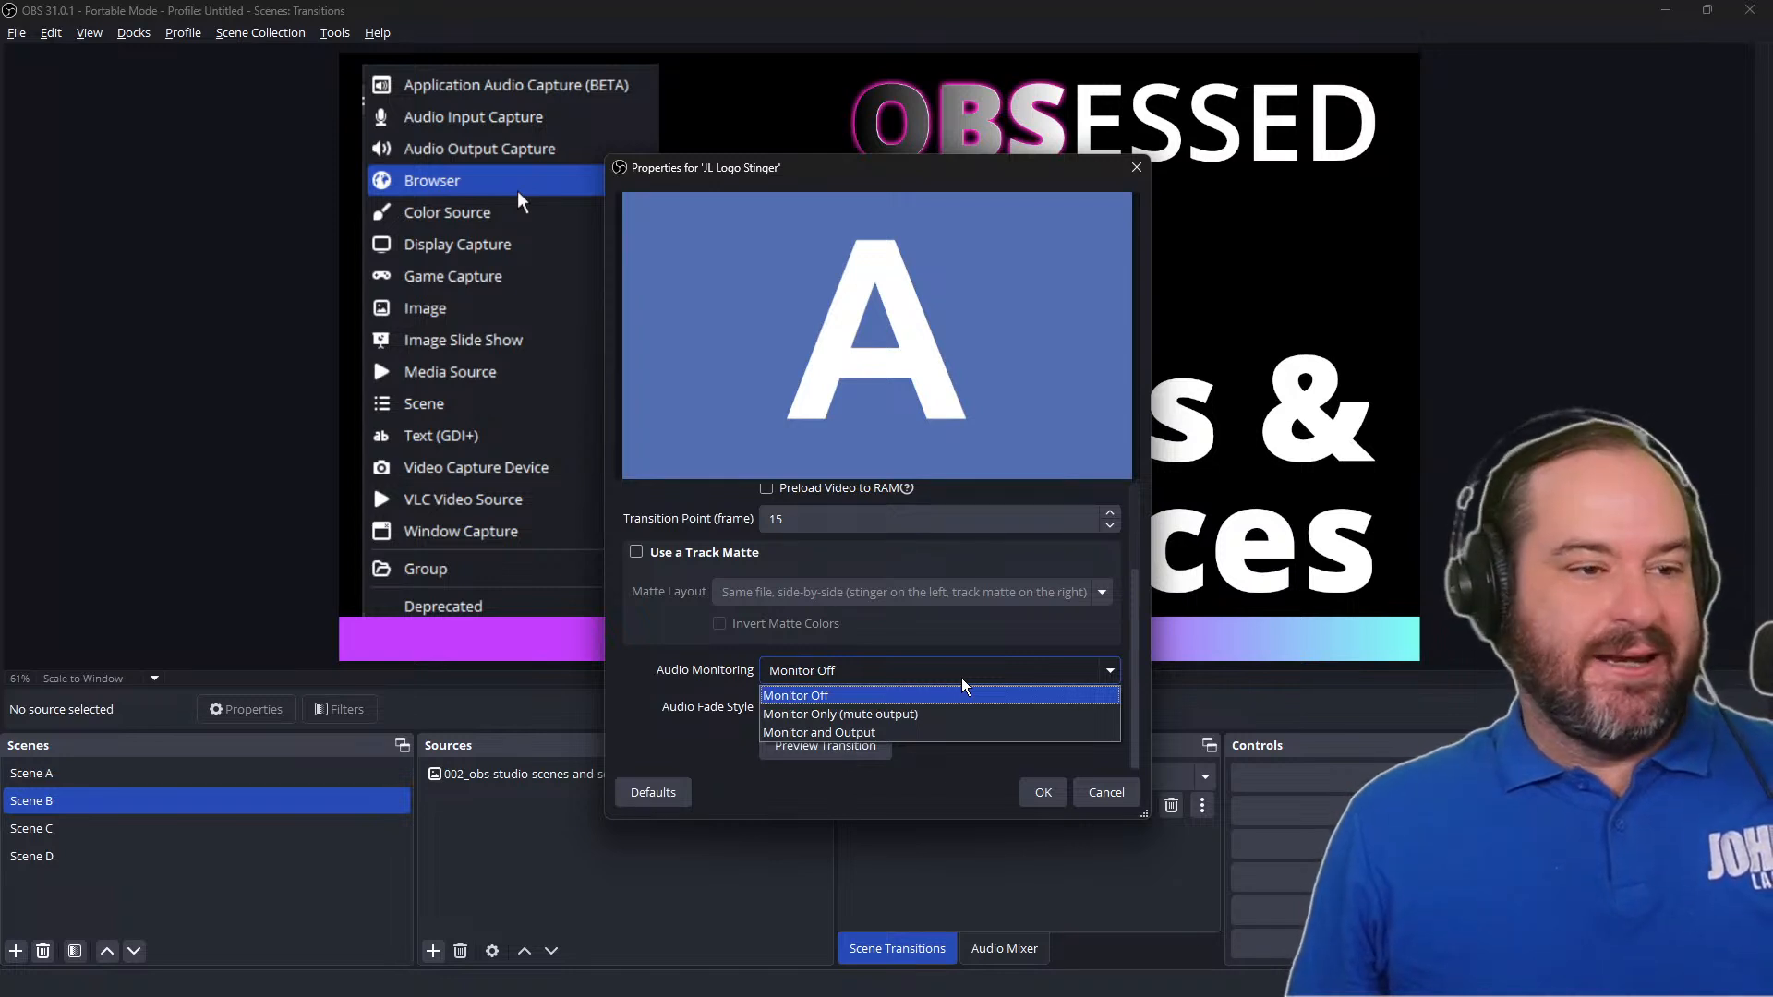
{"action": "left_click", "coordinate": [963, 681]}
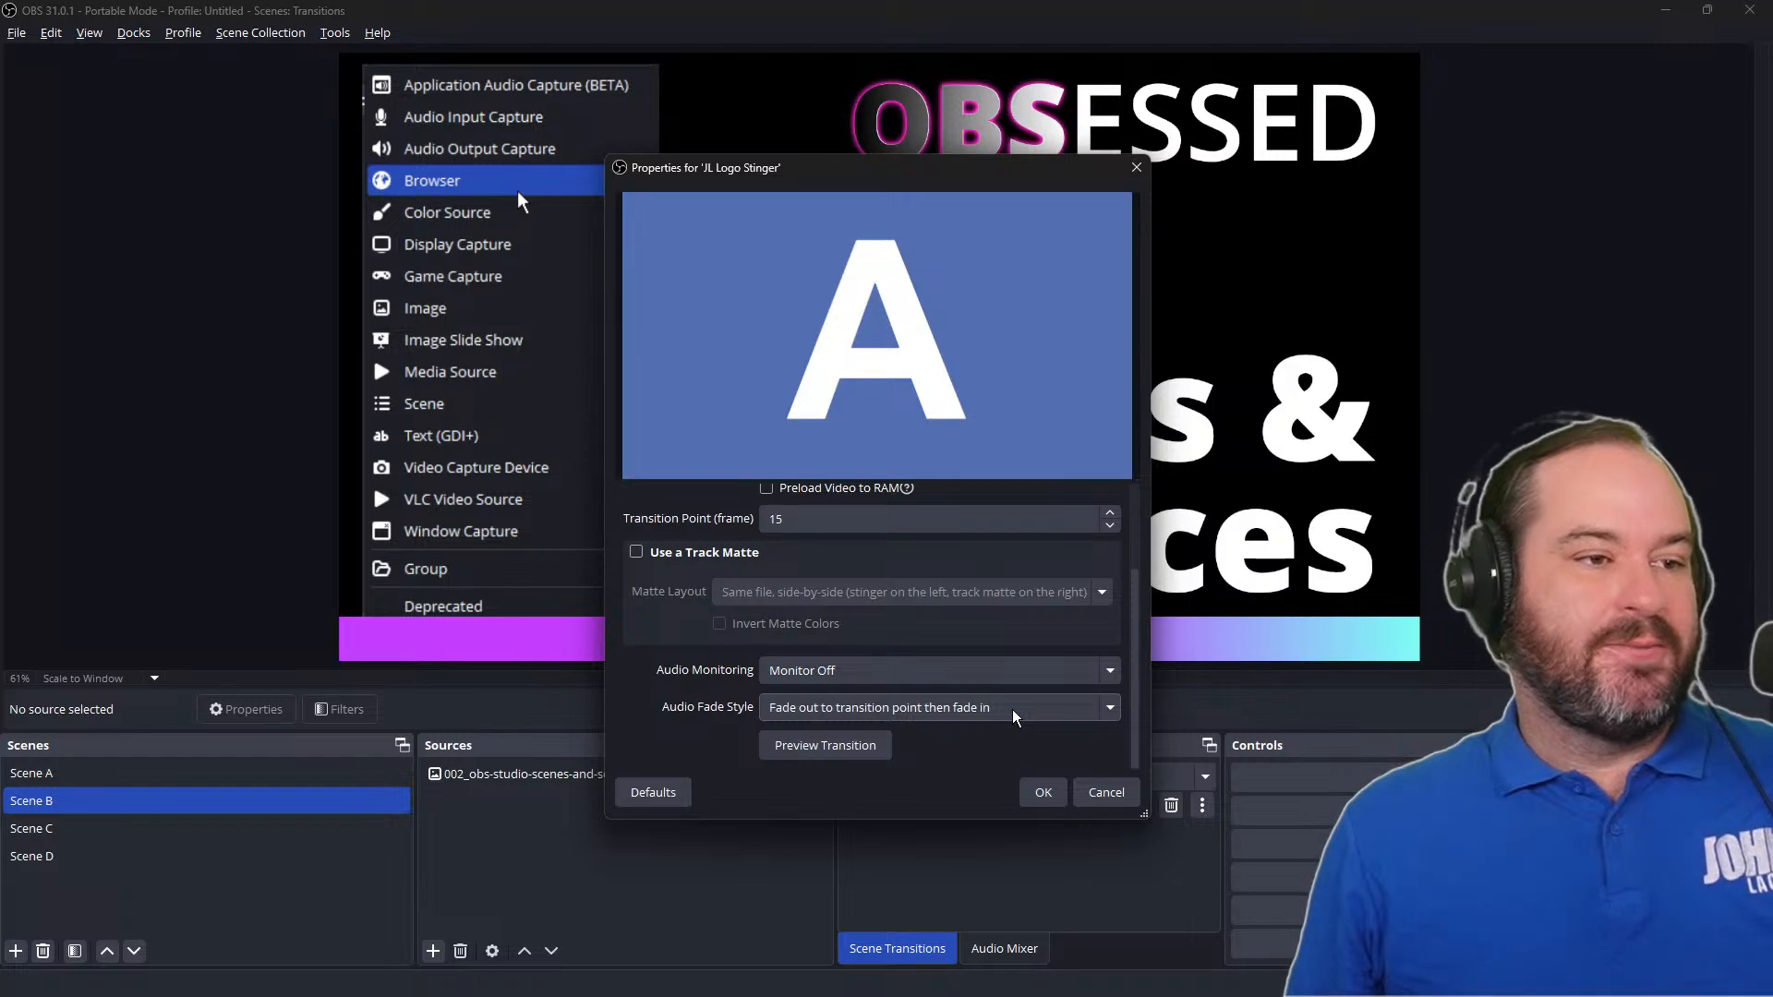
{"action": "scroll", "coordinate": [1018, 637], "scroll_direction": "up", "scroll_amount": 2}
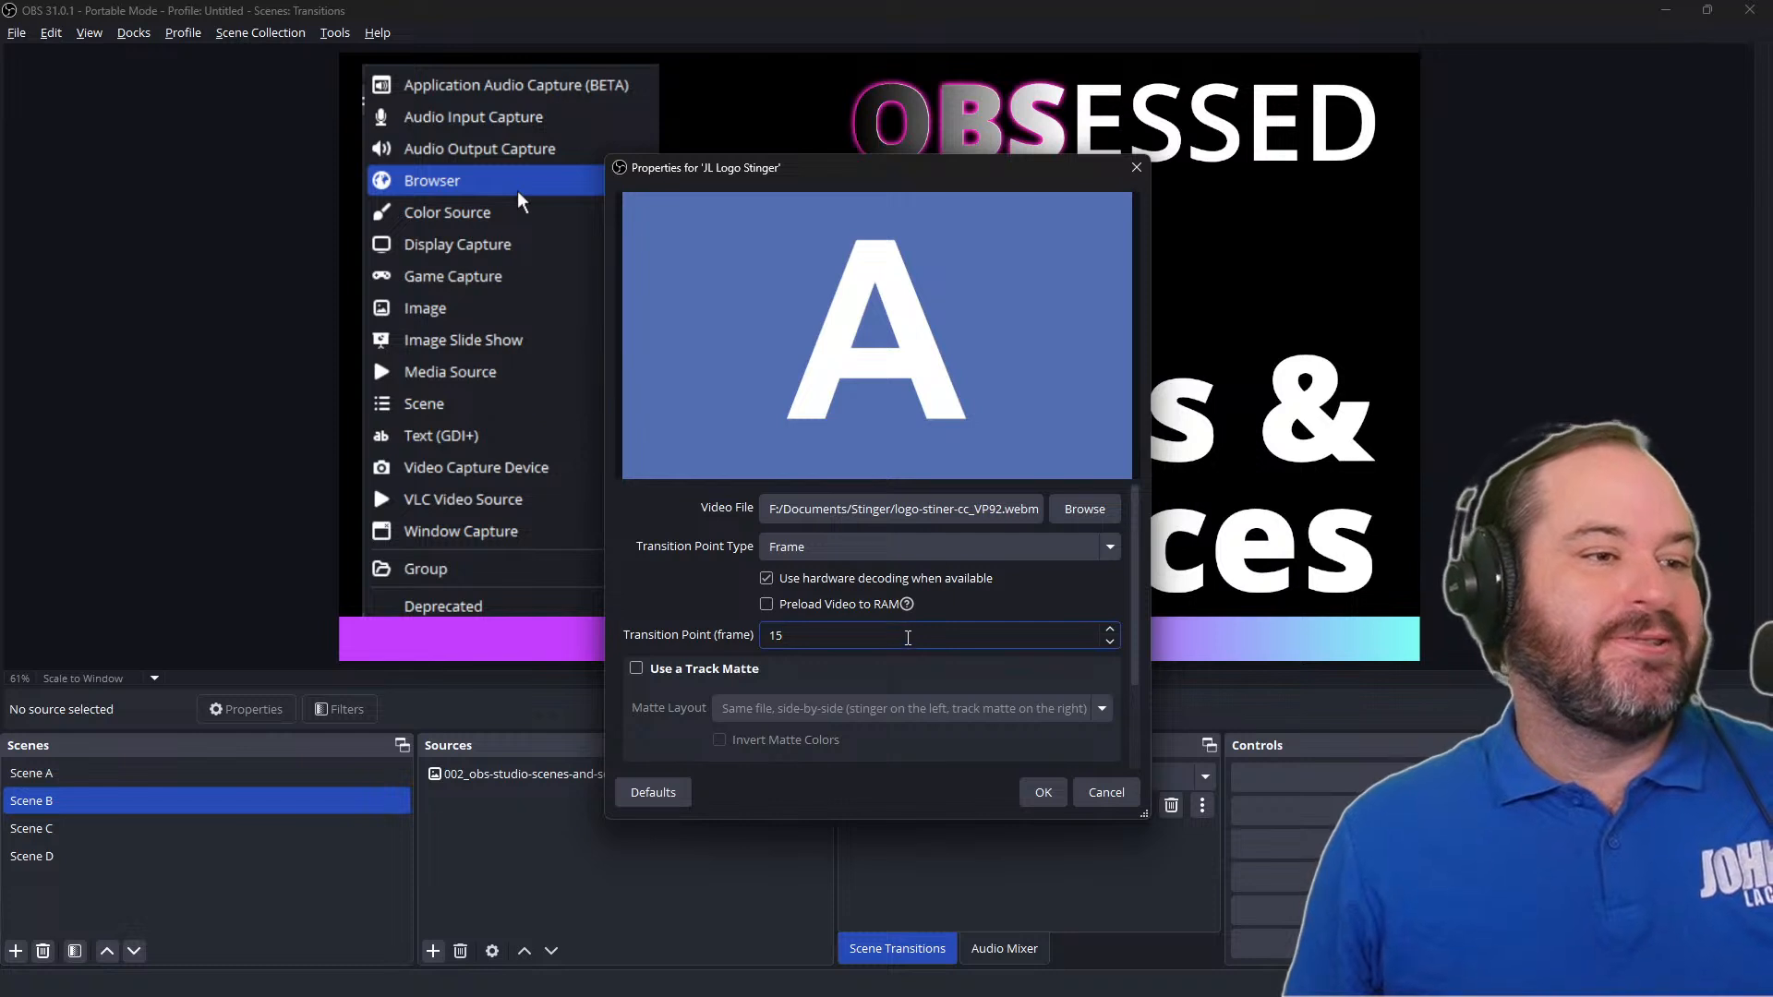
{"action": "left_click", "coordinate": [988, 549]}
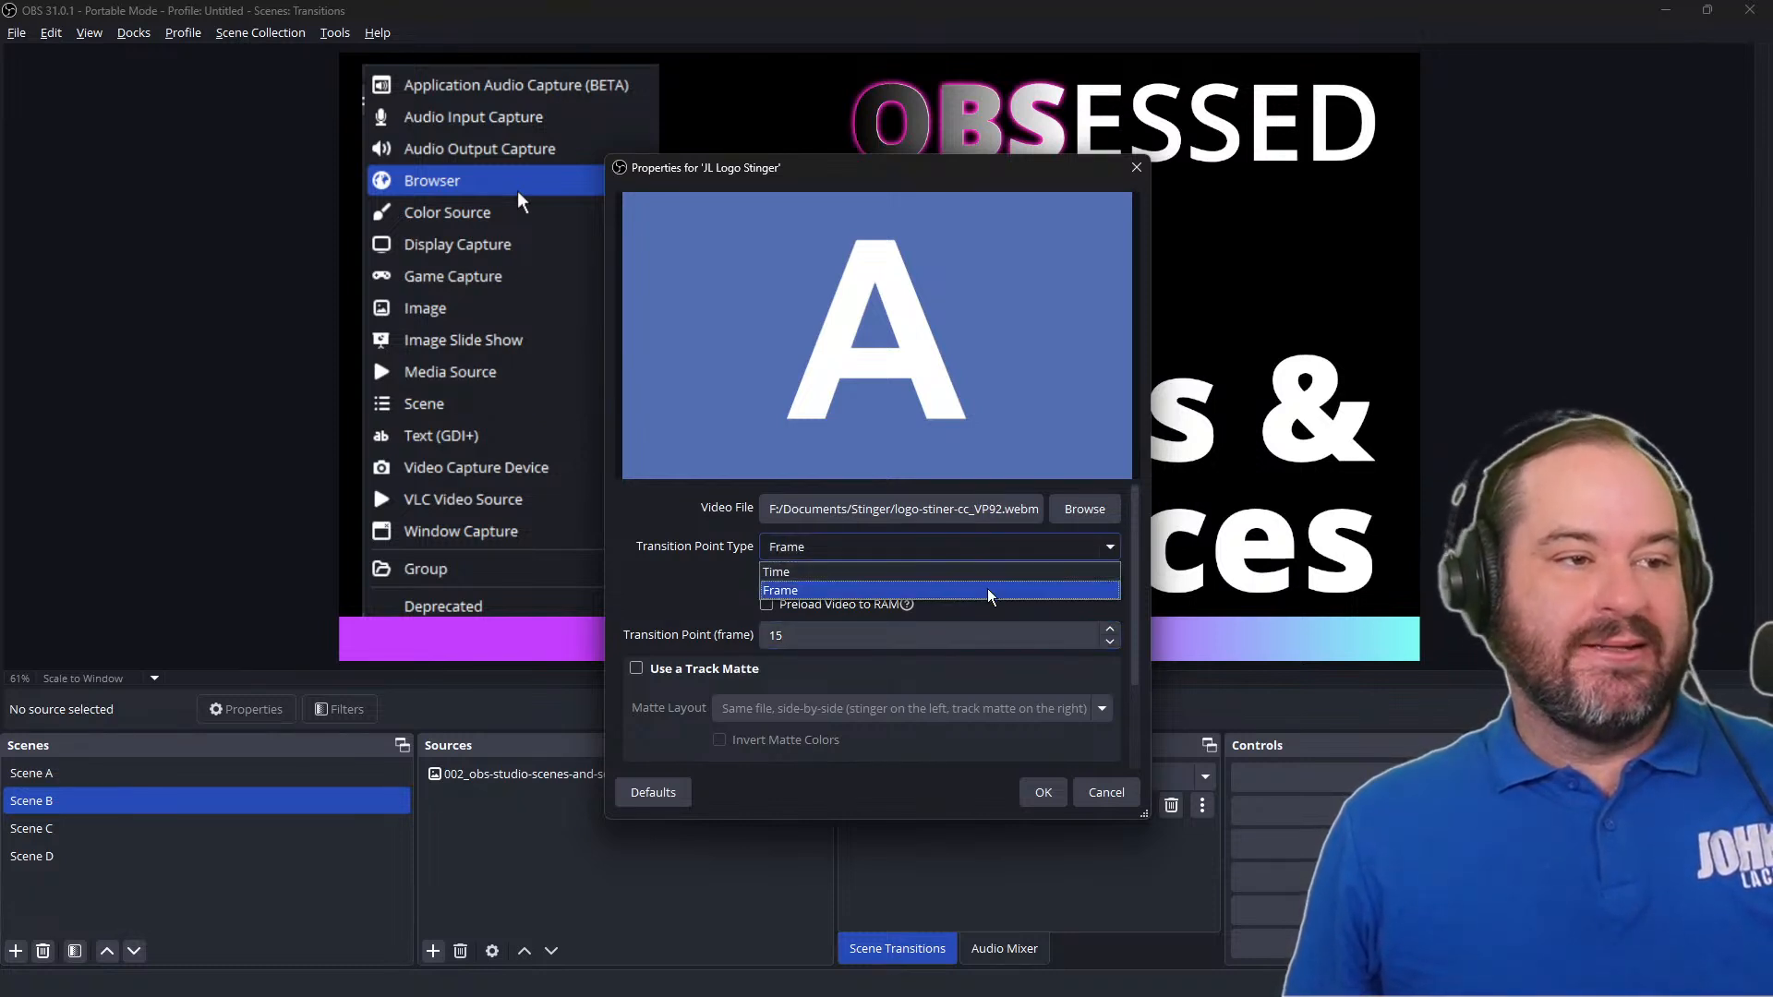
{"action": "left_click", "coordinate": [988, 591]}
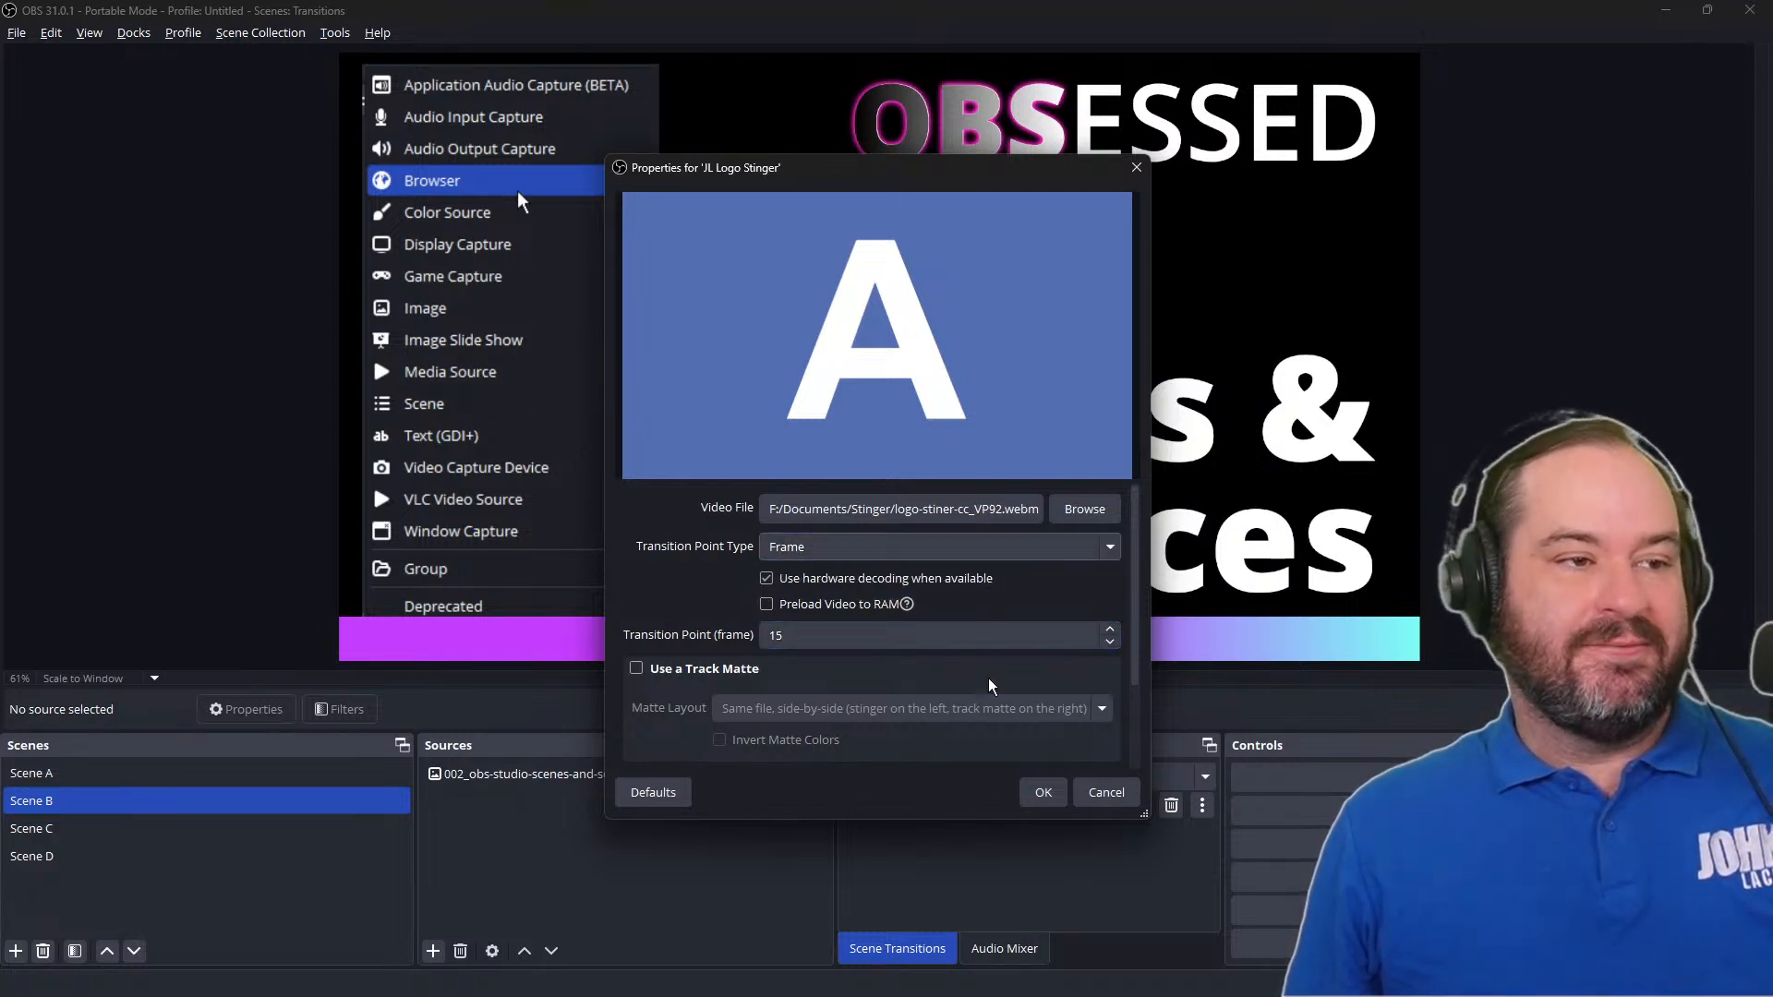
{"action": "left_click", "coordinate": [1060, 794]}
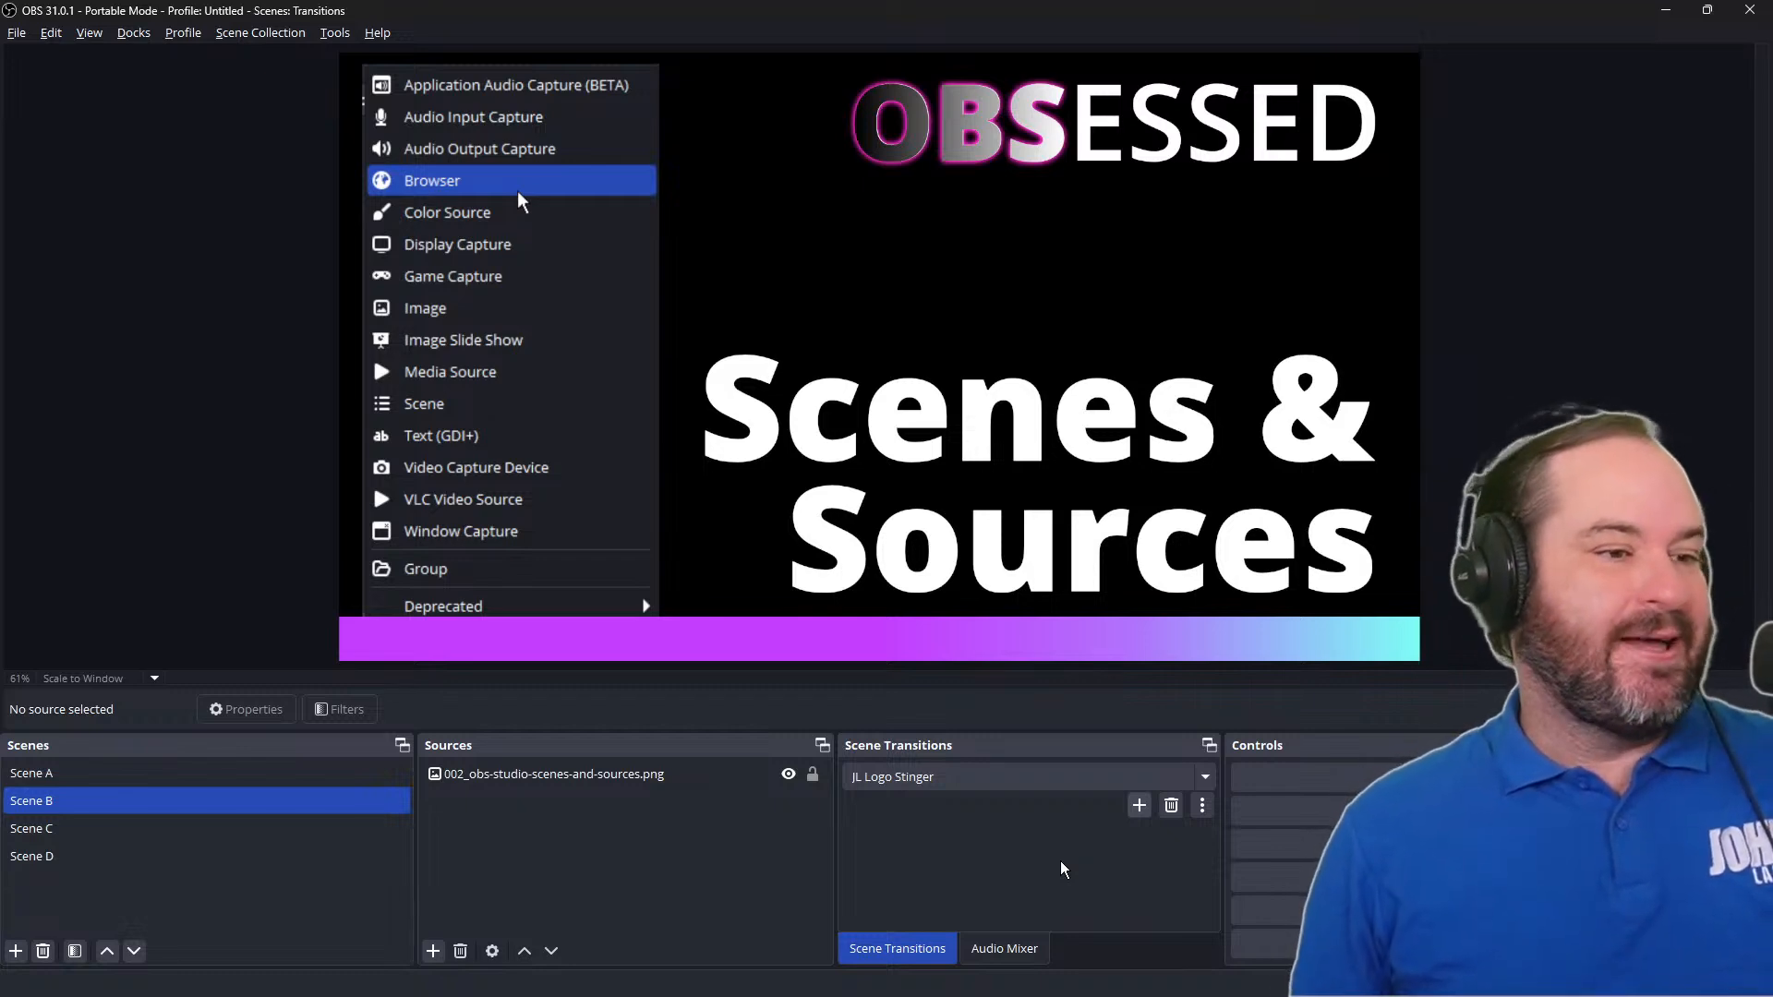
Step: Test the JL Logo Stinger transition by switching from Scene B to Scene A
{"action": "left_click", "coordinate": [362, 773]}
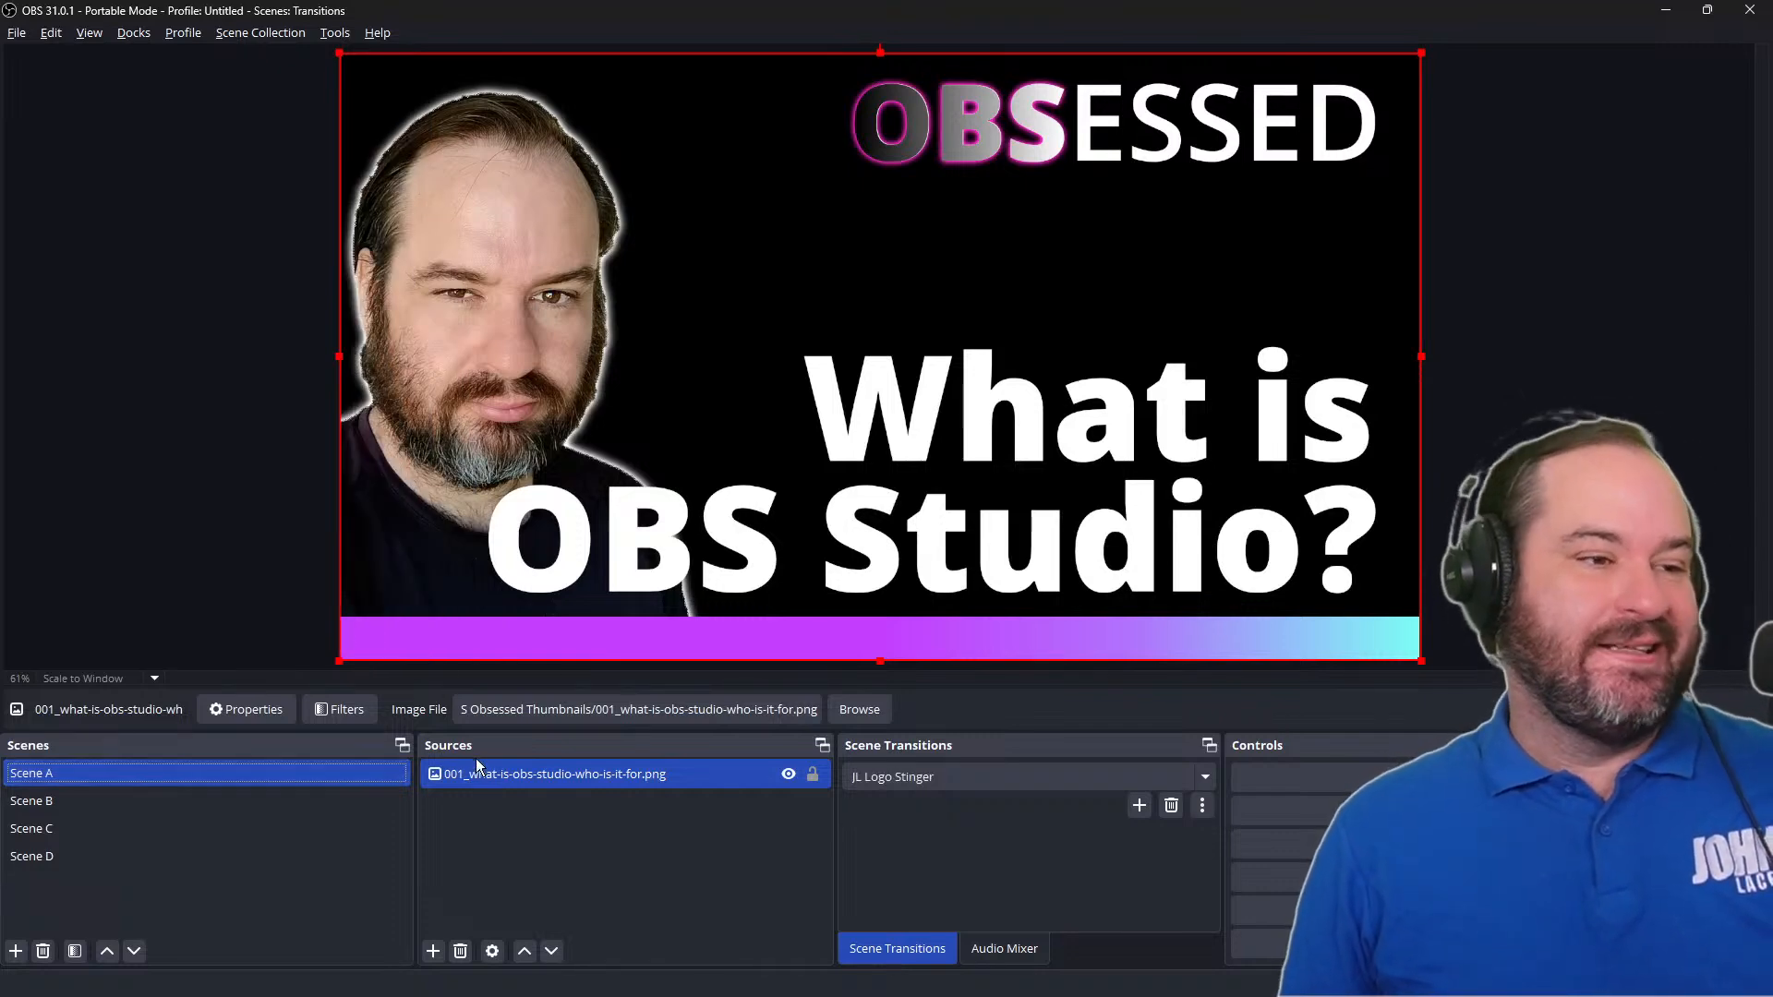
{"action": "left_click", "coordinate": [1202, 803]}
{"action": "left_click", "coordinate": [914, 886]}
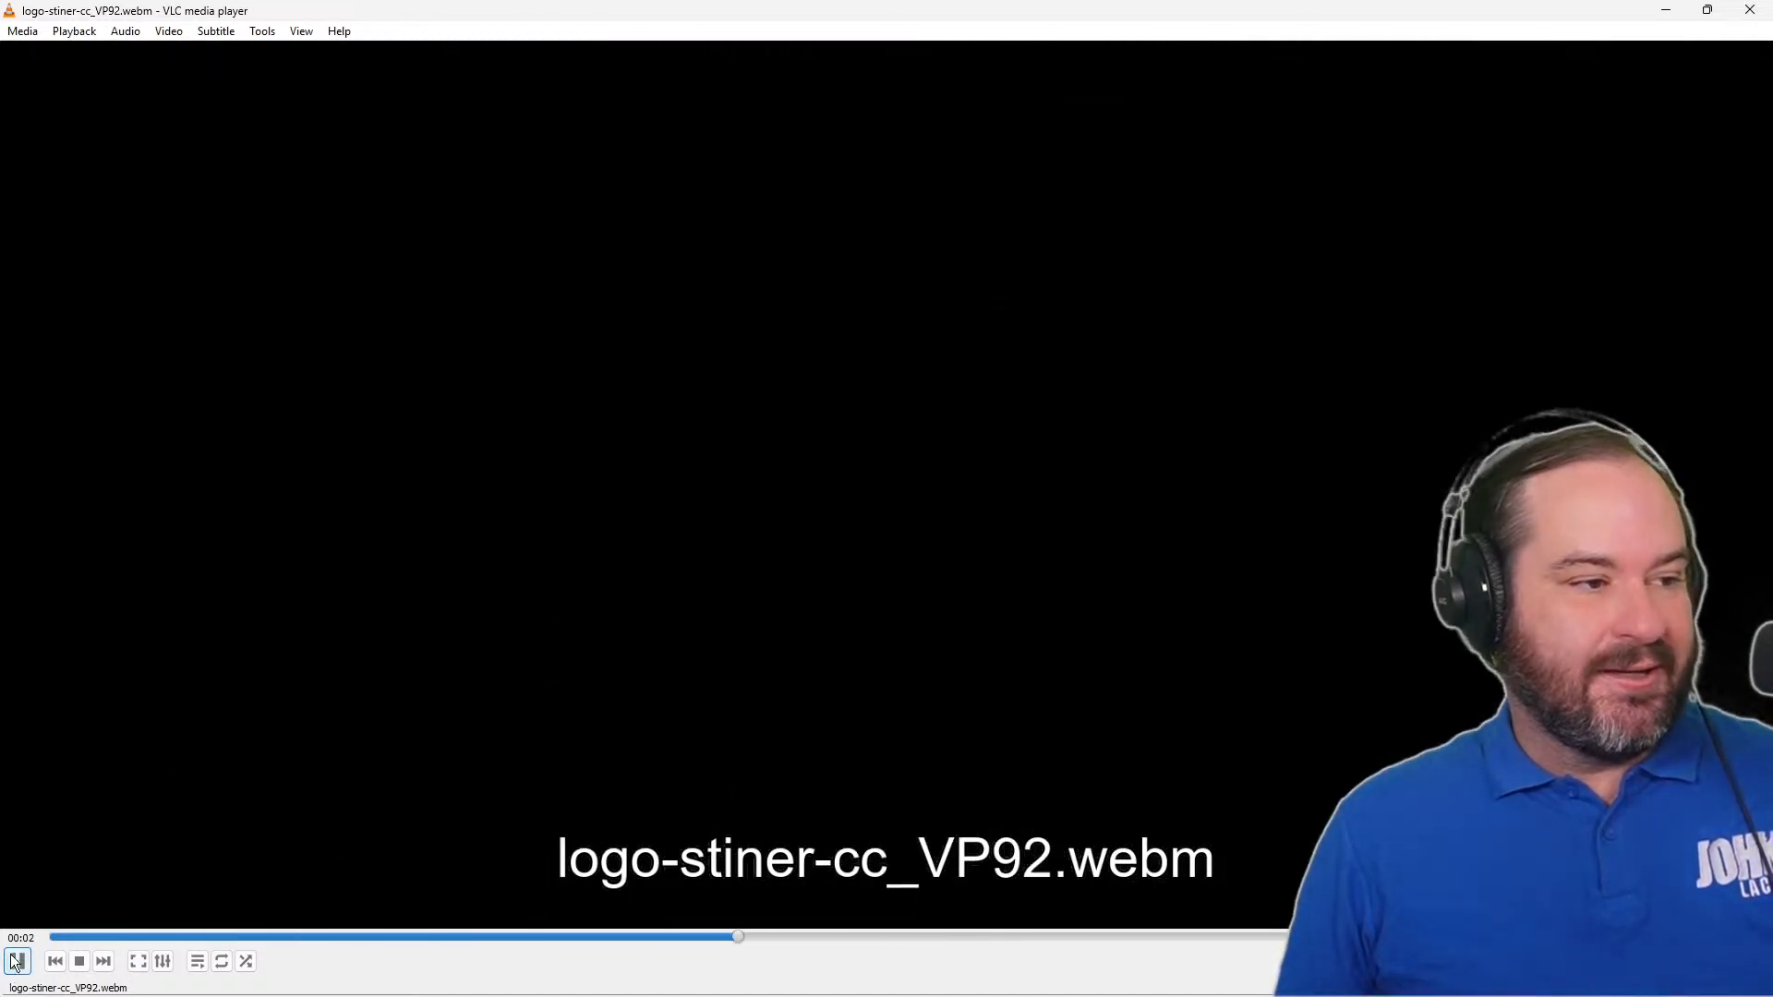
Step: In VLC media player, play, pause and rewind logo-stiner-cc_VP92.webm to examine when the stinger covers the whole frame
{"action": "left_click", "coordinate": [17, 961]}
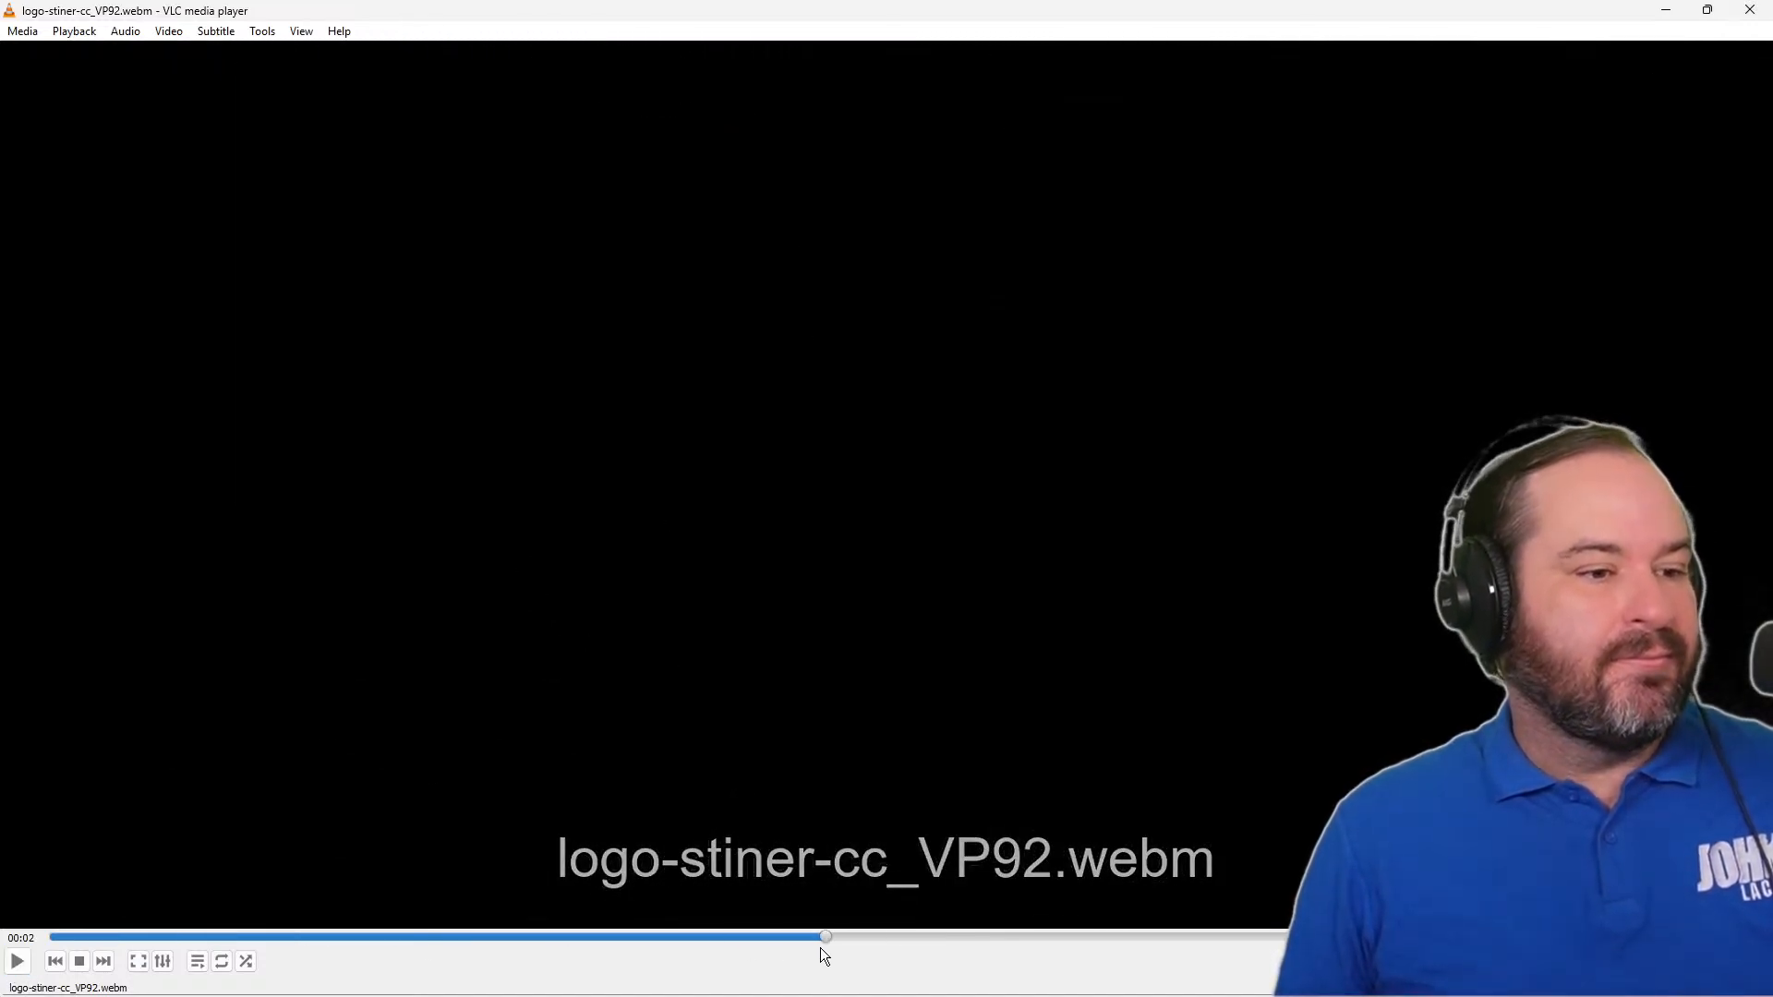
{"action": "left_click_drag", "start_coordinate": [810, 937], "coordinate": [212, 946]}
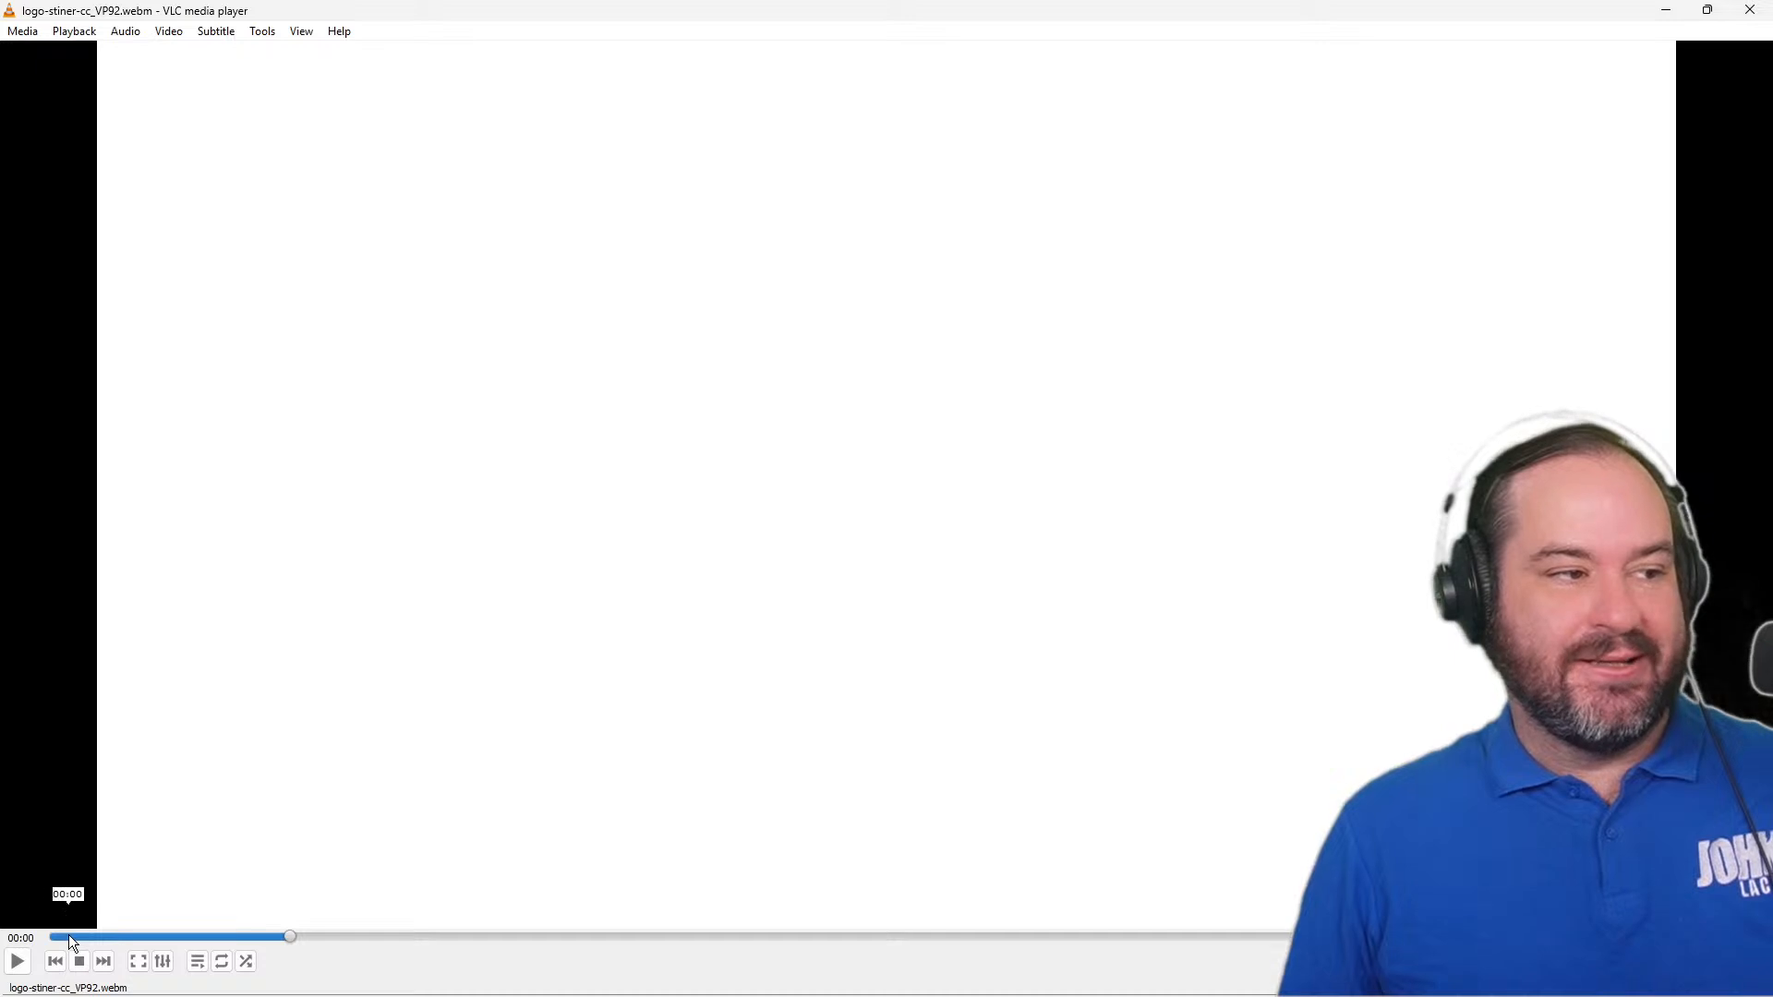
{"action": "left_click", "coordinate": [19, 968]}
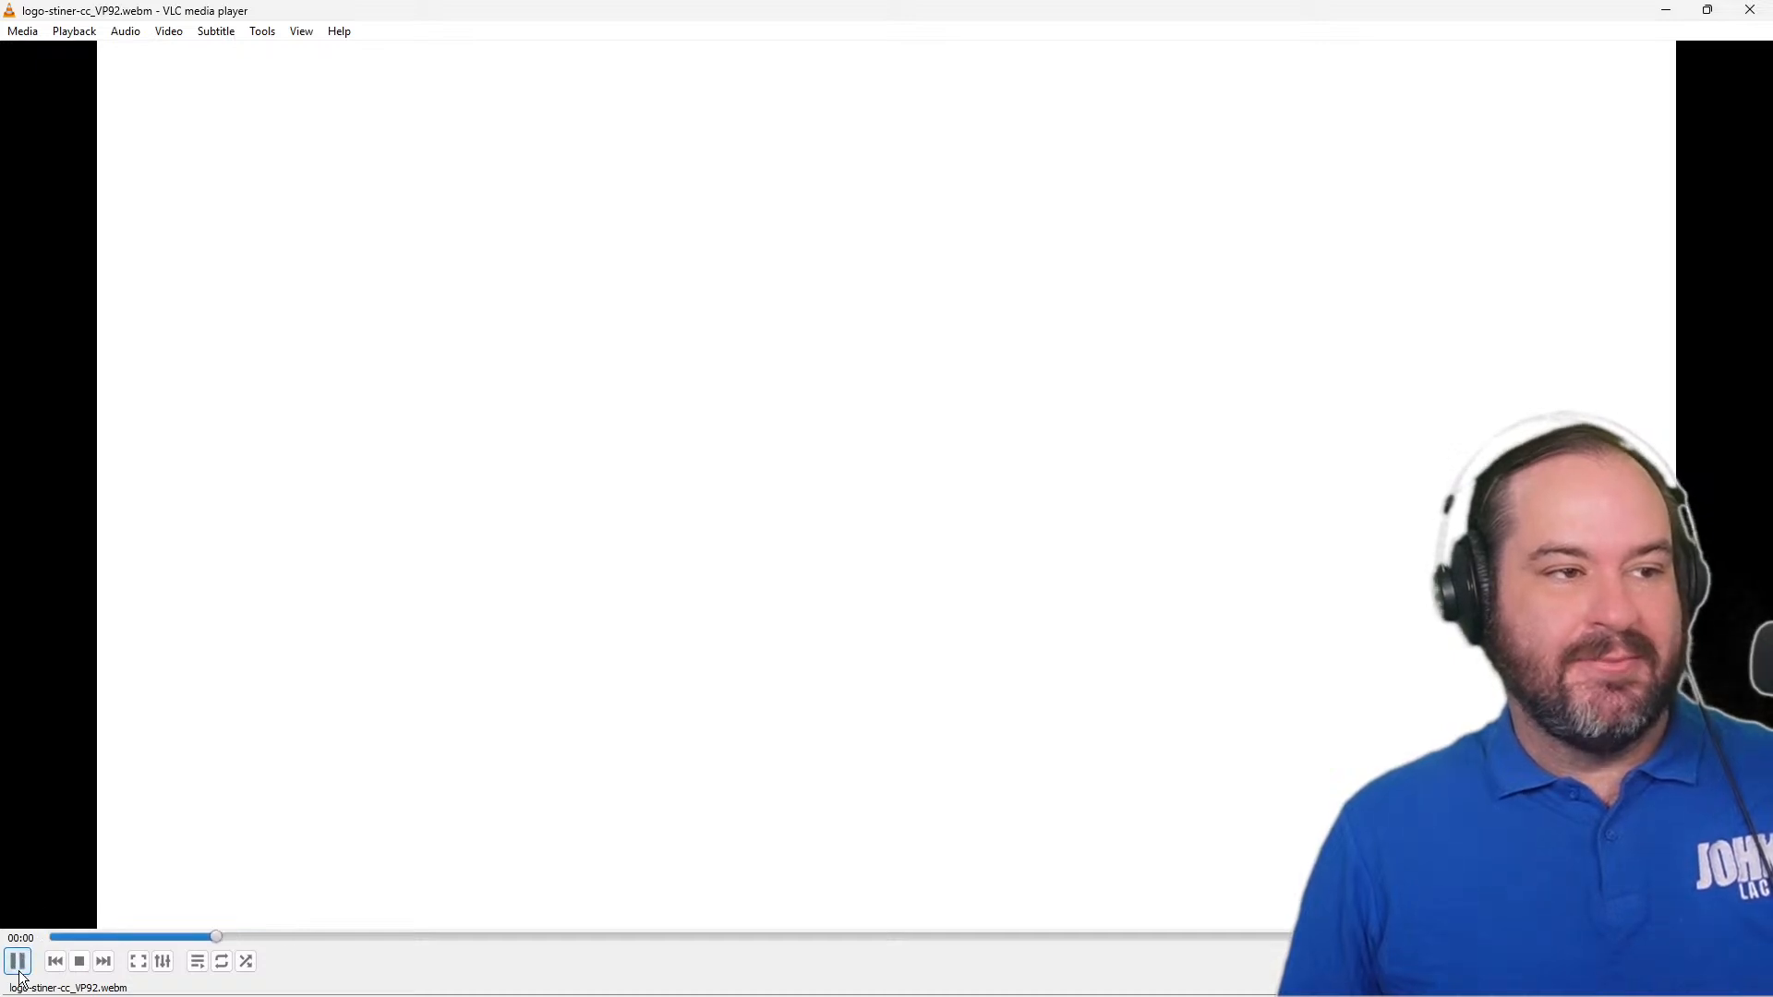
{"action": "left_click", "coordinate": [19, 963]}
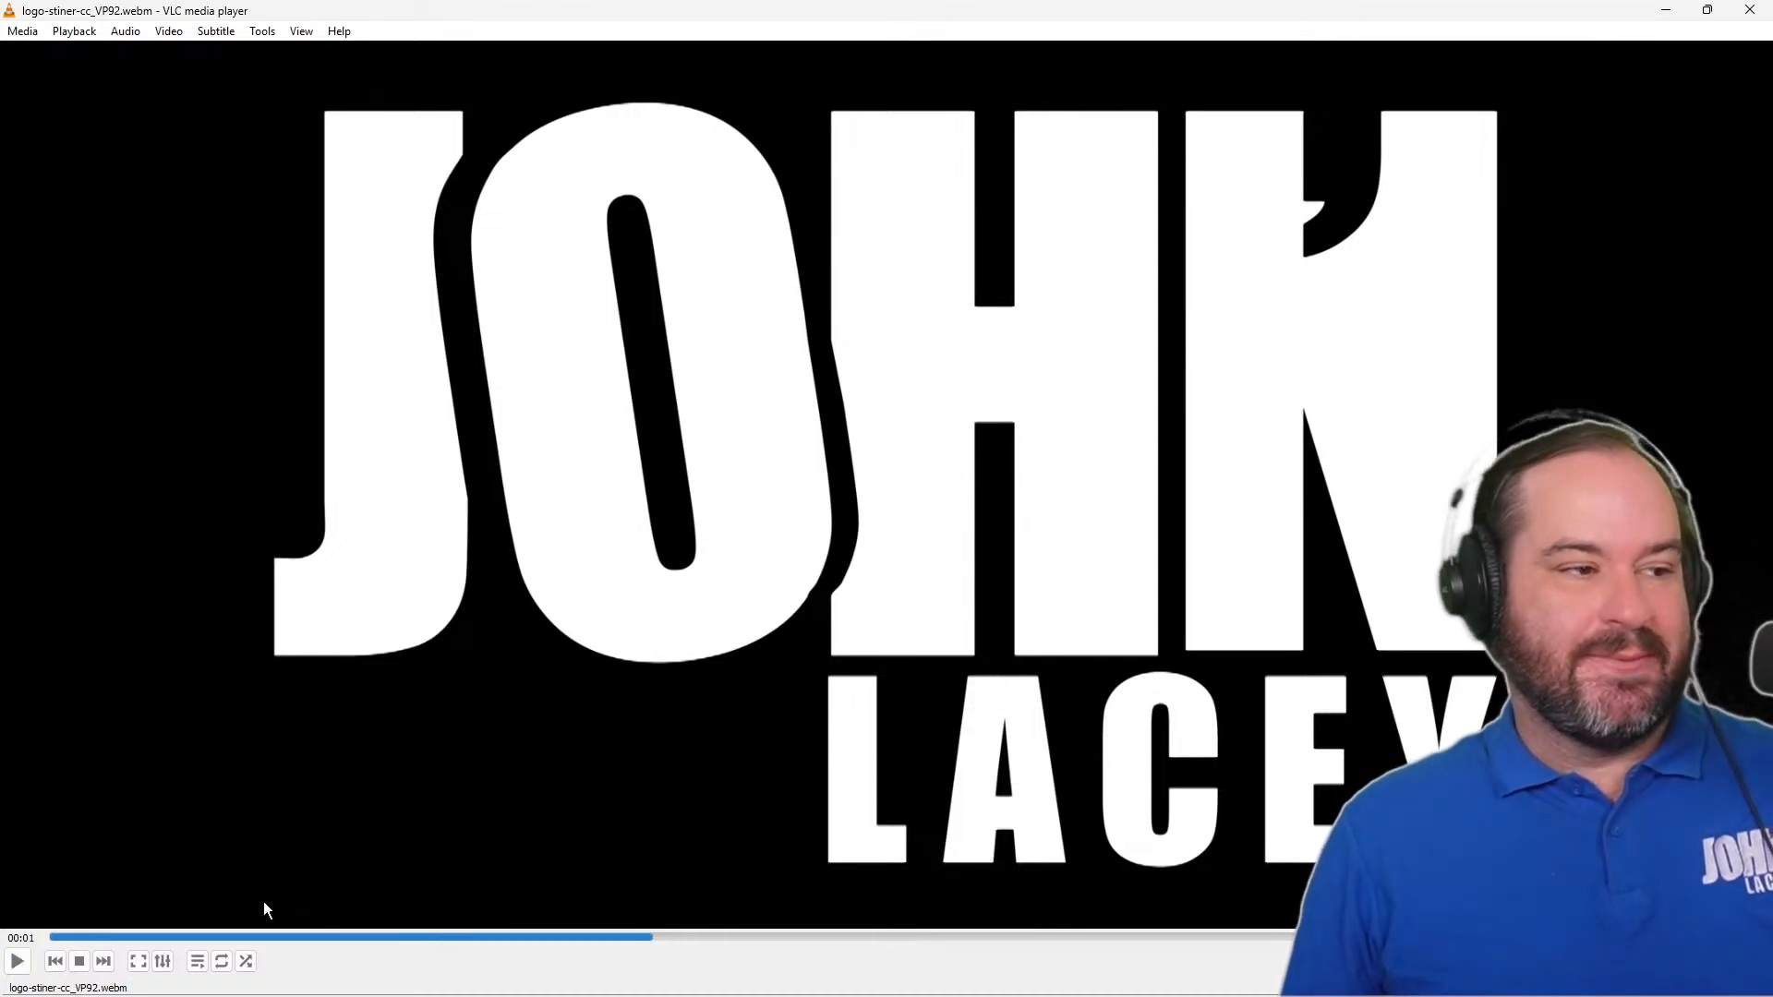
{"action": "left_click", "coordinate": [23, 972]}
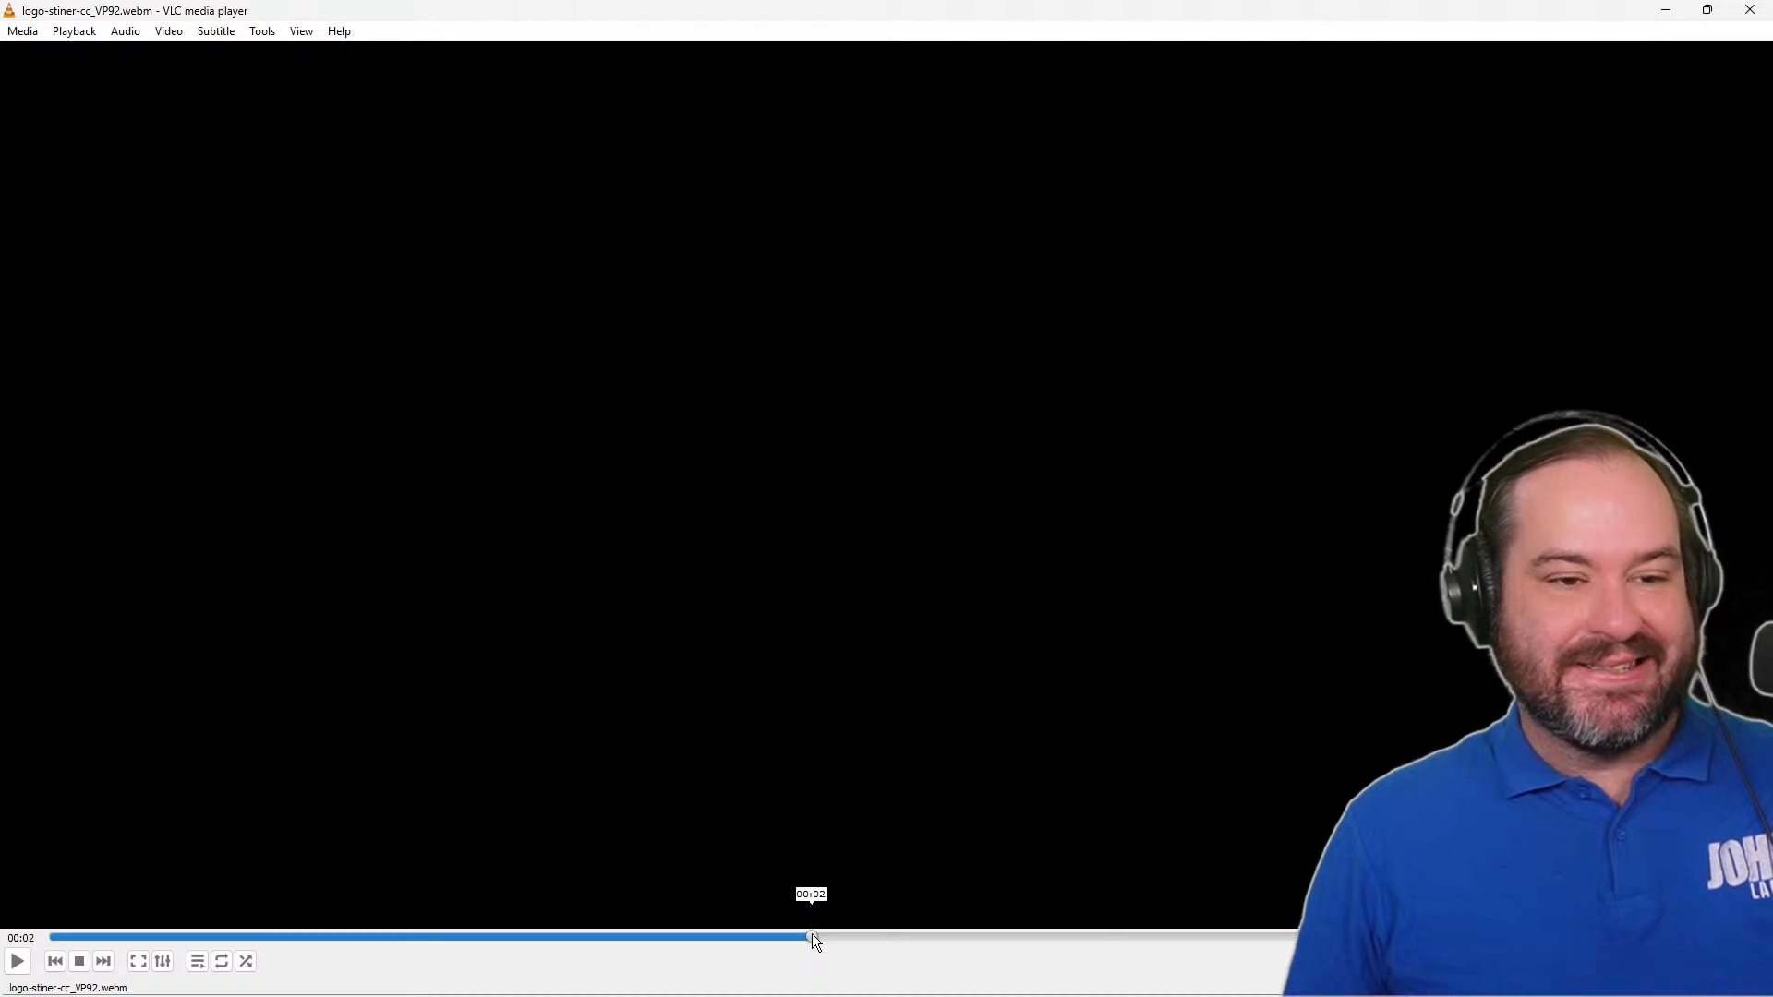
Step: Scrub logo-stiner-cc_VP92.webm back and forth around 00:02 to examine when the logo fills the frame, and minimise the player
{"action": "left_click_drag", "start_coordinate": [770, 934], "coordinate": [723, 936]}
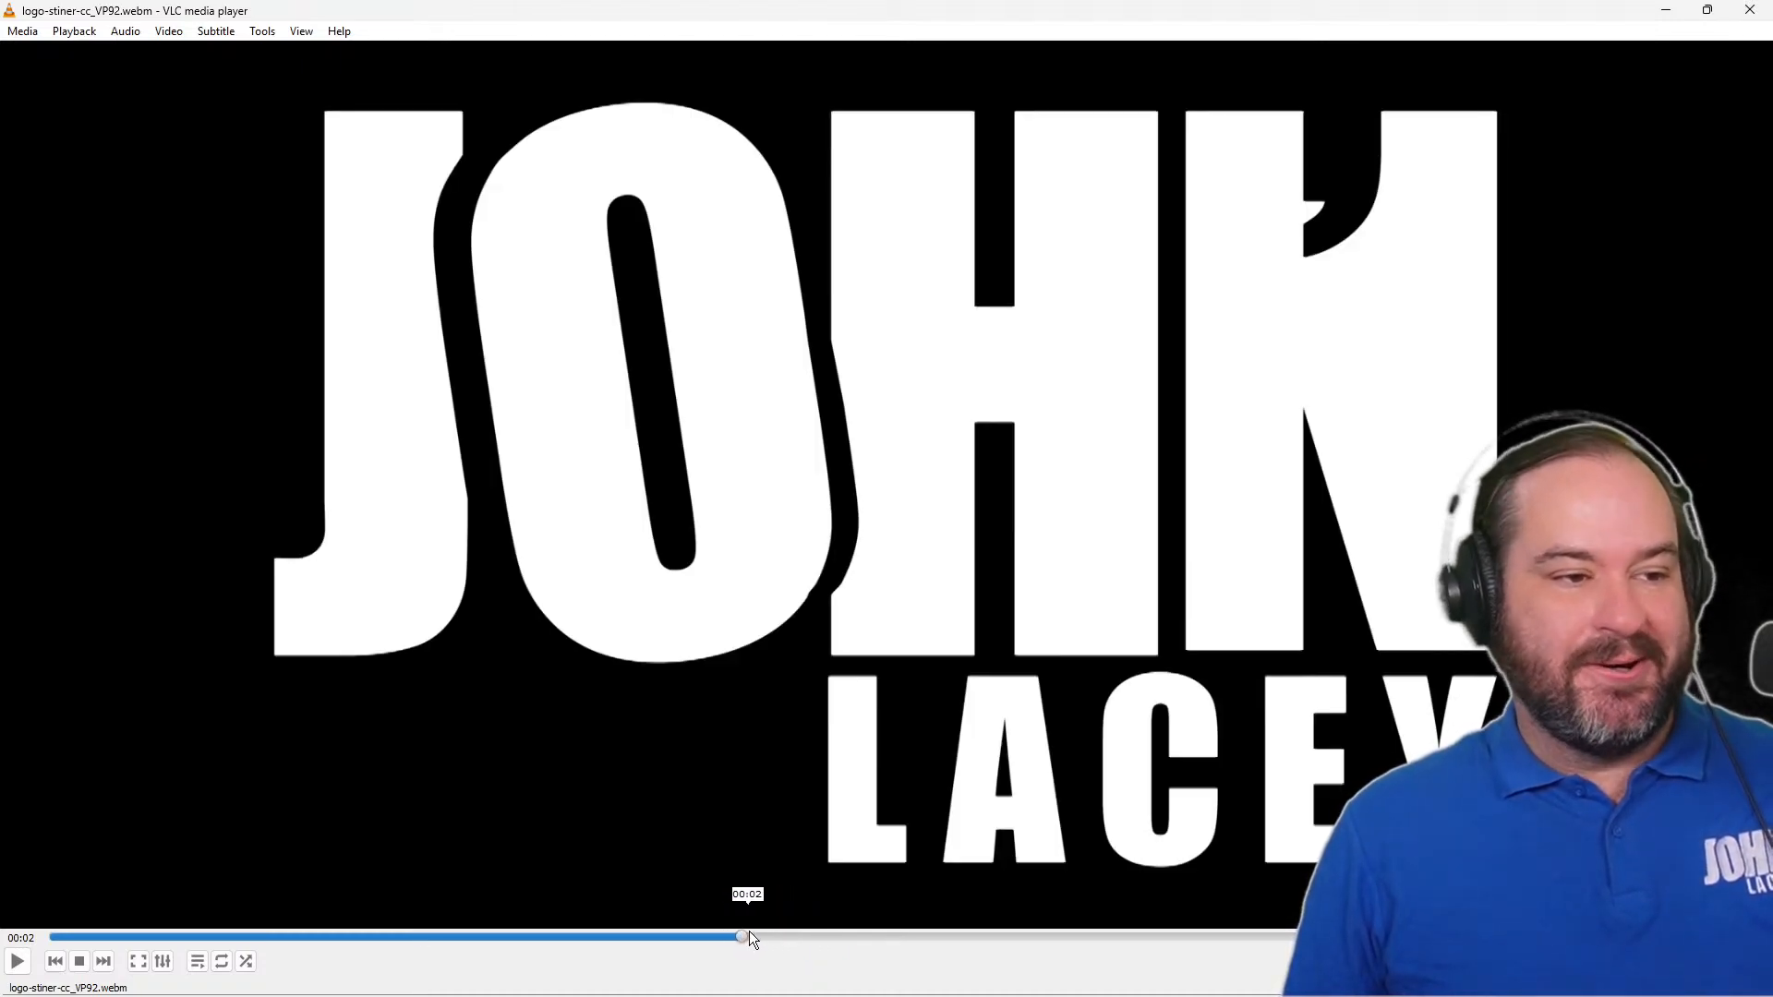
{"action": "left_click_drag", "start_coordinate": [748, 935], "coordinate": [754, 934]}
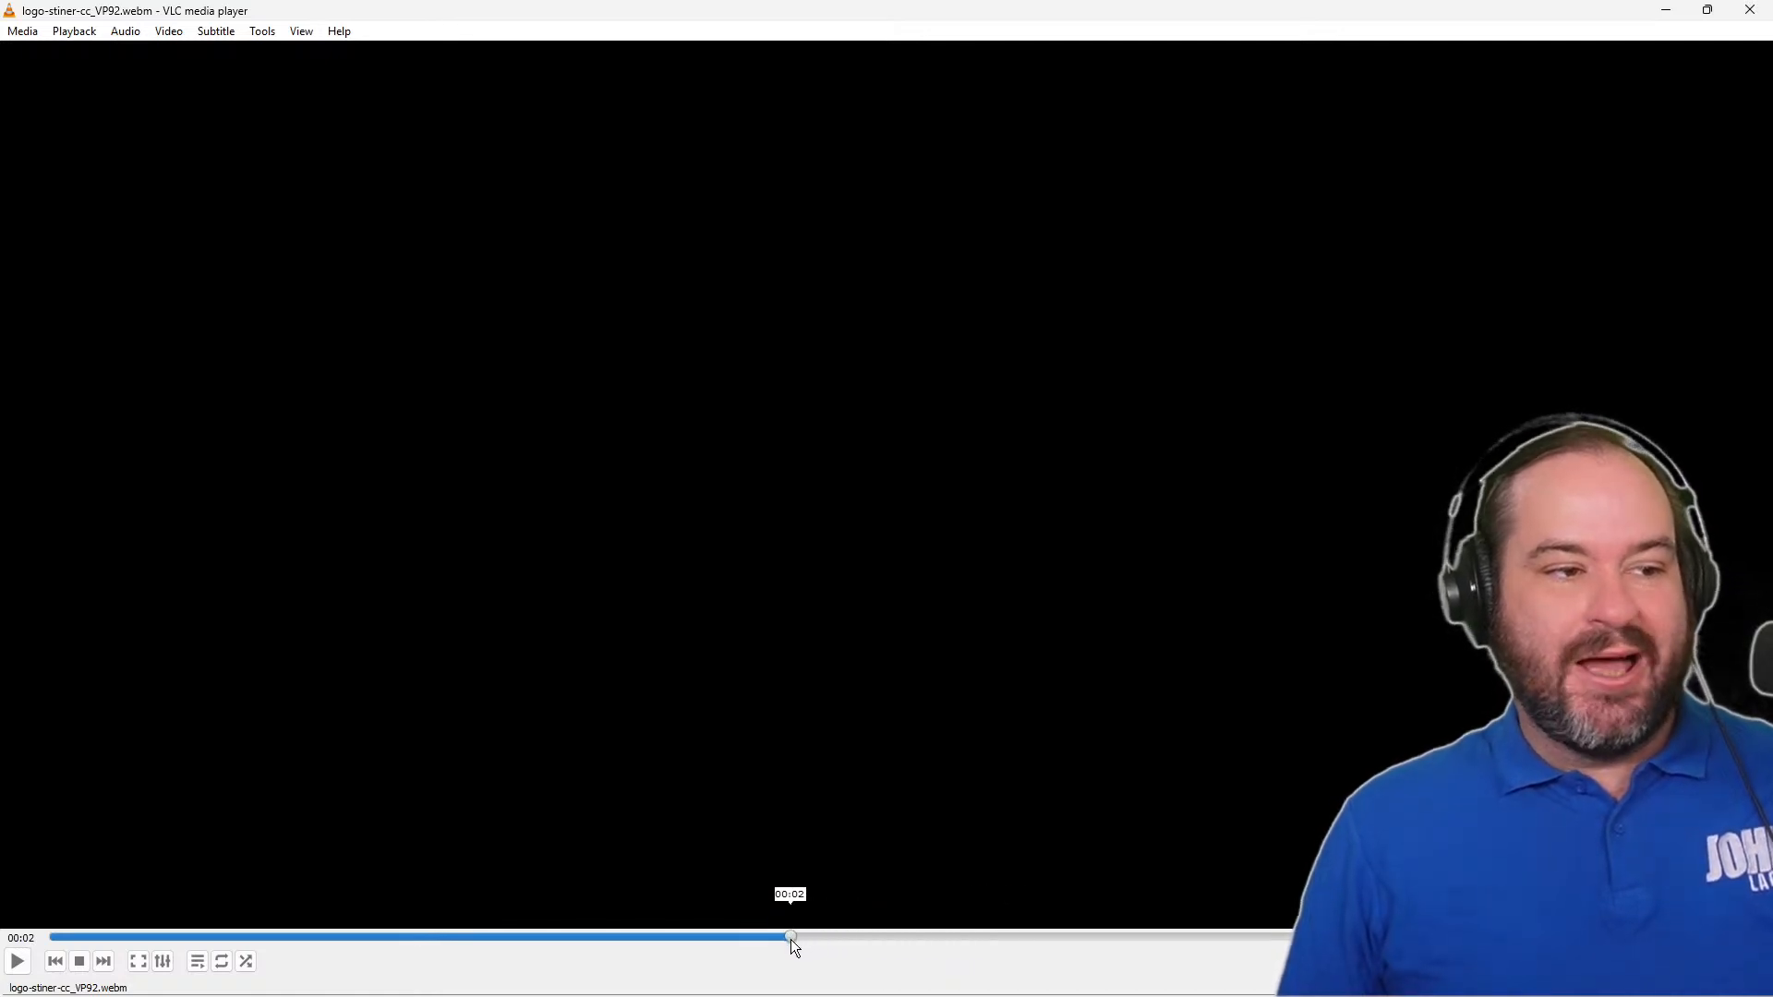
{"action": "mouse_move", "coordinate": [790, 942]}
{"action": "left_mouse_down"}
{"action": "mouse_move", "coordinate": [733, 957]}
{"action": "mouse_move", "coordinate": [757, 954]}
{"action": "left_mouse_up"}
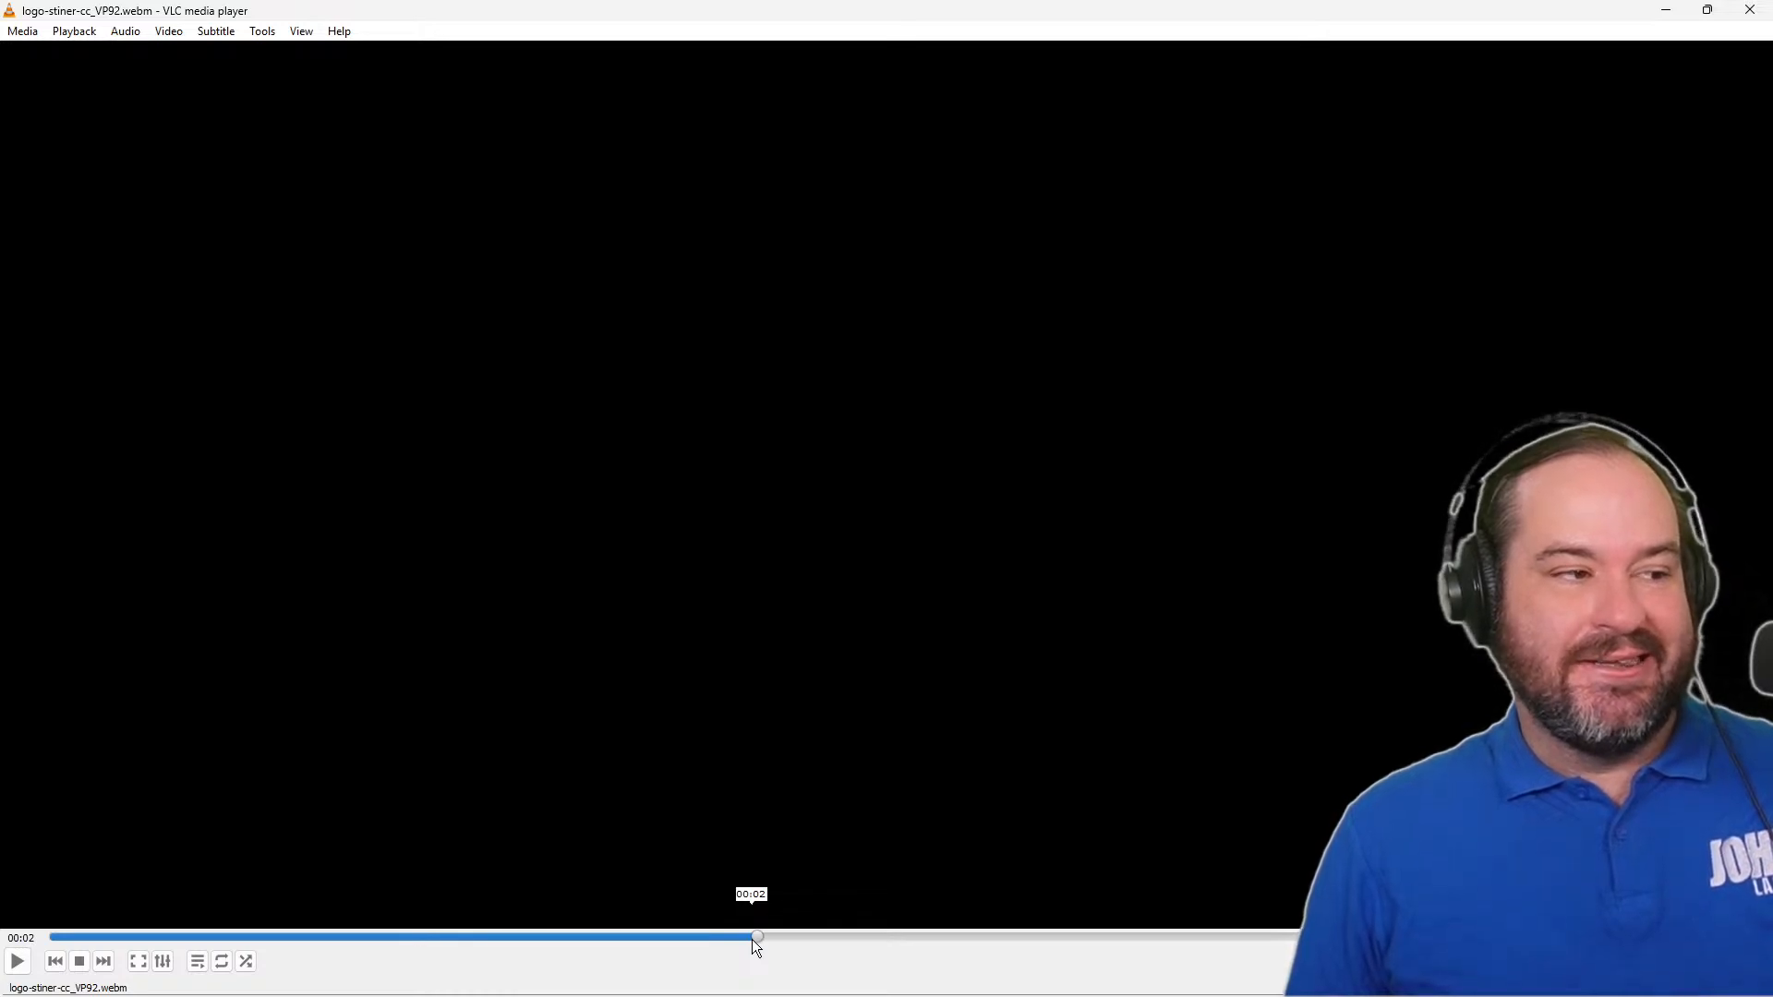
{"action": "left_click", "coordinate": [1671, 10]}
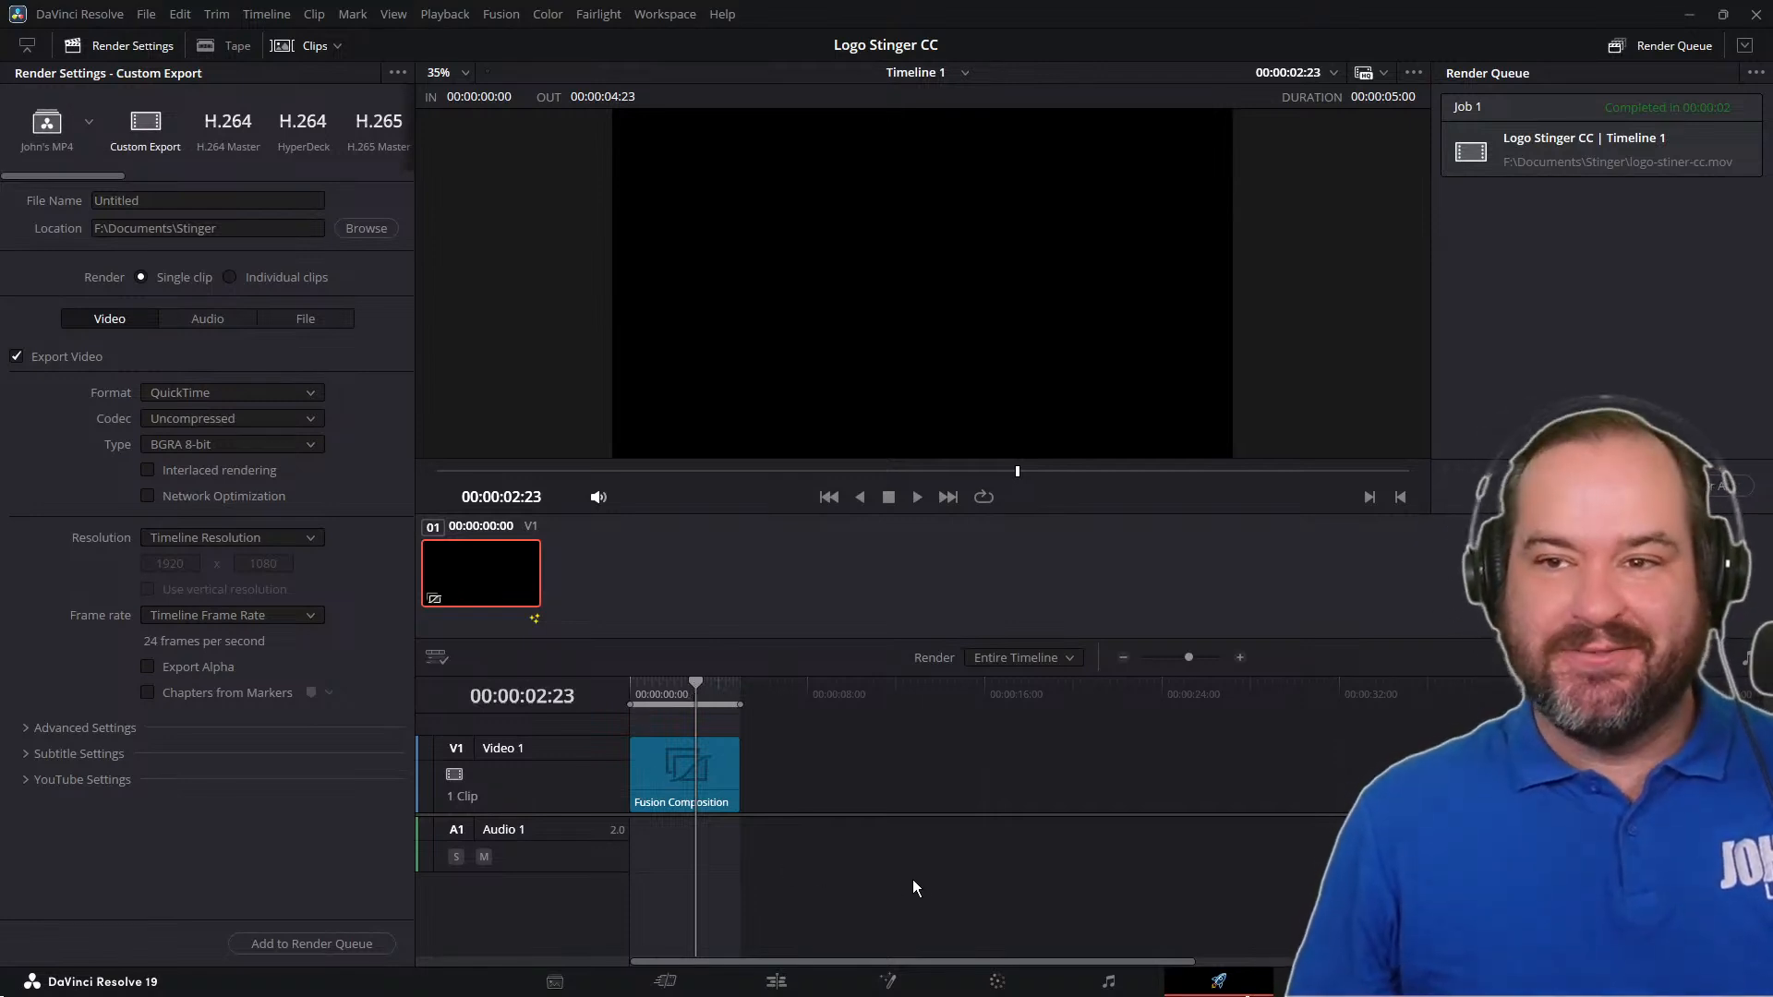
Step: In DaVinci Resolve, show the timeline's Fusion Composition clip in Fusion and scrub its frames to examine when the logo covers the frame
{"action": "left_click", "coordinate": [724, 766]}
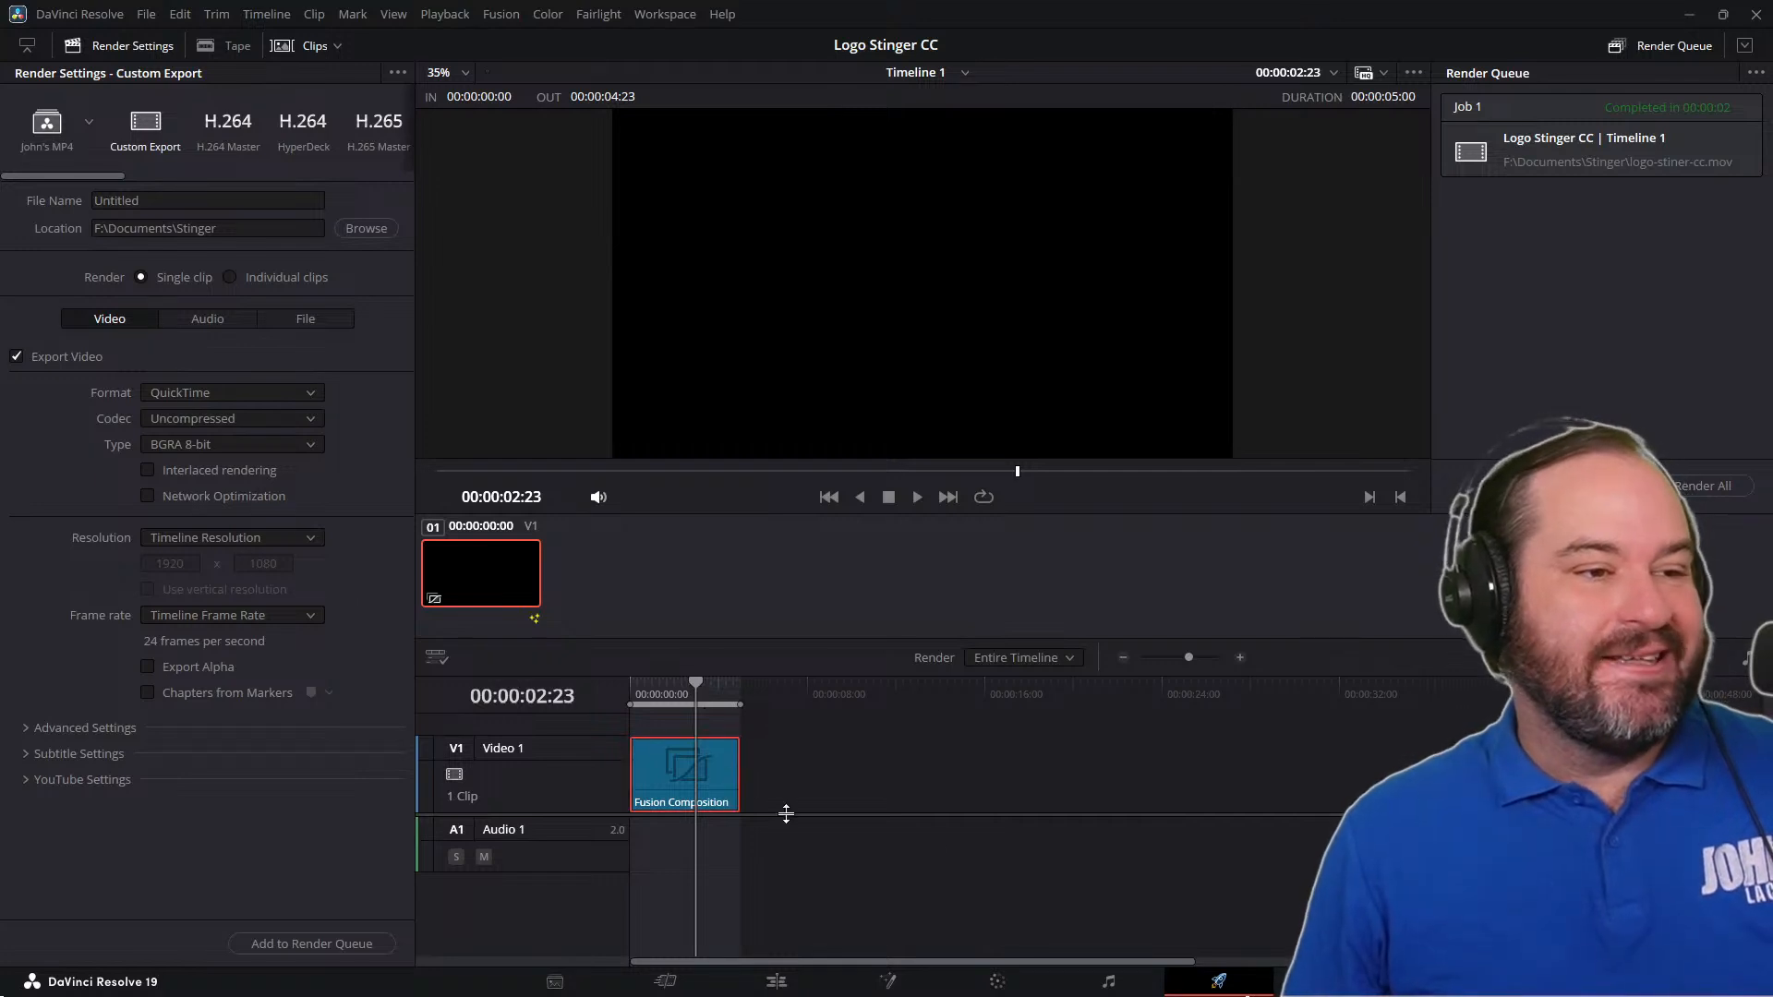
{"action": "left_click", "coordinate": [888, 982]}
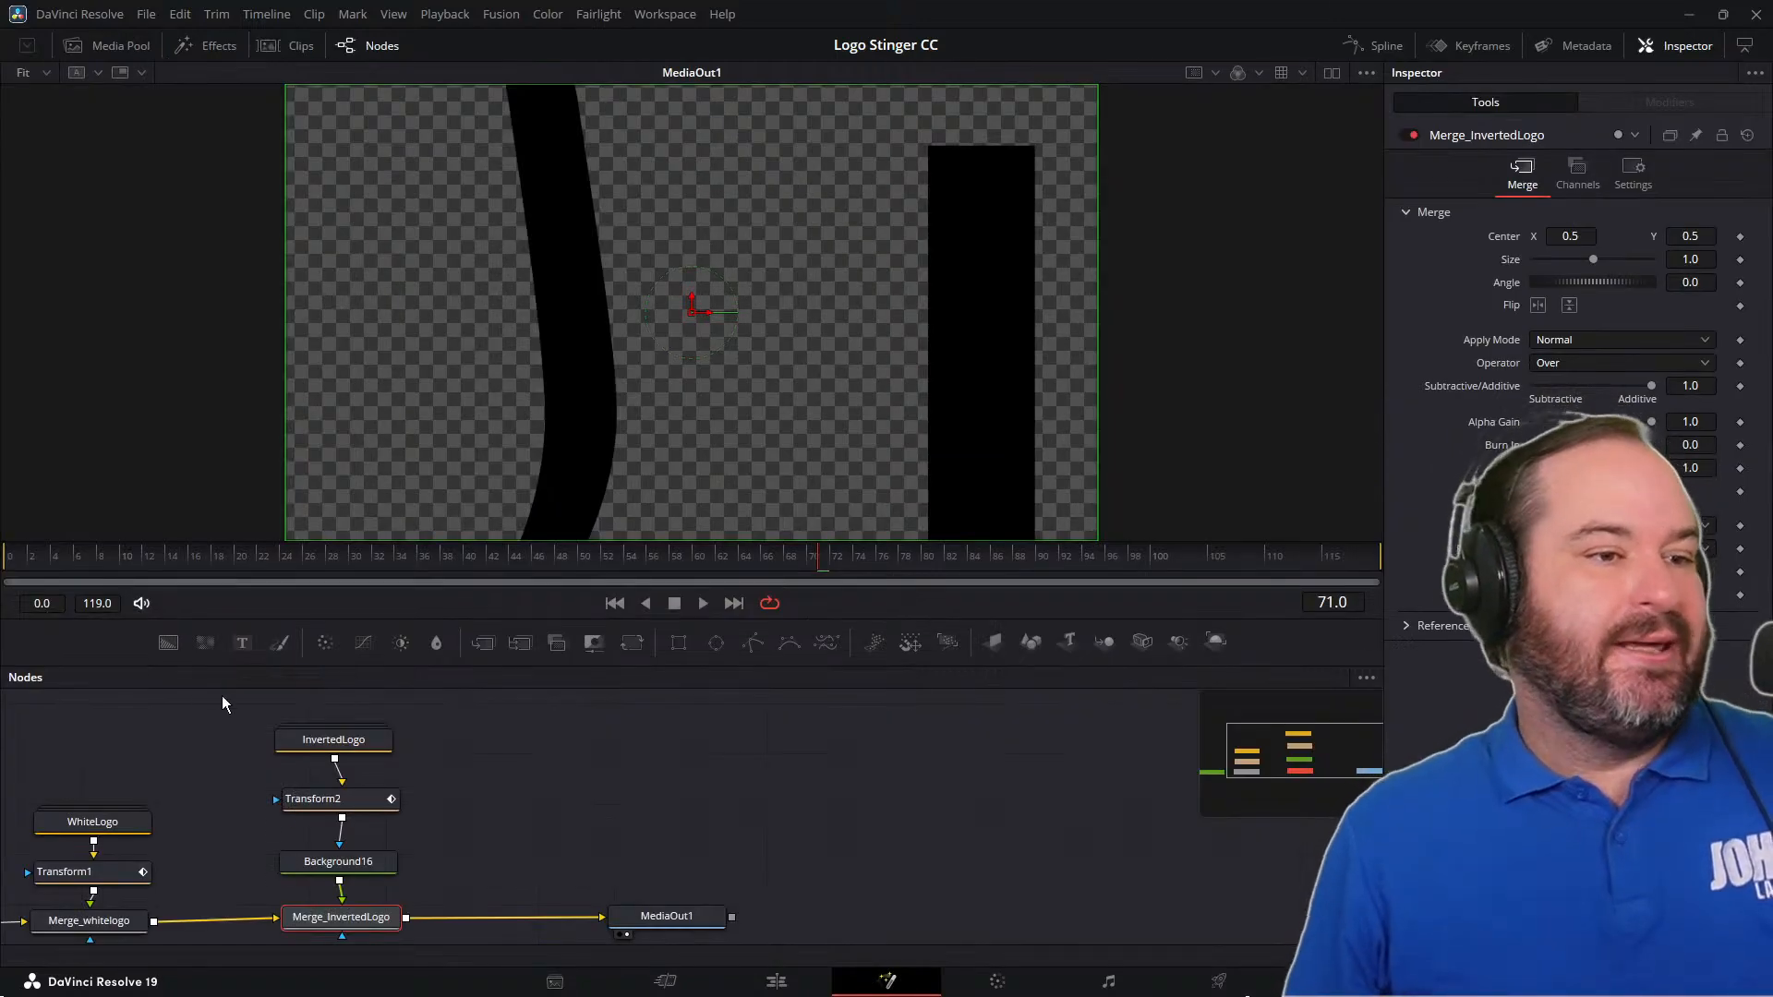
{"action": "left_click_drag", "start_coordinate": [245, 563], "coordinate": [585, 573]}
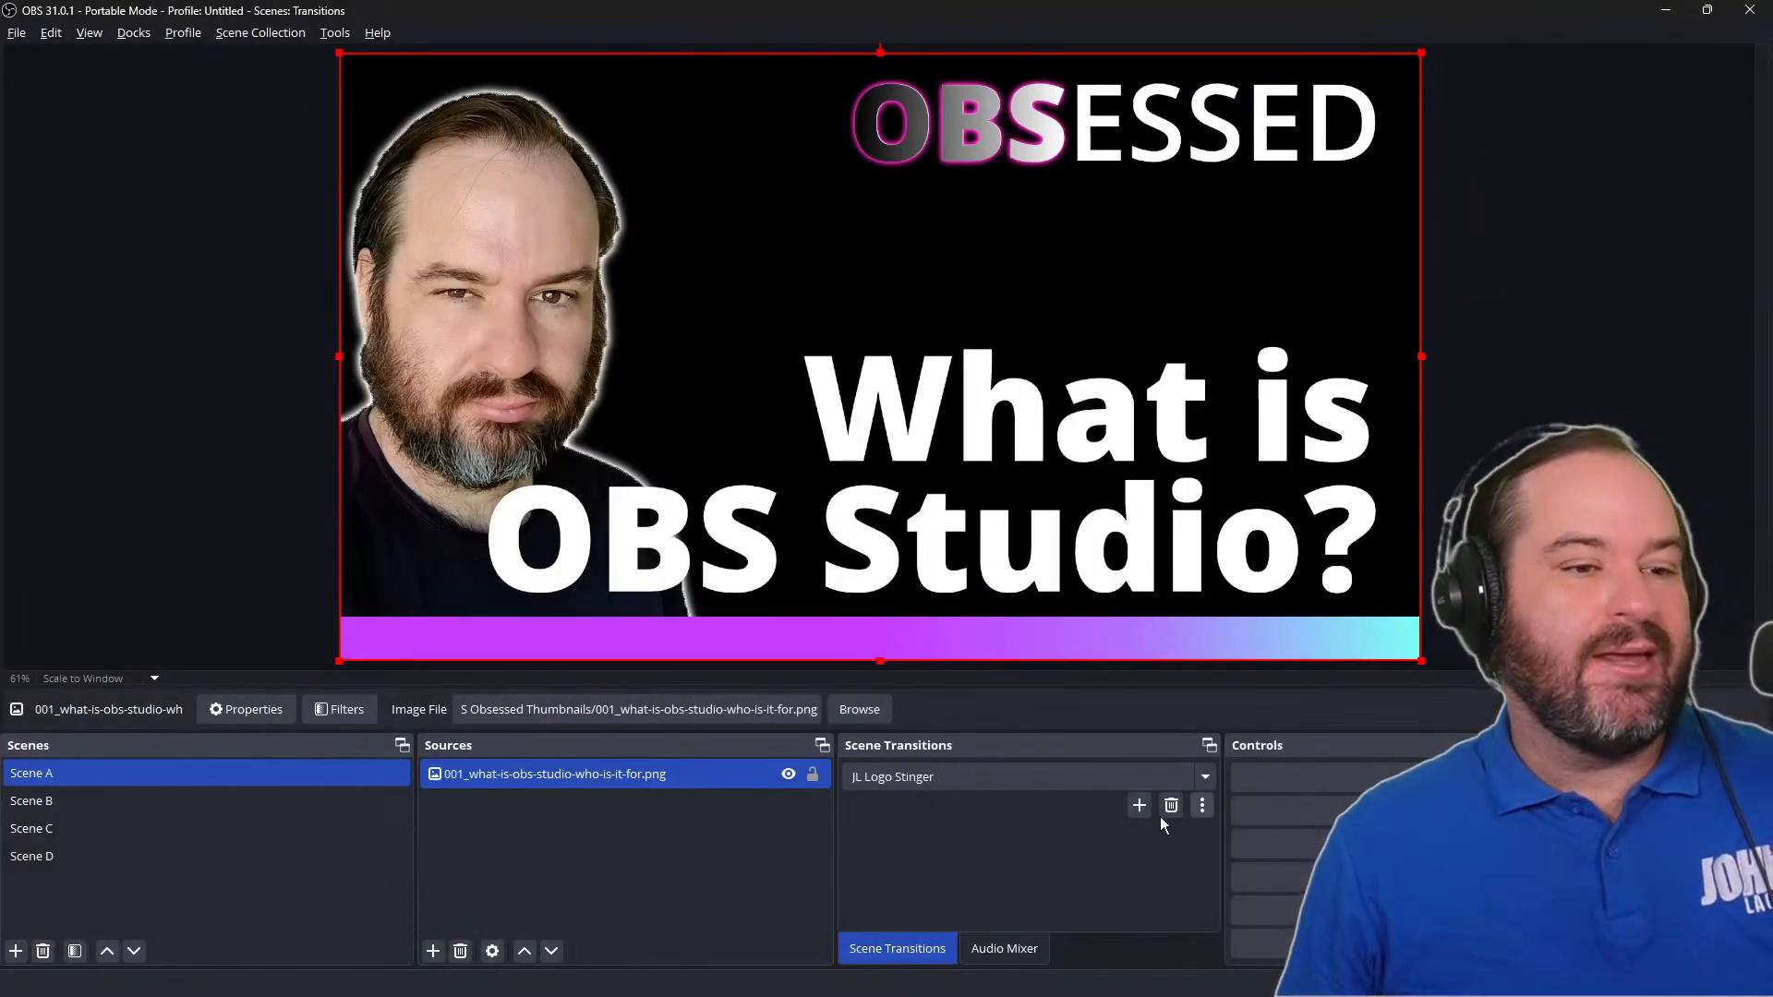
Step: In OBS Studio, set the JL Logo Stinger's transition point to frame 50 and save its properties
{"action": "left_click", "coordinate": [1202, 805]}
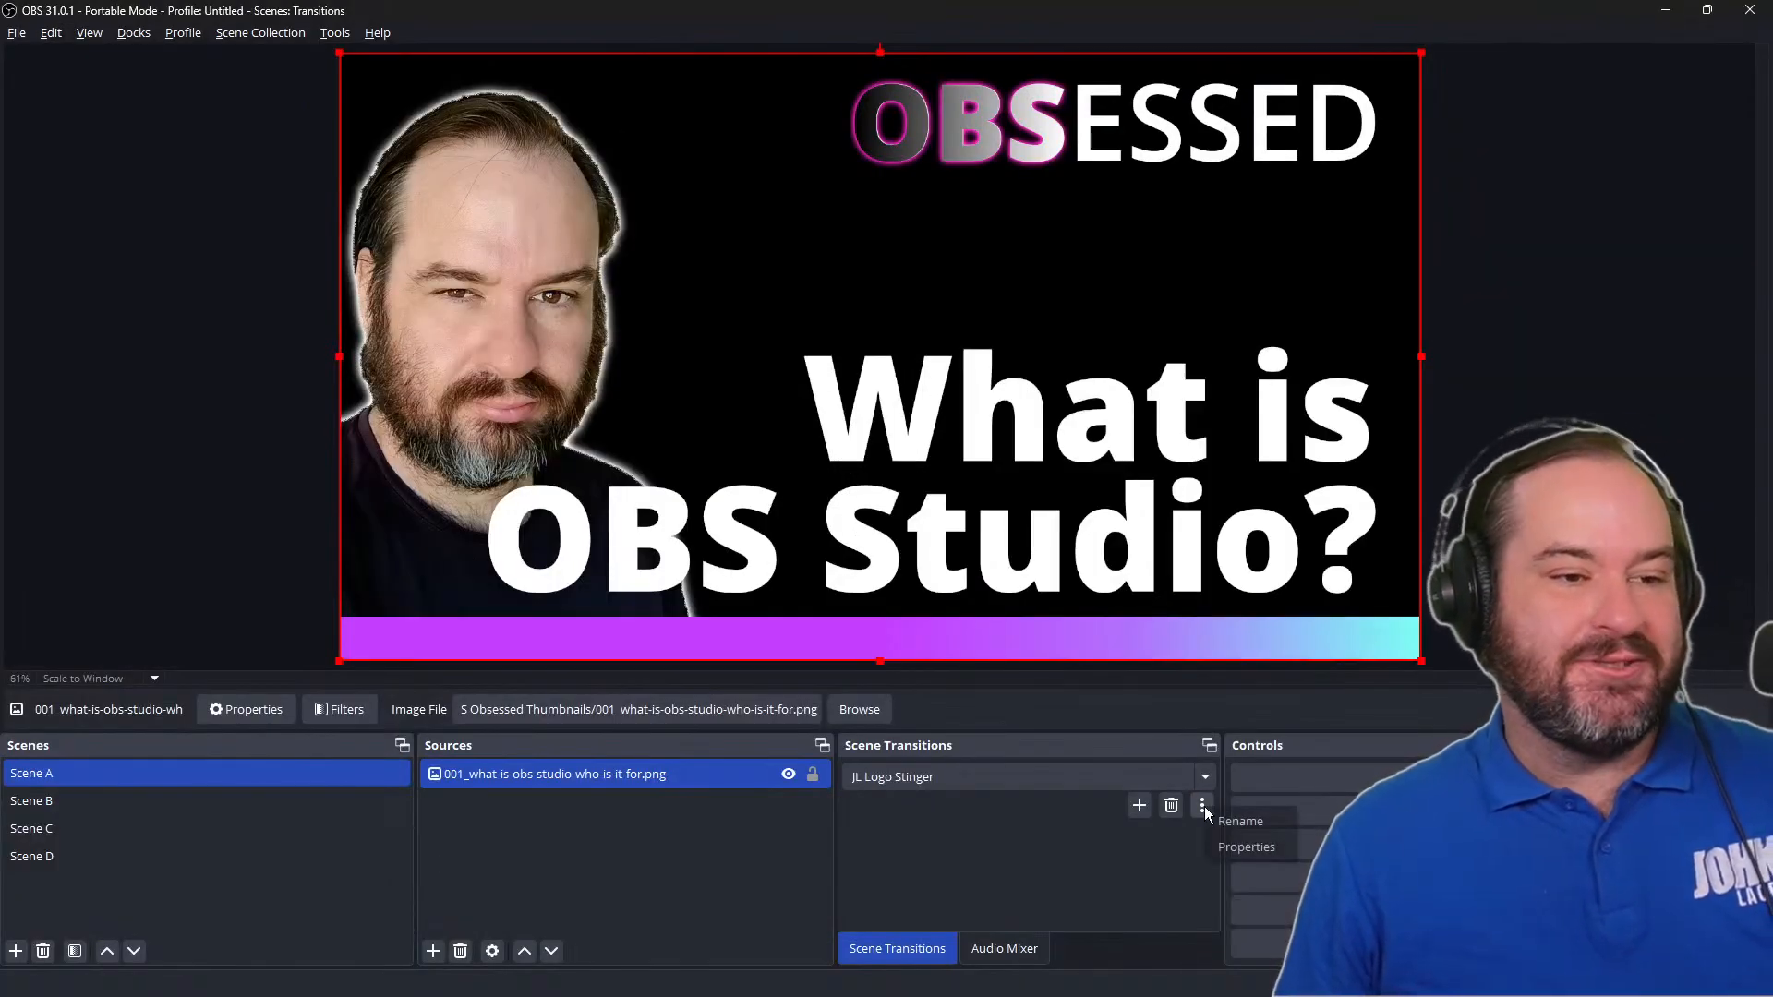
{"action": "left_click", "coordinate": [1272, 845]}
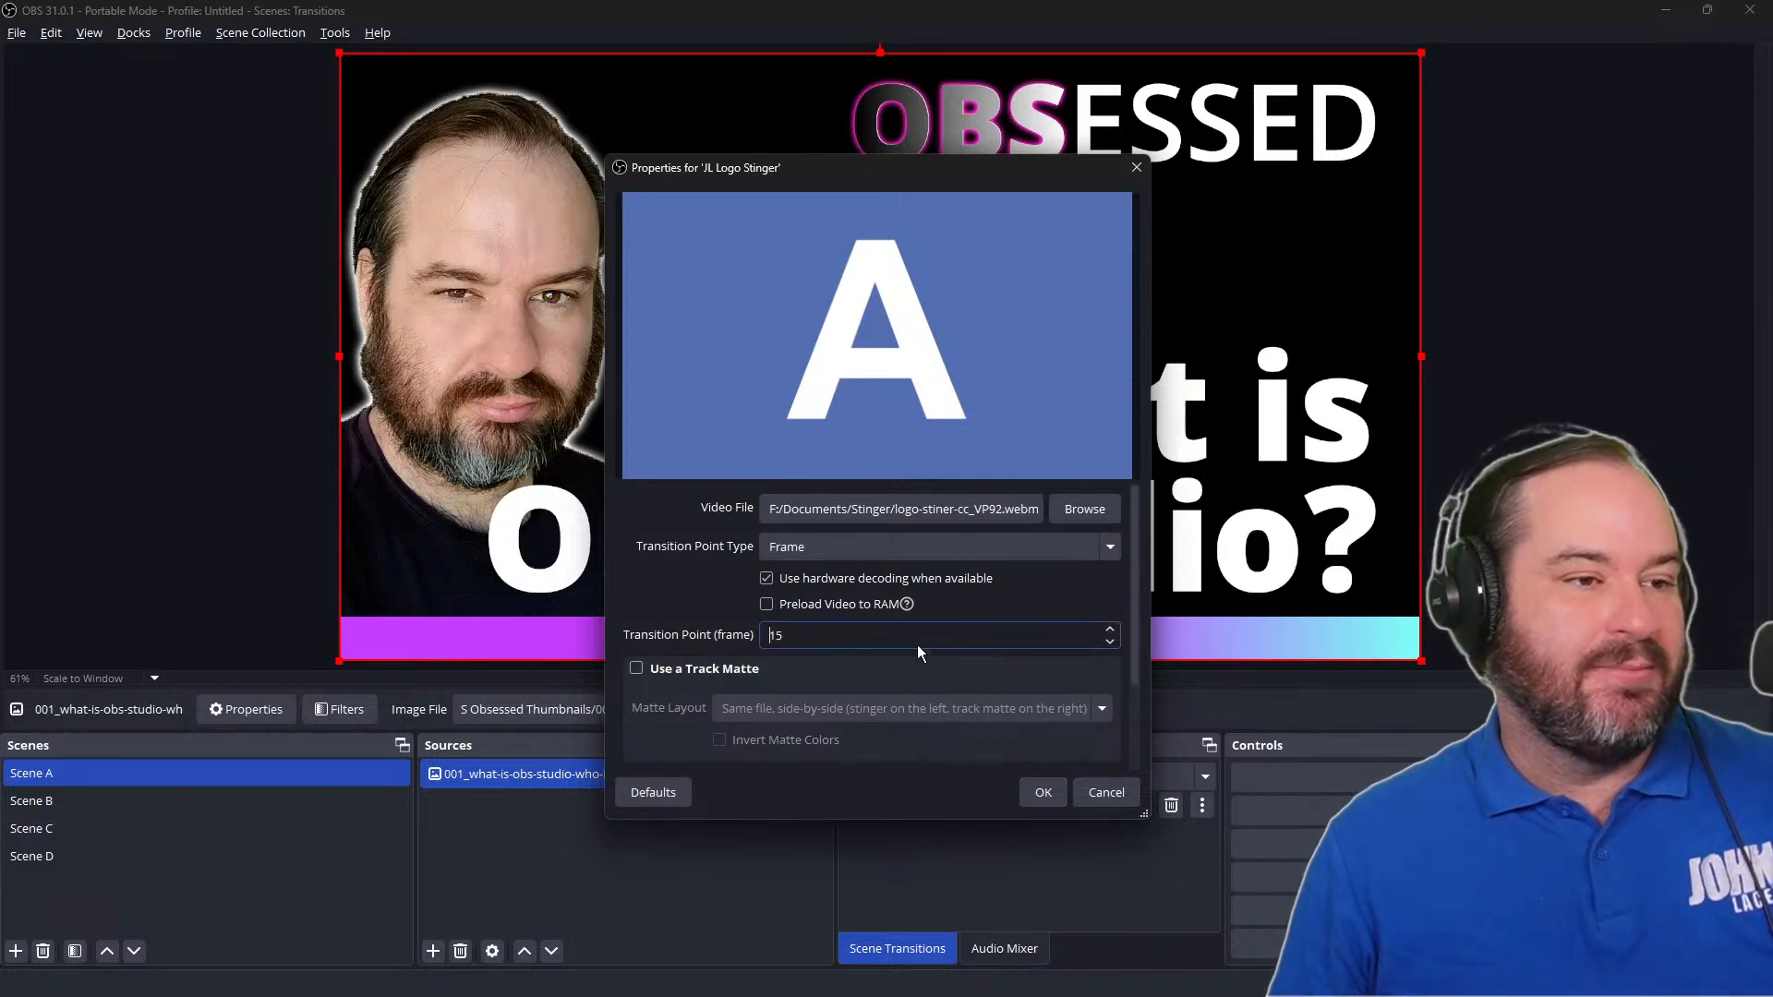
{"action": "key", "text": "ctrl+a"}
{"action": "type", "text": "50"}
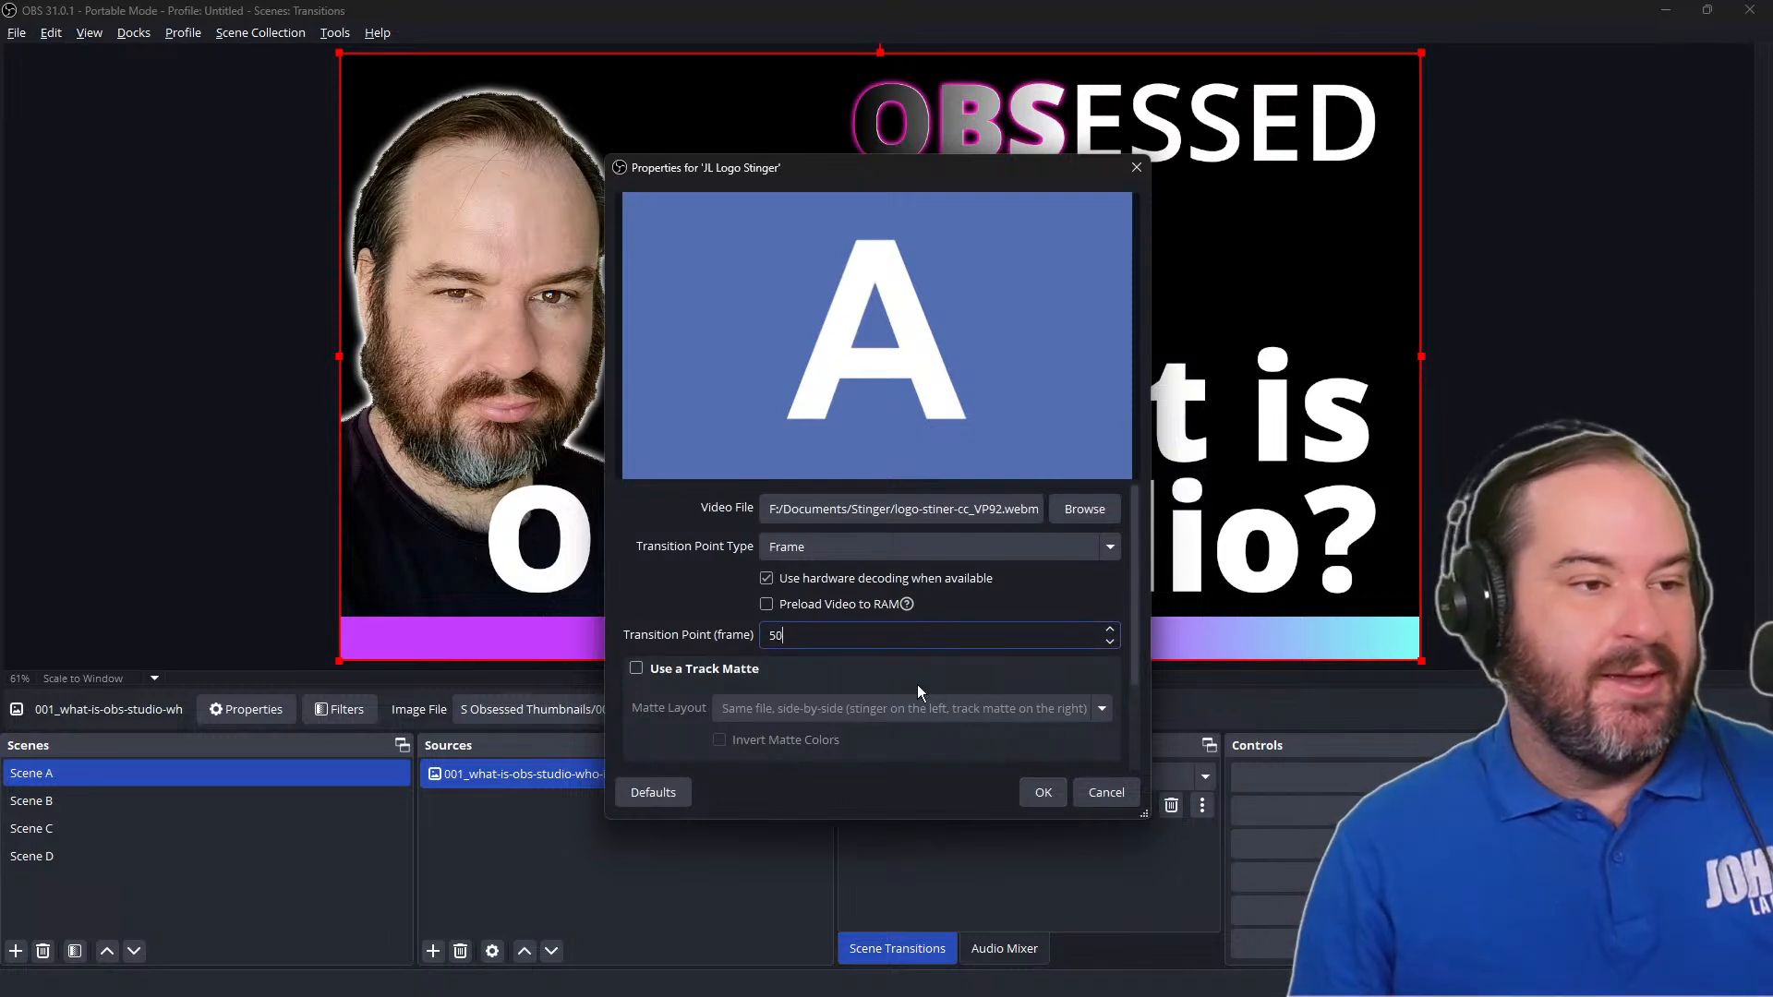
{"action": "left_click", "coordinate": [1047, 797]}
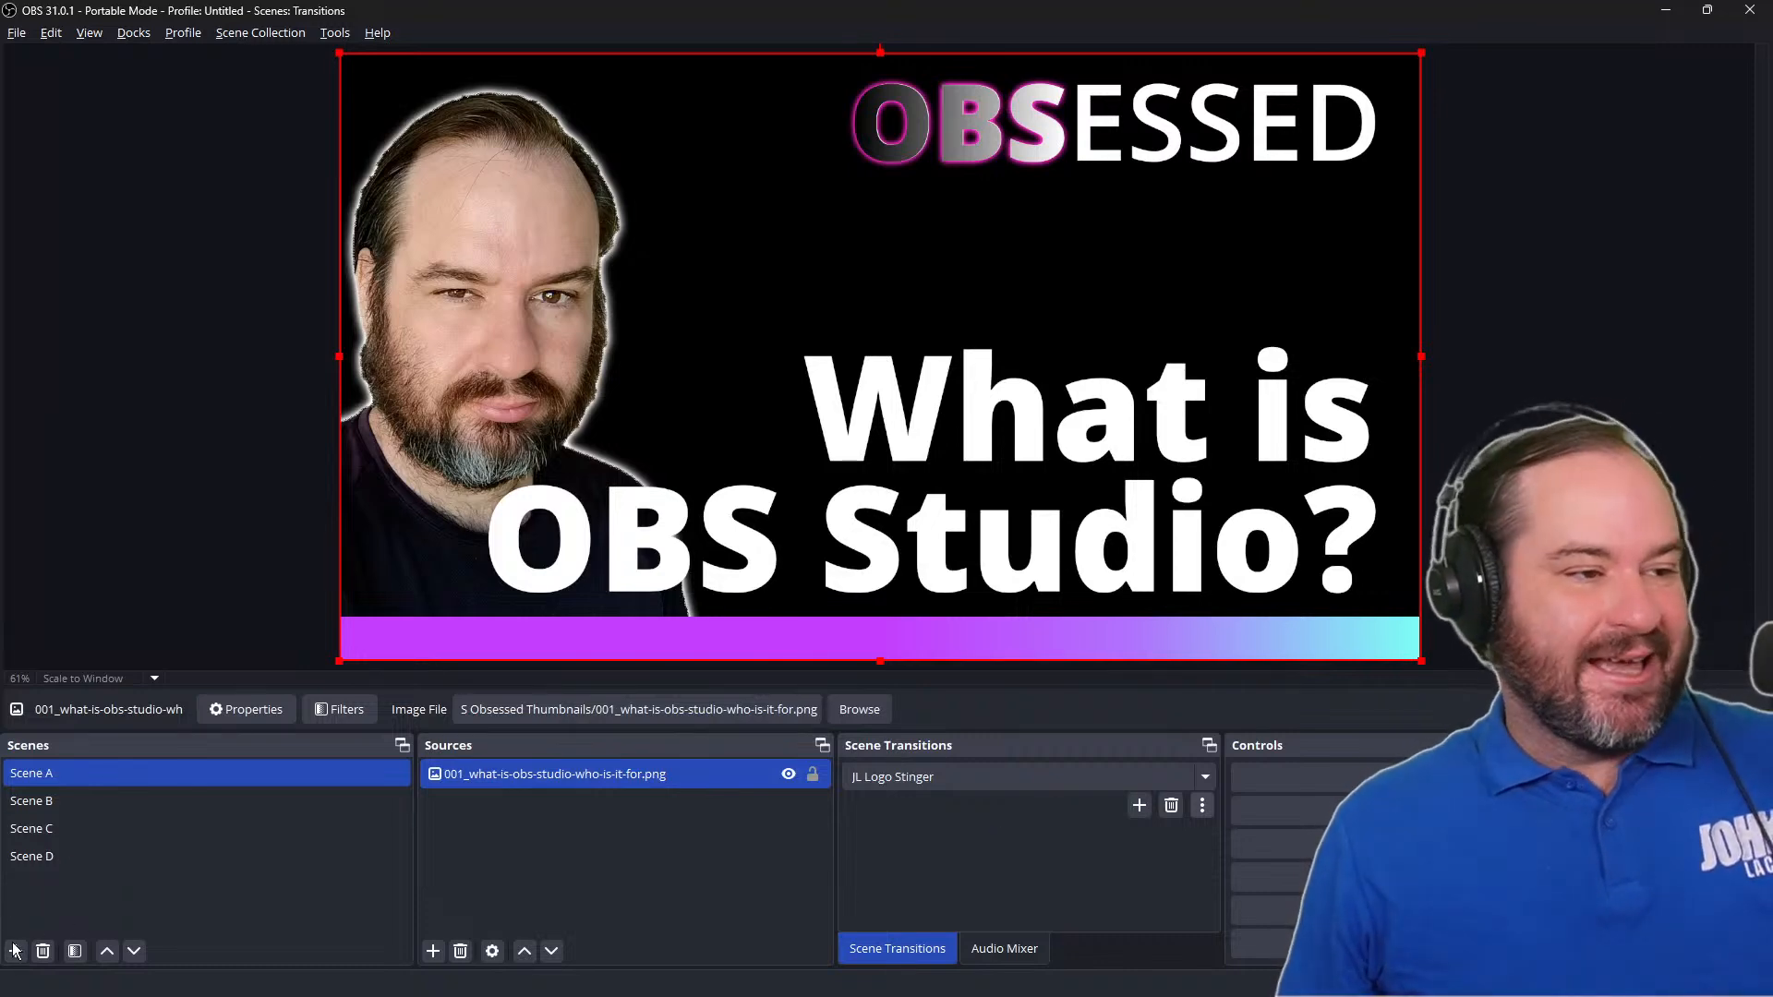
Step: Add a new scene named Scene E and move it below Scene D in the scene list
{"action": "left_click", "coordinate": [13, 948]}
{"action": "left_click", "coordinate": [715, 492]}
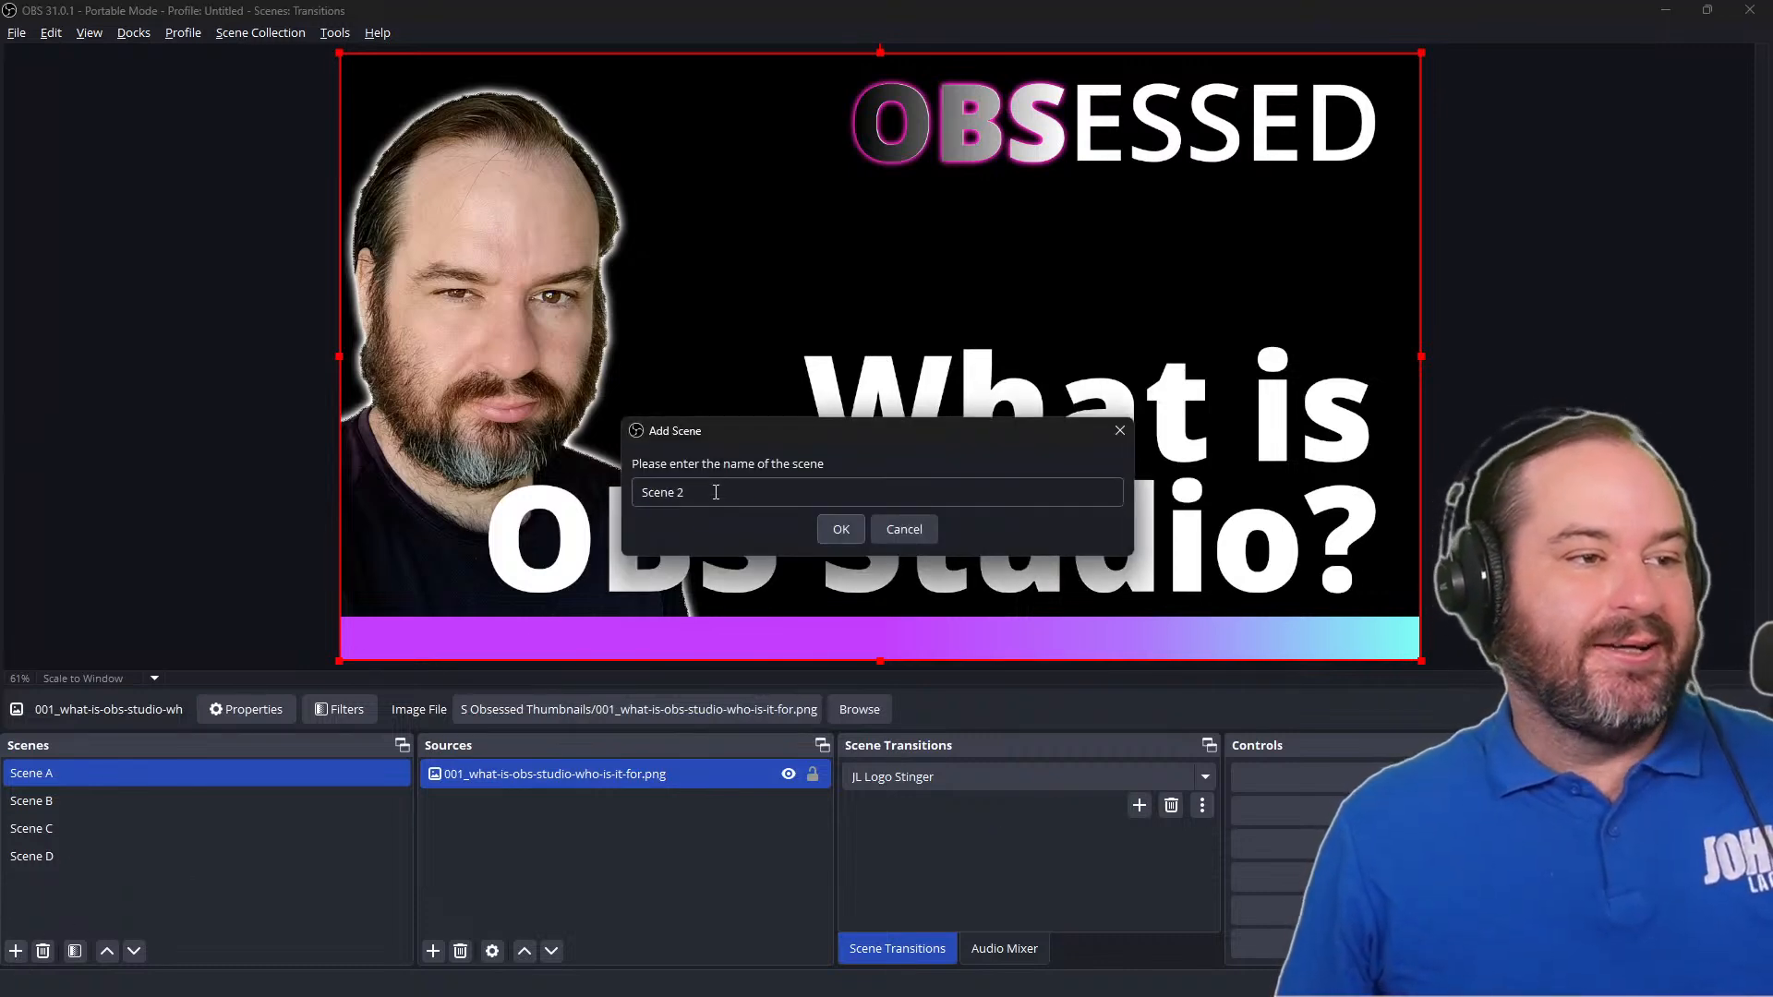
{"action": "left_click_drag", "start_coordinate": [715, 492], "coordinate": [446, 468]}
{"action": "type", "text": "Scene E"}
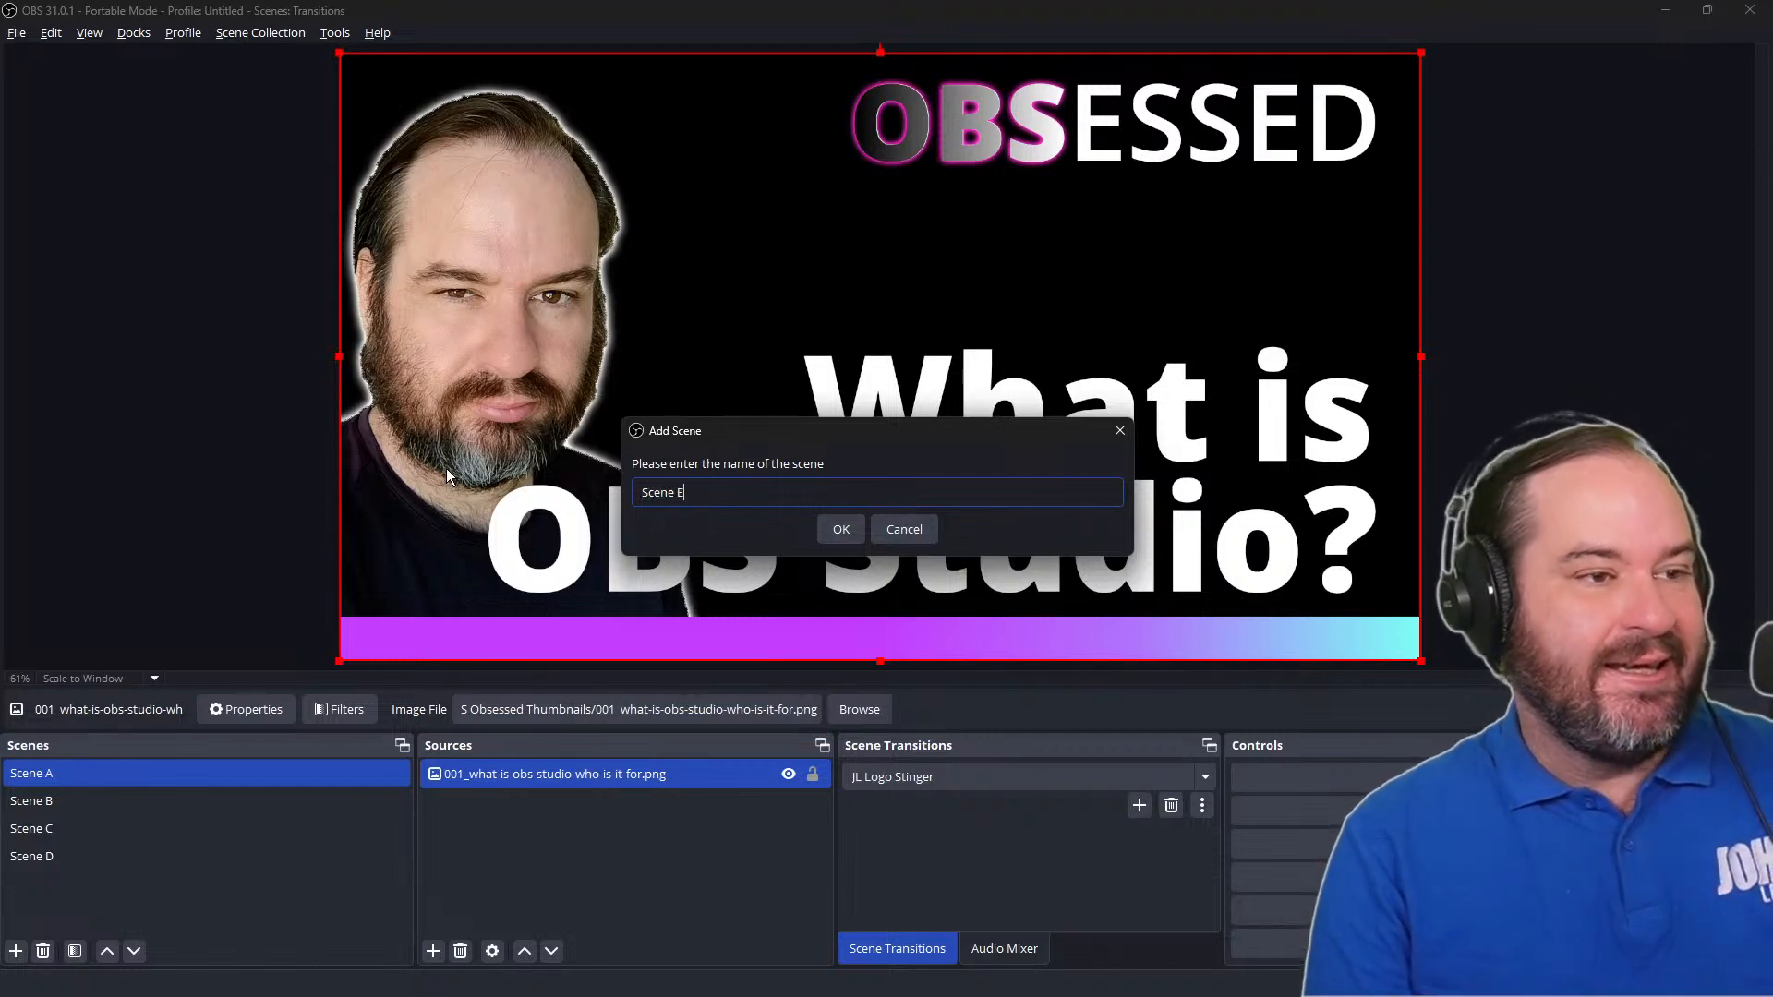
{"action": "key", "text": "Return"}
{"action": "left_click_drag", "start_coordinate": [135, 792], "coordinate": [136, 894]}
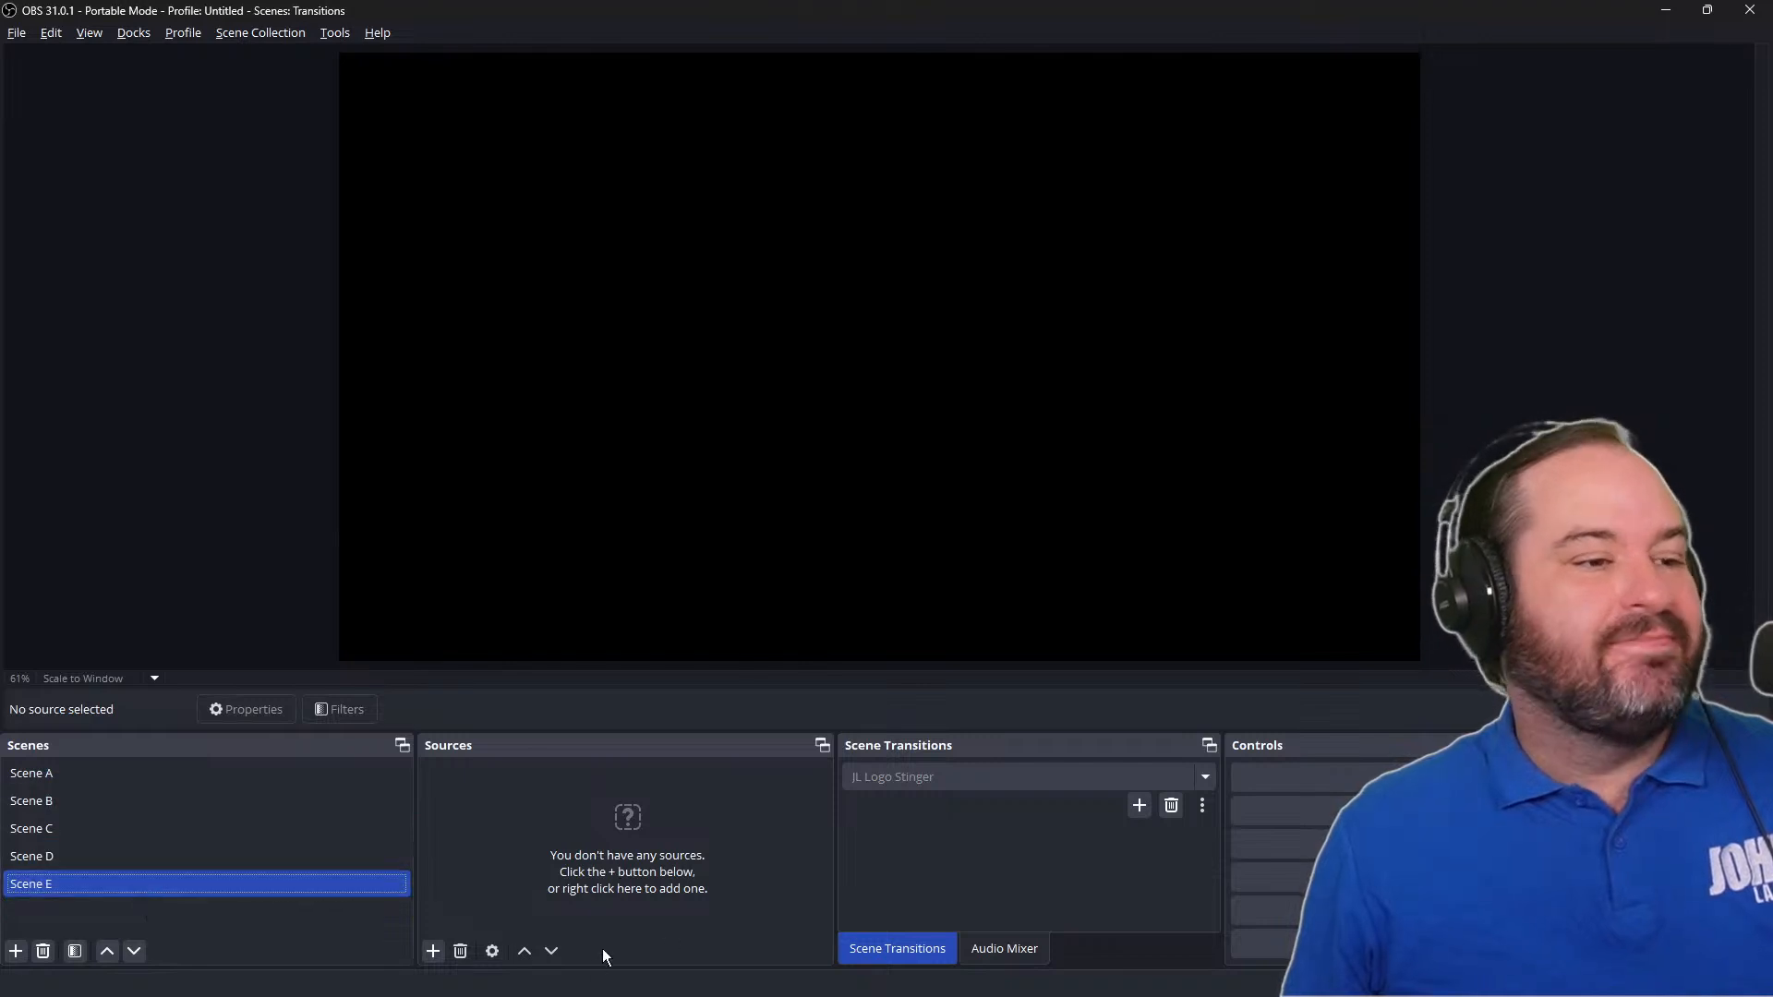
Step: Add a new Color Source to Scene E, colour it yellow (#ffff00) and keep the default size
{"action": "left_click", "coordinate": [432, 951]}
{"action": "left_click", "coordinate": [641, 566]}
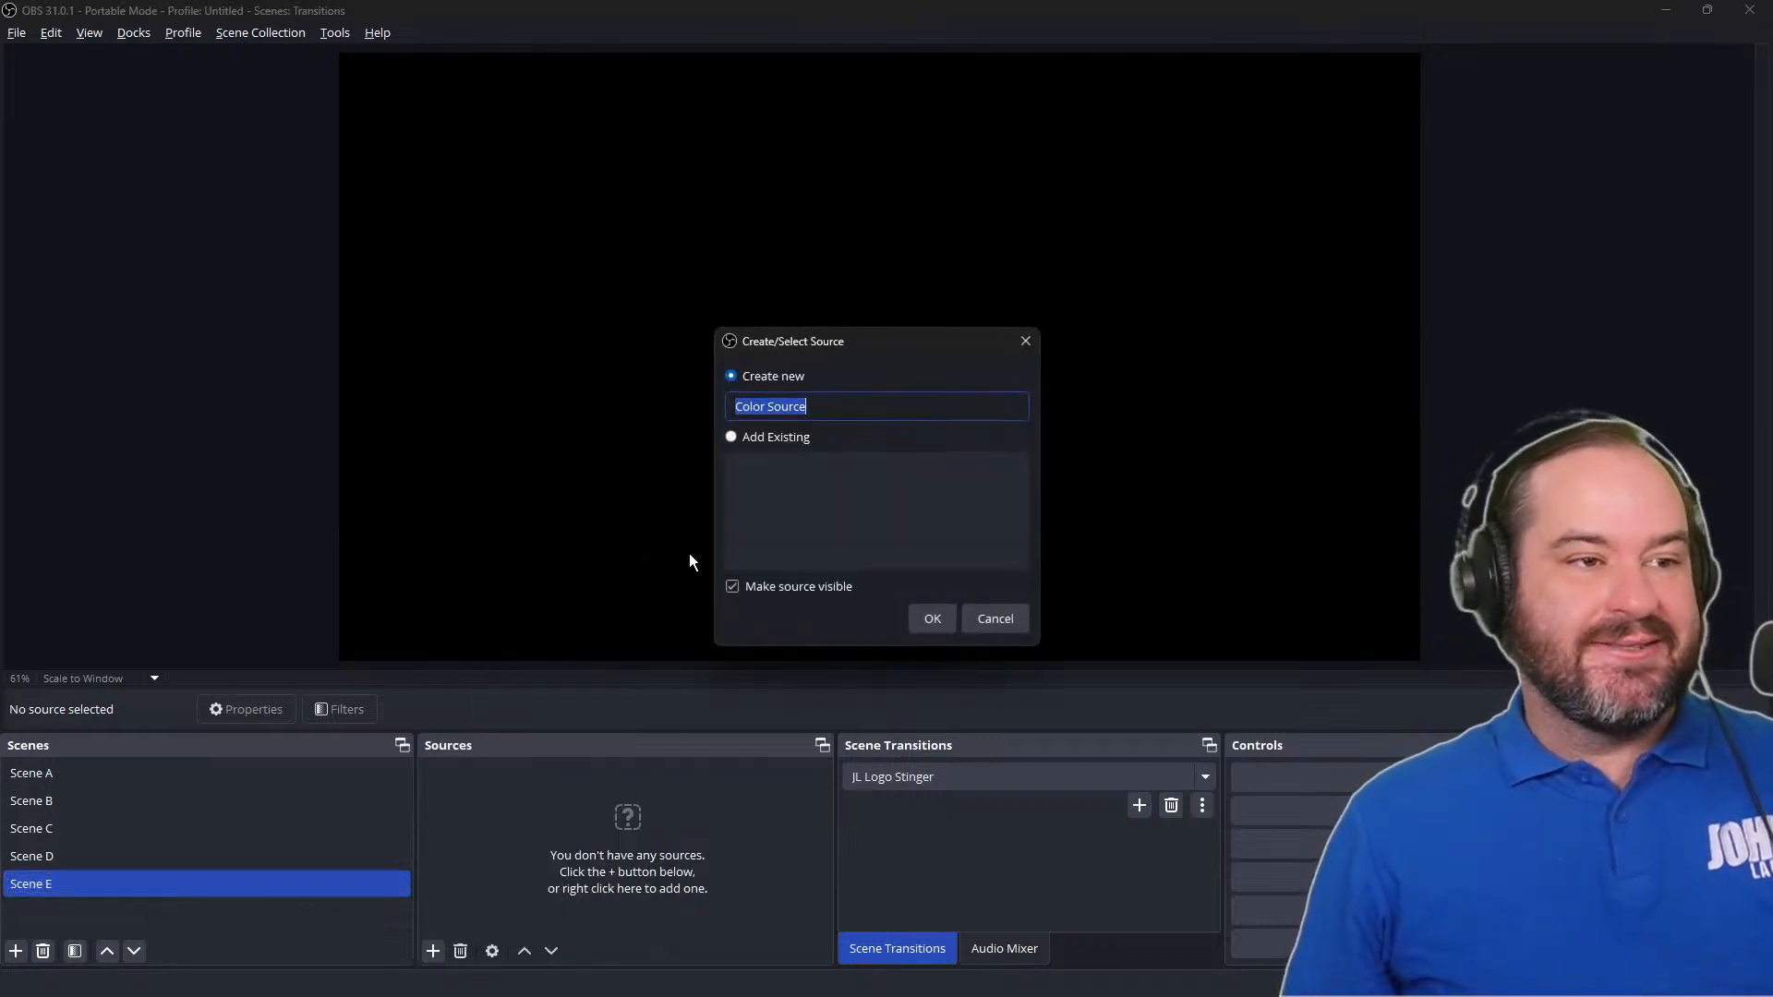
{"action": "left_click", "coordinate": [928, 618]}
{"action": "left_click", "coordinate": [1043, 509]}
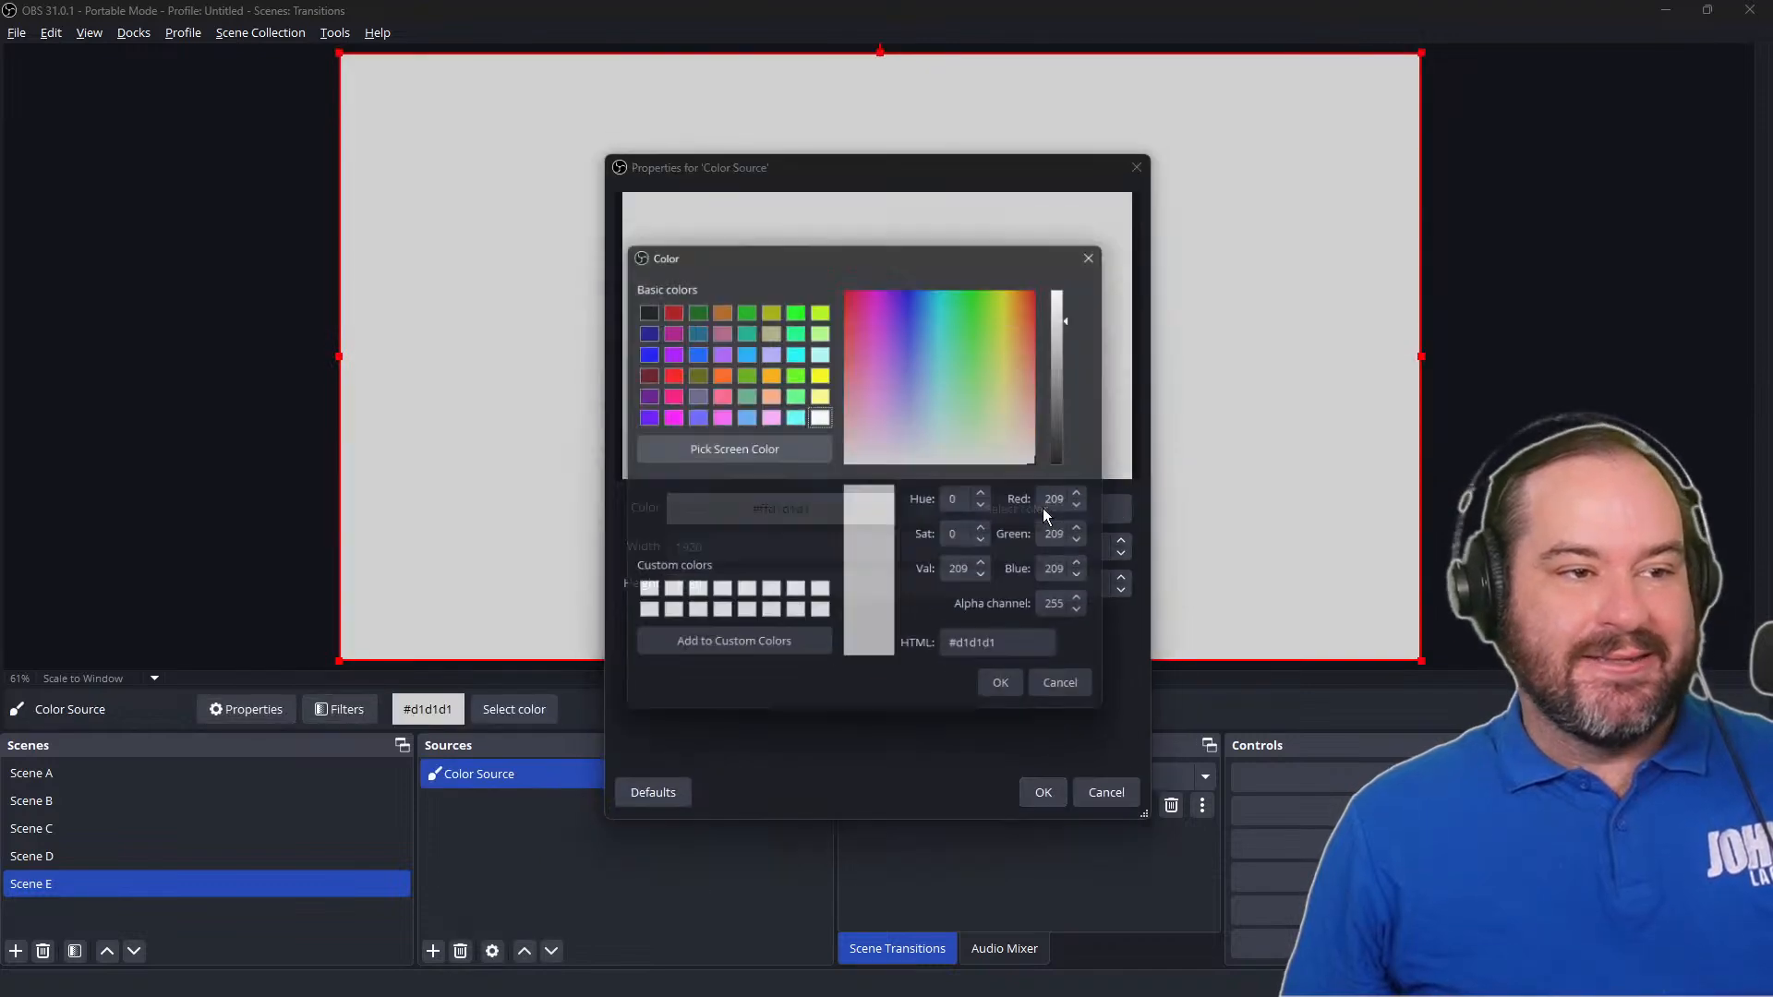
{"action": "left_click", "coordinate": [716, 394]}
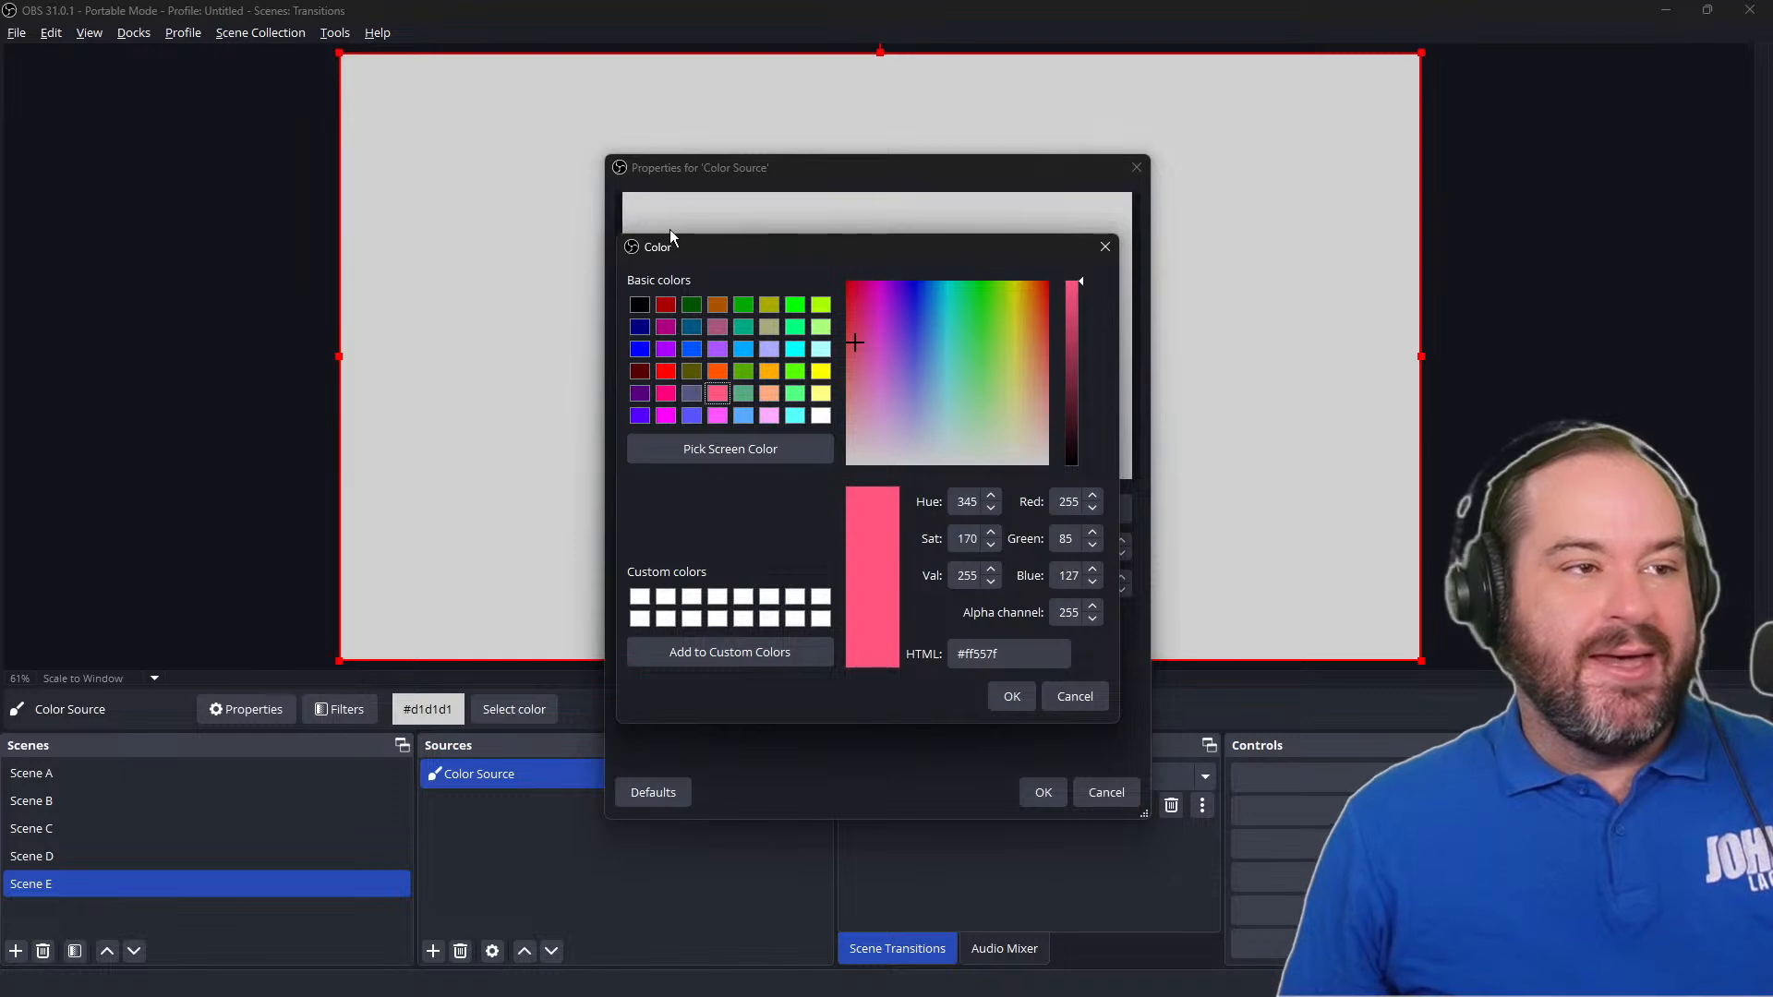
{"action": "left_click", "coordinate": [820, 371]}
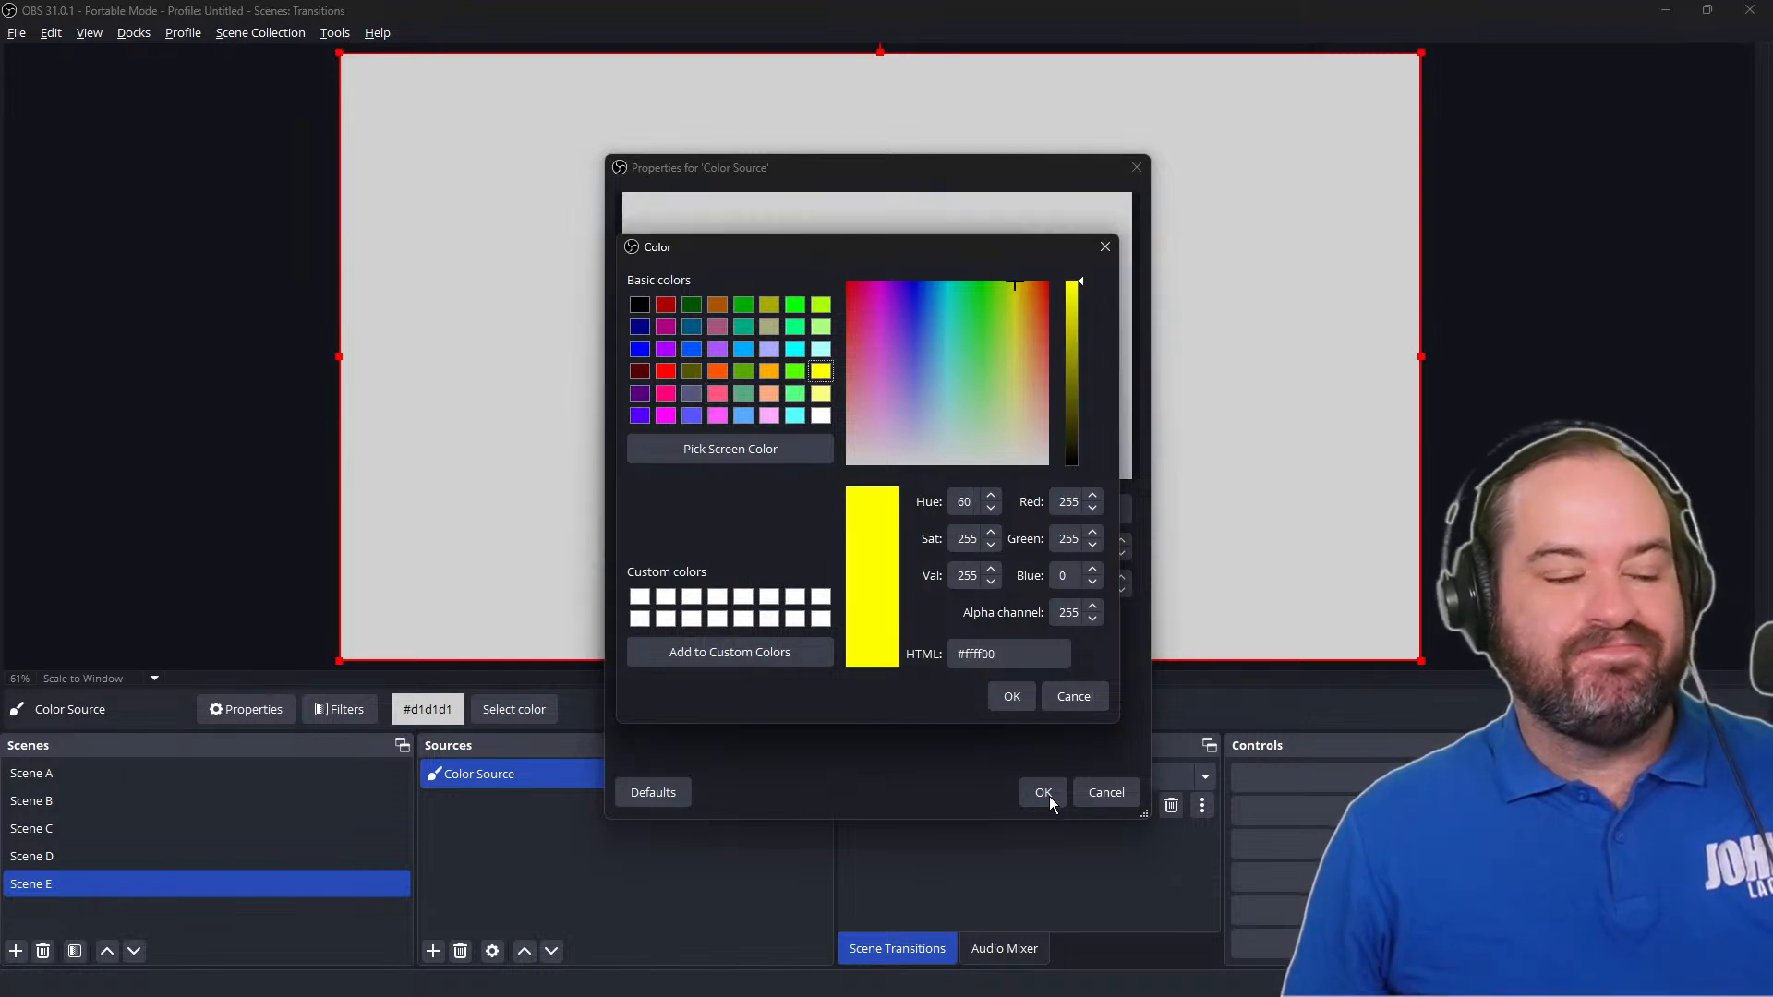
{"action": "left_click", "coordinate": [1012, 696]}
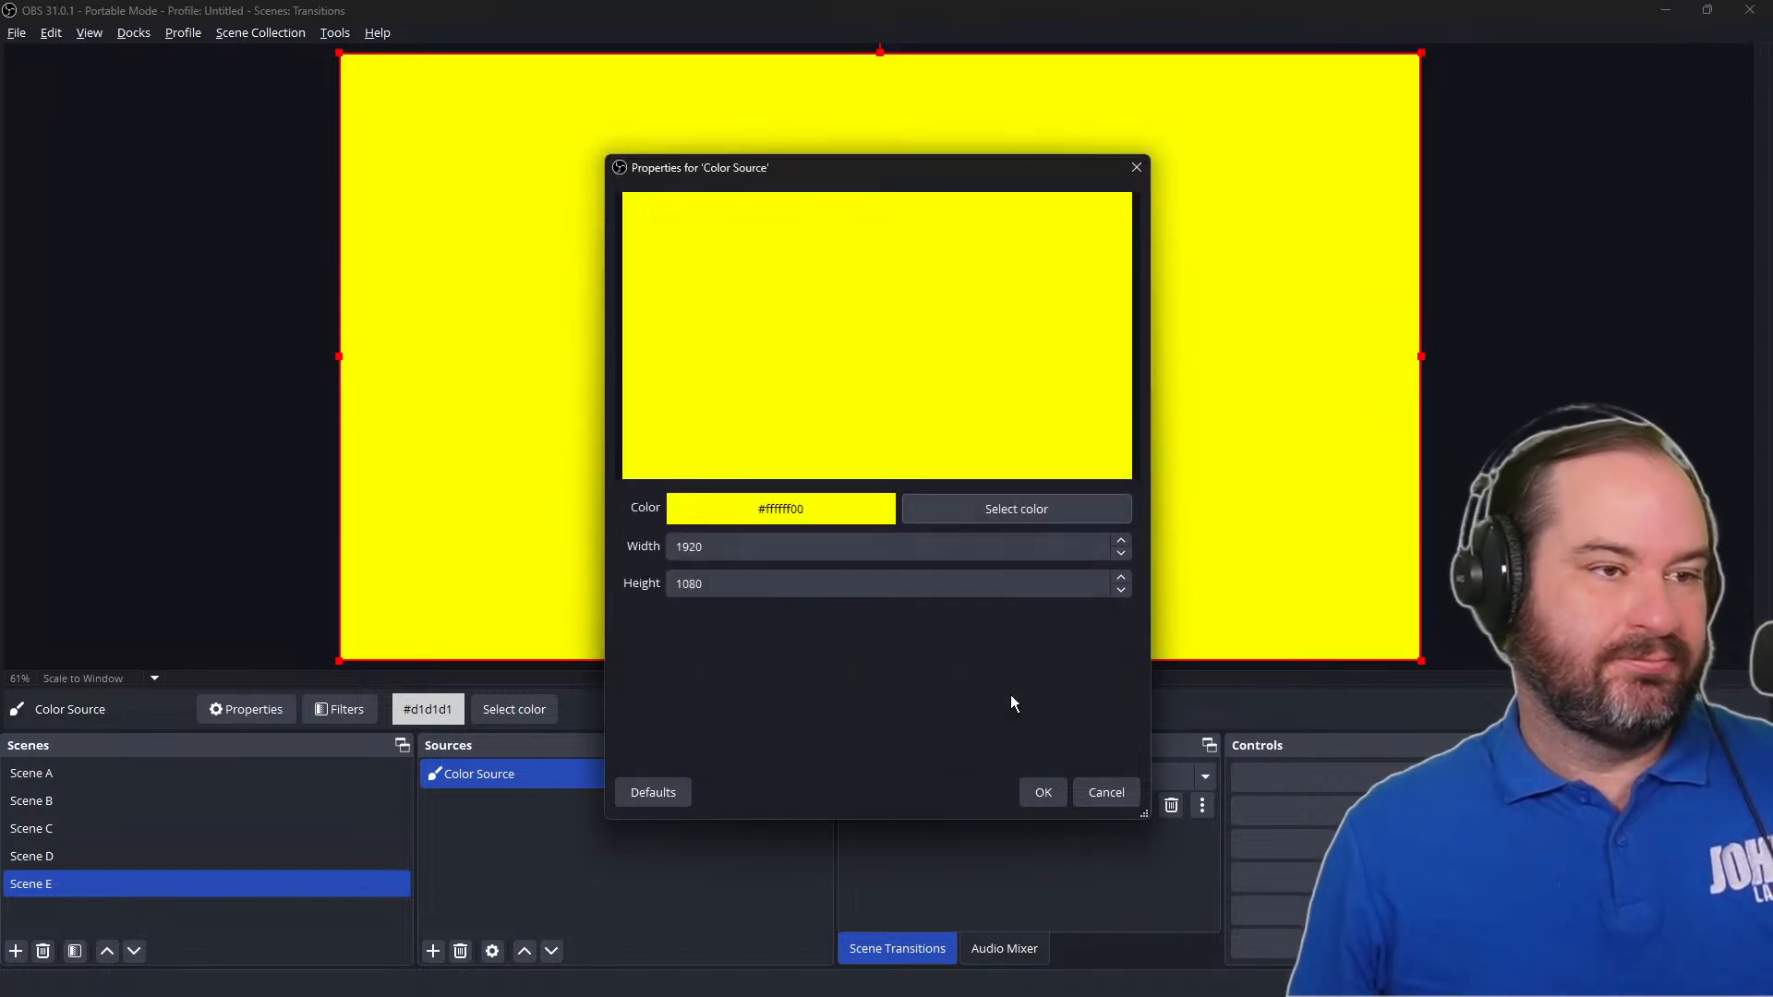
{"action": "left_click", "coordinate": [1041, 799]}
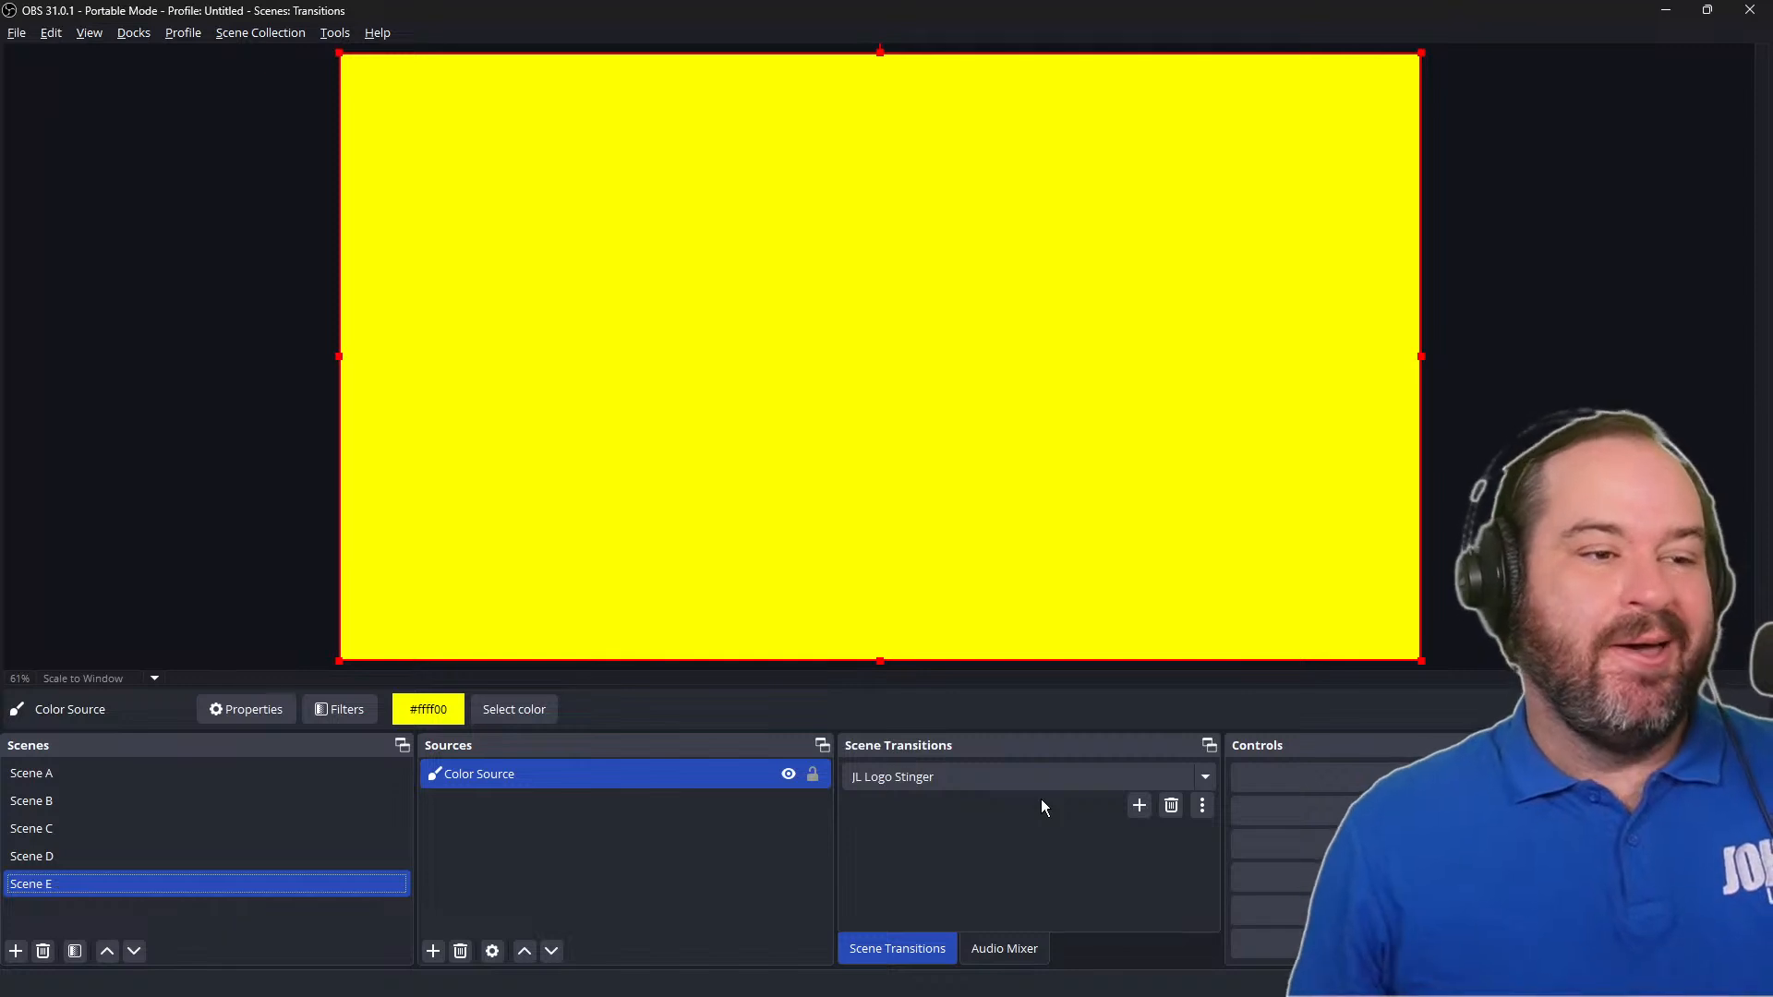
Step: Select the Cut scene transition and switch to Scene D
{"action": "left_click", "coordinate": [1051, 779]}
{"action": "left_click", "coordinate": [1056, 802]}
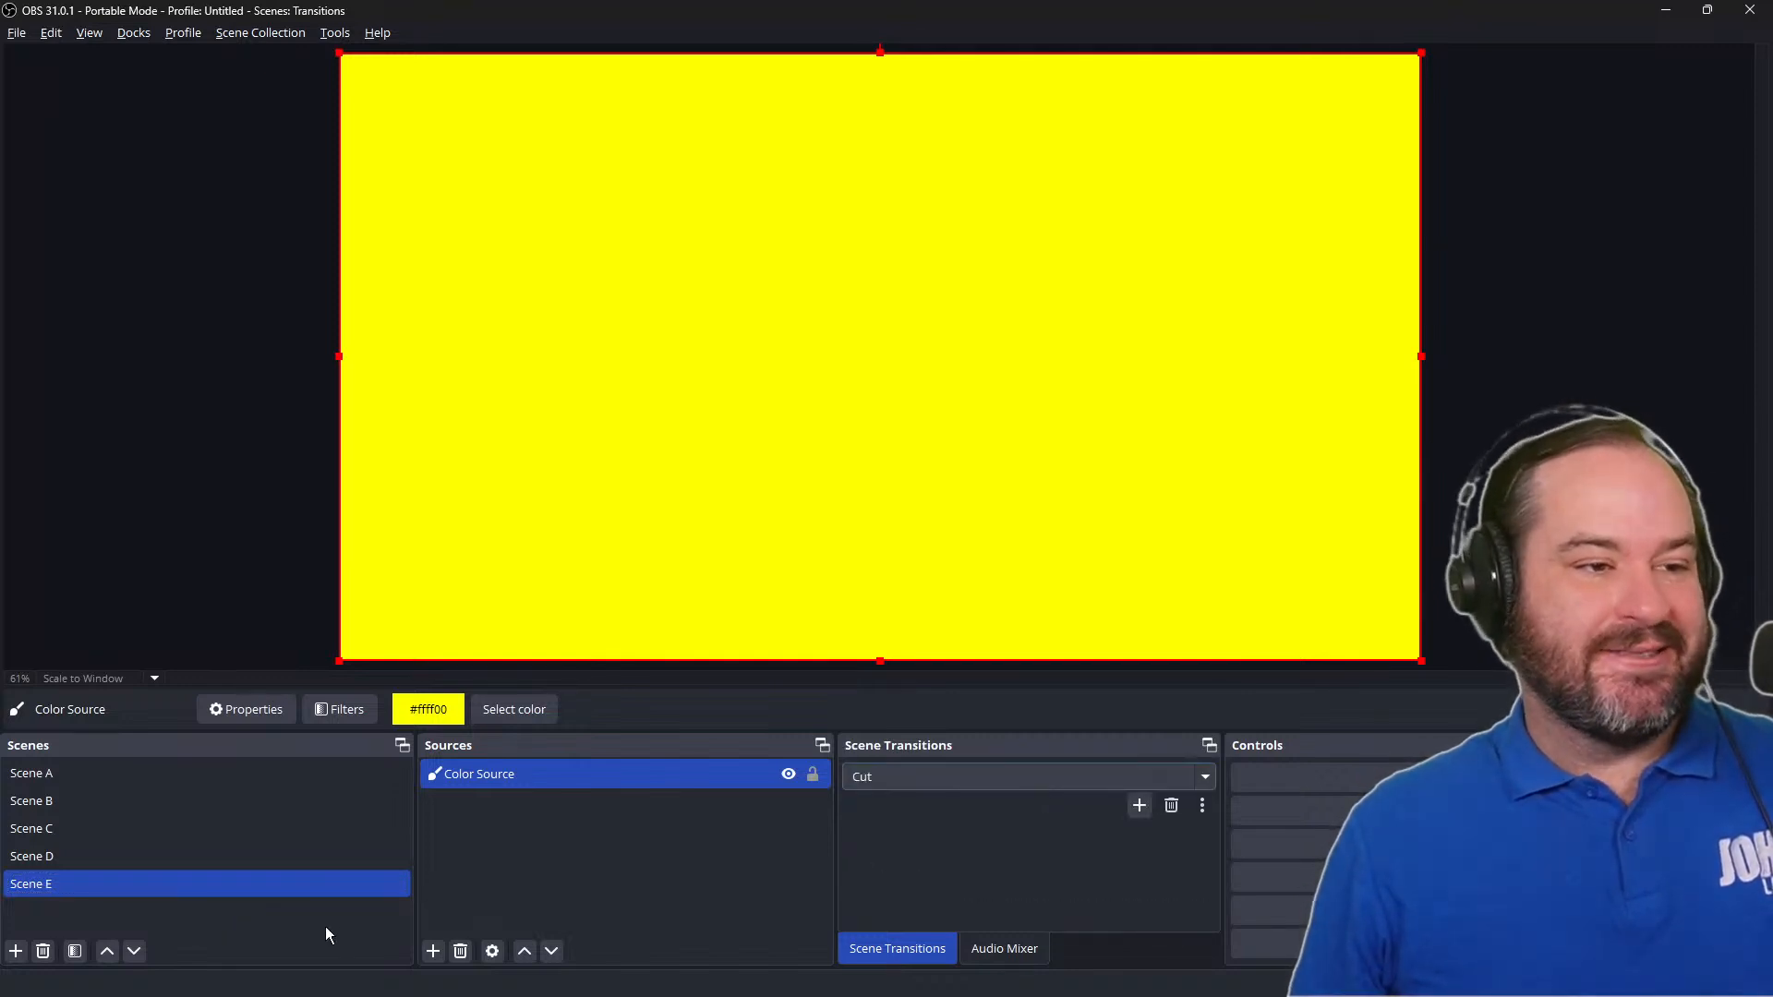
{"action": "left_click", "coordinate": [259, 867]}
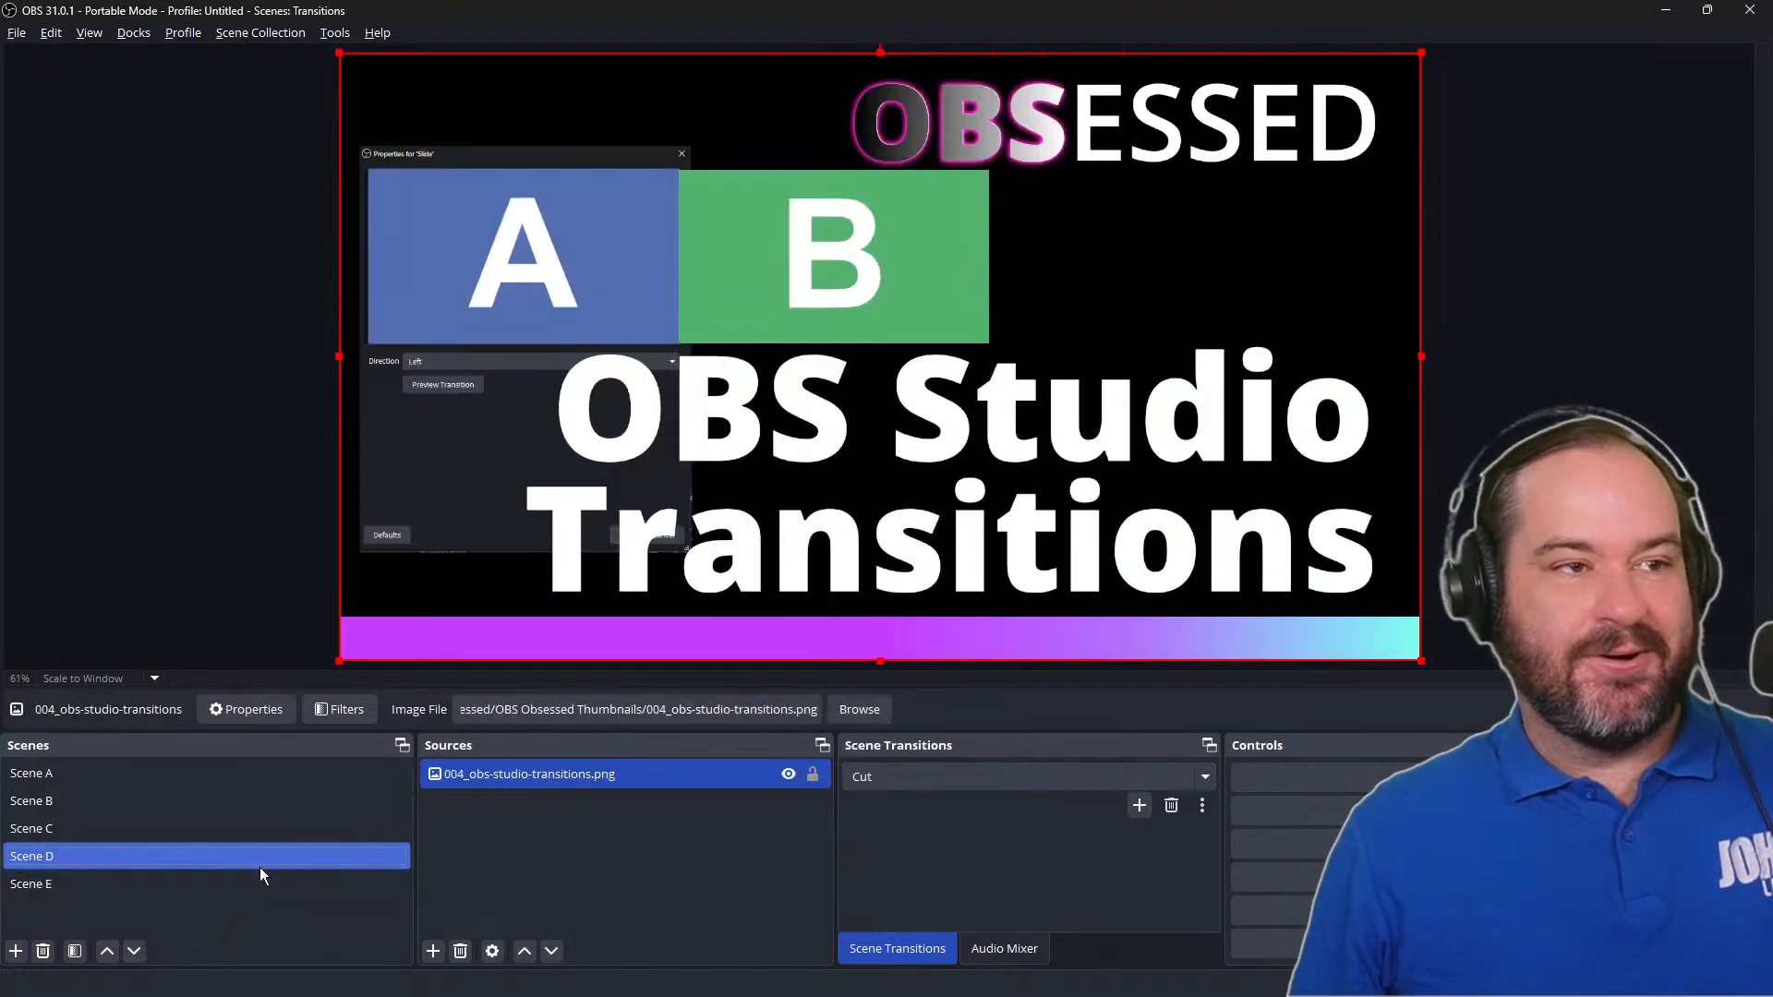
{"action": "left_click", "coordinate": [990, 769]}
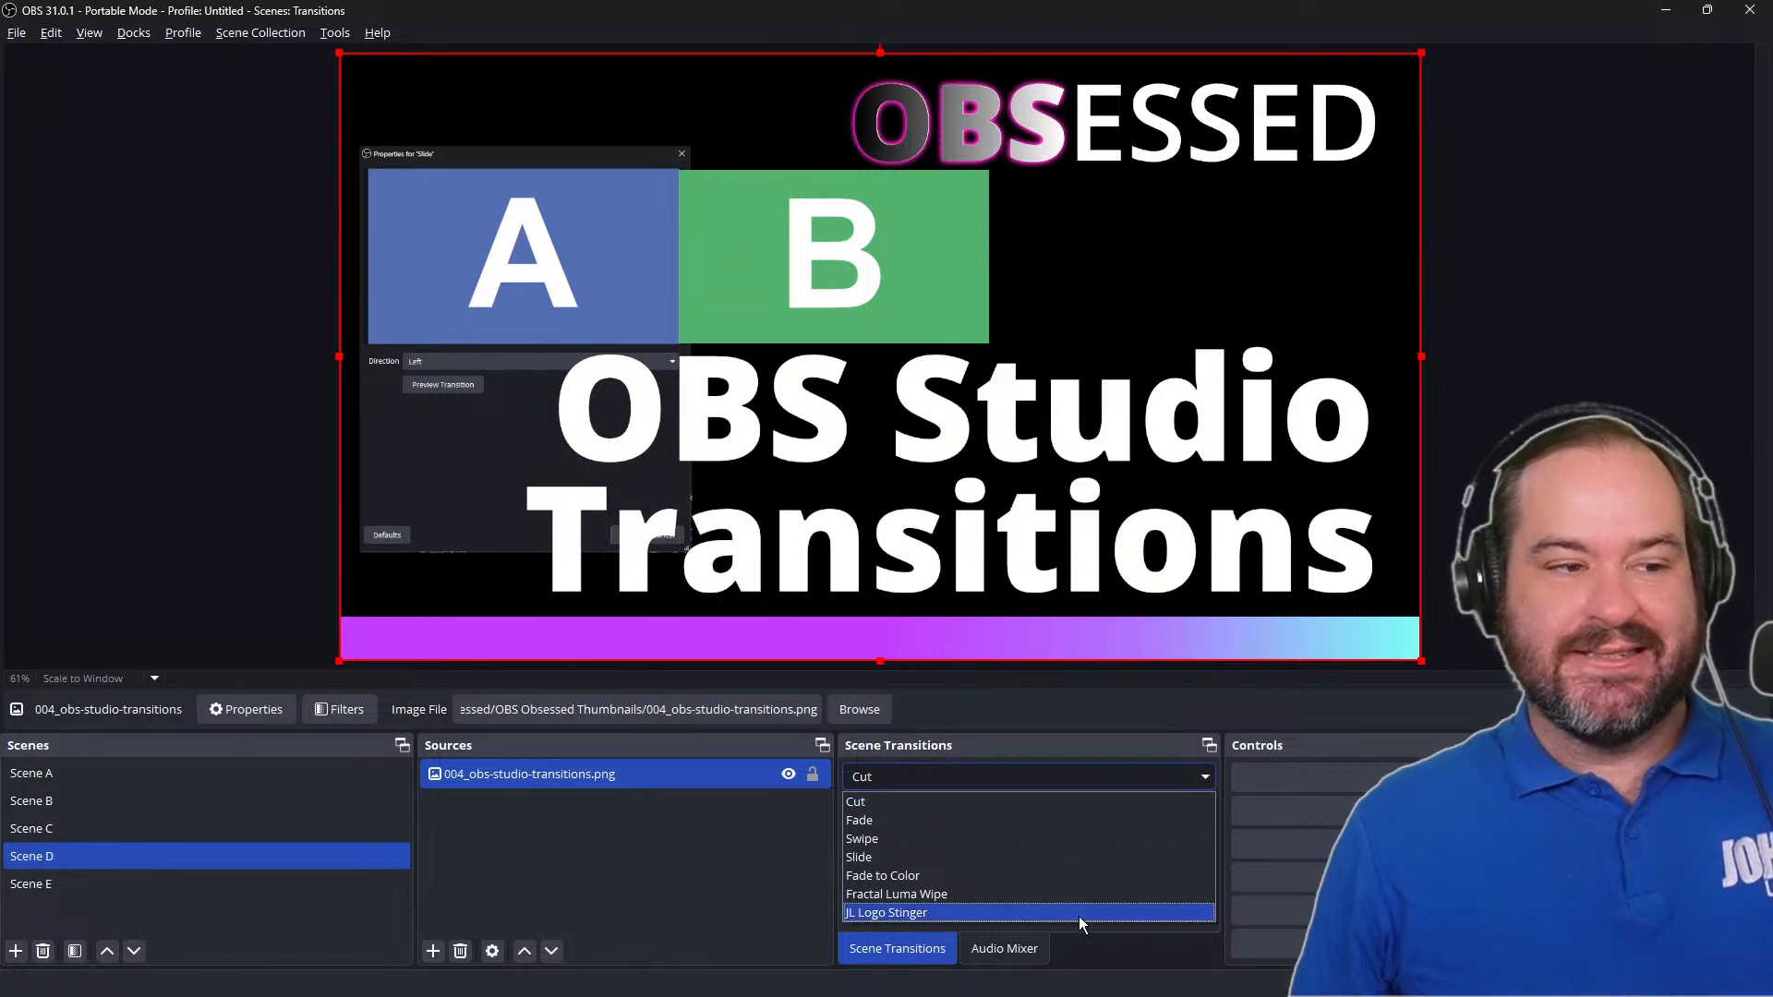
{"action": "left_click", "coordinate": [1078, 916]}
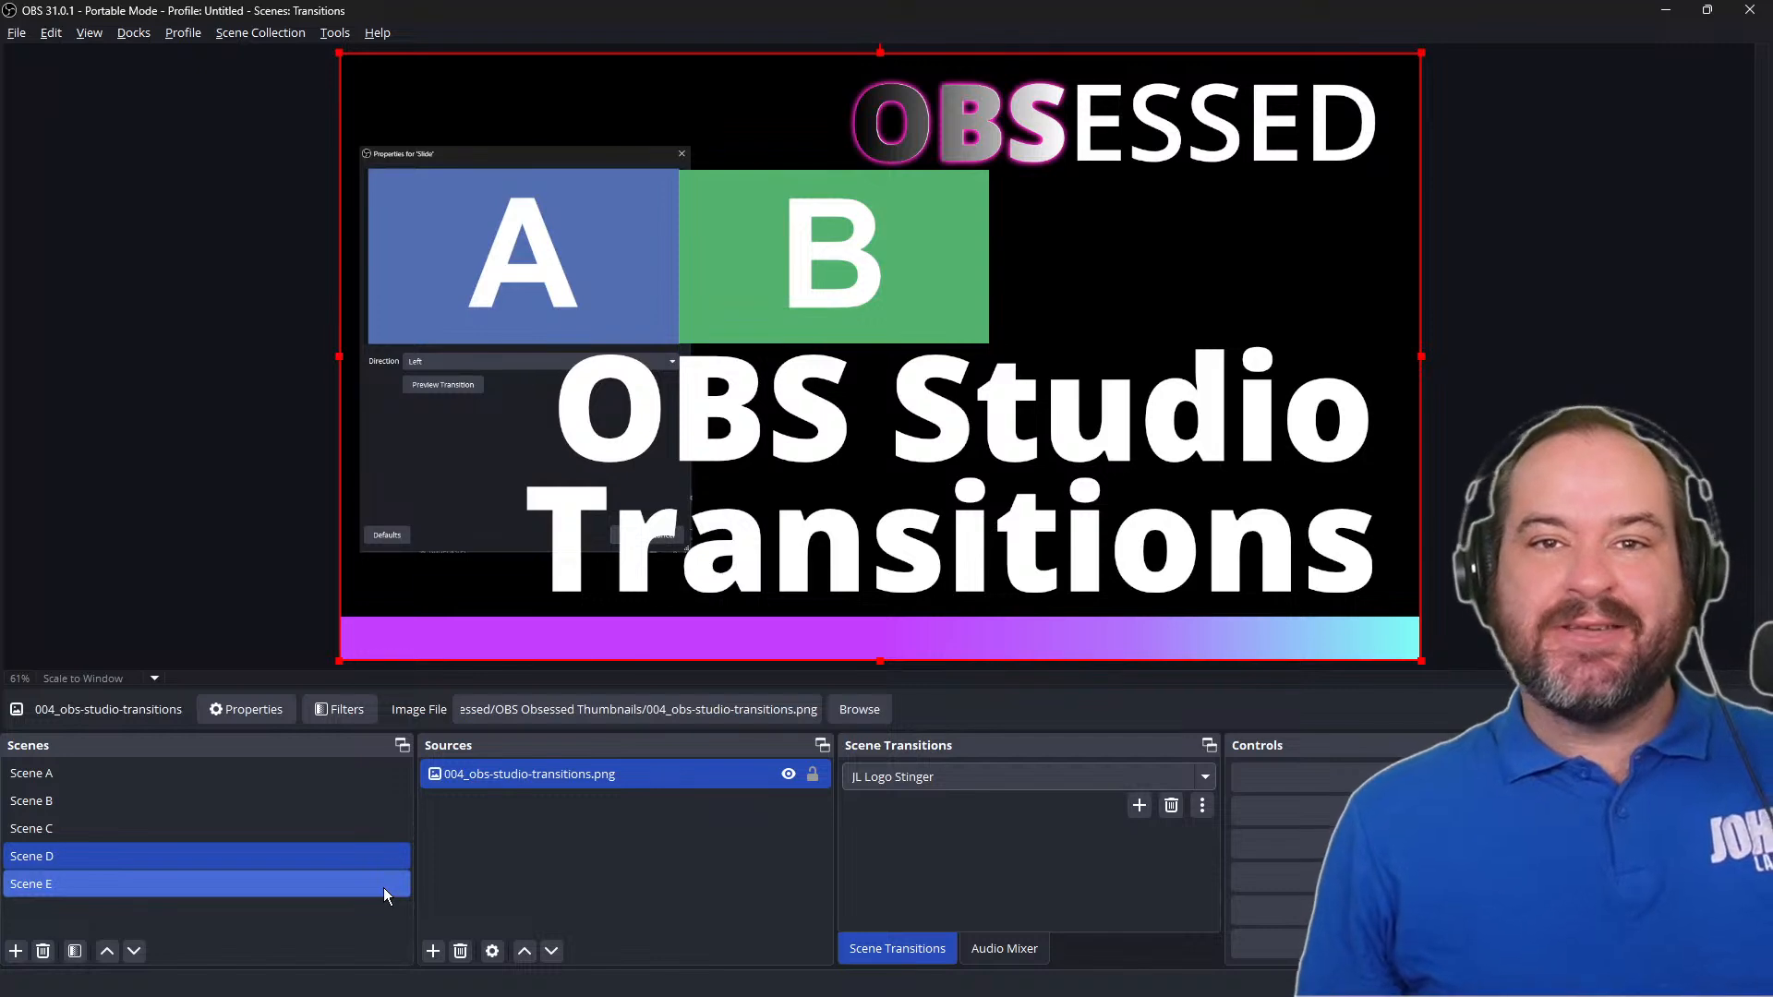
{"action": "left_click", "coordinate": [1001, 781]}
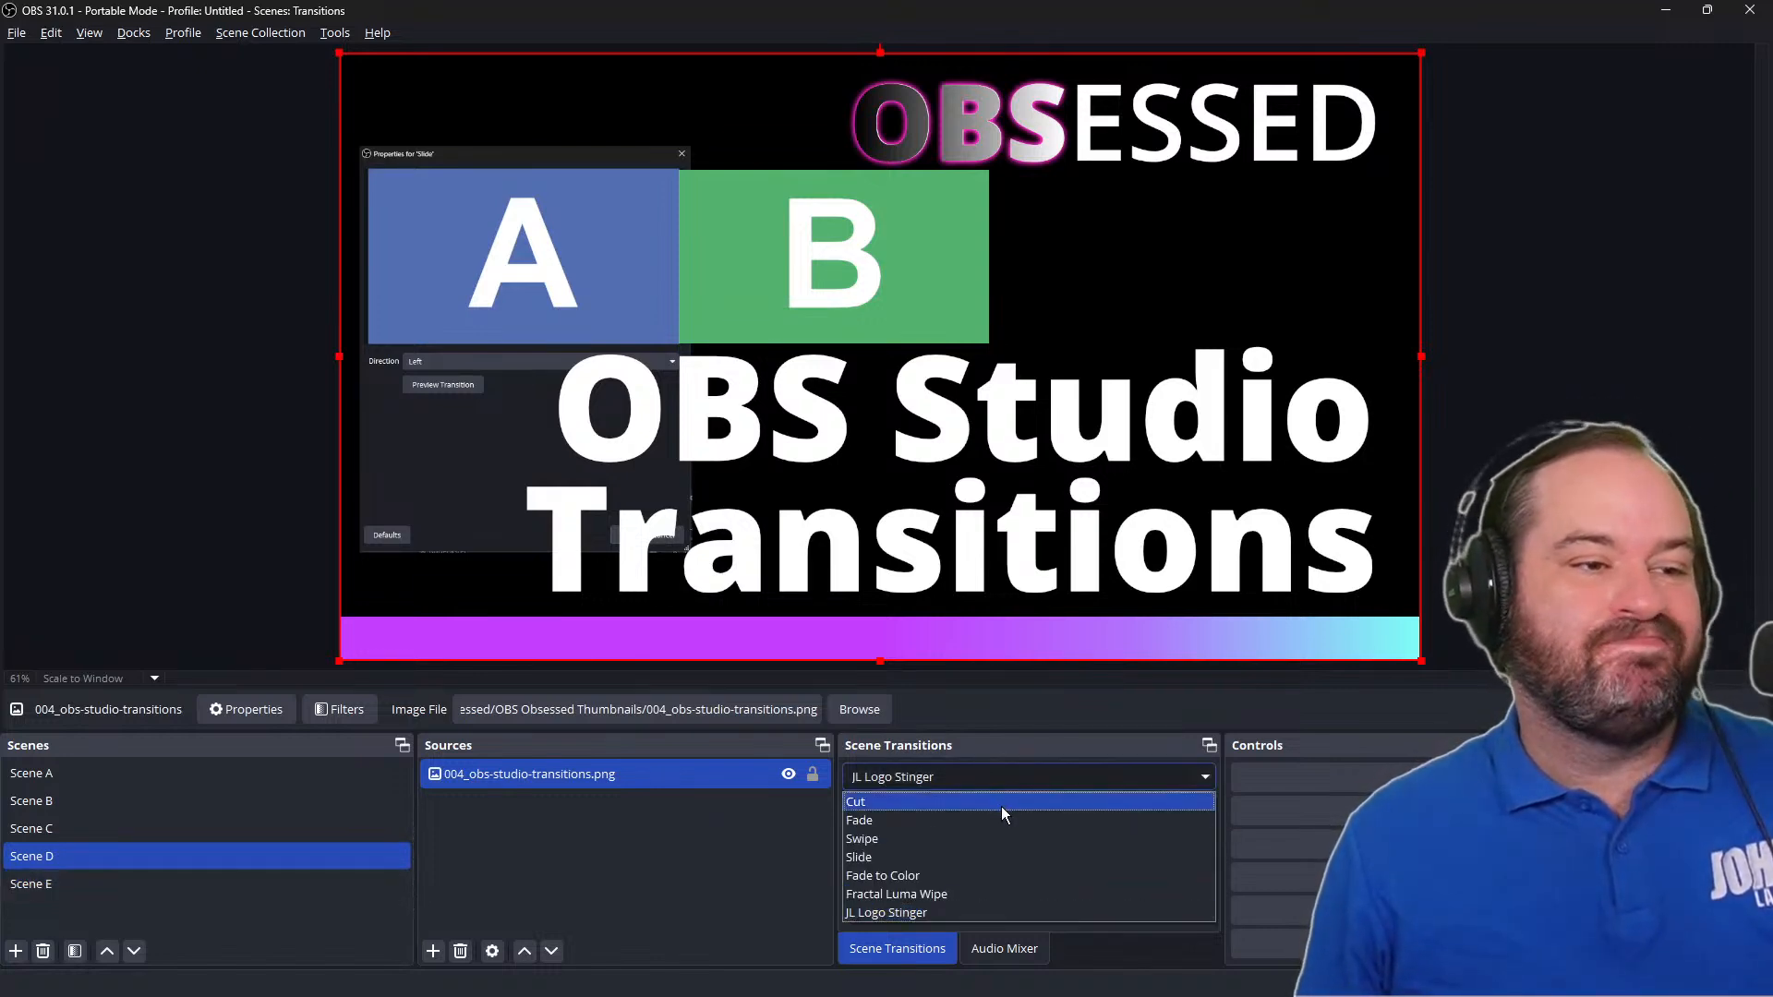
{"action": "left_click", "coordinate": [1003, 811]}
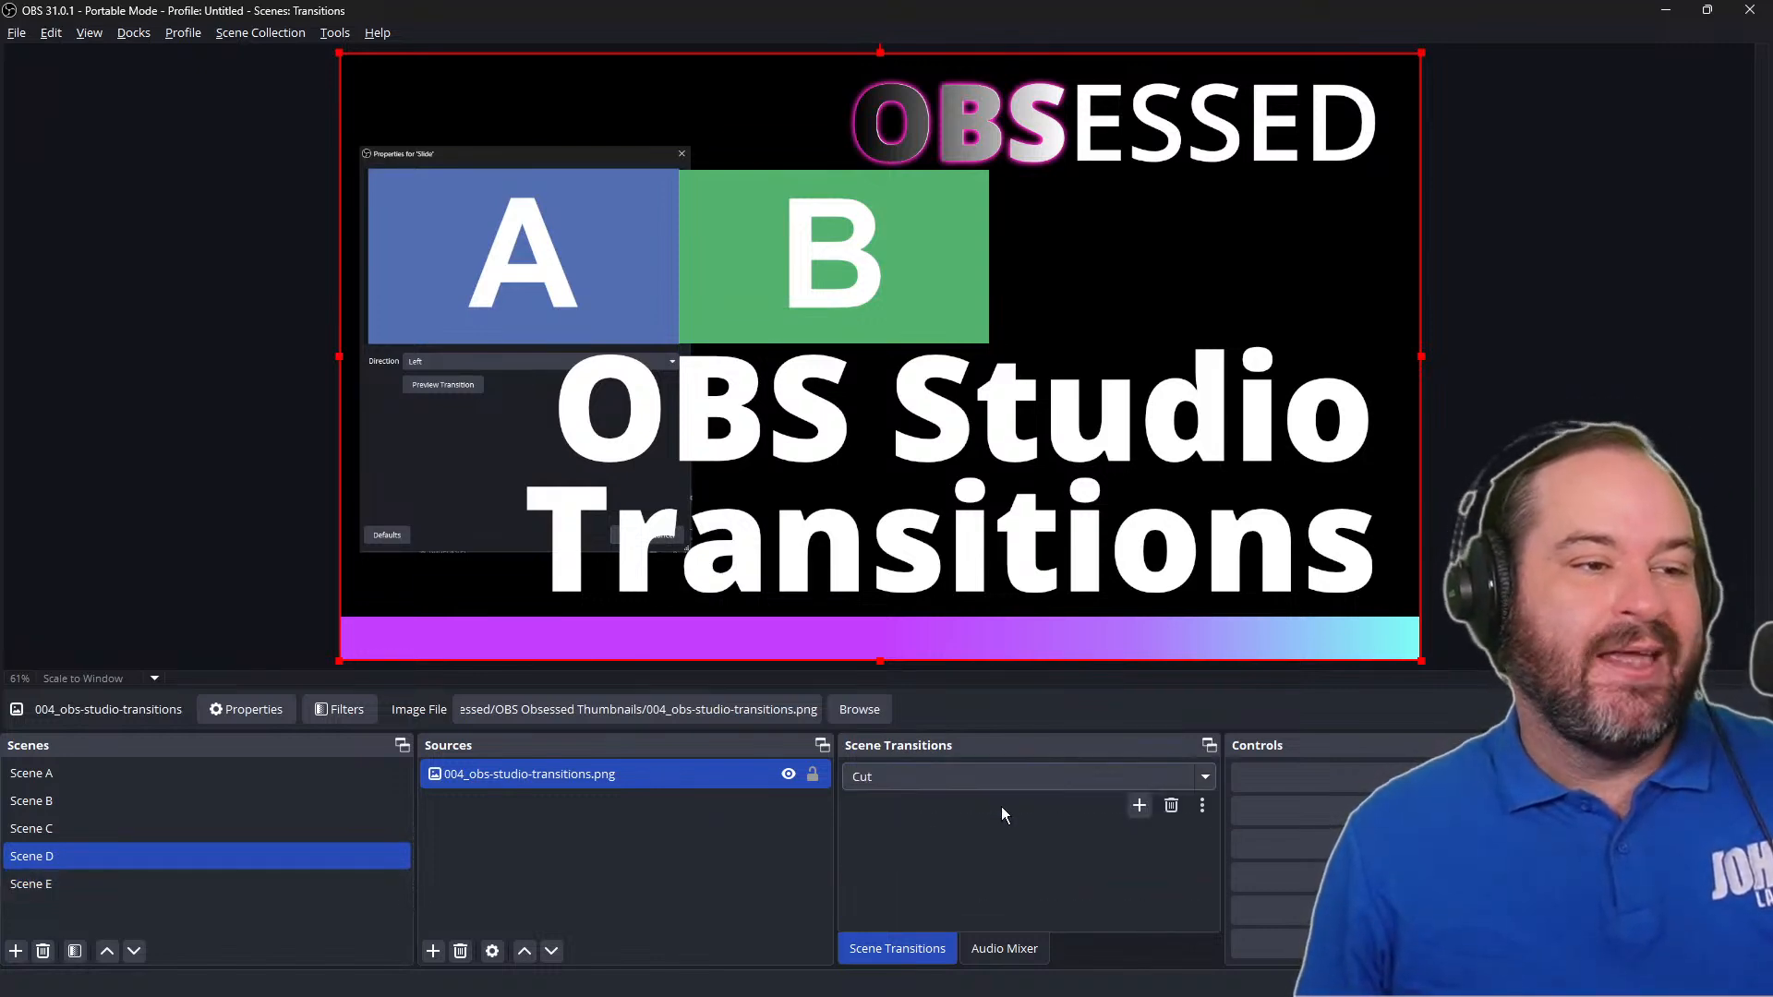
Step: Add a new scene named Scene F and move it below Scene E in the scene list
{"action": "left_click", "coordinate": [16, 951]}
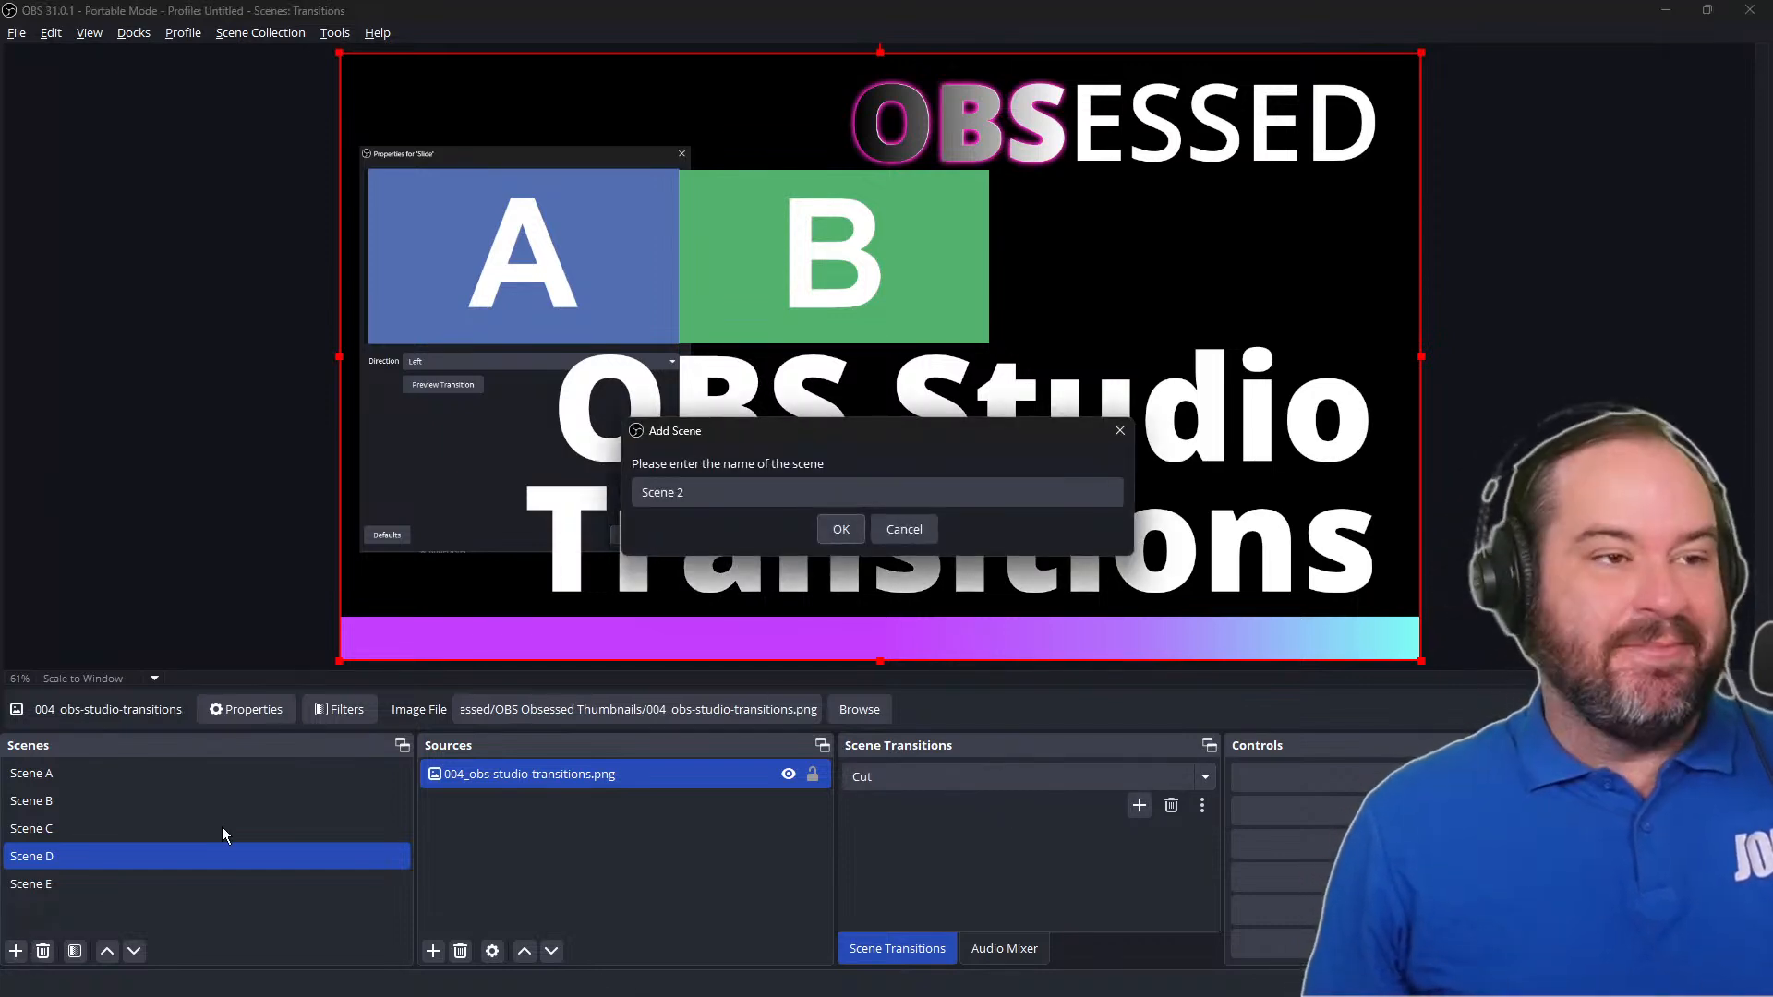
{"action": "left_click", "coordinate": [777, 503]}
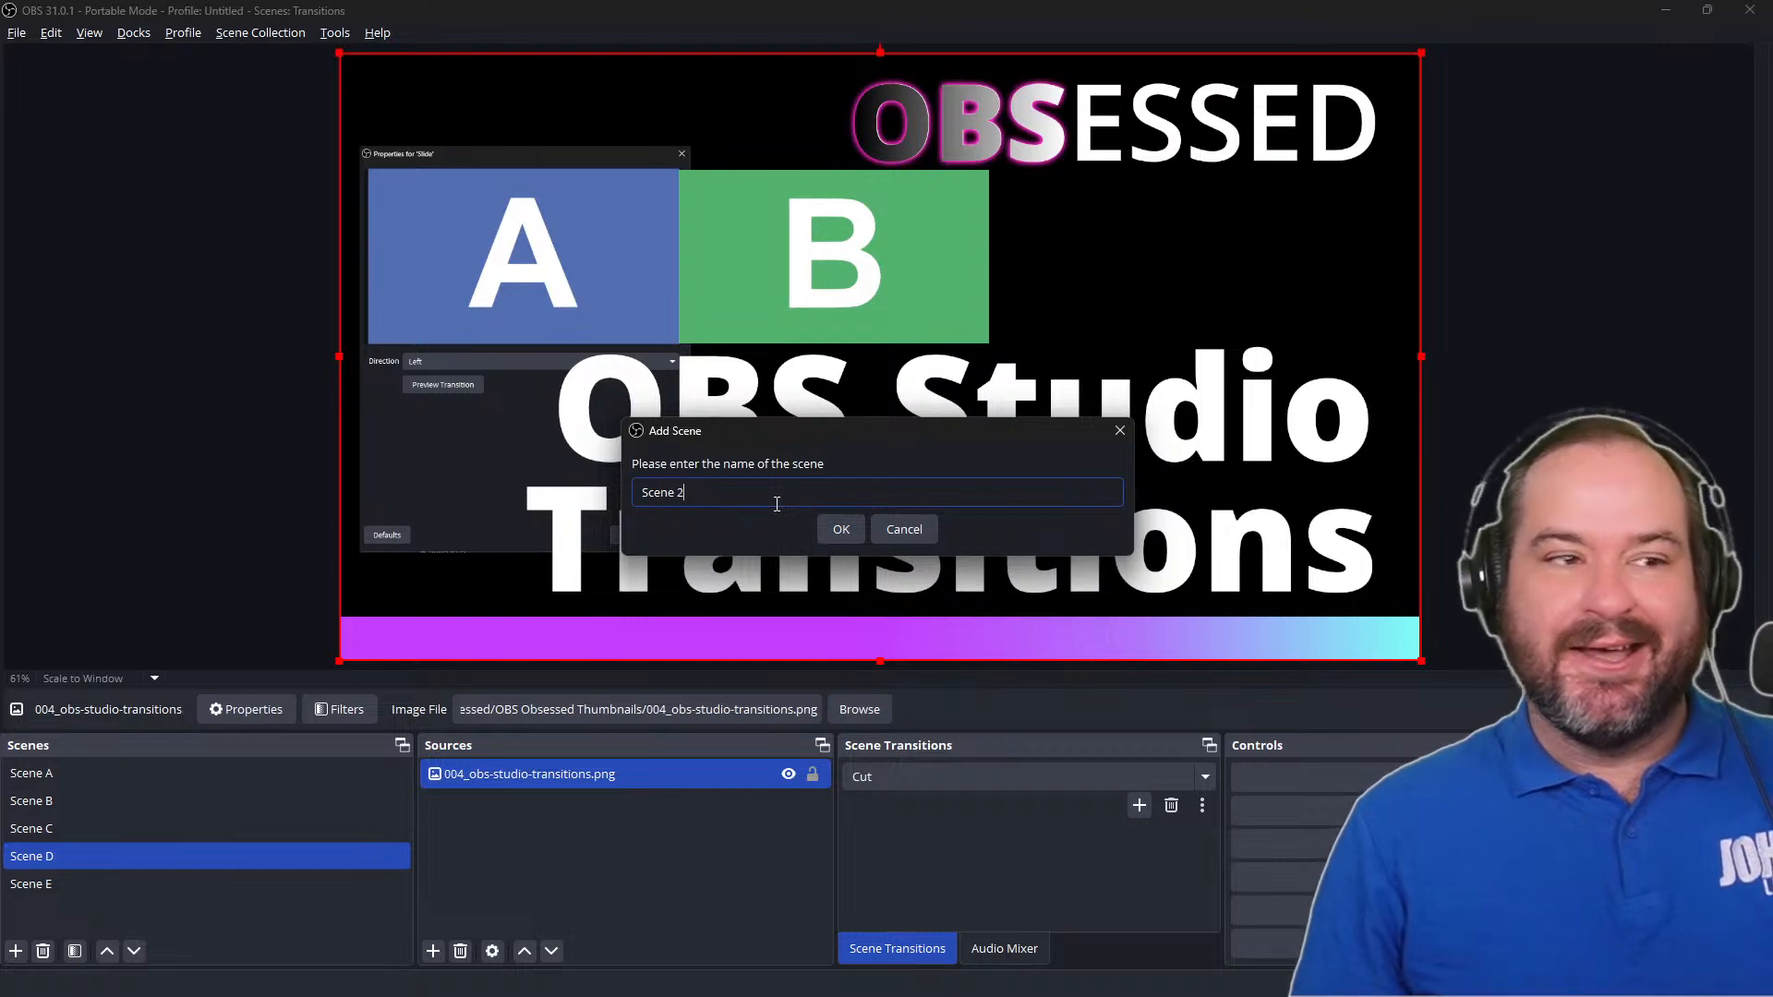
{"action": "type", "text": "F"}
{"action": "key", "text": "Return"}
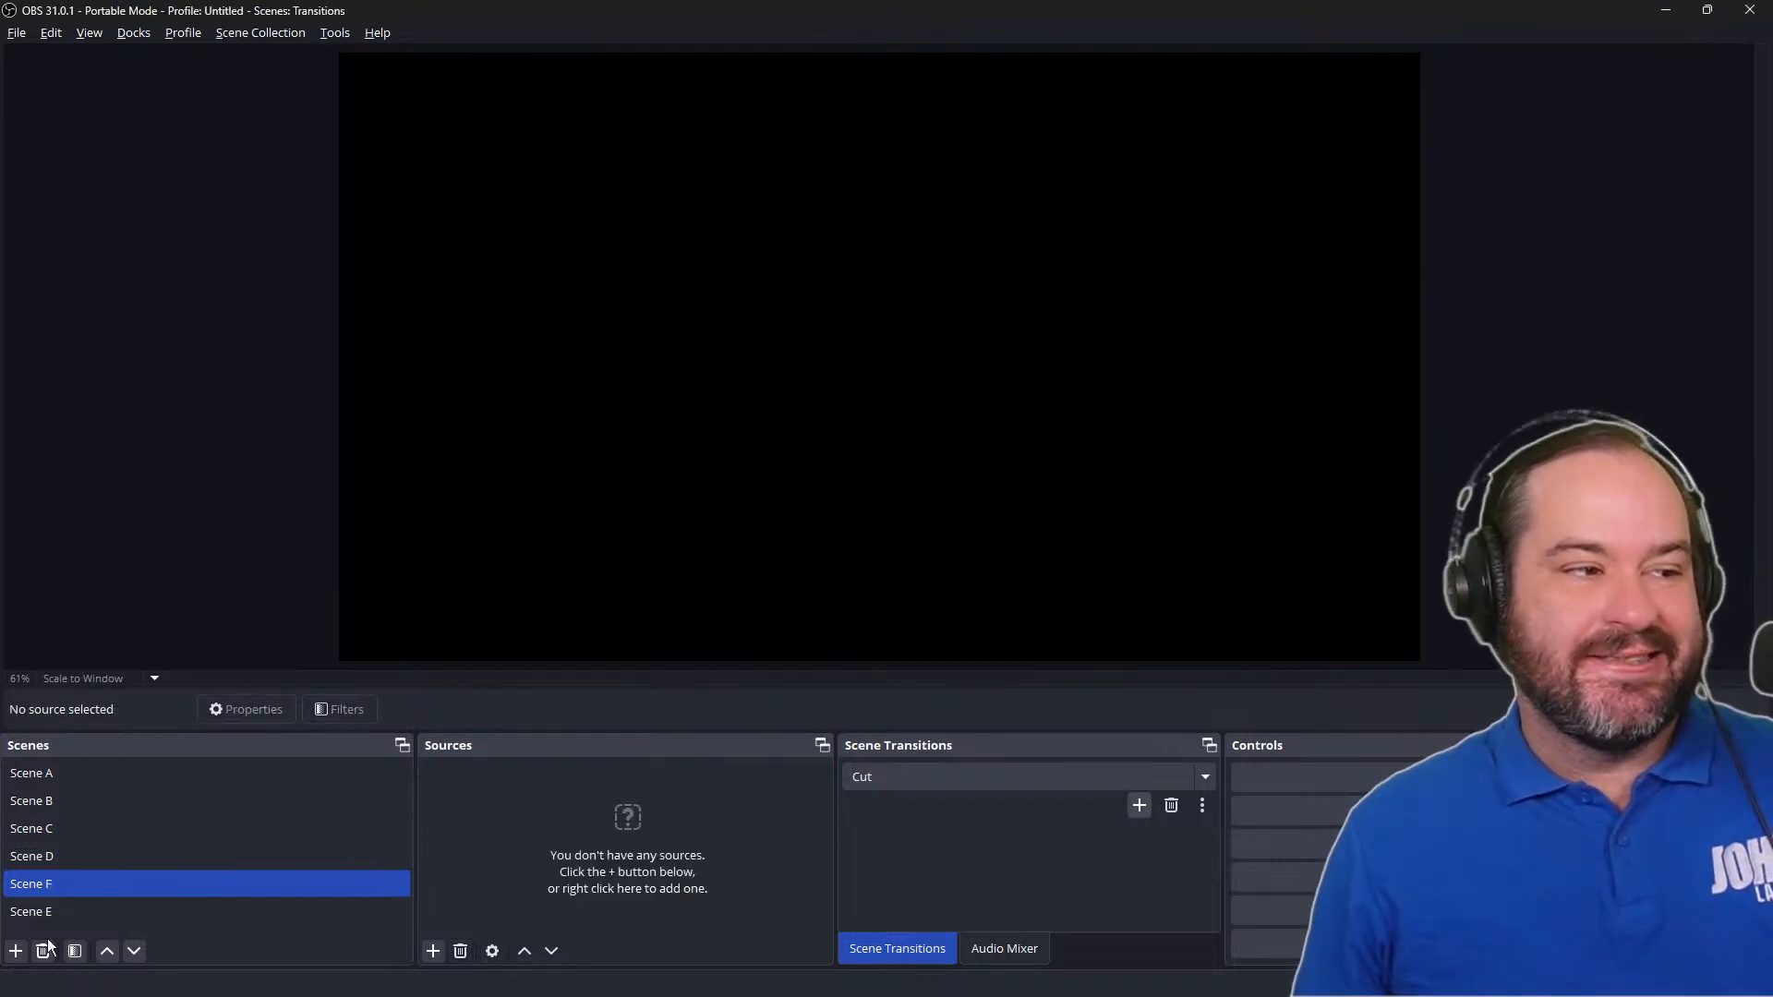
{"action": "left_click", "coordinate": [132, 951]}
Step: Add a new Color Source to Scene F, colour it pink (#ff007f) and keep the default size
{"action": "left_click", "coordinate": [433, 951]}
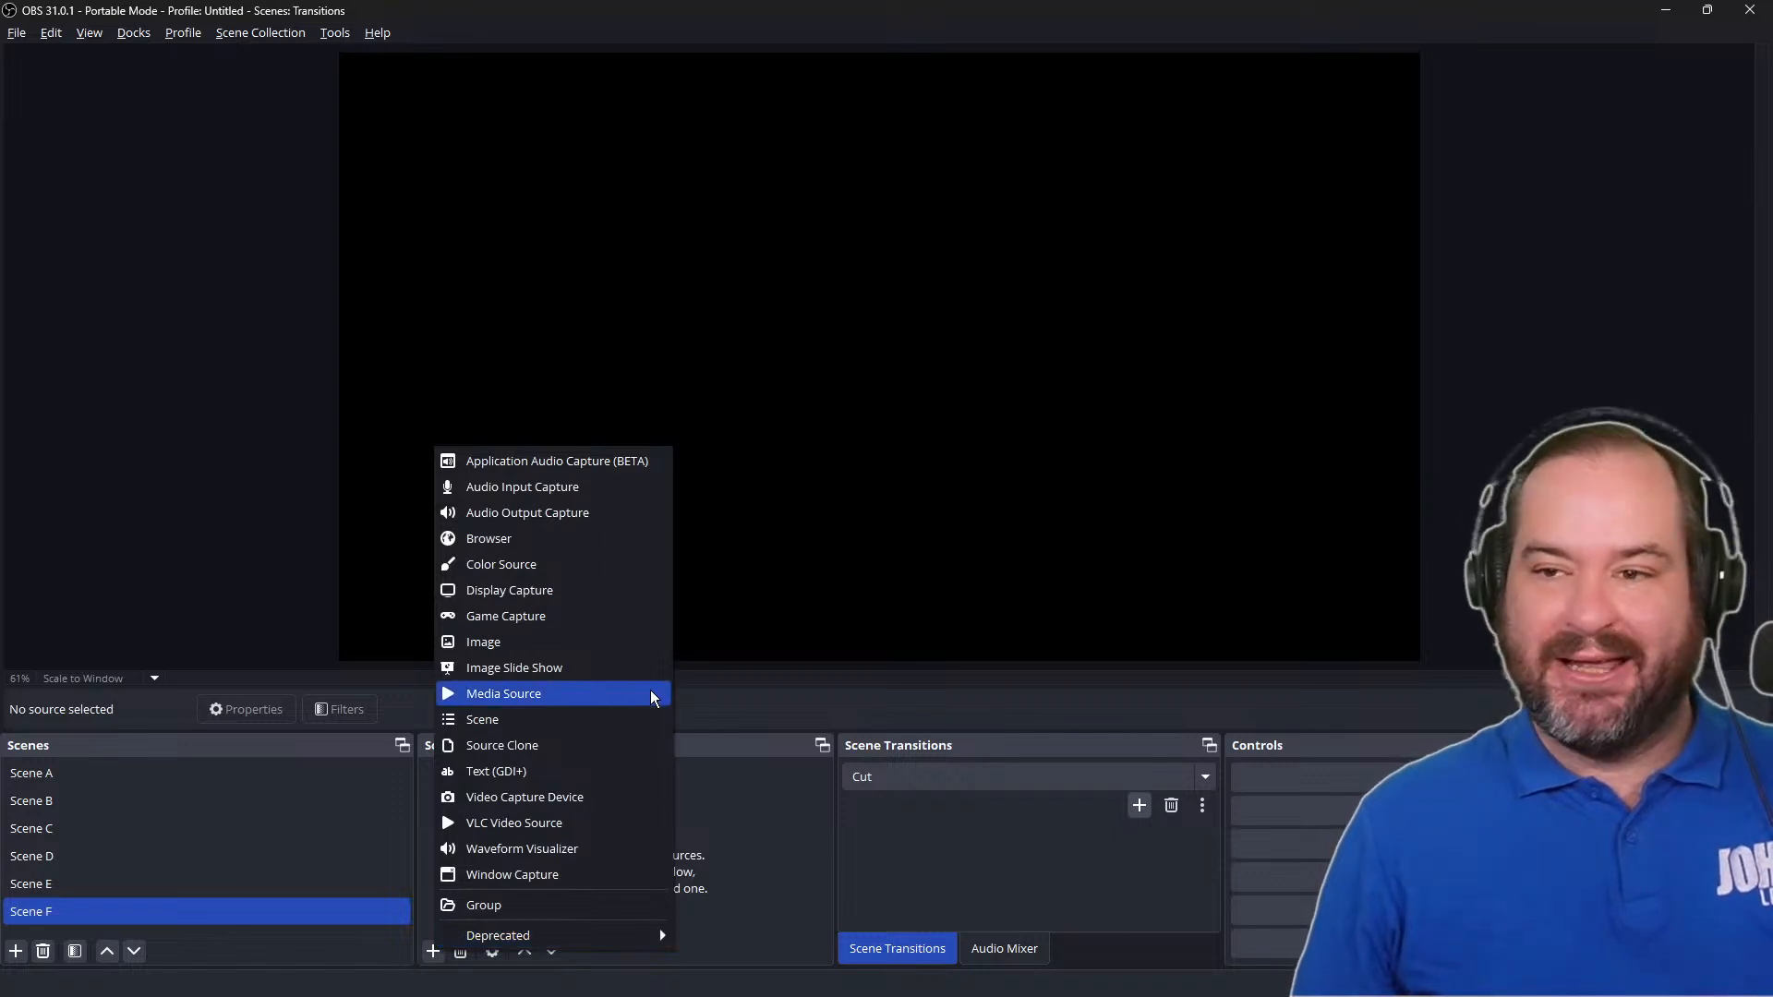
{"action": "left_click", "coordinate": [650, 564]}
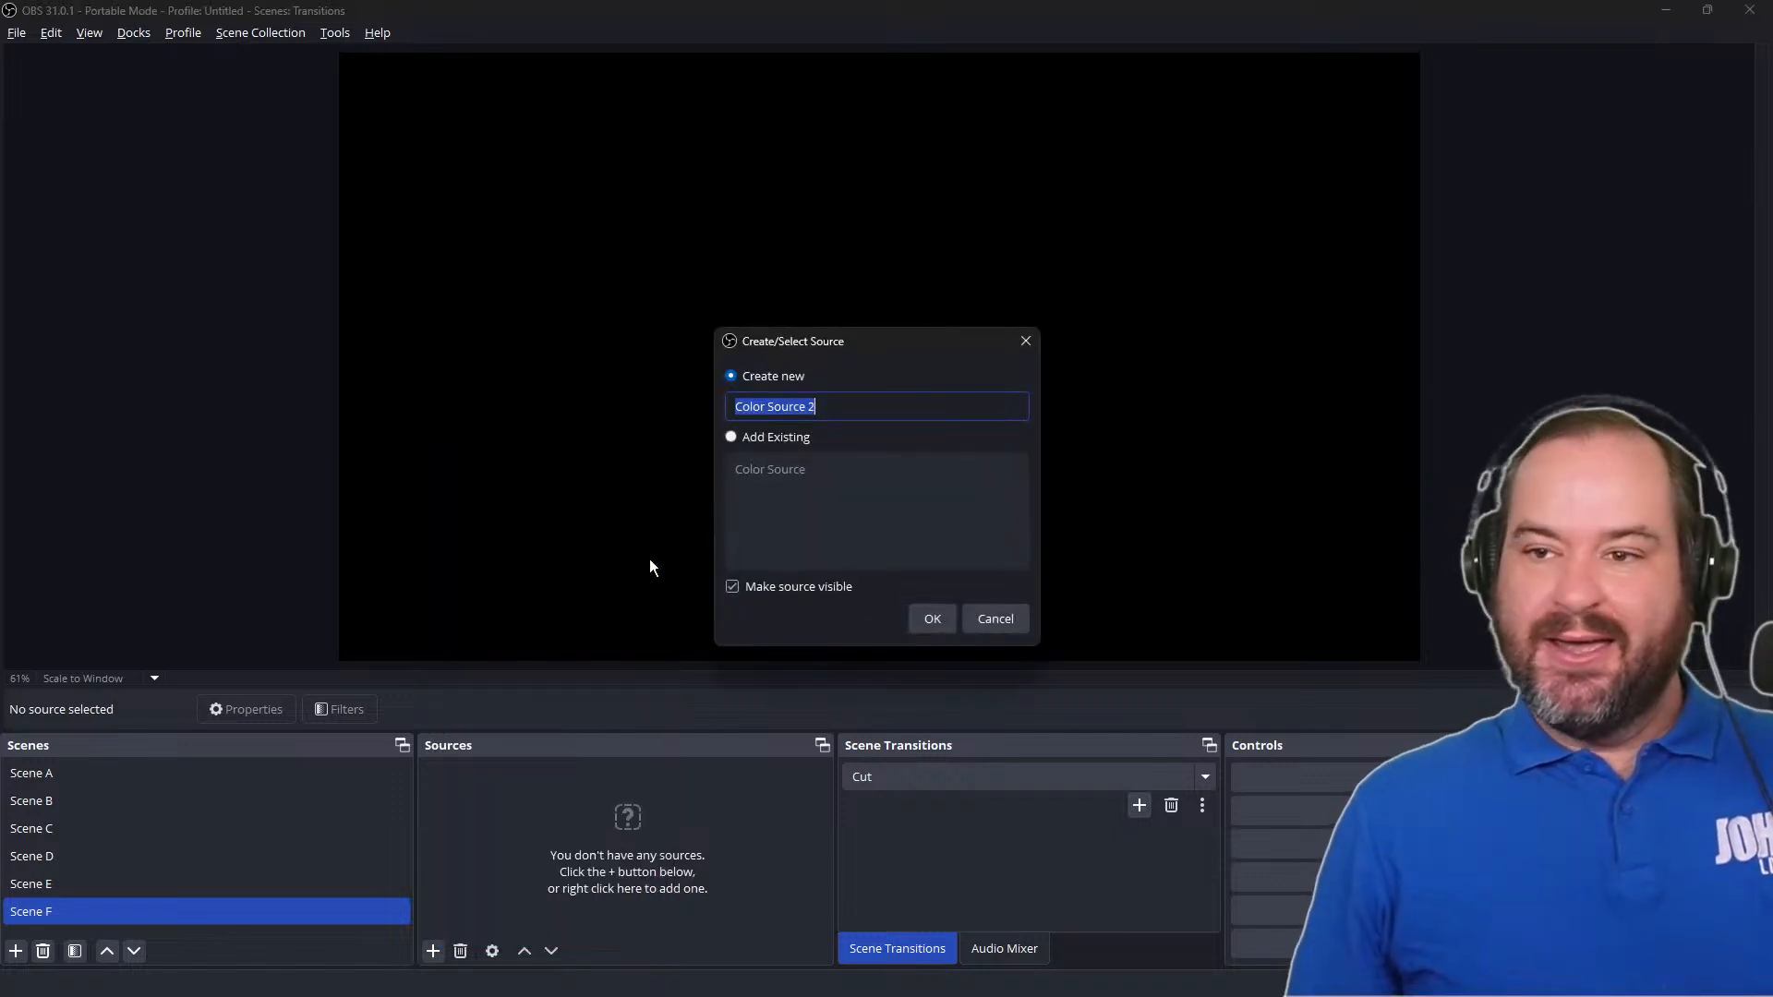
{"action": "left_click", "coordinate": [948, 616]}
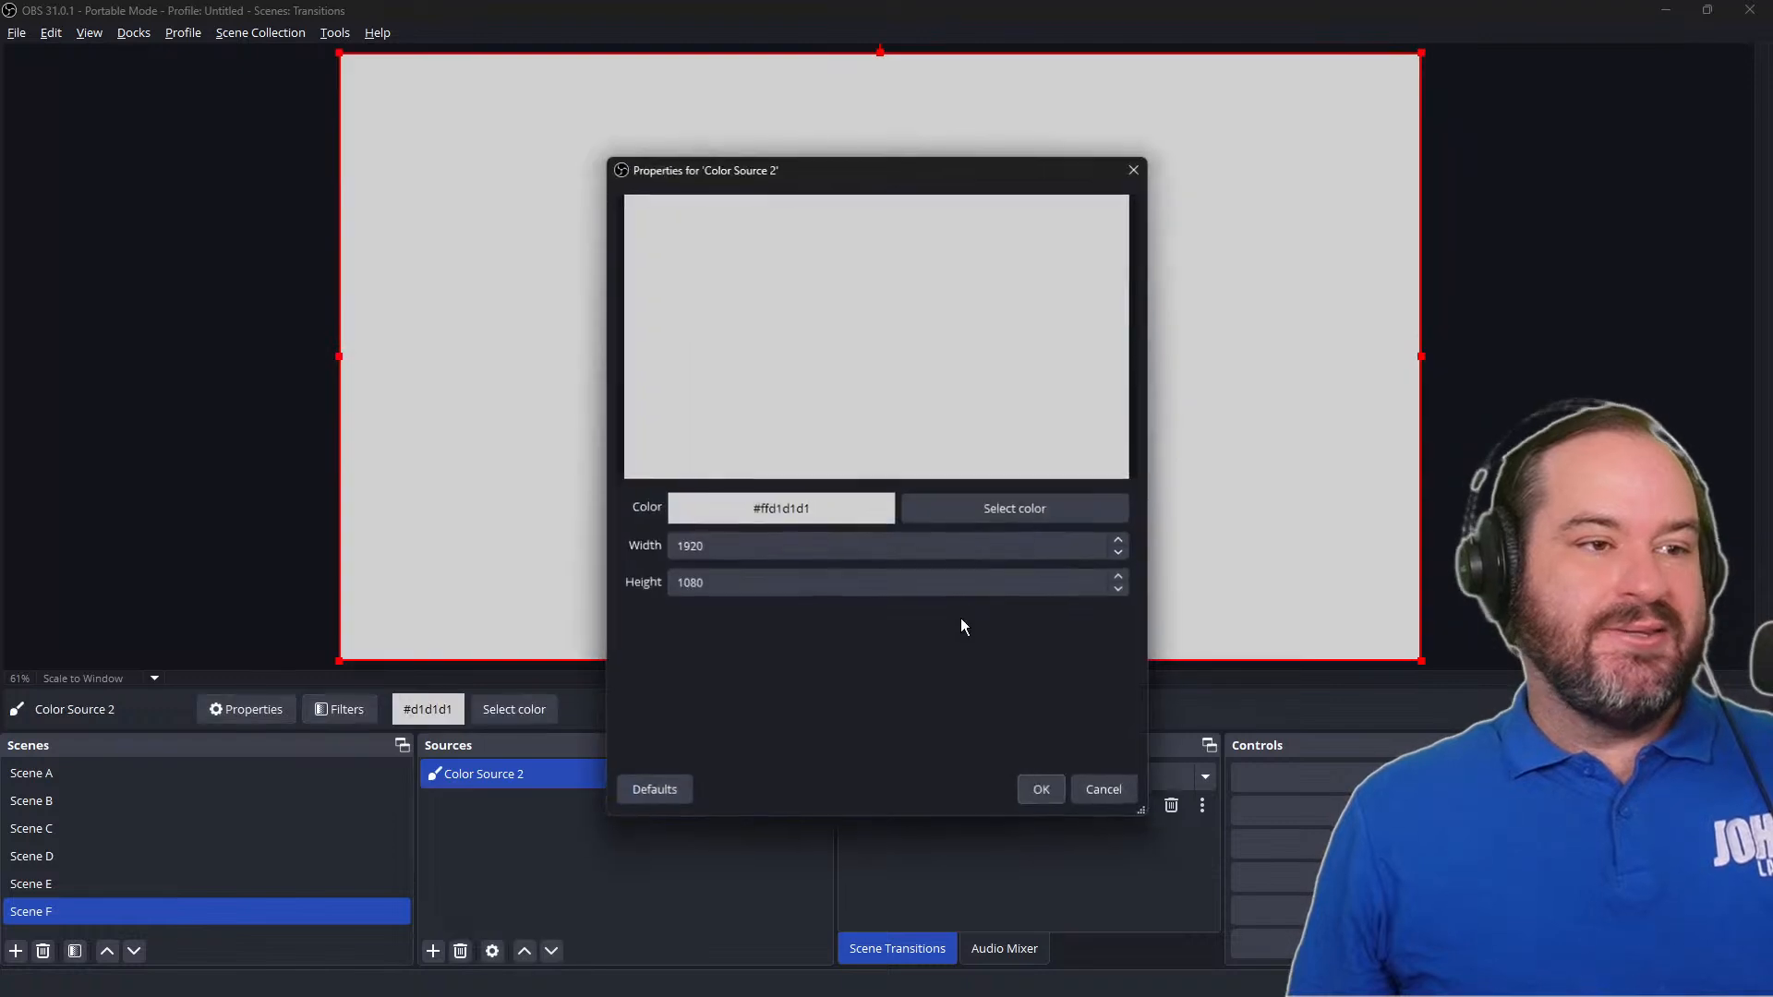
{"action": "left_click", "coordinate": [1039, 498]}
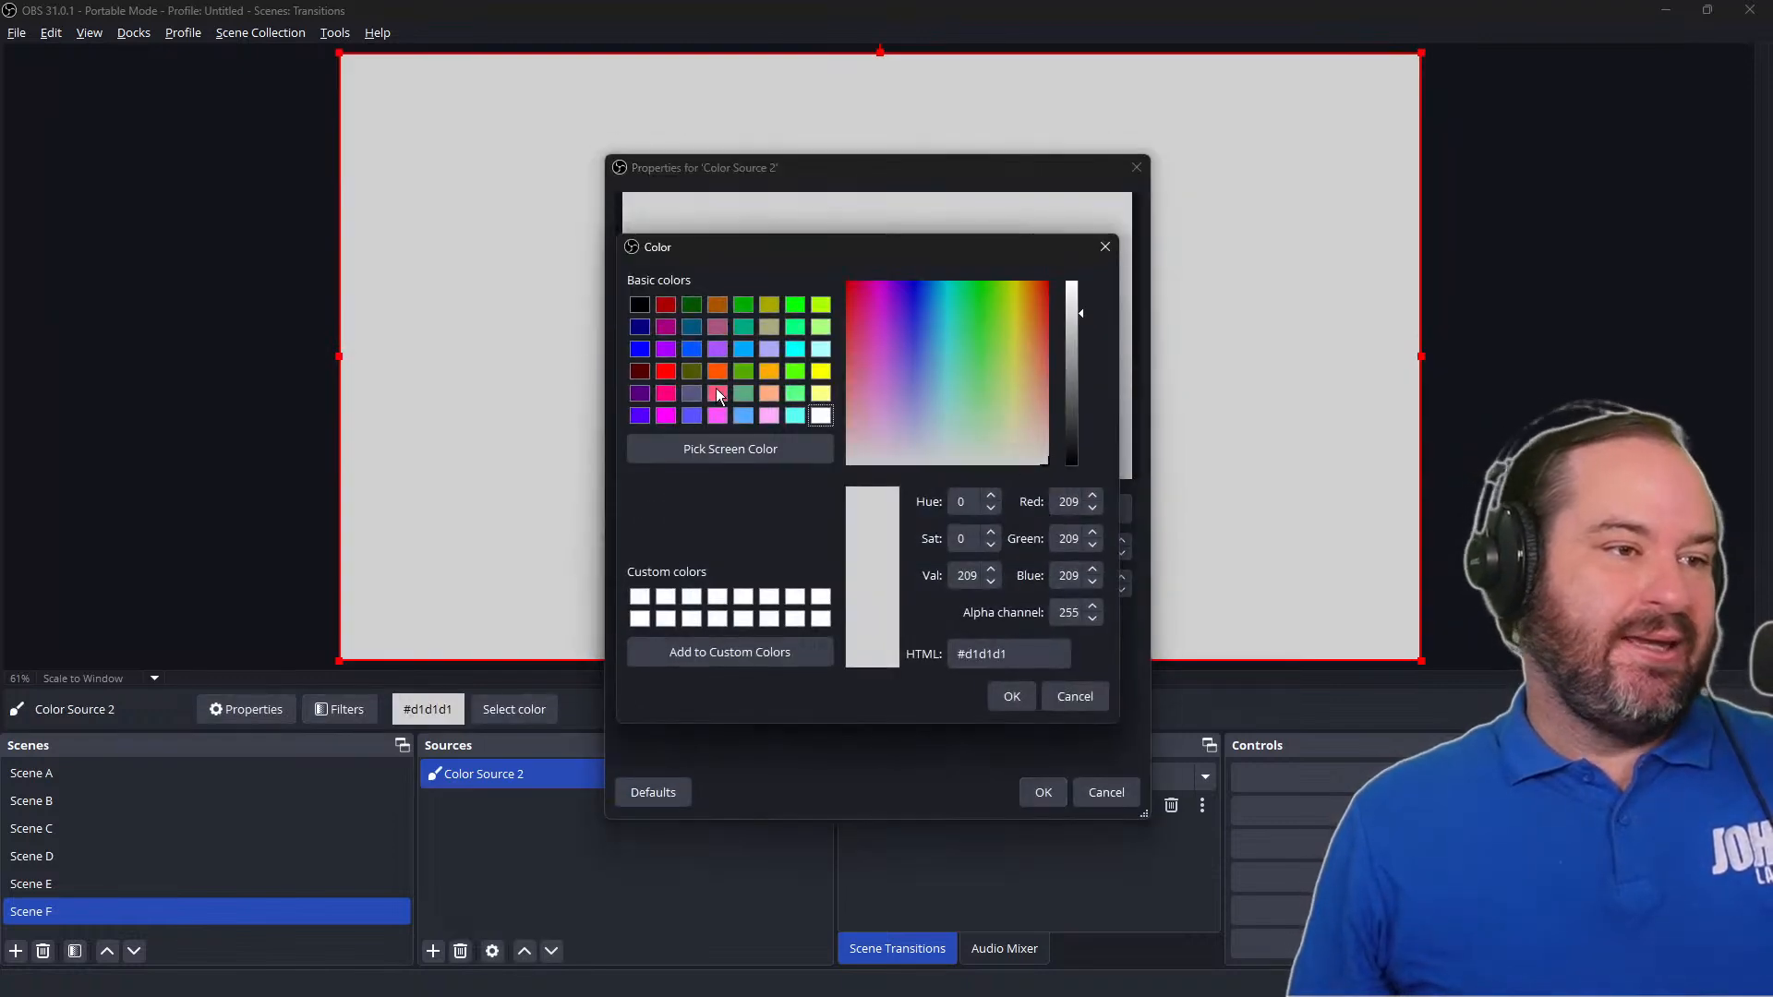
{"action": "left_click", "coordinate": [666, 395]}
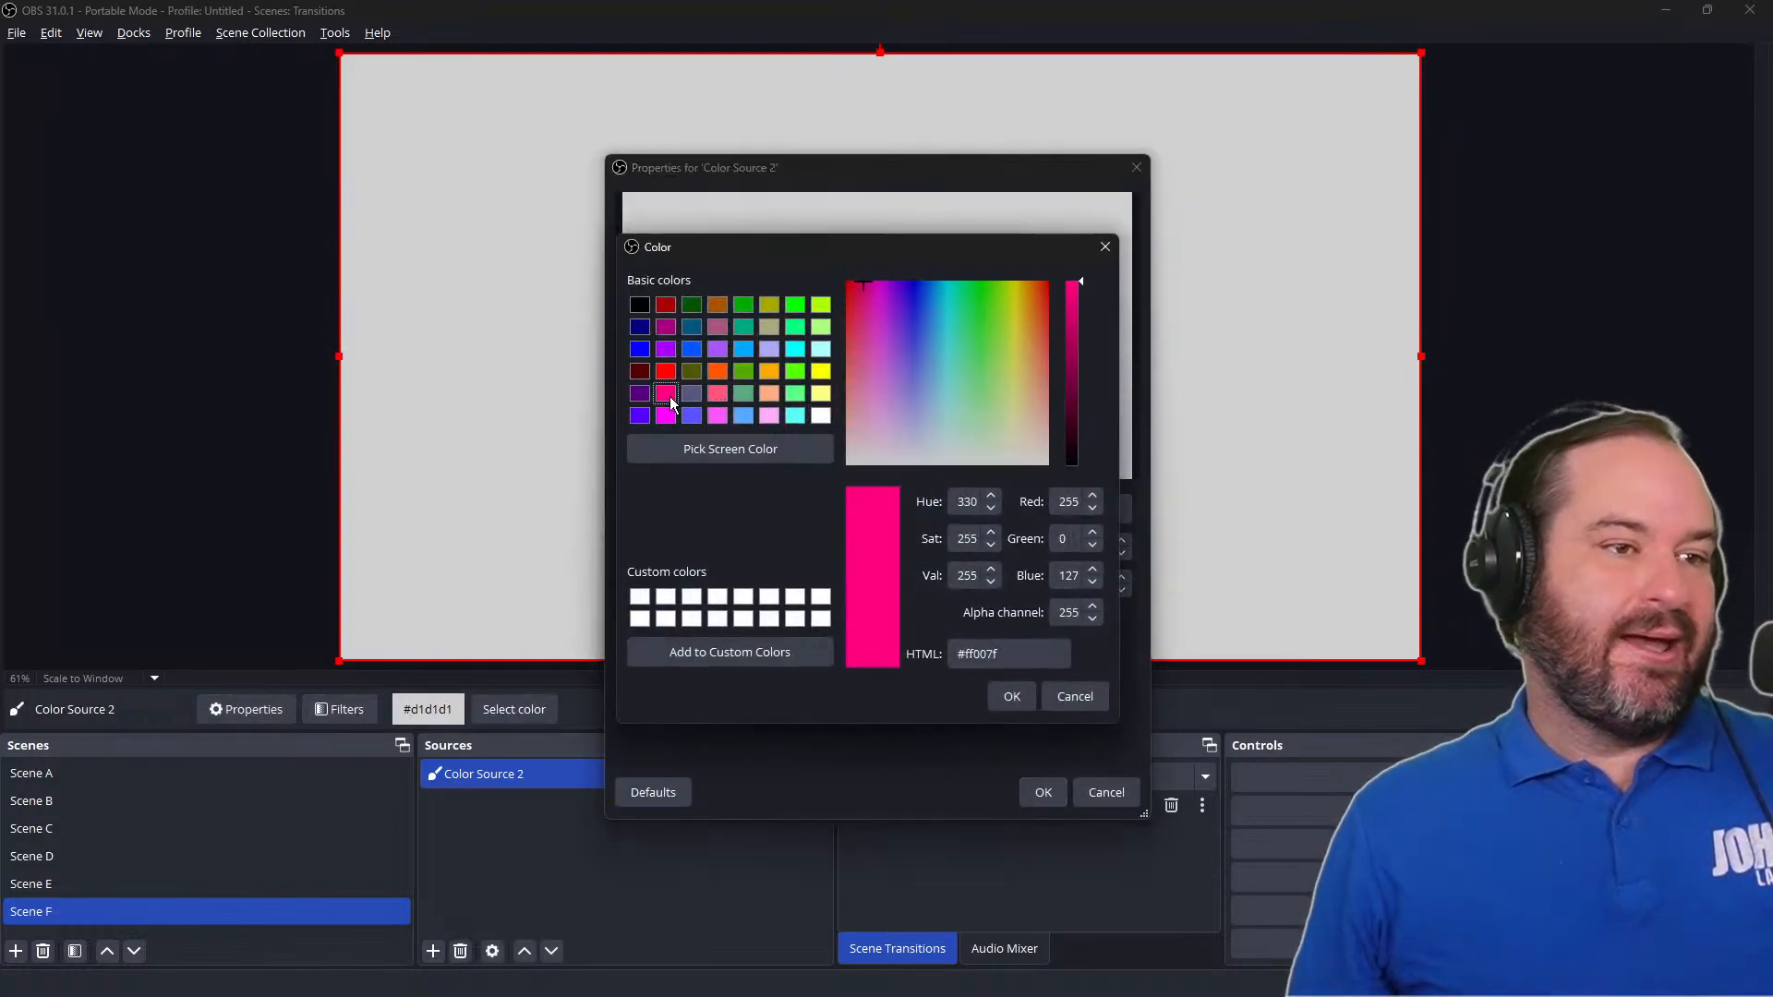
{"action": "left_click", "coordinate": [1012, 697]}
{"action": "left_click", "coordinate": [1048, 792]}
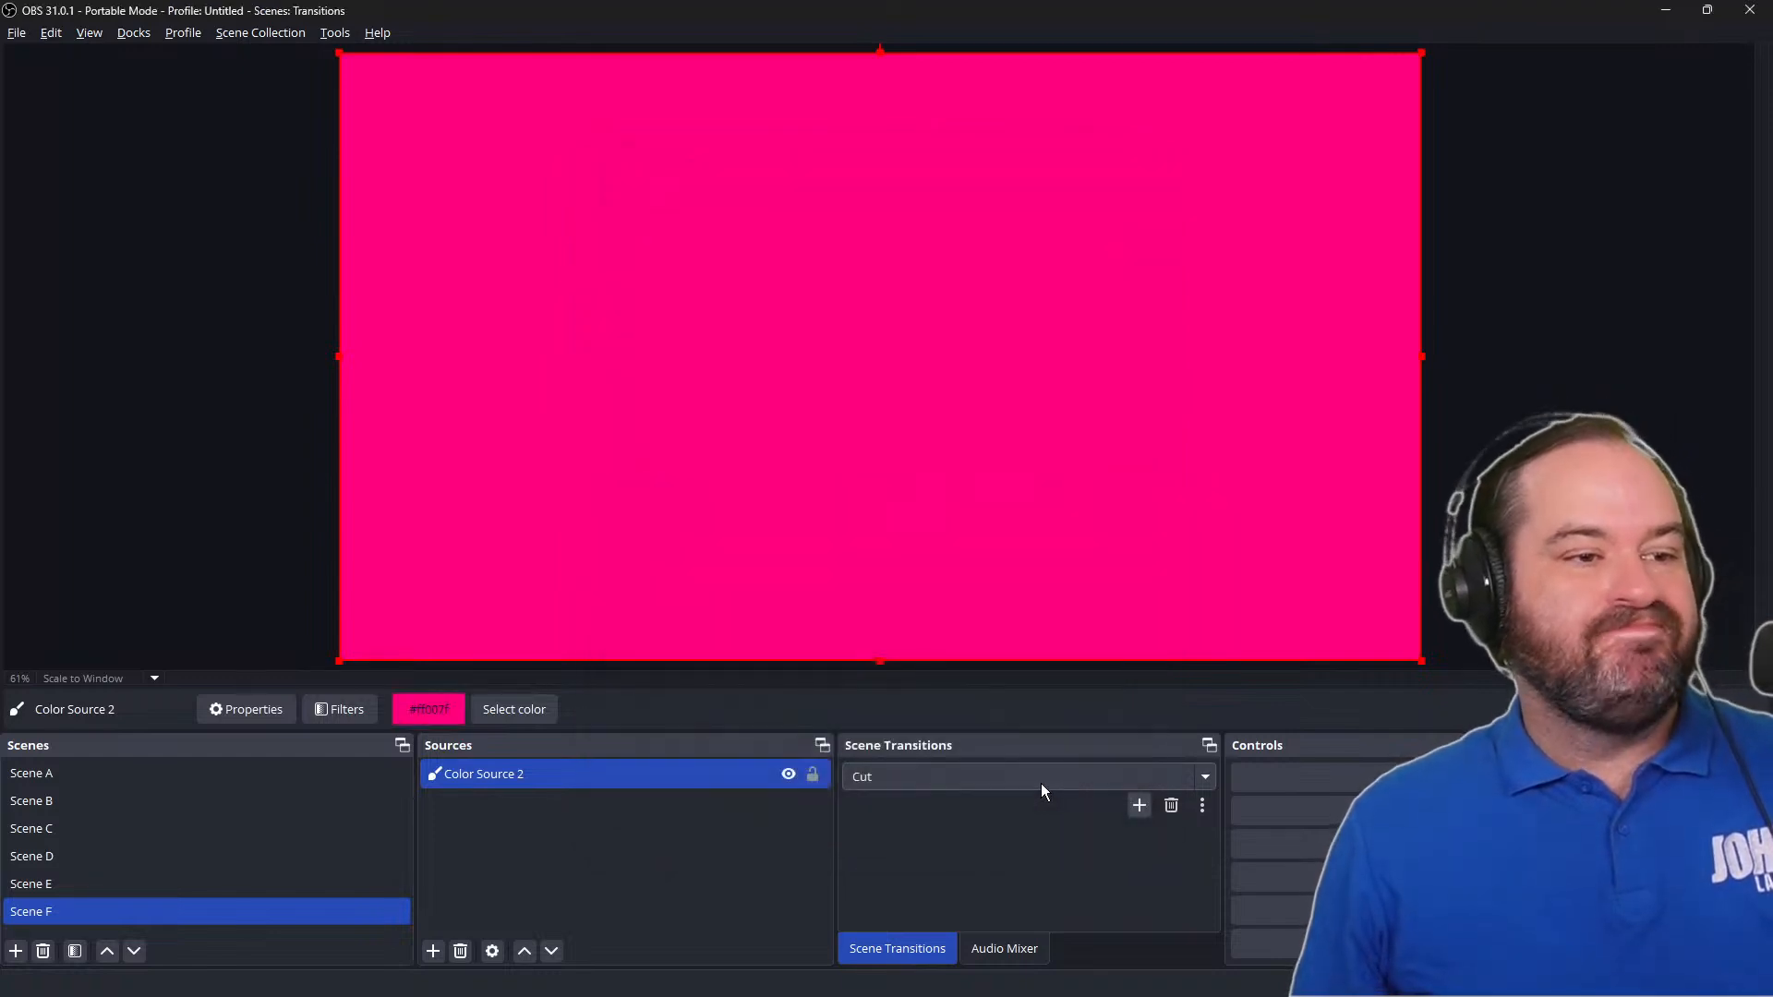
Step: Select the JL Logo Stinger transition and test it by switching to Scene E and back to Scene F
{"action": "left_click", "coordinate": [1019, 781]}
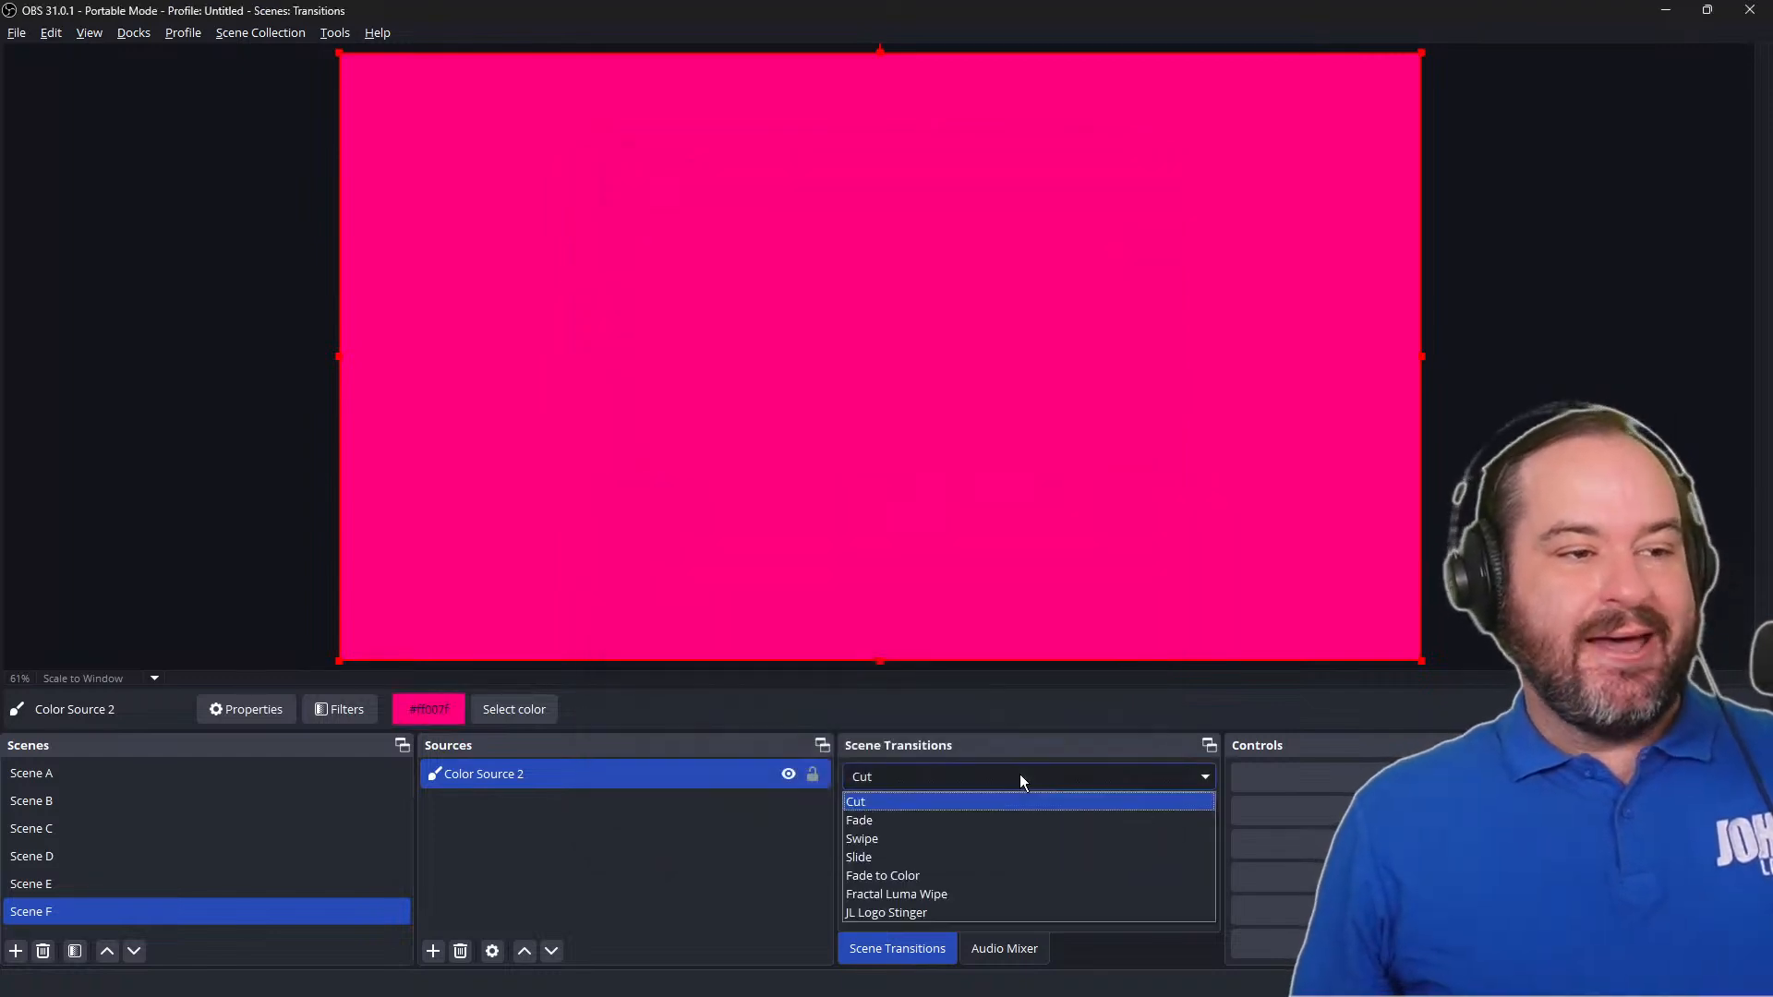
{"action": "left_click", "coordinate": [1047, 911]}
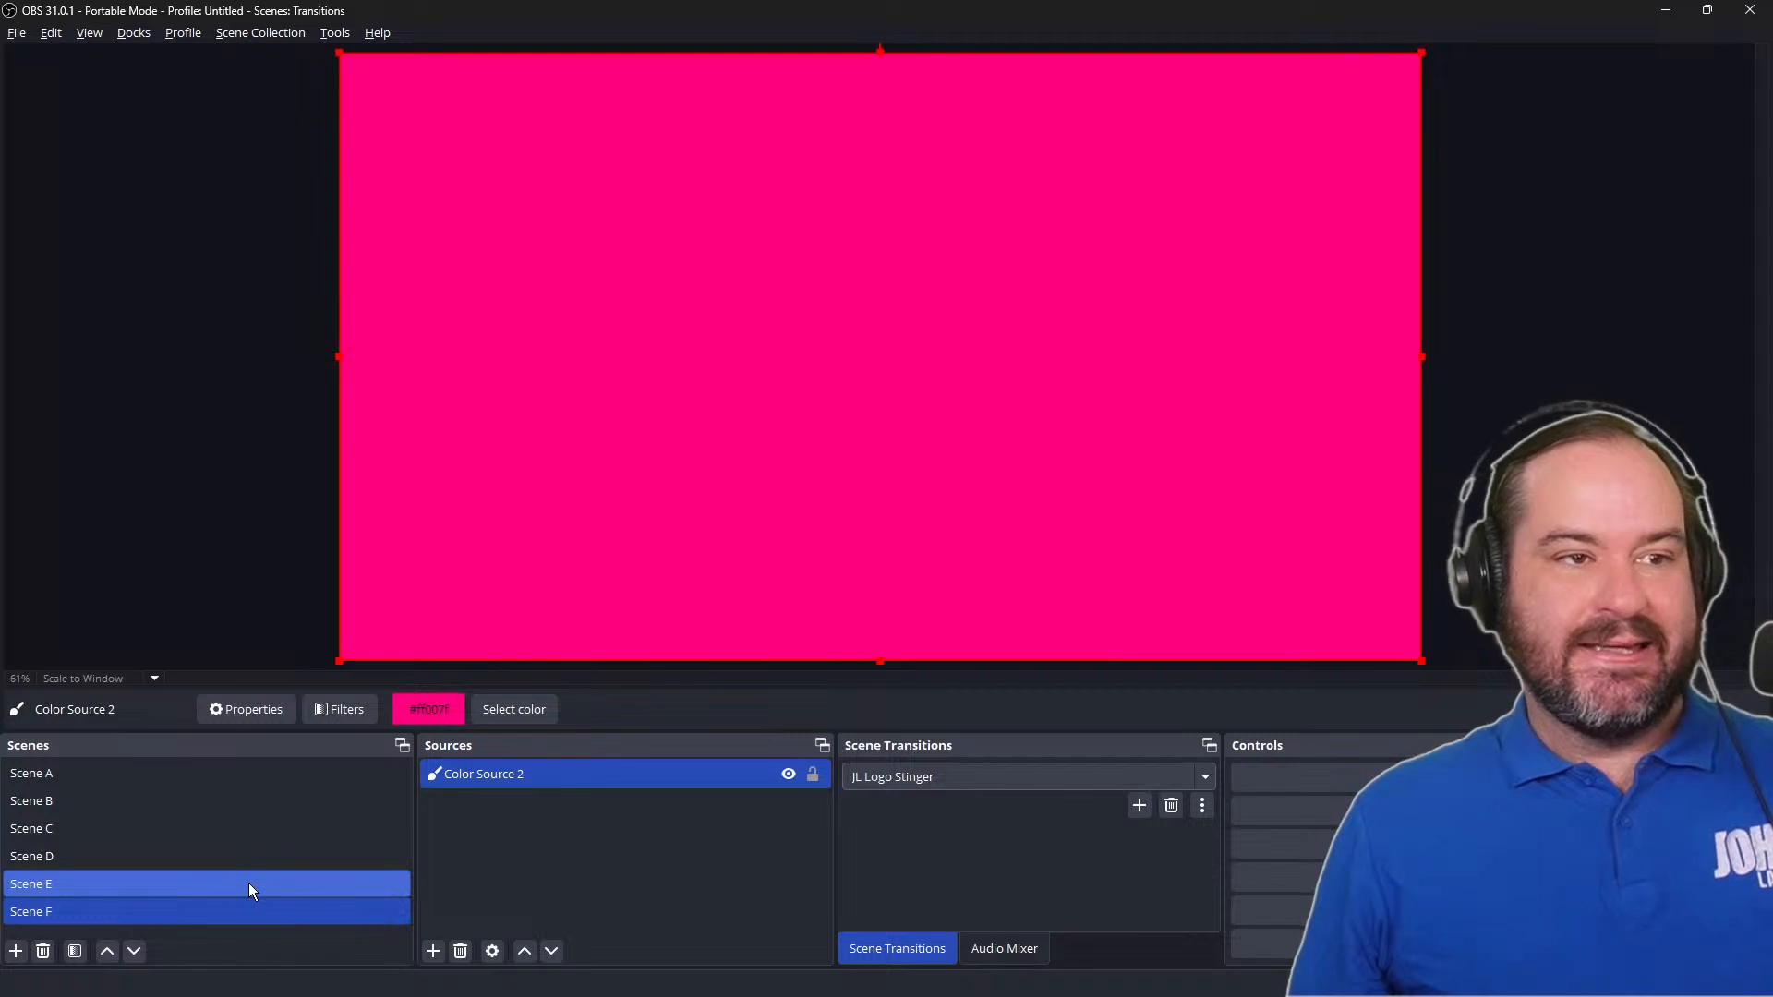
{"action": "left_click", "coordinate": [248, 882]}
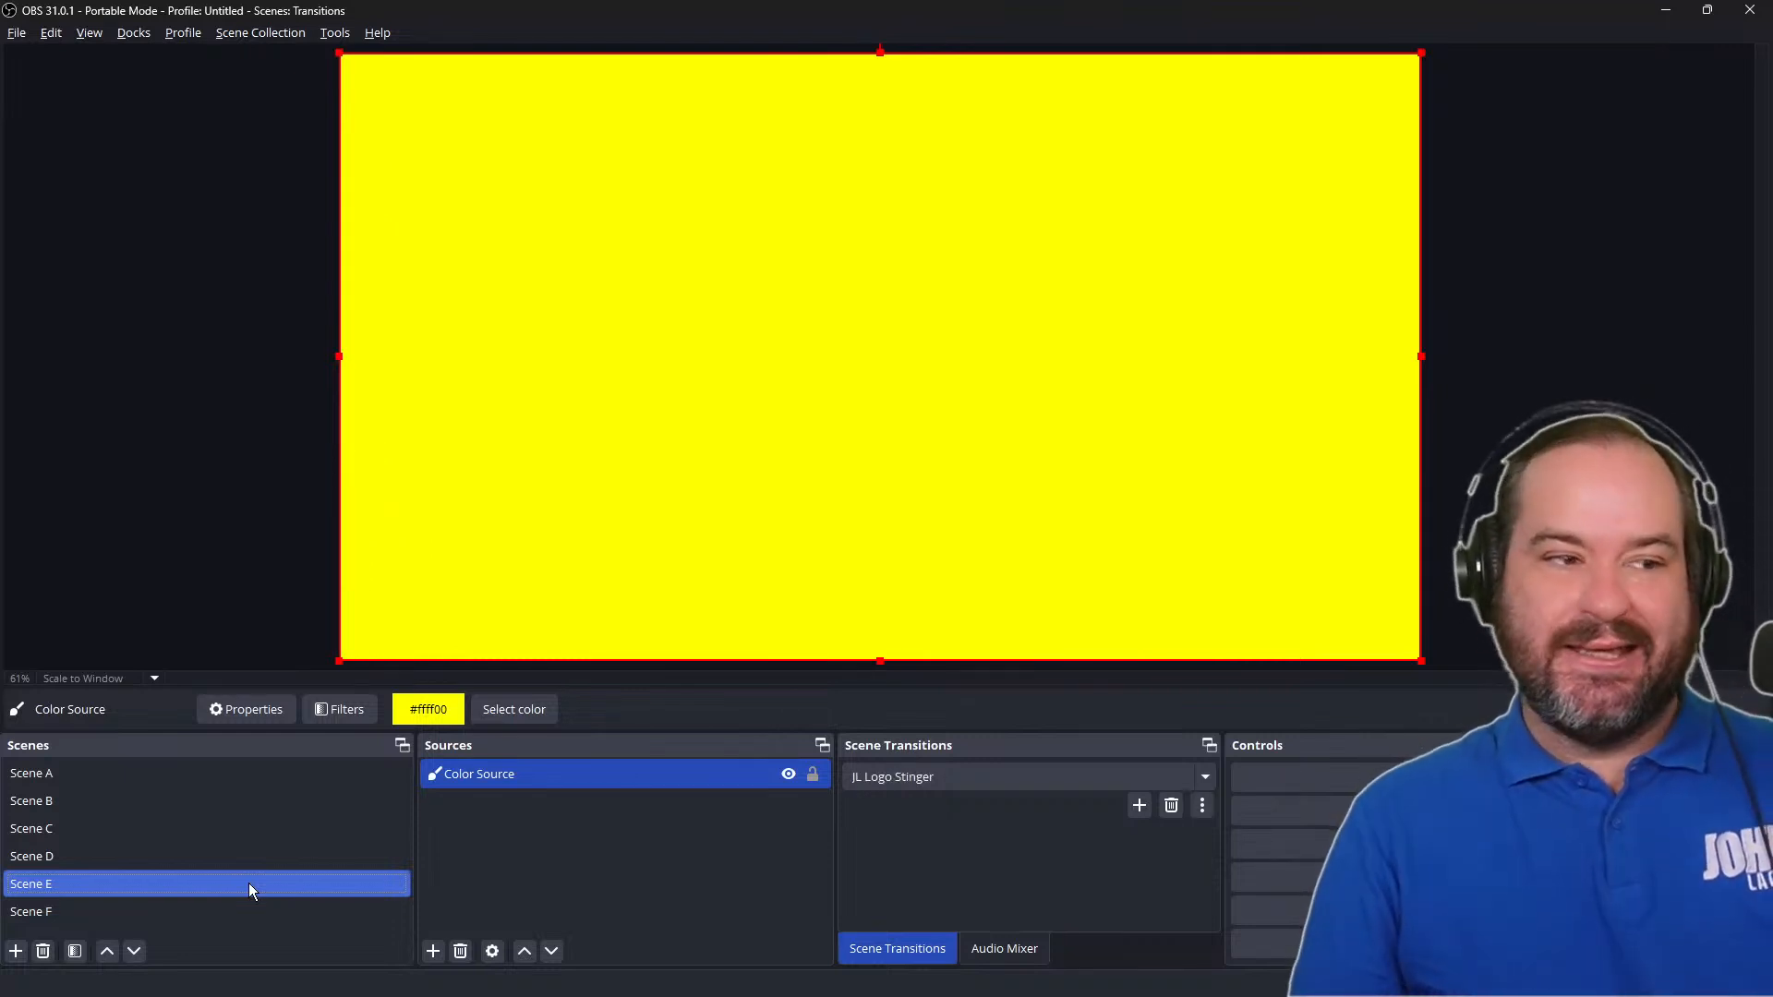
{"action": "left_click", "coordinate": [264, 910]}
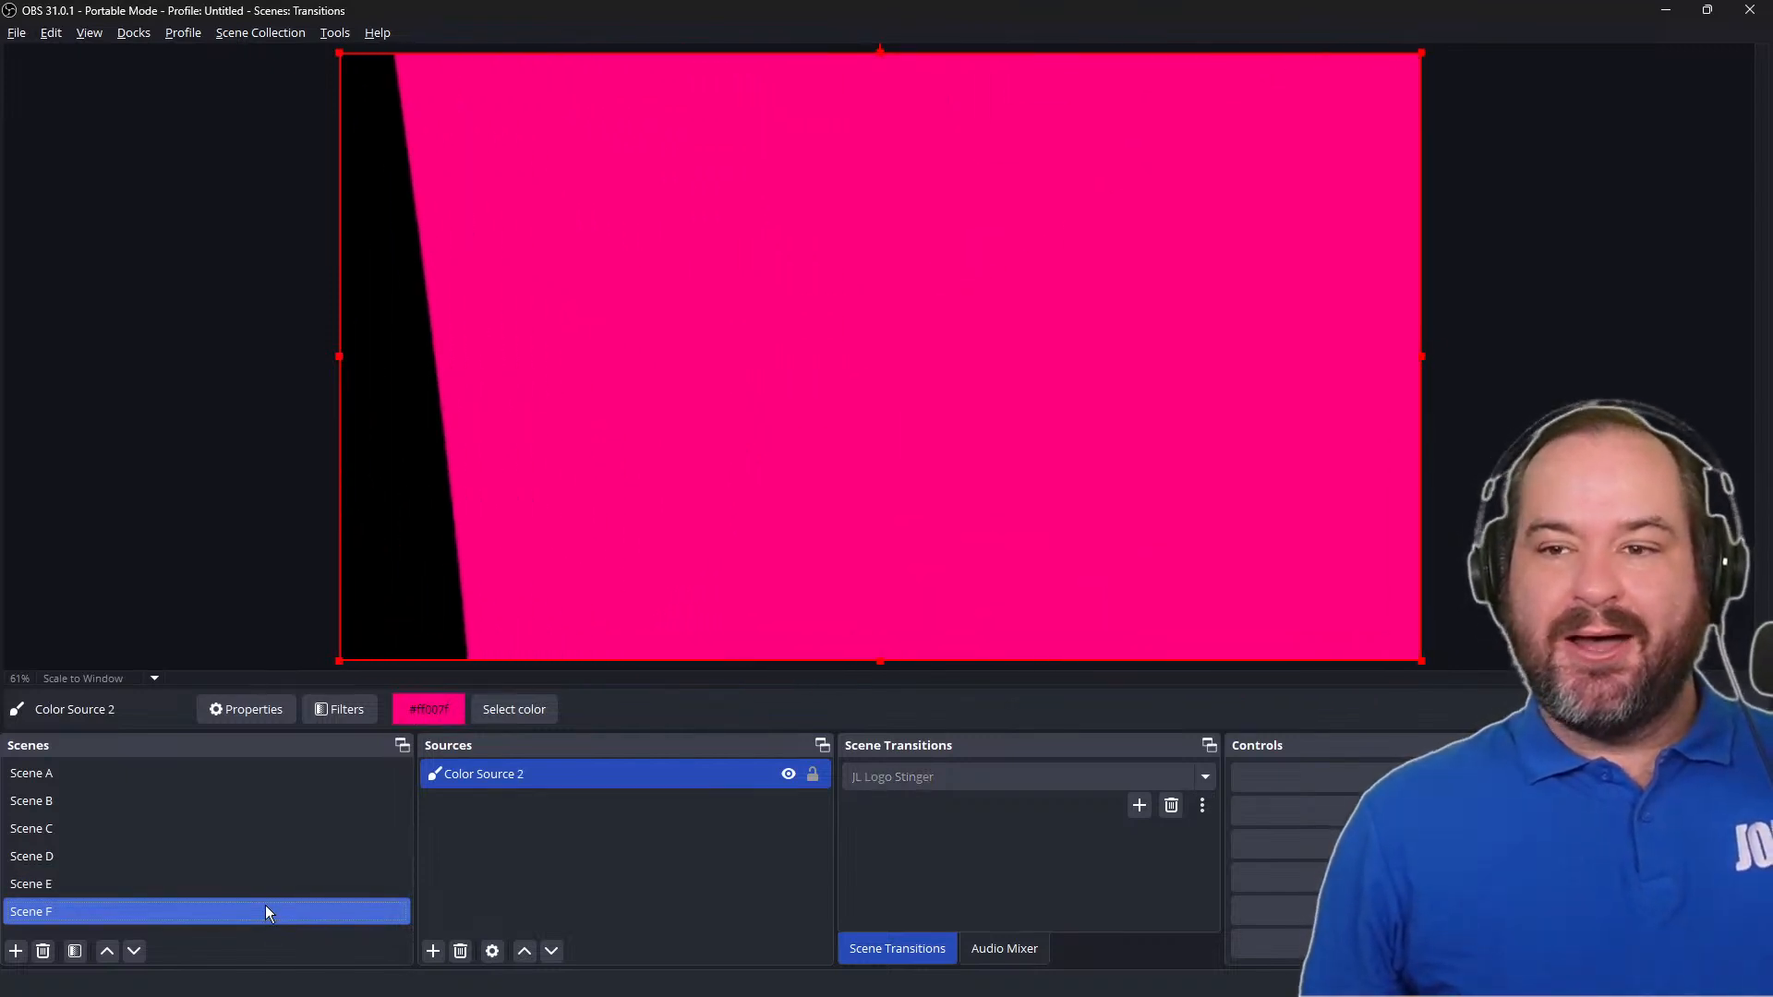
Step: Select the Fade transition, add the john-only.png image to Scene F and place it near the lower centre of the canvas
{"action": "left_click", "coordinate": [943, 776]}
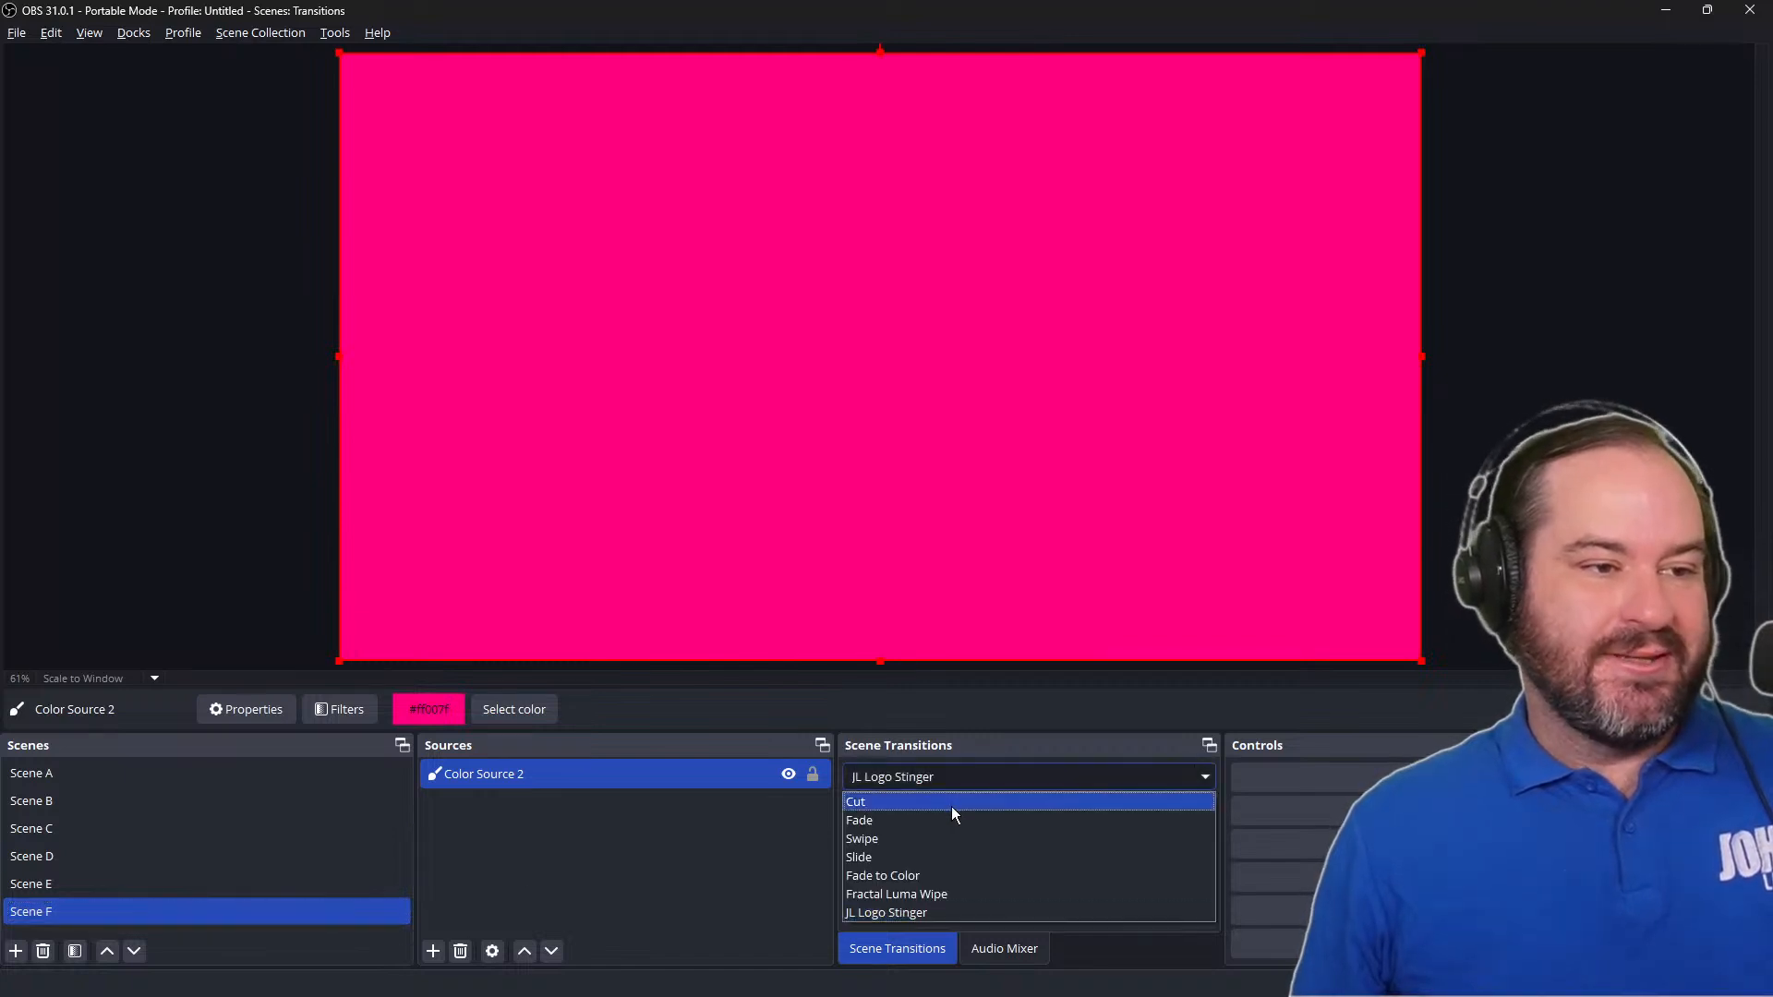
{"action": "left_click", "coordinate": [953, 820]}
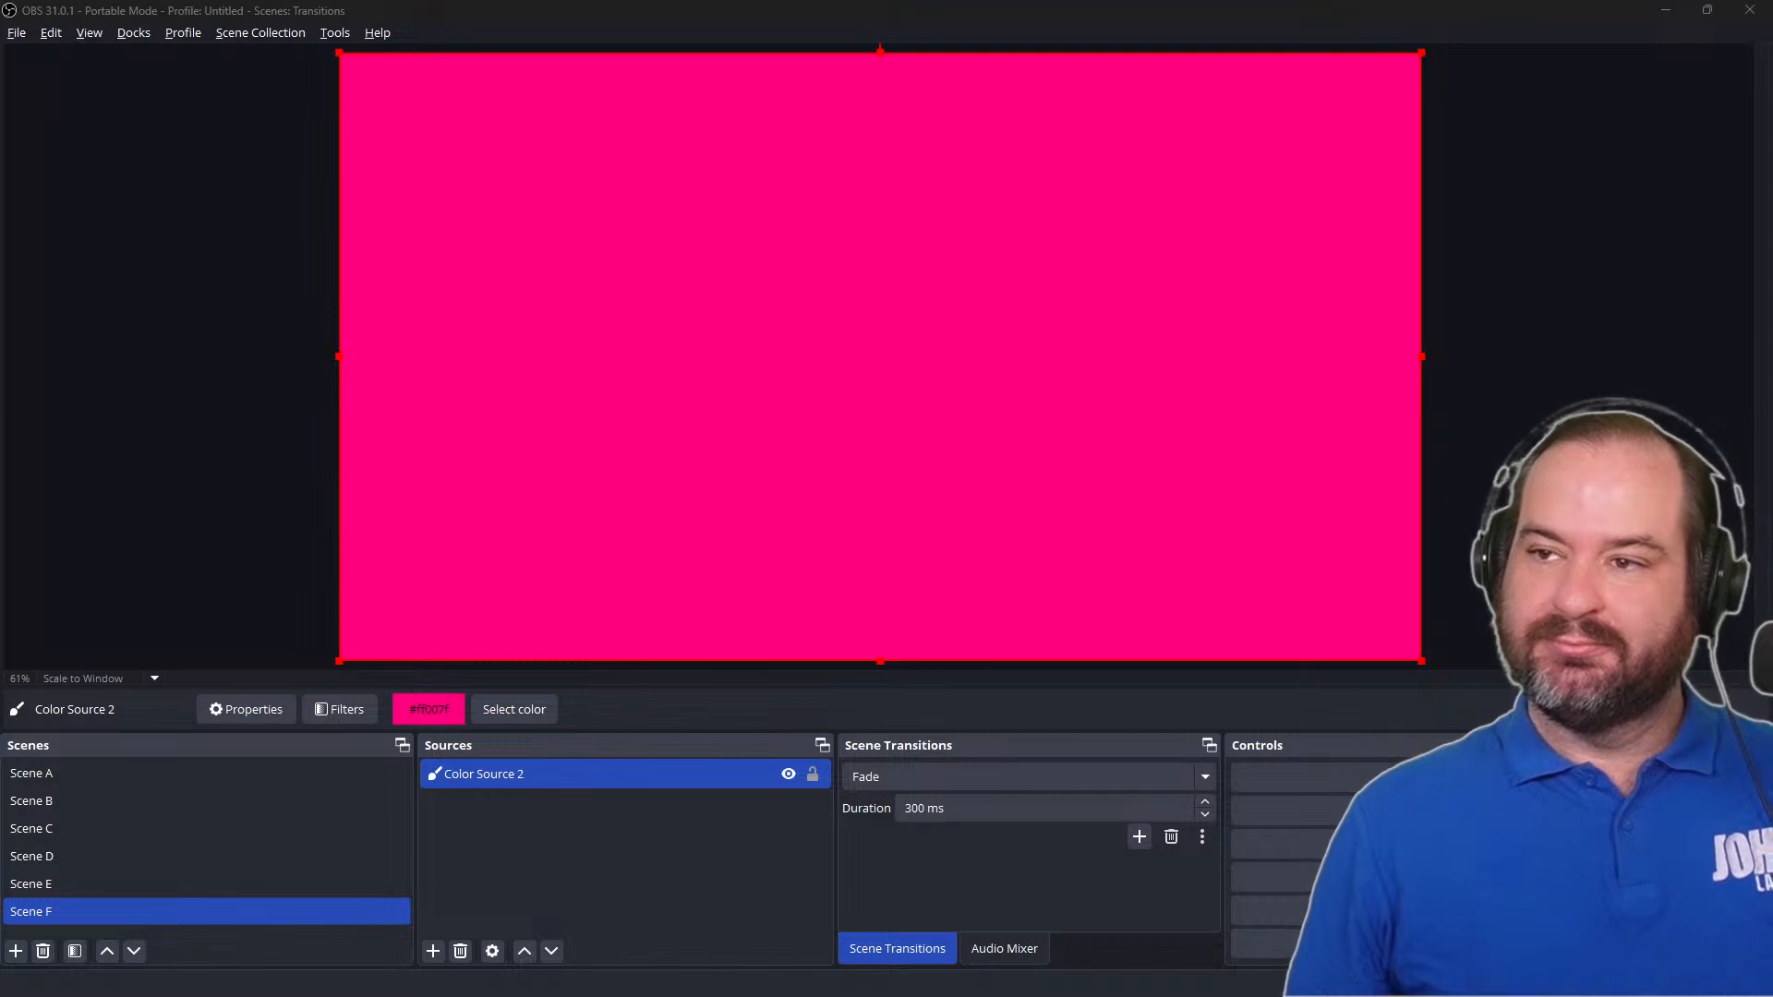
{"action": "left_click_drag", "start_coordinate": [1708, 669], "coordinate": [604, 800]}
{"action": "left_click_drag", "start_coordinate": [613, 334], "coordinate": [878, 498]}
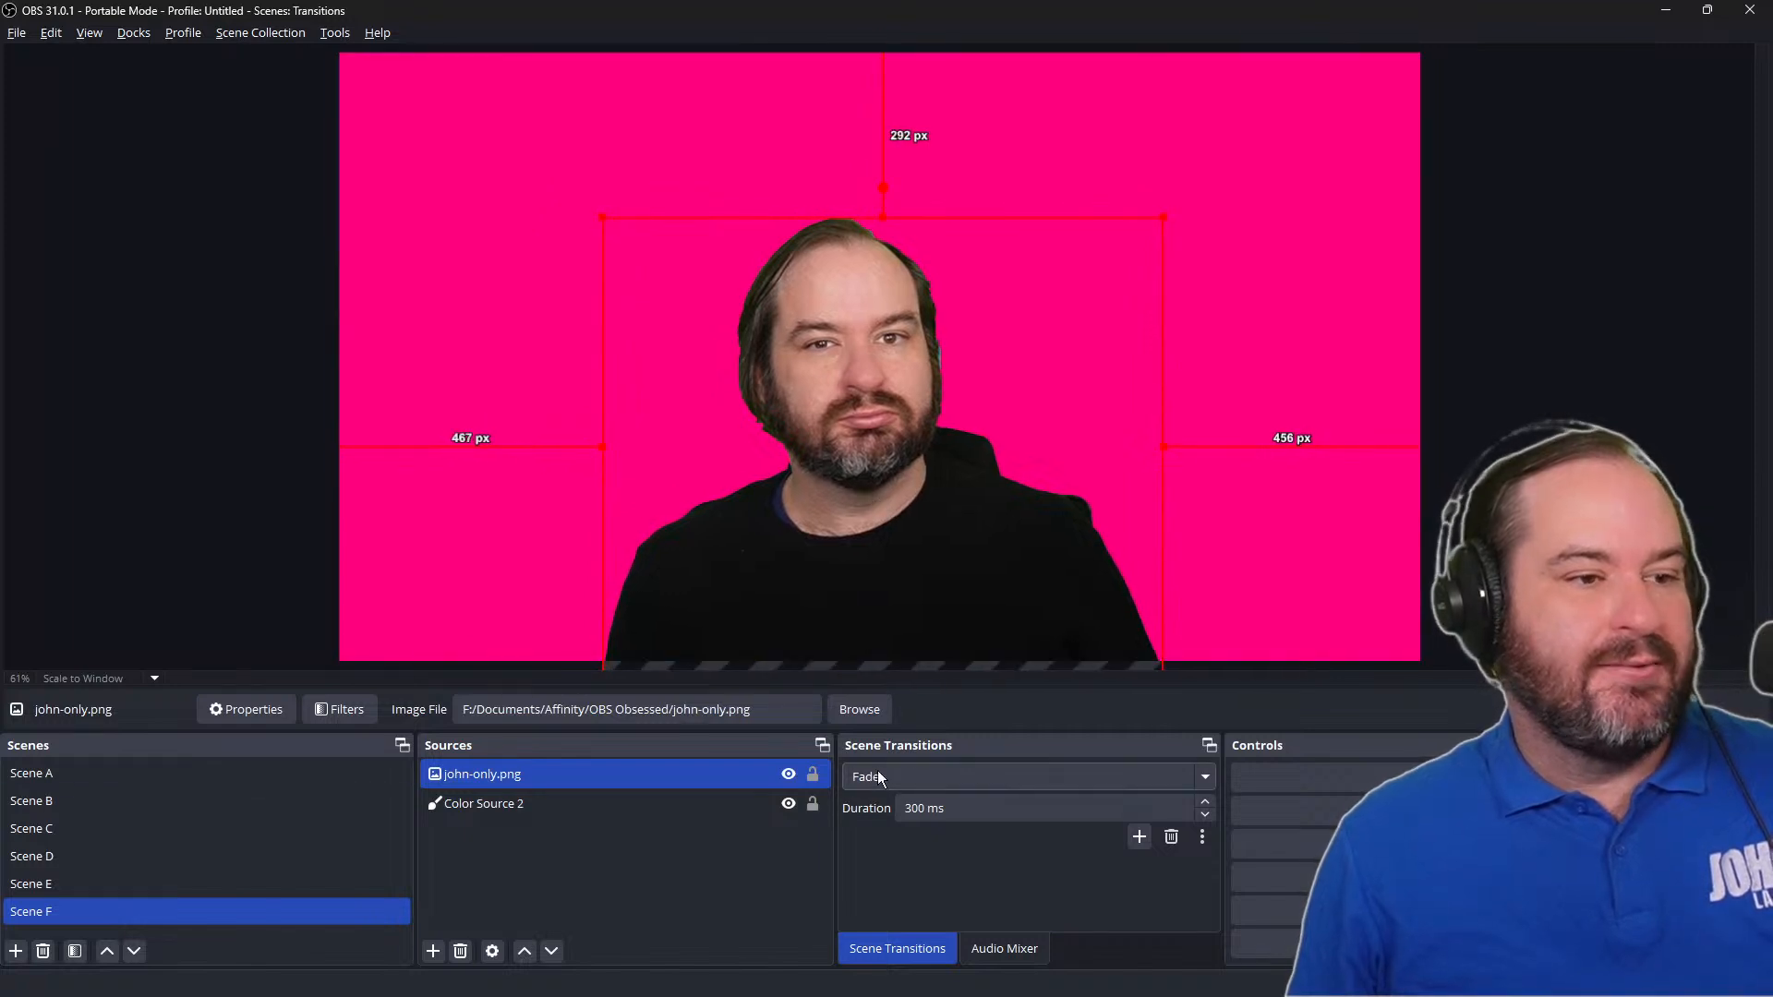
Step: Fade to Scene E, then play the JL Logo Stinger transition into Scene F
{"action": "left_click", "coordinate": [177, 884]}
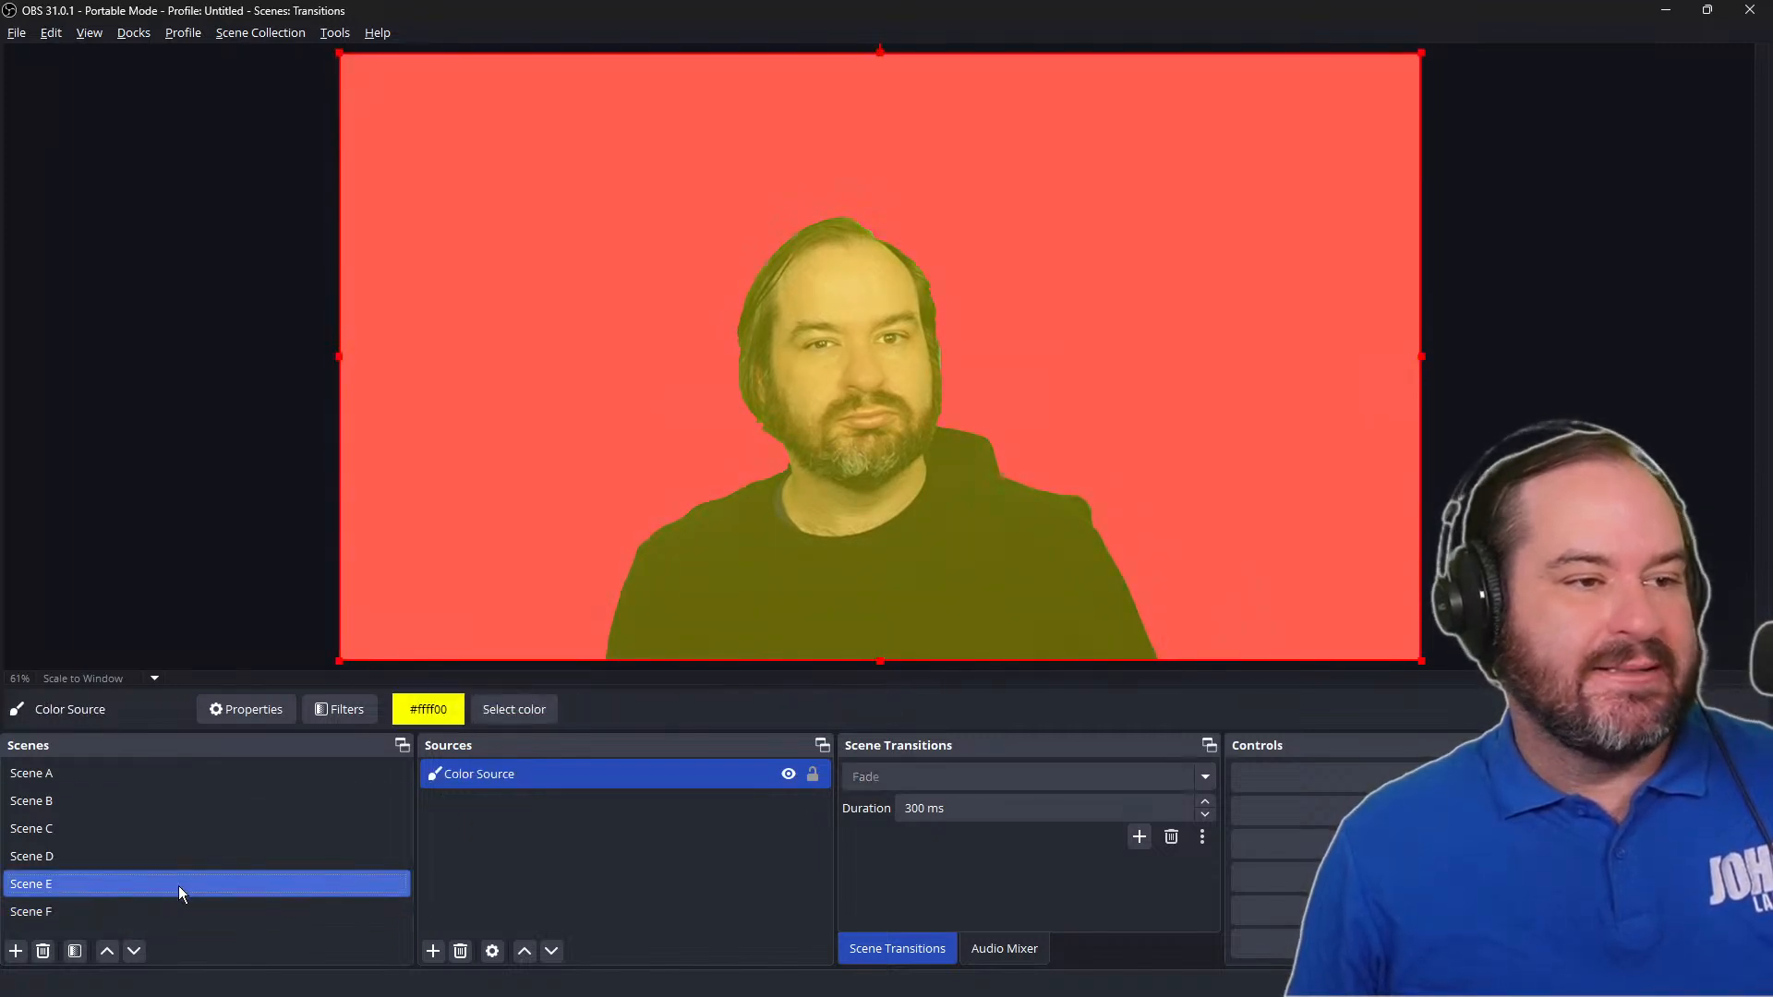
{"action": "left_click", "coordinate": [951, 778]}
{"action": "left_click", "coordinate": [994, 909]}
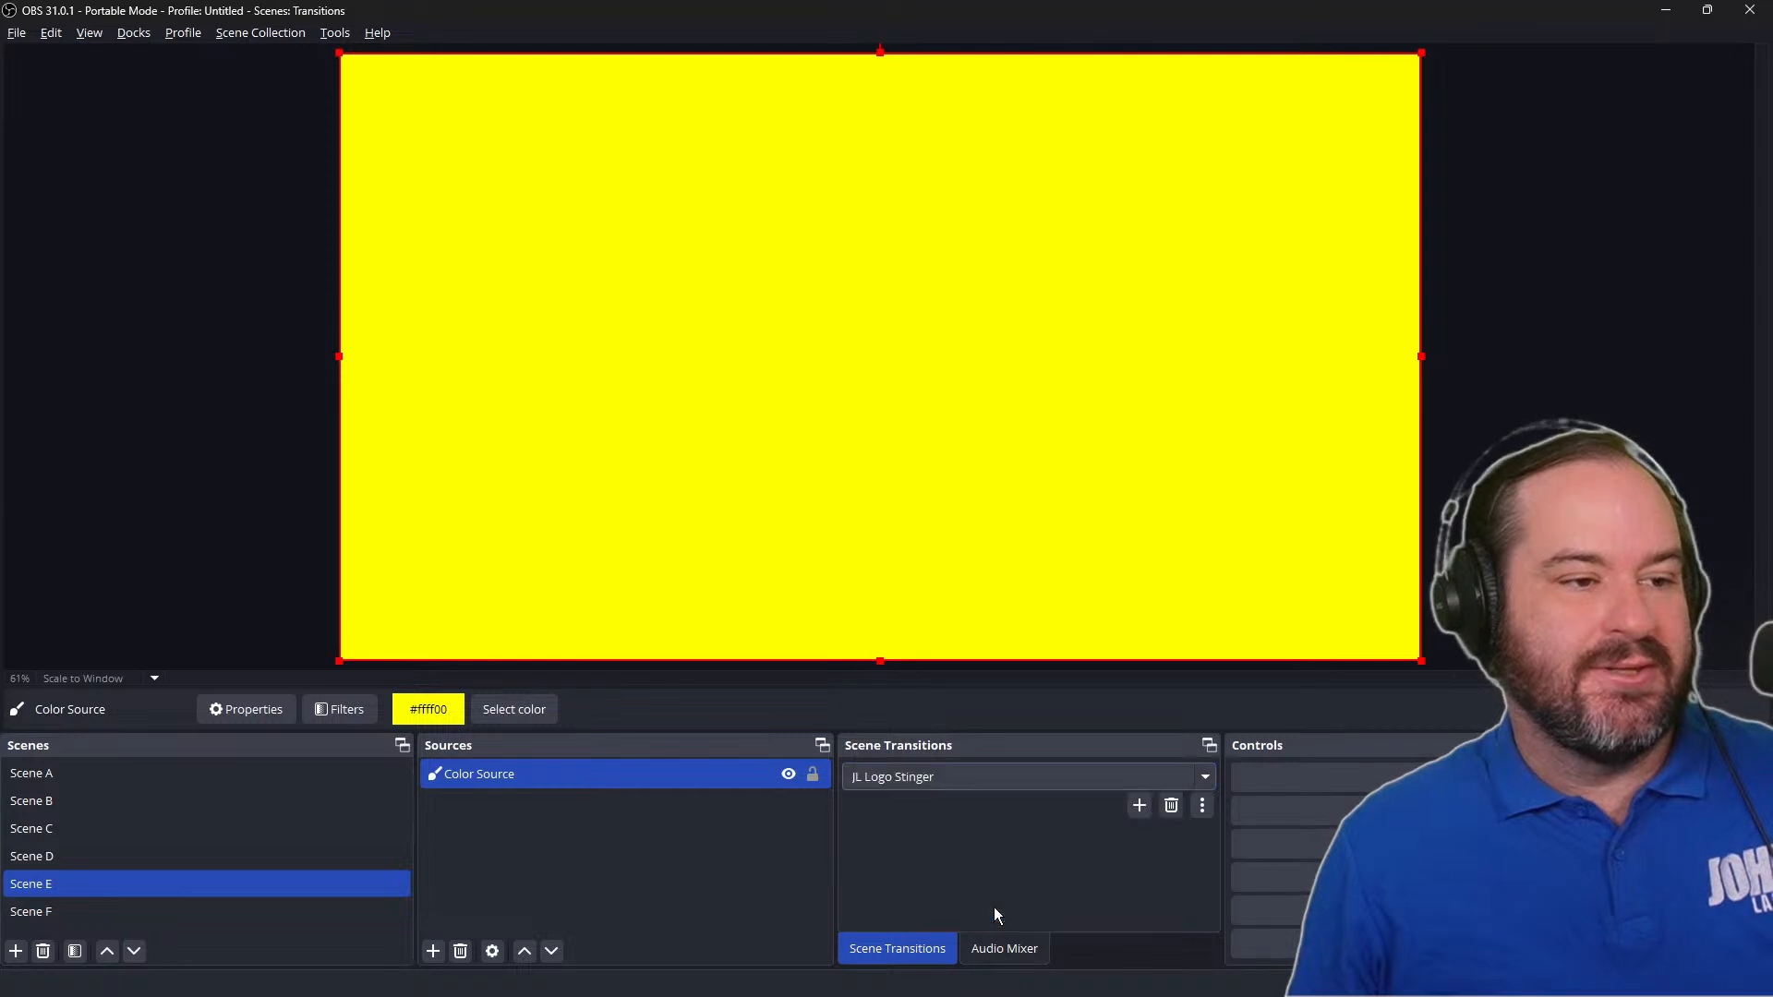
{"action": "left_click", "coordinate": [306, 910]}
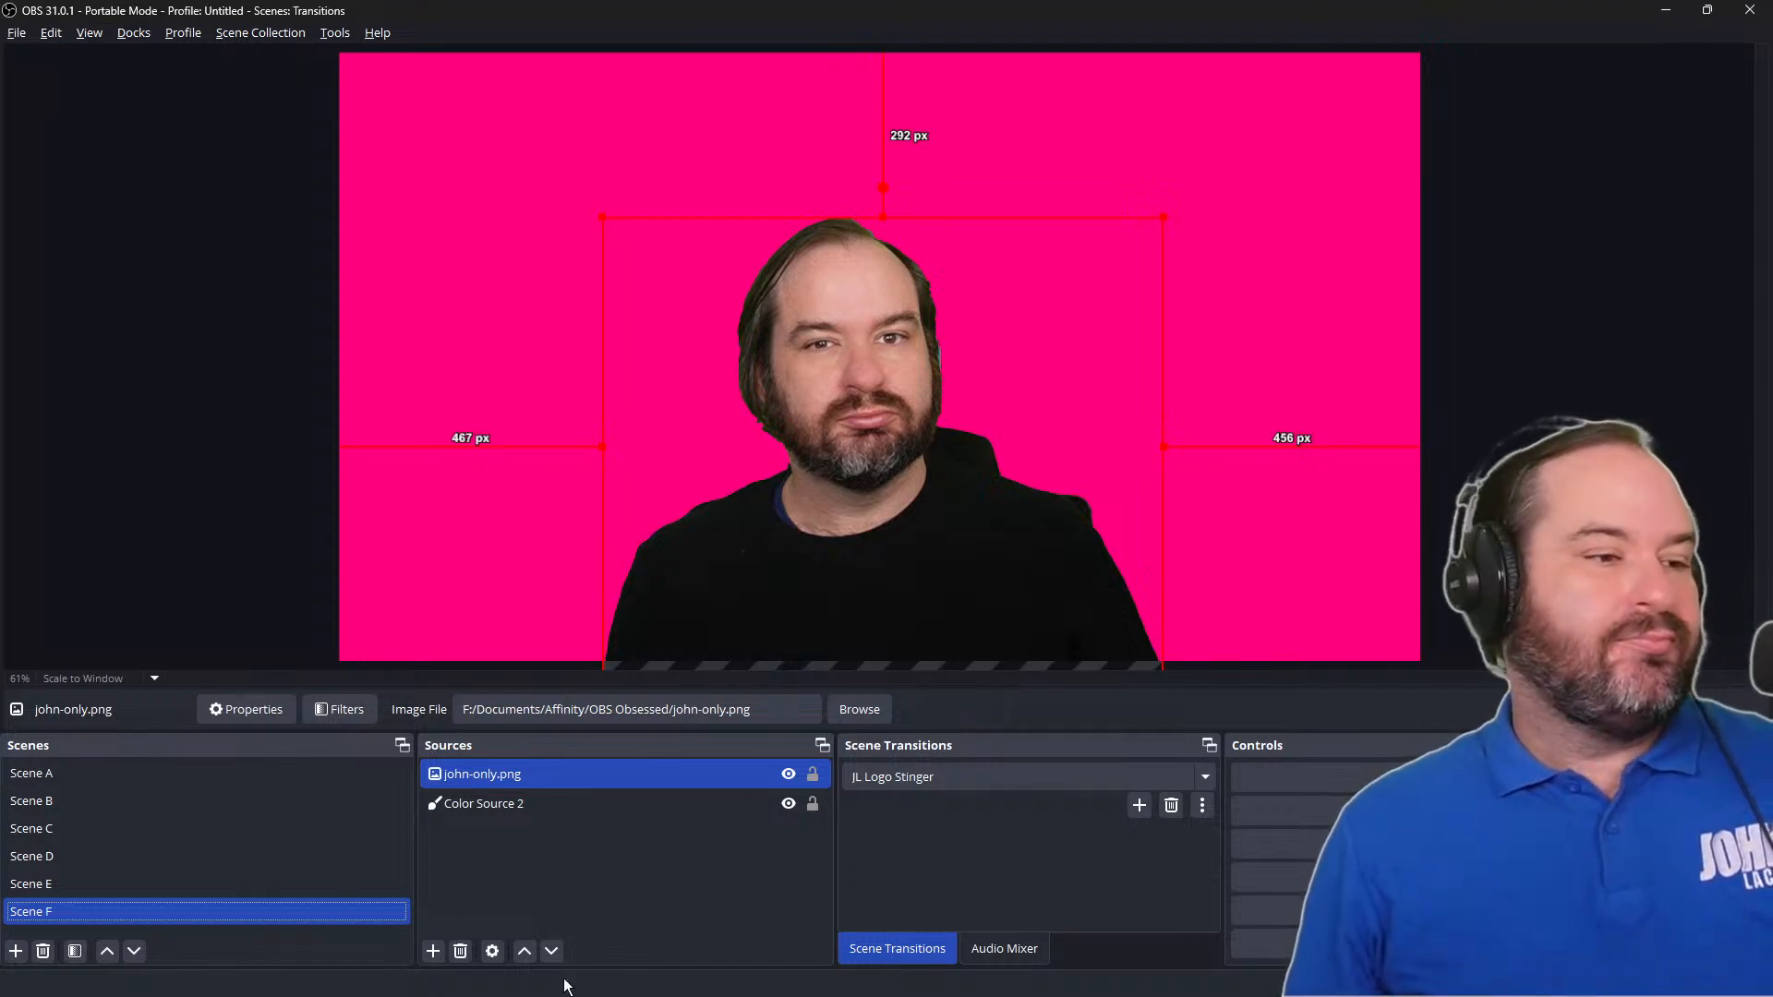
Step: Review the JL Logo Stinger's properties, including its track matte and audio options, without changing them
{"action": "left_click", "coordinate": [1202, 805]}
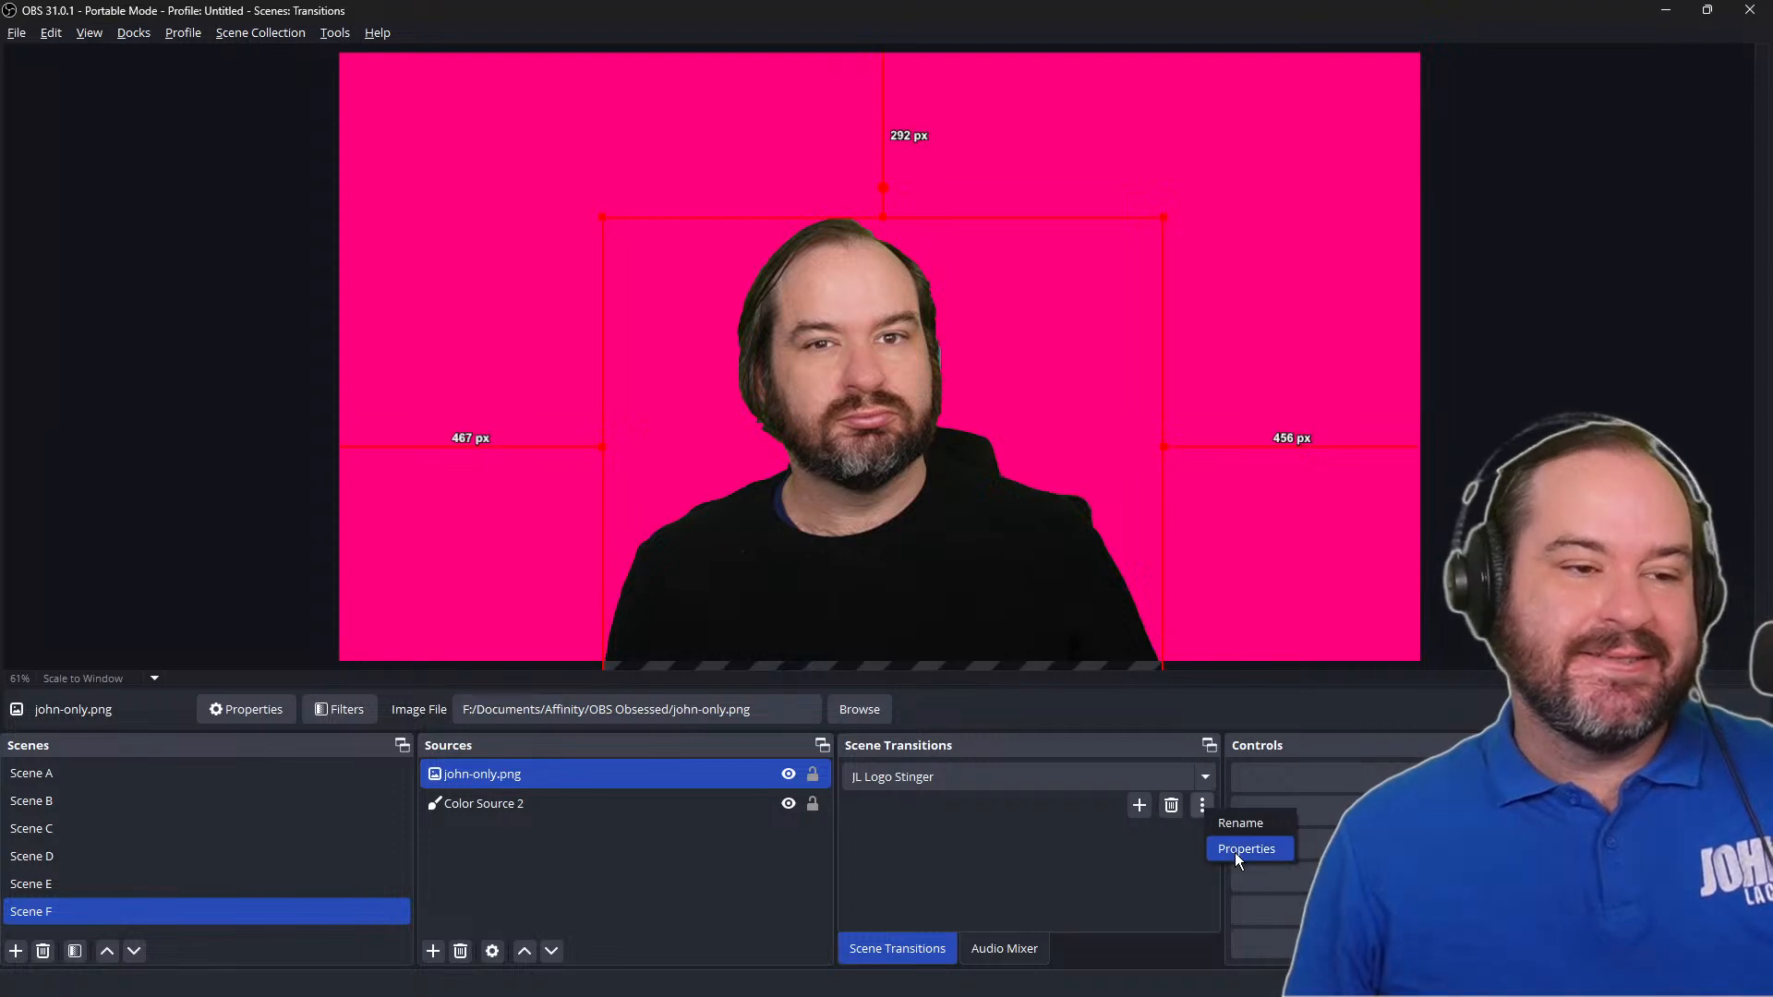
{"action": "left_click", "coordinate": [1235, 849]}
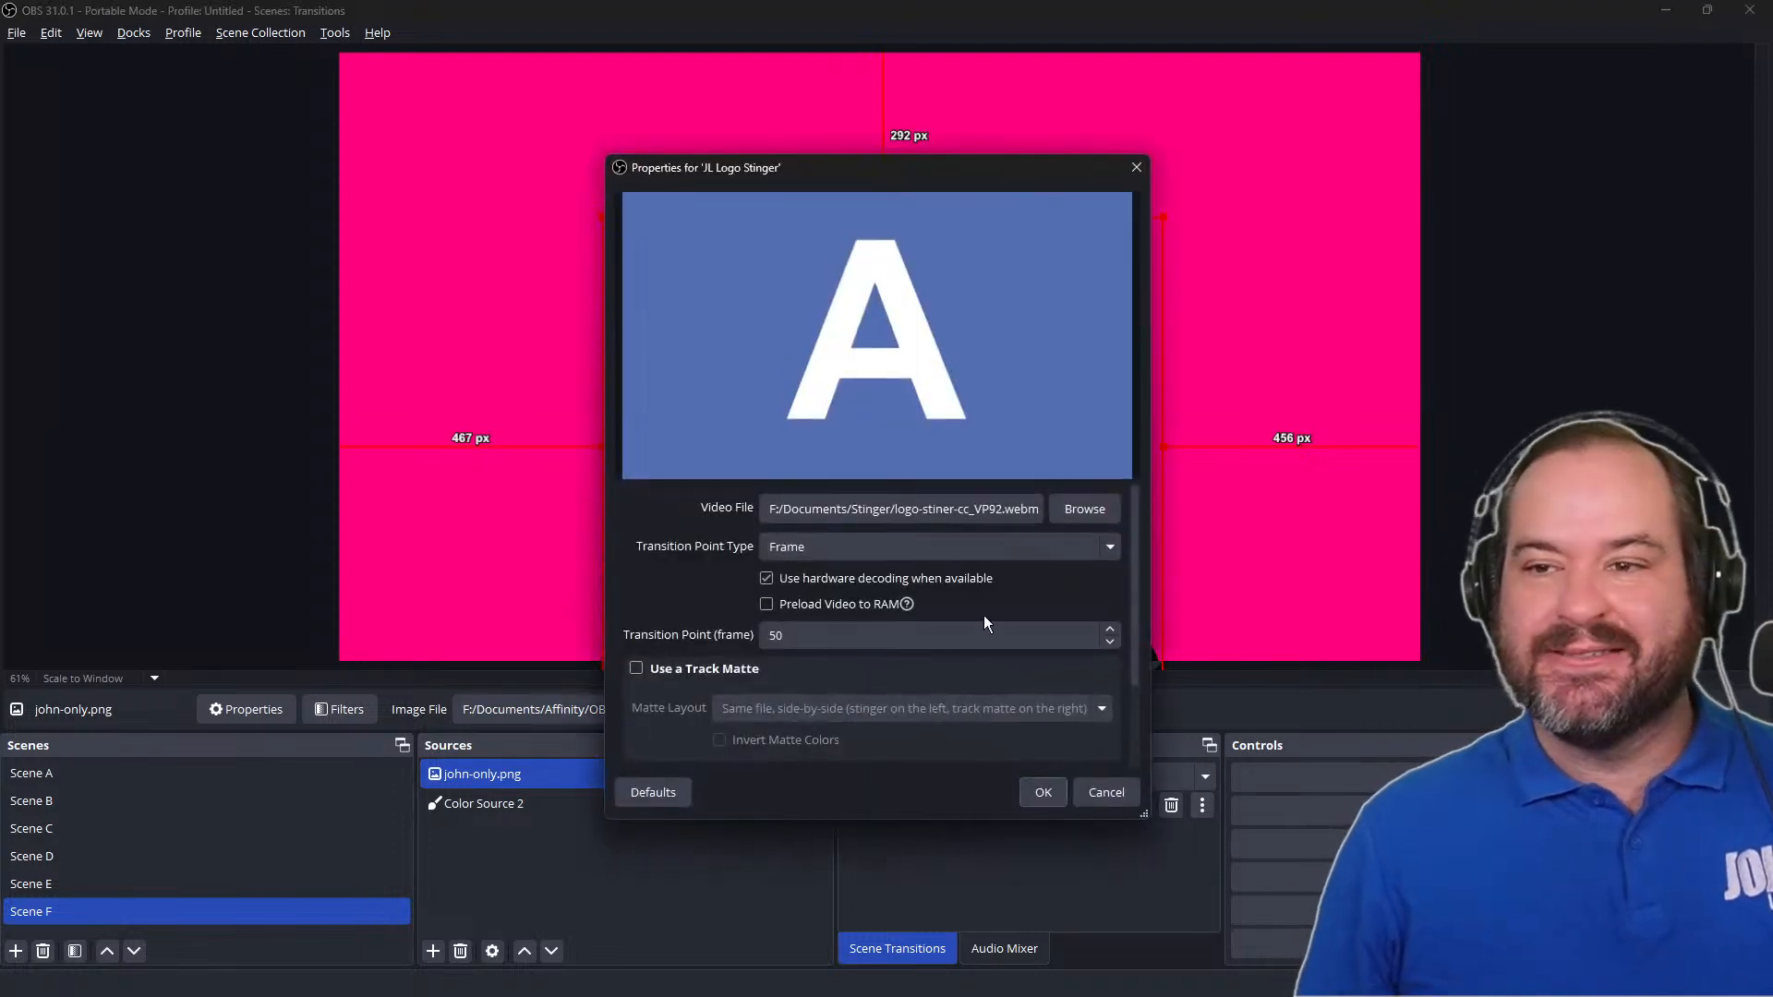
{"action": "scroll", "coordinate": [1007, 675], "scroll_direction": "down", "scroll_amount": 2}
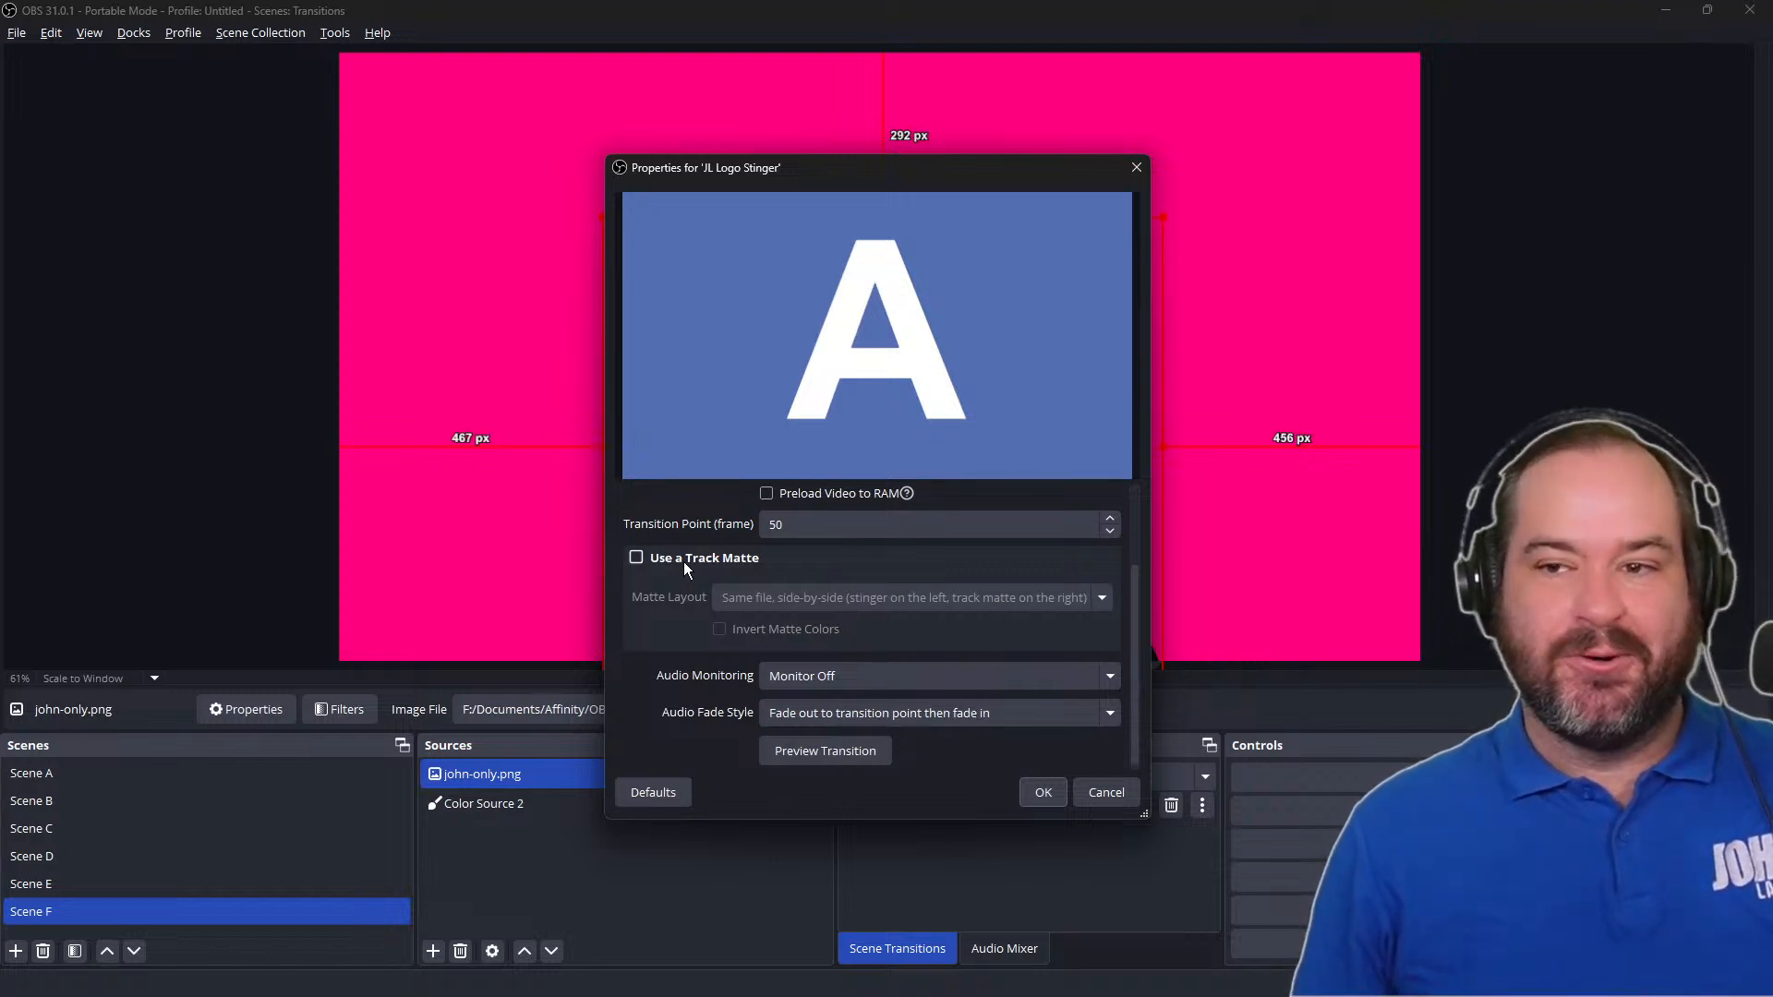
{"action": "left_click", "coordinate": [1027, 796]}
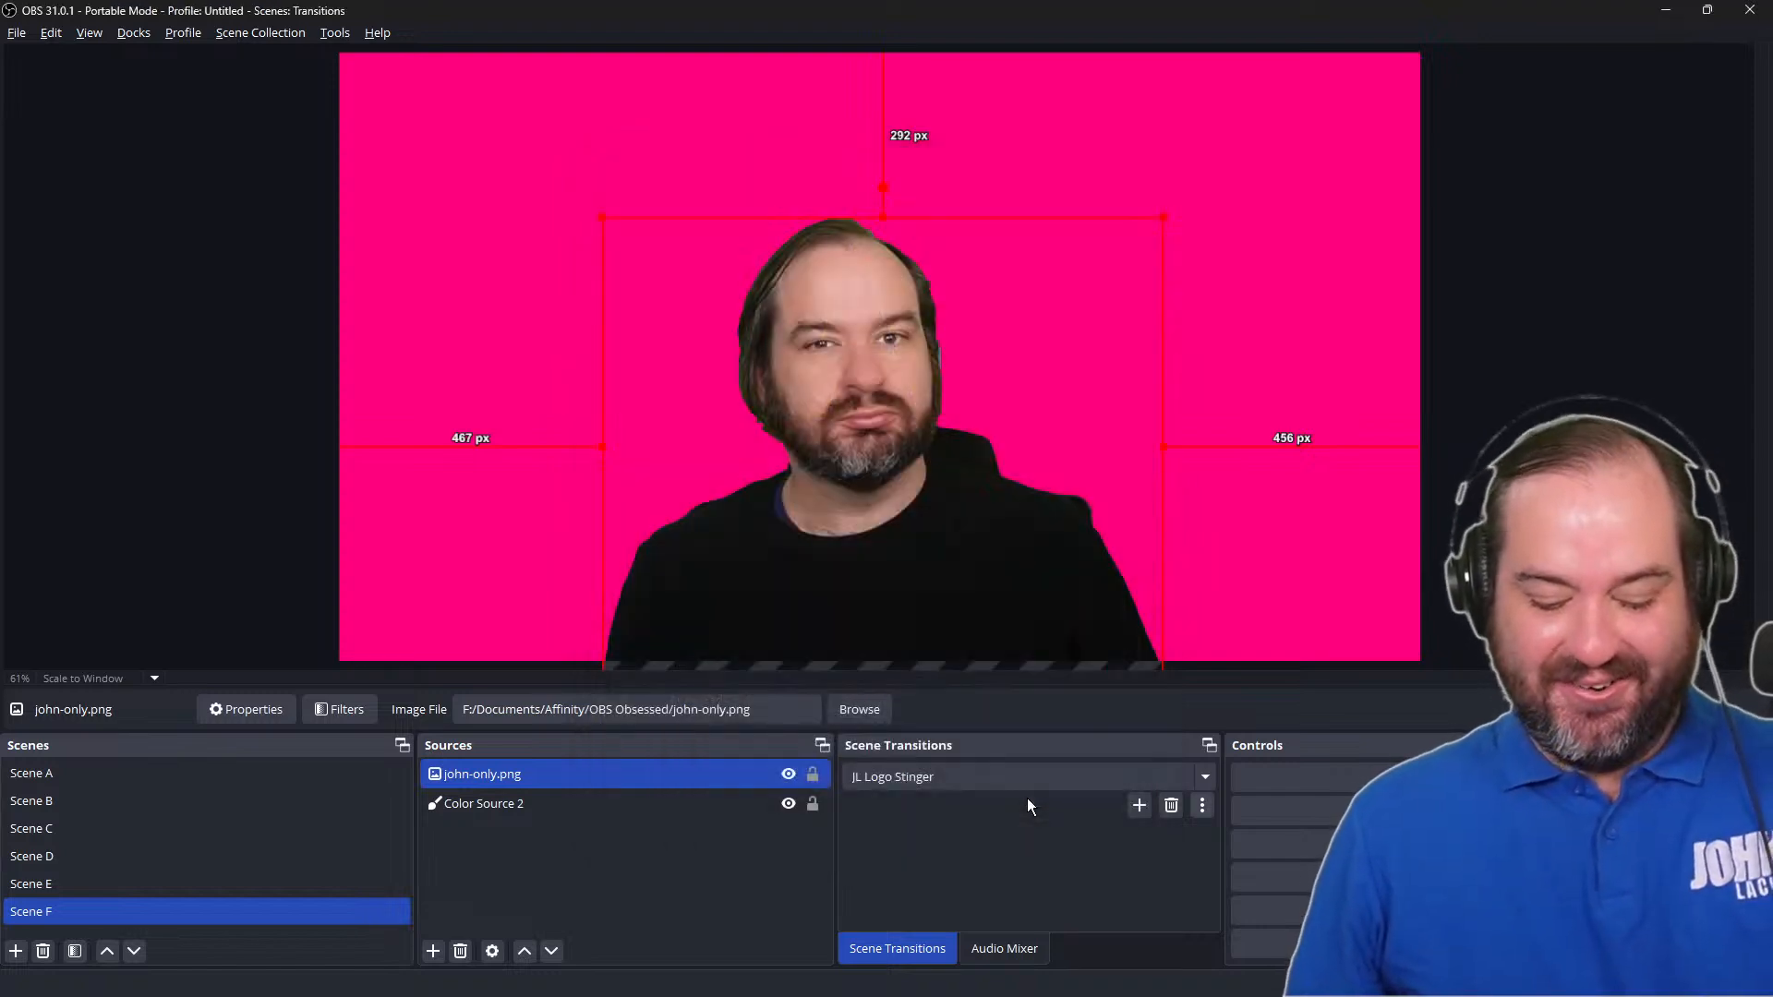
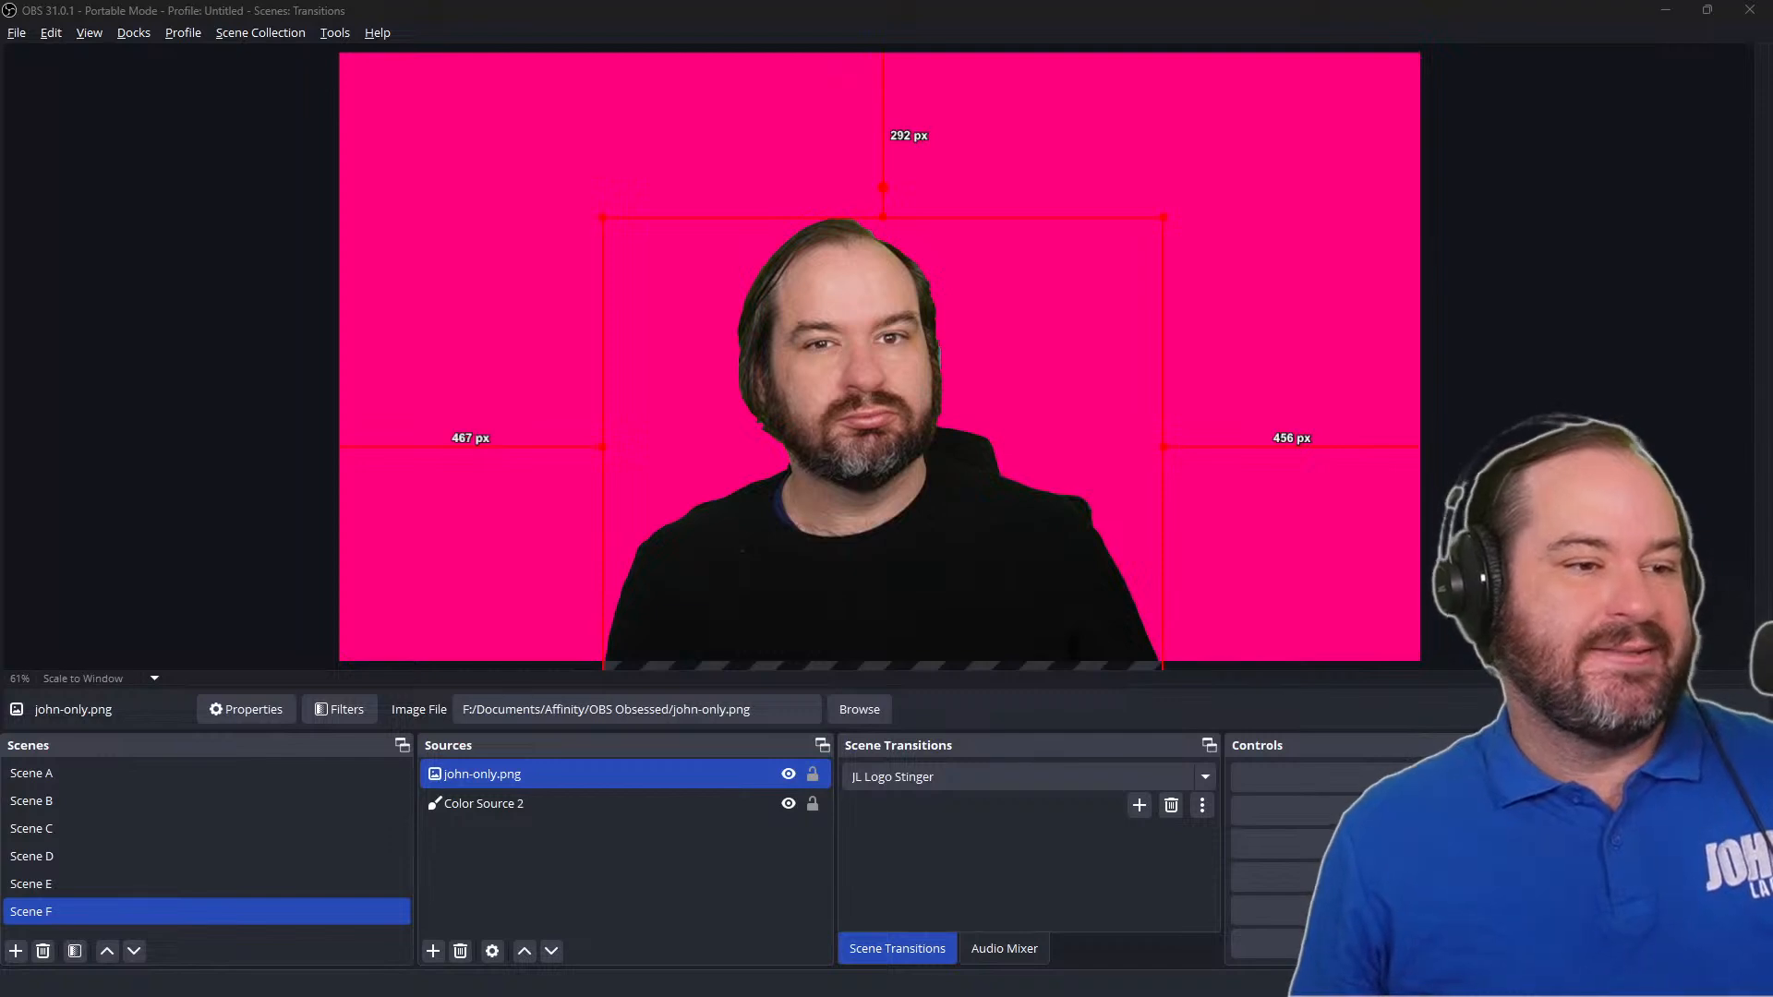
Step: Cut to Scene E, then test the JL Logo Stinger transition again by switching to Scene F
{"action": "left_click", "coordinate": [1205, 777]}
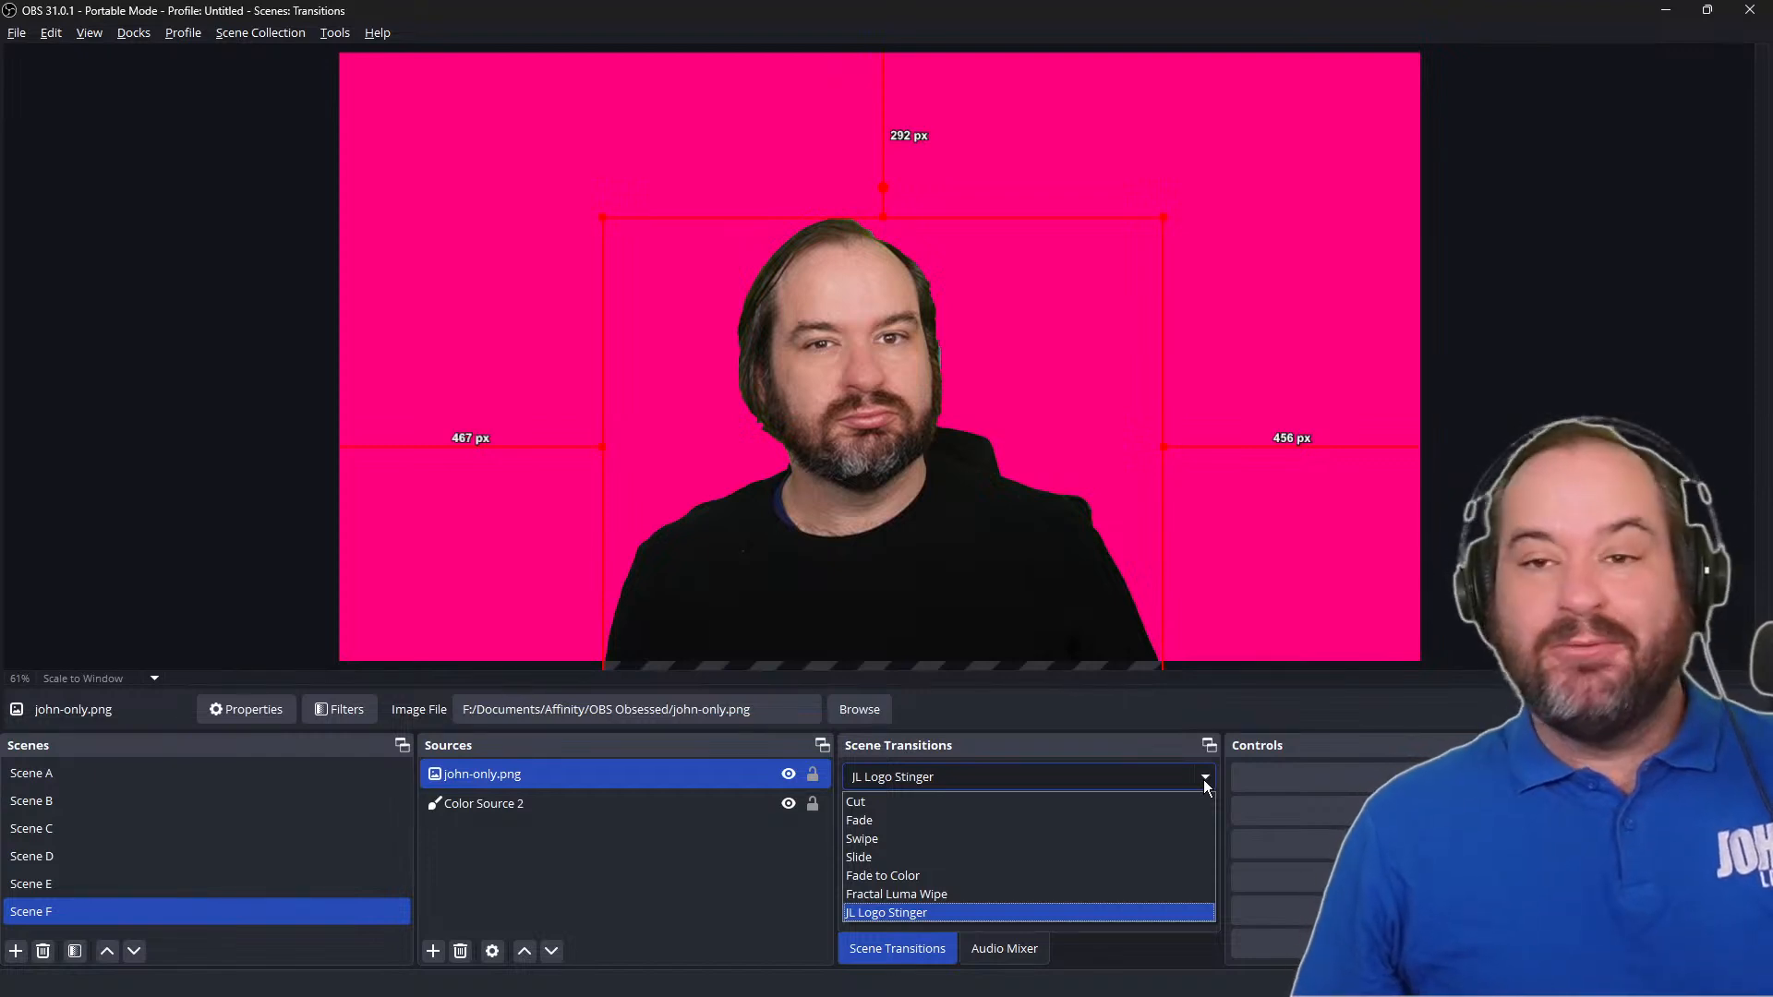
{"action": "left_click", "coordinate": [1189, 912]}
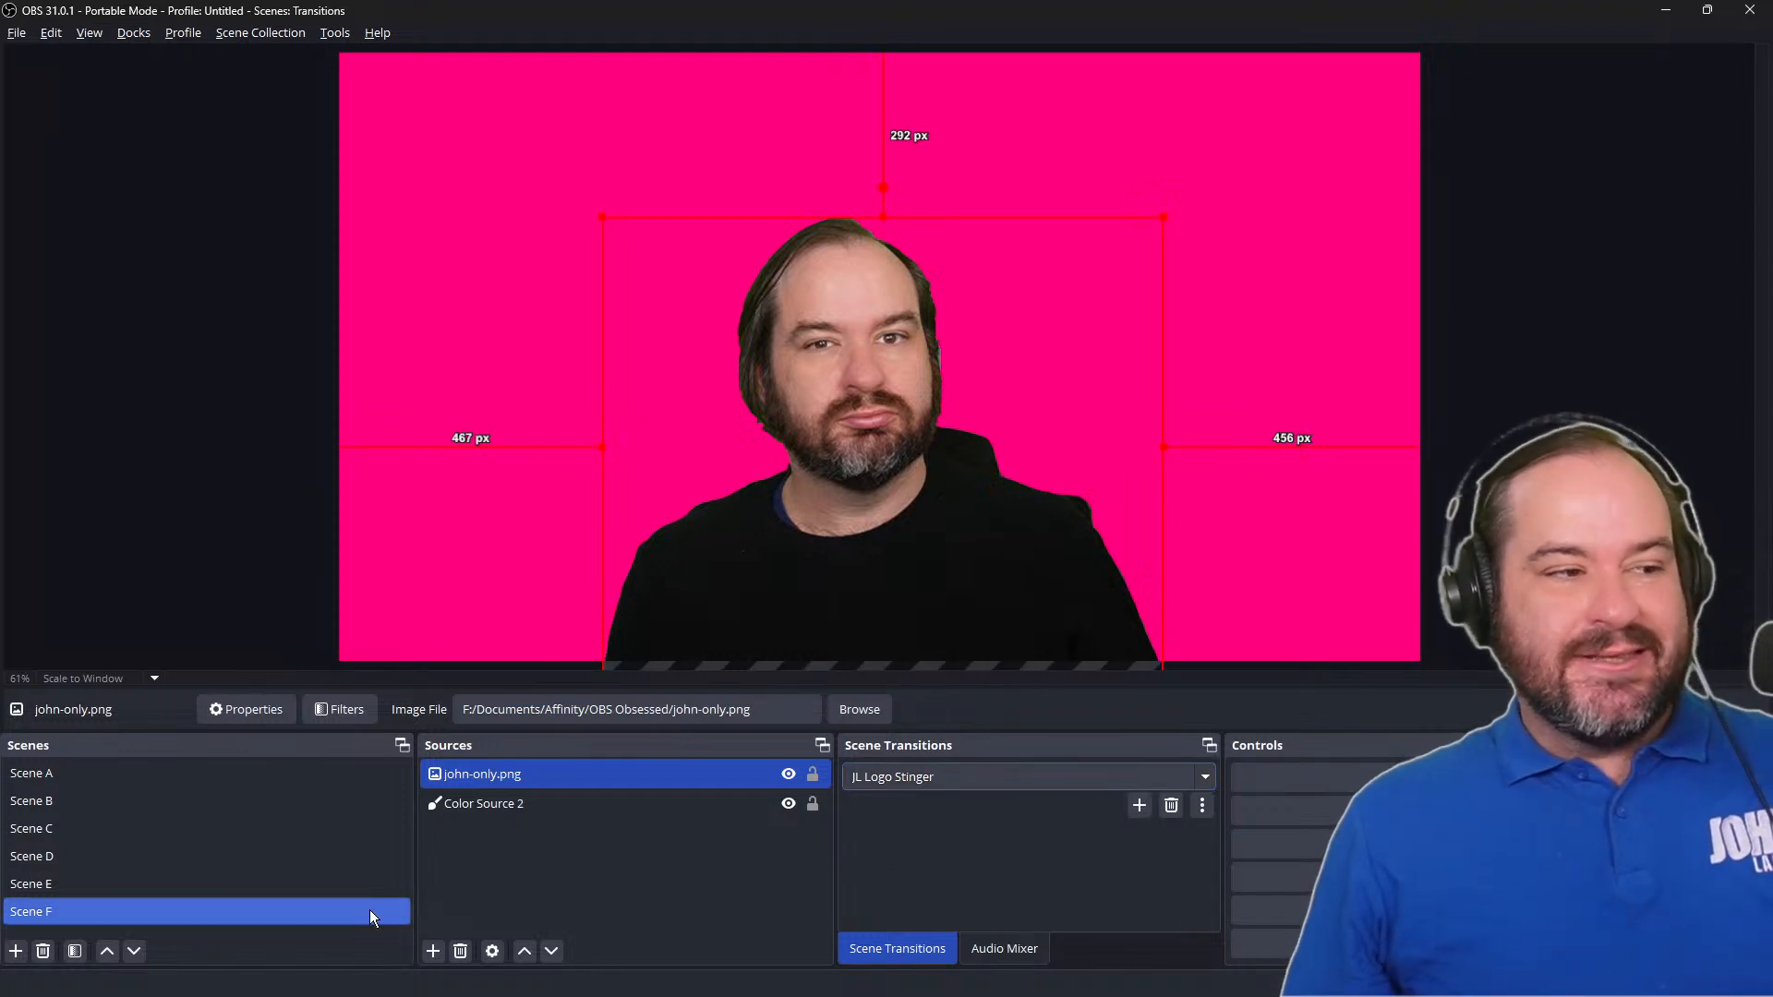
{"action": "left_click", "coordinate": [1028, 778]}
{"action": "left_click", "coordinate": [1029, 801]}
{"action": "left_click", "coordinate": [318, 886]}
{"action": "left_click", "coordinate": [1016, 777]}
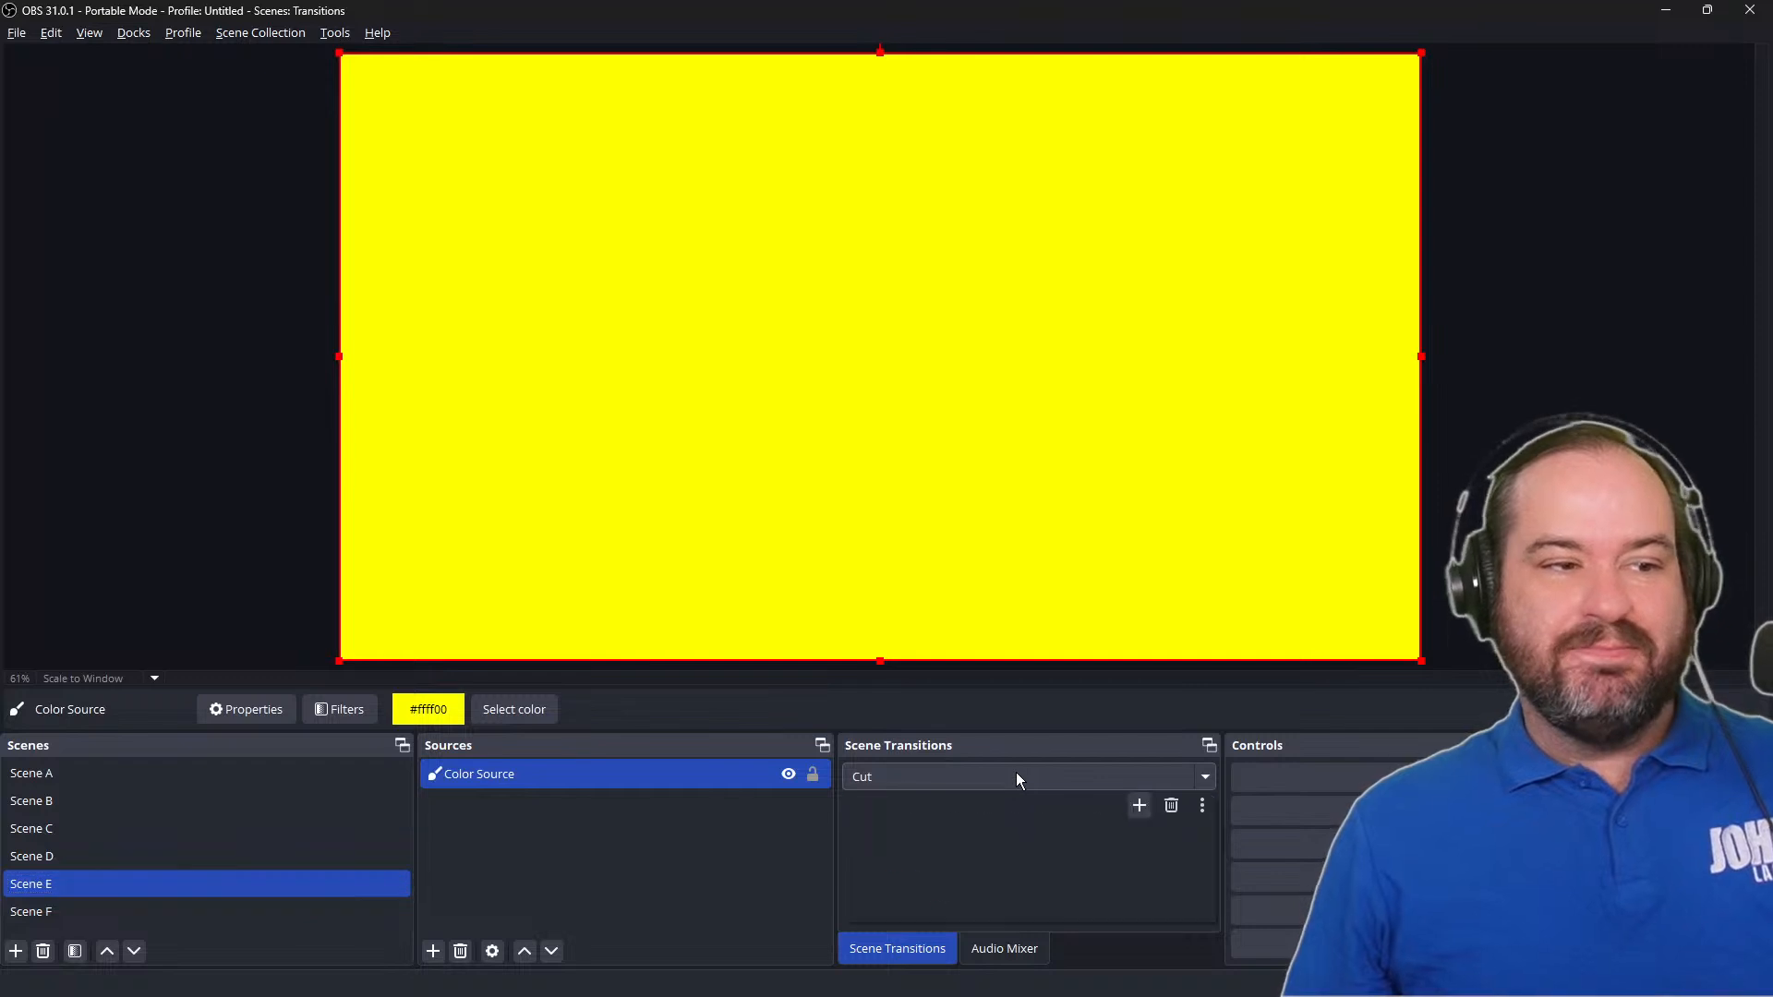
{"action": "left_click", "coordinate": [1056, 918]}
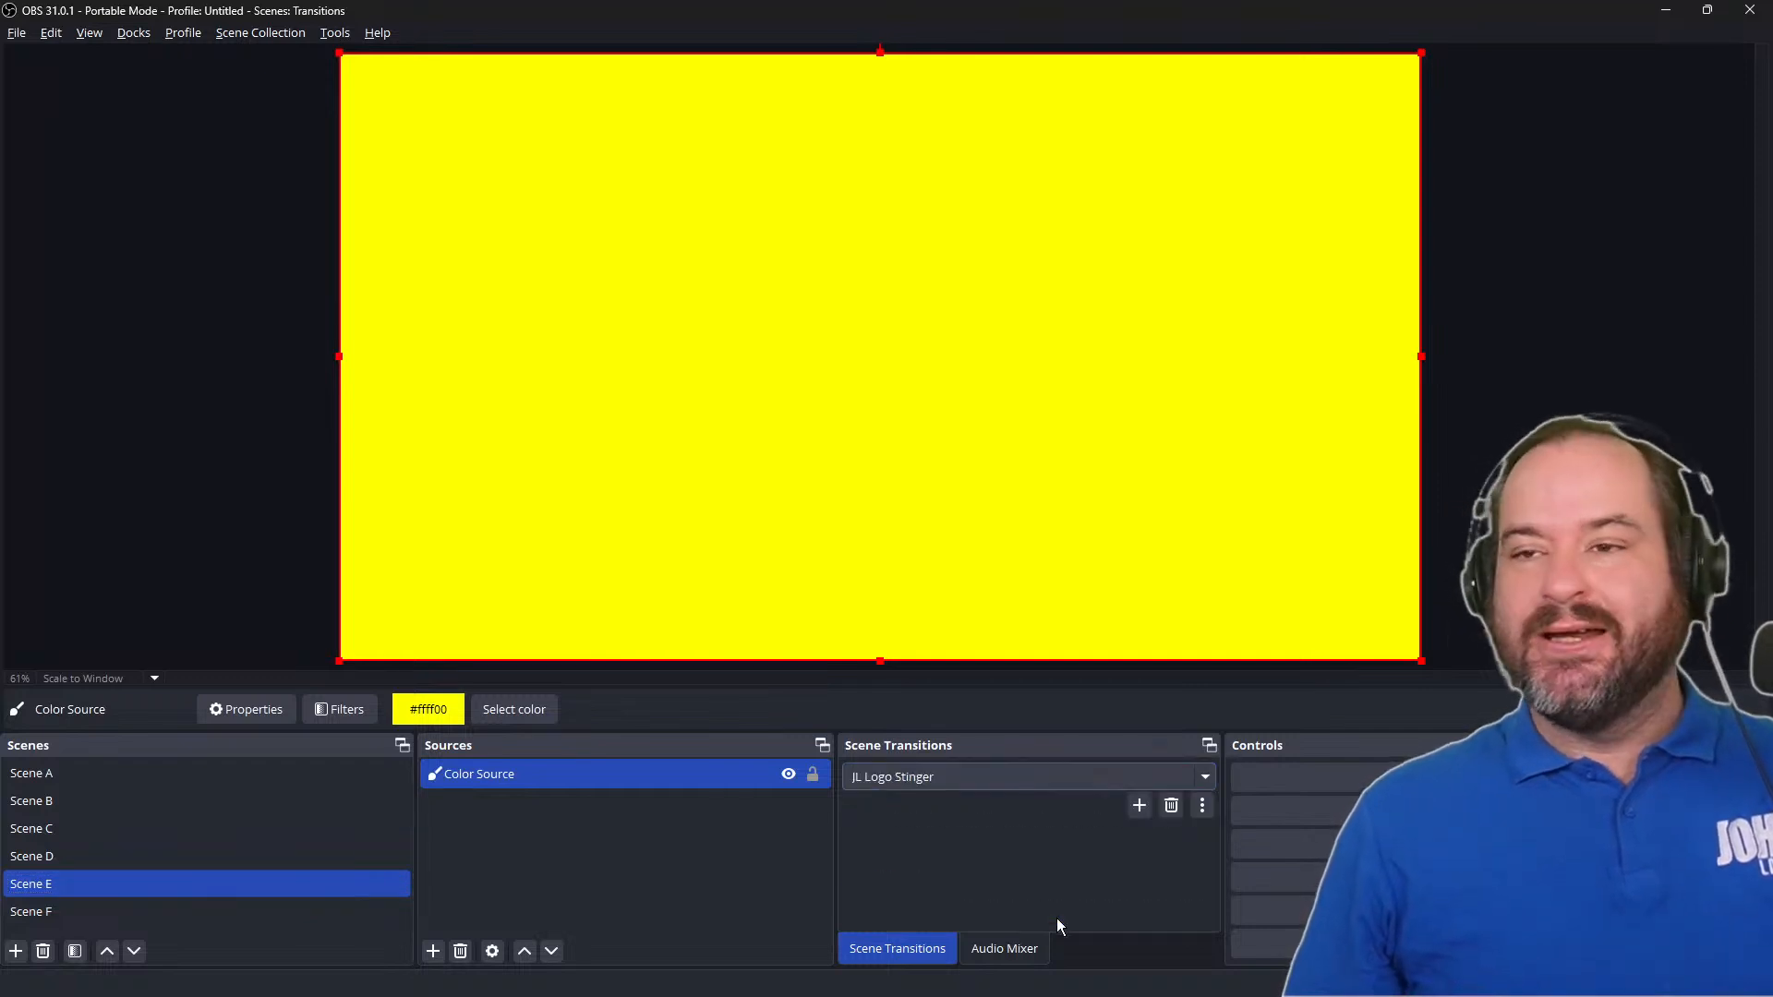
{"action": "left_click", "coordinate": [192, 912]}
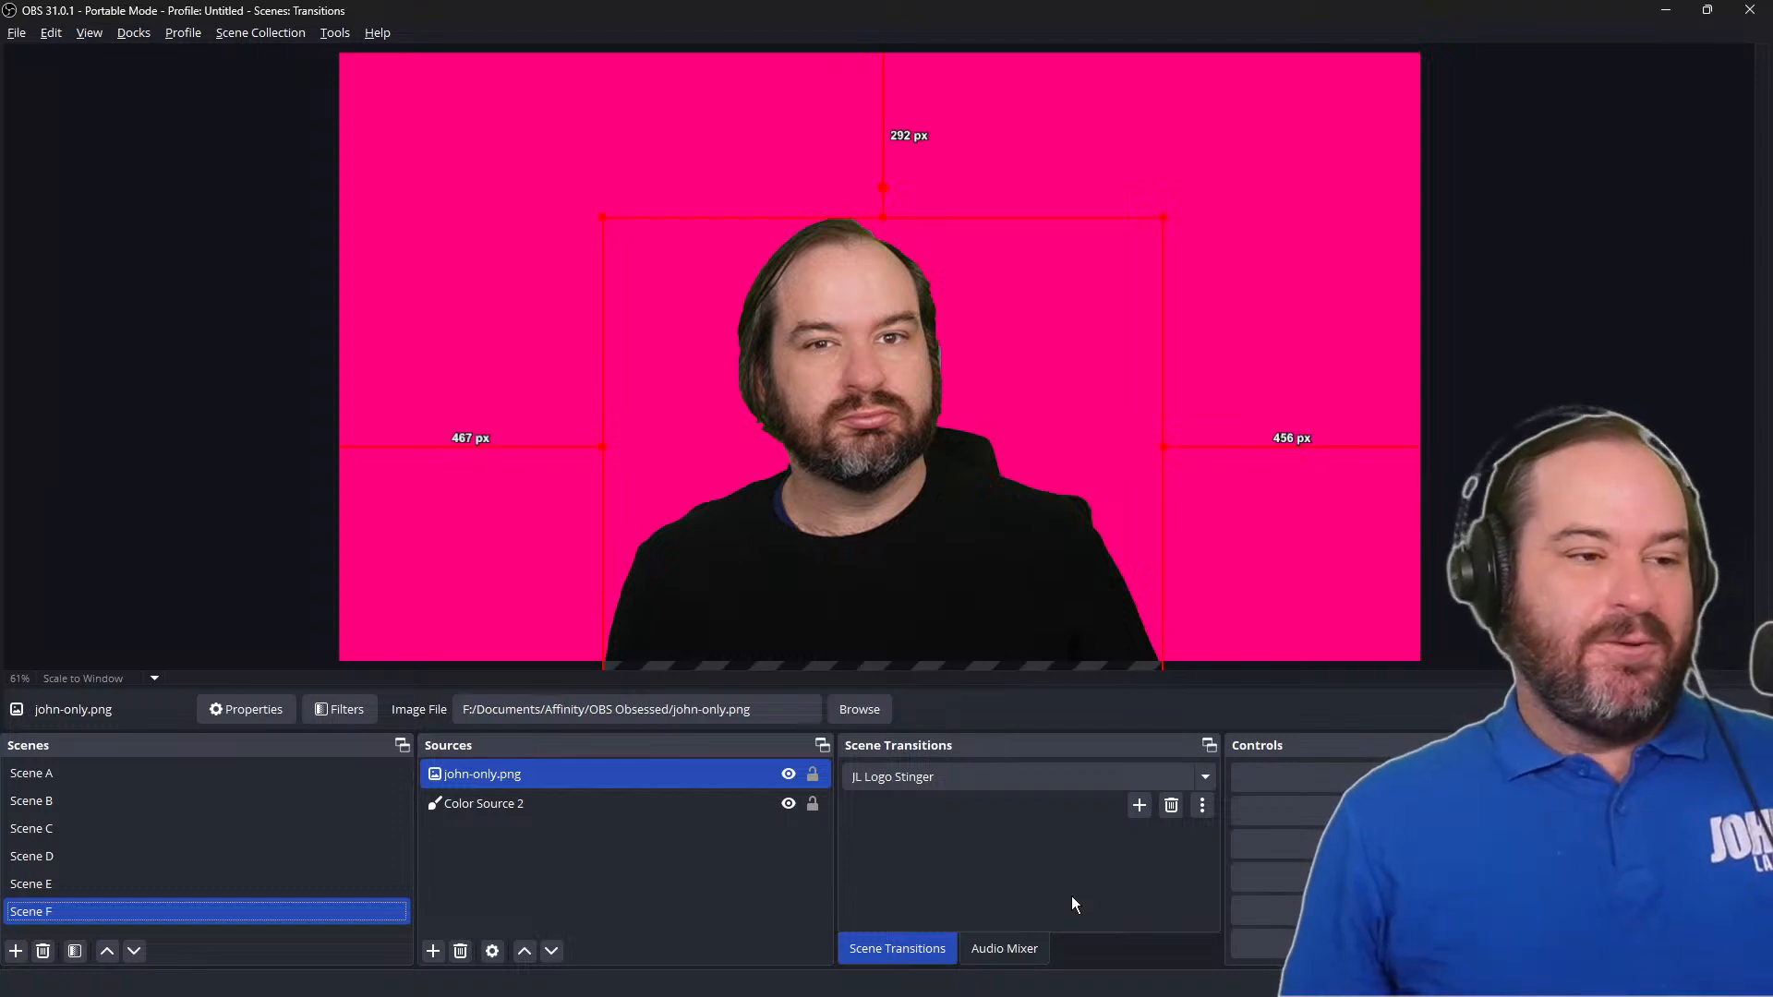
Step: Make Fade the scene transition and test it by switching to Scene E and back to Scene F
{"action": "left_click", "coordinate": [1047, 777]}
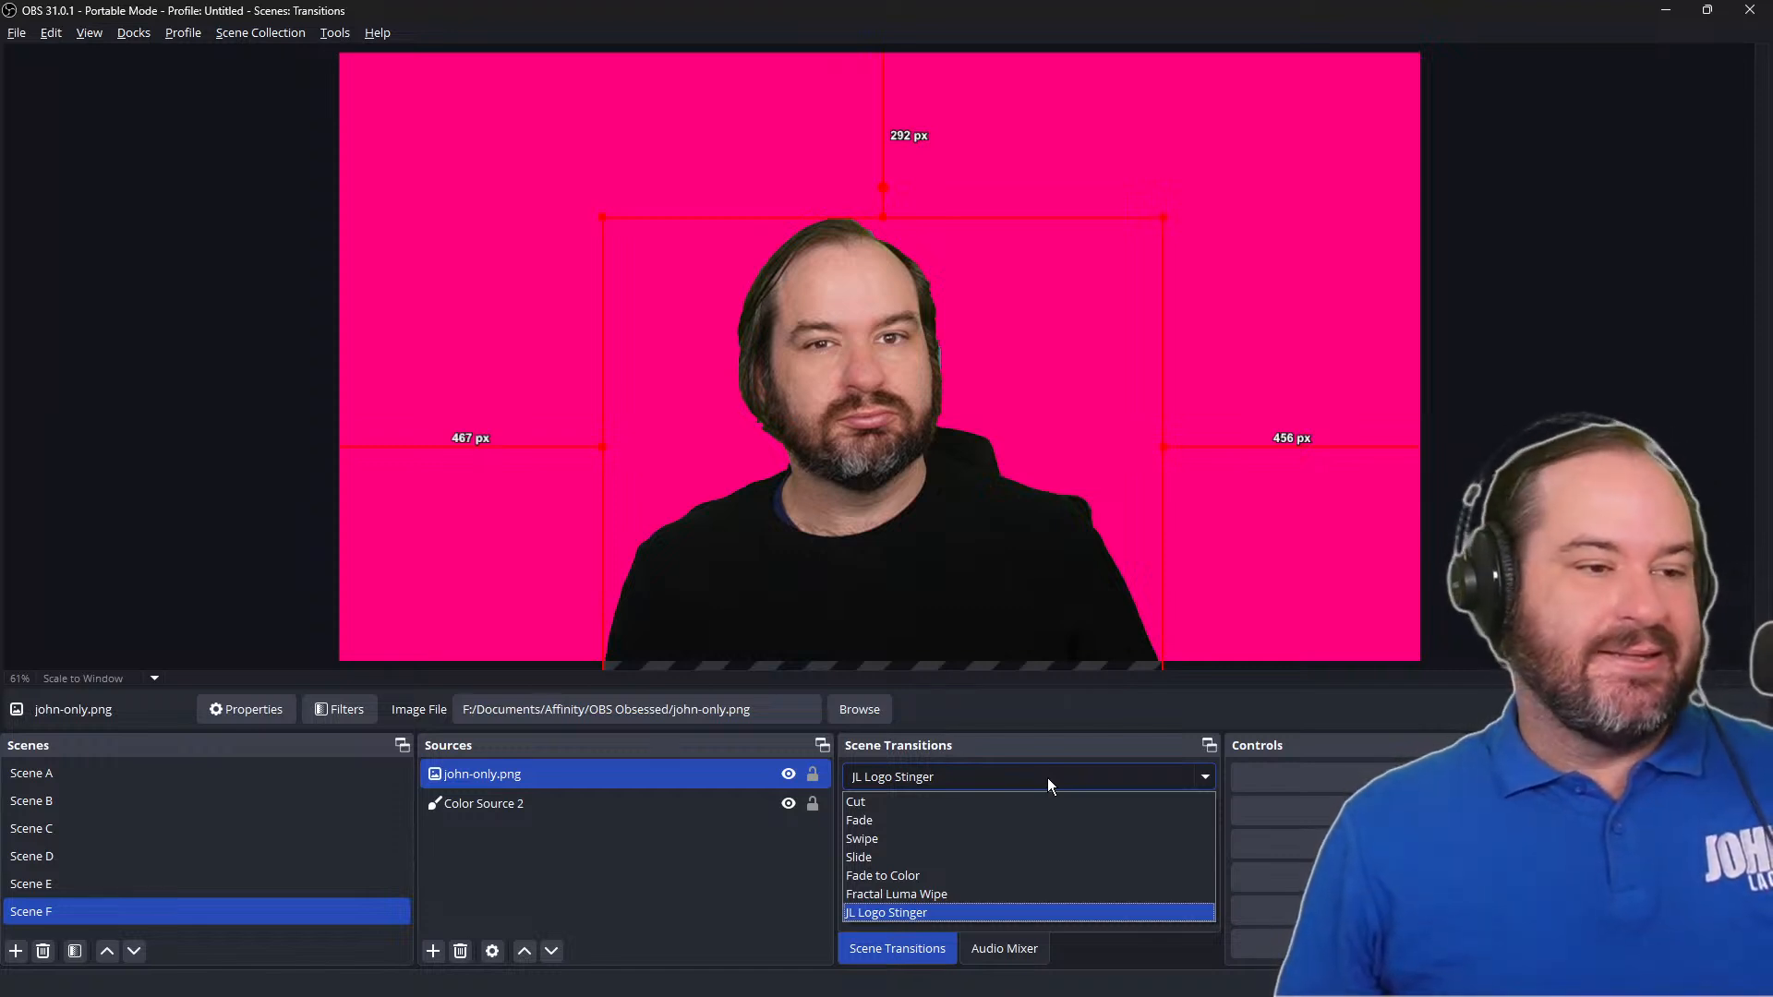
{"action": "left_click", "coordinate": [1053, 818]}
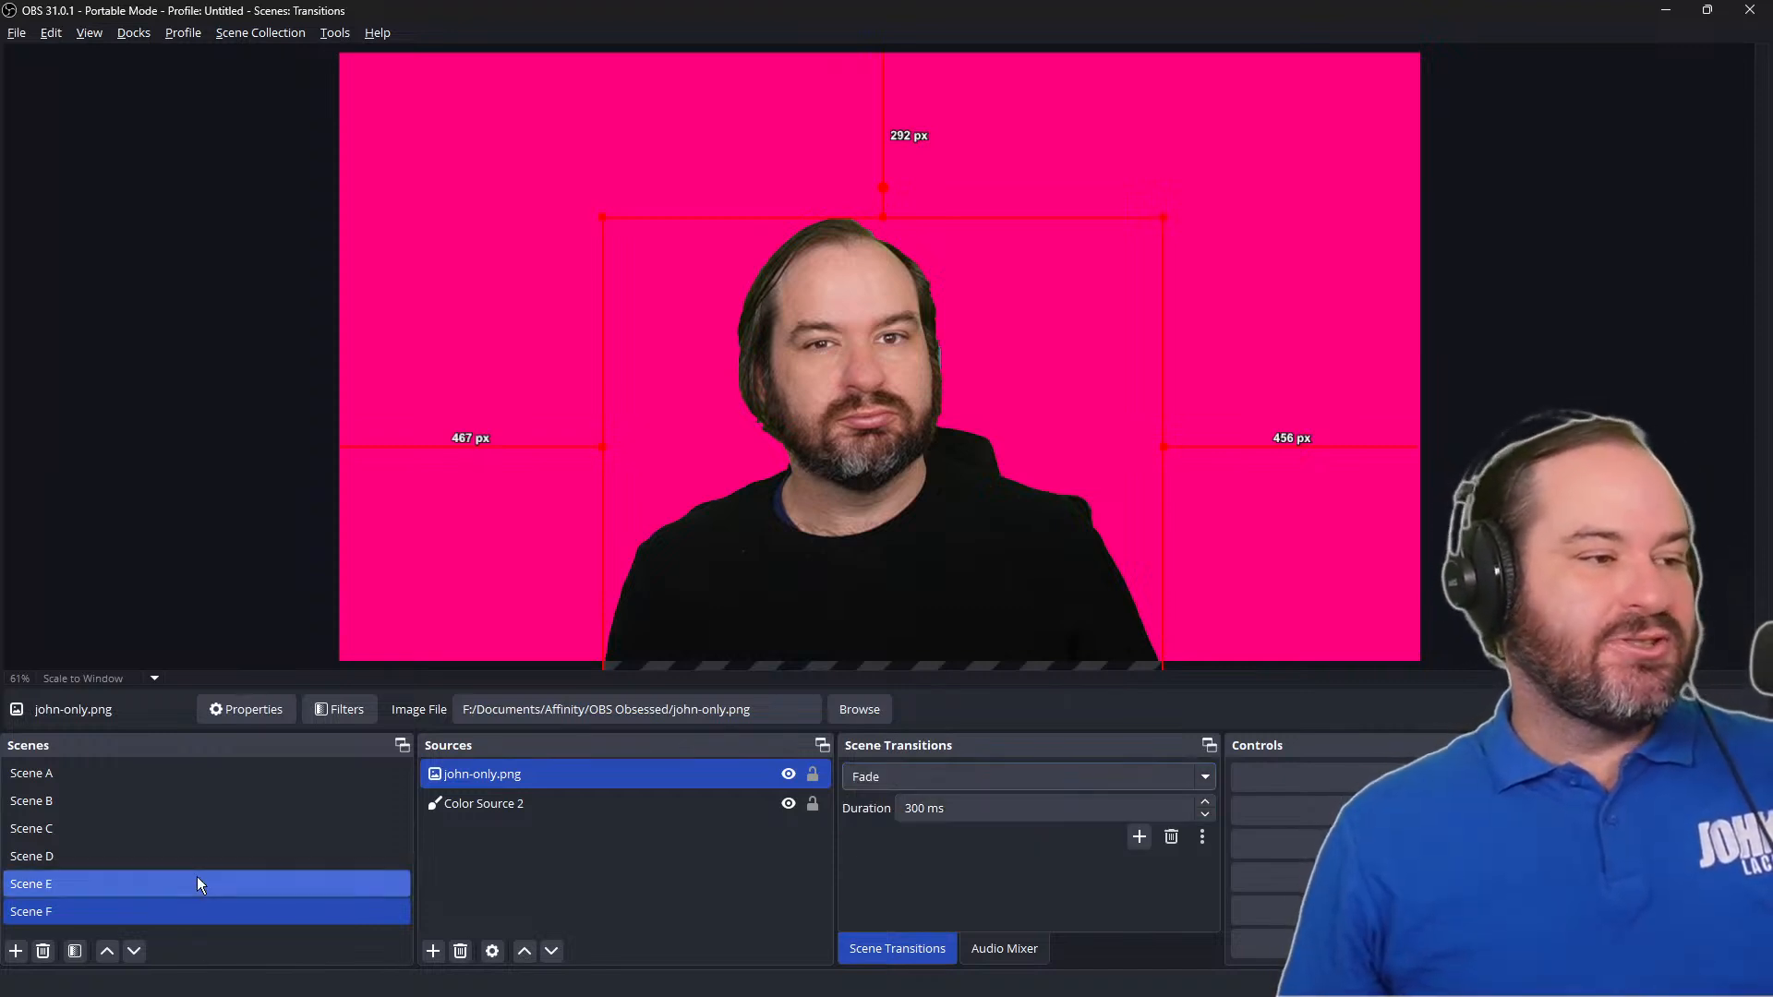
{"action": "left_click", "coordinate": [198, 883]}
{"action": "left_click", "coordinate": [253, 914]}
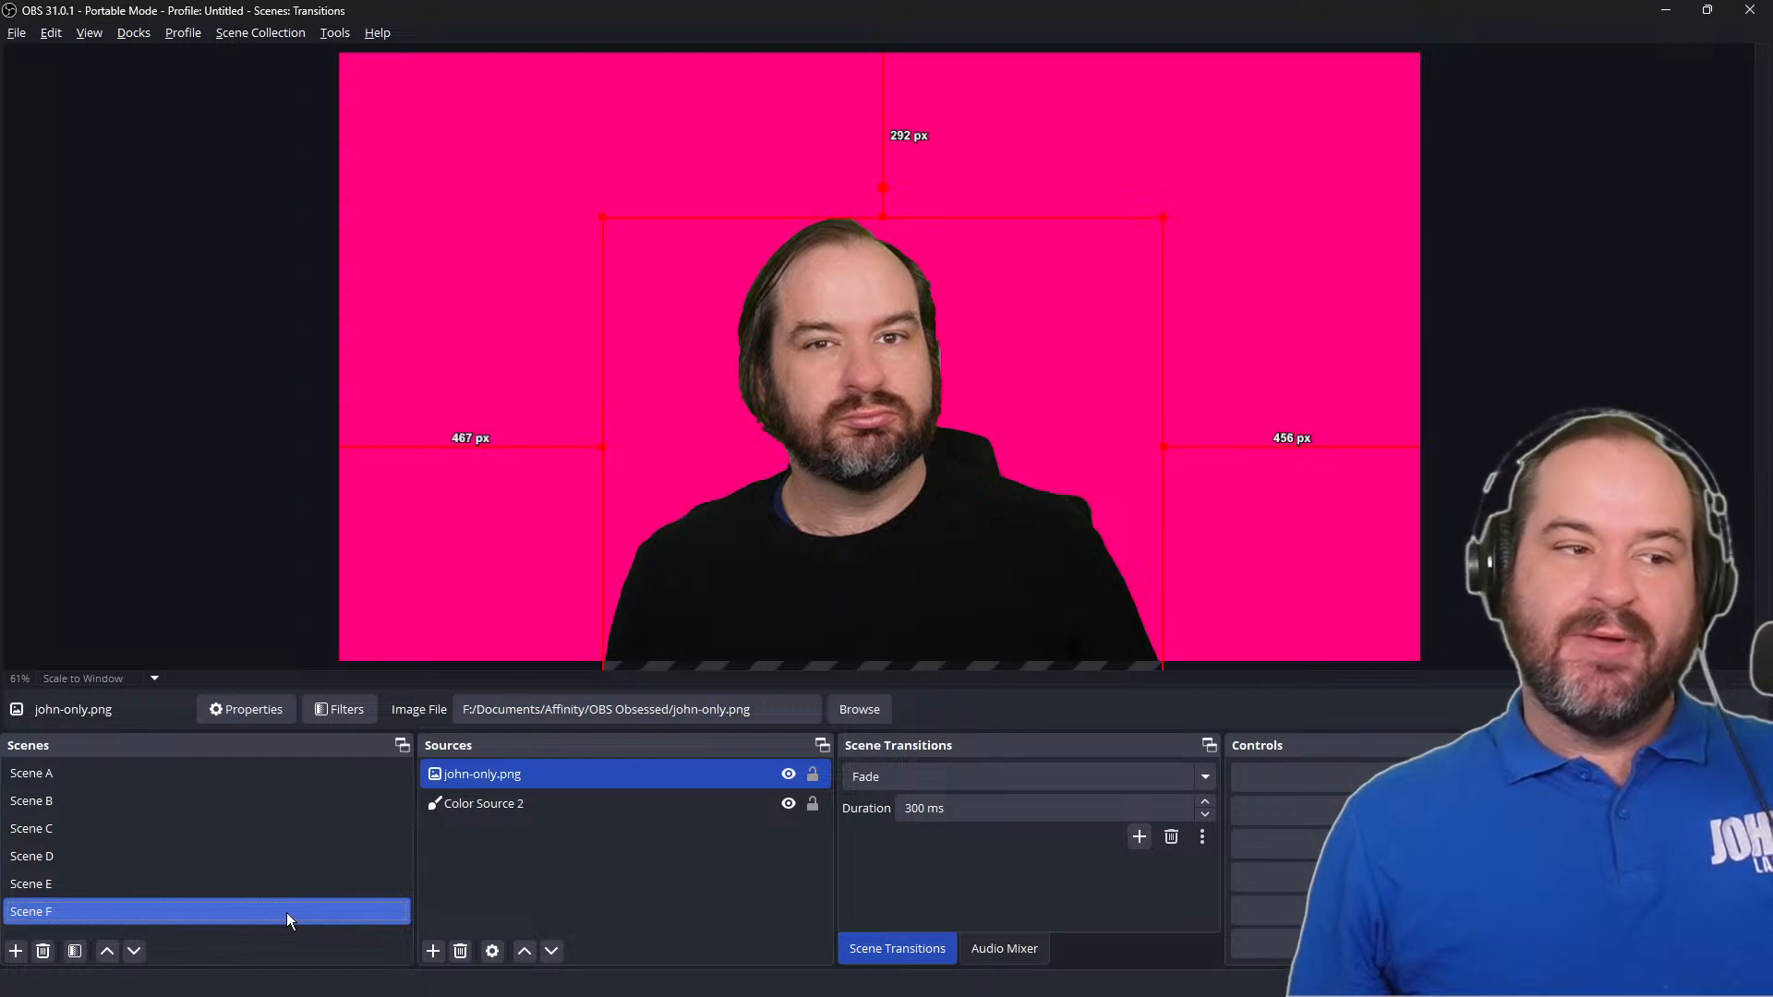
Step: Try to set Scene F's transition override to JL Logo Stinger
{"action": "right_click", "coordinate": [276, 911]}
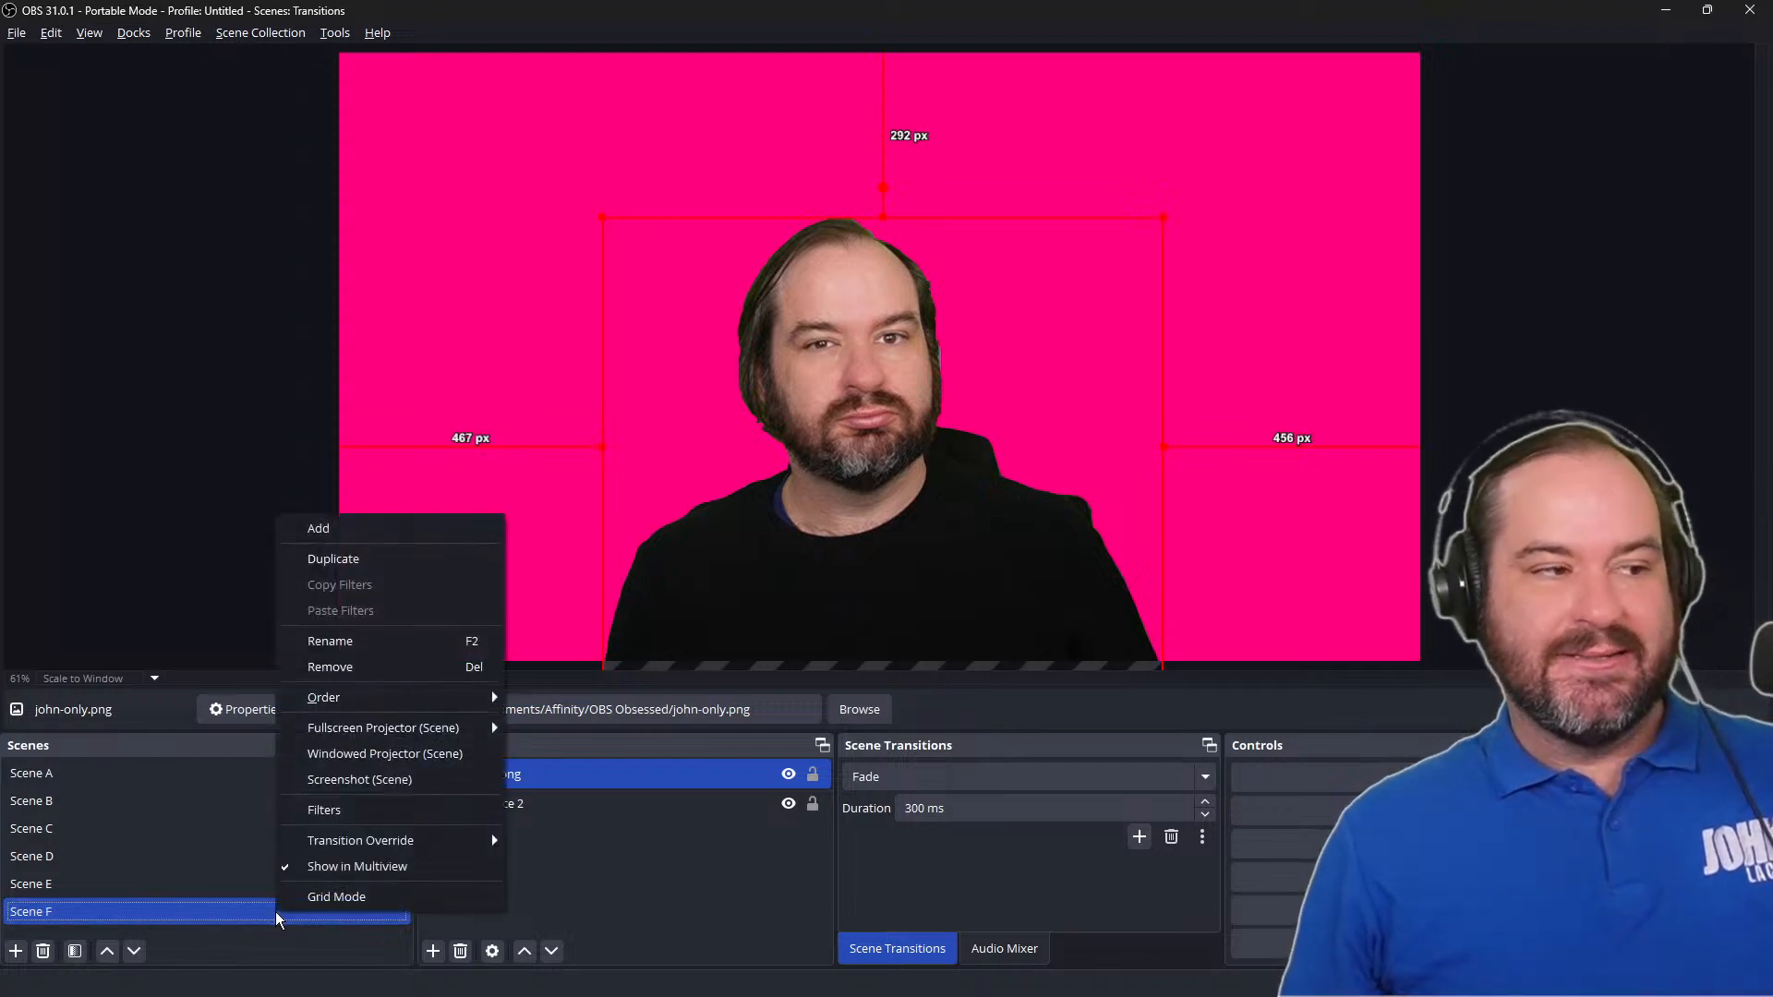
{"action": "mouse_move", "coordinate": [473, 851]}
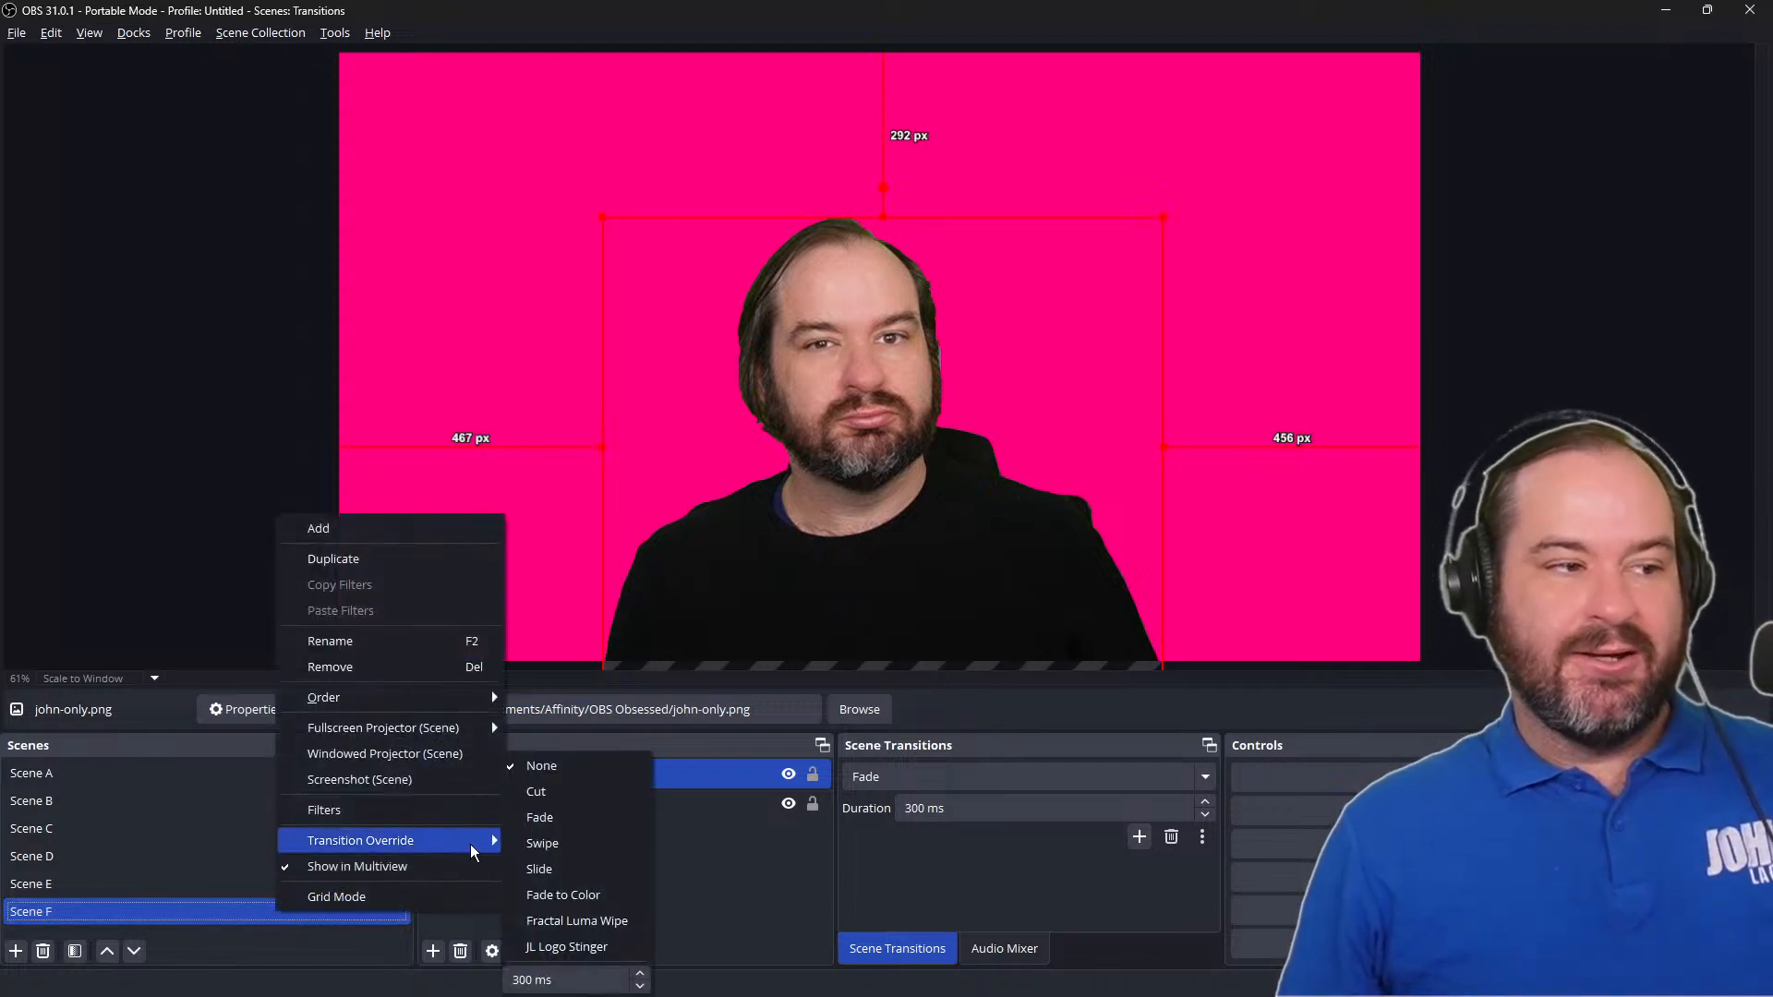
{"action": "left_click", "coordinate": [624, 946]}
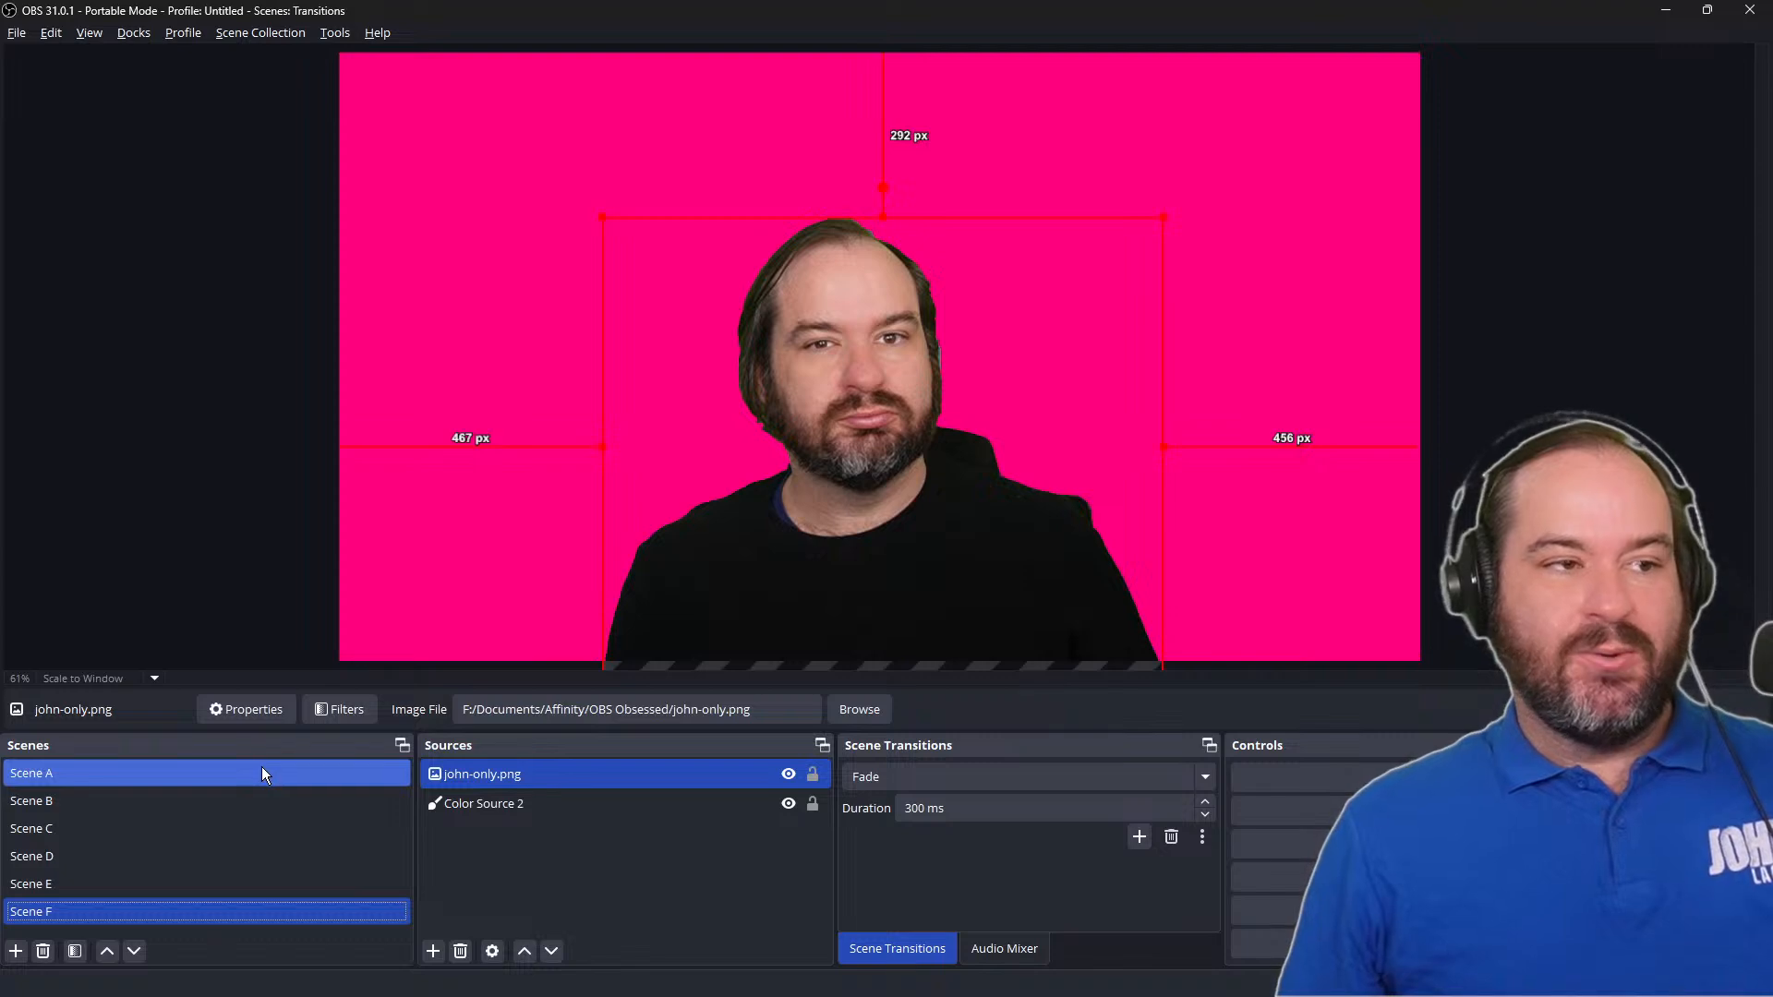
Step: Switch through Scenes A to F in order, then between Scenes E and F, to check Scene F's transition override
{"action": "left_click", "coordinate": [263, 769]}
{"action": "left_click", "coordinate": [269, 801]}
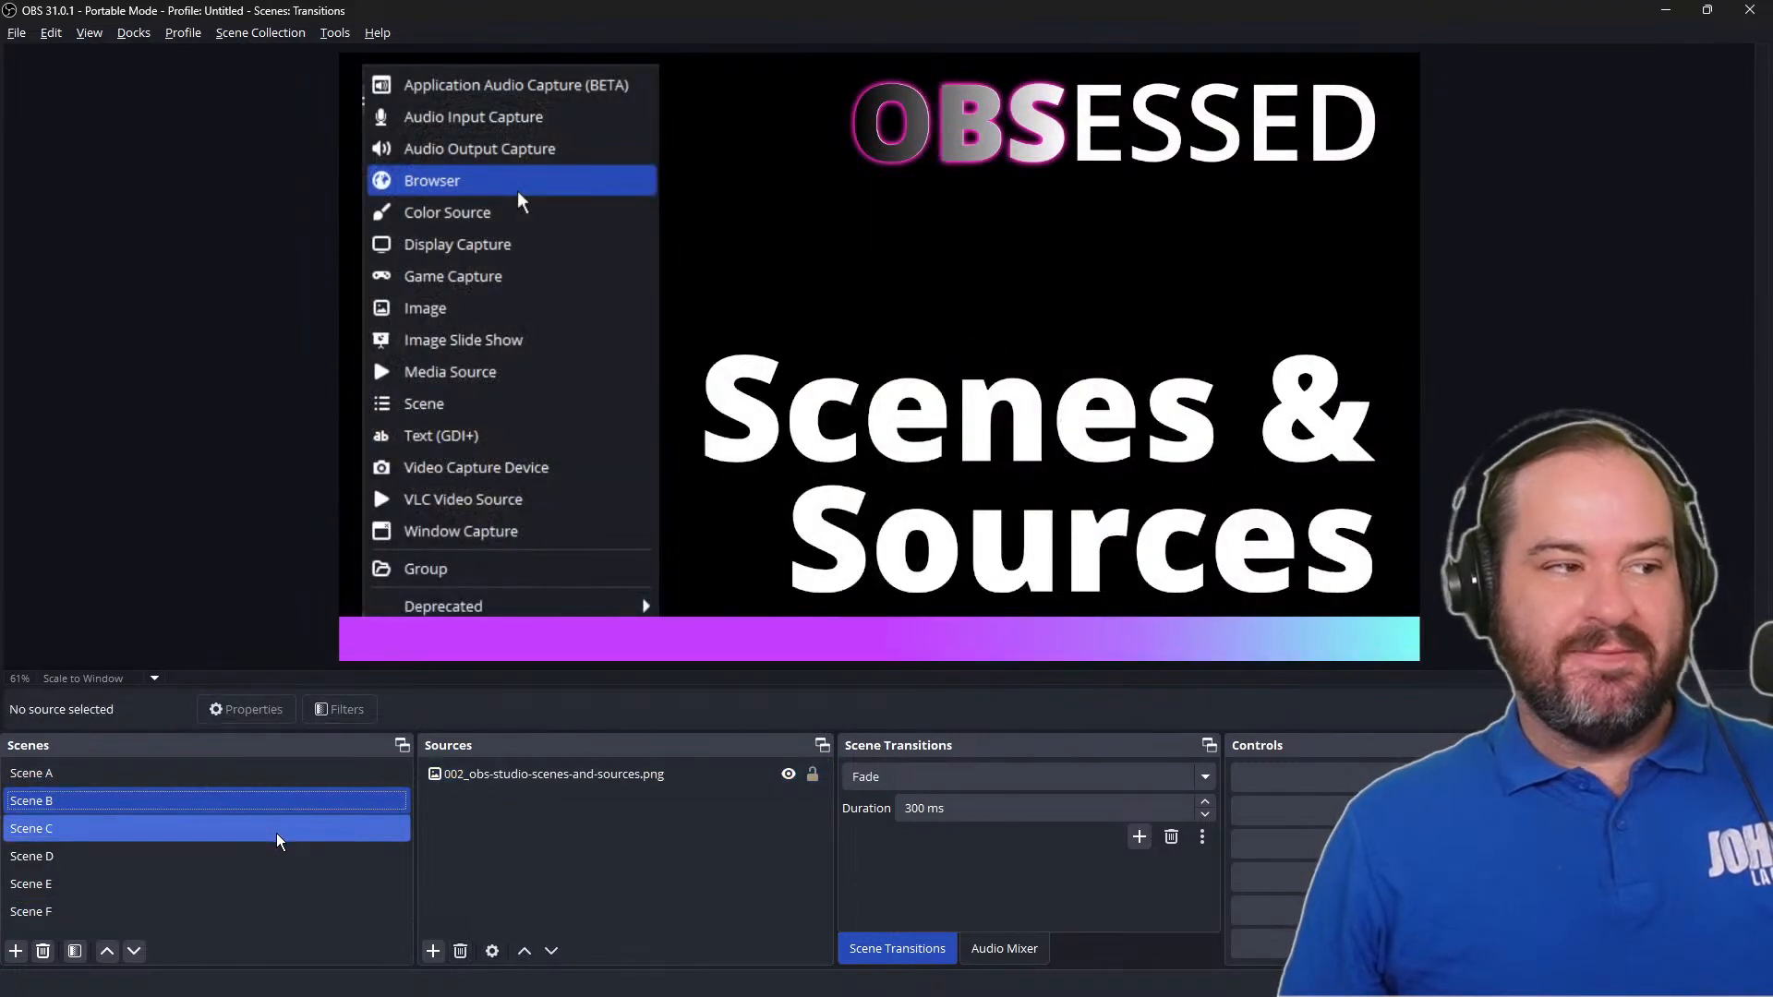
{"action": "left_click", "coordinate": [275, 830]}
{"action": "left_click", "coordinate": [285, 857]}
{"action": "left_click", "coordinate": [285, 884]}
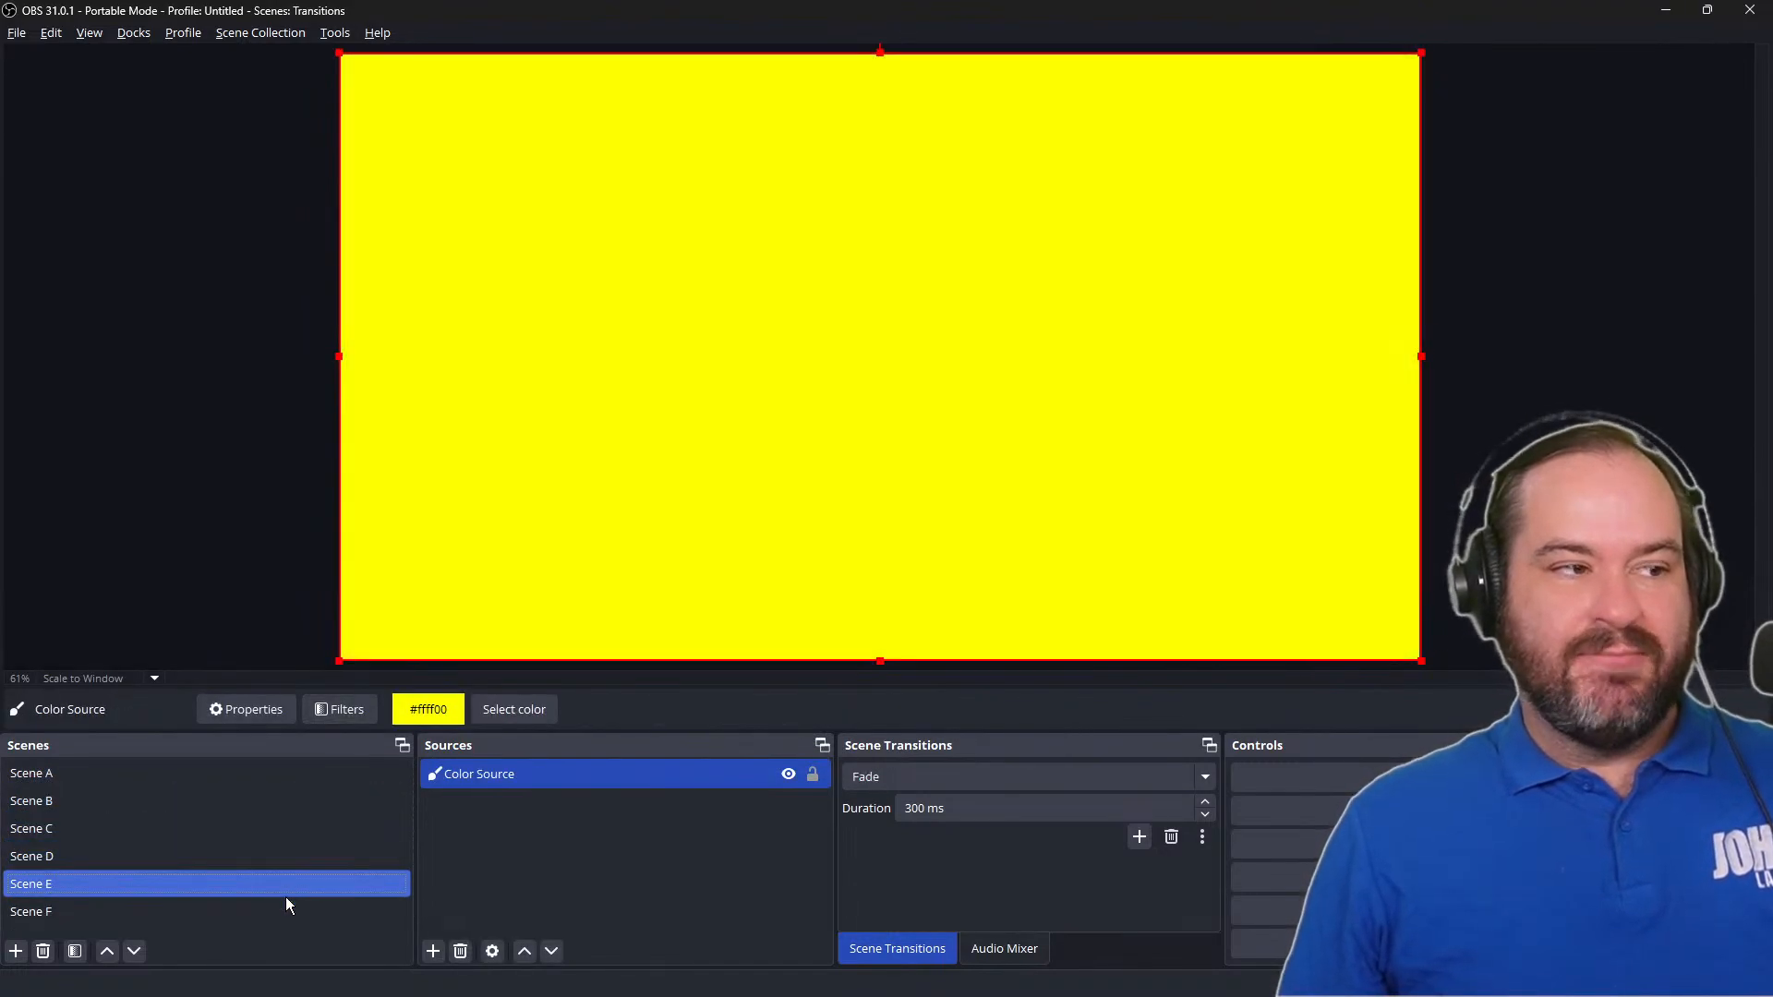
{"action": "left_click", "coordinate": [285, 910]}
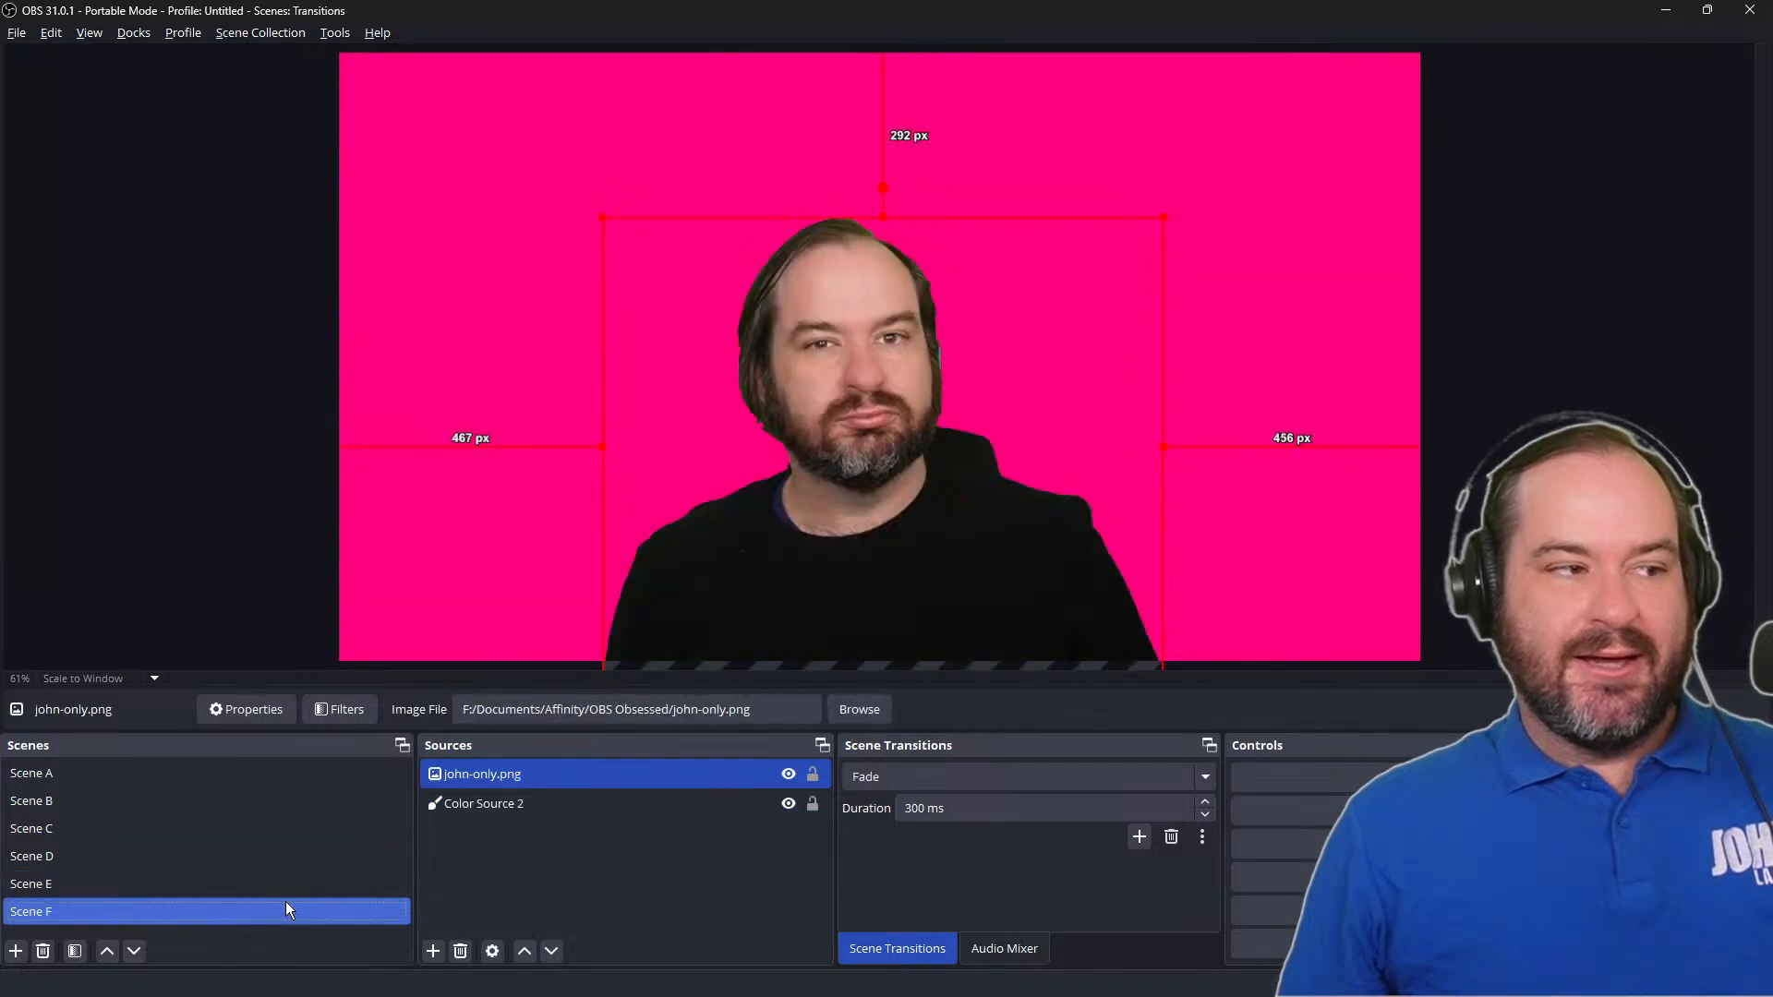
{"action": "left_click", "coordinate": [288, 890]}
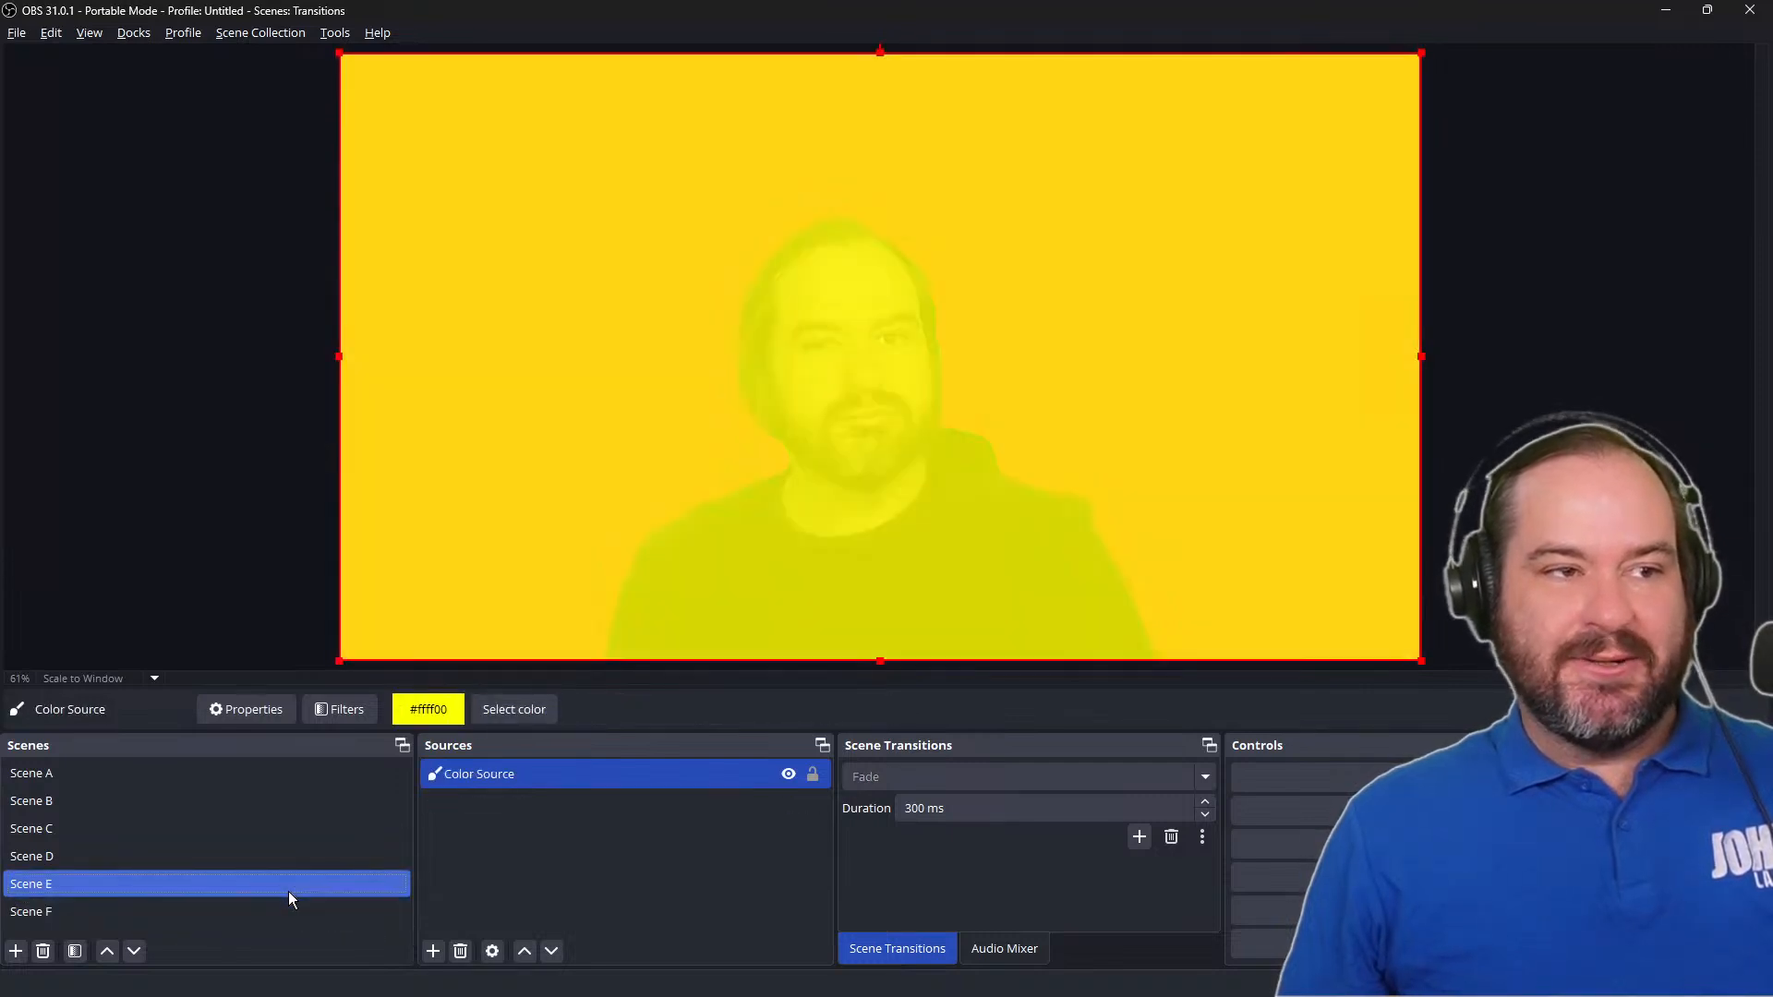
{"action": "left_click", "coordinate": [291, 911]}
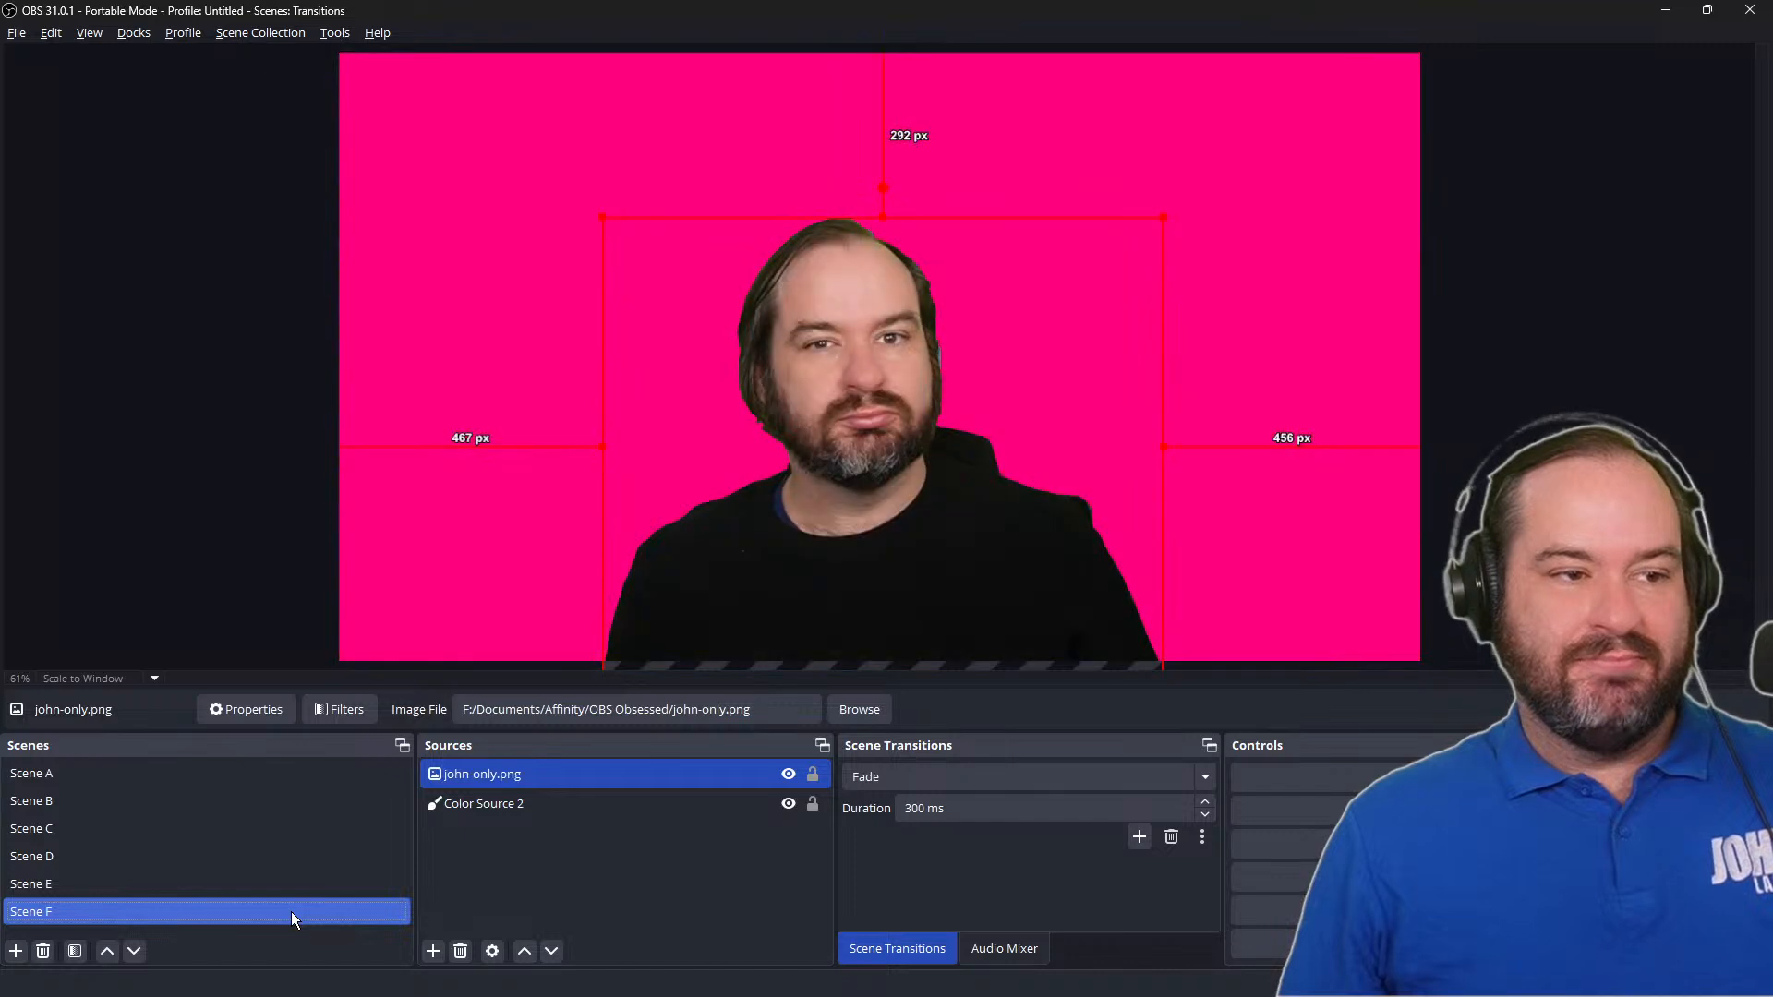
Step: Set Scene F's transition override to JL Logo Stinger and switch to Scene E
{"action": "right_click", "coordinate": [293, 912]}
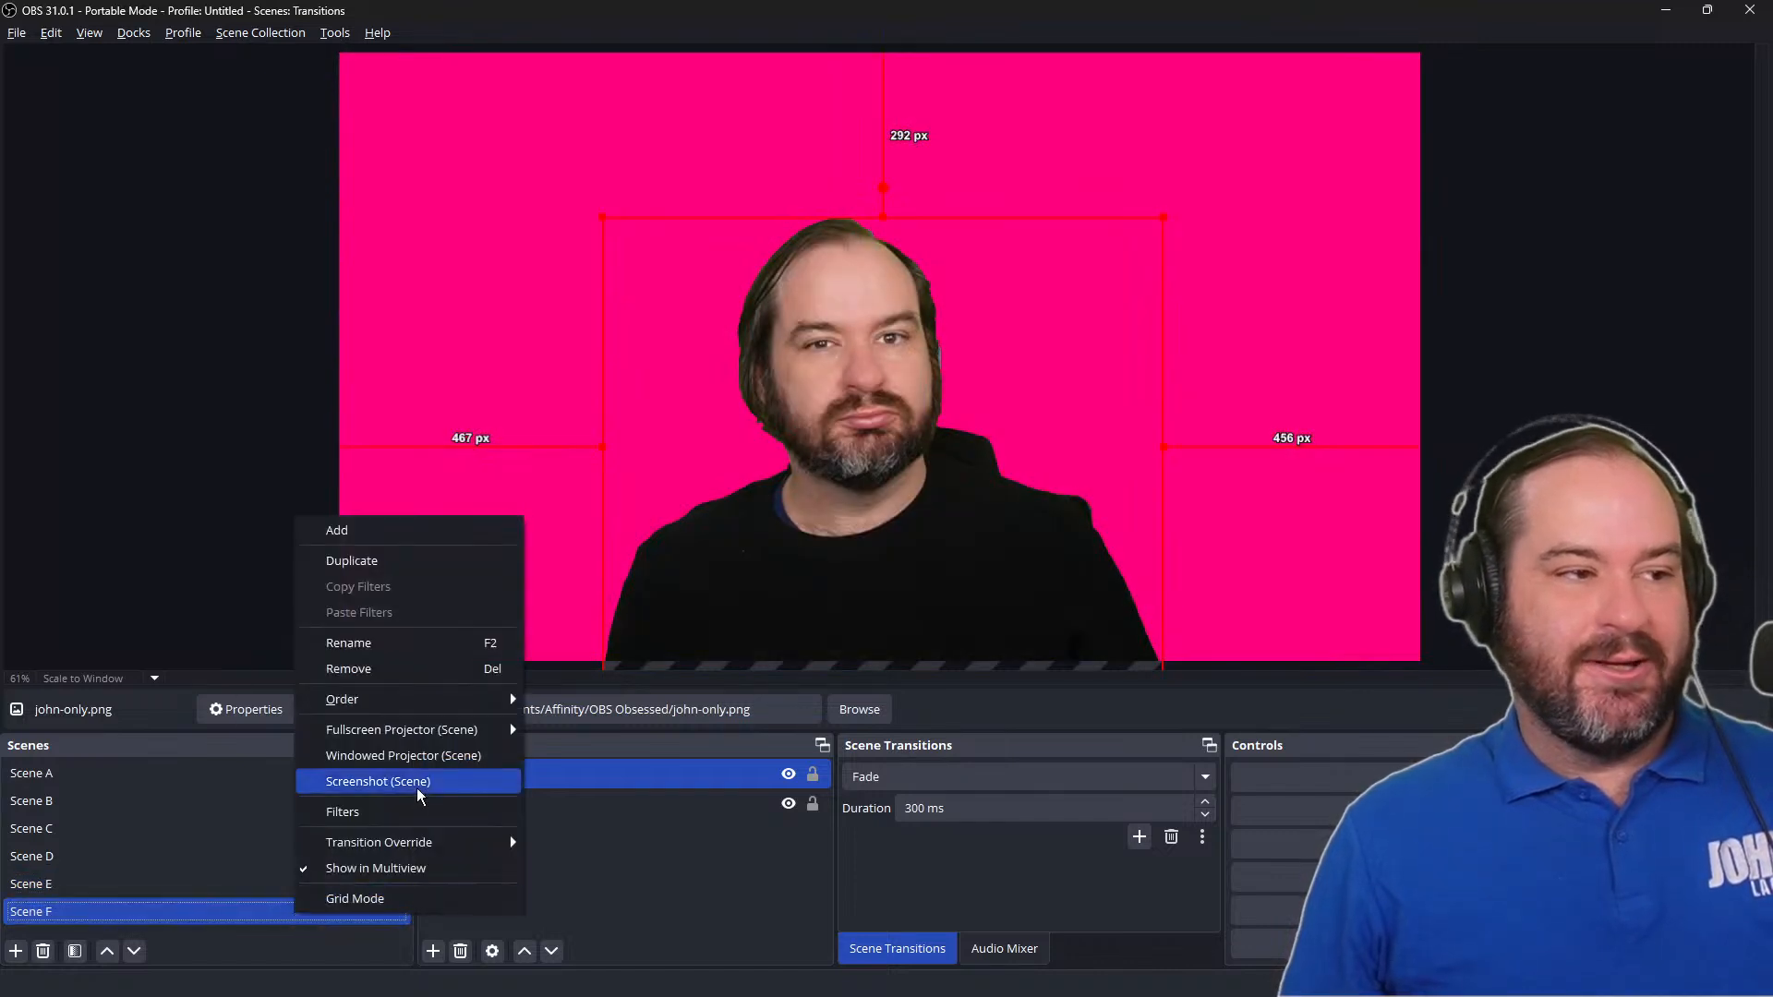
{"action": "mouse_move", "coordinate": [453, 848]}
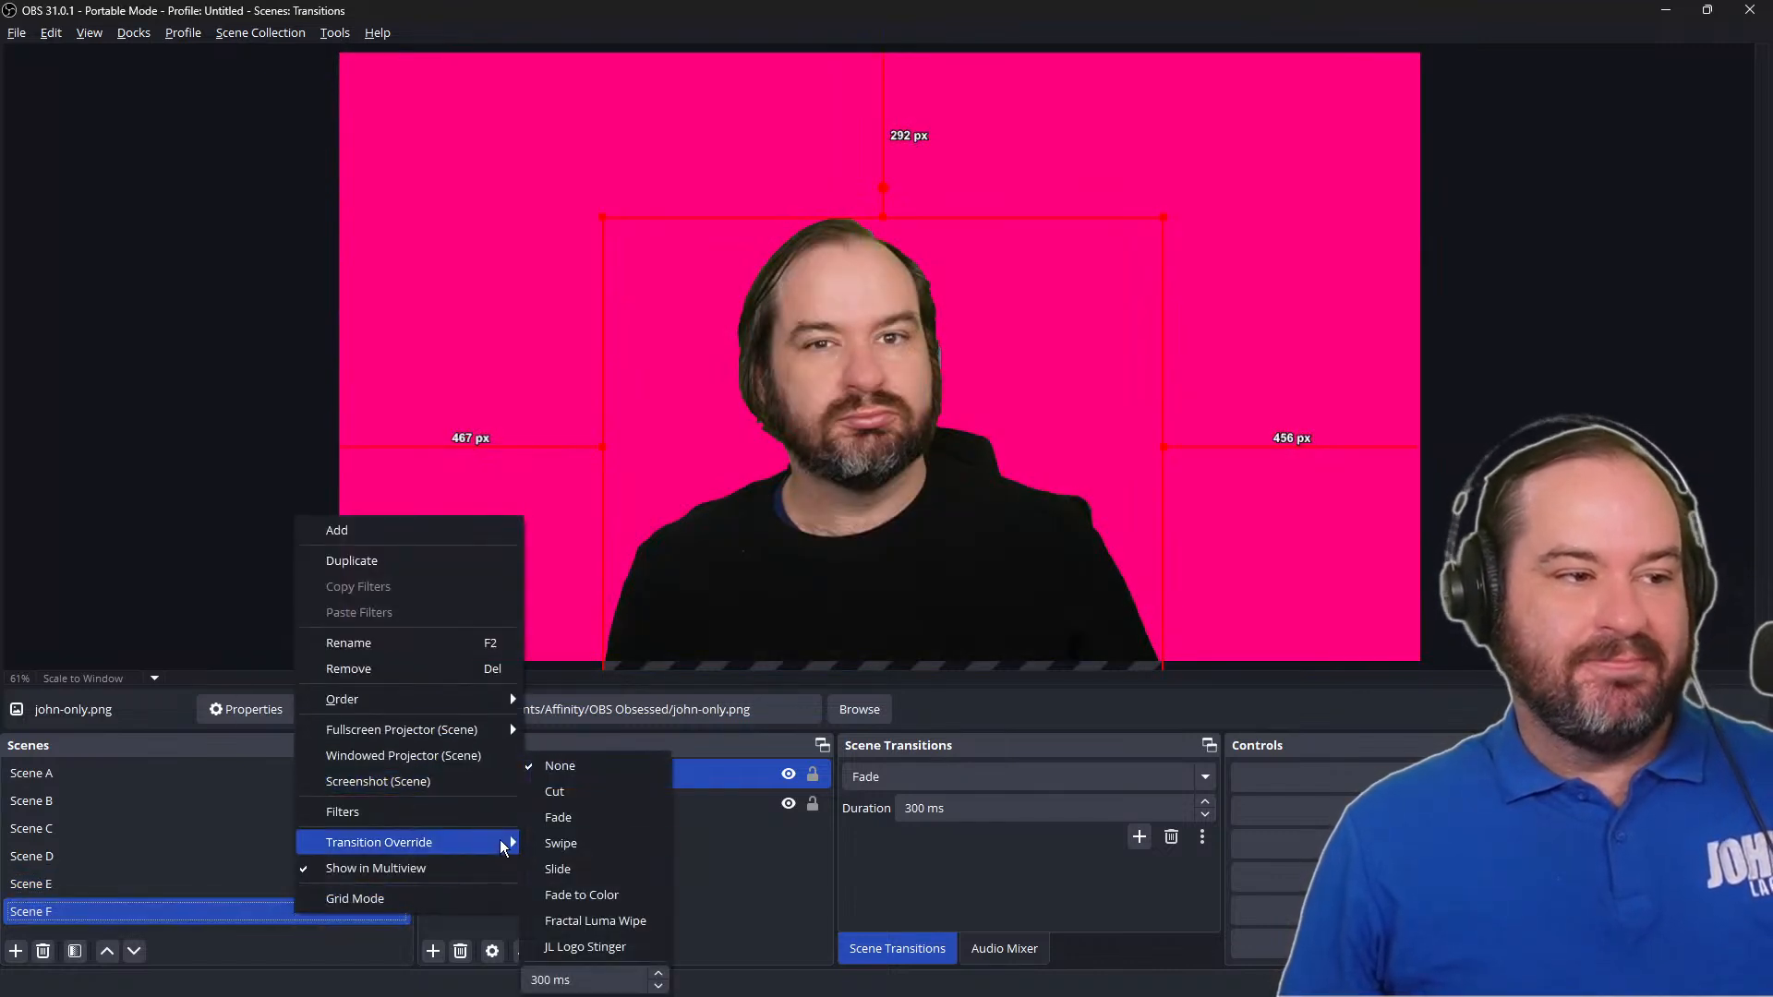
{"action": "left_click", "coordinate": [560, 947]}
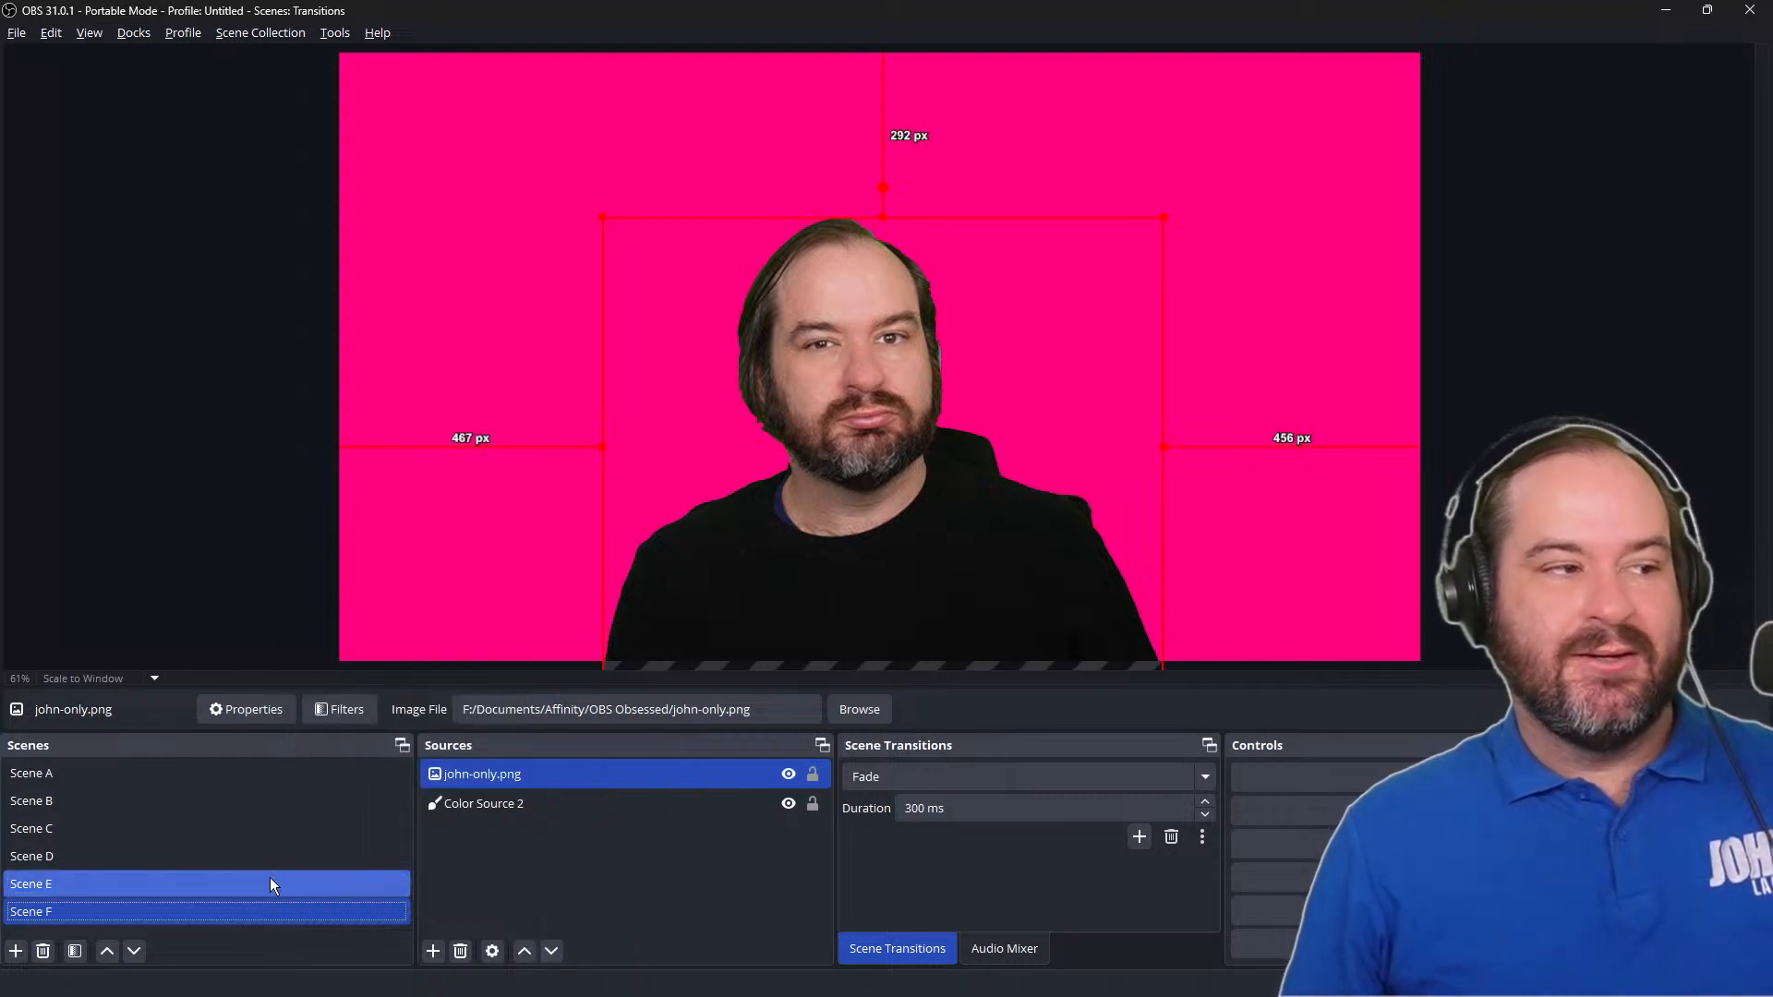
{"action": "left_click", "coordinate": [269, 881]}
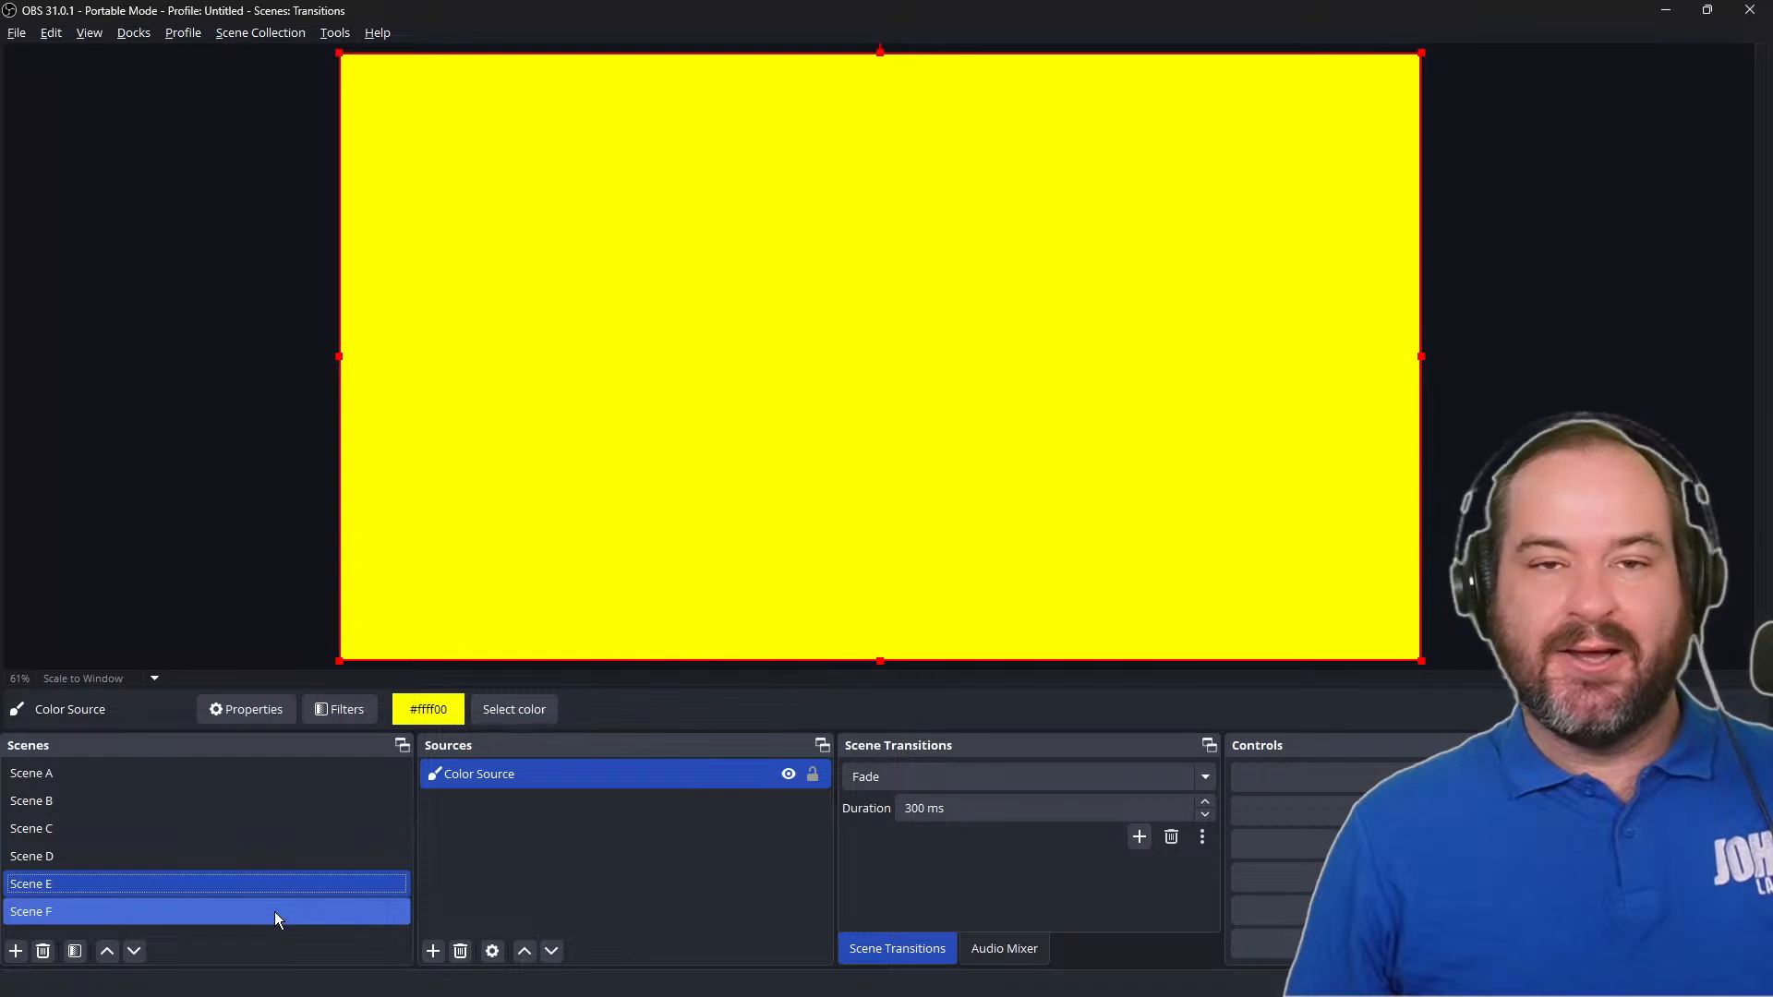
Step: Switch to Scene F and back to Scene E, and set Scene E's transition override to JL Logo Stinger
{"action": "left_click", "coordinate": [274, 911]}
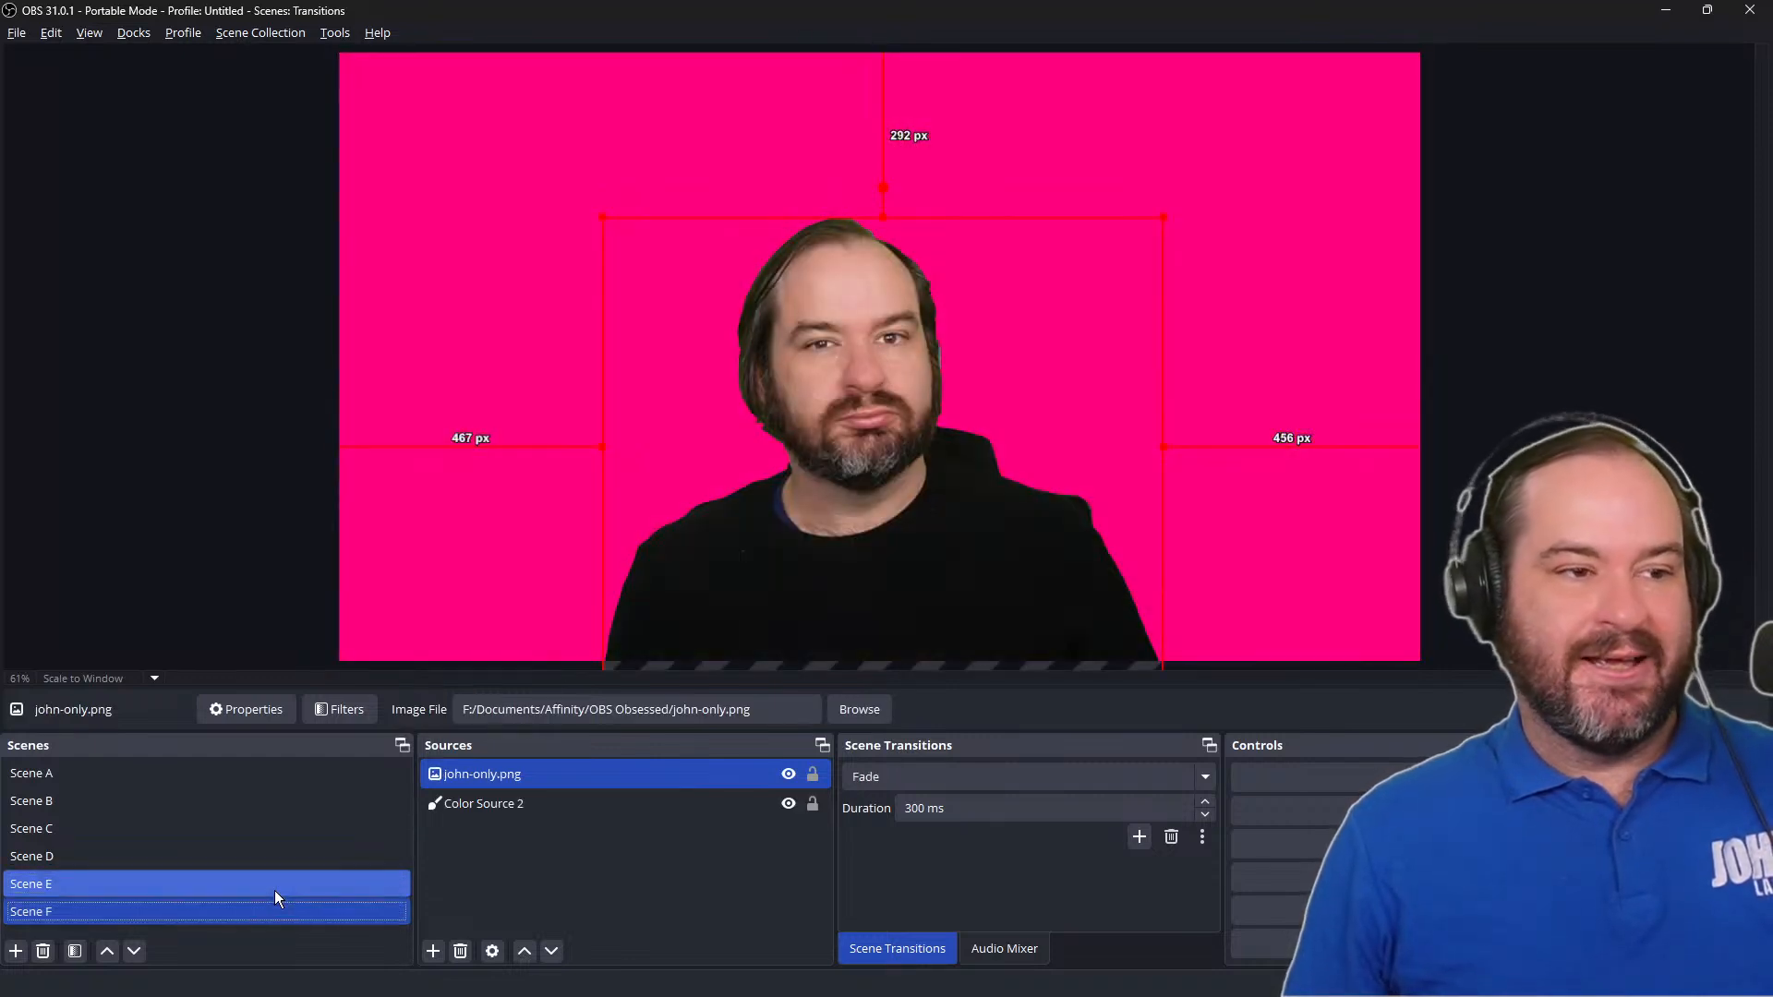
{"action": "left_click", "coordinate": [274, 886]}
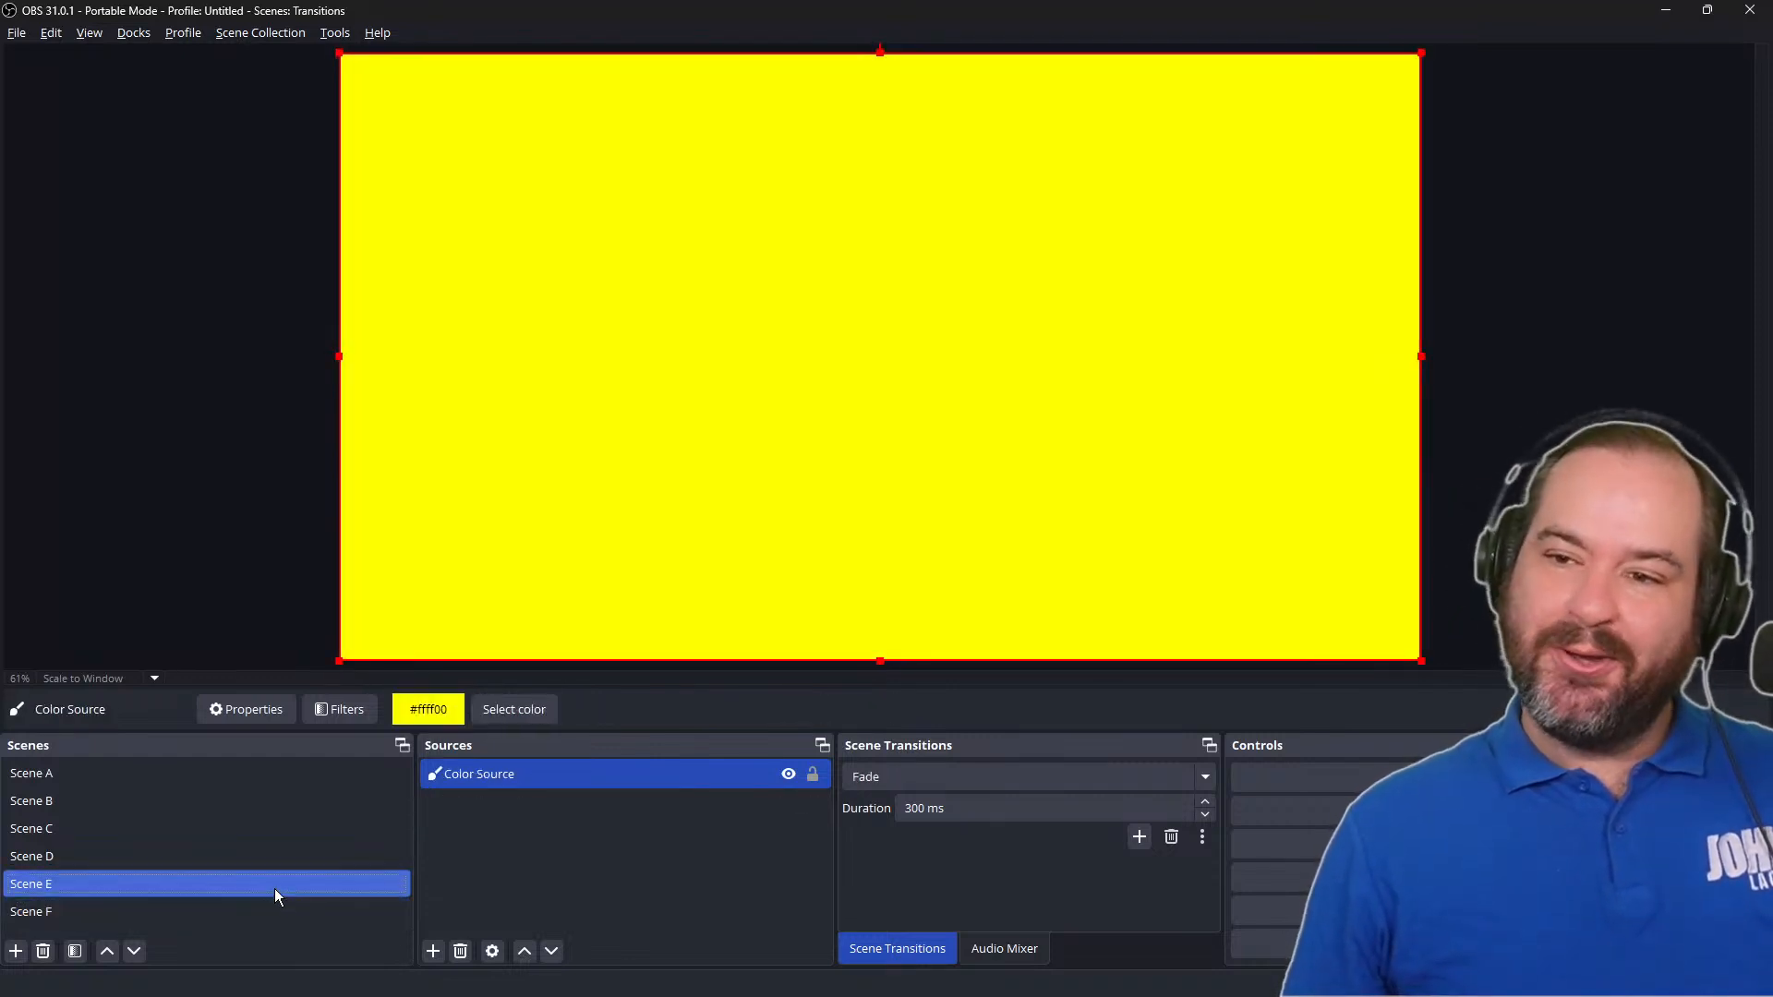
{"action": "right_click", "coordinate": [274, 888]}
{"action": "mouse_move", "coordinate": [374, 819]}
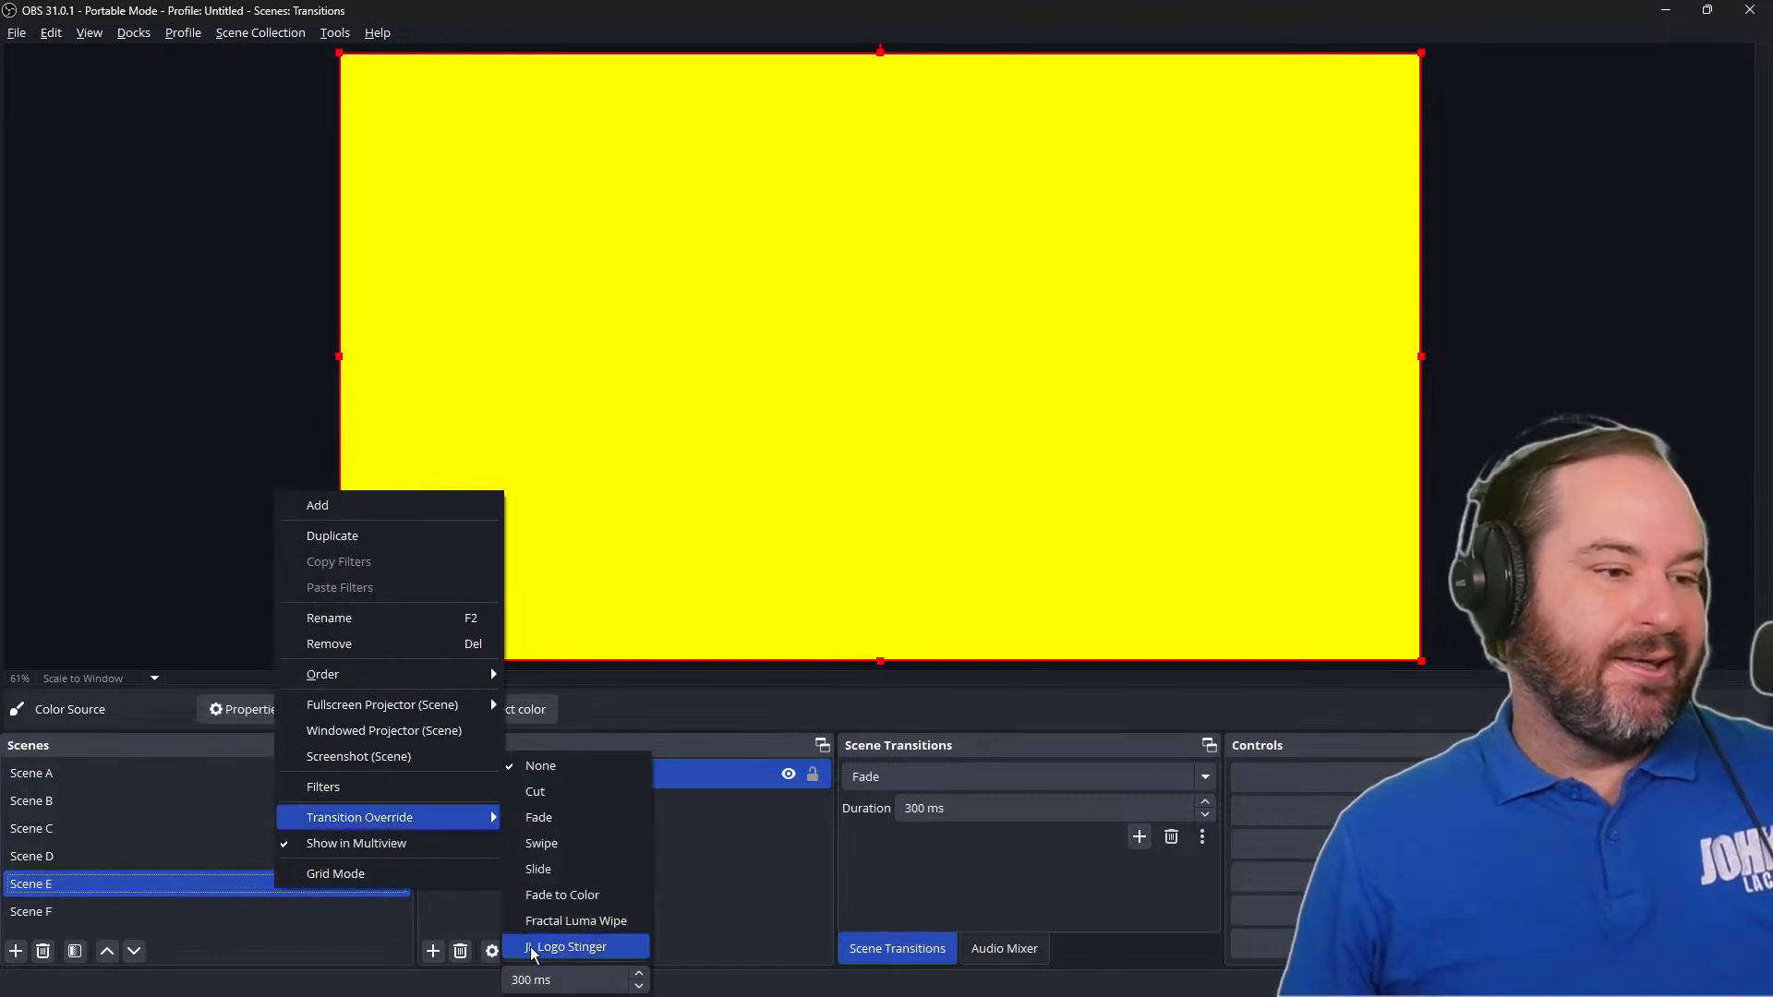
{"action": "left_click", "coordinate": [517, 948]}
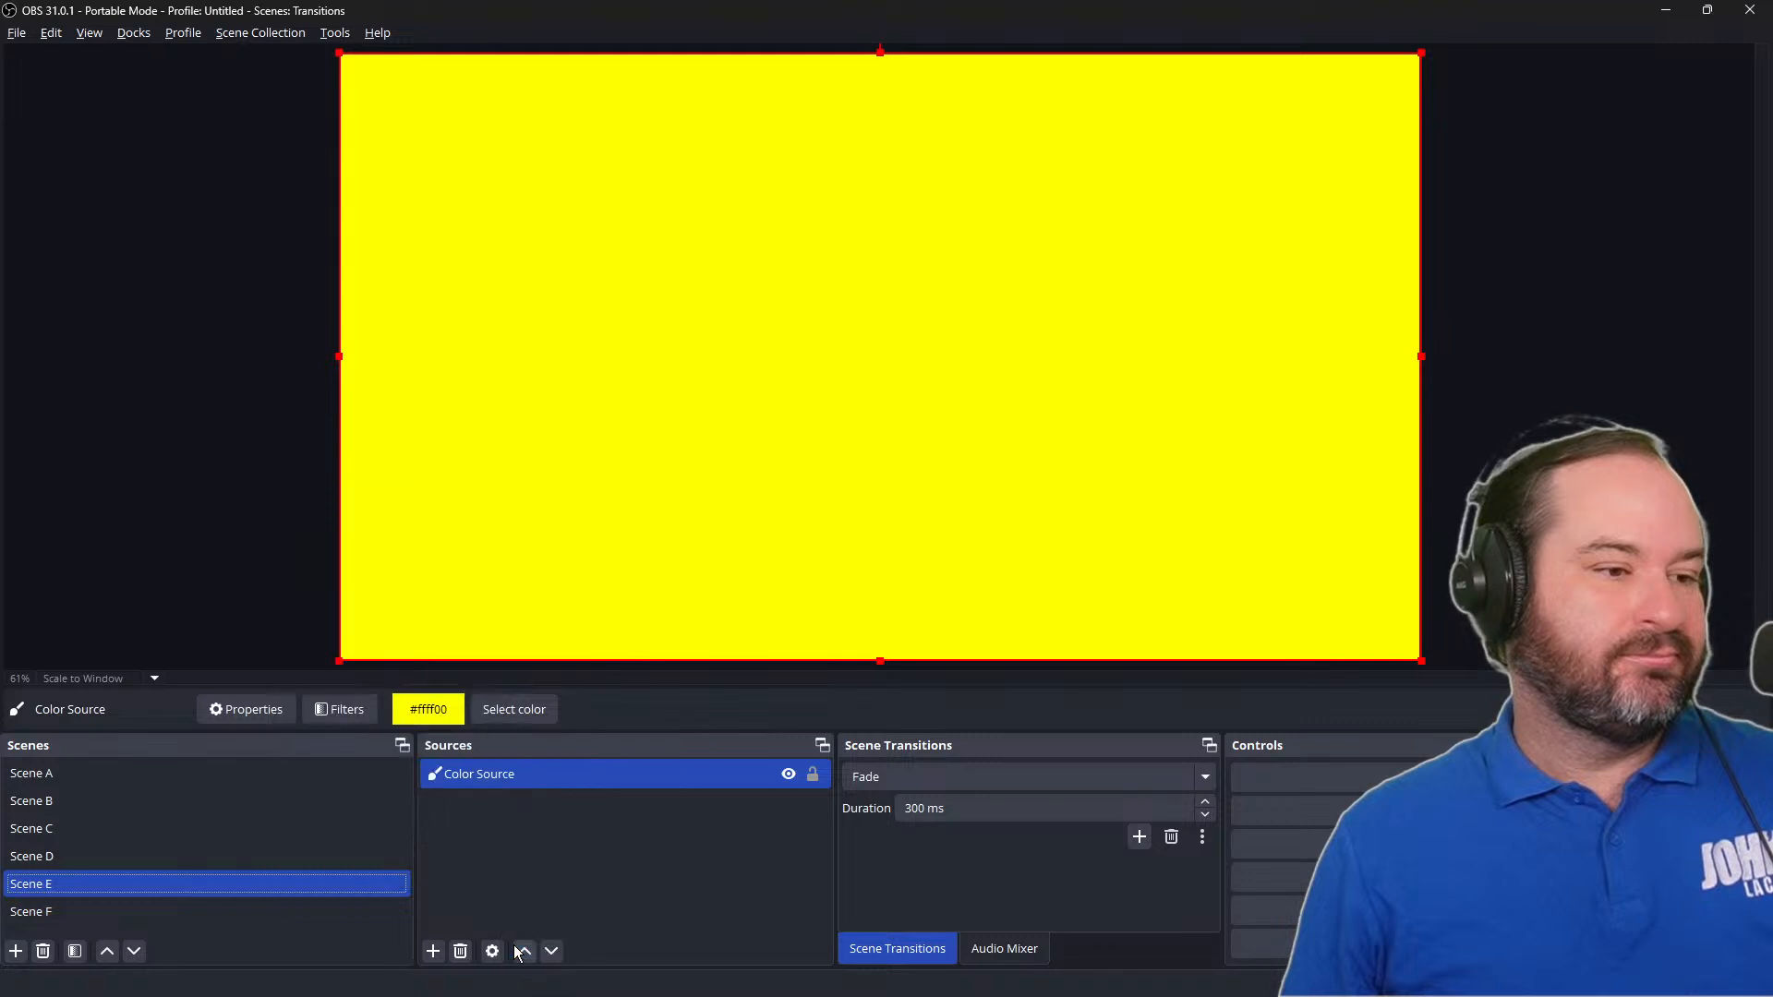
{"action": "right_click", "coordinate": [370, 883]}
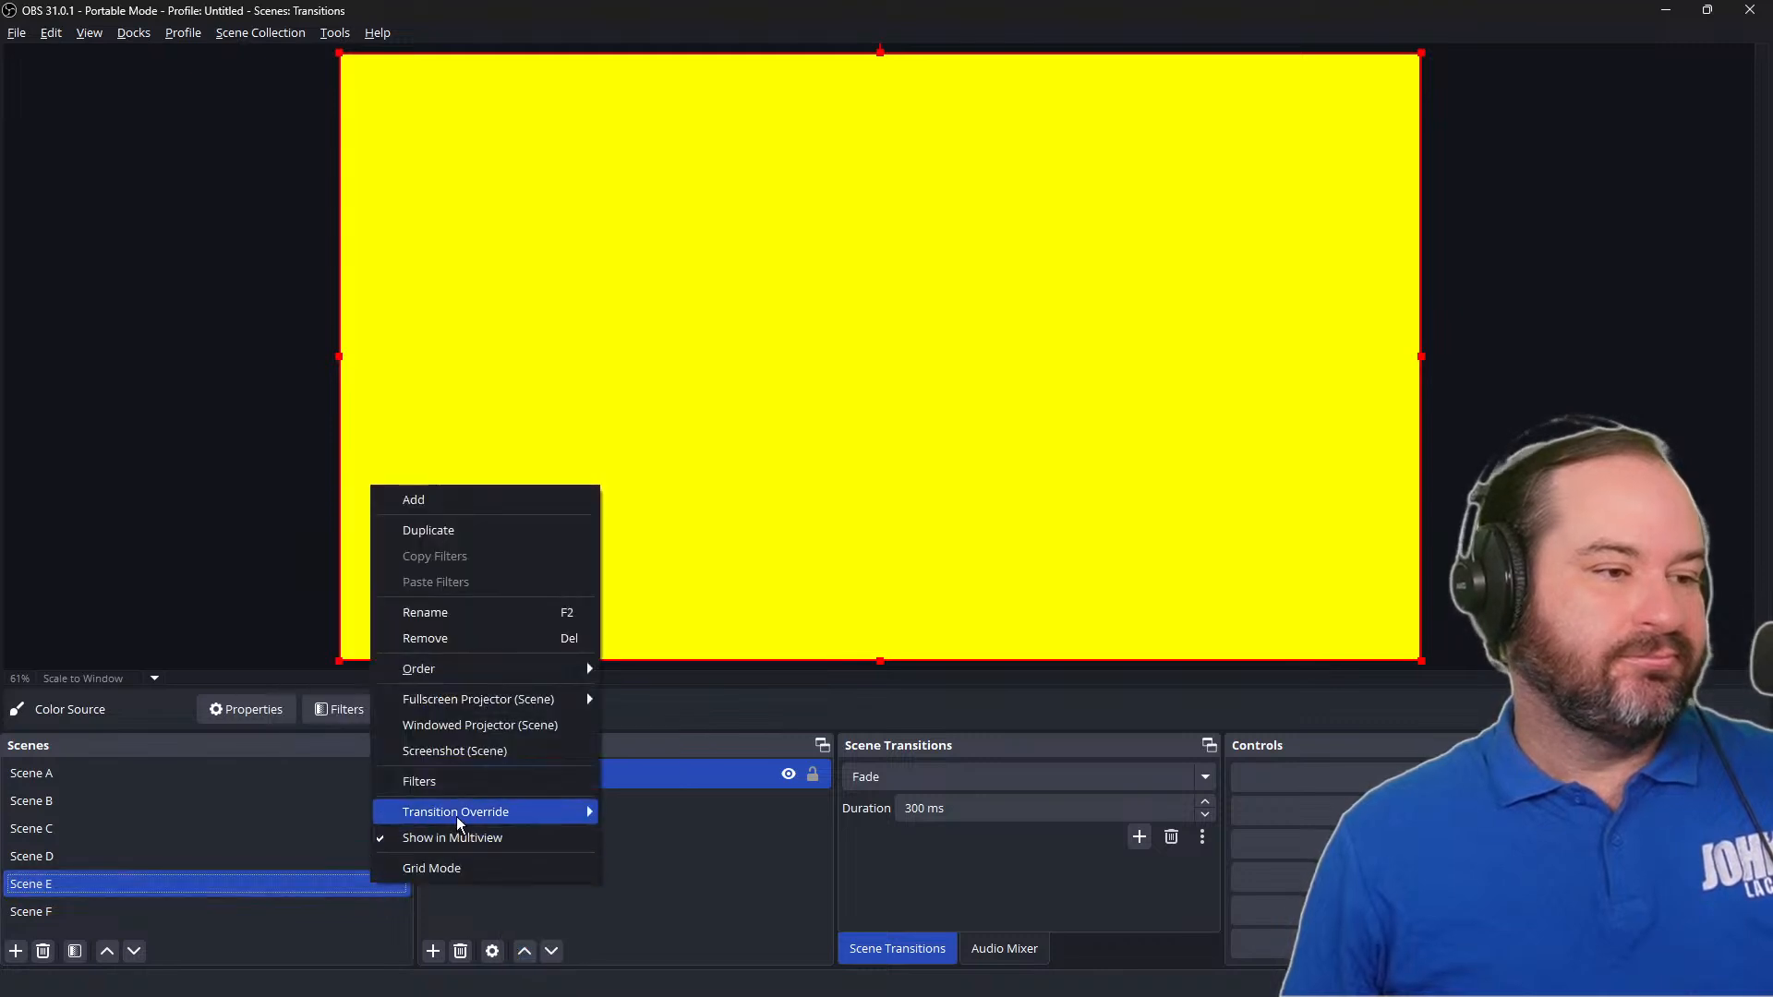
{"action": "mouse_move", "coordinate": [458, 823]}
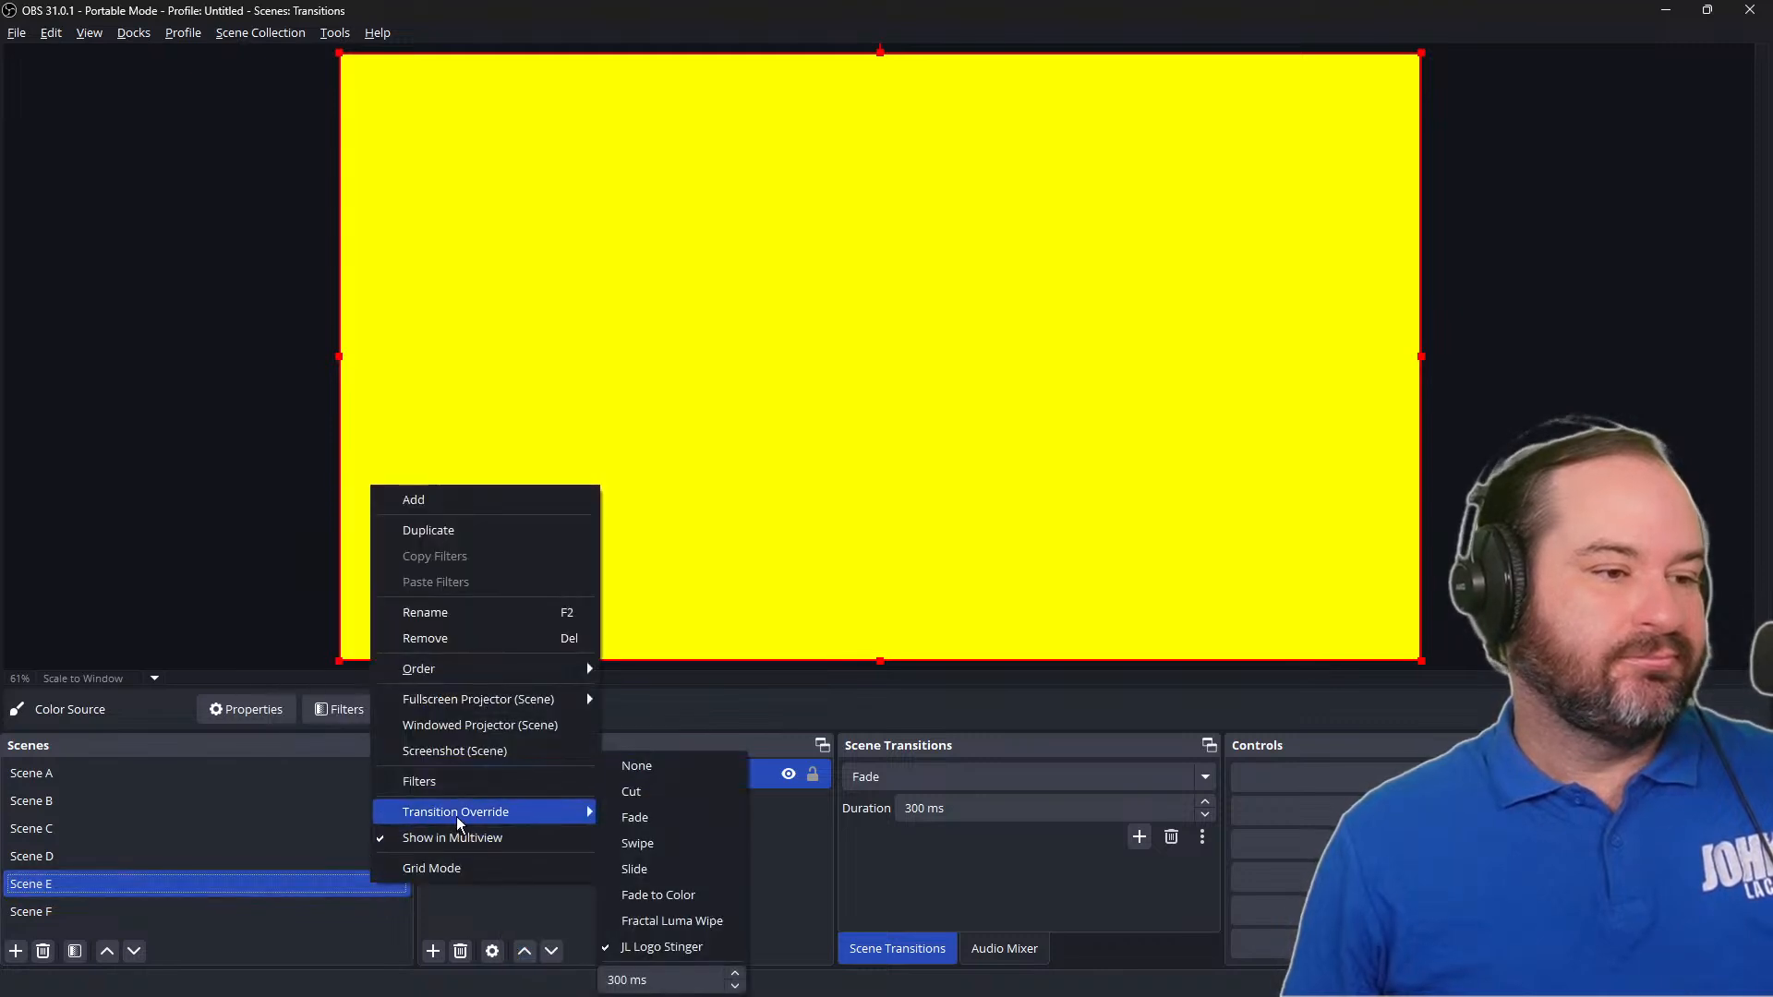
{"action": "left_click", "coordinate": [1210, 683]}
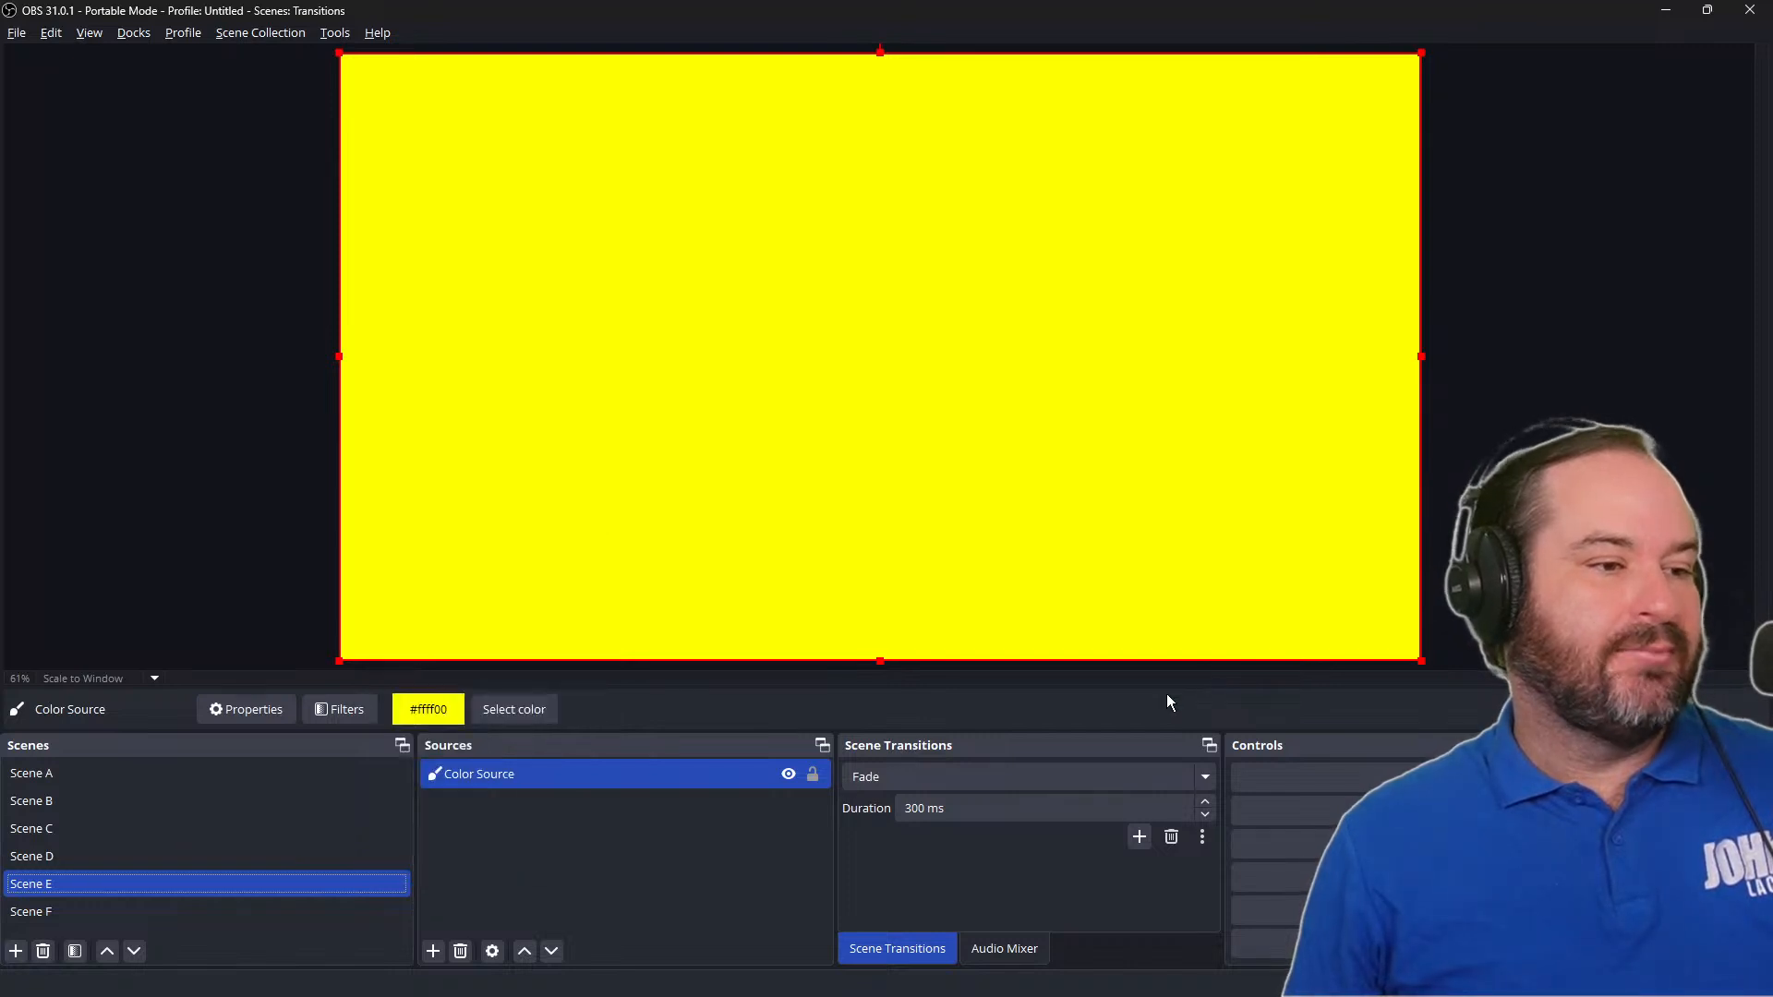
Step: Try to set Scene F's transition override to JL Logo Stinger and test it by switching to Scenes A, F and E
{"action": "left_click", "coordinate": [340, 909]}
{"action": "right_click", "coordinate": [349, 911]}
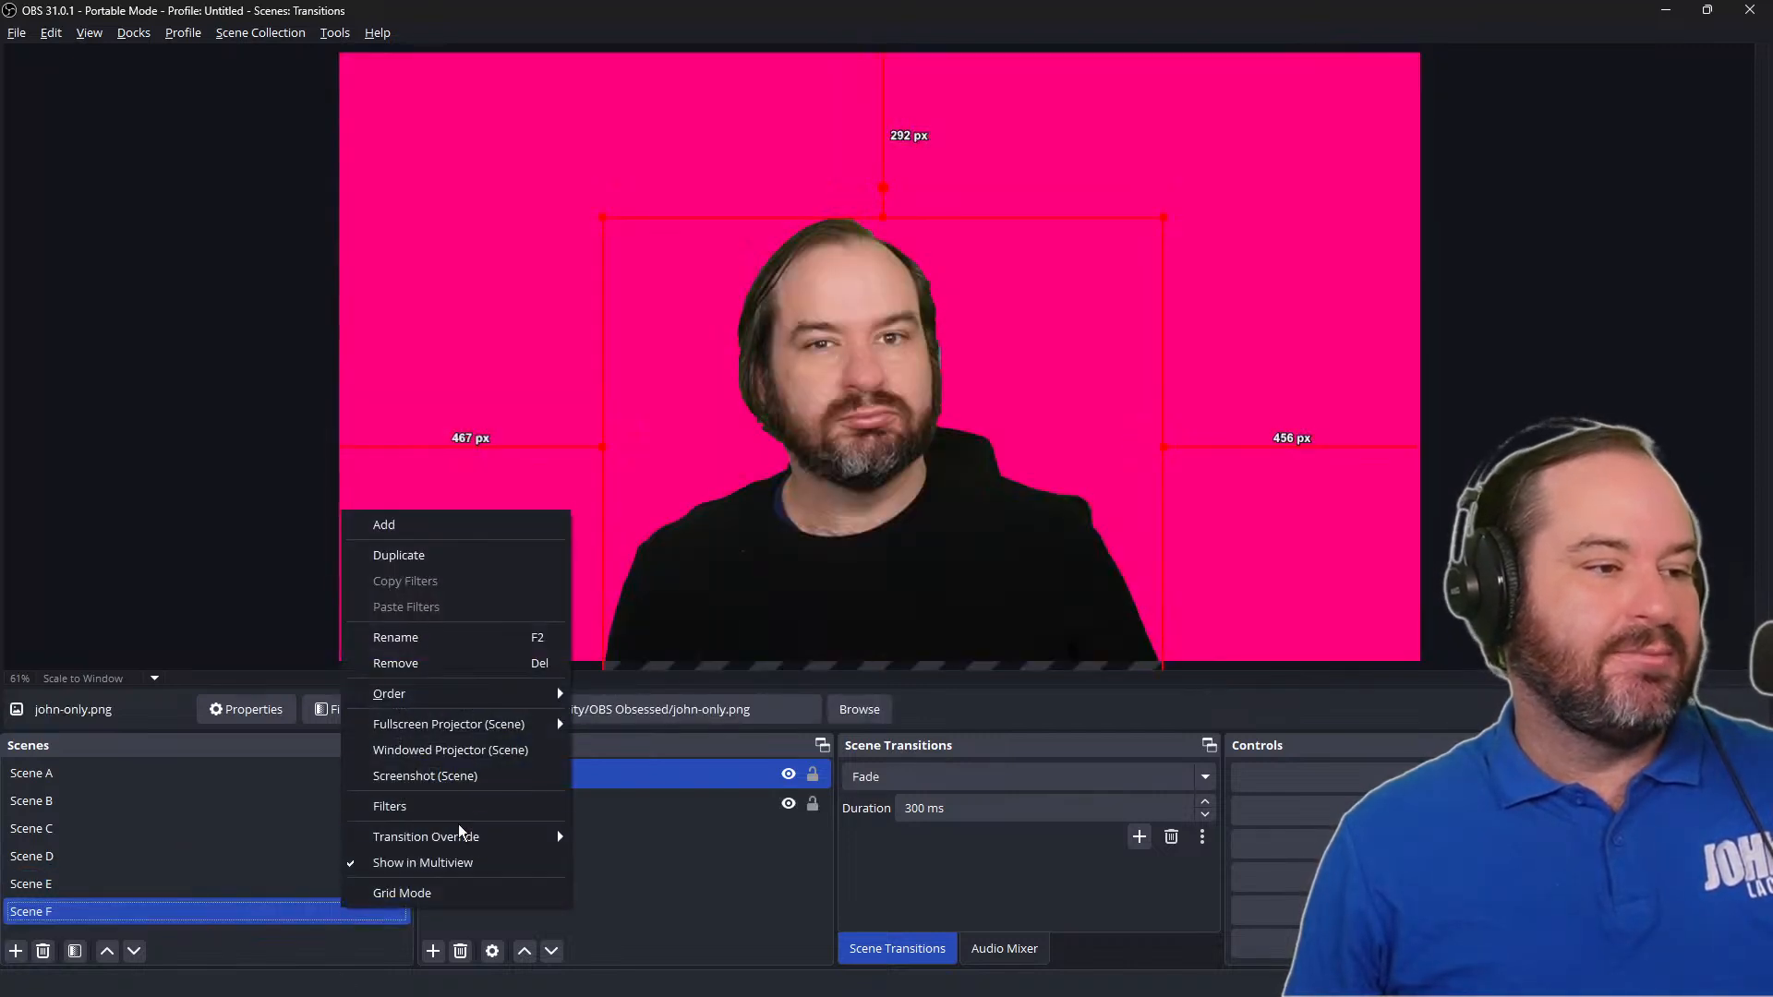
{"action": "mouse_move", "coordinate": [469, 837]}
{"action": "left_click", "coordinate": [646, 946]}
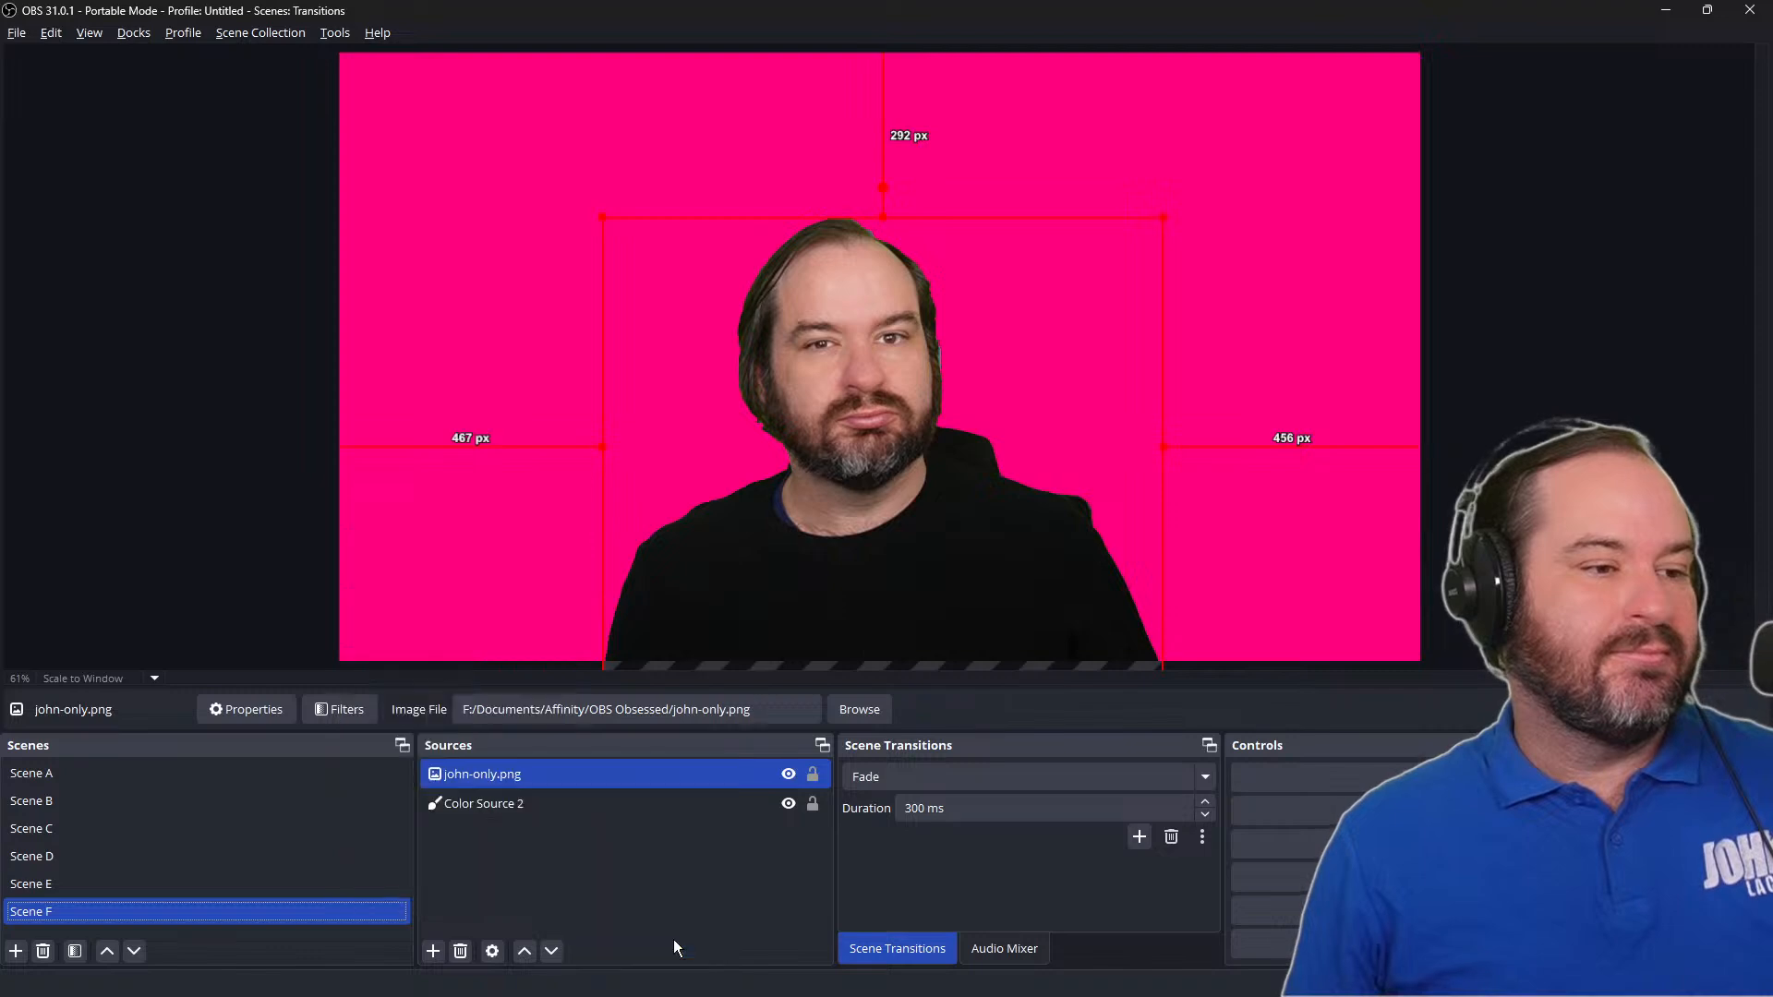
{"action": "left_click", "coordinate": [269, 773]}
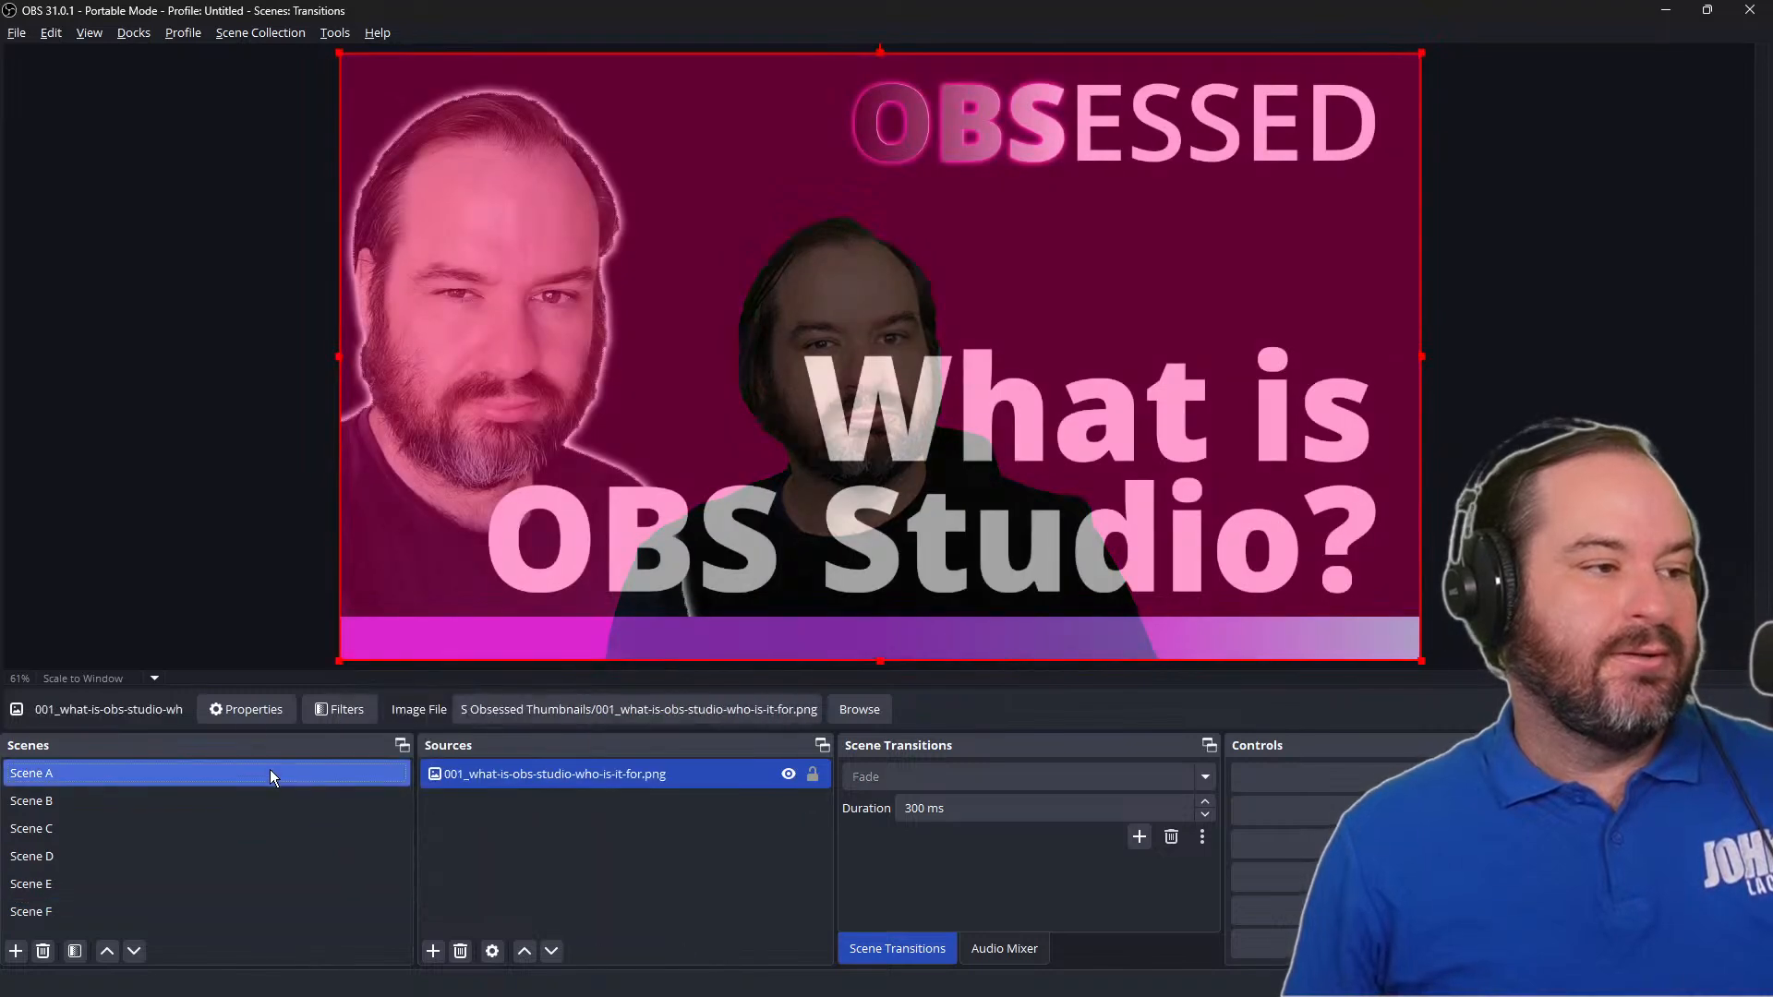
{"action": "left_click", "coordinate": [270, 916]}
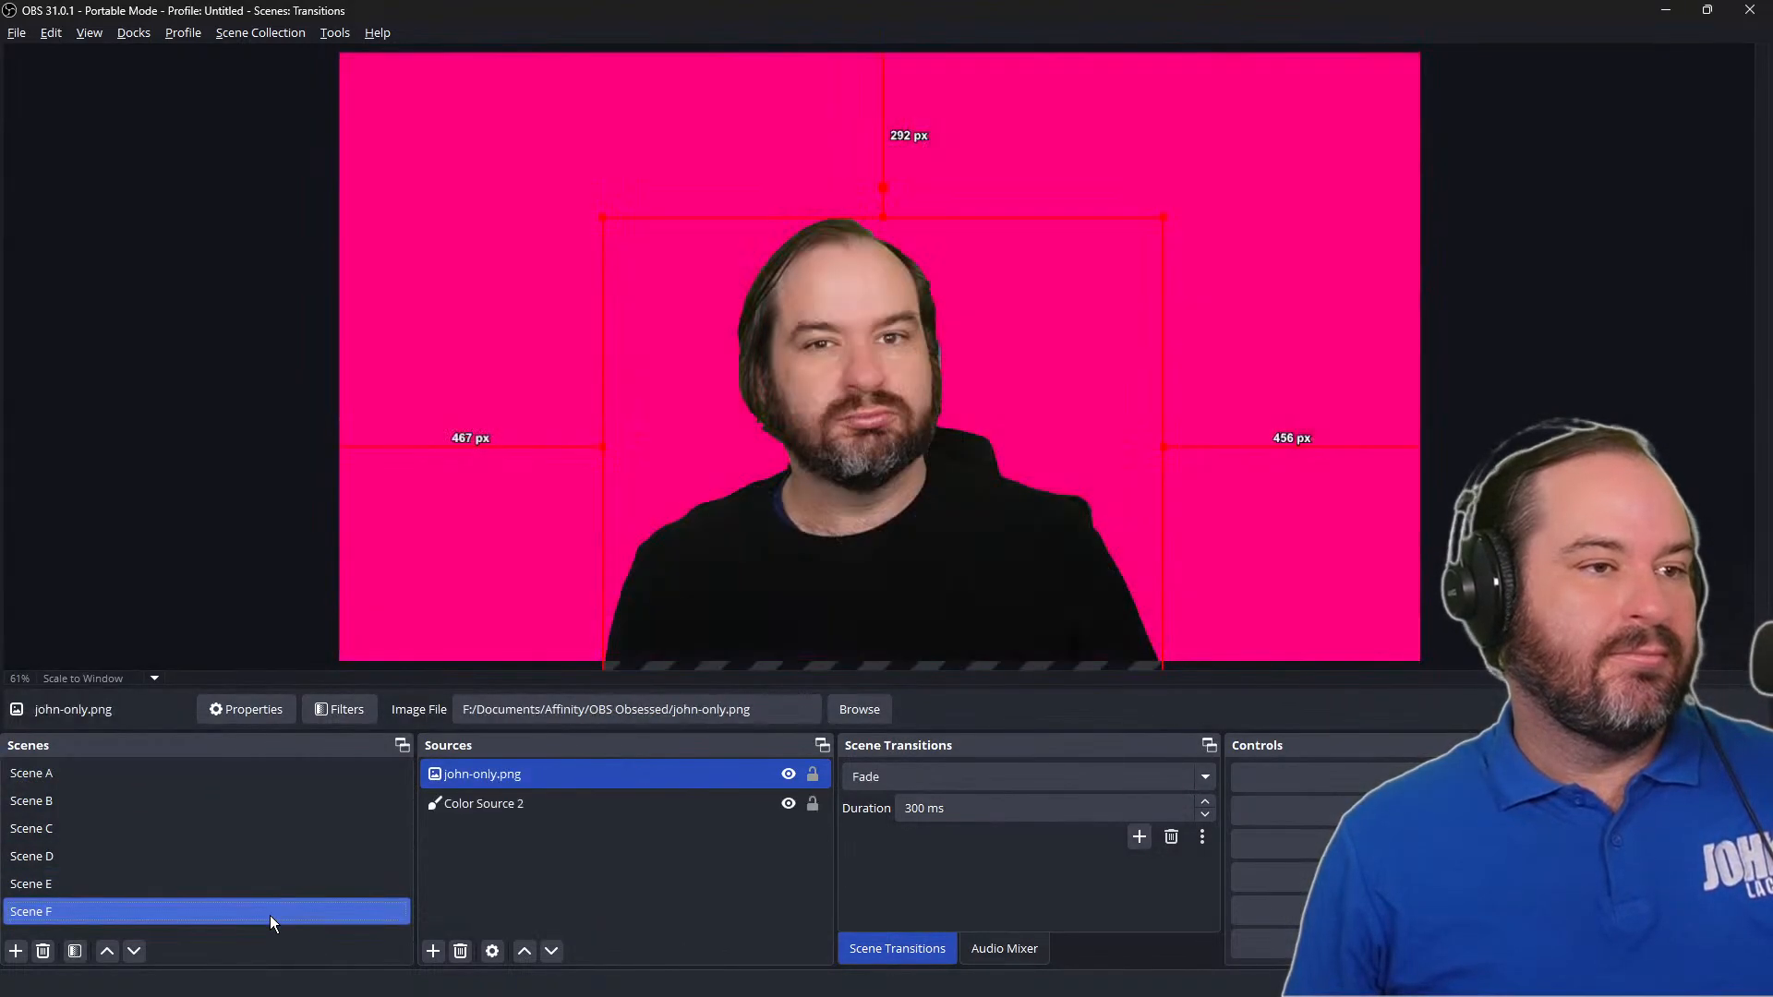
{"action": "left_click", "coordinate": [267, 884]}
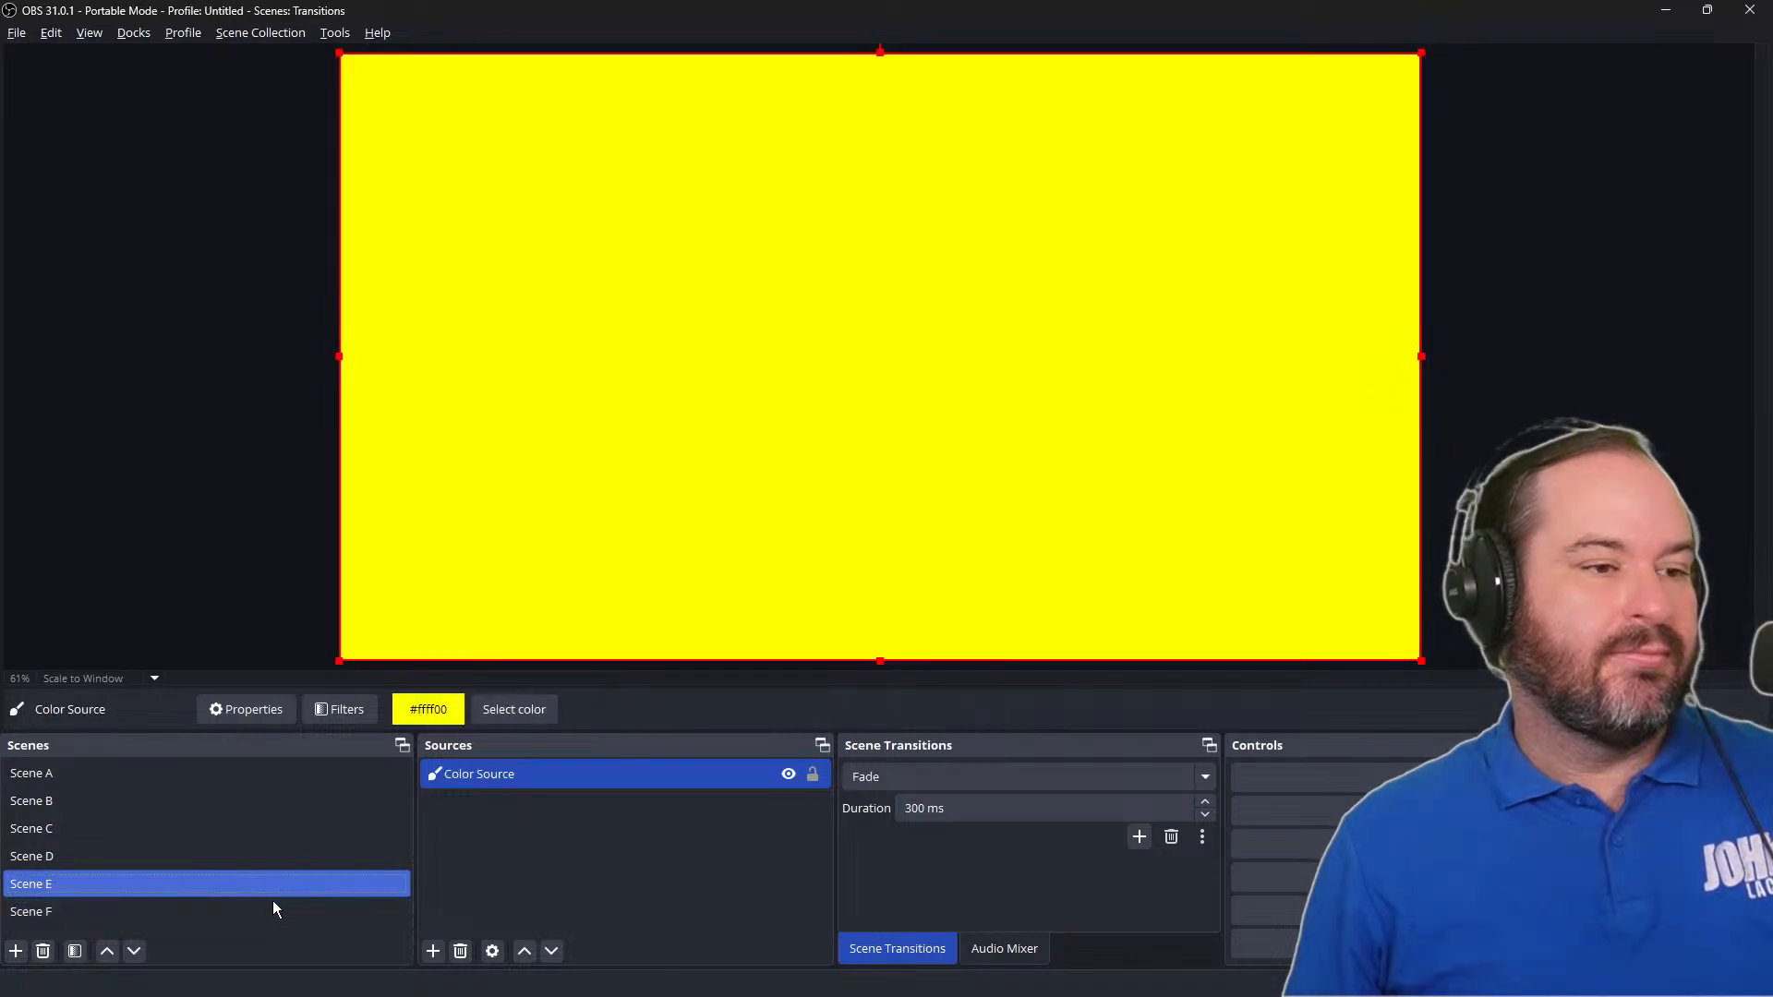
Step: Try again to apply the JL Logo Stinger override to Scene F, switching to Scene E and back to test it
{"action": "left_click", "coordinate": [275, 915]}
{"action": "right_click", "coordinate": [275, 918]}
{"action": "mouse_move", "coordinate": [389, 841]}
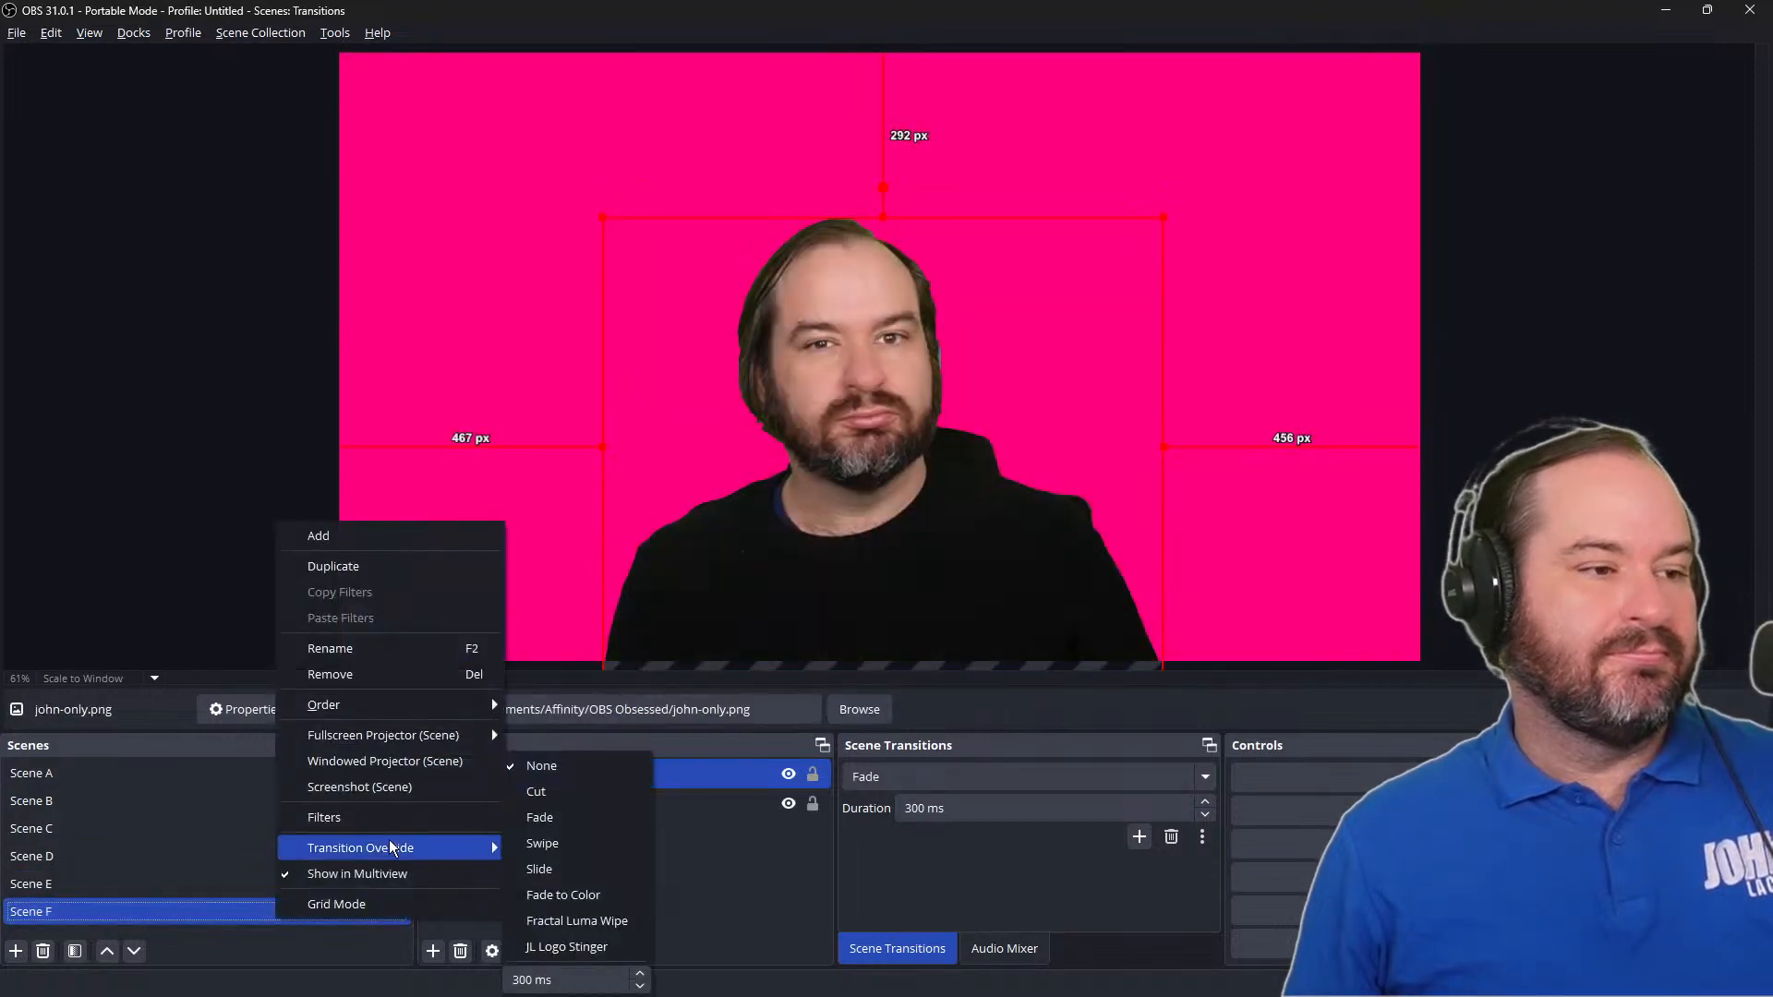
{"action": "left_click", "coordinate": [601, 944]}
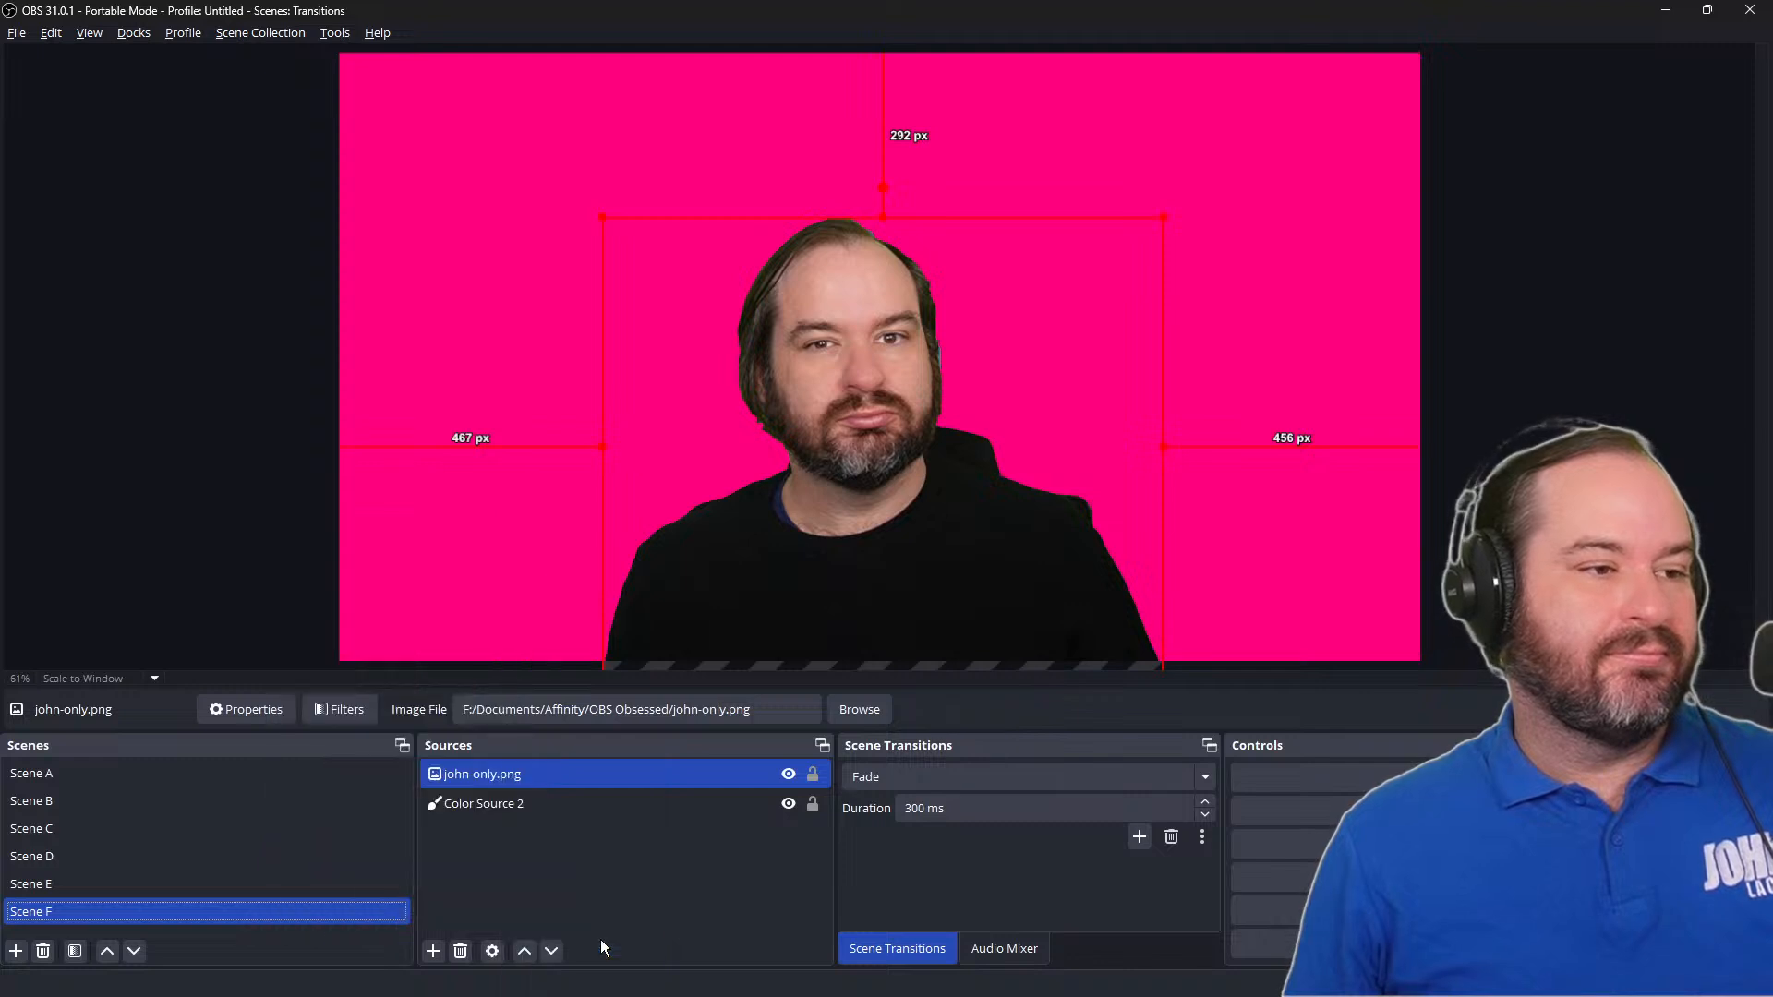
{"action": "left_click", "coordinate": [364, 887]}
{"action": "left_click", "coordinate": [370, 921]}
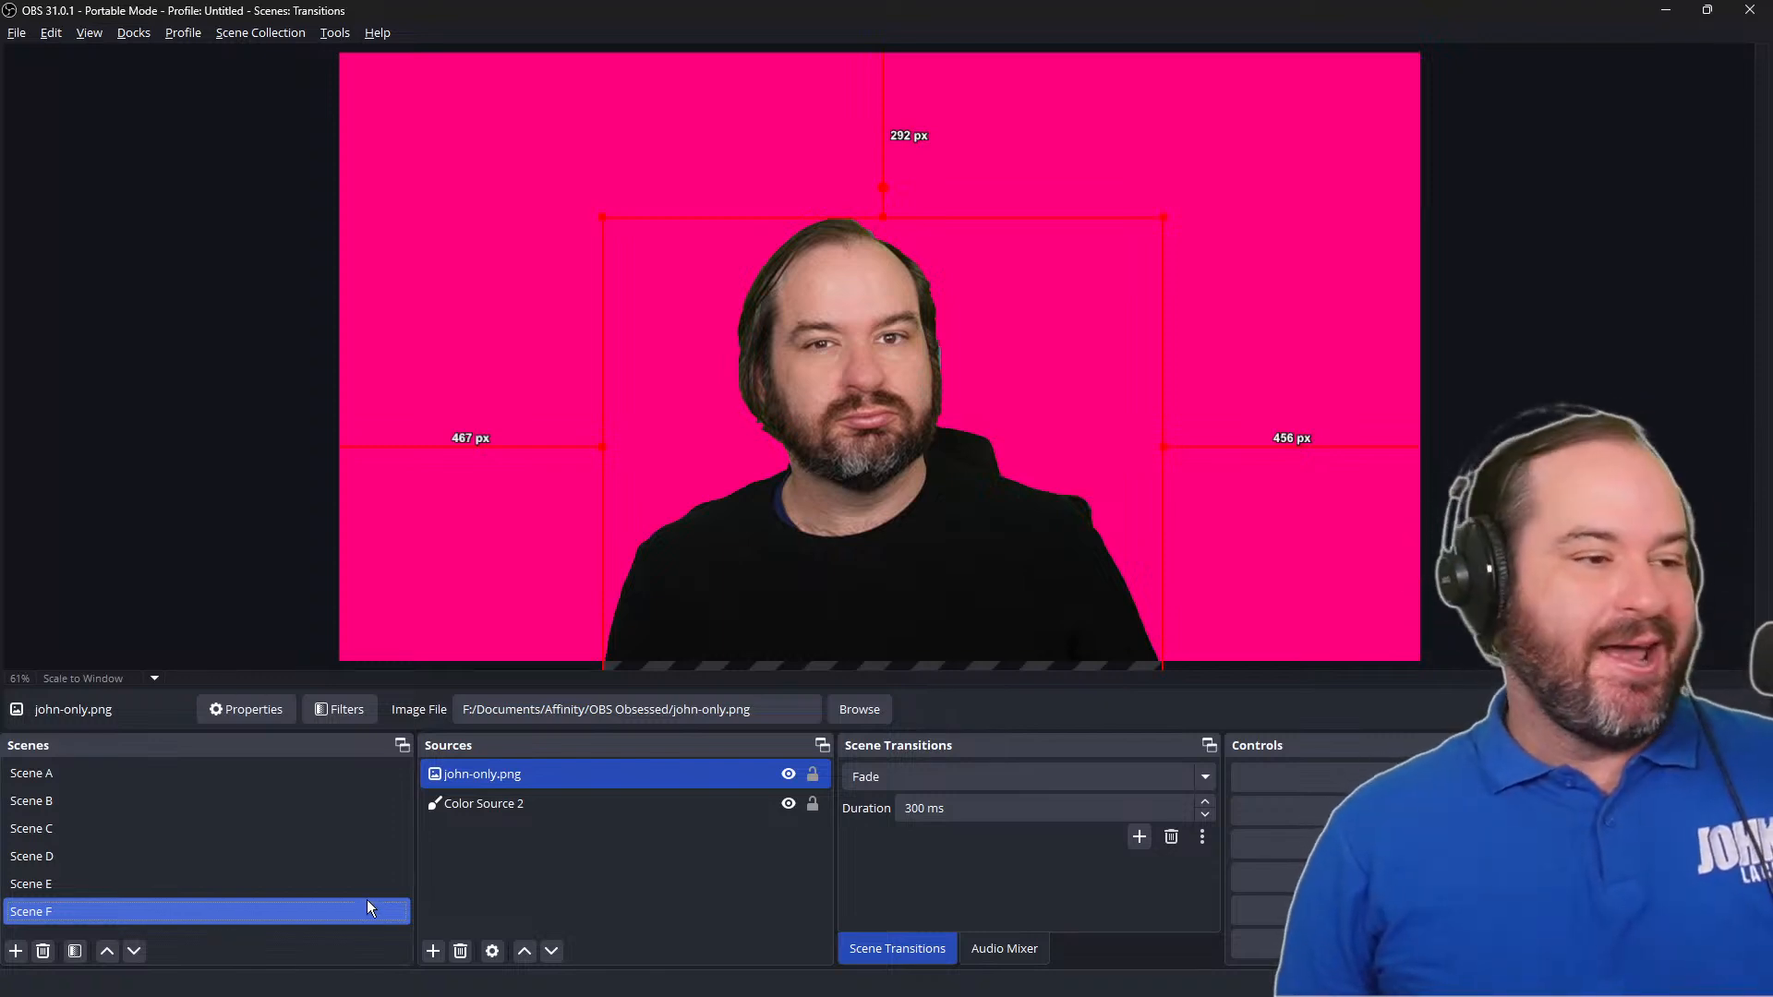
Step: Retry the JL Logo Stinger transition override on Scene F and test it by switching through other scenes and returning to Scene F
{"action": "right_click", "coordinate": [364, 910]}
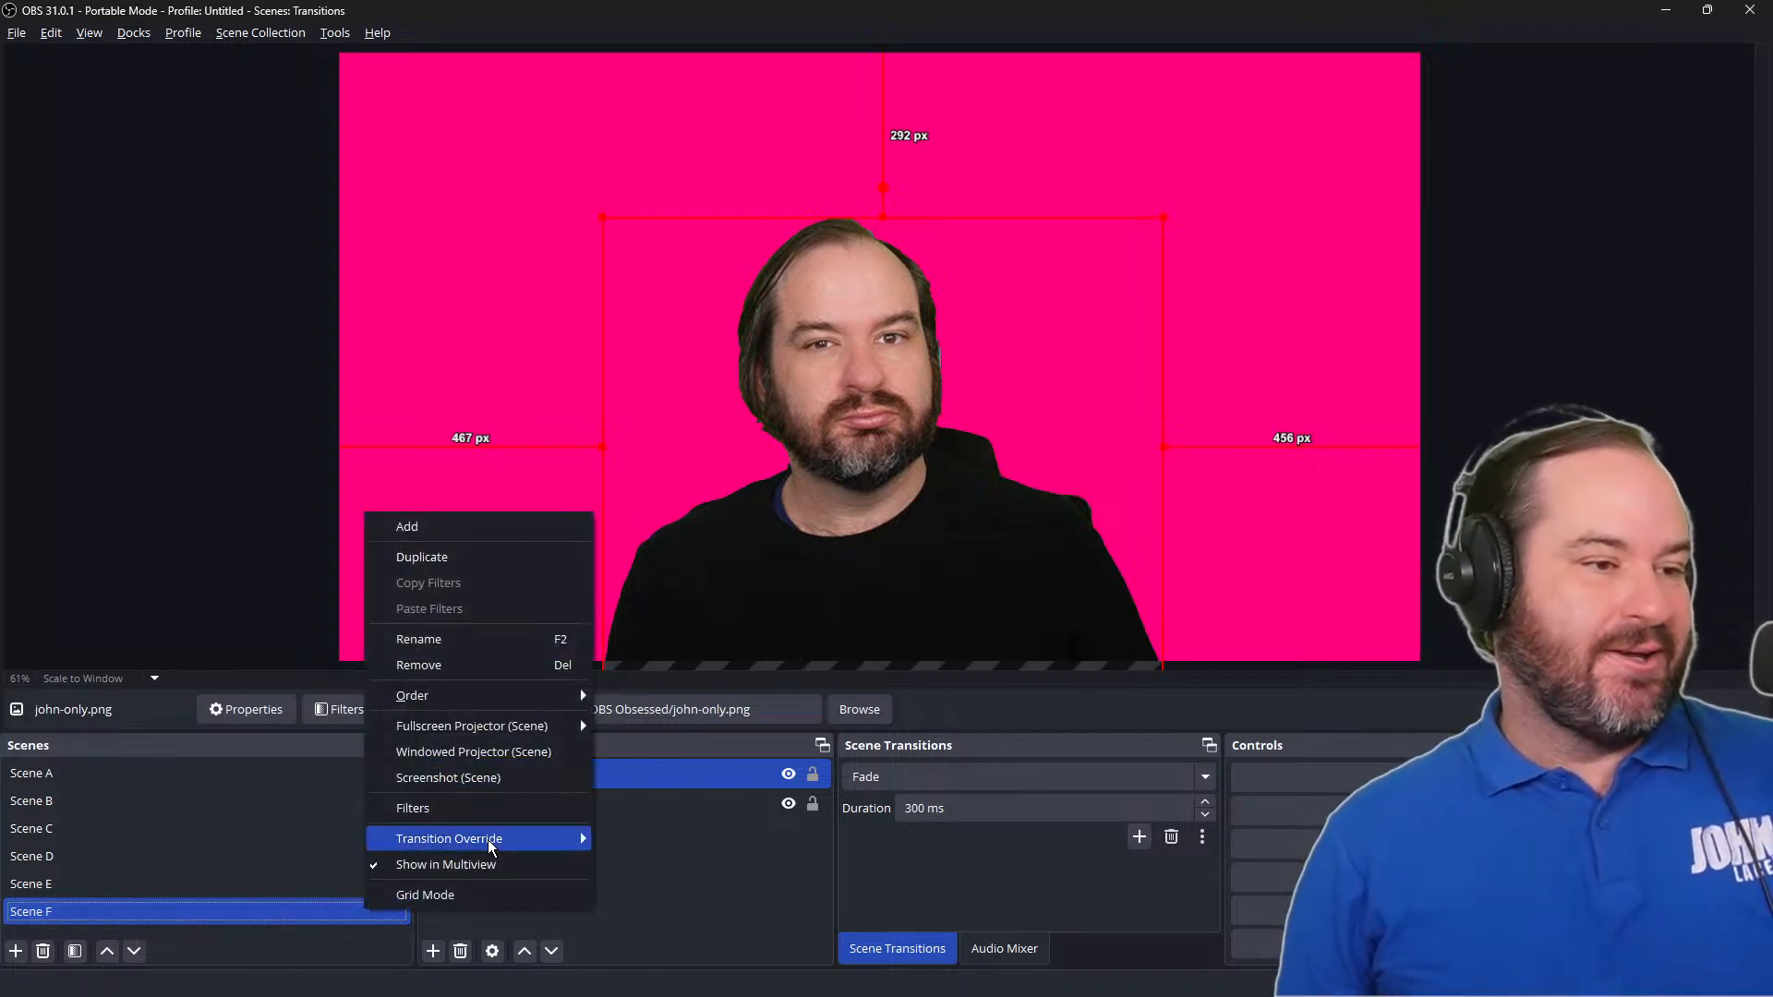
{"action": "mouse_move", "coordinate": [491, 845]}
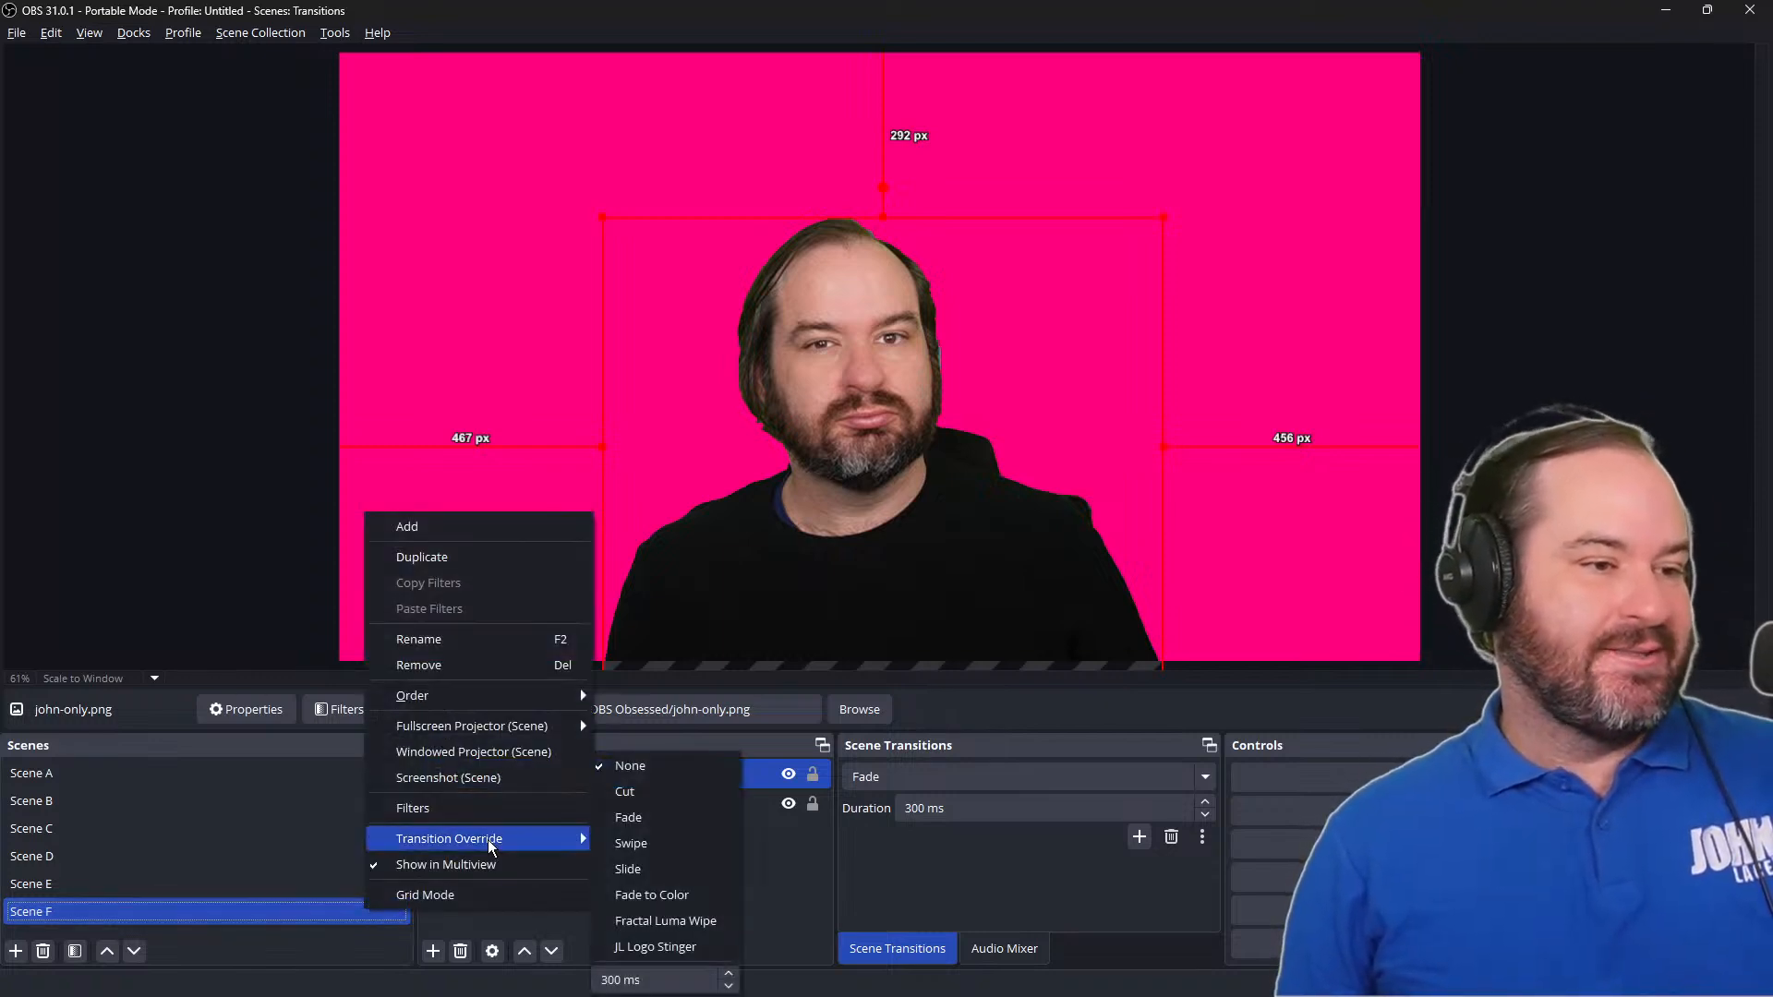
{"action": "left_click", "coordinate": [710, 949]}
{"action": "left_click", "coordinate": [350, 866]}
{"action": "left_click", "coordinate": [355, 909]}
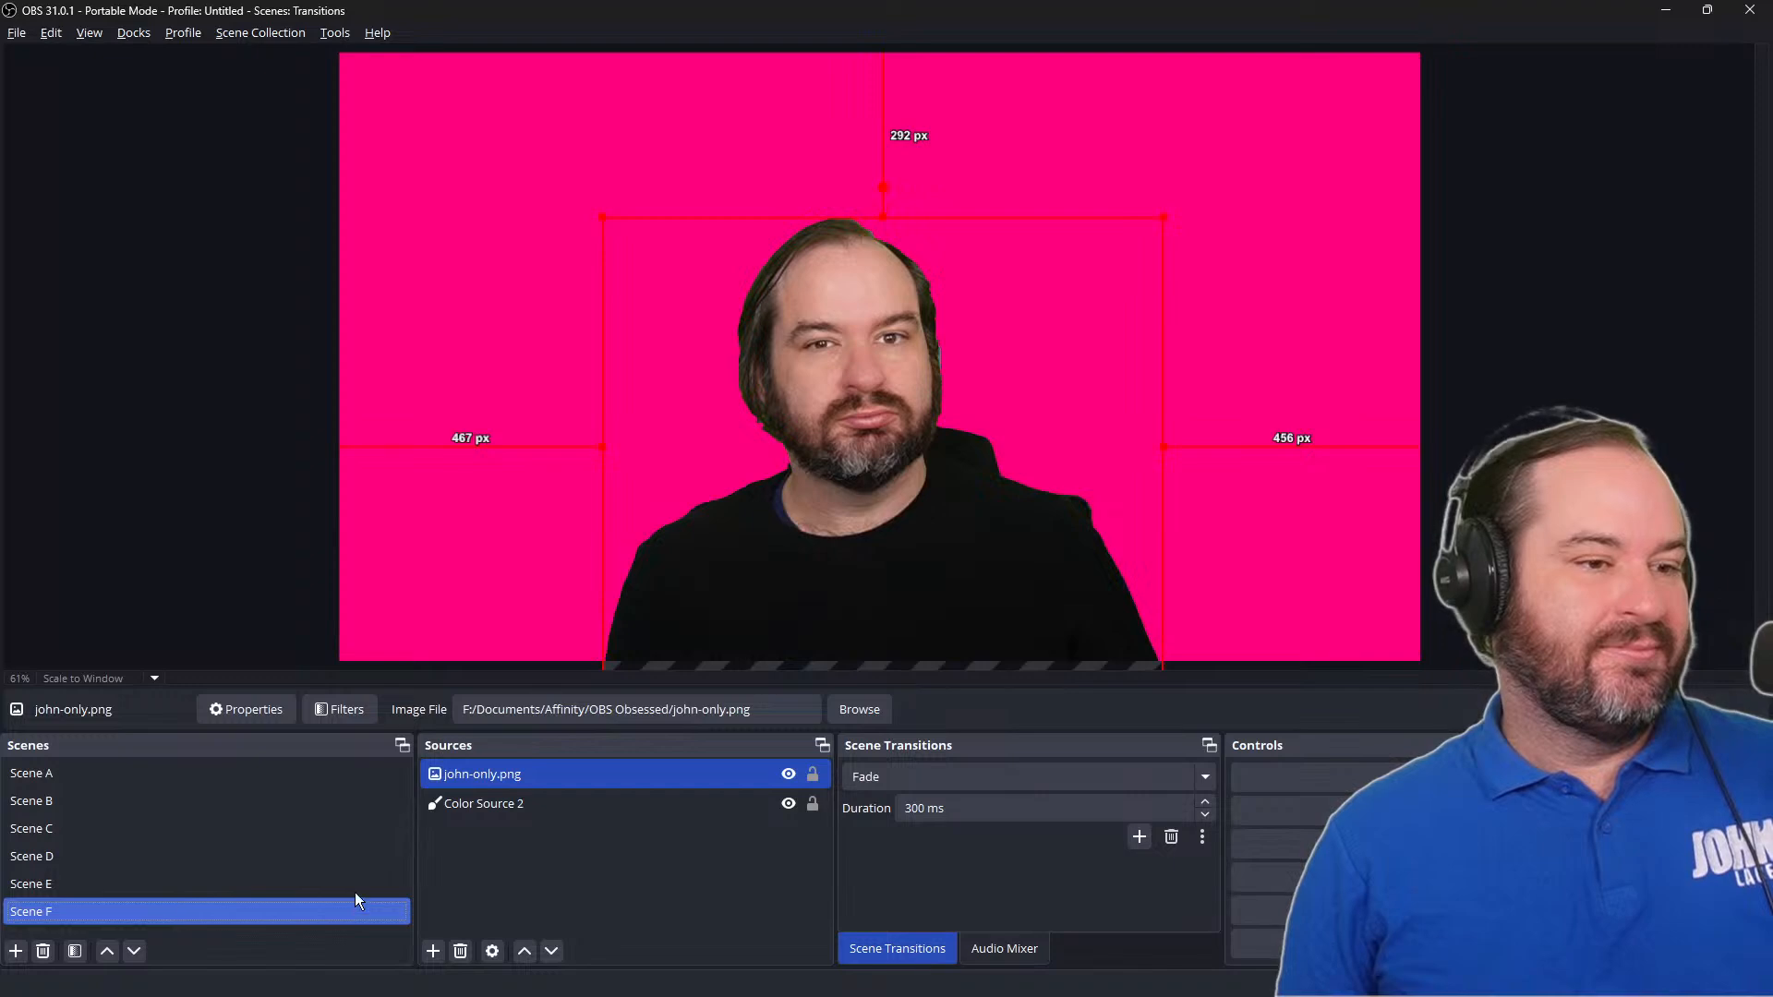
{"action": "left_click", "coordinate": [346, 795]}
{"action": "left_click", "coordinate": [351, 825]}
{"action": "left_click_drag", "start_coordinate": [351, 818], "coordinate": [358, 902]}
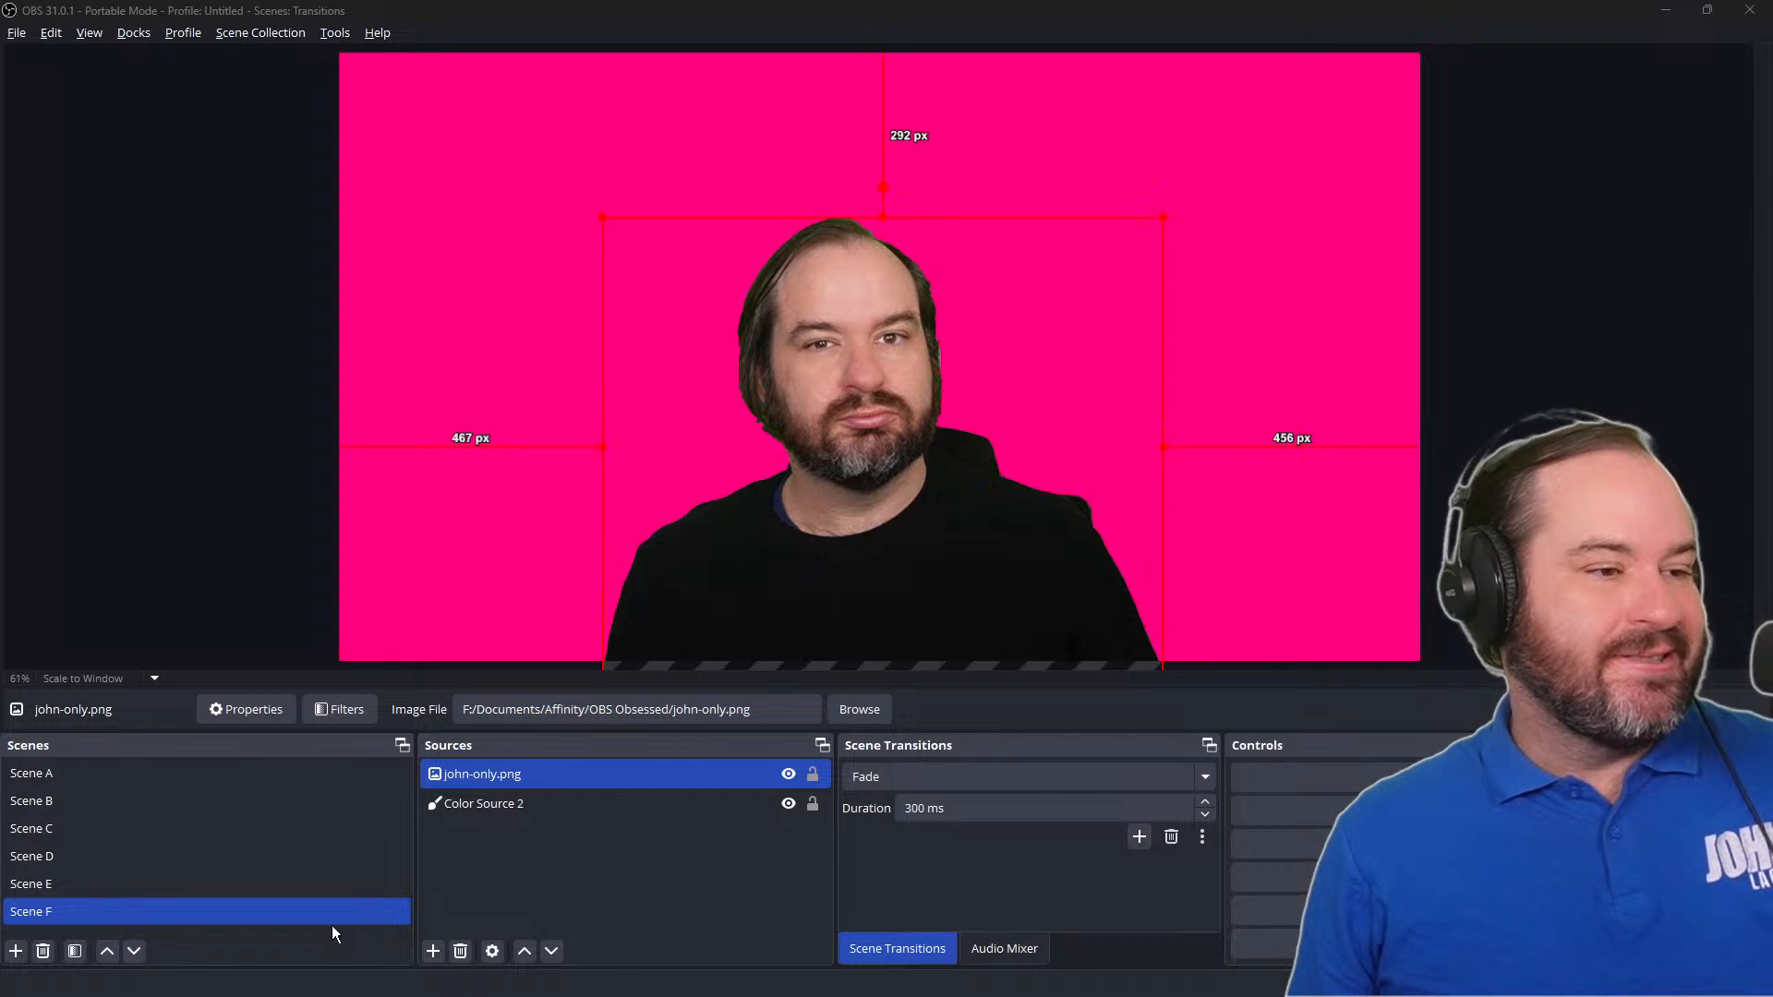
Step: Check Scene F's transition override options while switching among Scenes C, A and F, and return to Scene A
{"action": "right_click", "coordinate": [330, 911]}
{"action": "mouse_move", "coordinate": [489, 842]}
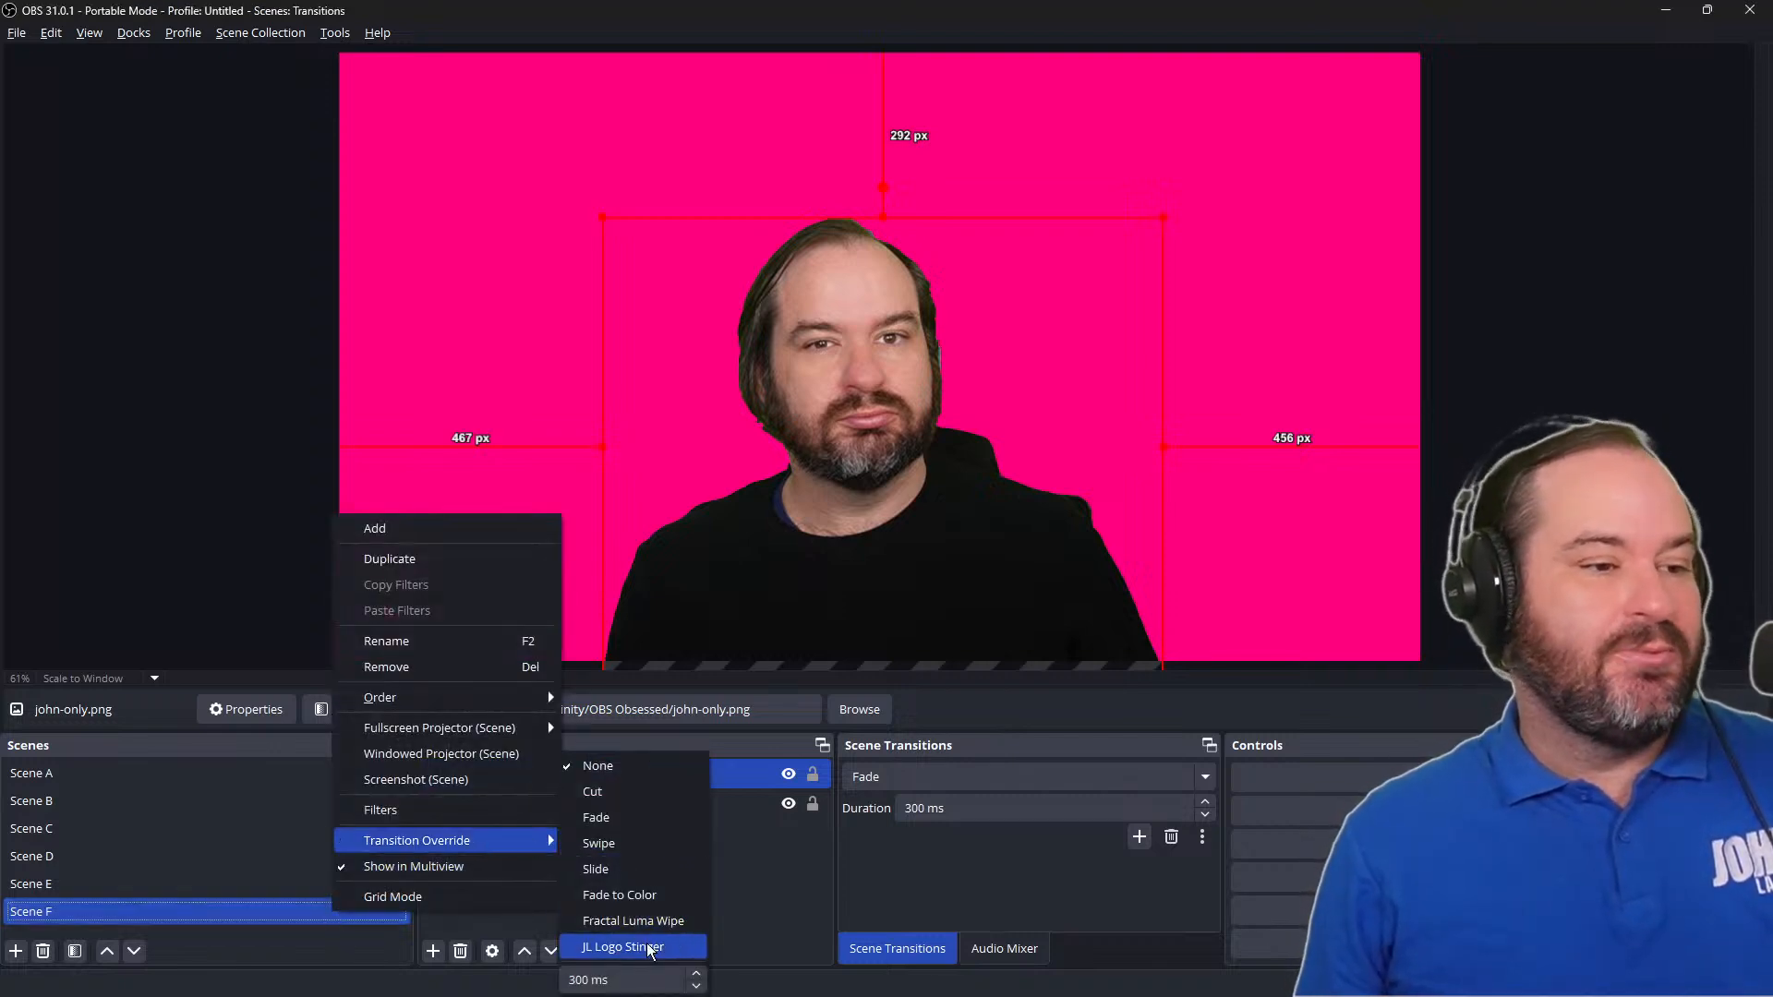
{"action": "left_click", "coordinate": [235, 829]}
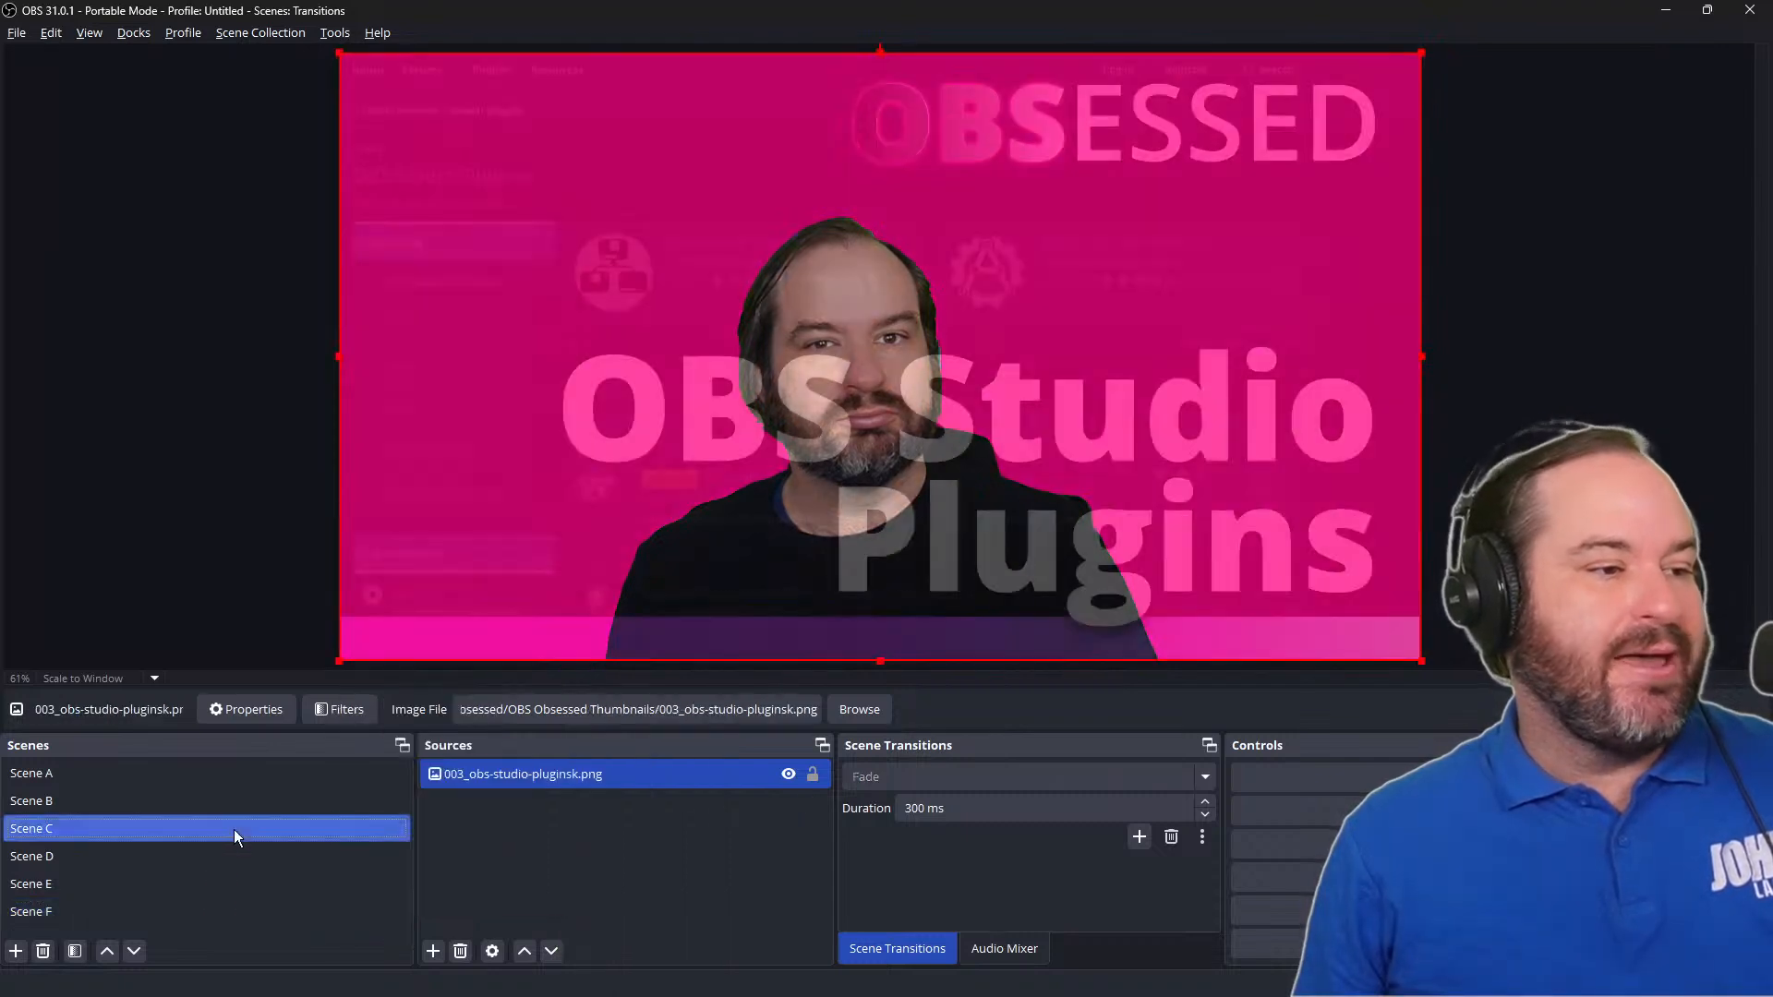
{"action": "left_click", "coordinate": [267, 781]}
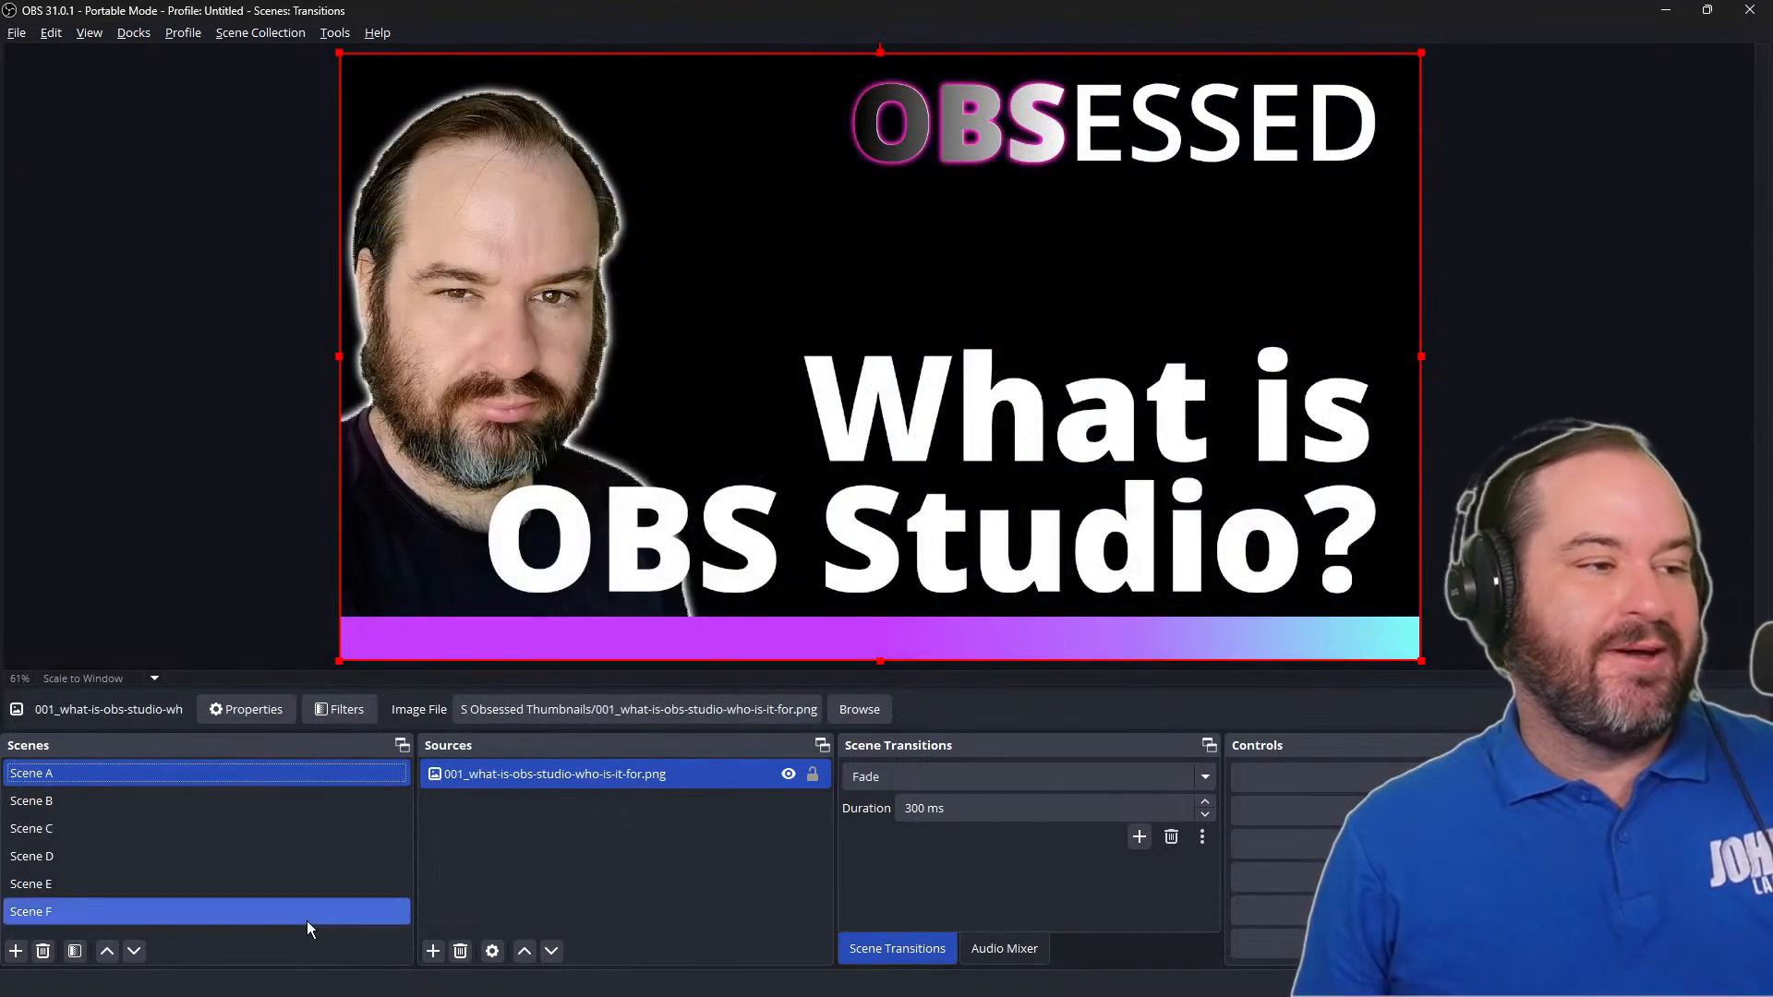
{"action": "left_click", "coordinate": [306, 920]}
{"action": "right_click", "coordinate": [306, 919]}
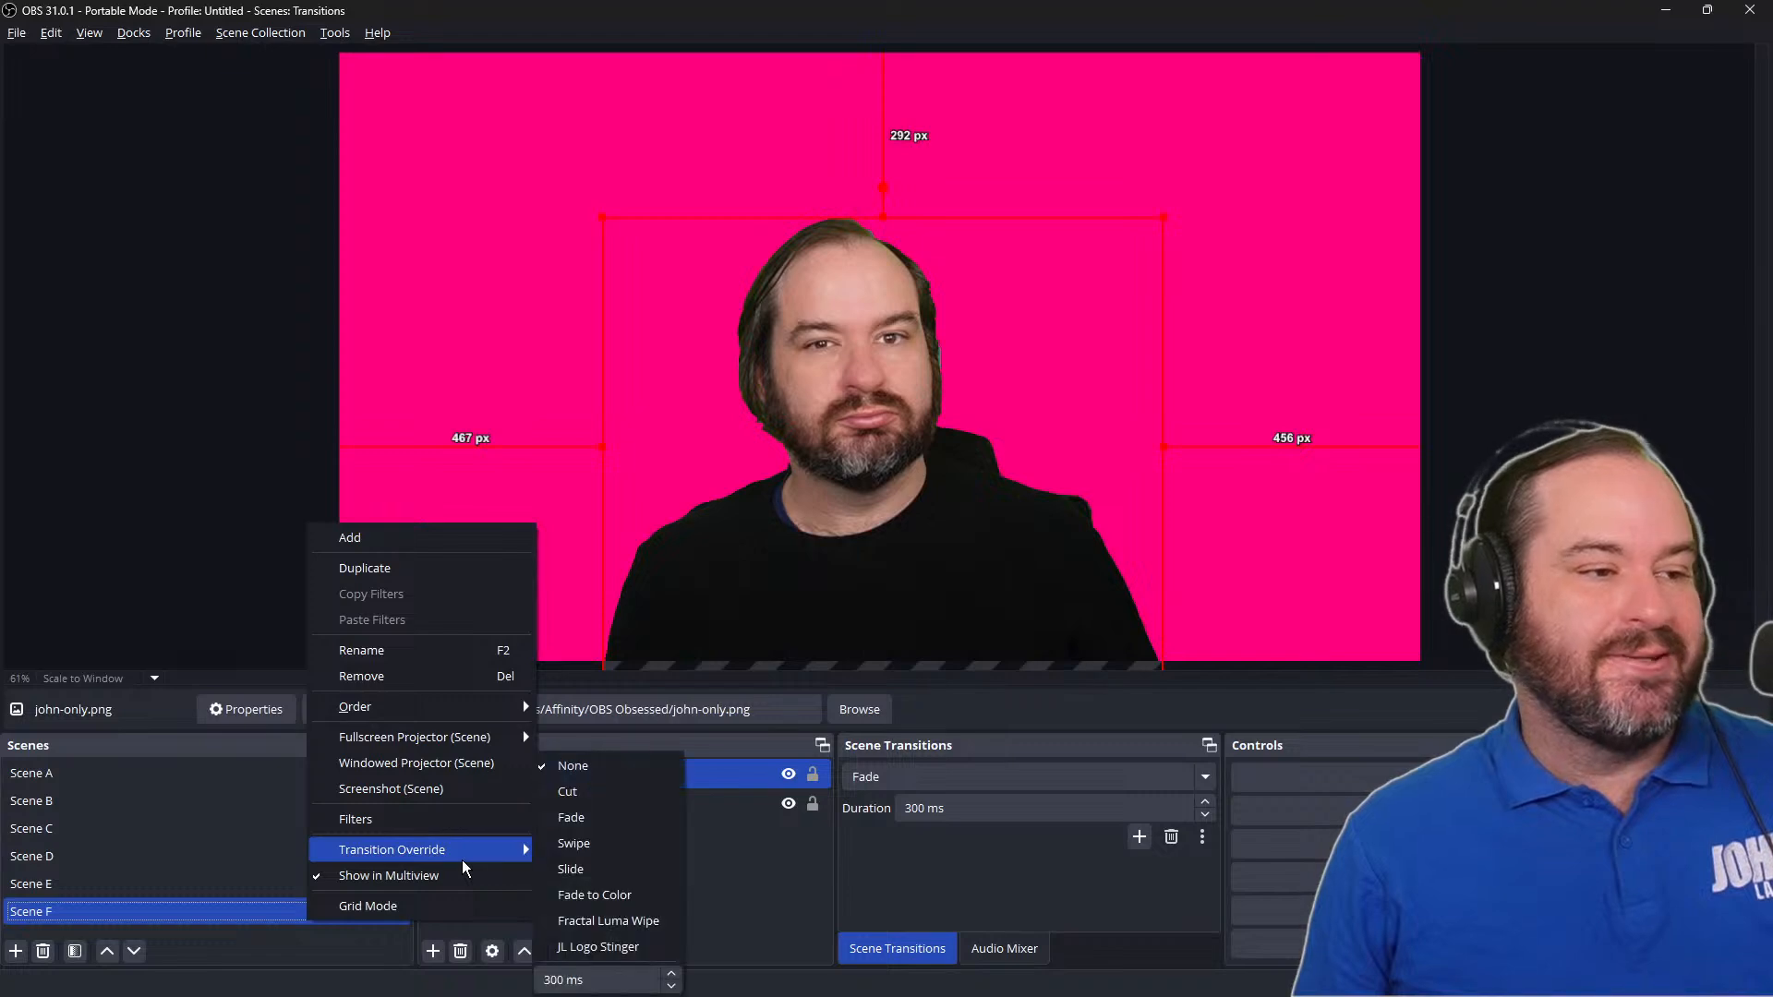
{"action": "left_click", "coordinate": [265, 915]}
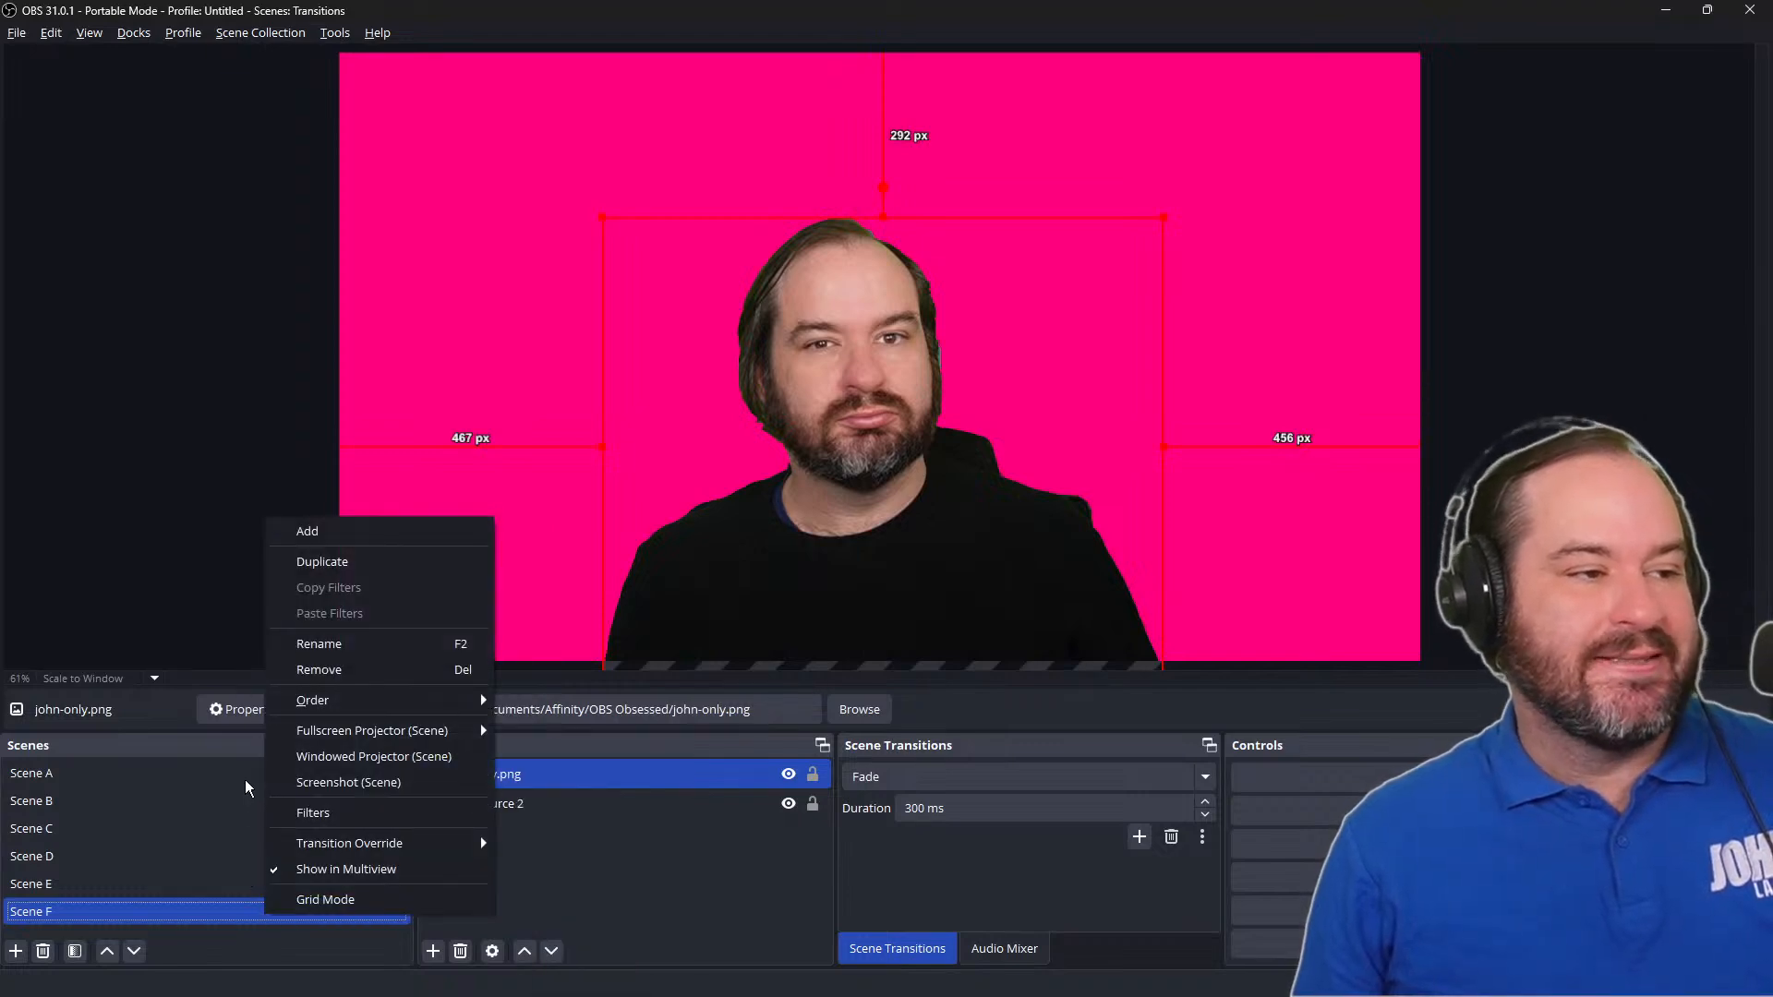
{"action": "left_click", "coordinate": [246, 781]}
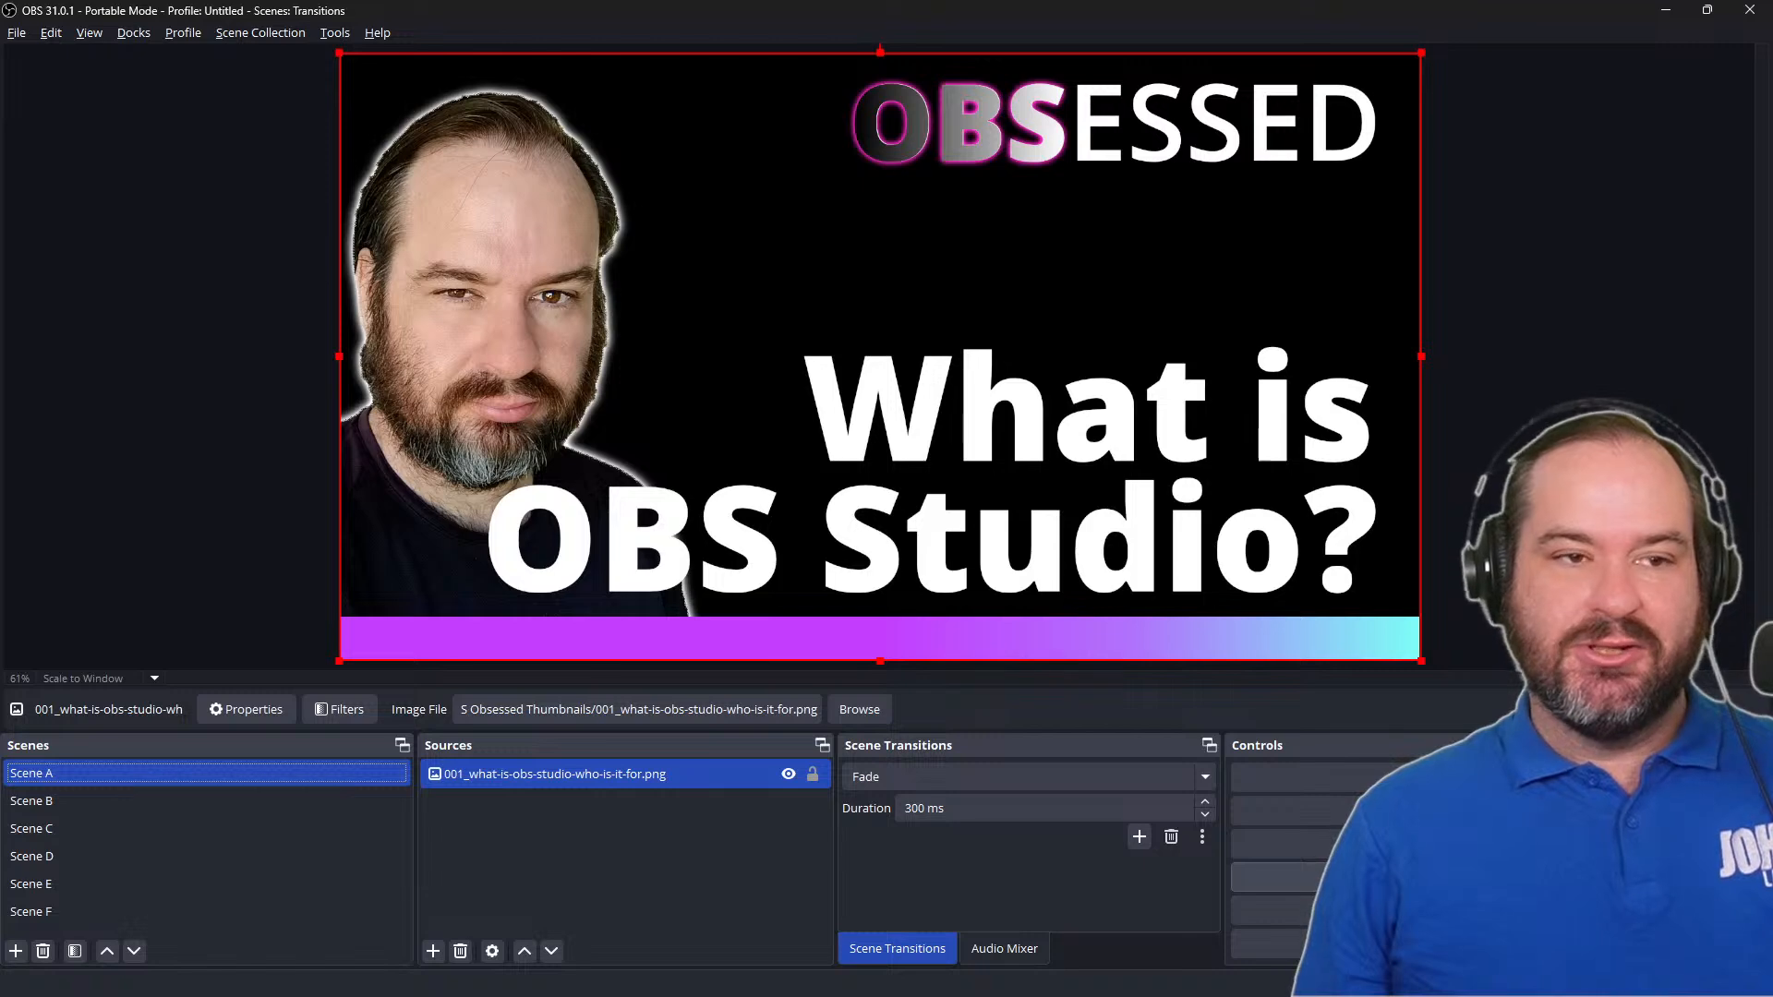
Step: Enable Studio Mode and load Scene F into the preview
{"action": "left_click", "coordinate": [1477, 877]}
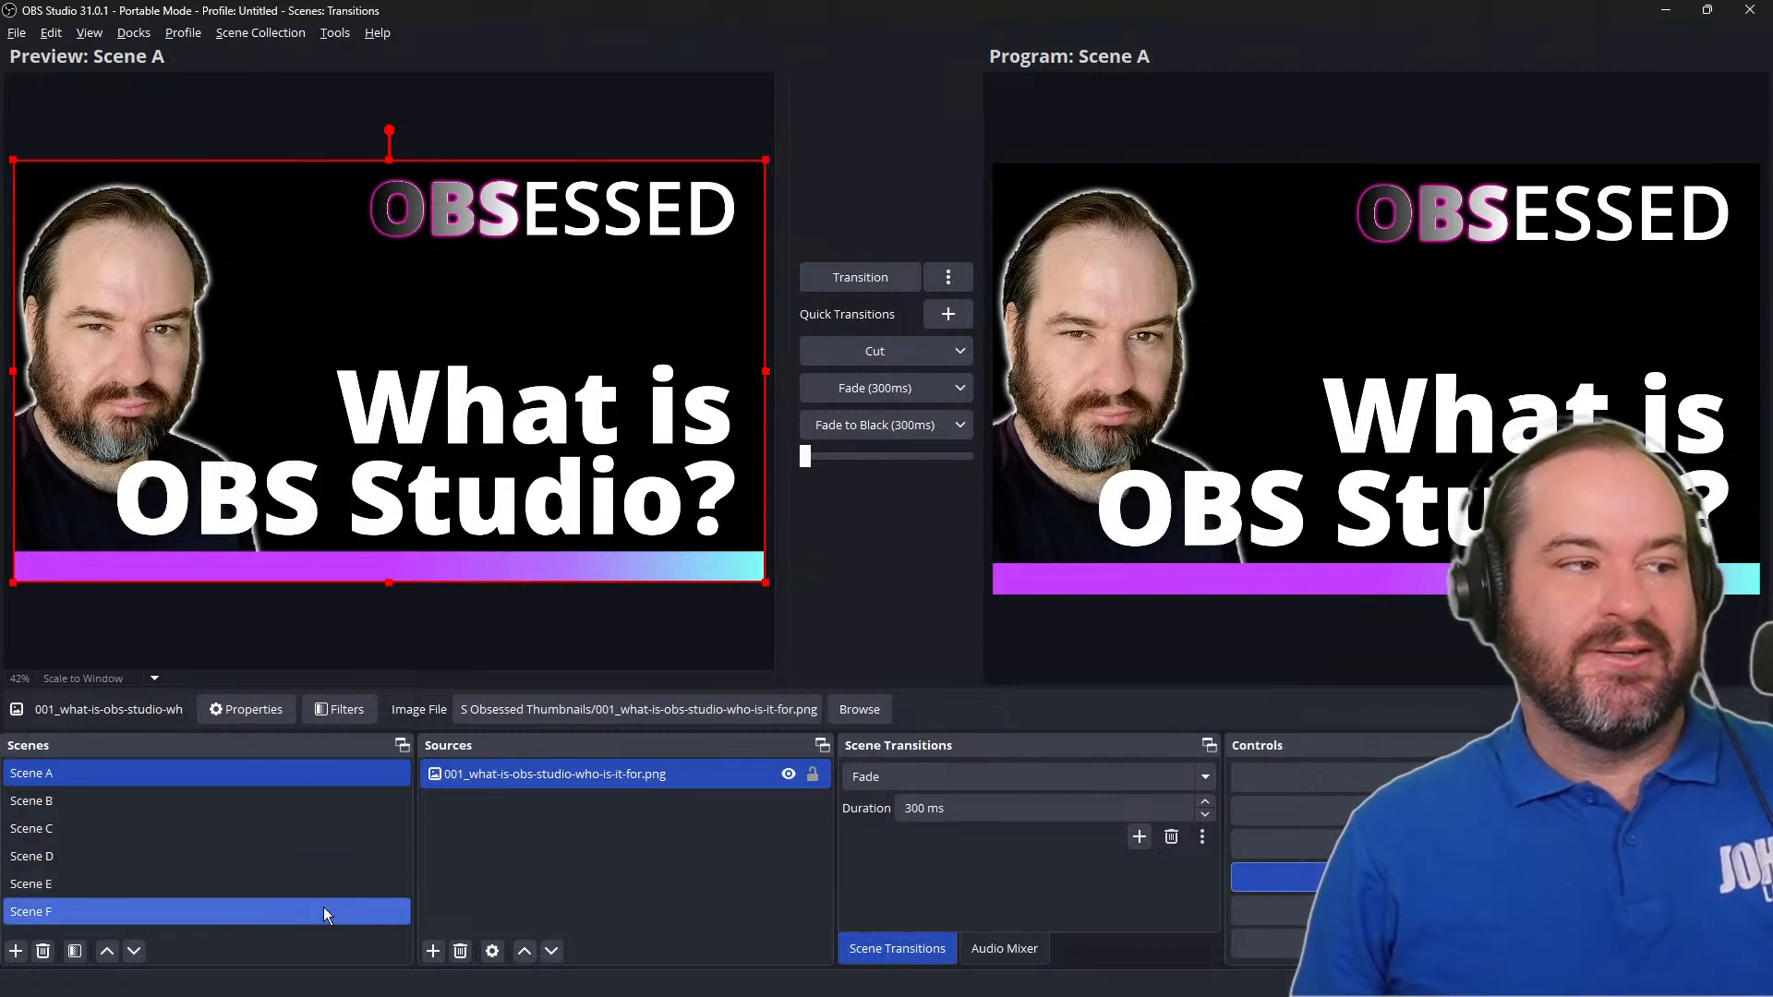
{"action": "left_click", "coordinate": [323, 907]}
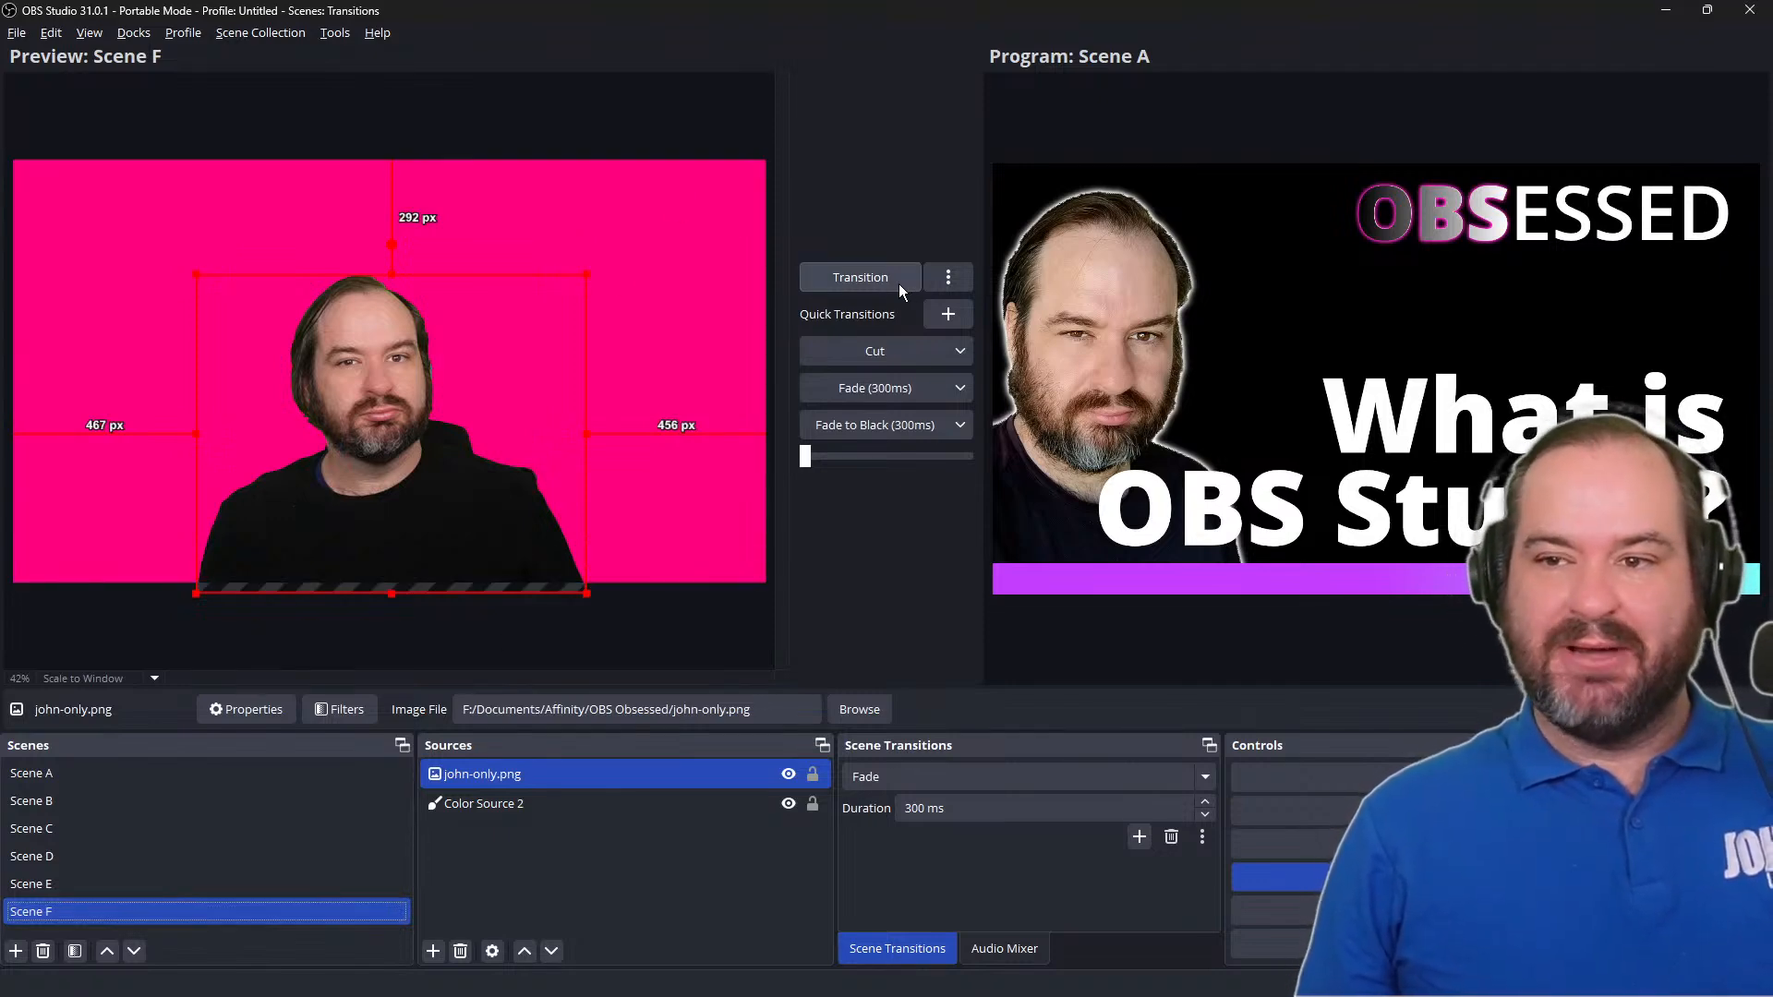
{"action": "left_click", "coordinate": [966, 349]}
{"action": "left_click", "coordinate": [965, 349]}
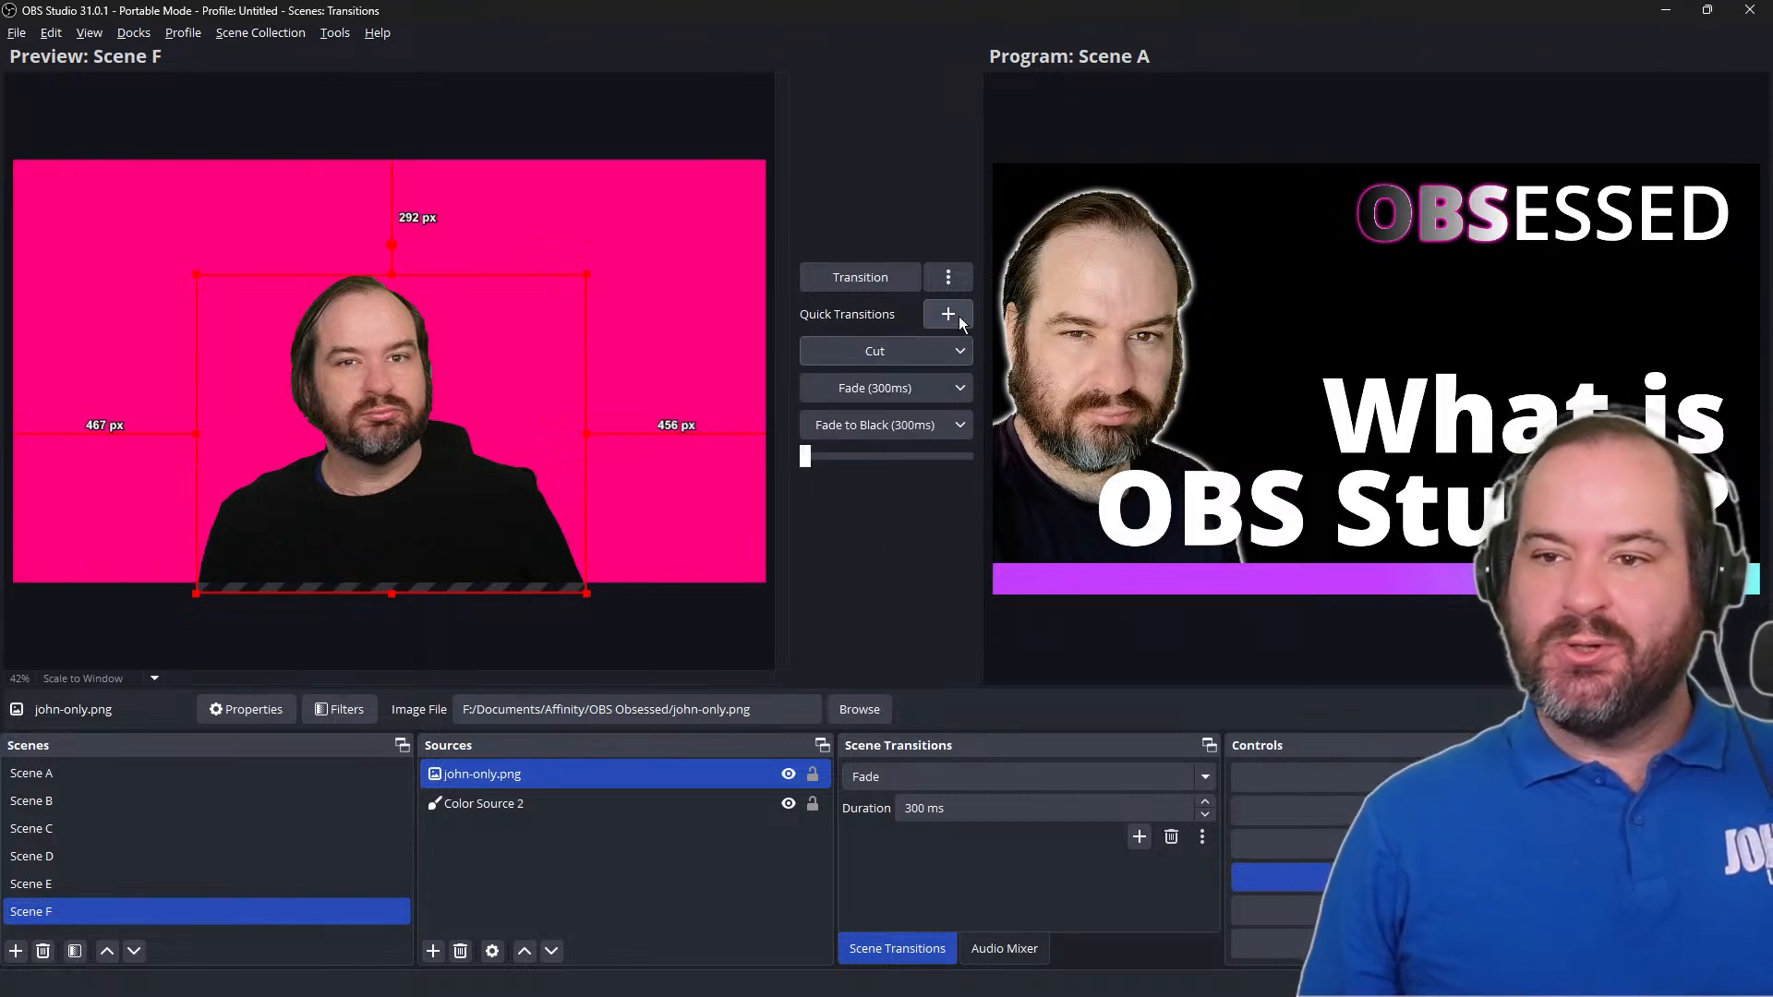
Step: Add a JL Logo Stinger quick transition and use it to send Scene F to the program output
{"action": "left_click", "coordinate": [957, 316]}
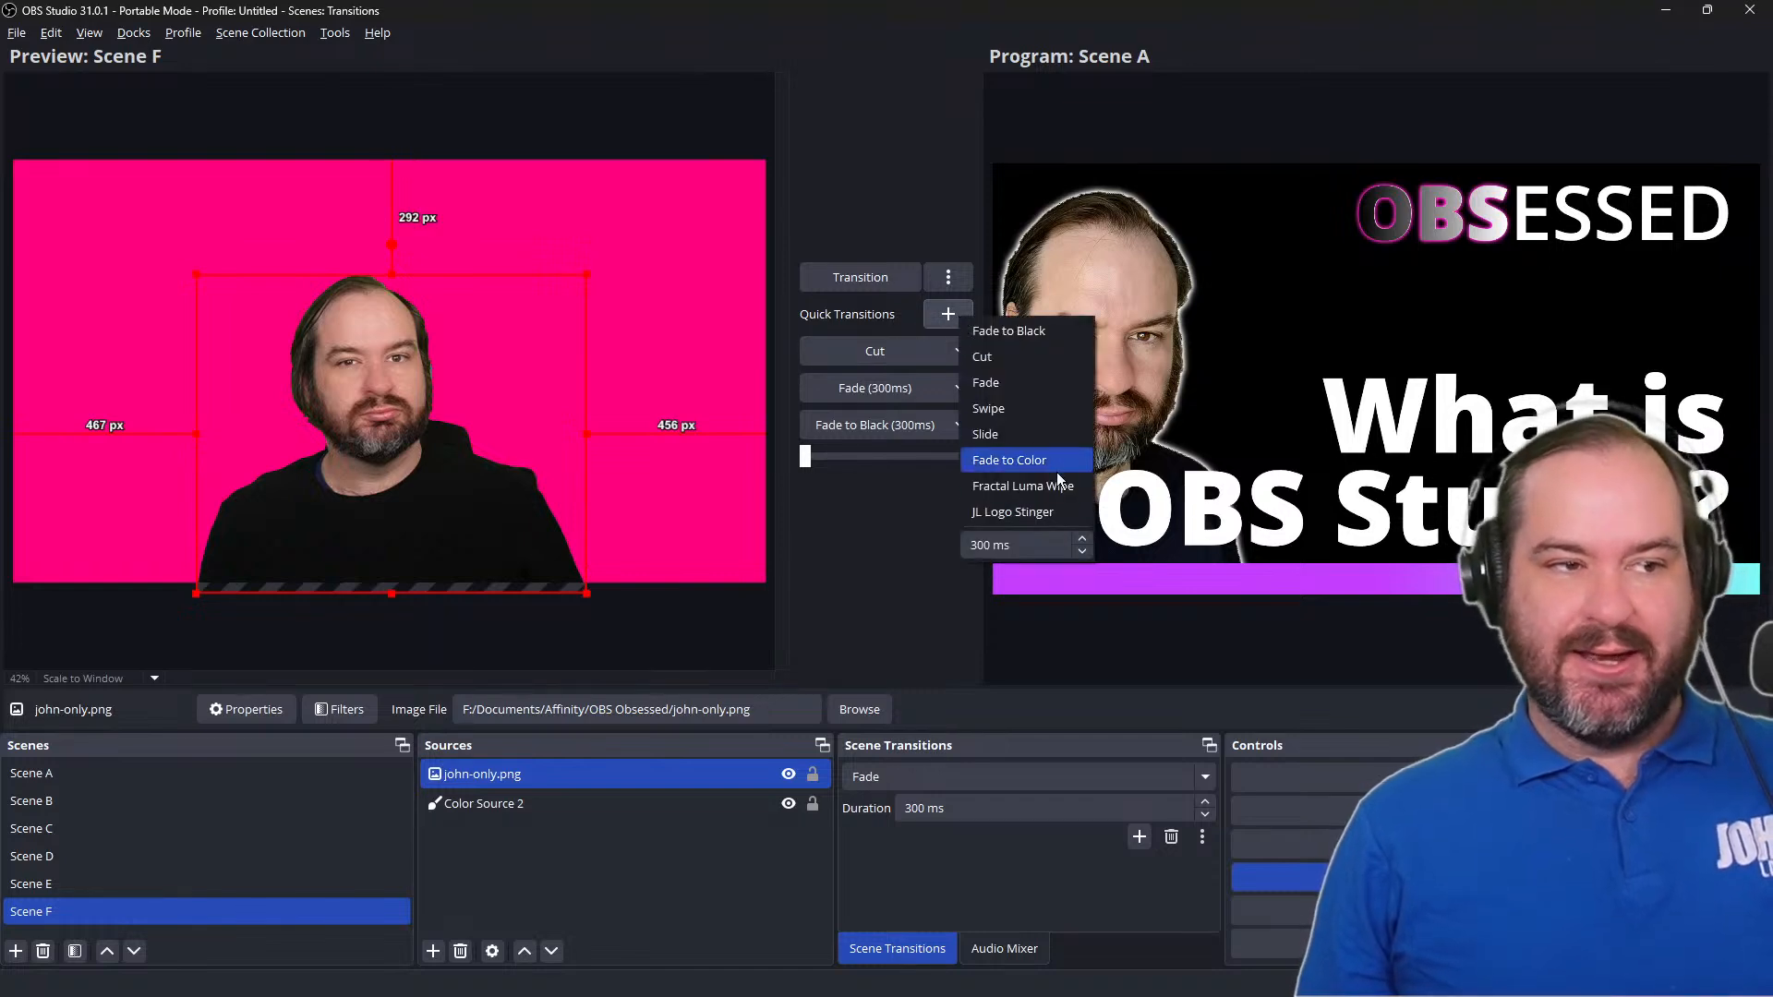
{"action": "left_click", "coordinate": [1055, 513]}
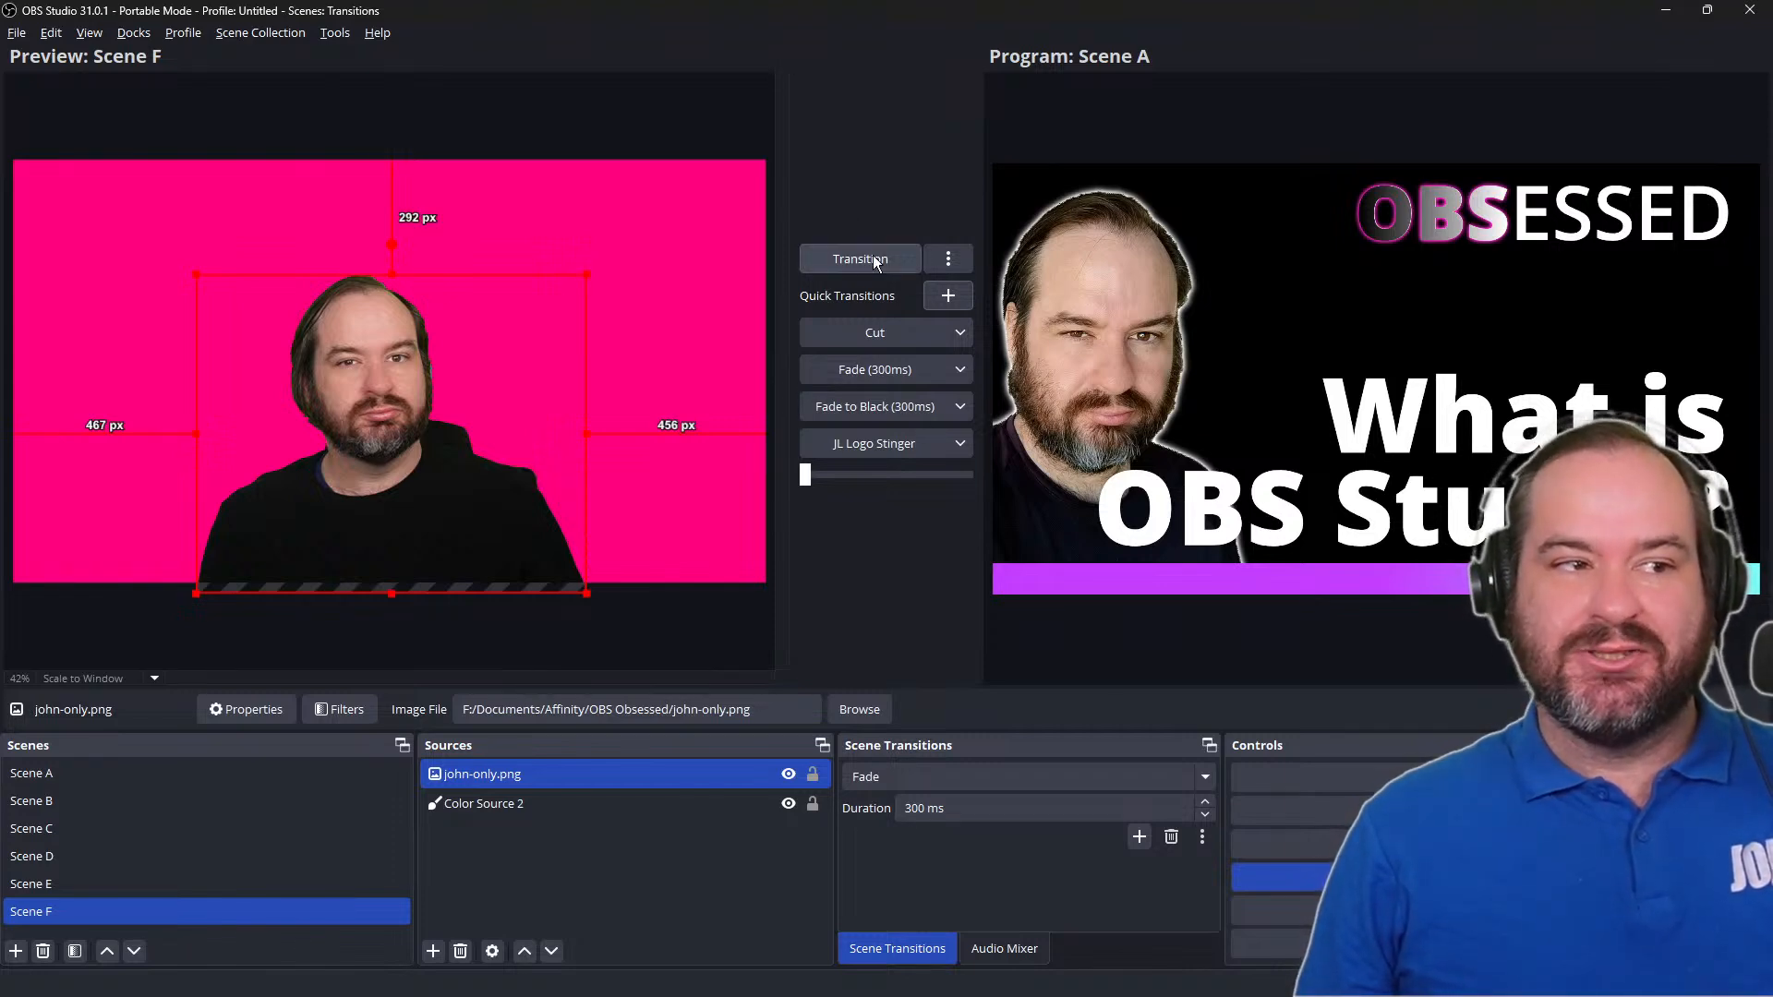
{"action": "left_click", "coordinate": [896, 449]}
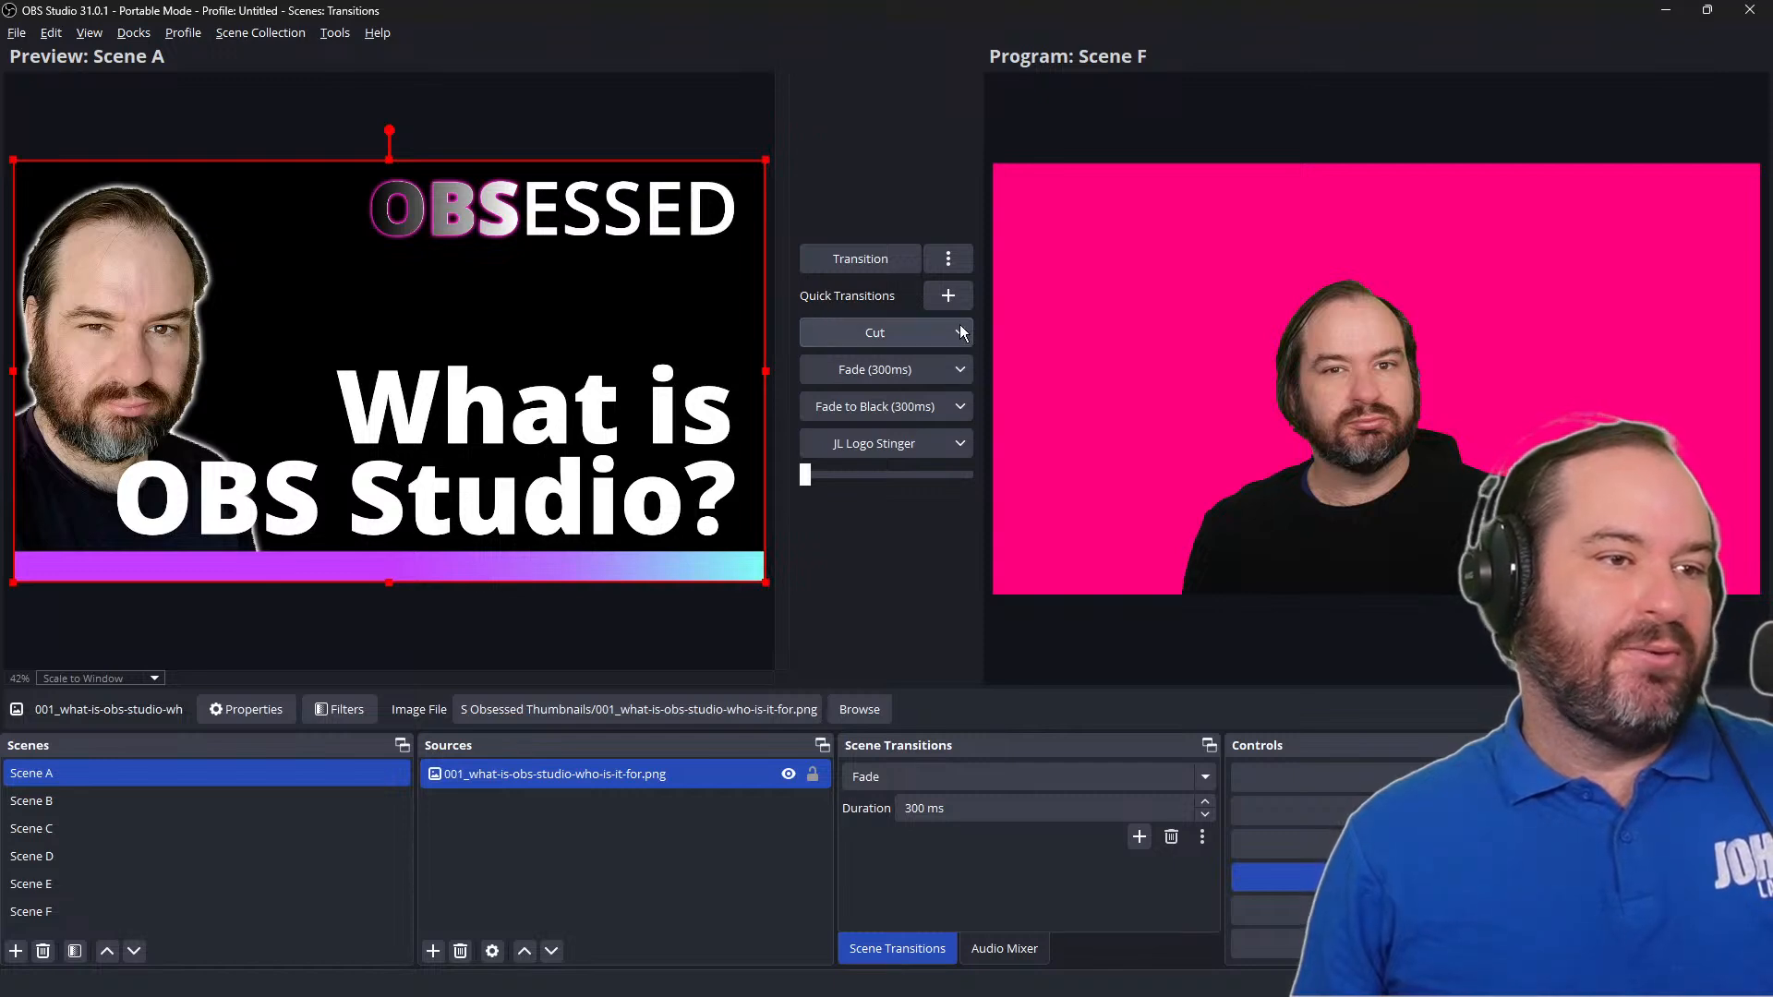
Step: Add a 300 ms Fractal Luma Wipe quick transition and load Scene C into the preview
{"action": "left_click", "coordinate": [958, 268]}
{"action": "left_click", "coordinate": [954, 216]}
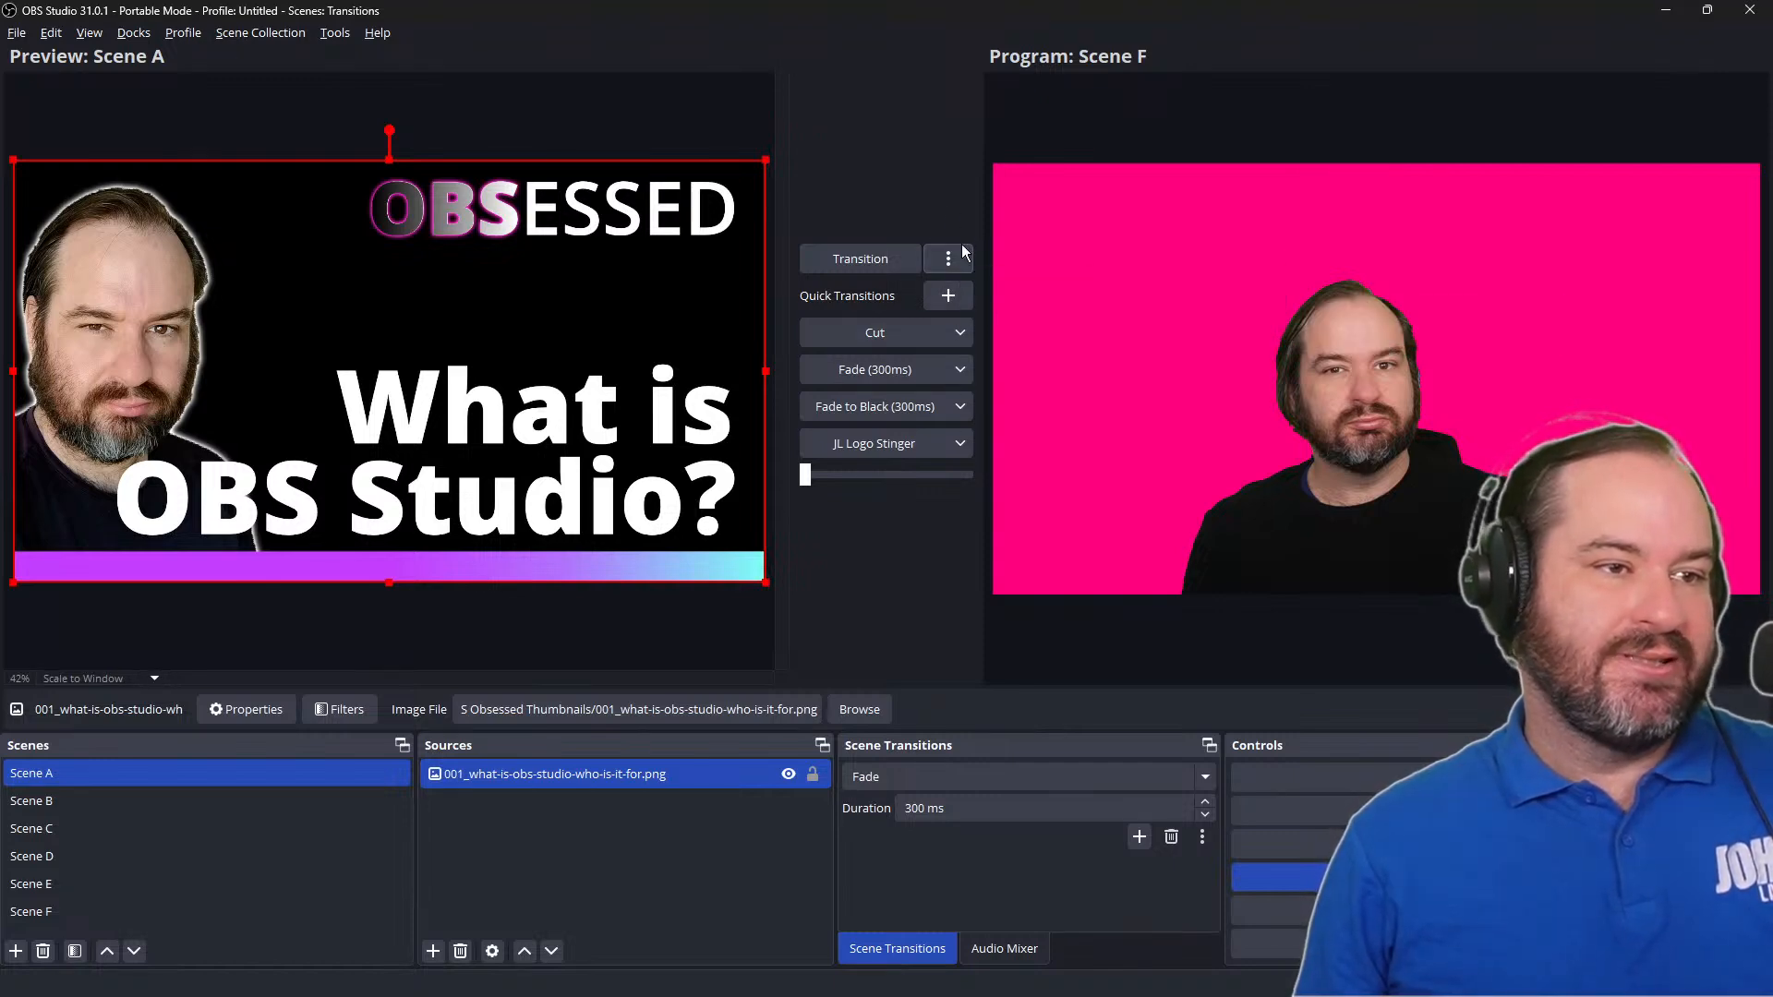
{"action": "left_click", "coordinate": [951, 297]}
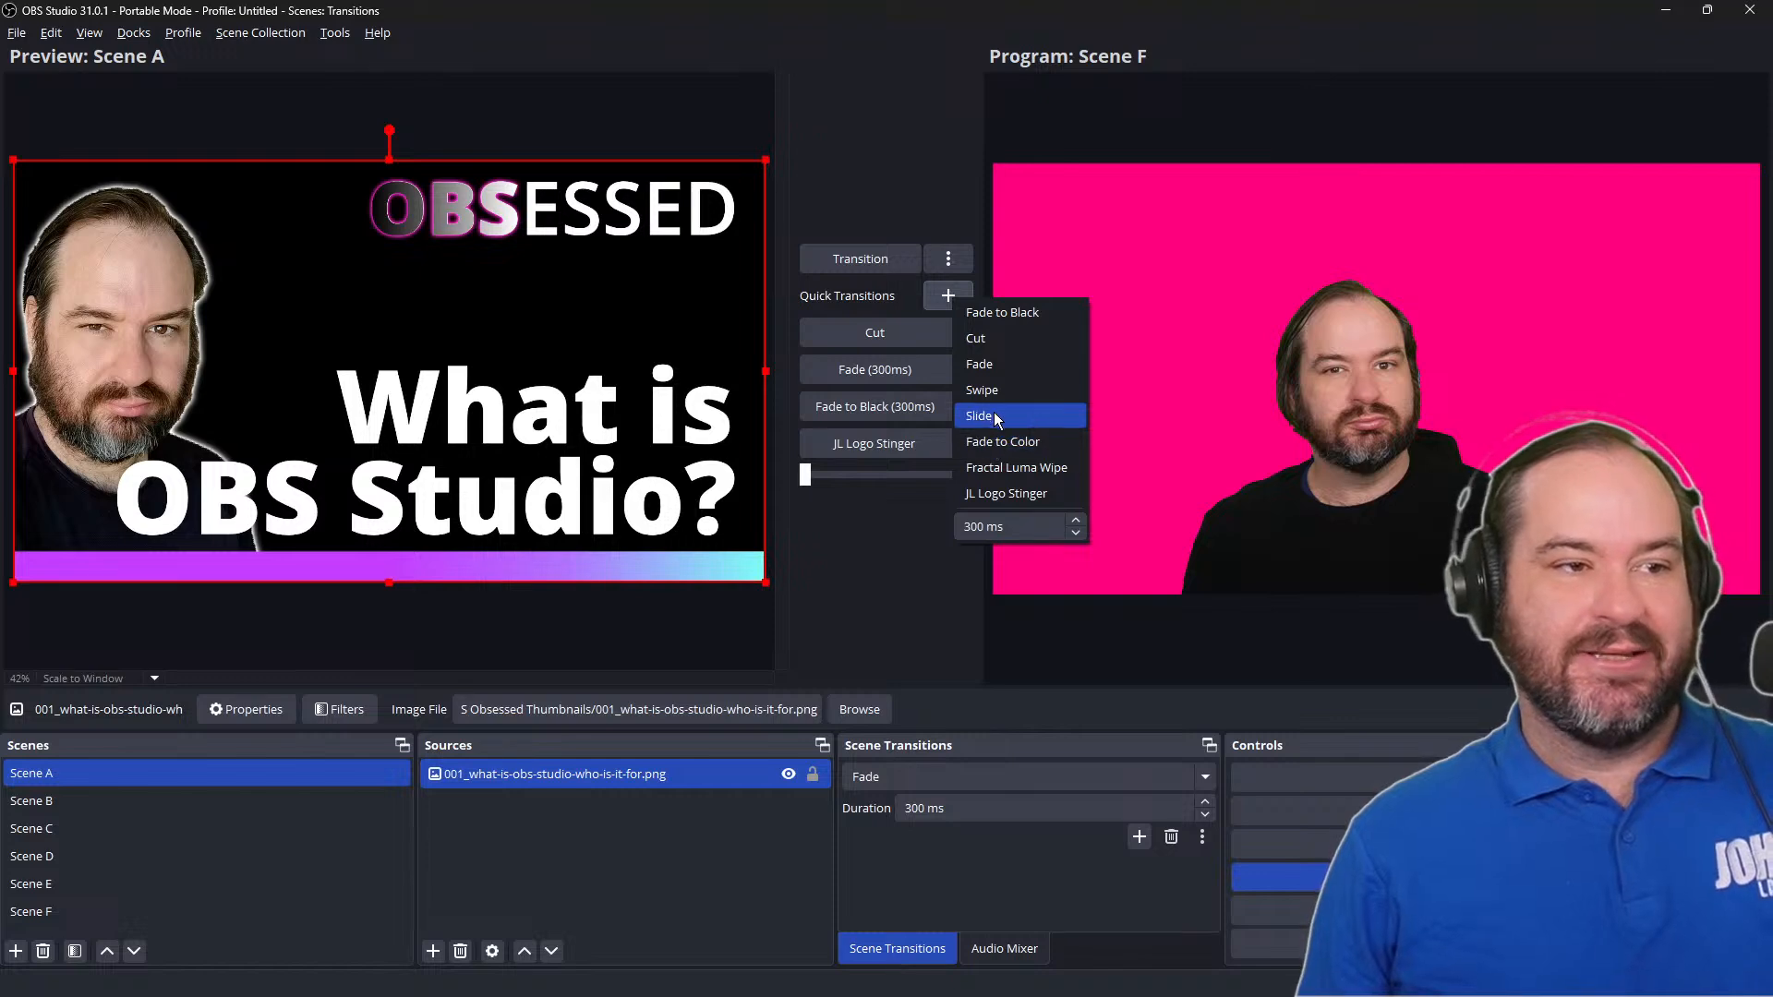
{"action": "left_click", "coordinate": [1017, 474]}
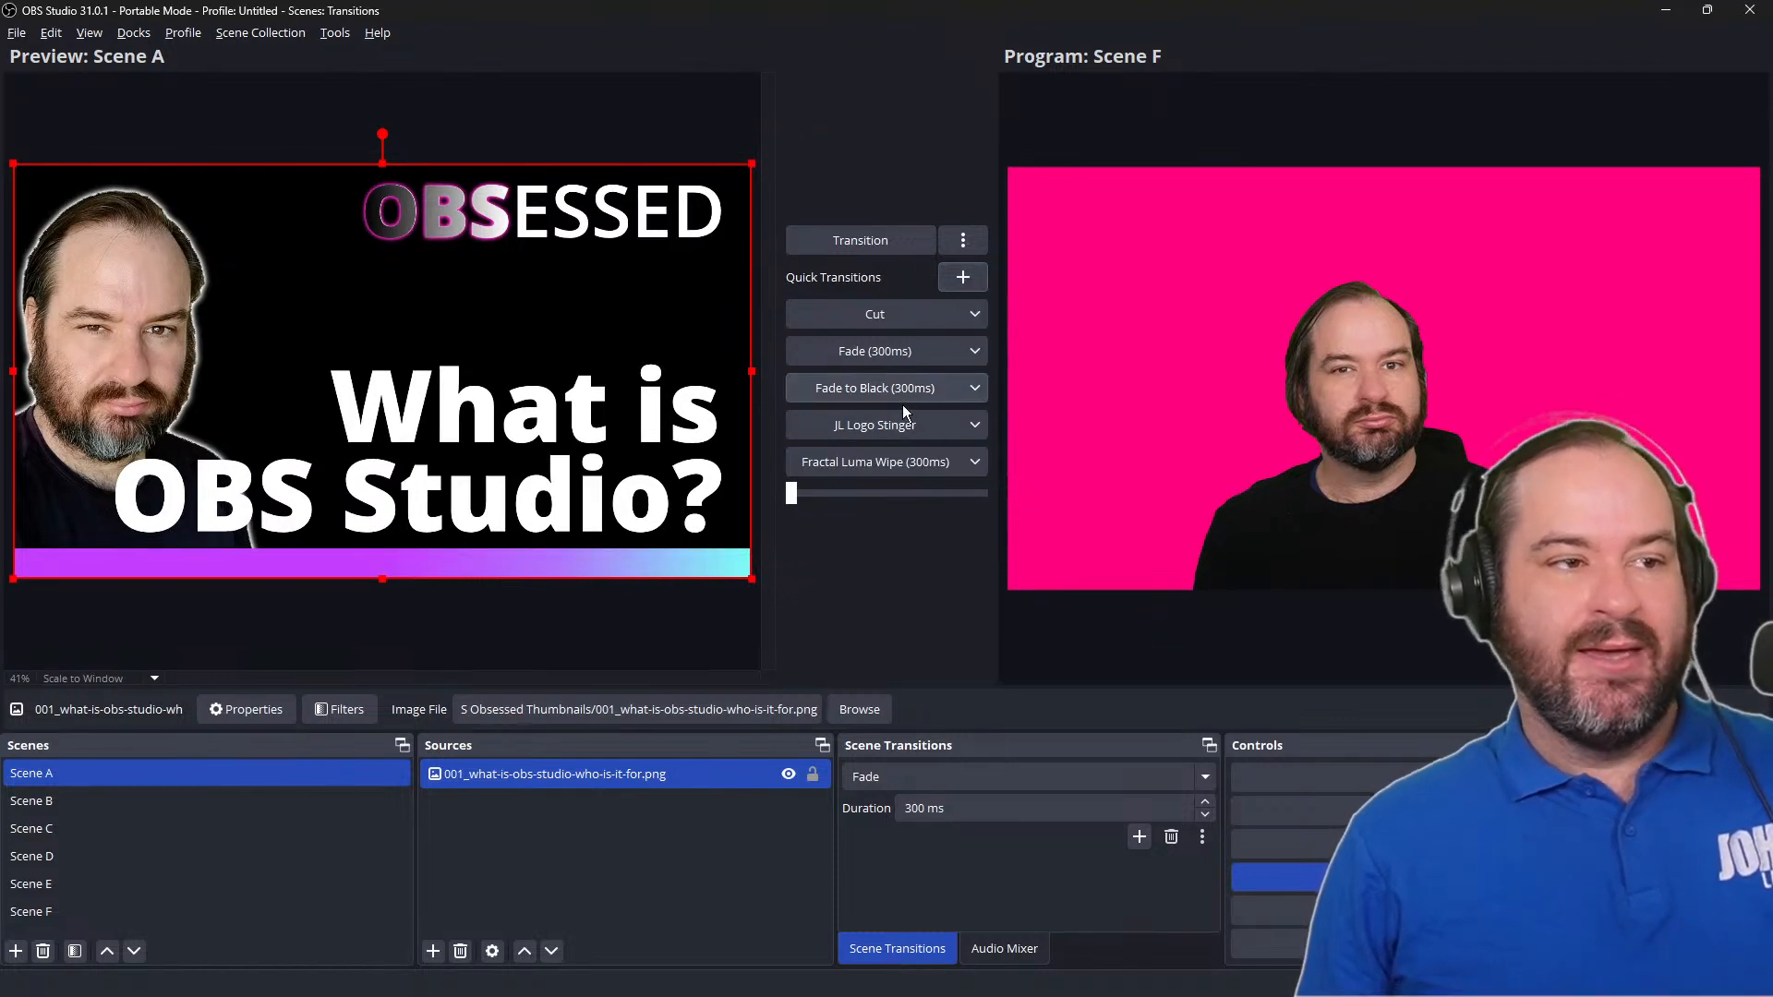
{"action": "left_click", "coordinate": [239, 820]}
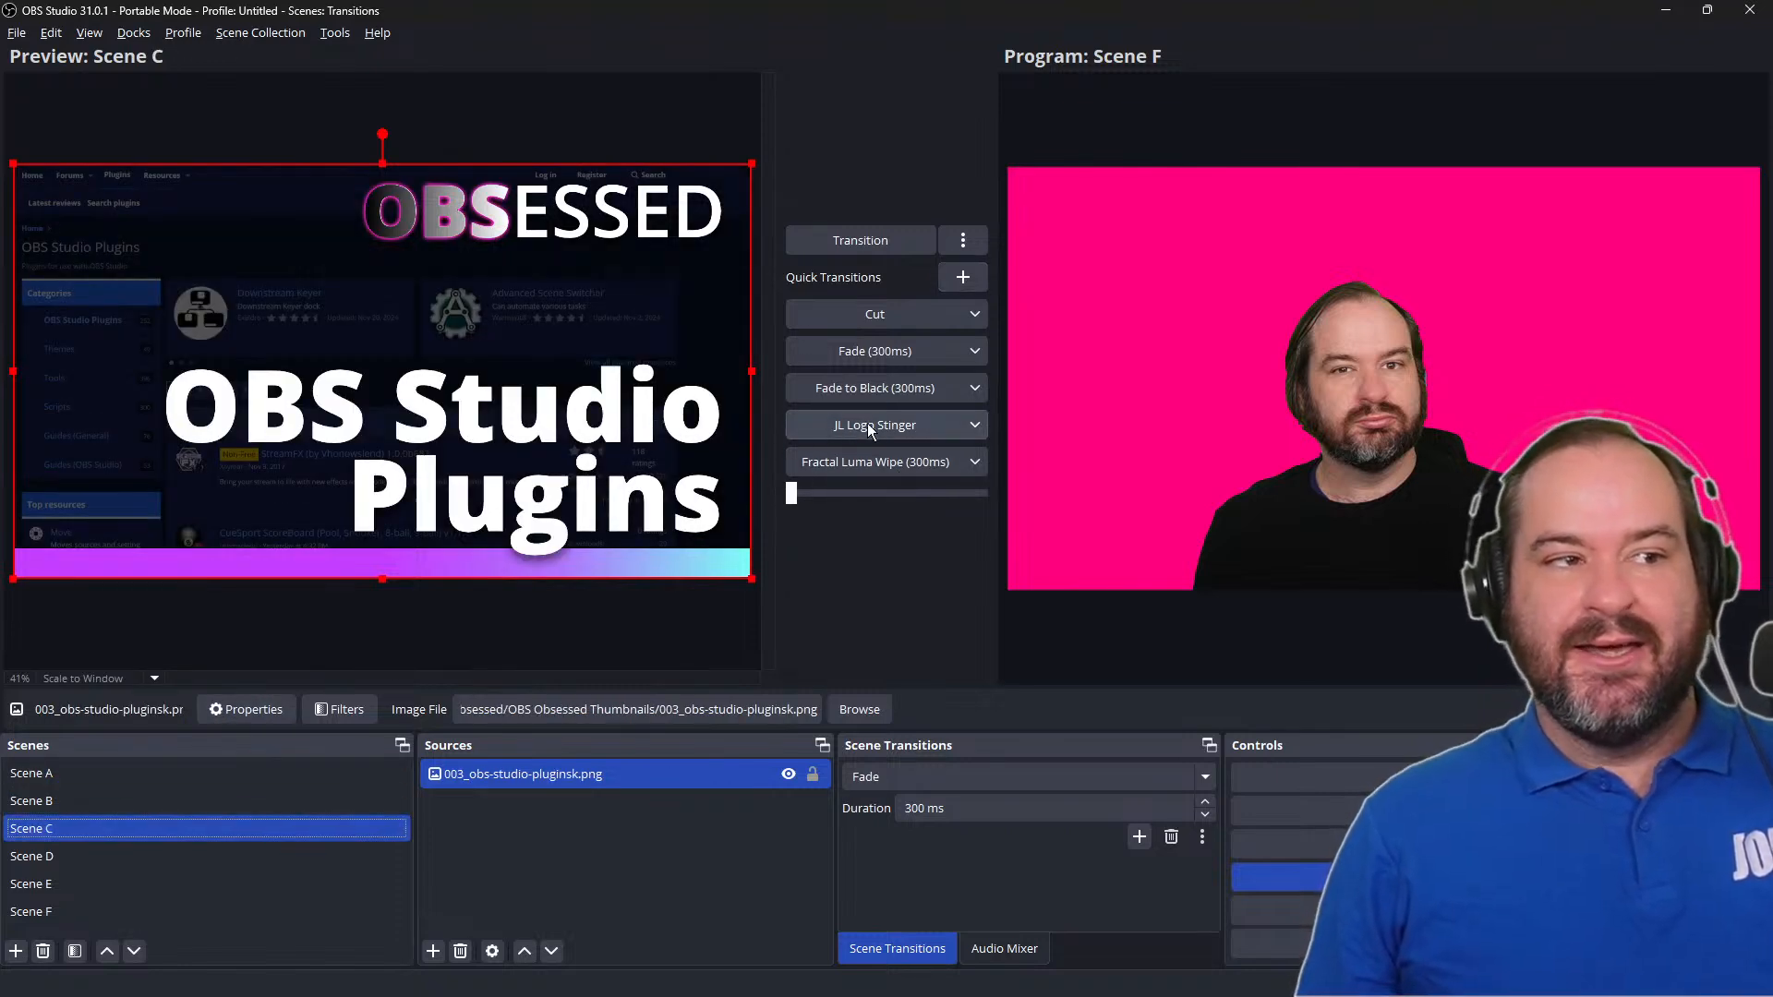
Step: Send Scene C to program with Fractal Luma Wipe and Scene F back with JL Logo Stinger, closing Studio Mode
{"action": "left_click", "coordinate": [923, 460]}
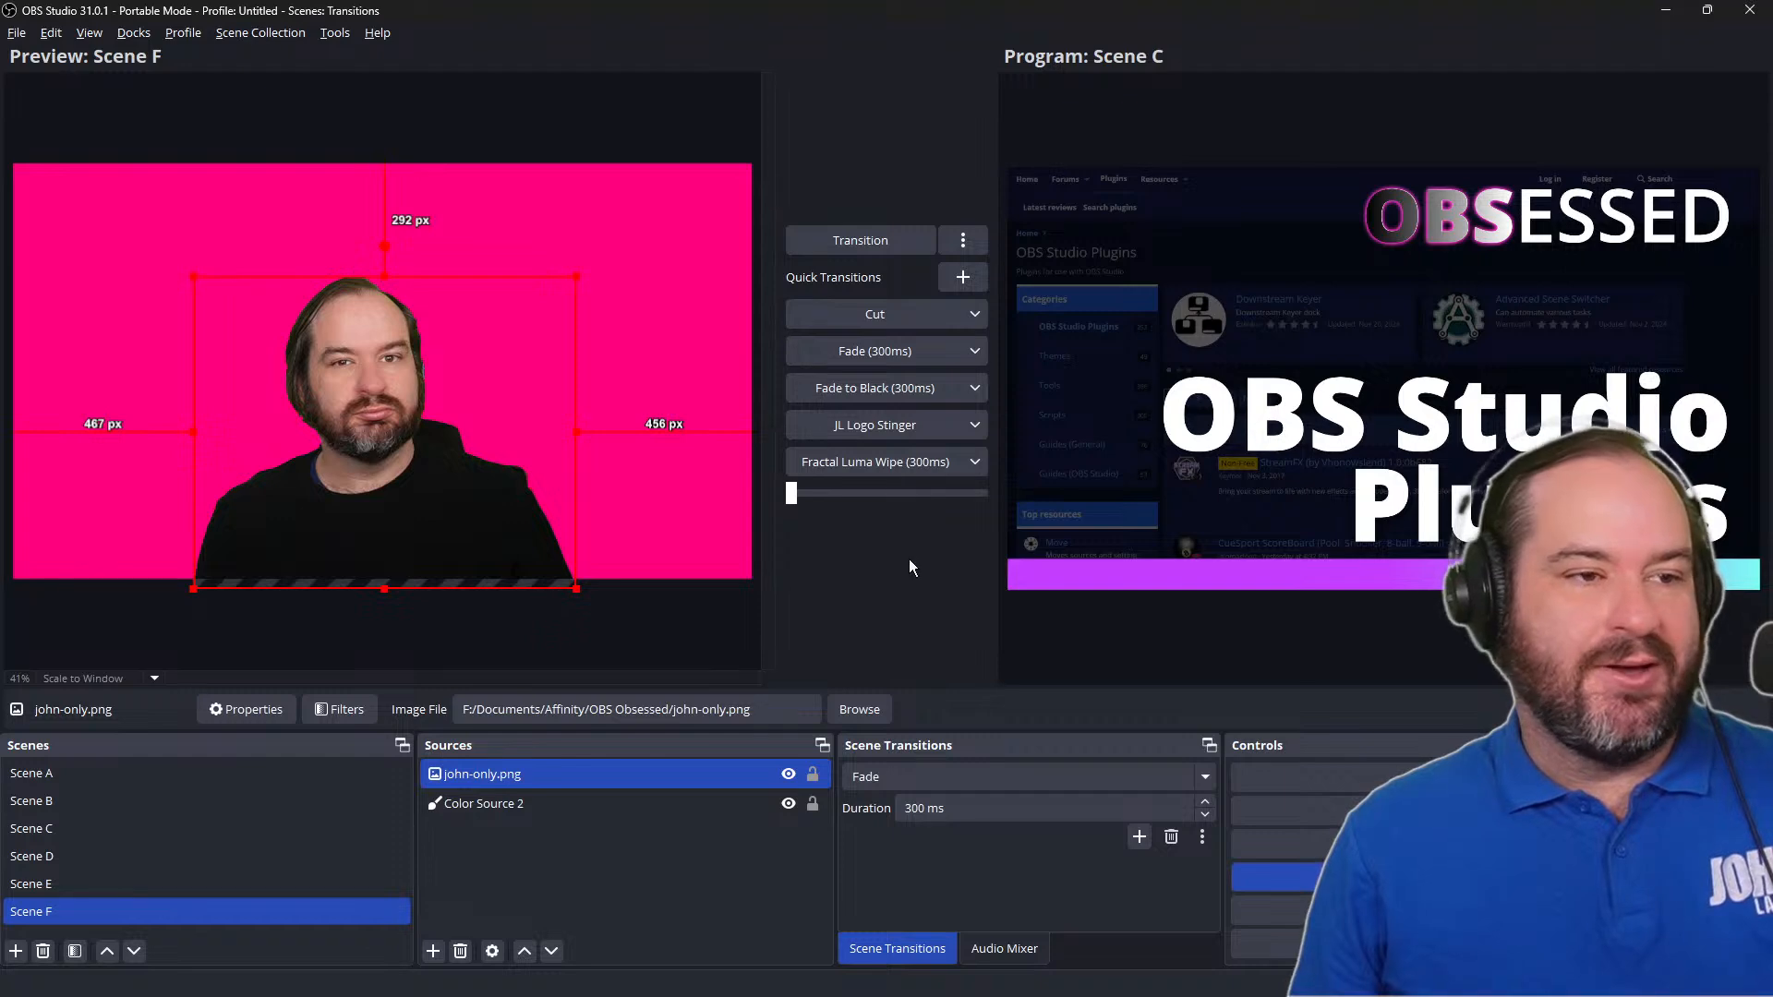
{"action": "left_click", "coordinate": [895, 441]}
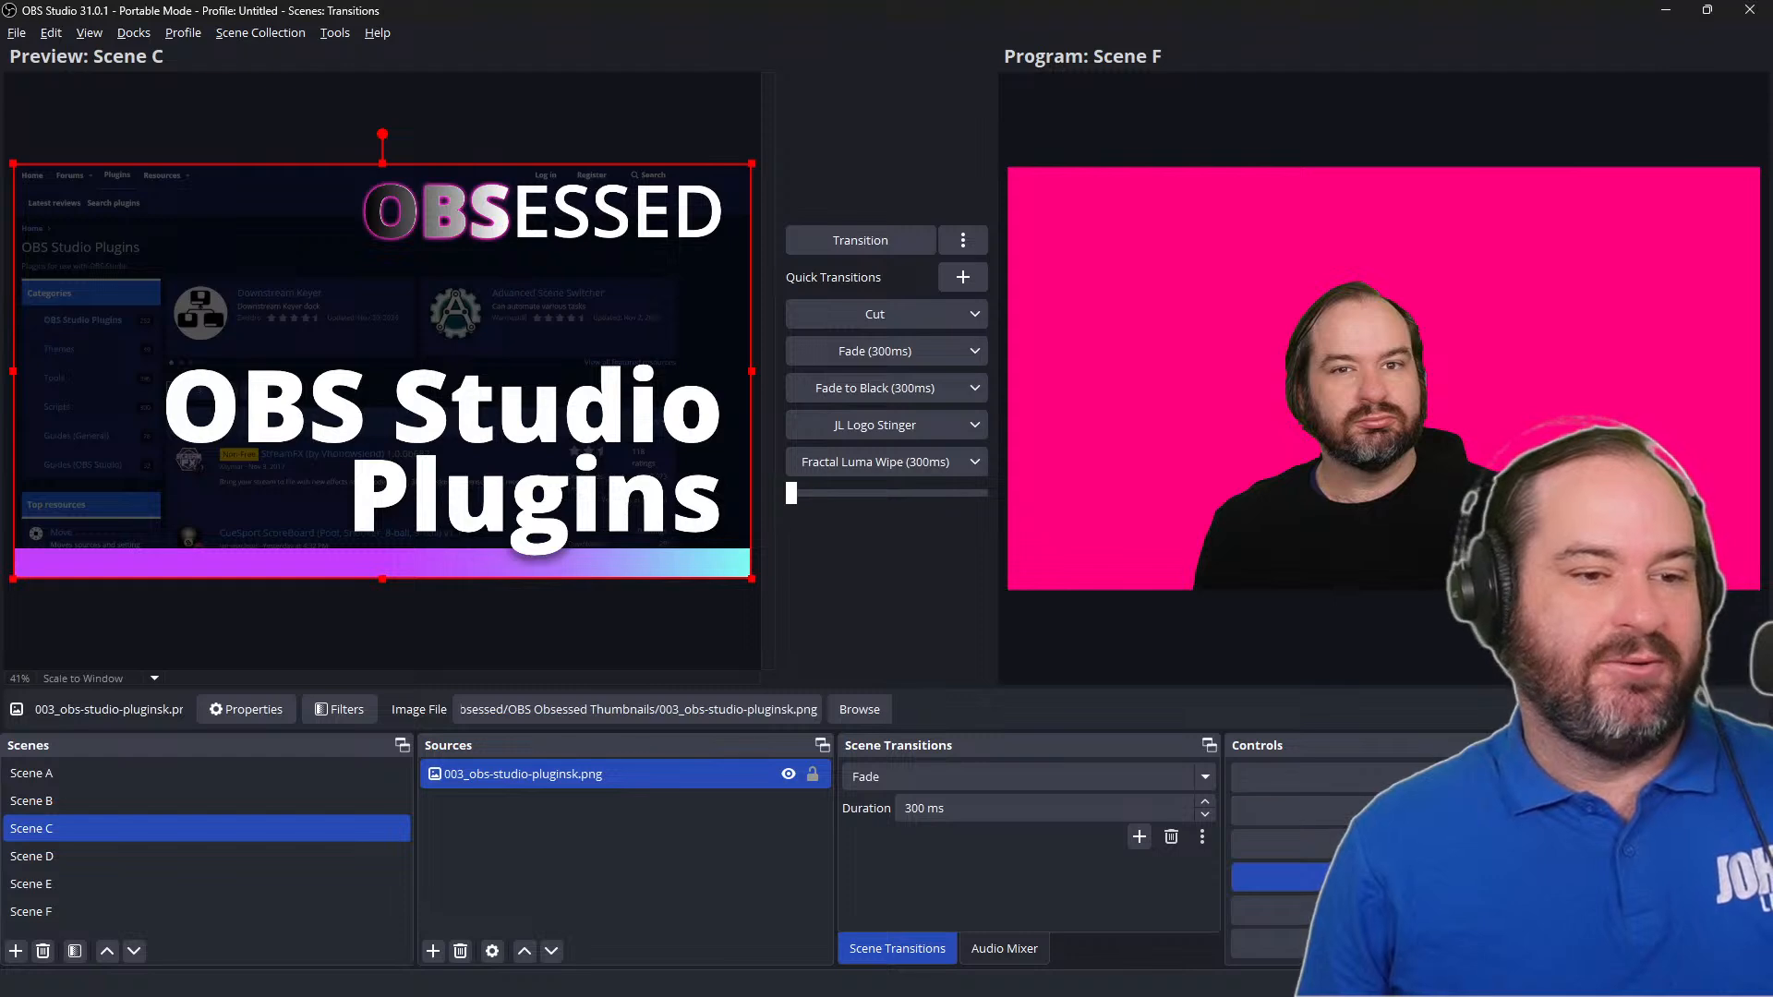
{"action": "left_click", "coordinate": [1296, 879]}
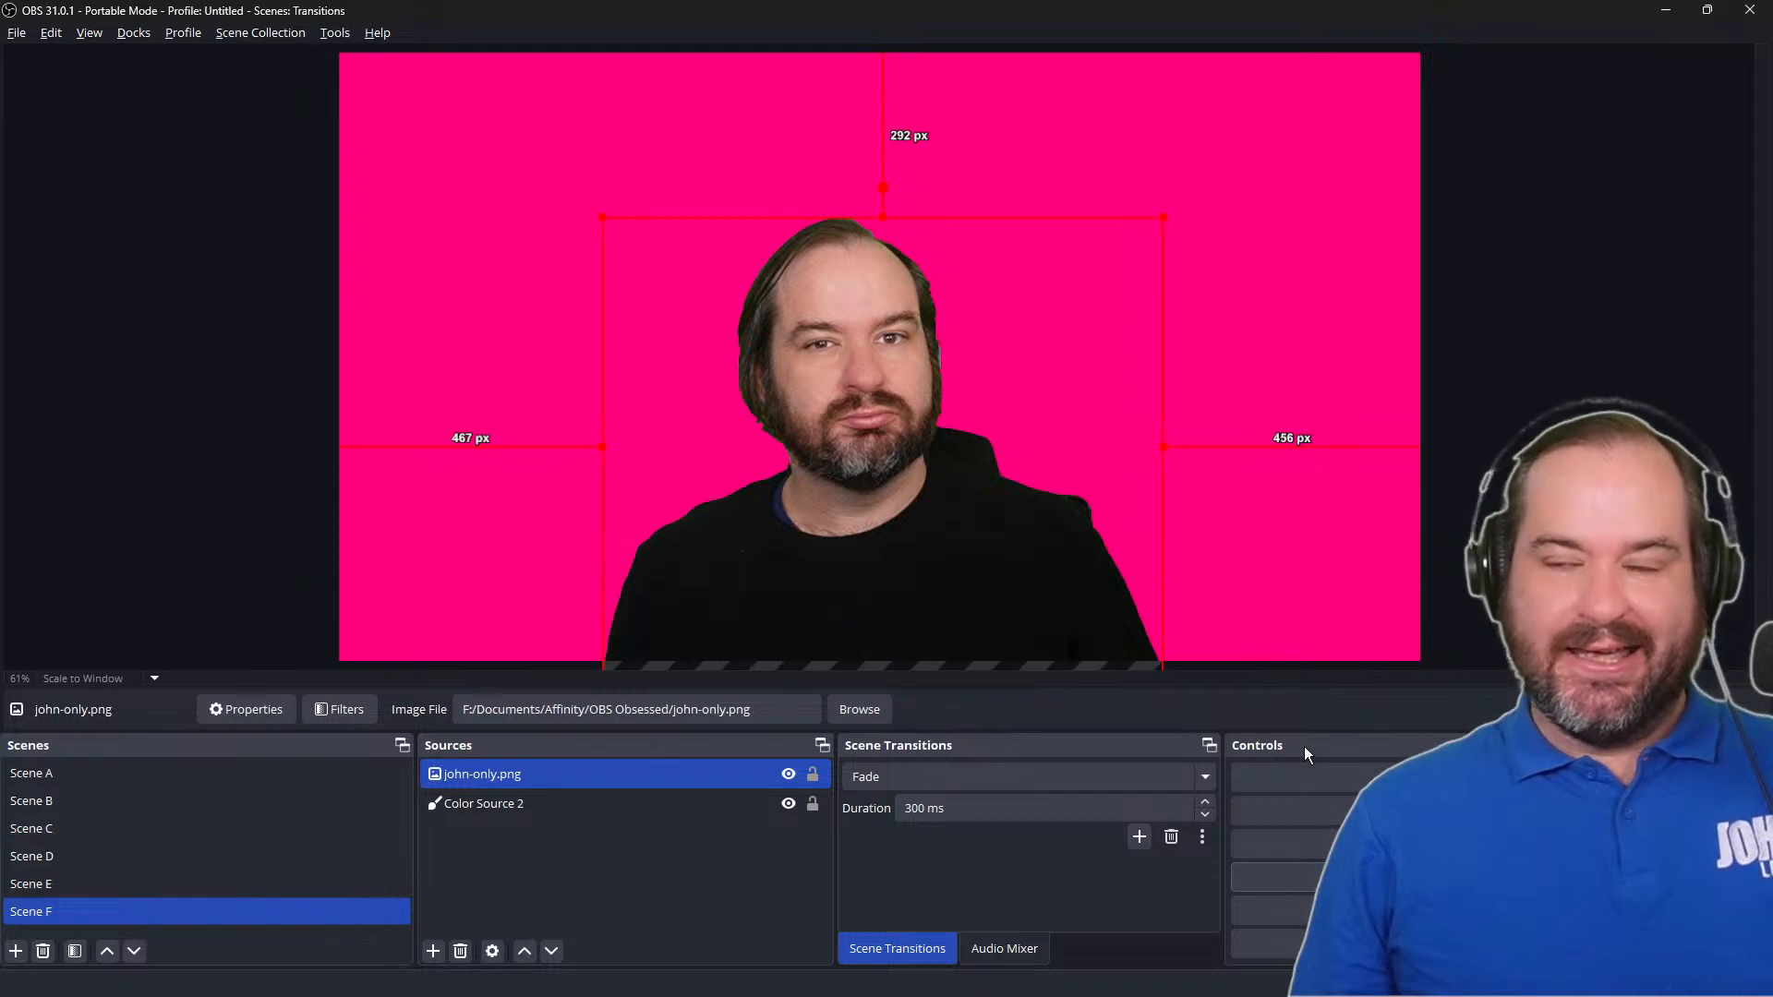
Step: Switch between Scenes A and F, examine the transitions offered as an override for Scene F, and go back to Scene A
{"action": "left_click", "coordinate": [168, 769]}
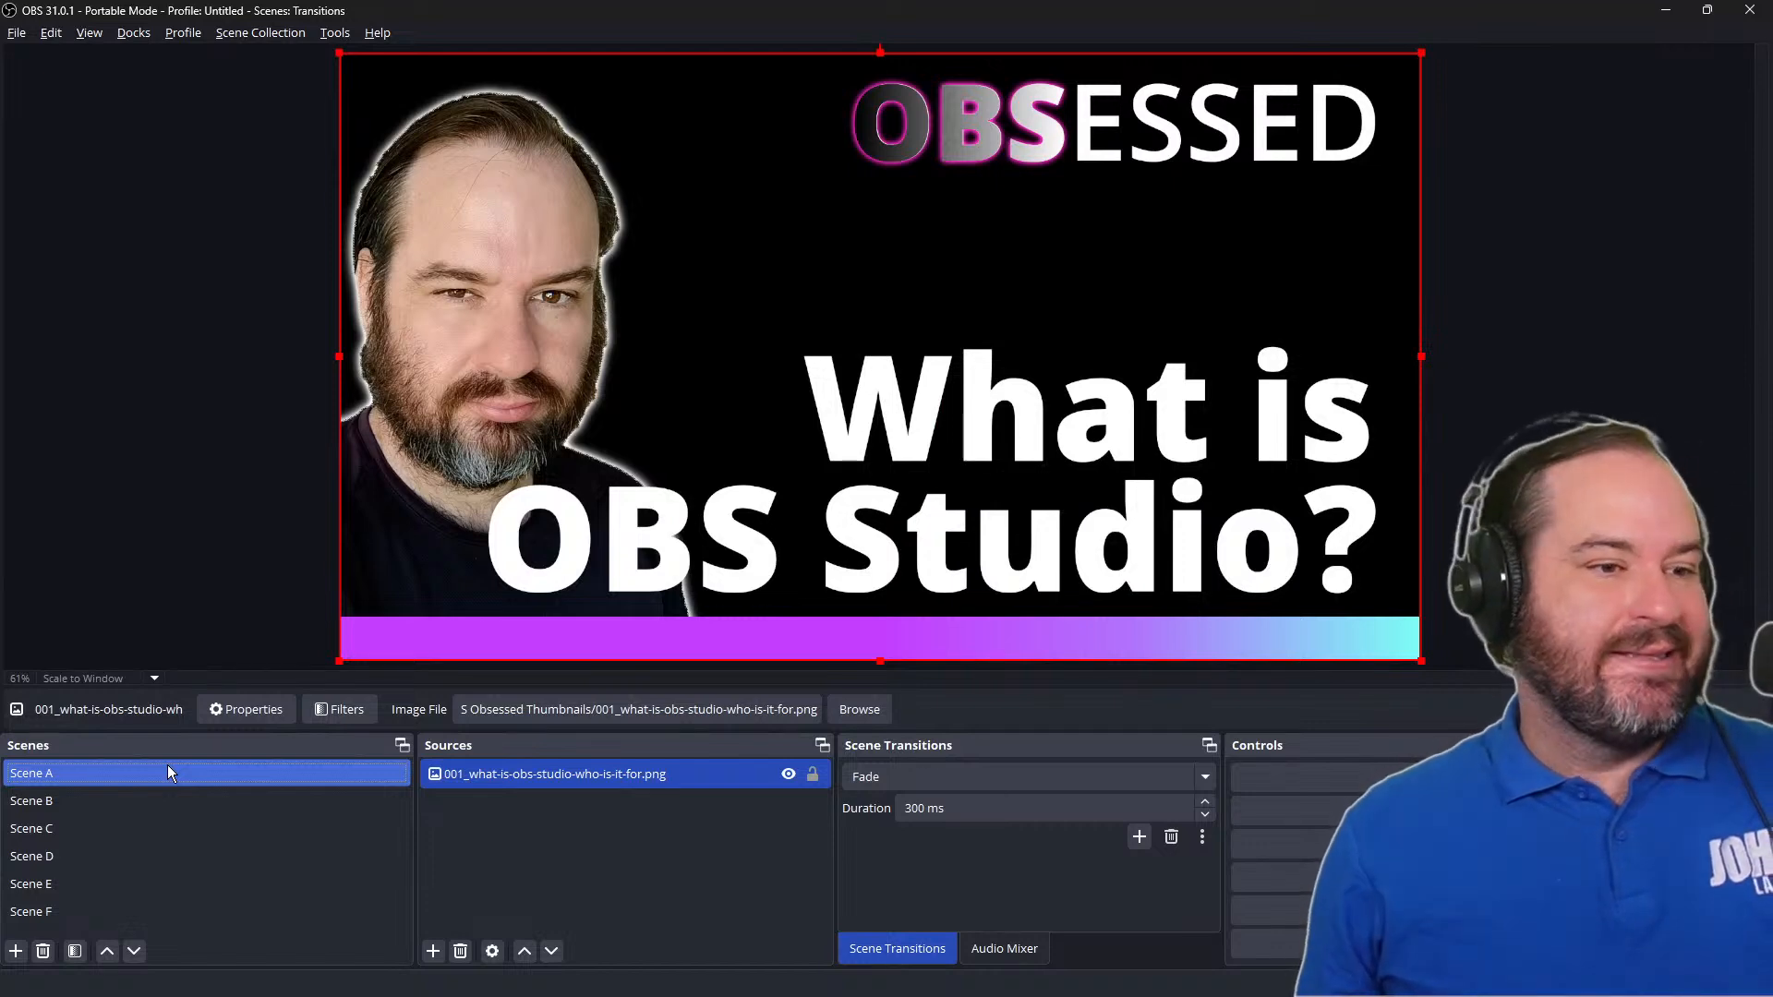
{"action": "left_click", "coordinate": [207, 918]}
{"action": "right_click", "coordinate": [207, 918]}
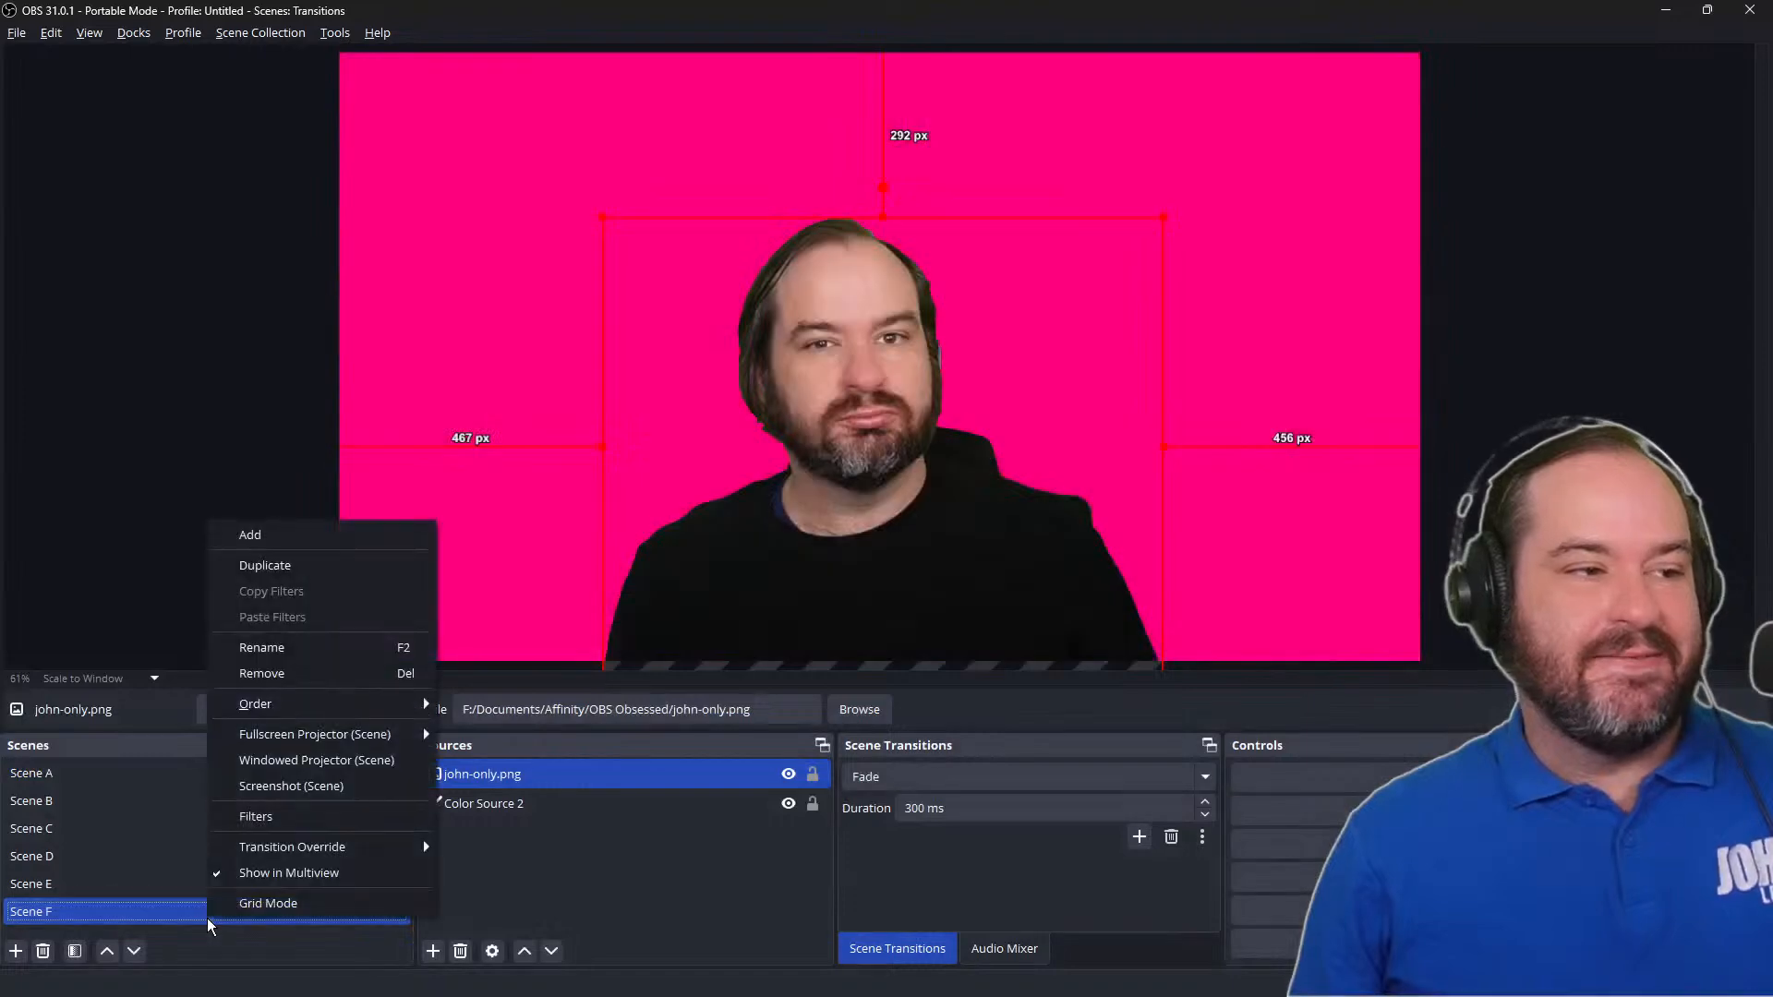
{"action": "mouse_move", "coordinate": [291, 851]}
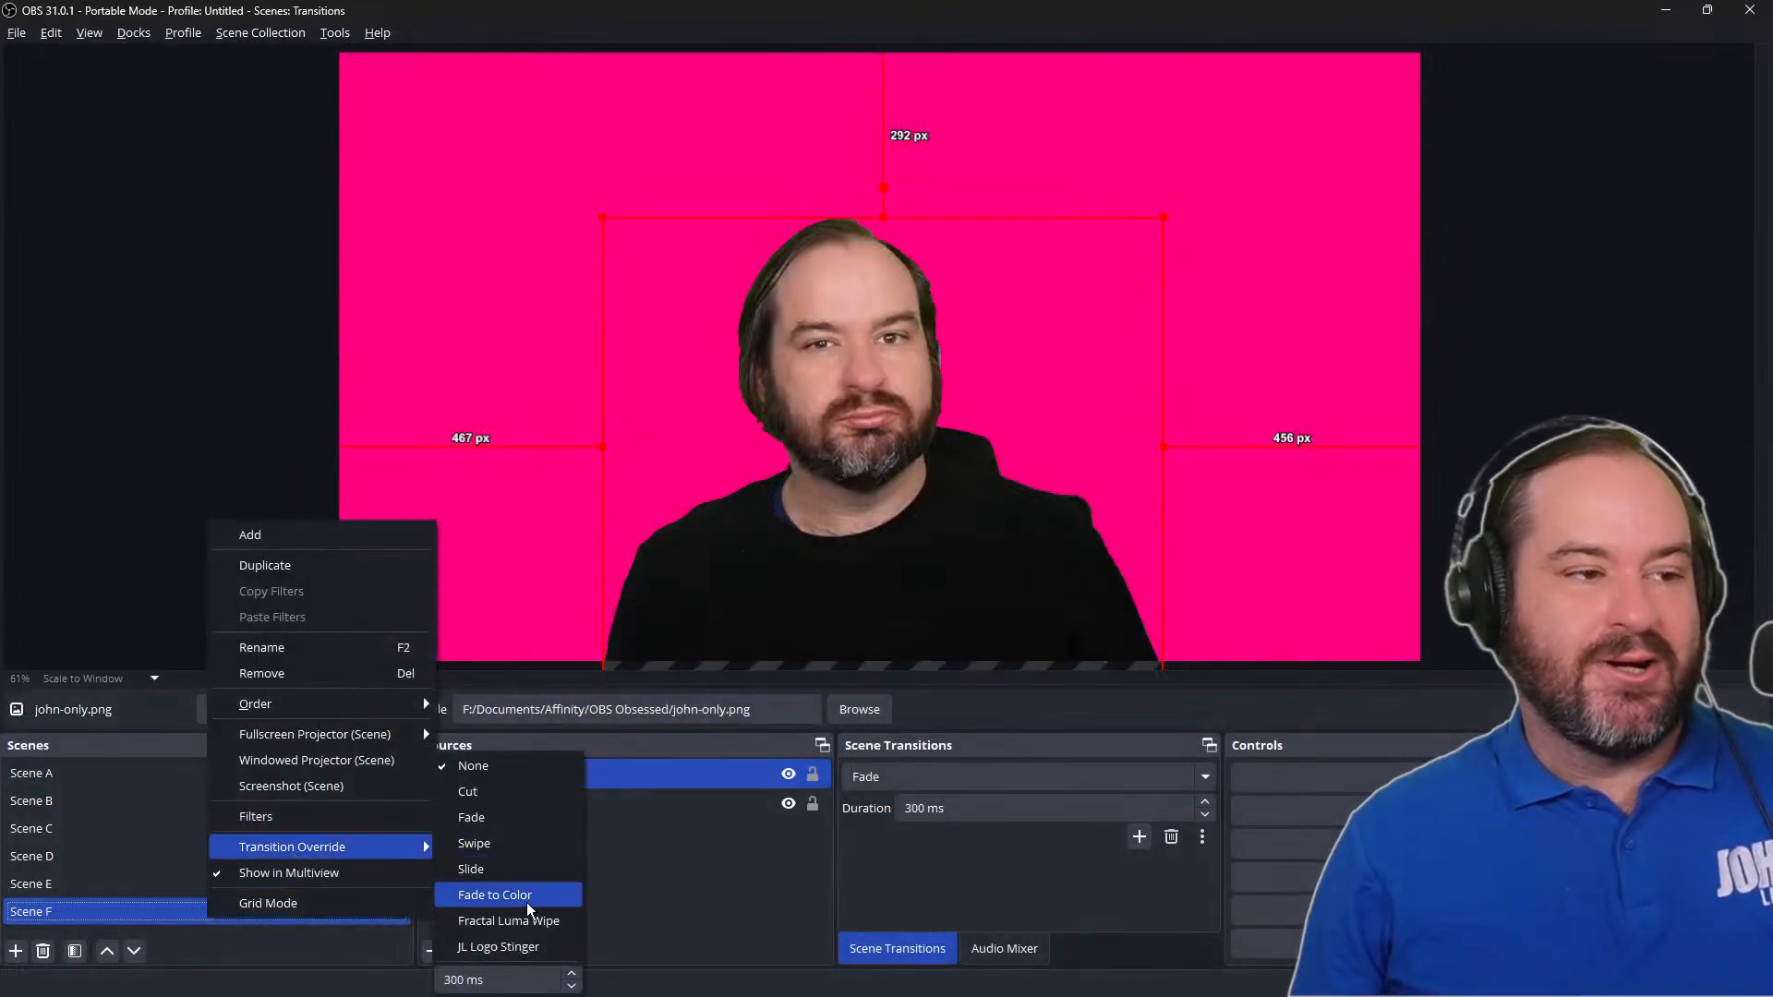
{"action": "left_click", "coordinate": [140, 438]}
{"action": "left_click", "coordinate": [207, 767]}
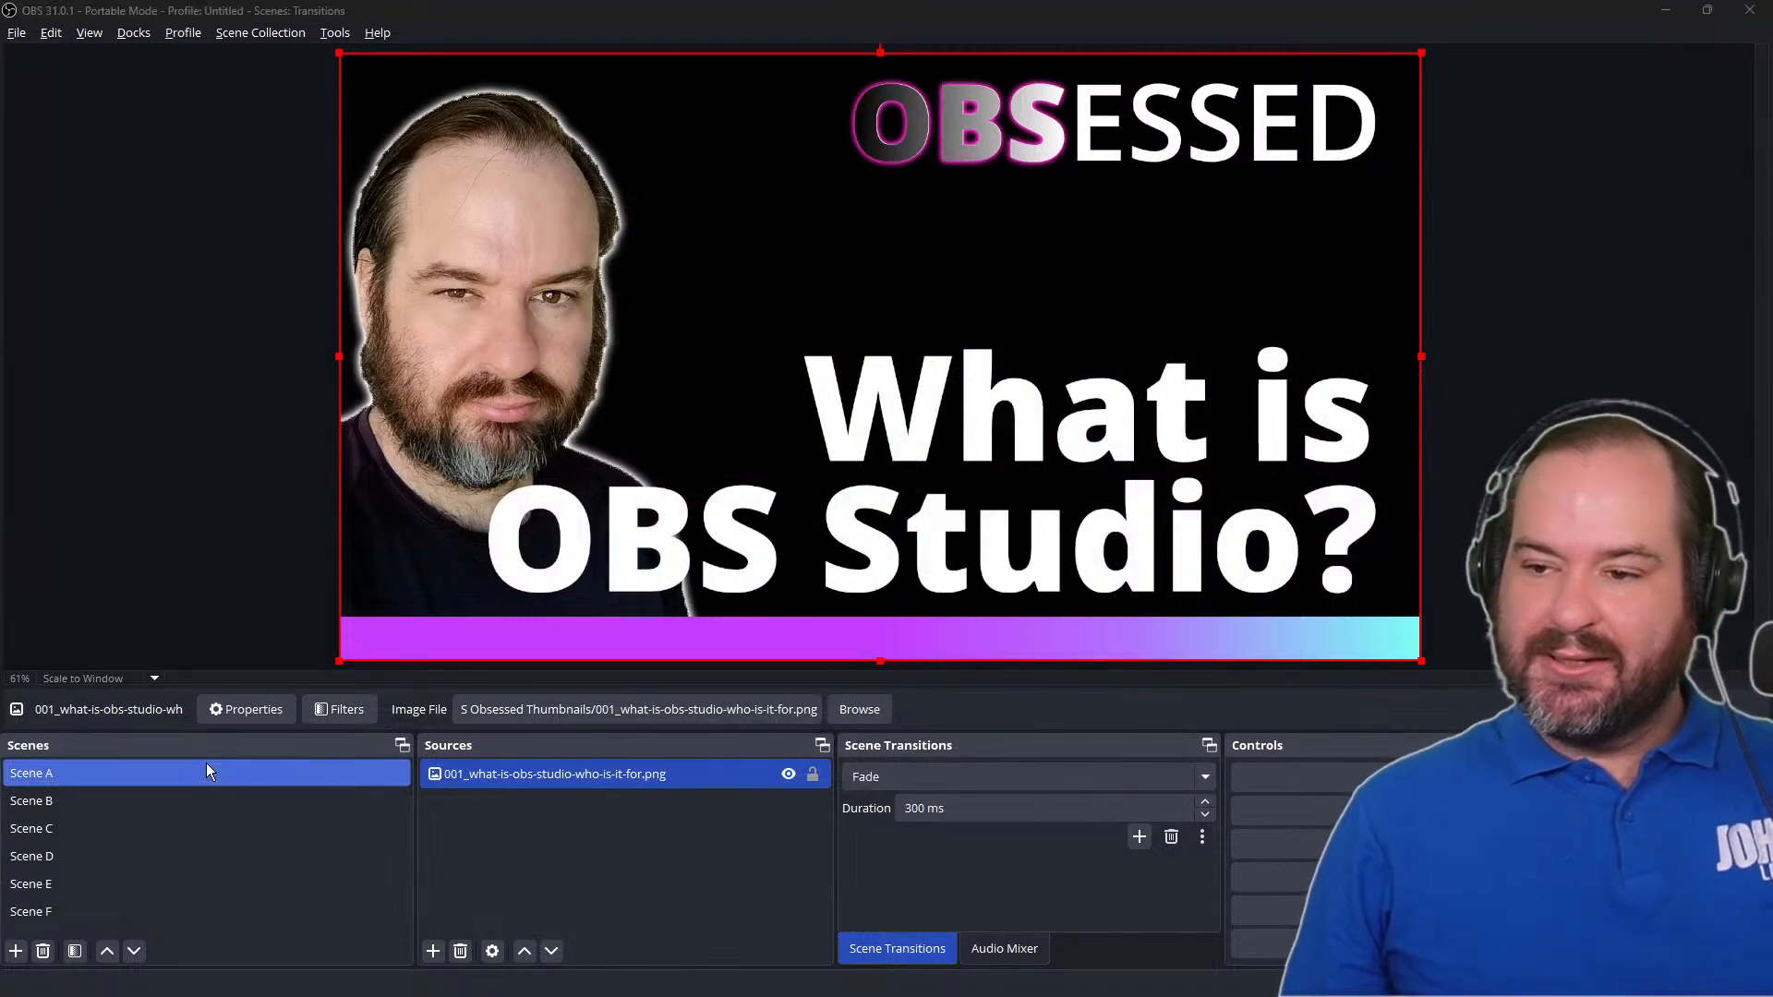
Step: Switch to the LinkedIn article on OBS Studio Transitions and review its sections, ending at Transition Overrides and the Transition Table plugin
{"action": "key", "text": "alt+Tab"}
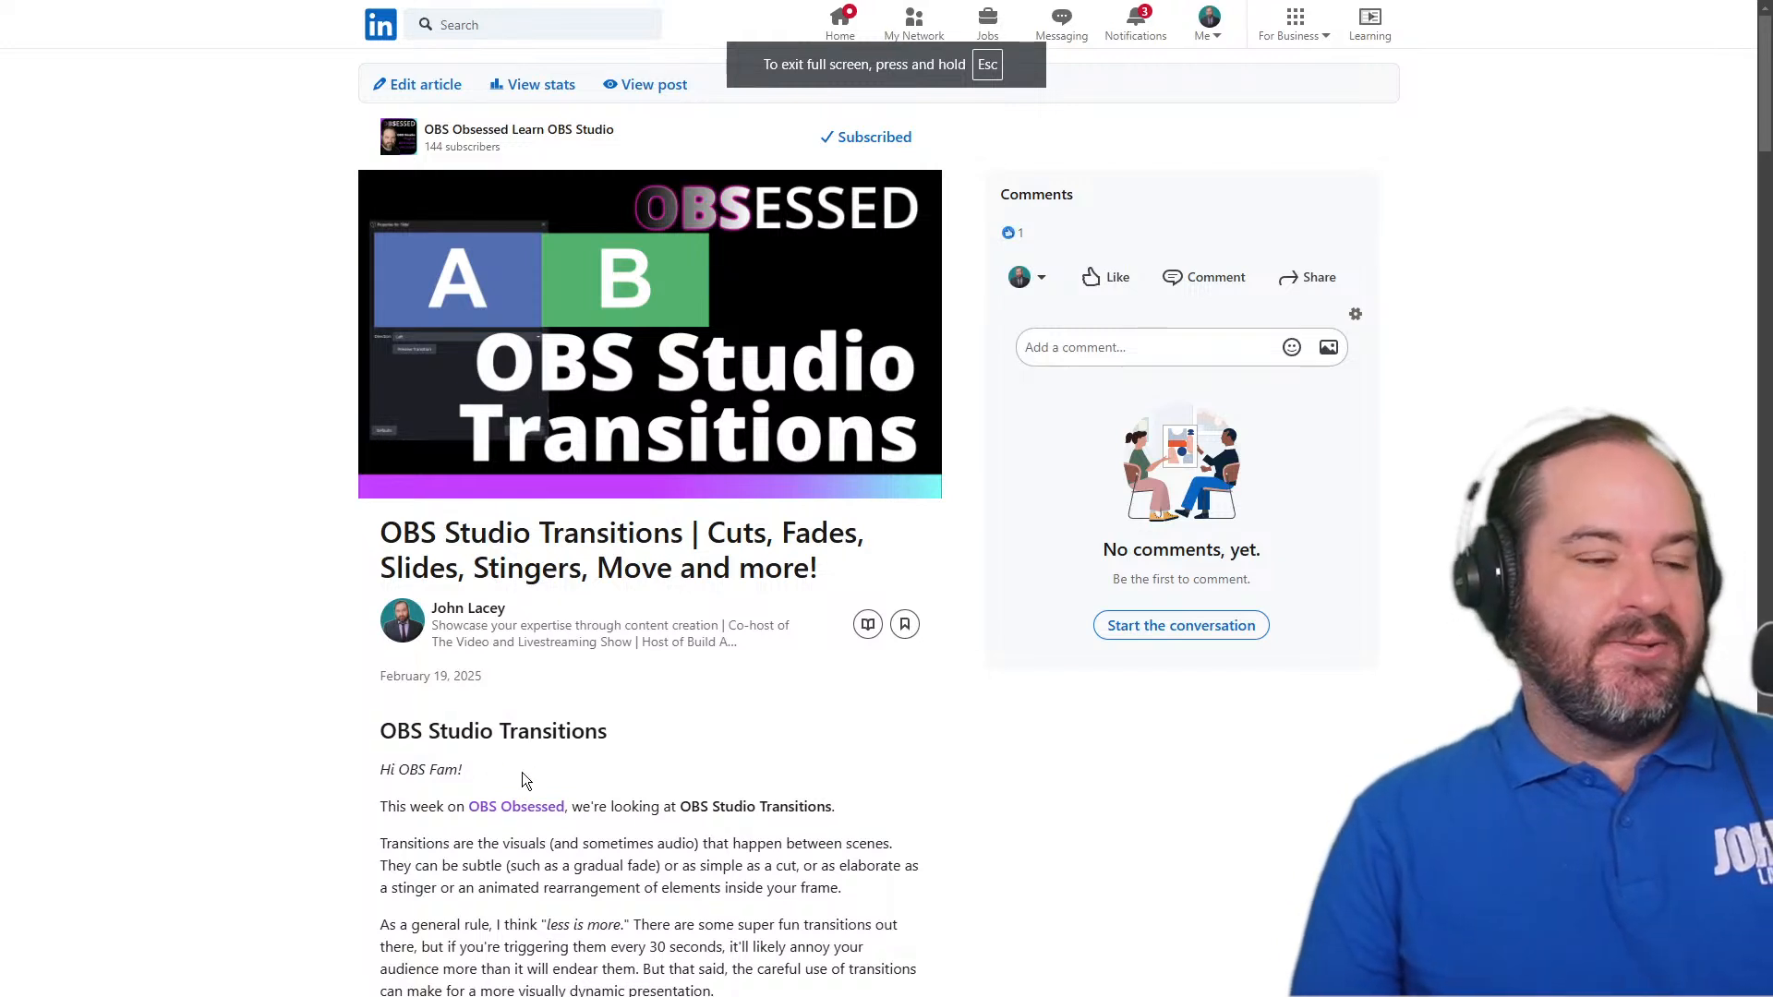
{"action": "scroll", "coordinate": [886, 62], "scroll_direction": "down", "scroll_amount": 1}
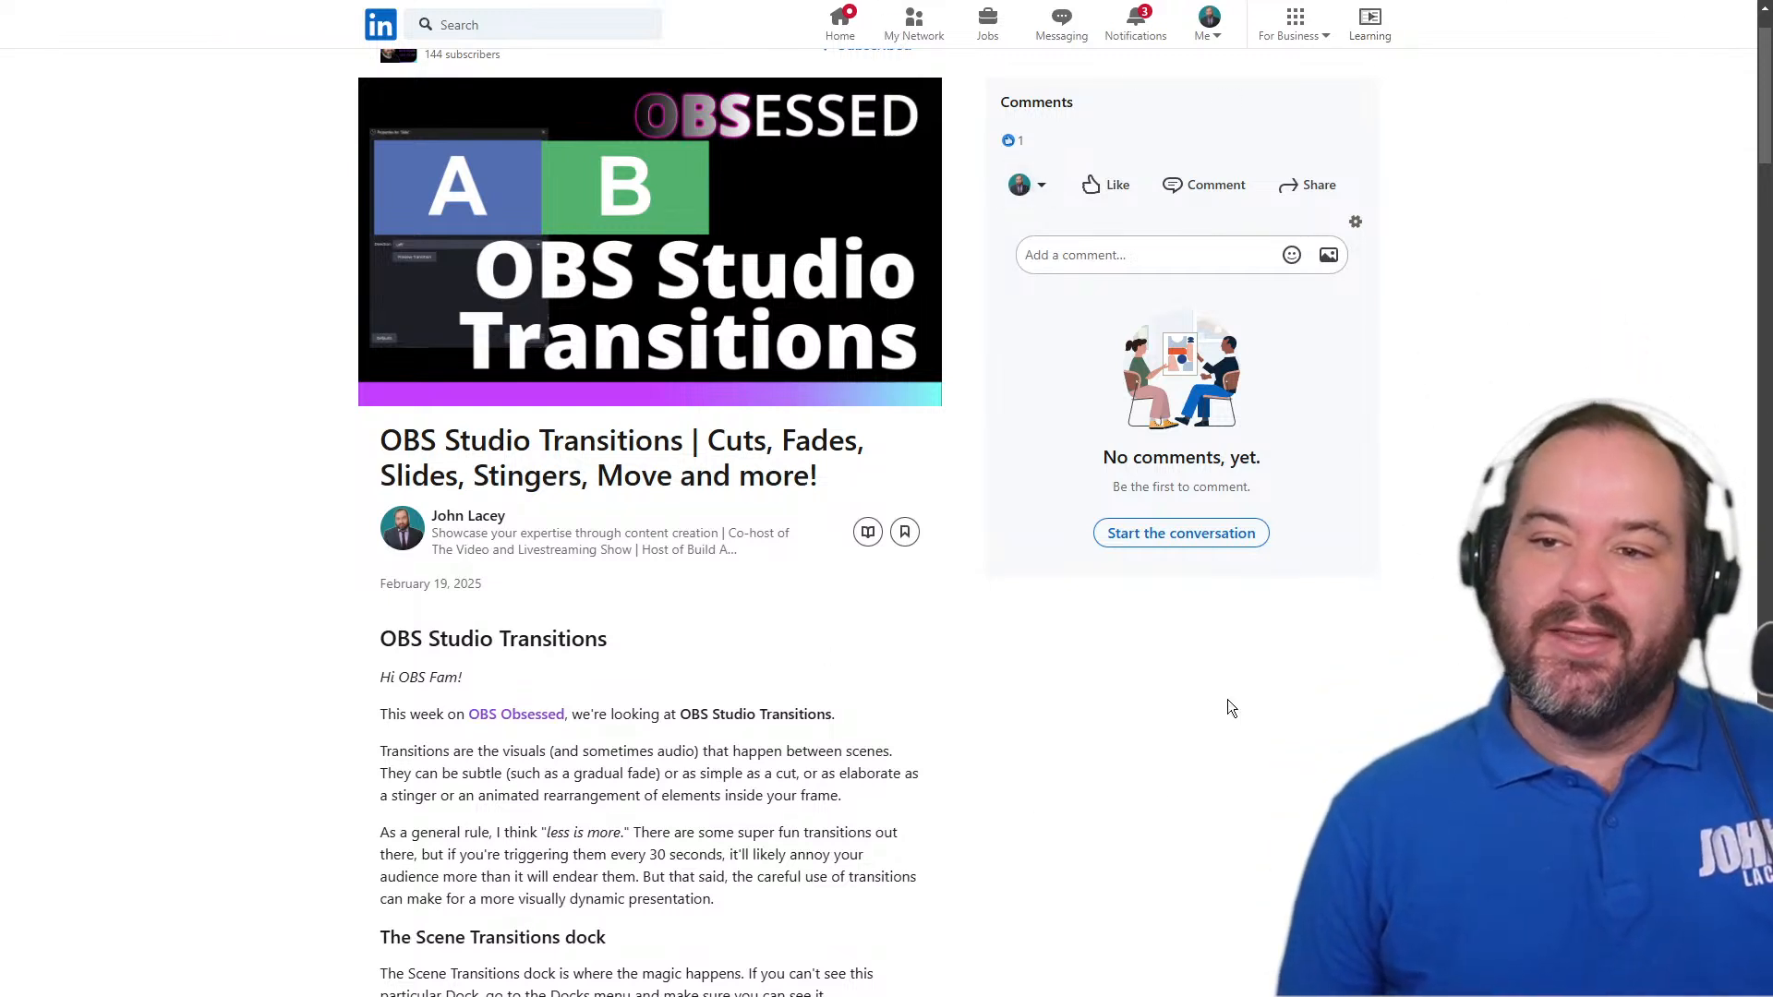
{"action": "scroll", "coordinate": [665, 716], "scroll_direction": "down", "scroll_amount": 4}
{"action": "scroll", "coordinate": [918, 674], "scroll_direction": "up", "scroll_amount": 4}
{"action": "scroll", "coordinate": [918, 674], "scroll_direction": "down", "scroll_amount": 6}
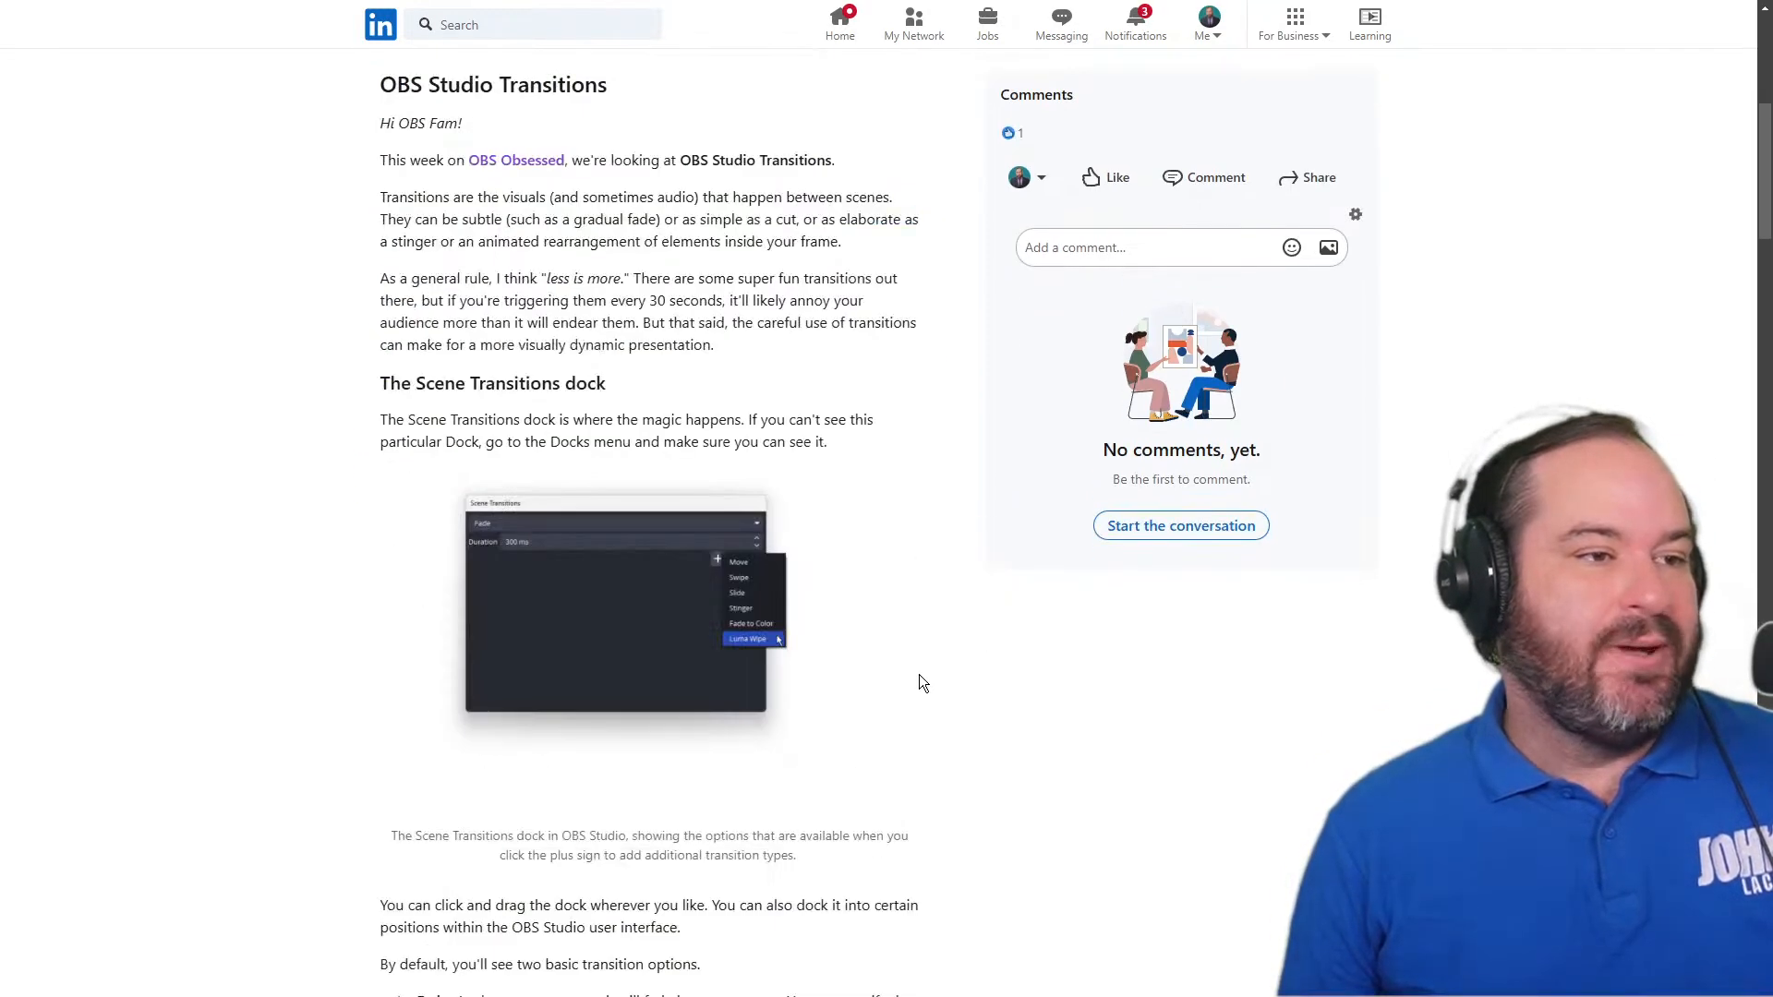
{"action": "scroll", "coordinate": [919, 676], "scroll_direction": "down", "scroll_amount": 15}
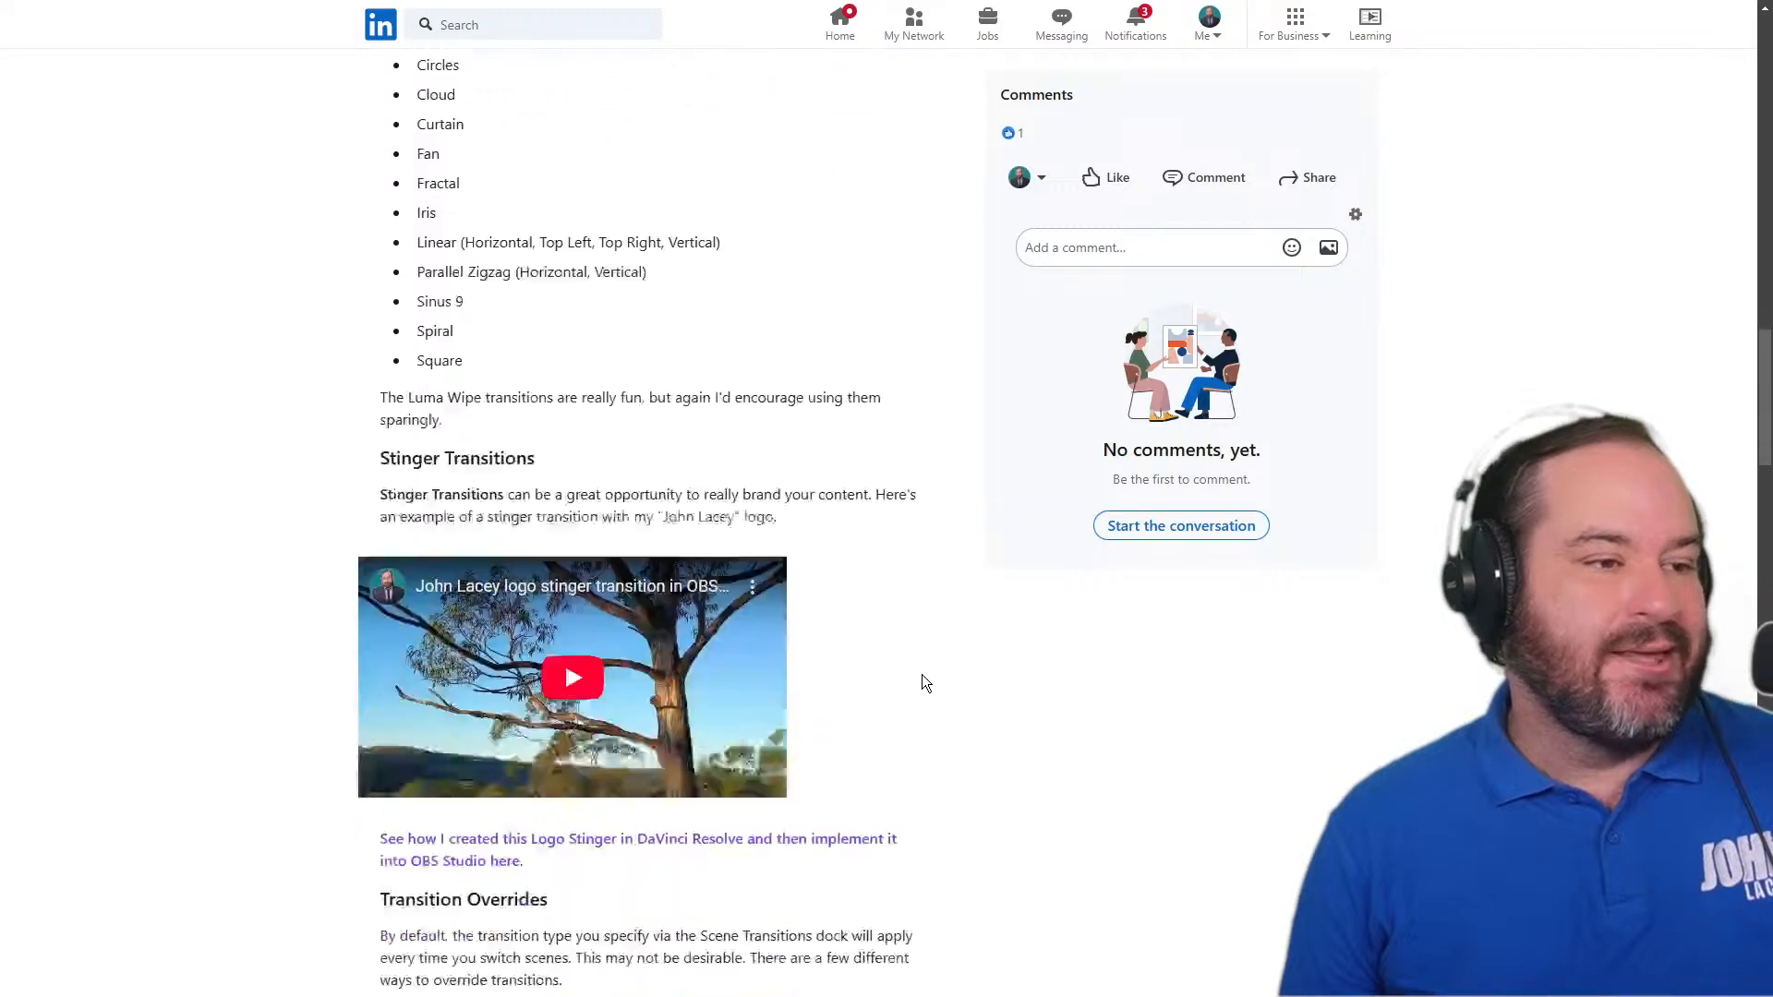
{"action": "scroll", "coordinate": [922, 675], "scroll_direction": "down", "scroll_amount": 15}
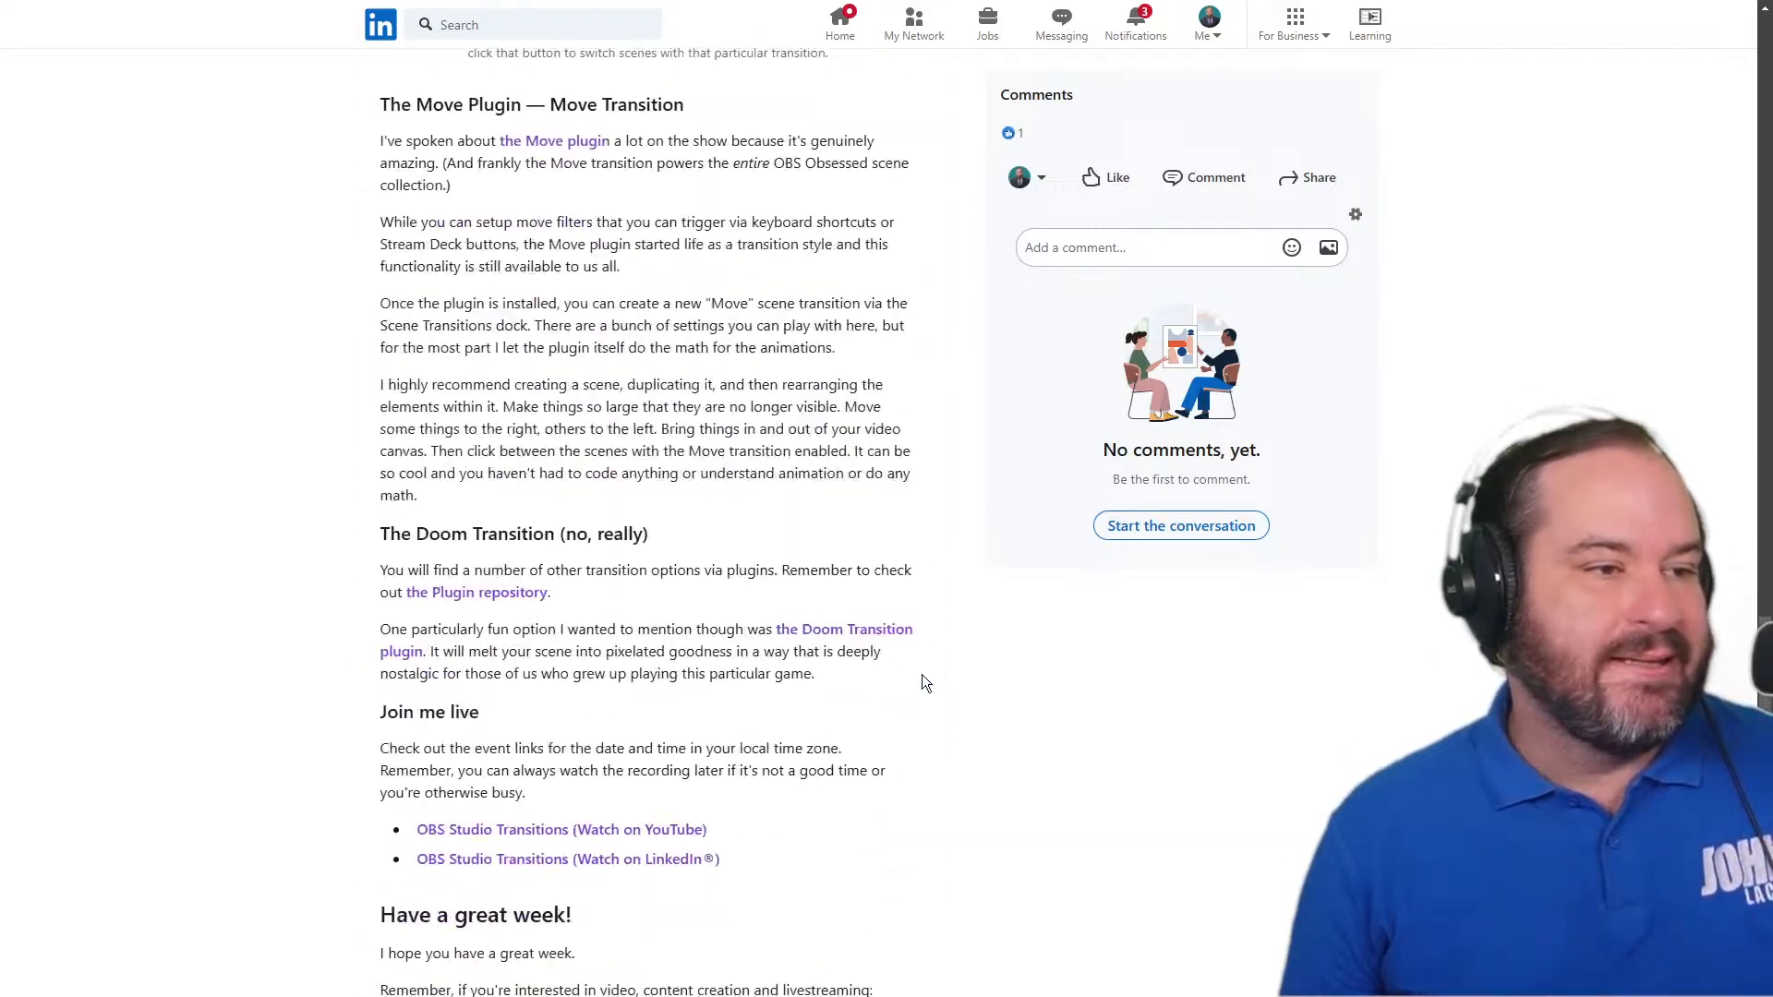
{"action": "scroll", "coordinate": [921, 675], "scroll_direction": "down", "scroll_amount": 3}
{"action": "scroll", "coordinate": [921, 675], "scroll_direction": "up", "scroll_amount": 3}
{"action": "scroll", "coordinate": [925, 681], "scroll_direction": "up", "scroll_amount": 10}
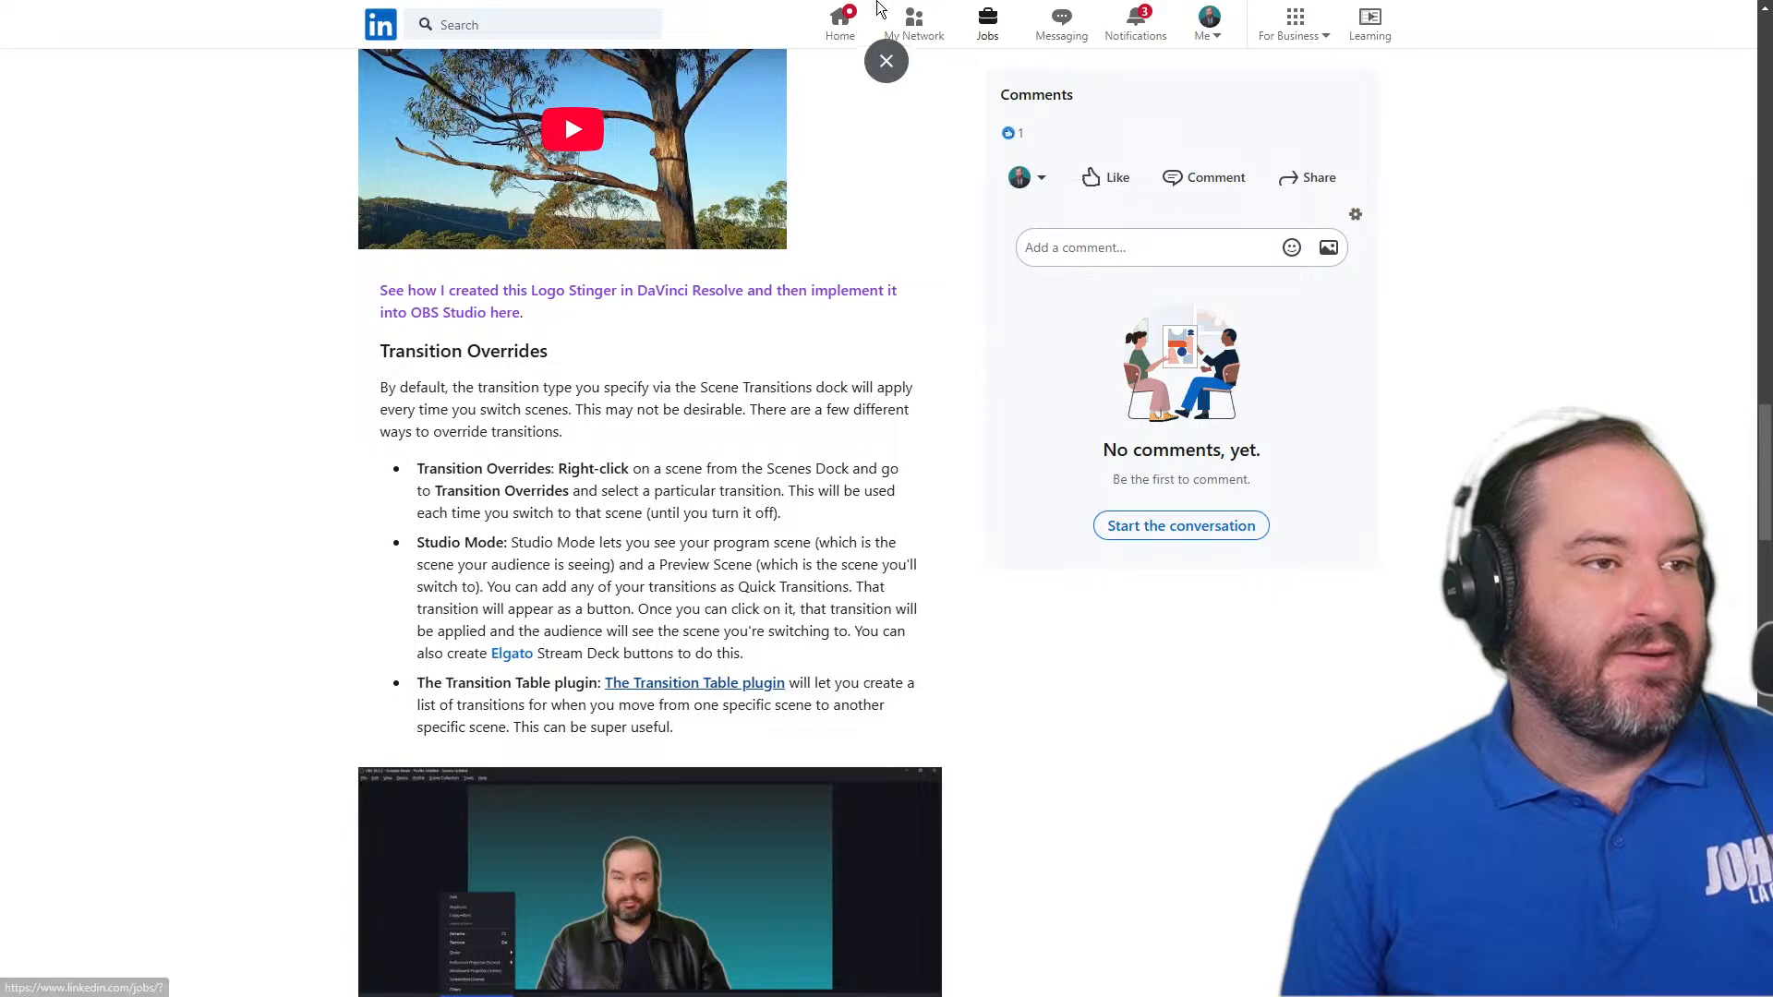
Step: Exit the browser's full-screen view and examine the Transition Table 0.2.7 plugin page on the OBS Forums
{"action": "left_click", "coordinate": [888, 55]}
{"action": "left_click", "coordinate": [358, 19]}
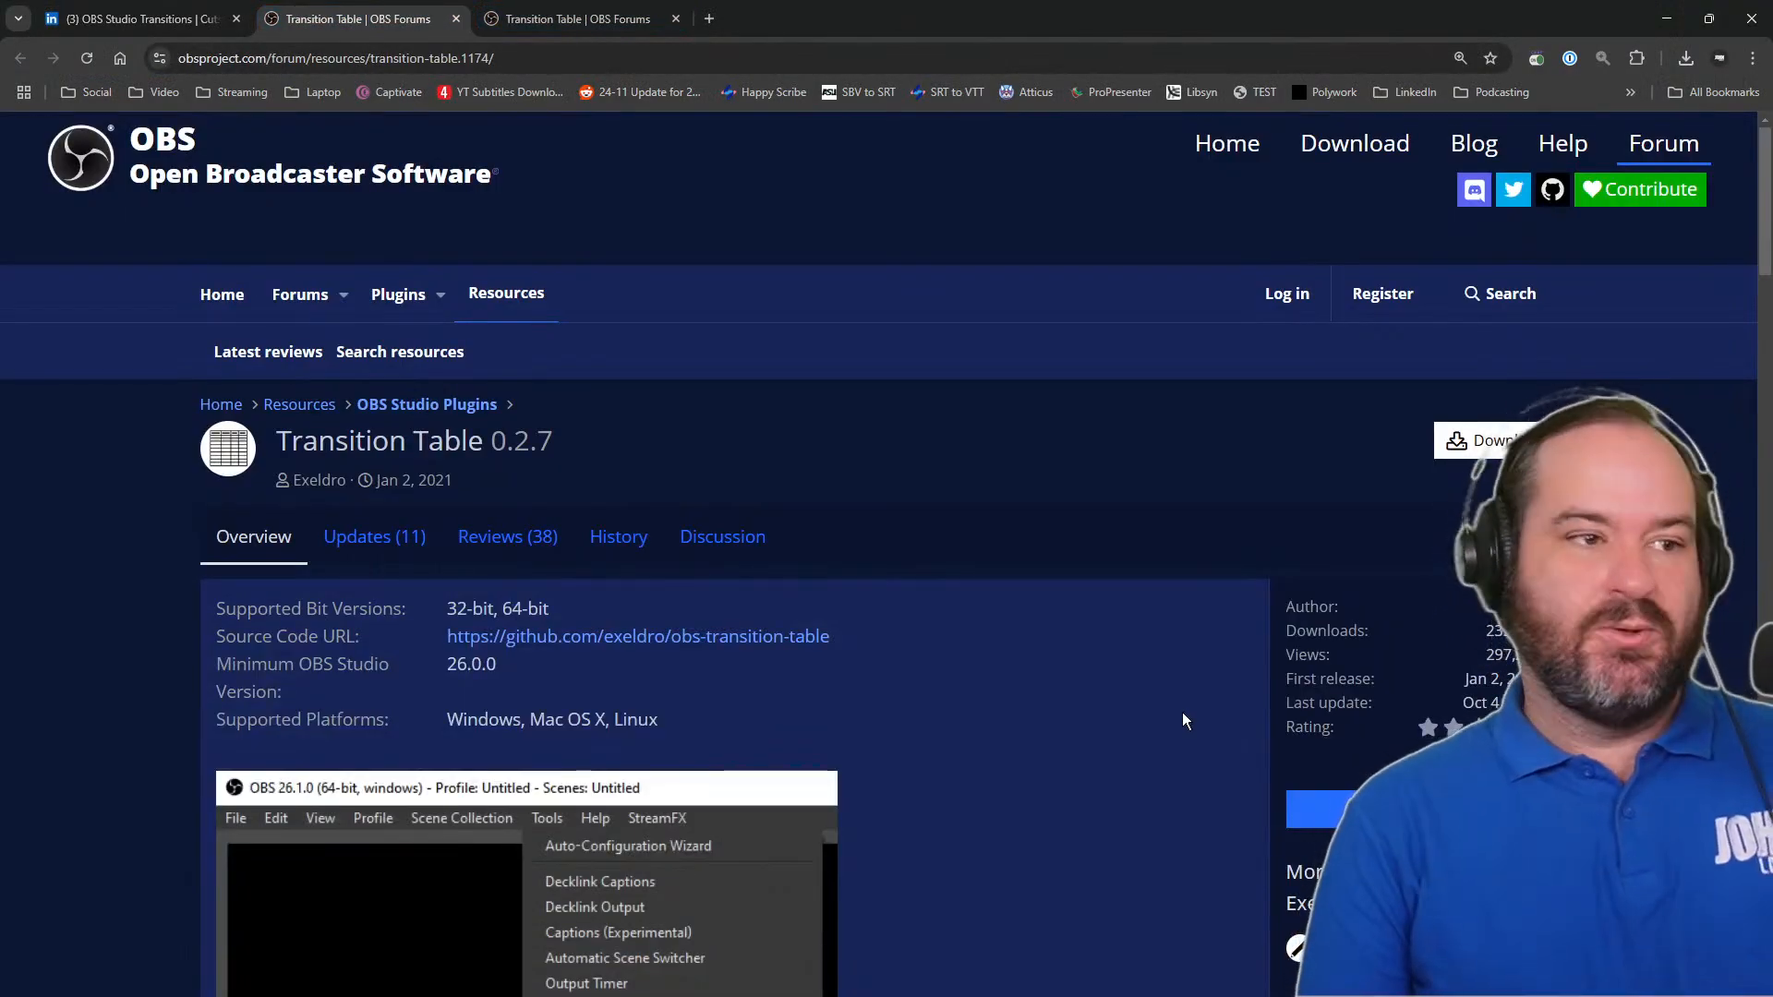
{"action": "scroll", "coordinate": [1184, 721], "scroll_direction": "down", "scroll_amount": 3}
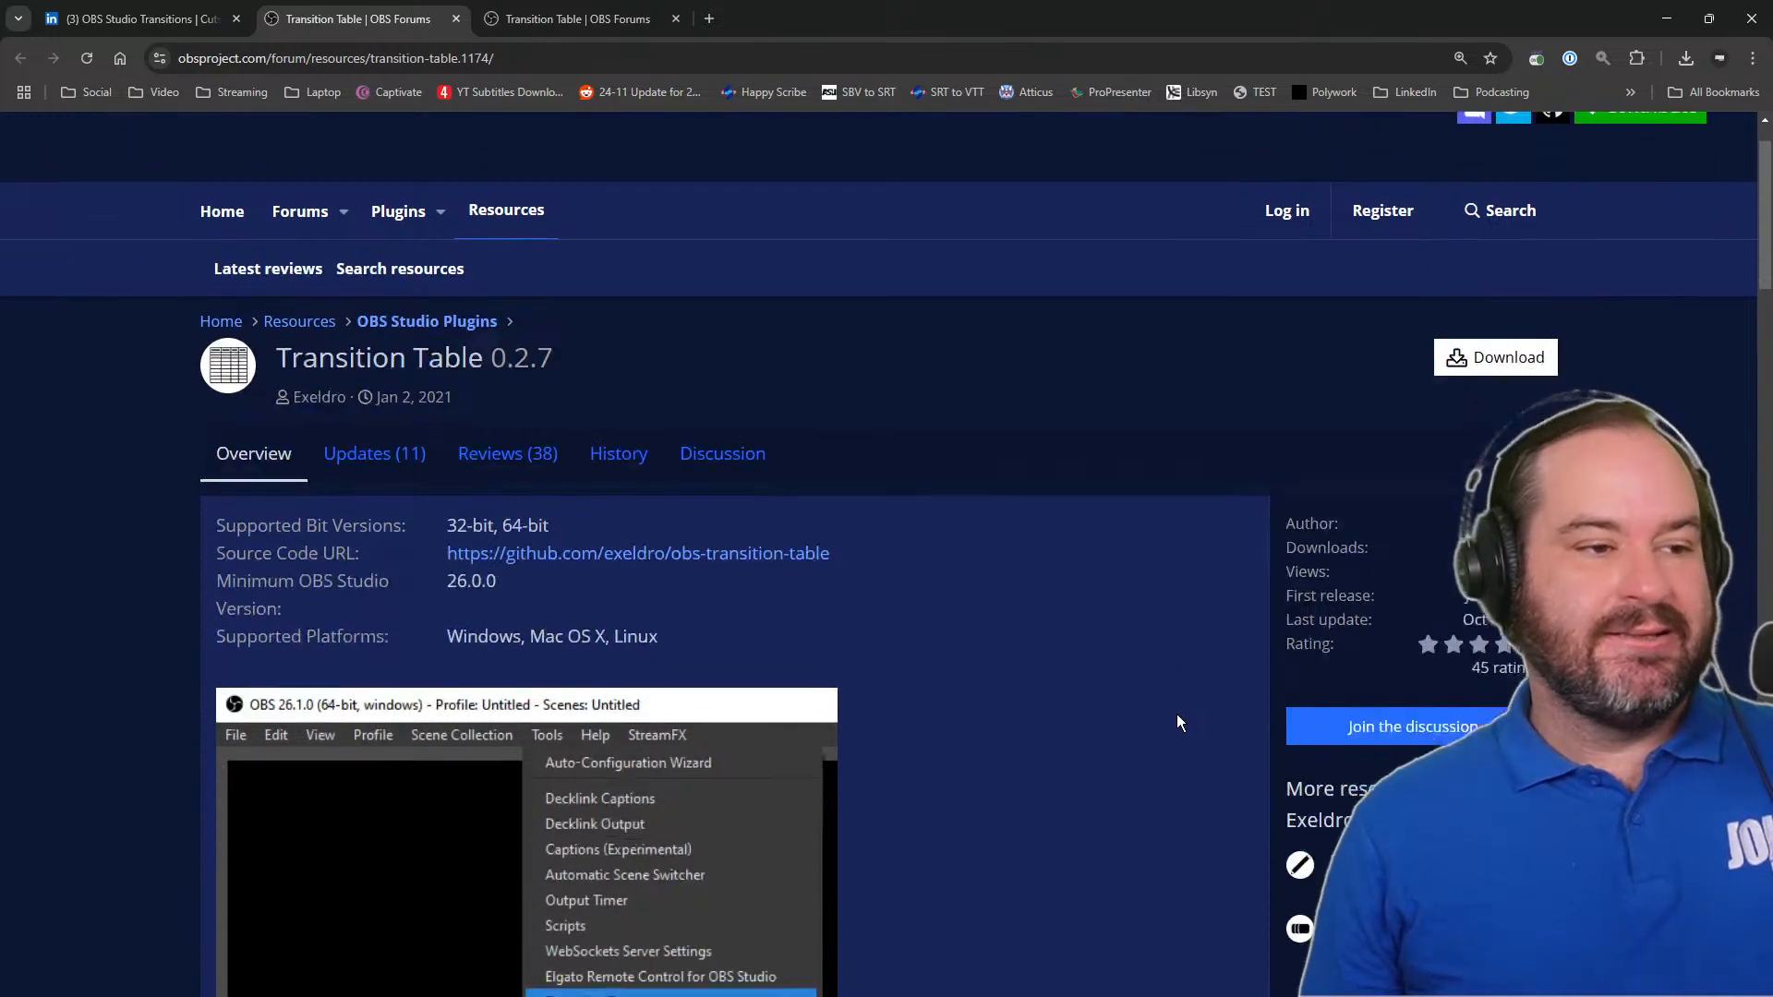
{"action": "scroll", "coordinate": [1179, 734], "scroll_direction": "down", "scroll_amount": 5}
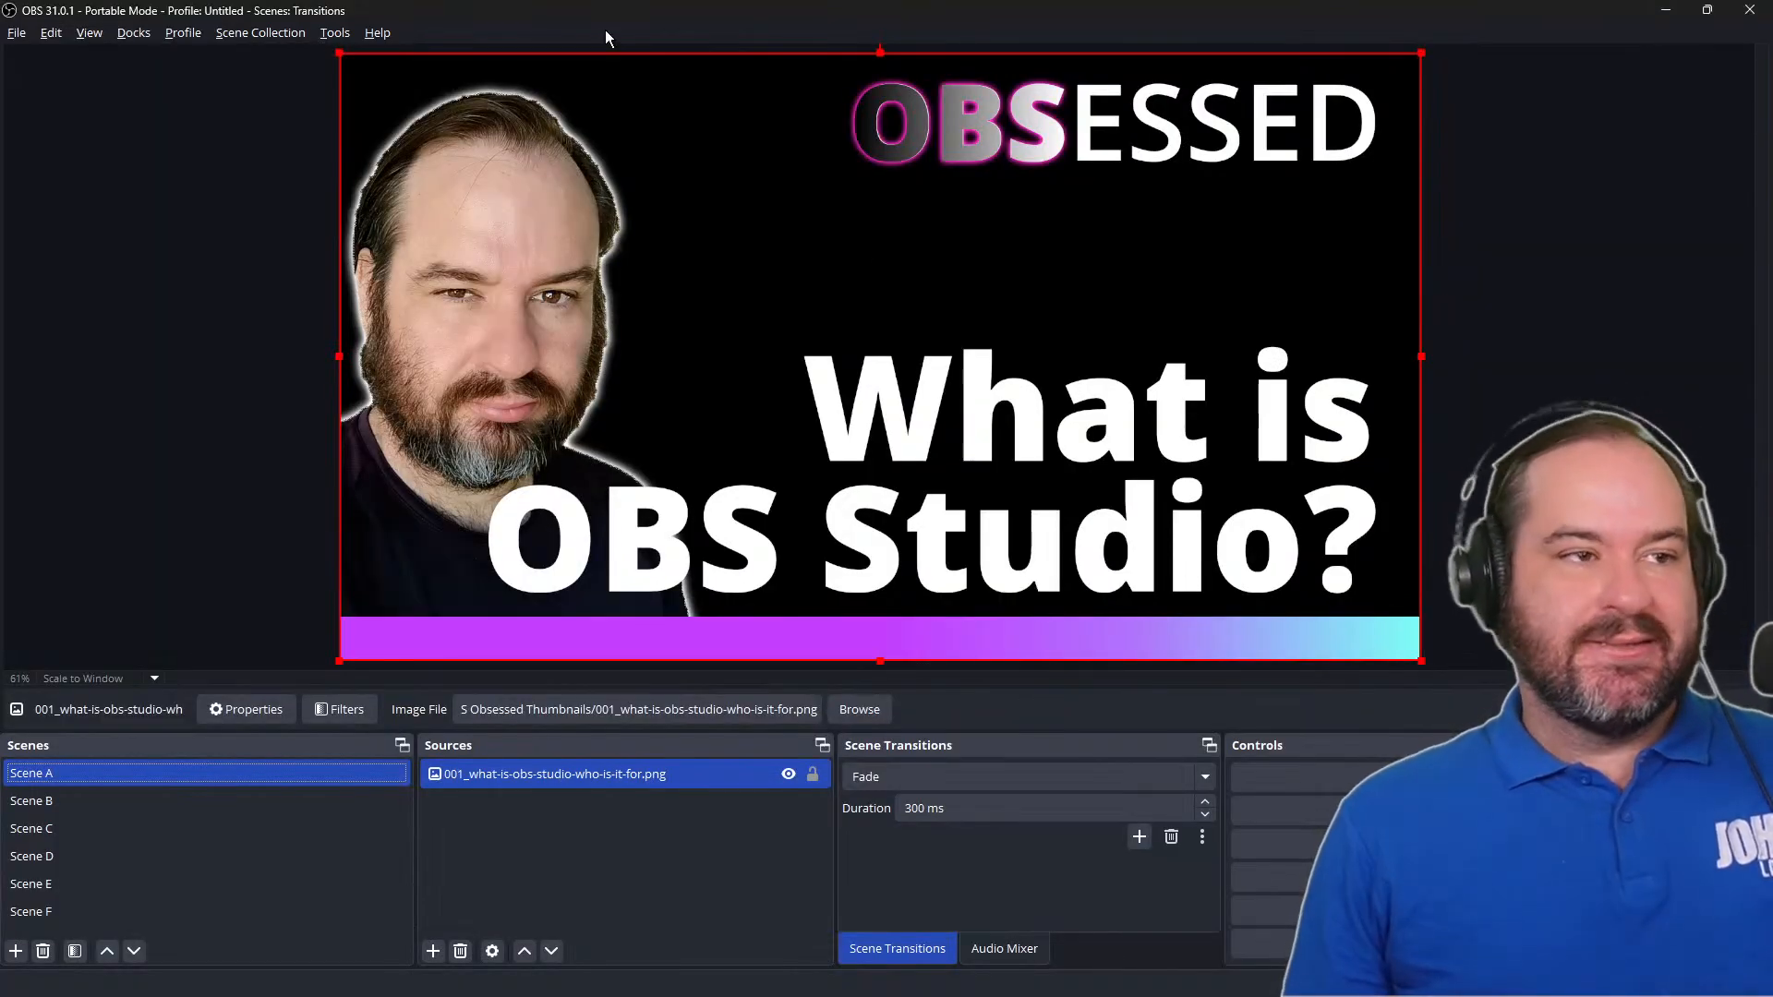
Step: Switch back to OBS Studio, open the Transition Table plugin and show the scenes available as the From scene
{"action": "left_click", "coordinate": [329, 35]}
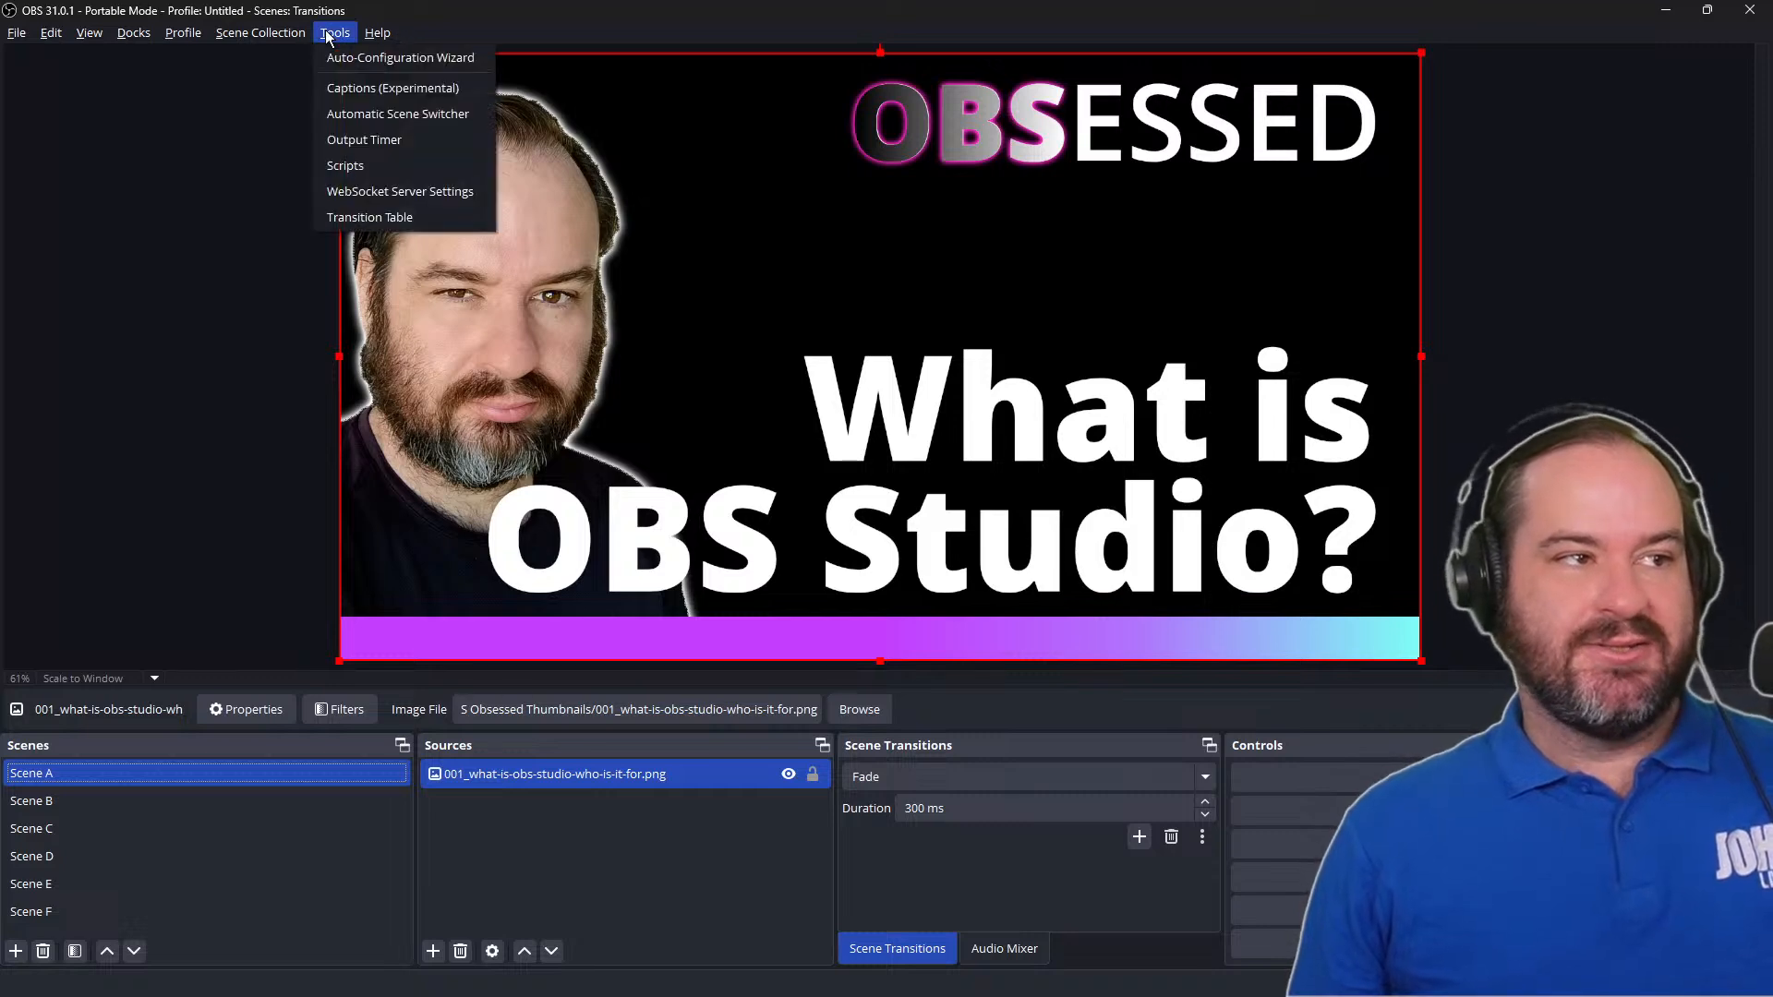
{"action": "left_click", "coordinate": [410, 213]}
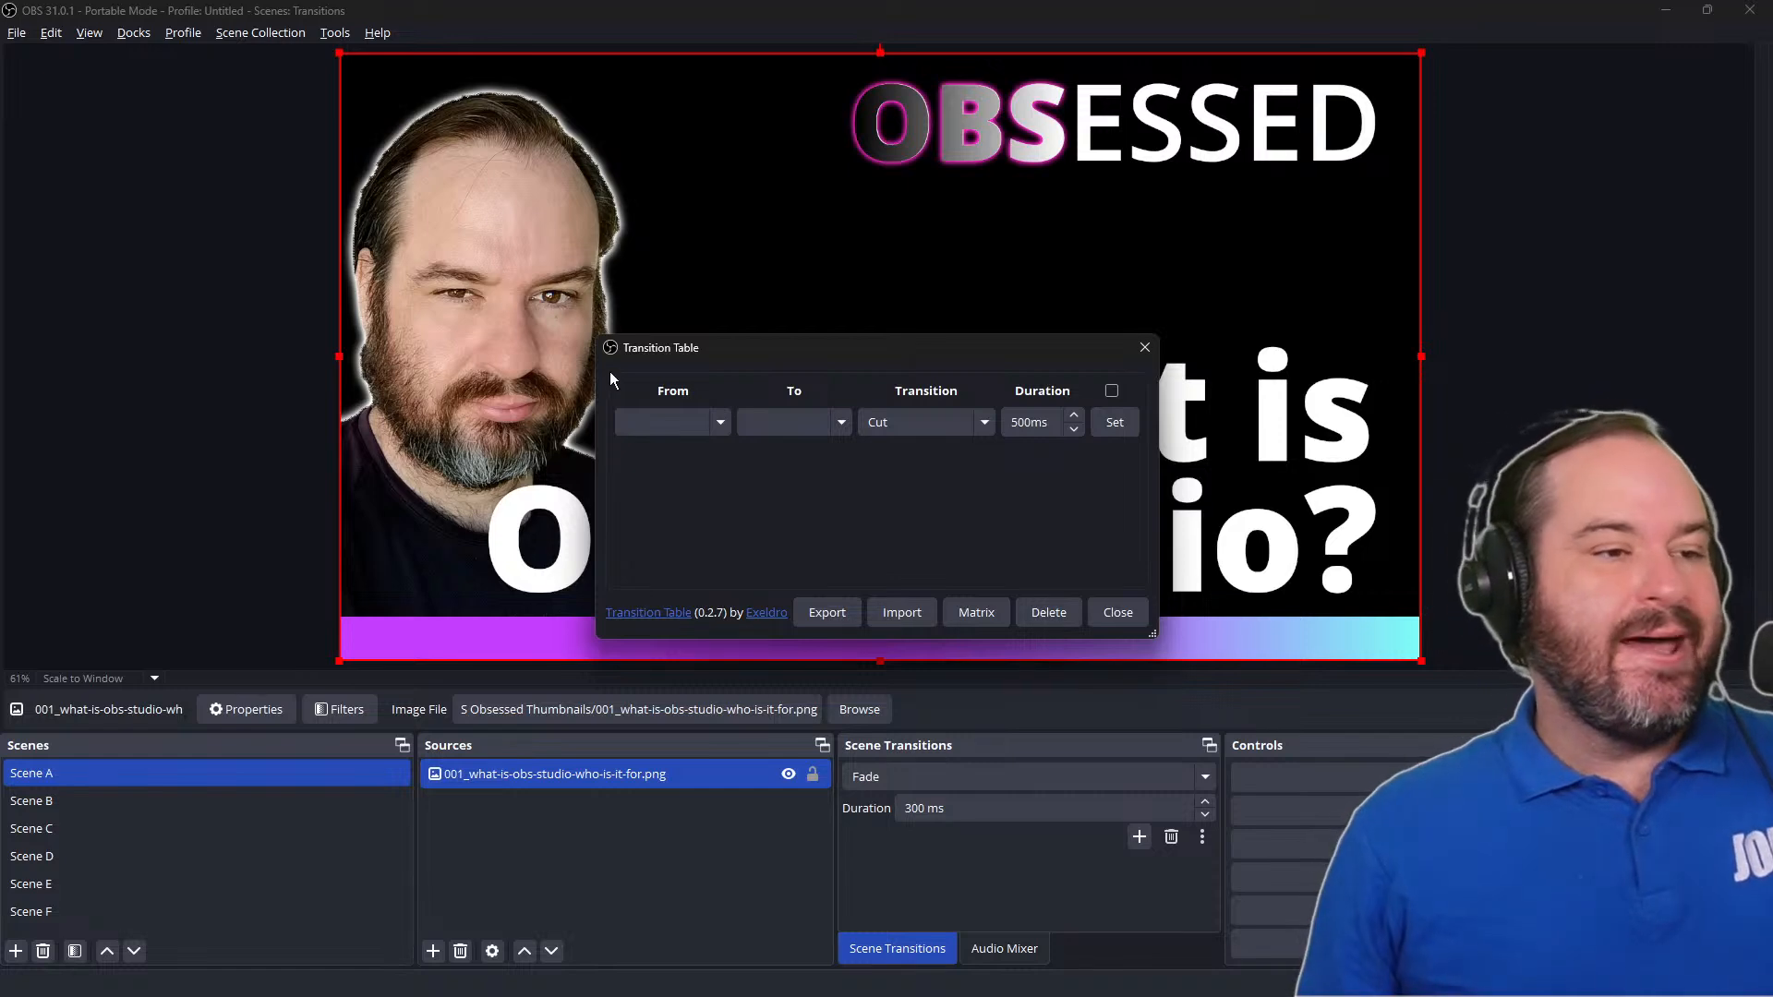
{"action": "left_click", "coordinate": [709, 422]}
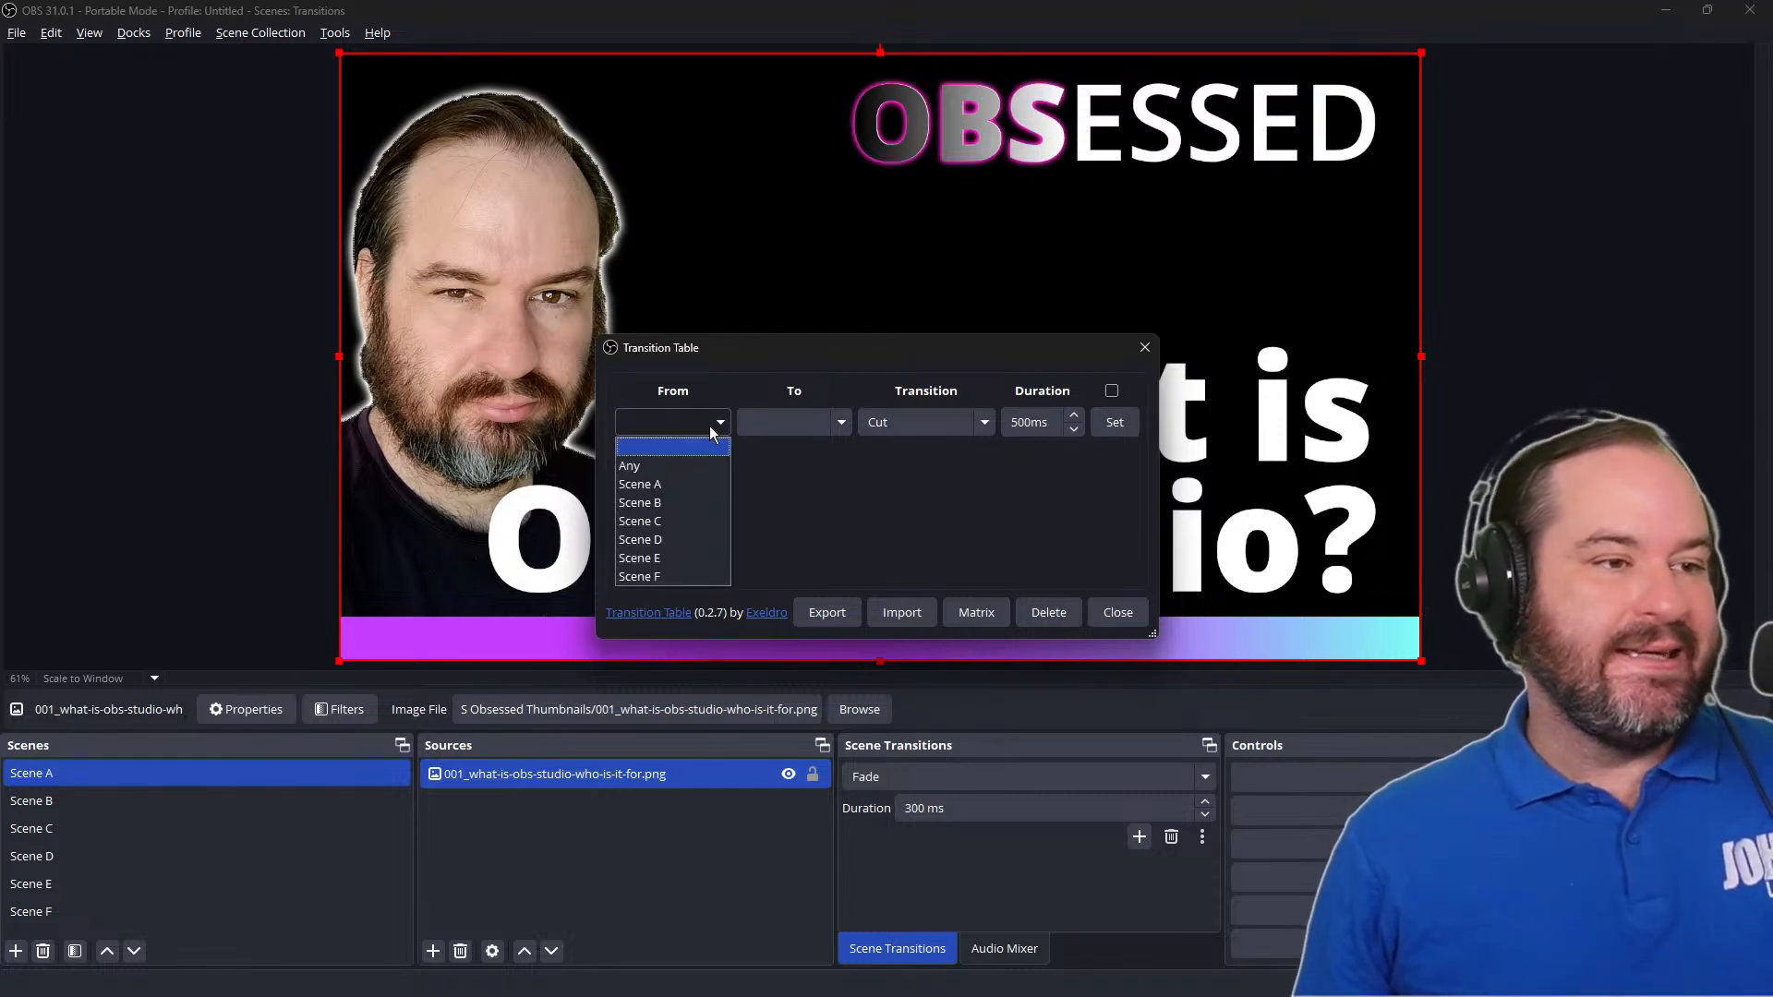
Step: Assign the JL Logo Stinger transition with a 500 ms duration to the switch from Scene E to Scene F
{"action": "left_click", "coordinate": [682, 559]}
{"action": "left_click", "coordinate": [831, 433]}
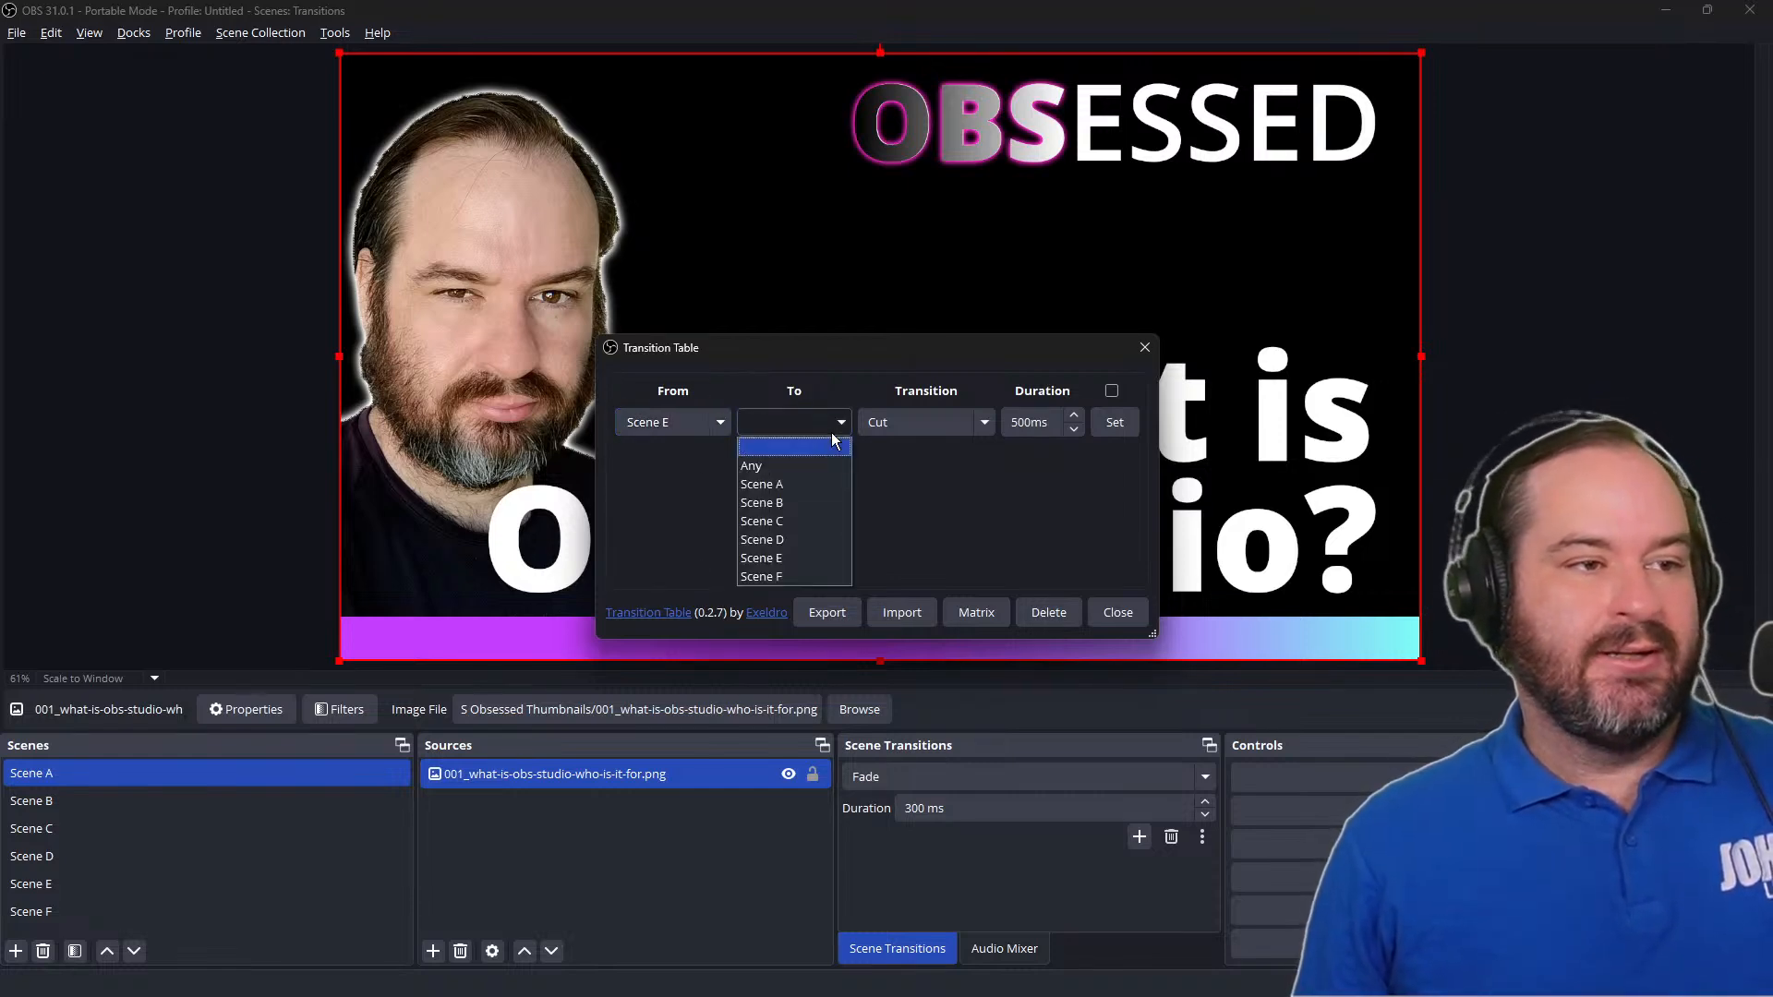
{"action": "left_click", "coordinate": [818, 574]}
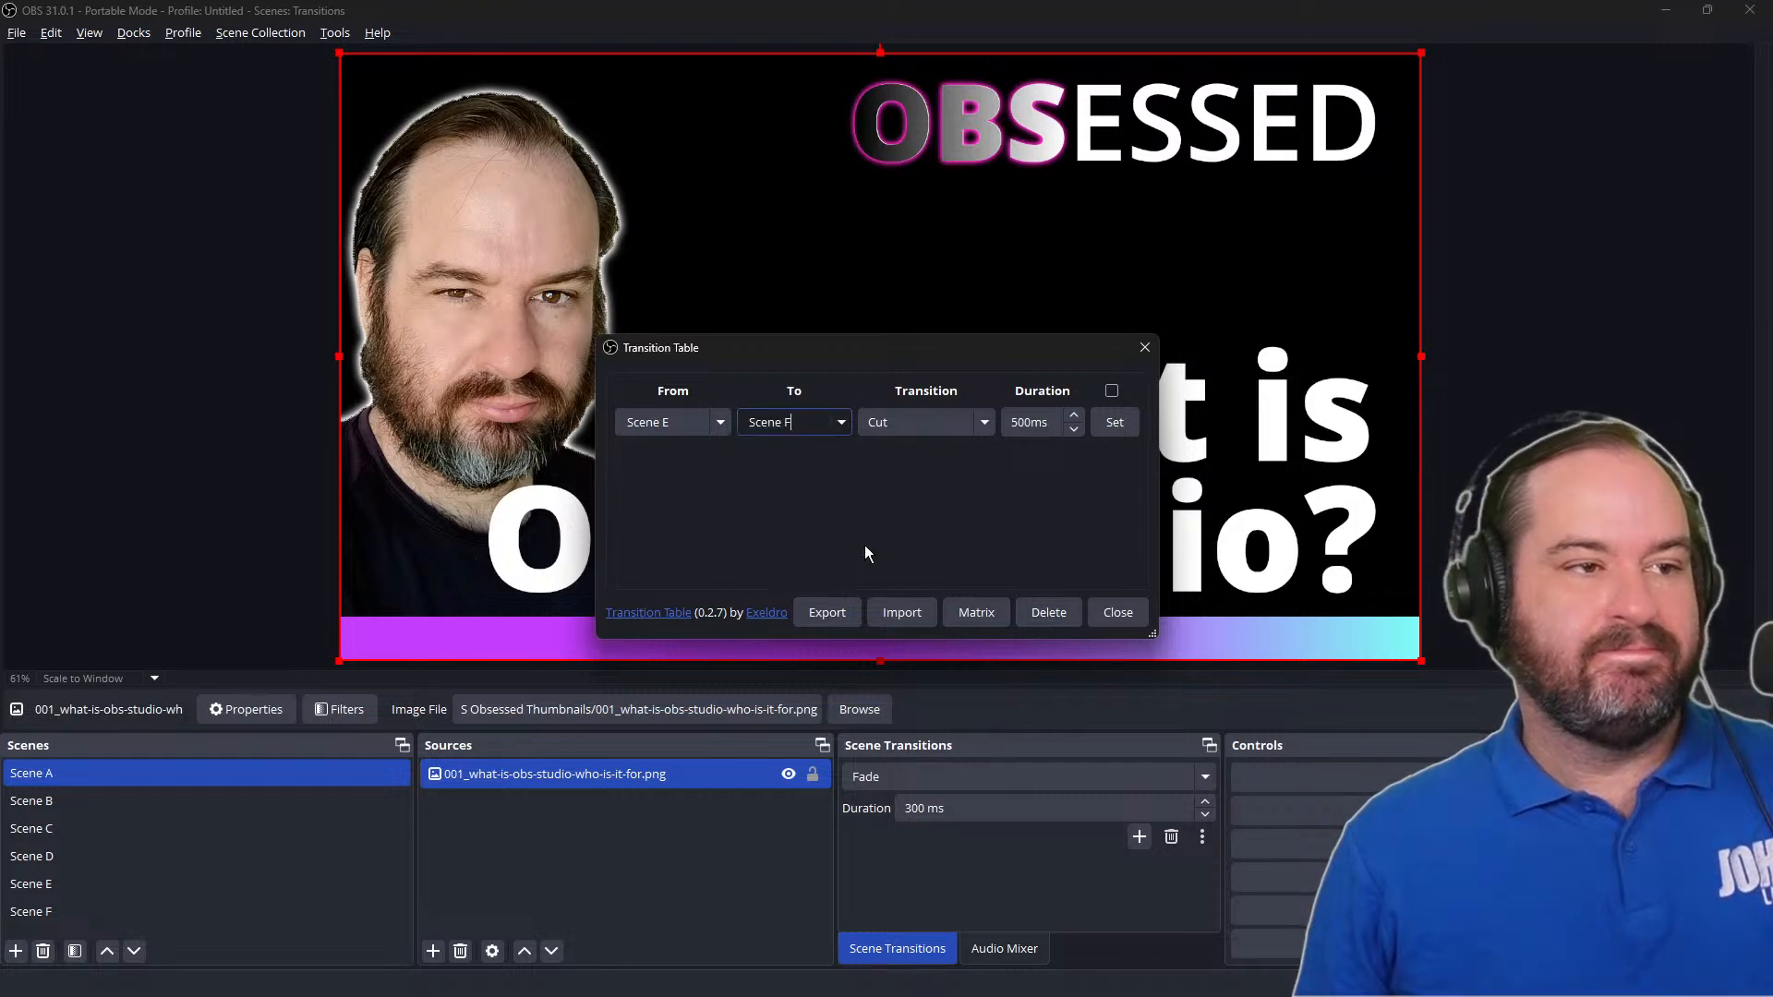
{"action": "left_click", "coordinate": [978, 421]}
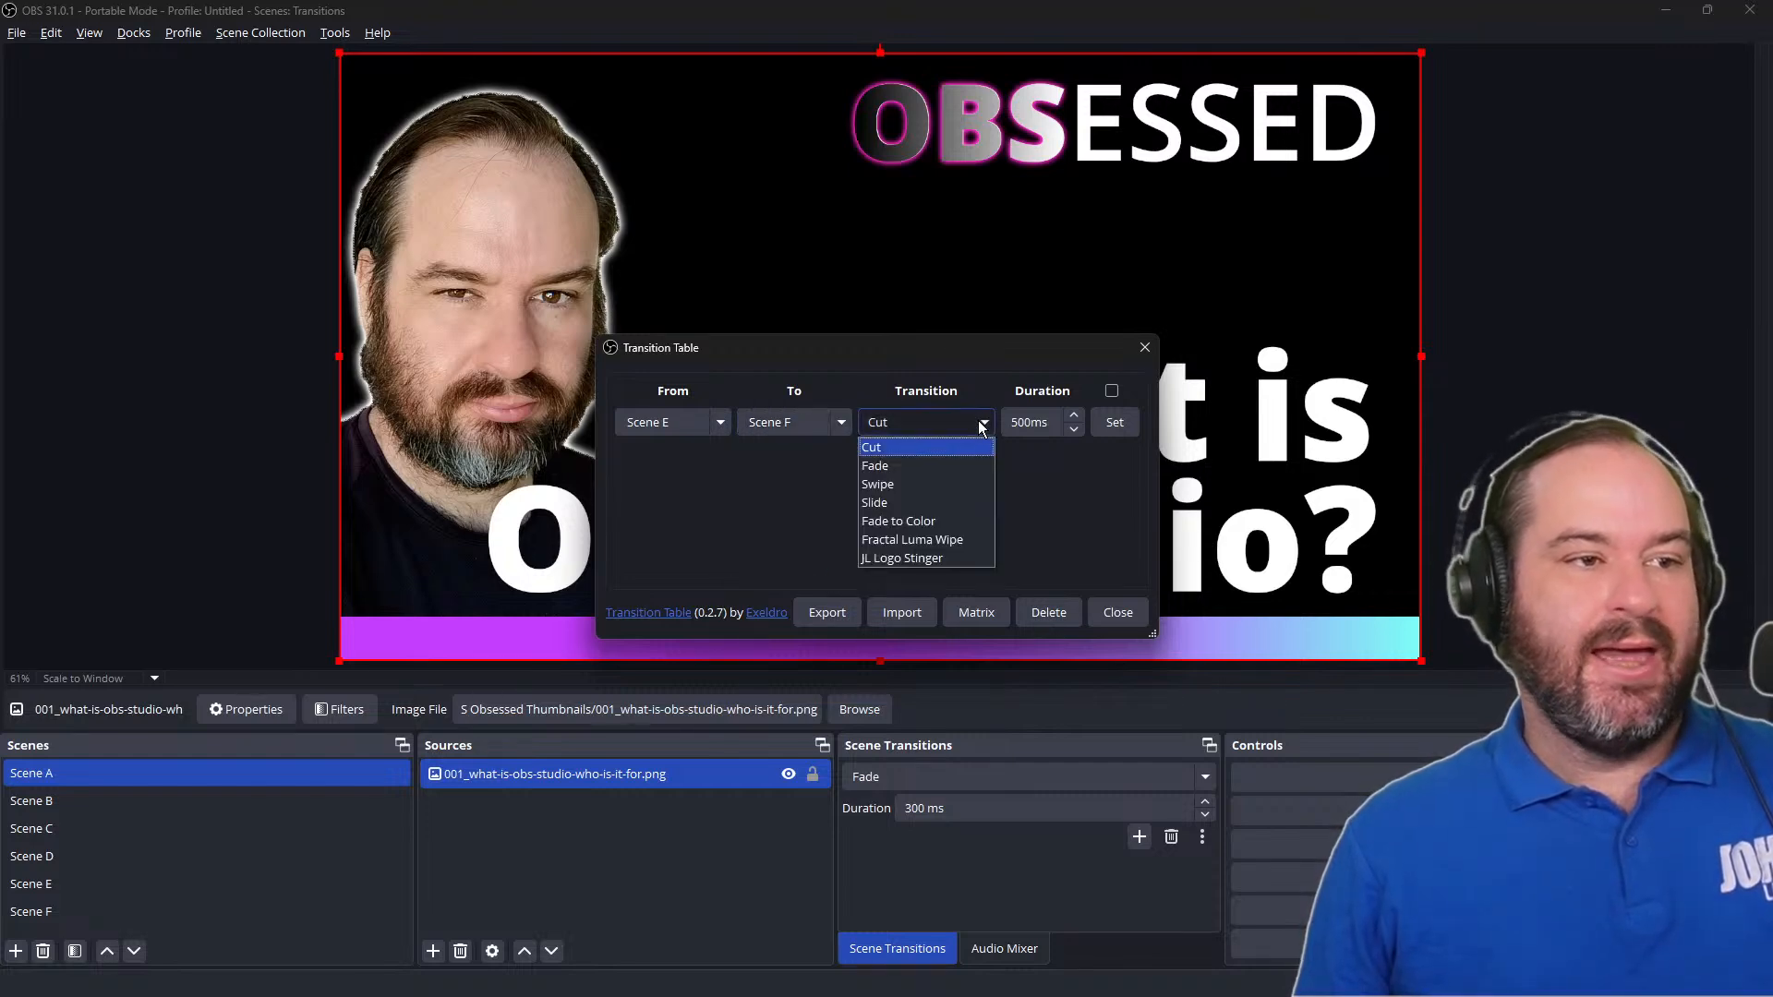
{"action": "left_click", "coordinate": [972, 555]}
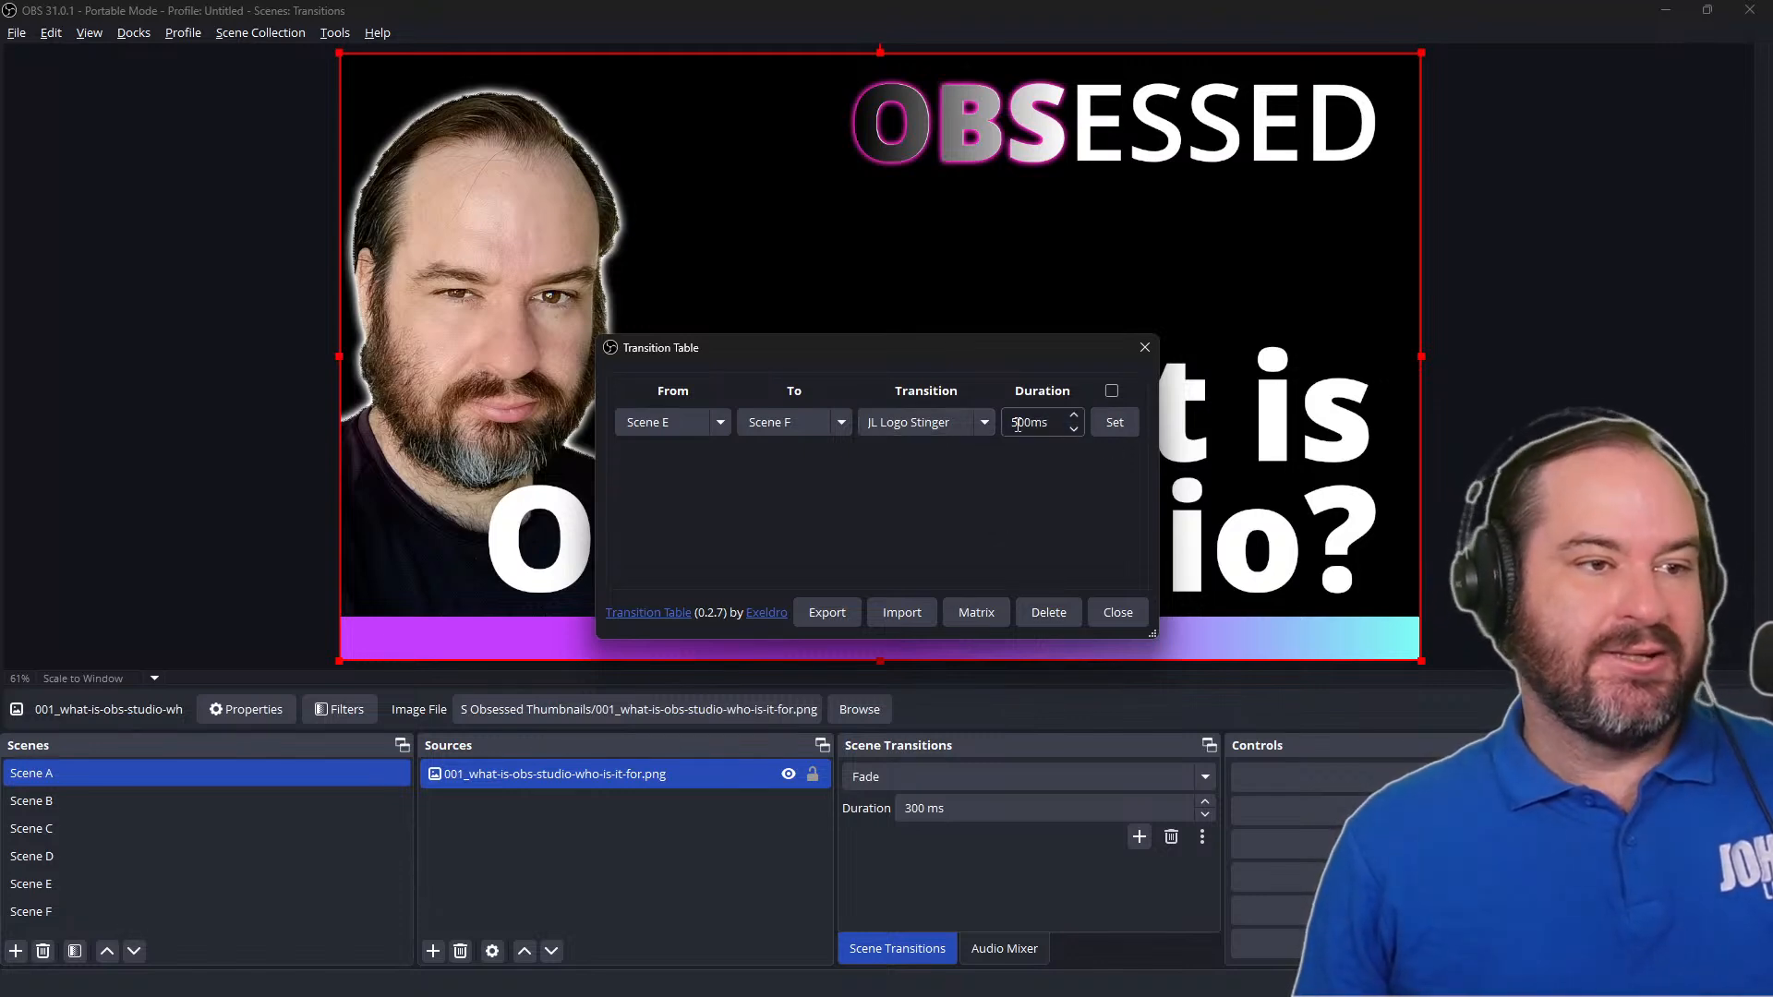
{"action": "left_click", "coordinate": [1106, 420]}
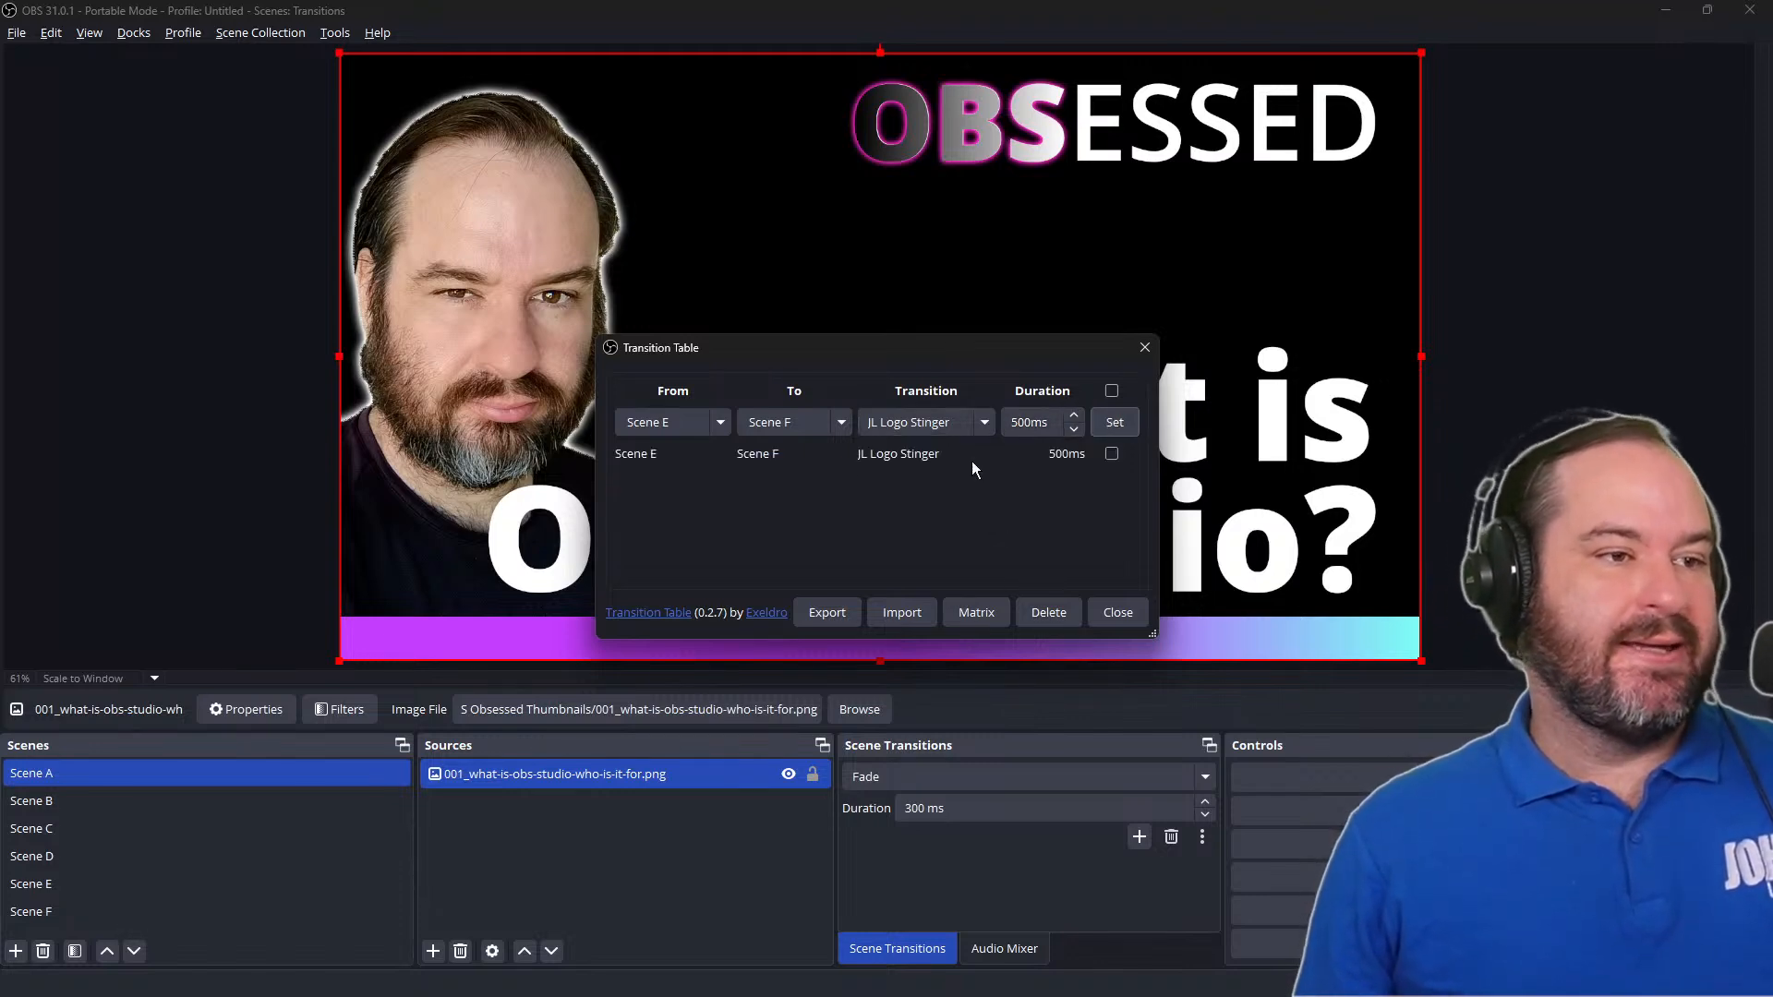
Step: Assign the Fractal Luma Wipe at 500 ms to the switch from Scene A to Scene B and close the transition table
{"action": "left_click", "coordinate": [720, 422]}
{"action": "left_click", "coordinate": [702, 464]}
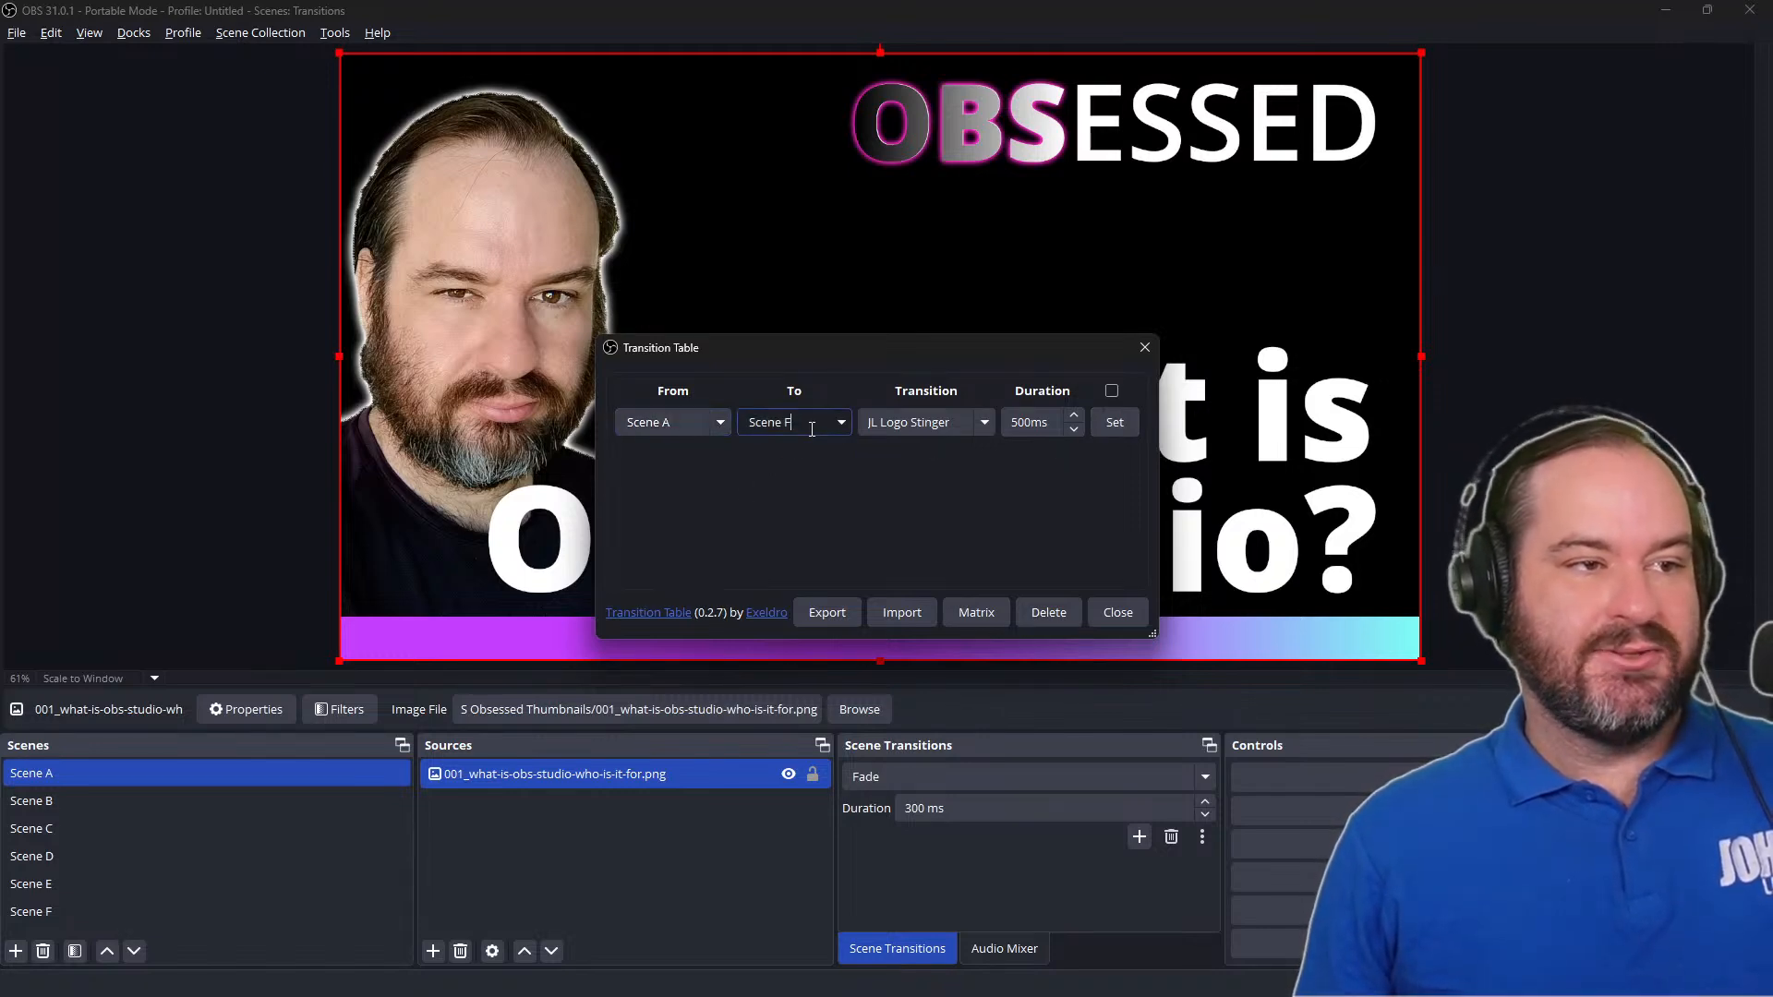
{"action": "left_click", "coordinate": [841, 424]}
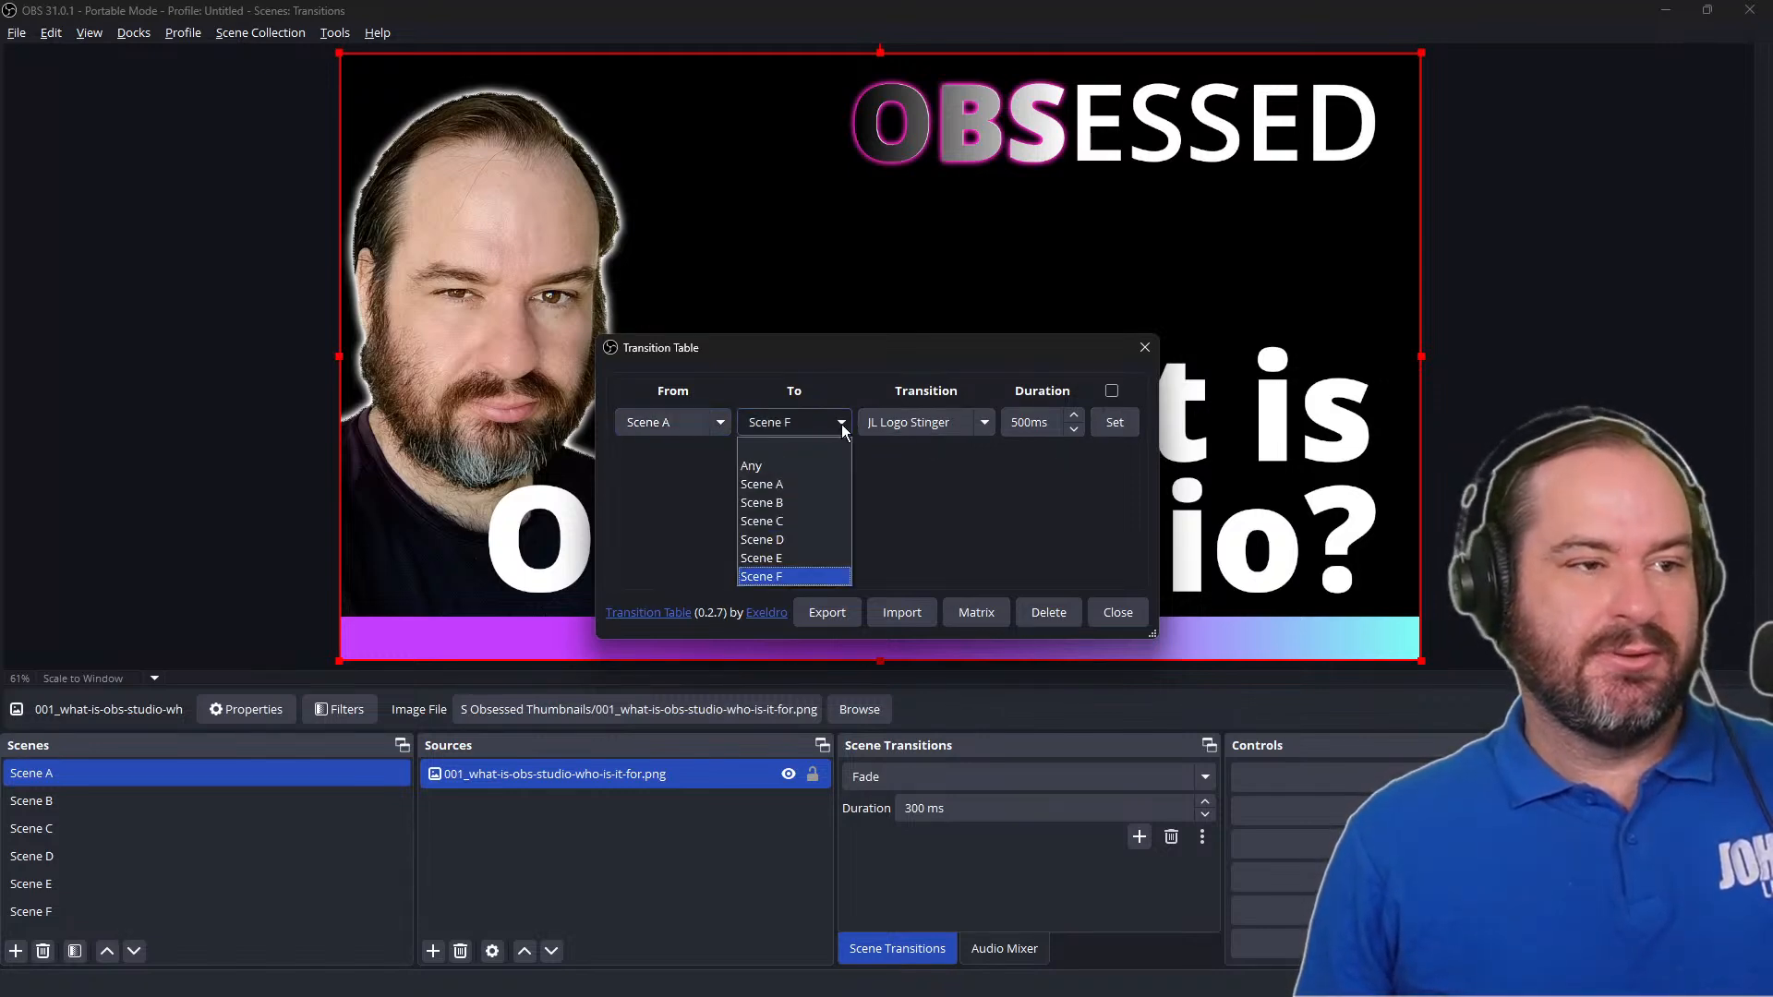
{"action": "left_click", "coordinate": [808, 503]}
{"action": "left_click", "coordinate": [984, 423]}
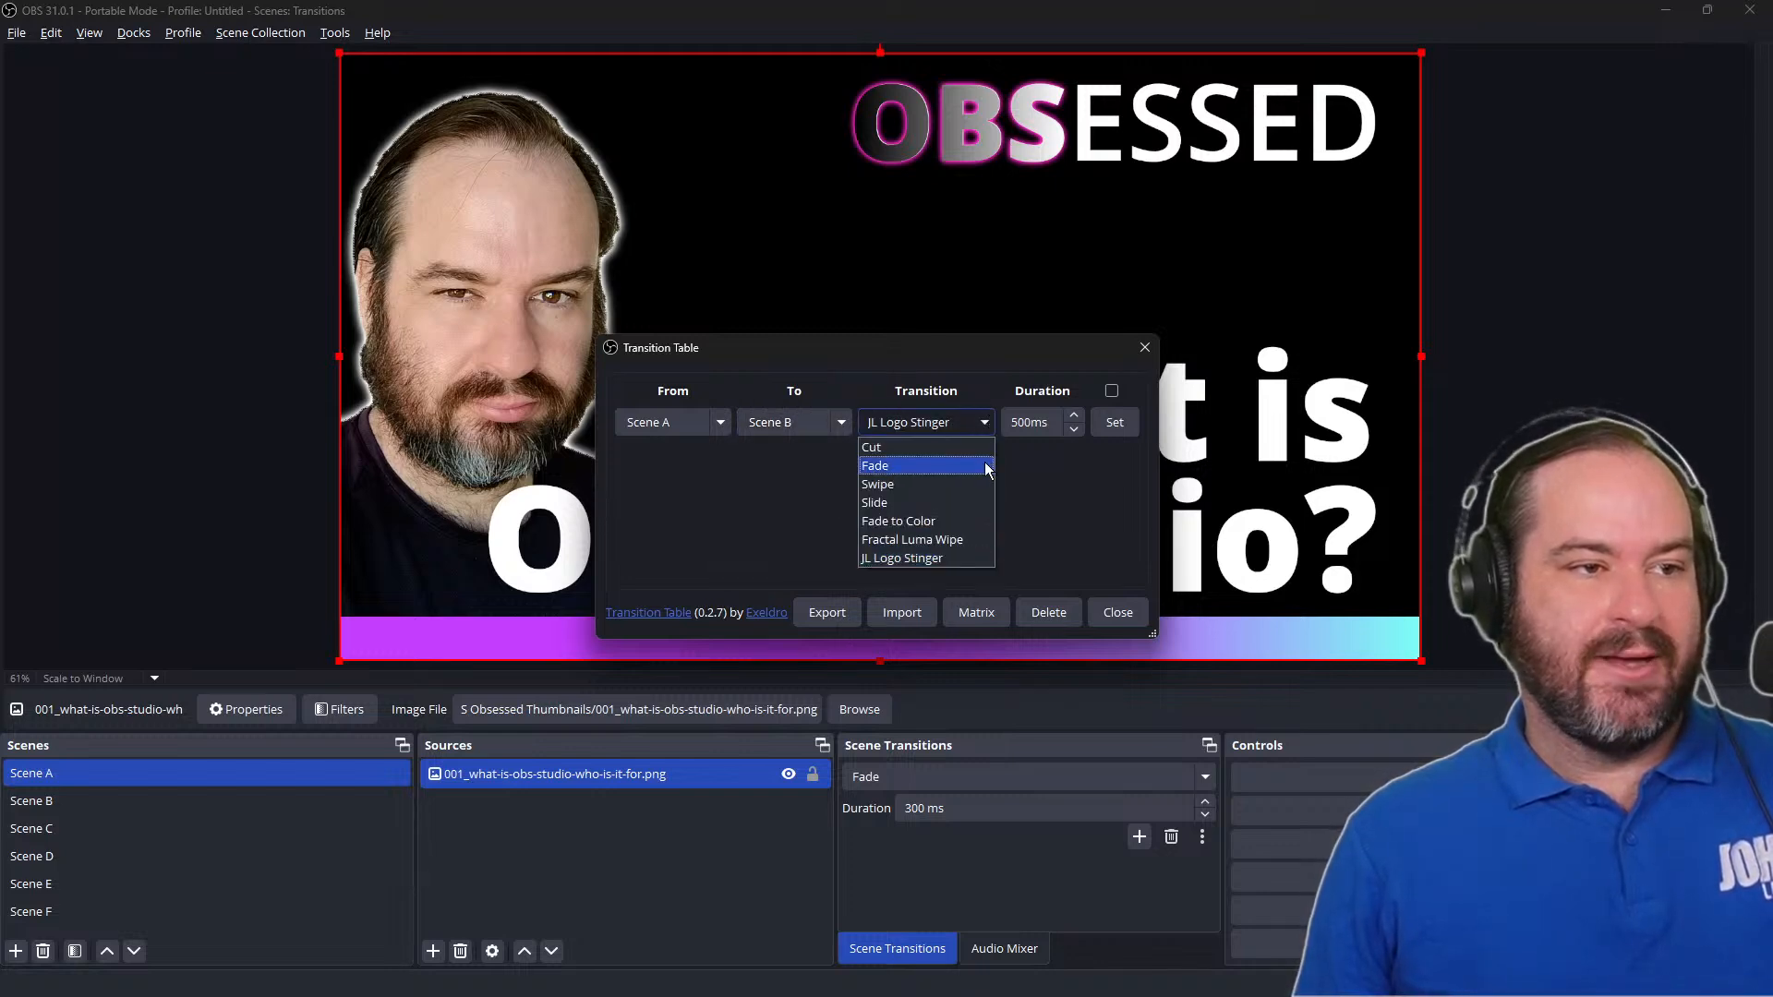
{"action": "left_click", "coordinate": [982, 540]}
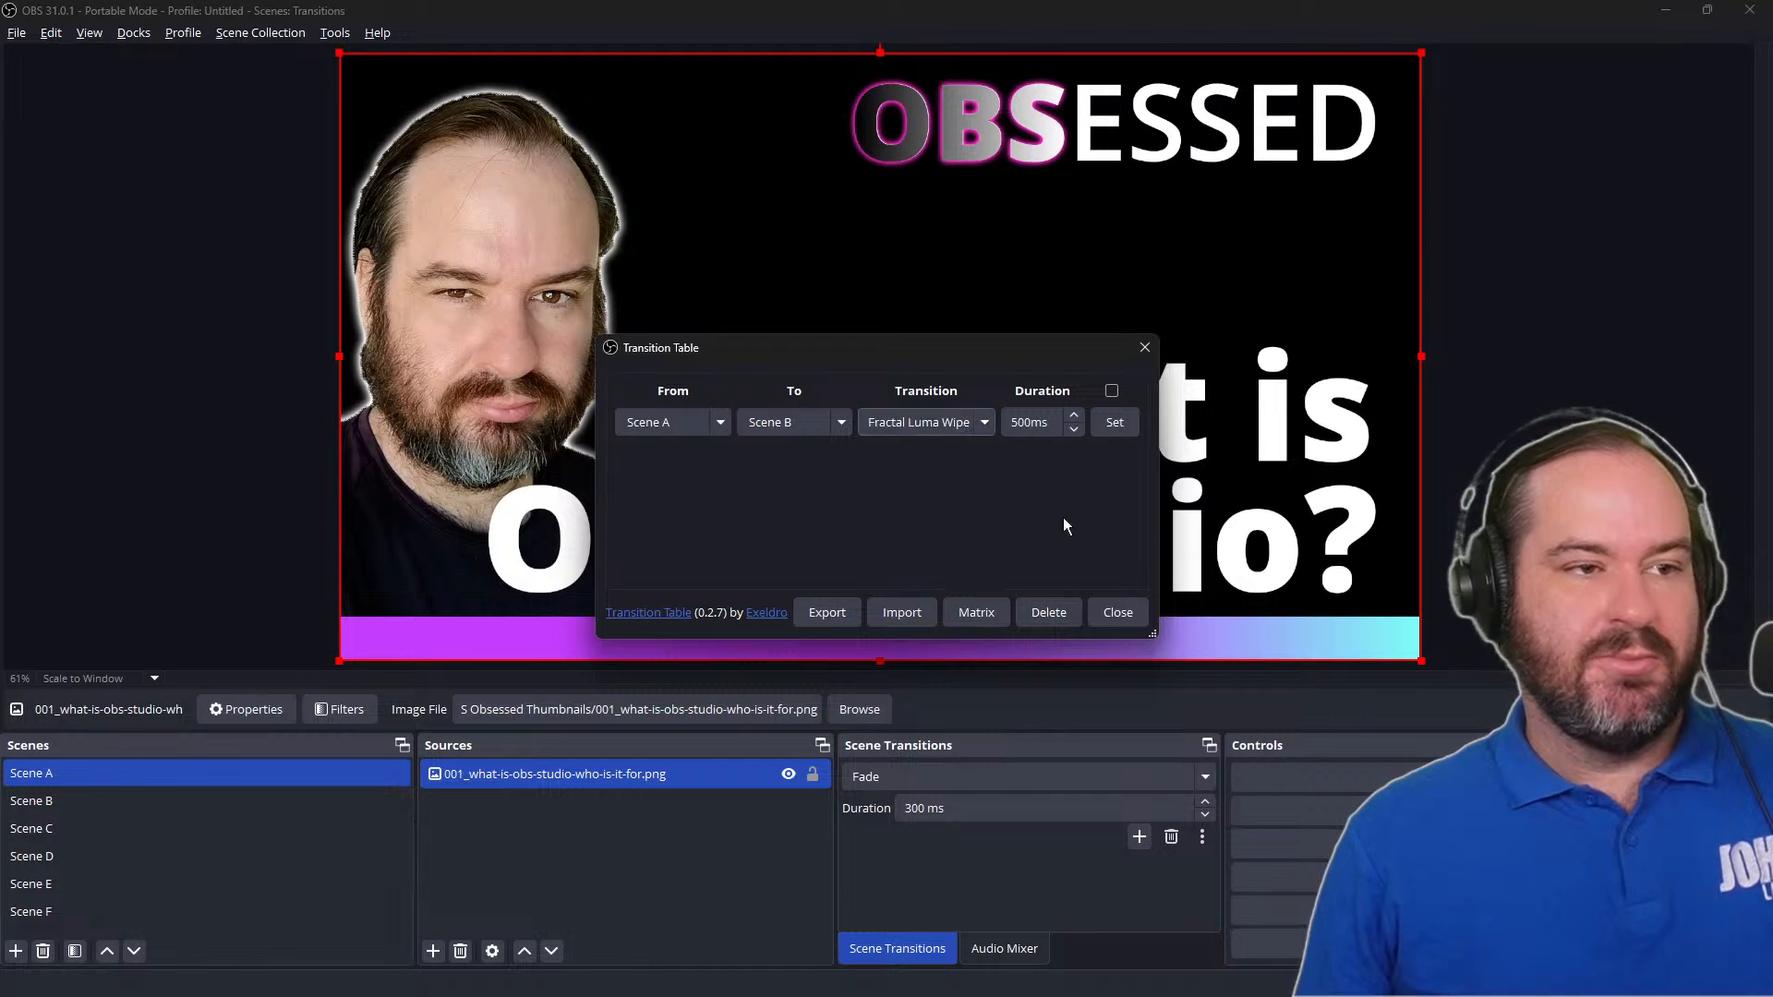
{"action": "left_click", "coordinate": [1117, 423]}
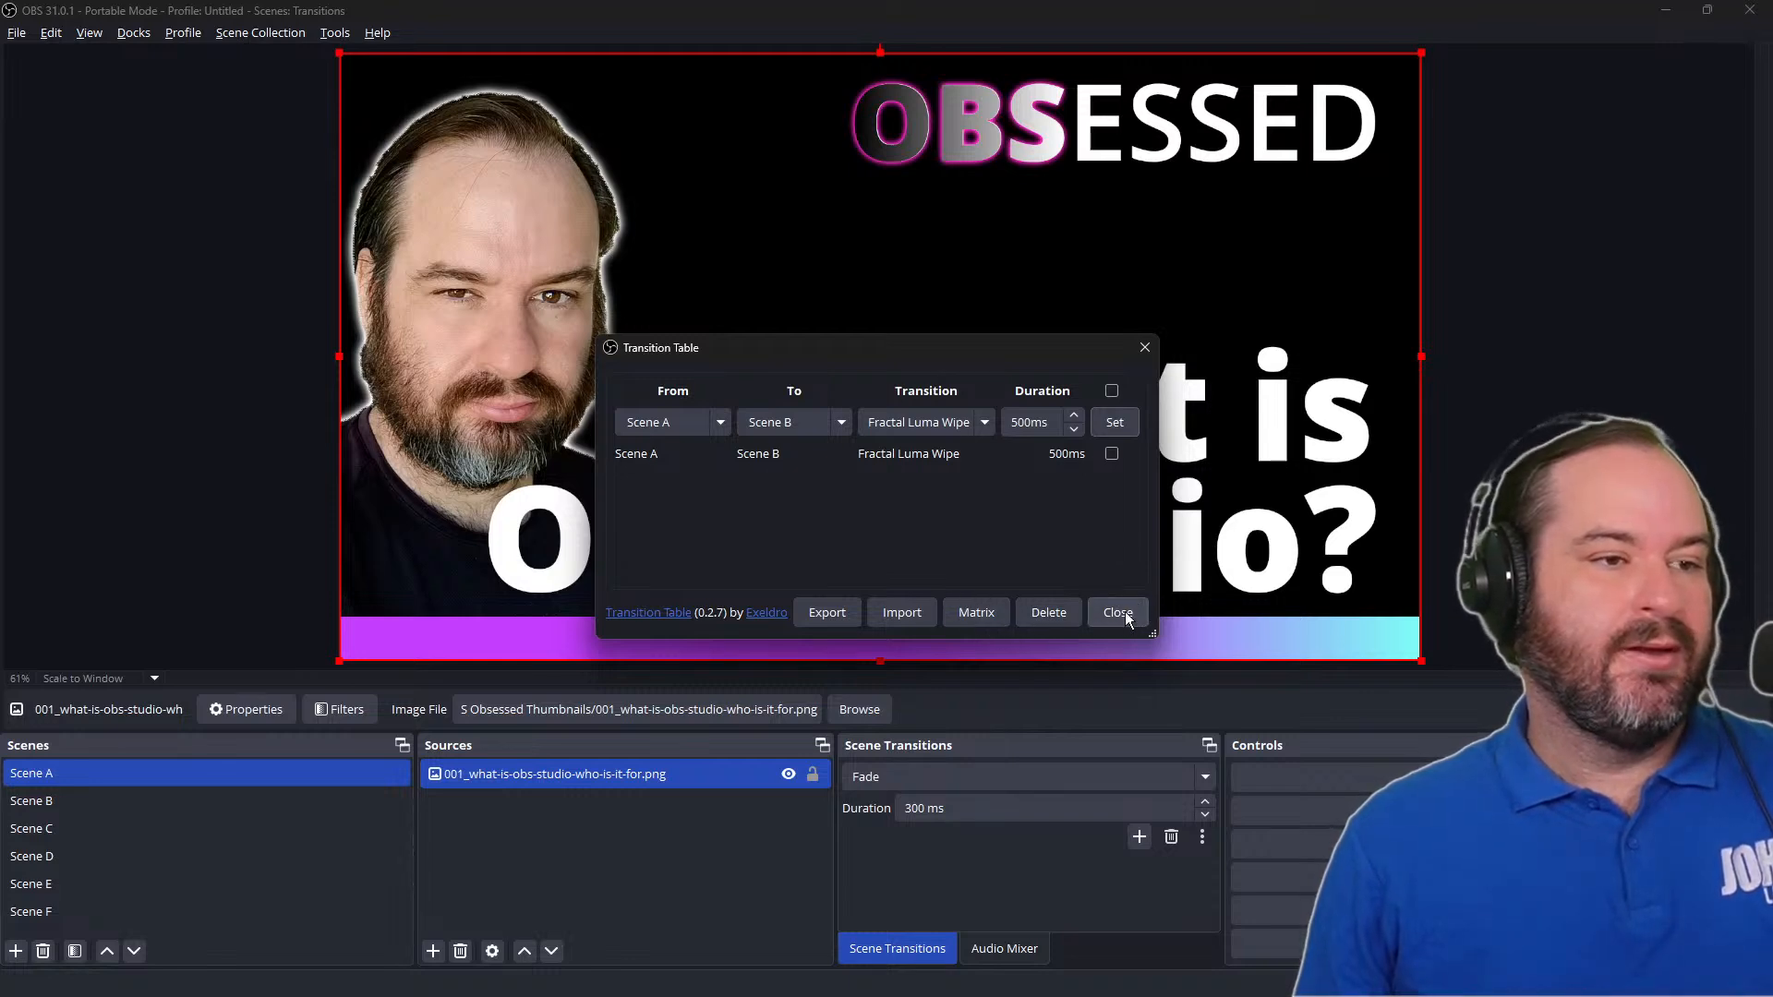
{"action": "left_click", "coordinate": [1125, 612]}
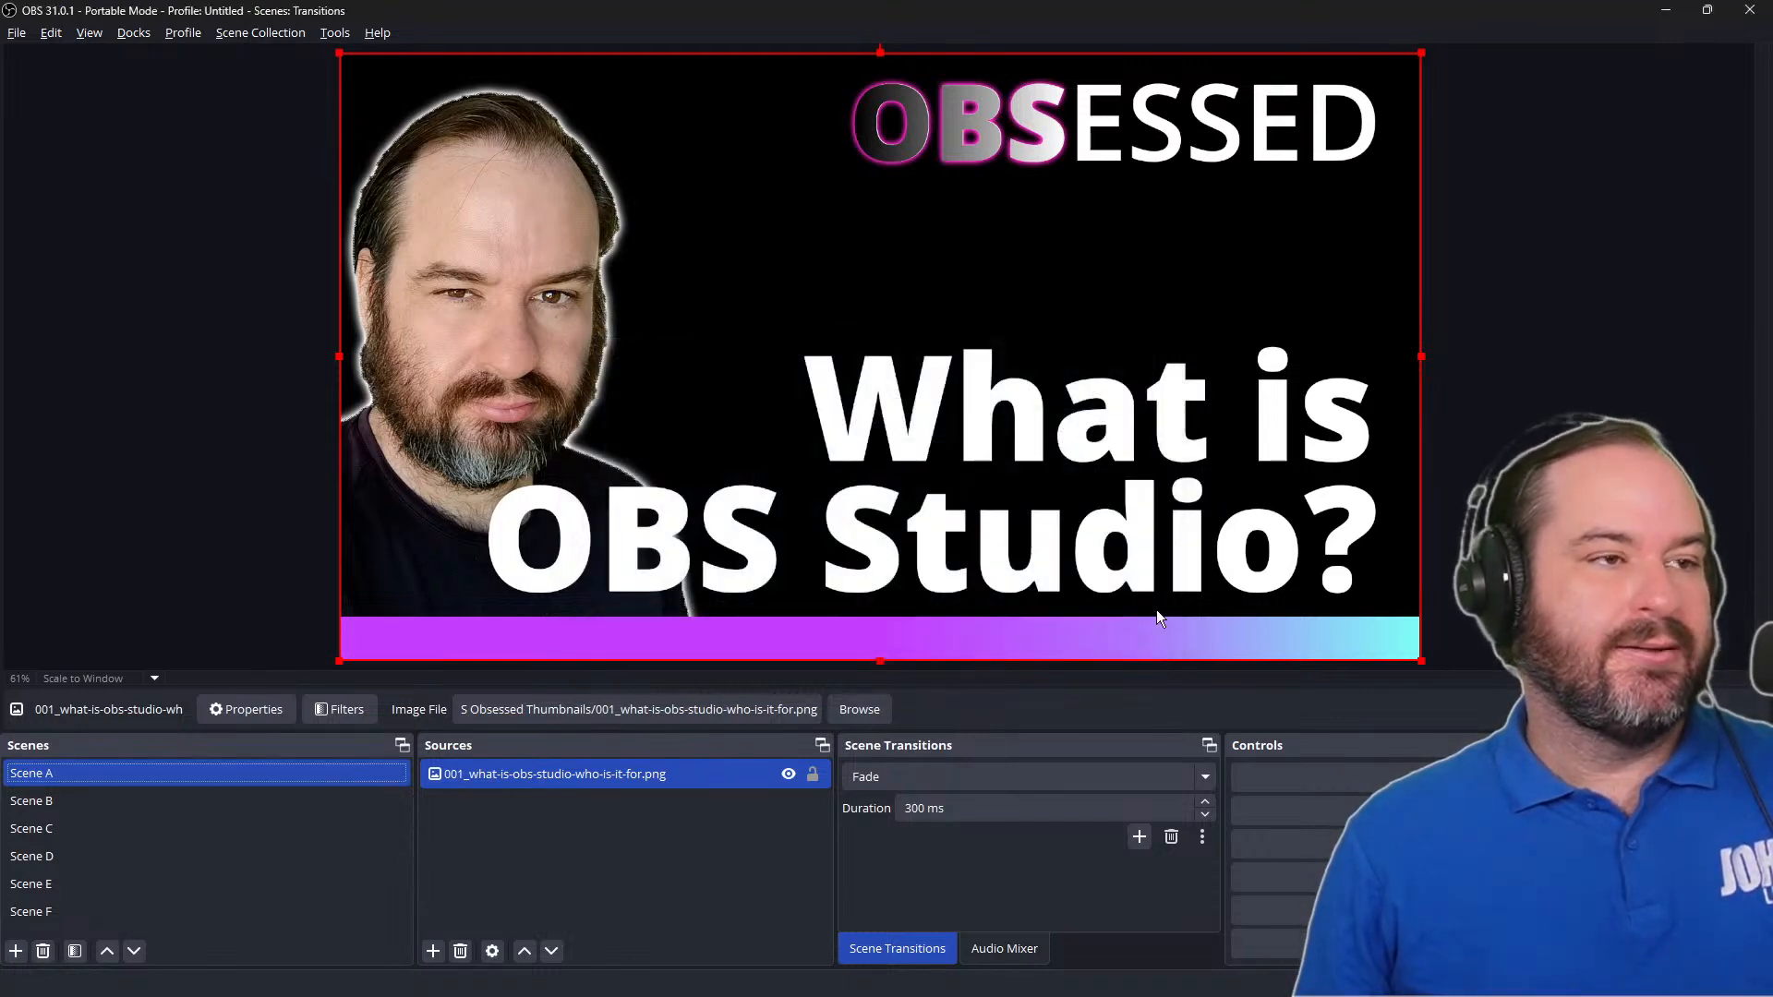
Step: Reopen the transition table and switch back and forth between Scene A and Scene B to test their transition
{"action": "left_click", "coordinate": [334, 34]}
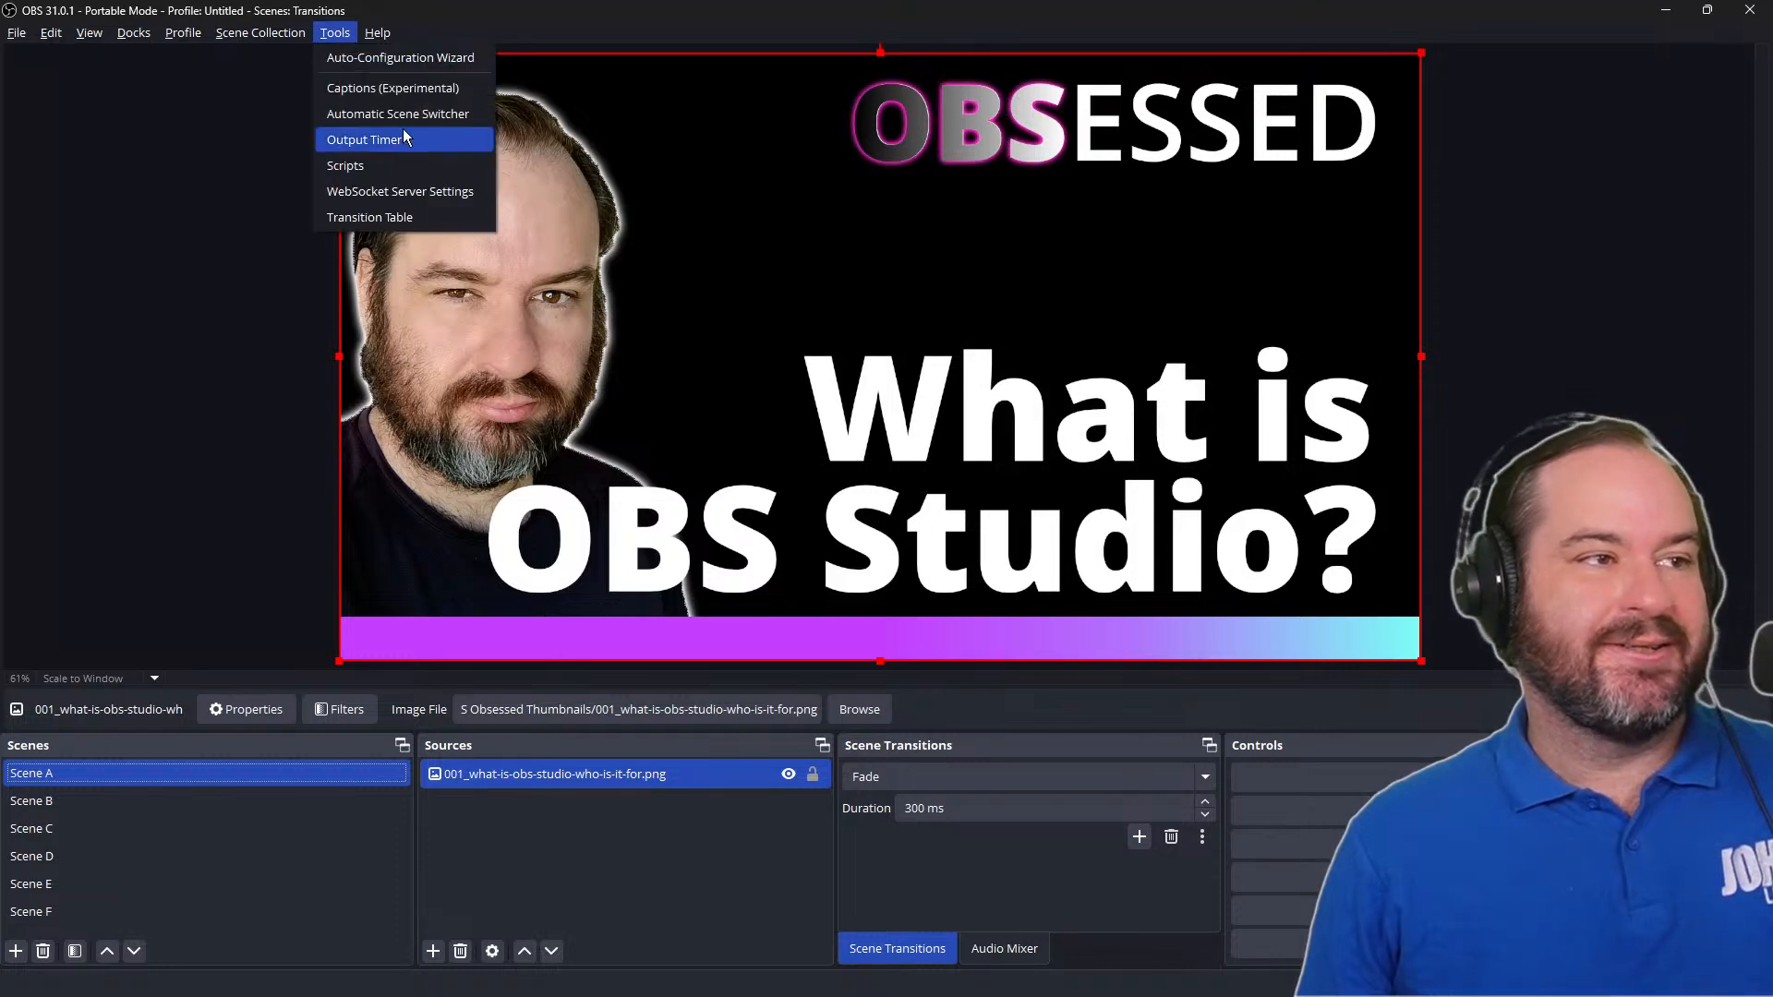
{"action": "left_click", "coordinate": [445, 221]}
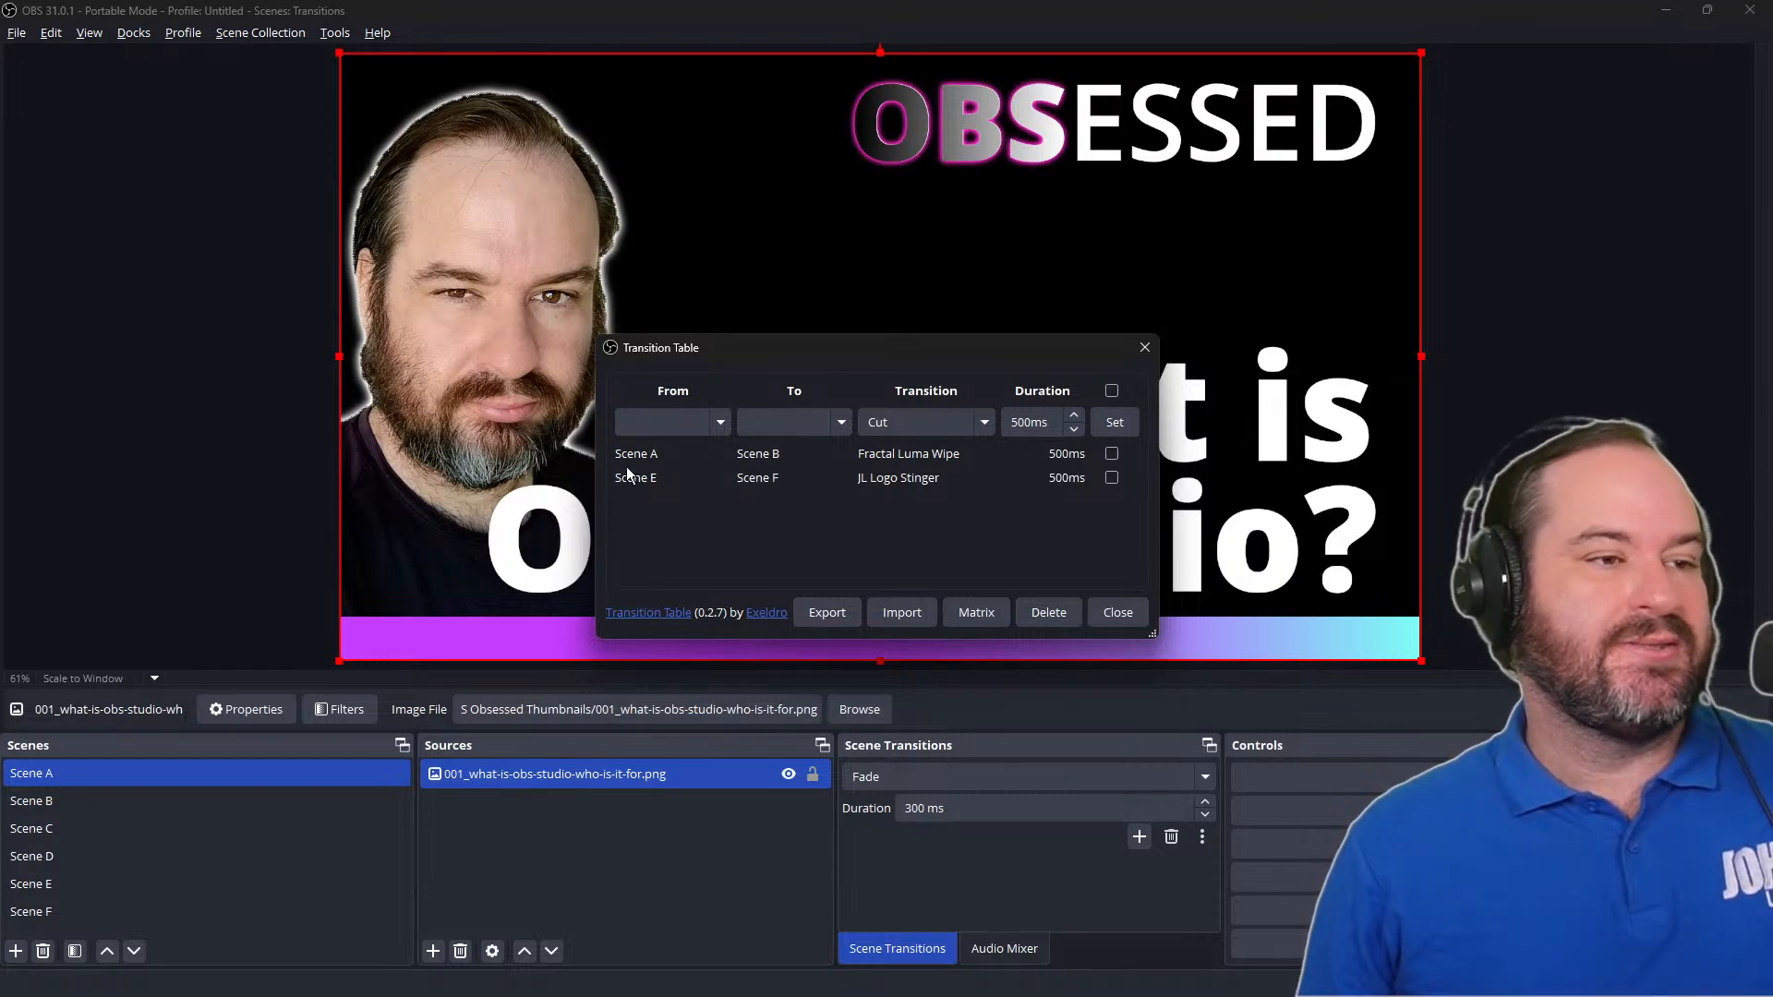
{"action": "left_click", "coordinate": [157, 802]}
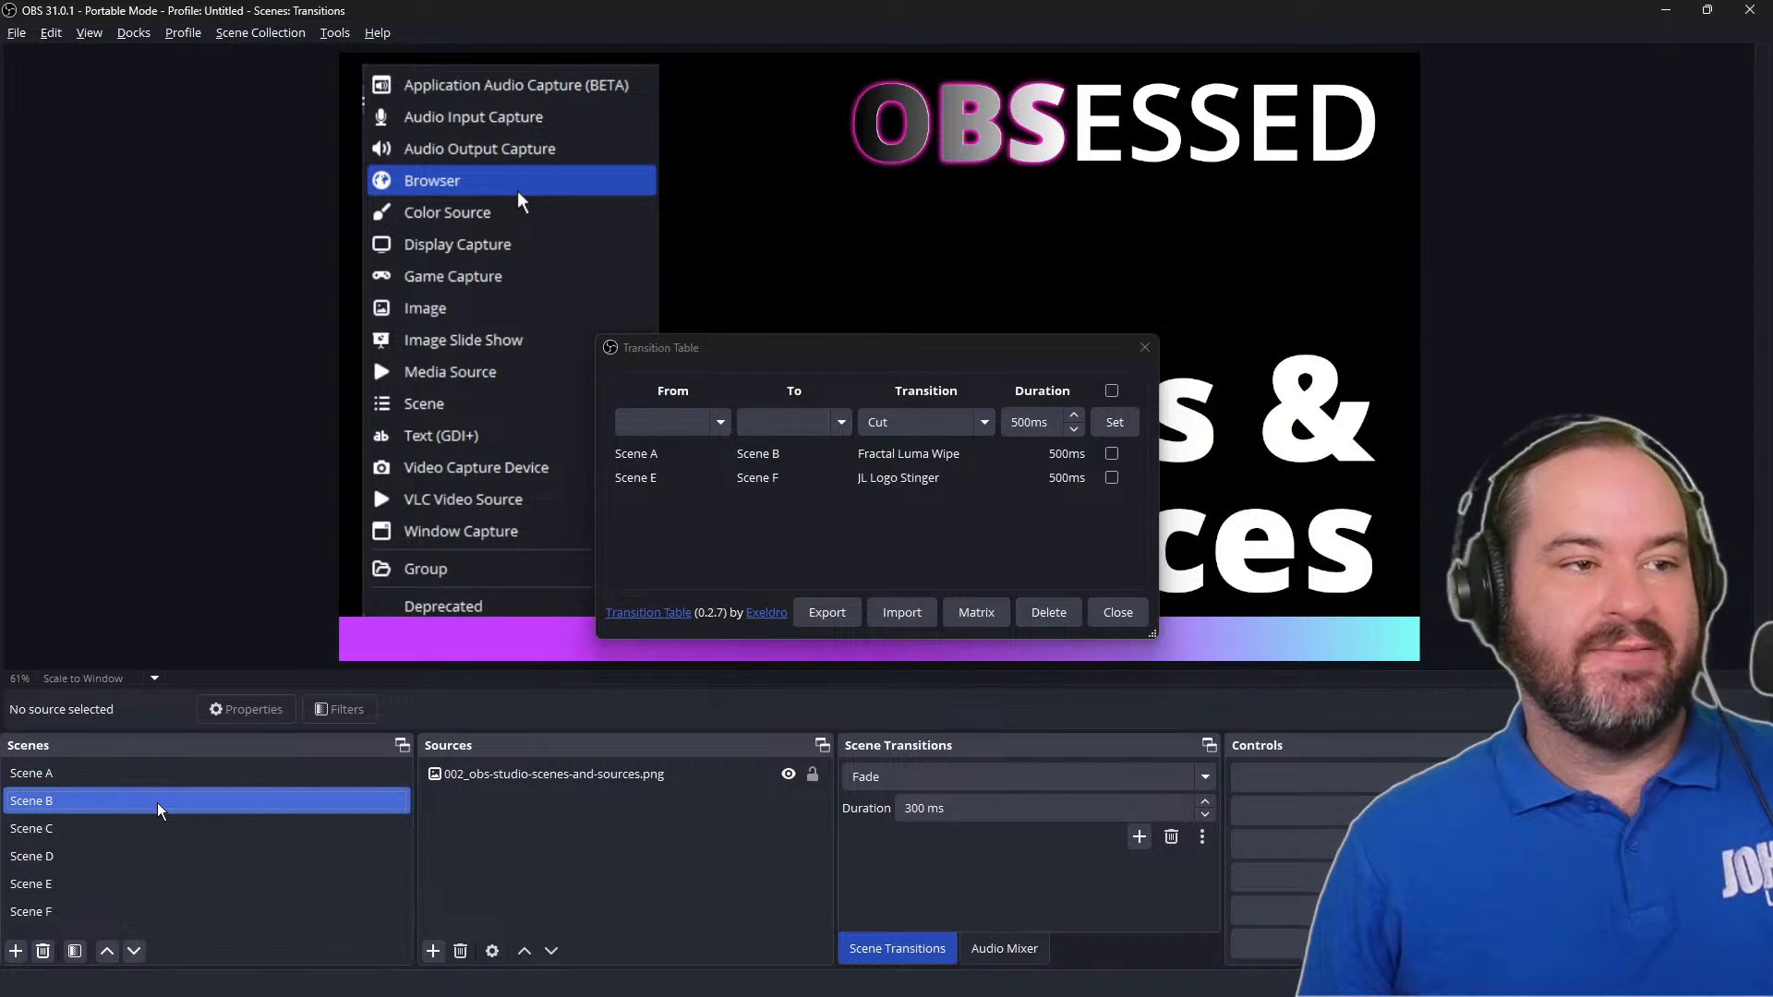
{"action": "left_click", "coordinate": [157, 779]}
{"action": "left_click", "coordinate": [159, 799]}
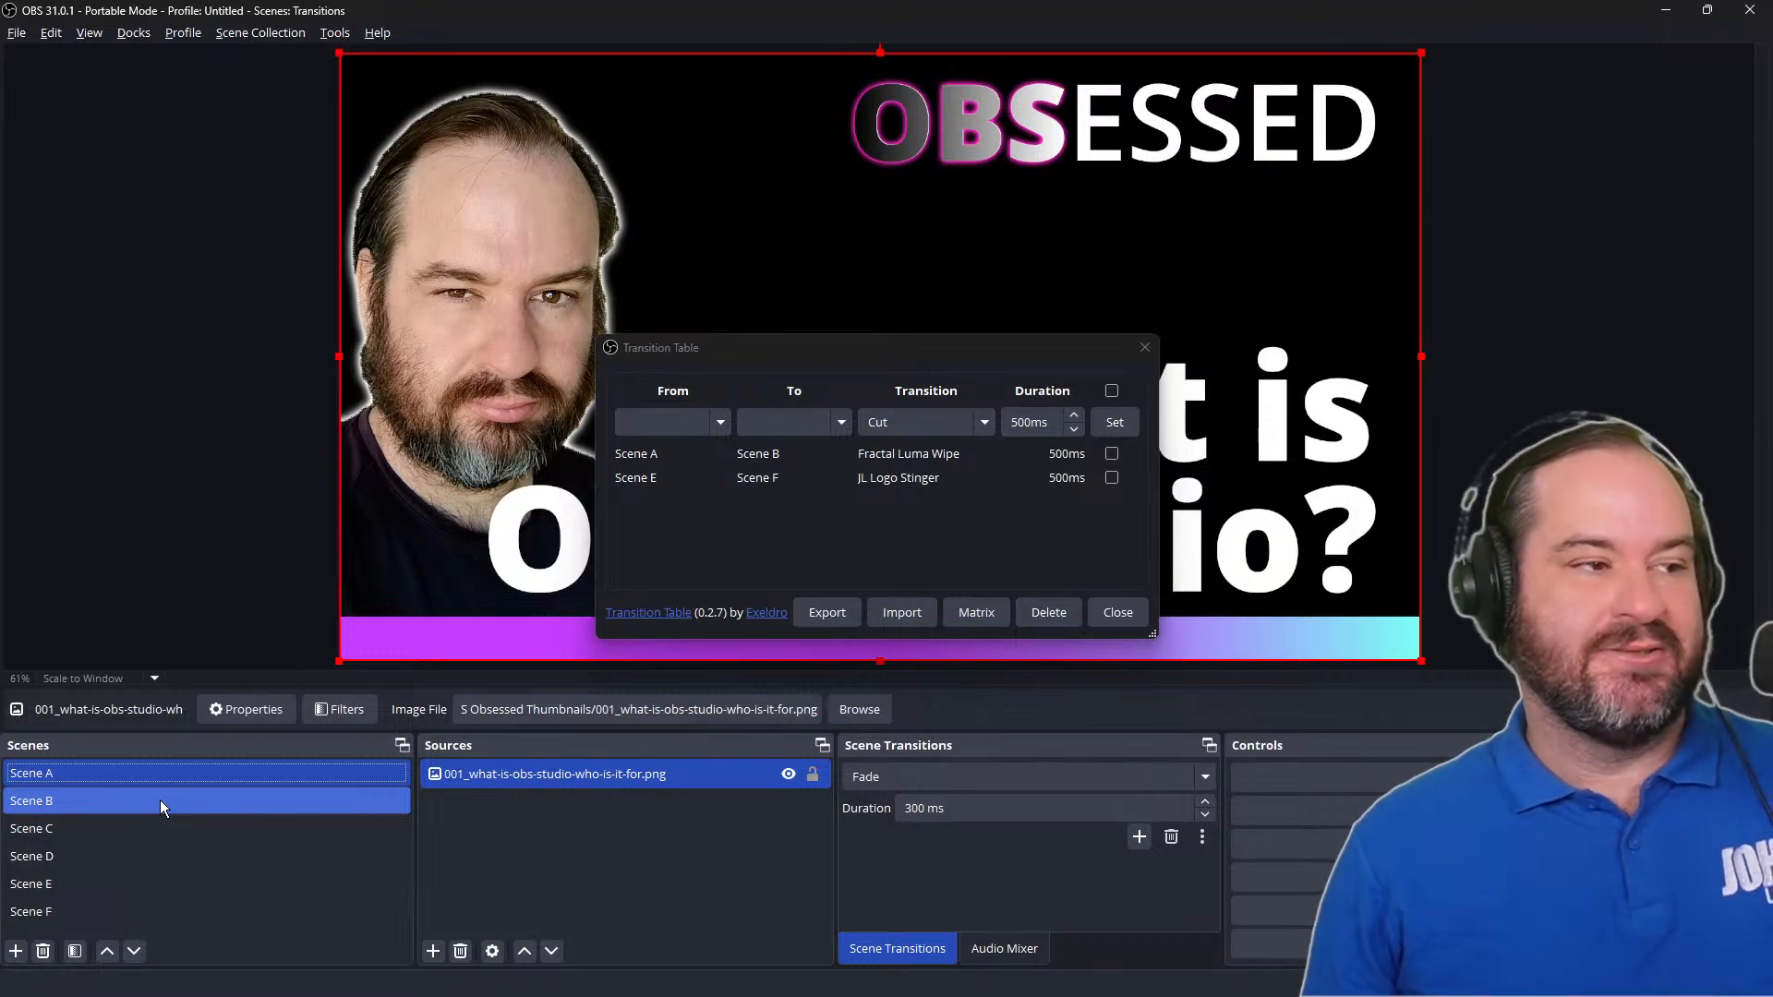
{"action": "left_click", "coordinate": [100, 773]}
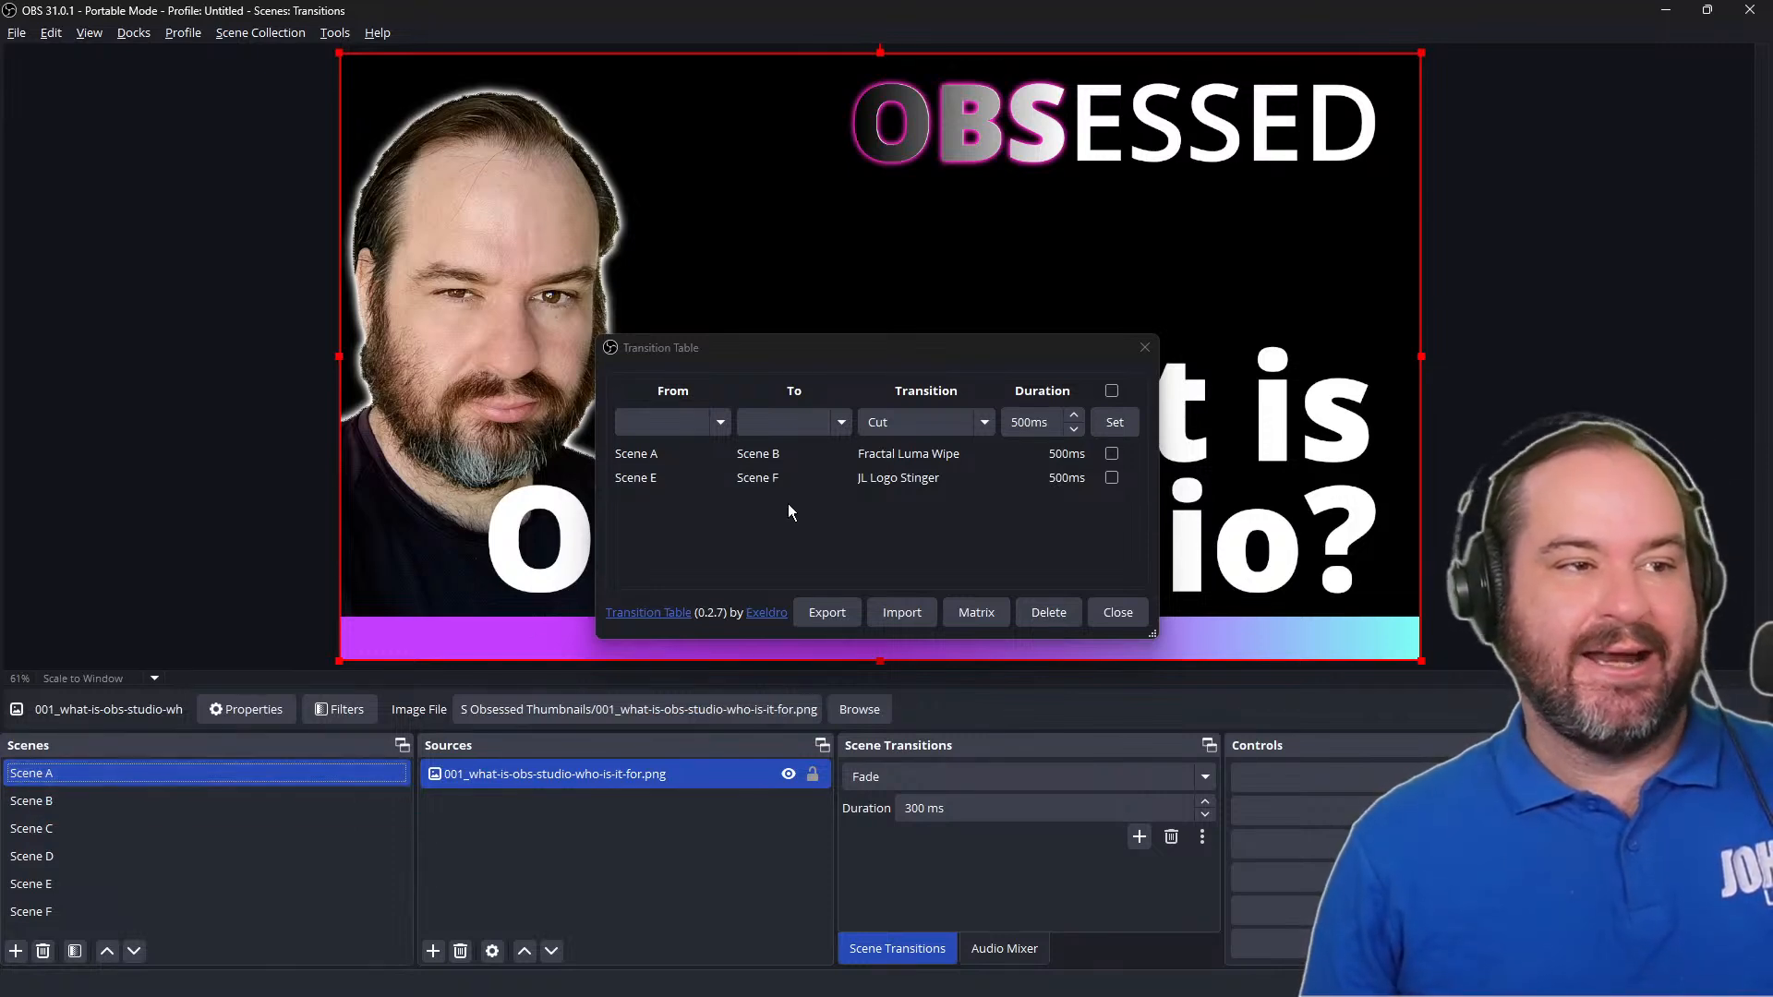
Step: Play the Scene A to Scene B transition again, and test the one from Scene E to Scene F
{"action": "left_click", "coordinate": [236, 803]}
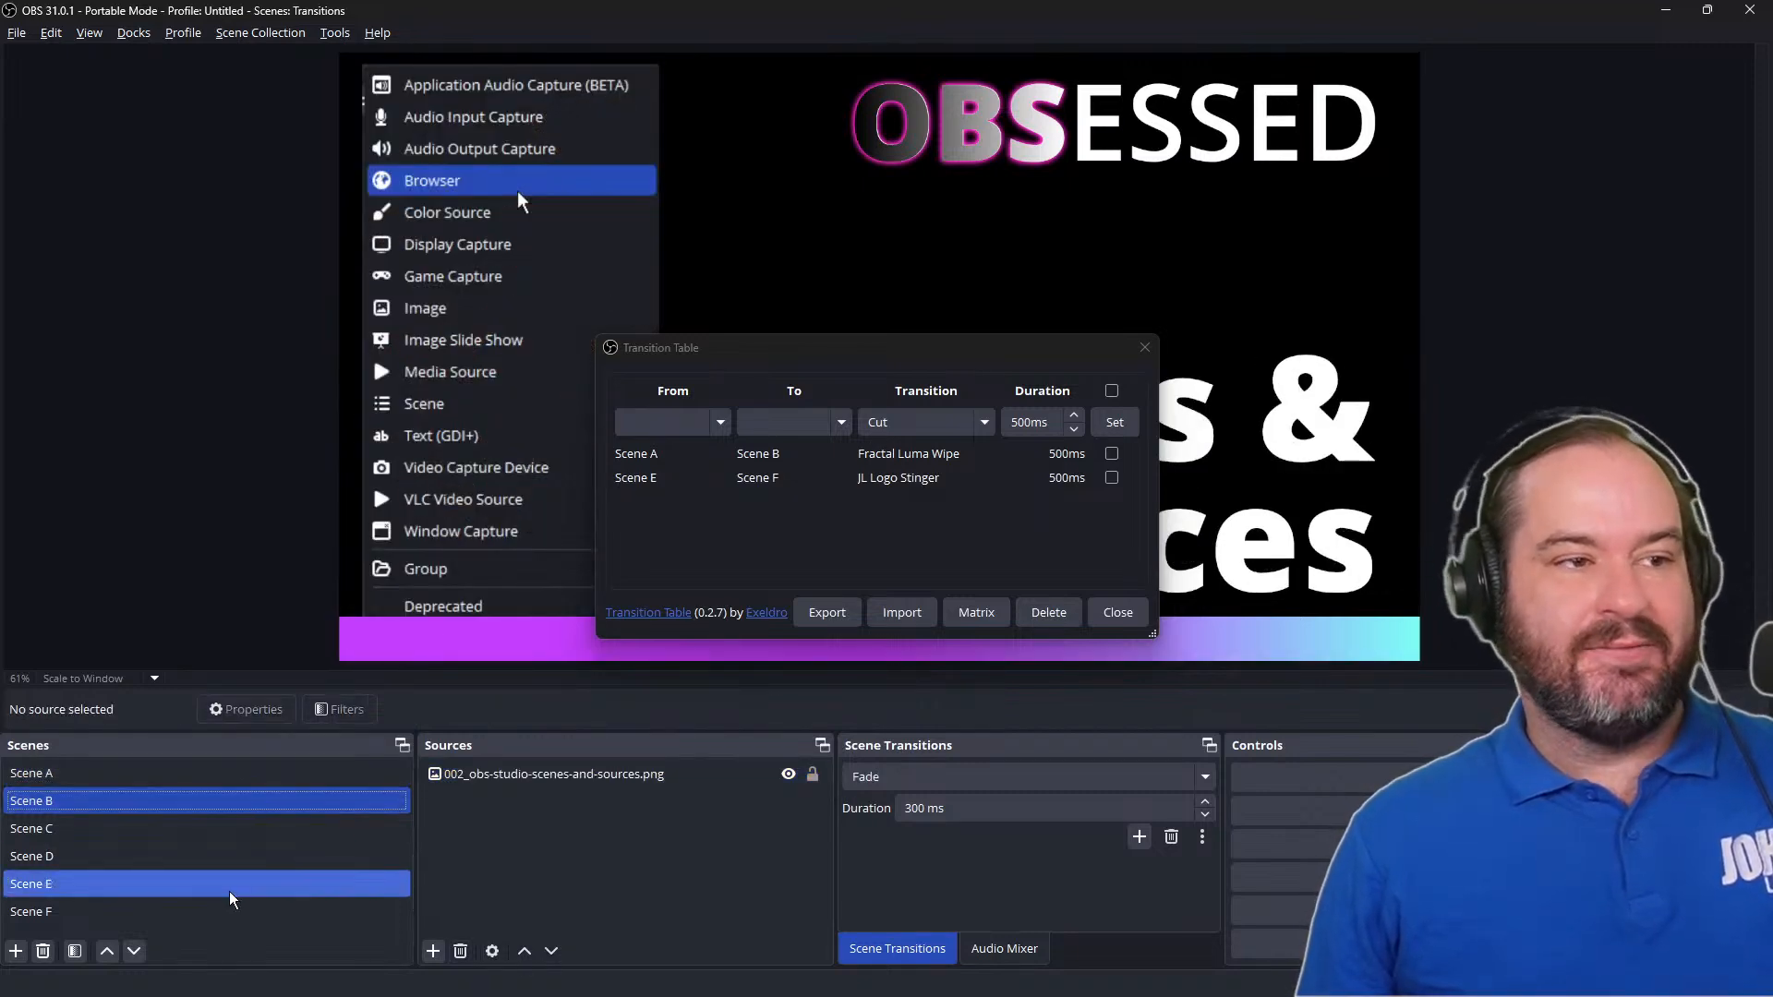
{"action": "left_click", "coordinate": [229, 890]}
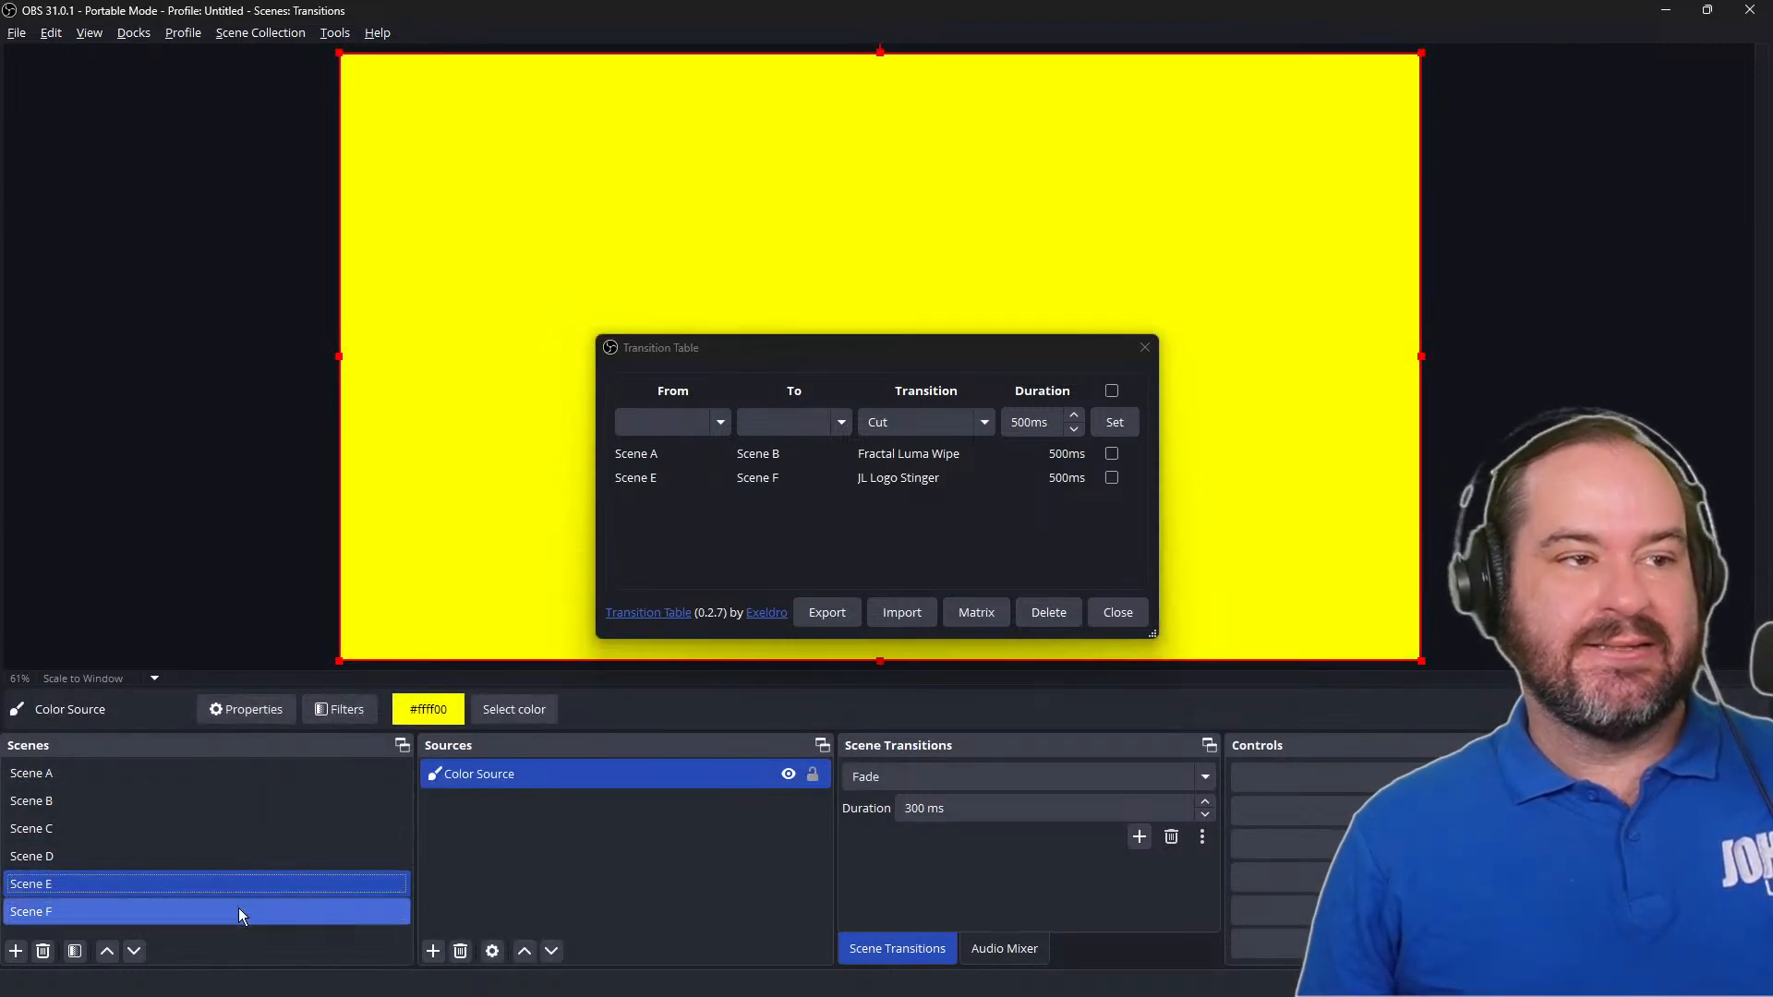
{"action": "left_click", "coordinate": [239, 912]}
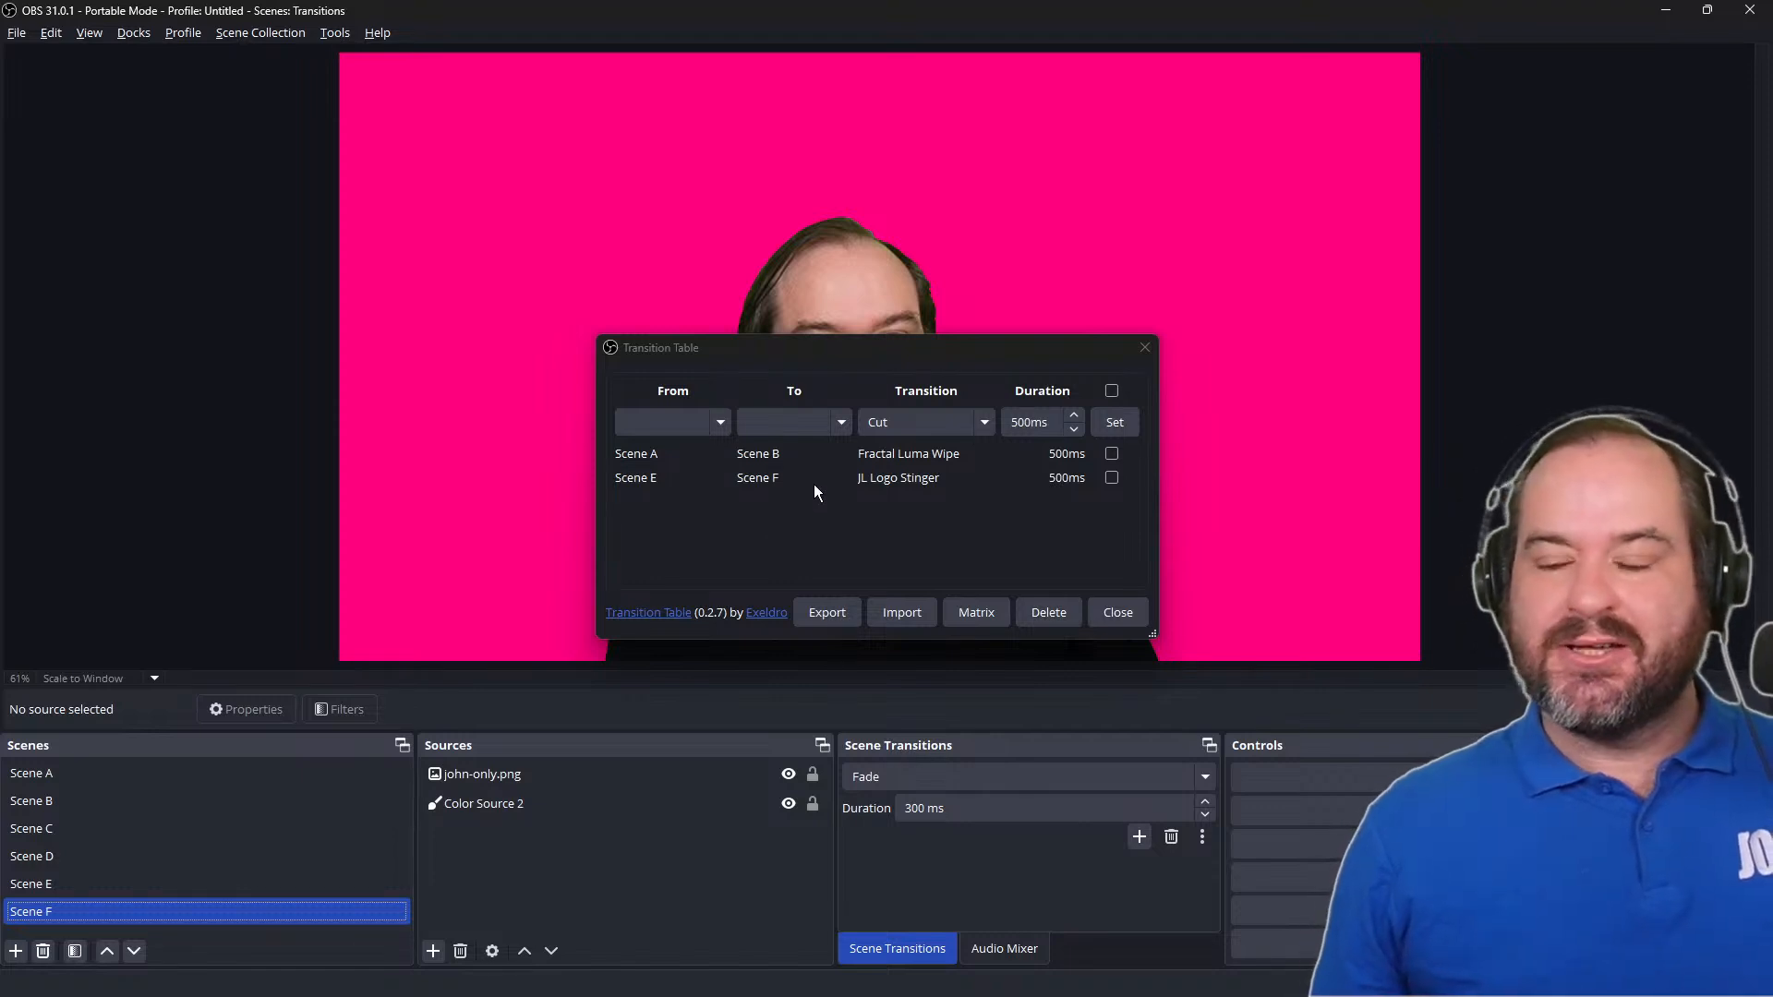
Step: Examine the transition matrix by selecting cells in its scene-to-scene grid, and close it
{"action": "left_click", "coordinate": [716, 421]}
{"action": "left_click", "coordinate": [716, 421]}
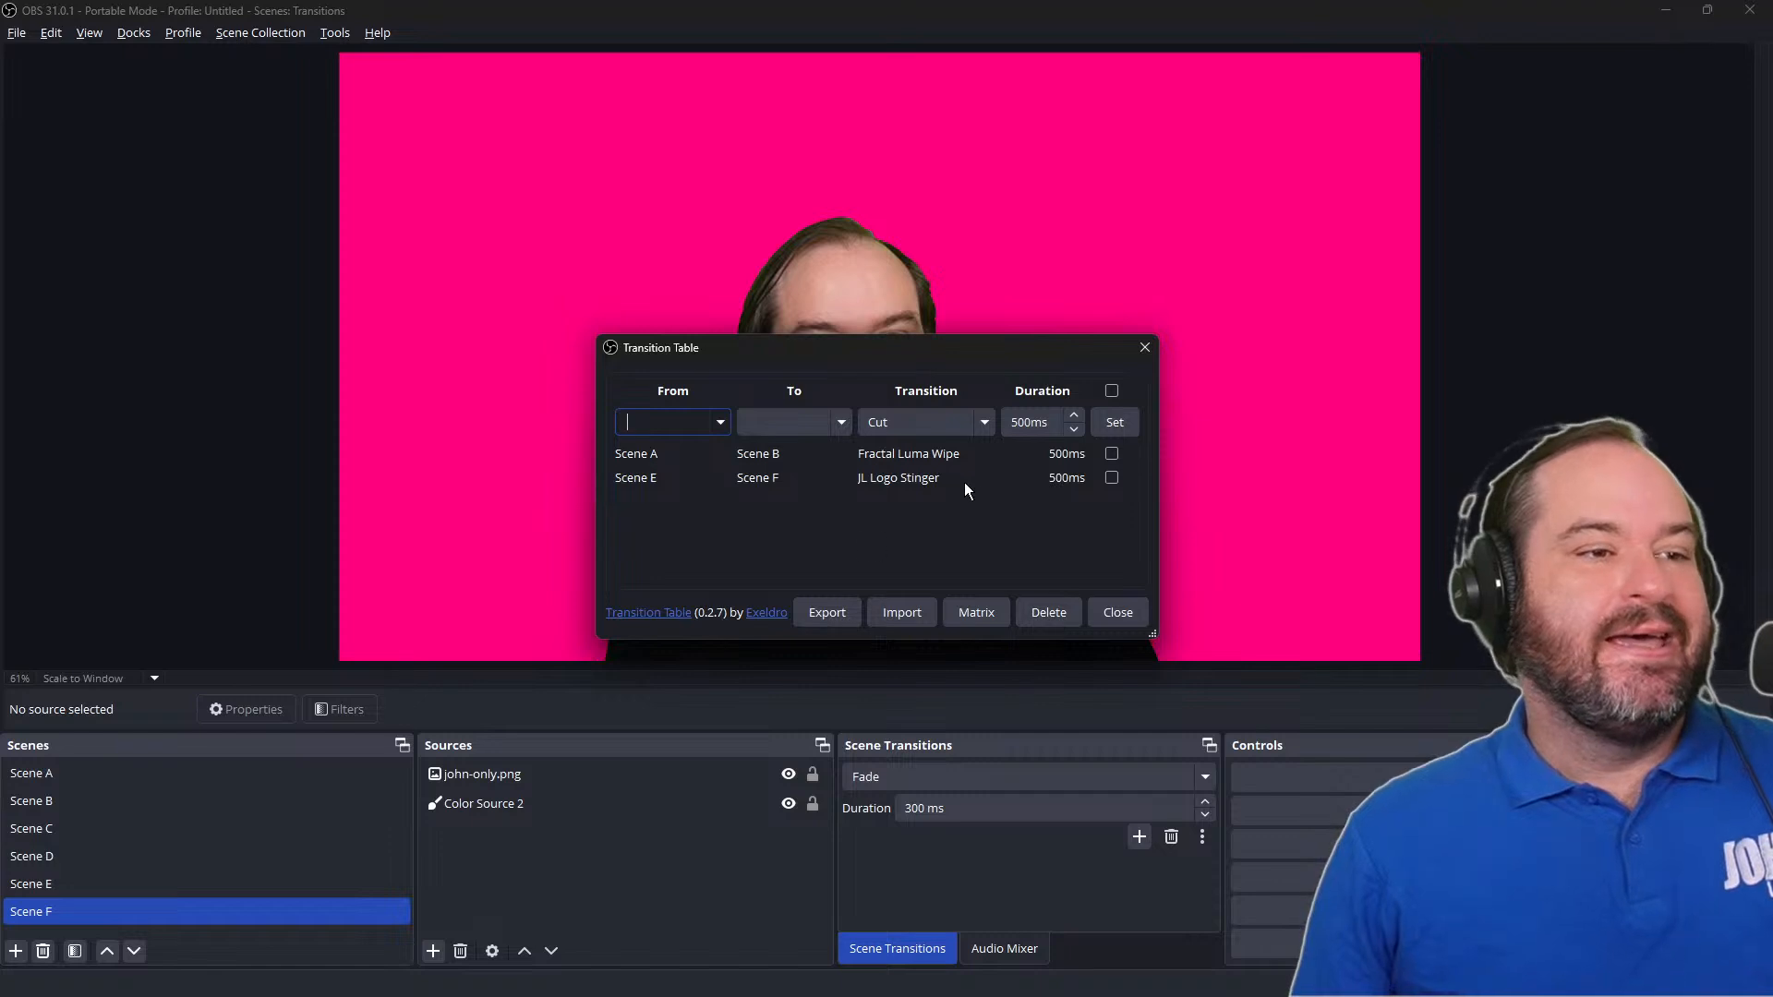
{"action": "left_click", "coordinate": [988, 617]}
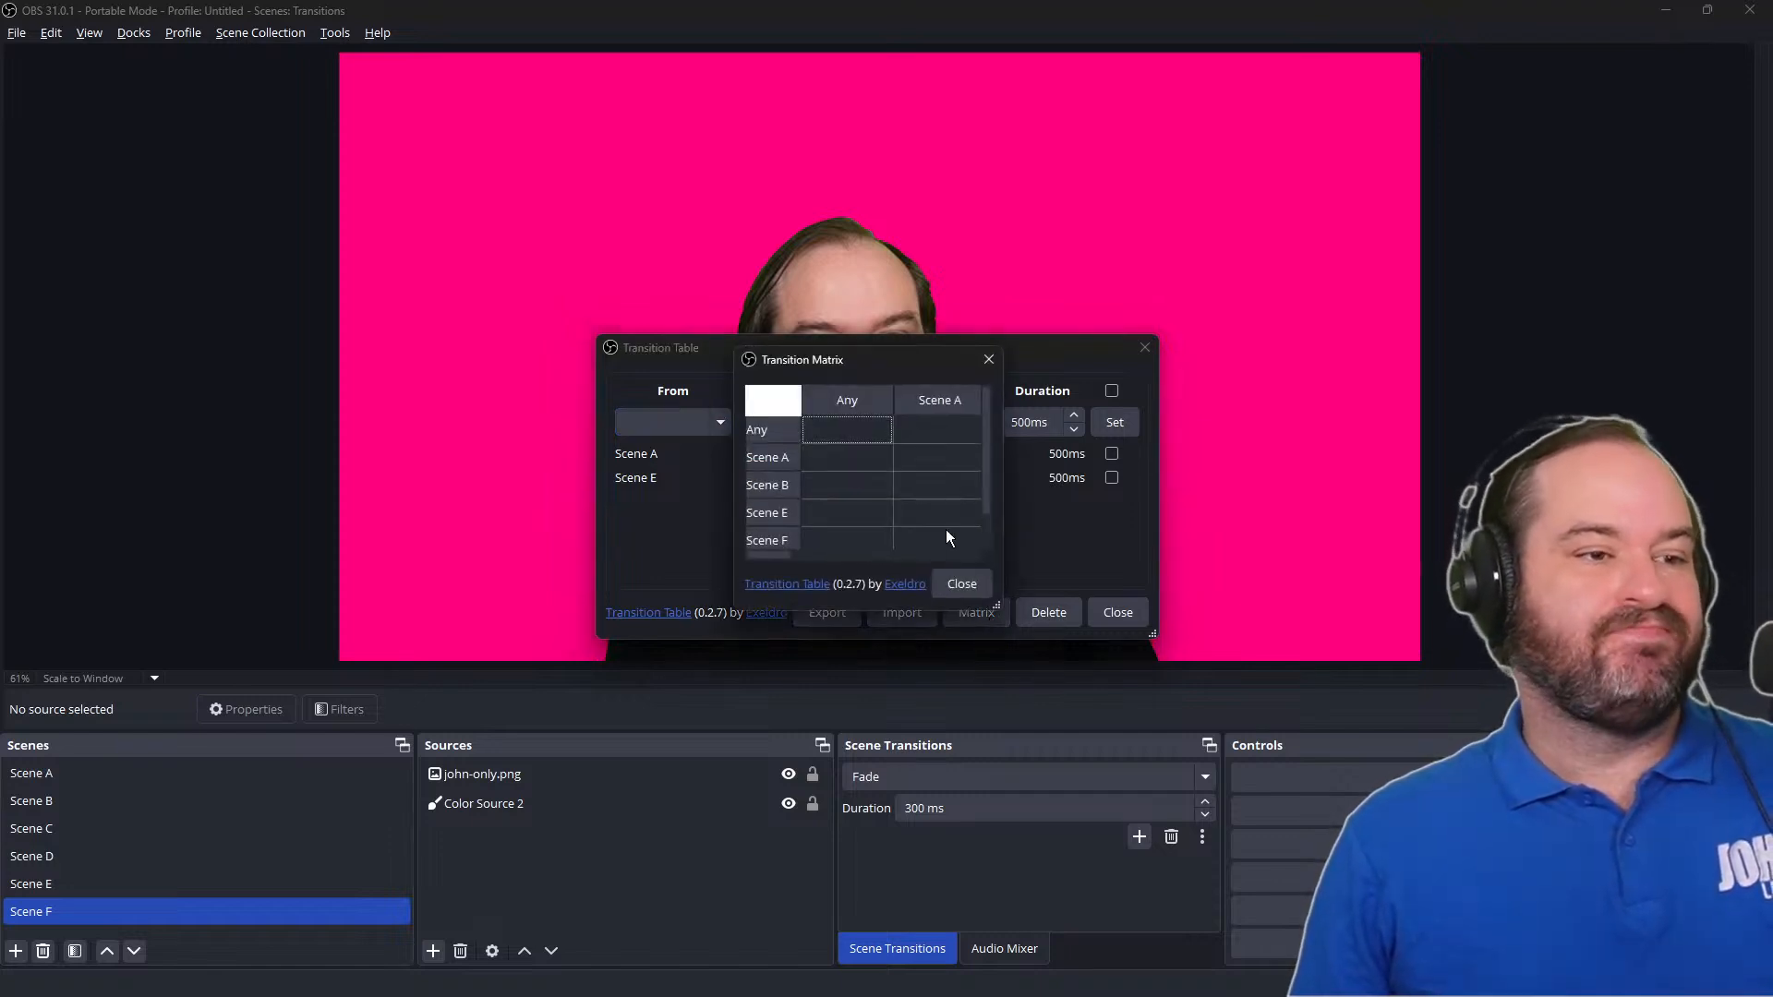
{"action": "left_click", "coordinate": [860, 427]}
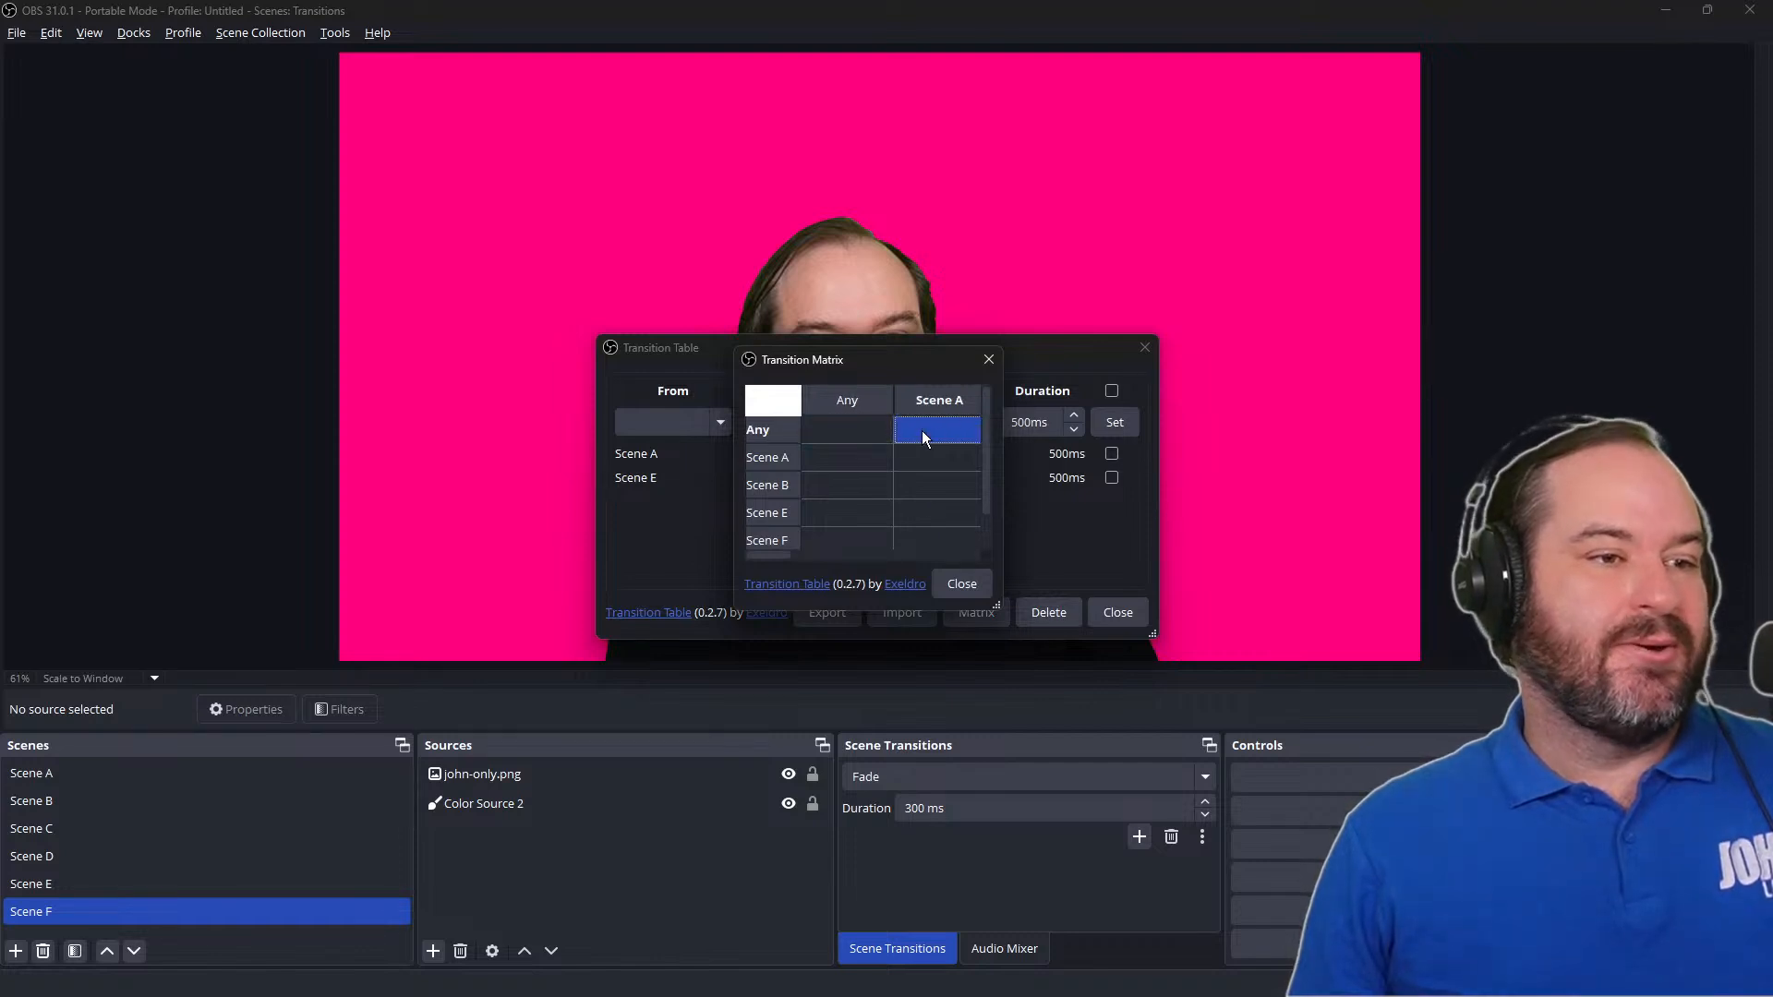
{"action": "left_click", "coordinate": [919, 459]}
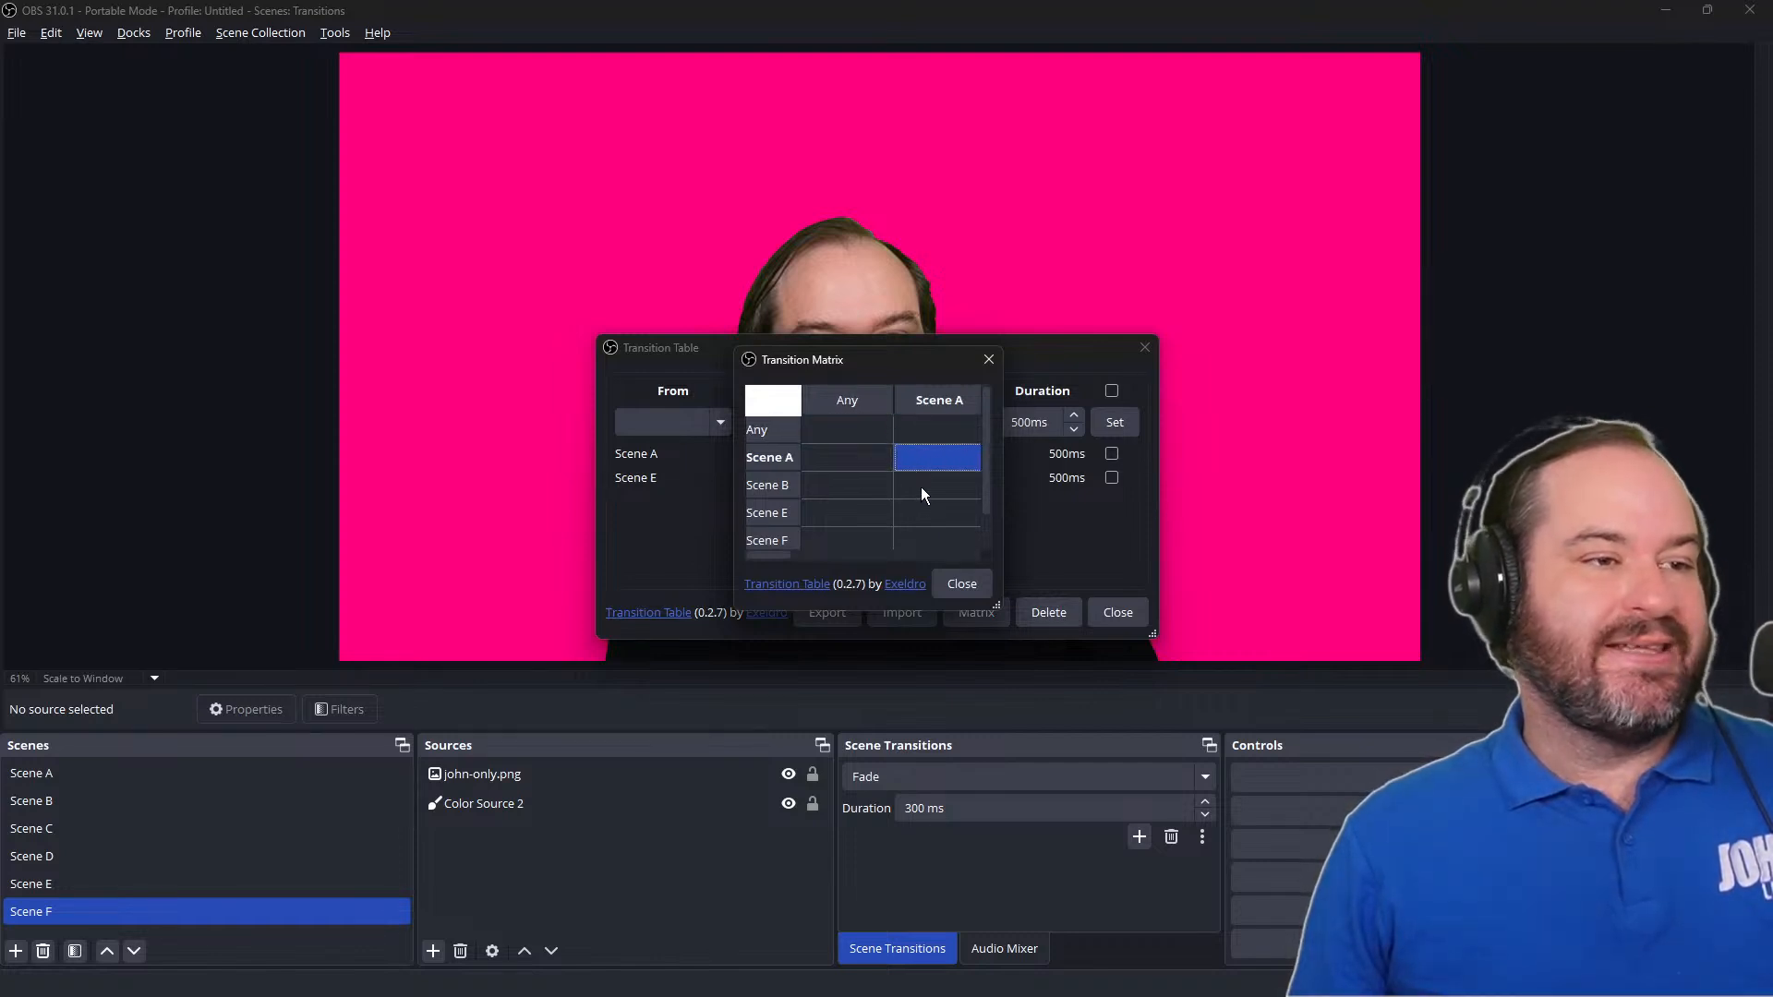
{"action": "left_click", "coordinate": [999, 358]}
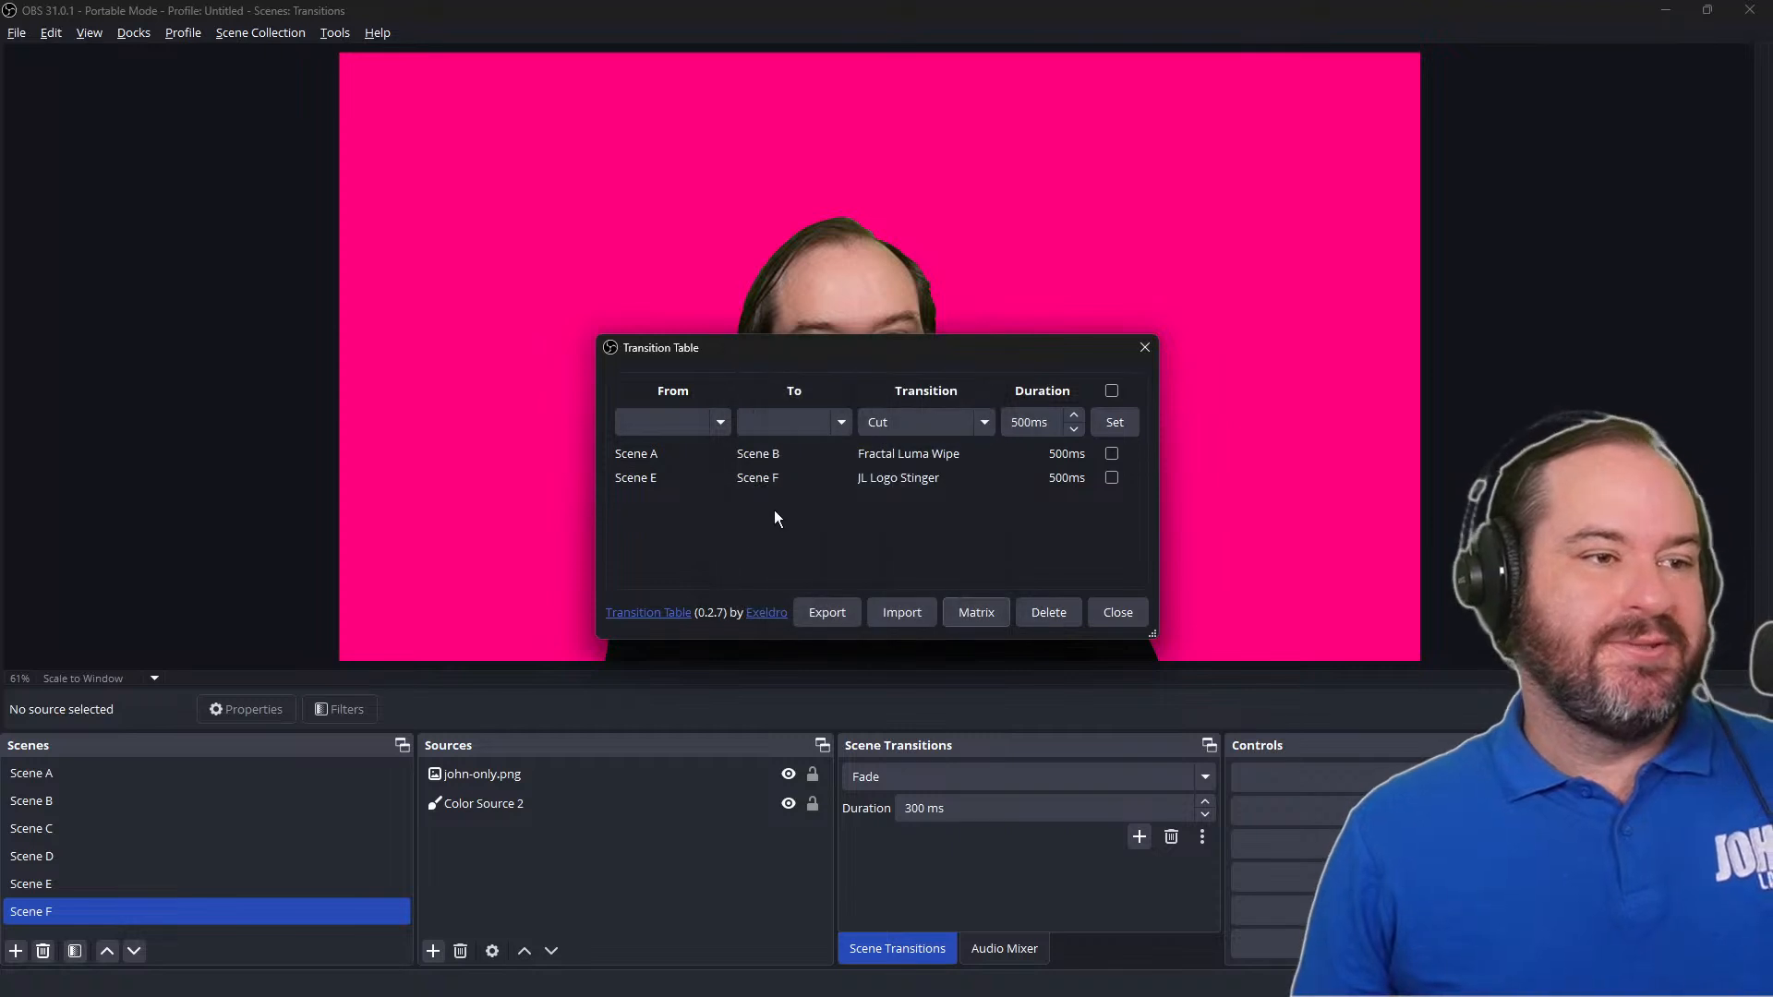
Step: Assign the Swipe transition at 500 ms to the switch from Scene C to Scene D and close the transition table
{"action": "left_click", "coordinate": [721, 424]}
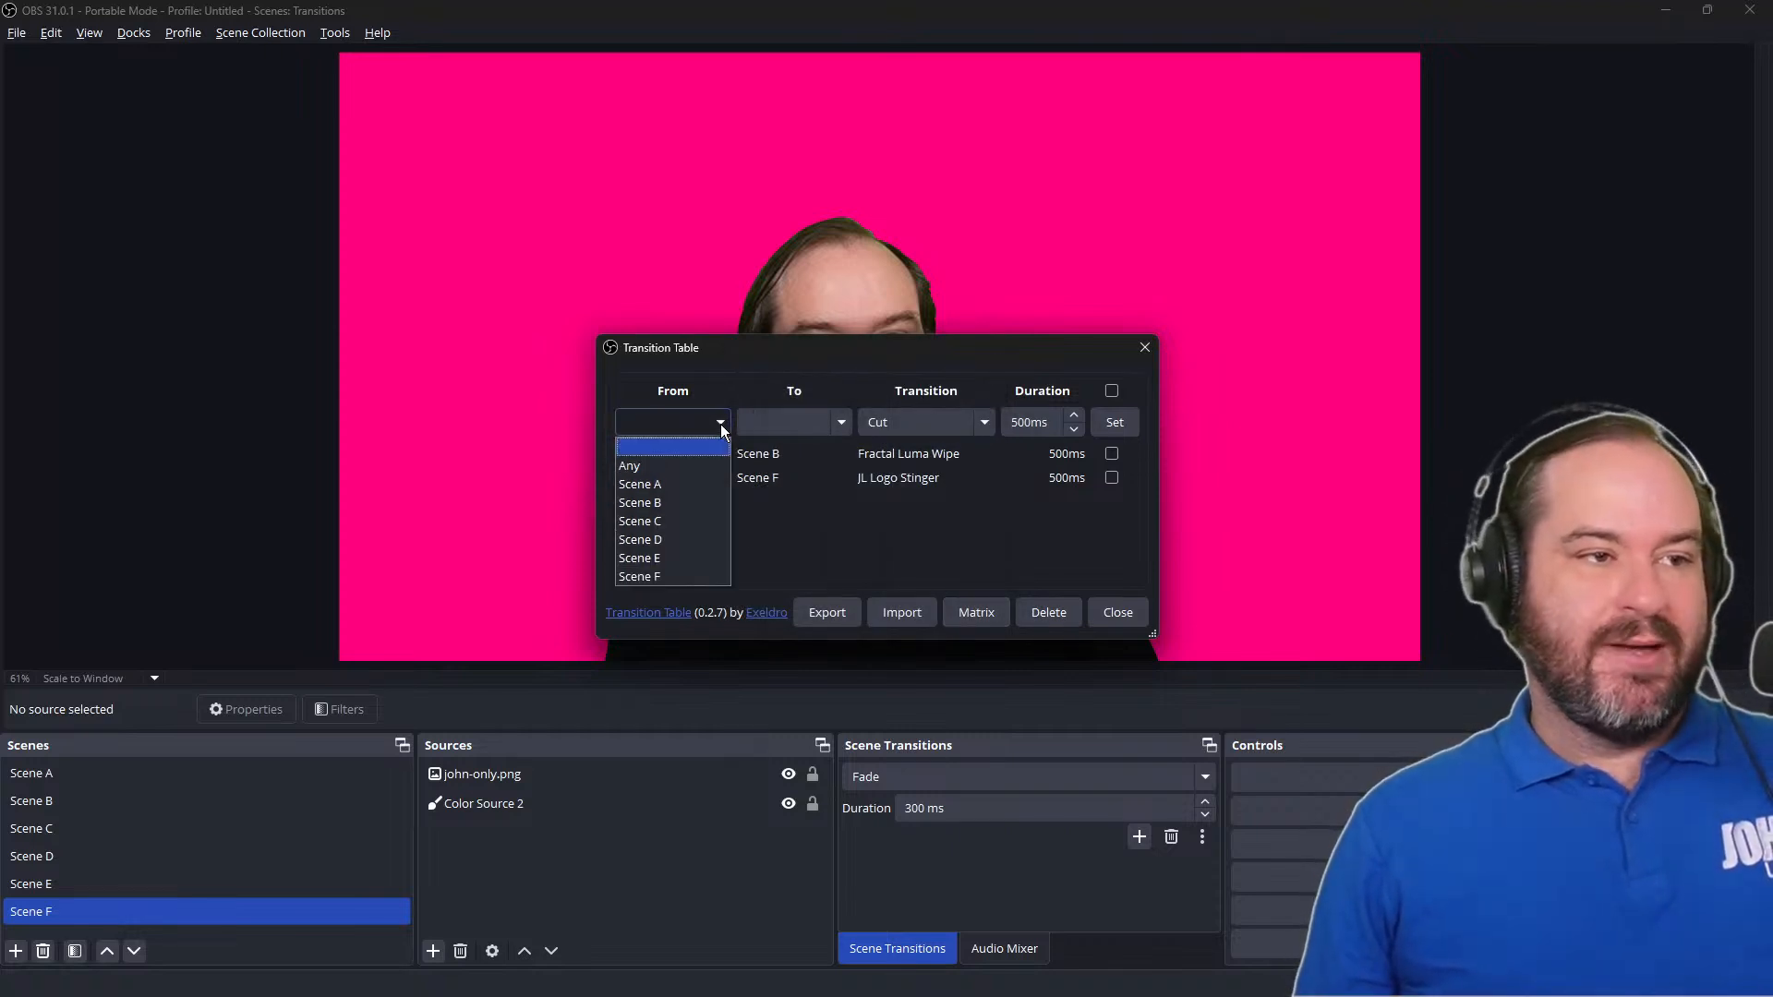
{"action": "left_click", "coordinate": [712, 520]}
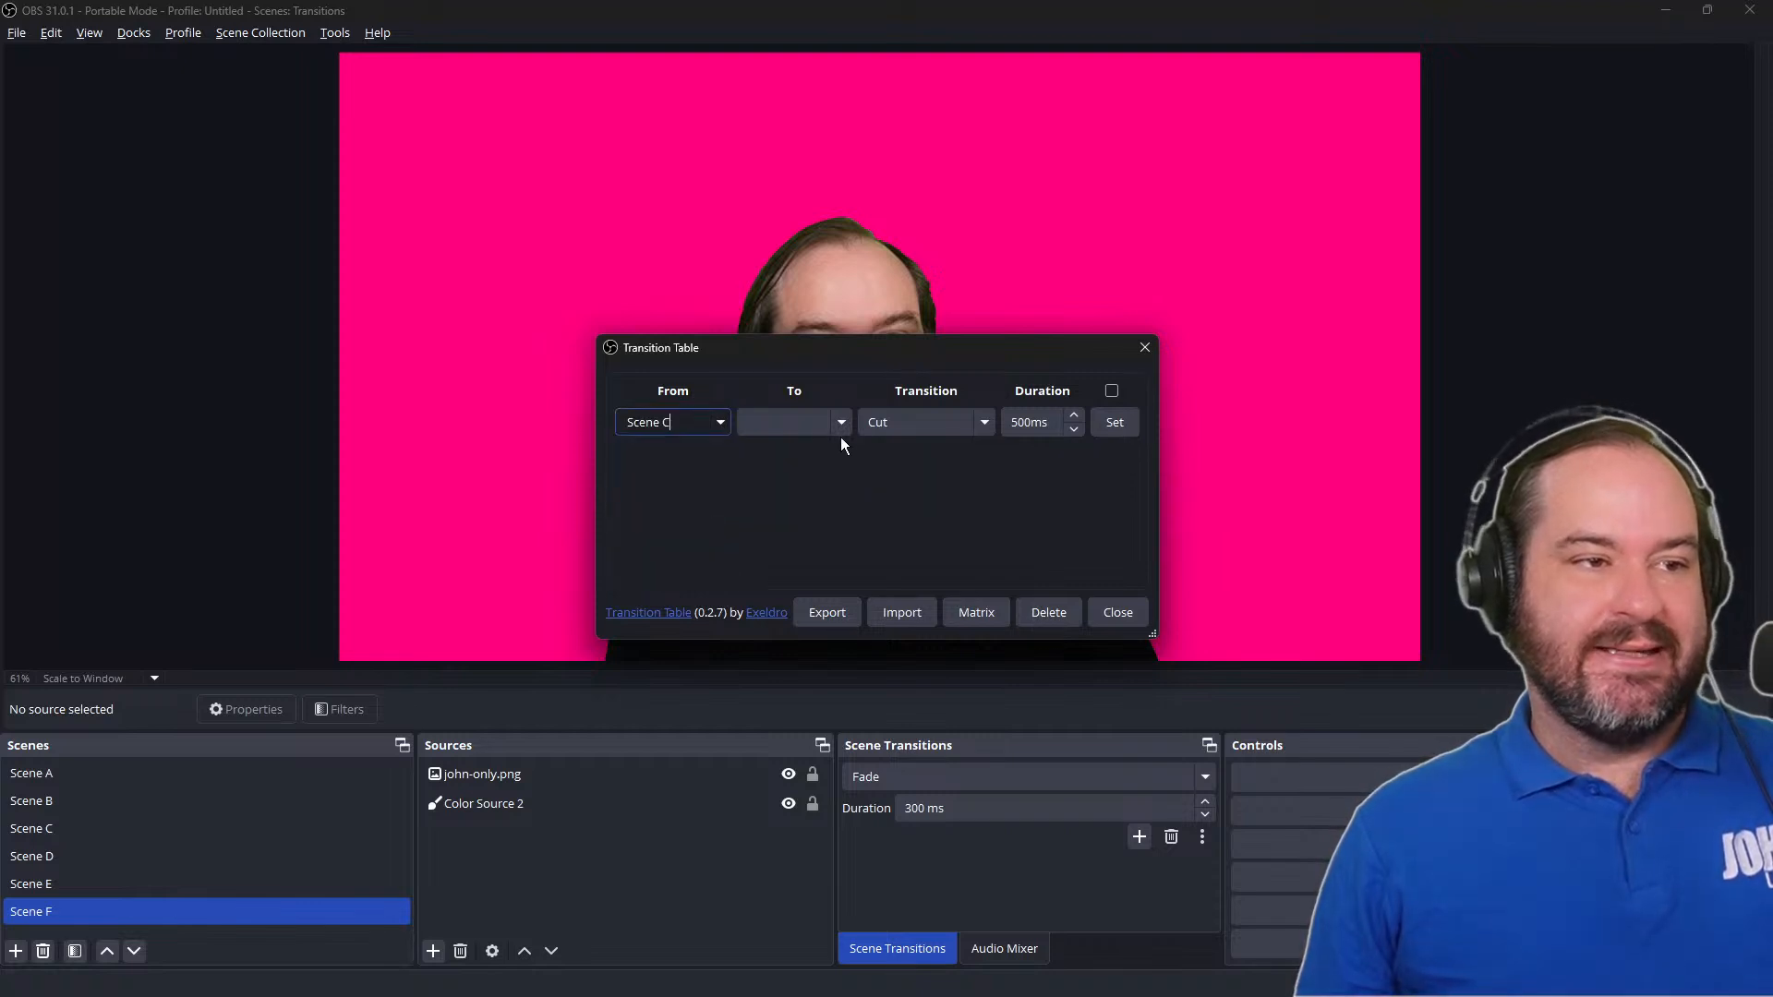
{"action": "left_click", "coordinate": [841, 424]}
{"action": "left_click", "coordinate": [827, 546]}
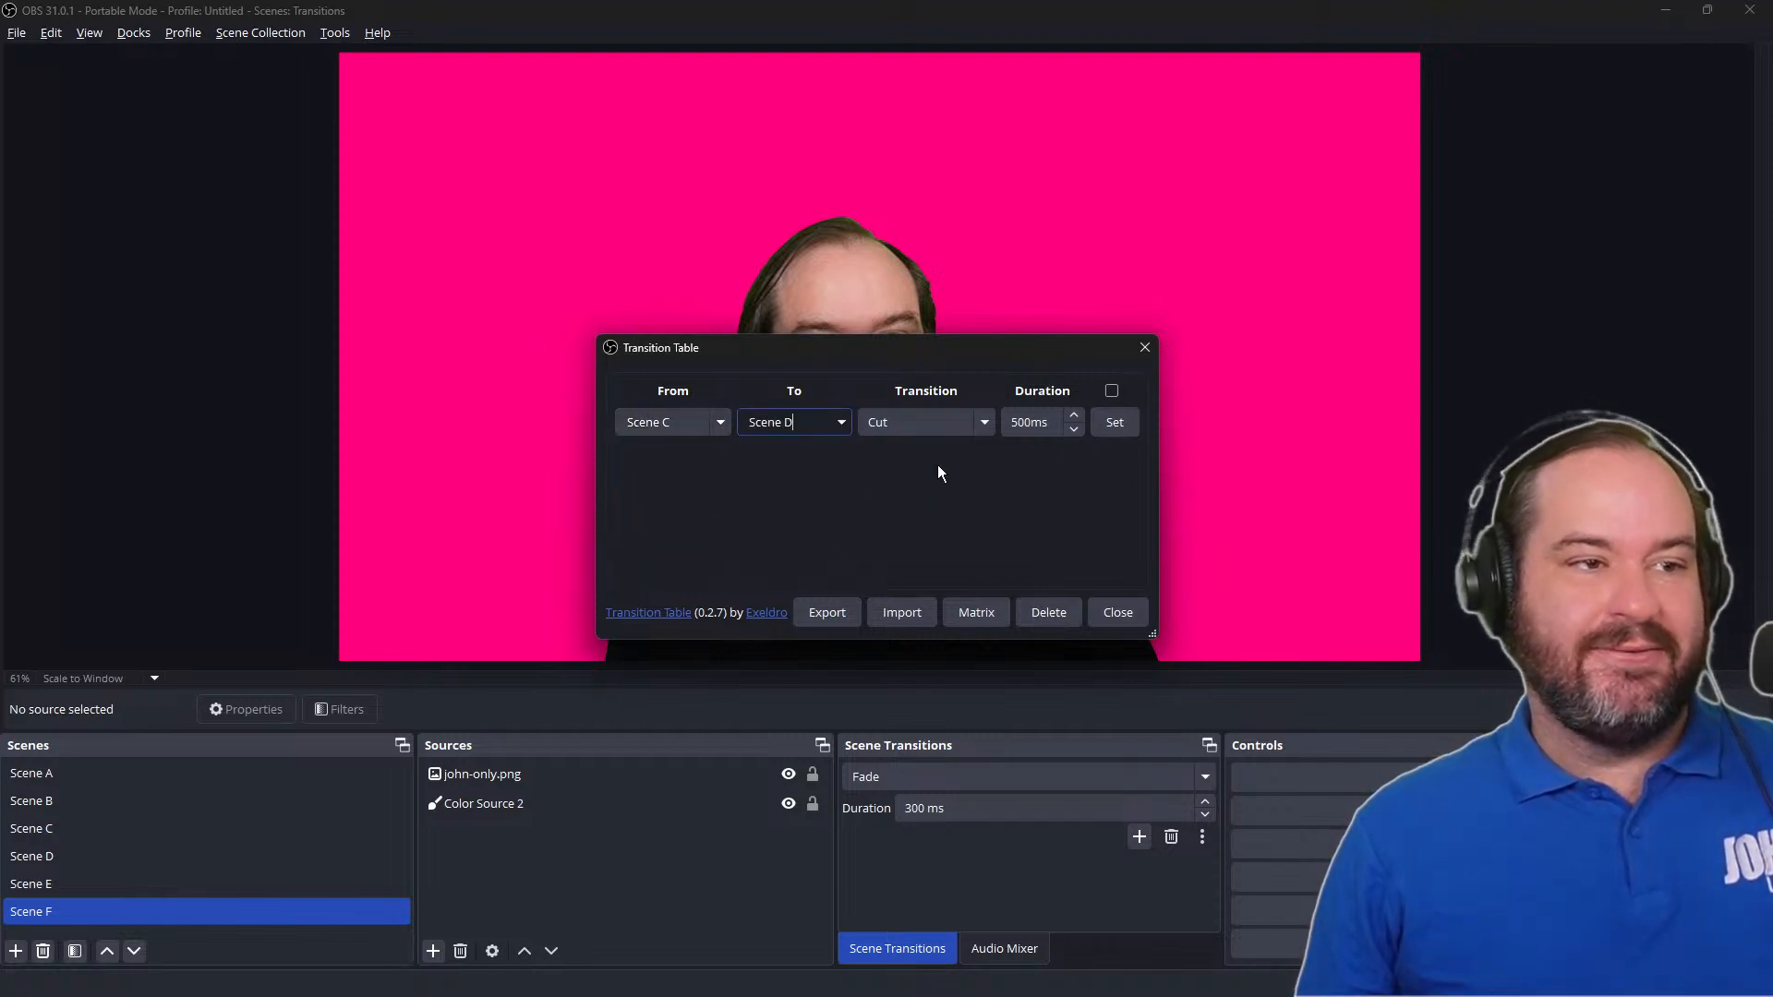
{"action": "left_click", "coordinate": [990, 425]}
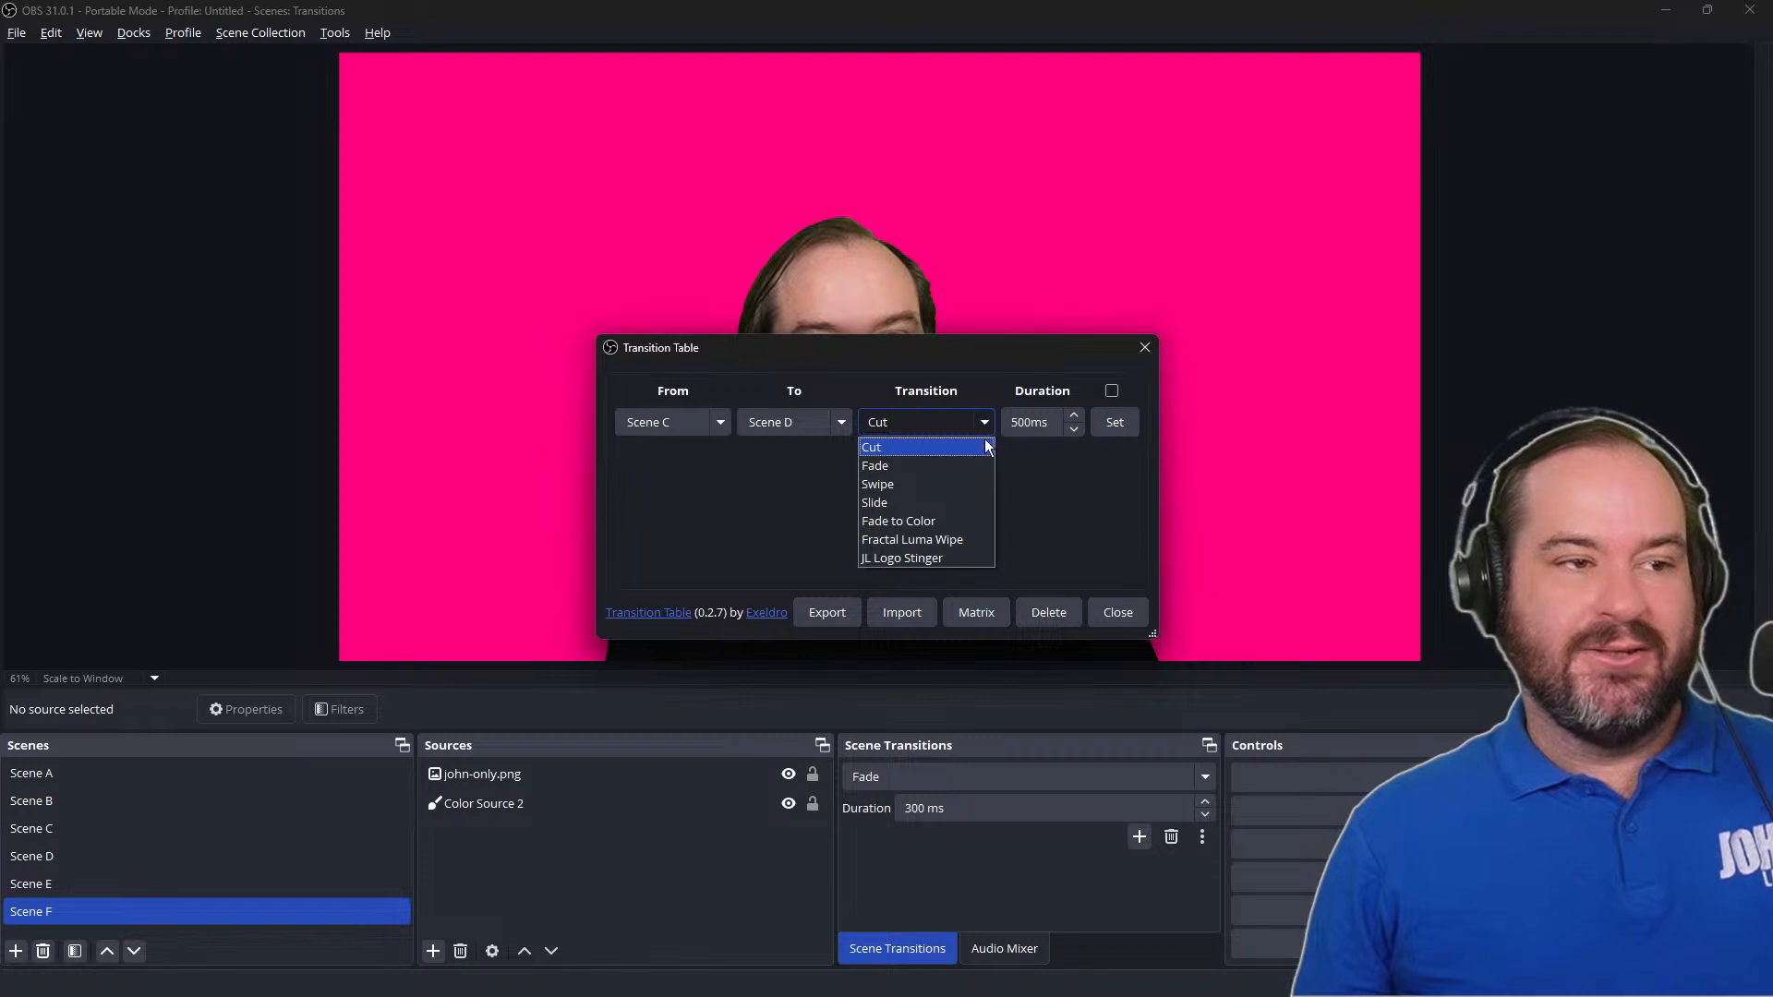
{"action": "left_click", "coordinate": [972, 485]}
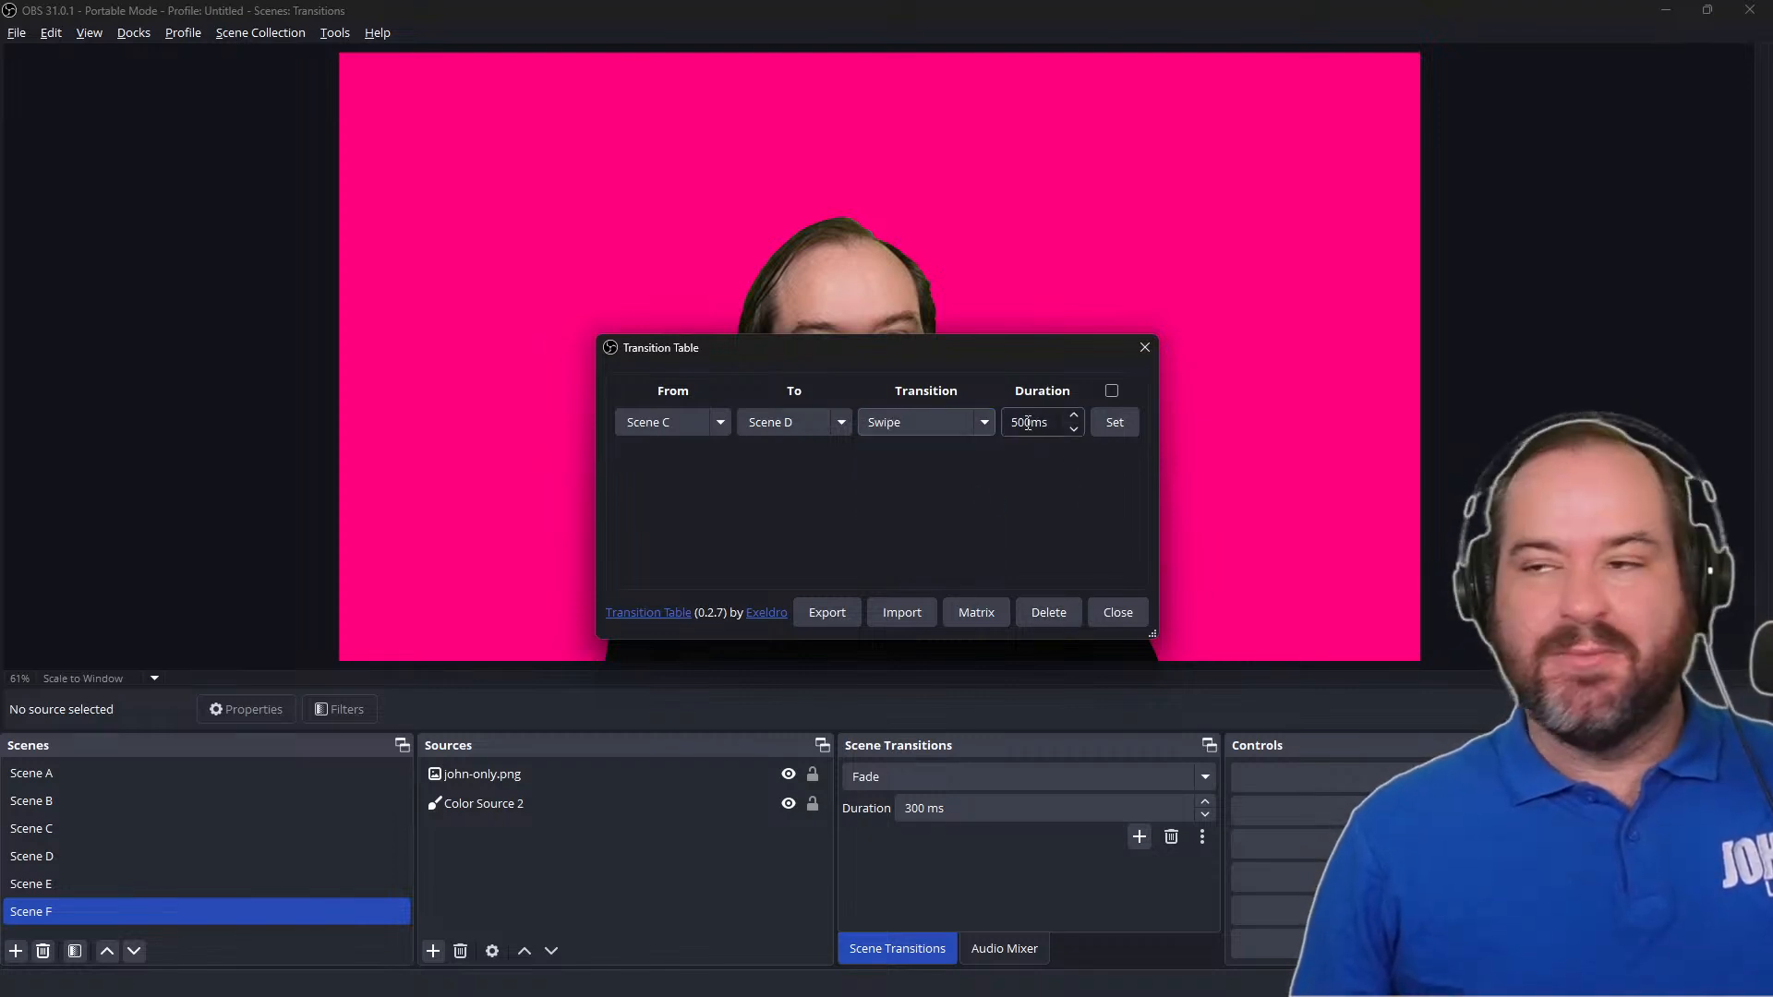
{"action": "left_click", "coordinate": [1129, 423]}
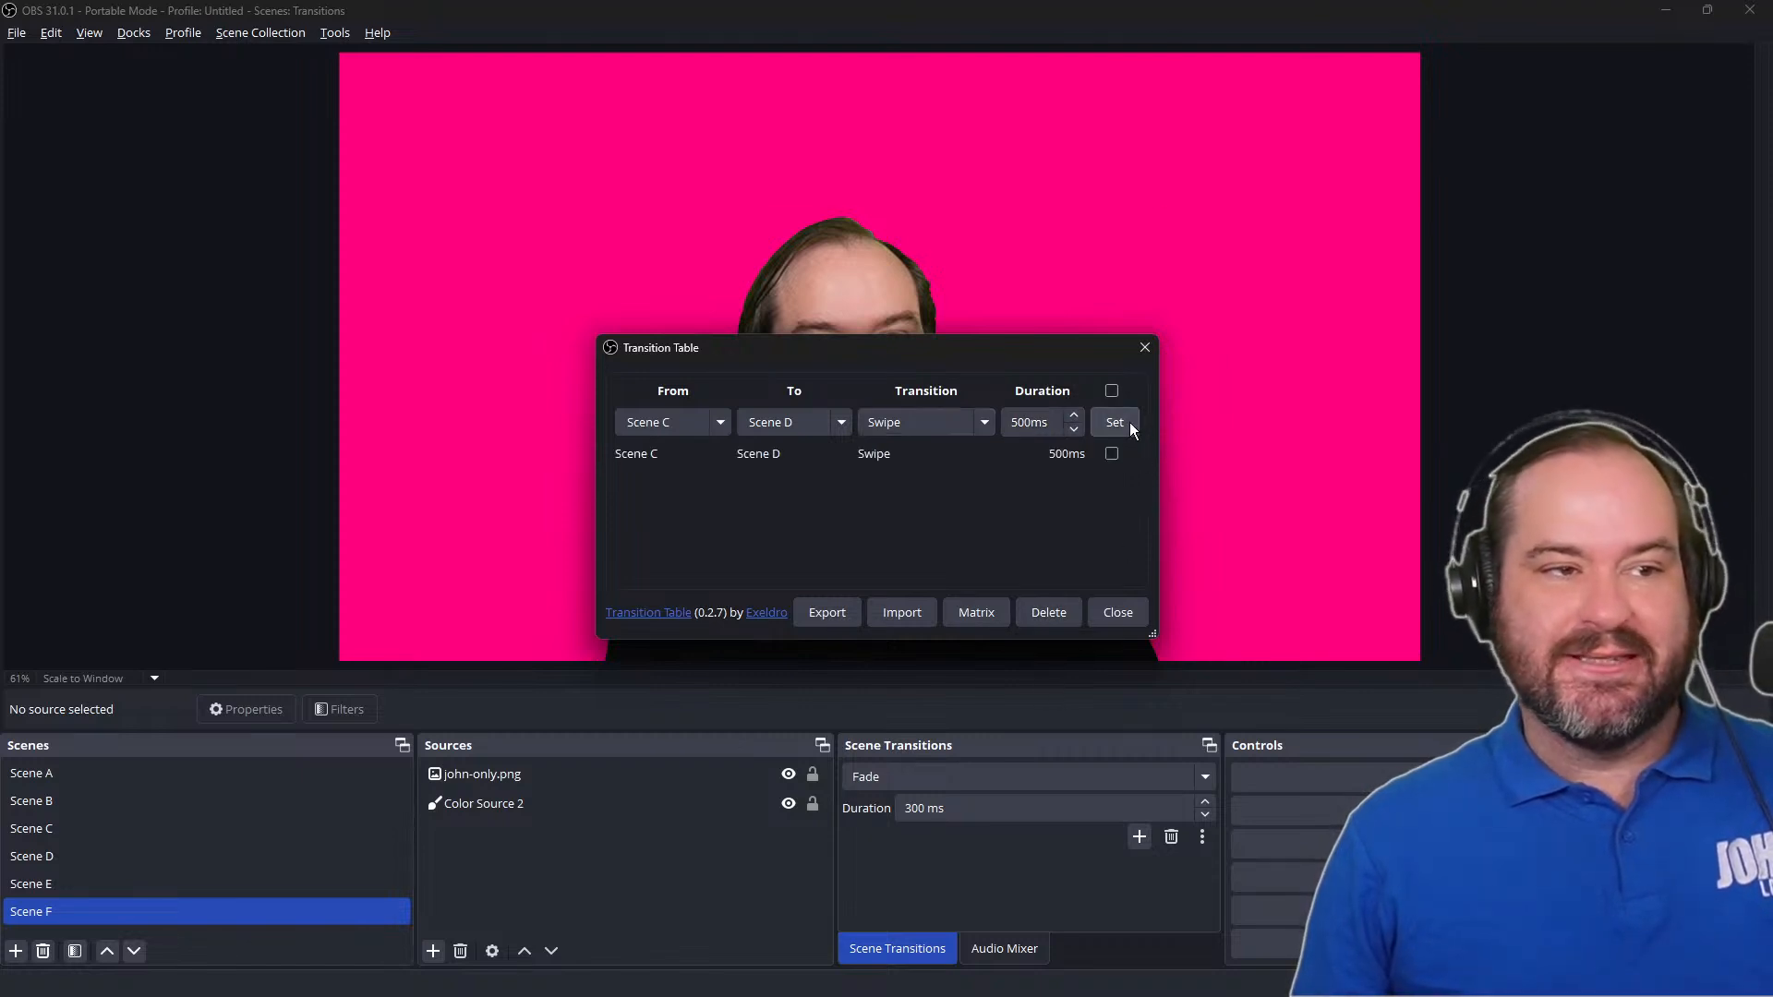
{"action": "left_click", "coordinate": [1099, 618]}
Step: Test the transitions by switching from Scene C to Scene D, Scene A to Scene B, and Scene C to Scene D again
{"action": "left_click", "coordinate": [300, 823]}
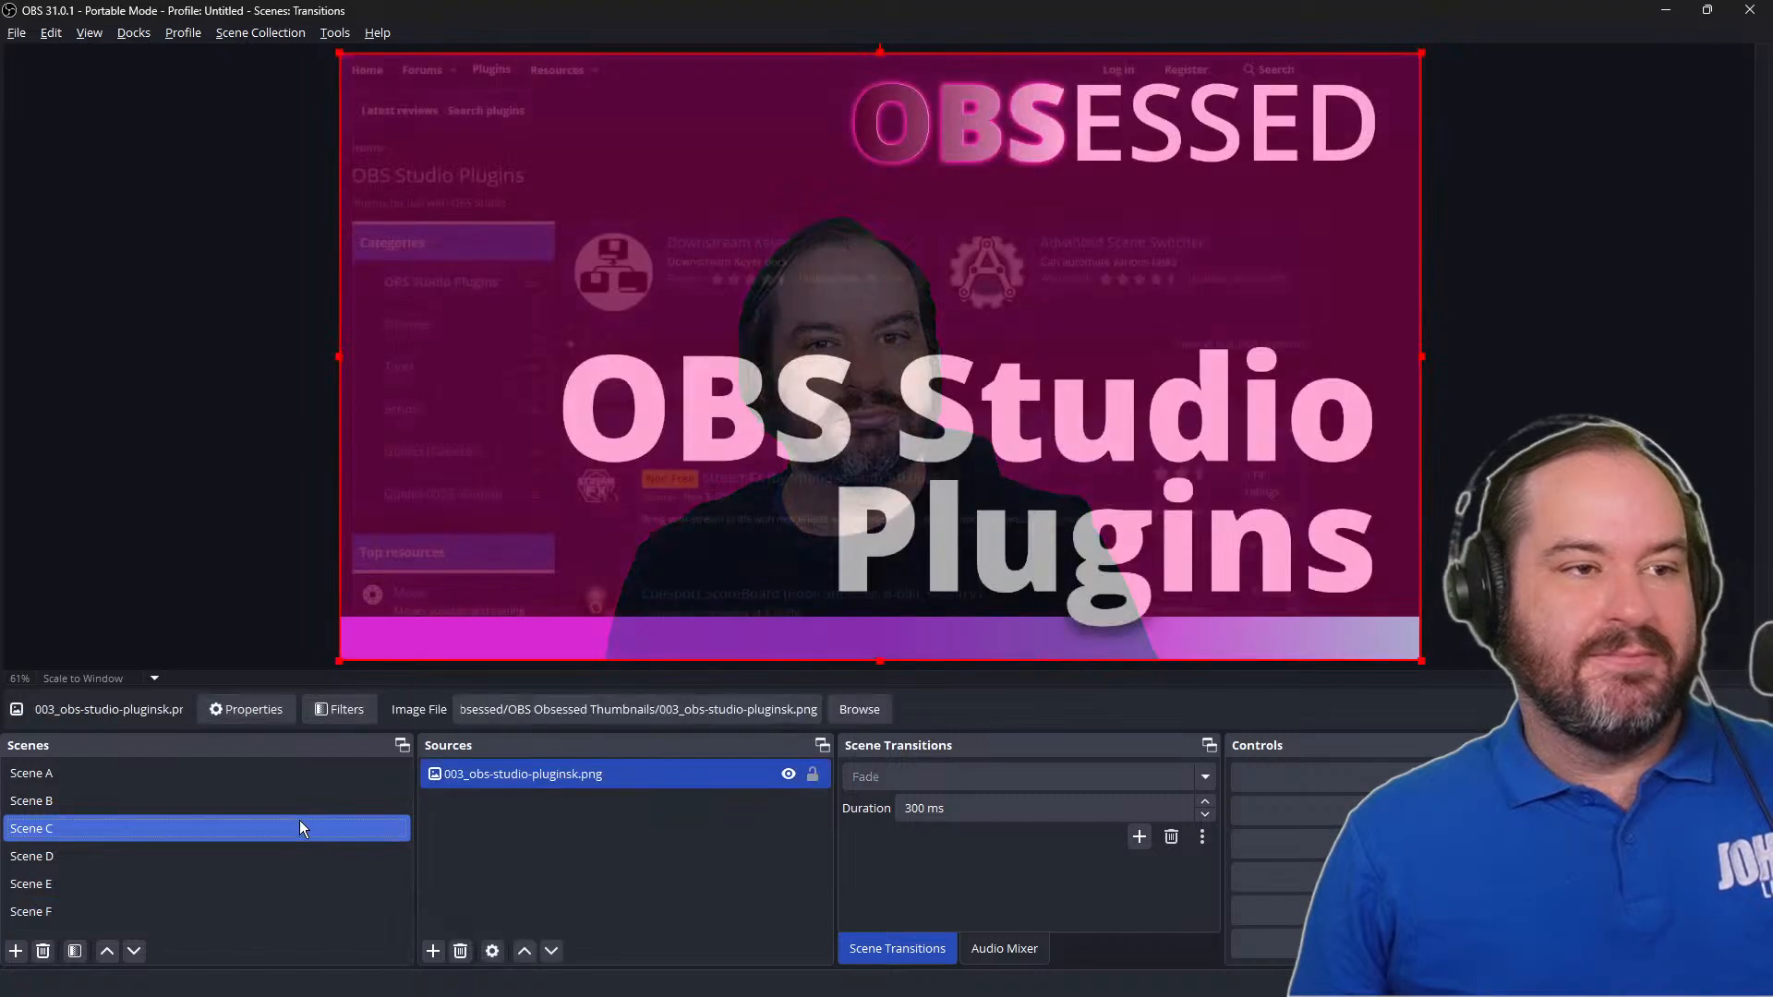
{"action": "left_click", "coordinate": [307, 849]}
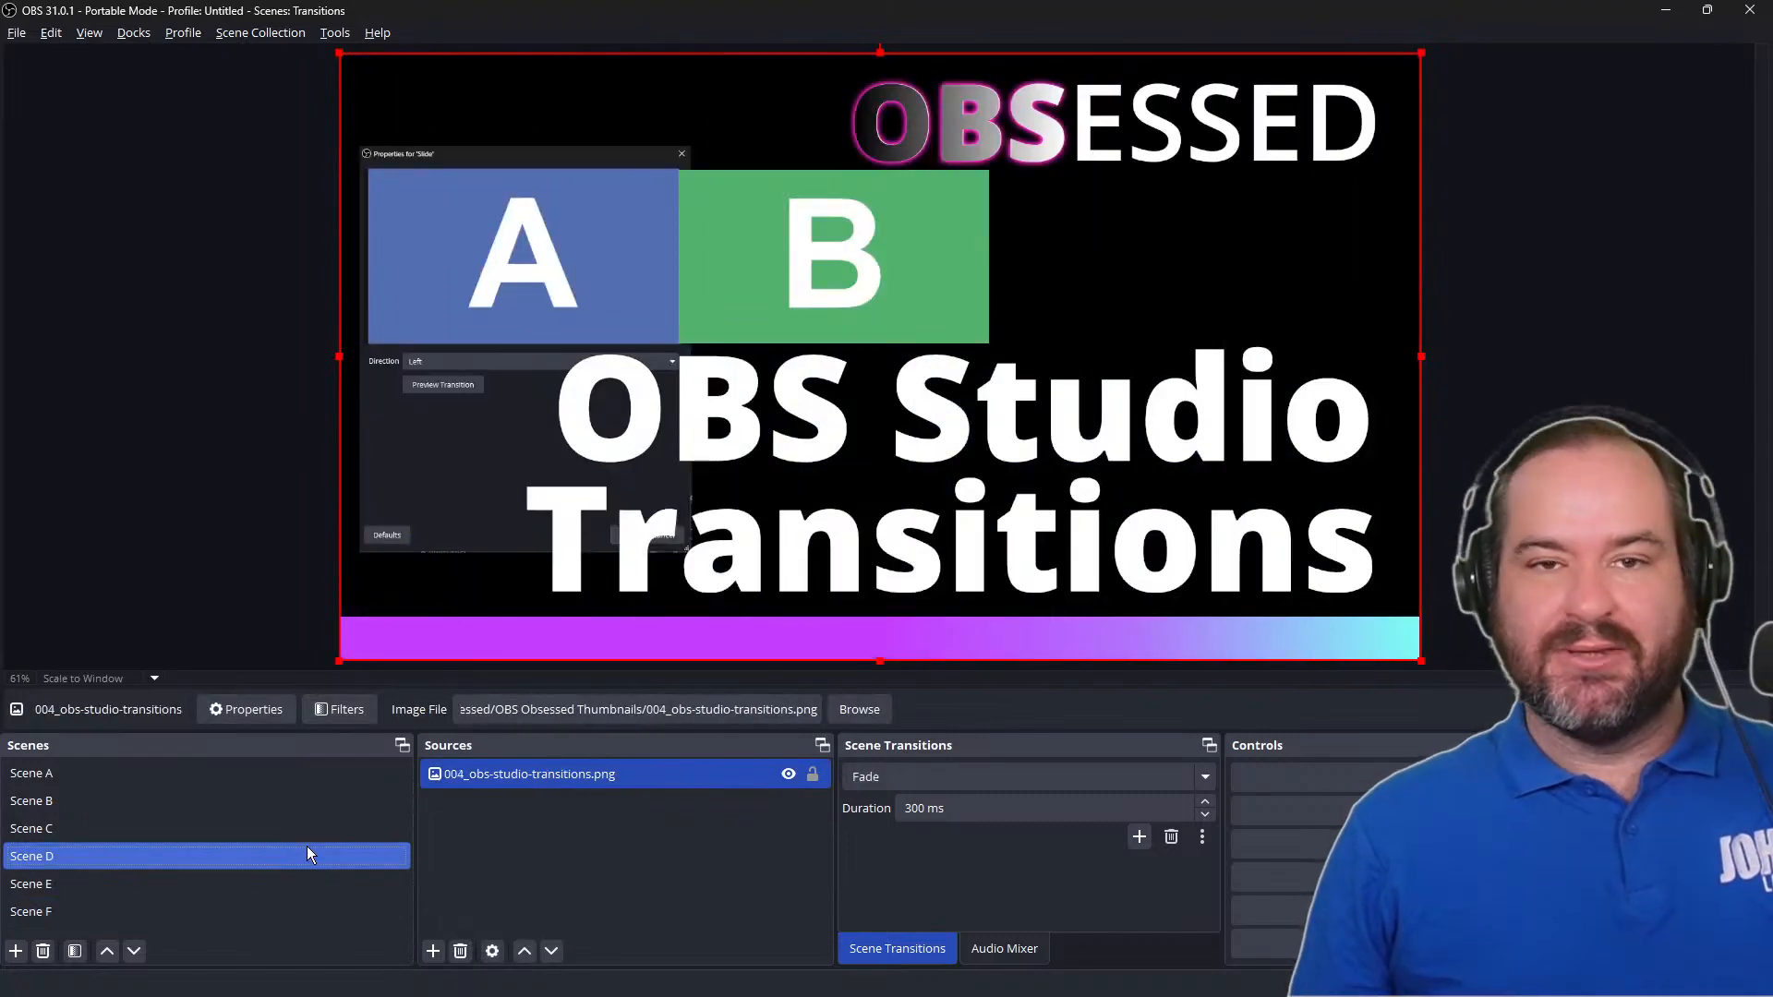
{"action": "left_click", "coordinate": [310, 767]}
{"action": "left_click", "coordinate": [321, 801]}
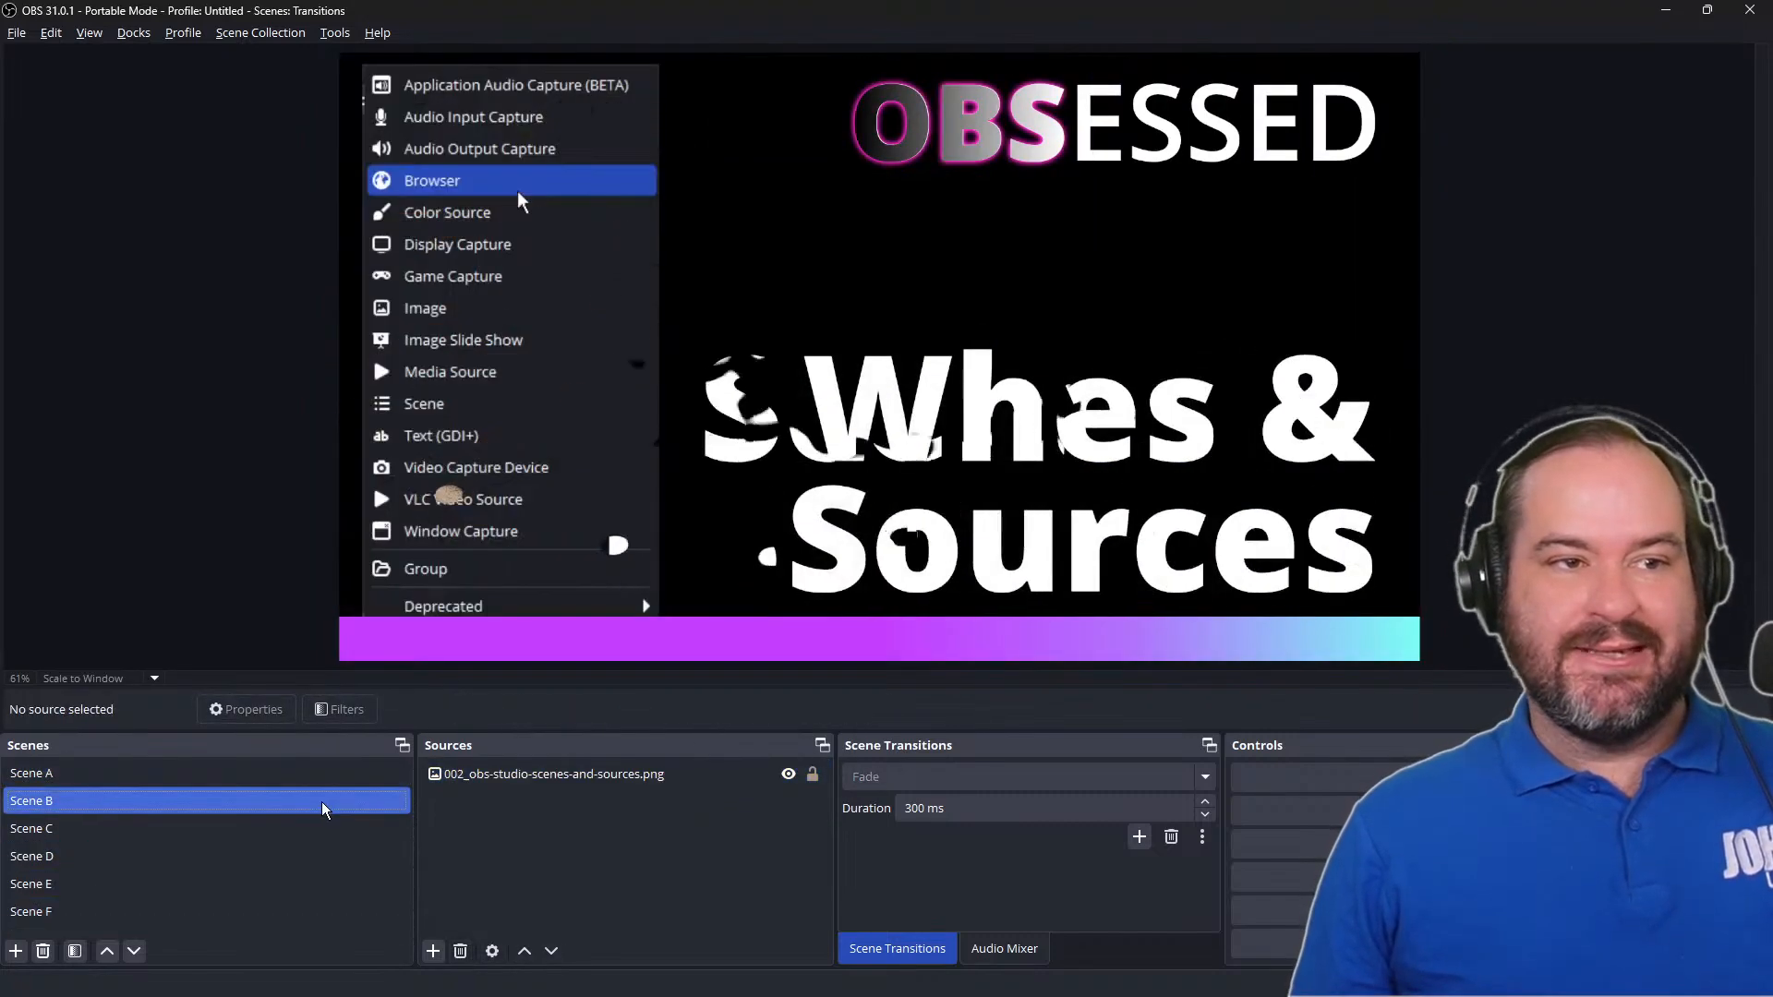
{"action": "left_click", "coordinate": [325, 818]}
{"action": "left_click", "coordinate": [328, 850]}
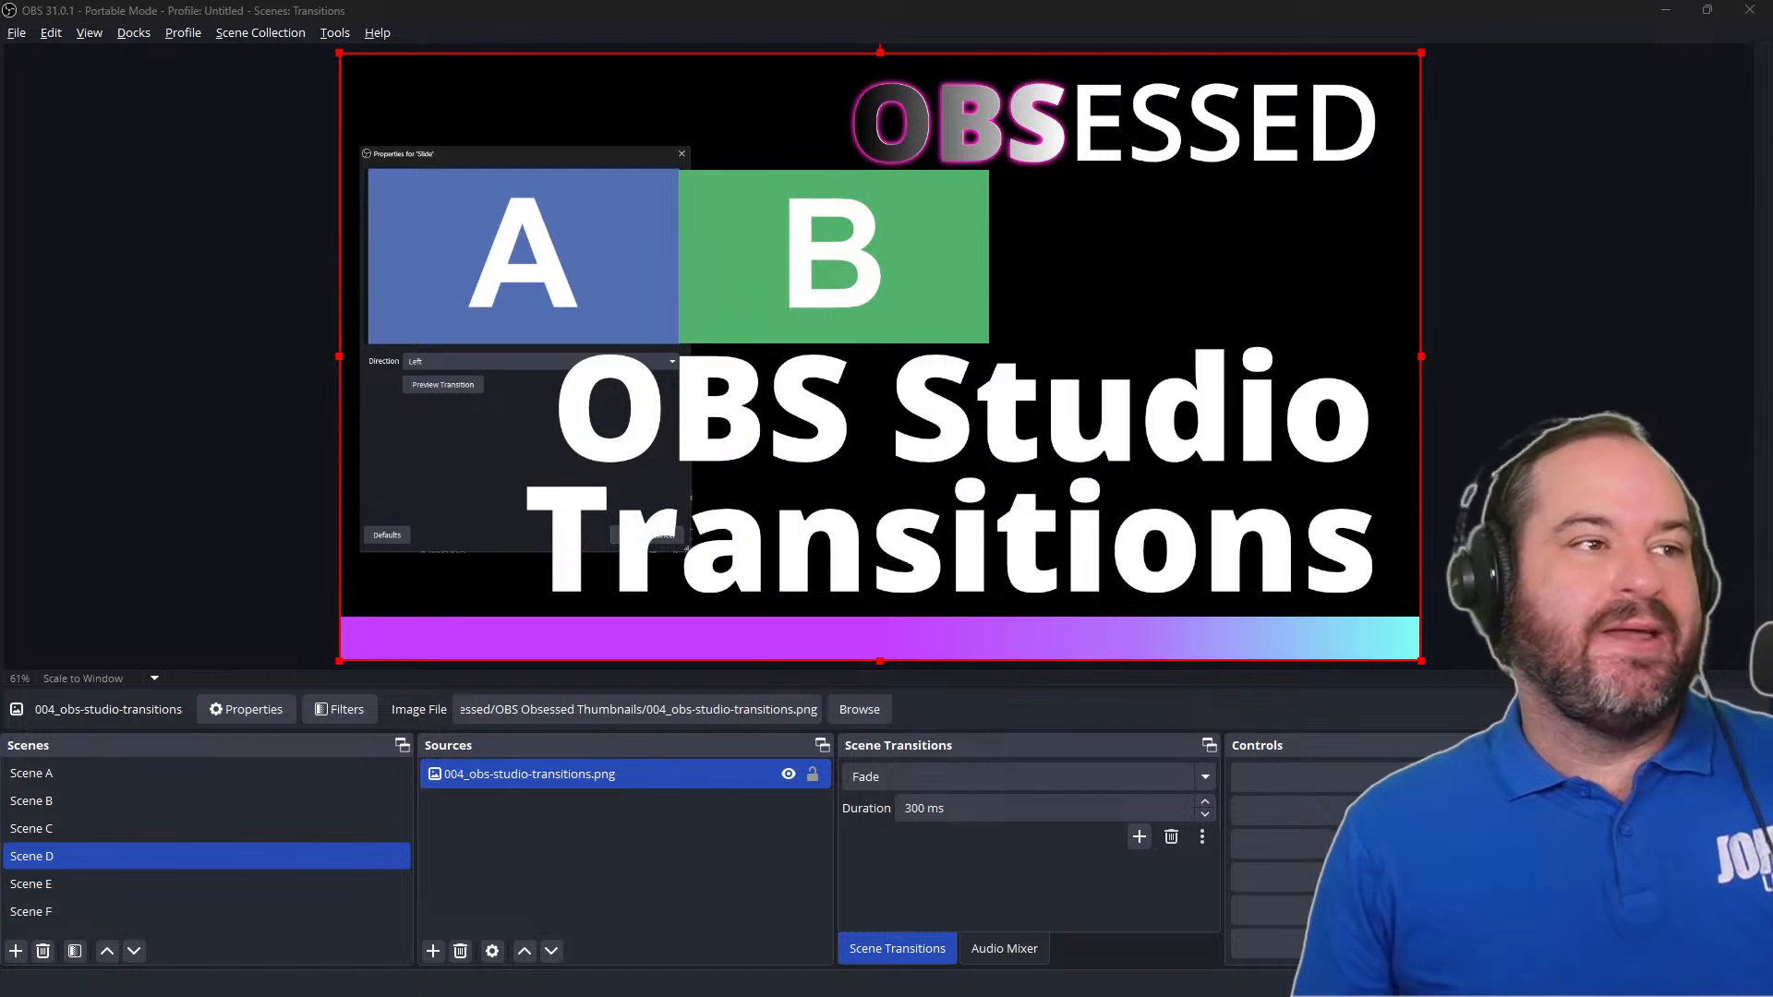
Step: Review the scene-to-scene assignments in the transition table, close it, and look over the transition types available to add
{"action": "left_click", "coordinate": [379, 34]}
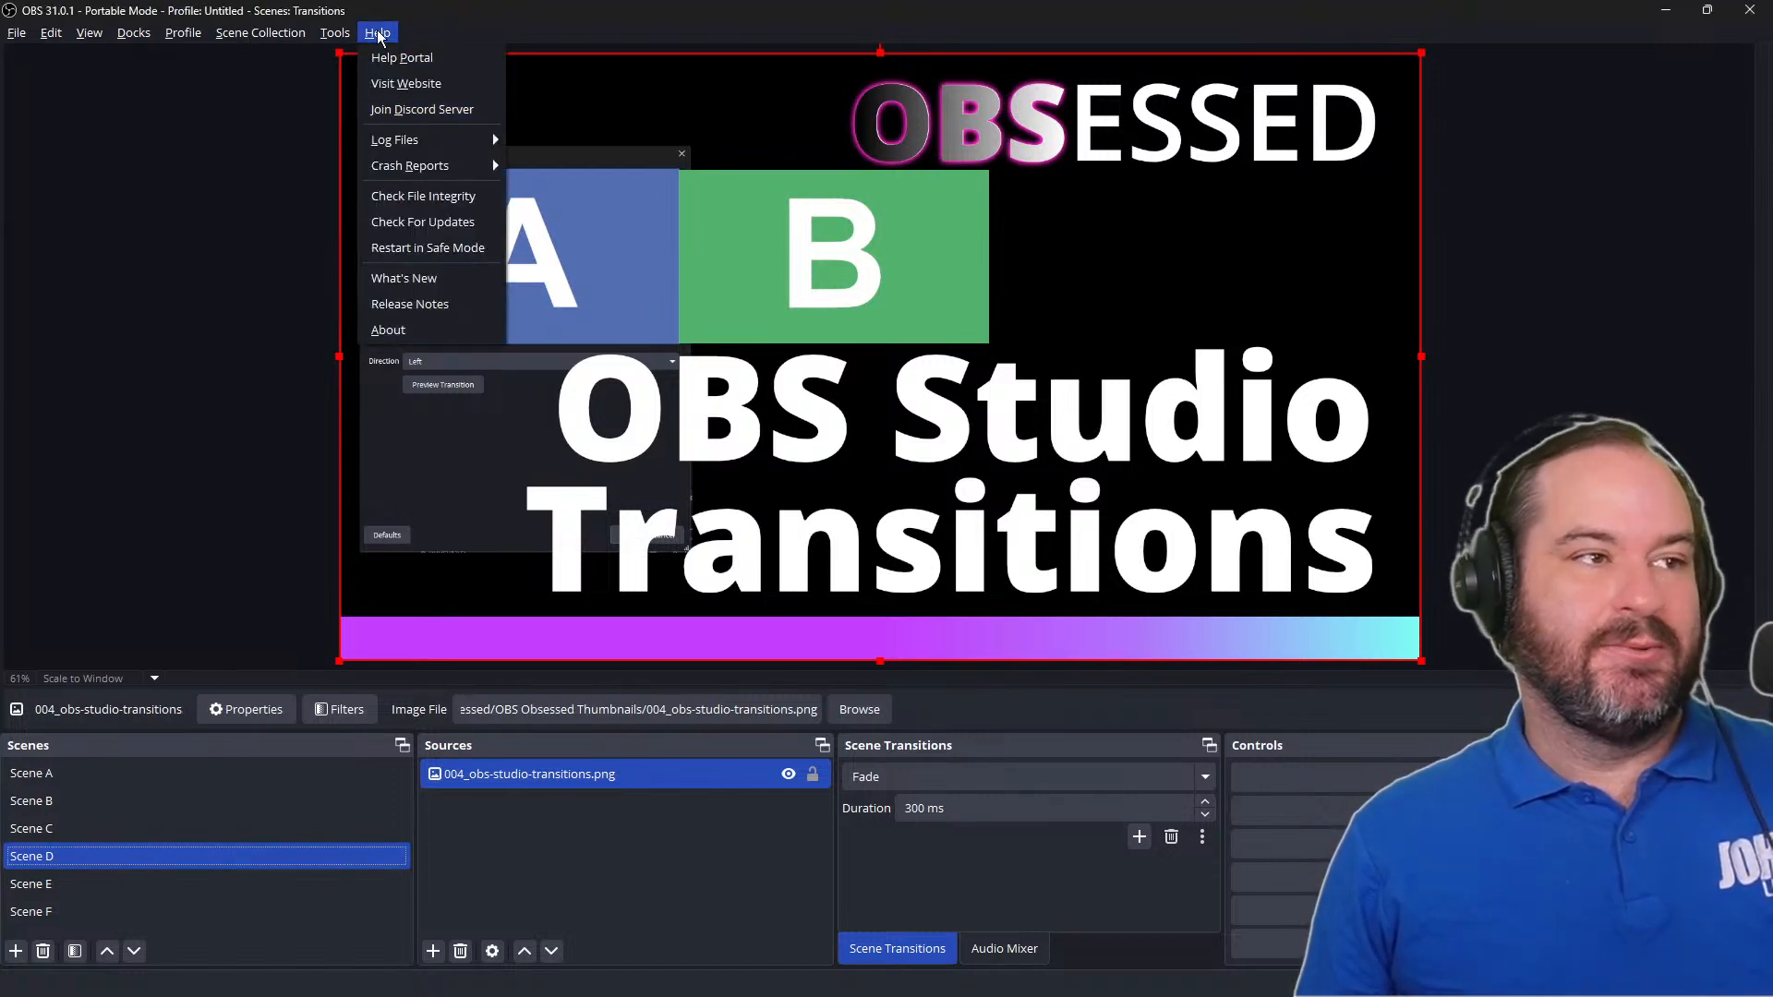
{"action": "mouse_move", "coordinate": [338, 35]}
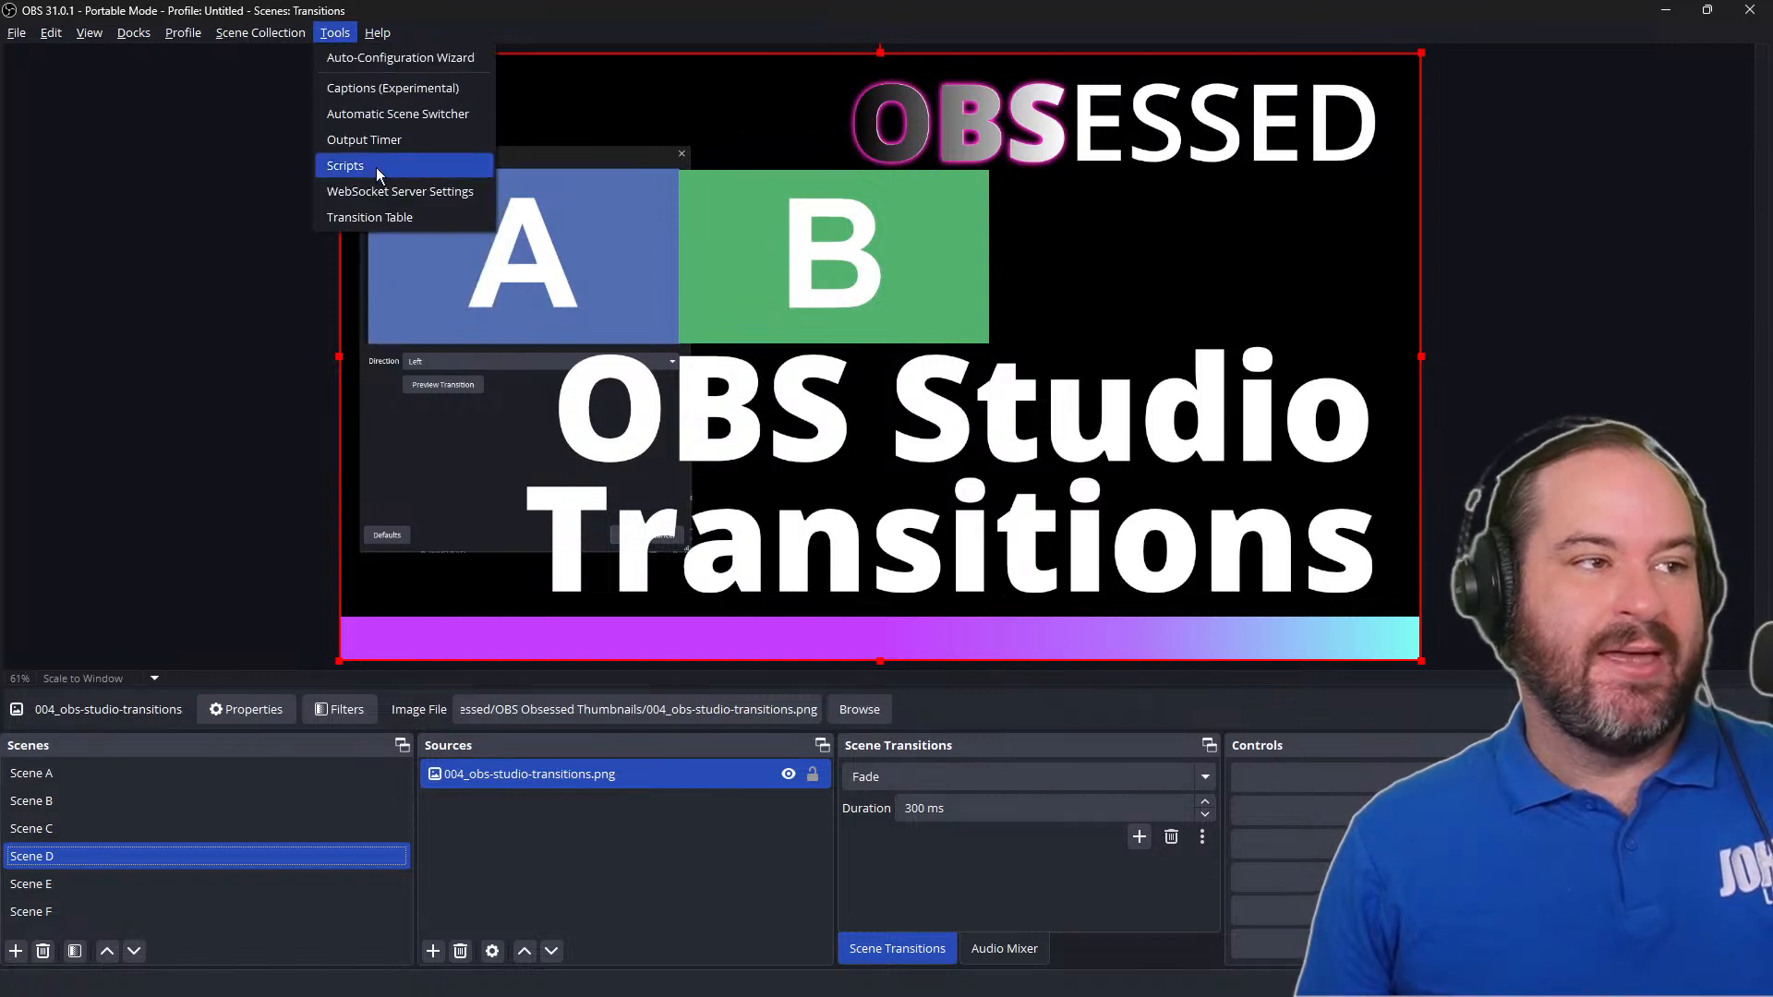
{"action": "left_click", "coordinate": [394, 218]}
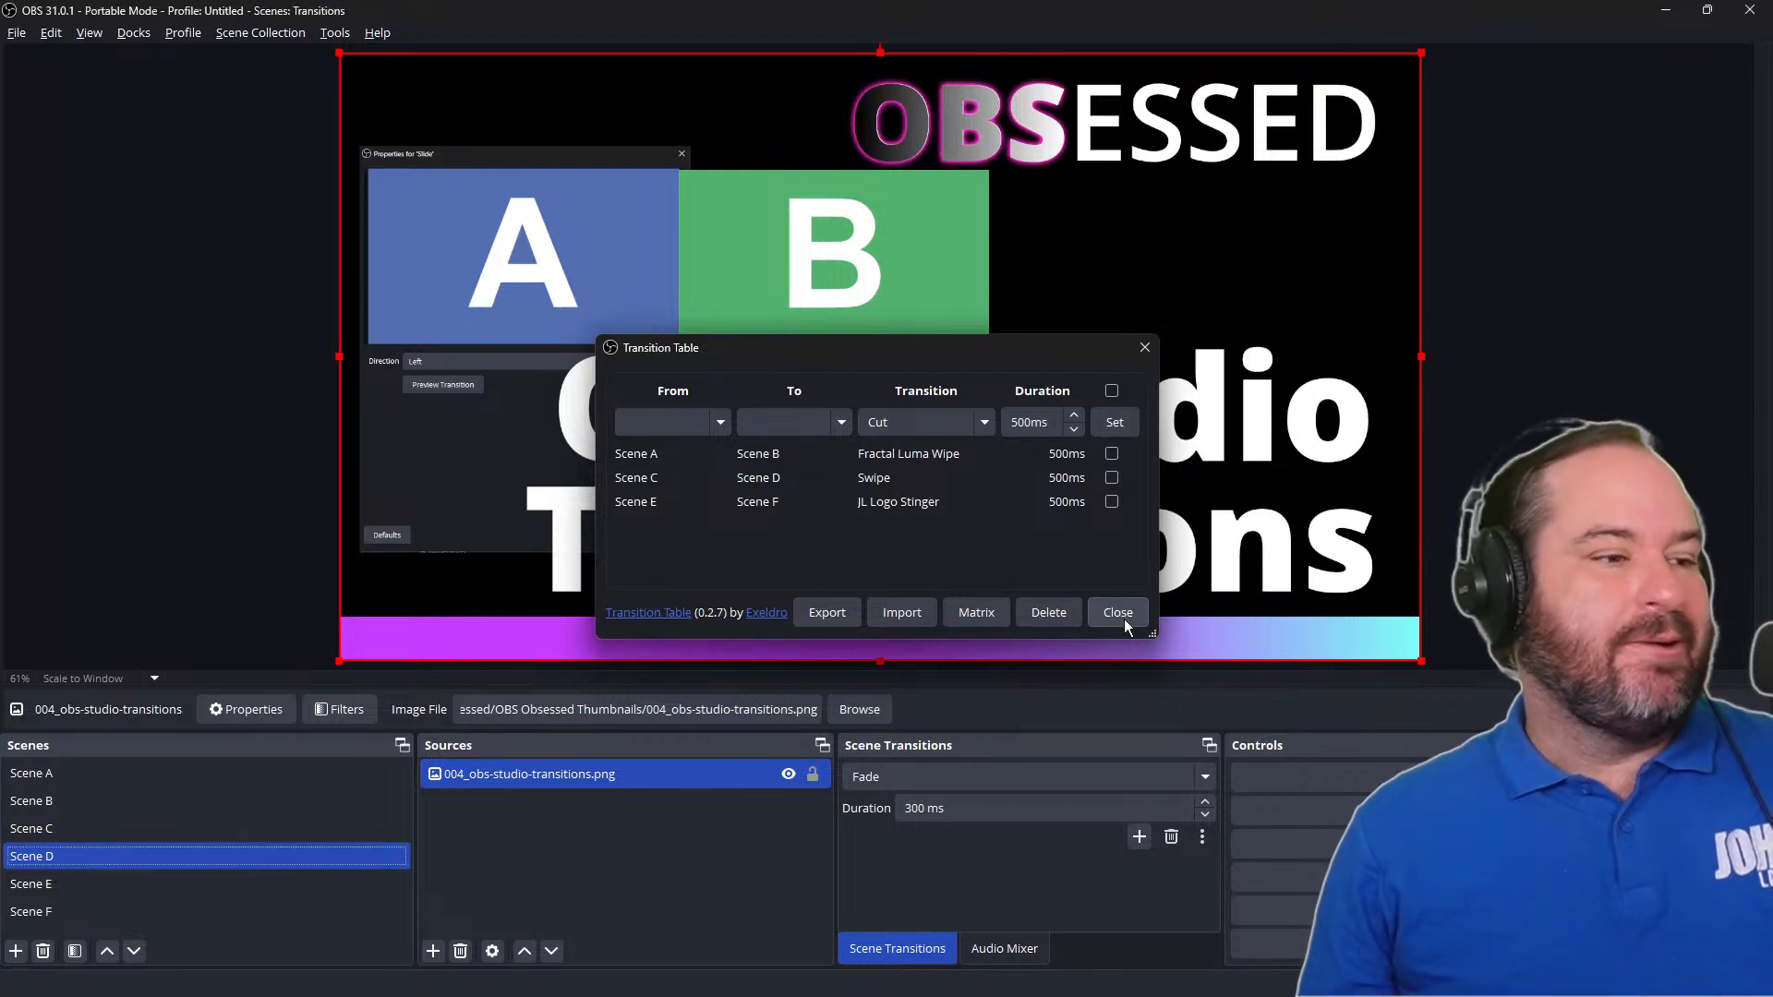
{"action": "left_click", "coordinate": [1119, 613]}
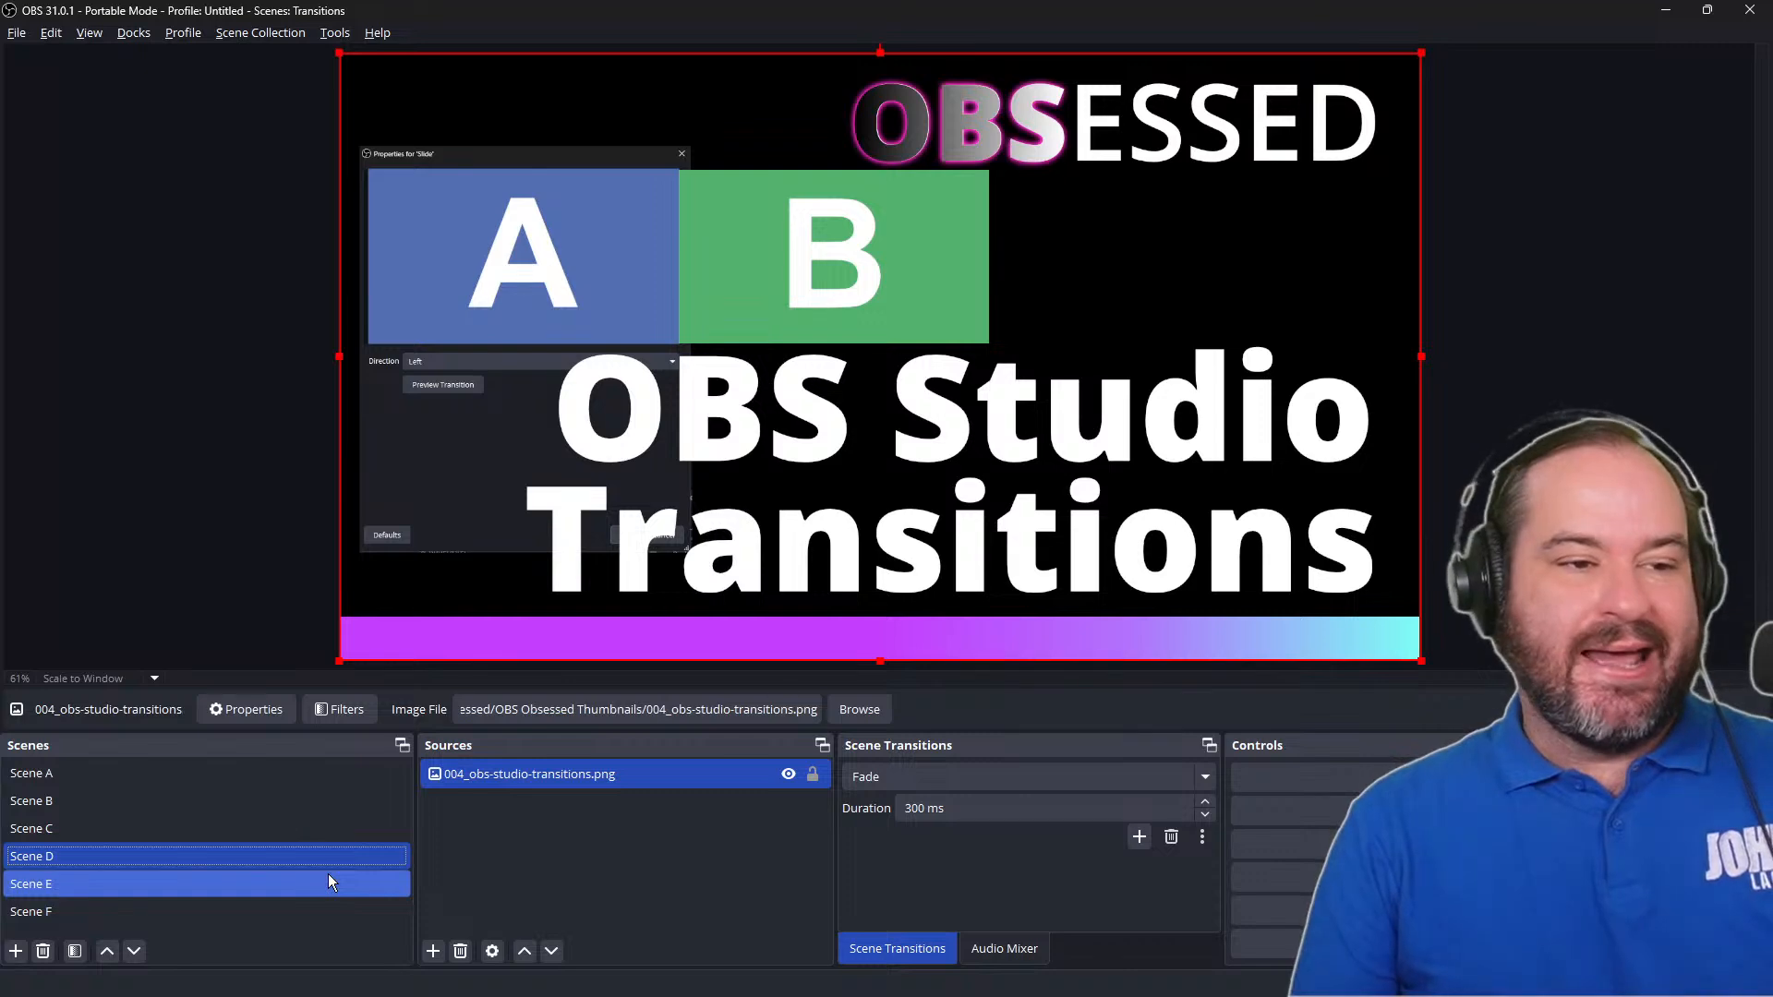
{"action": "left_click", "coordinate": [1138, 839]}
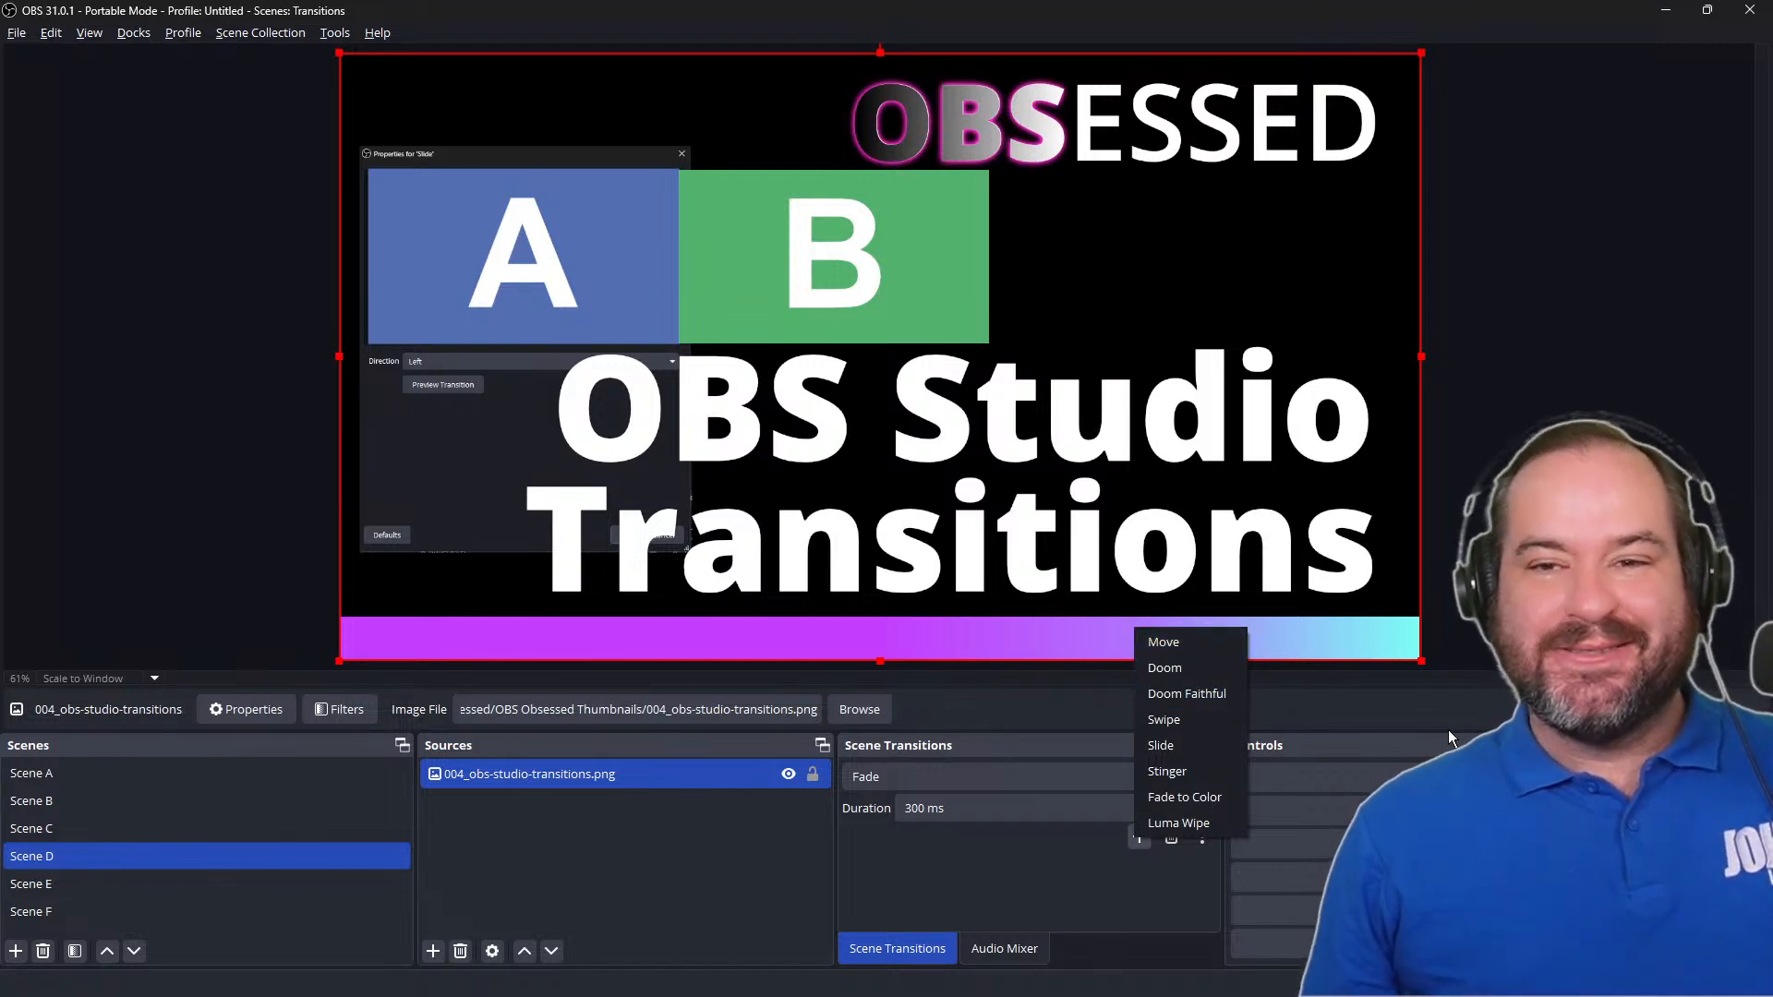
{"action": "left_click", "coordinate": [966, 896]}
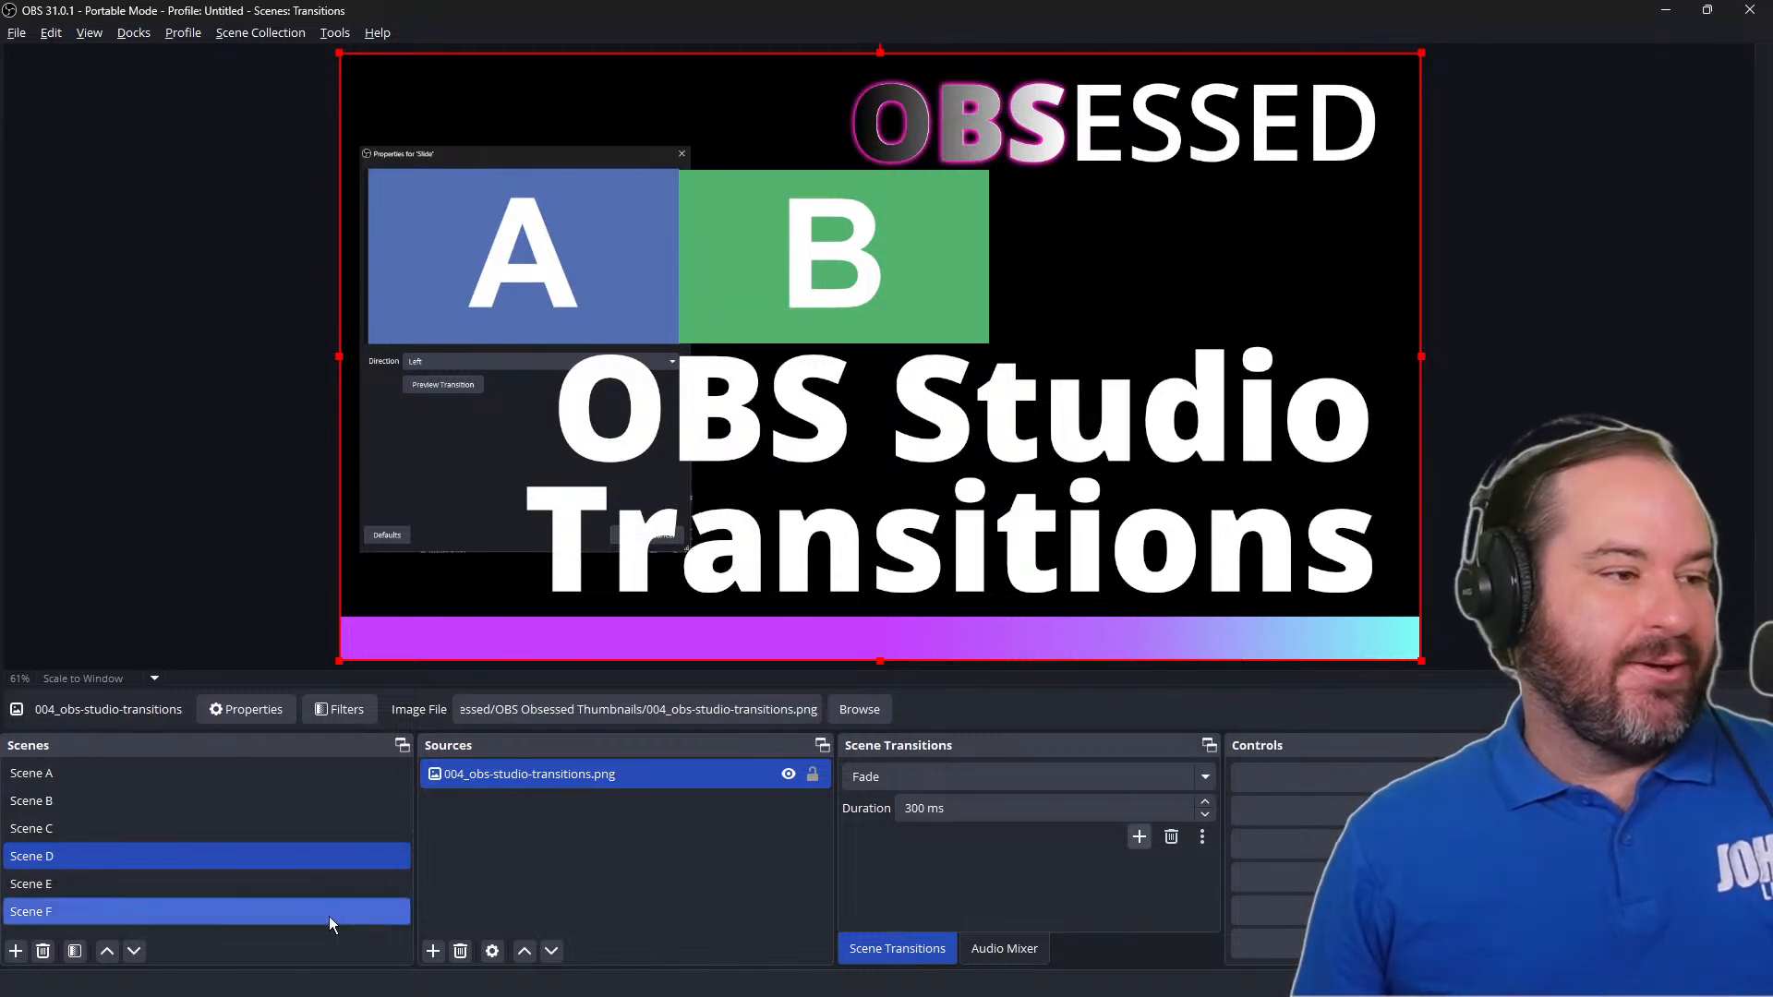
Step: Switch from Scene E to Scene F and duplicate Scene F as a new scene named Move 1
{"action": "left_click", "coordinate": [330, 889]}
{"action": "left_click", "coordinate": [331, 912]}
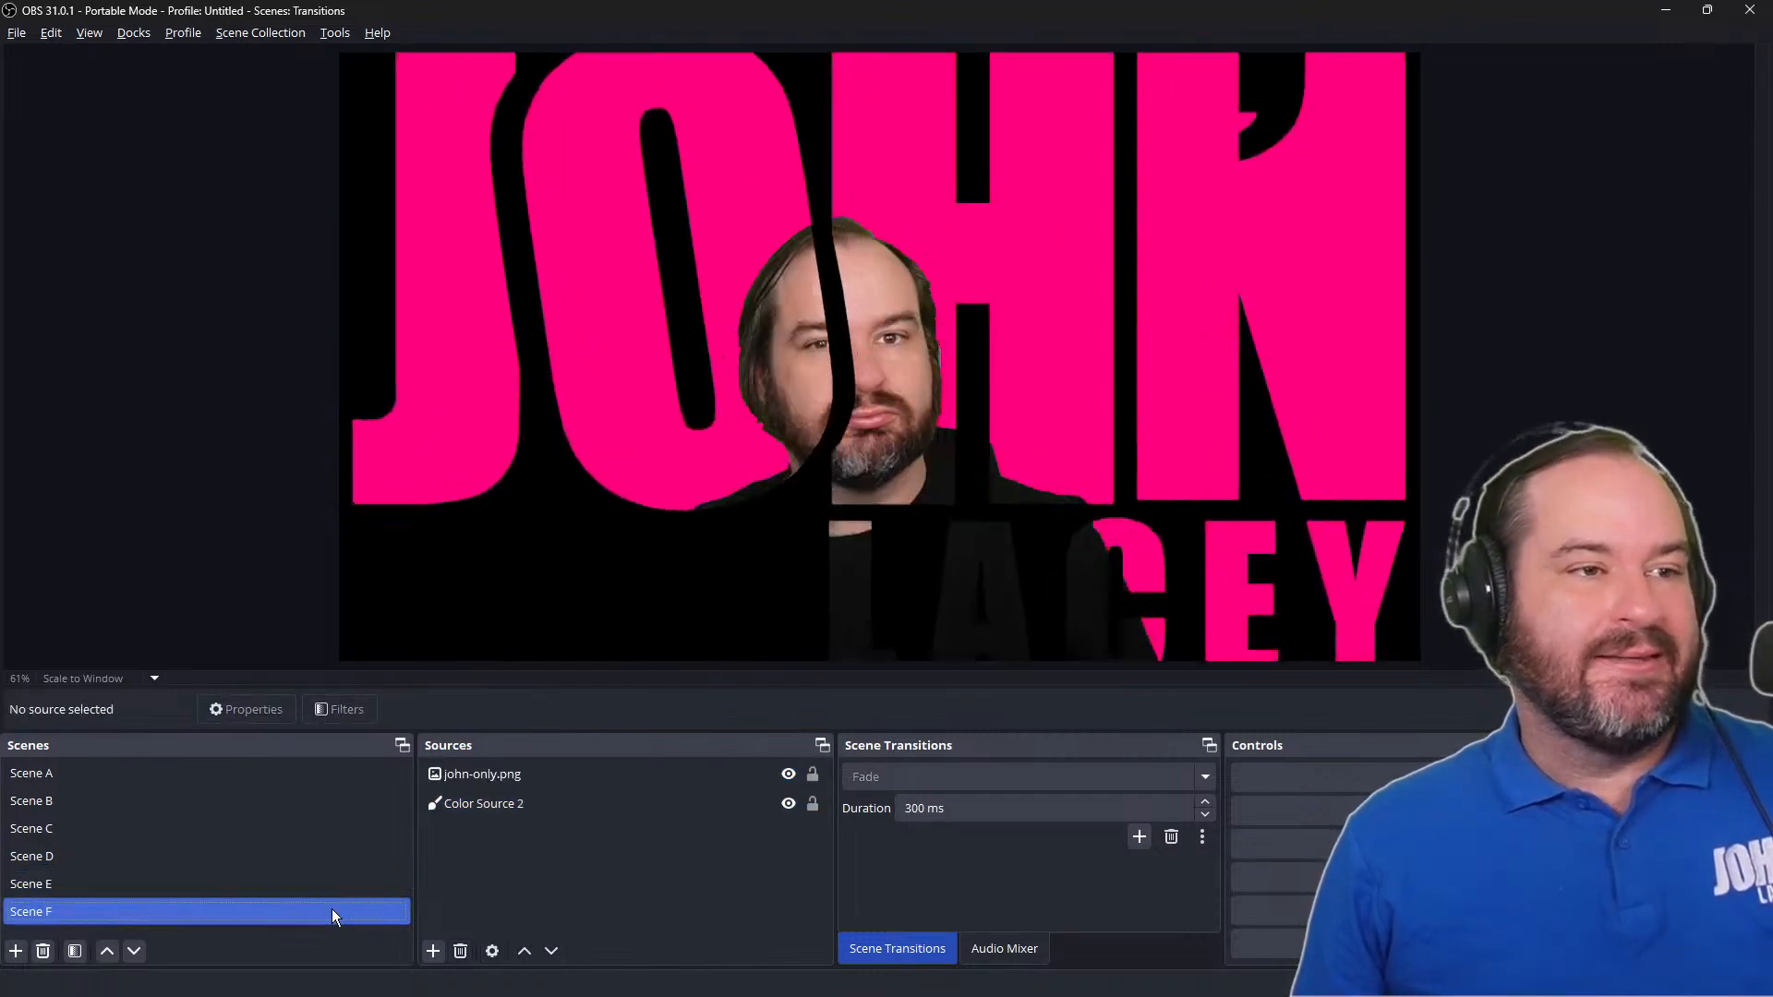
{"action": "right_click", "coordinate": [330, 909]}
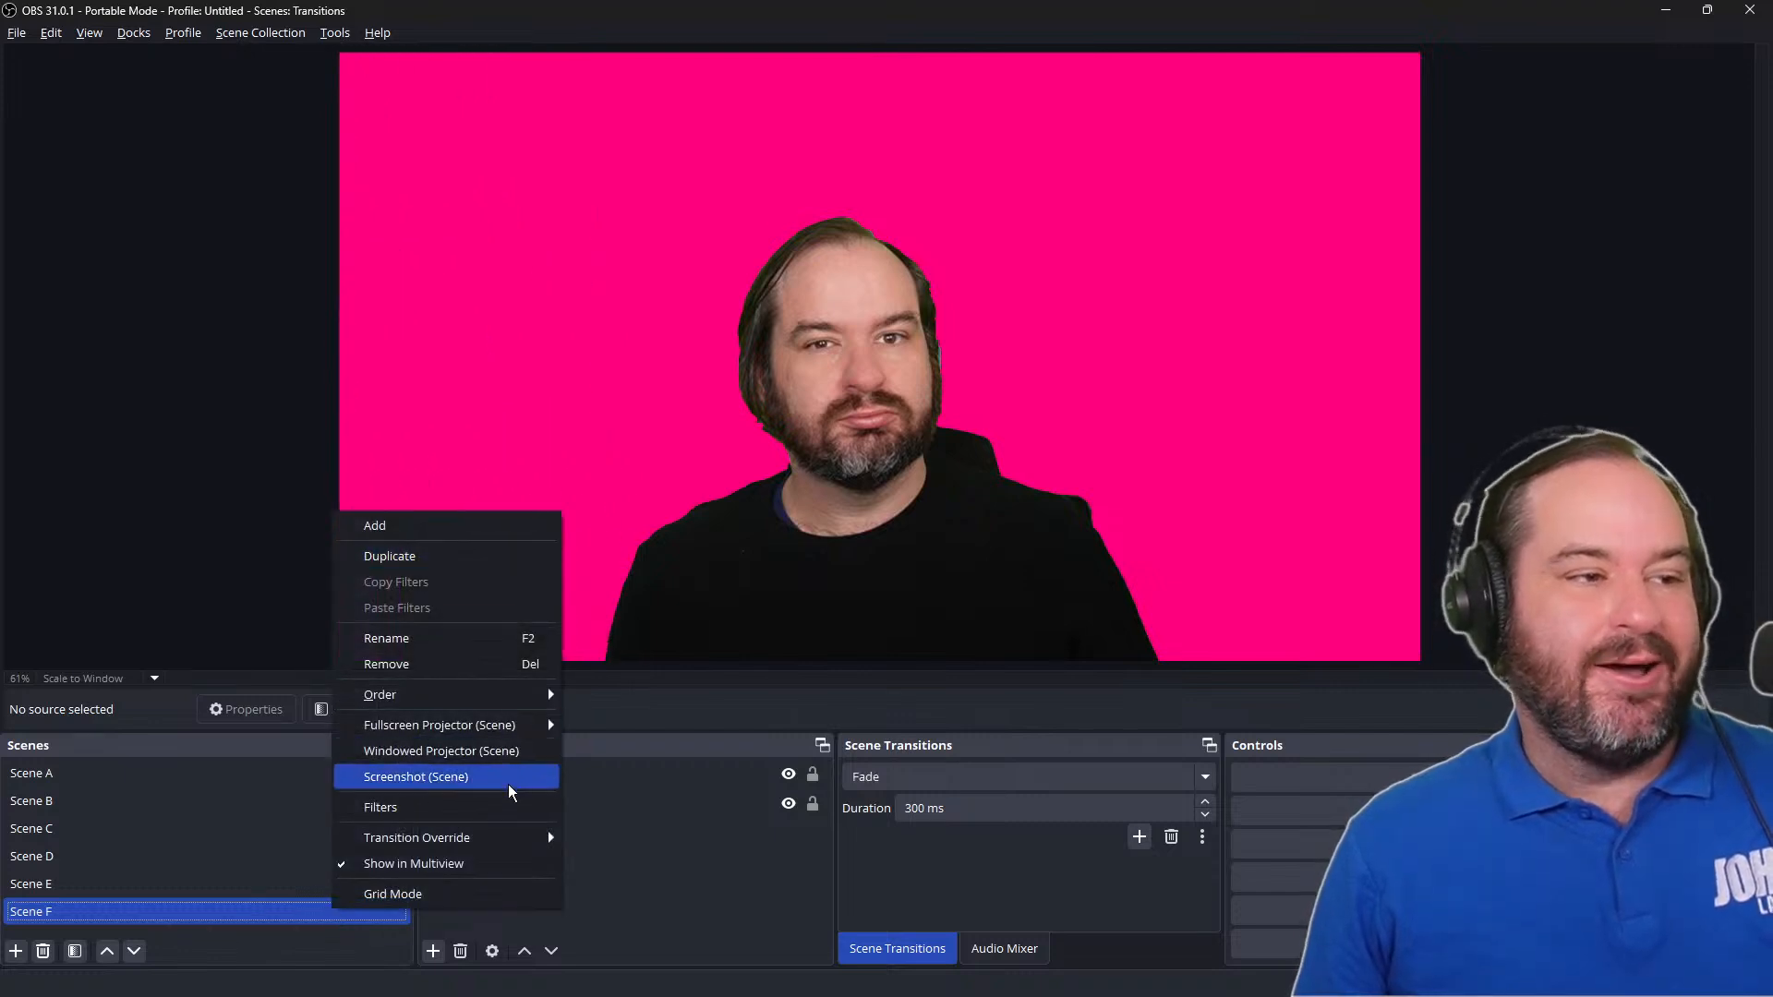
{"action": "left_click", "coordinate": [508, 557]}
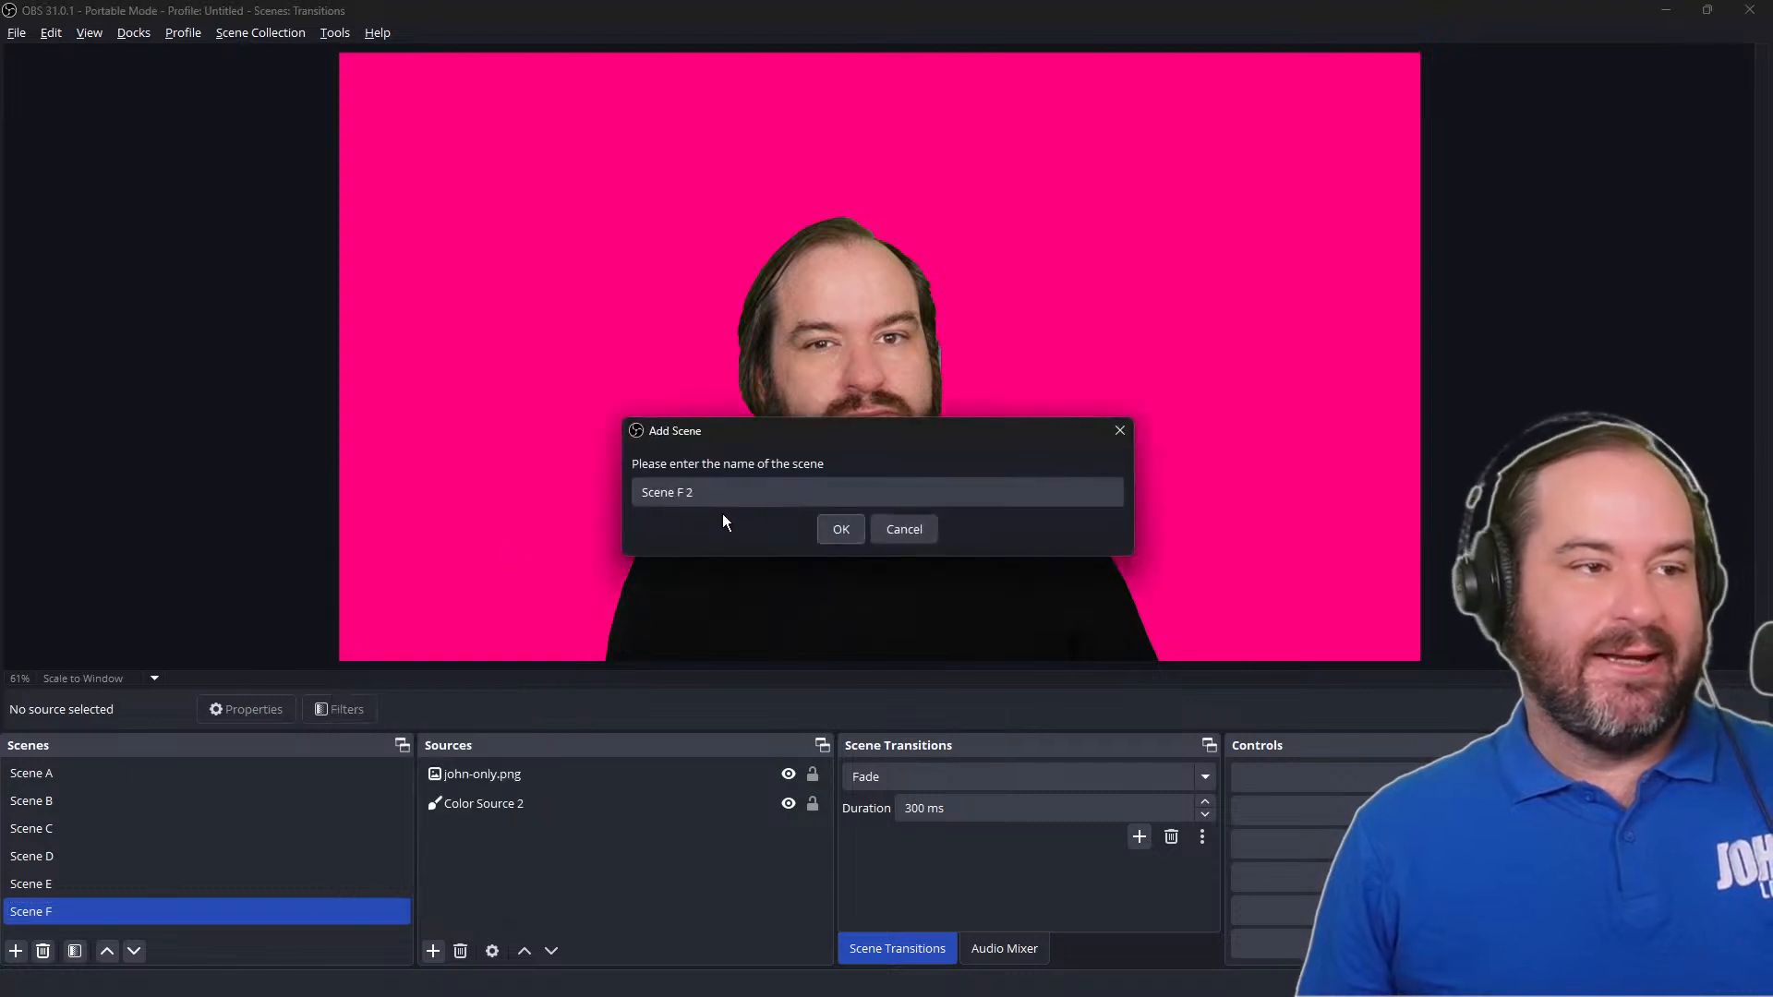
{"action": "left_click_drag", "start_coordinate": [679, 495], "coordinate": [561, 484]}
{"action": "type", "text": "Move"}
{"action": "key", "text": "End"}
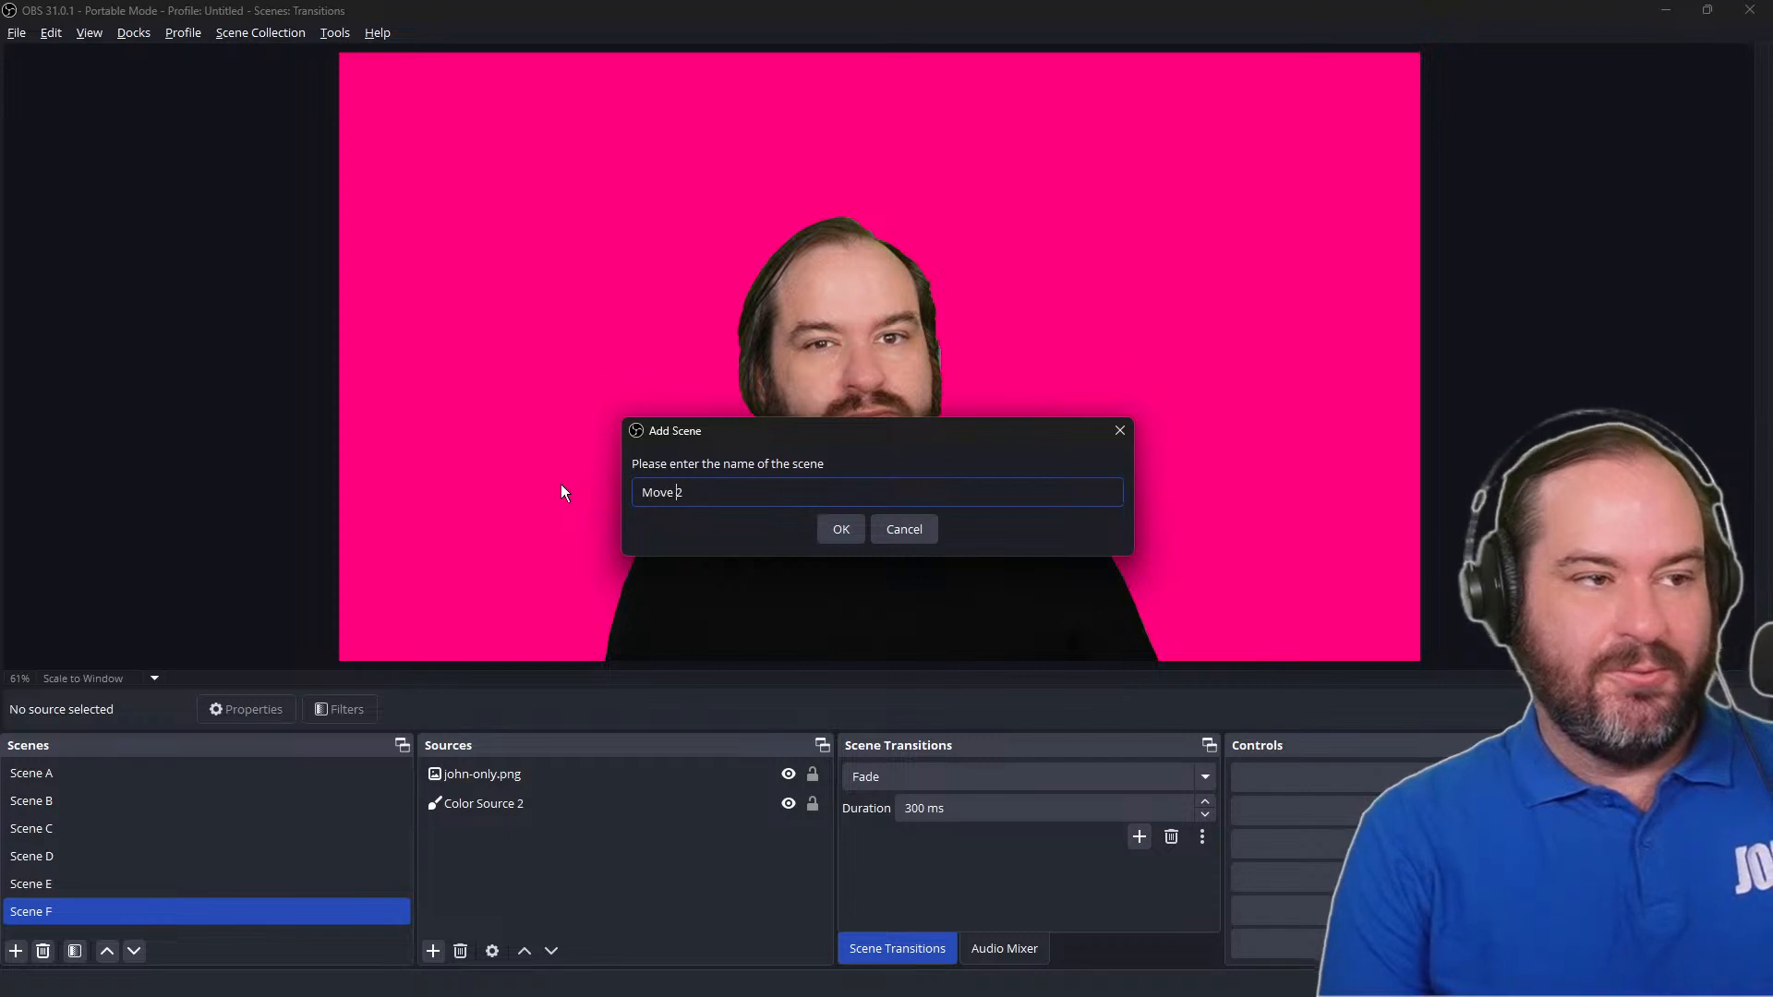
{"action": "key", "text": "BackSpace"}
{"action": "type", "text": "1"}
{"action": "key", "text": "Return"}
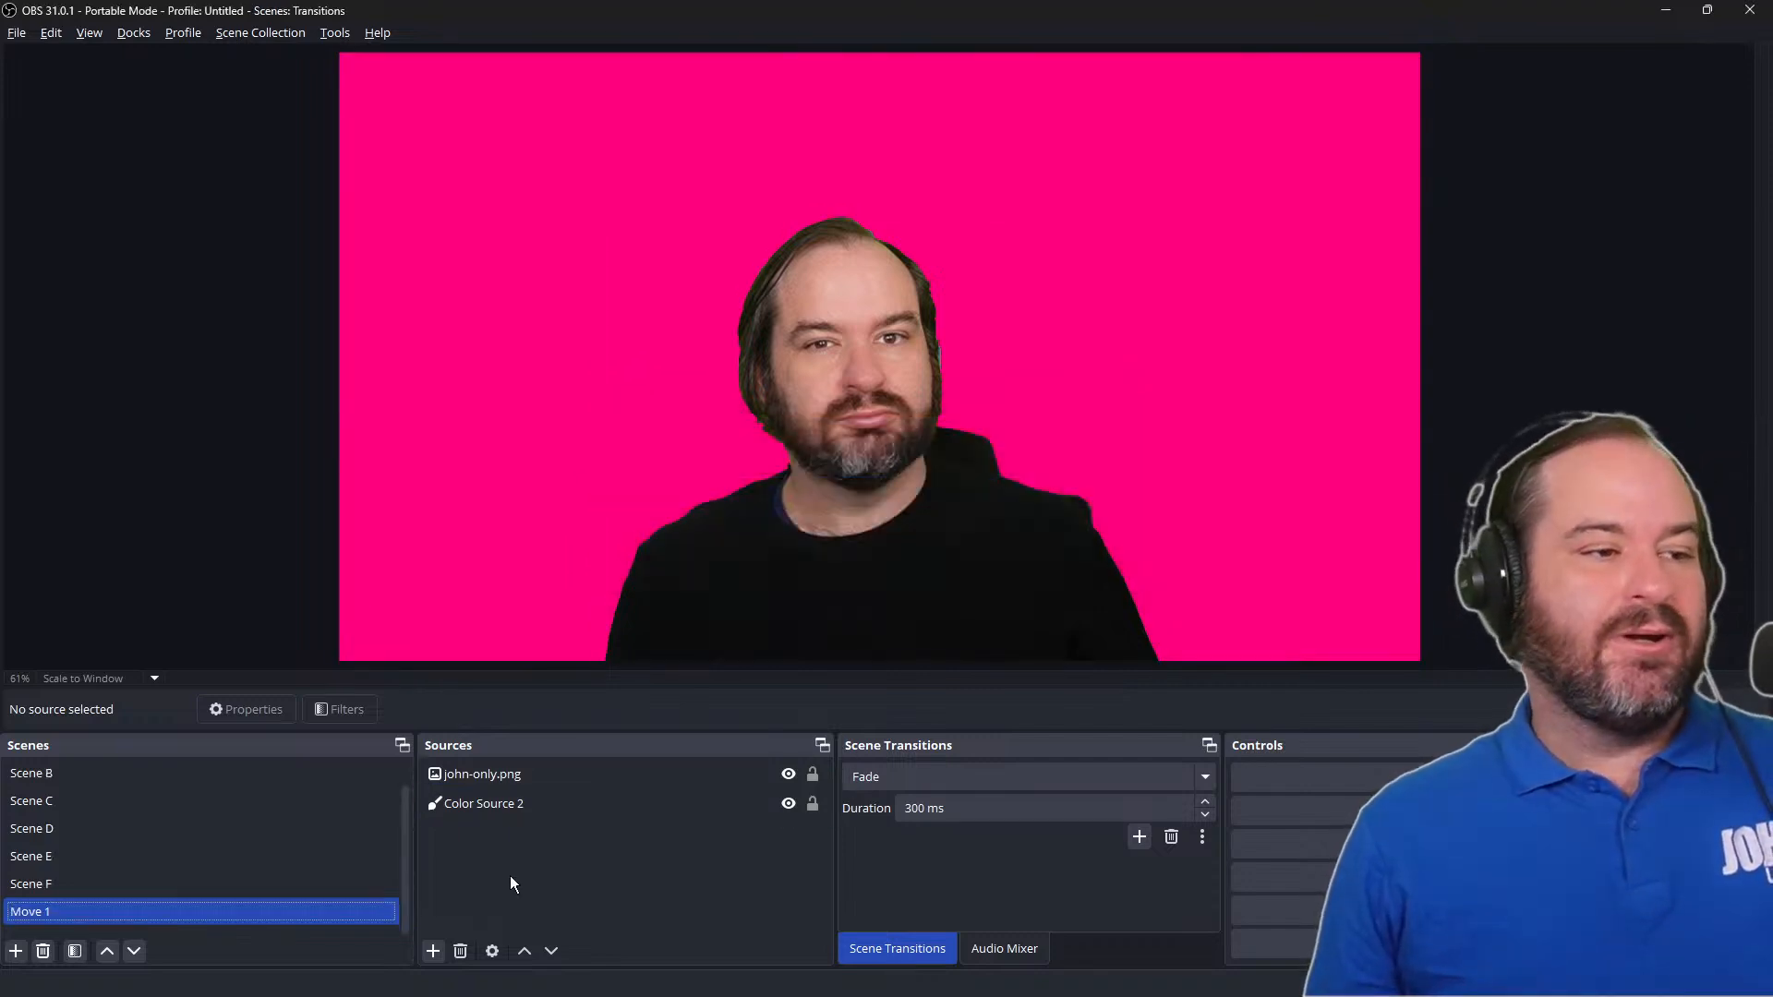
Step: Add a Text (GDI+) source named MoveTxt to the Move 1 scene with the text MOVE PLUGIN
{"action": "left_click", "coordinate": [433, 951]}
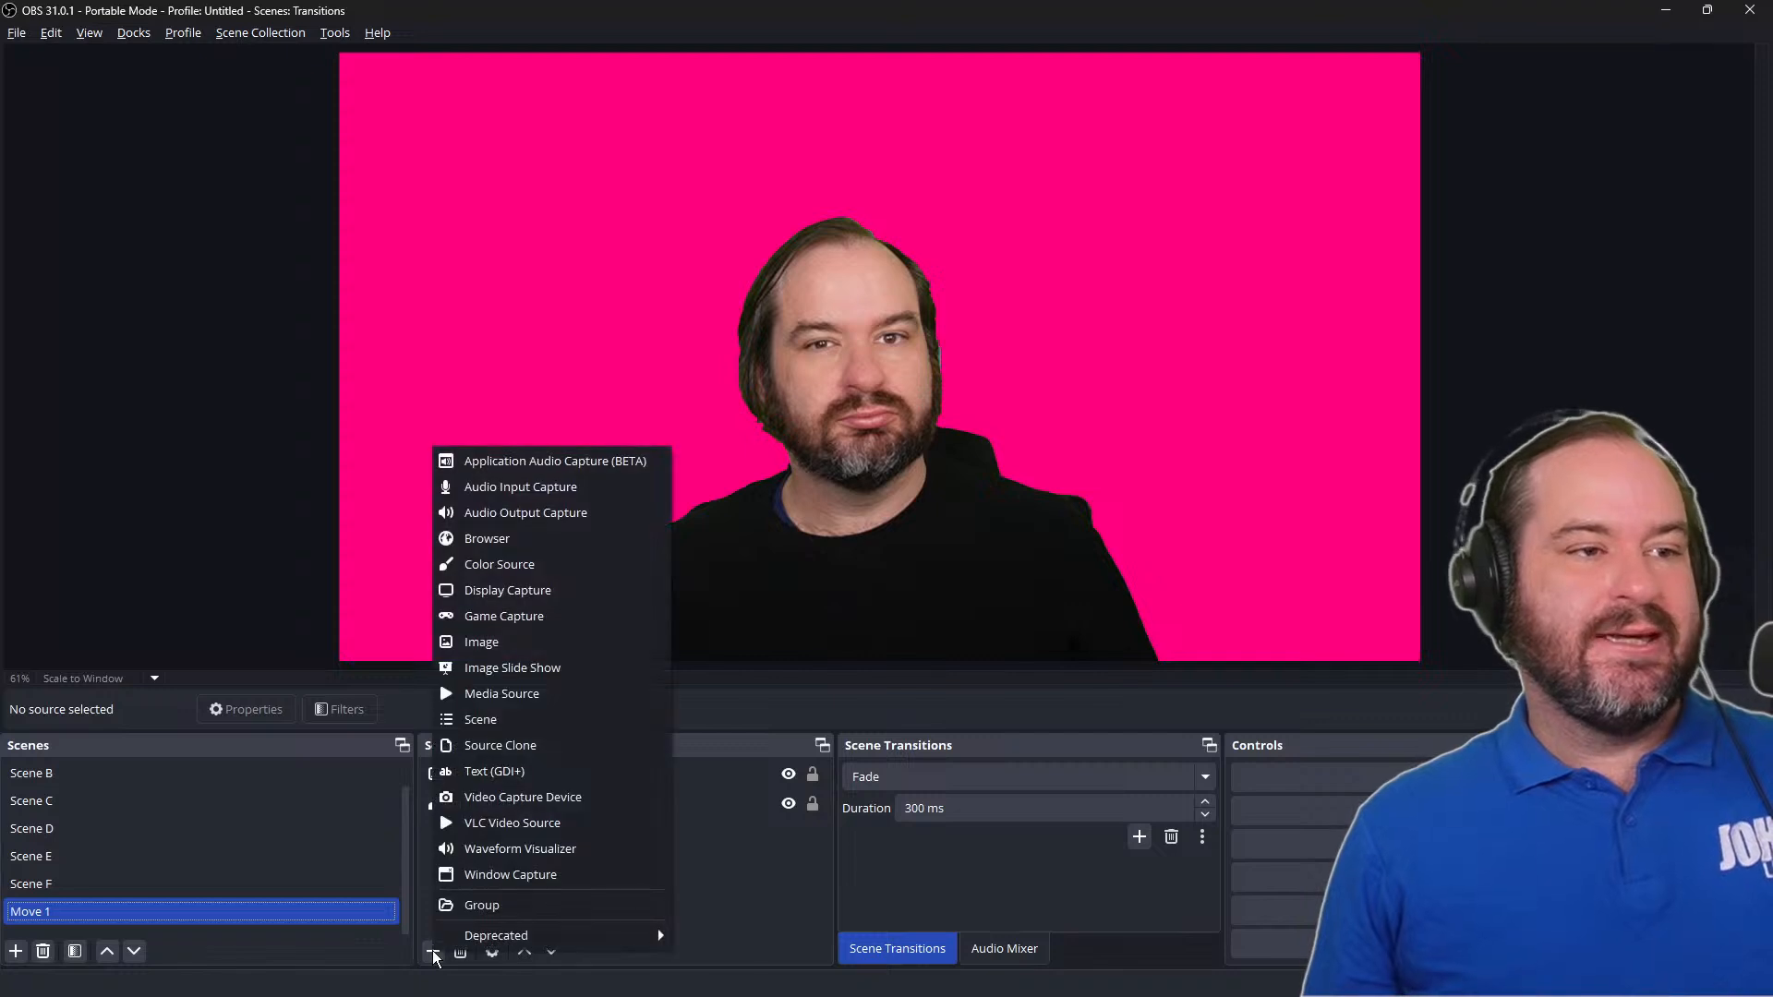
{"action": "left_click", "coordinate": [606, 771]}
{"action": "triple_click", "coordinate": [872, 402]}
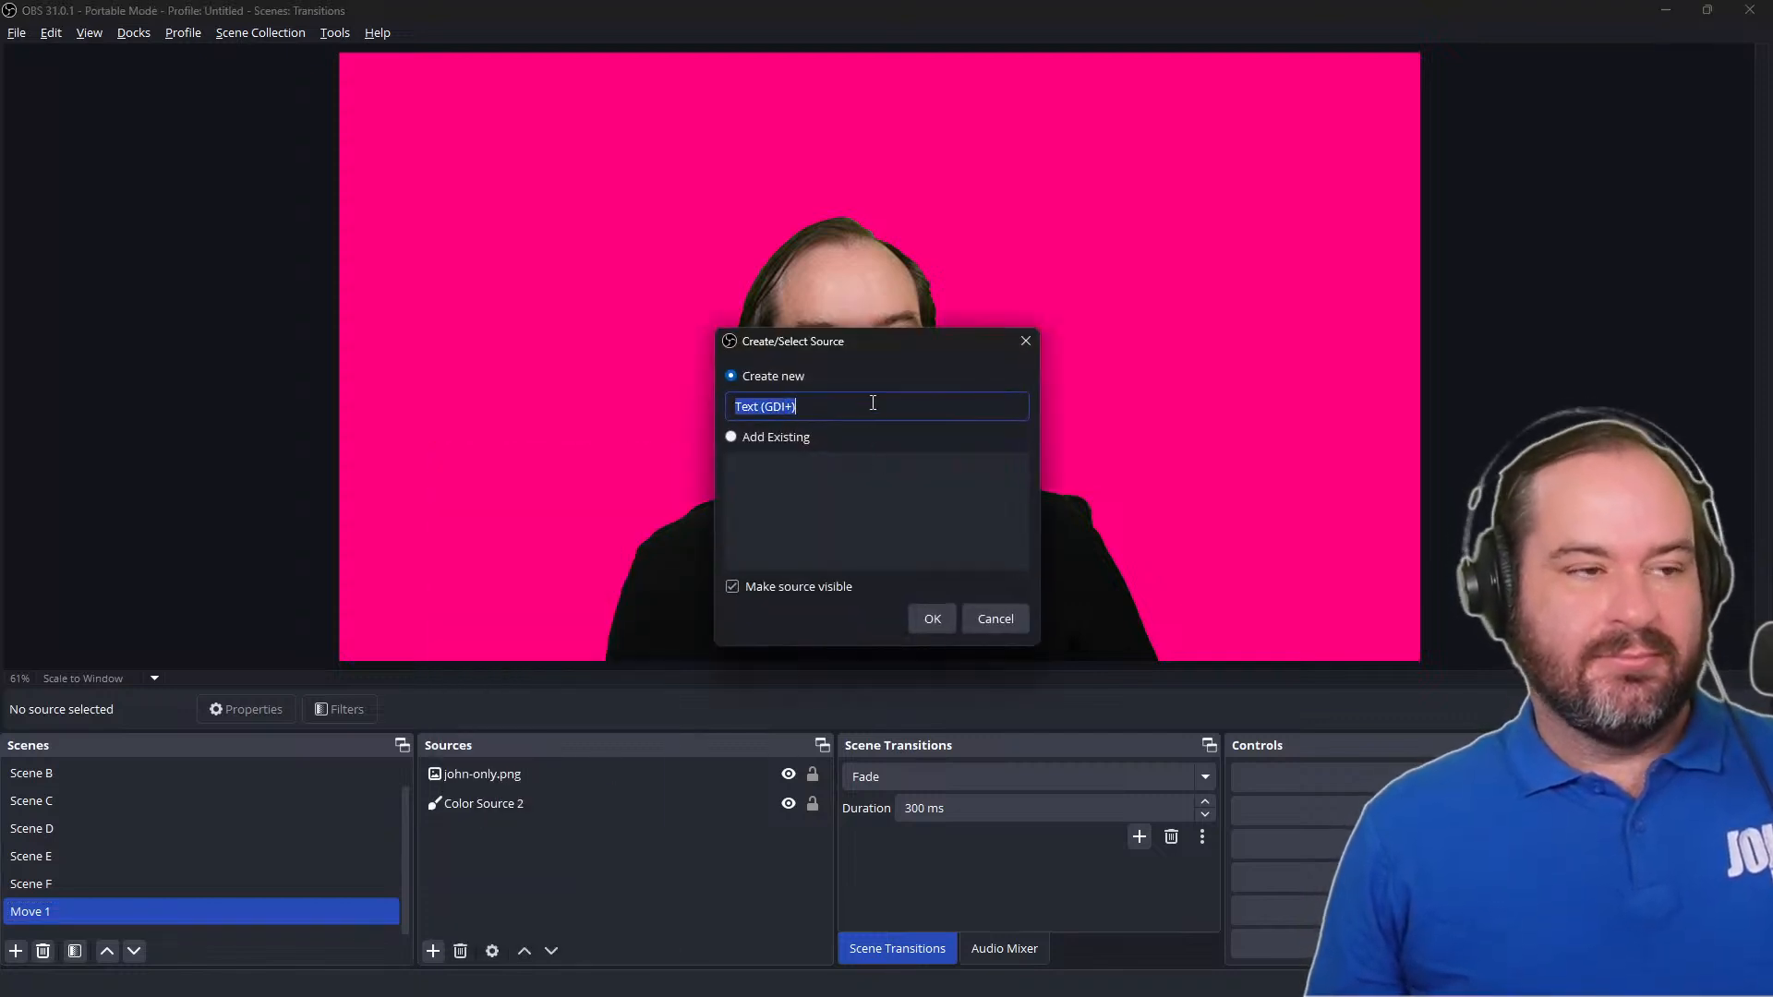
{"action": "type", "text": "Move Plug"}
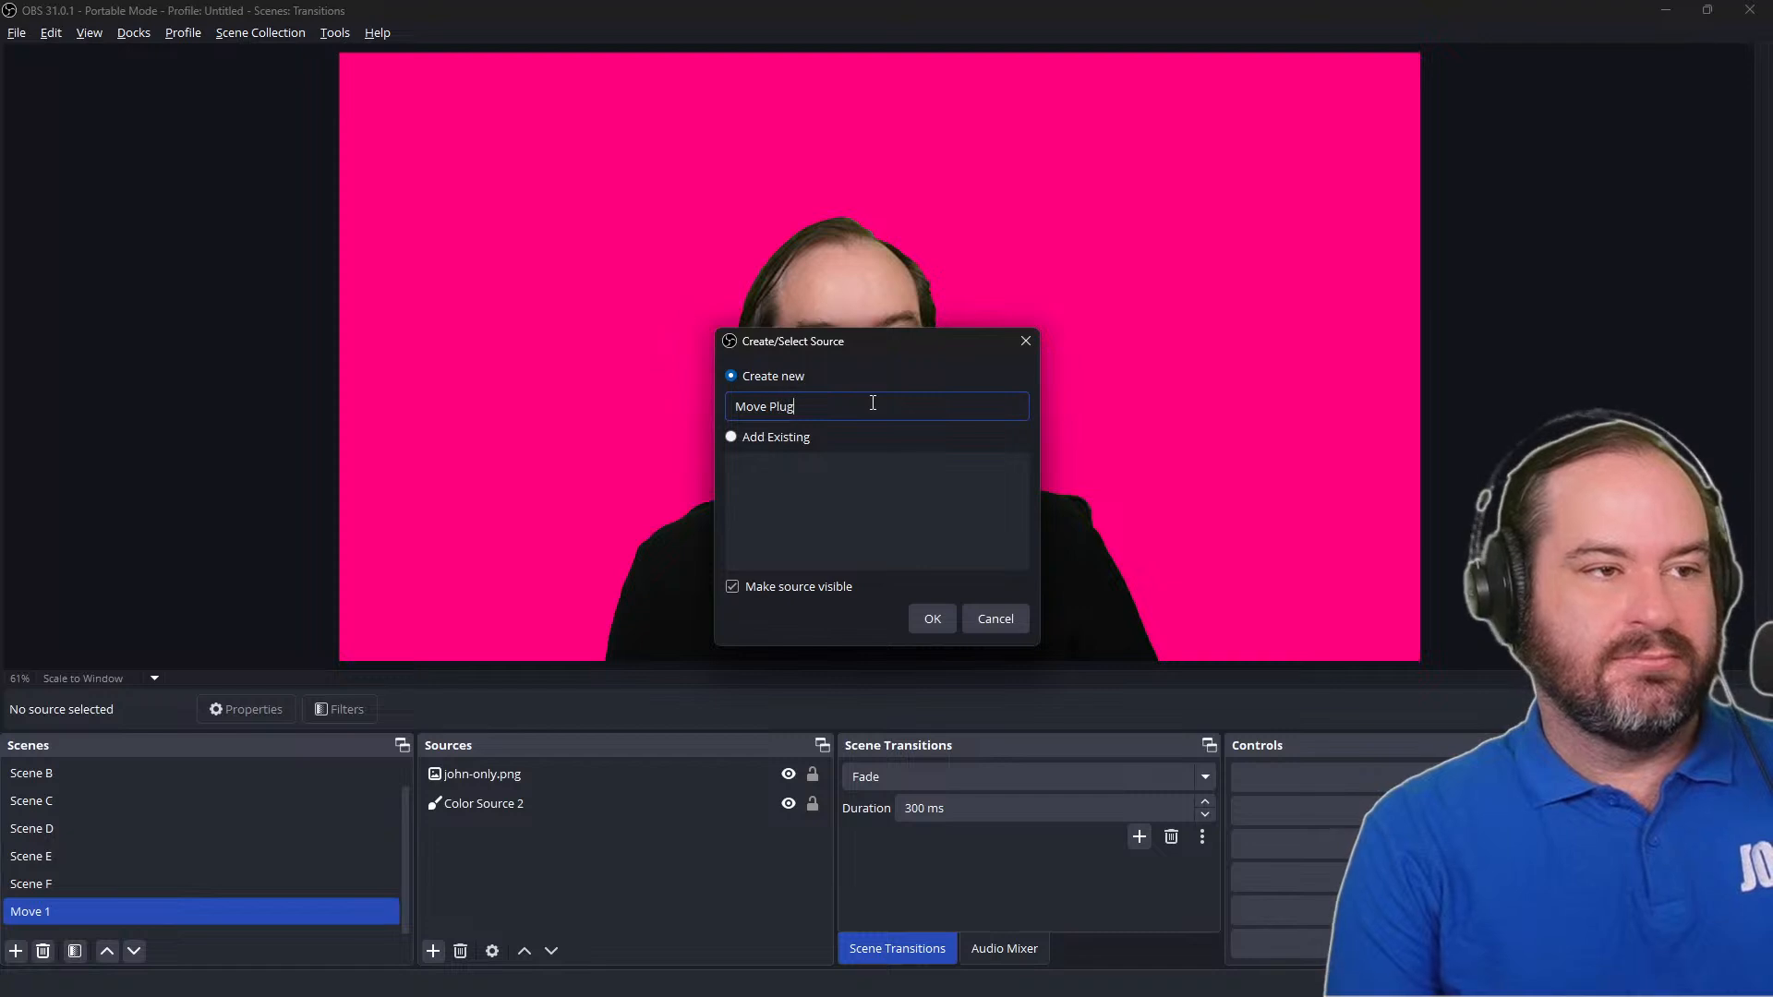
{"action": "key", "text": "BackSpace"}
{"action": "key", "text": "BackSpace"}
{"action": "type", "text": "Txtg"}
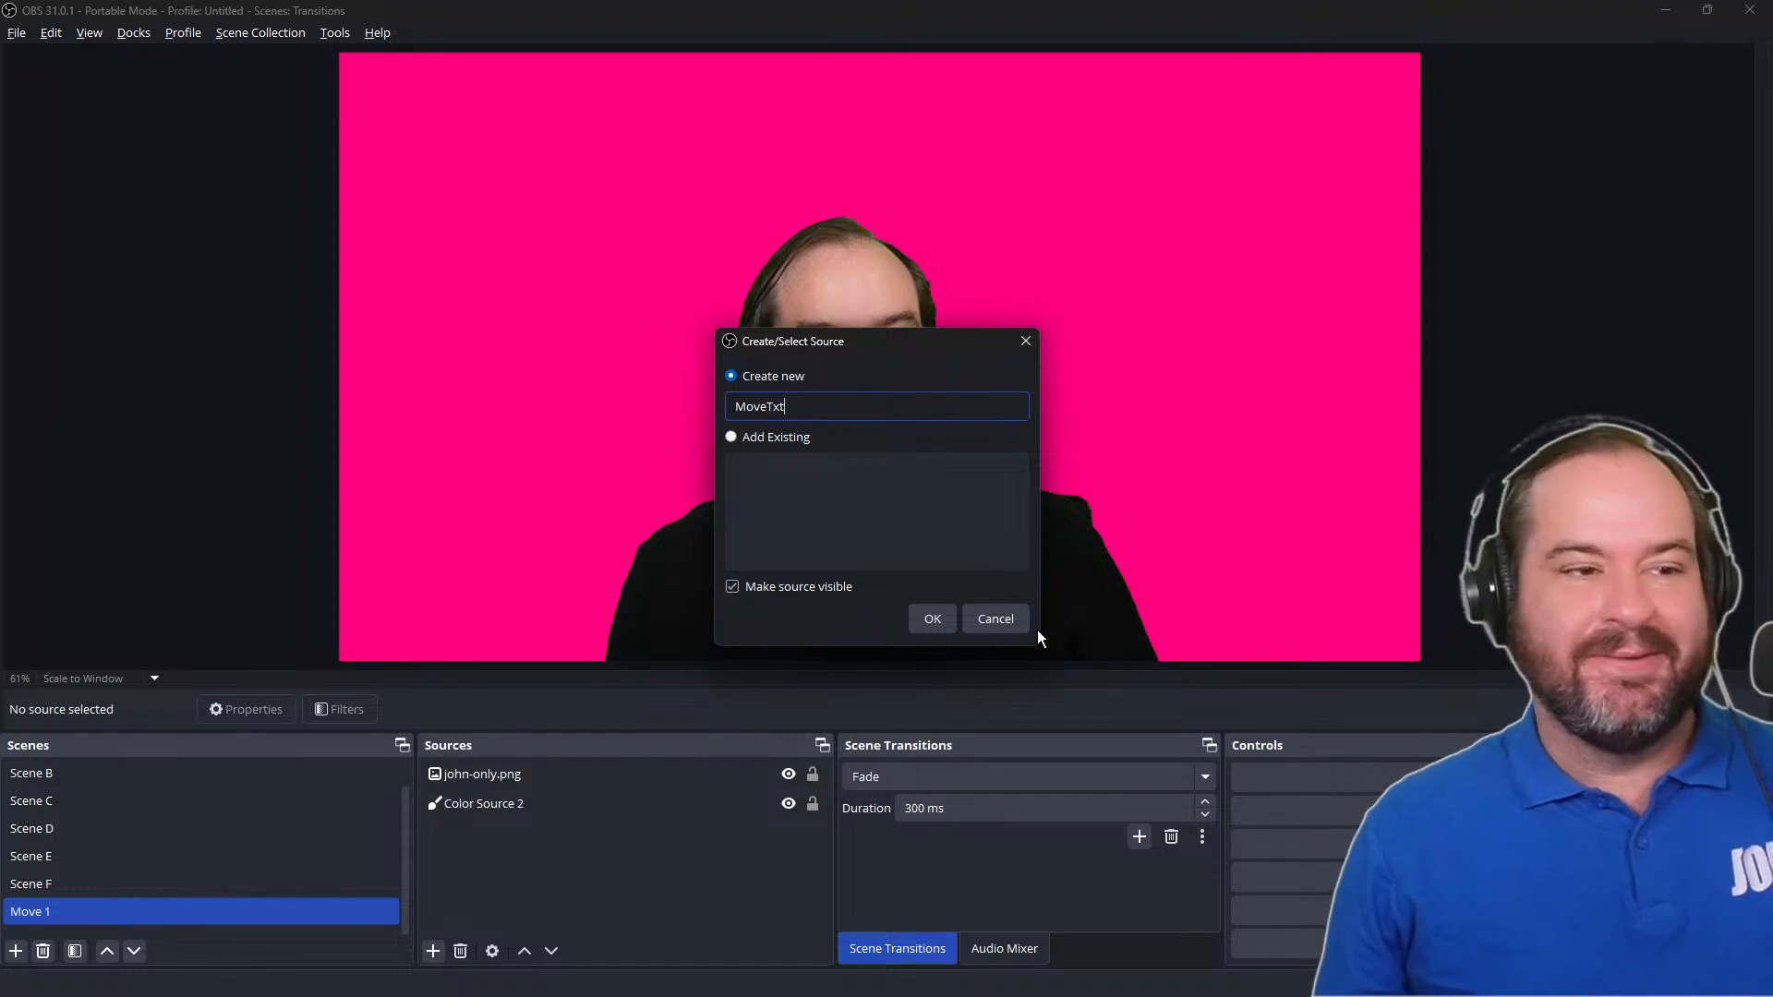
{"action": "left_click", "coordinate": [930, 621]}
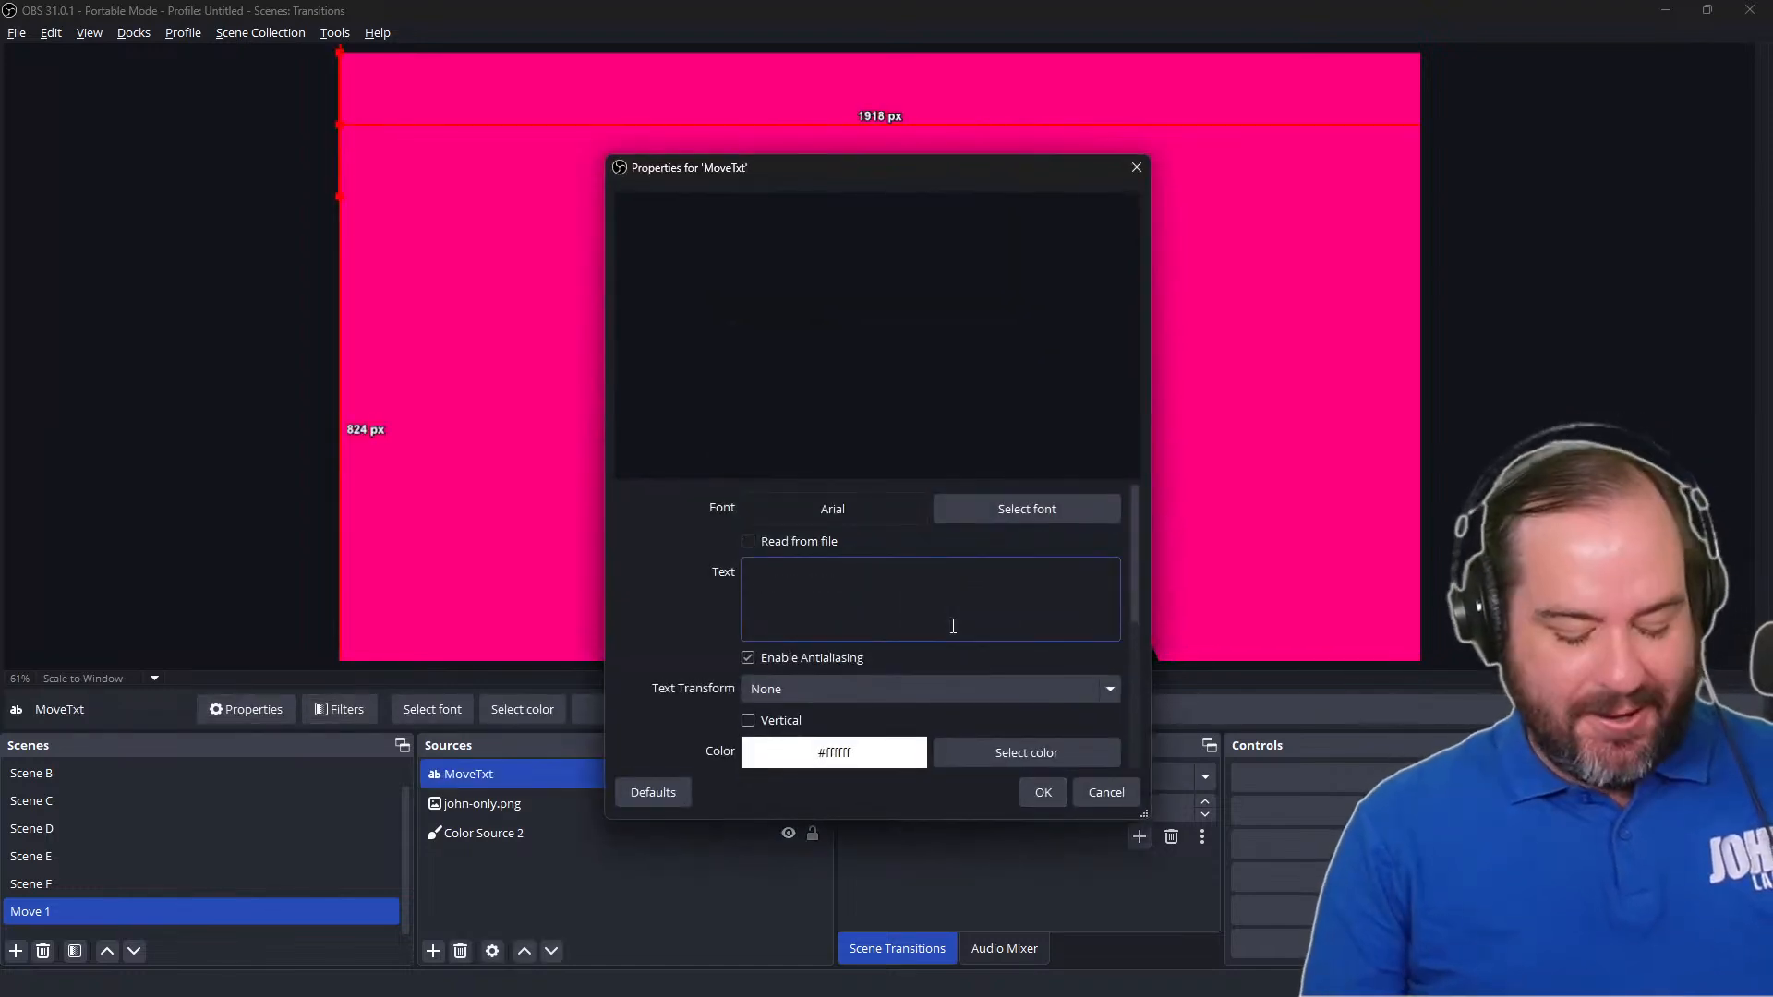
{"action": "type", "text": "MOVE PLUGIN"}
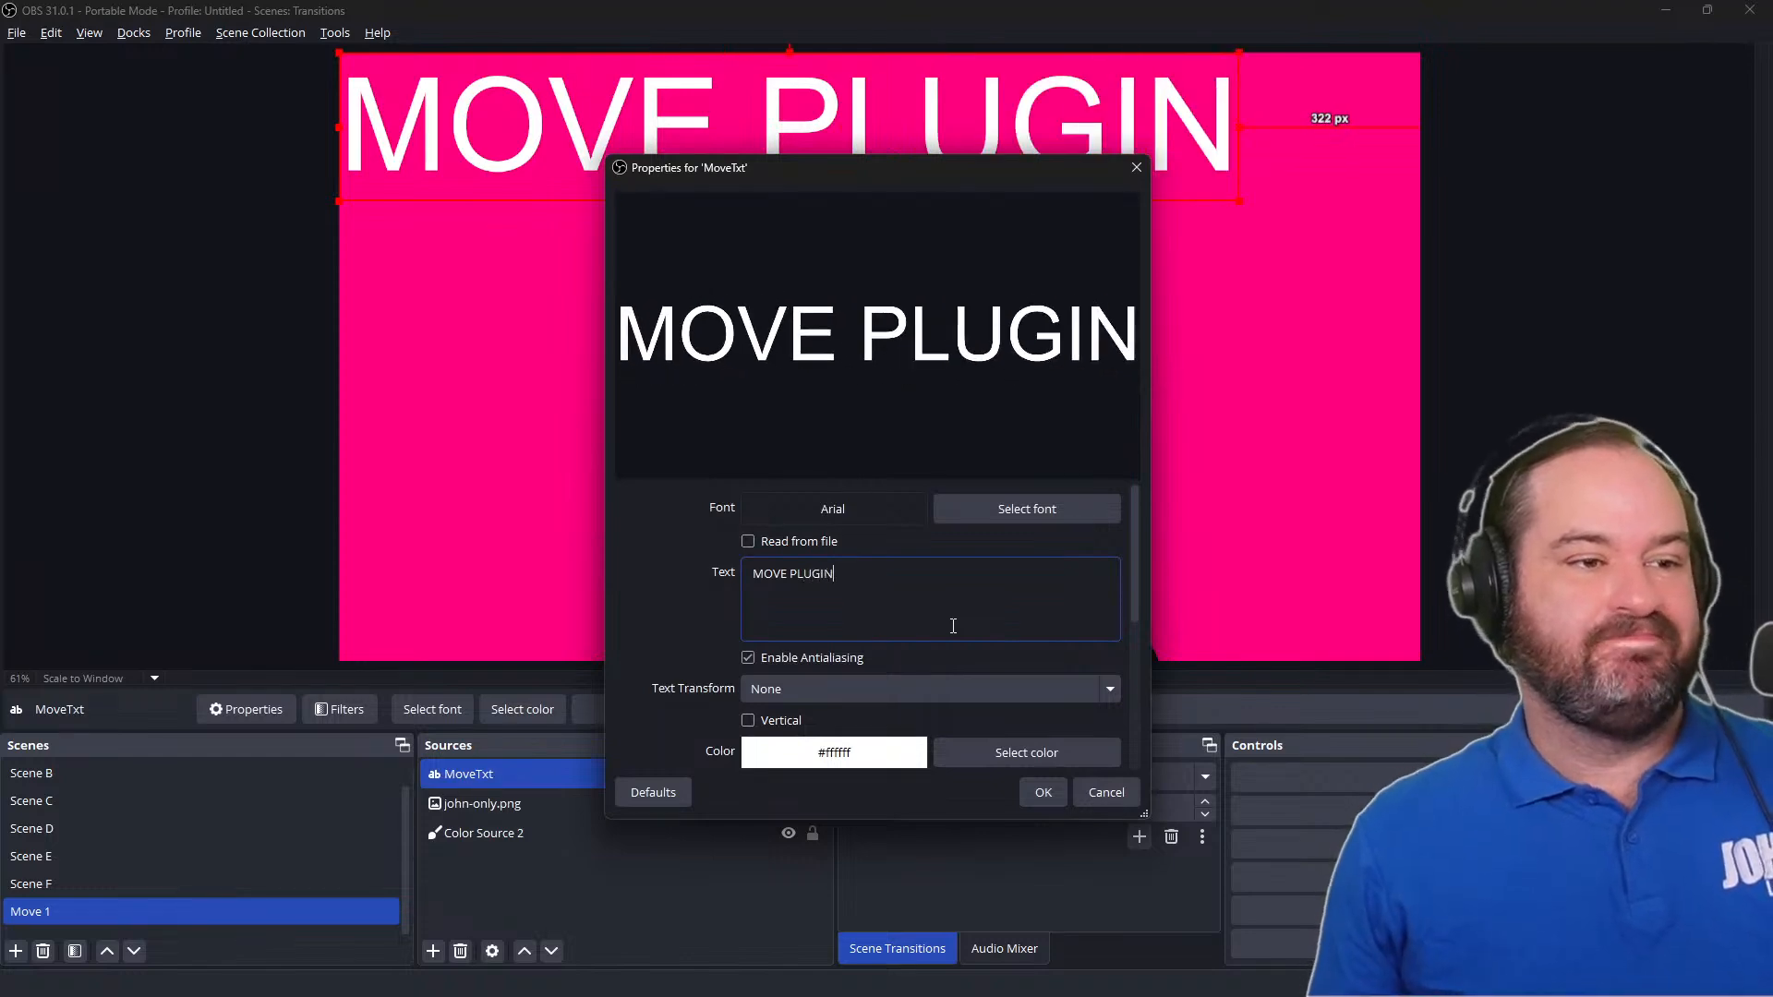
{"action": "left_click", "coordinate": [1055, 787]}
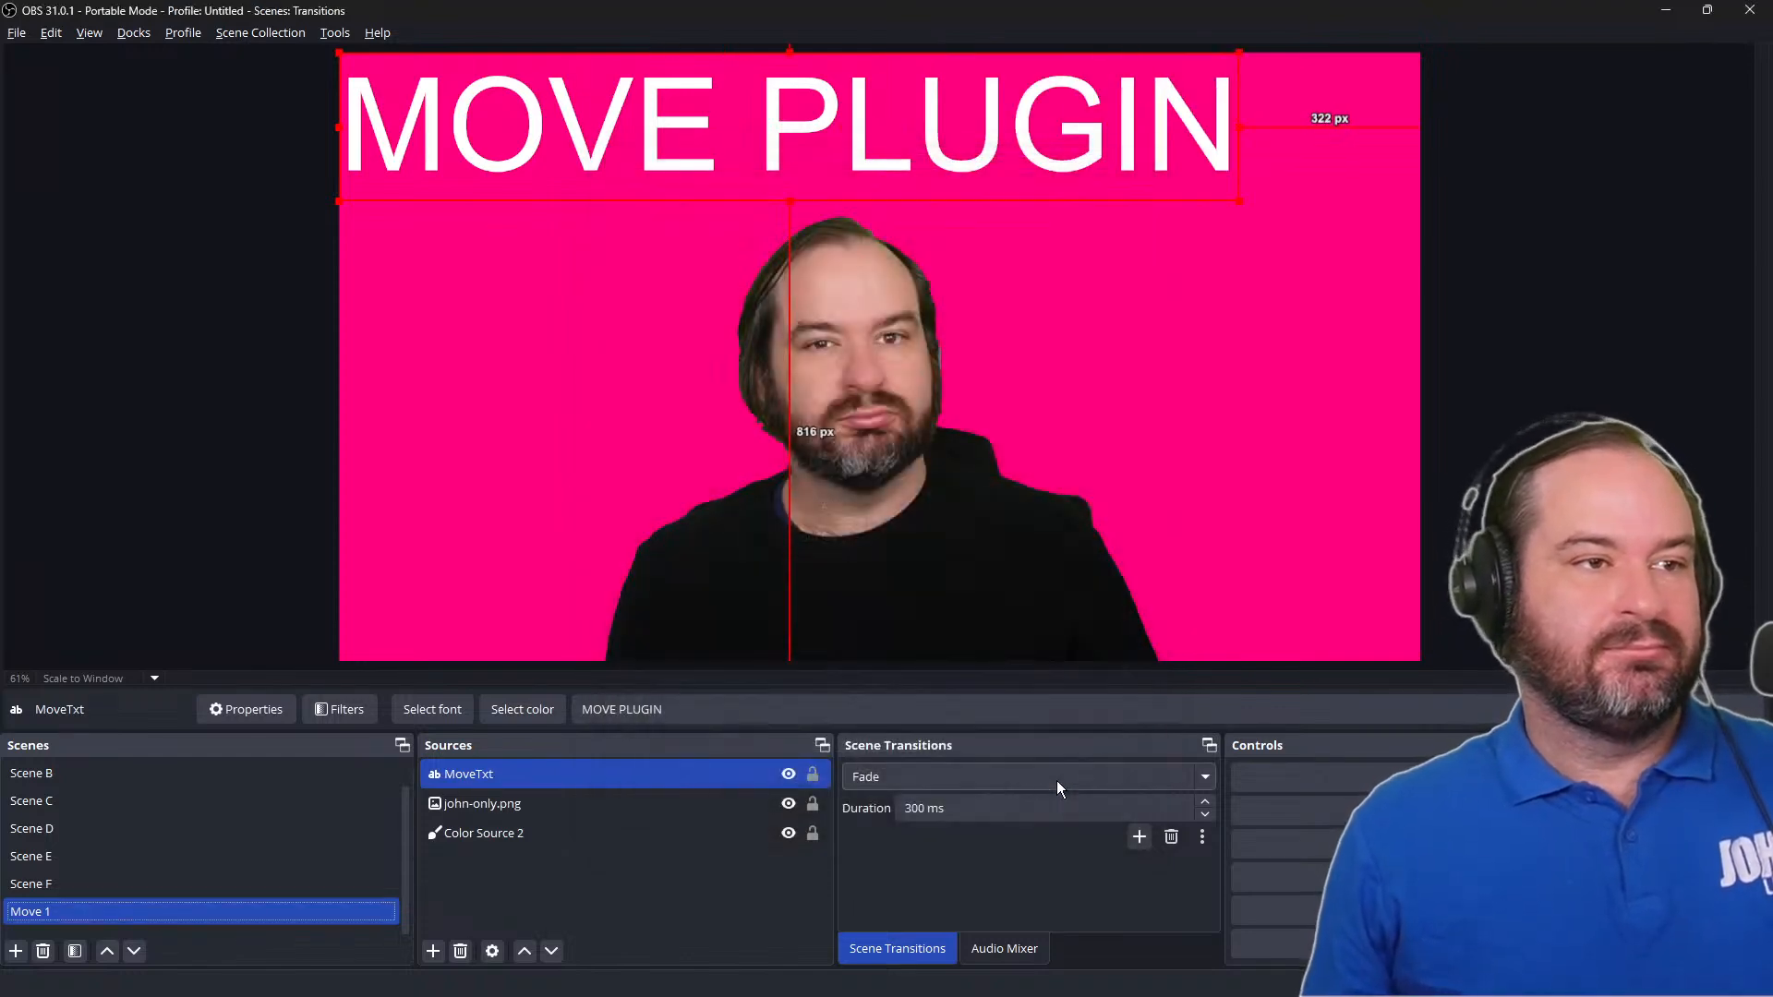
Step: Add a new color source named Banner to the Move 1 scene
{"action": "left_click", "coordinate": [433, 950]}
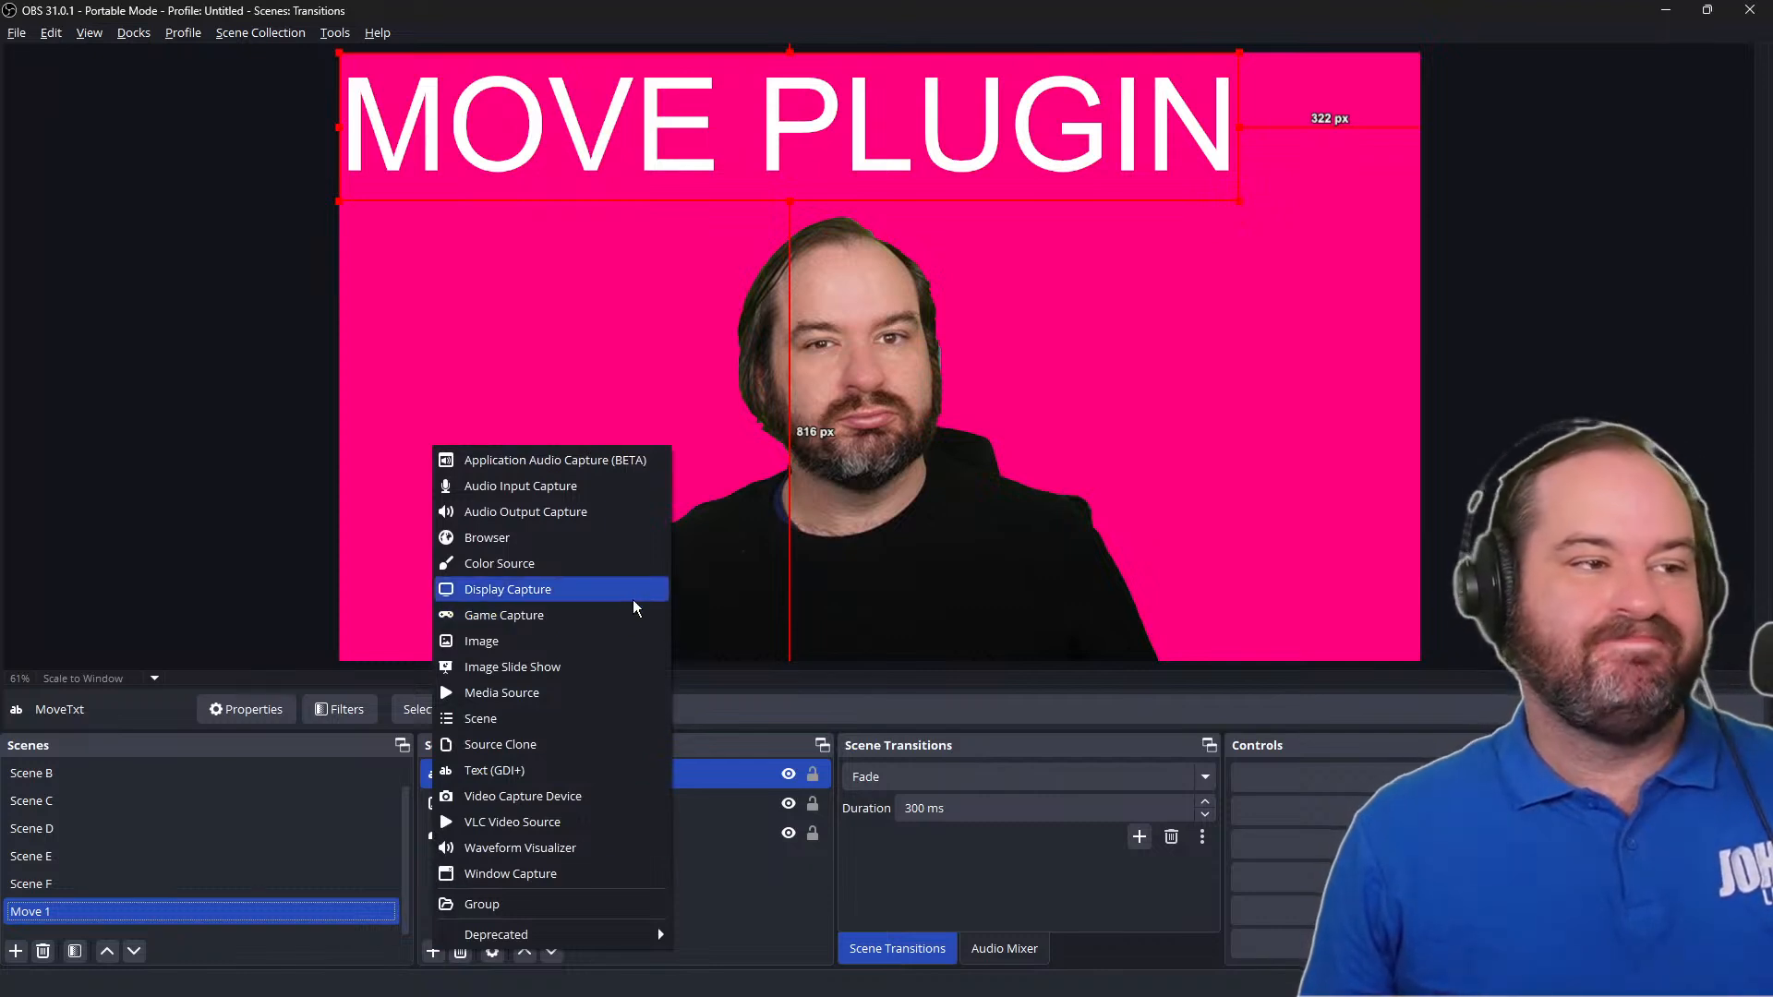
{"action": "left_click", "coordinate": [631, 568]}
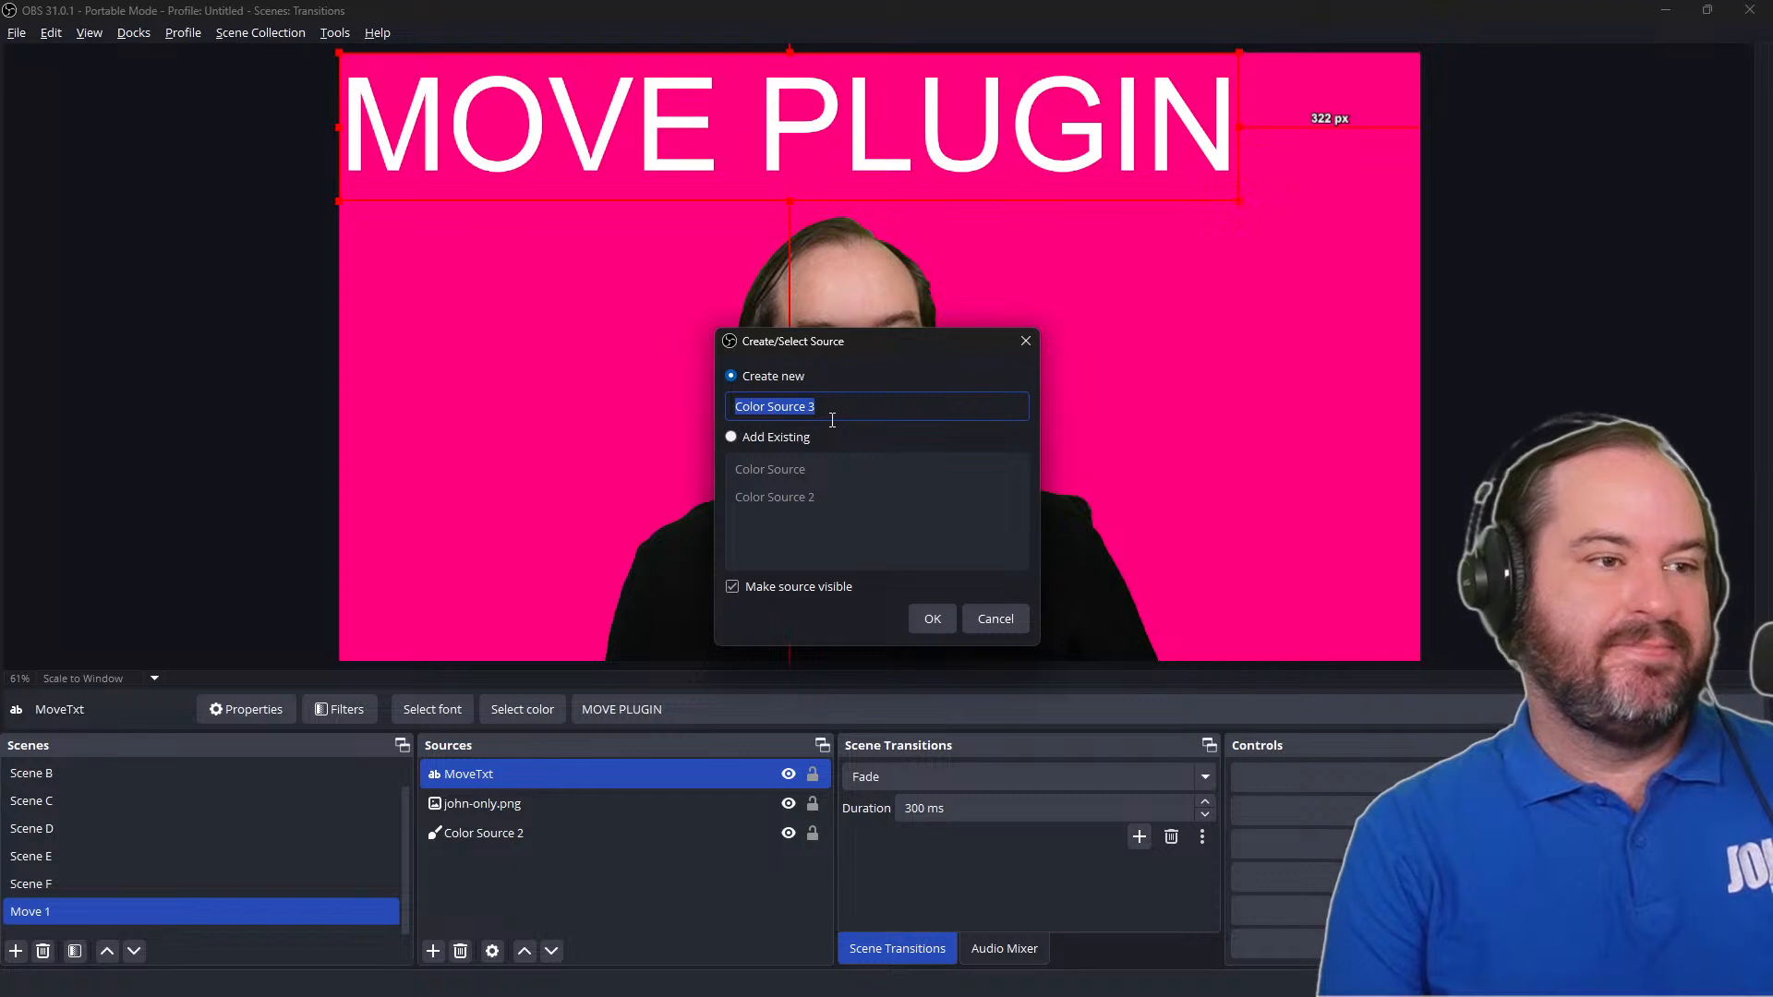
{"action": "type", "text": "Banner"}
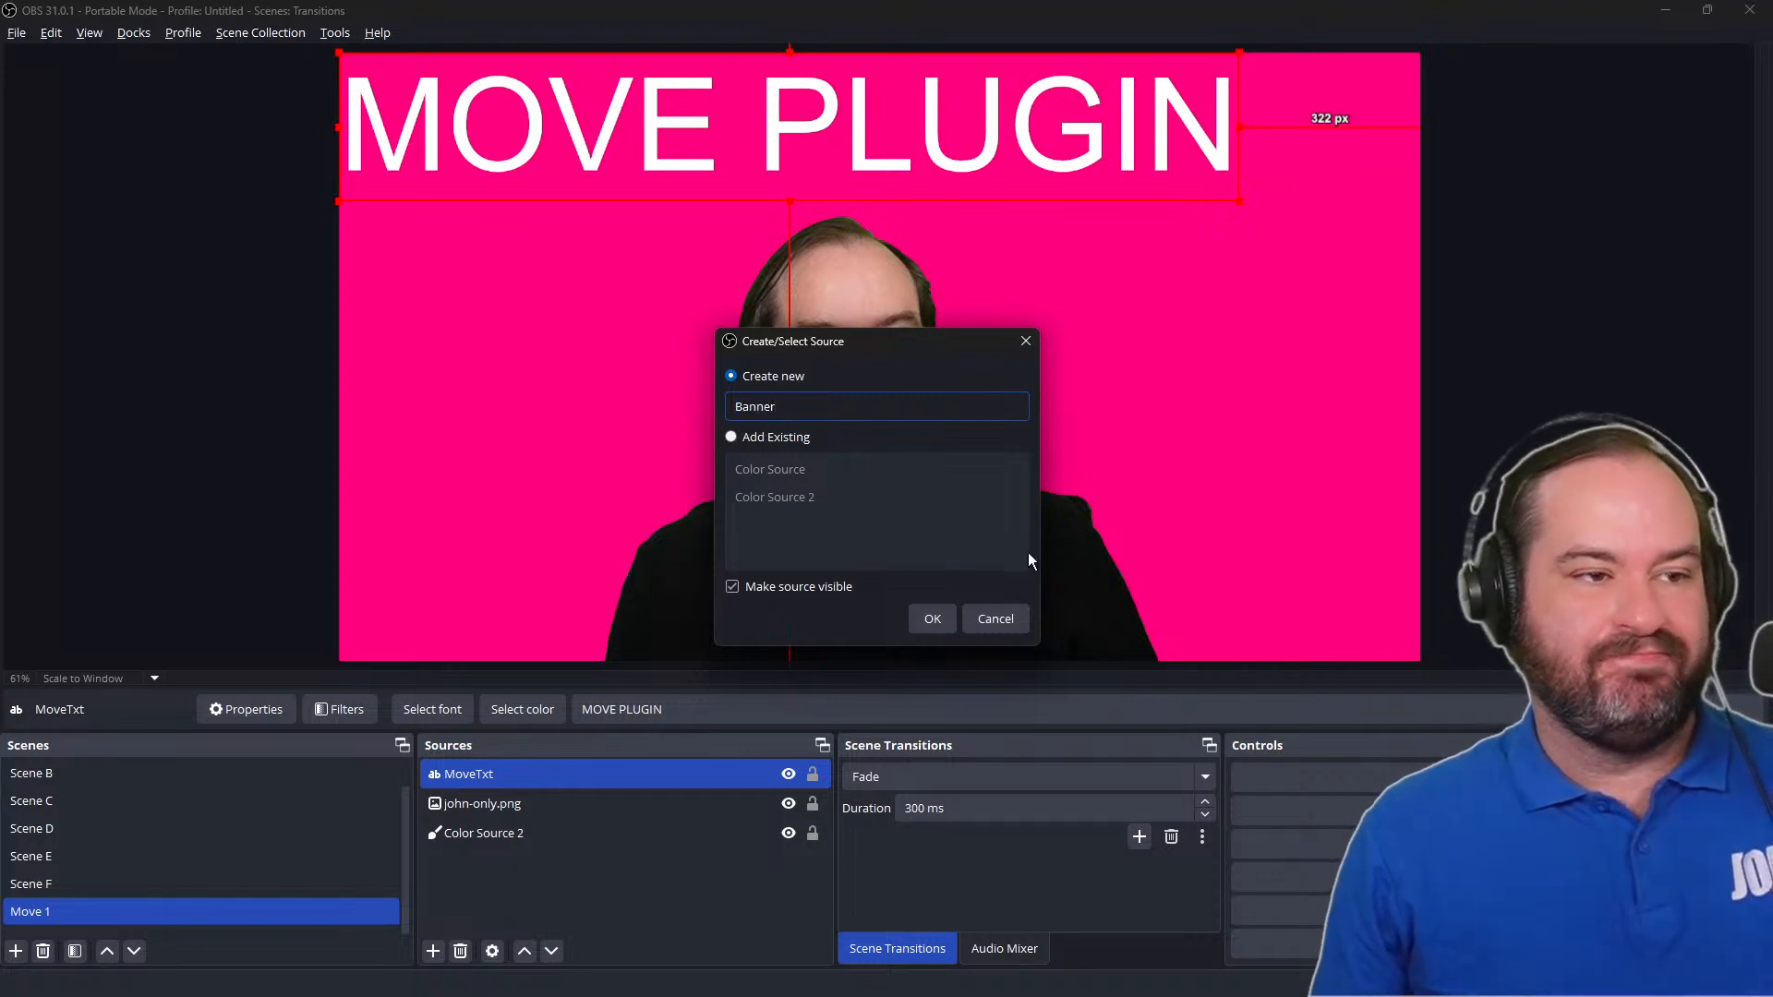
{"action": "left_click", "coordinate": [933, 618]}
Step: Set the Banner source's color to black (#000000) and its height to 400
{"action": "left_click", "coordinate": [951, 508]}
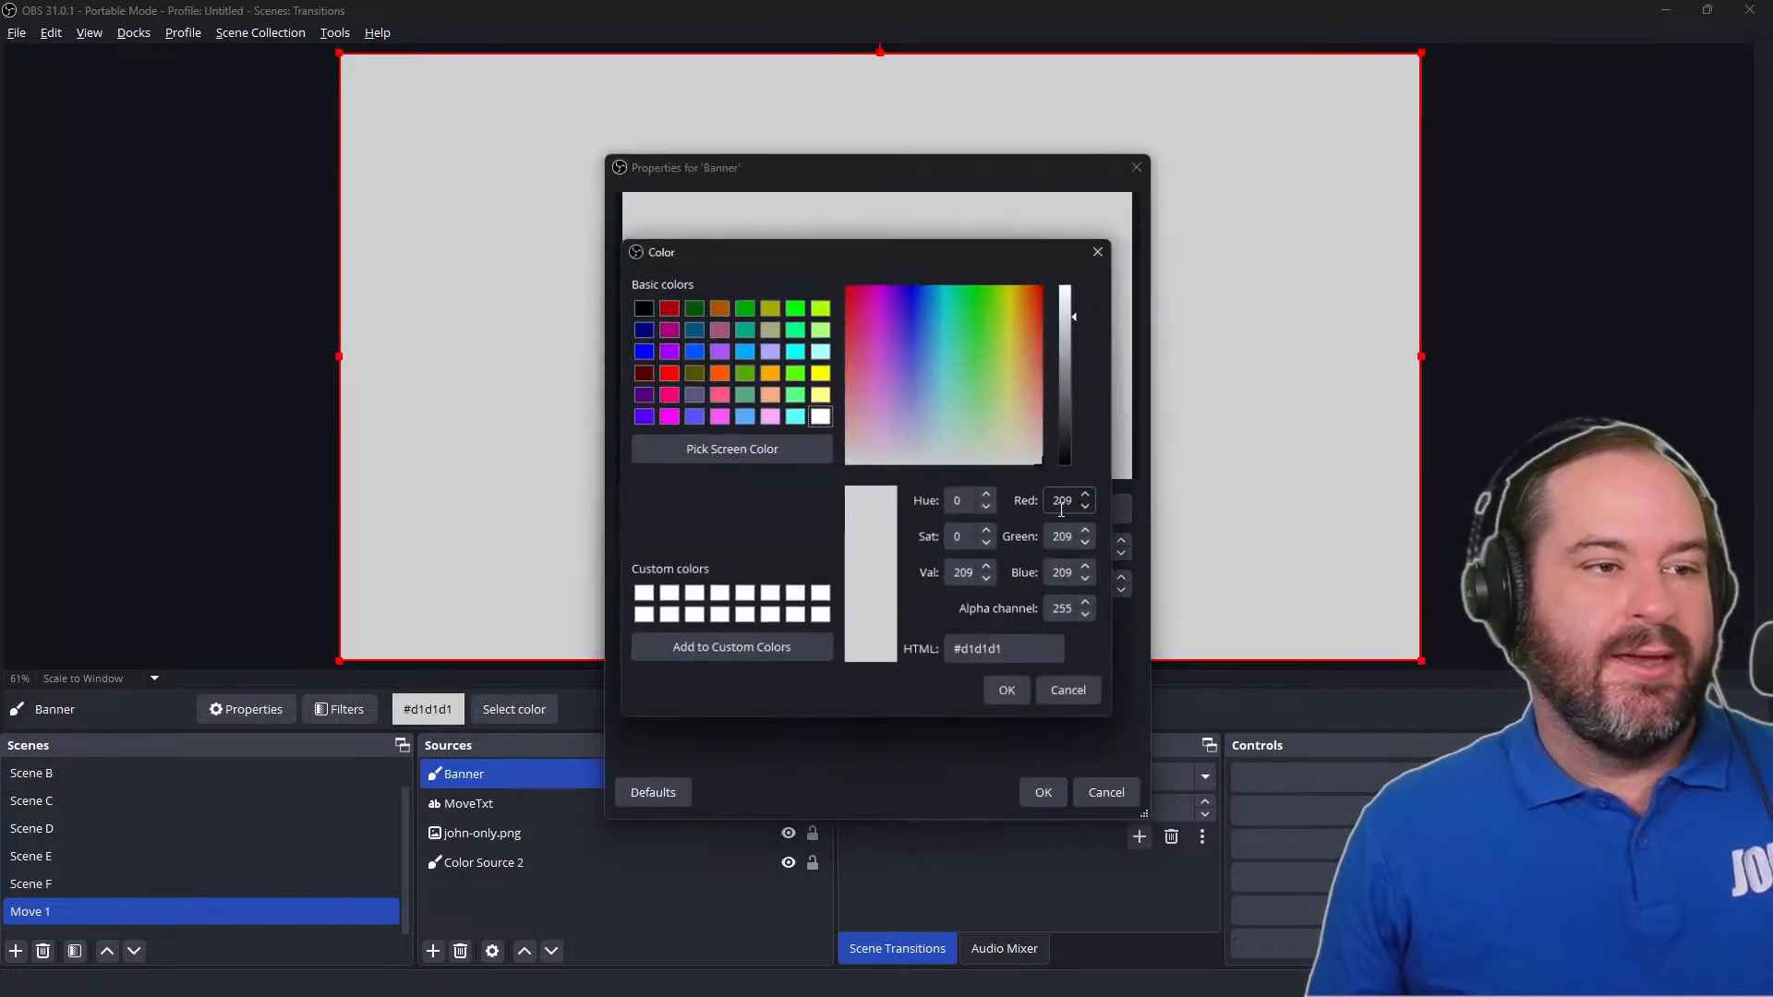
{"action": "left_click", "coordinate": [638, 305]}
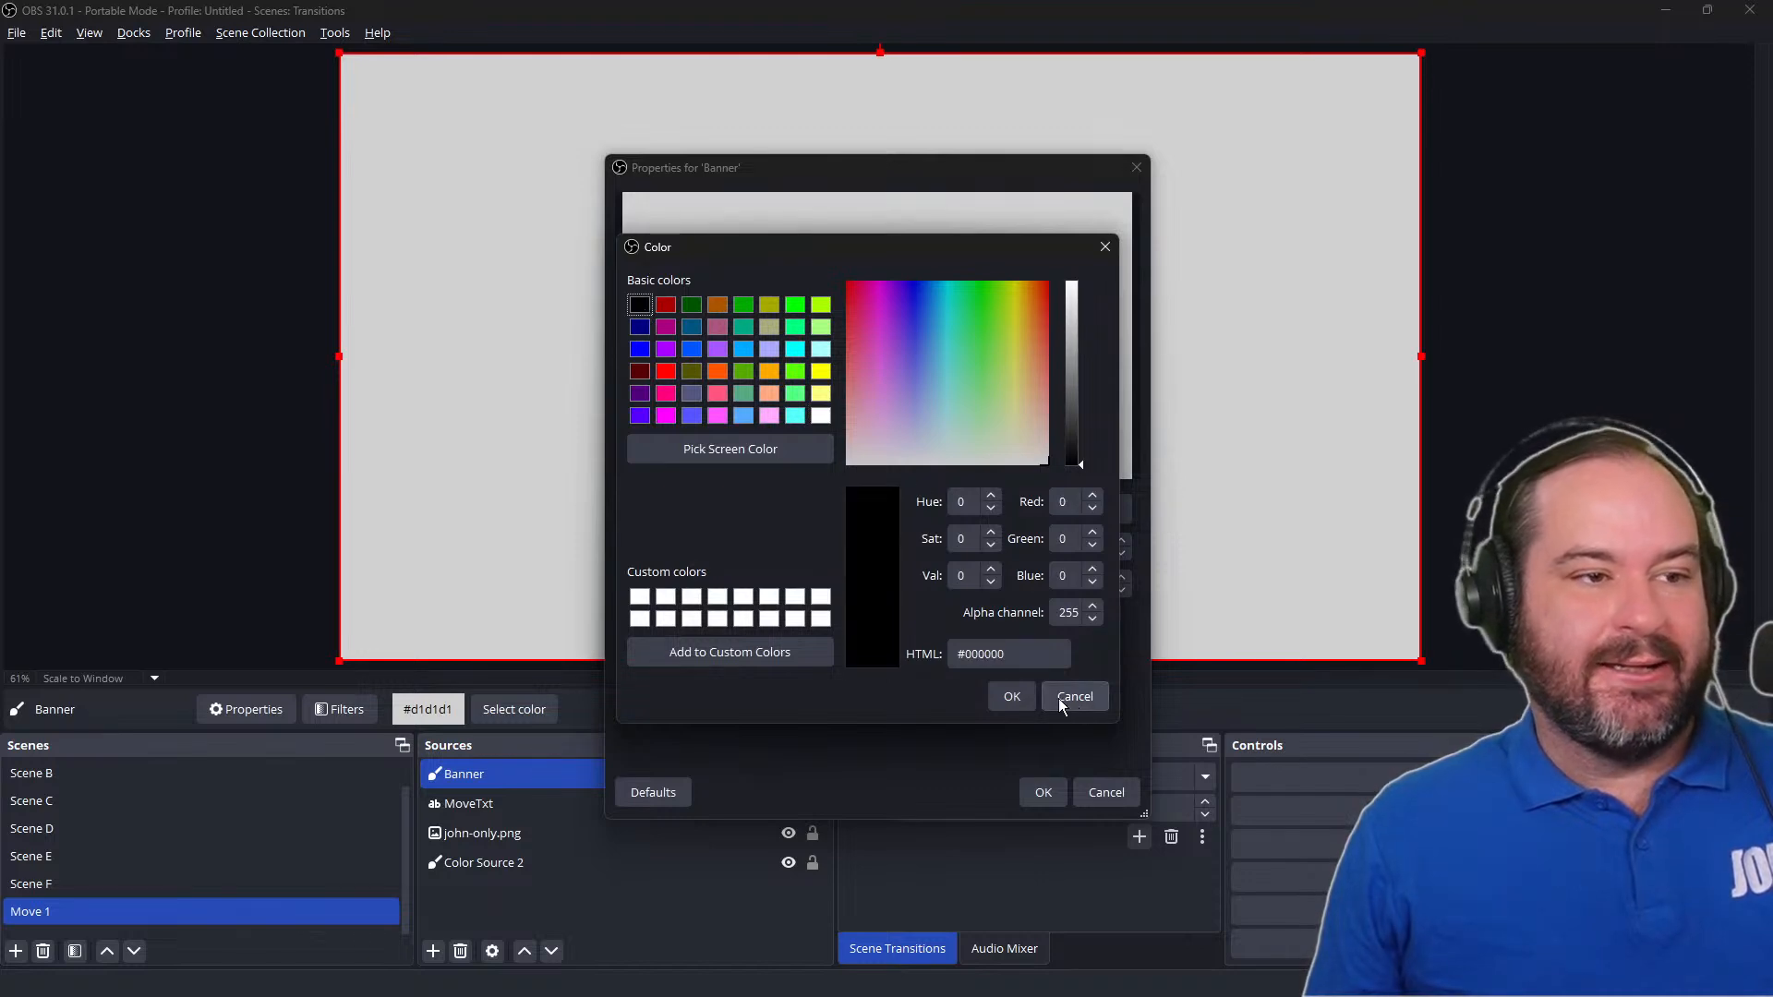
{"action": "left_click", "coordinate": [1012, 697]}
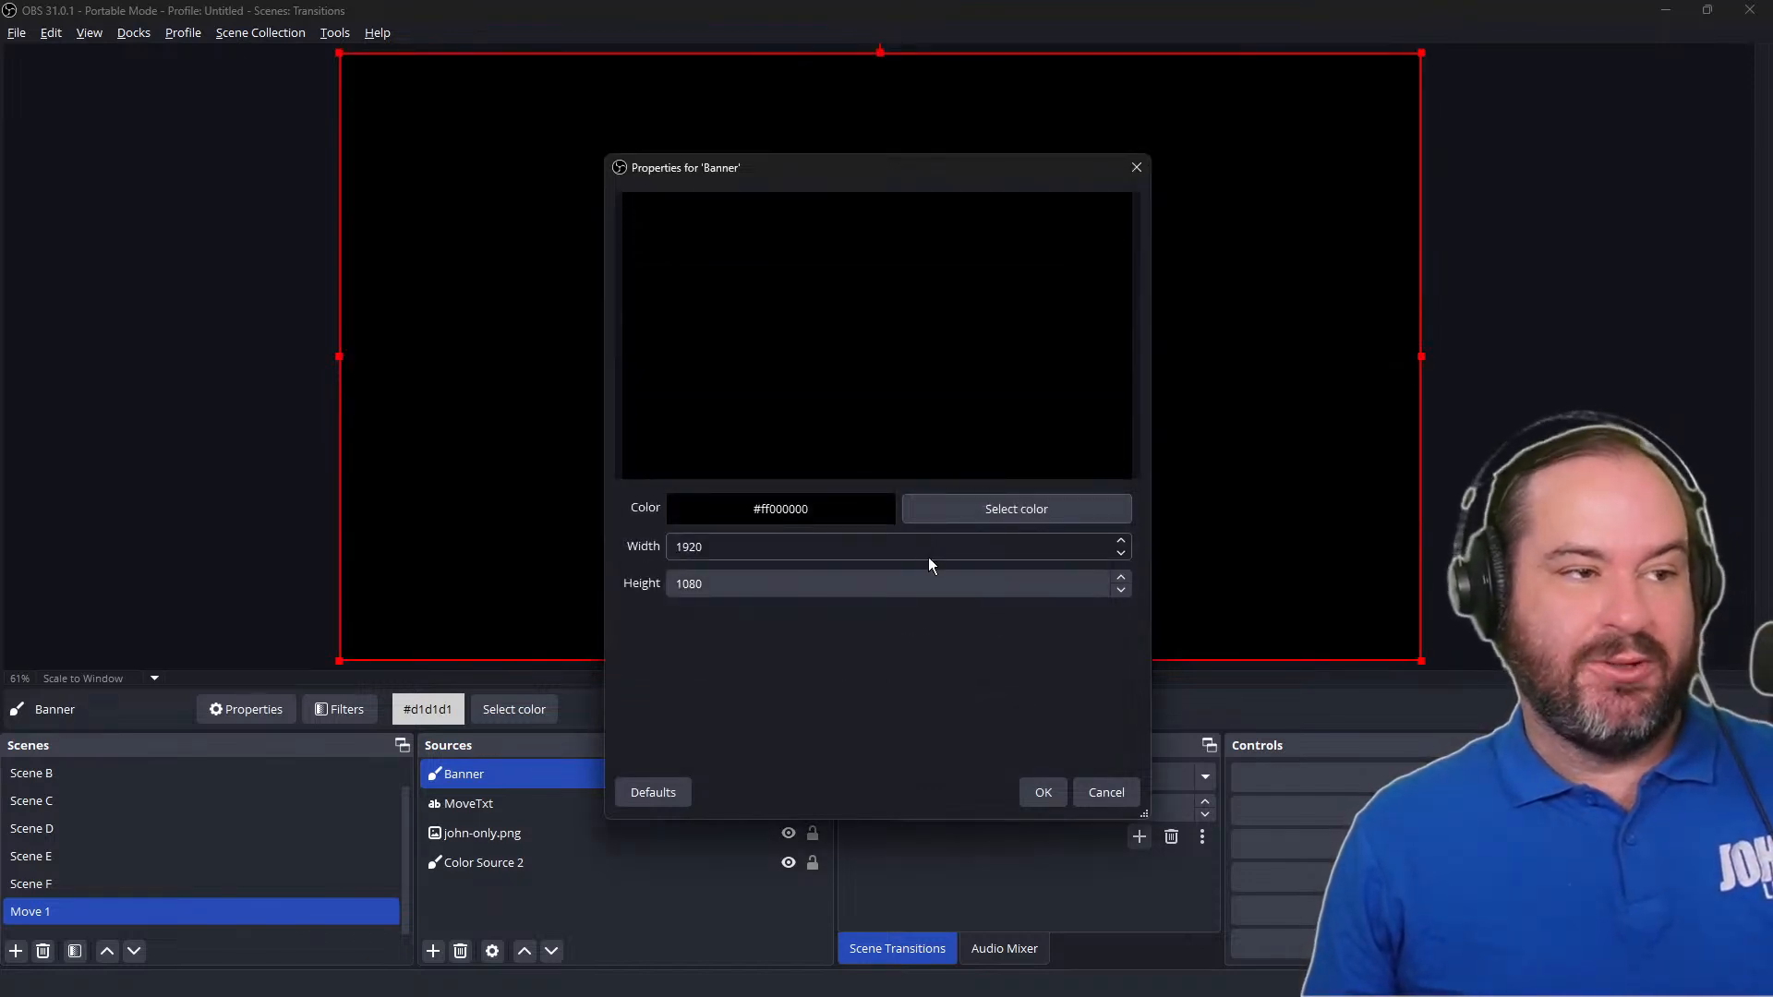
{"action": "double_click", "coordinate": [929, 587]}
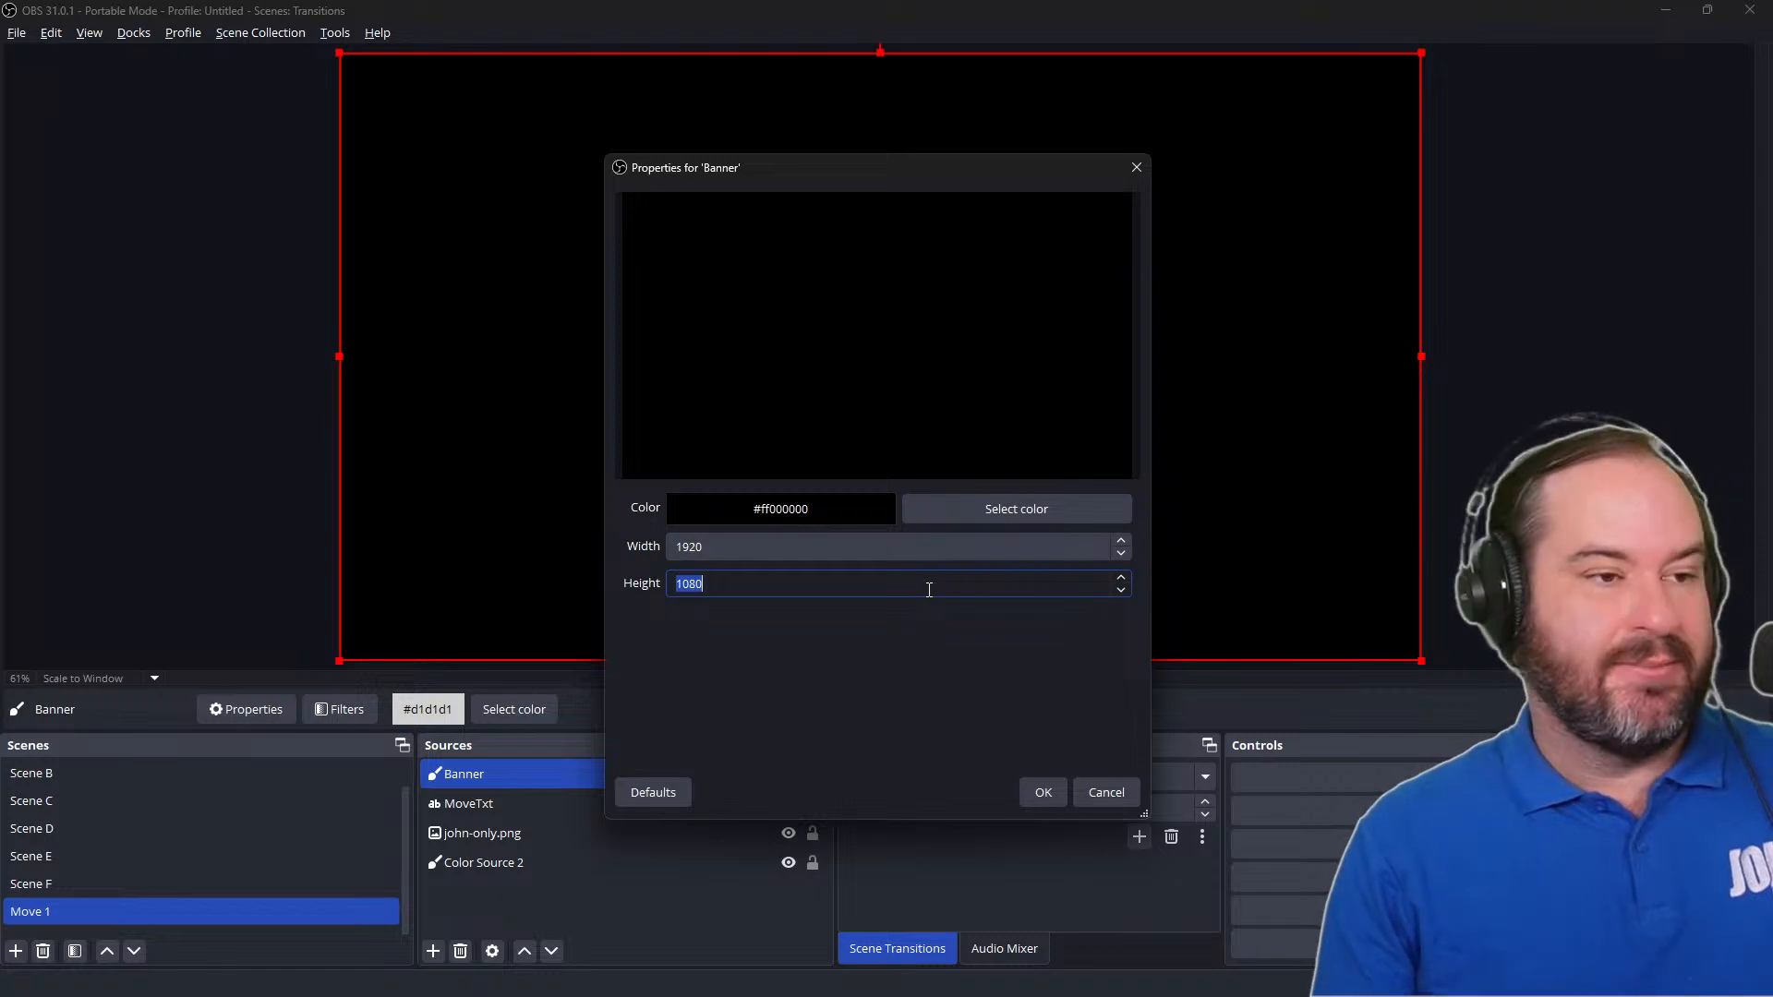
{"action": "type", "text": "400"}
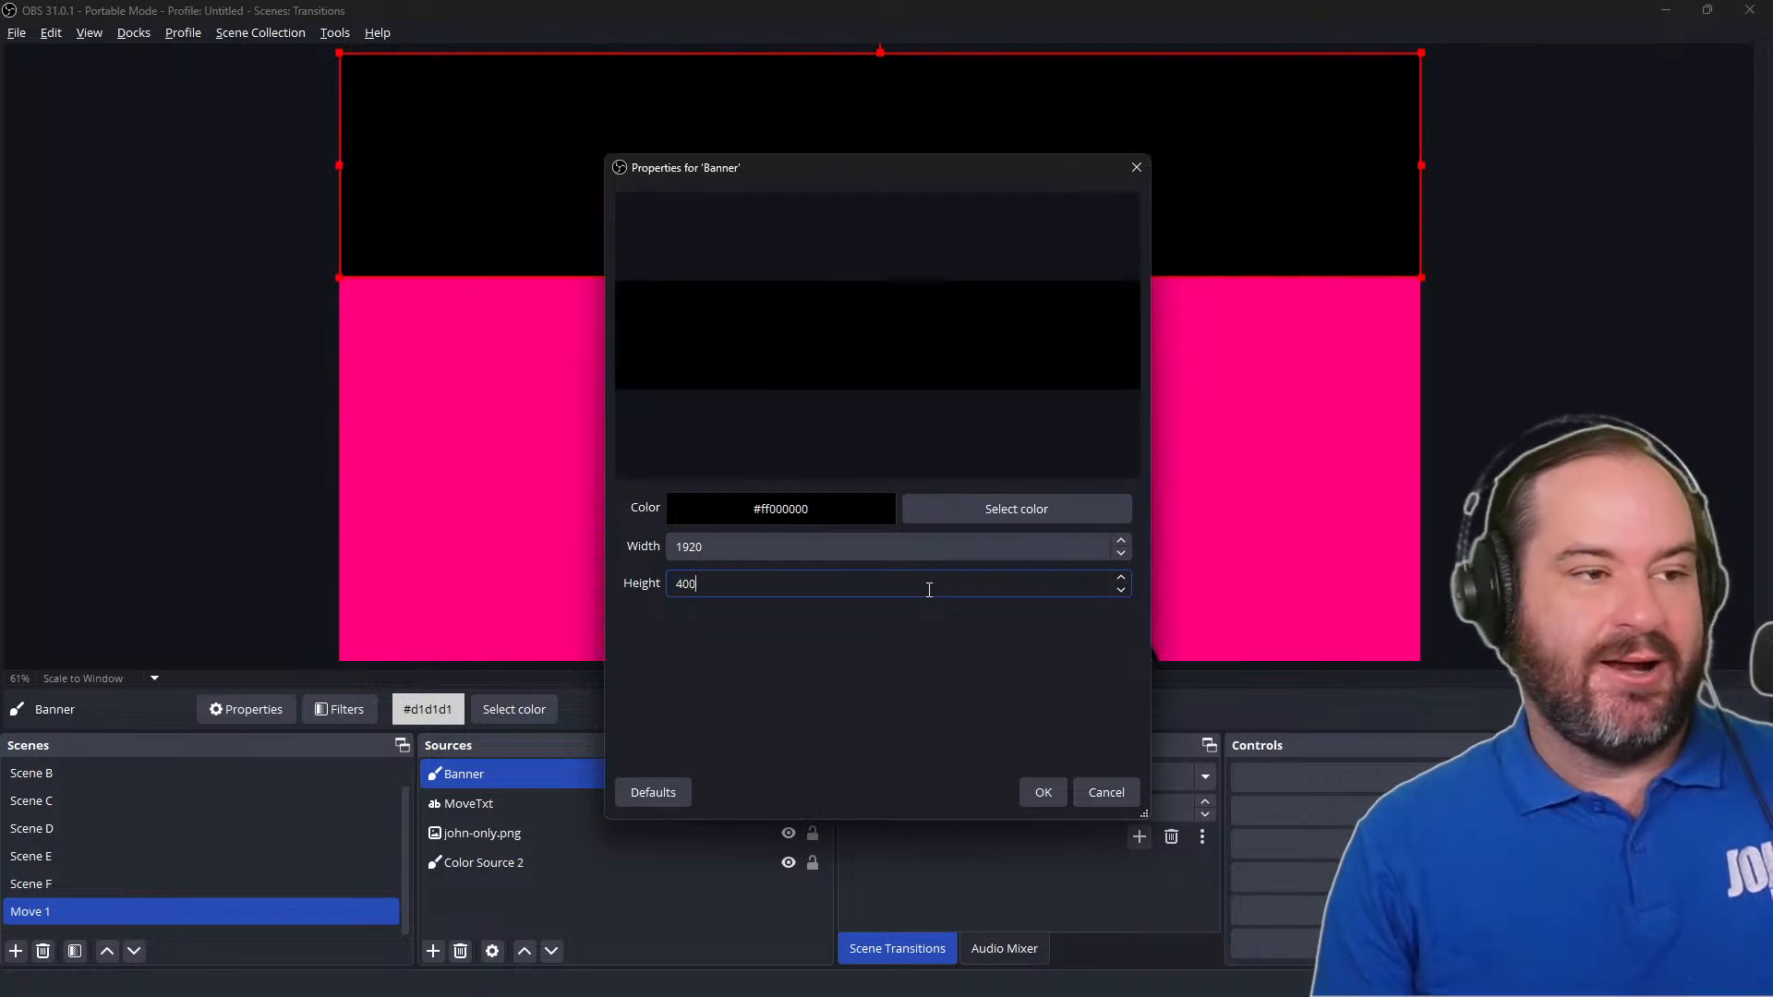
{"action": "left_click", "coordinate": [1042, 800]}
Step: Order the sources as john-only.png, MoveTxt, Banner, Color Source 2, and move the text about 134 px from the canvas's left edge and 99 px from its top
{"action": "left_click_drag", "start_coordinate": [551, 767], "coordinate": [612, 773]}
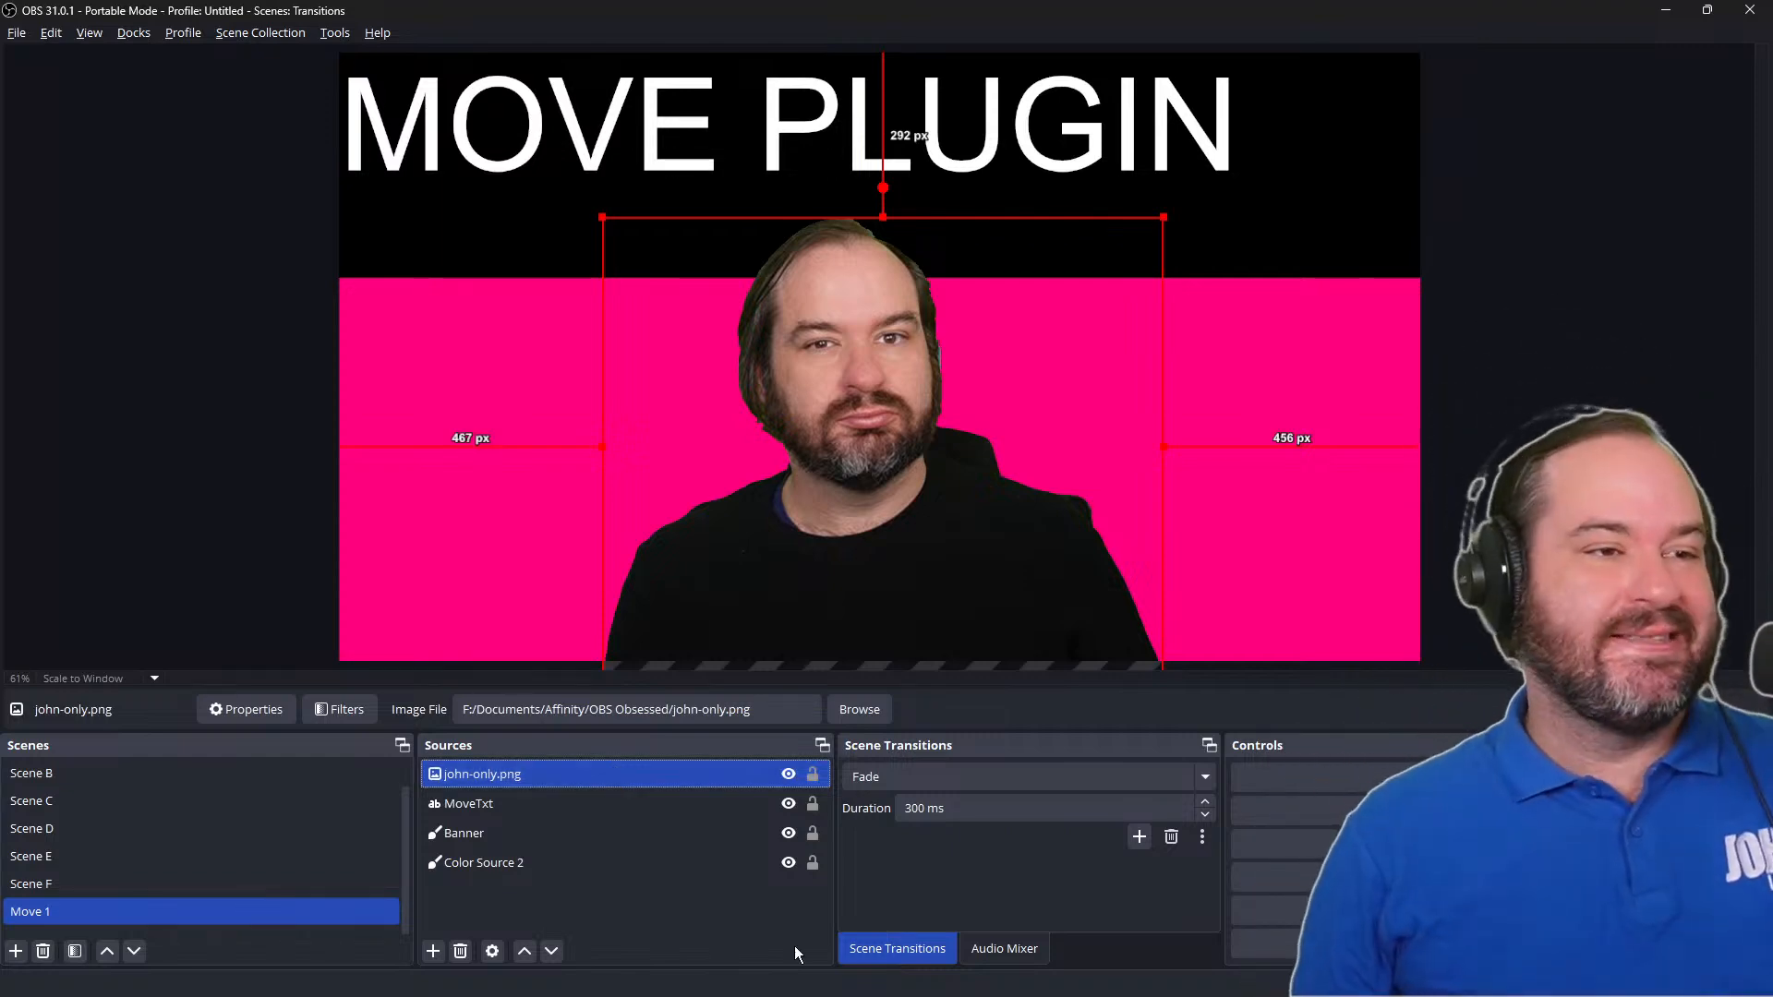
{"action": "left_click", "coordinate": [125, 454]}
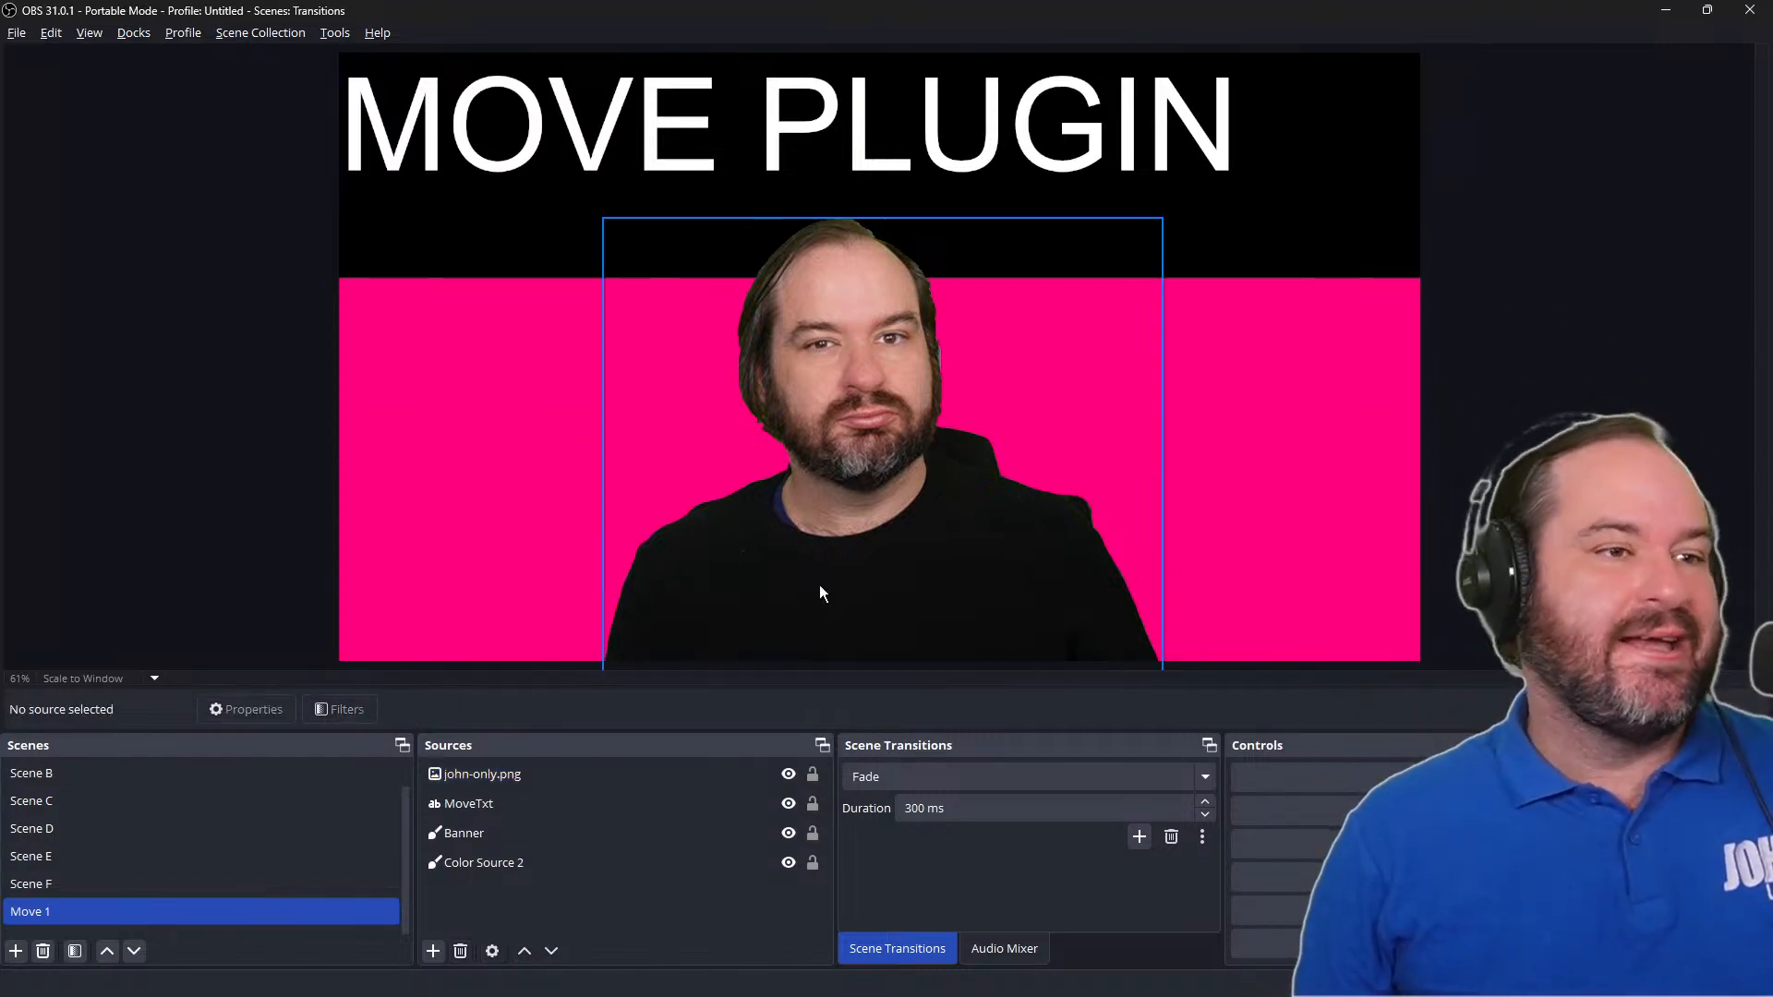
{"action": "left_click_drag", "start_coordinate": [832, 157], "coordinate": [908, 213]}
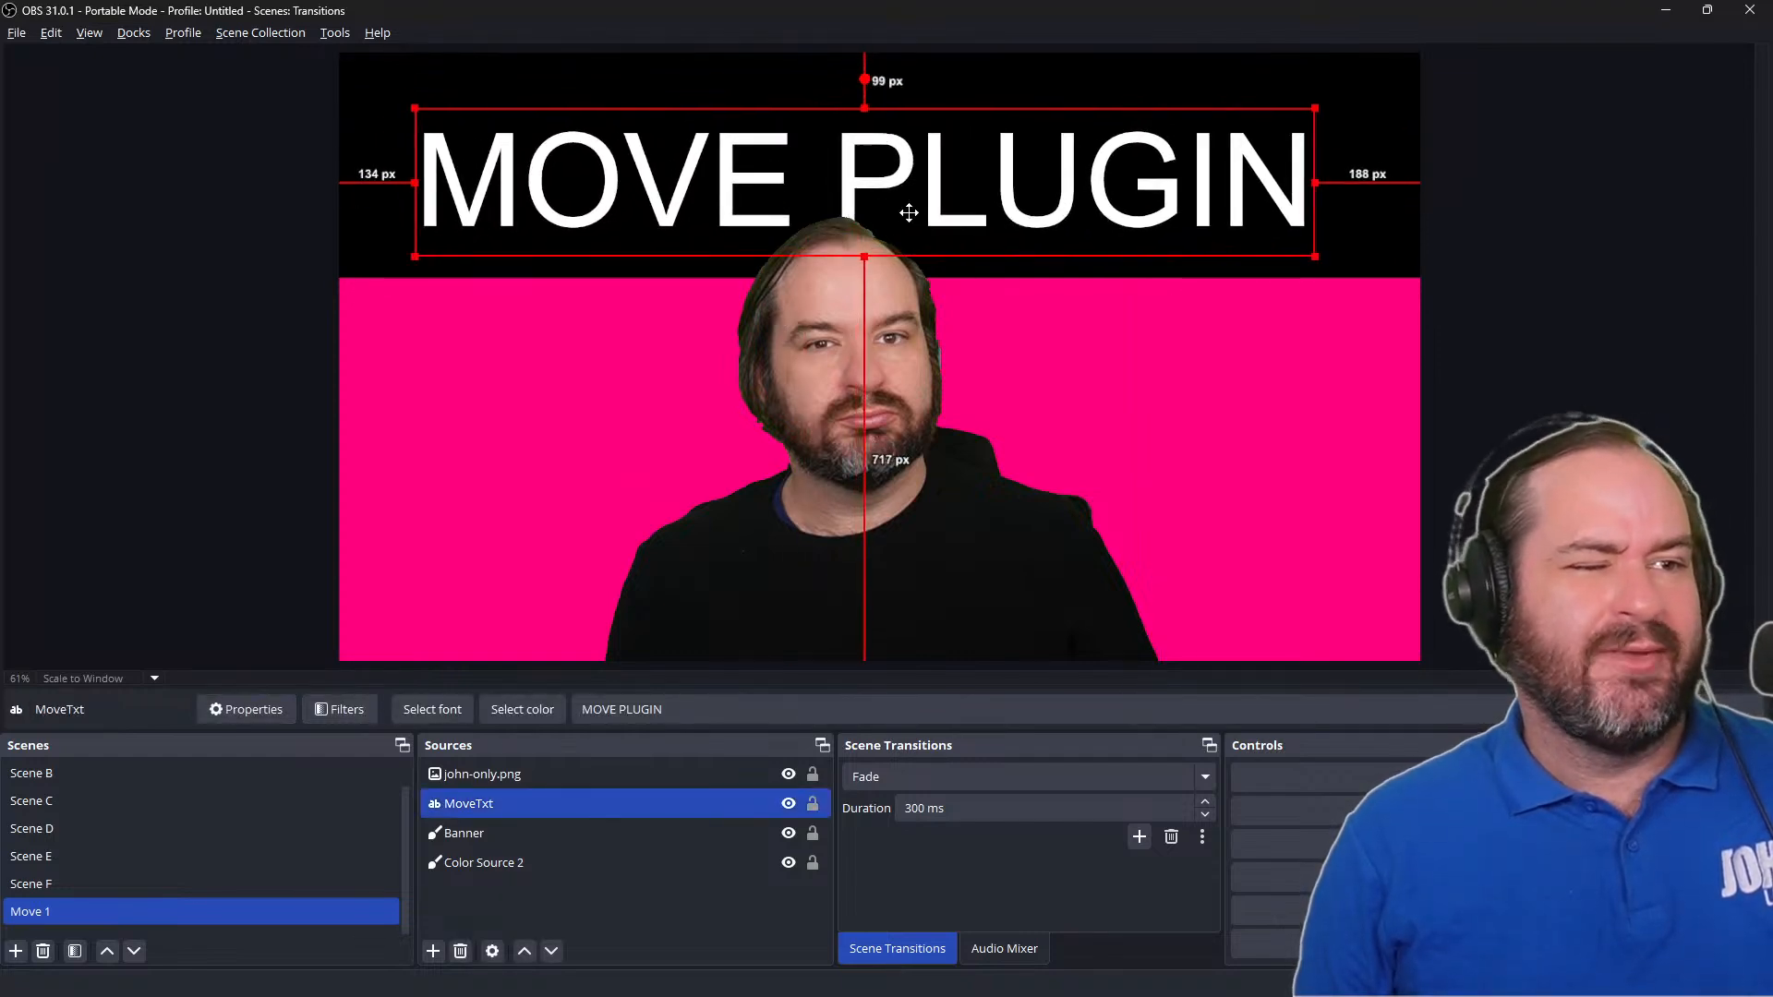
Step: Change the MoveTxt source's font to Open Sans ExtraBold
{"action": "double_click", "coordinate": [677, 803]}
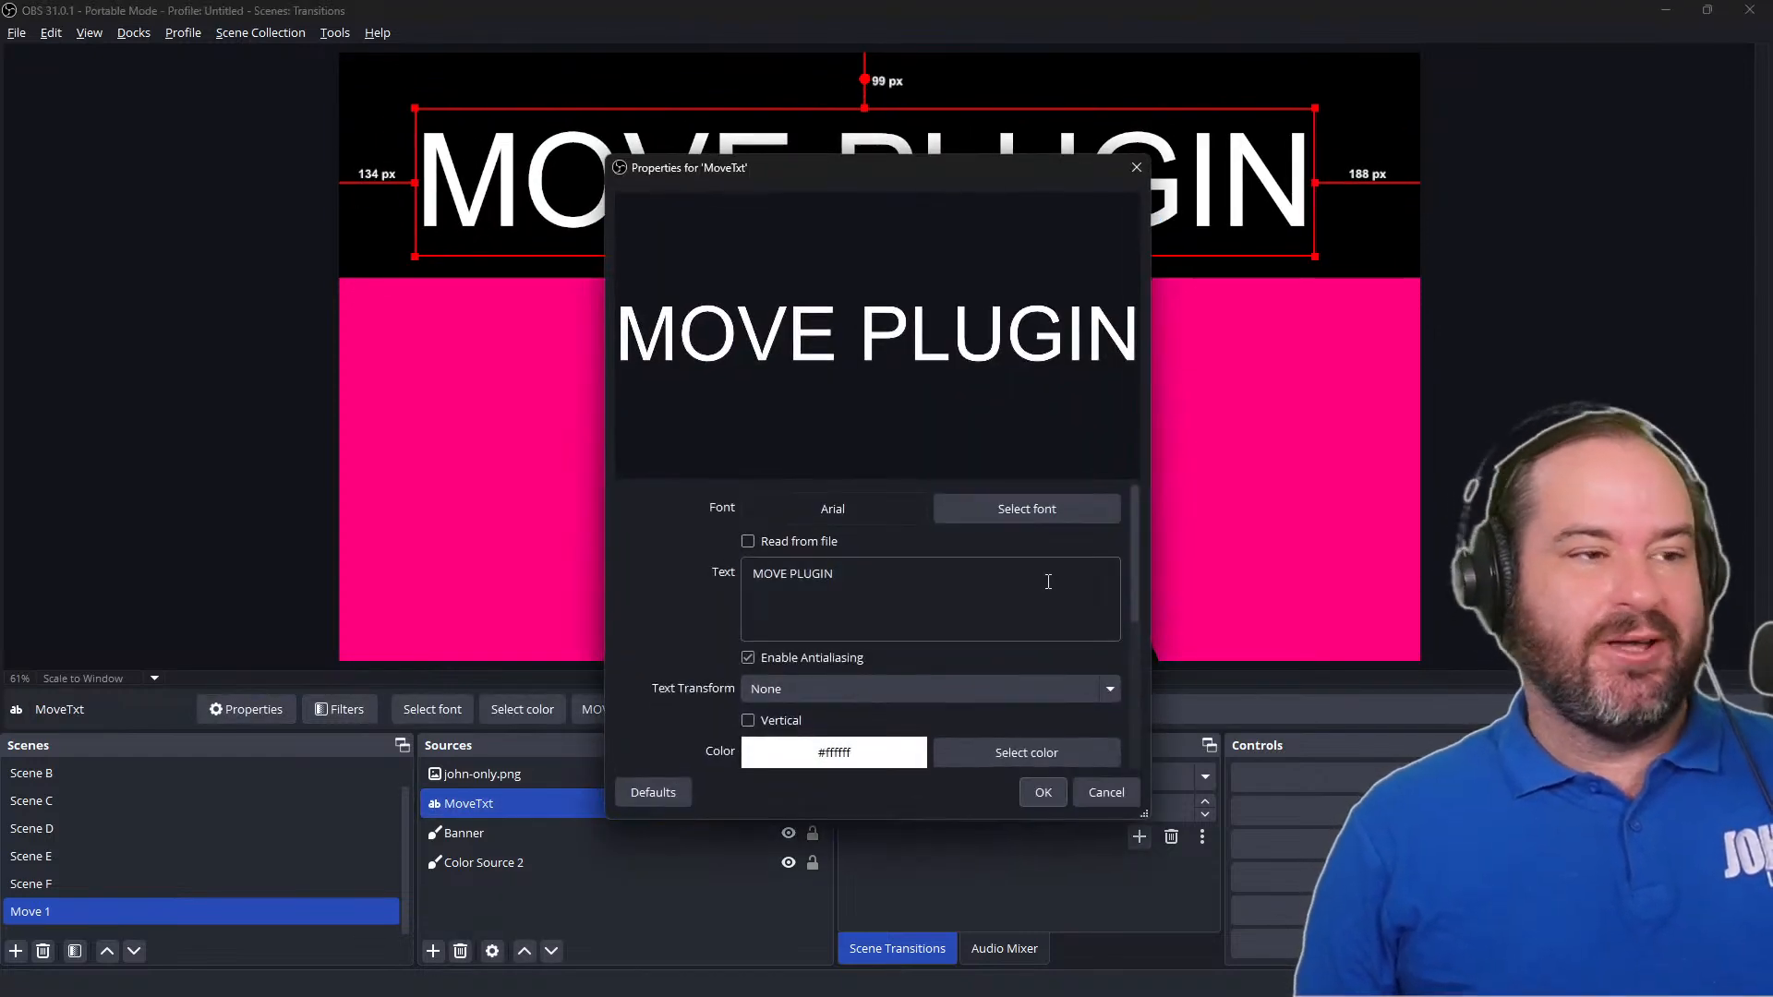
{"action": "left_click", "coordinate": [1054, 507]}
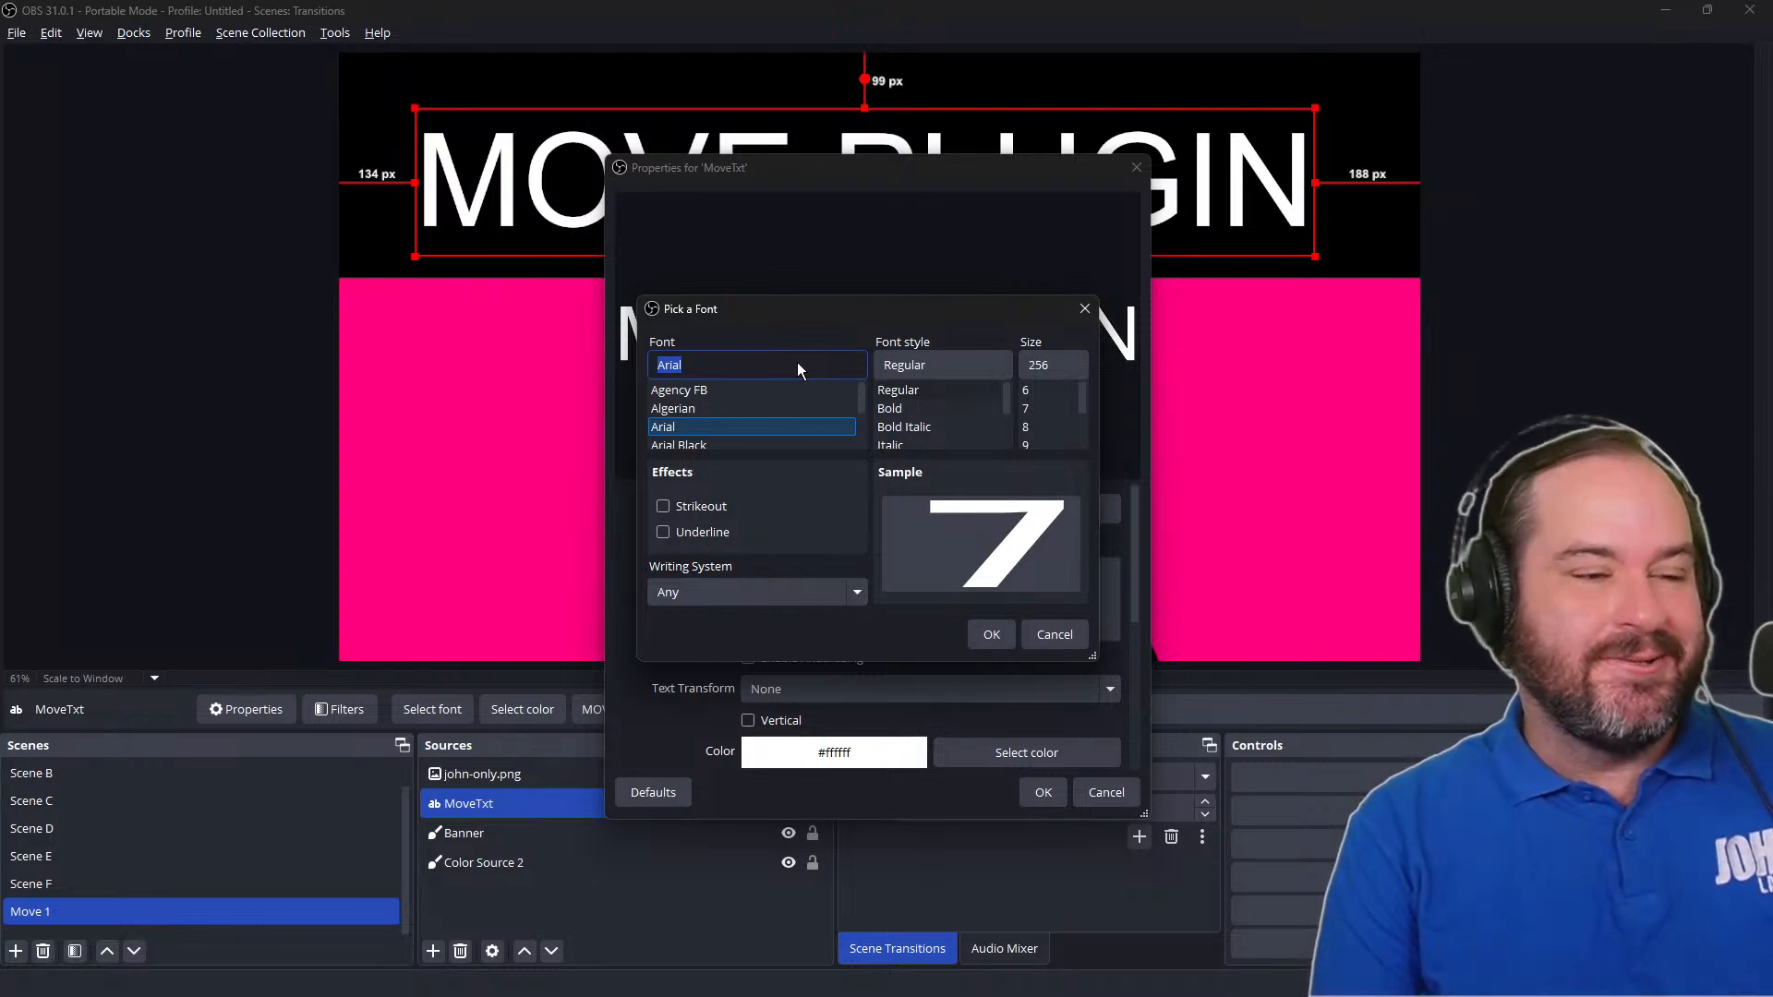
{"action": "type", "text": "op"}
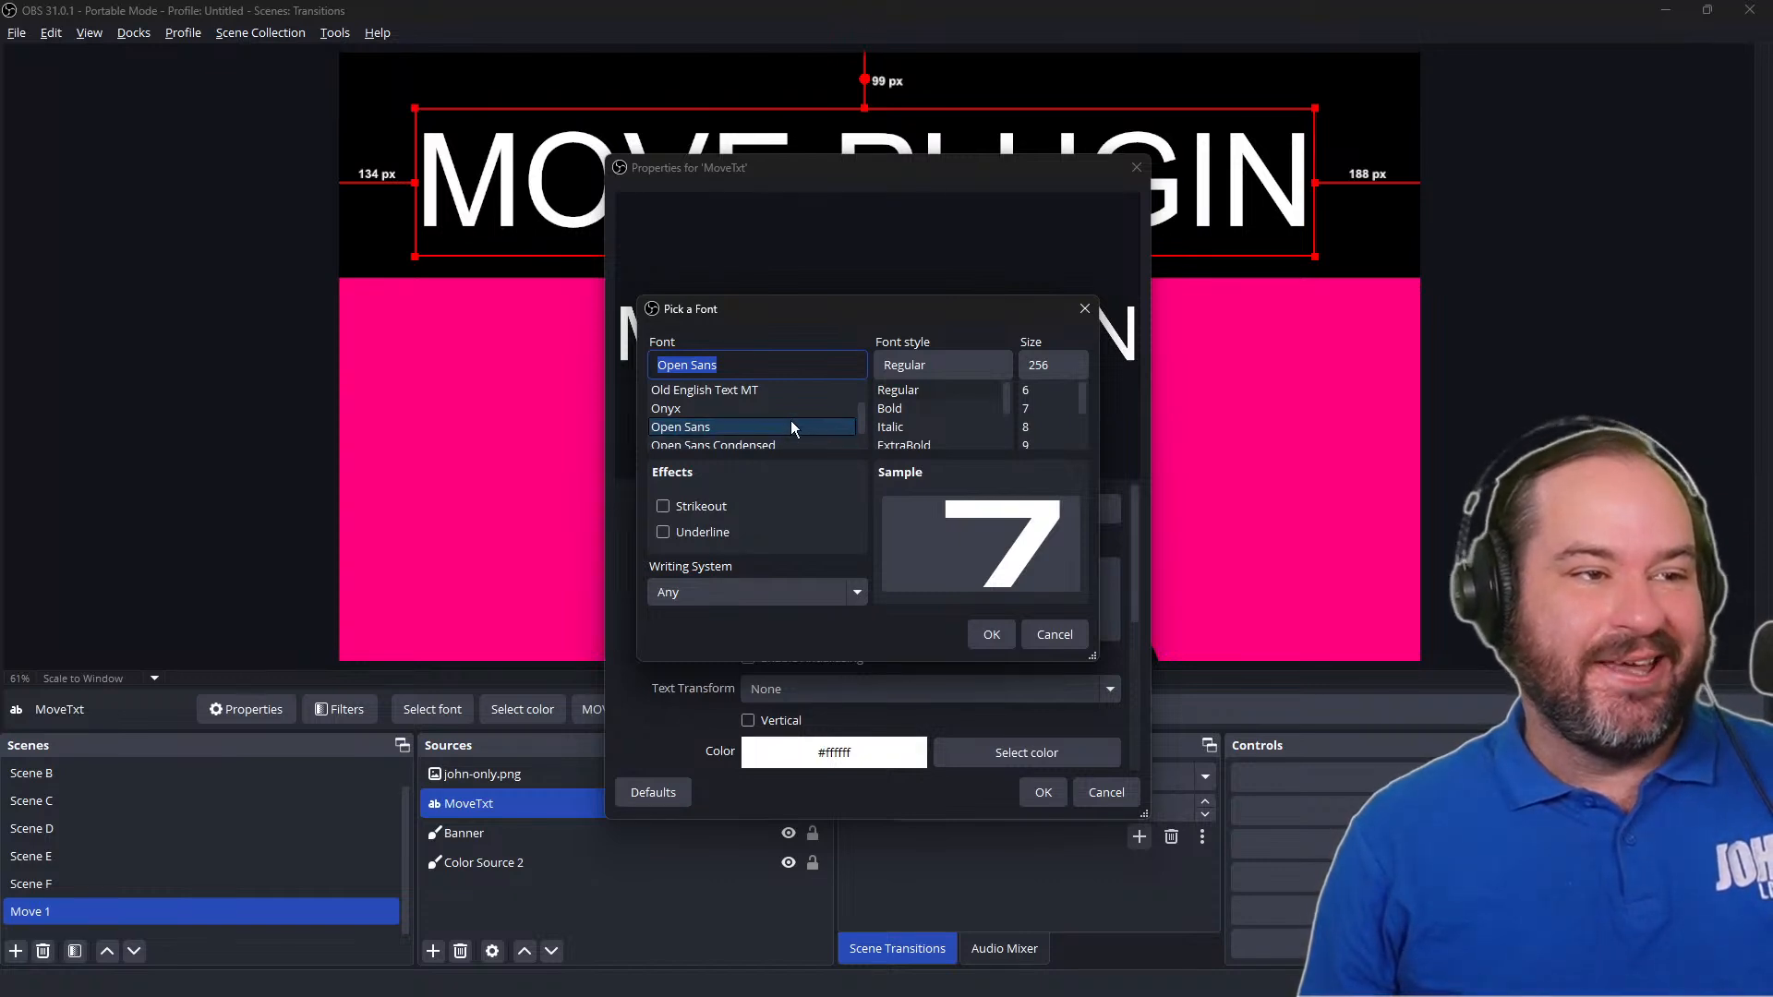
{"action": "scroll", "coordinate": [791, 429], "scroll_direction": "down", "scroll_amount": 1}
{"action": "scroll", "coordinate": [791, 429], "scroll_direction": "down", "scroll_amount": 1}
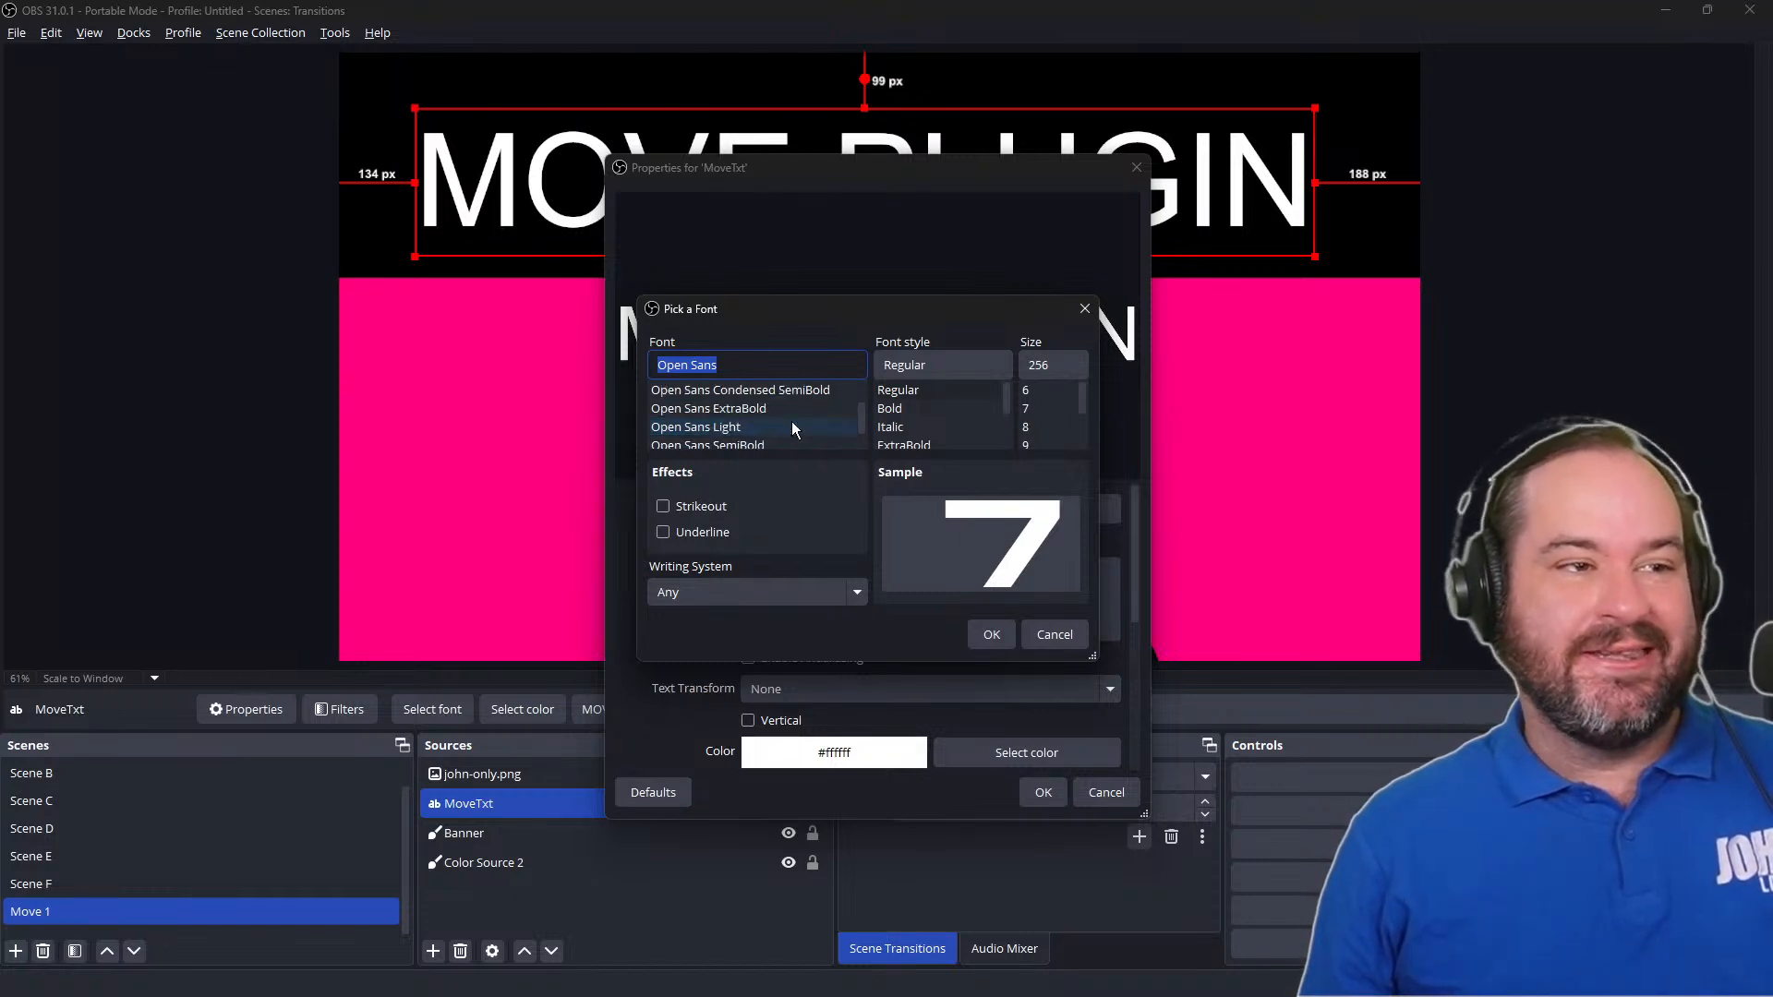
{"action": "scroll", "coordinate": [793, 430], "scroll_direction": "down", "scroll_amount": 1}
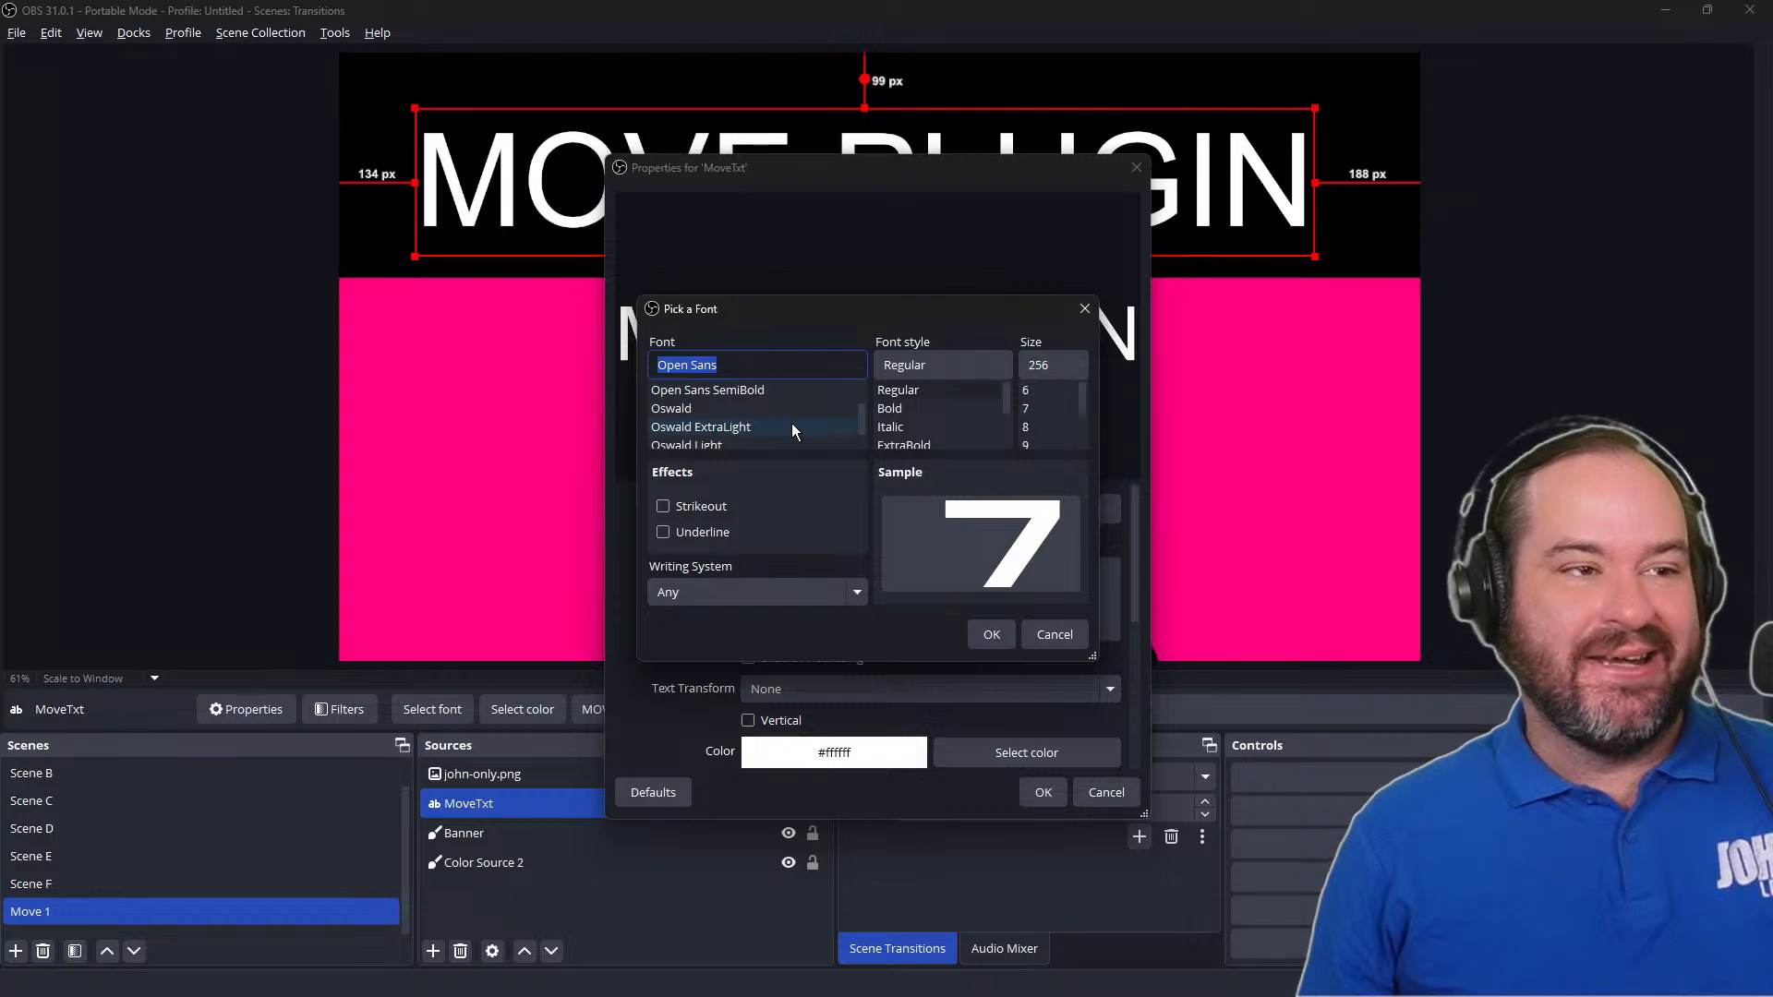
{"action": "scroll", "coordinate": [791, 430], "scroll_direction": "up", "scroll_amount": 1}
{"action": "left_click", "coordinate": [792, 411]}
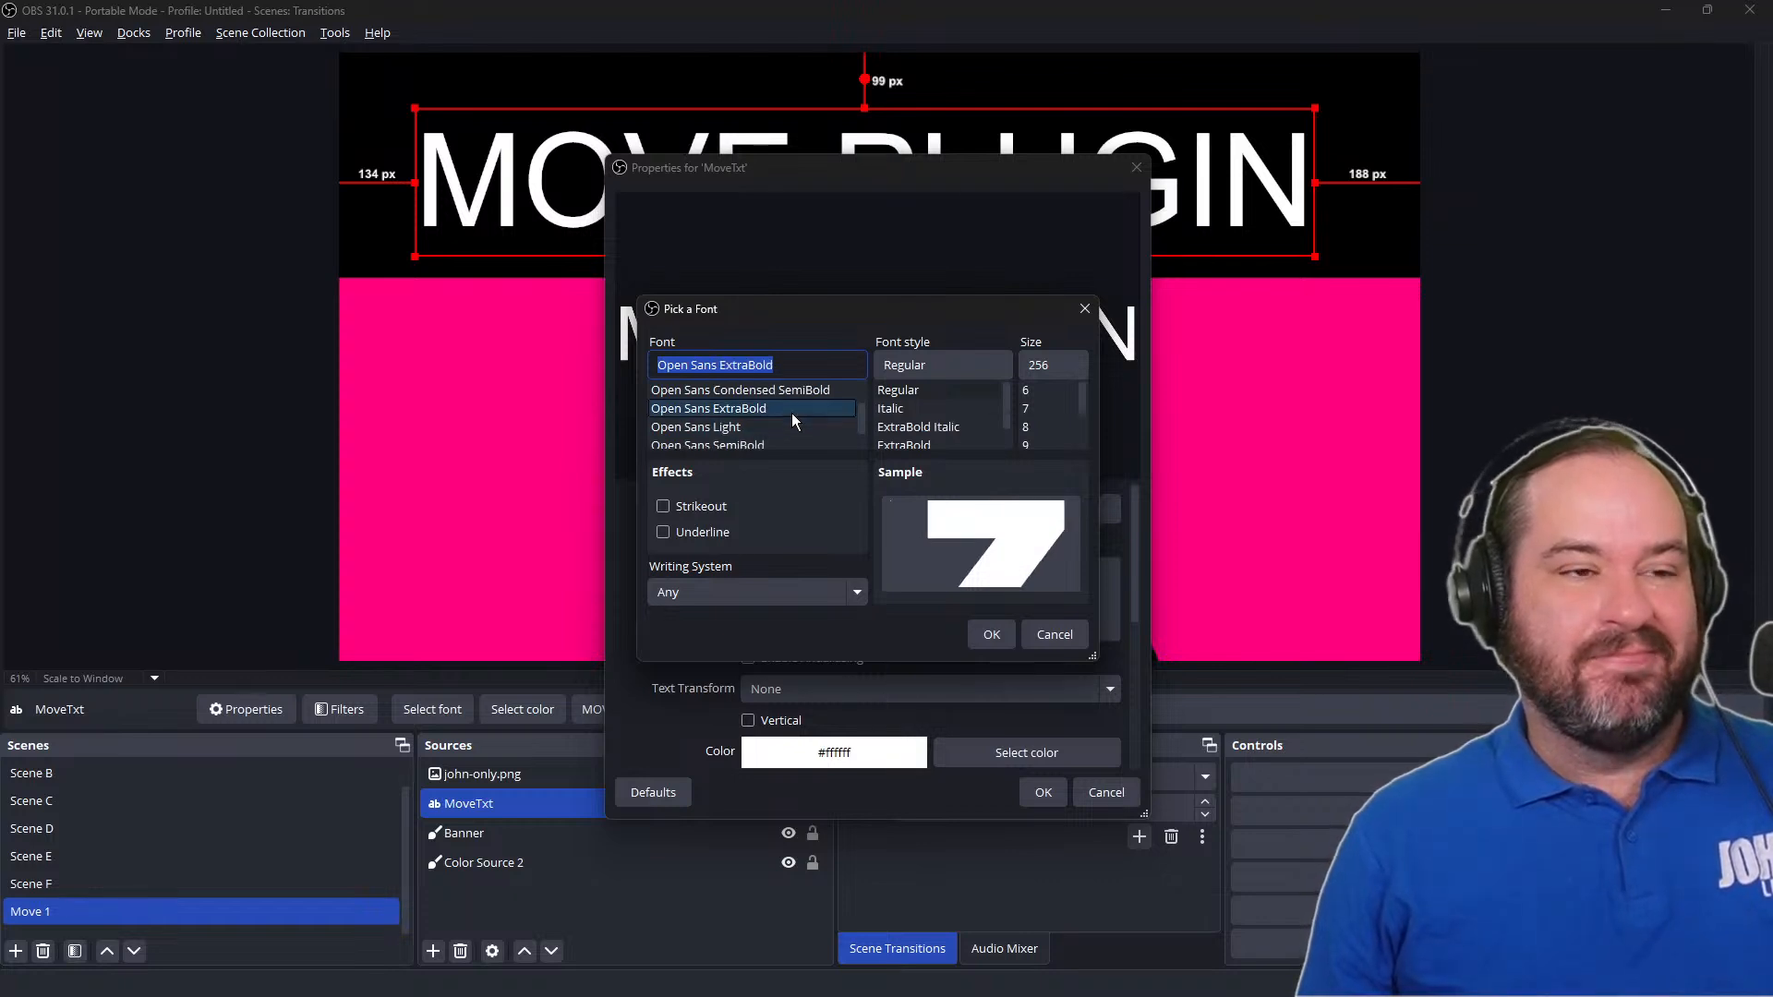
{"action": "left_click", "coordinate": [992, 634]}
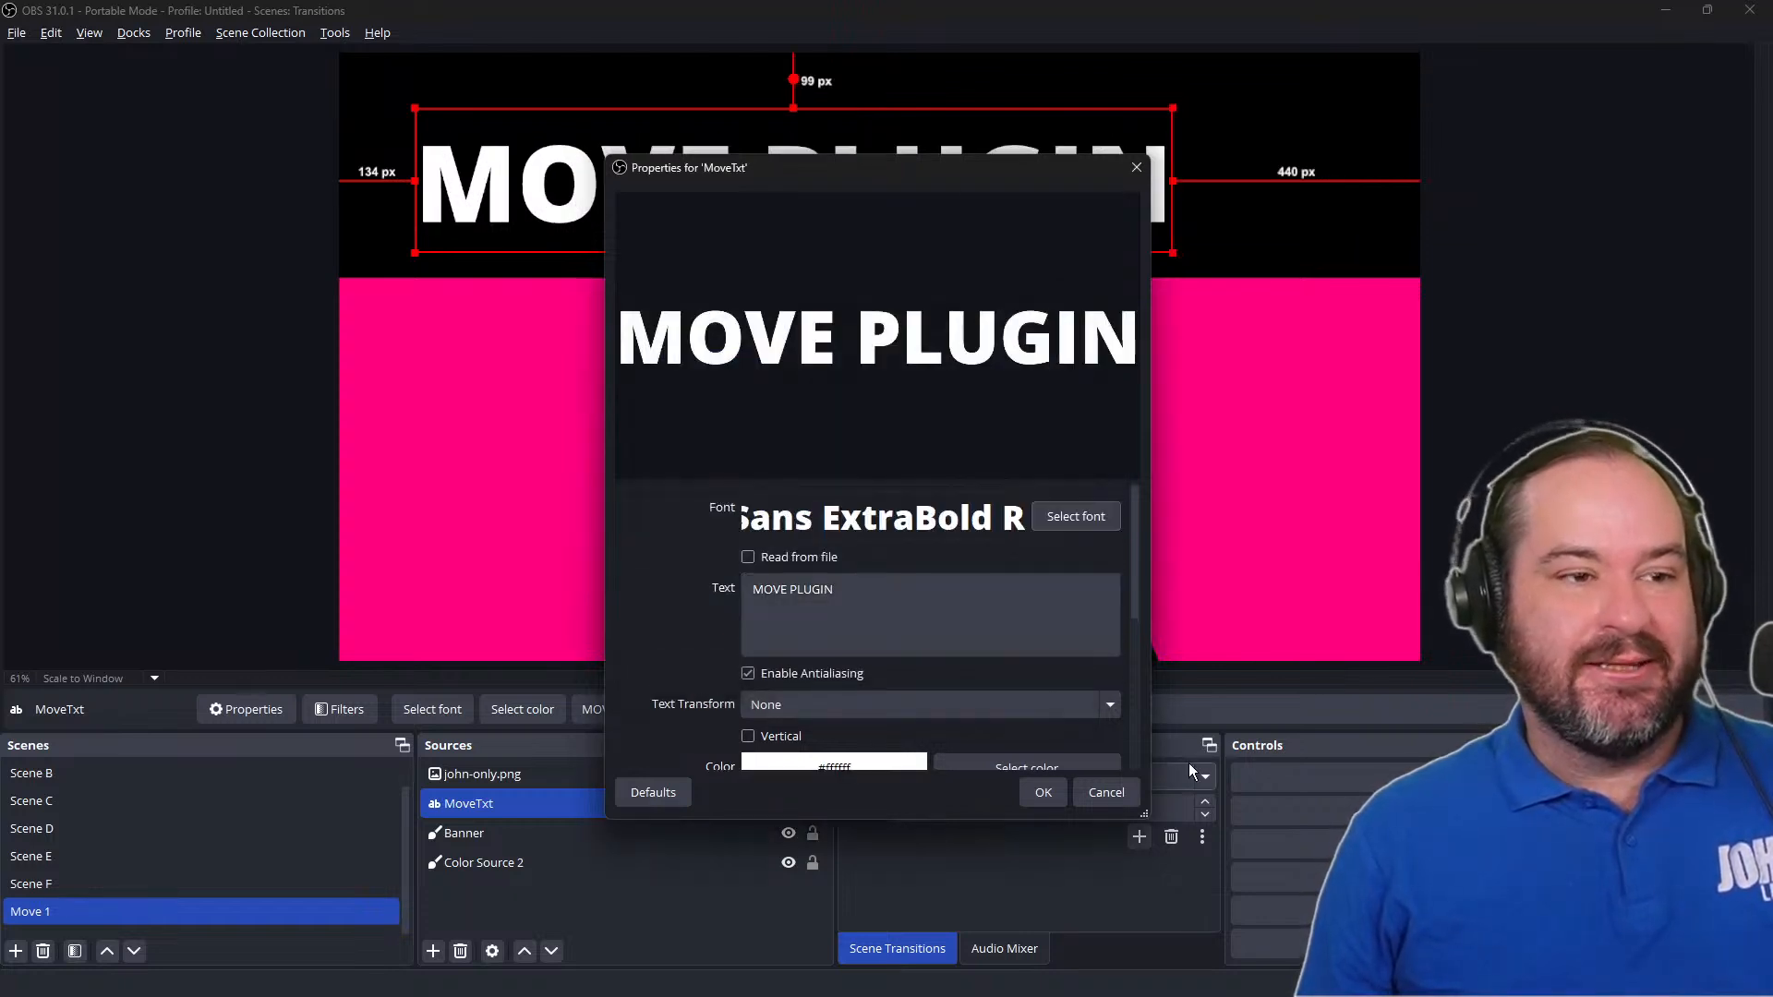
Step: Set the MoveTxt font size to 300 and apply the text properties
{"action": "left_click", "coordinate": [1113, 524]}
{"action": "double_click", "coordinate": [1061, 365]}
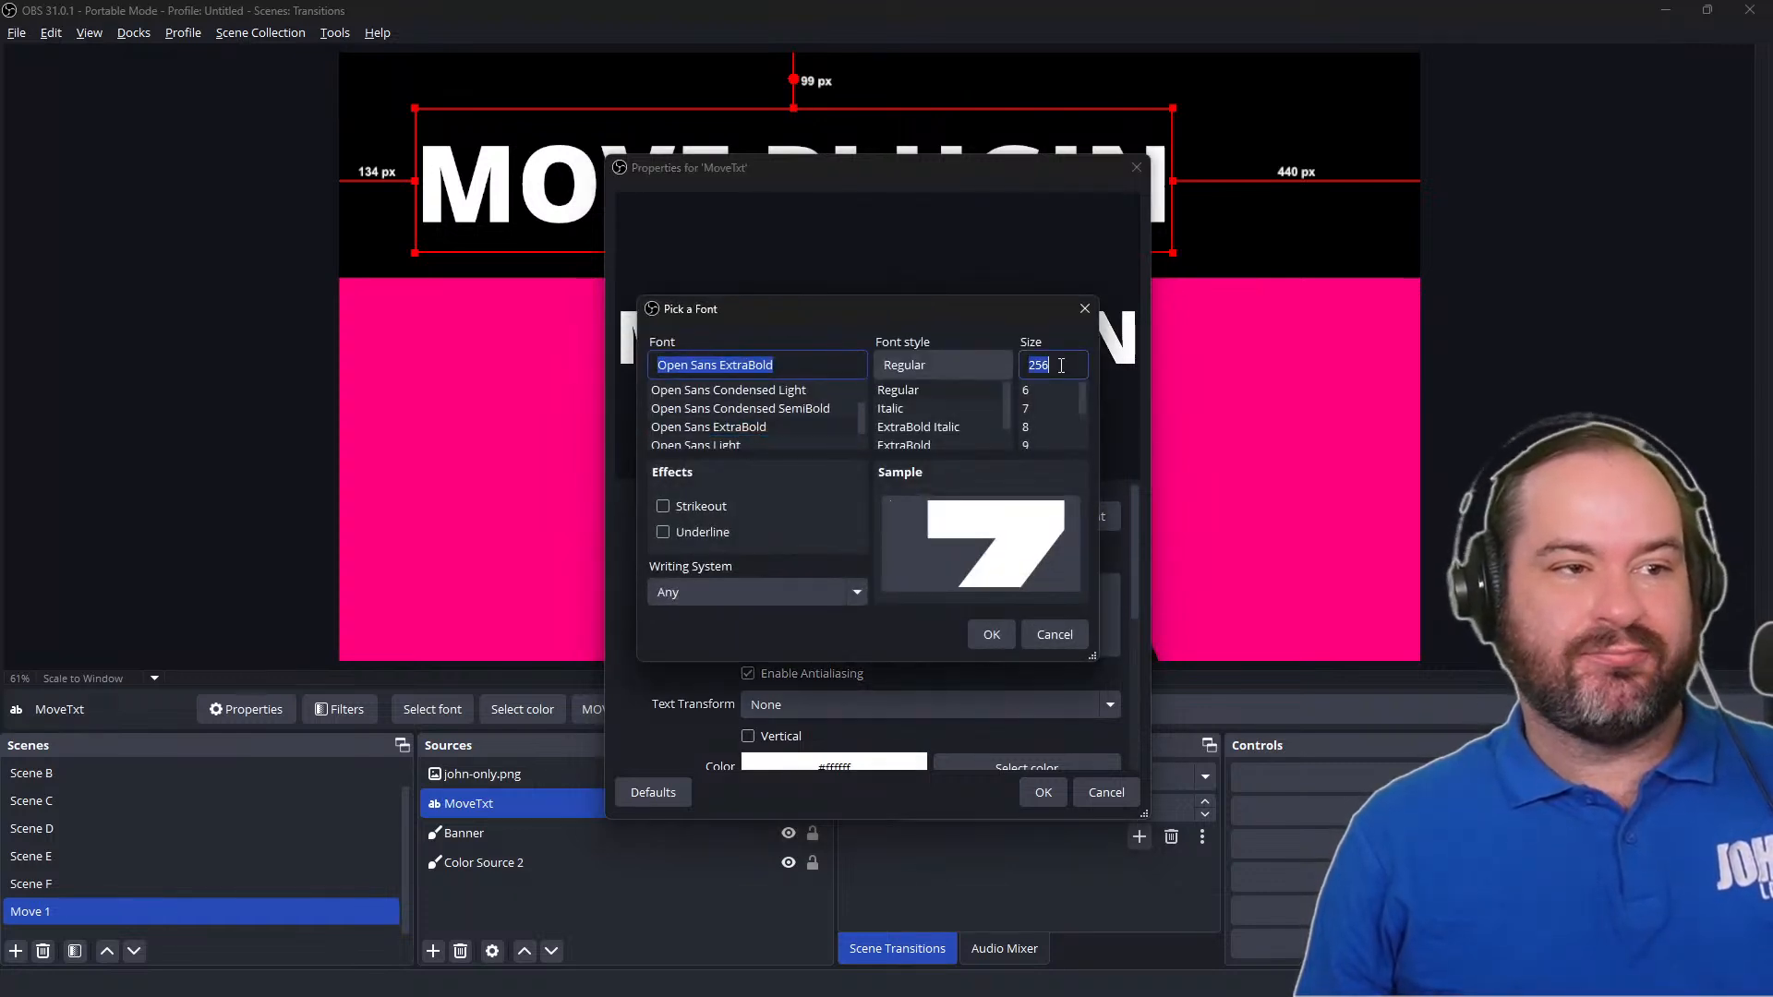
{"action": "type", "text": "6"}
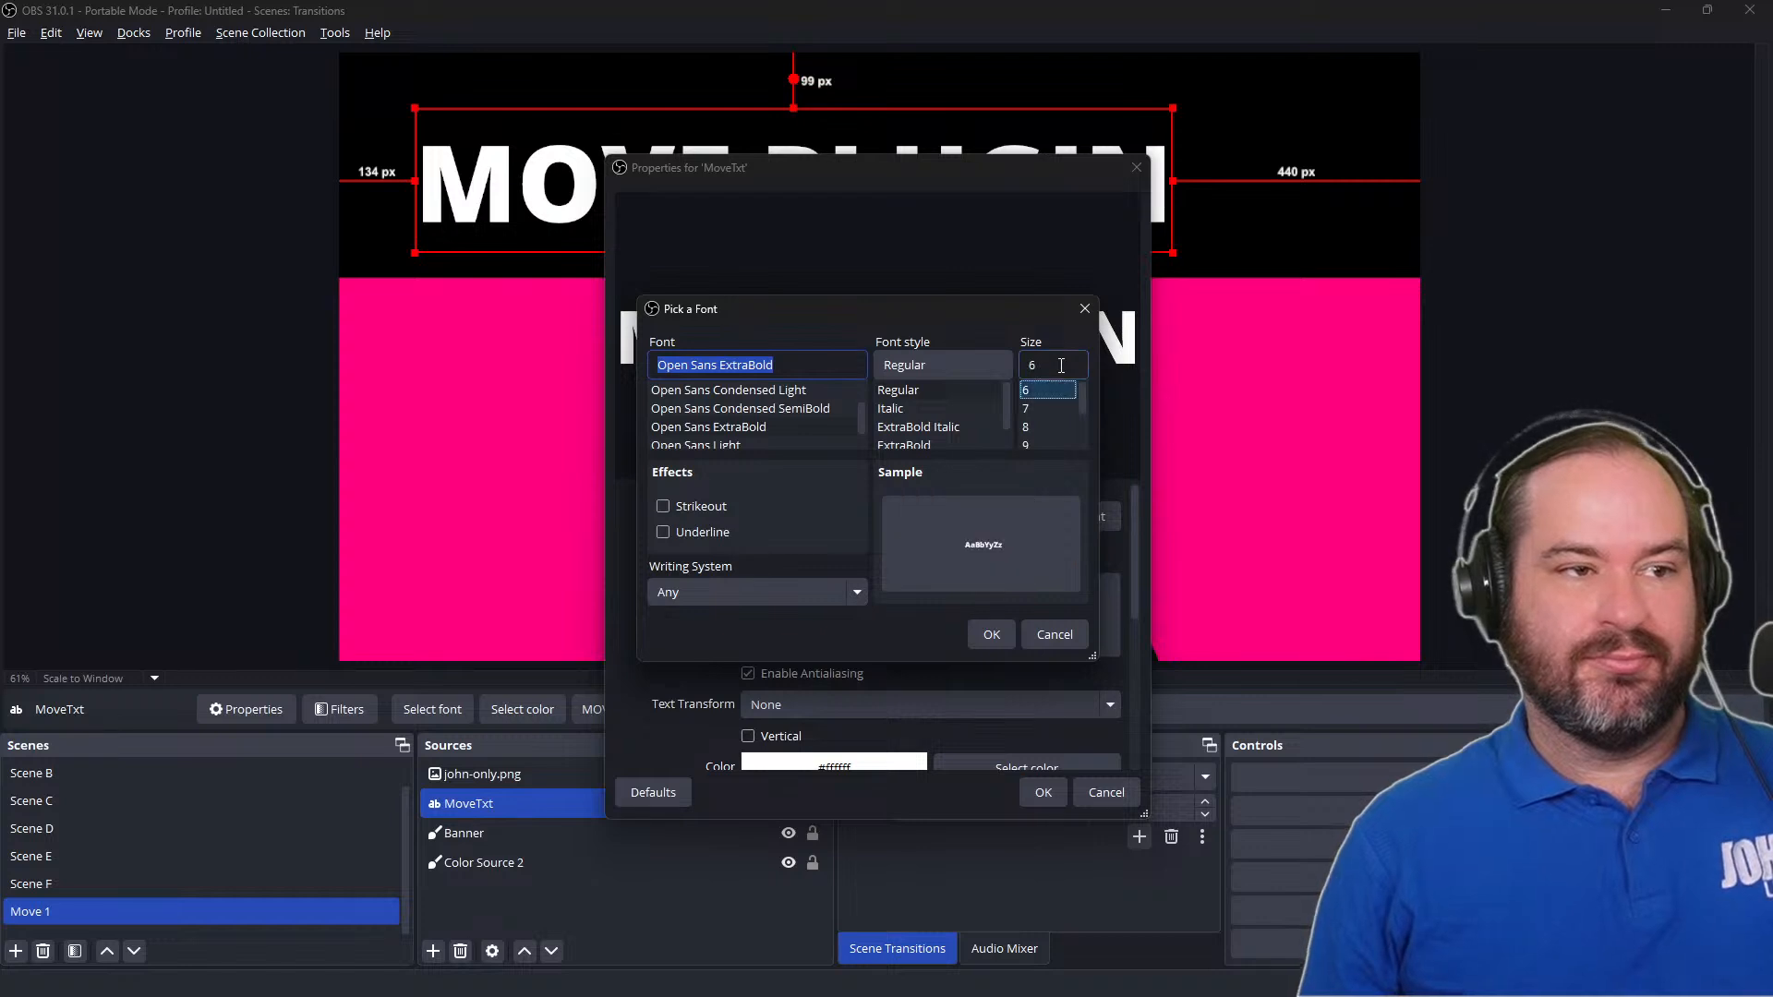
{"action": "double_click", "coordinate": [1060, 366]}
{"action": "type", "text": "300"}
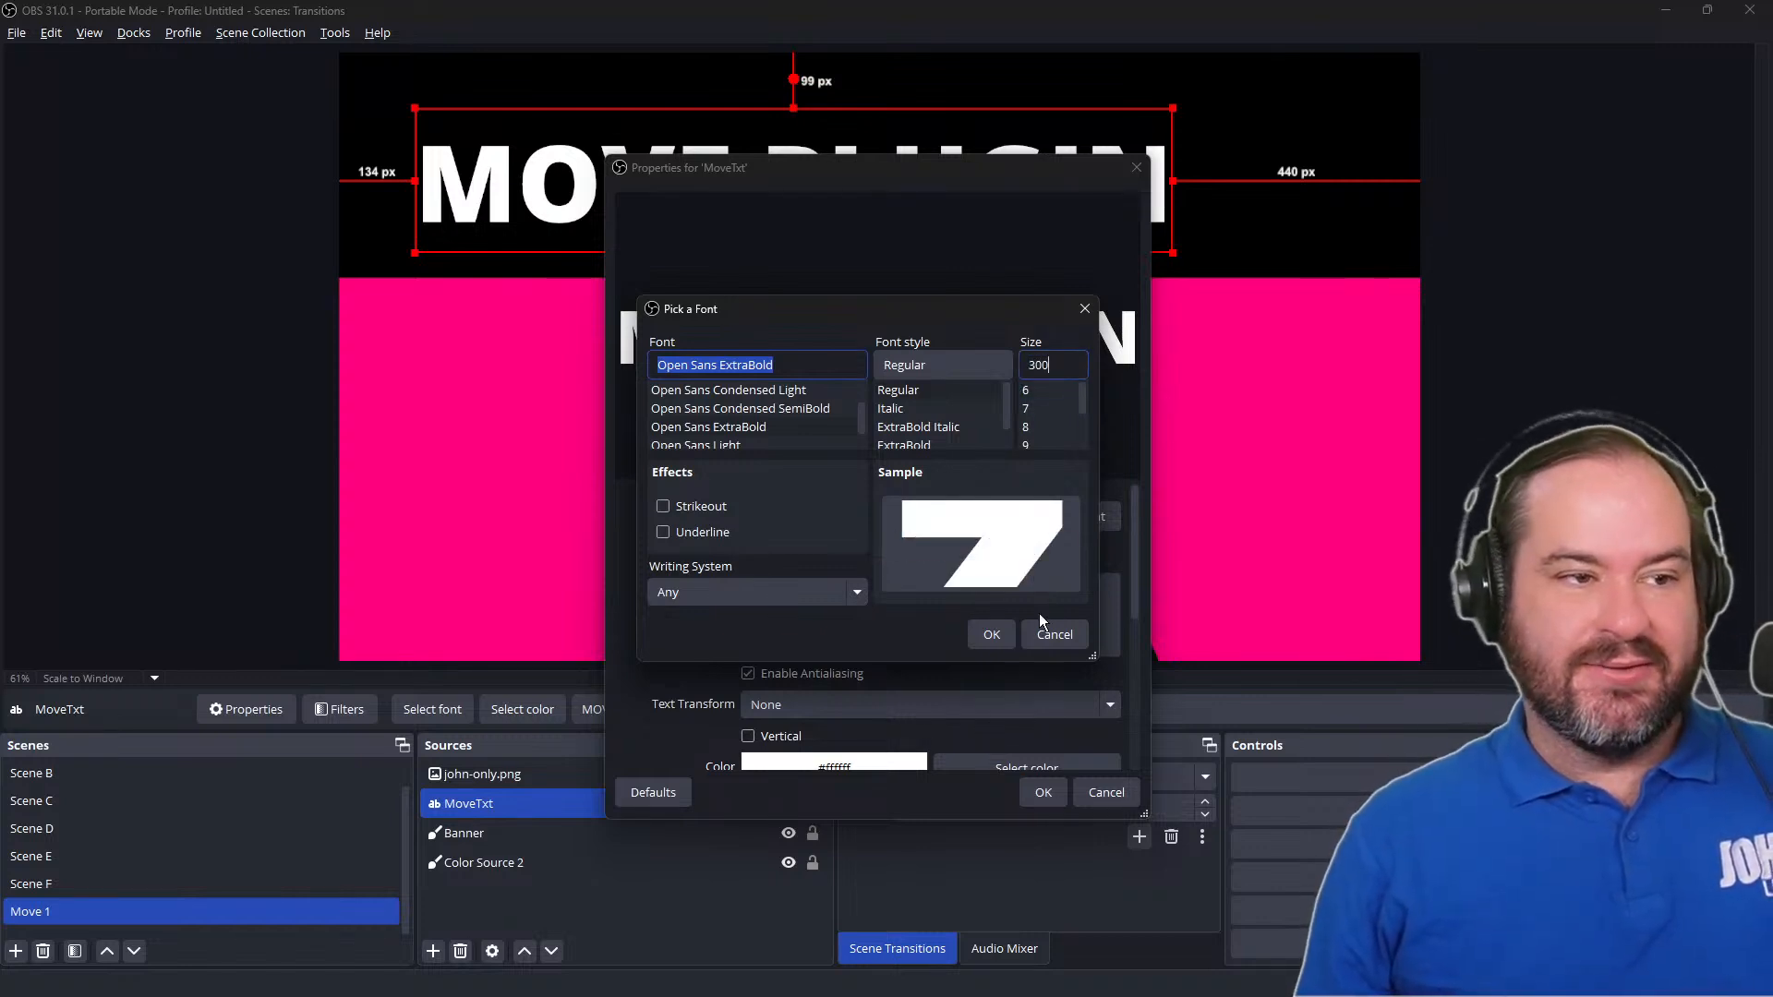
{"action": "left_click", "coordinate": [997, 634]}
{"action": "left_click", "coordinate": [1049, 791]}
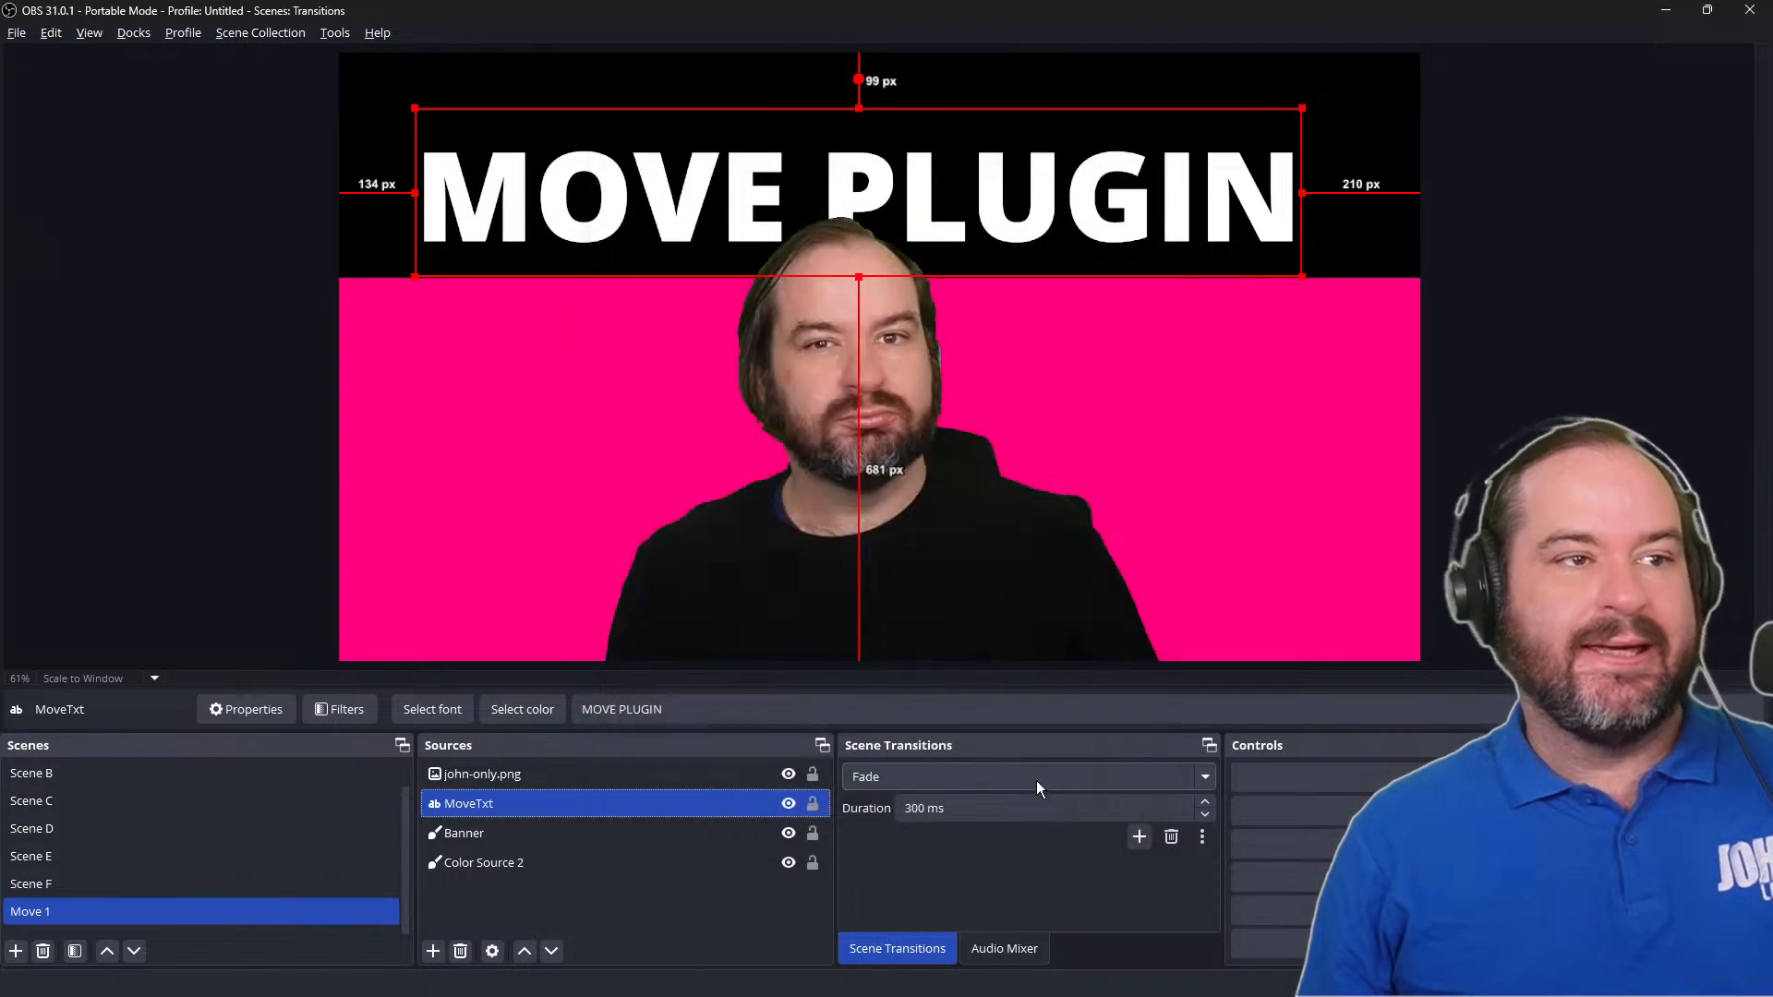
Step: Reposition the MOVE PLUGIN text over the black banner, about 196 px from the canvas's left edge and 73 px from its top
{"action": "right_click", "coordinate": [1261, 223]}
{"action": "mouse_move", "coordinate": [1426, 488]}
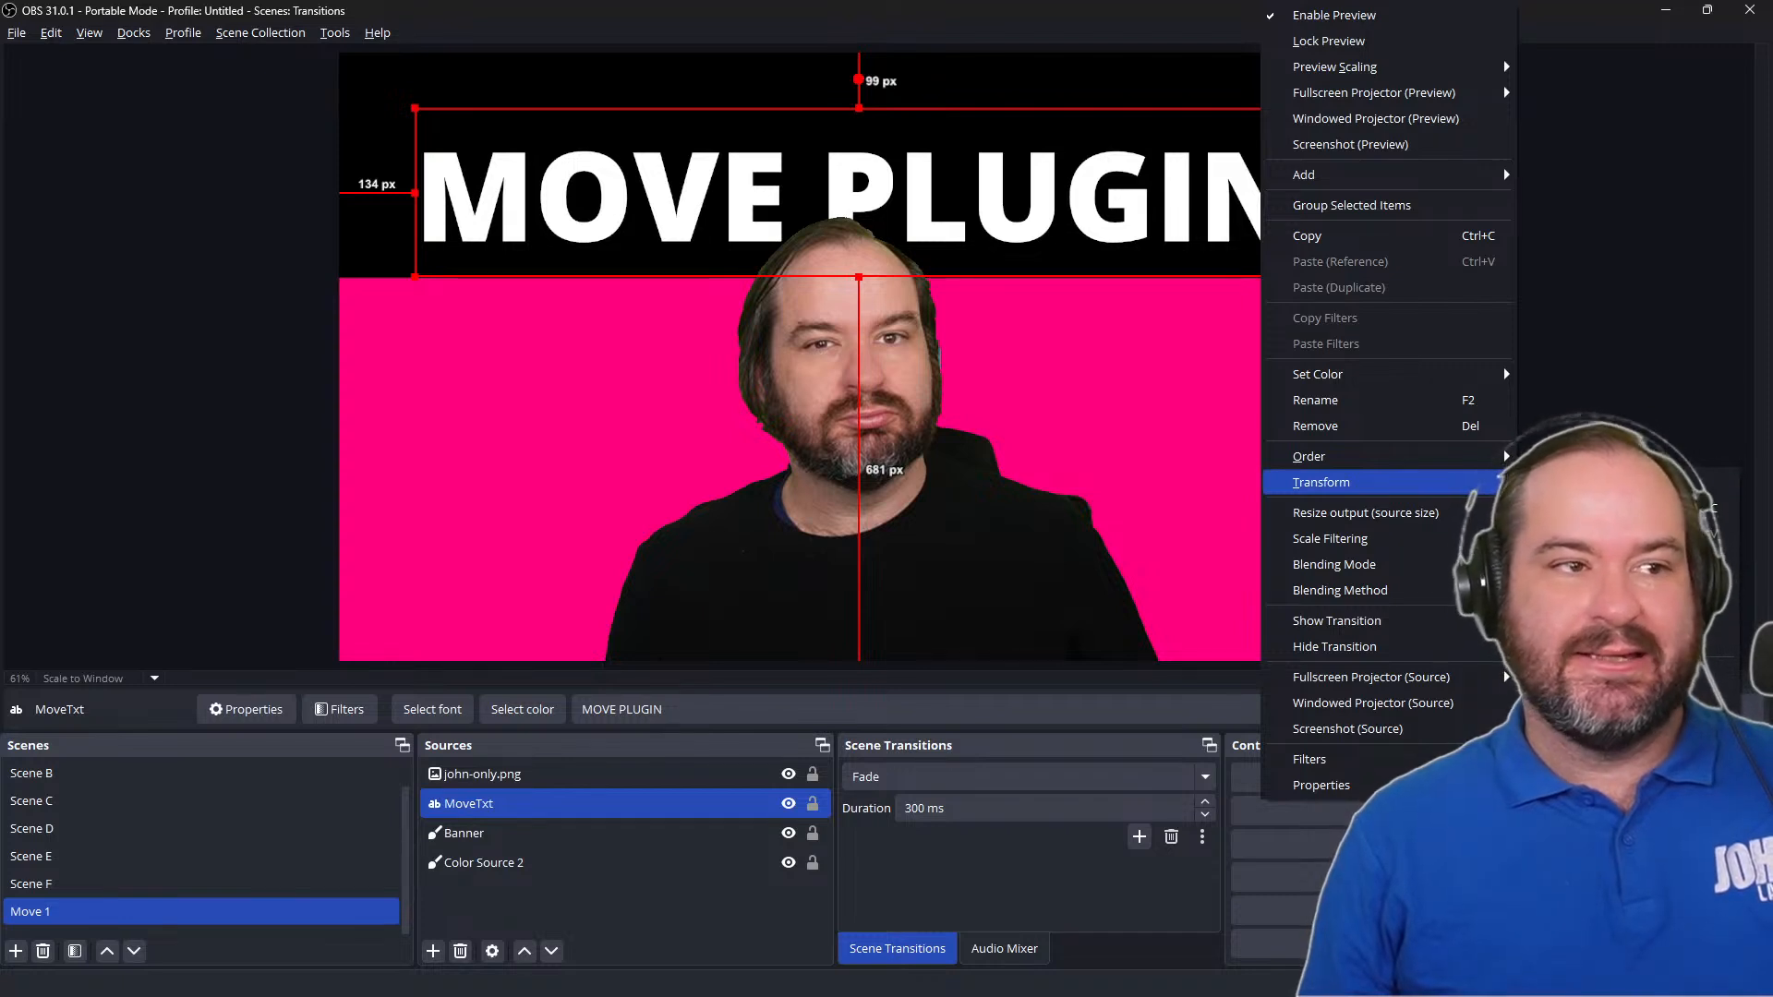
{"action": "left_click", "coordinate": [1590, 806]}
{"action": "left_click_drag", "start_coordinate": [1095, 388], "coordinate": [1125, 209]}
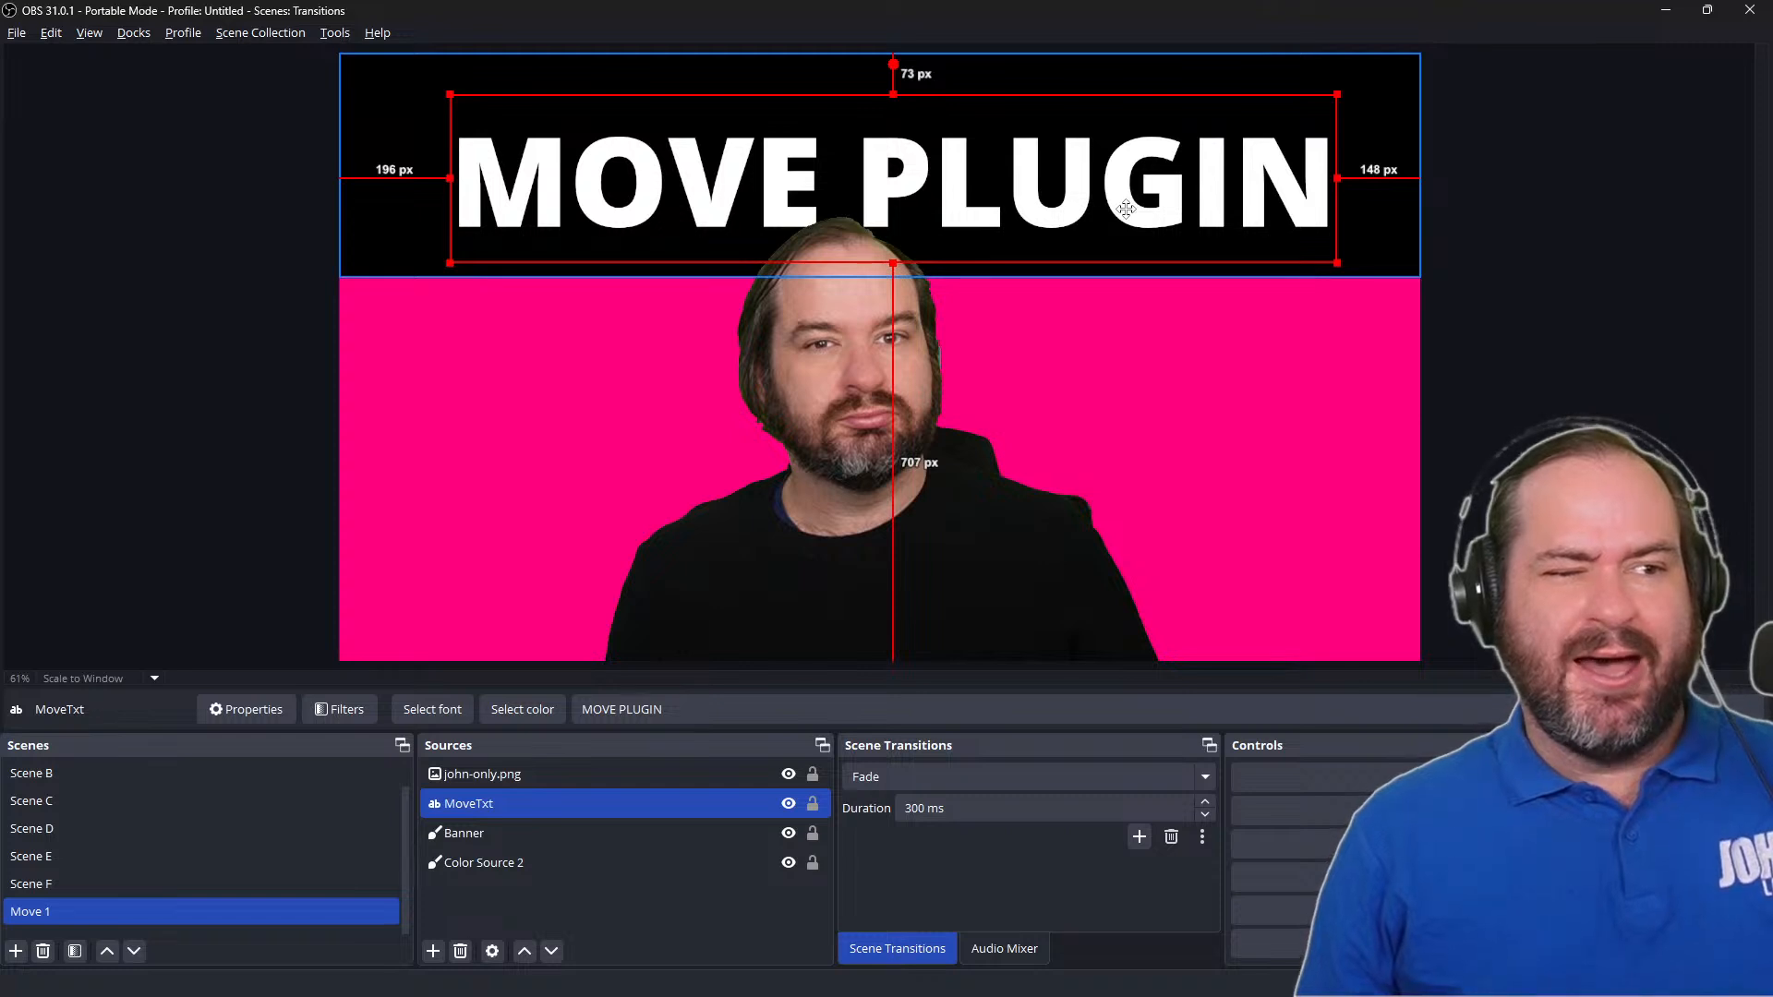
{"action": "left_click", "coordinate": [1447, 317]}
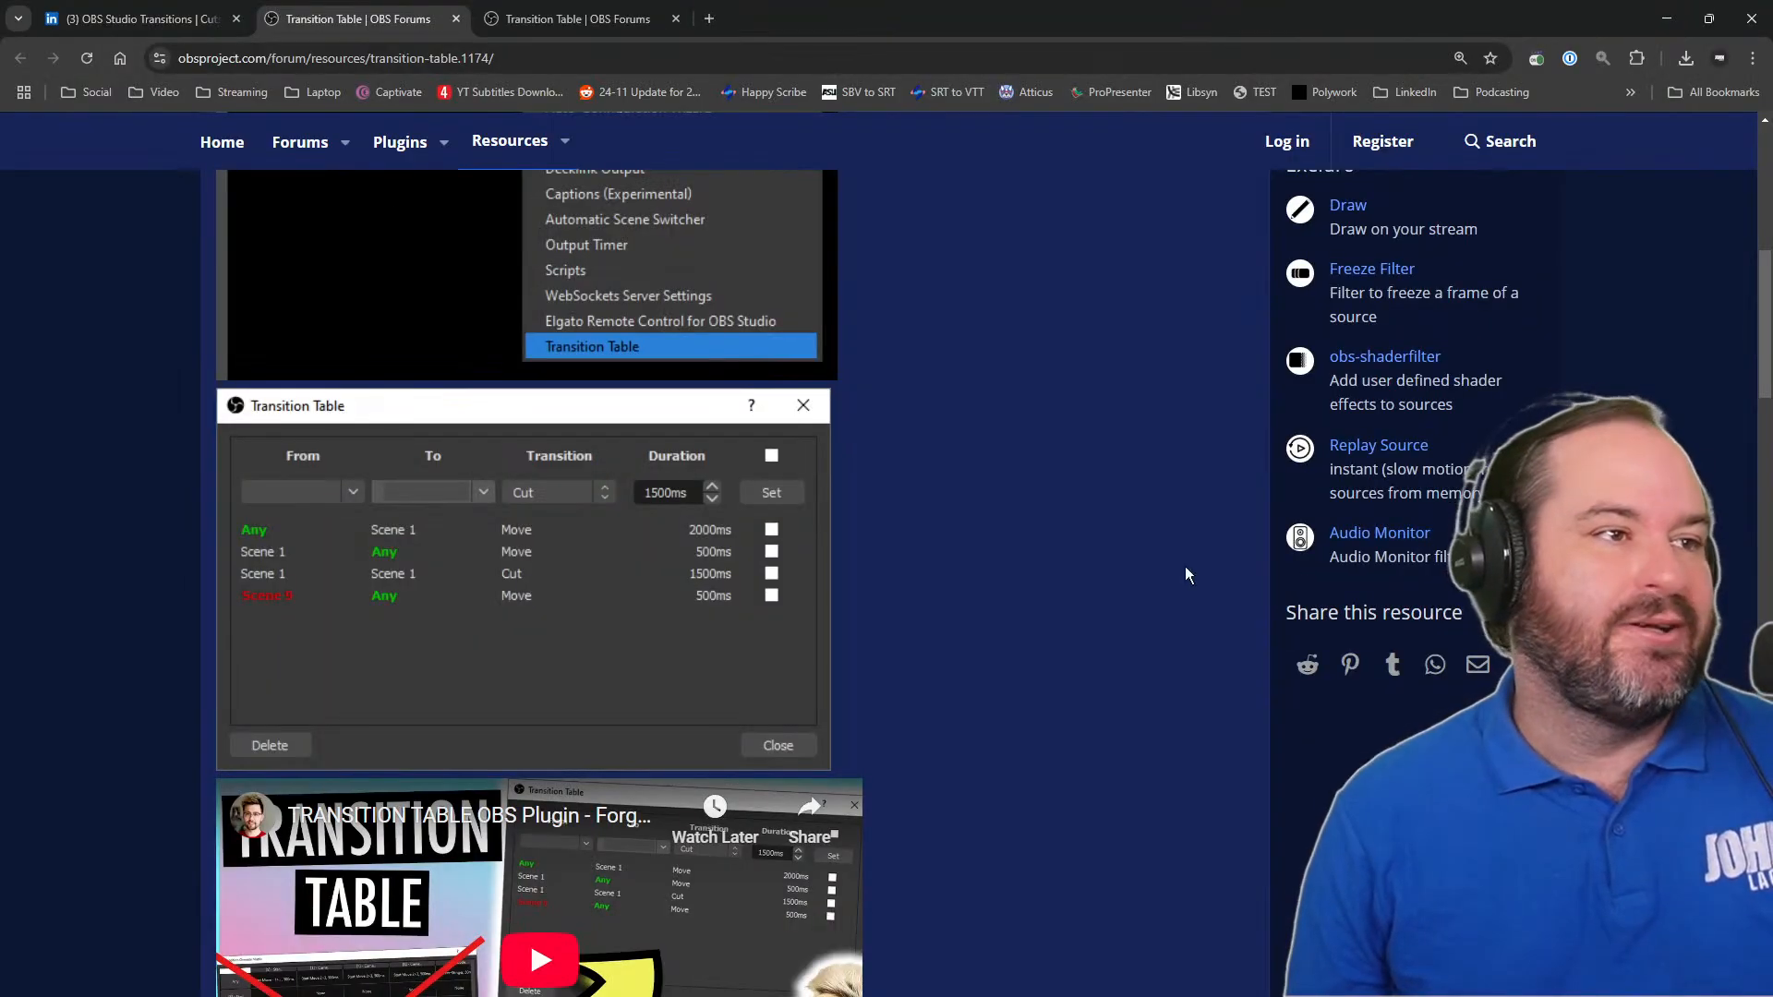
Step: In the browser, open the Move plugin page linked from the OBS Studio transitions article and review its overview
{"action": "left_click", "coordinate": [138, 19]}
{"action": "scroll", "coordinate": [701, 557], "scroll_direction": "down", "scroll_amount": 15}
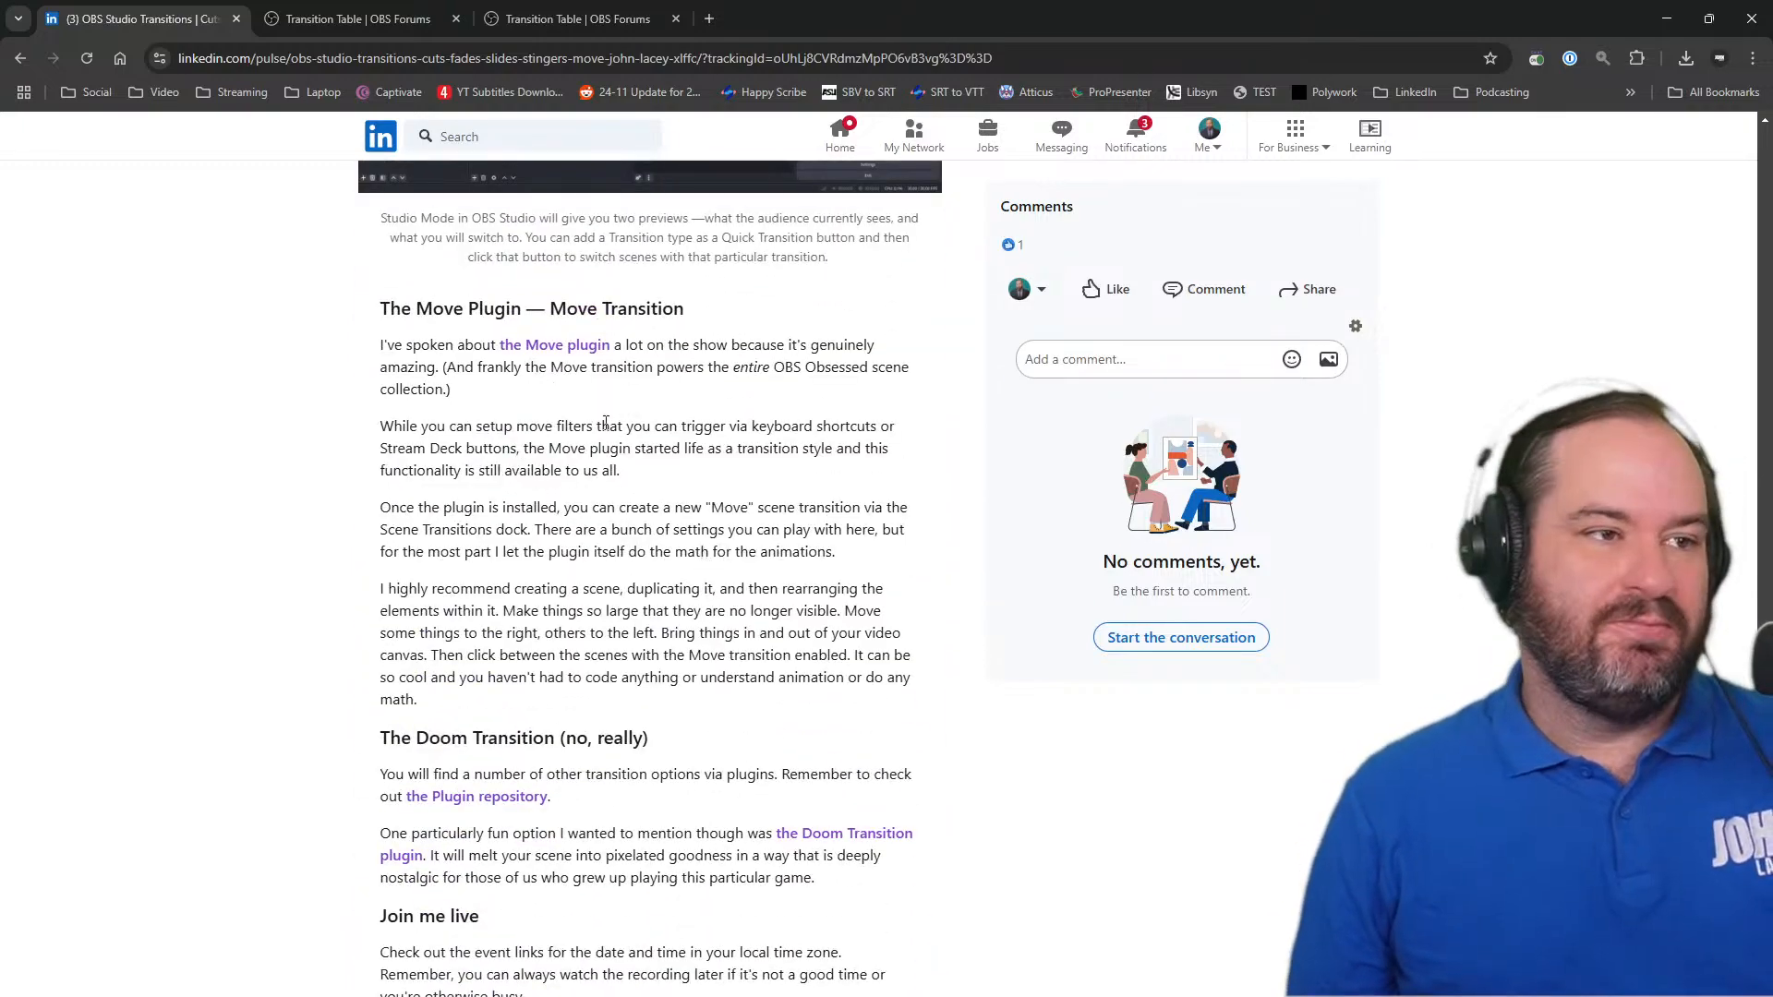
{"action": "middle_click", "coordinate": [554, 345]}
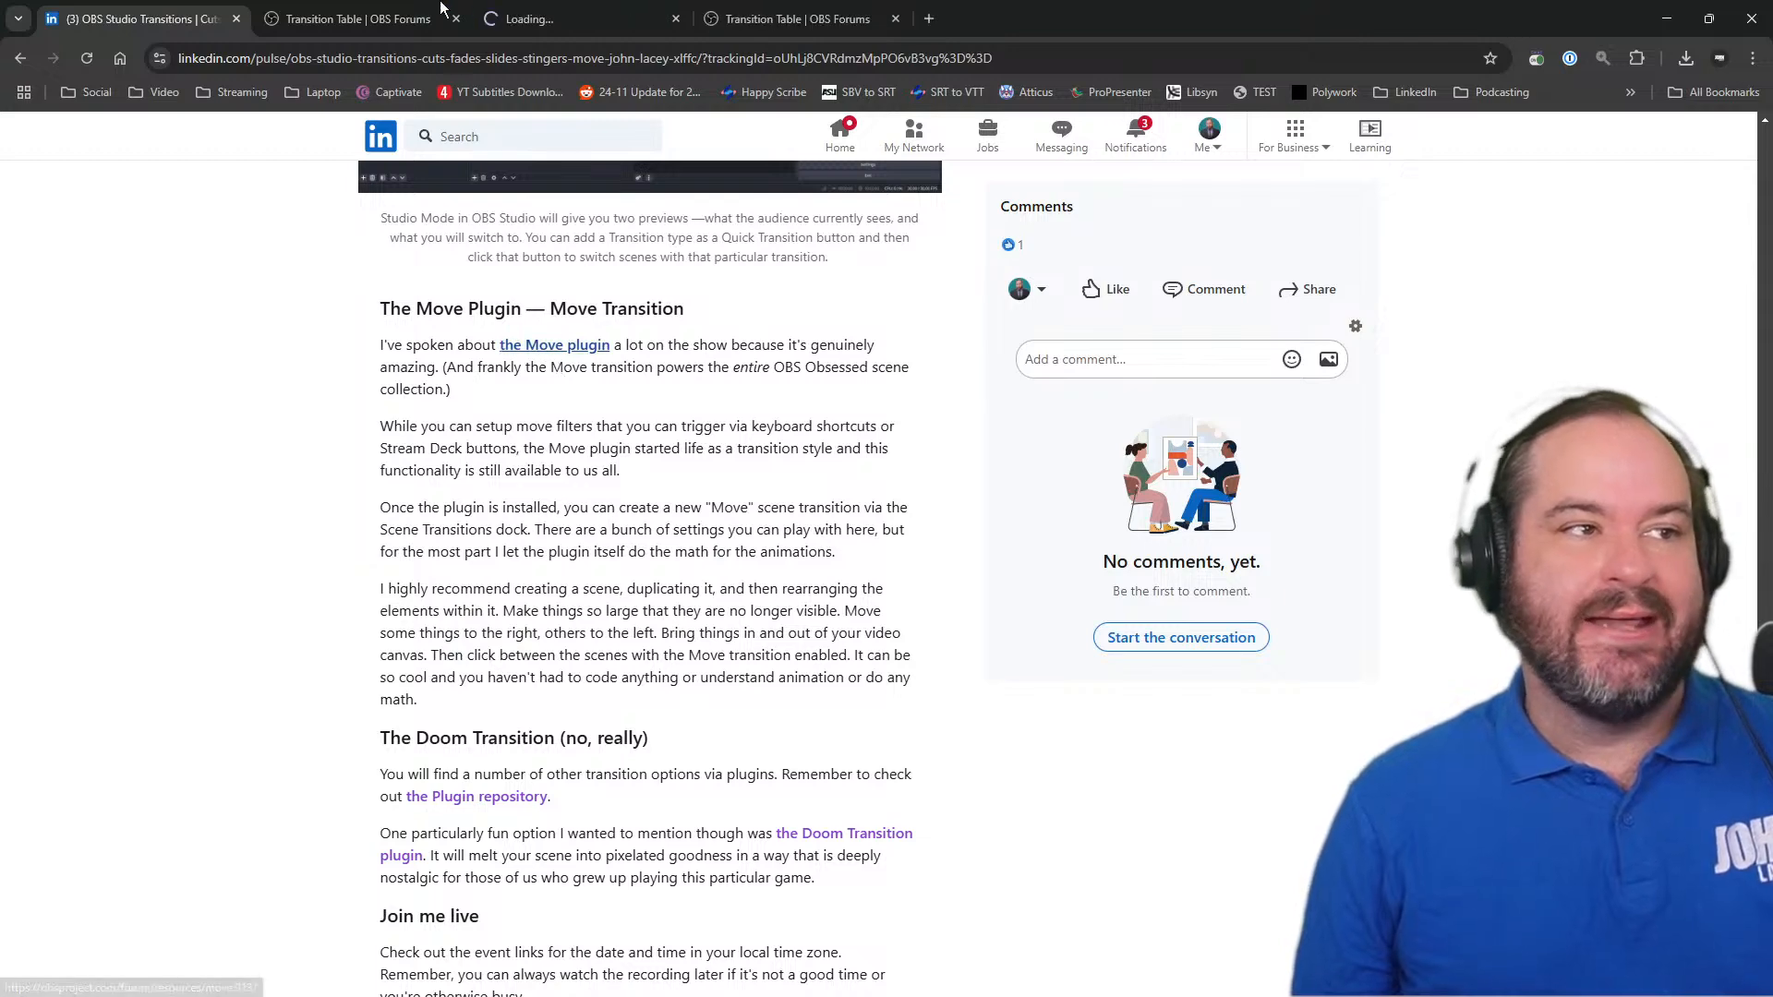
{"action": "left_click", "coordinate": [554, 19]}
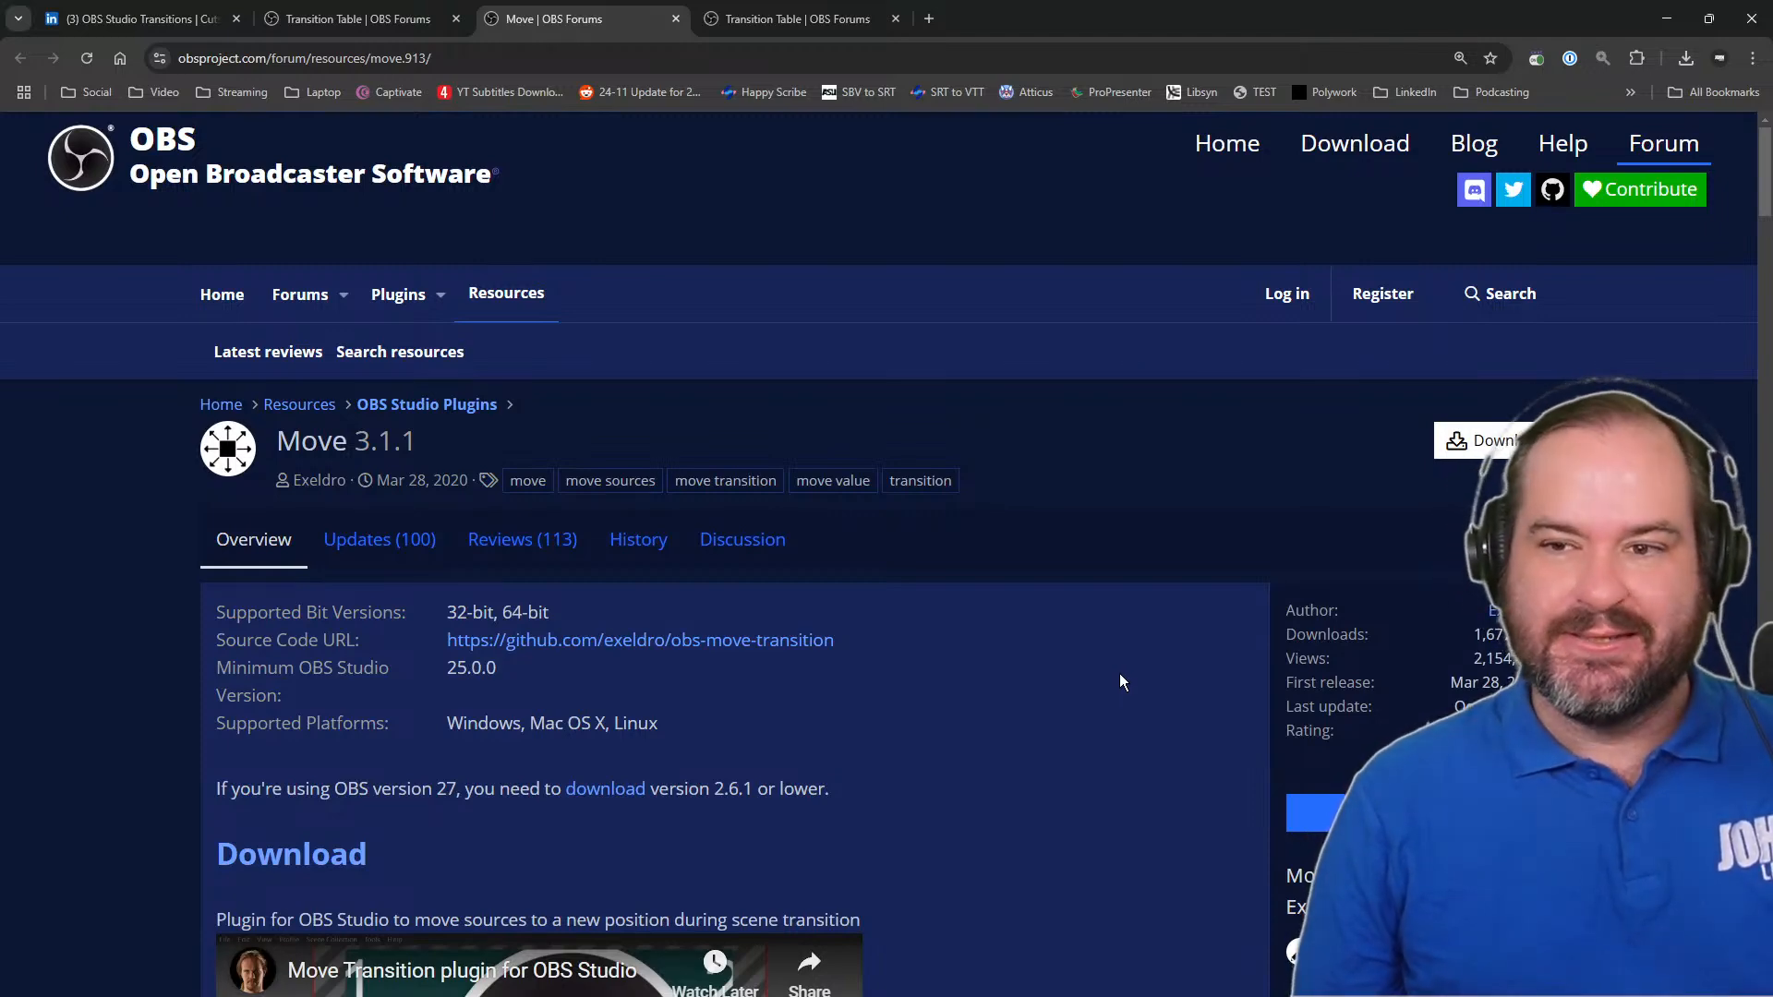
{"action": "scroll", "coordinate": [1120, 681], "scroll_direction": "down", "scroll_amount": 5}
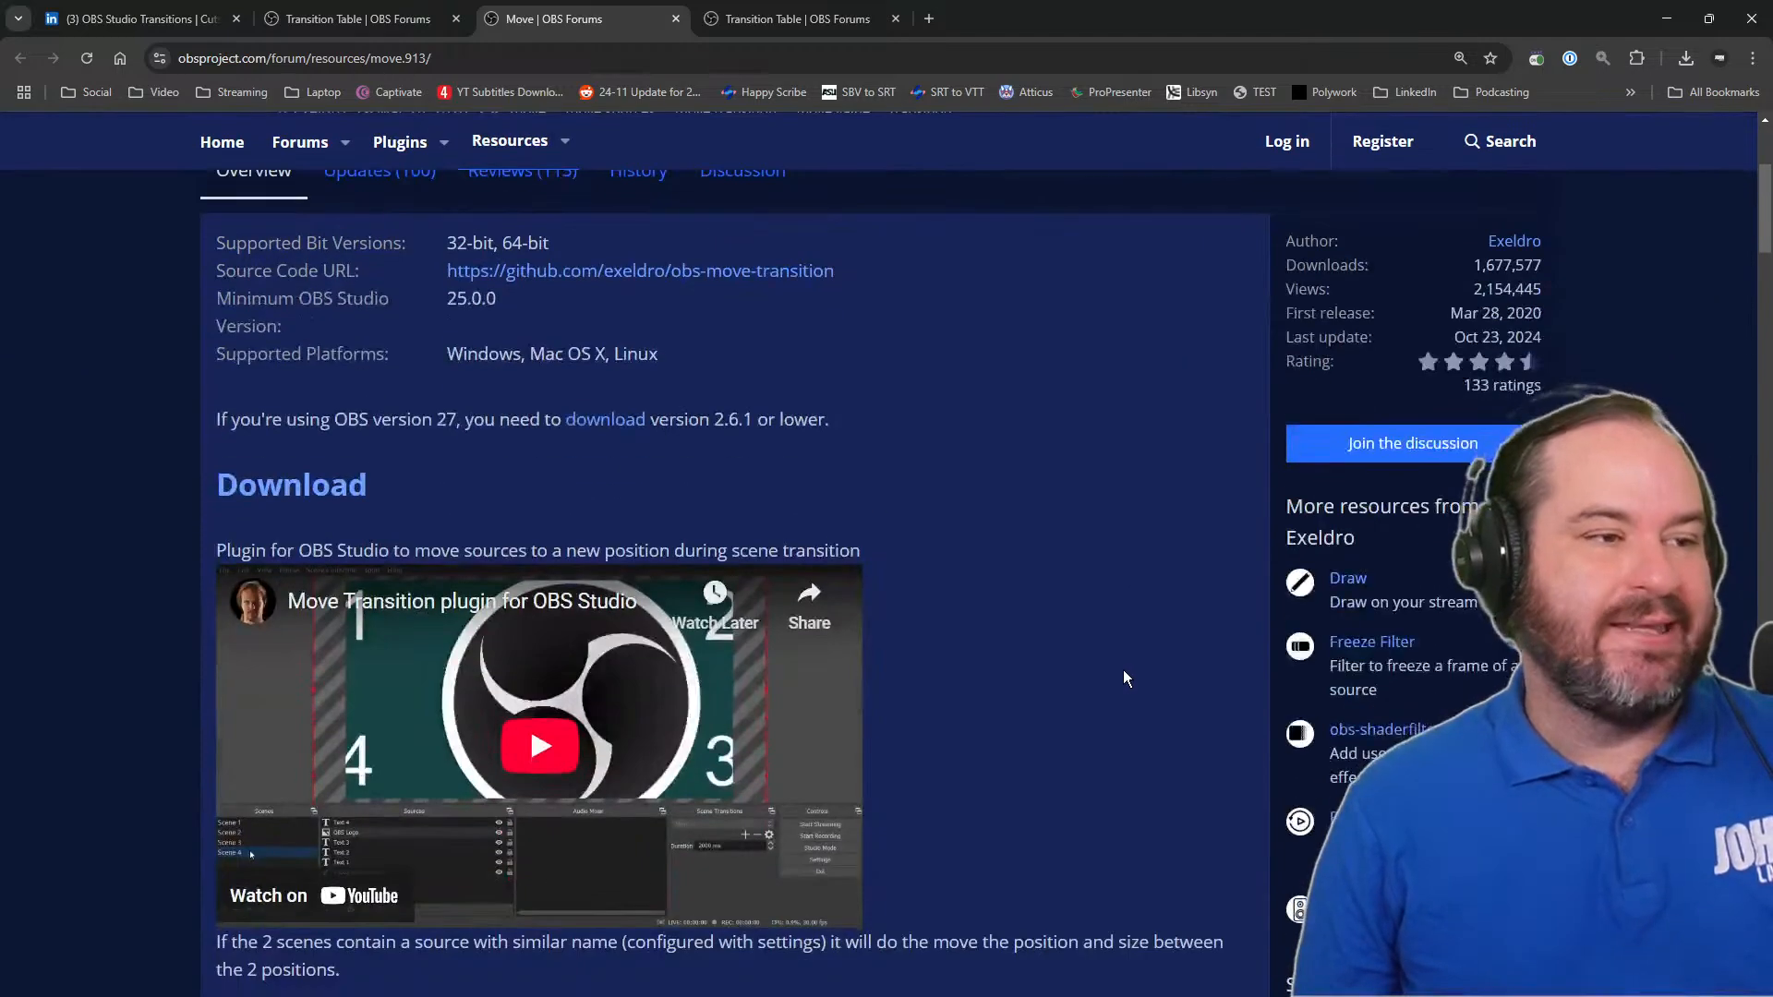
{"action": "scroll", "coordinate": [1124, 679], "scroll_direction": "down", "scroll_amount": 1}
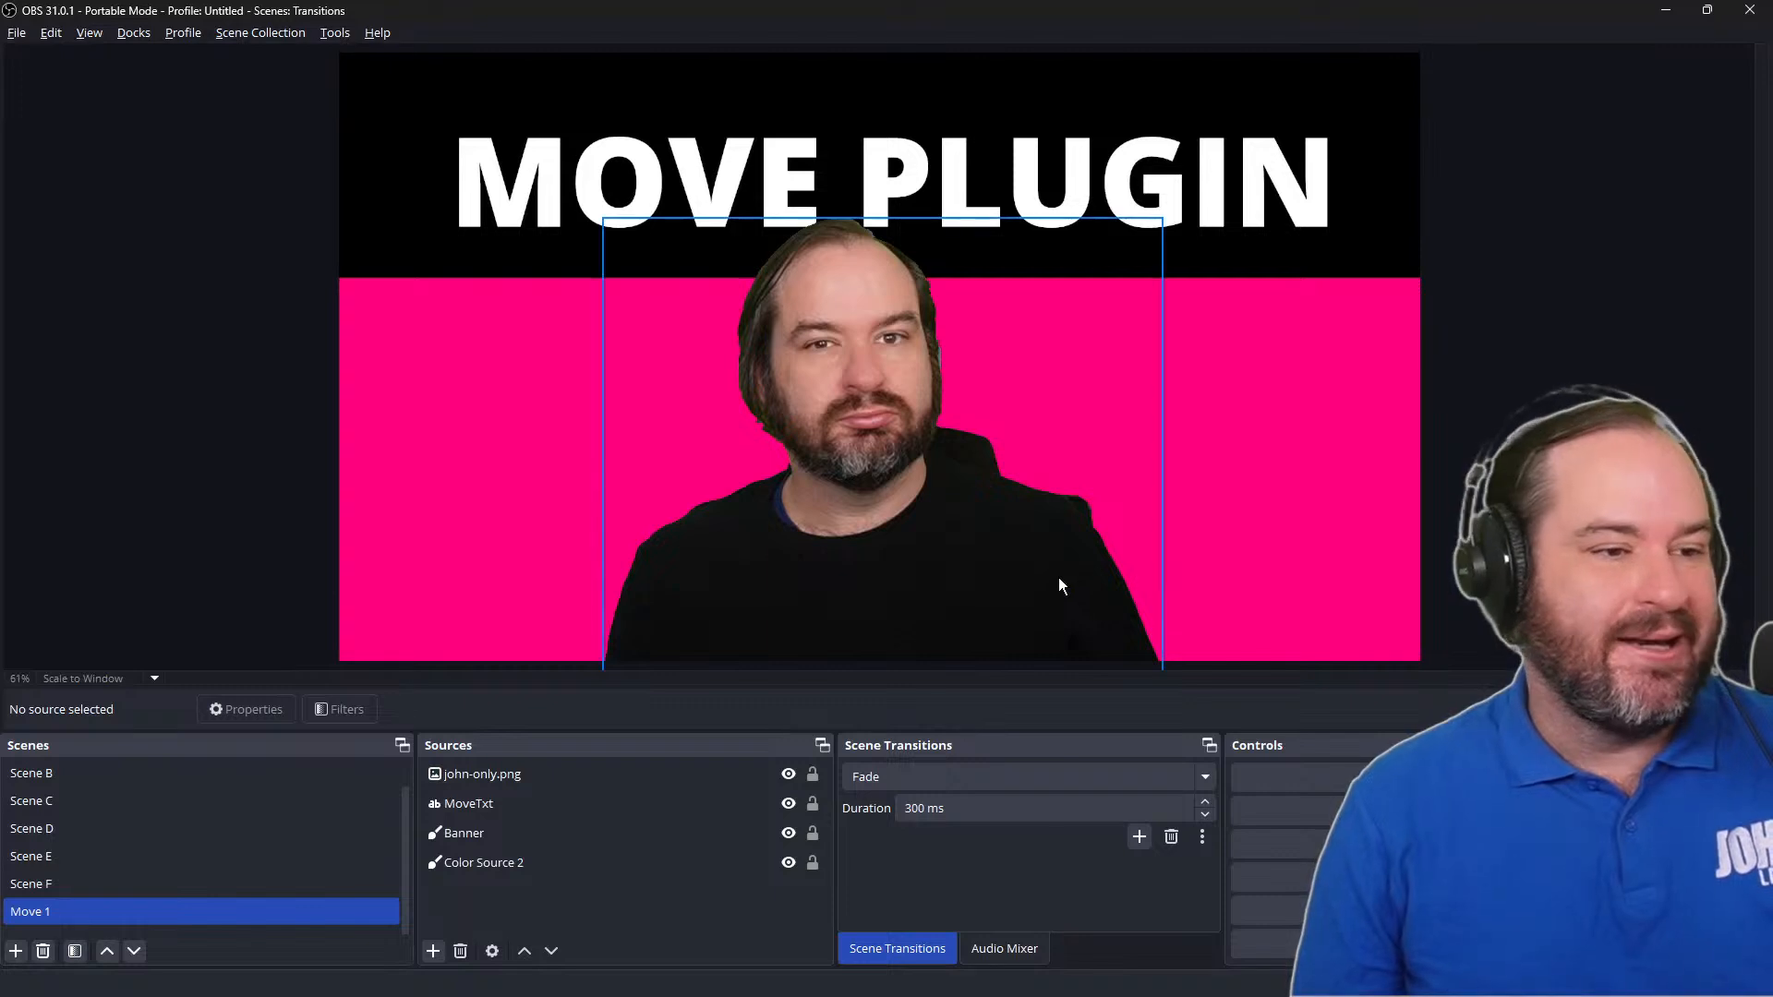
Step: In OBS Studio, duplicate the Move 1 scene as Move 2
{"action": "right_click", "coordinate": [236, 914]}
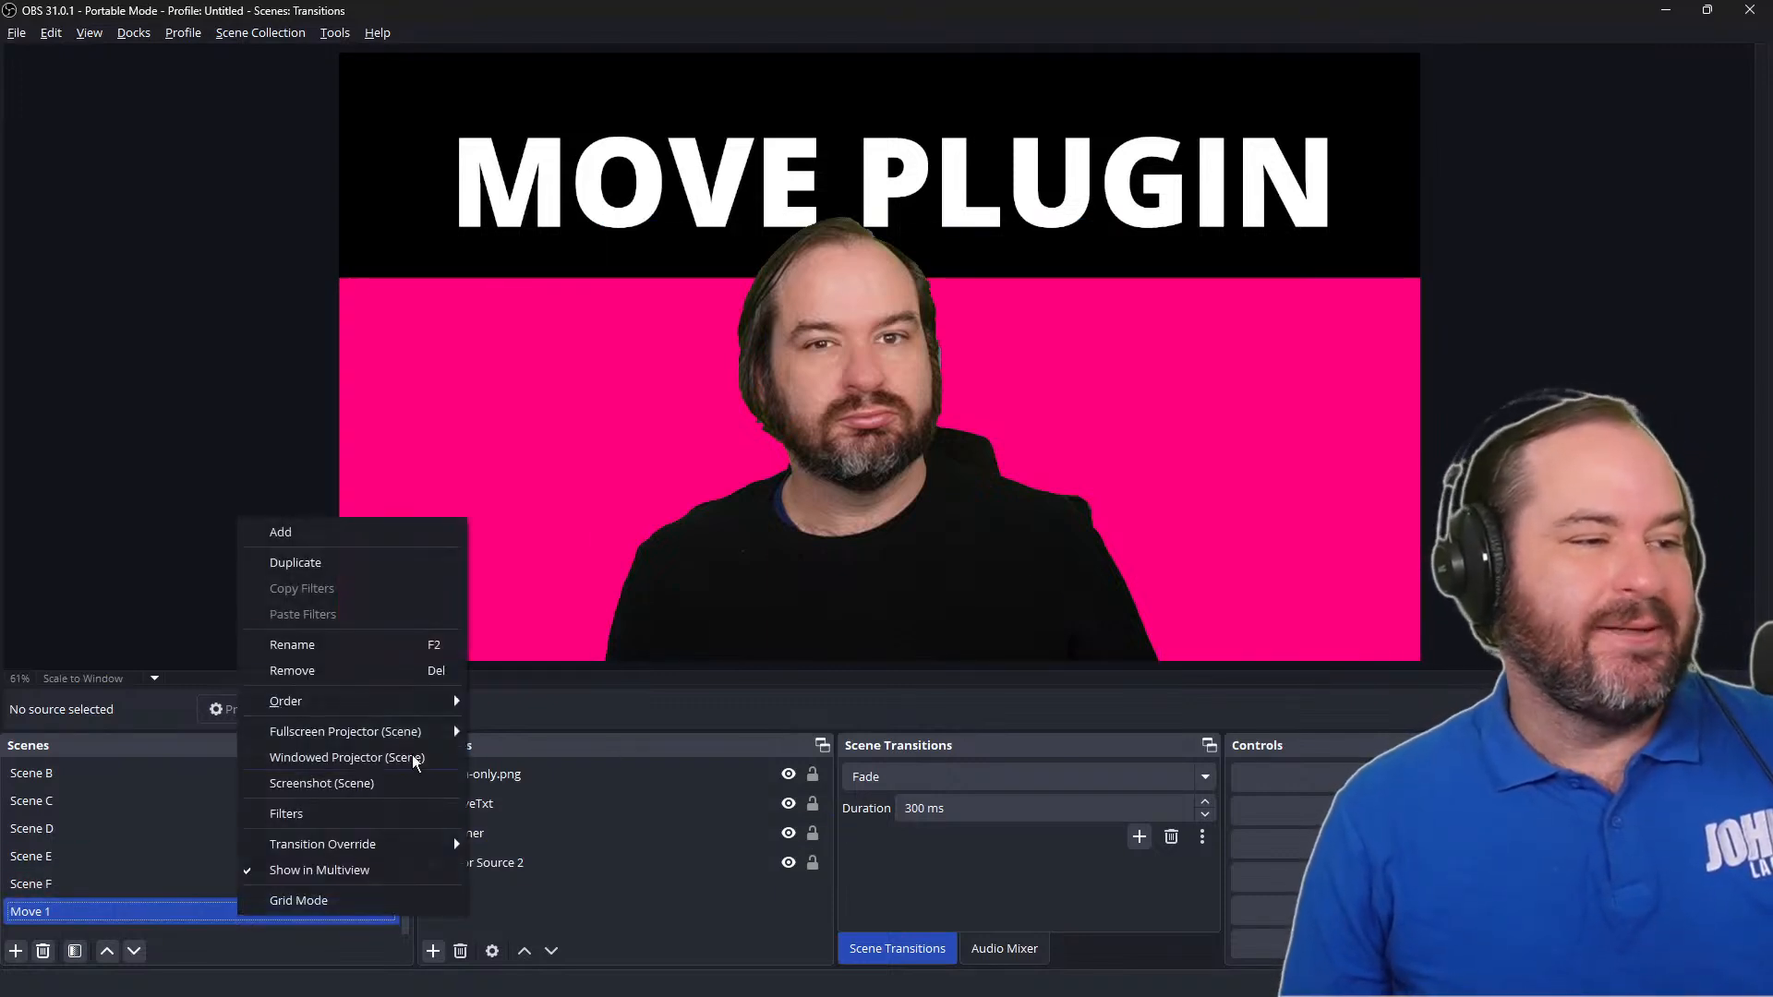
{"action": "left_click", "coordinate": [429, 564]}
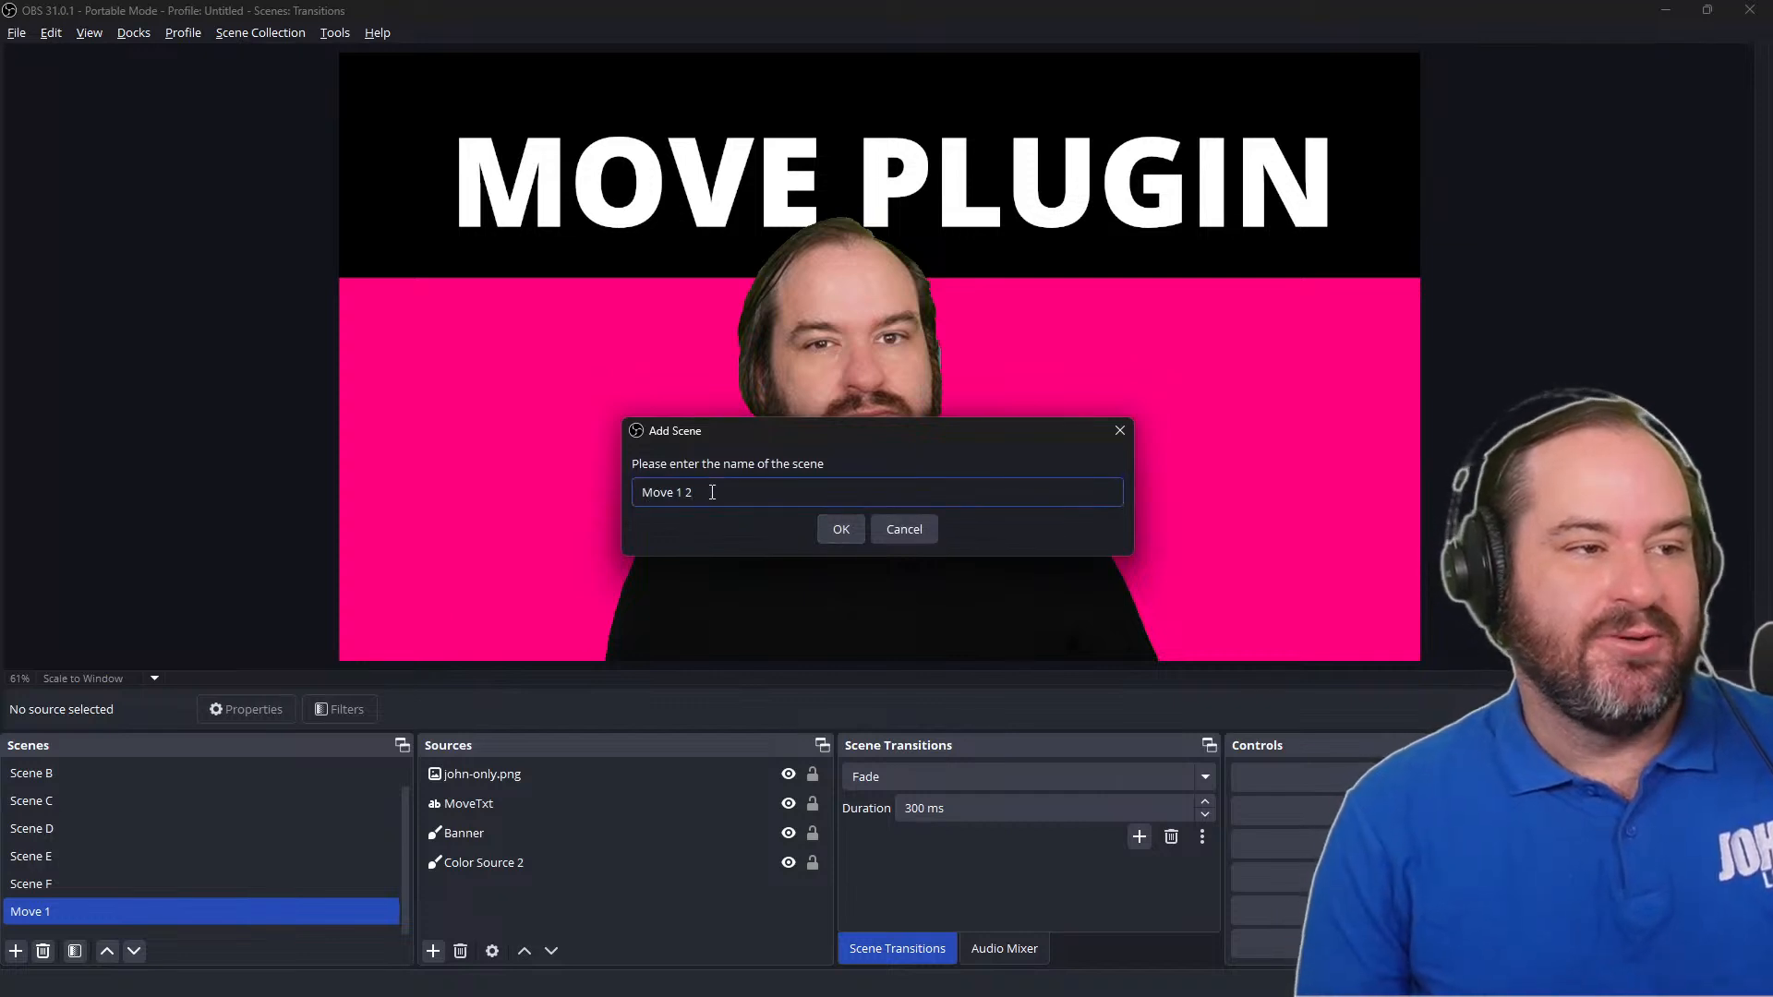
{"action": "key", "text": "Return"}
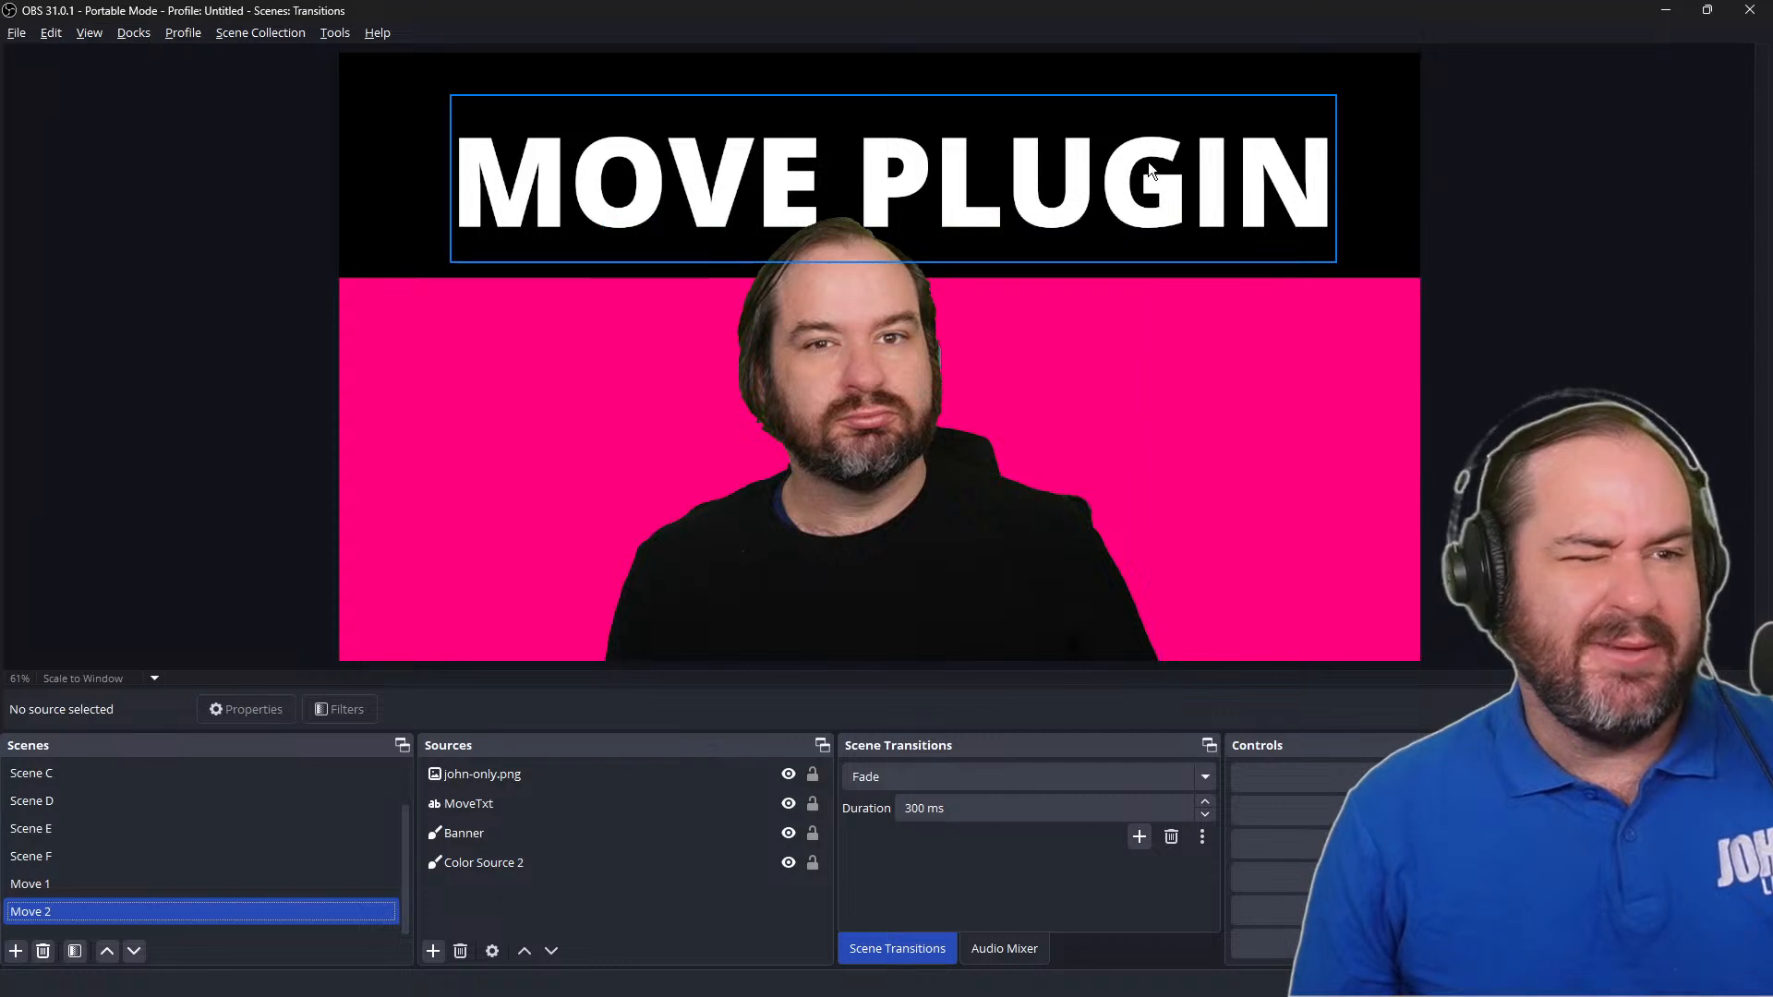
Step: In Move 2, enlarge the MOVE PLUGIN text slightly and place it about 128 px from the canvas's left edge and 363 px from its top
{"action": "left_click", "coordinate": [1208, 201]}
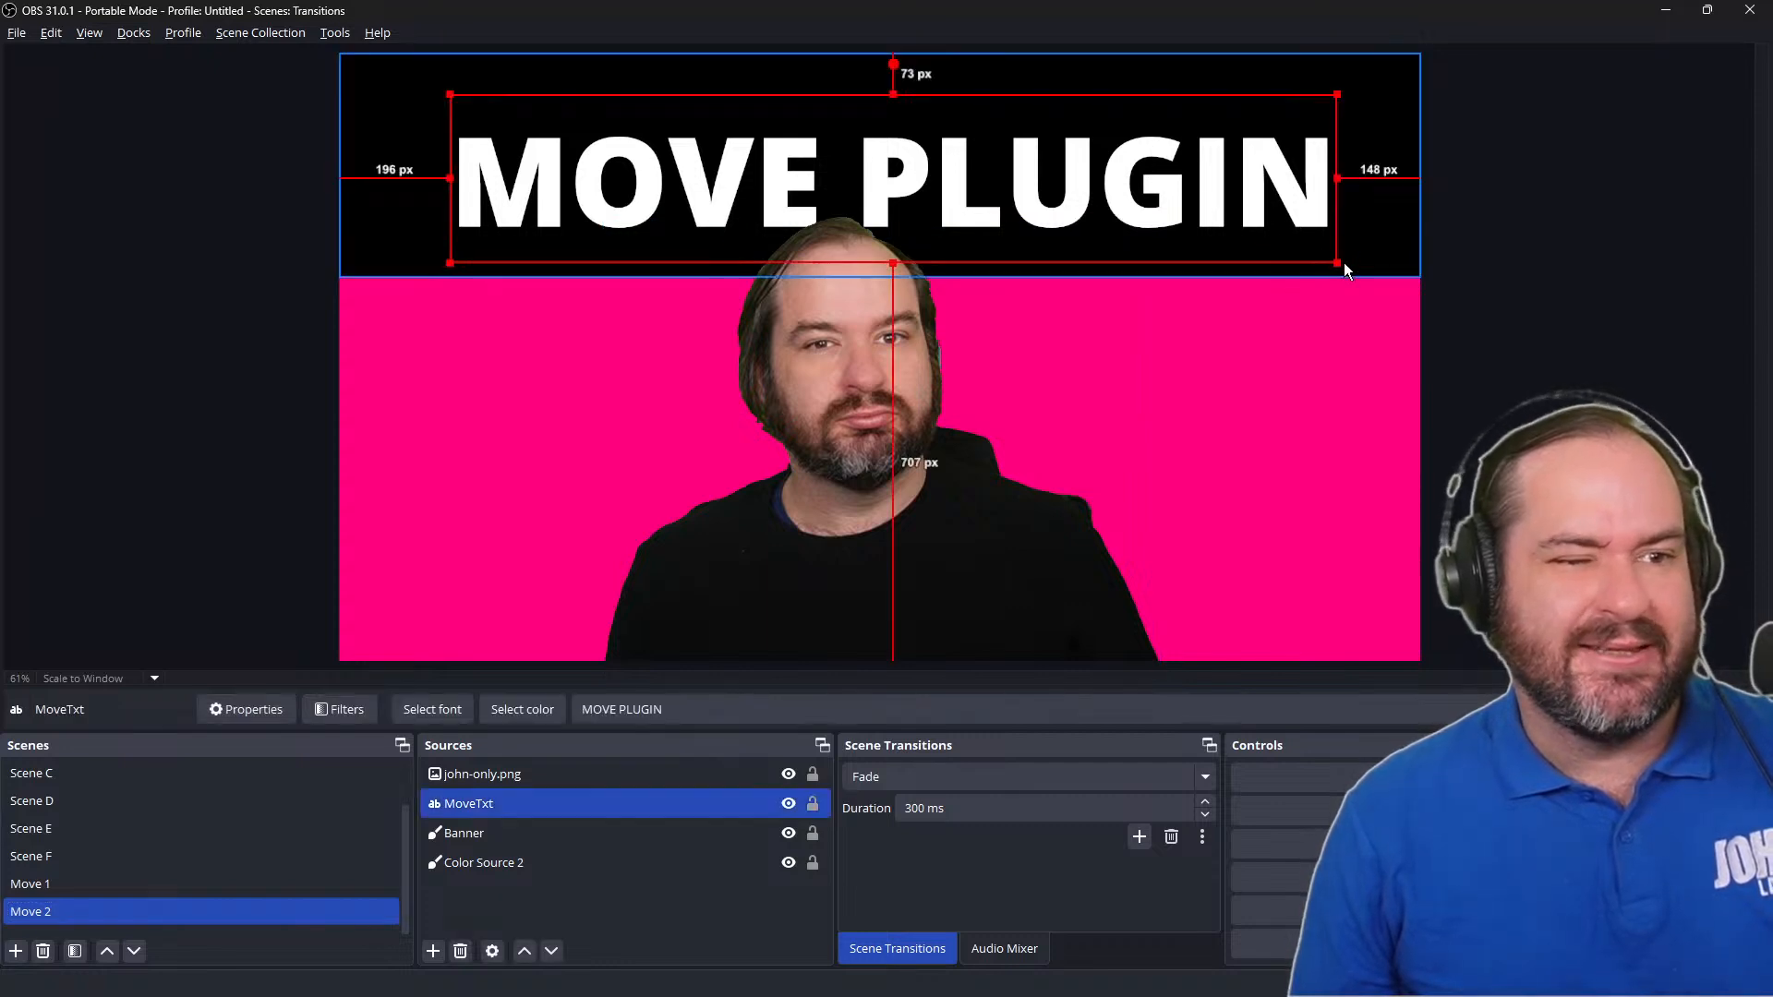
{"action": "left_click_drag", "start_coordinate": [1343, 262], "coordinate": [1434, 282]}
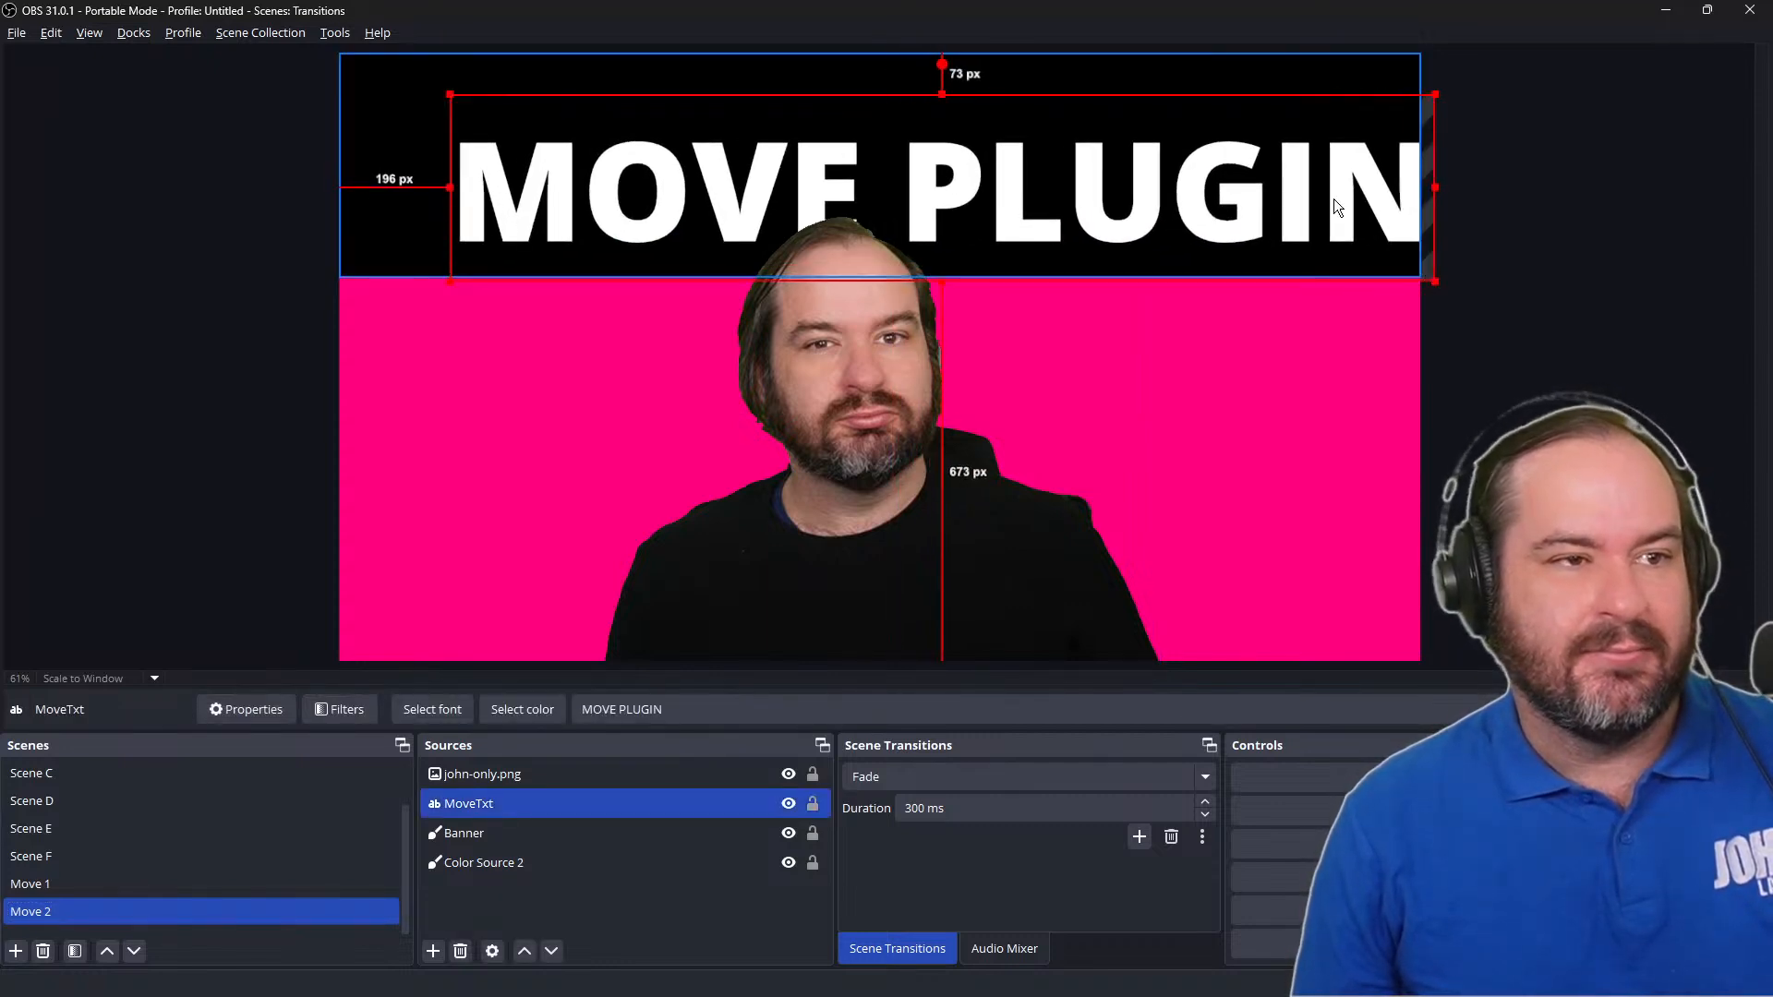
{"action": "left_click_drag", "start_coordinate": [1247, 210], "coordinate": [1209, 370]}
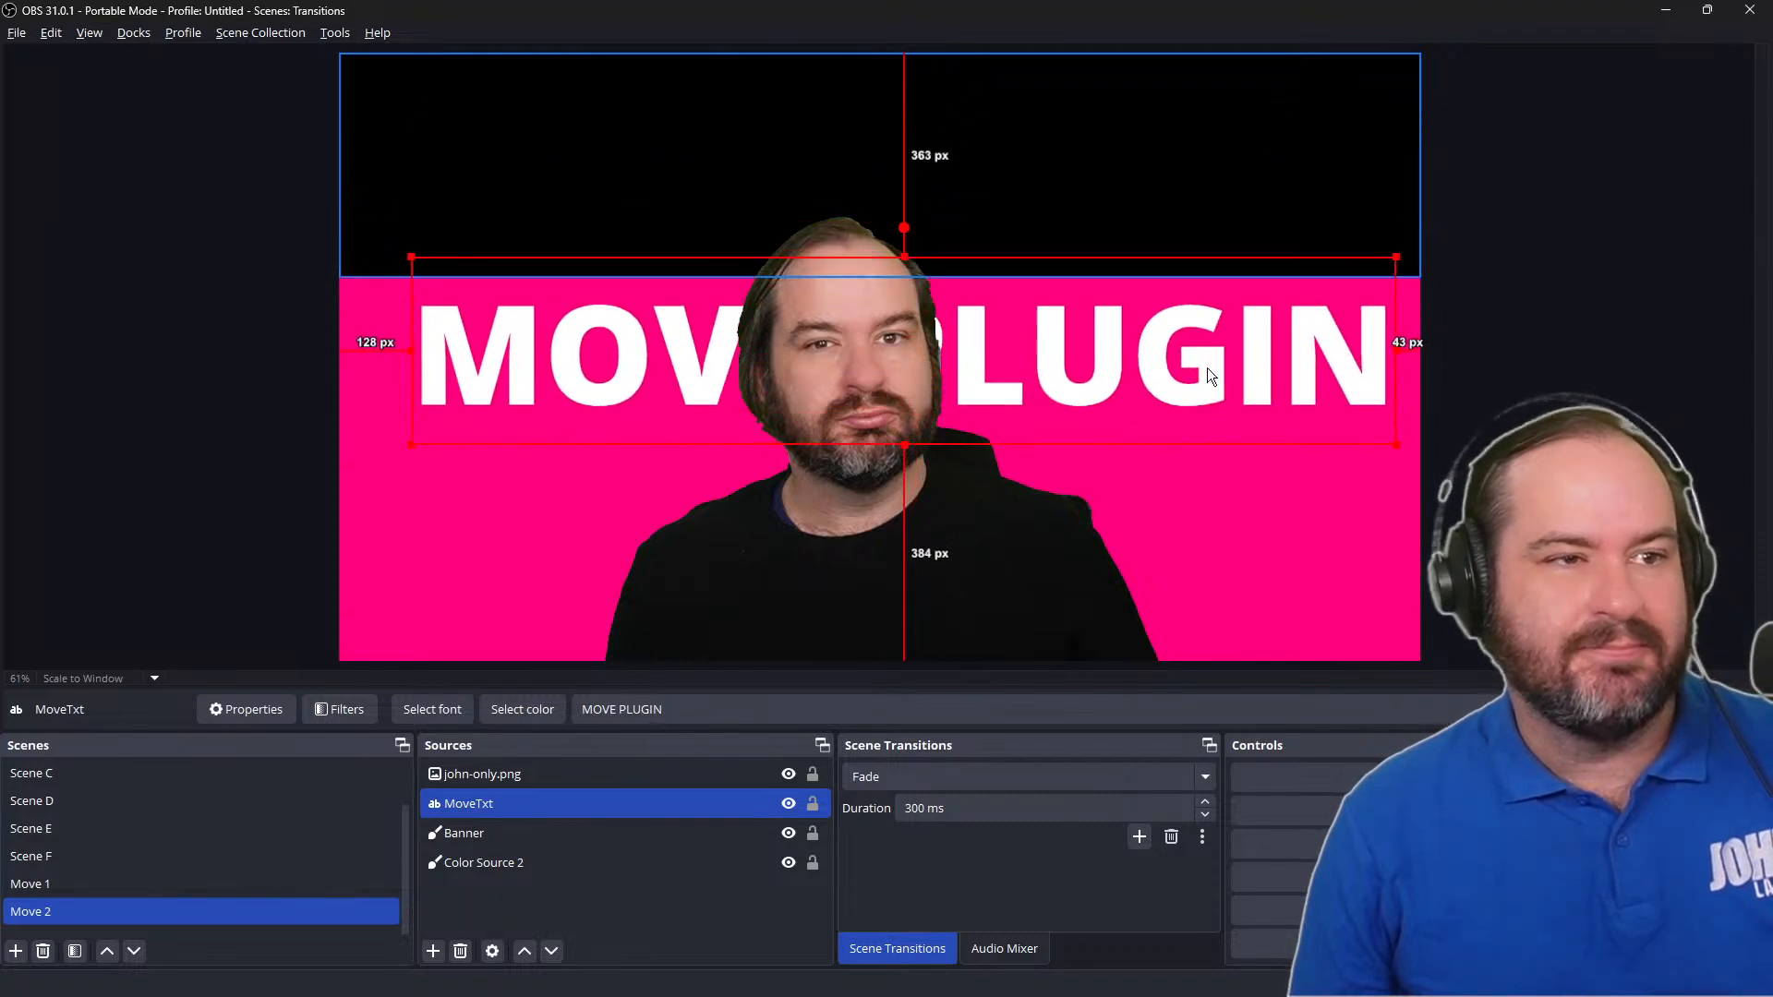
Step: Shift the Banner in Move 2 up and left, partly off the canvas, with its lower edge about 970 px above the canvas bottom
{"action": "left_click", "coordinate": [1129, 150]}
{"action": "key", "text": "shift+Up"}
{"action": "key", "text": "shift+Up"}
{"action": "key", "text": "shift+Up"}
{"action": "key", "text": "shift+Up"}
{"action": "key", "text": "shift+Up"}
{"action": "key", "text": "shift+Up"}
{"action": "key", "text": "shift+Up"}
{"action": "key", "text": "shift+Up"}
{"action": "key", "text": "shift+Up"}
{"action": "key", "text": "shift+Up"}
{"action": "key", "text": "shift+Up"}
{"action": "key", "text": "shift+Up"}
{"action": "key", "text": "shift+Up"}
{"action": "key", "text": "shift+Up"}
{"action": "key", "text": "shift+Up"}
{"action": "key", "text": "shift+Up"}
{"action": "key", "text": "shift+Up"}
{"action": "key", "text": "shift+Up"}
{"action": "key", "text": "shift+Up"}
{"action": "key", "text": "shift+Up"}
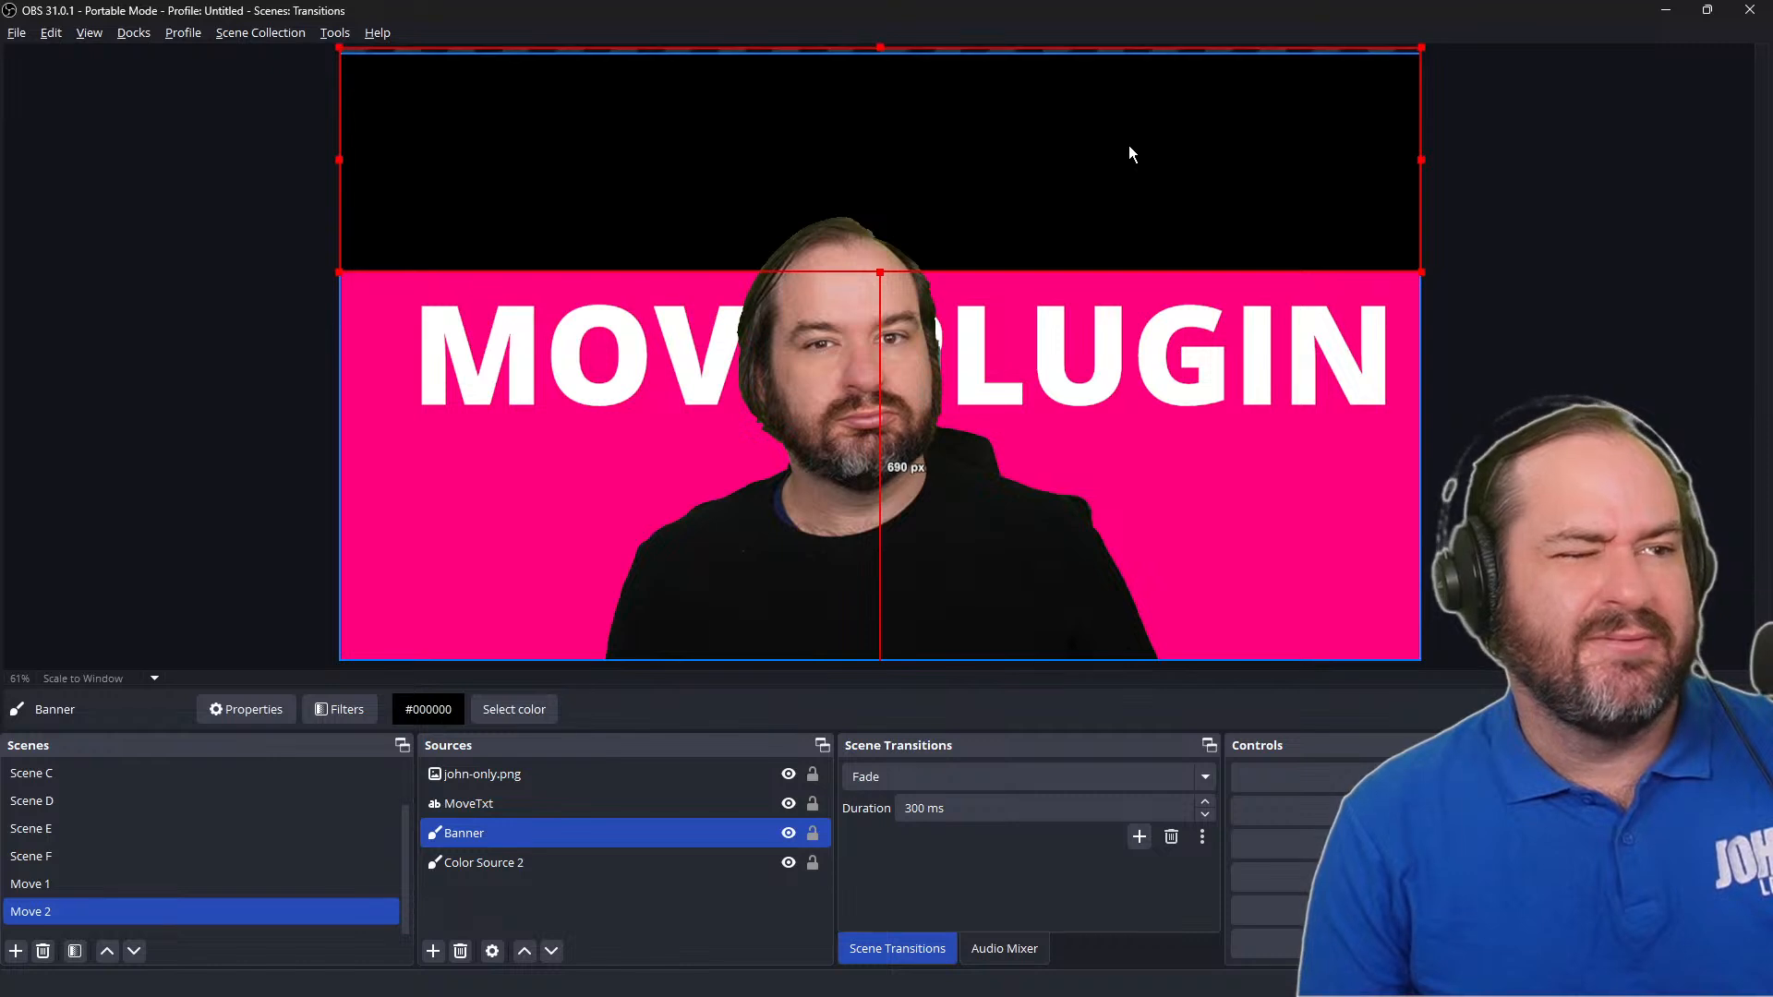
{"action": "key", "text": "shift+Left"}
{"action": "key", "text": "shift+Left"}
{"action": "key", "text": "shift+Left"}
{"action": "key", "text": "shift+Left"}
{"action": "key", "text": "shift+Left"}
{"action": "key", "text": "shift+Left"}
{"action": "key", "text": "shift+Left"}
{"action": "key", "text": "shift+Left"}
{"action": "key", "text": "shift+Left"}
{"action": "key", "text": "shift+Left"}
{"action": "key", "text": "shift+Left"}
{"action": "key", "text": "shift+Left"}
{"action": "key", "text": "shift+Left"}
{"action": "key", "text": "shift+Left"}
{"action": "key", "text": "shift+Left"}
{"action": "key", "text": "shift+Left"}
{"action": "key", "text": "shift+Left"}
{"action": "key", "text": "shift+Left"}
{"action": "key", "text": "shift+Left"}
{"action": "key", "text": "shift+Left"}
{"action": "key", "text": "shift+Up"}
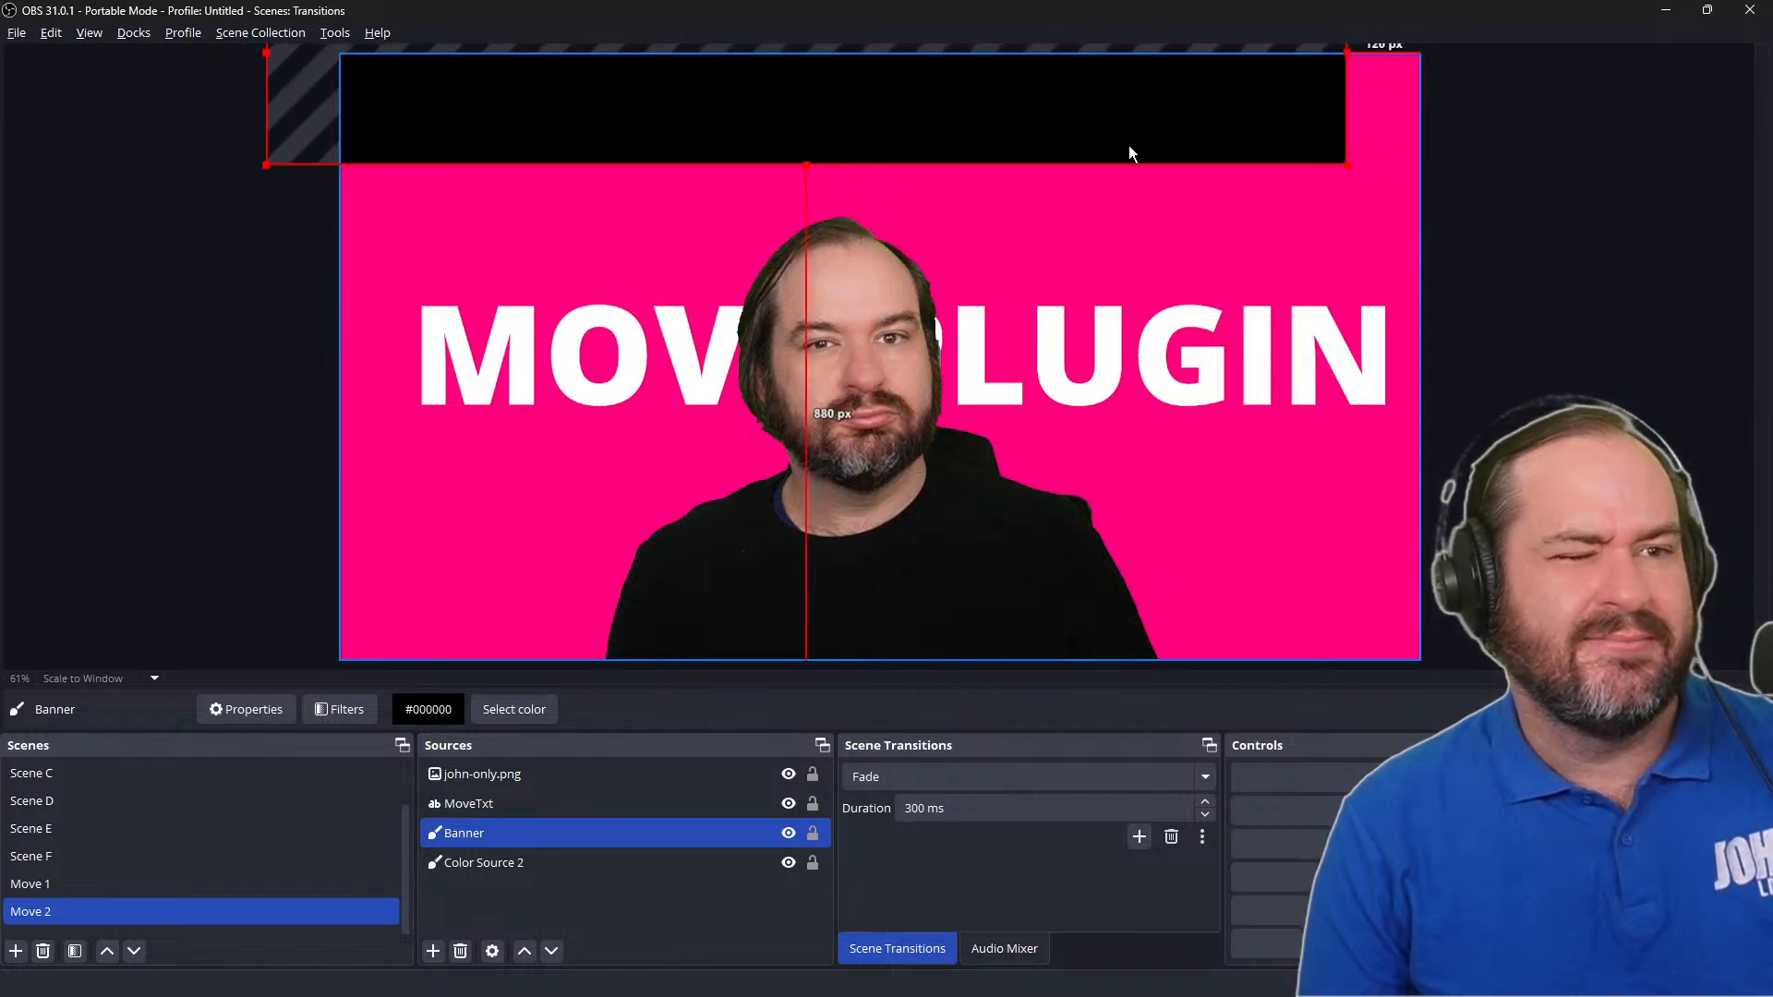
{"action": "key", "text": "shift+Up"}
{"action": "key", "text": "shift+Up"}
{"action": "key", "text": "shift+Up"}
{"action": "key", "text": "shift+Up"}
{"action": "key", "text": "shift+Up"}
{"action": "key", "text": "shift+Up"}
{"action": "key", "text": "shift+Up"}
{"action": "key", "text": "shift+Up"}
{"action": "key", "text": "shift+Up"}
{"action": "key", "text": "shift+Up"}
{"action": "key", "text": "shift+Up"}
{"action": "key", "text": "shift+Up"}
{"action": "key", "text": "shift+Up"}
{"action": "key", "text": "shift+Up"}
{"action": "key", "text": "shift+Up"}
{"action": "key", "text": "shift+Up"}
{"action": "key", "text": "shift+Up"}
{"action": "key", "text": "shift+Up"}
{"action": "key", "text": "shift+Up"}
{"action": "key", "text": "shift+Up"}
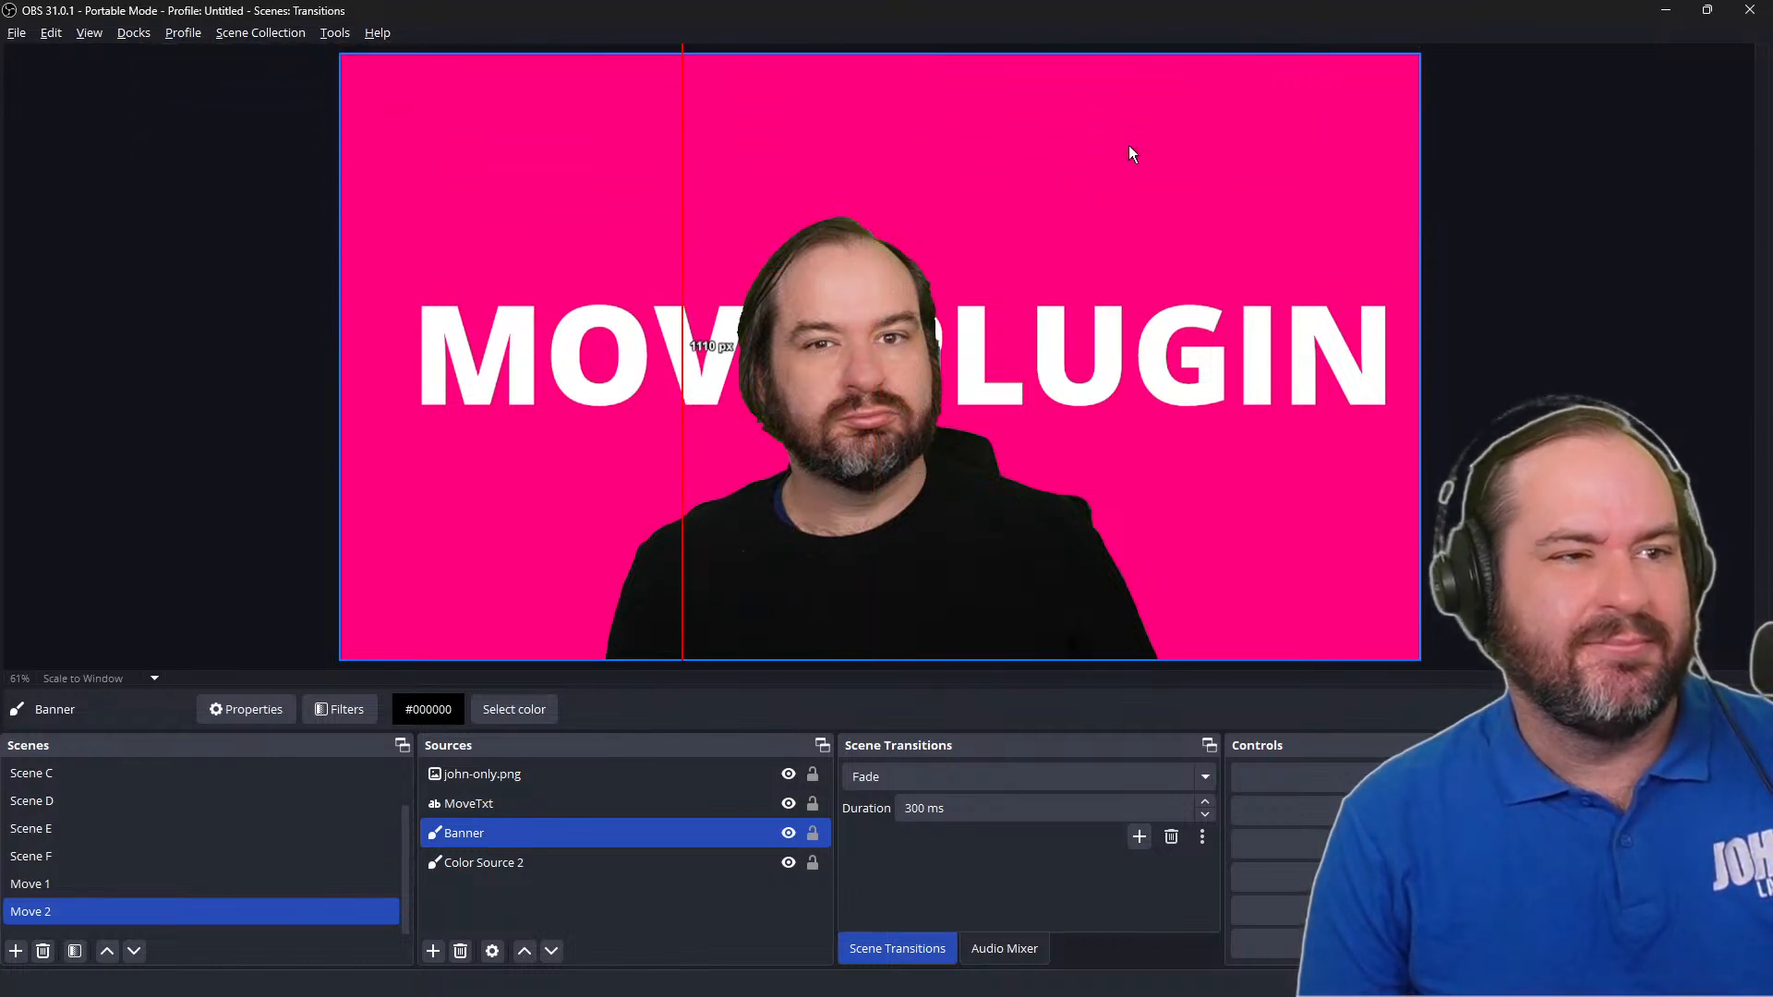
{"action": "key", "text": "shift+Down"}
{"action": "key", "text": "shift+Down"}
{"action": "key", "text": "shift+Down"}
{"action": "key", "text": "shift+Down"}
{"action": "key", "text": "shift+Down"}
{"action": "key", "text": "shift+Down"}
{"action": "key", "text": "shift+Down"}
{"action": "key", "text": "shift+Down"}
{"action": "key", "text": "shift+Down"}
{"action": "key", "text": "shift+Down"}
{"action": "key", "text": "shift+Down"}
{"action": "key", "text": "shift+Down"}
{"action": "key", "text": "shift+Down"}
{"action": "key", "text": "shift+Down"}
{"action": "key", "text": "shift+Down"}
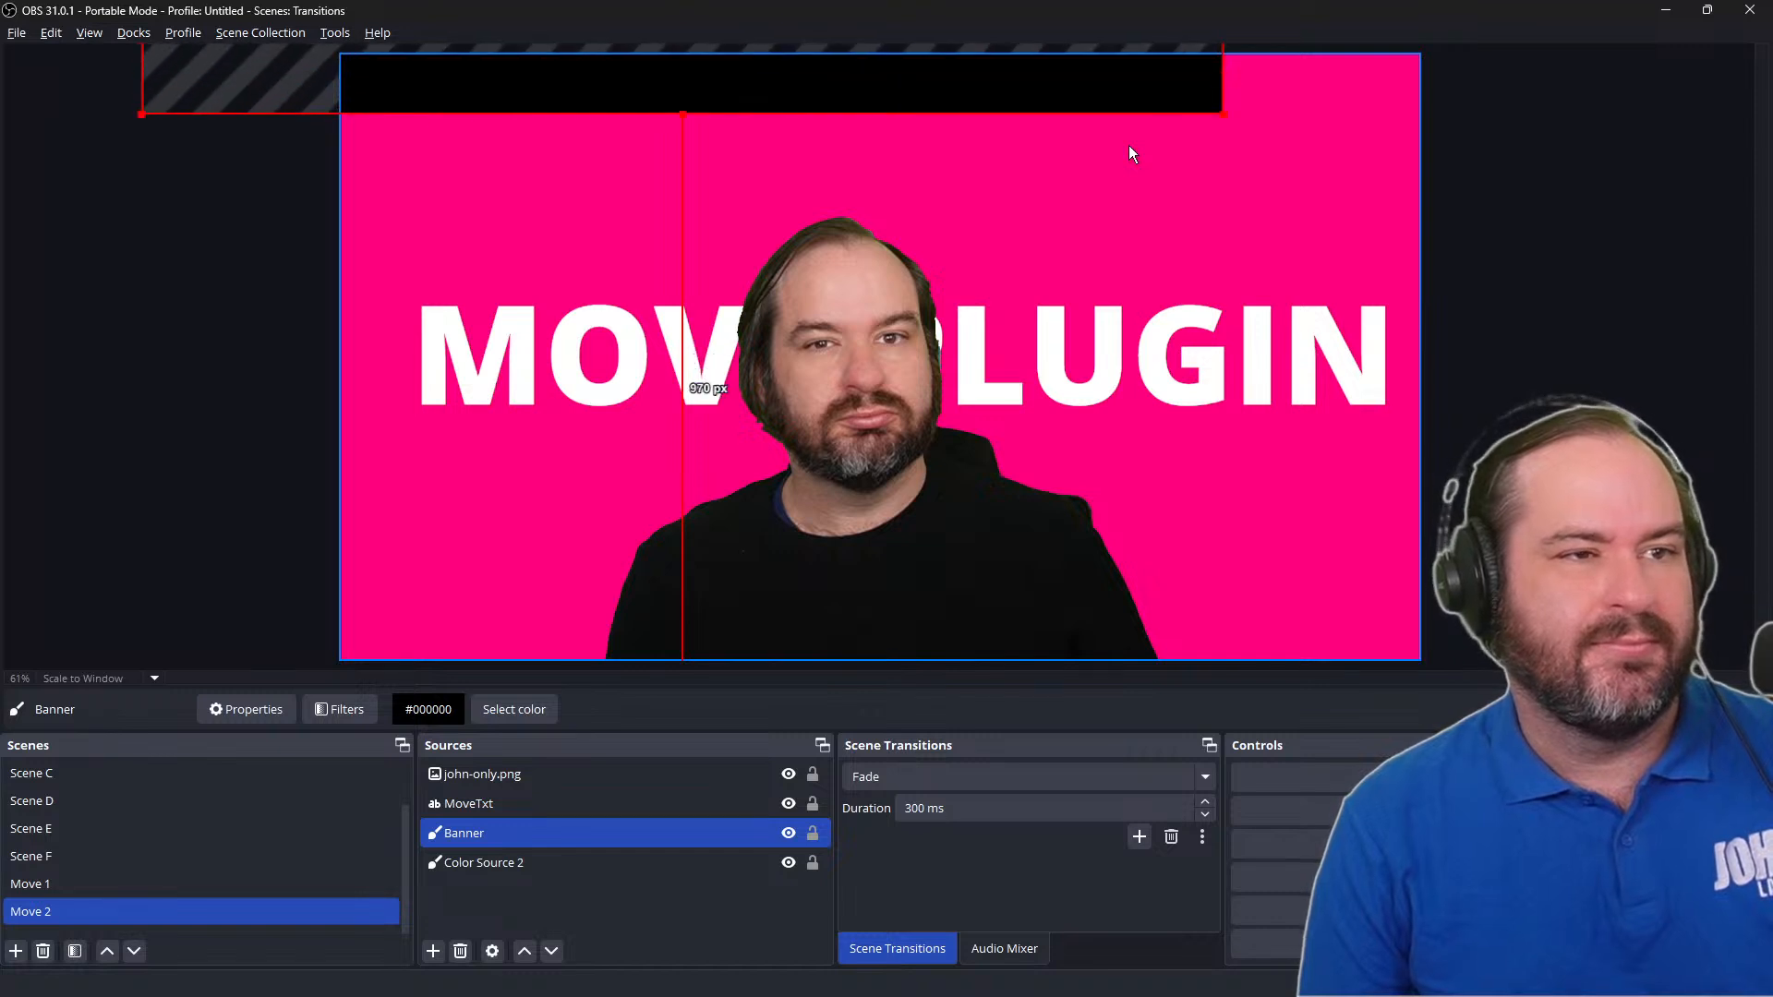
Step: Duplicate the Move 2 scene as Move 3
{"action": "right_click", "coordinate": [254, 909]}
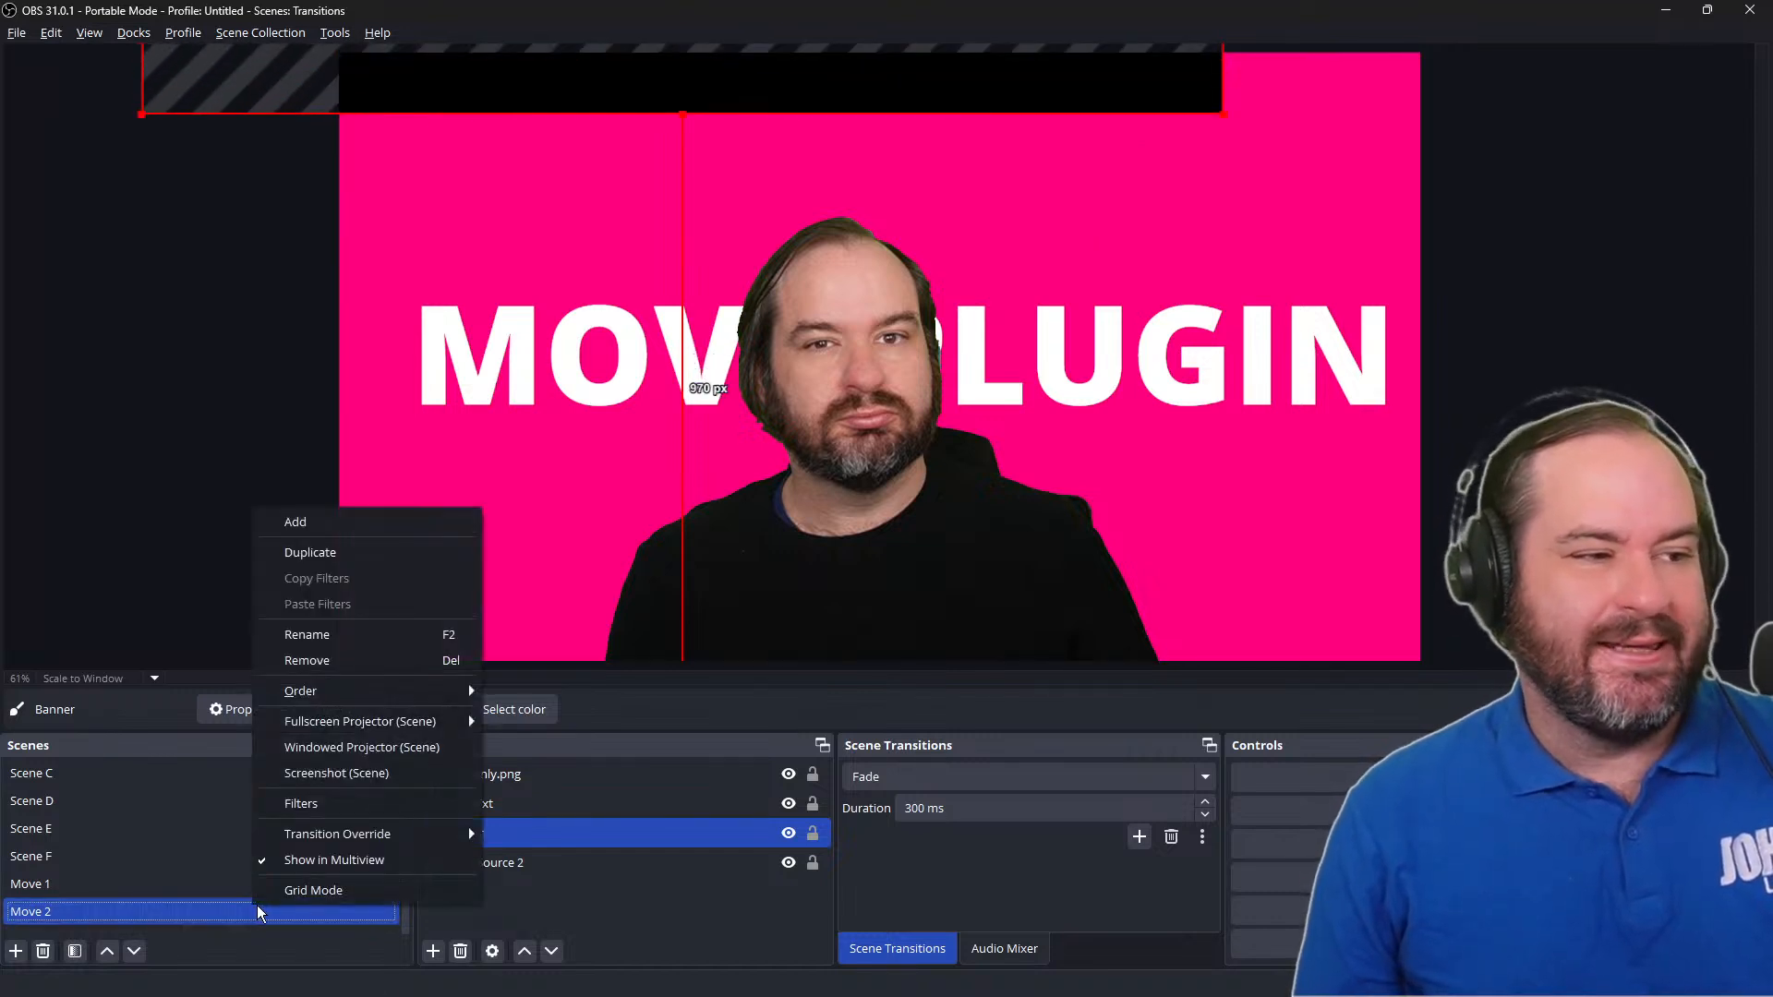
{"action": "left_click", "coordinate": [416, 552]}
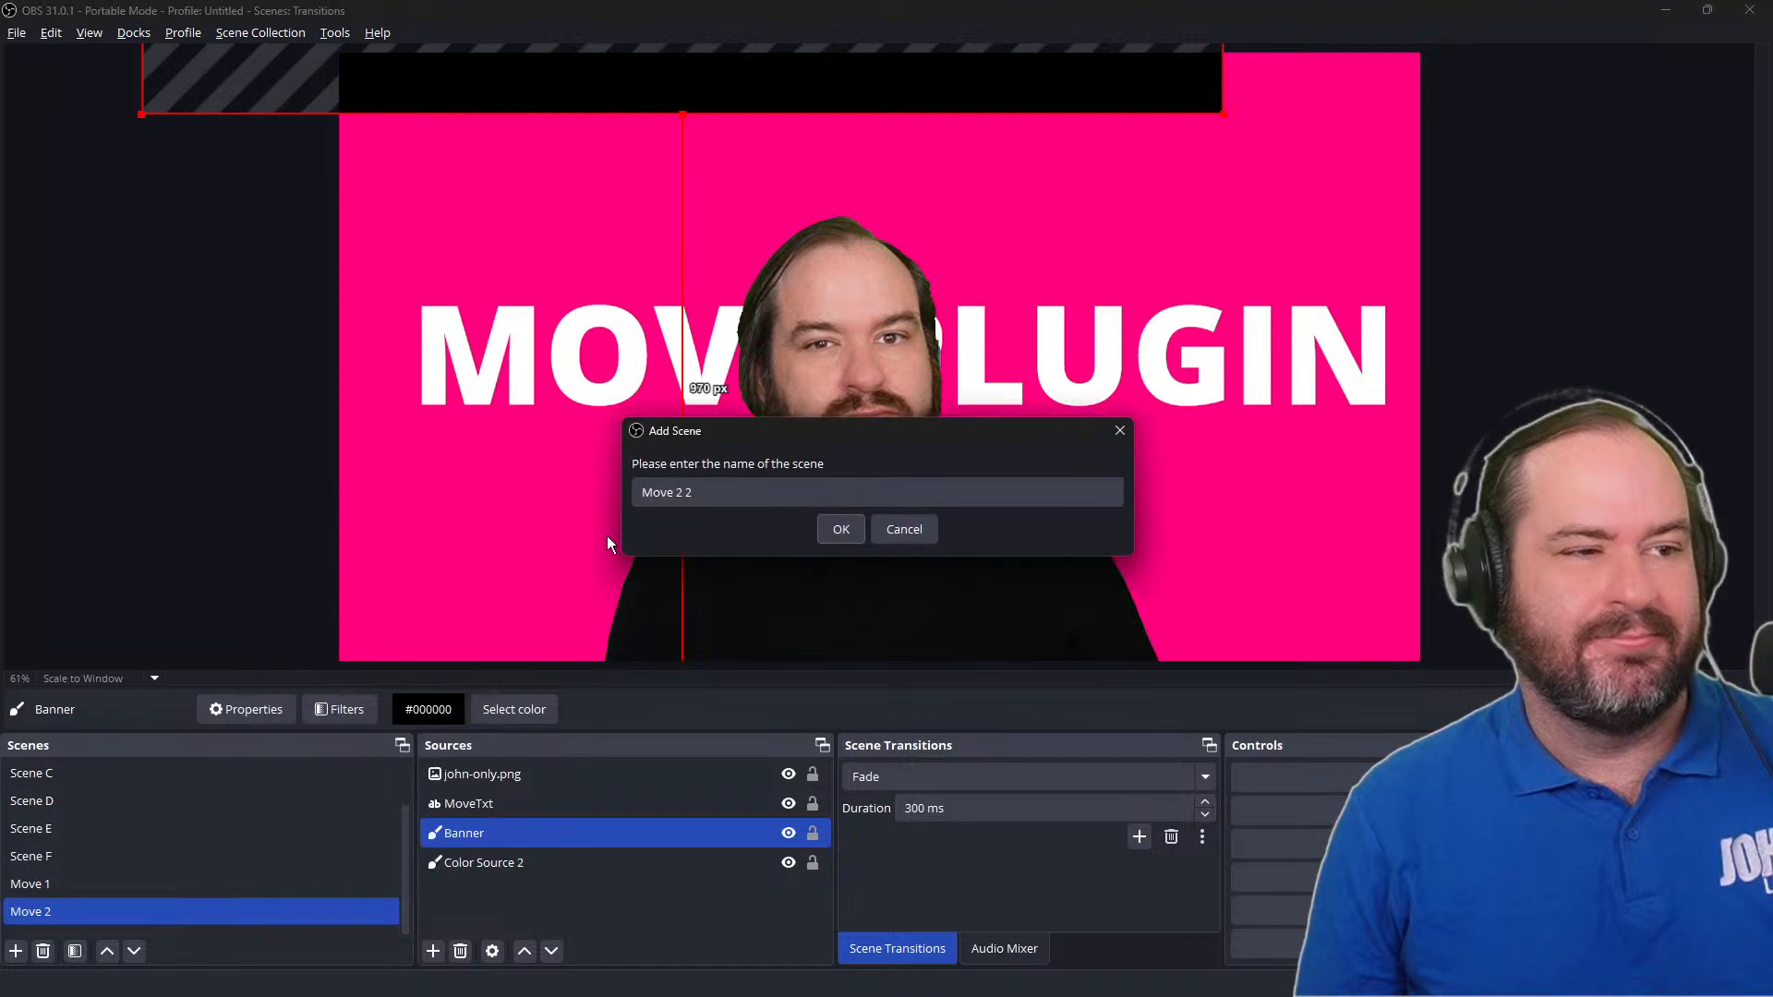
{"action": "key", "text": "shift+Left"}
{"action": "key", "text": "shift+Left"}
{"action": "key", "text": "shift+Left"}
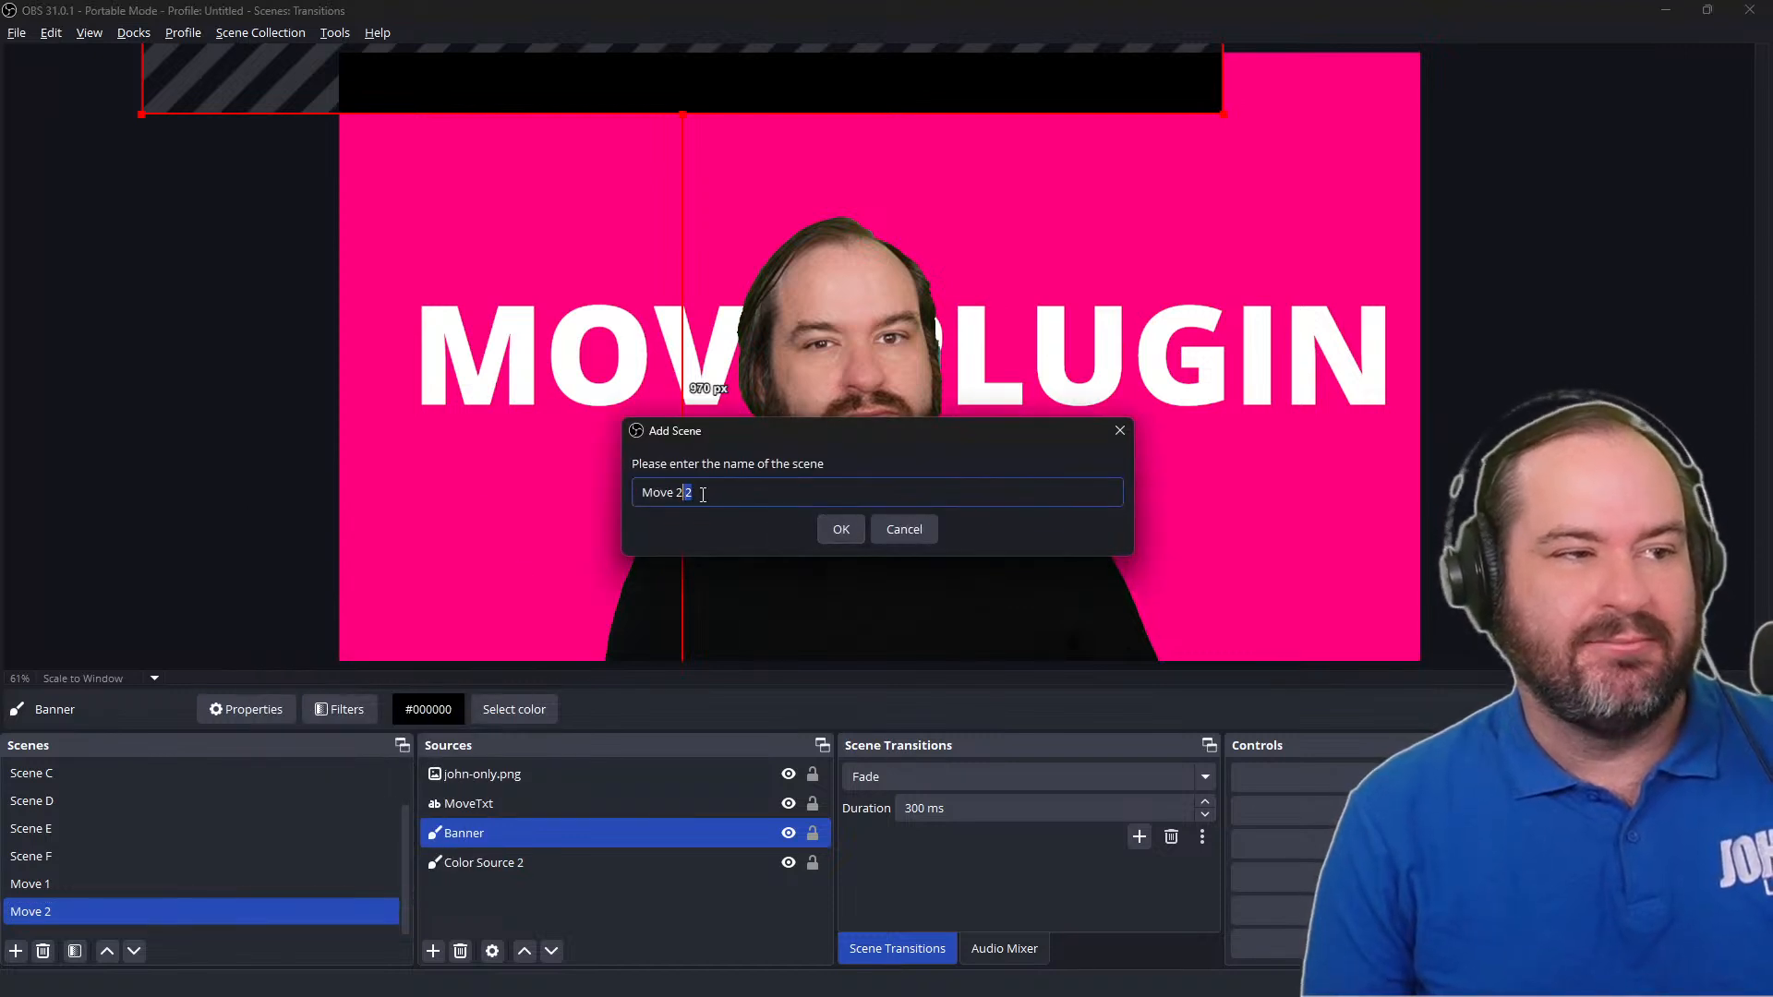
{"action": "type", "text": "3"}
{"action": "key", "text": "Return"}
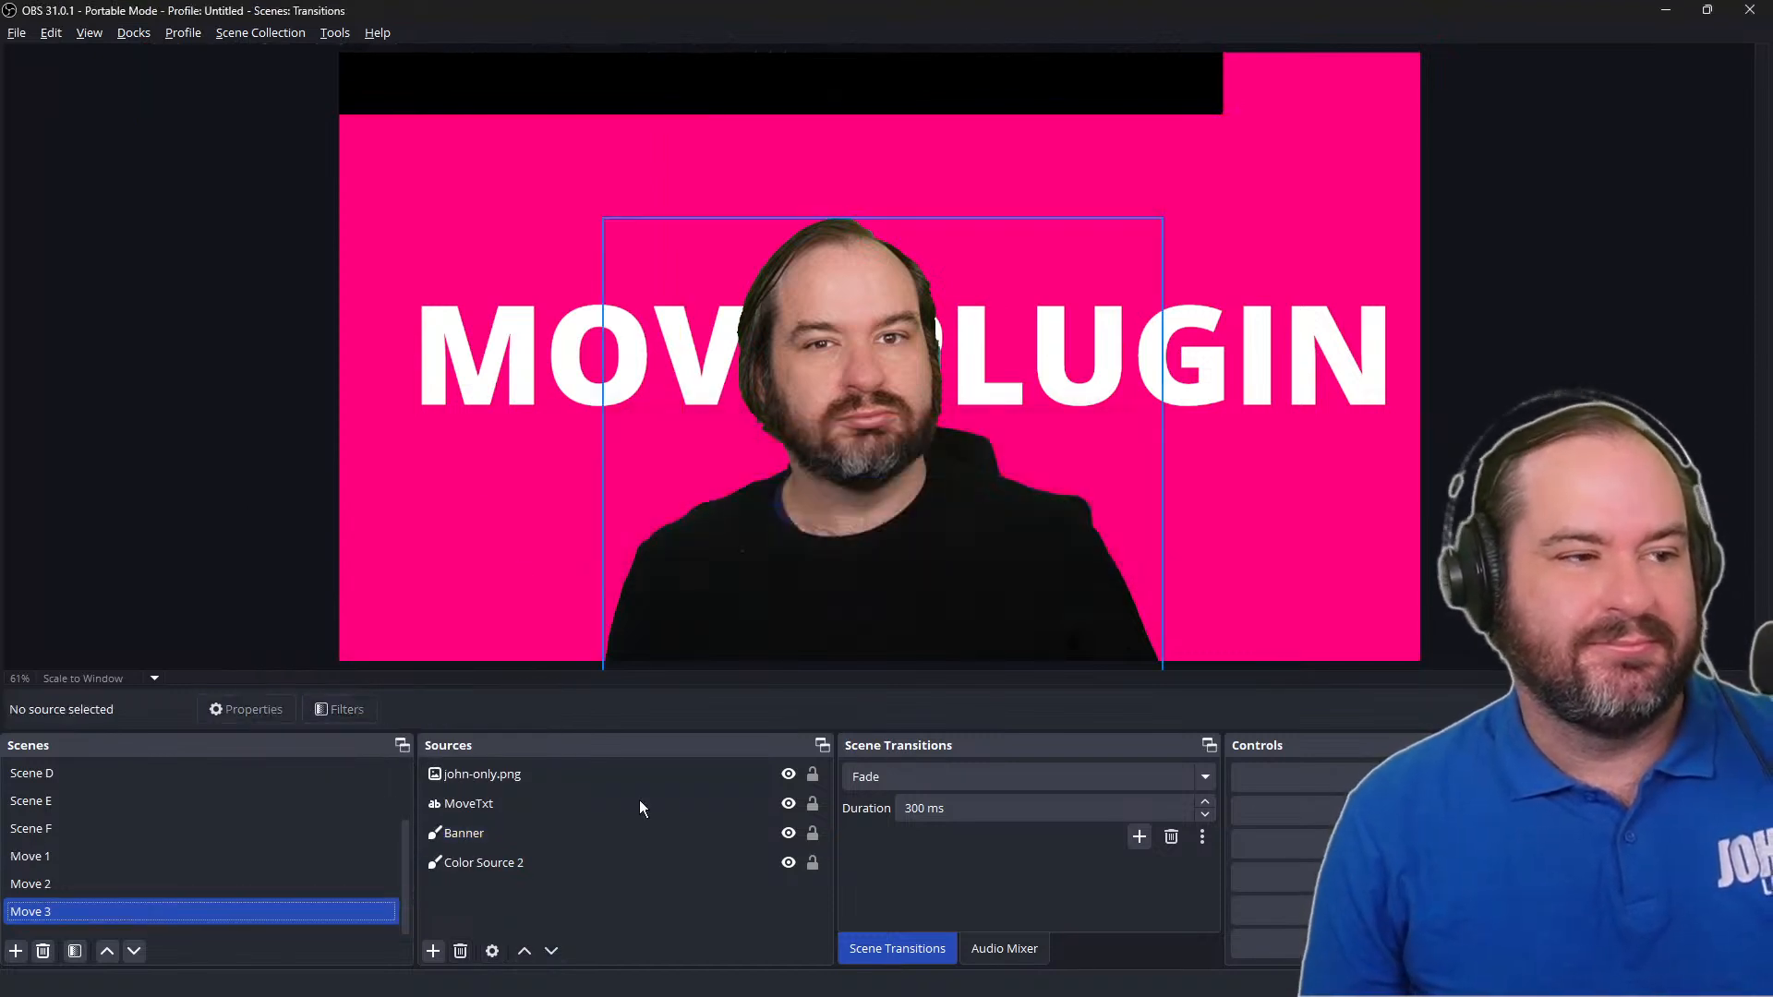
Step: Move the Banner in Move 3 completely off the canvas's left side, about 1965 px from the canvas's right edge
{"action": "left_click_drag", "start_coordinate": [295, 107], "coordinate": [5, 271]}
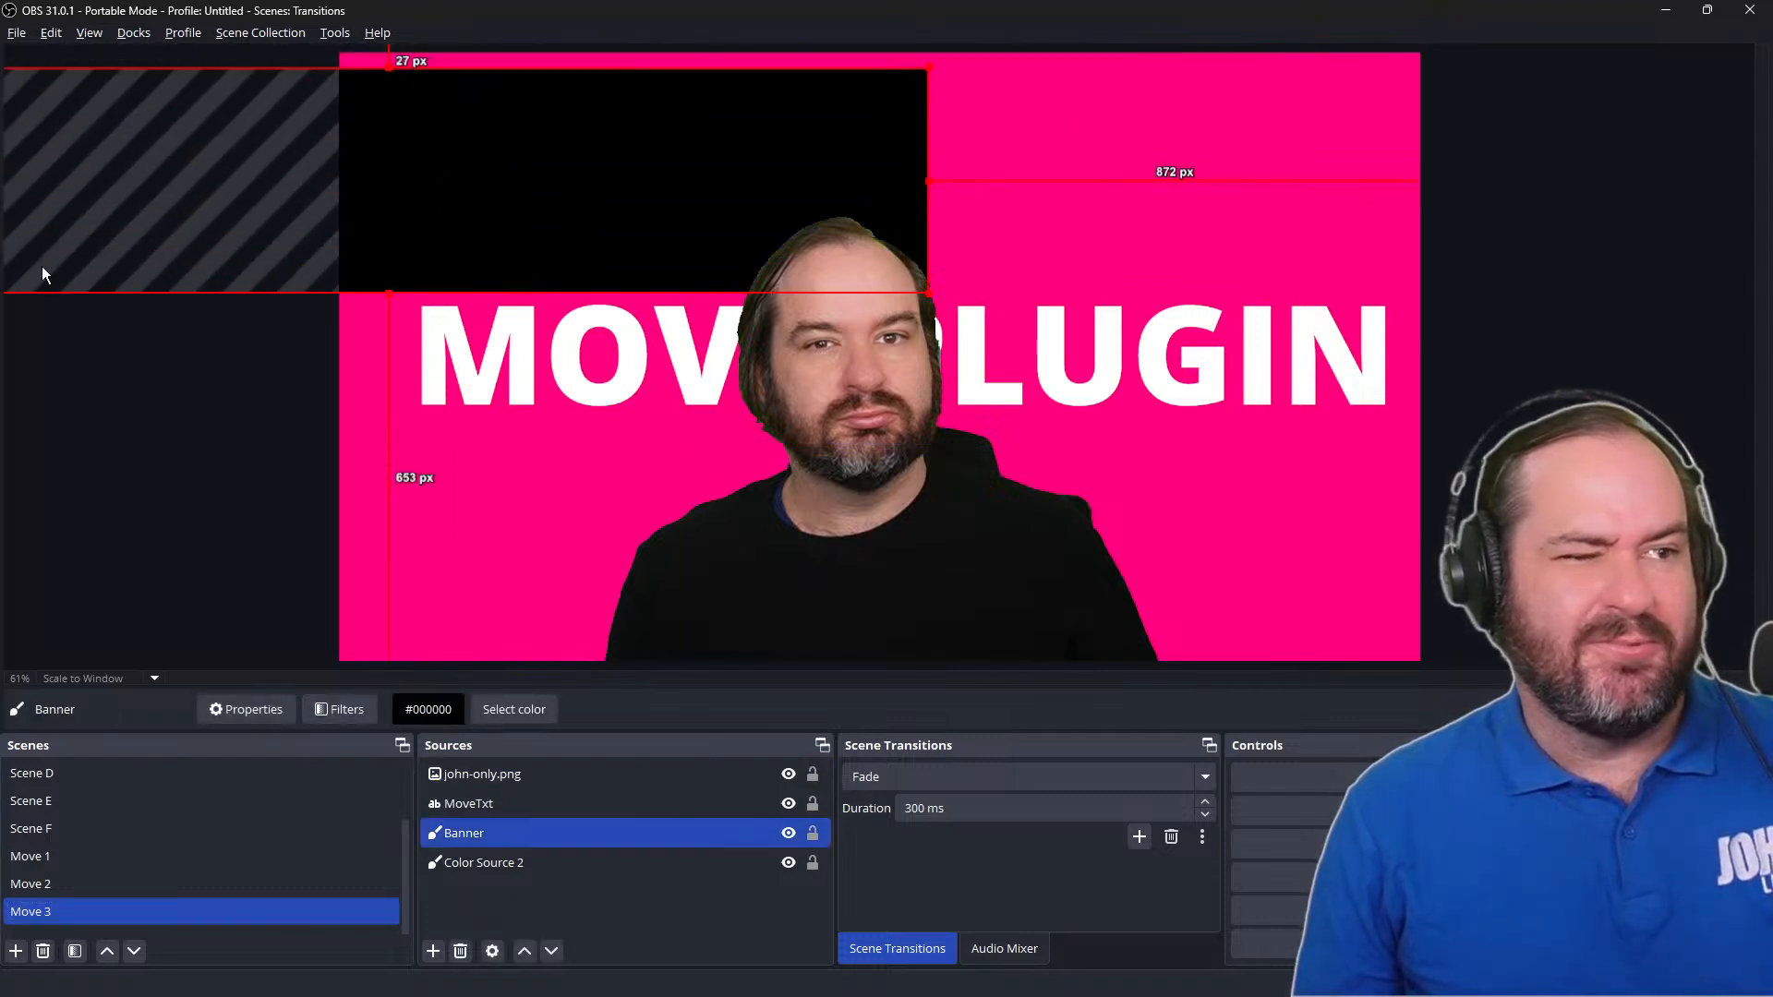
{"action": "left_click_drag", "start_coordinate": [645, 170], "coordinate": [36, 126]}
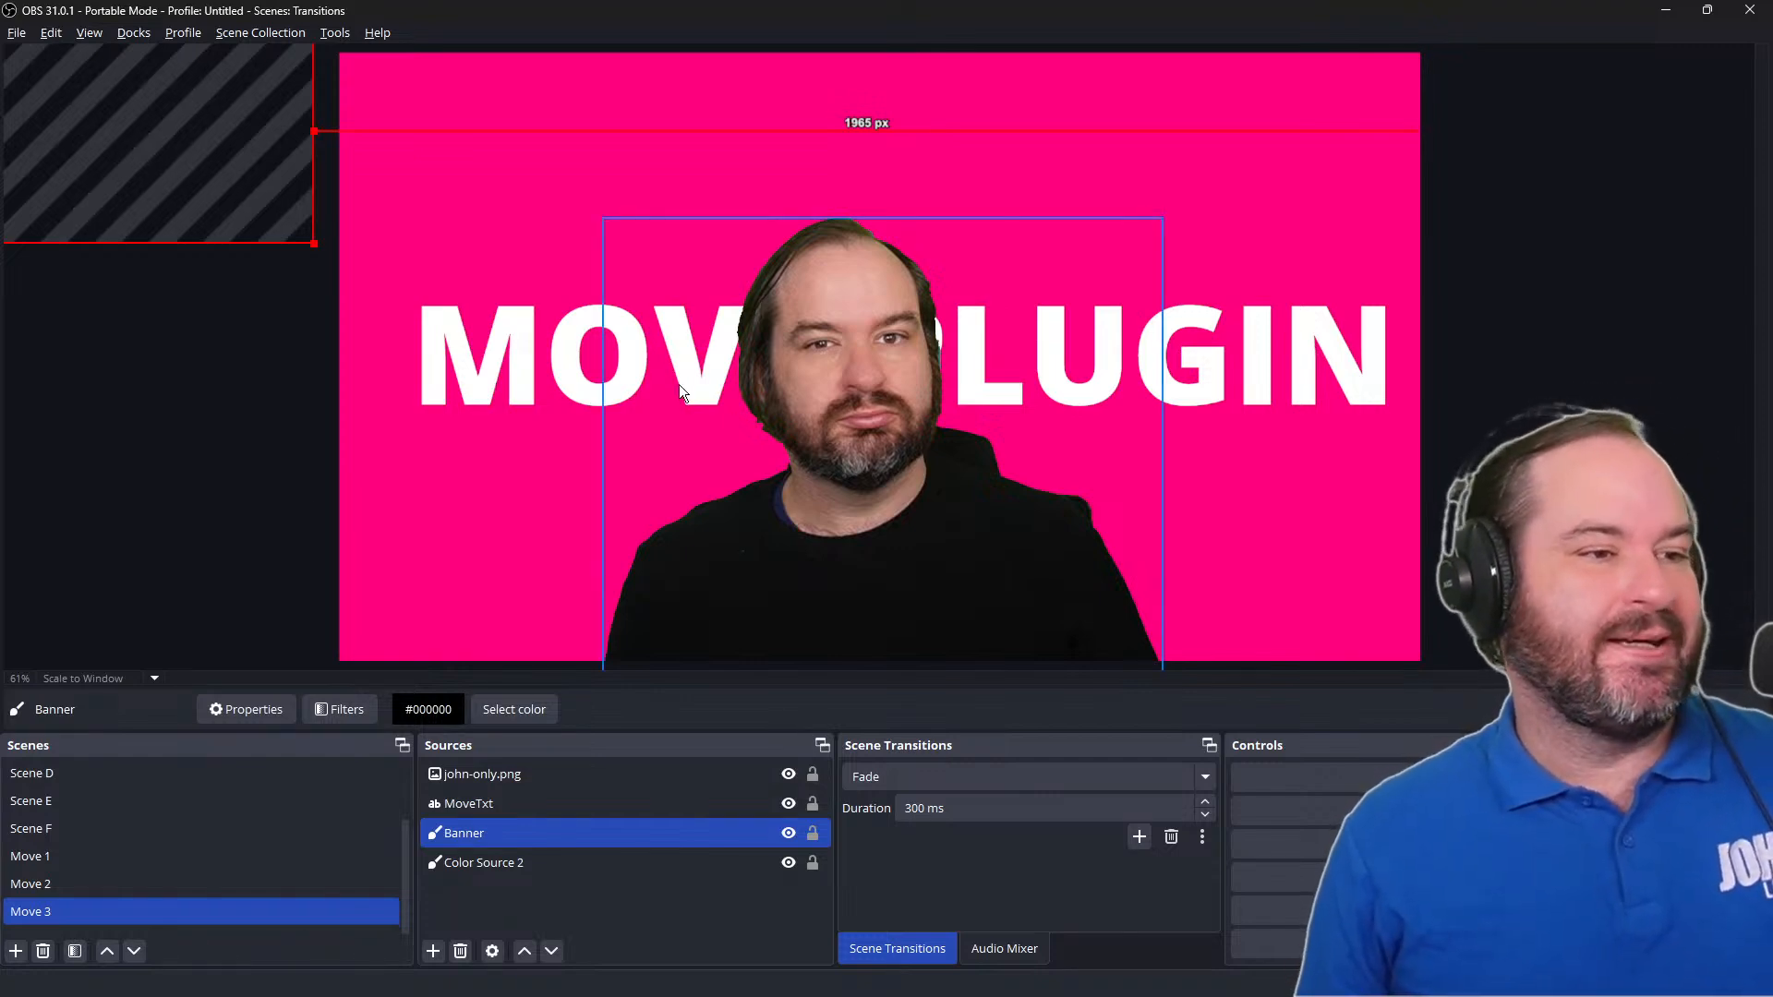
{"action": "left_click", "coordinate": [570, 376]}
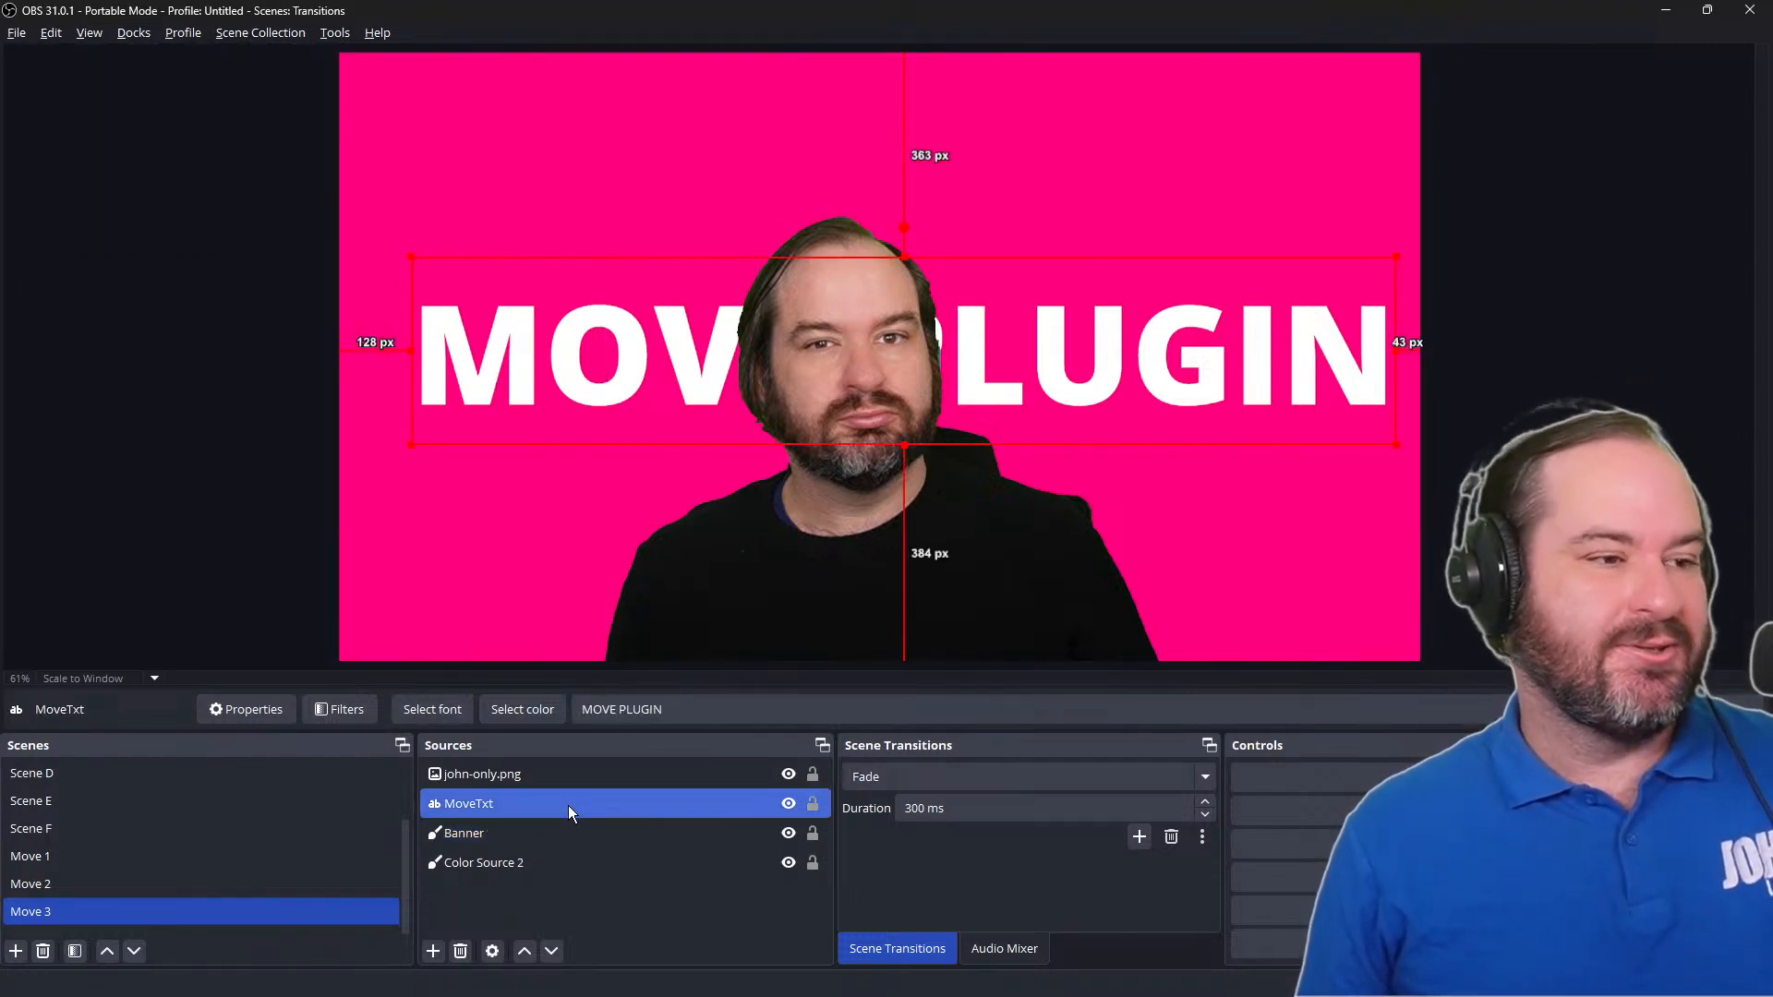
{"action": "left_click", "coordinate": [1363, 373]}
{"action": "left_click", "coordinate": [1381, 404]}
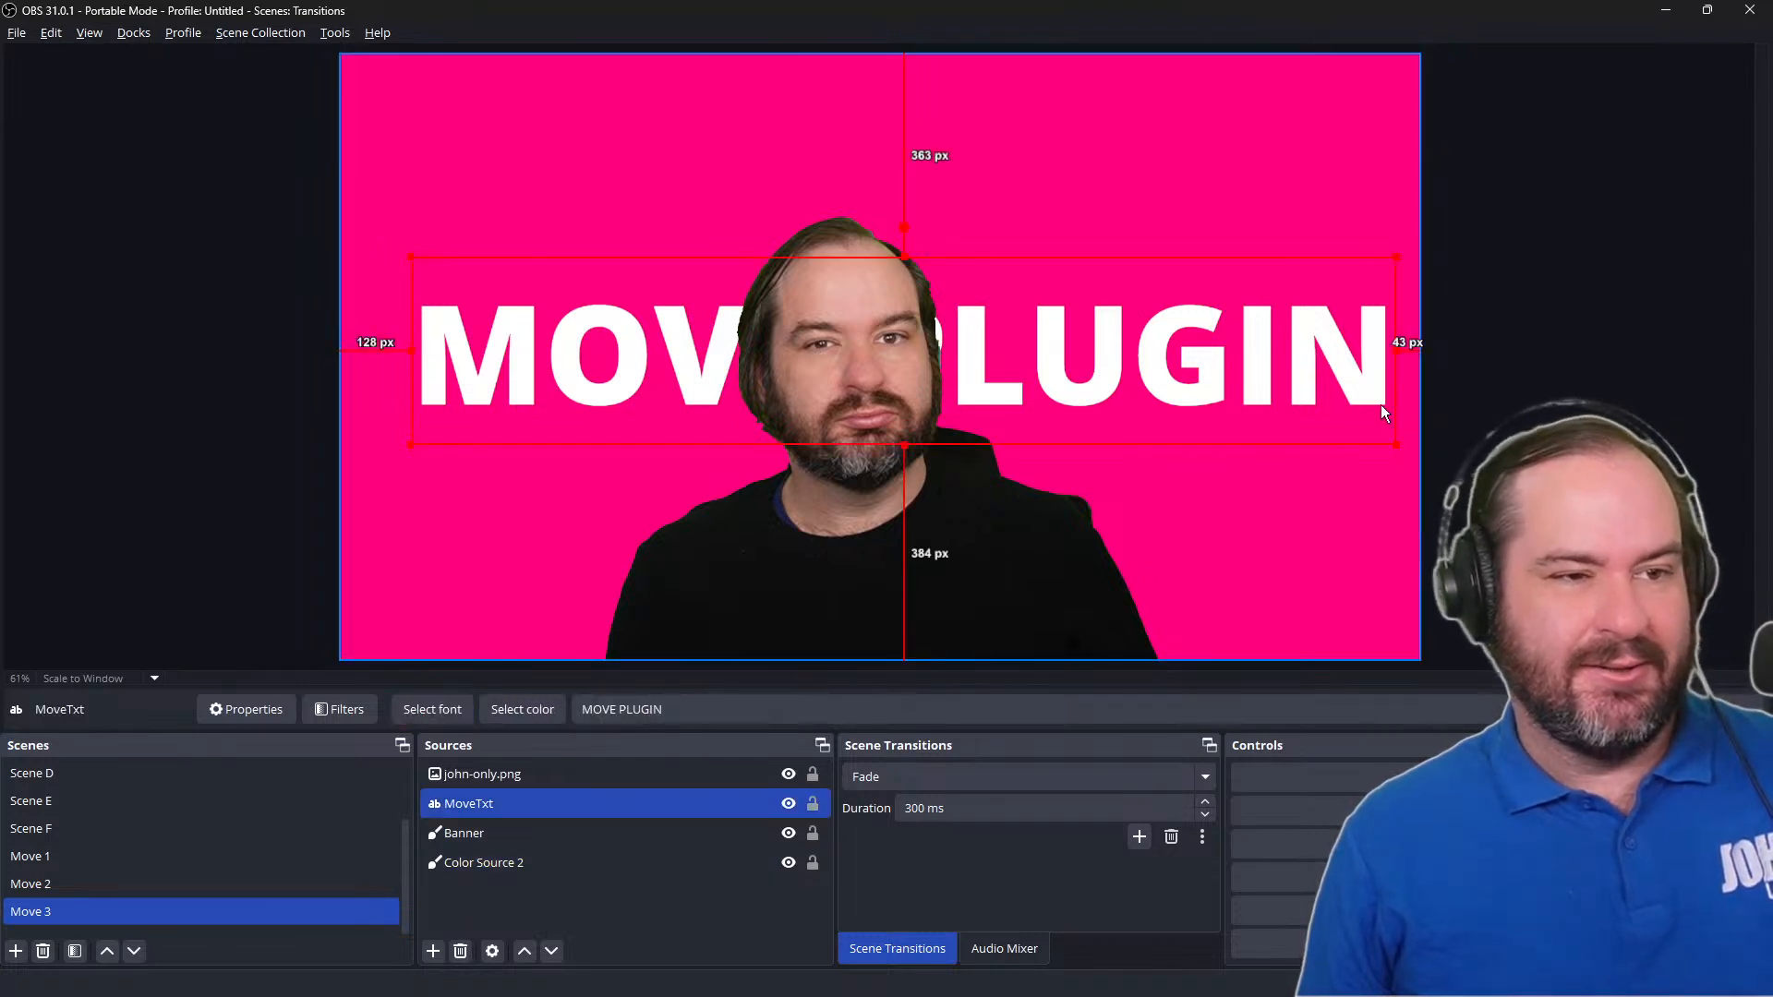
{"action": "left_click", "coordinate": [670, 359]}
{"action": "left_click", "coordinate": [457, 391]}
{"action": "left_click", "coordinate": [456, 391]}
{"action": "left_click", "coordinate": [459, 388]}
{"action": "left_click", "coordinate": [459, 388]}
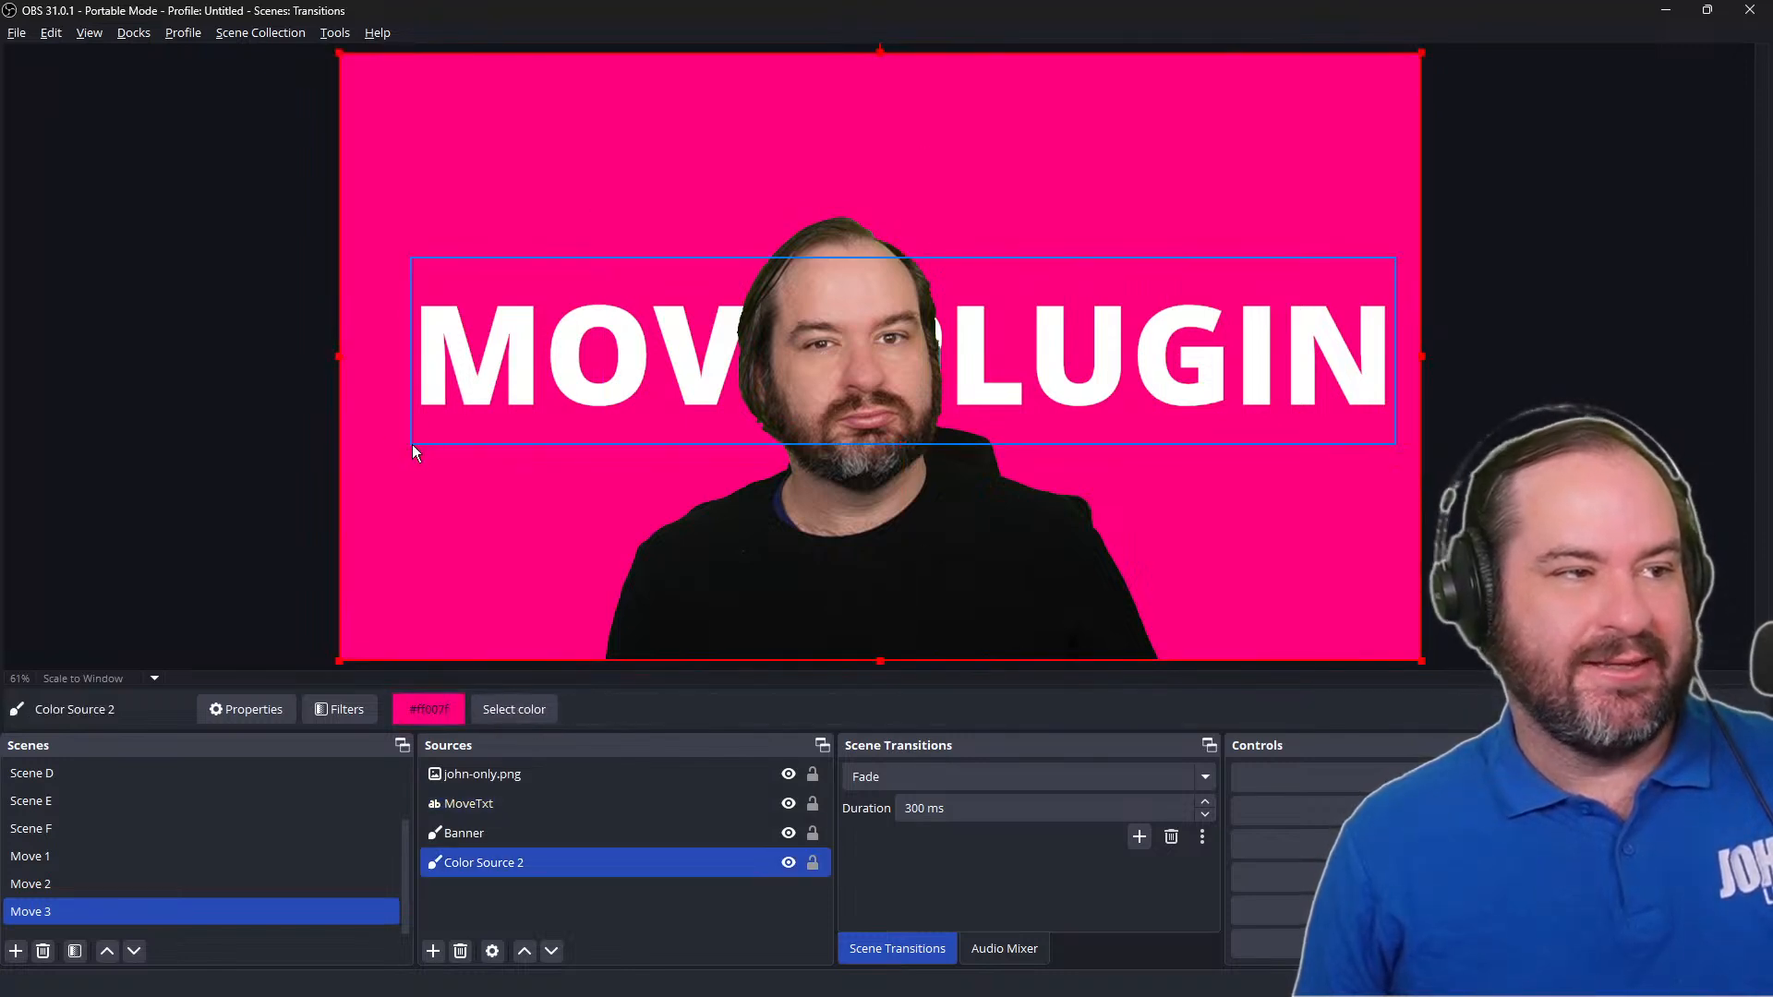
{"action": "left_click", "coordinate": [475, 393]}
{"action": "left_click", "coordinate": [476, 396]}
{"action": "left_click", "coordinate": [486, 390]}
{"action": "left_click", "coordinate": [486, 389]}
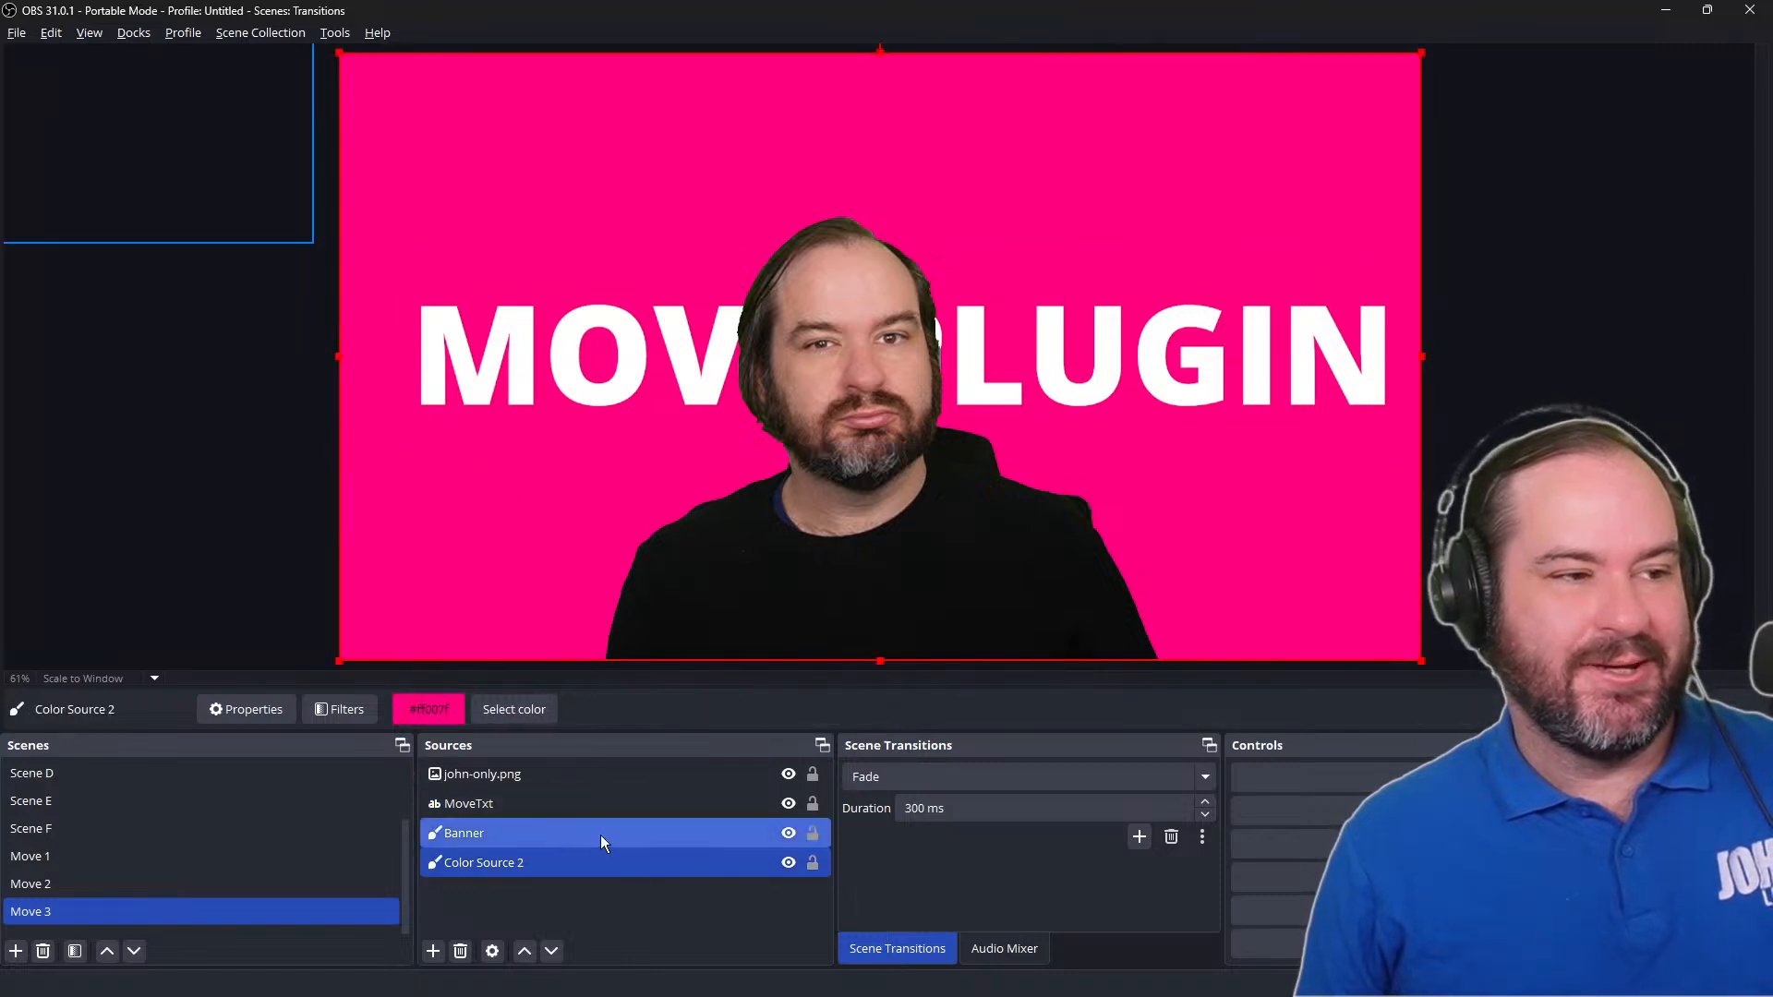
Step: Lock the john-only.png and Color Source 2 sources in Move 3
{"action": "left_click", "coordinate": [813, 774]}
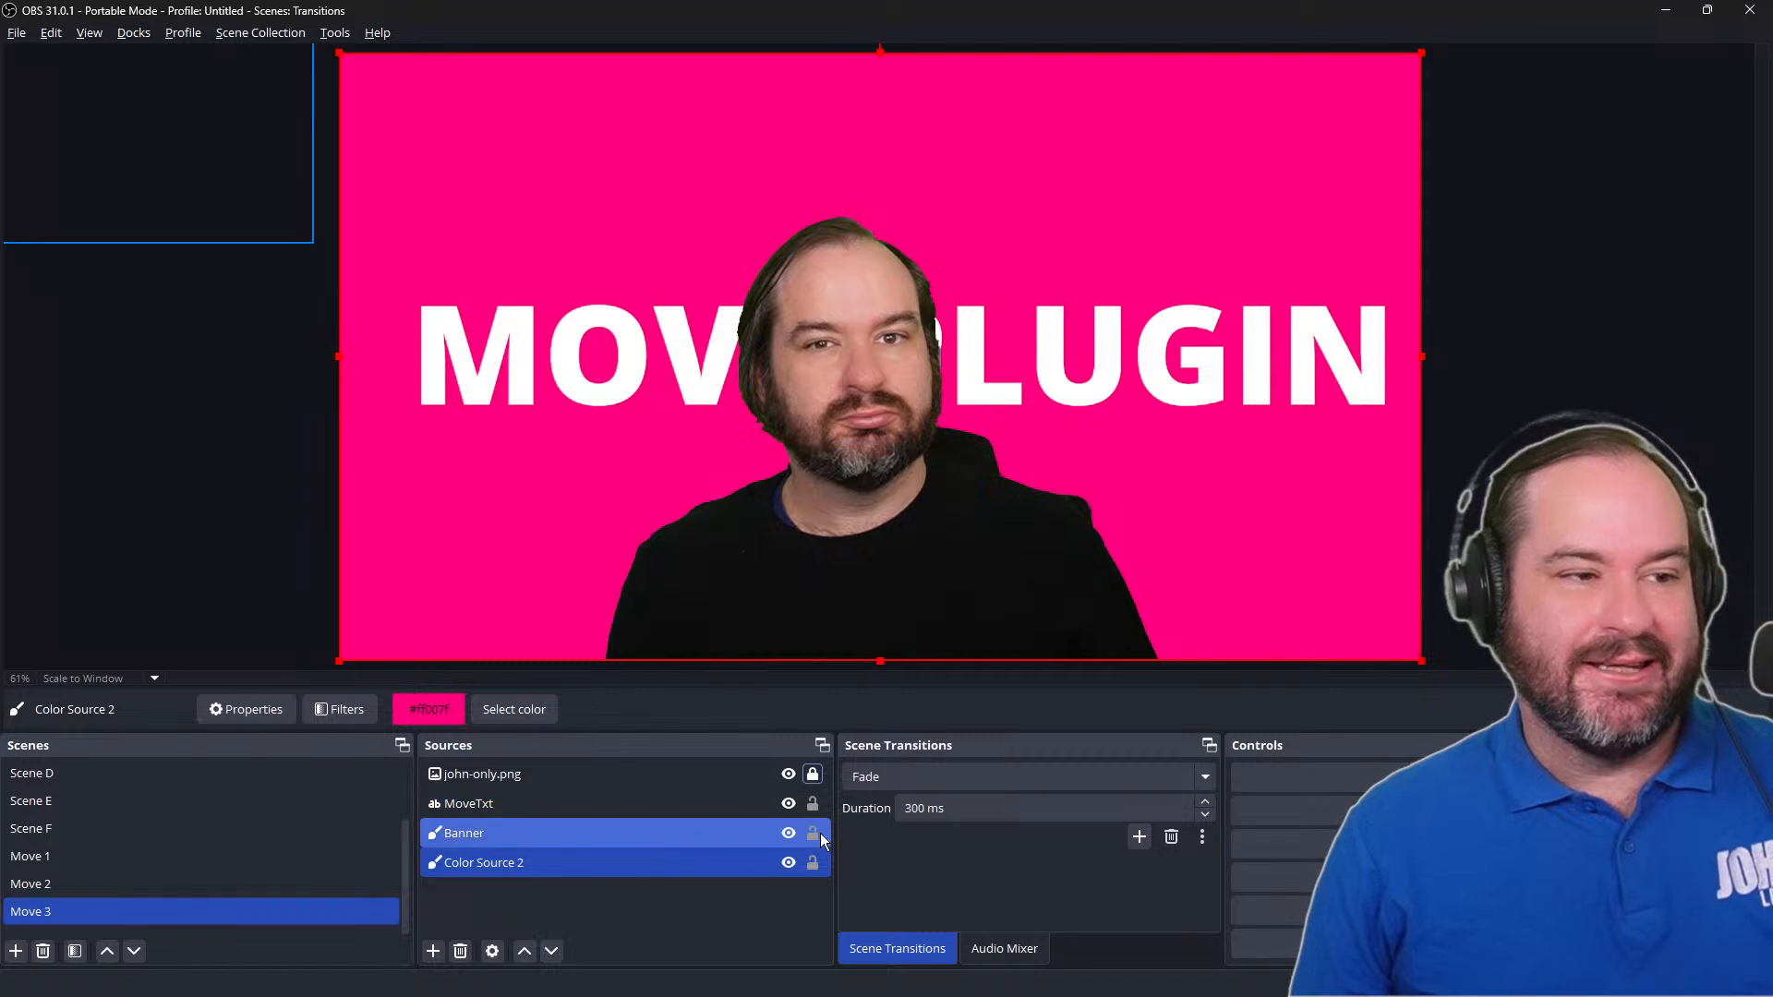
{"action": "left_click", "coordinate": [820, 833]}
{"action": "left_click", "coordinate": [816, 863]}
Step: Enlarge the MOVE PLUGIN text in Move 3 and place it about 979 px from the canvas's left edge, running off the right side
{"action": "left_click", "coordinate": [646, 368]}
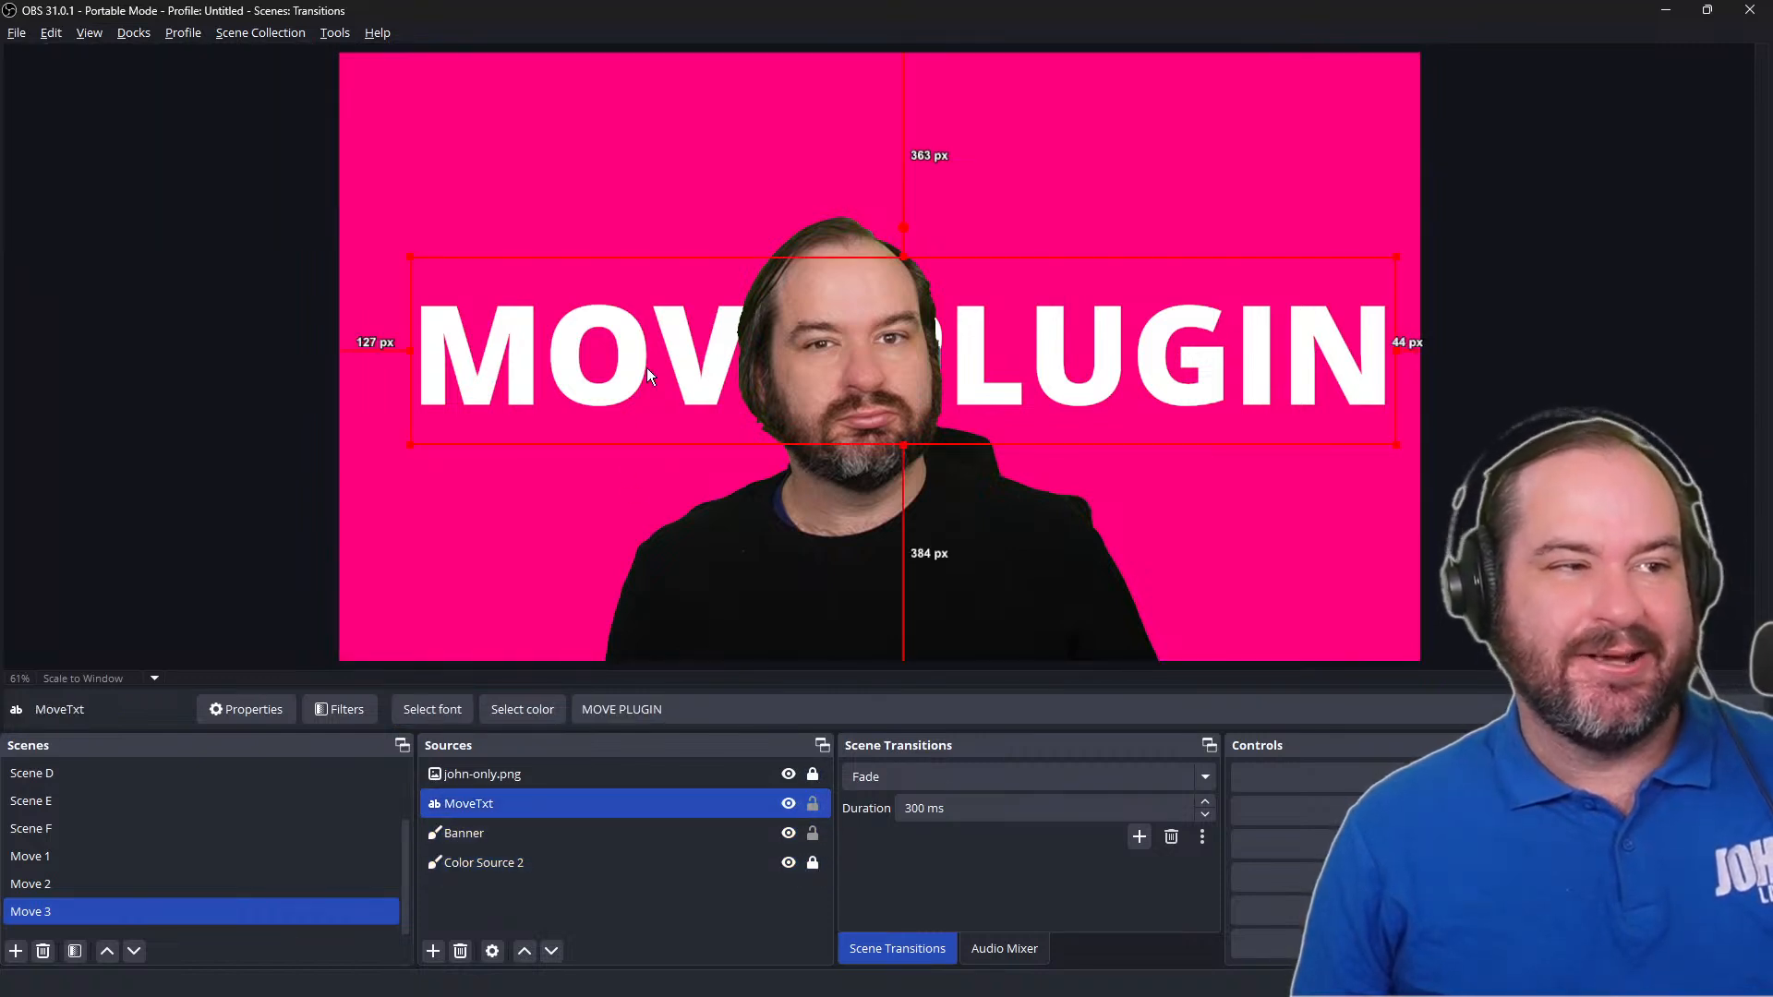
{"action": "left_click_drag", "start_coordinate": [1397, 445], "coordinate": [1449, 561]}
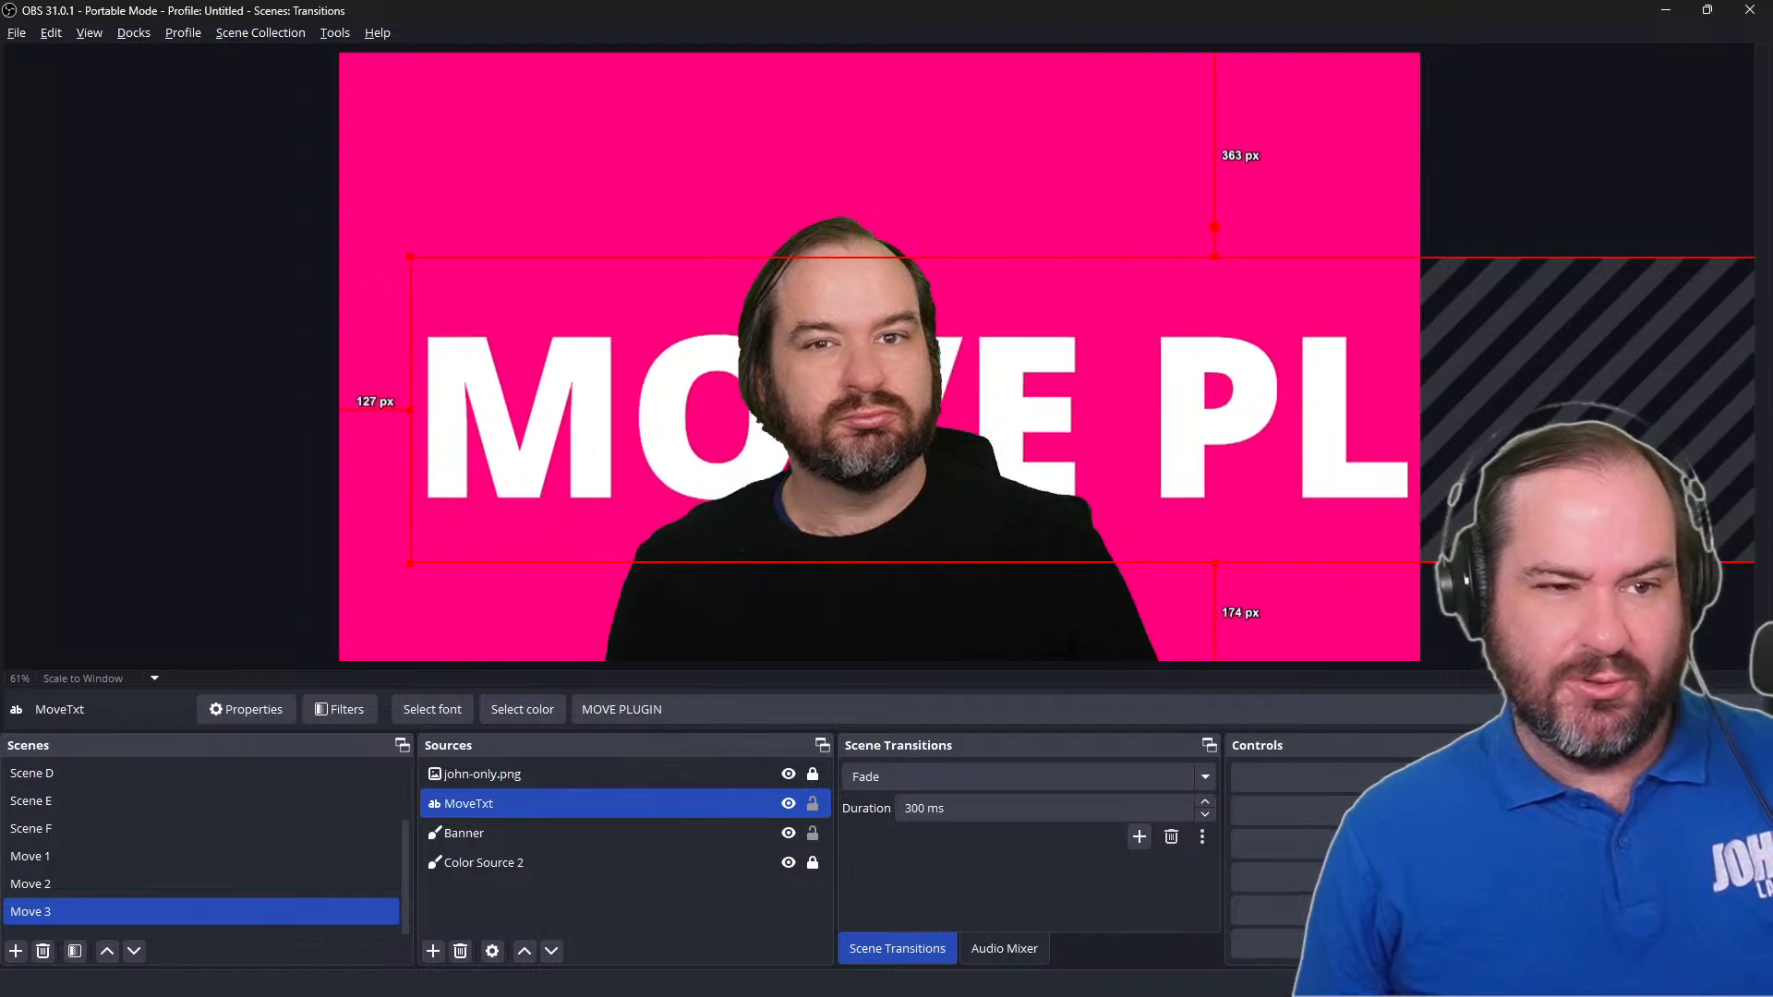
{"action": "left_click_drag", "start_coordinate": [1553, 474], "coordinate": [1630, 292]}
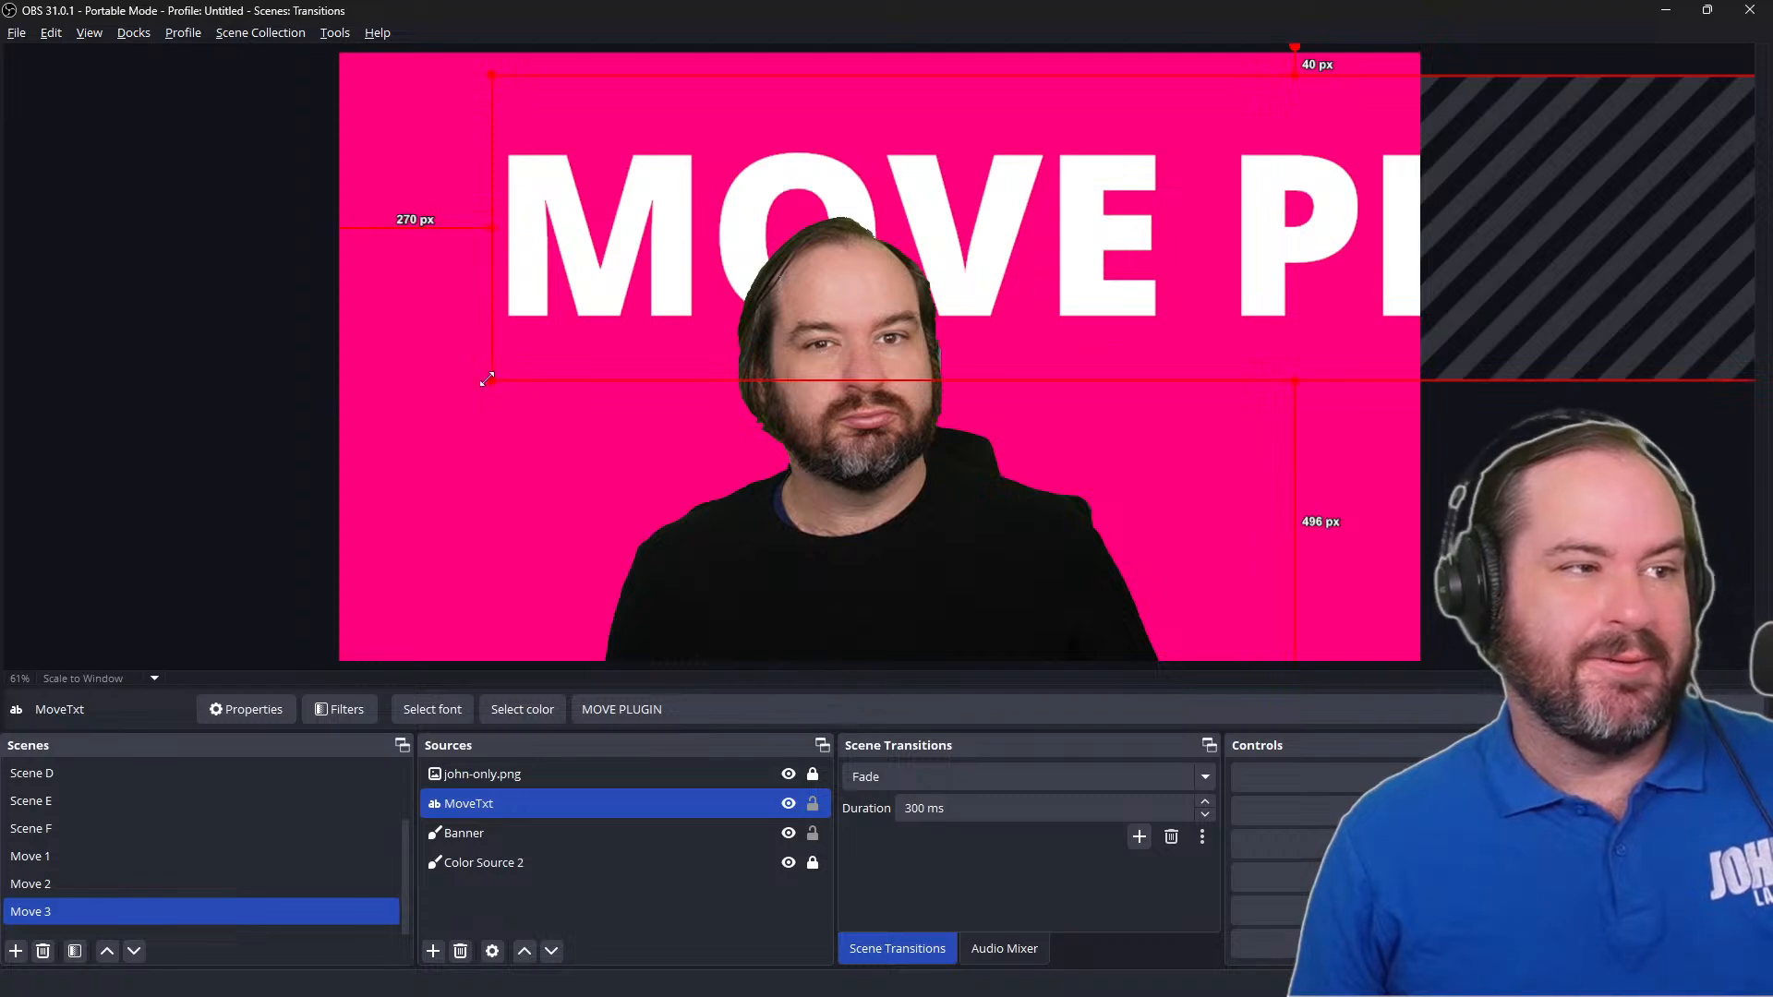
{"action": "left_click_drag", "start_coordinate": [487, 379], "coordinate": [1141, 483]}
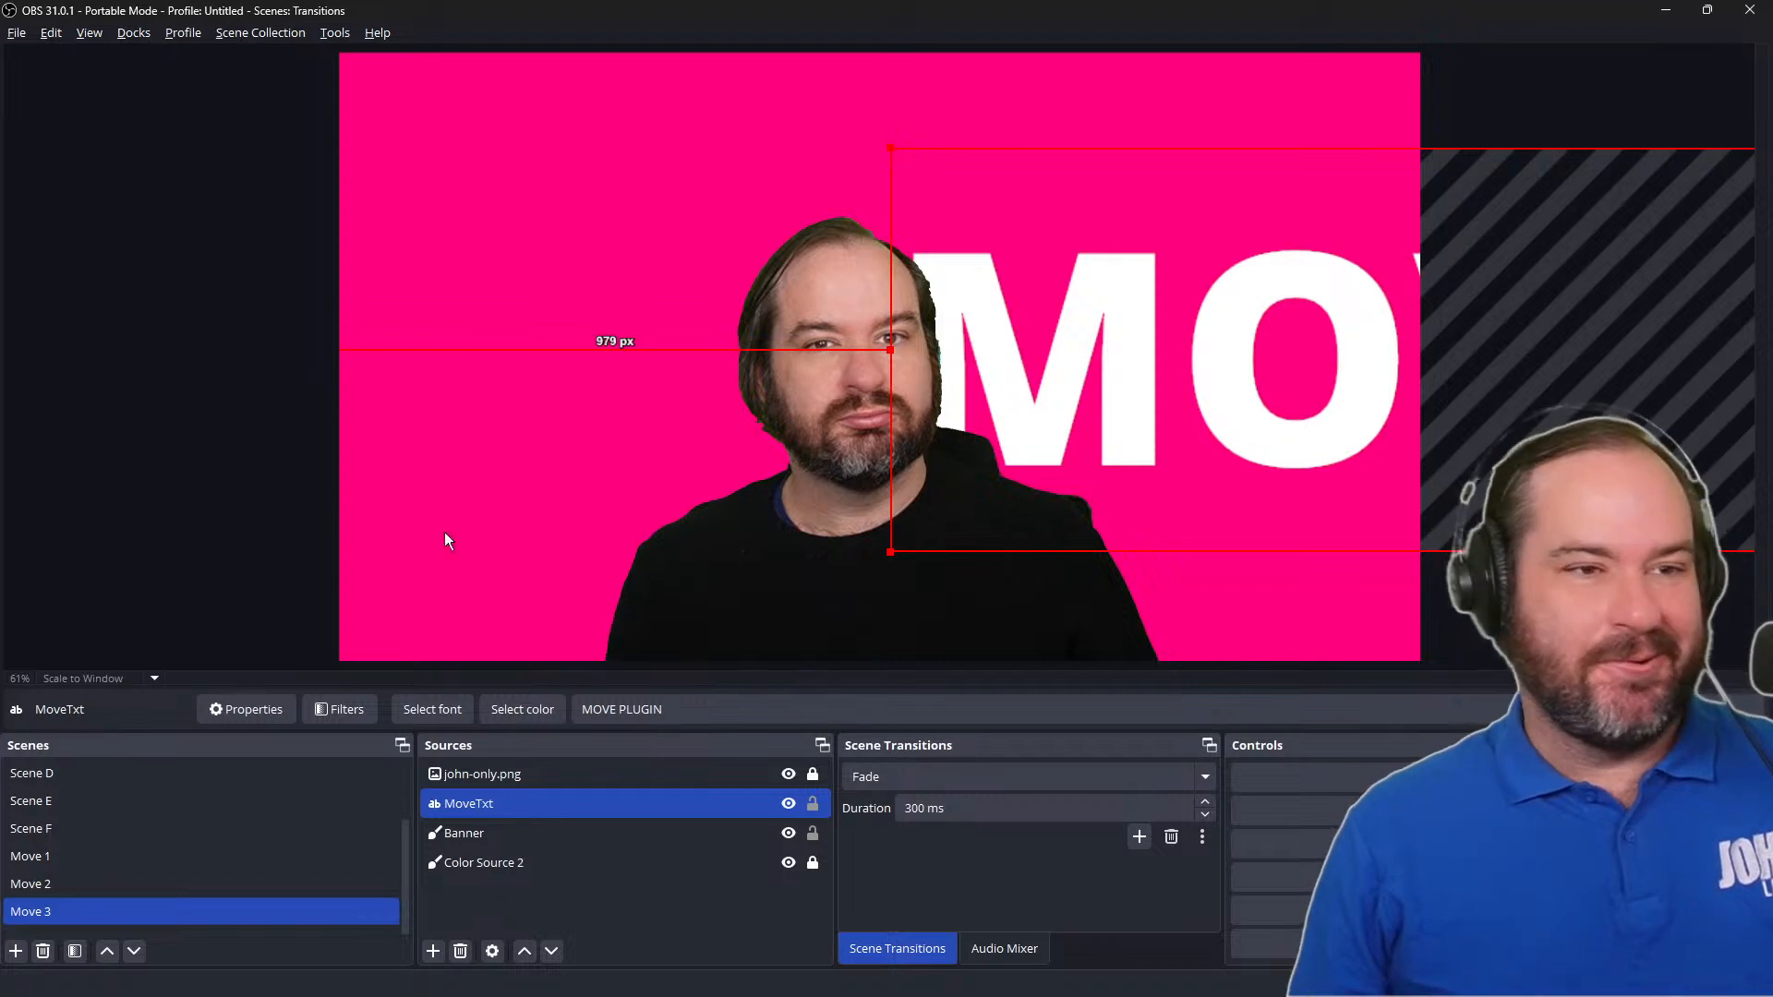
{"action": "left_click", "coordinate": [115, 526]}
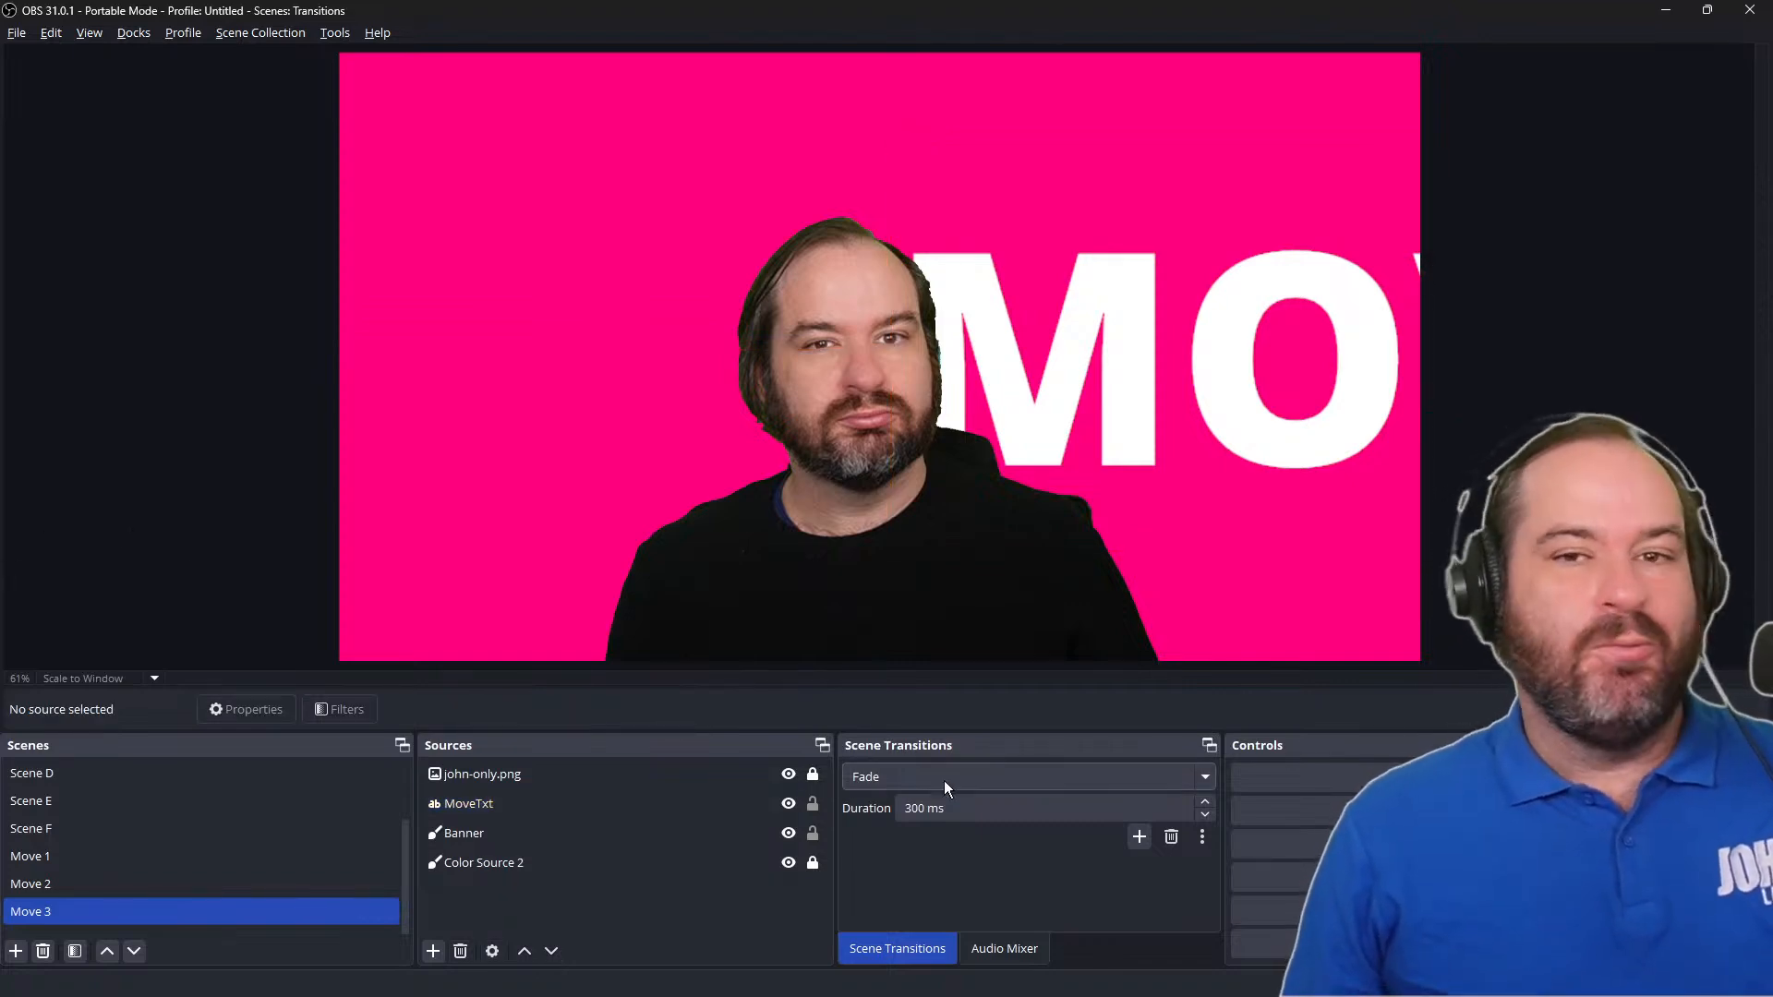
Step: Add a scene transition of type Move and name it Move
{"action": "left_click", "coordinate": [1139, 839]}
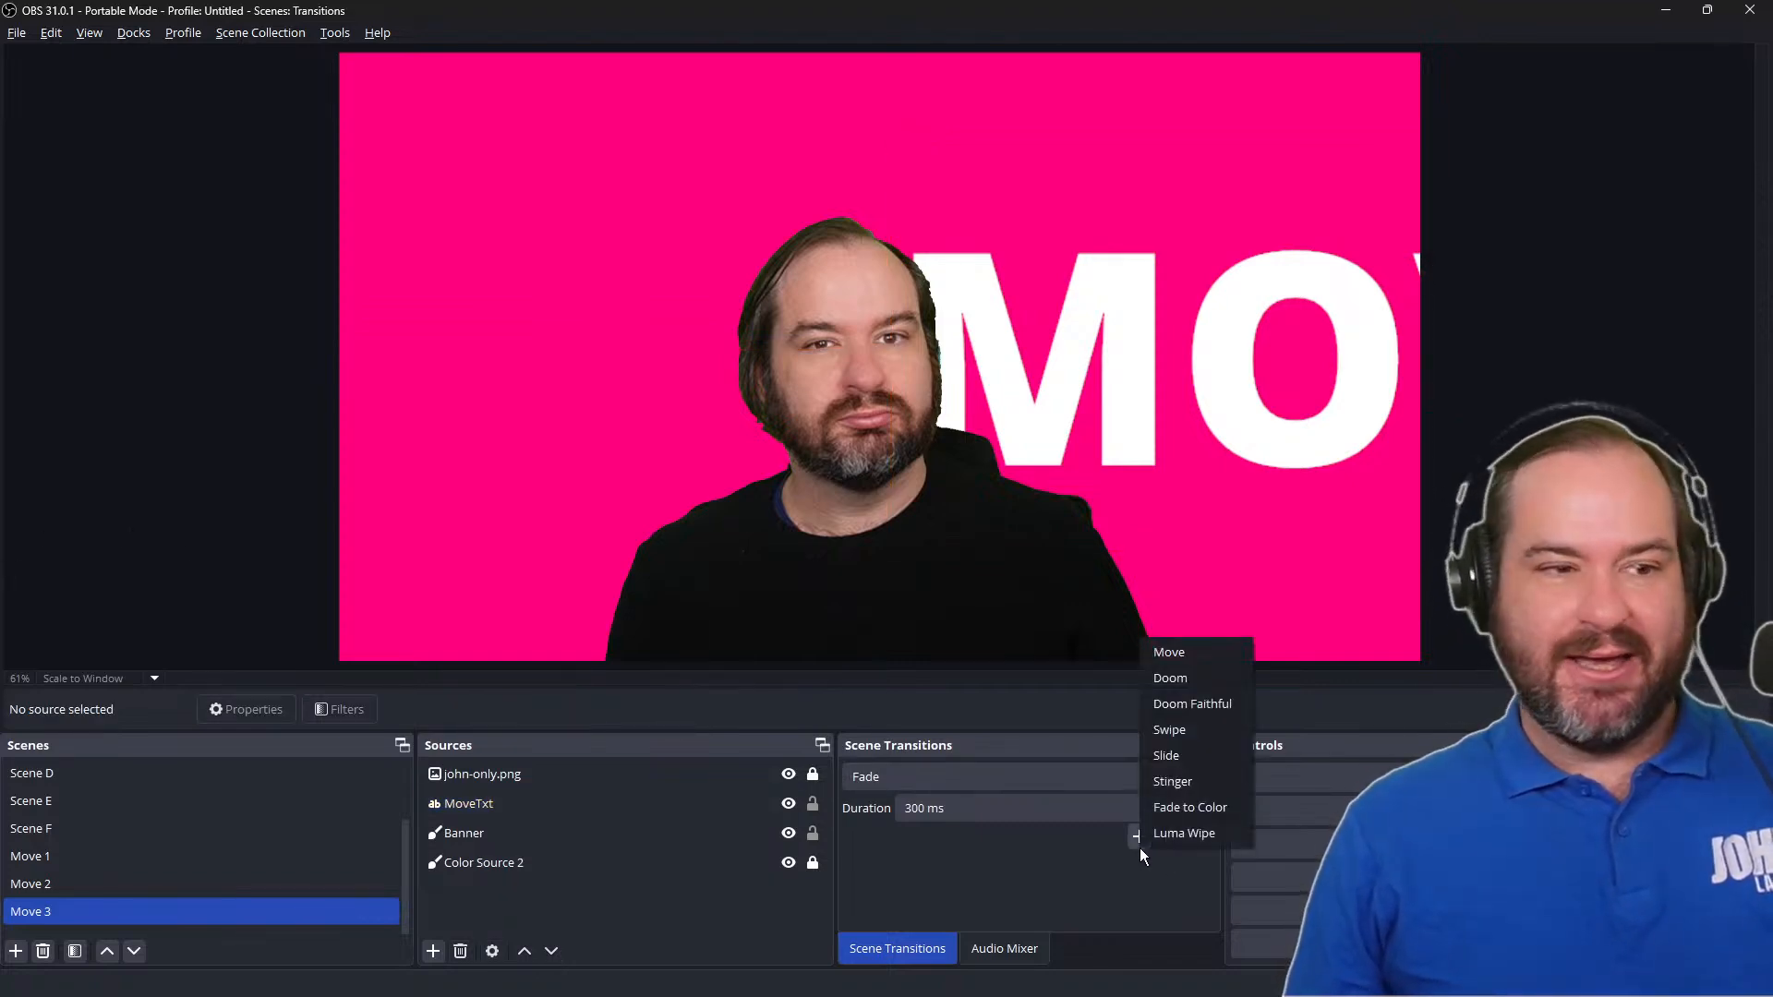
{"action": "left_click", "coordinate": [1226, 651]}
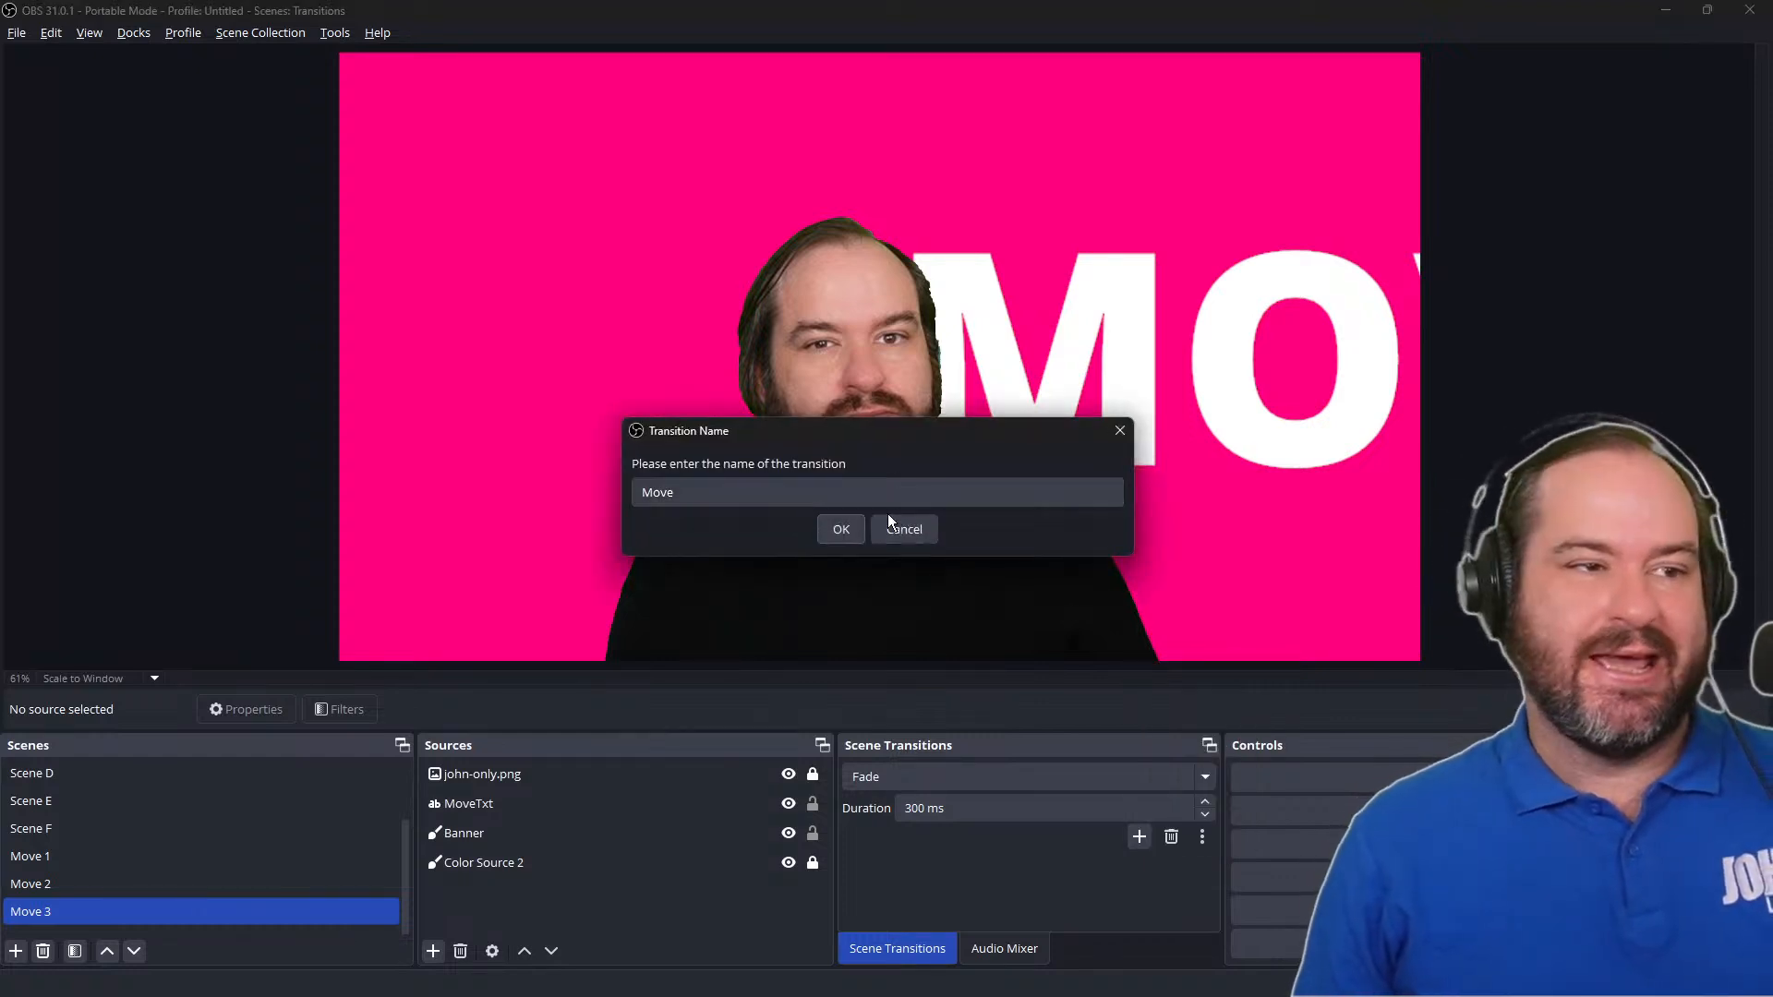
{"action": "left_click", "coordinate": [841, 530]}
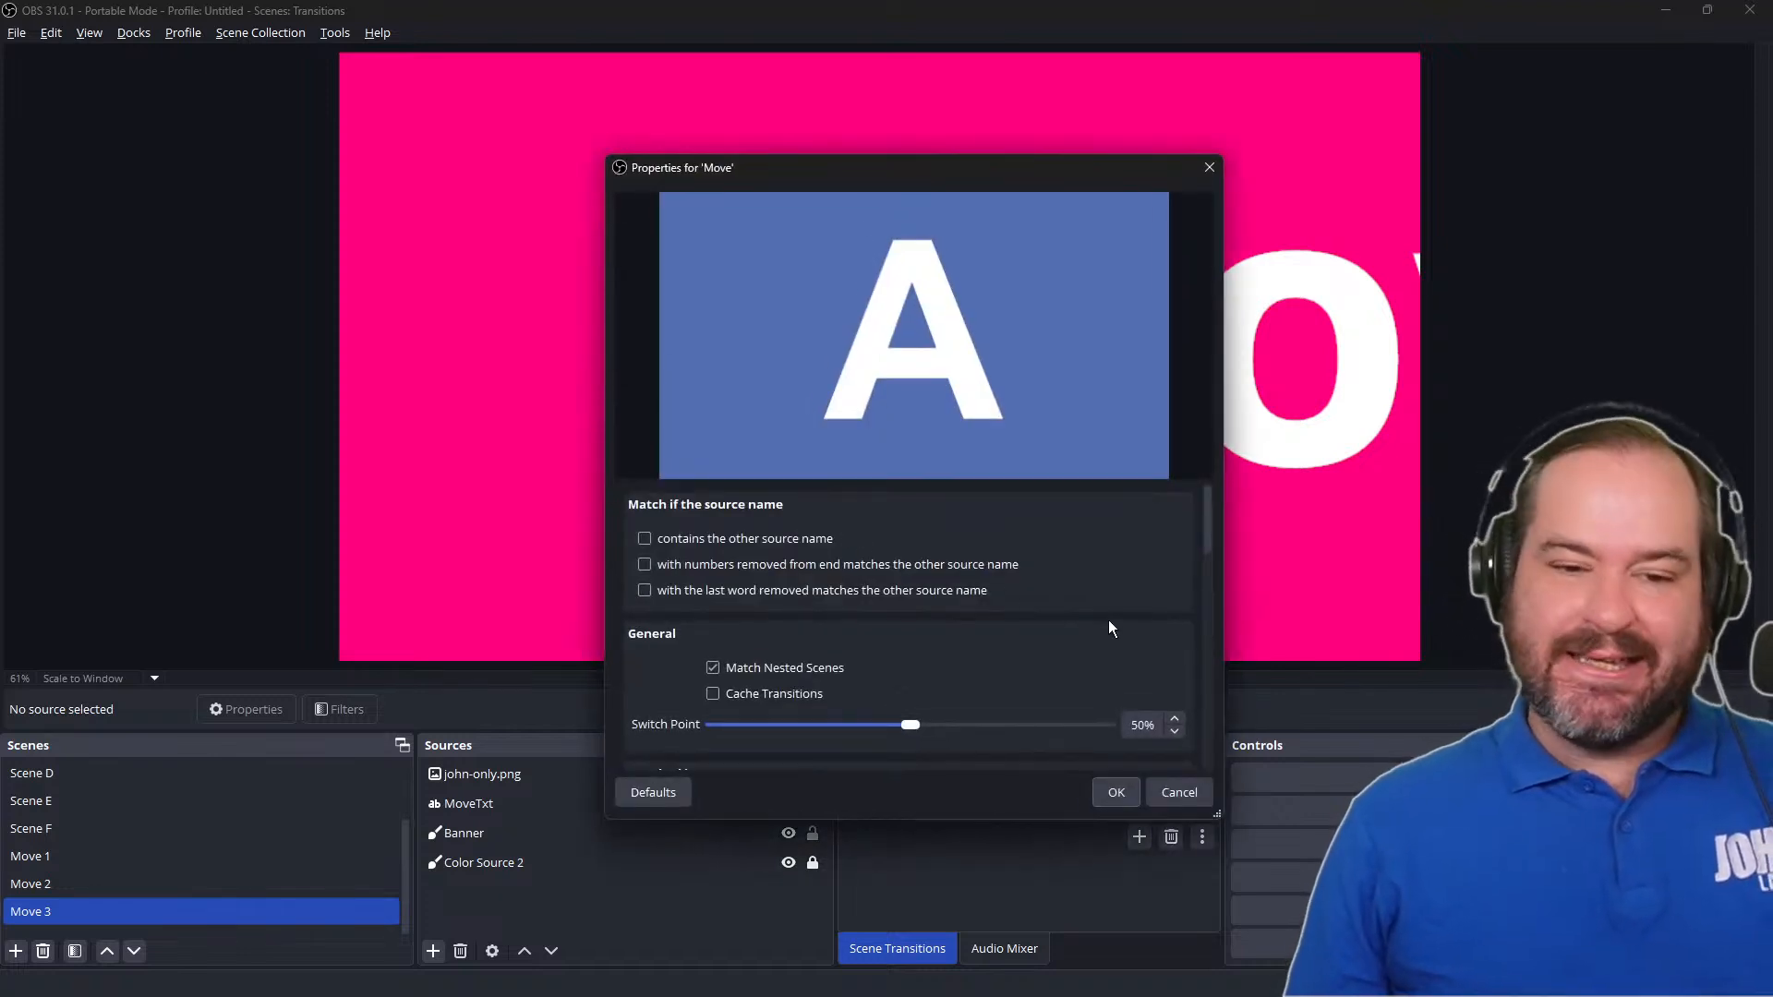
Step: Examine the Move transition's settings for matched, appearing and disappearing items, and accept them
{"action": "scroll", "coordinate": [1111, 628], "scroll_direction": "down", "scroll_amount": 4}
{"action": "scroll", "coordinate": [1112, 625], "scroll_direction": "down", "scroll_amount": 1}
{"action": "double_click", "coordinate": [1145, 684]}
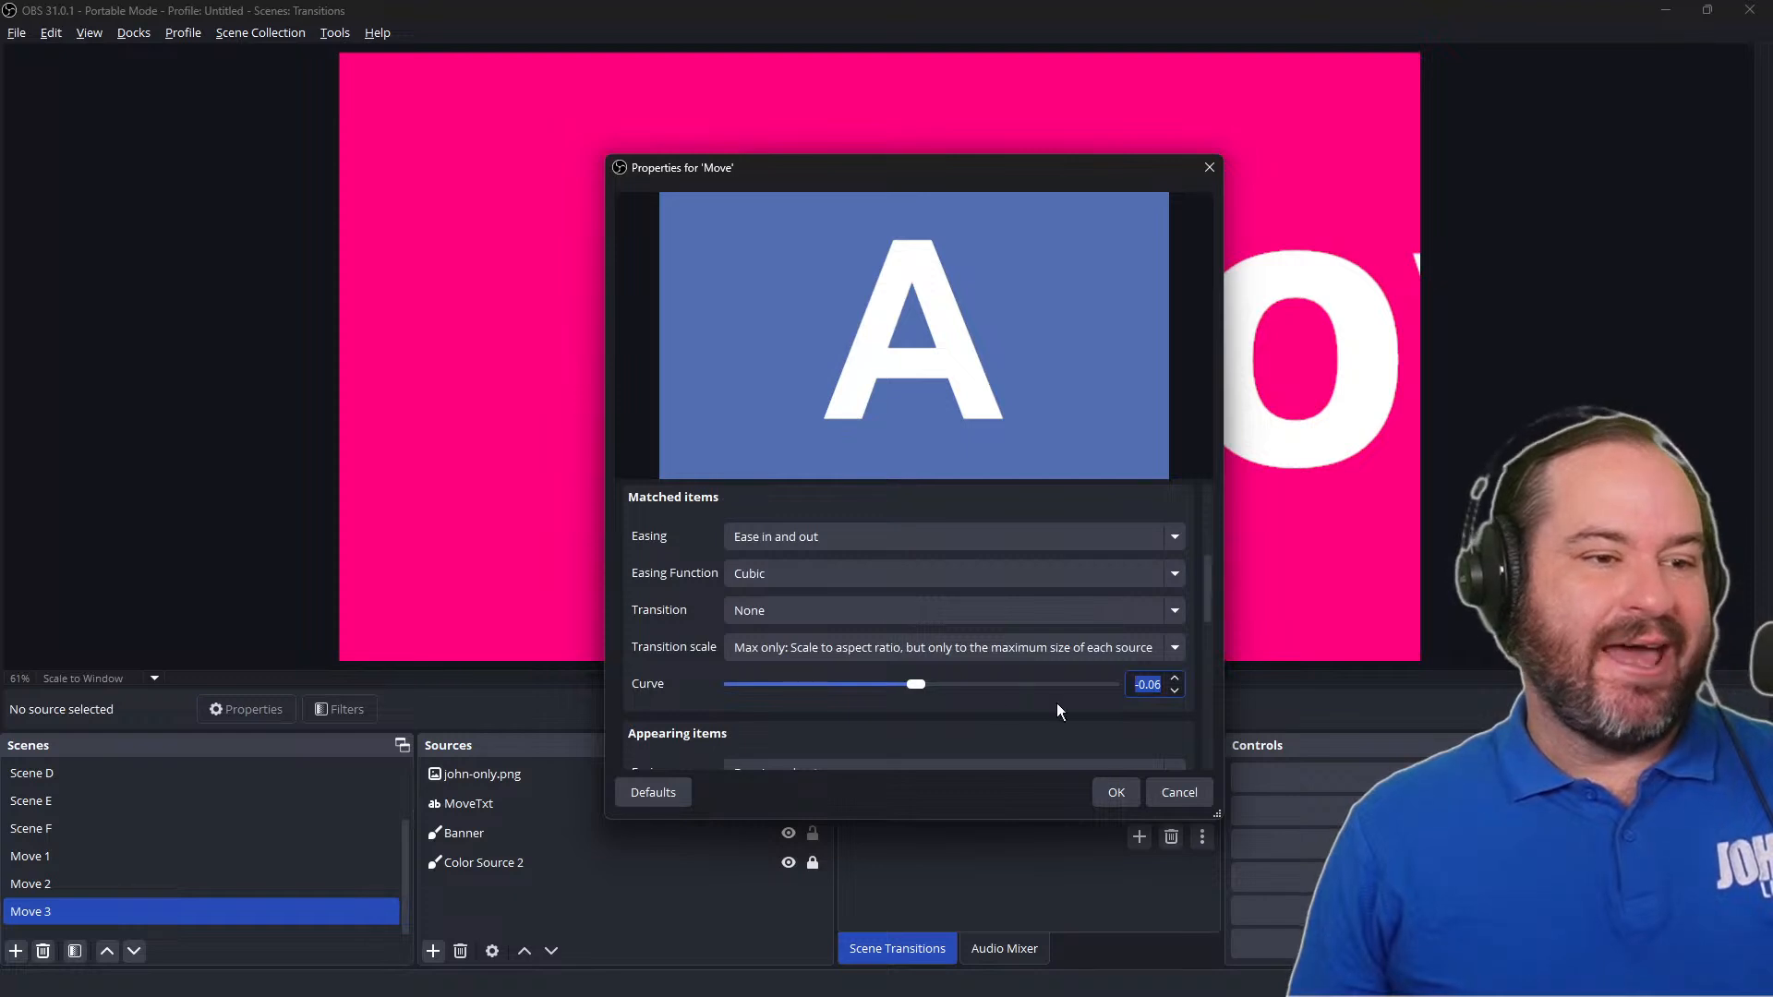
{"action": "scroll", "coordinate": [993, 707], "scroll_direction": "down", "scroll_amount": 1}
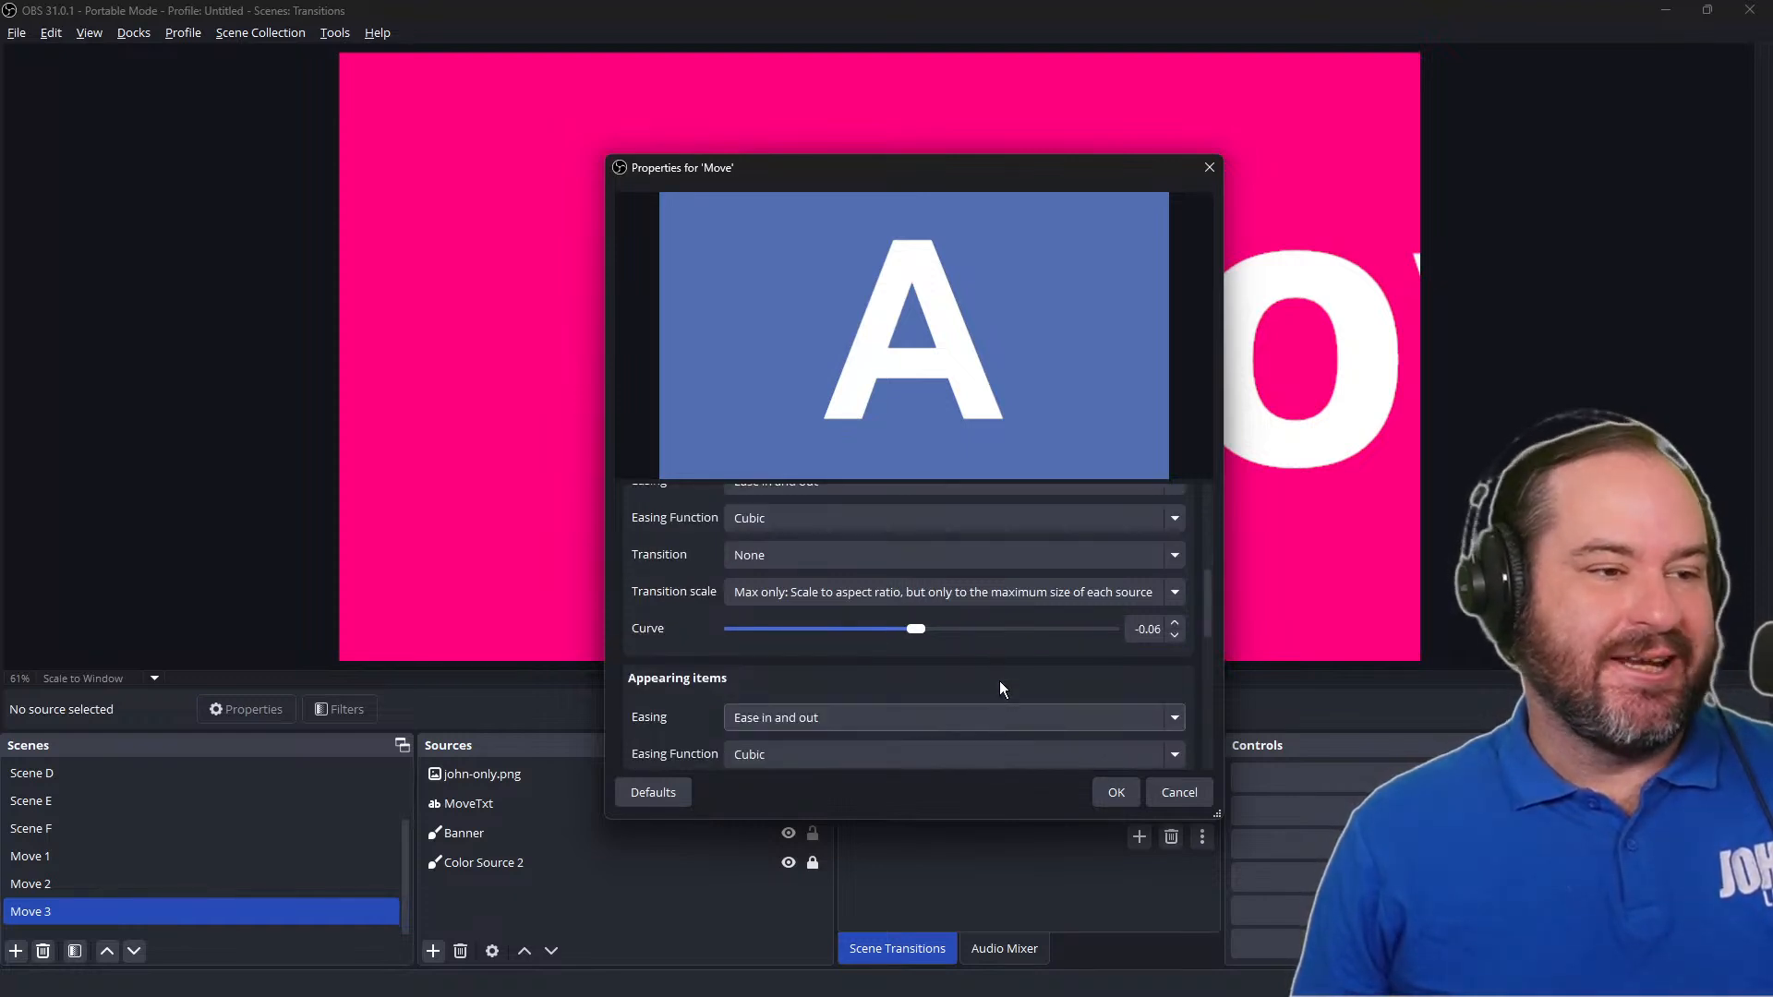
{"action": "scroll", "coordinate": [999, 680], "scroll_direction": "down", "scroll_amount": 4}
{"action": "scroll", "coordinate": [1021, 737], "scroll_direction": "down", "scroll_amount": 1}
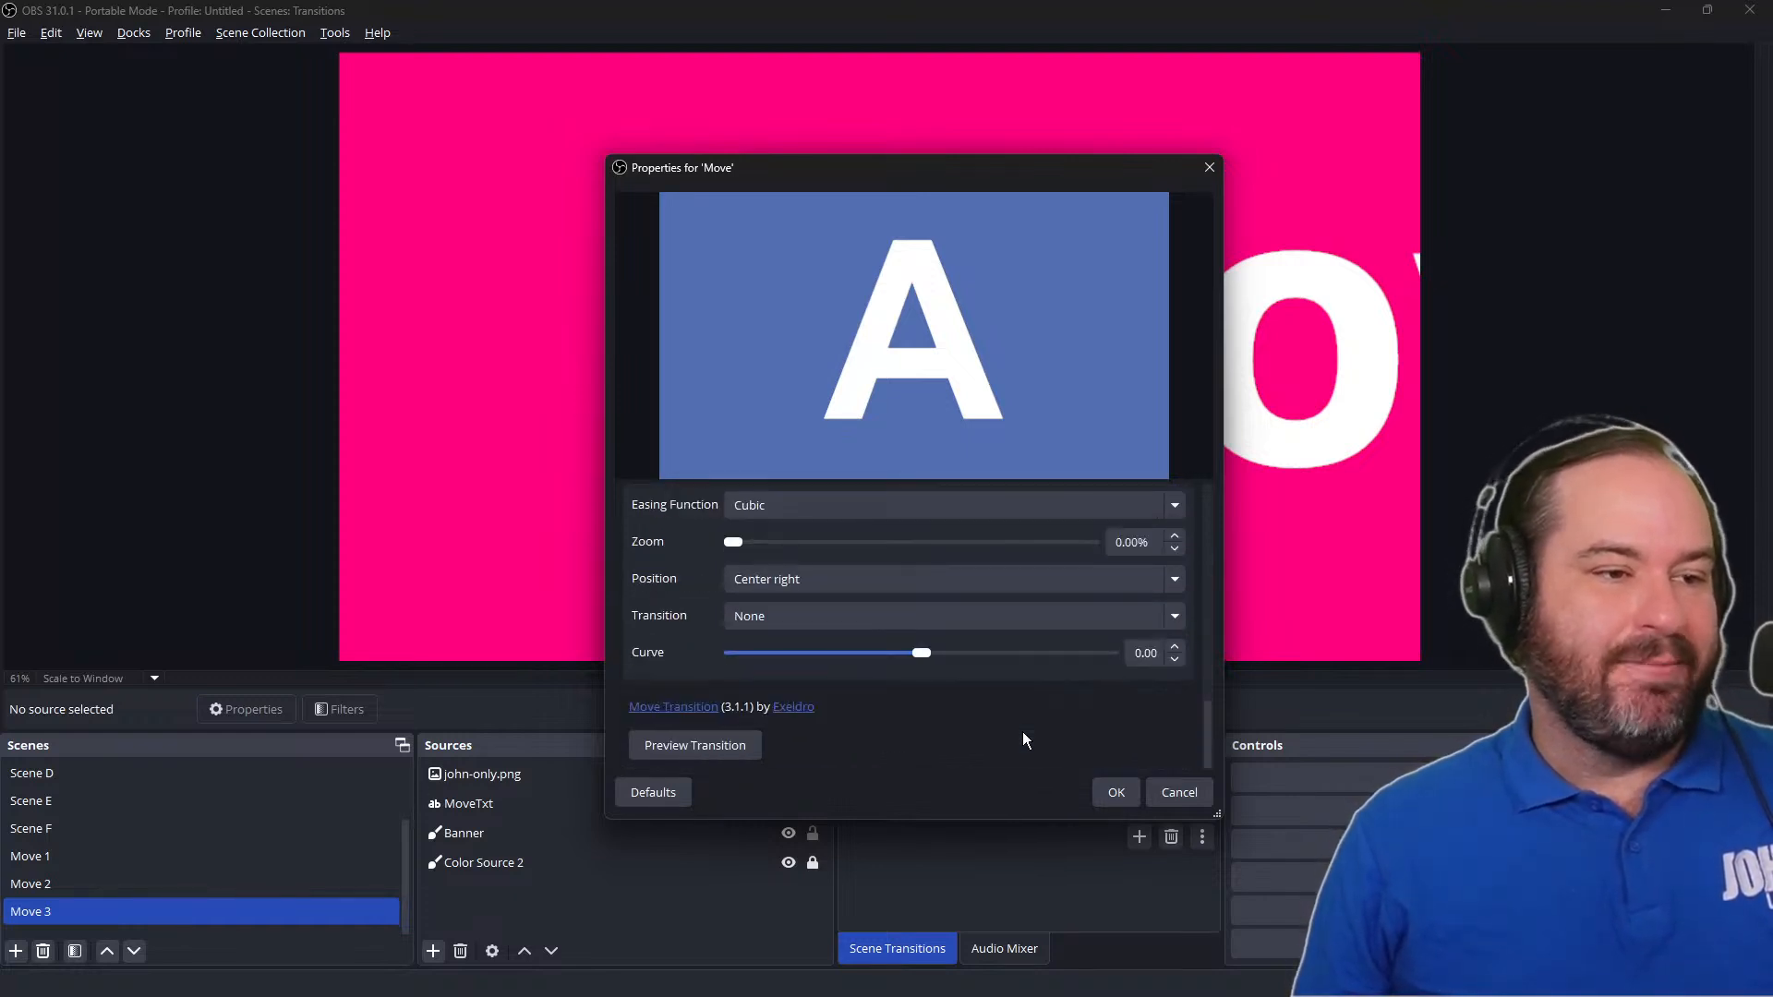
{"action": "scroll", "coordinate": [1022, 732], "scroll_direction": "up", "scroll_amount": 2}
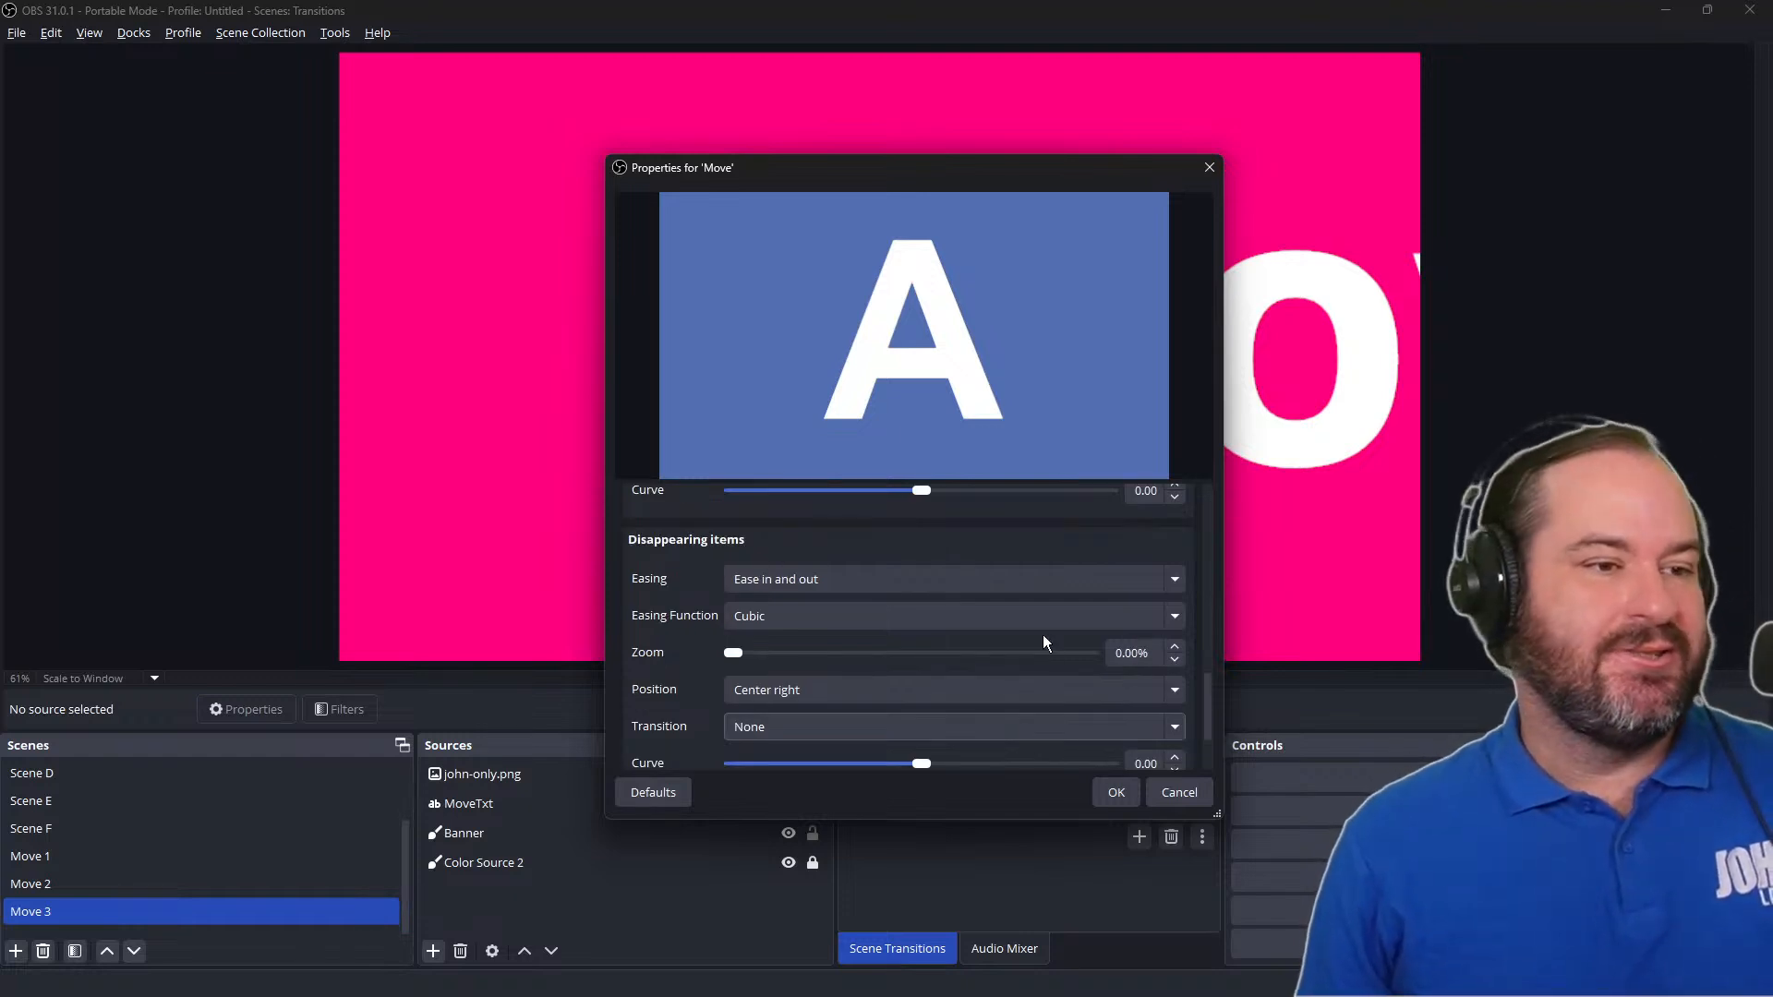
{"action": "scroll", "coordinate": [663, 733], "scroll_direction": "up", "scroll_amount": 10}
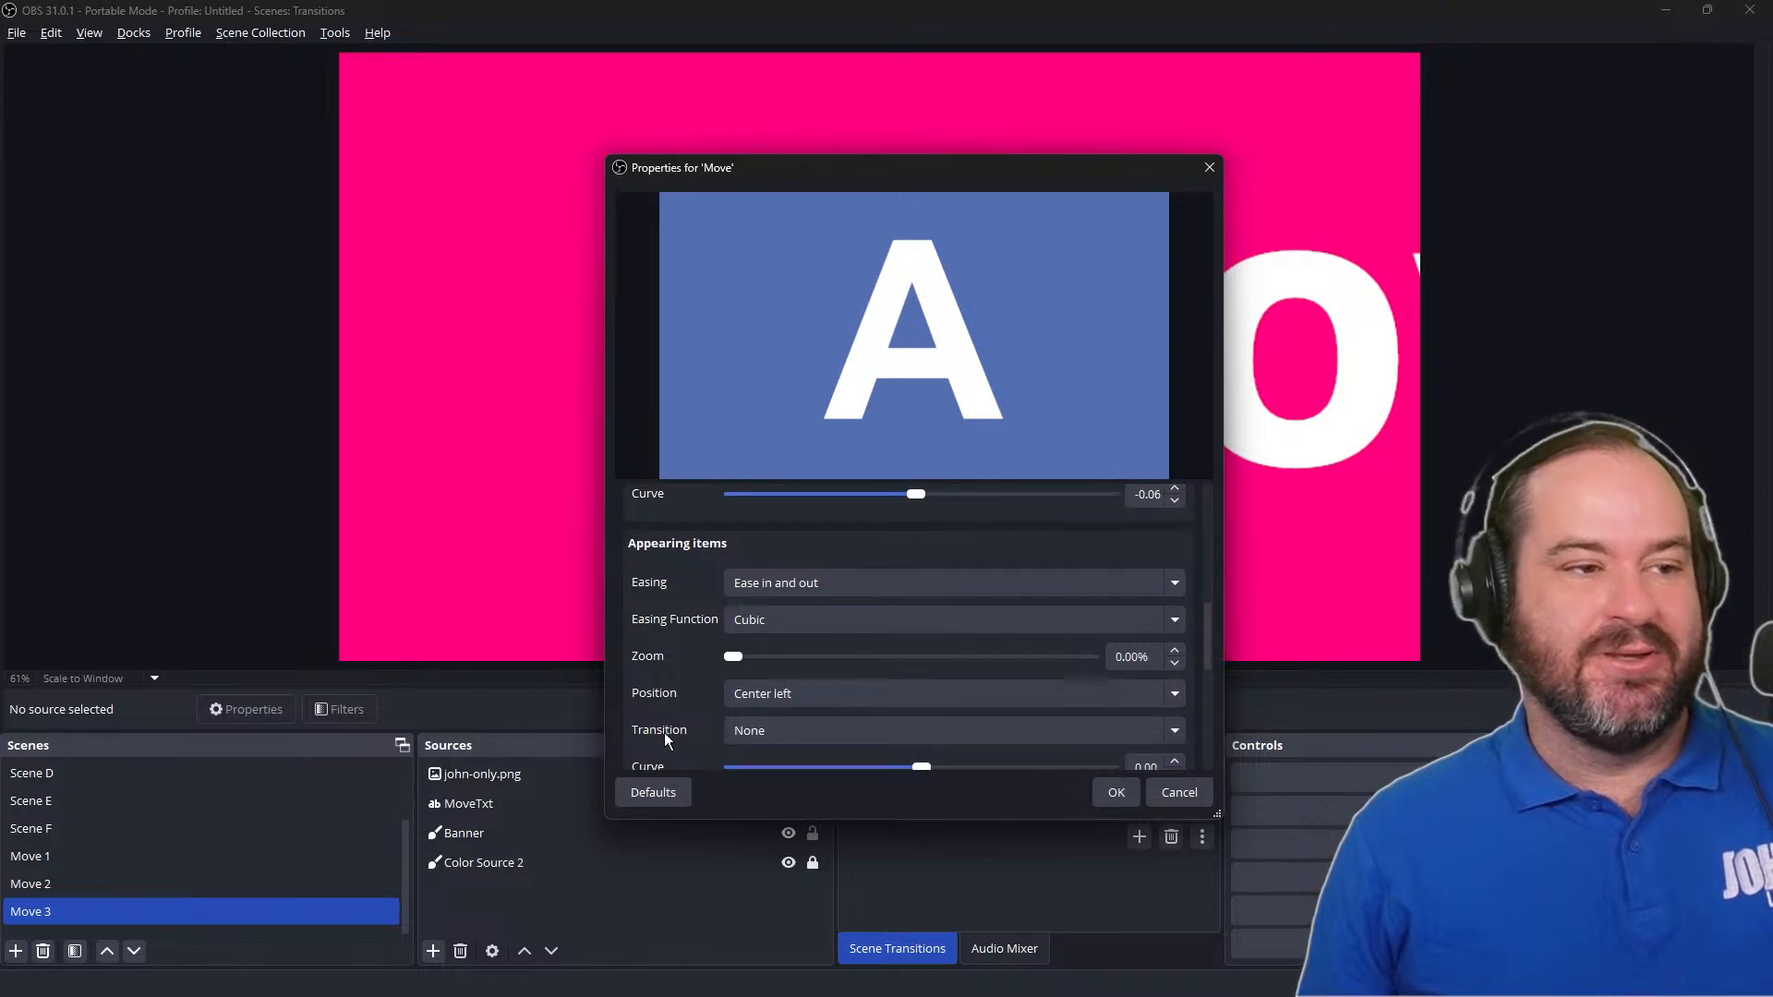
{"action": "left_click", "coordinate": [1119, 796]}
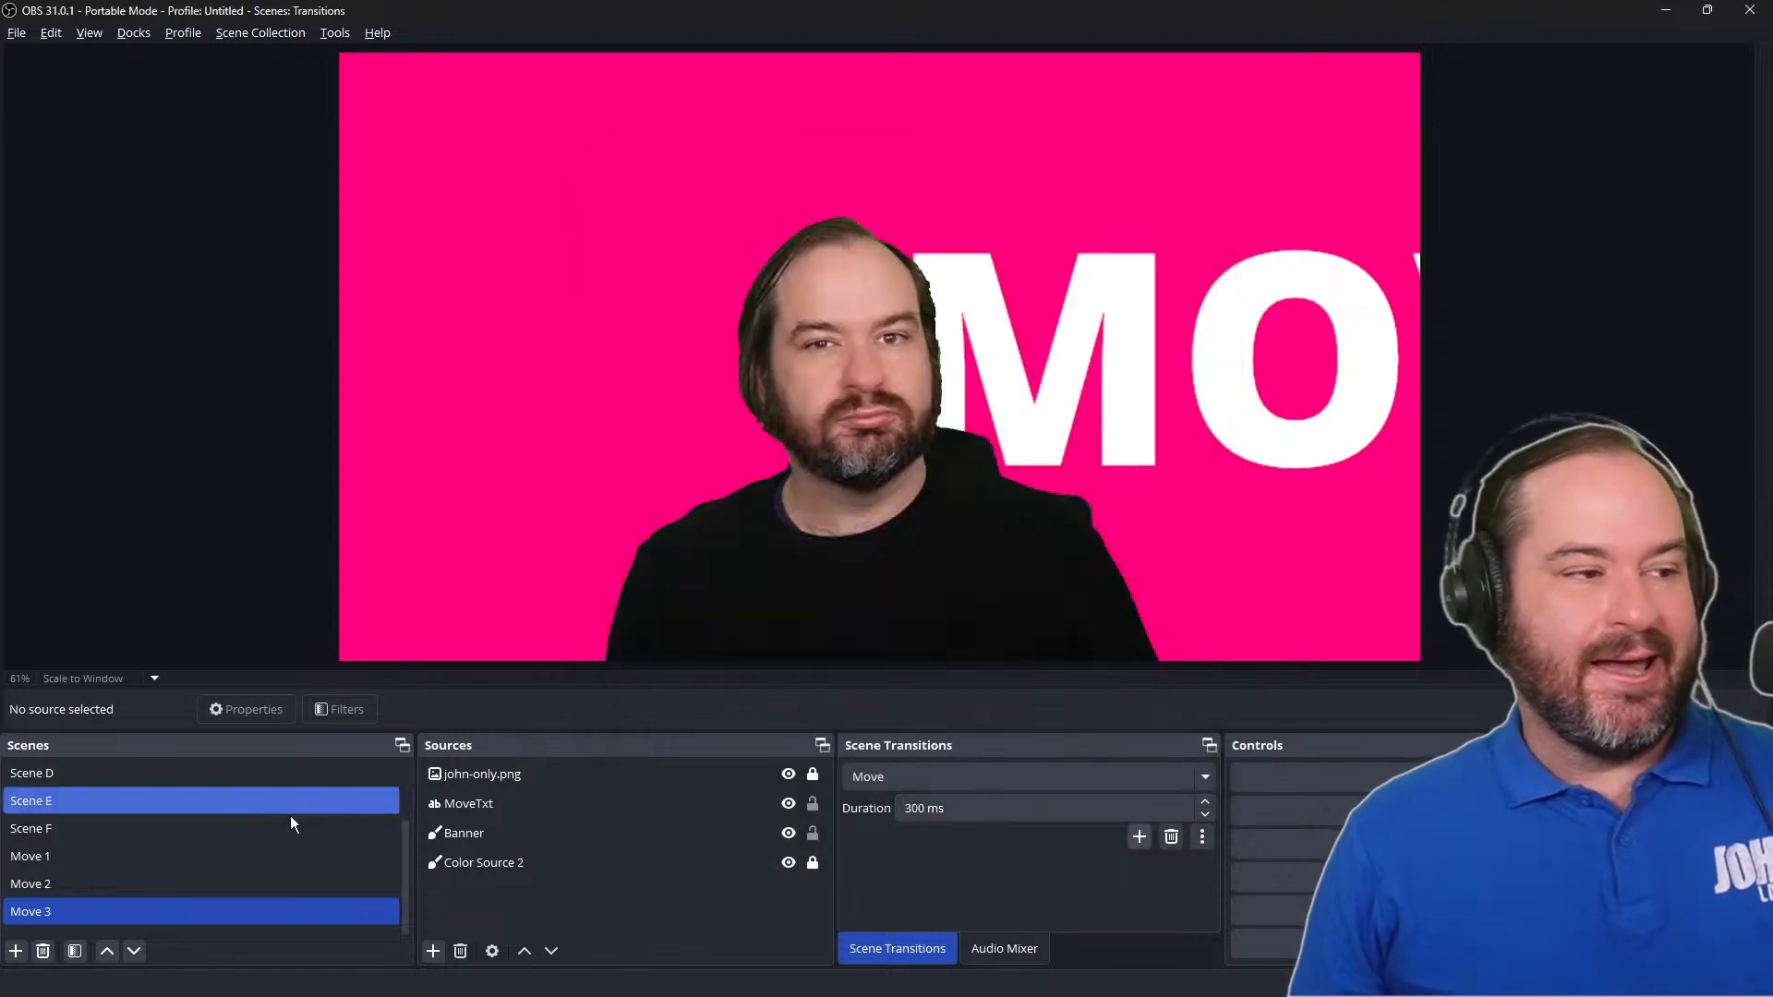
Step: Preview the Move transition by switching repeatedly between the Move 1, Move 2 and Move 3 scenes, ending on Move 1
{"action": "left_click", "coordinate": [240, 850]}
{"action": "left_click", "coordinate": [242, 879]}
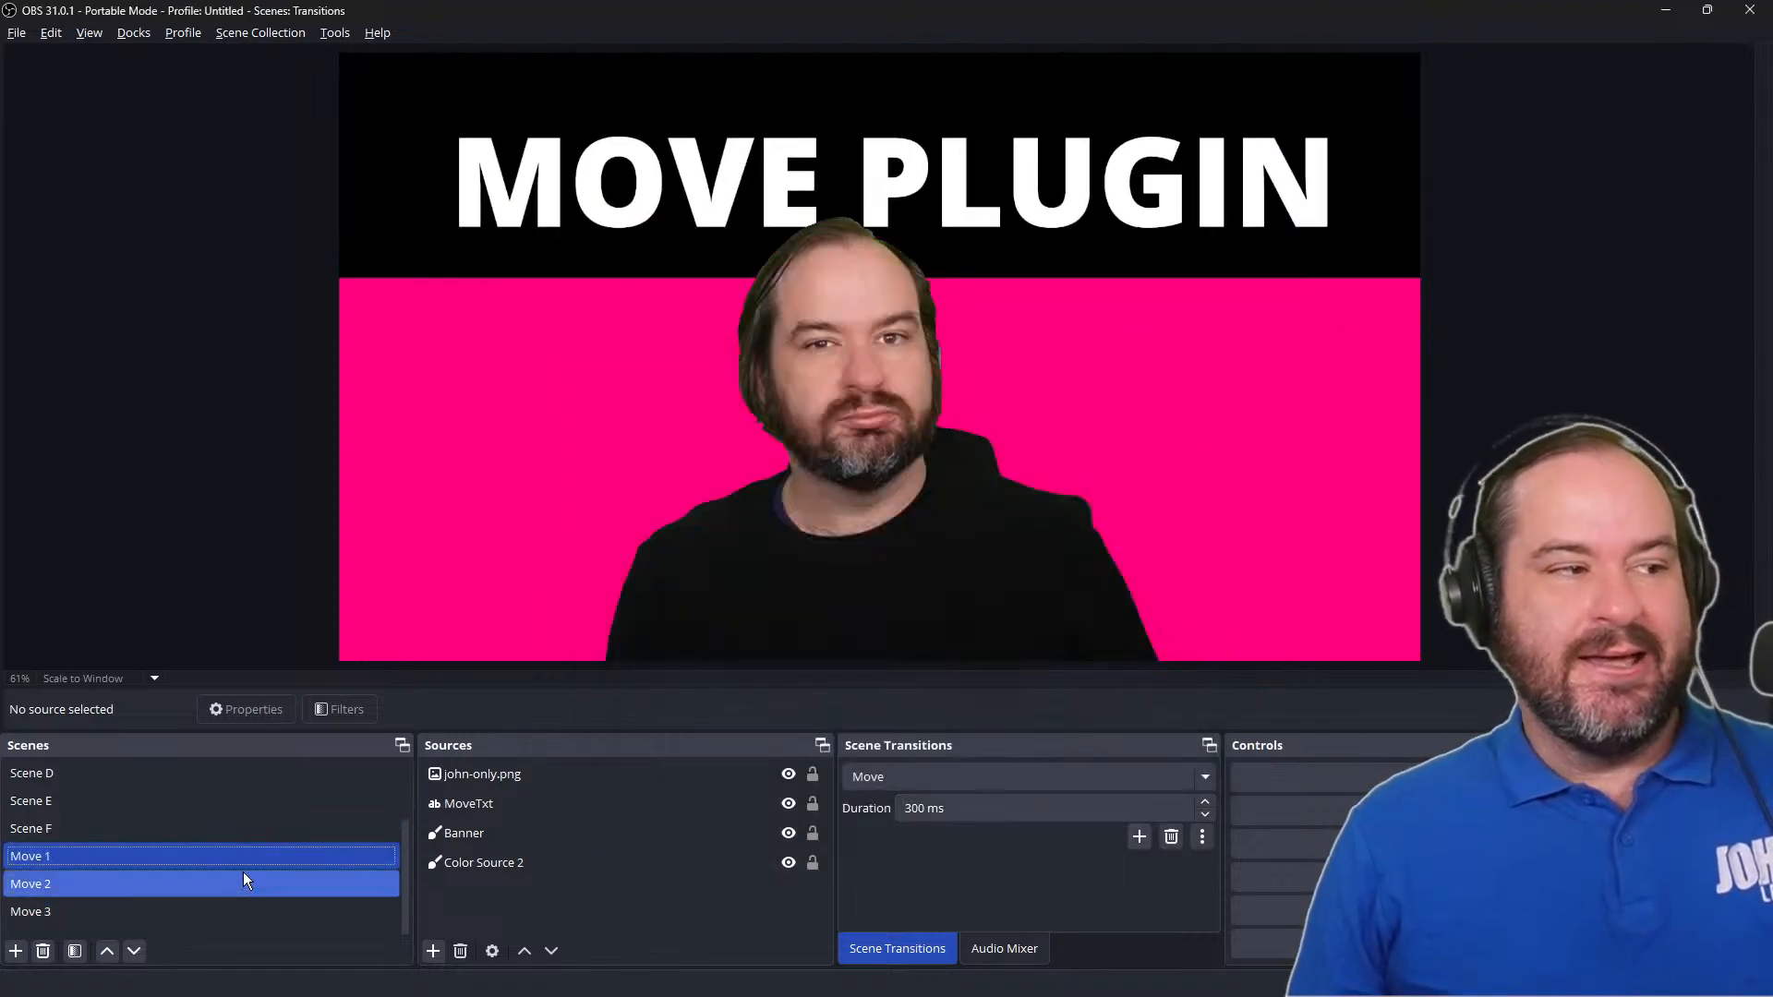
{"action": "left_click", "coordinate": [242, 908]}
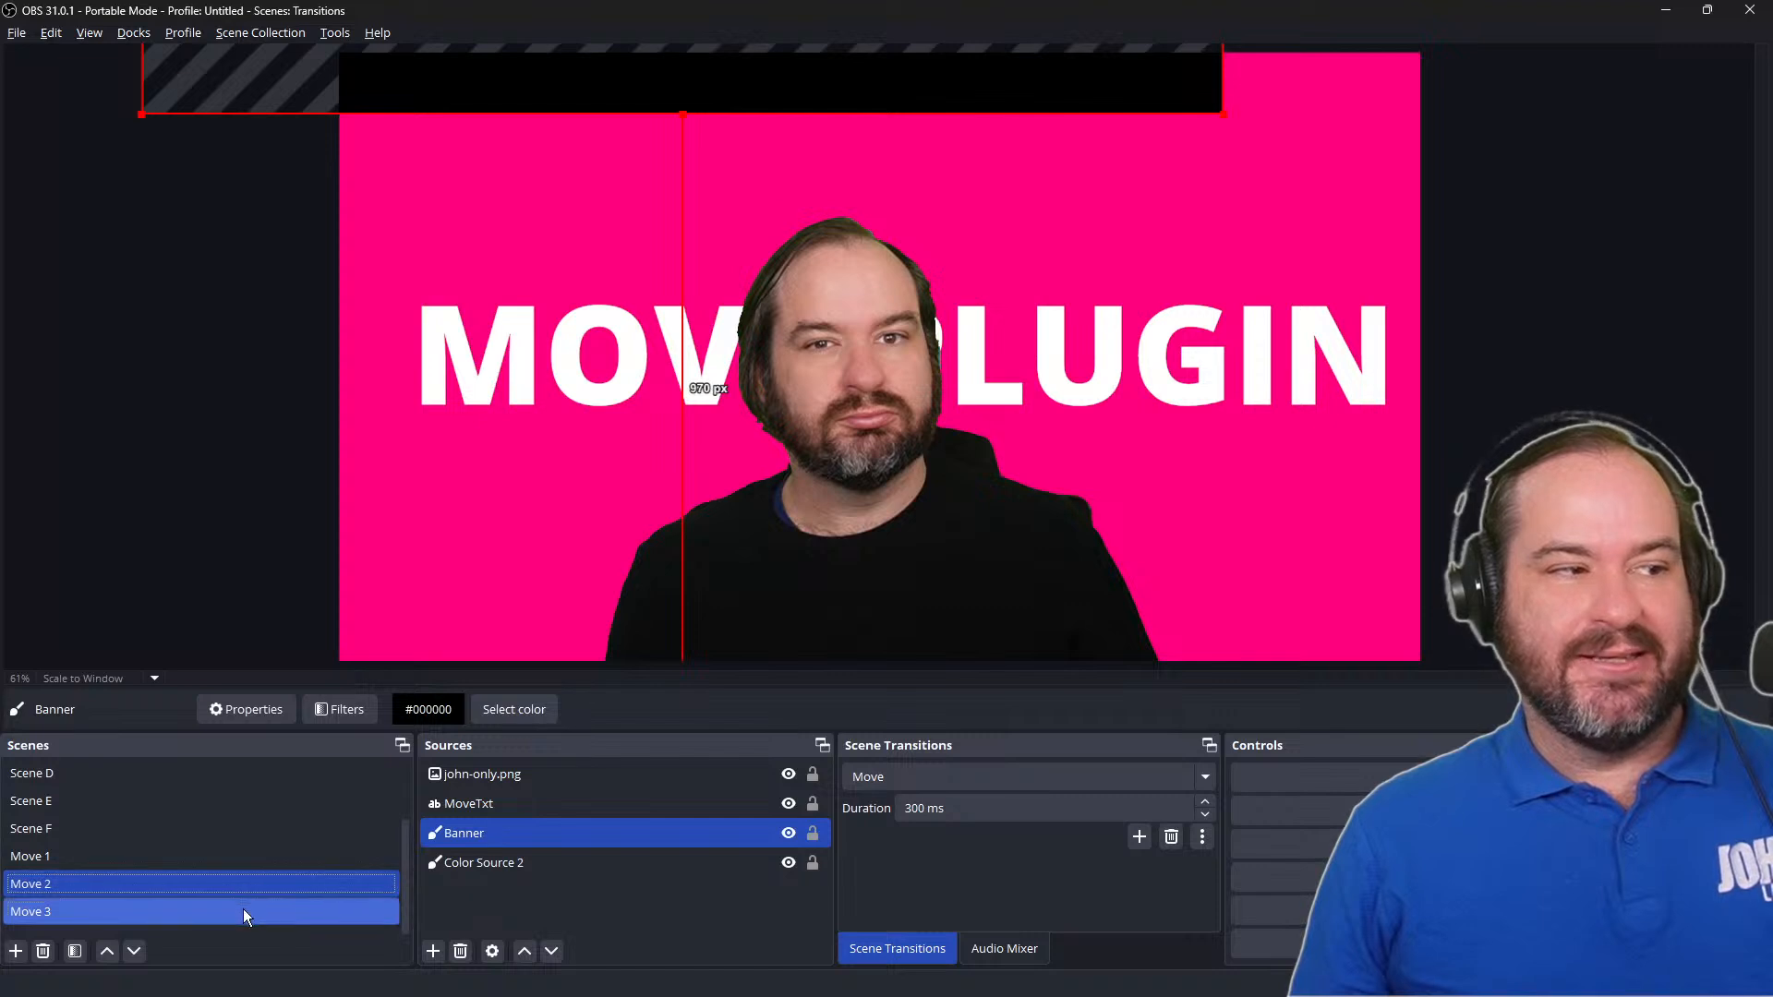
{"action": "left_click", "coordinate": [242, 859]}
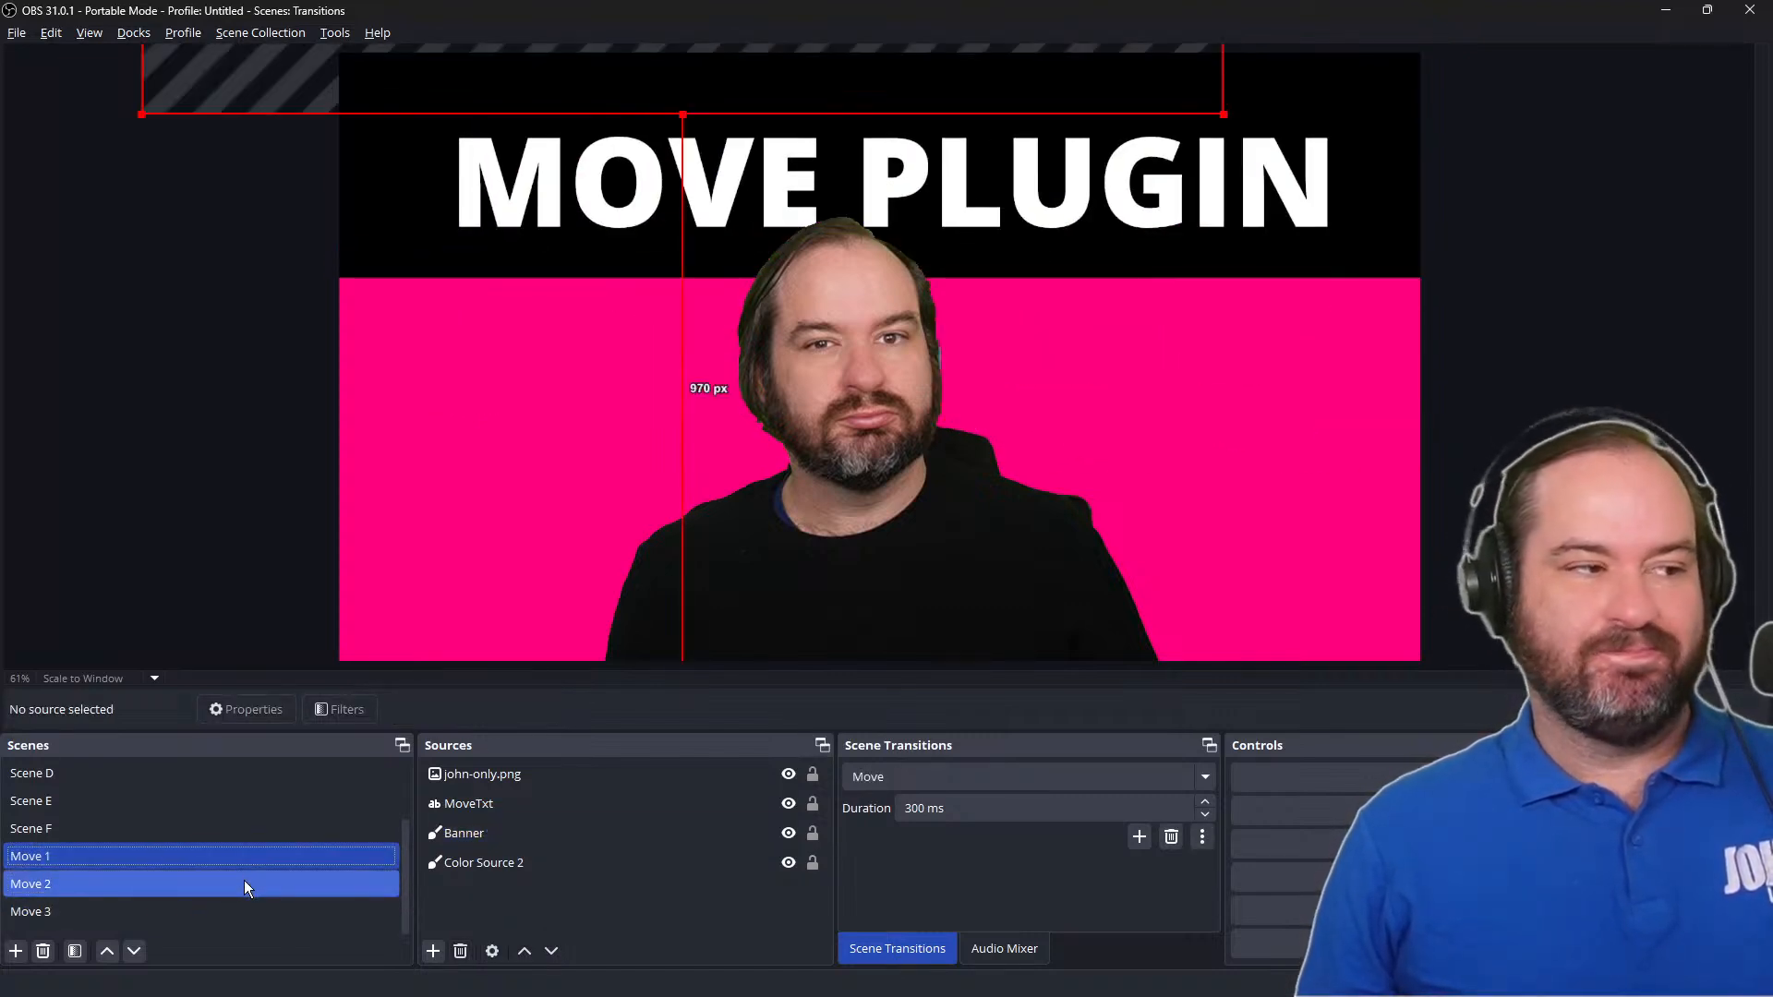
{"action": "left_click", "coordinate": [244, 879]}
{"action": "left_click", "coordinate": [243, 905]}
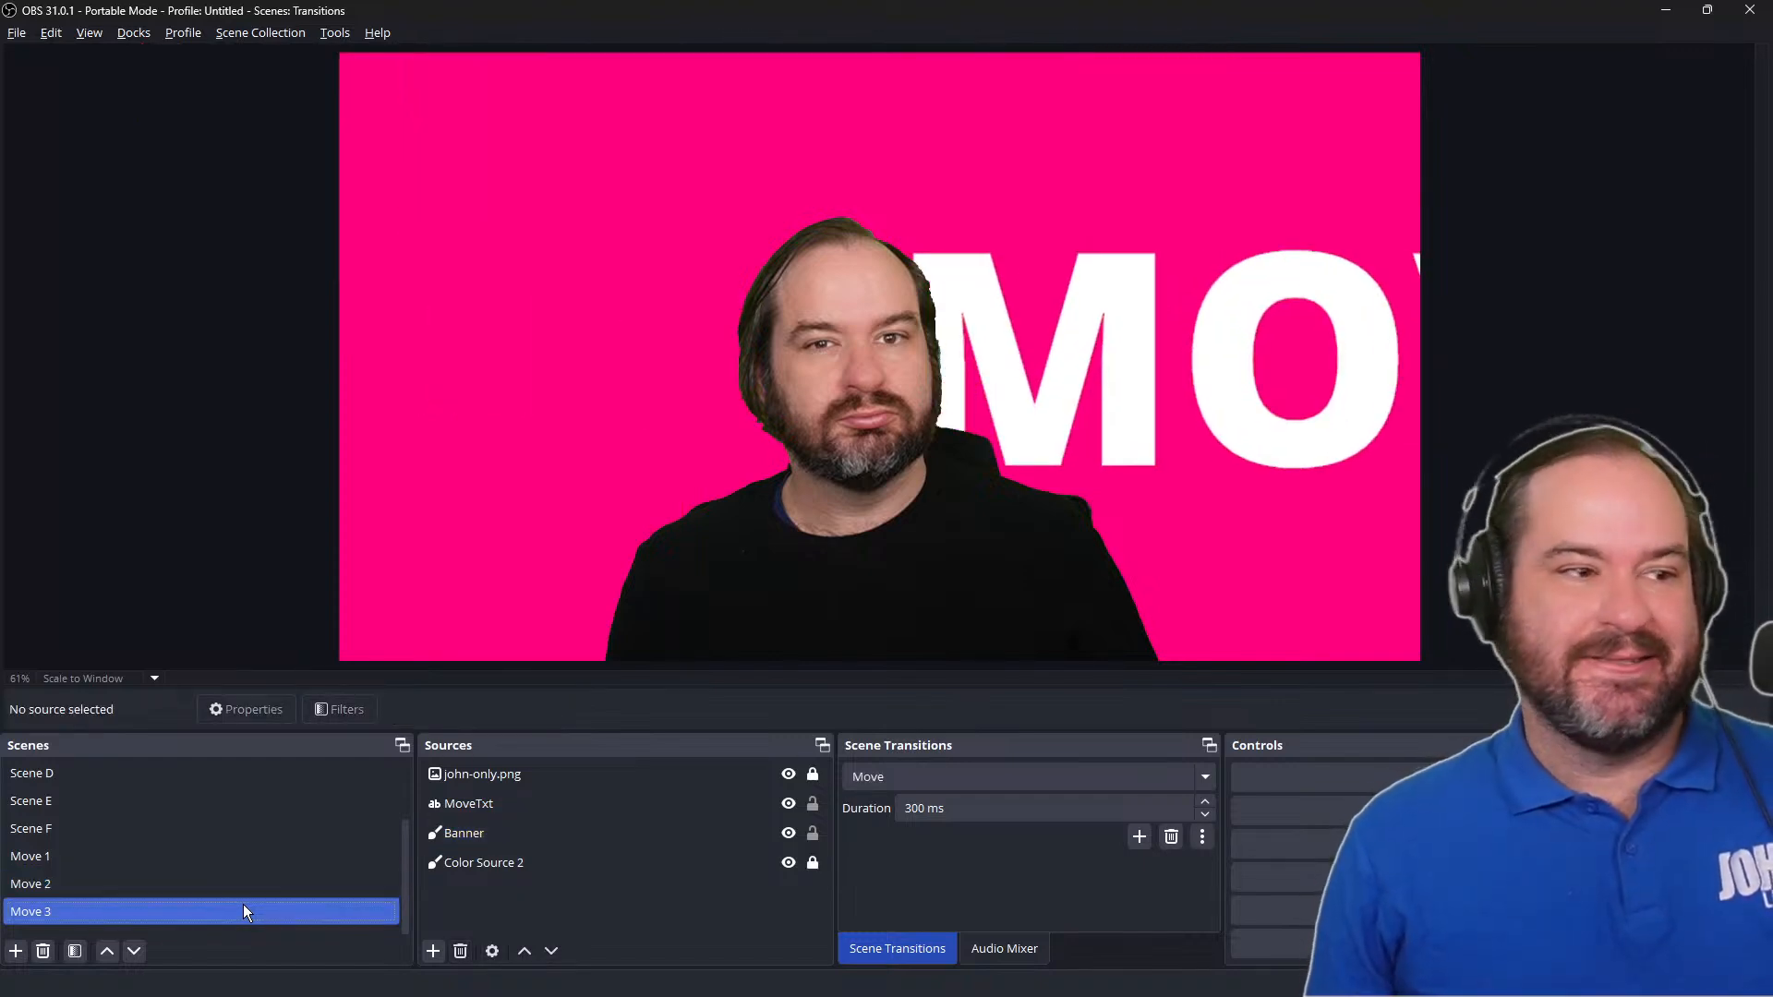
{"action": "left_click", "coordinate": [268, 865]}
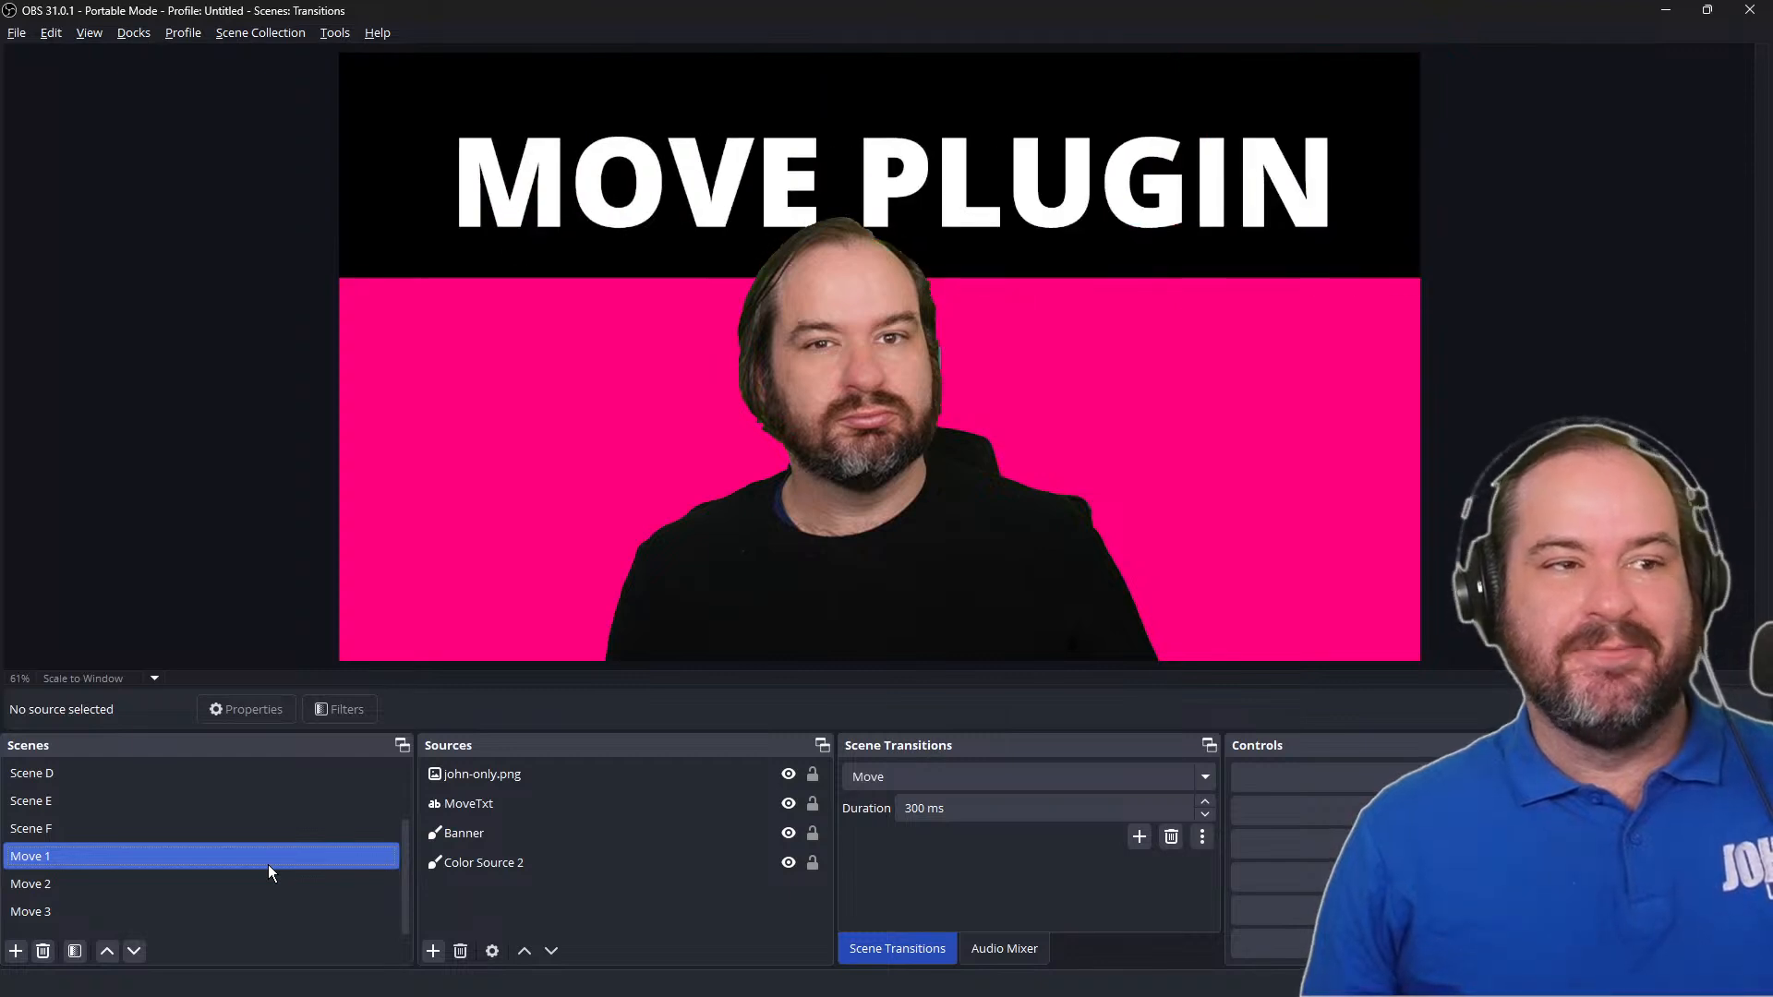
{"action": "left_click", "coordinate": [268, 883]}
{"action": "left_click", "coordinate": [268, 908]}
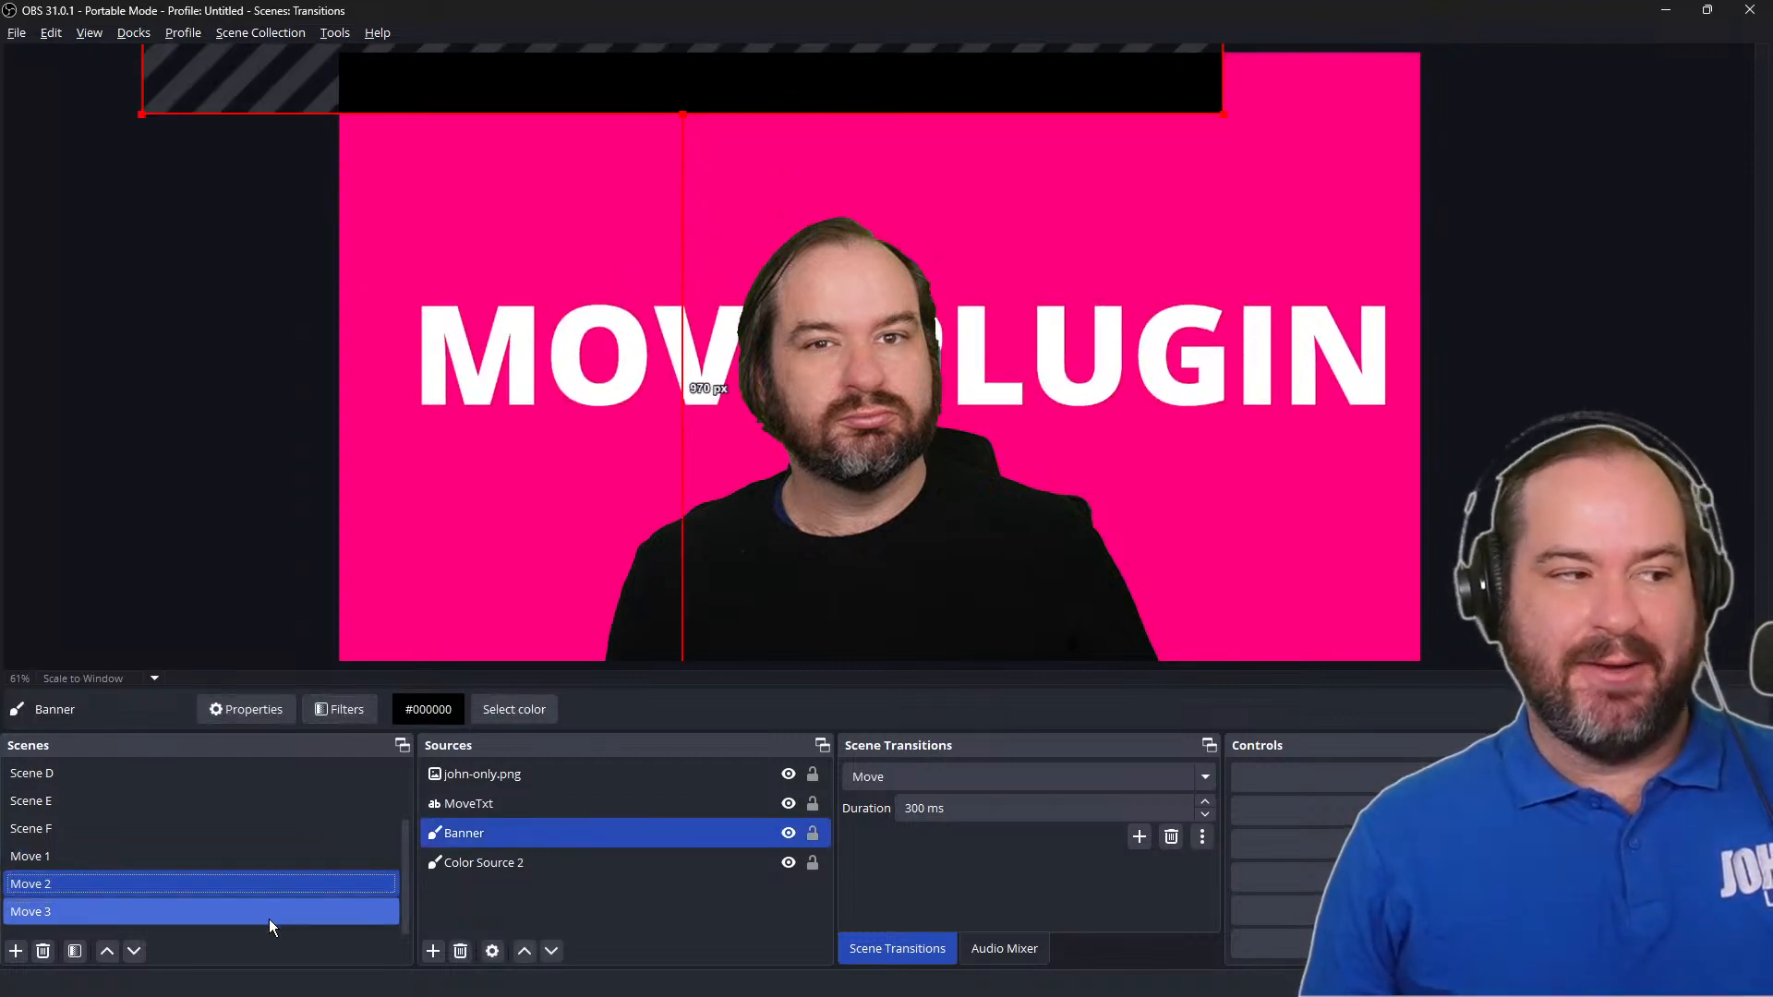
{"action": "left_click", "coordinate": [268, 856]}
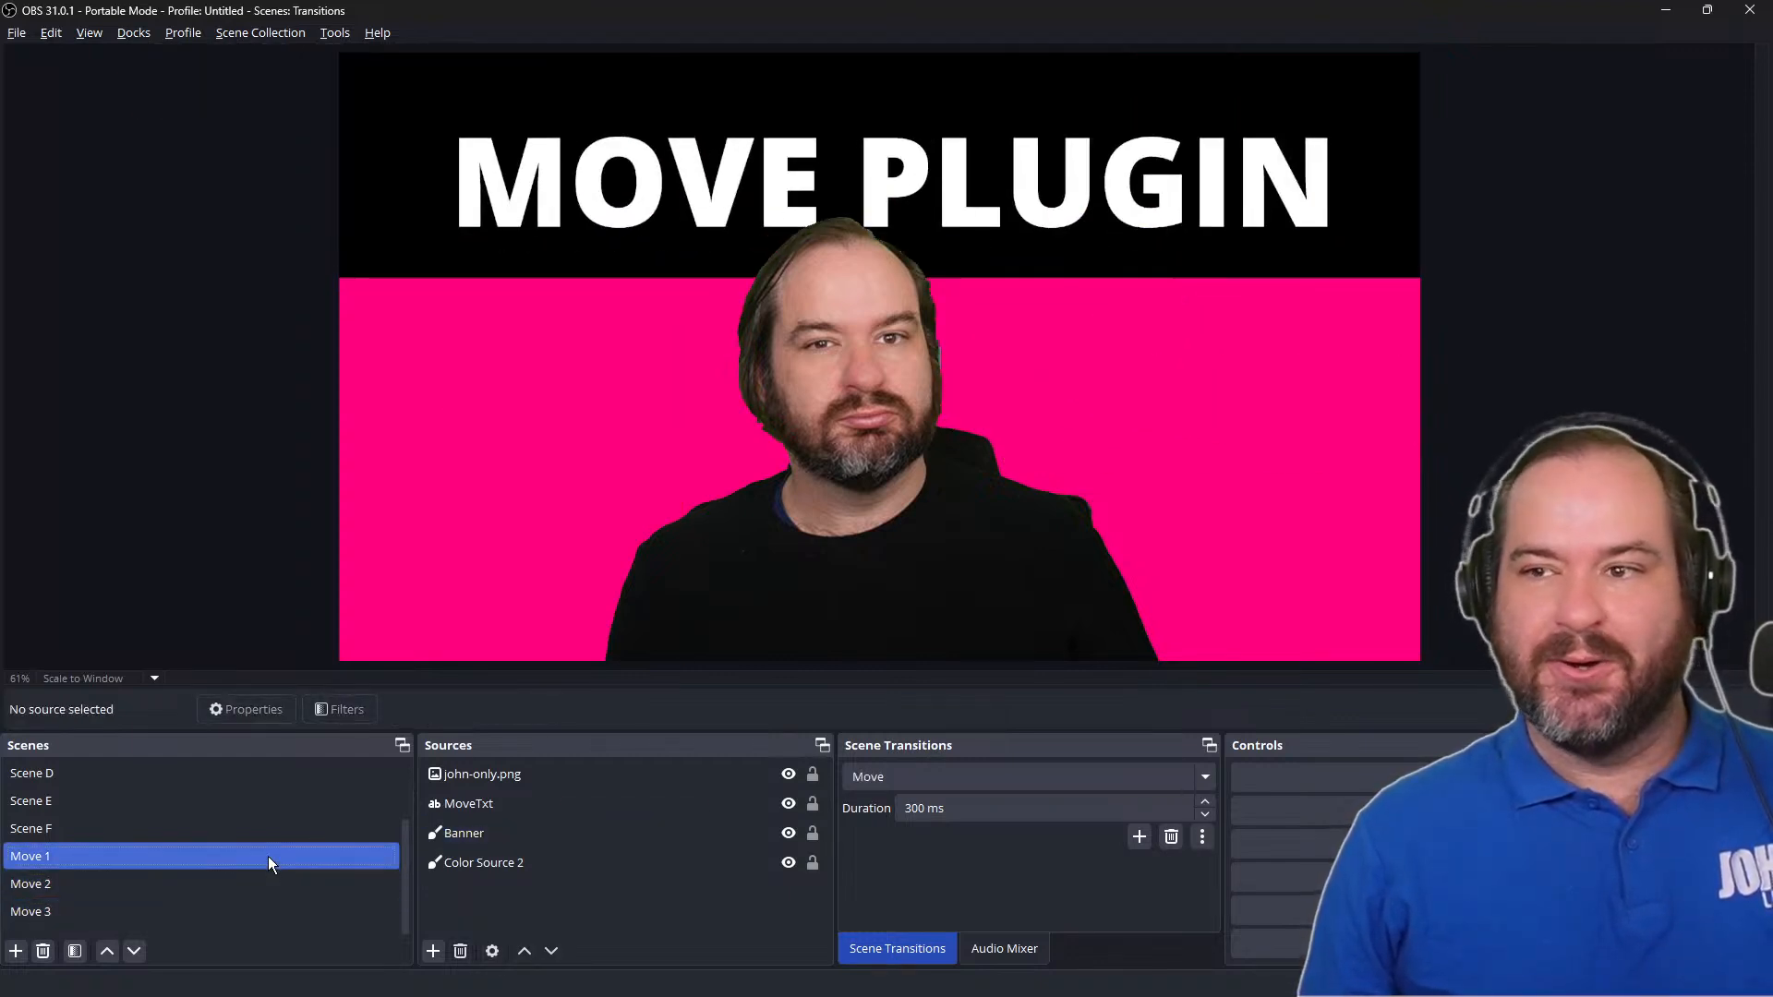
Step: In Move 2, reposition the john-only.png portrait and enlarge it until it extends past the canvas's lower edge
{"action": "left_click", "coordinate": [258, 877]}
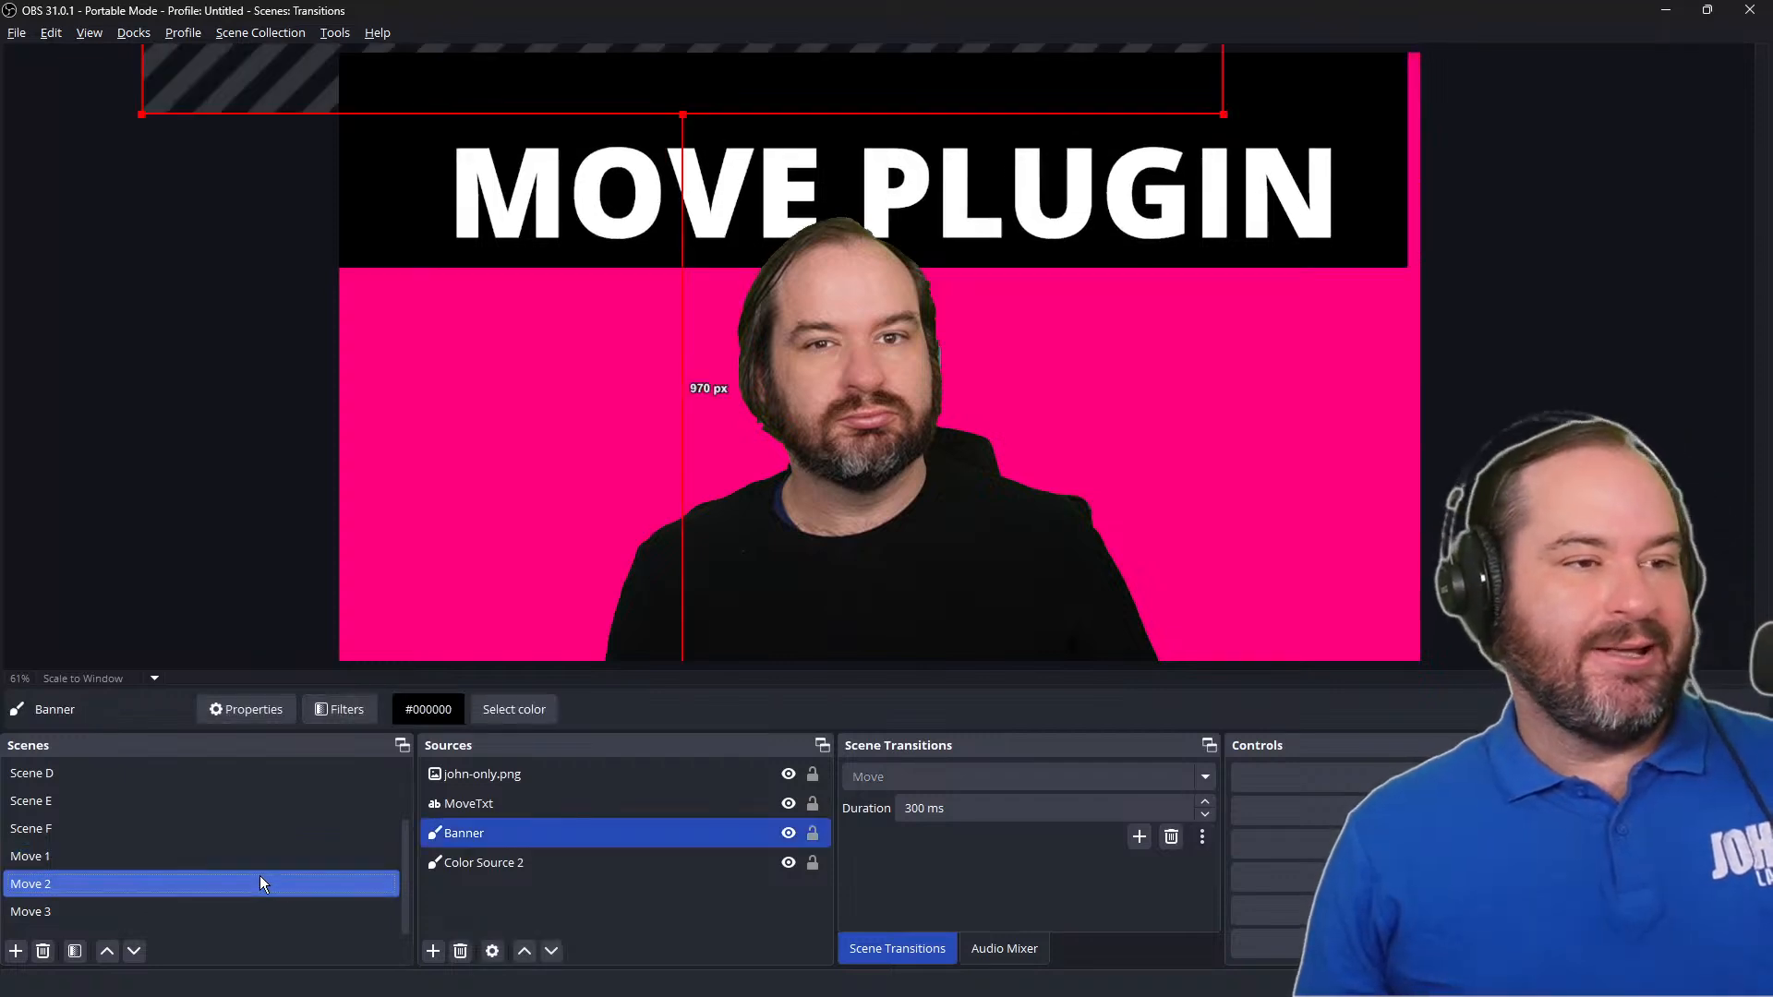
{"action": "left_click", "coordinate": [721, 585]}
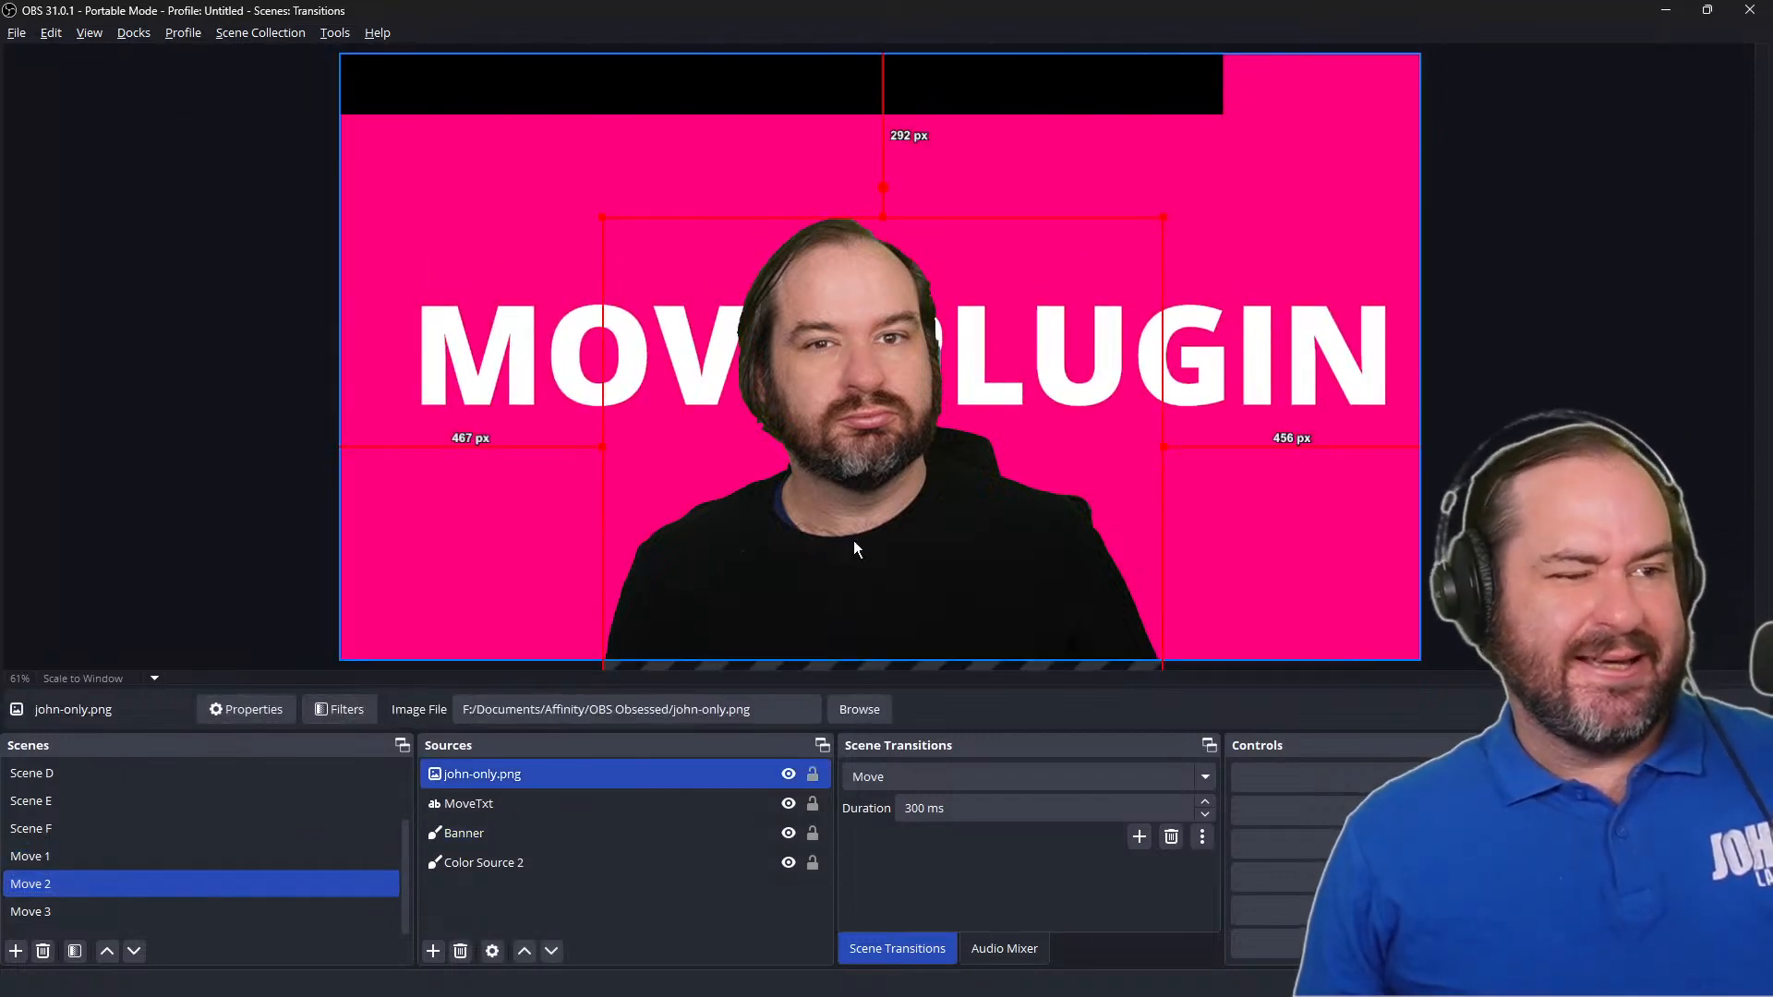
{"action": "left_click", "coordinate": [814, 775]}
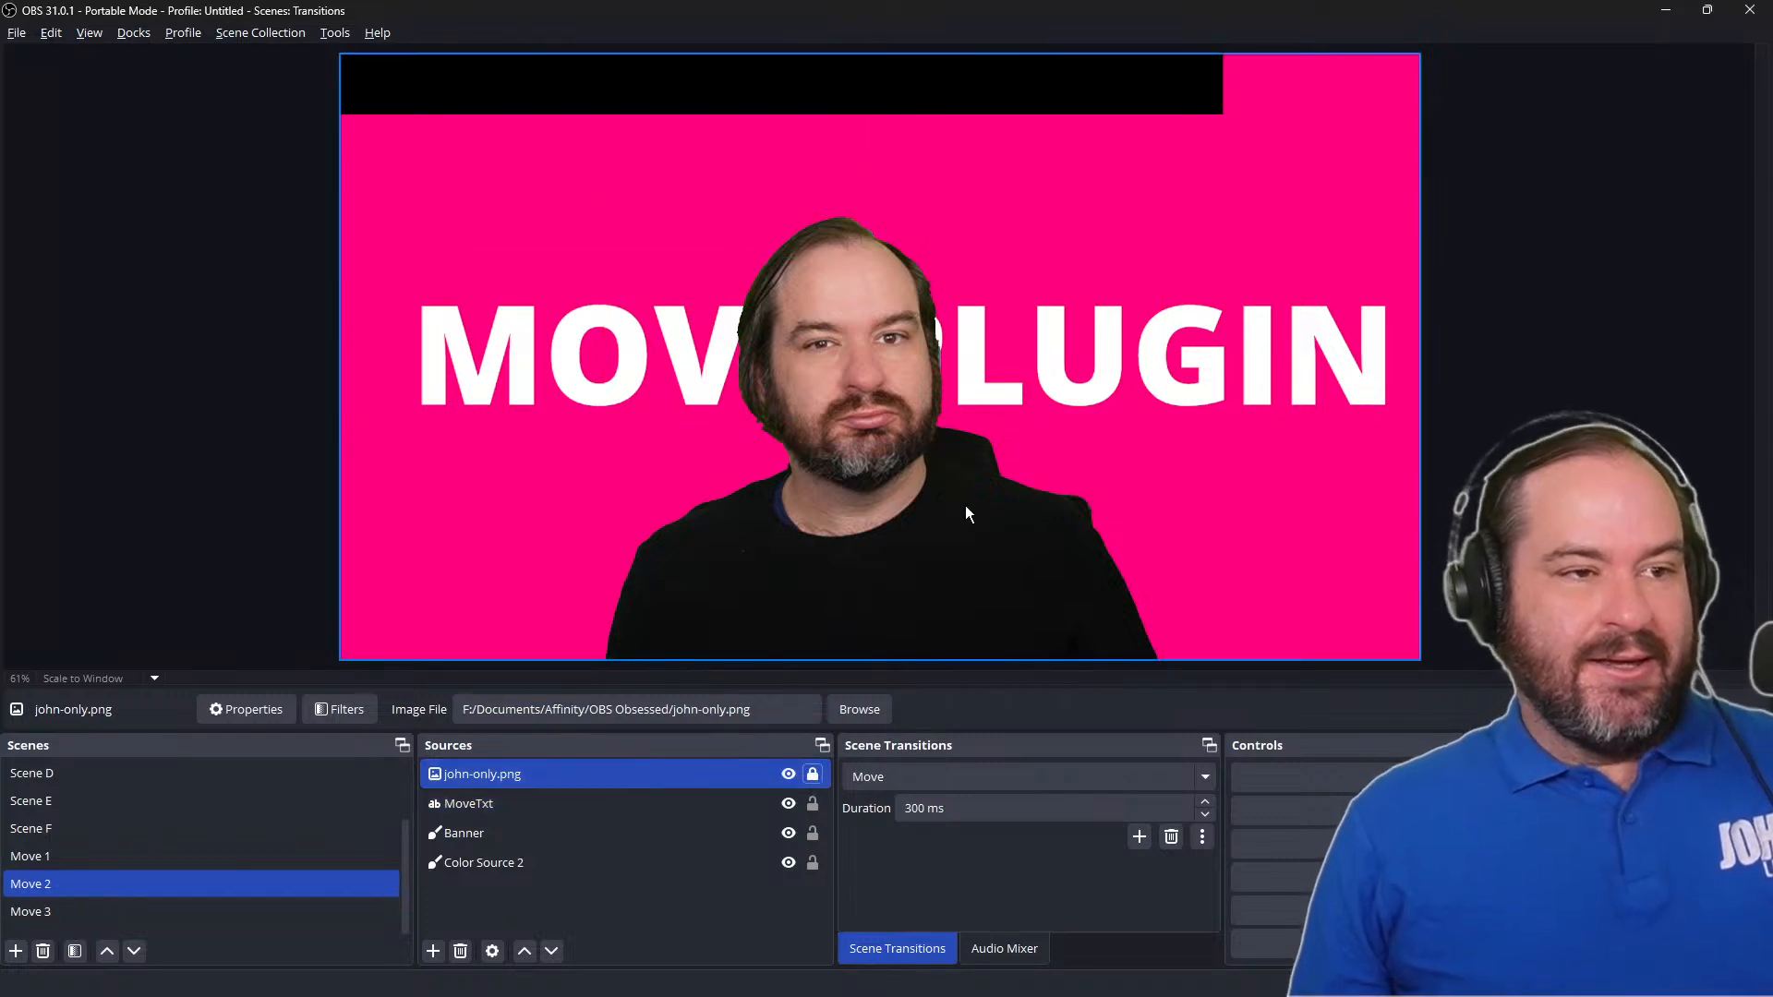
{"action": "left_click", "coordinate": [975, 644]}
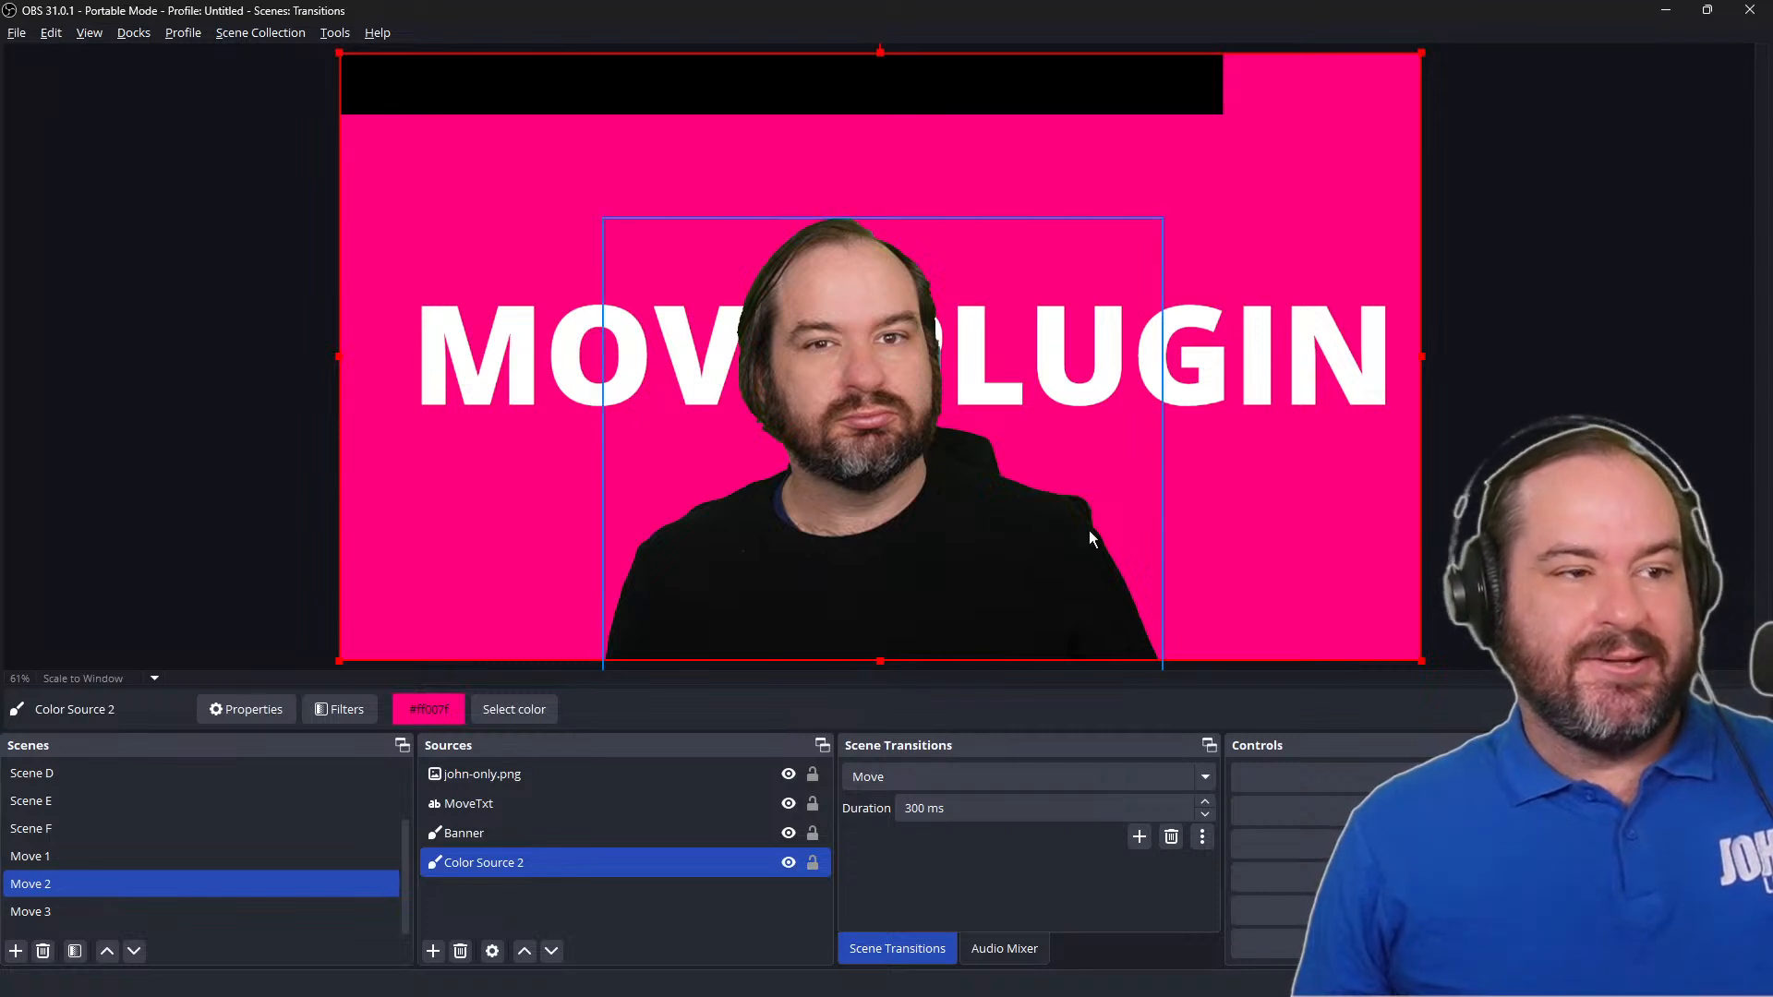
{"action": "left_click", "coordinate": [984, 630]}
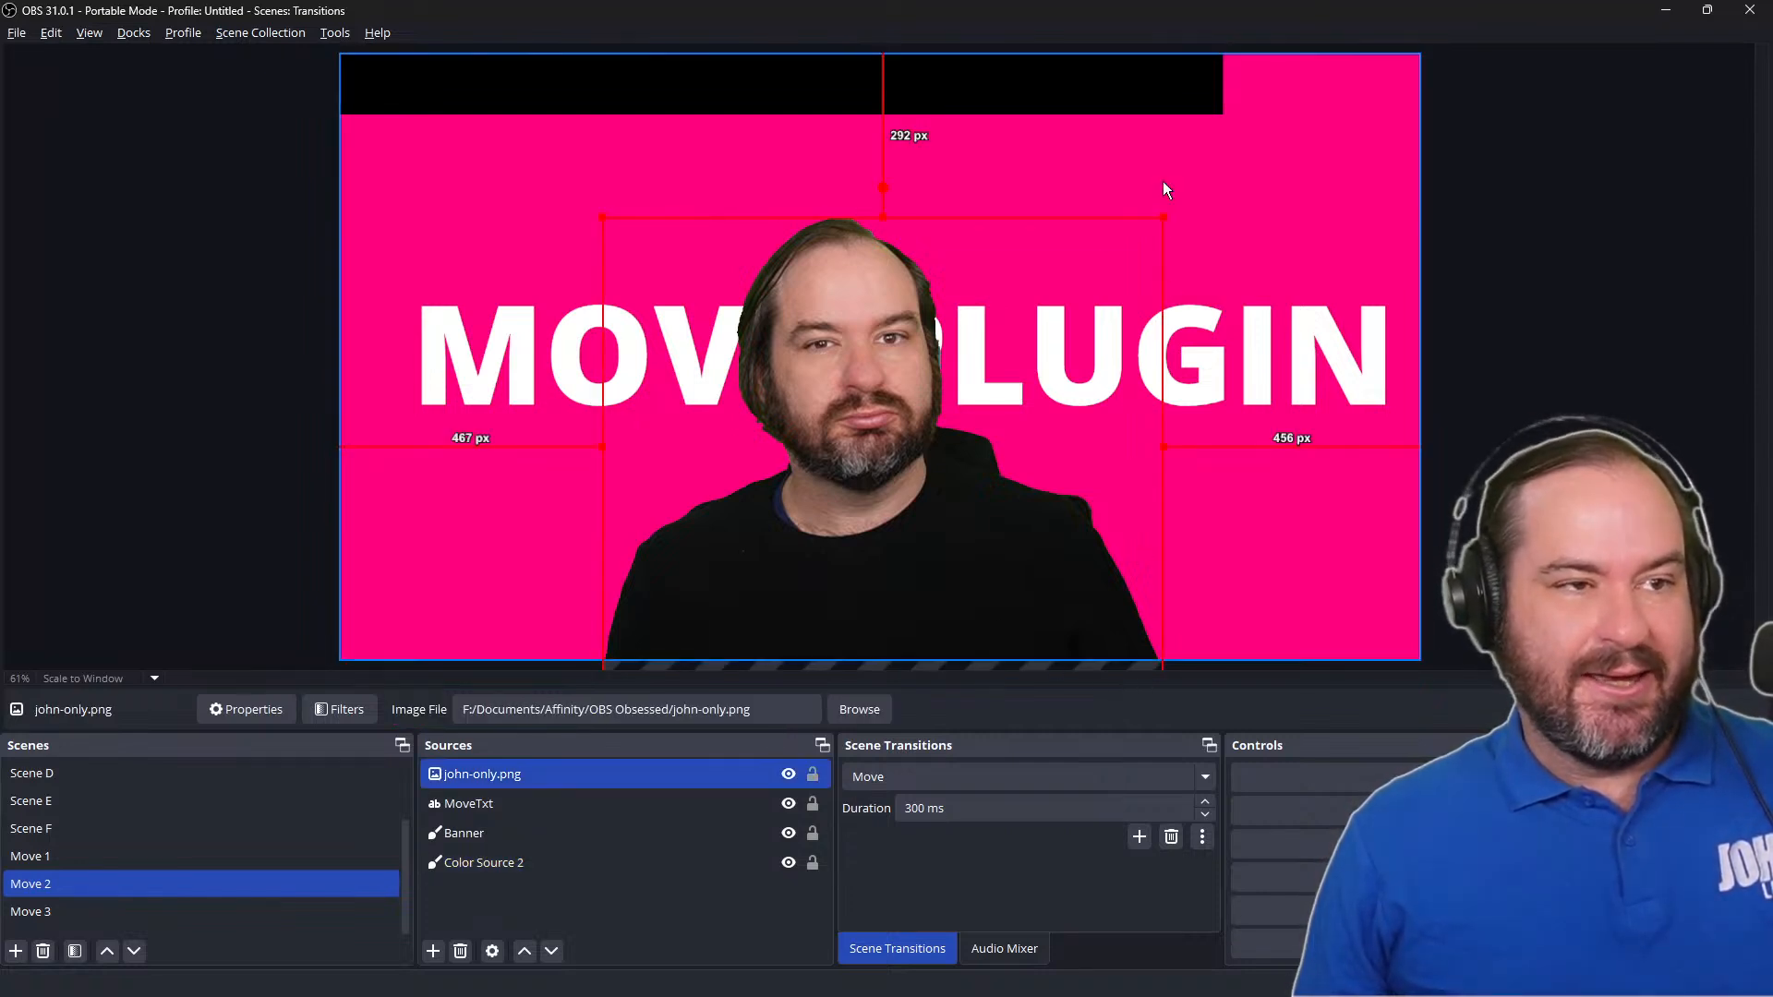
{"action": "left_click_drag", "start_coordinate": [956, 591], "coordinate": [934, 514]}
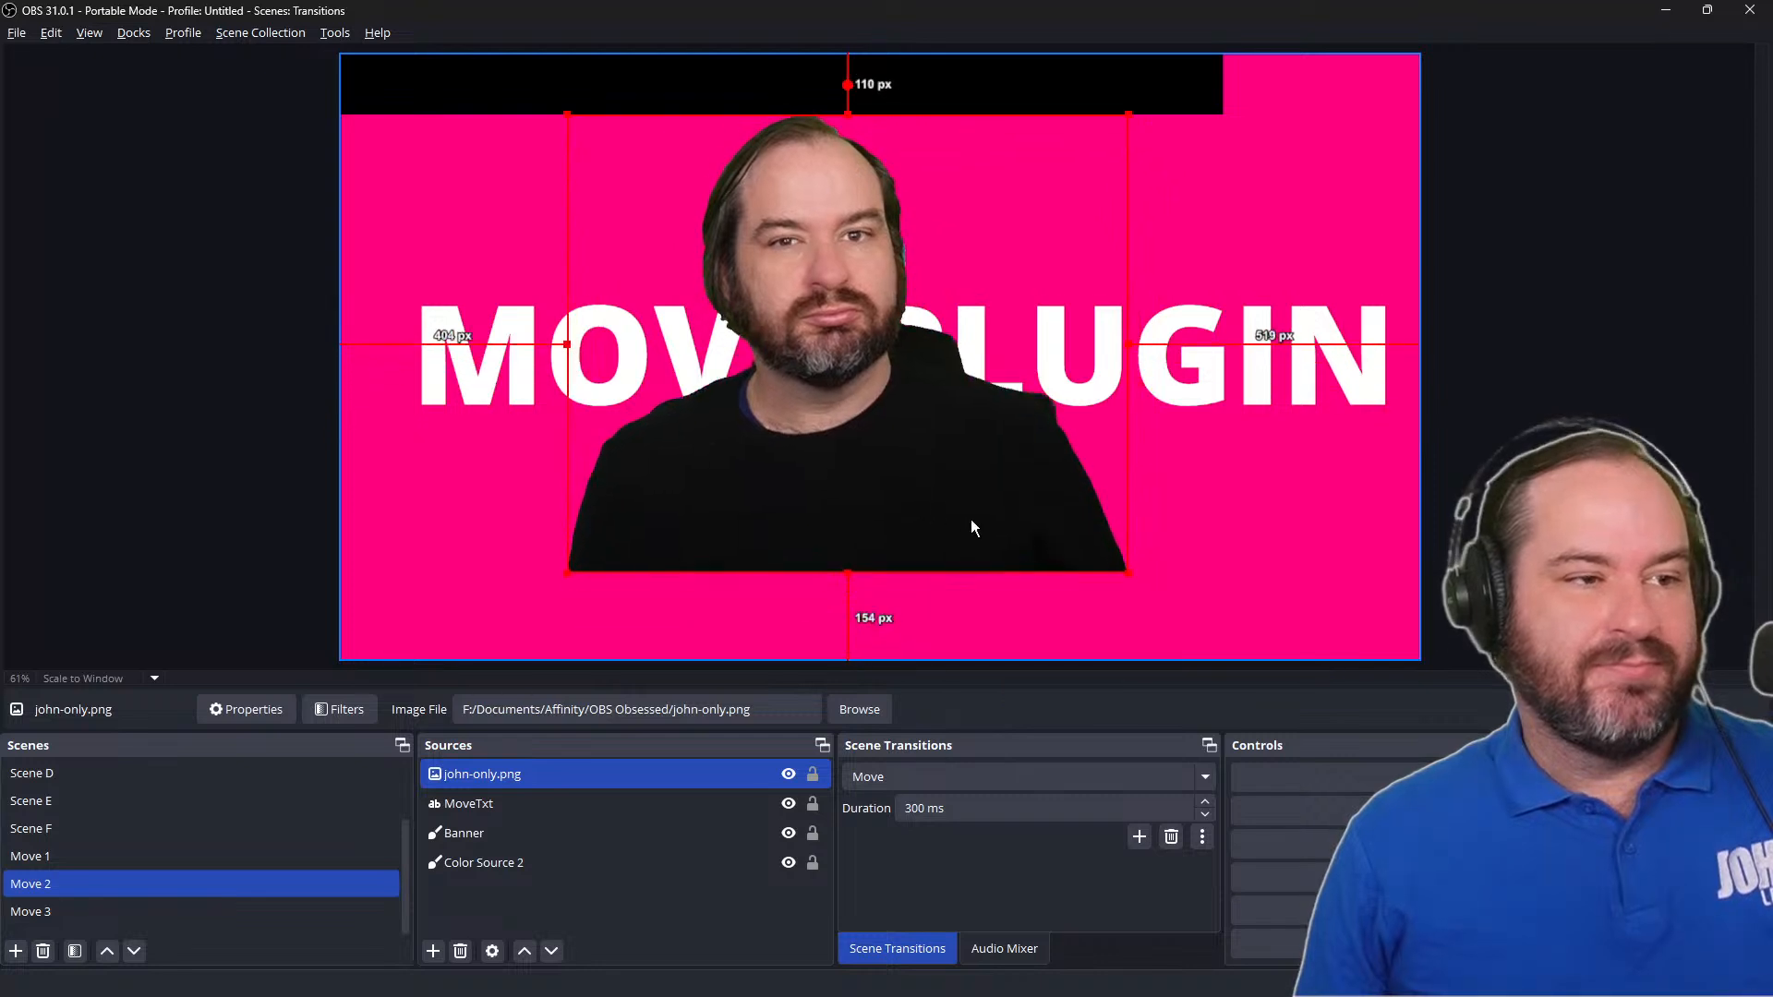
{"action": "left_click_drag", "start_coordinate": [1129, 572], "coordinate": [1067, 612]}
Step: Preview the Move transition with the enlarged portrait by switching from Move 1 through Move 2 to Move 3 and back to Move 1
{"action": "left_click", "coordinate": [295, 856]}
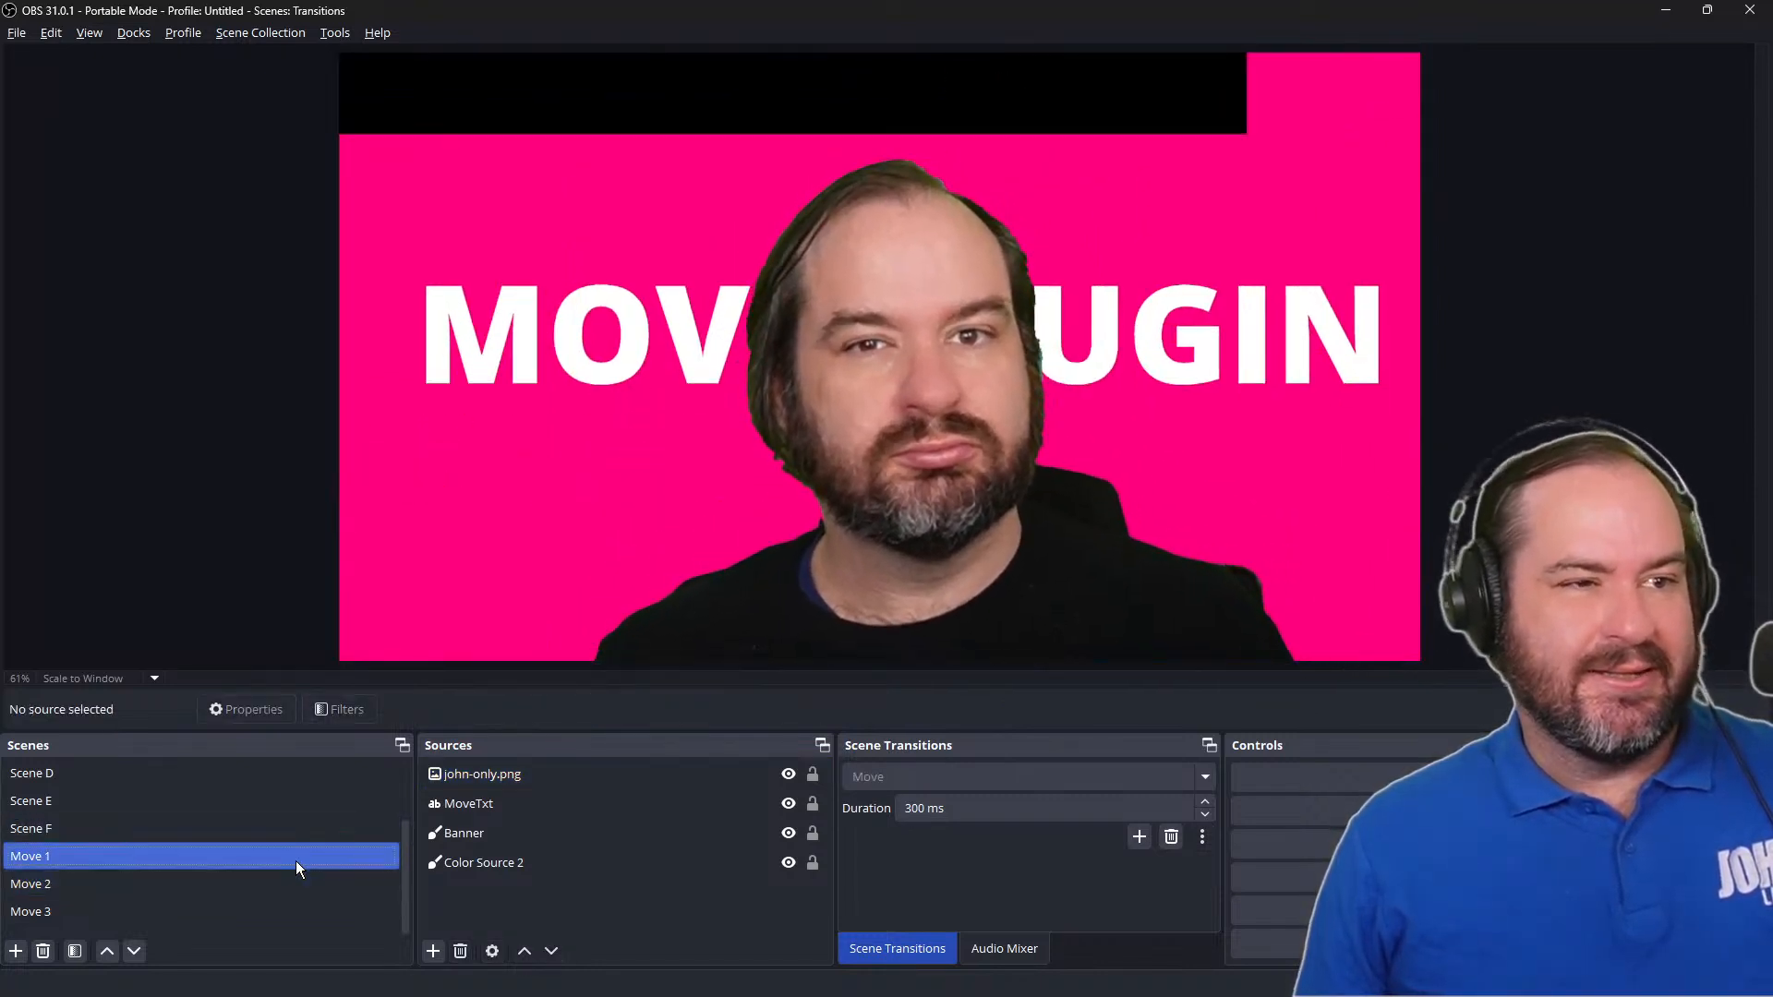
{"action": "left_click", "coordinate": [295, 879]}
{"action": "left_click", "coordinate": [300, 909]}
{"action": "left_click", "coordinate": [301, 882]}
{"action": "left_click", "coordinate": [301, 861]}
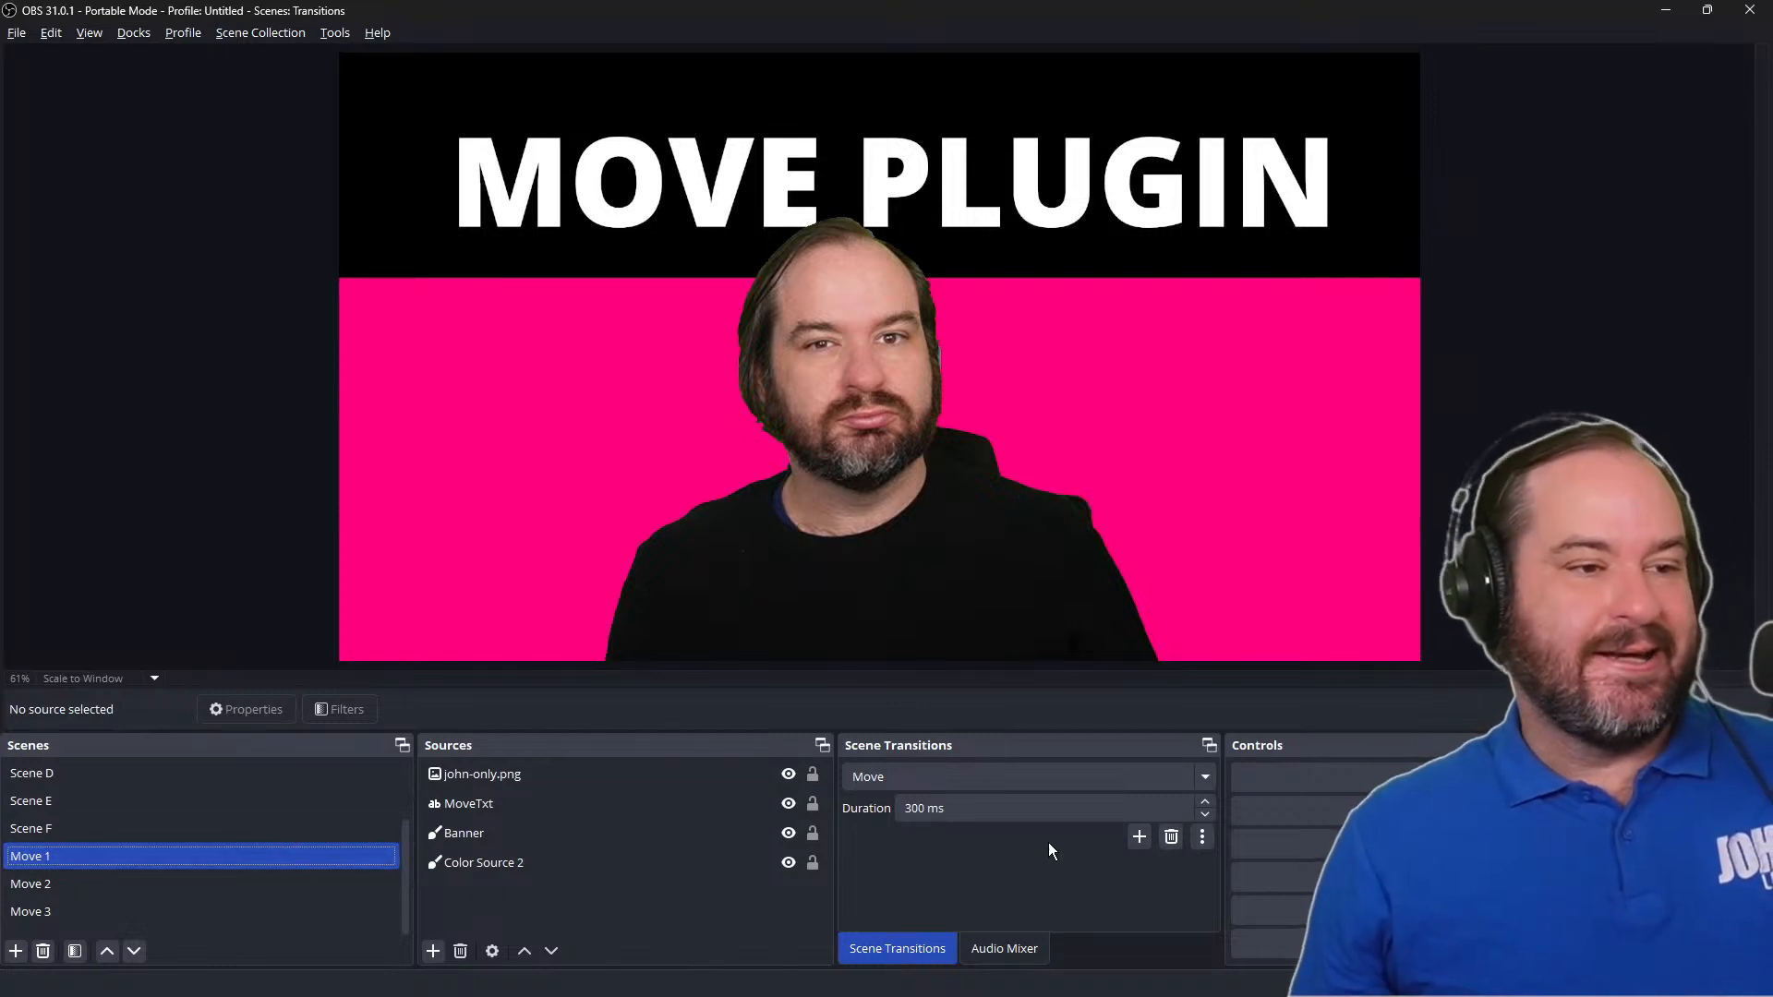
Step: Set the default scene transition to Fade and open the Transition Table
{"action": "left_click", "coordinate": [951, 774]}
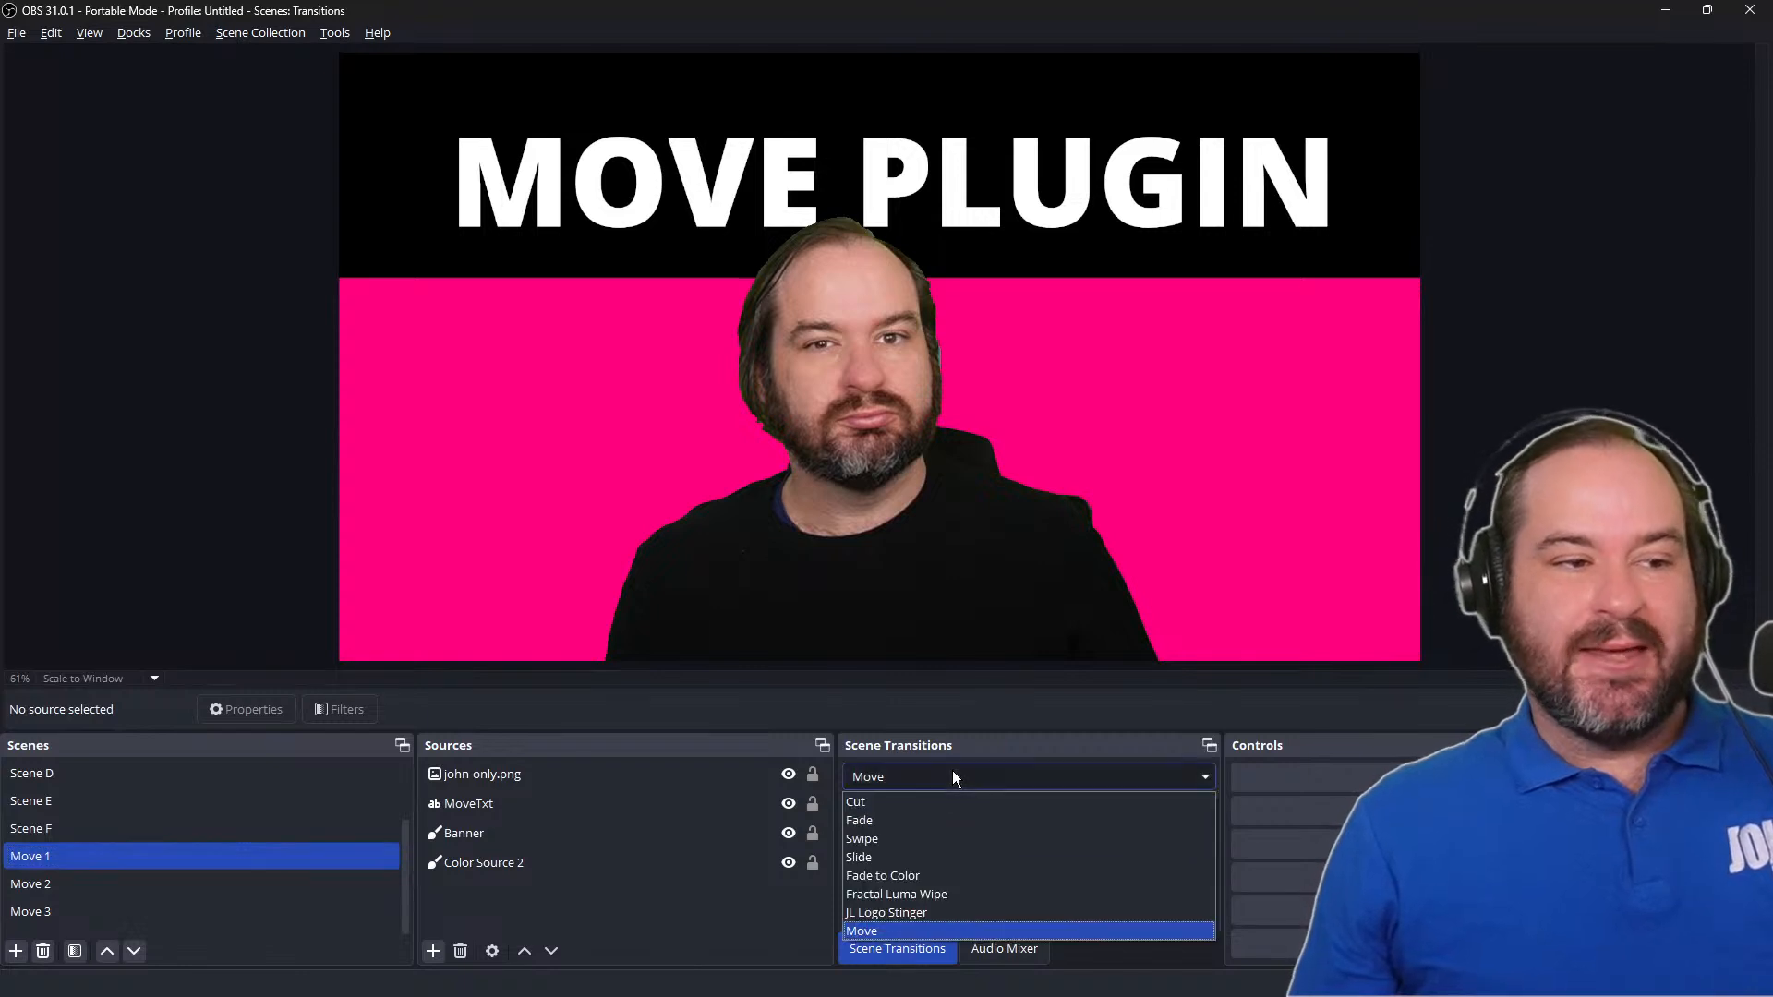
{"action": "left_click", "coordinate": [965, 819]}
{"action": "left_click", "coordinate": [329, 35]}
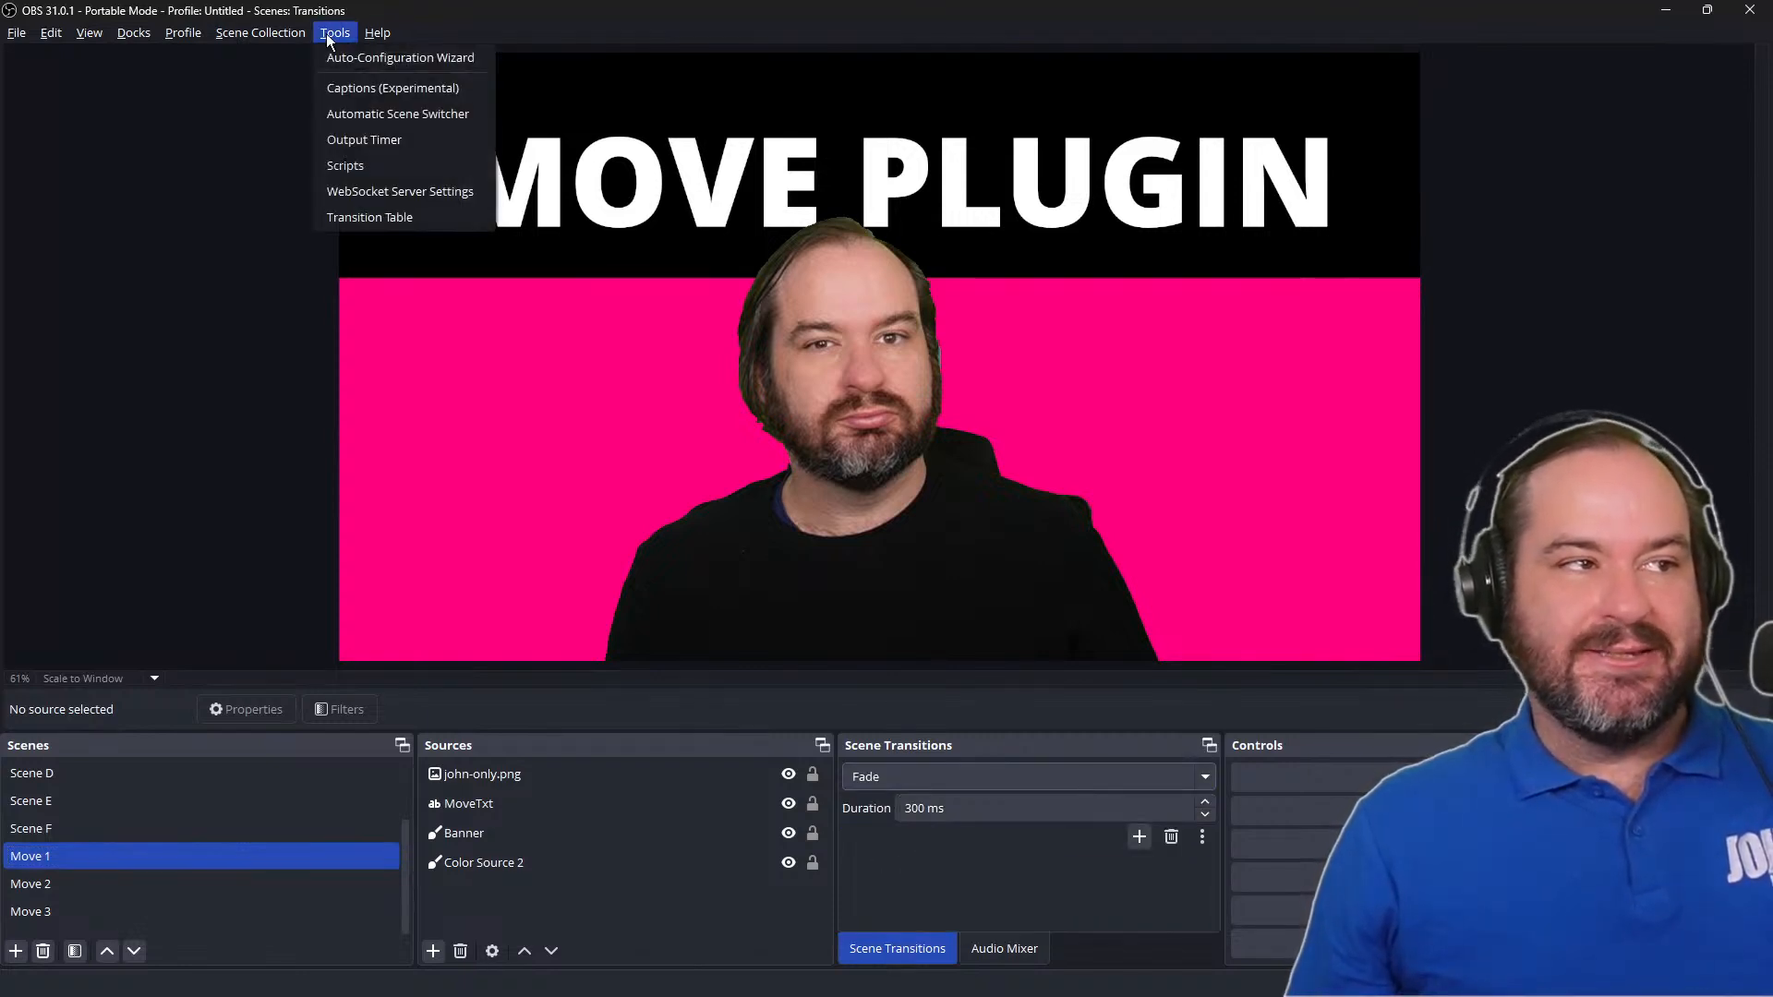
{"action": "left_click", "coordinate": [397, 216]}
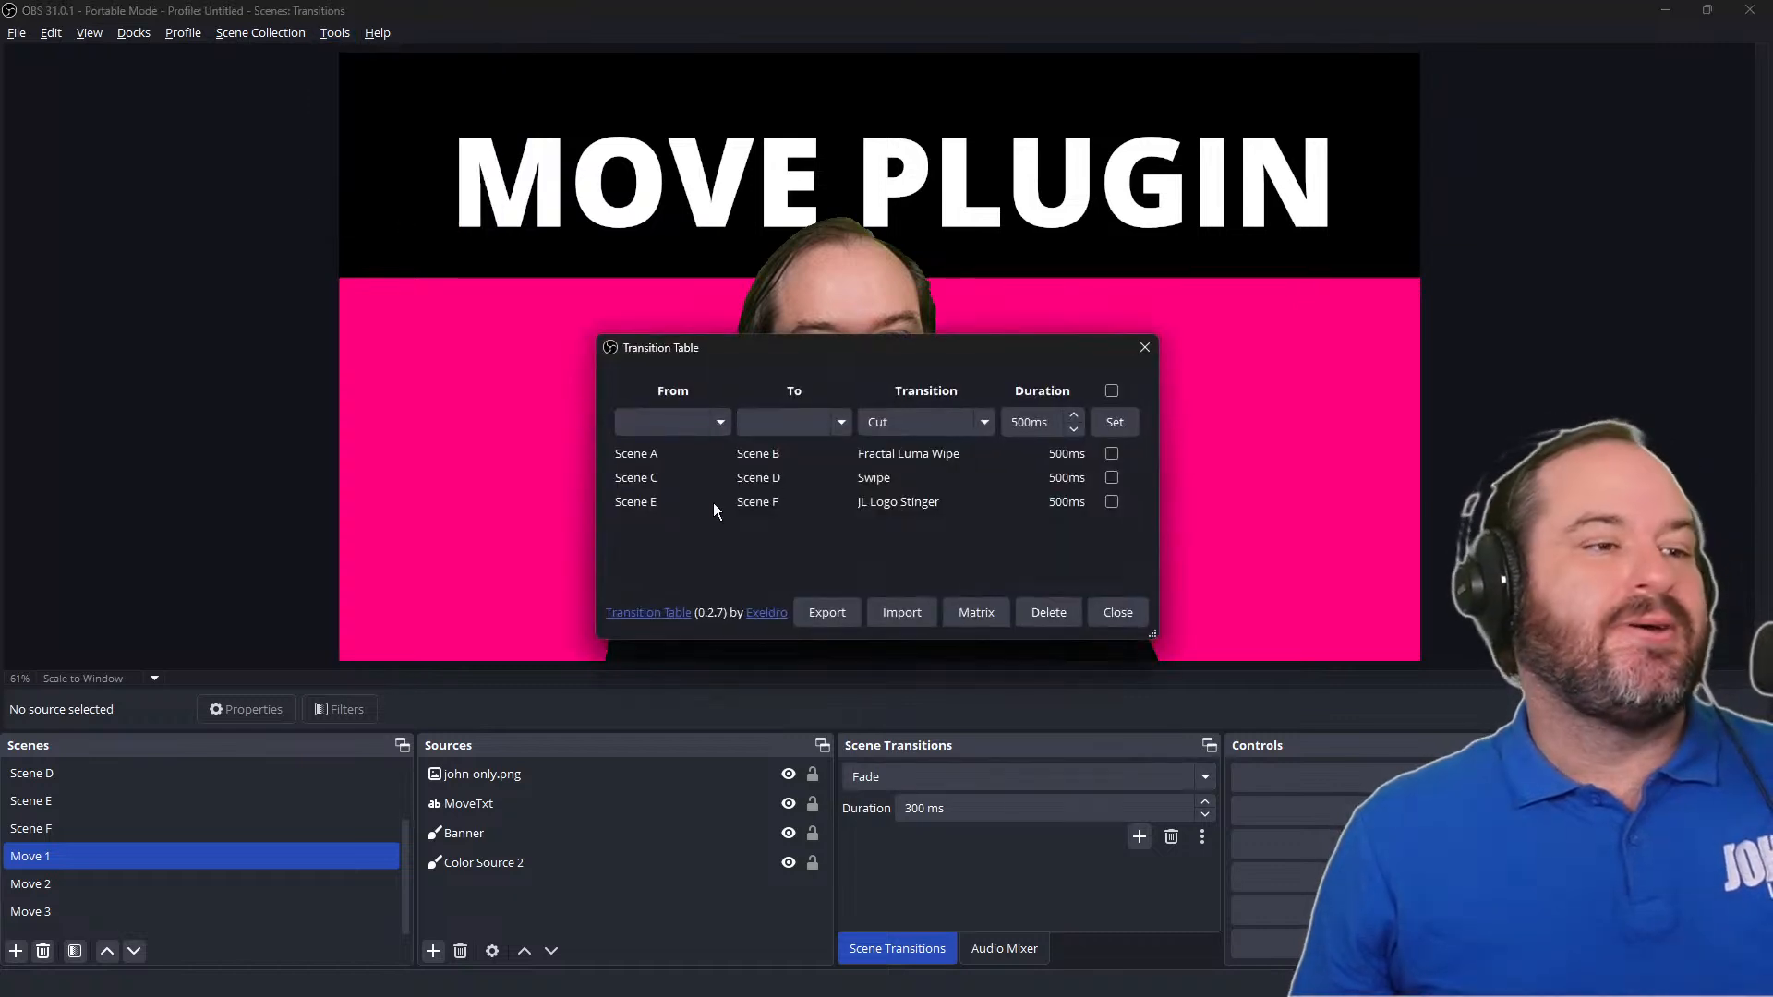
Step: Add a transition rule from Move 1 to Move 2 using the Move transition with a 500 ms duration
{"action": "left_click", "coordinate": [718, 423]}
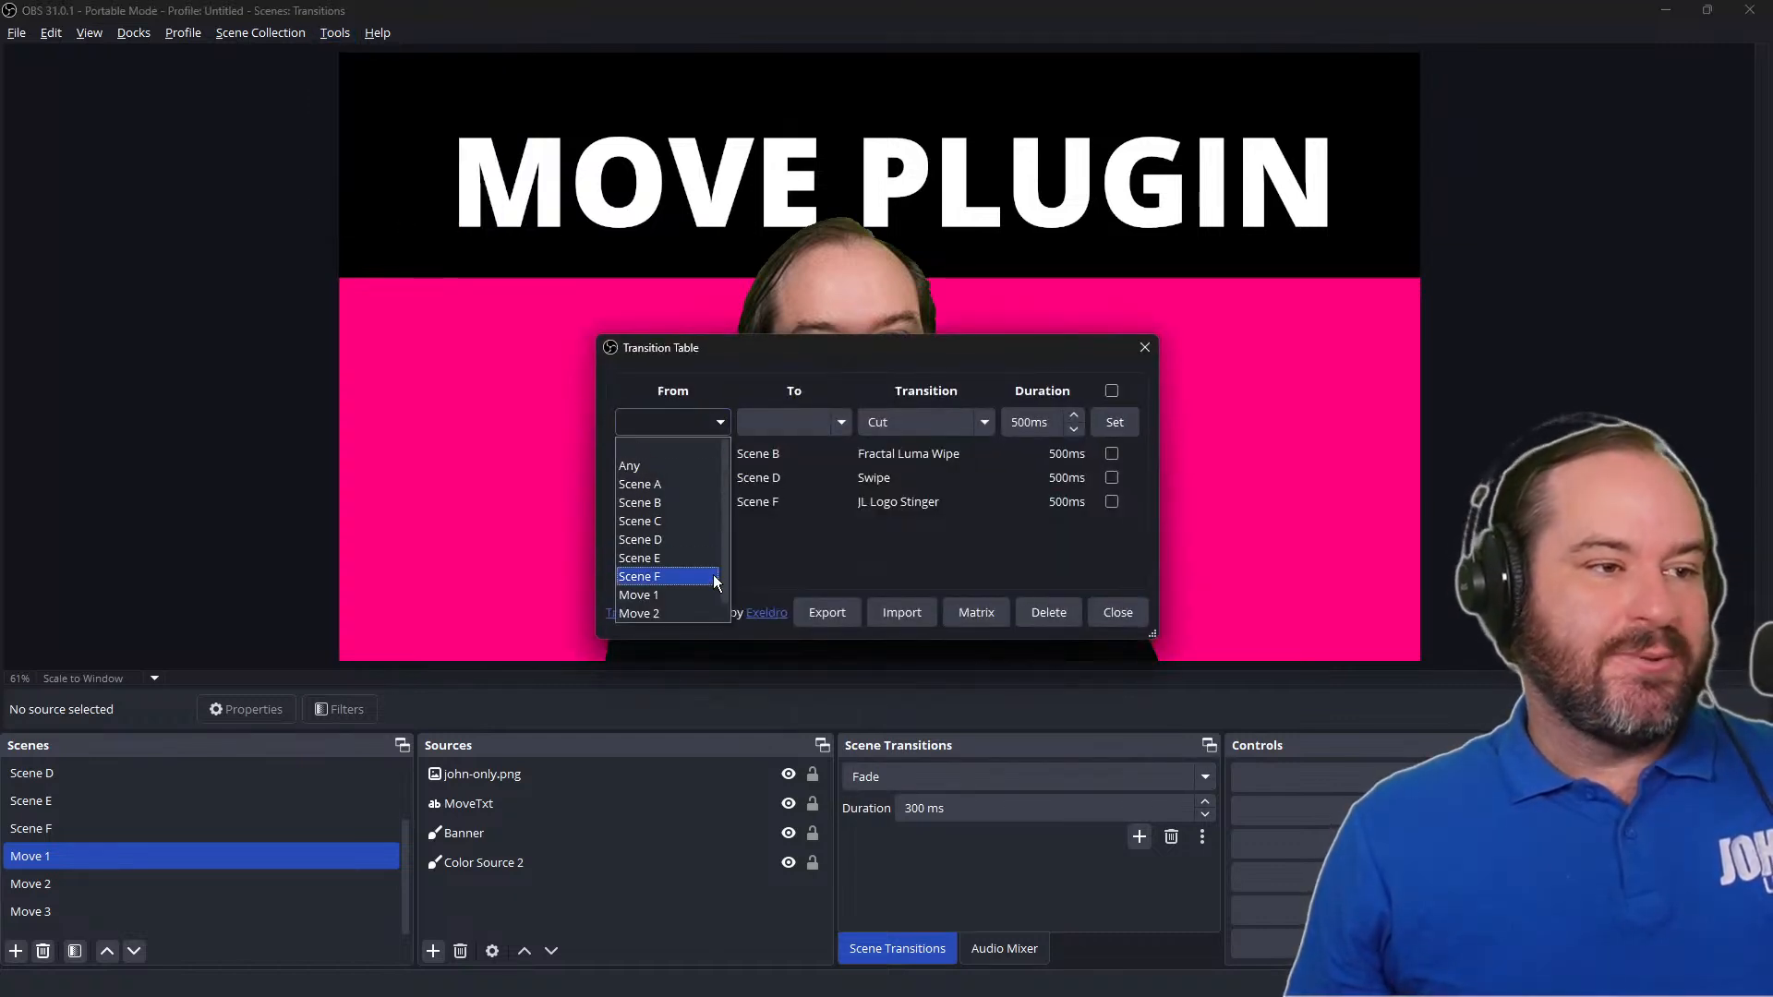
{"action": "left_click", "coordinate": [709, 578]}
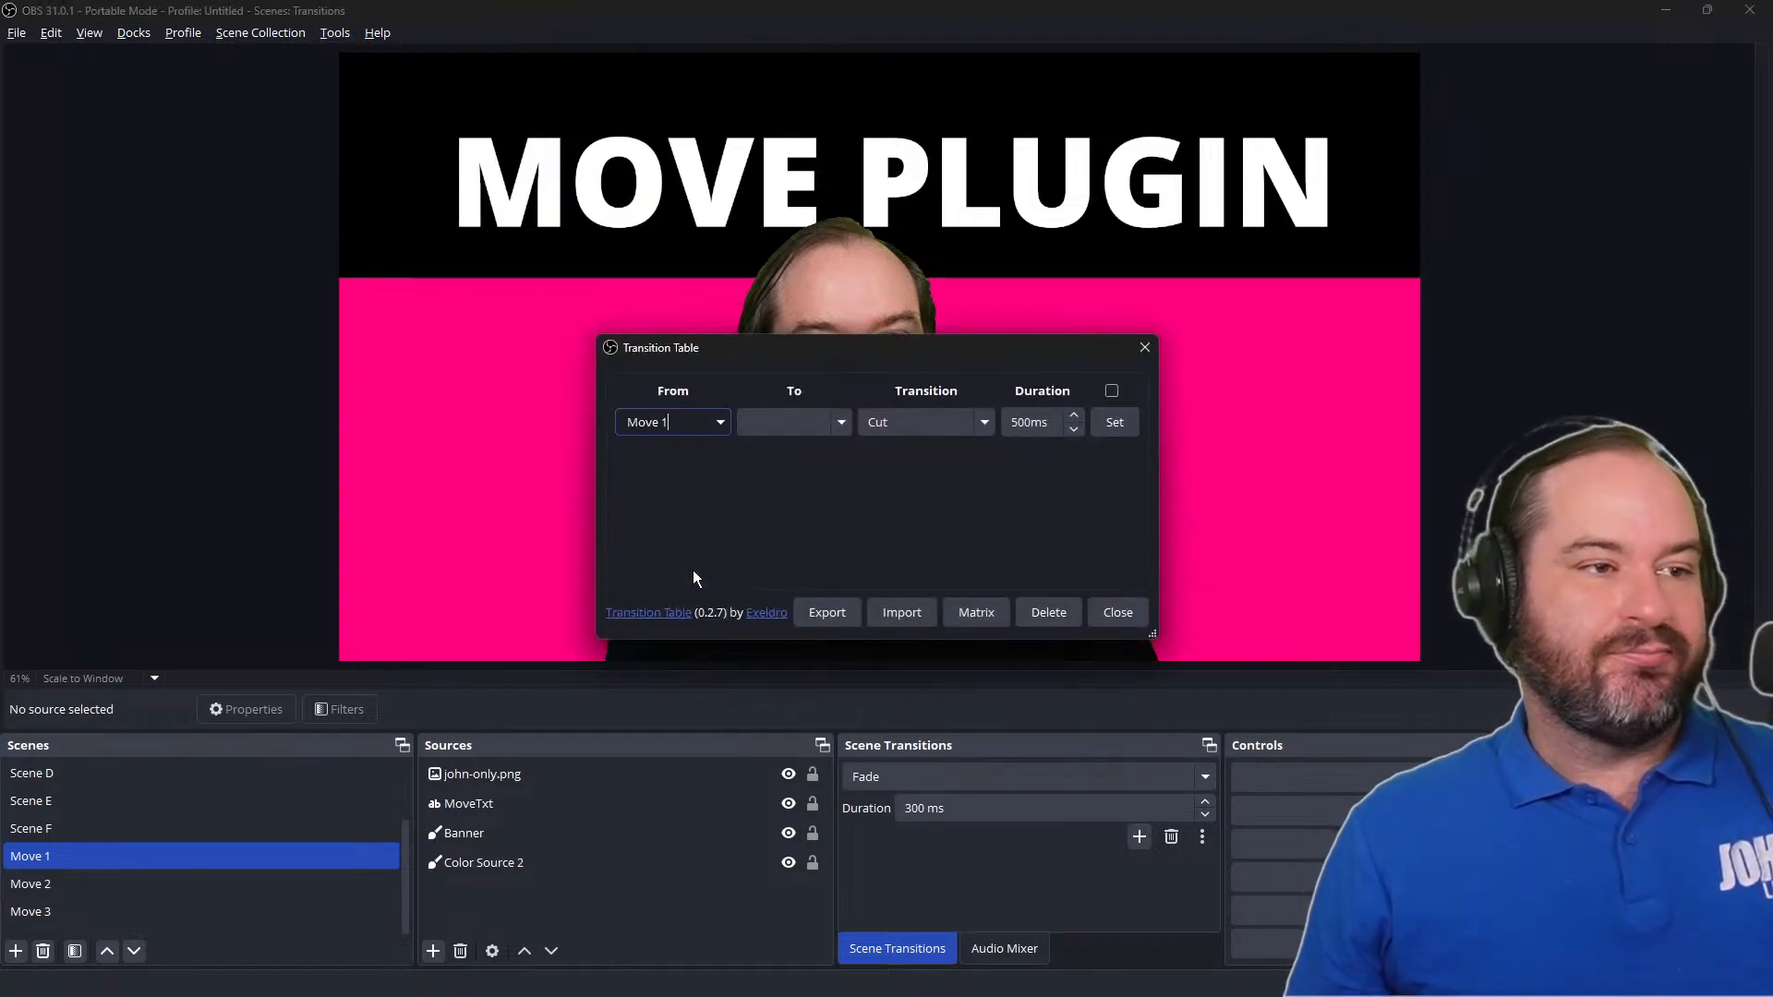
{"action": "left_click", "coordinate": [840, 423]}
{"action": "left_click", "coordinate": [796, 596]}
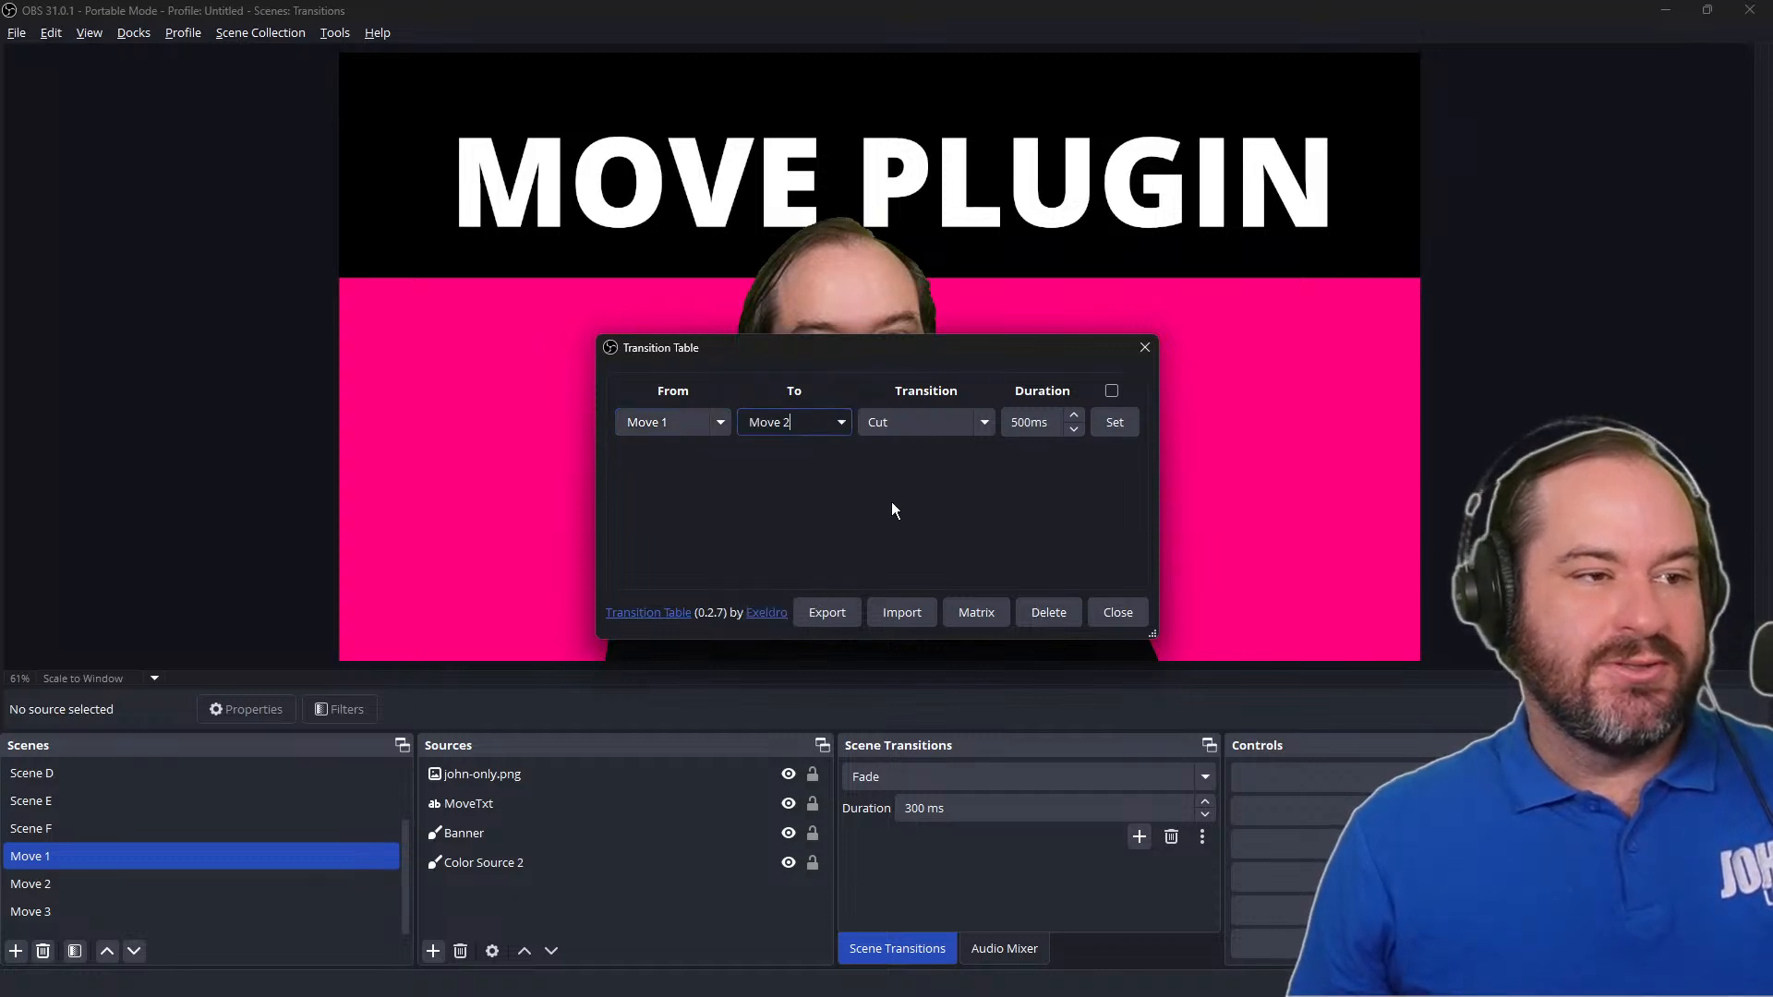
{"action": "left_click", "coordinate": [965, 425]}
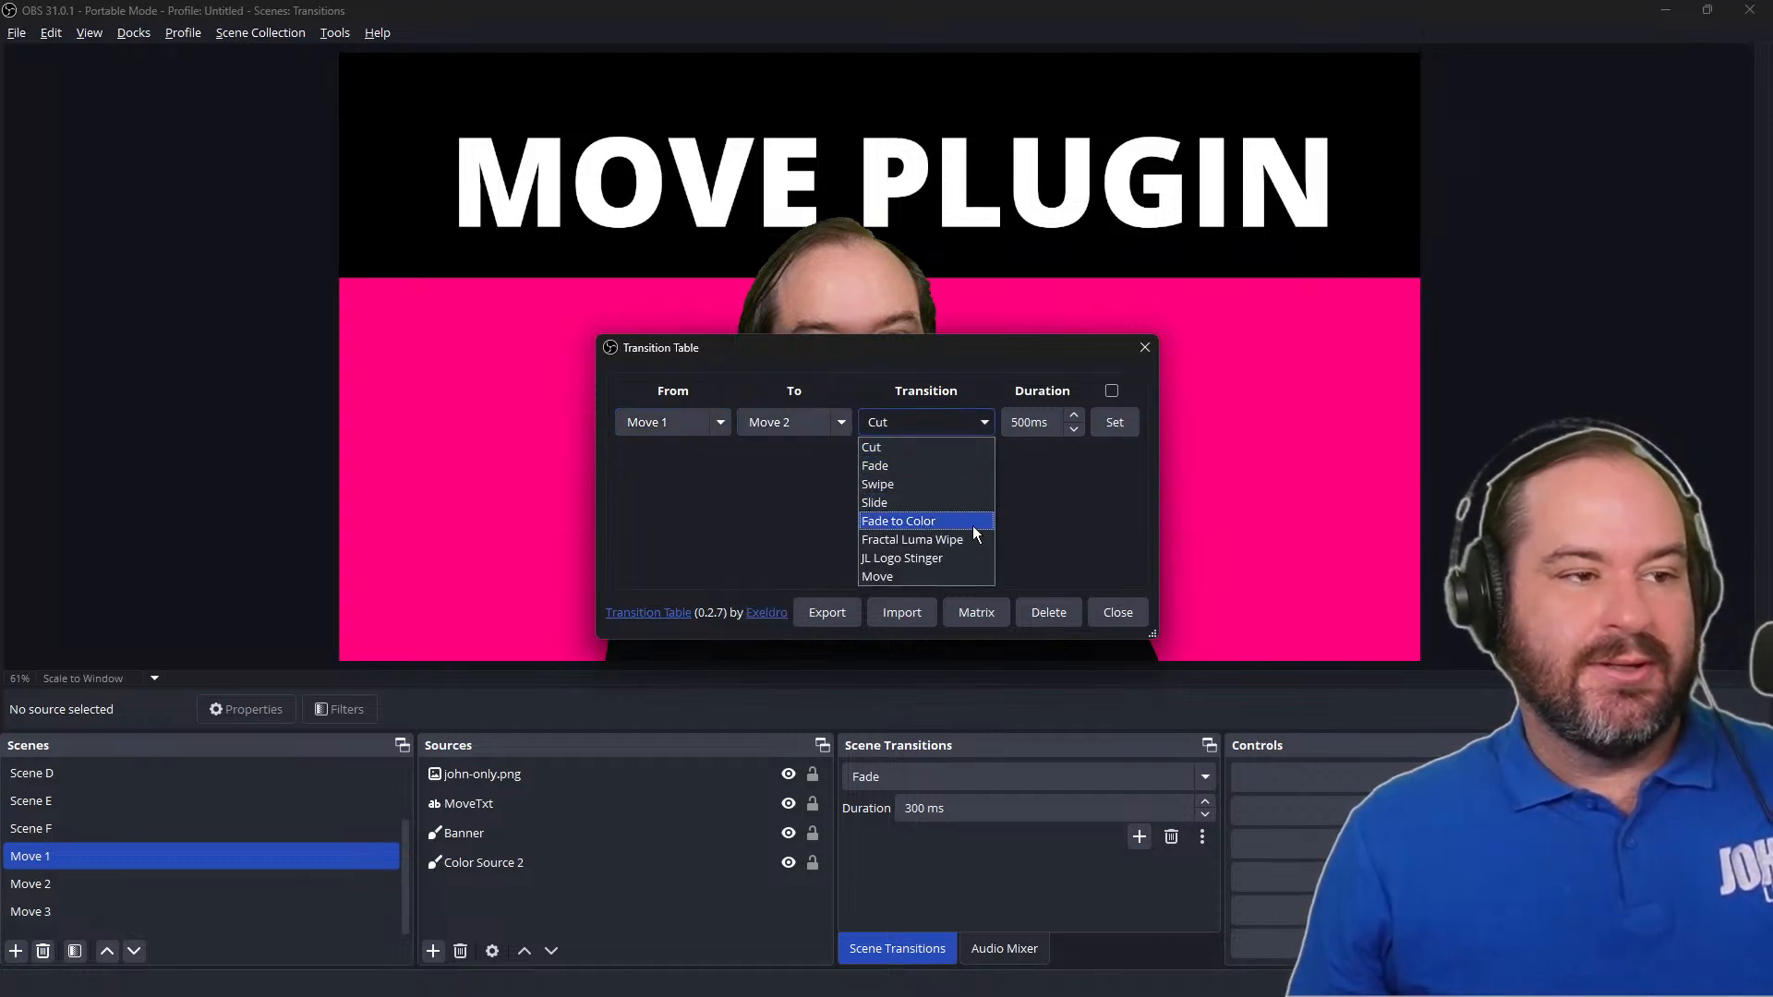
{"action": "left_click", "coordinate": [957, 576]}
{"action": "left_click", "coordinate": [1117, 422]}
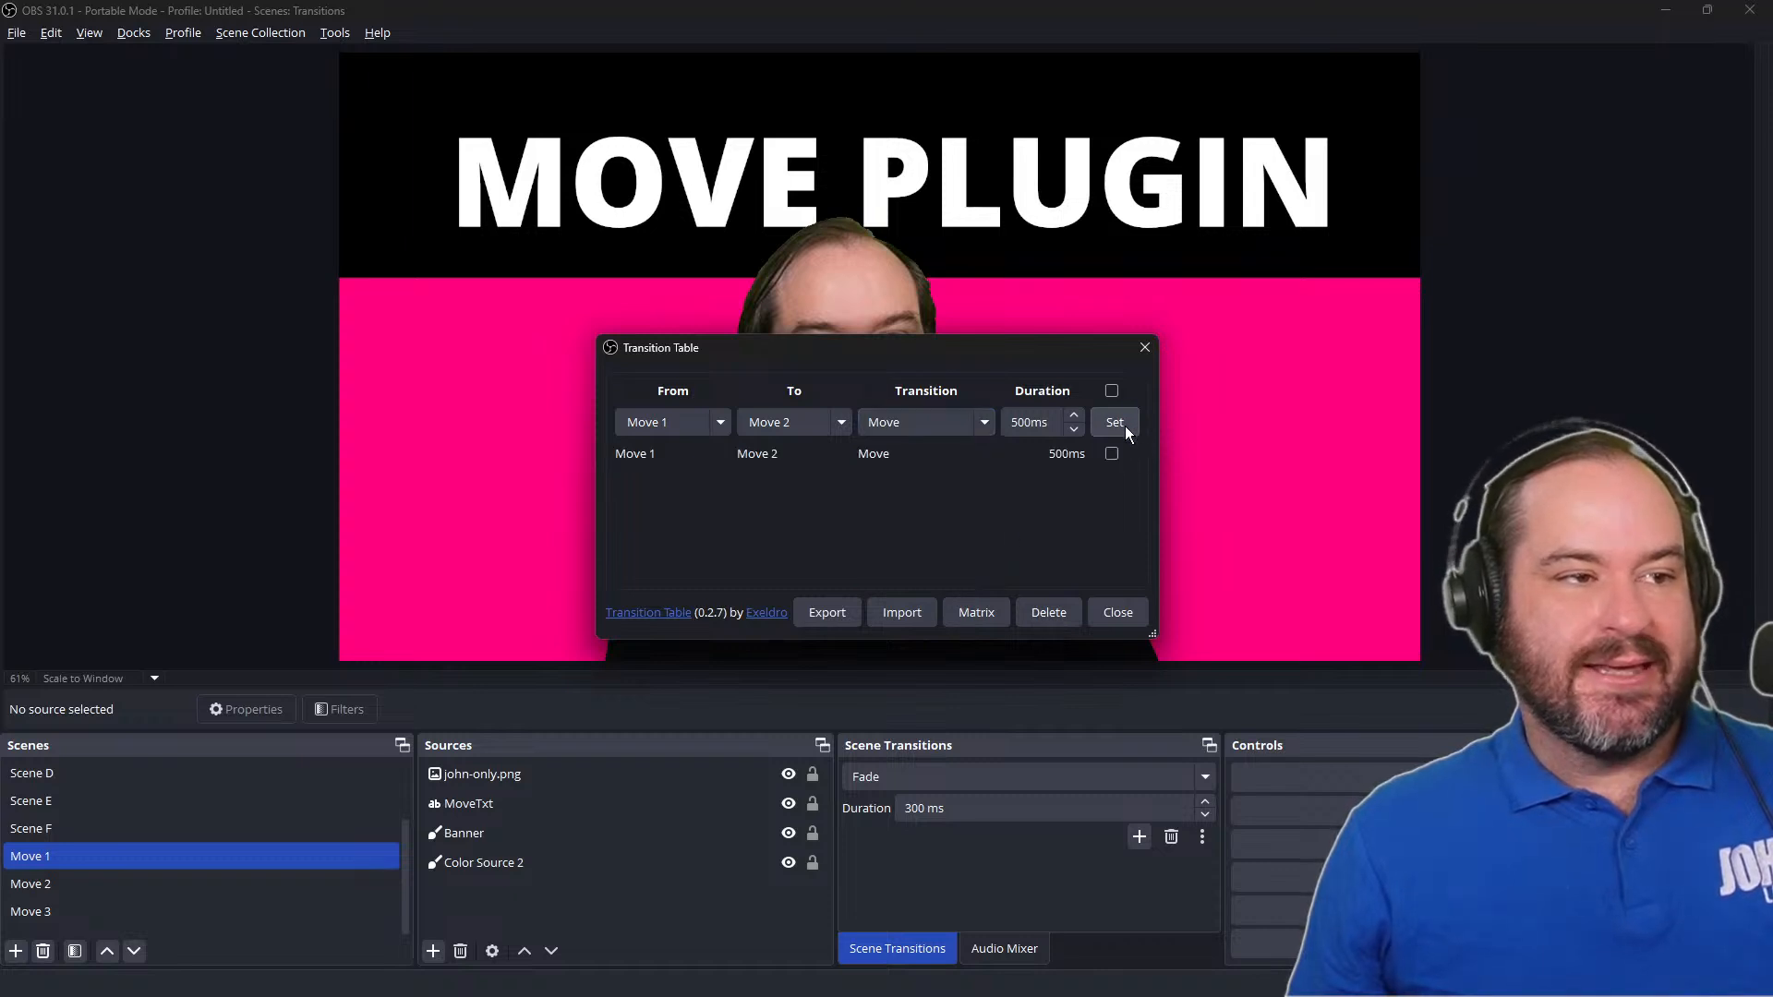
Step: Add a transition rule from Move 2 to Move 3 using the Move transition at 500 ms
{"action": "left_click", "coordinate": [721, 425]}
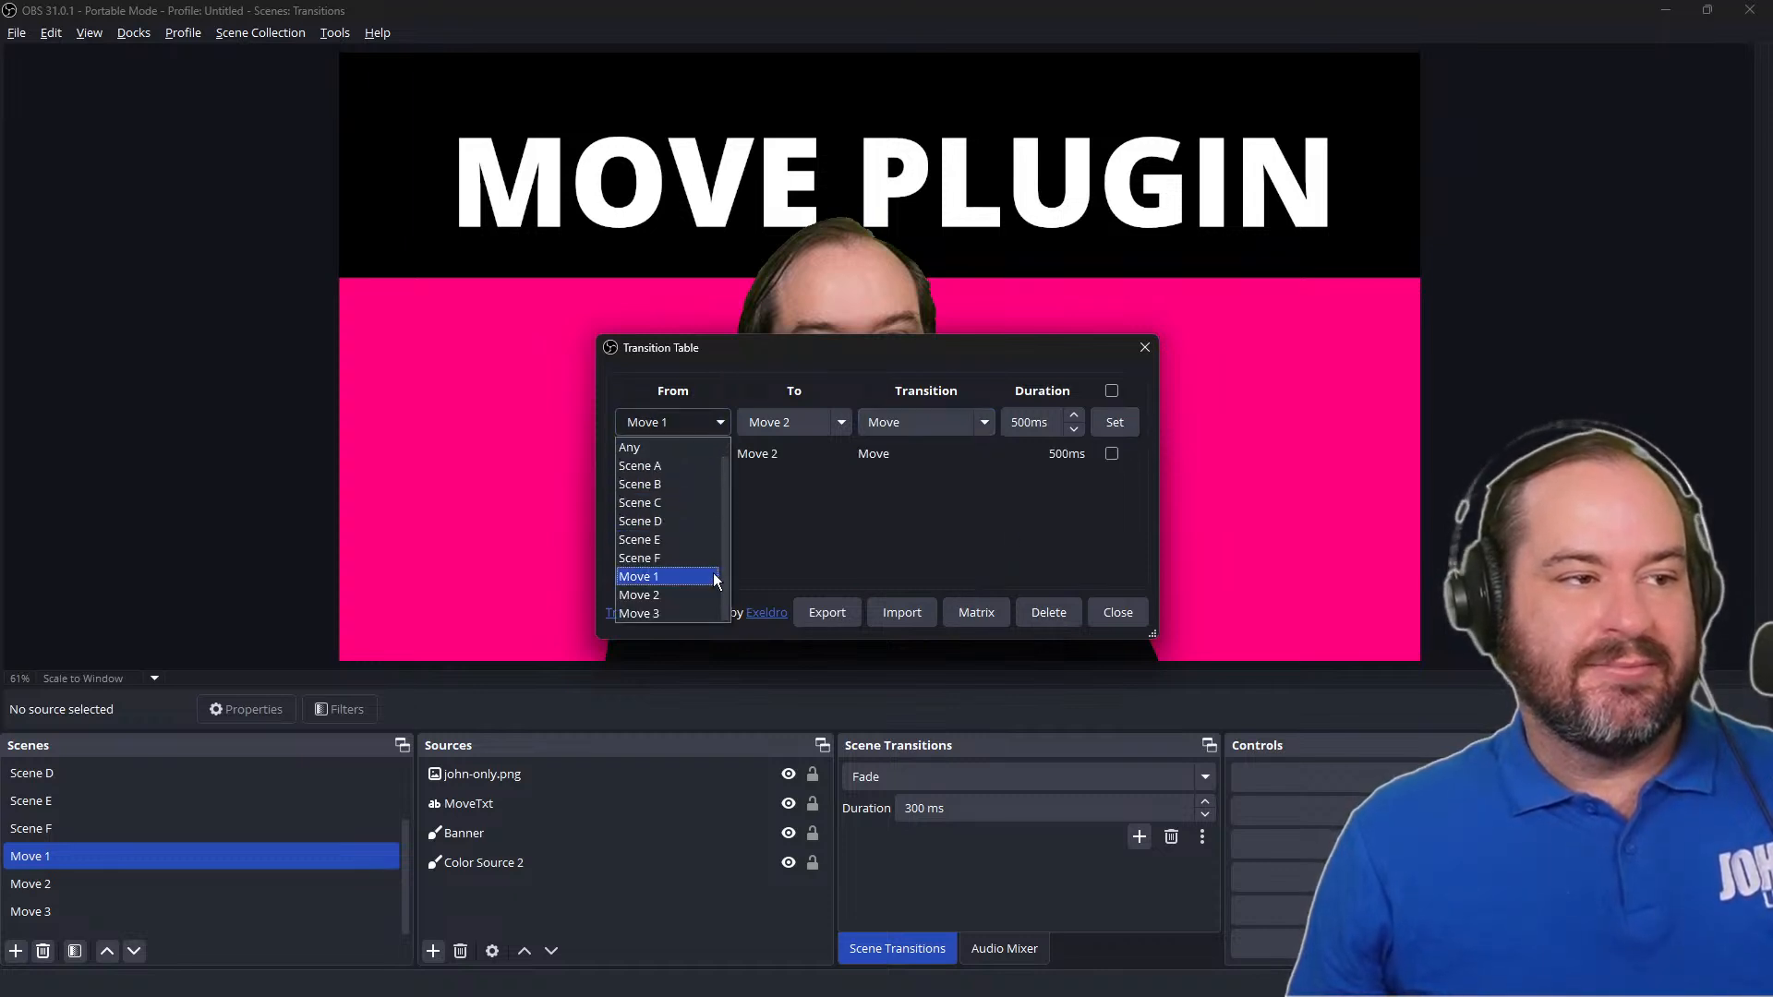
{"action": "left_click", "coordinate": [704, 598]}
{"action": "left_click", "coordinate": [835, 424]}
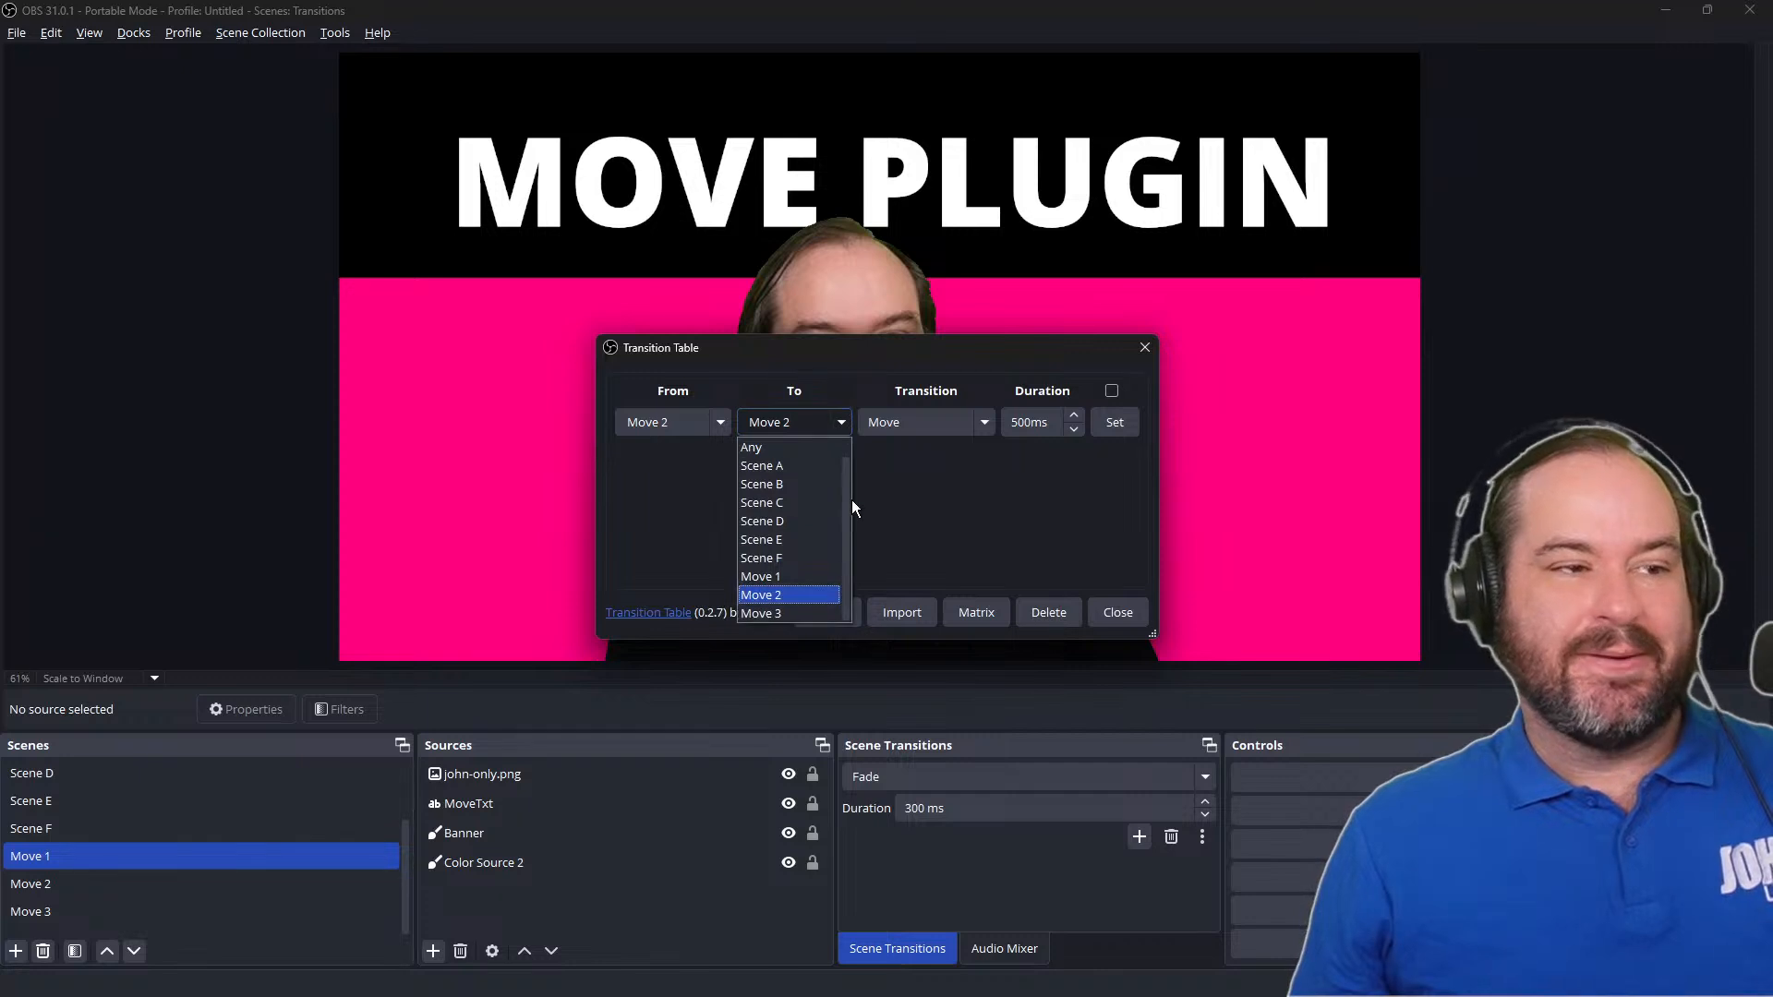
{"action": "left_click", "coordinate": [806, 613]}
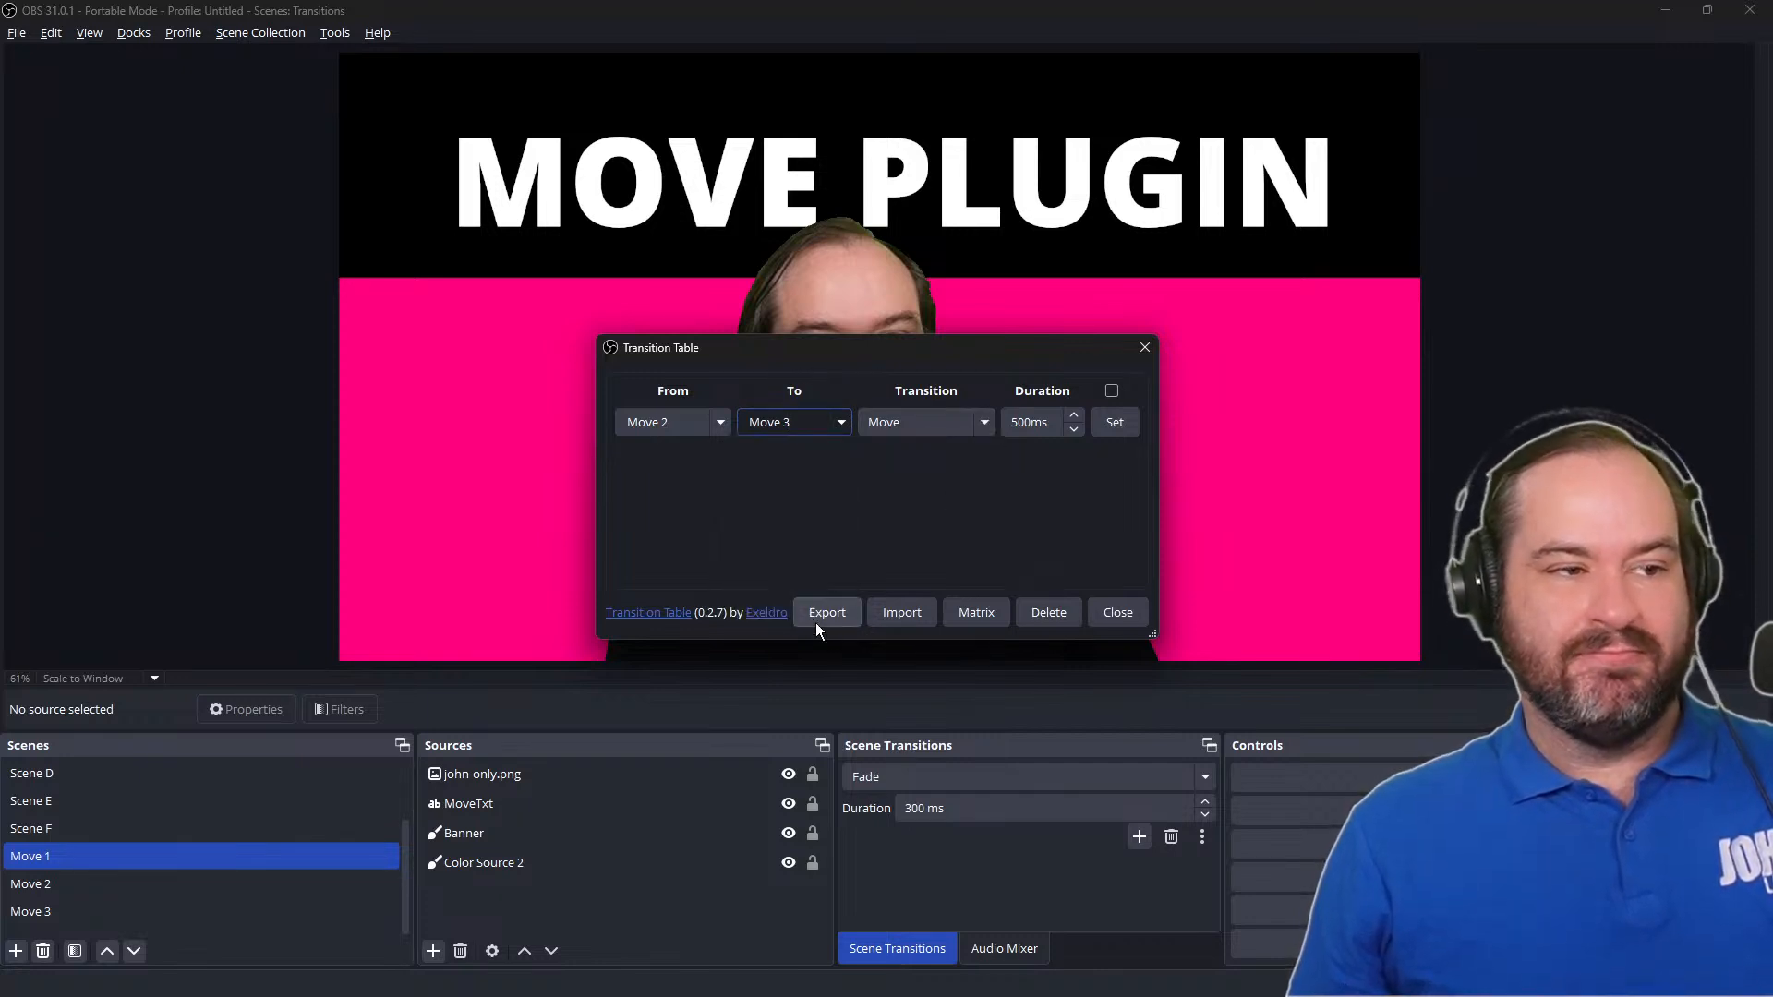
{"action": "left_click", "coordinate": [1098, 430]}
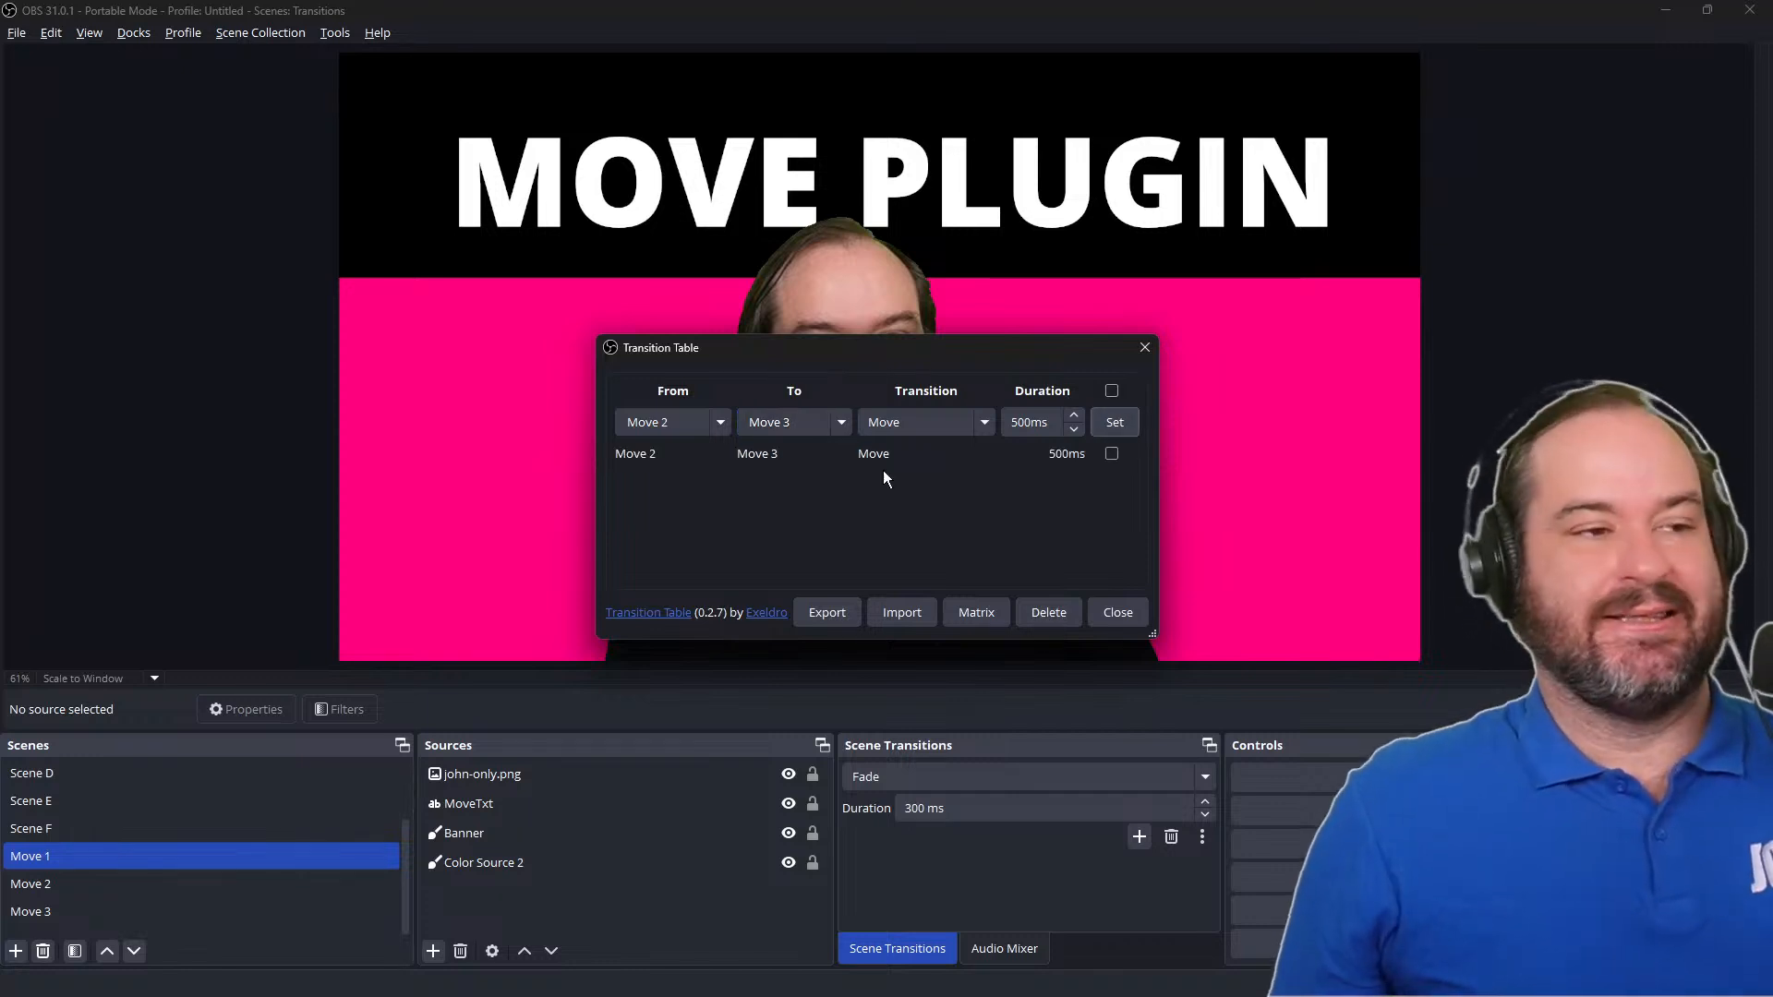
Step: Add a transition rule from Move 3 to Move 2 using the Move transition at 500 ms
{"action": "left_click", "coordinate": [717, 423]}
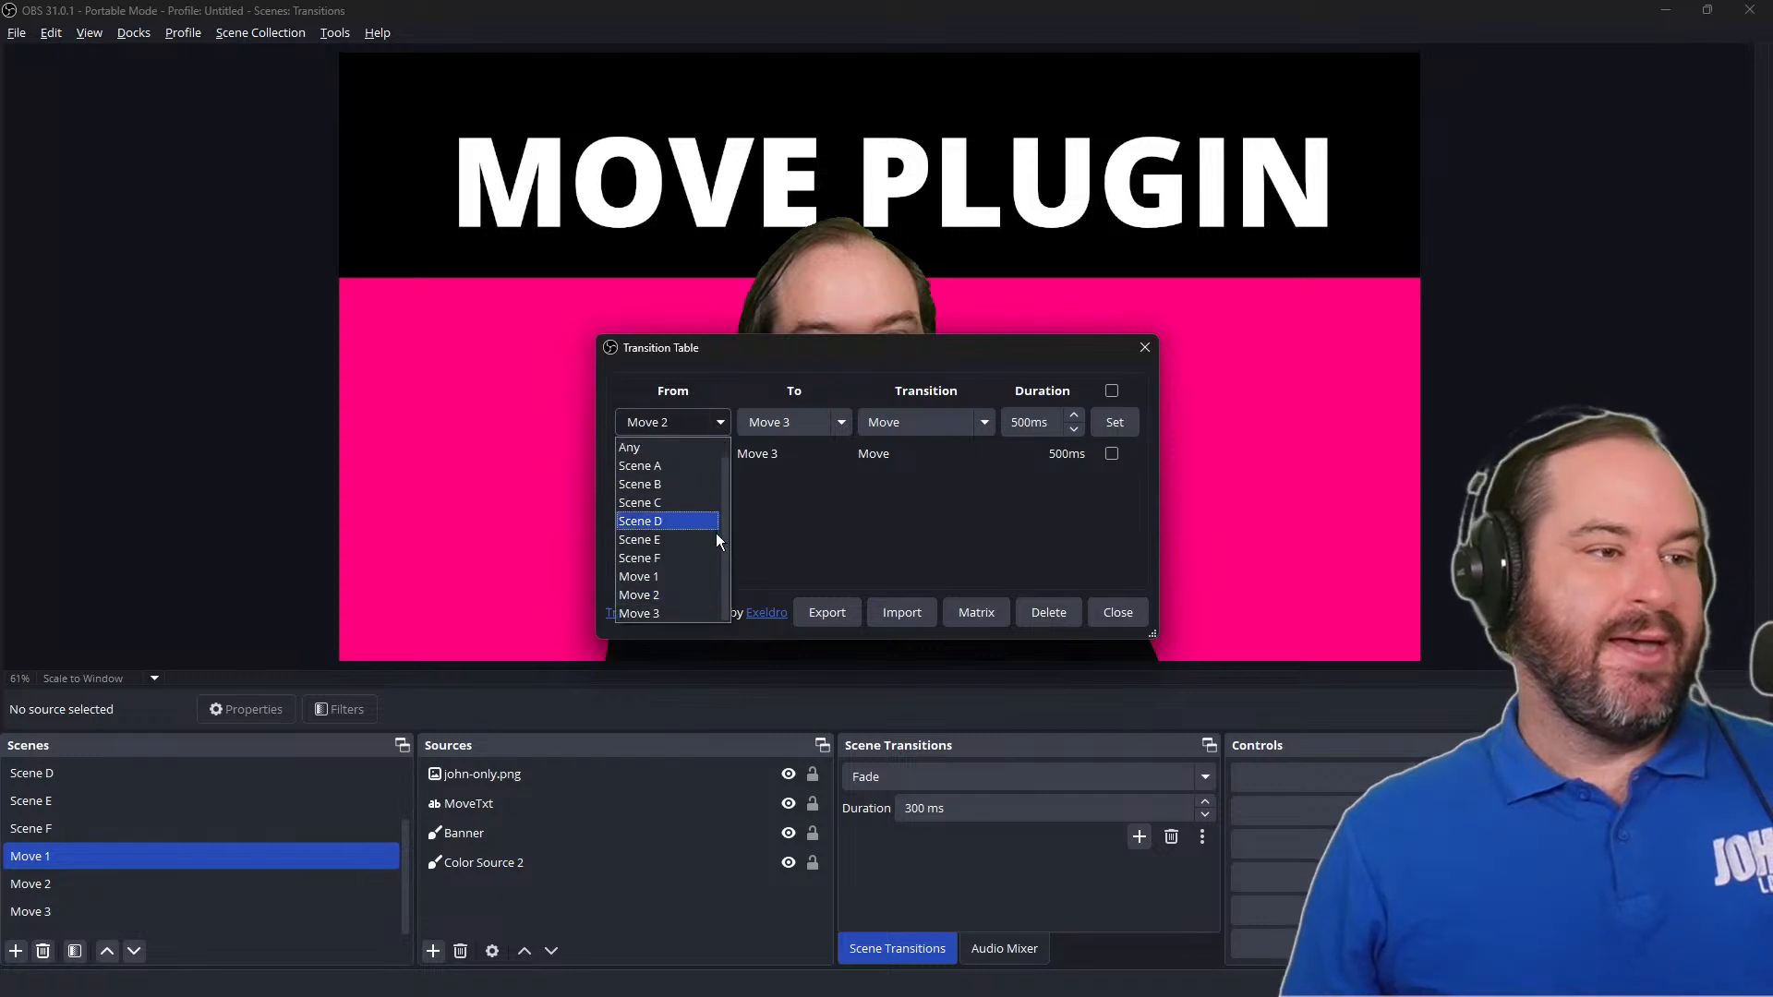
{"action": "left_click", "coordinate": [704, 613]}
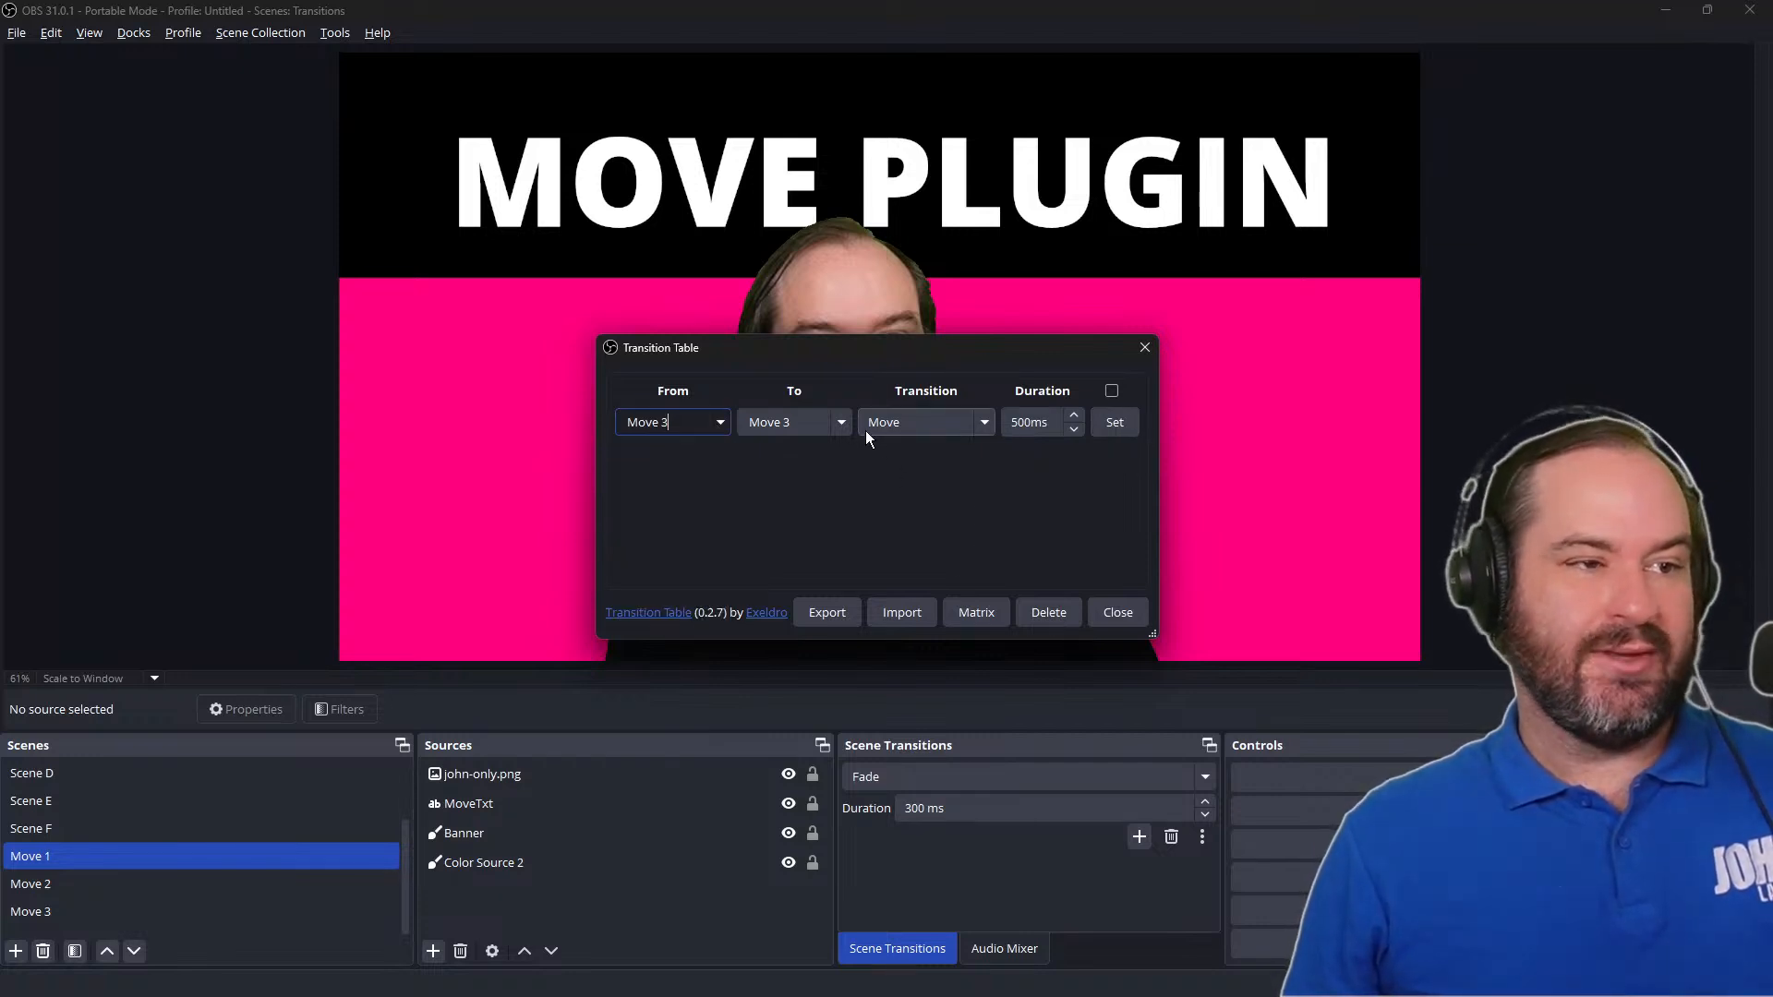
{"action": "left_click", "coordinate": [841, 422]}
{"action": "left_click", "coordinate": [775, 594]}
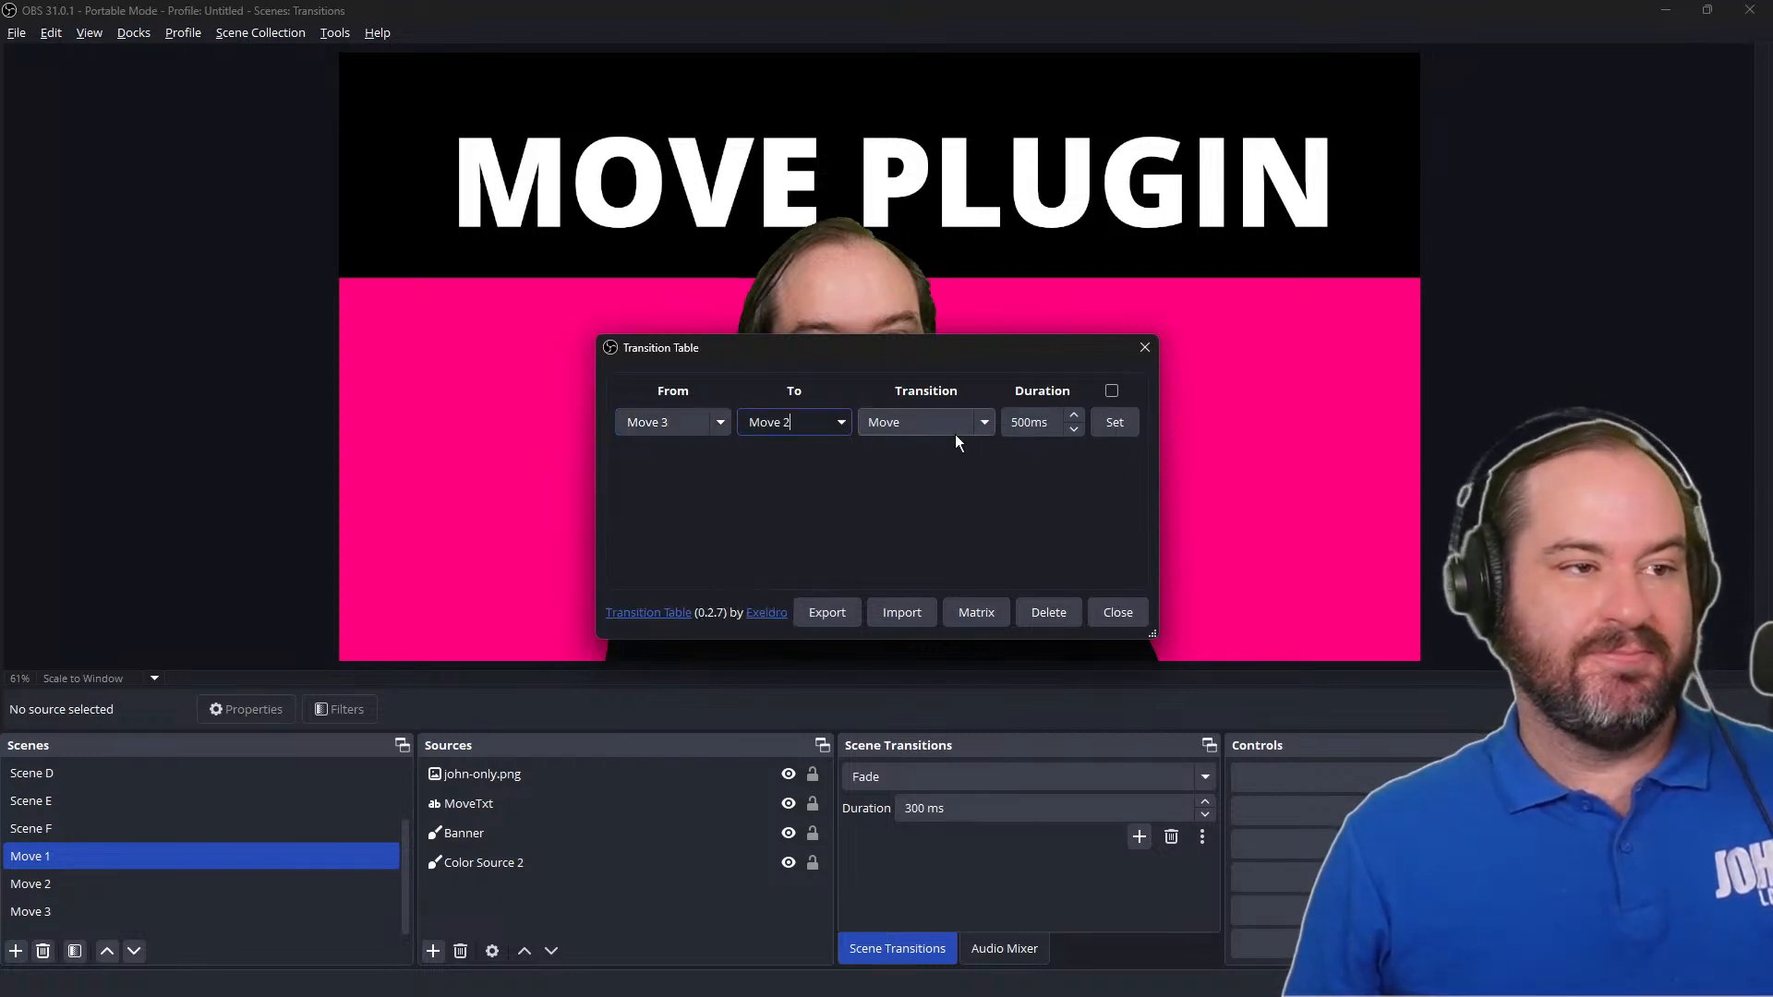
{"action": "left_click", "coordinate": [957, 422]}
{"action": "left_click", "coordinate": [956, 422]}
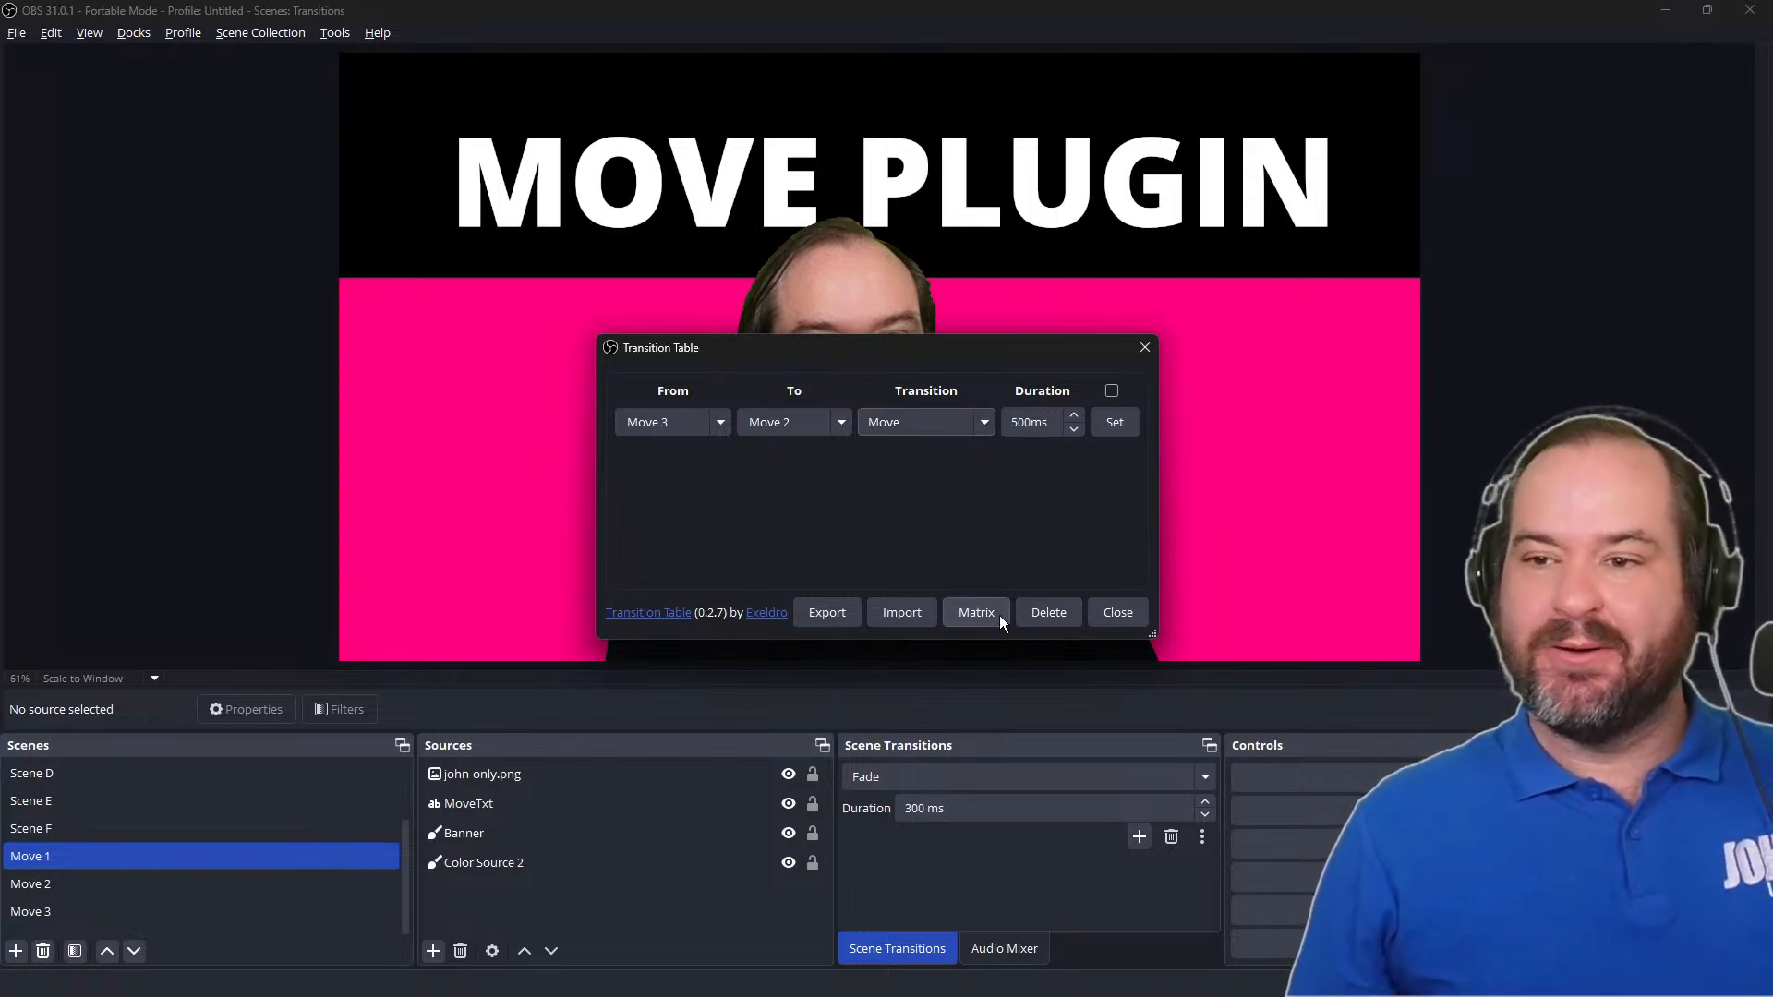
{"action": "left_click", "coordinate": [1126, 423]}
Step: Open the Transition Matrix, enlarge its window to examine the rules assigned between the scenes, and close it
{"action": "left_click", "coordinate": [970, 614]}
{"action": "scroll", "coordinate": [895, 470], "scroll_direction": "down", "scroll_amount": 1}
{"action": "scroll", "coordinate": [886, 471], "scroll_direction": "up", "scroll_amount": 1}
{"action": "left_click", "coordinate": [868, 461]}
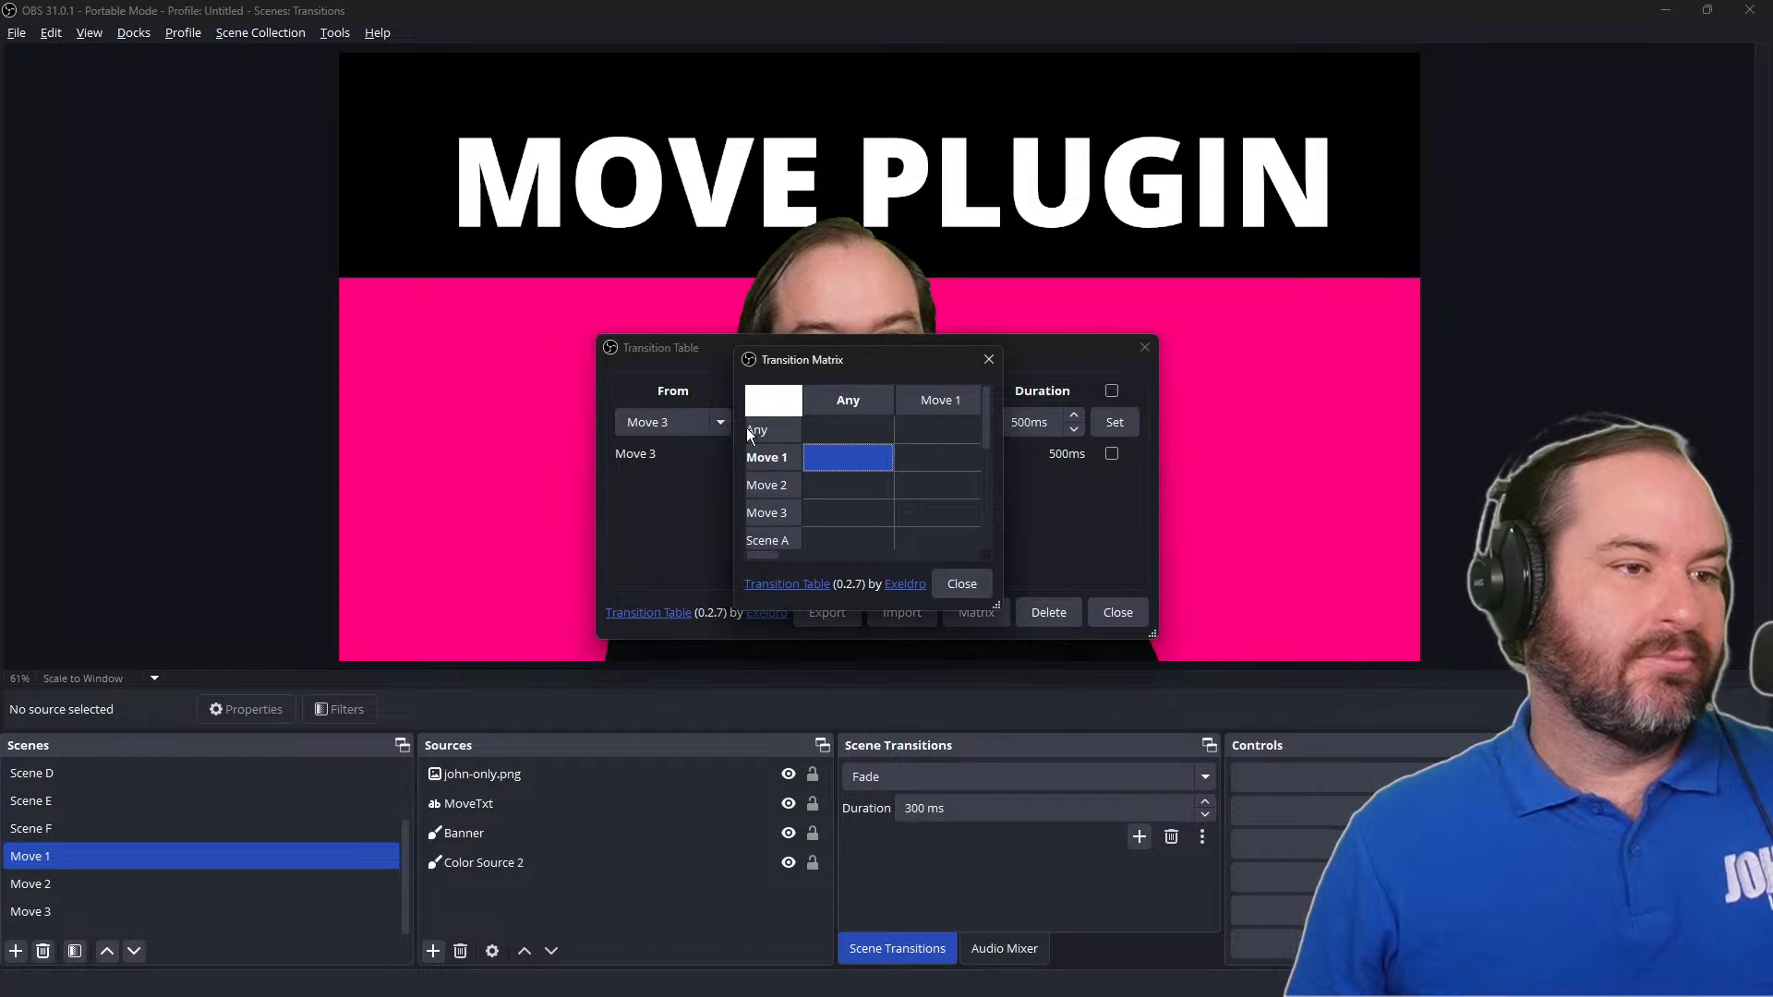
{"action": "left_click", "coordinate": [772, 467]}
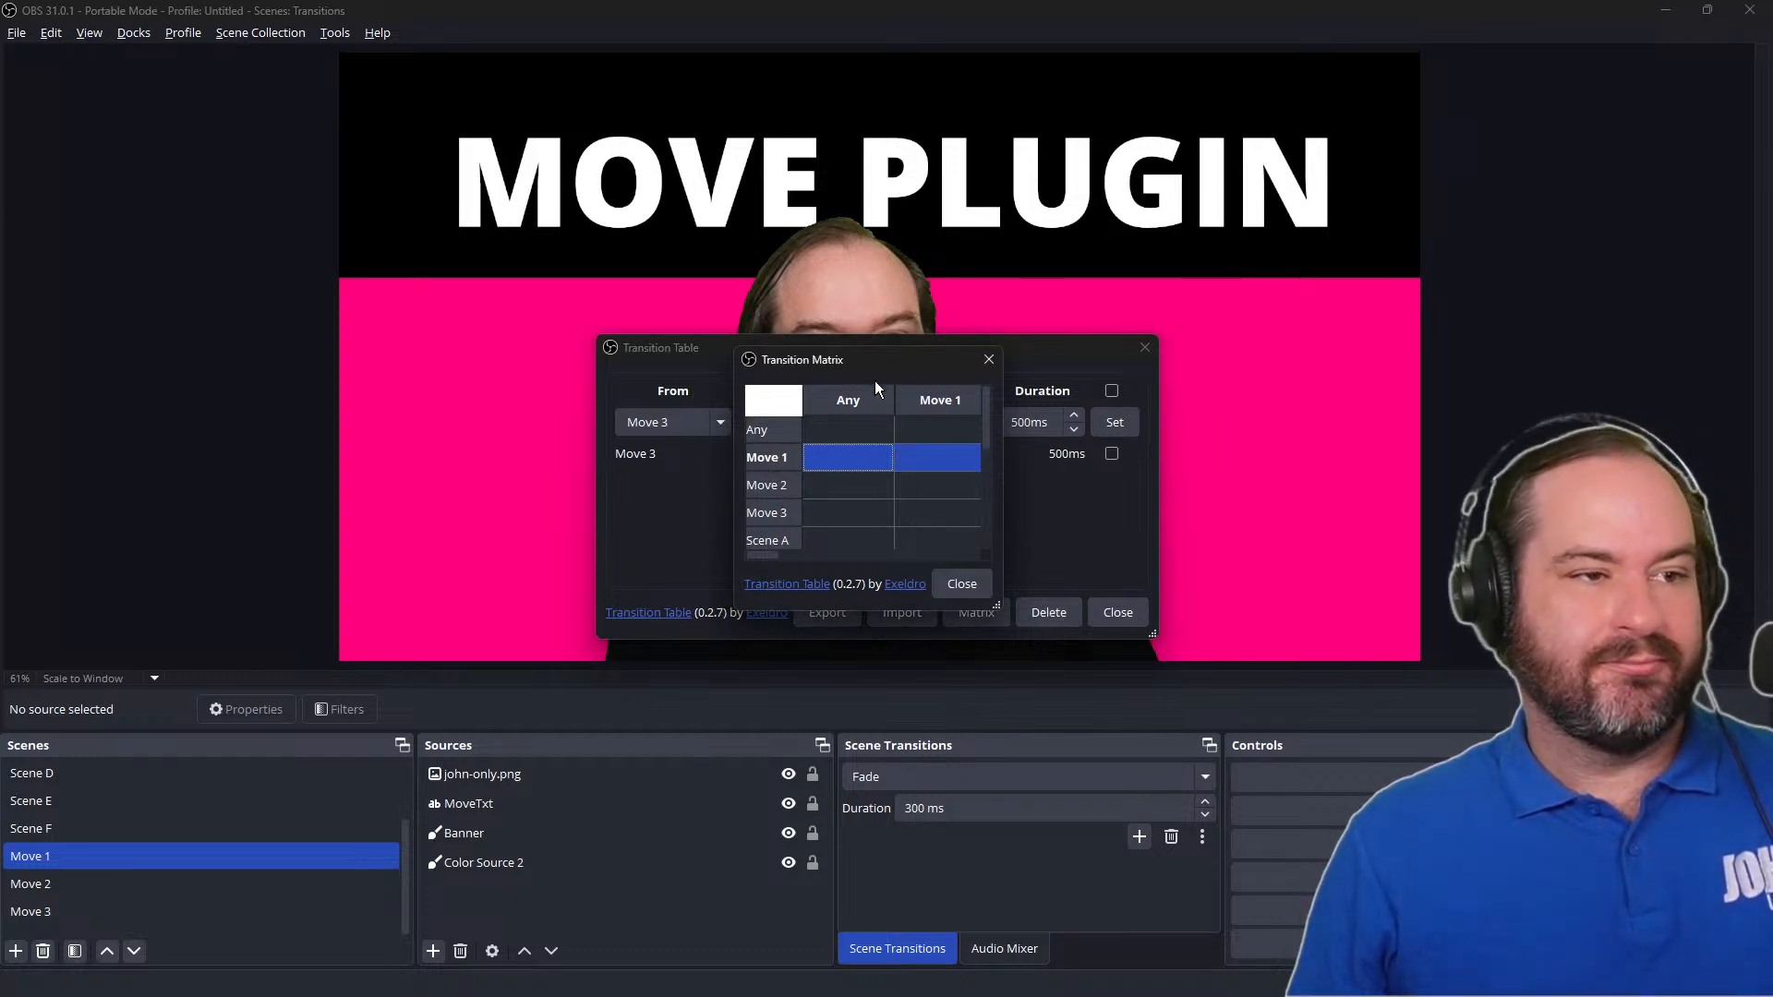
{"action": "left_click", "coordinate": [854, 462]}
{"action": "scroll", "coordinate": [949, 497], "scroll_direction": "down", "scroll_amount": 2}
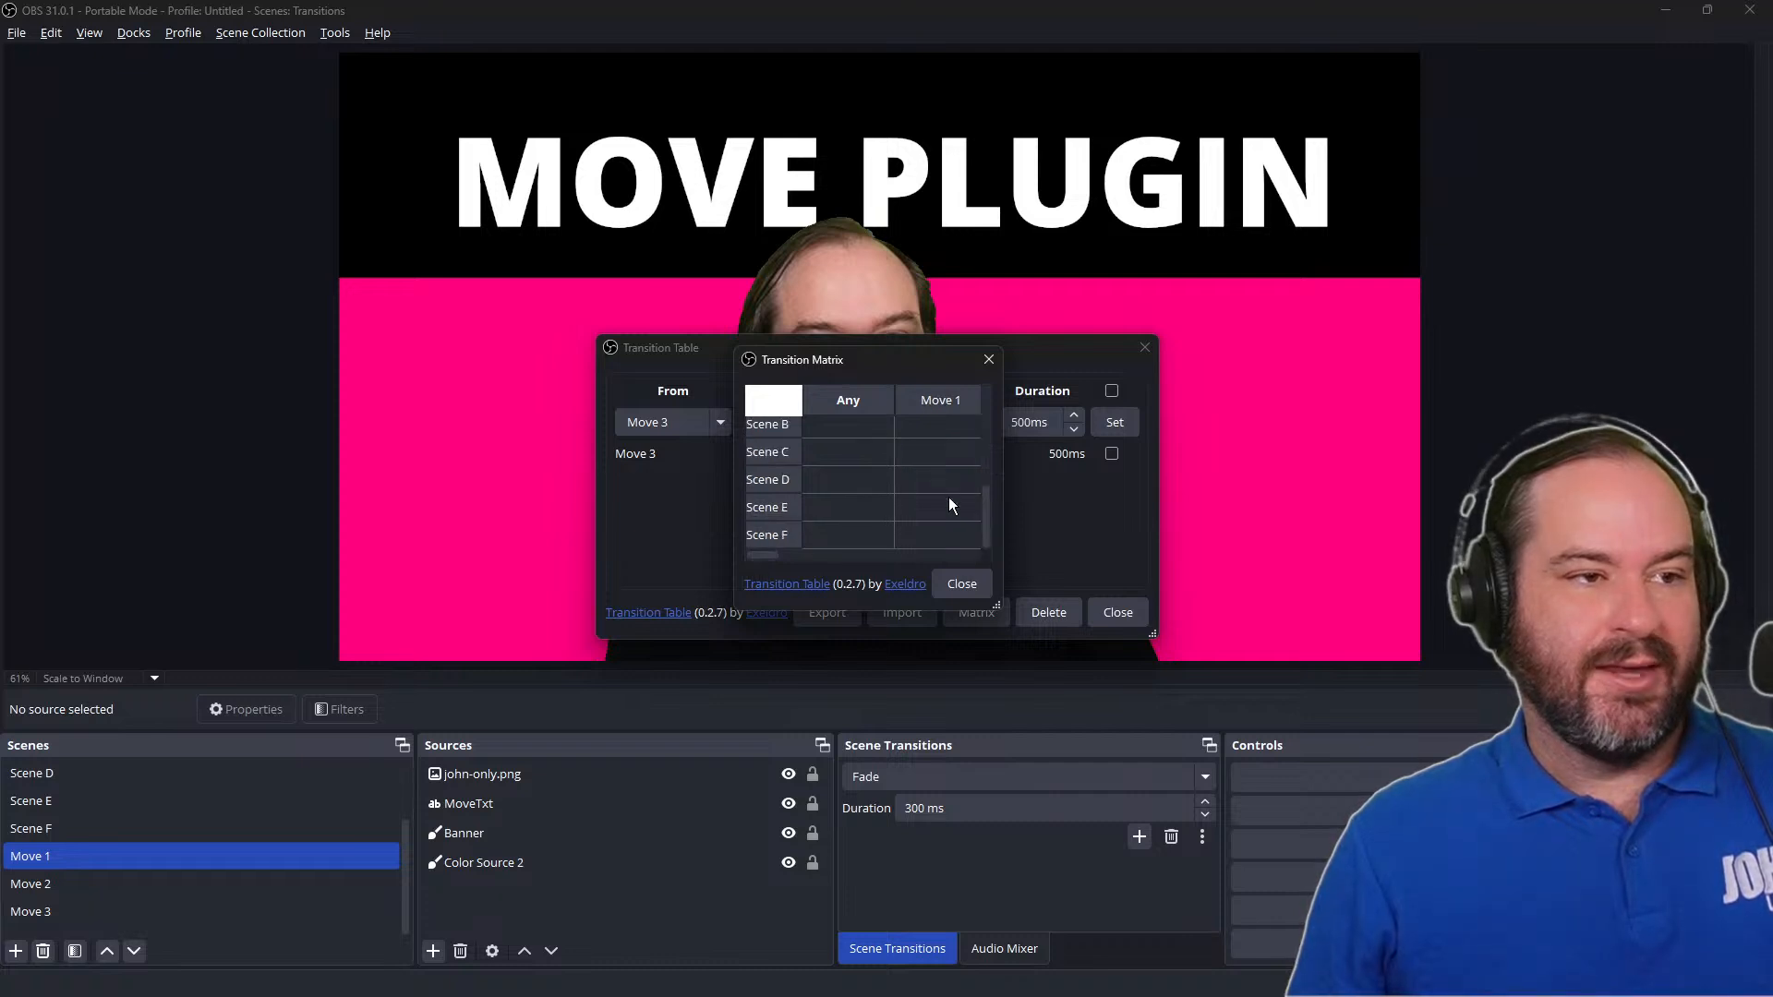
{"action": "scroll", "coordinate": [949, 500], "scroll_direction": "up", "scroll_amount": 2}
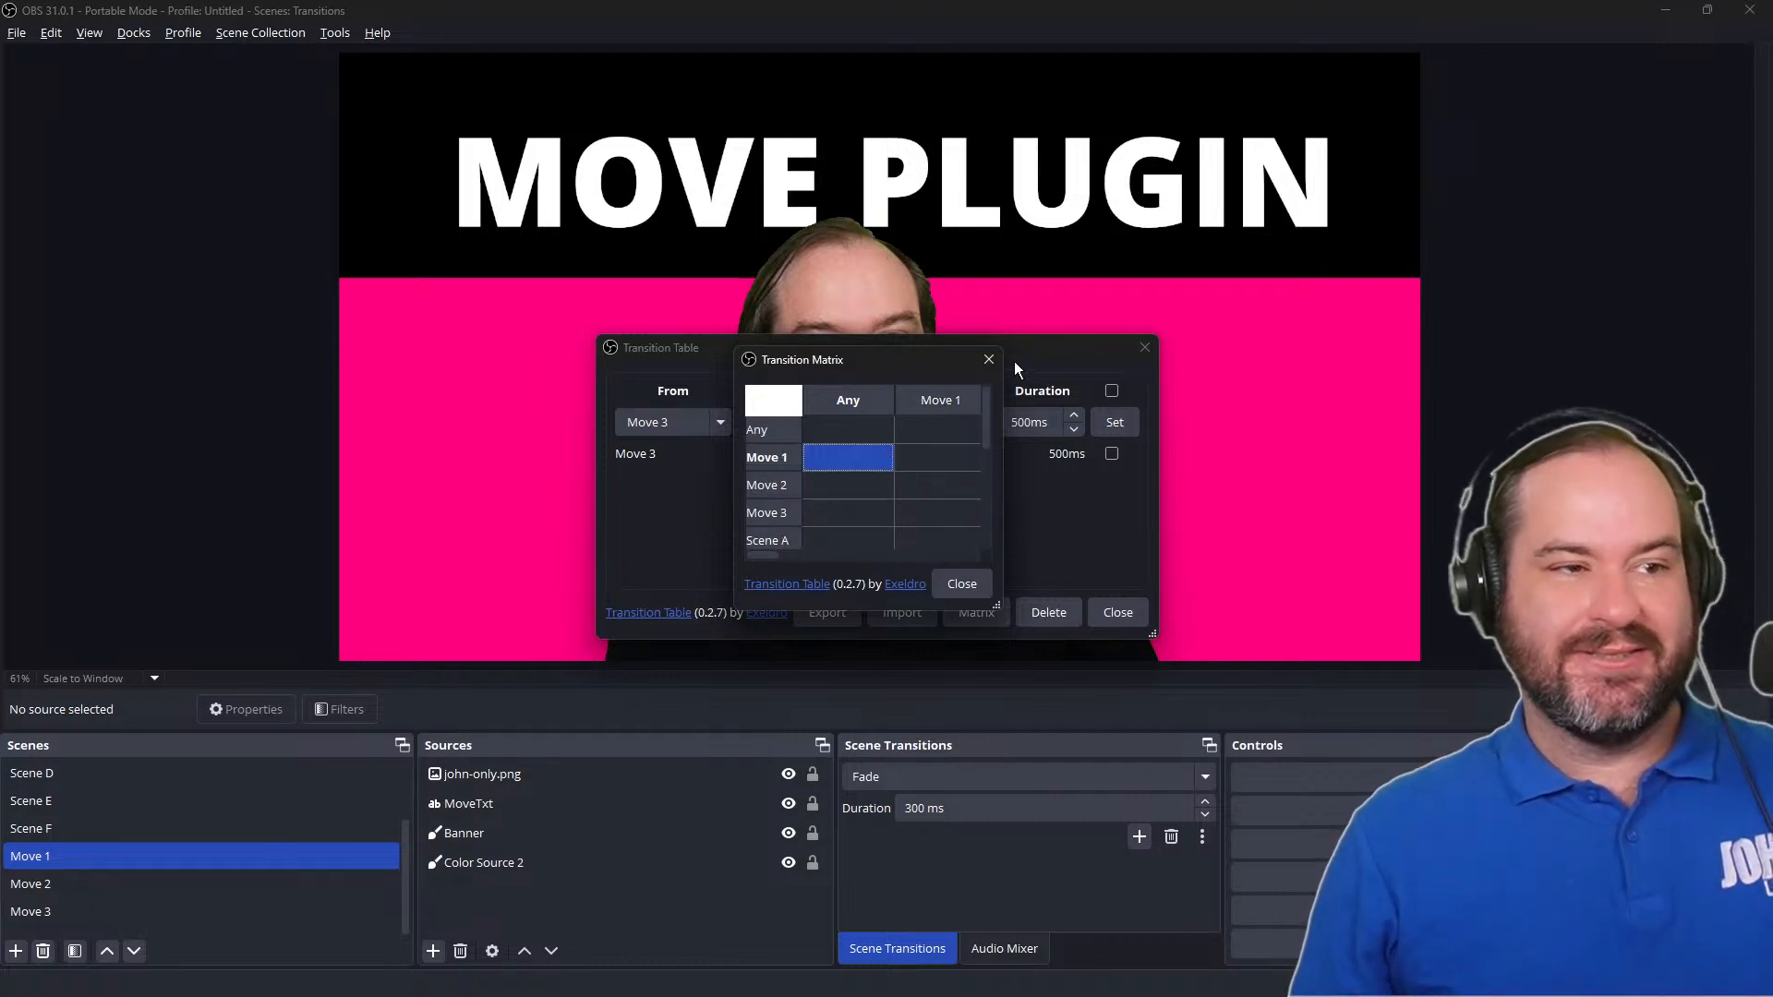
{"action": "left_click_drag", "start_coordinate": [997, 392], "coordinate": [1525, 390]}
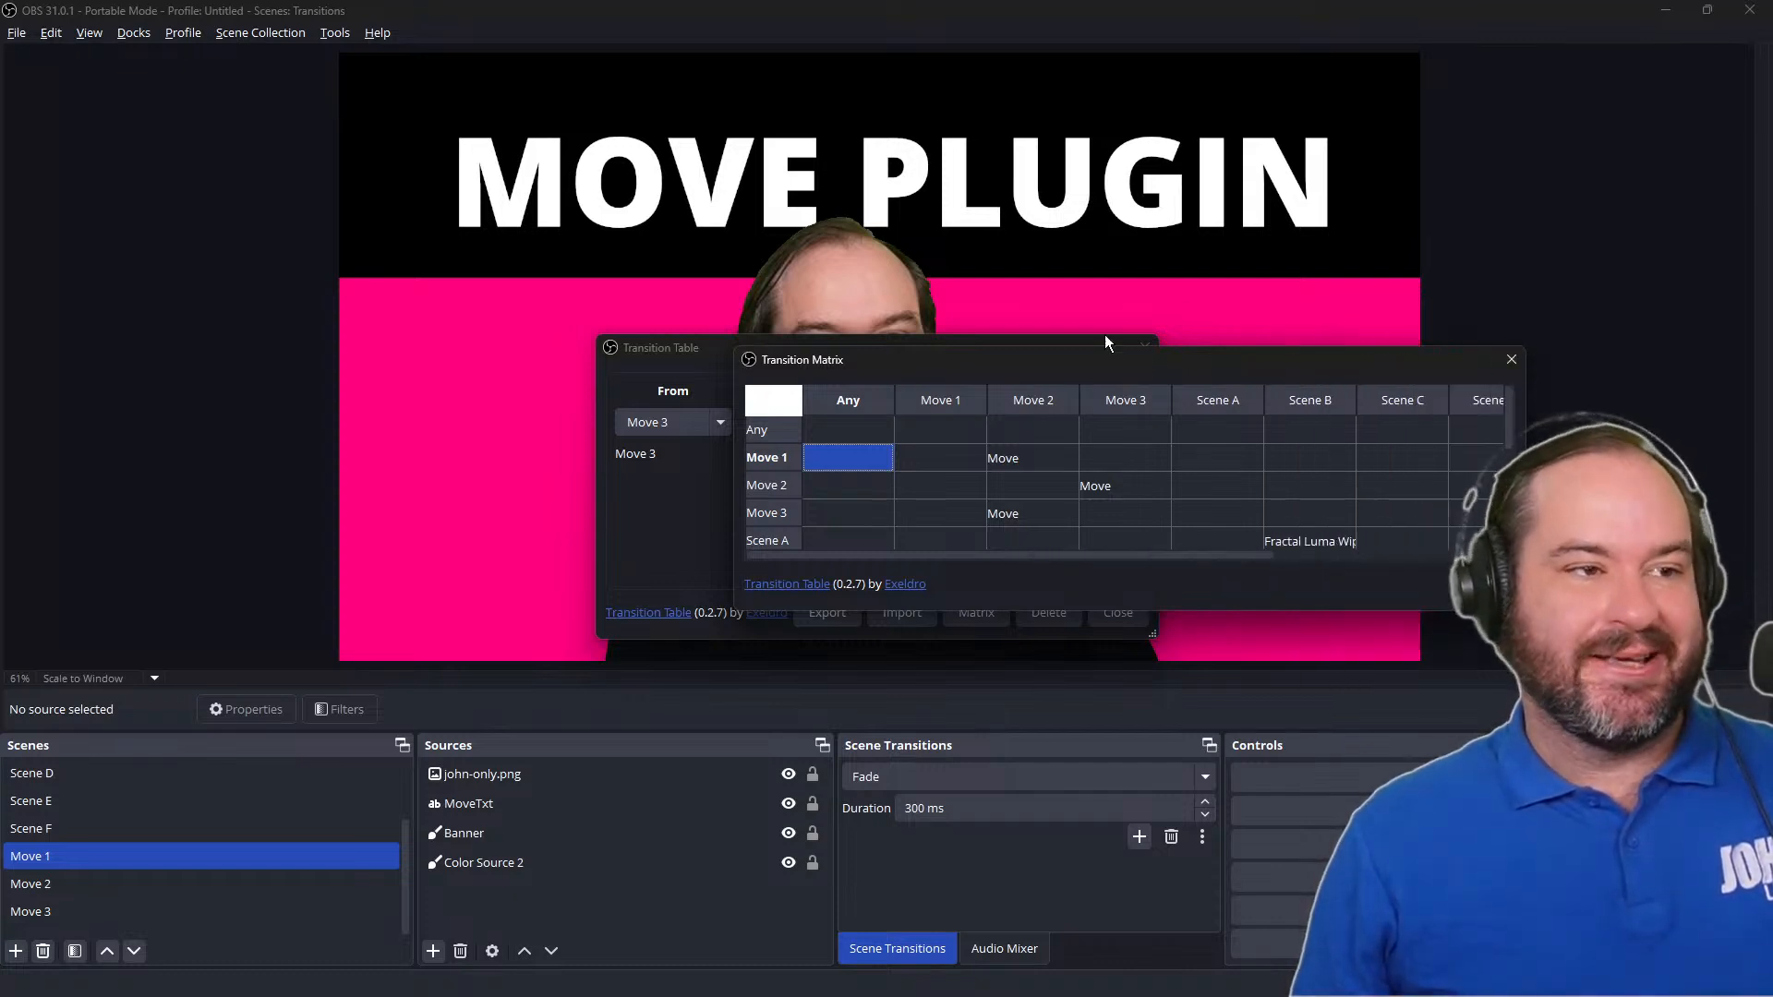
{"action": "left_click_drag", "start_coordinate": [1068, 358], "coordinate": [869, 328]}
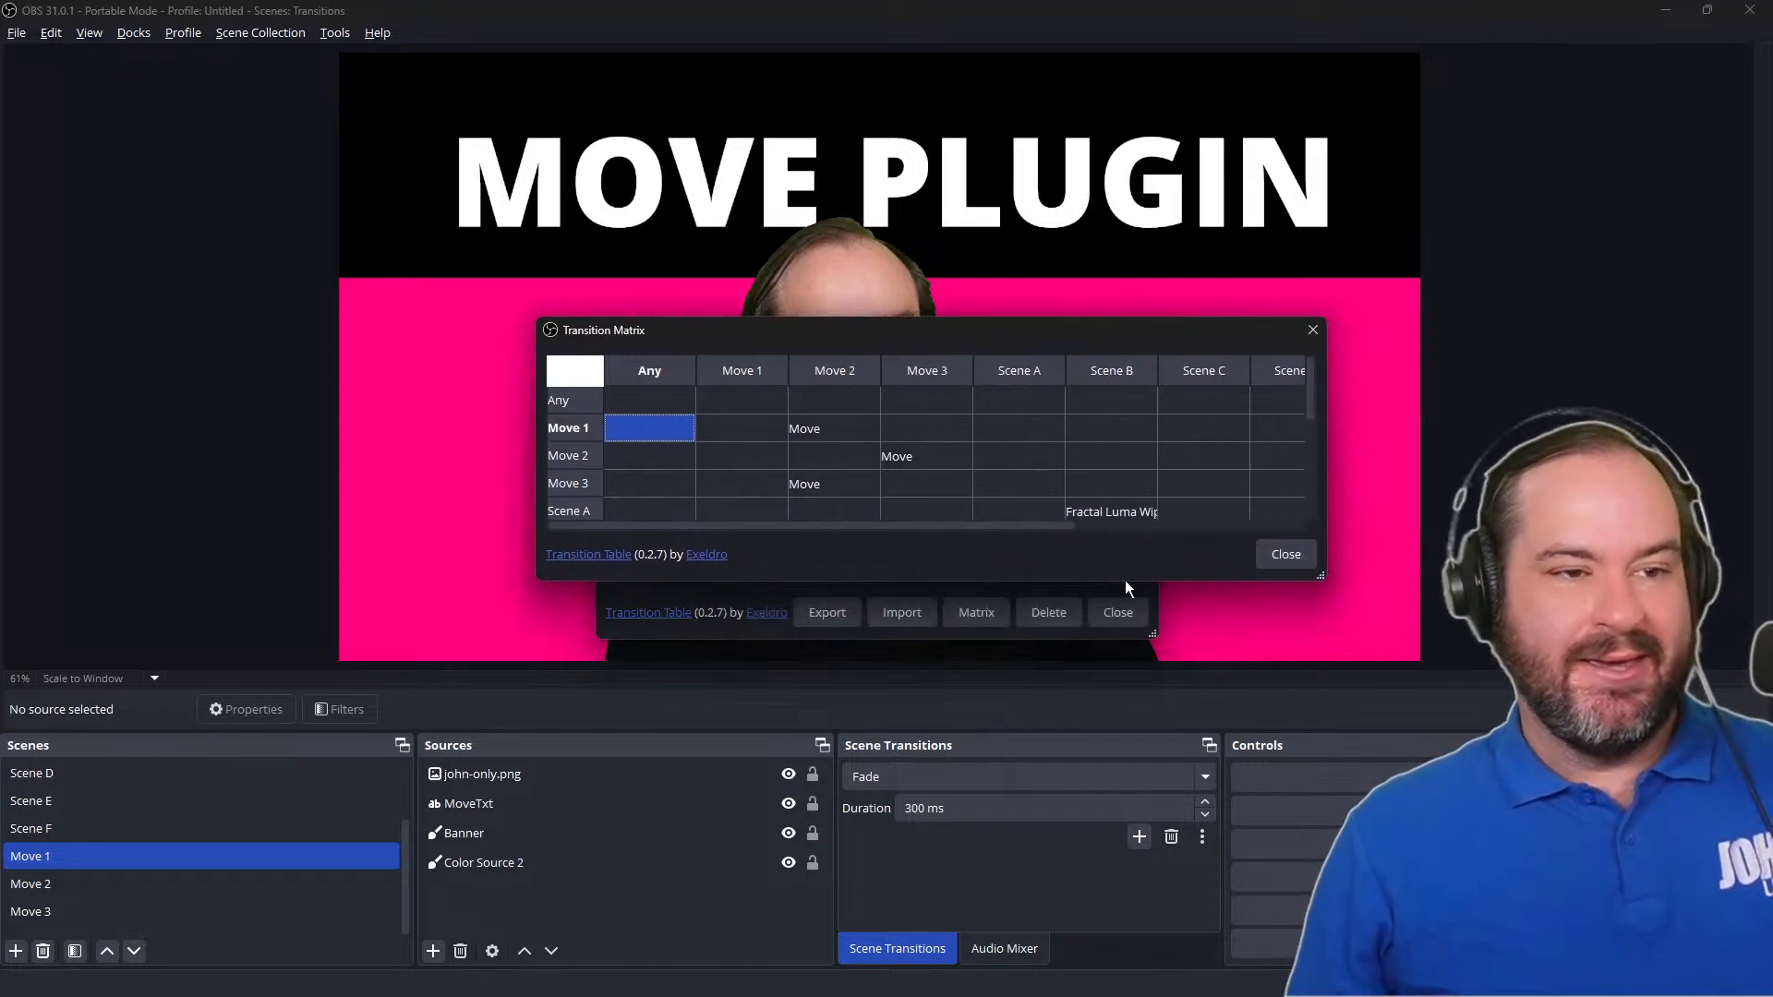
{"action": "left_click_drag", "start_coordinate": [1310, 583], "coordinate": [1522, 639]}
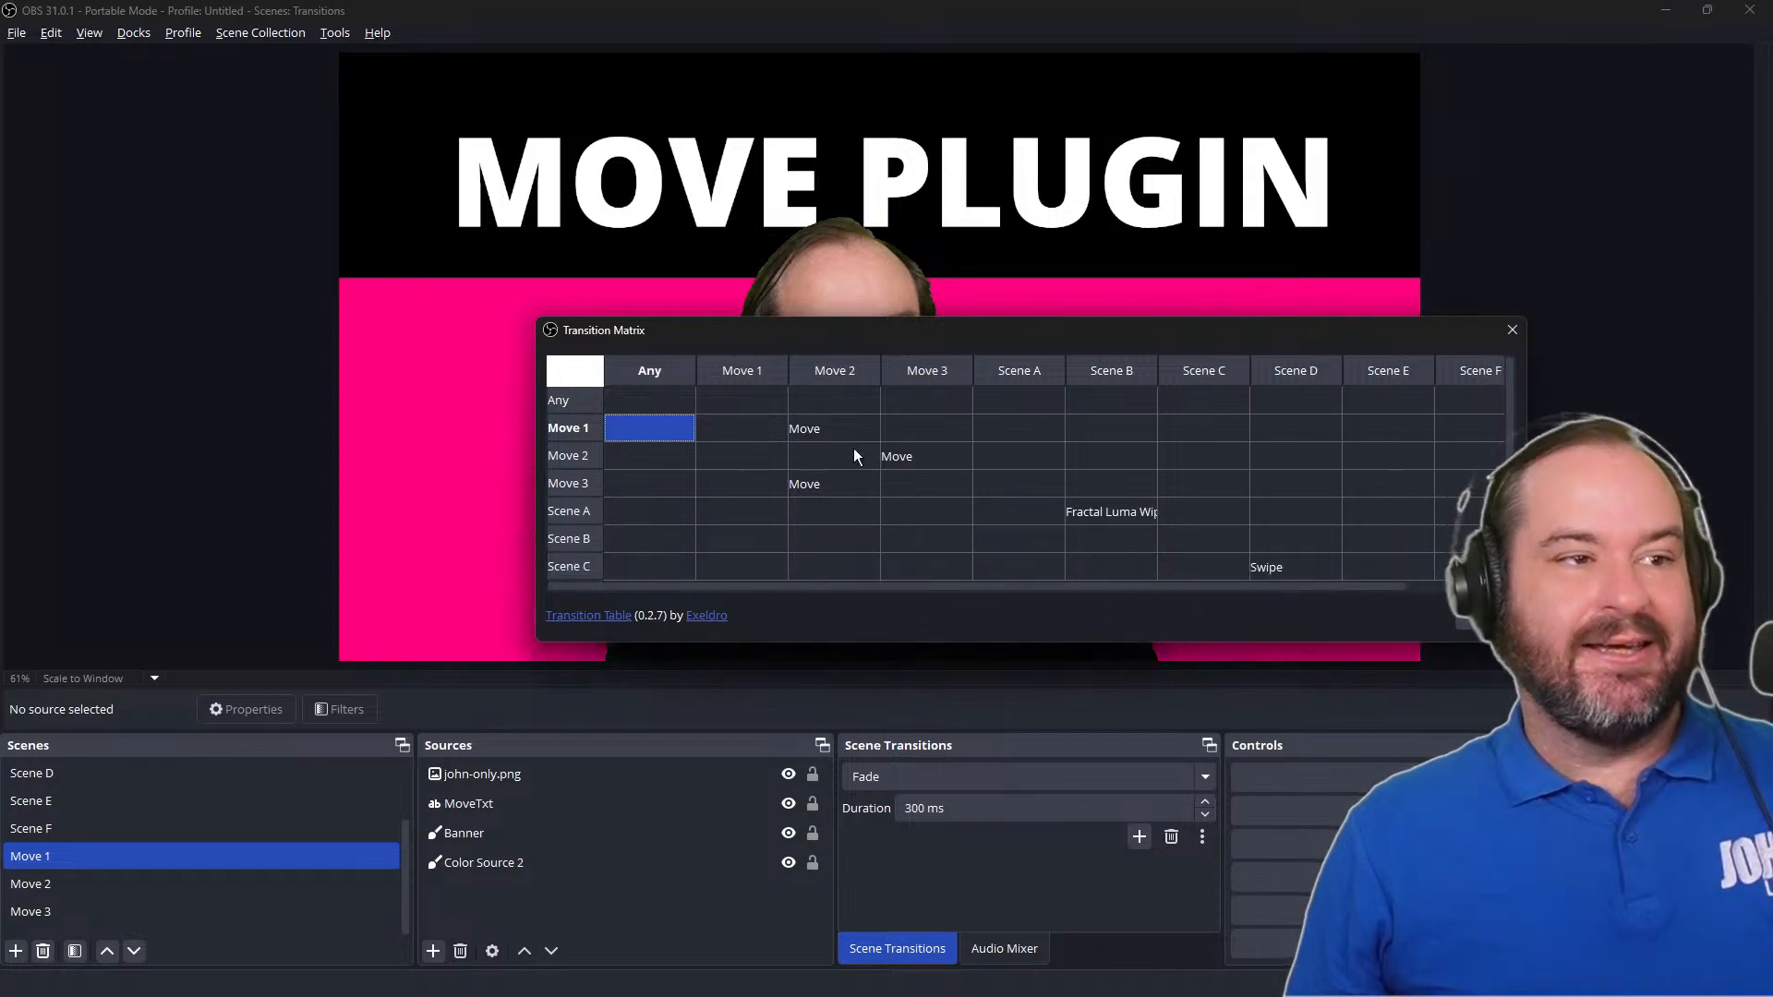
{"action": "left_click", "coordinate": [940, 432]}
{"action": "left_click", "coordinate": [753, 432]}
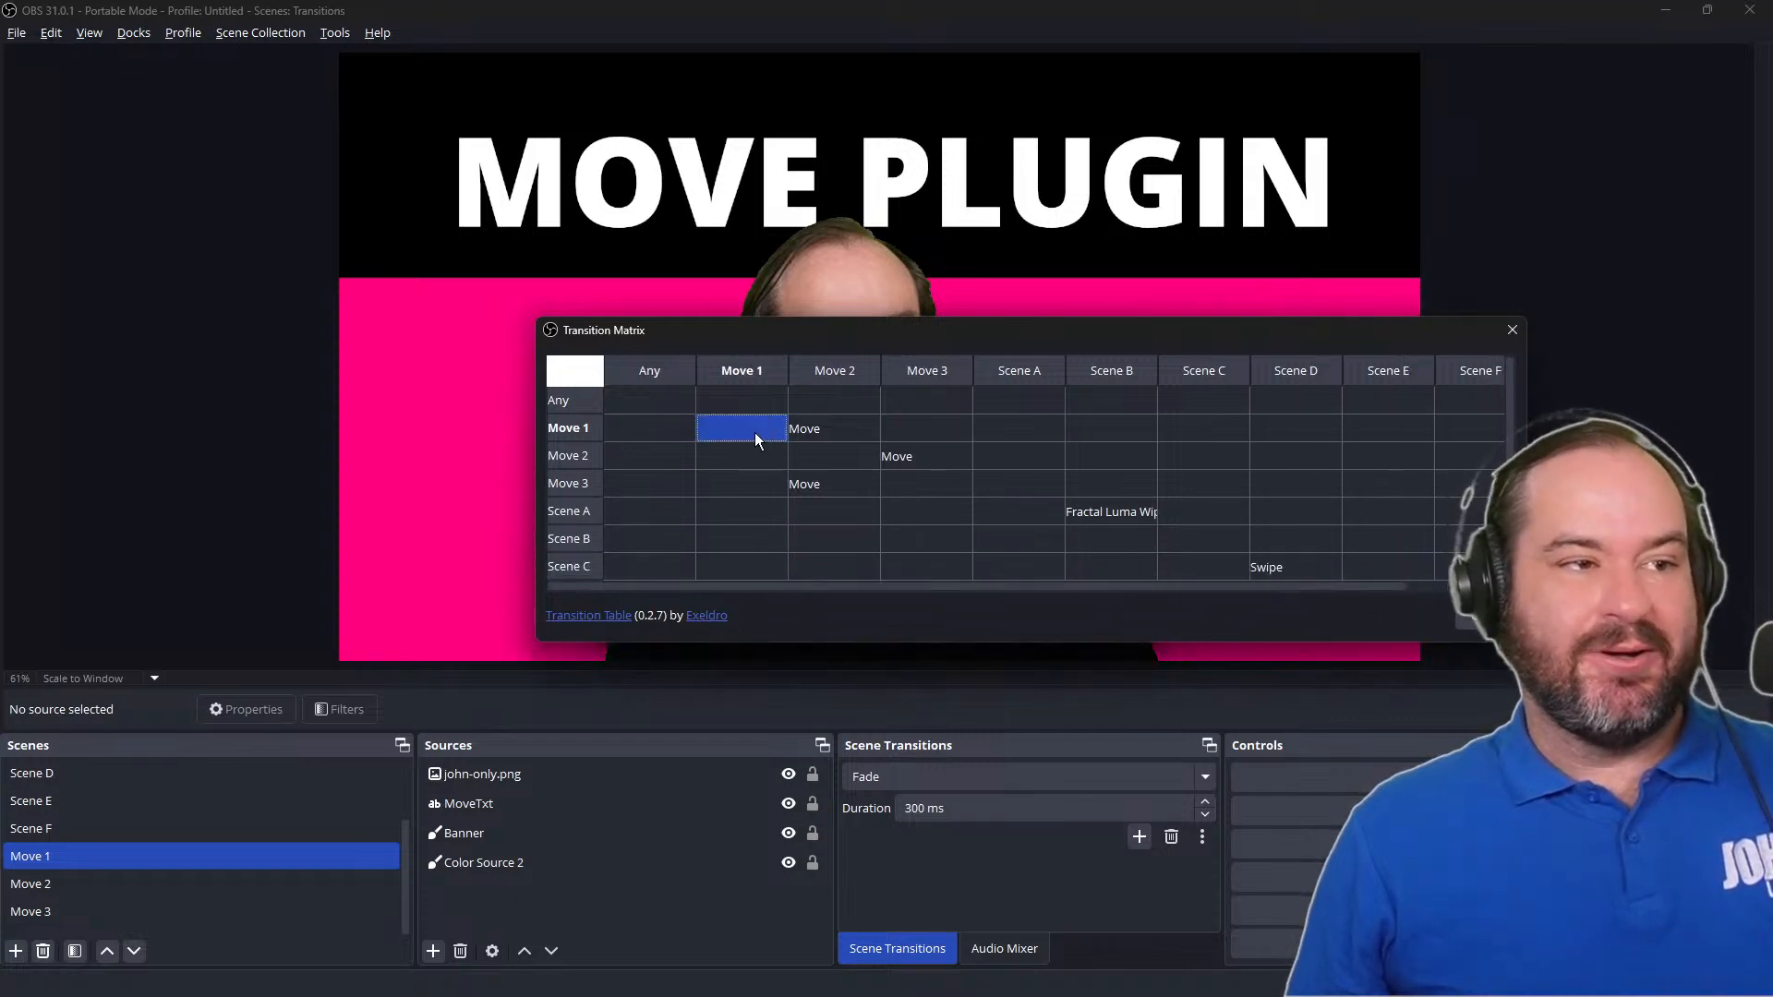
{"action": "mouse_move", "coordinate": [755, 432]}
{"action": "left_mouse_down"}
{"action": "mouse_move", "coordinate": [905, 426]}
{"action": "mouse_move", "coordinate": [772, 427]}
{"action": "left_mouse_up"}
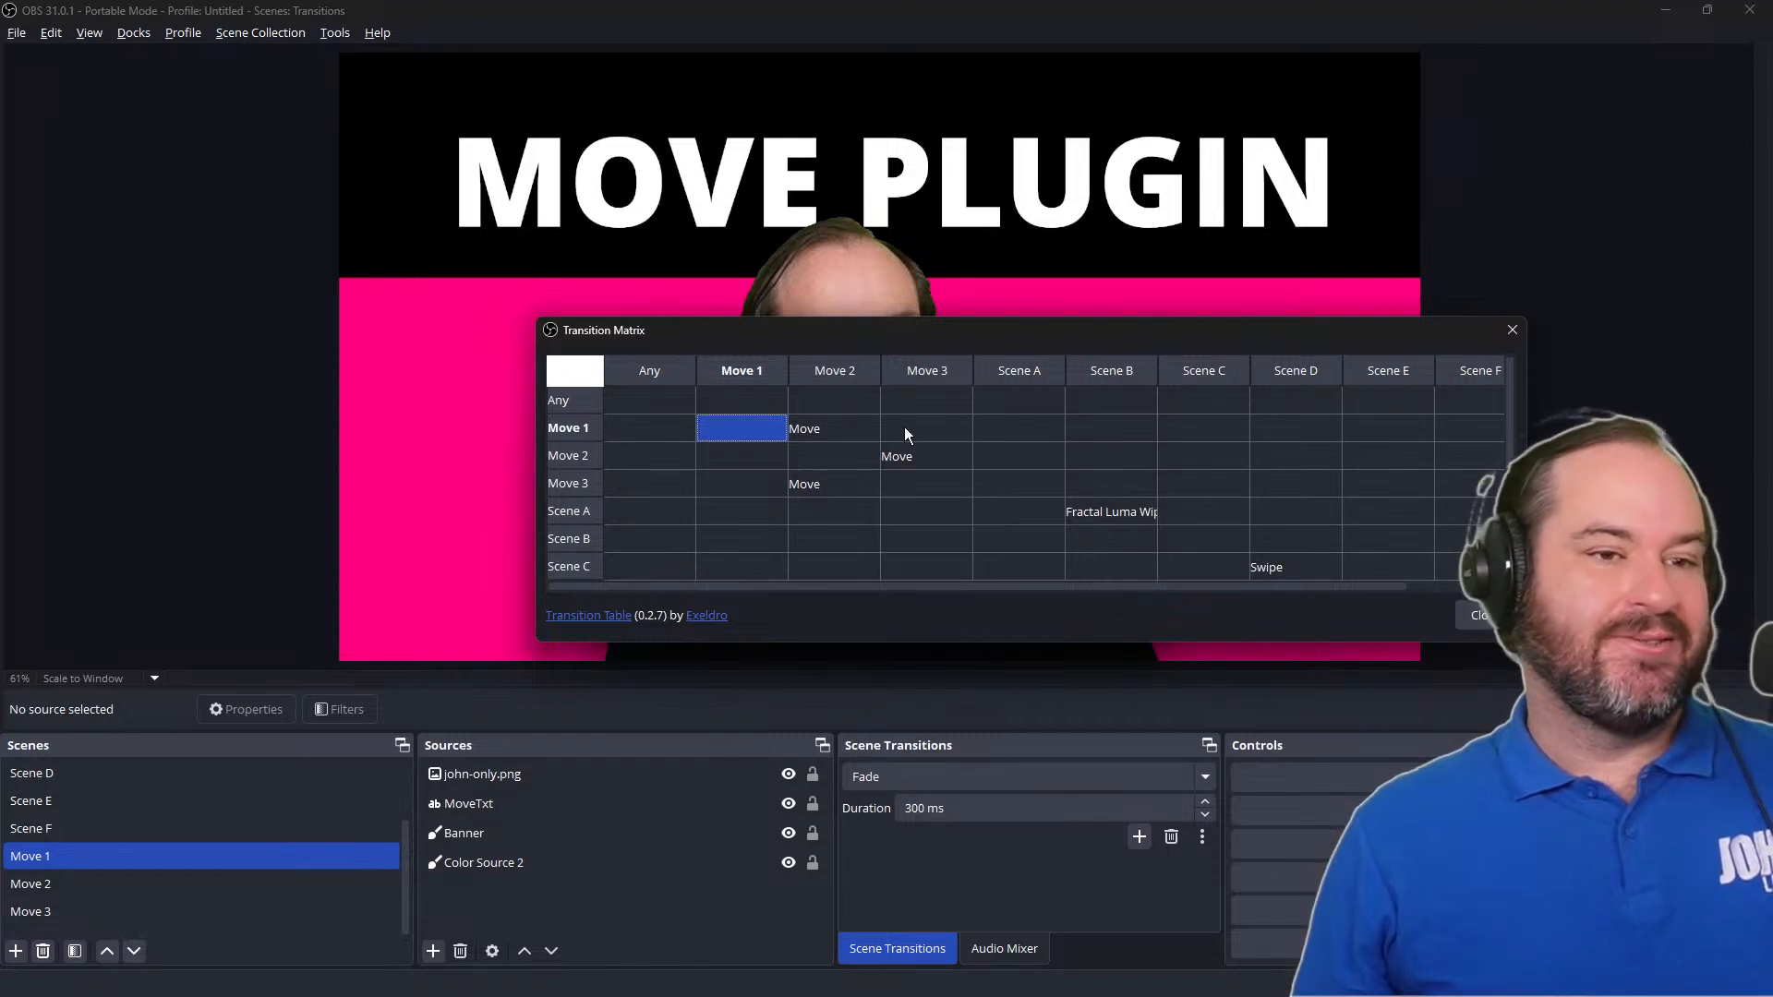
{"action": "left_click", "coordinate": [1463, 614]}
Step: Reapply the 500 ms Move rule from Move 1 to Move 2 and close the Transition Table
{"action": "left_click", "coordinate": [708, 421]}
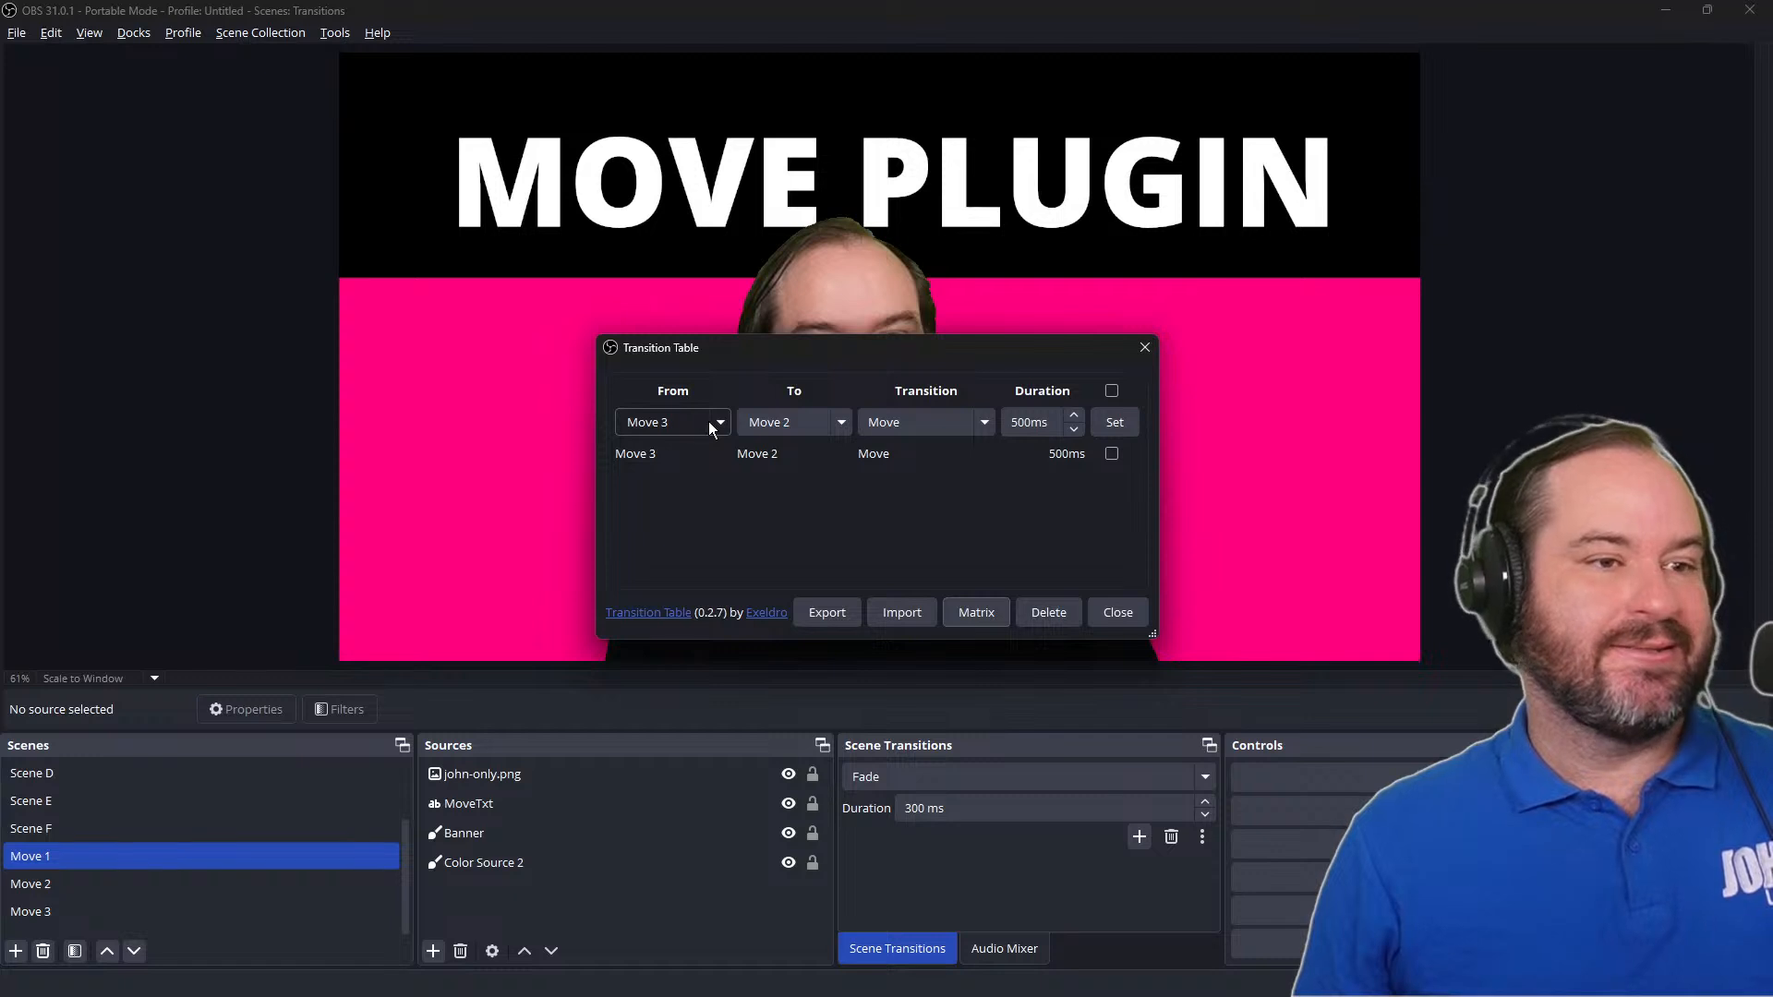
{"action": "left_click", "coordinate": [717, 422]}
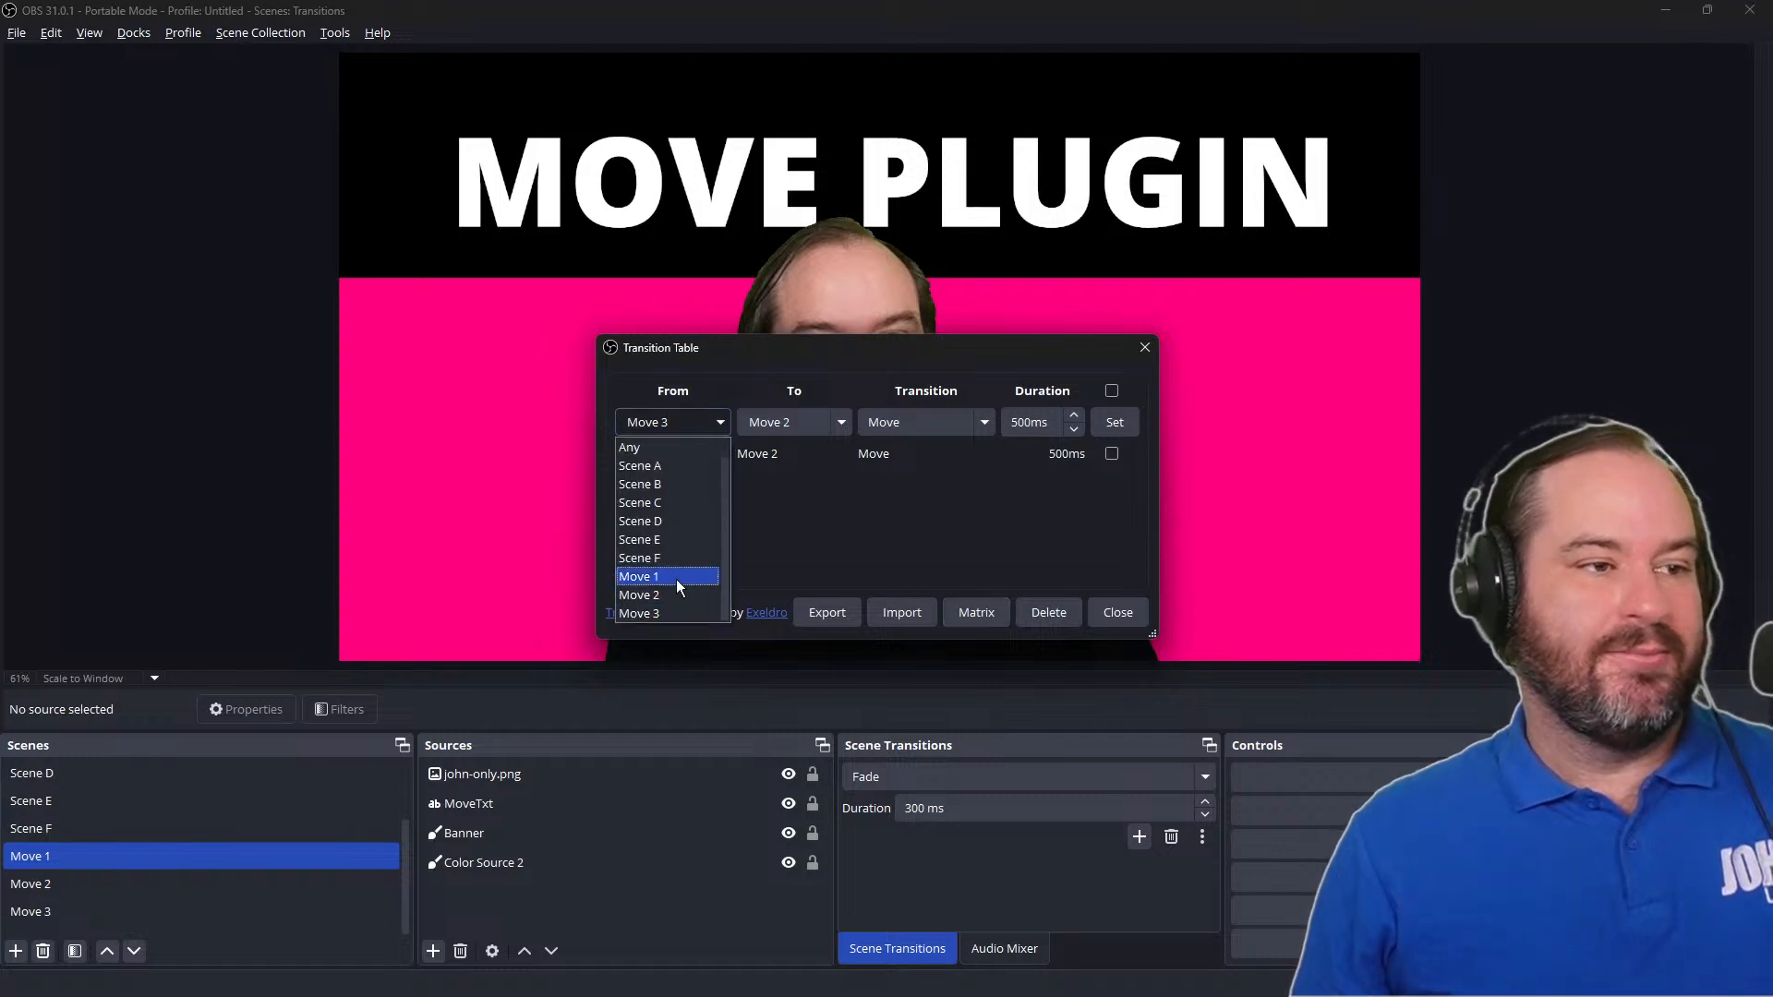
{"action": "left_click", "coordinate": [675, 579]}
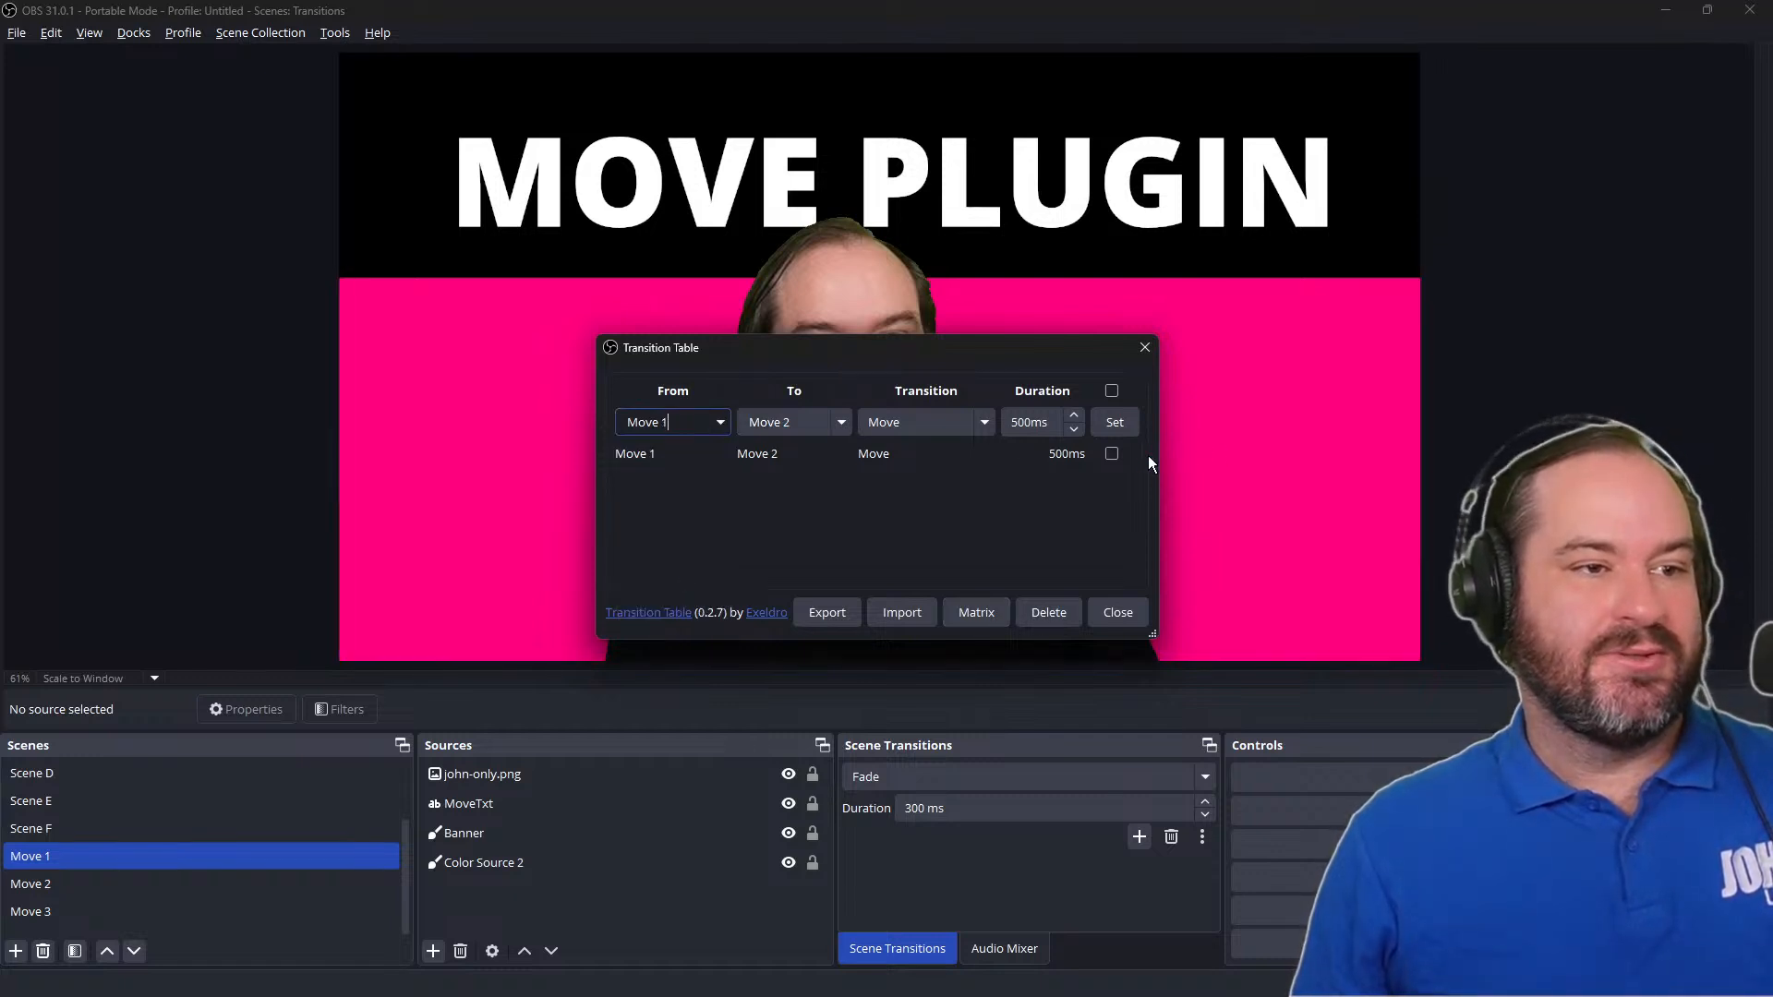
{"action": "left_click", "coordinate": [1117, 430]}
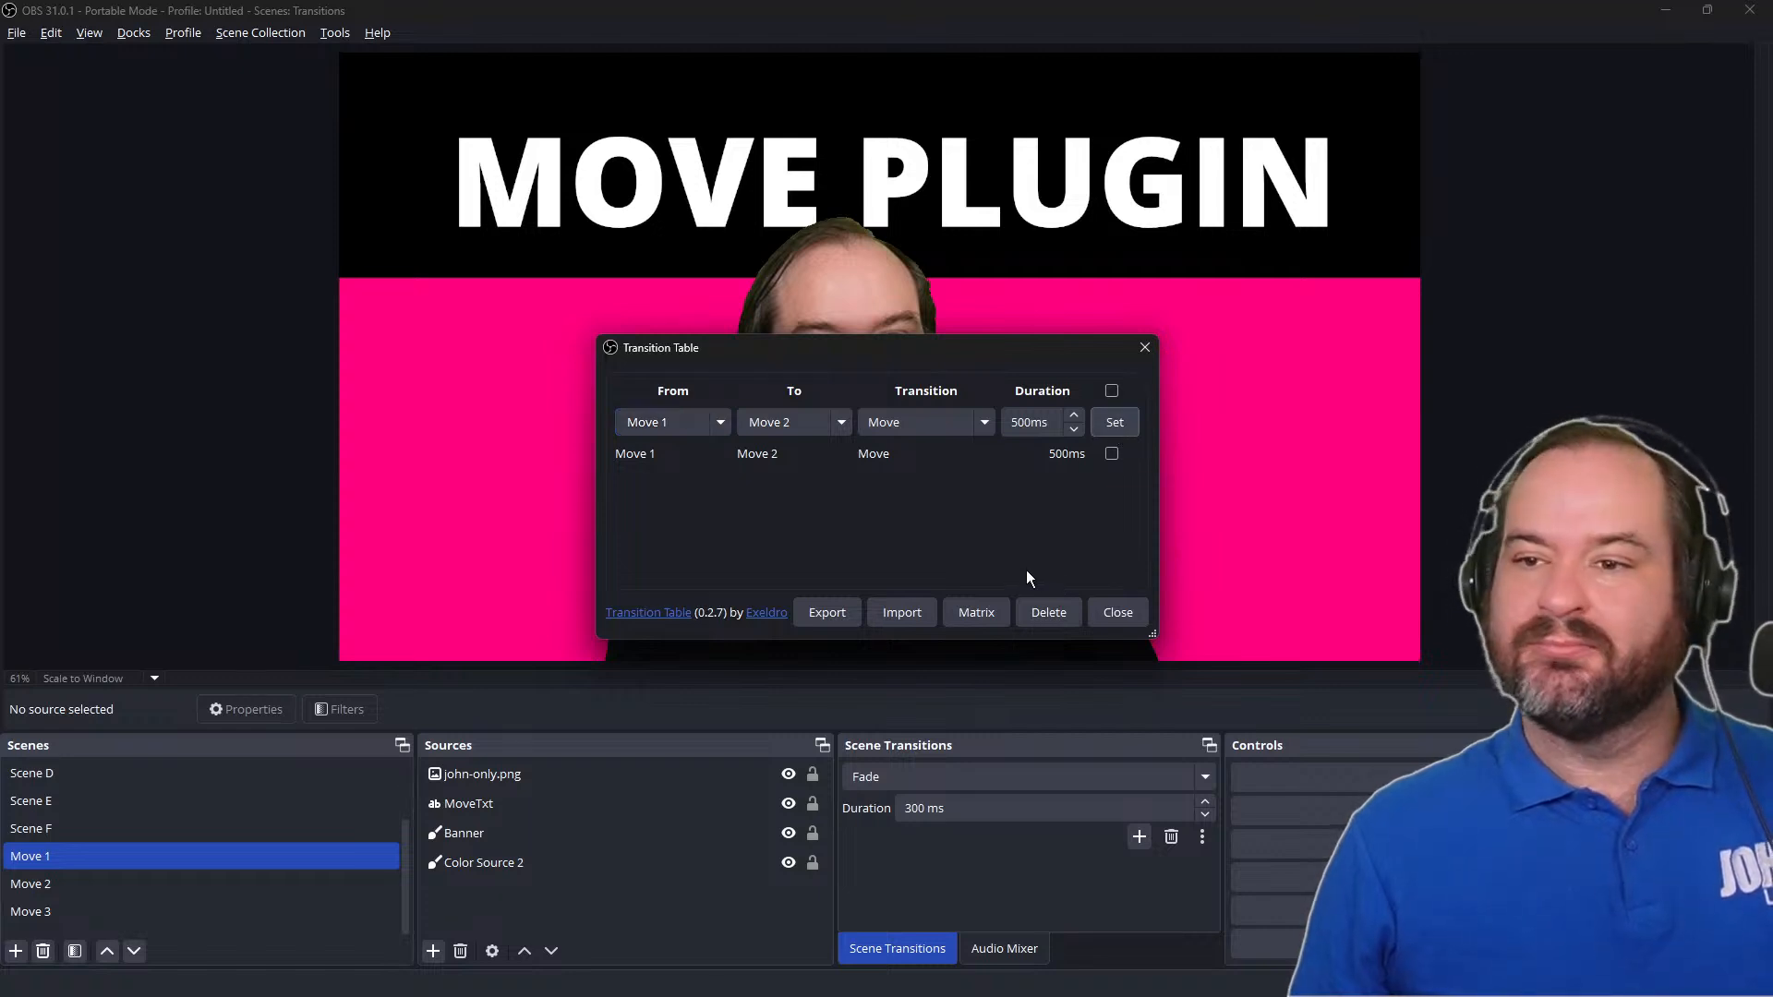
{"action": "left_click", "coordinate": [1129, 613]}
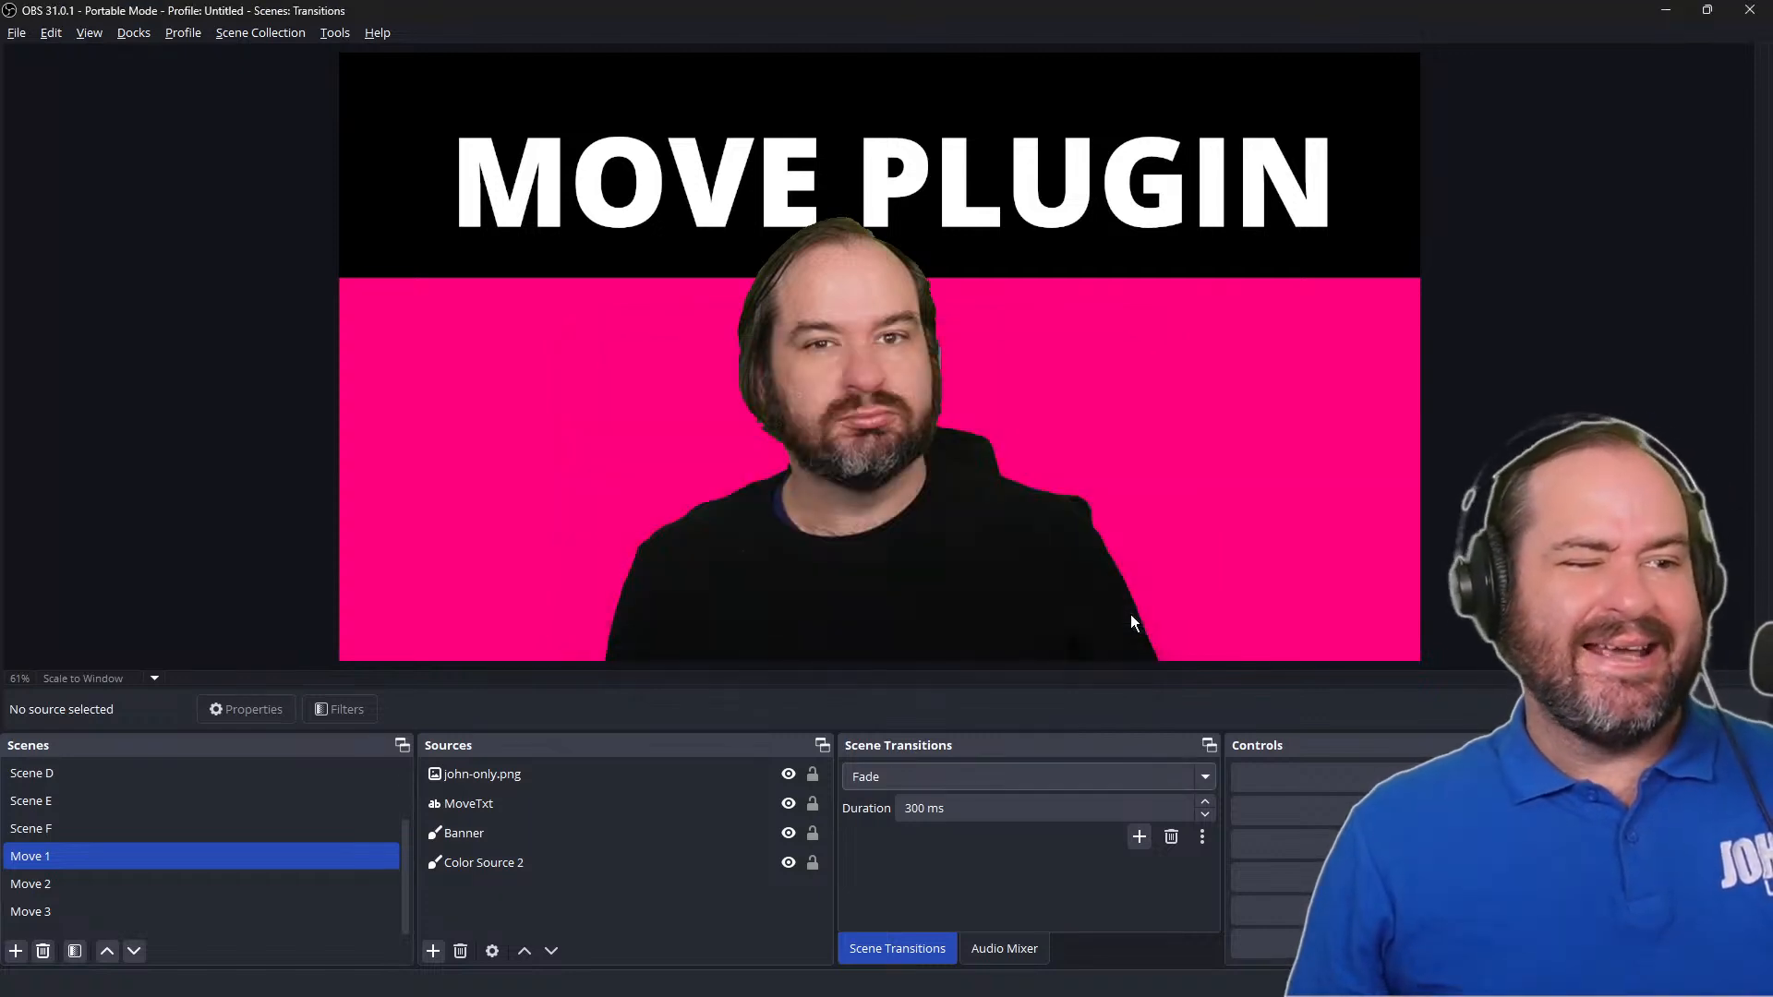
Step: Reopen the Transition Table, enlarge it to review the full list of rules, and close it
{"action": "left_click", "coordinate": [334, 32]}
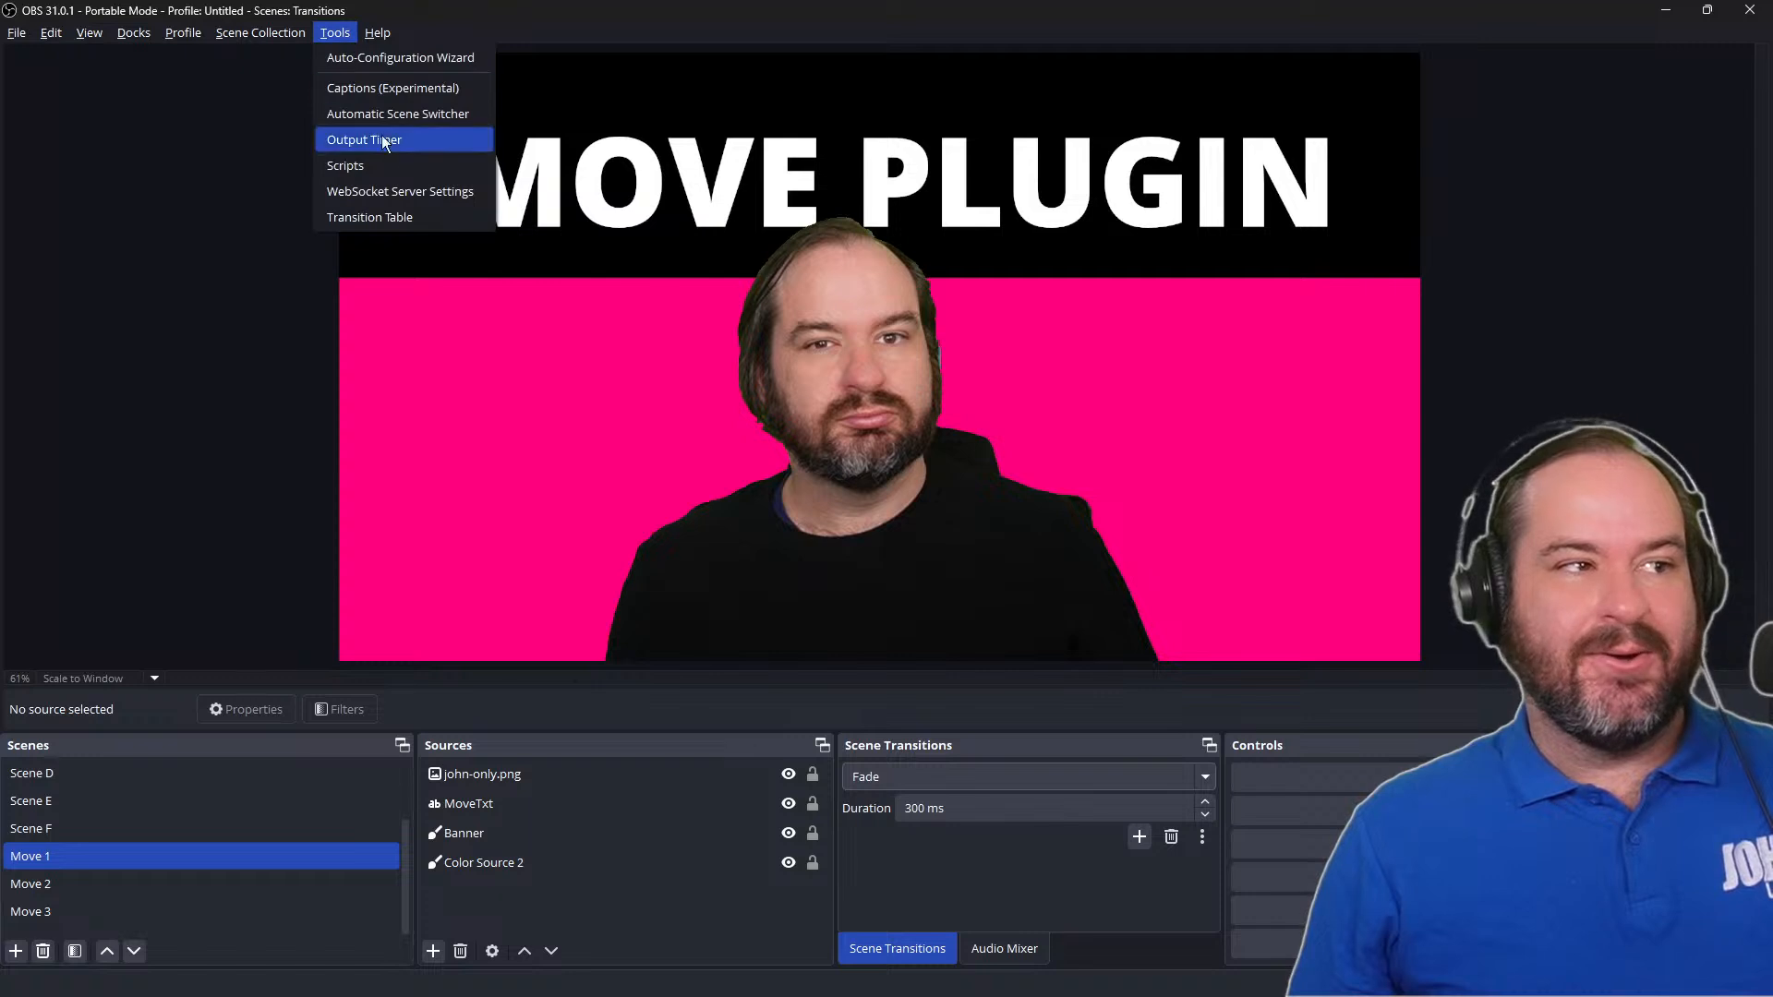
{"action": "left_click", "coordinate": [399, 219]}
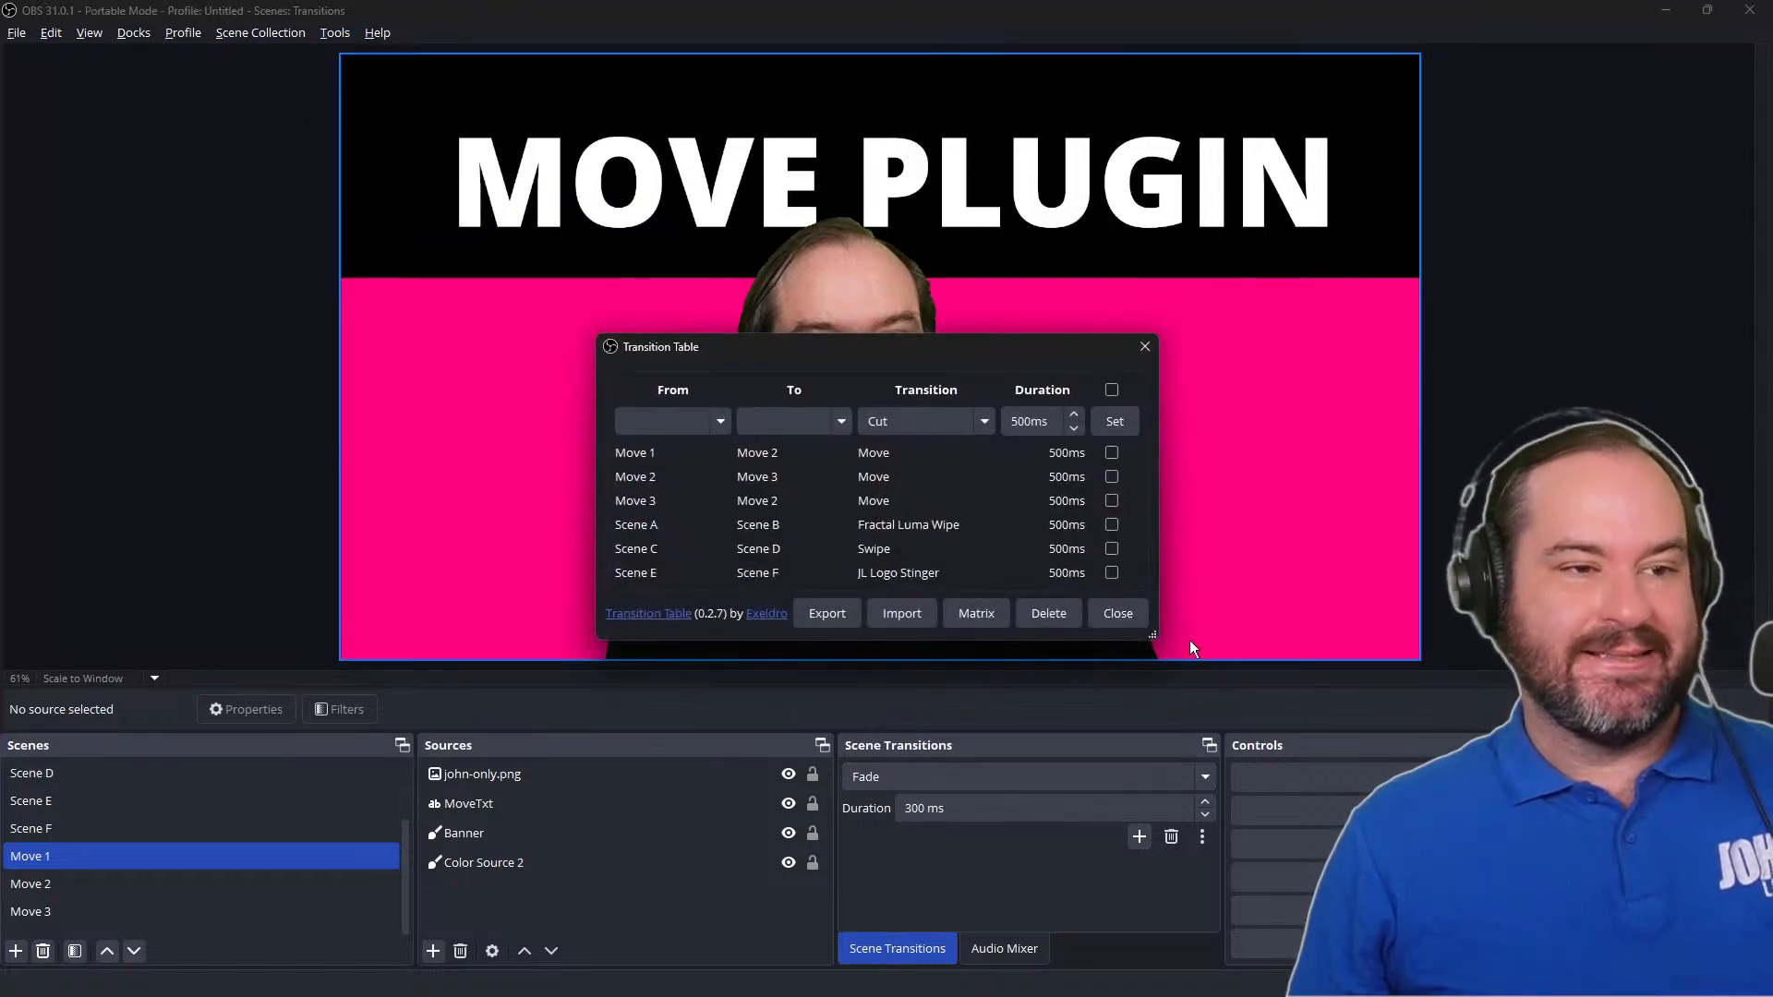
{"action": "left_click_drag", "start_coordinate": [1158, 635], "coordinate": [1314, 789]}
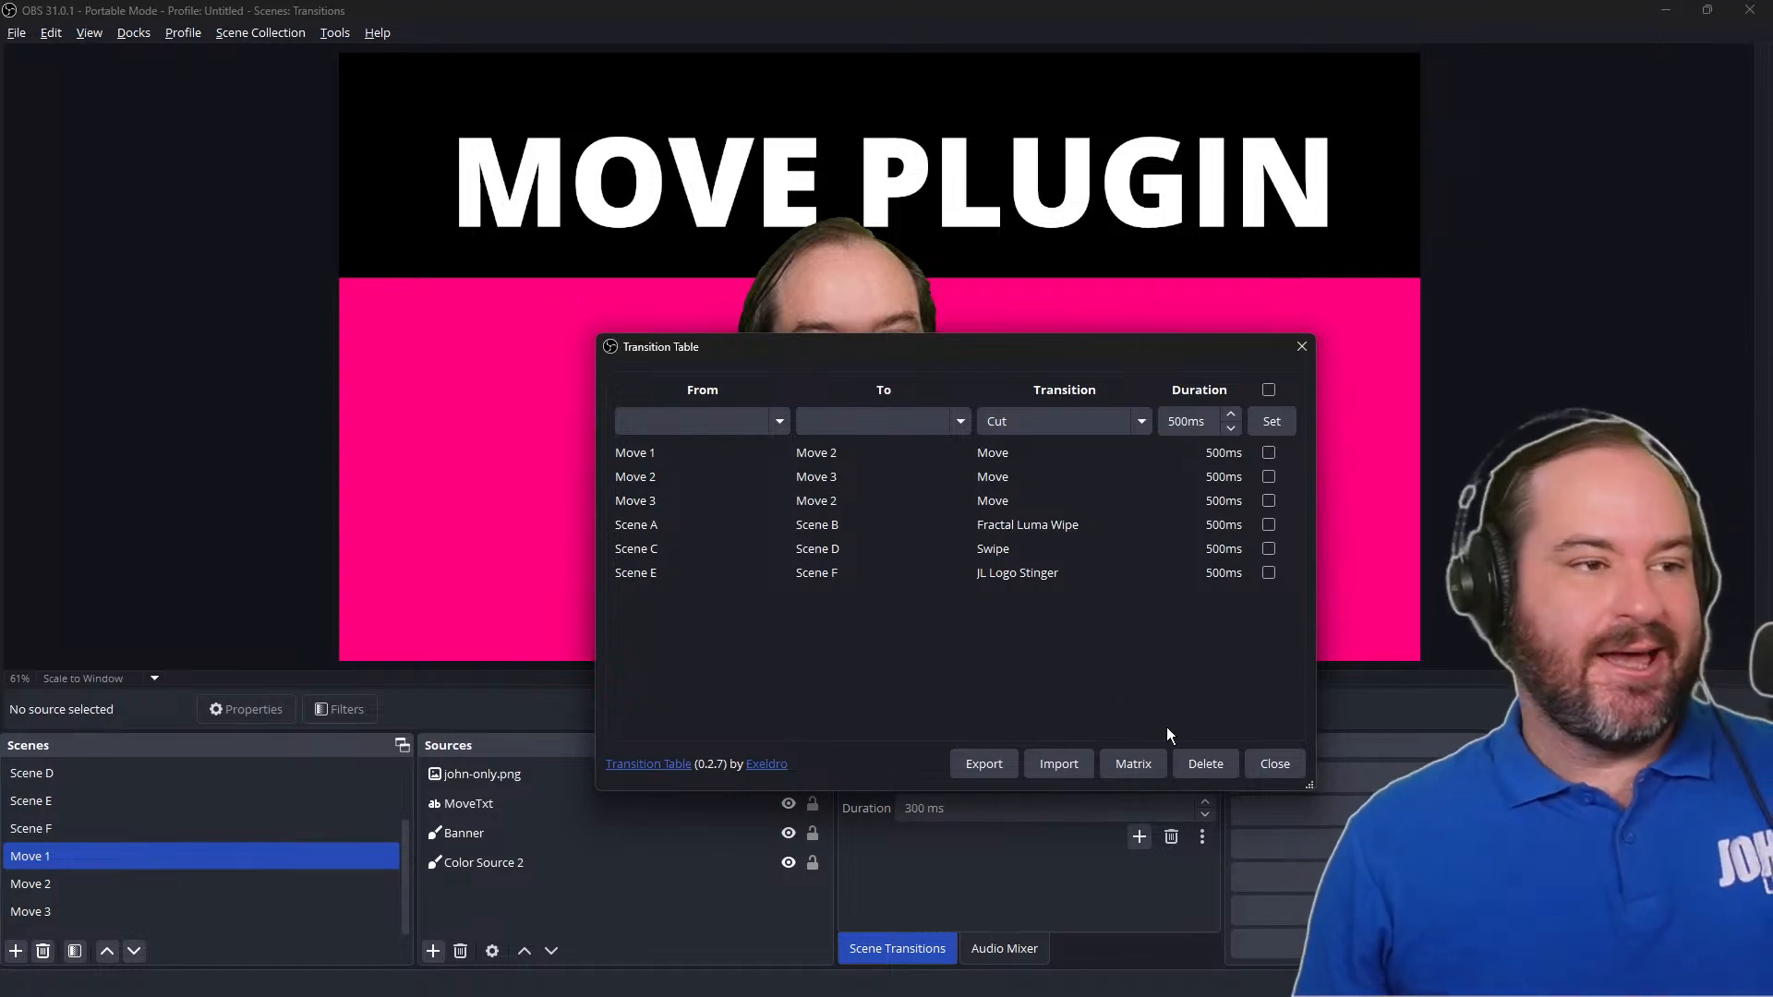
{"action": "left_click", "coordinate": [1302, 346]}
Step: Switch through Scene A to Scene F in order to test the transitions assigned to the A–B, C–D and E–F pairs
{"action": "scroll", "coordinate": [308, 762], "scroll_direction": "up", "scroll_amount": 2}
{"action": "left_click", "coordinate": [291, 800]}
{"action": "left_click", "coordinate": [291, 773]}
{"action": "left_click", "coordinate": [295, 800]}
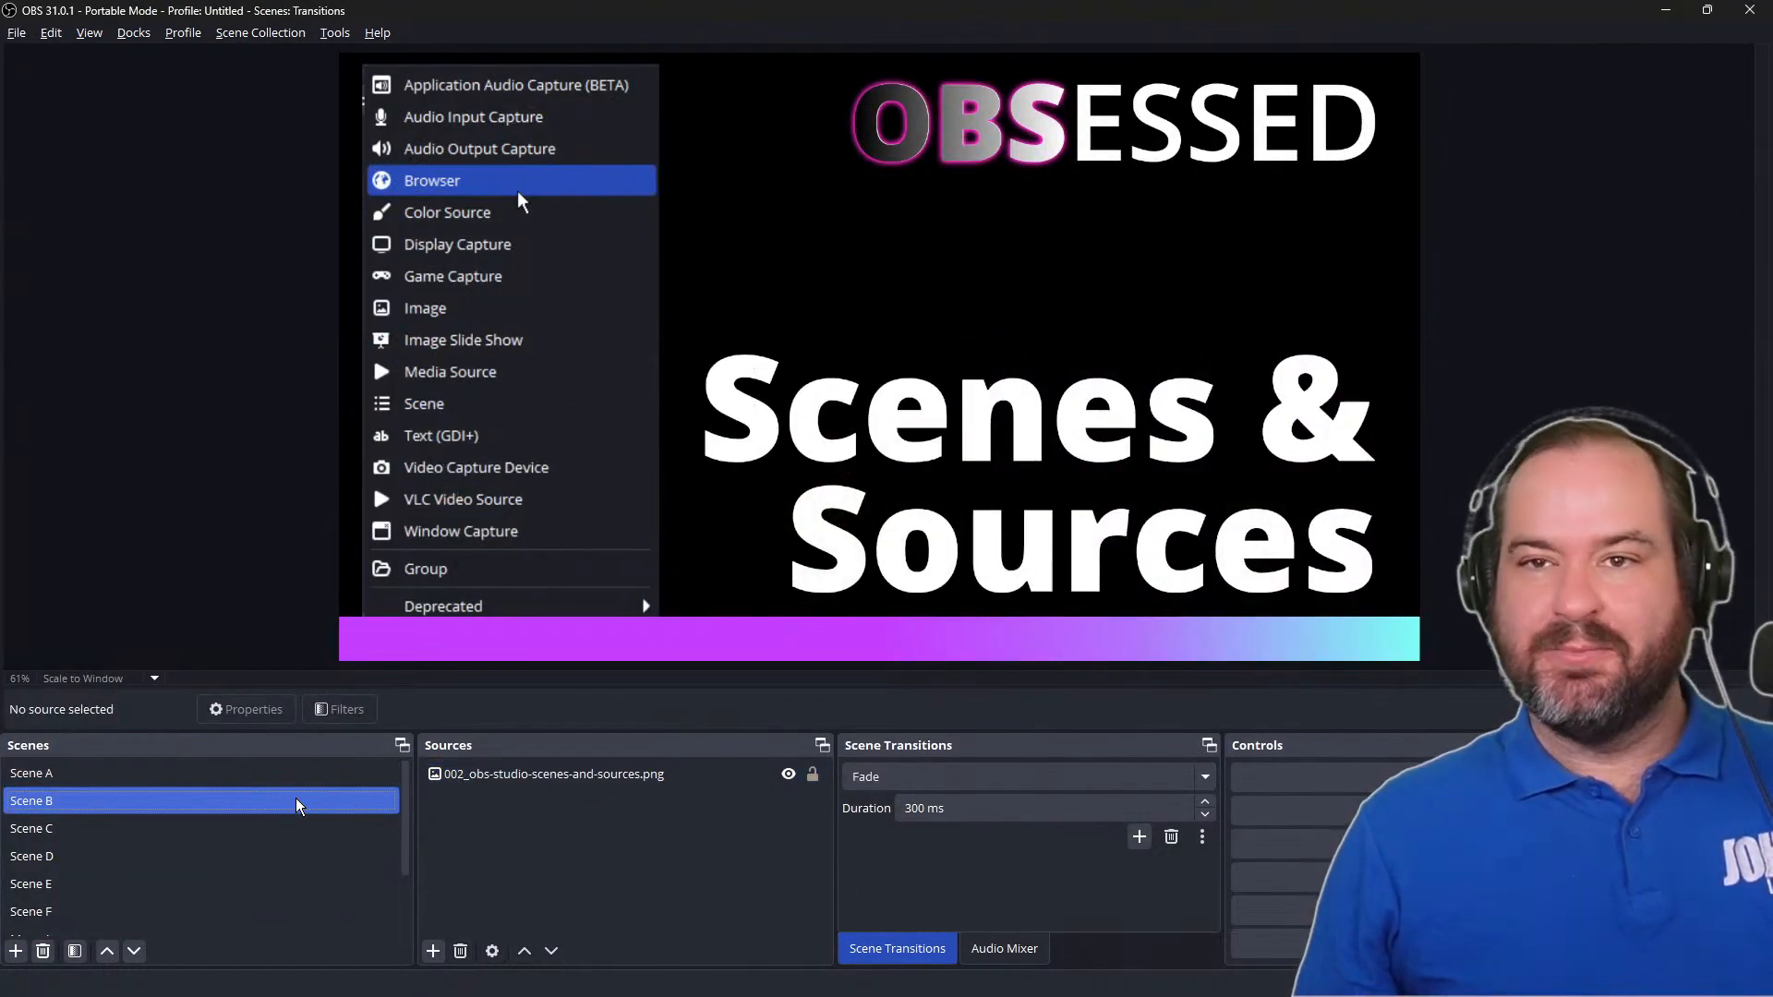
{"action": "left_click", "coordinate": [292, 828]}
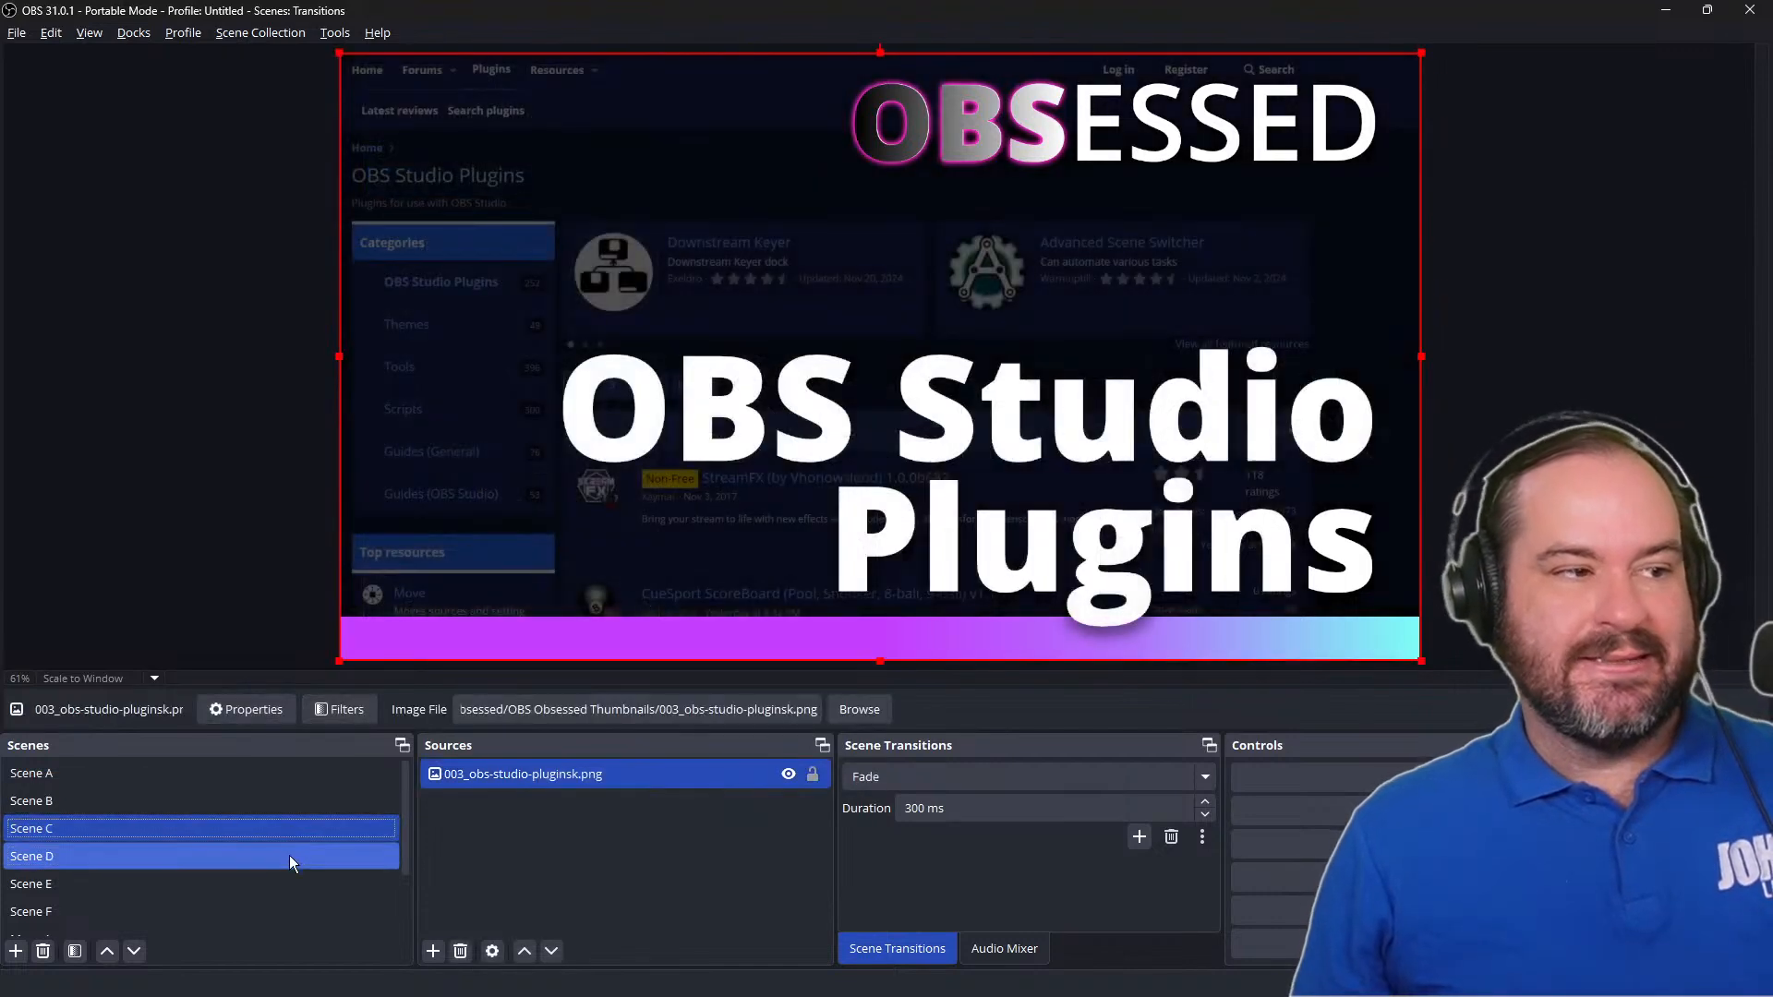
{"action": "left_click", "coordinate": [290, 856]}
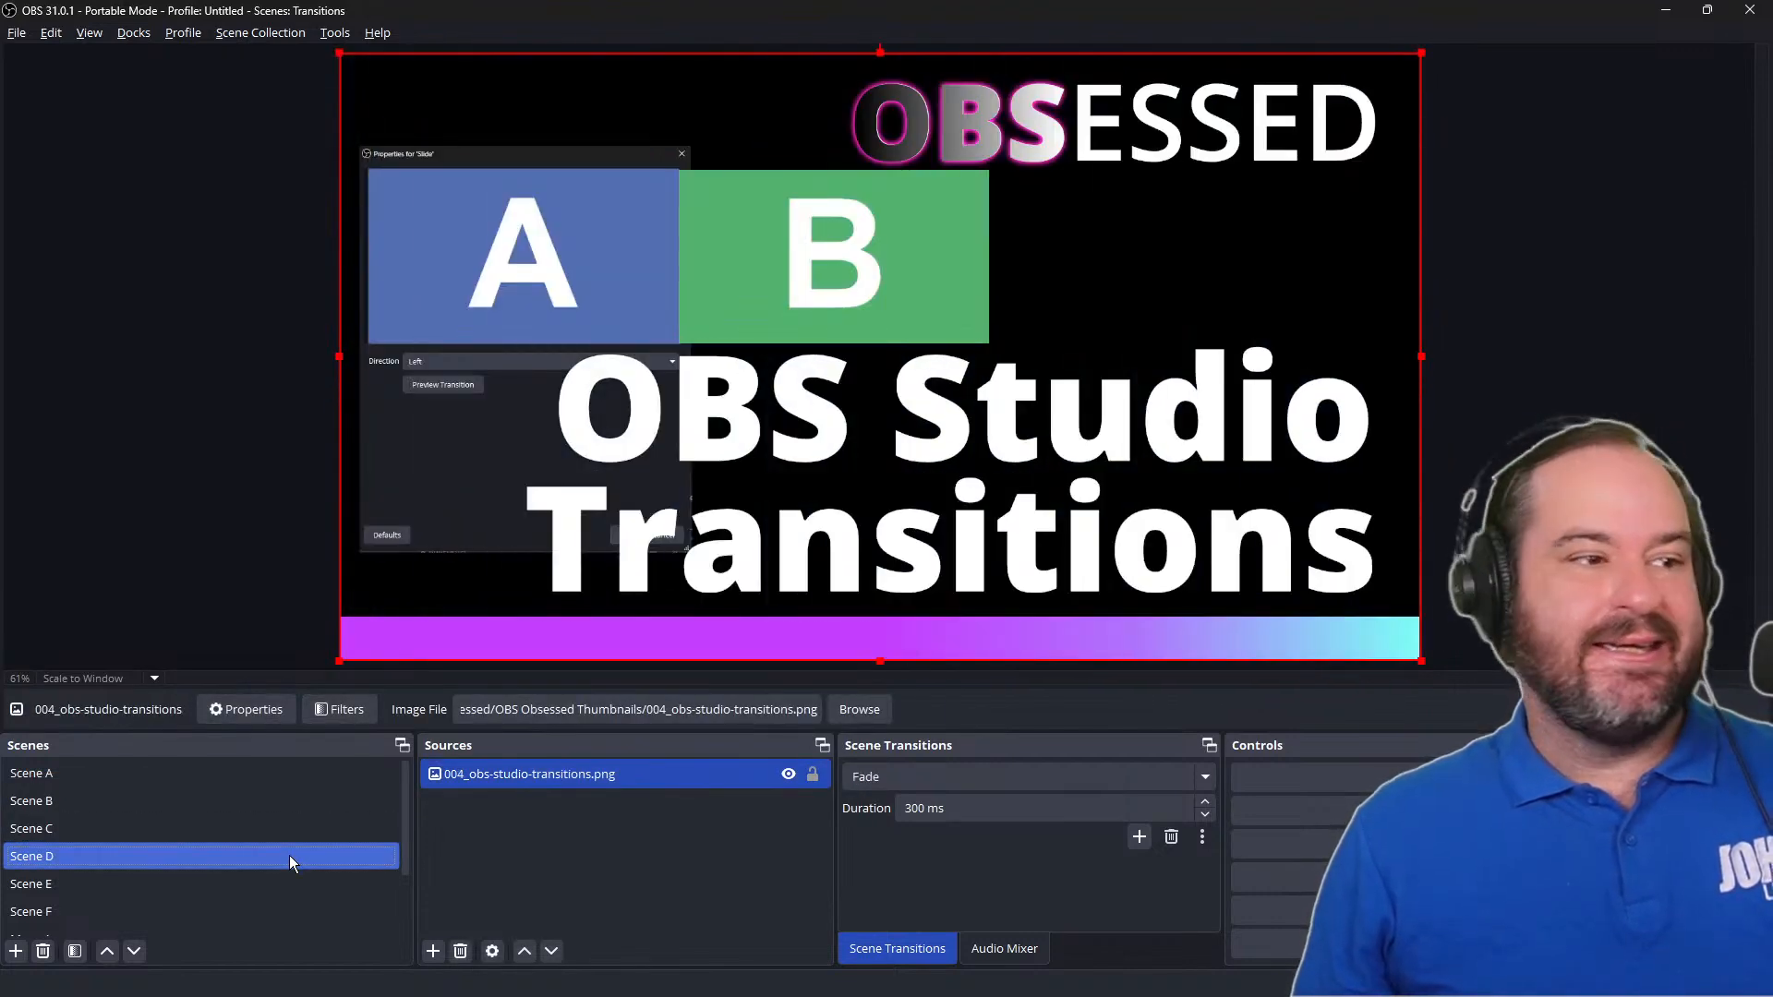
{"action": "scroll", "coordinate": [289, 855], "scroll_direction": "down", "scroll_amount": 1}
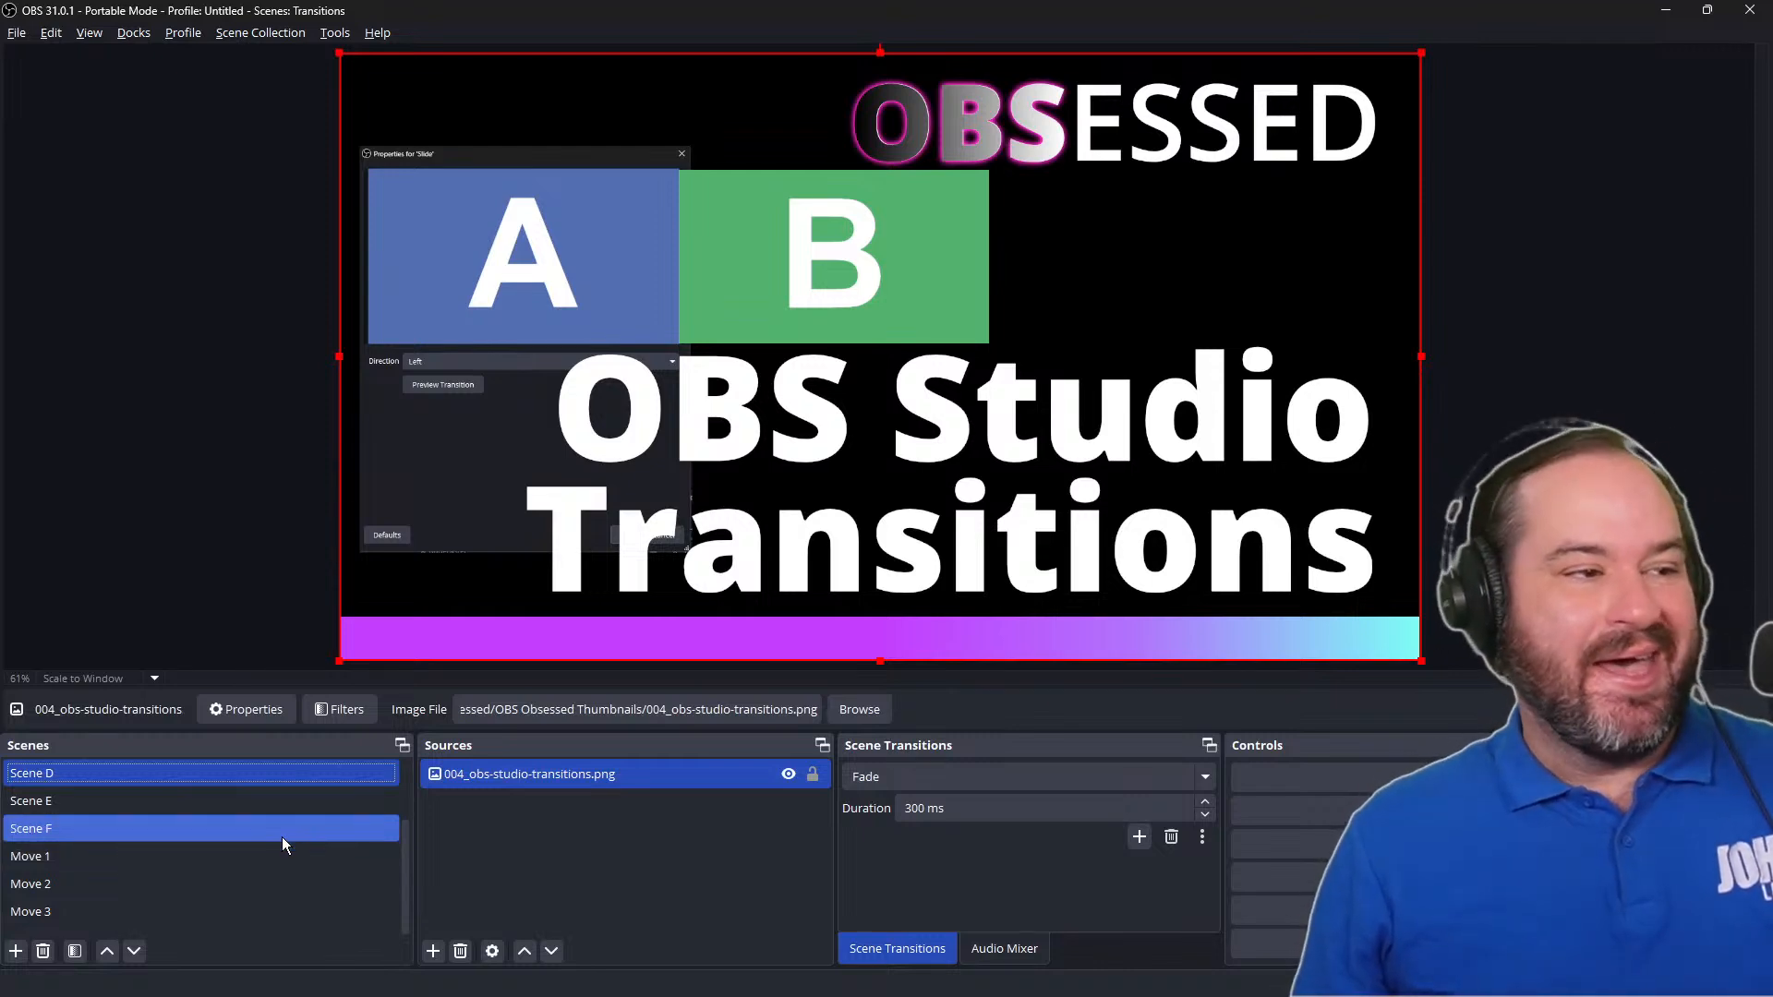
{"action": "left_click", "coordinate": [288, 801]}
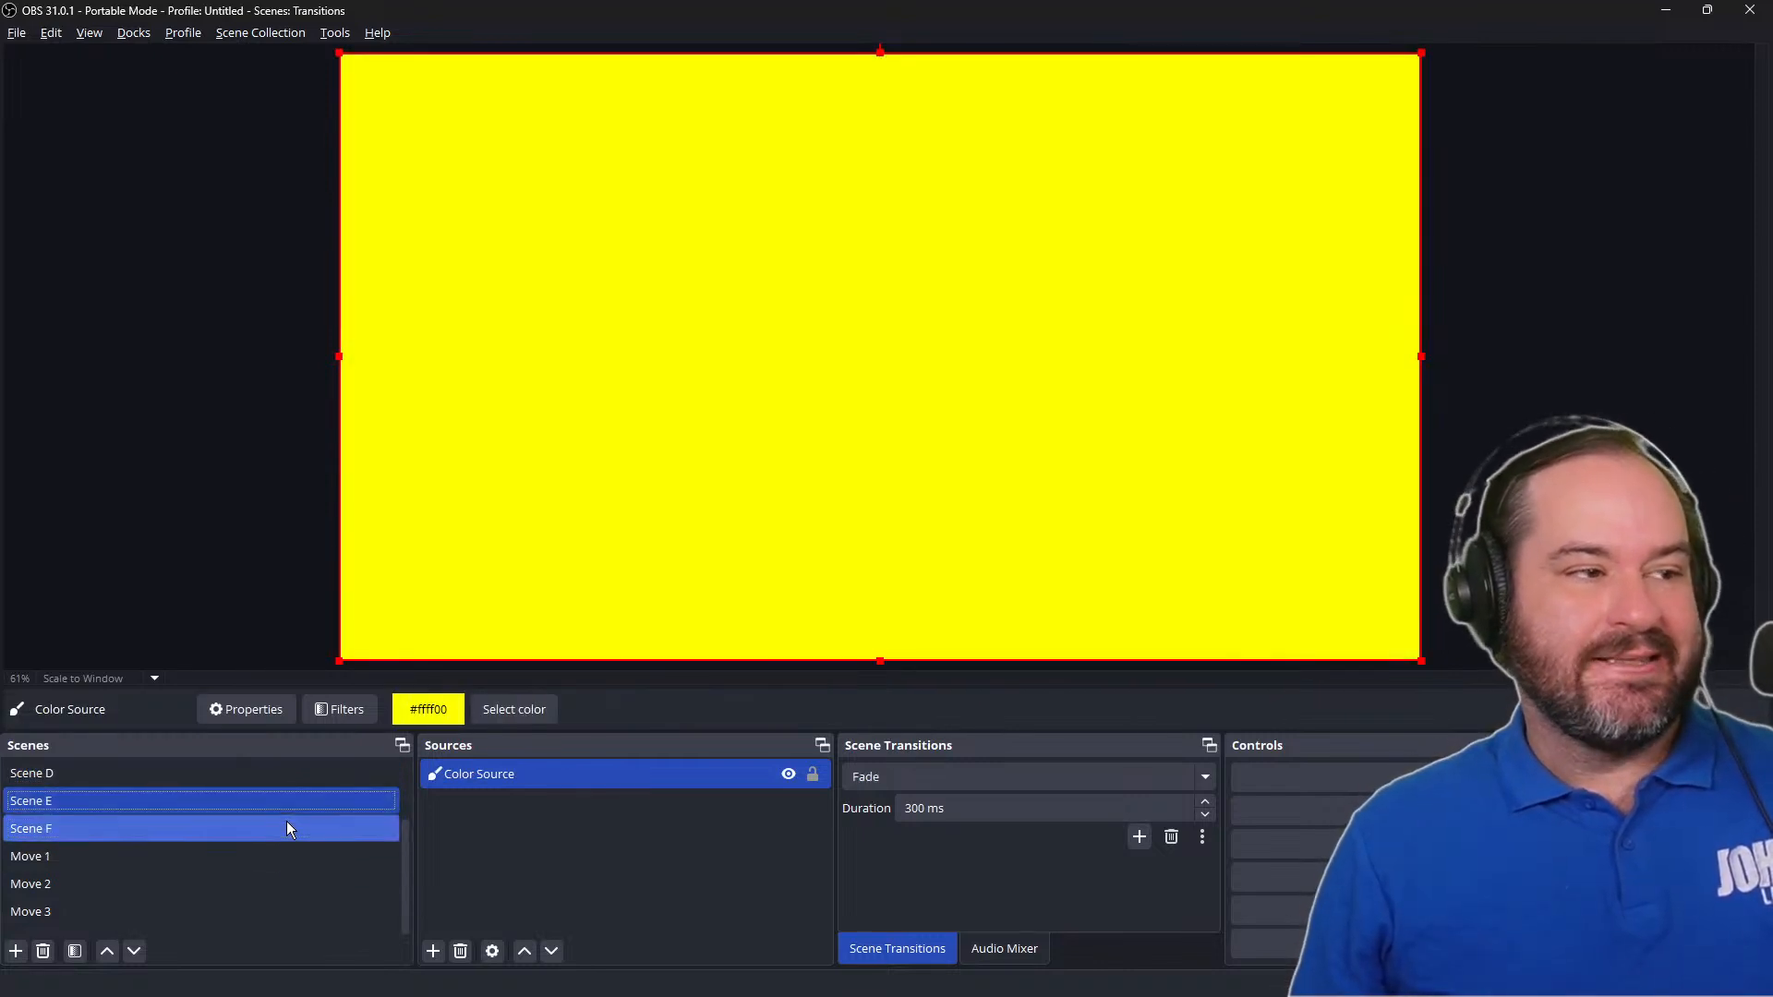
{"action": "left_click", "coordinate": [288, 828]}
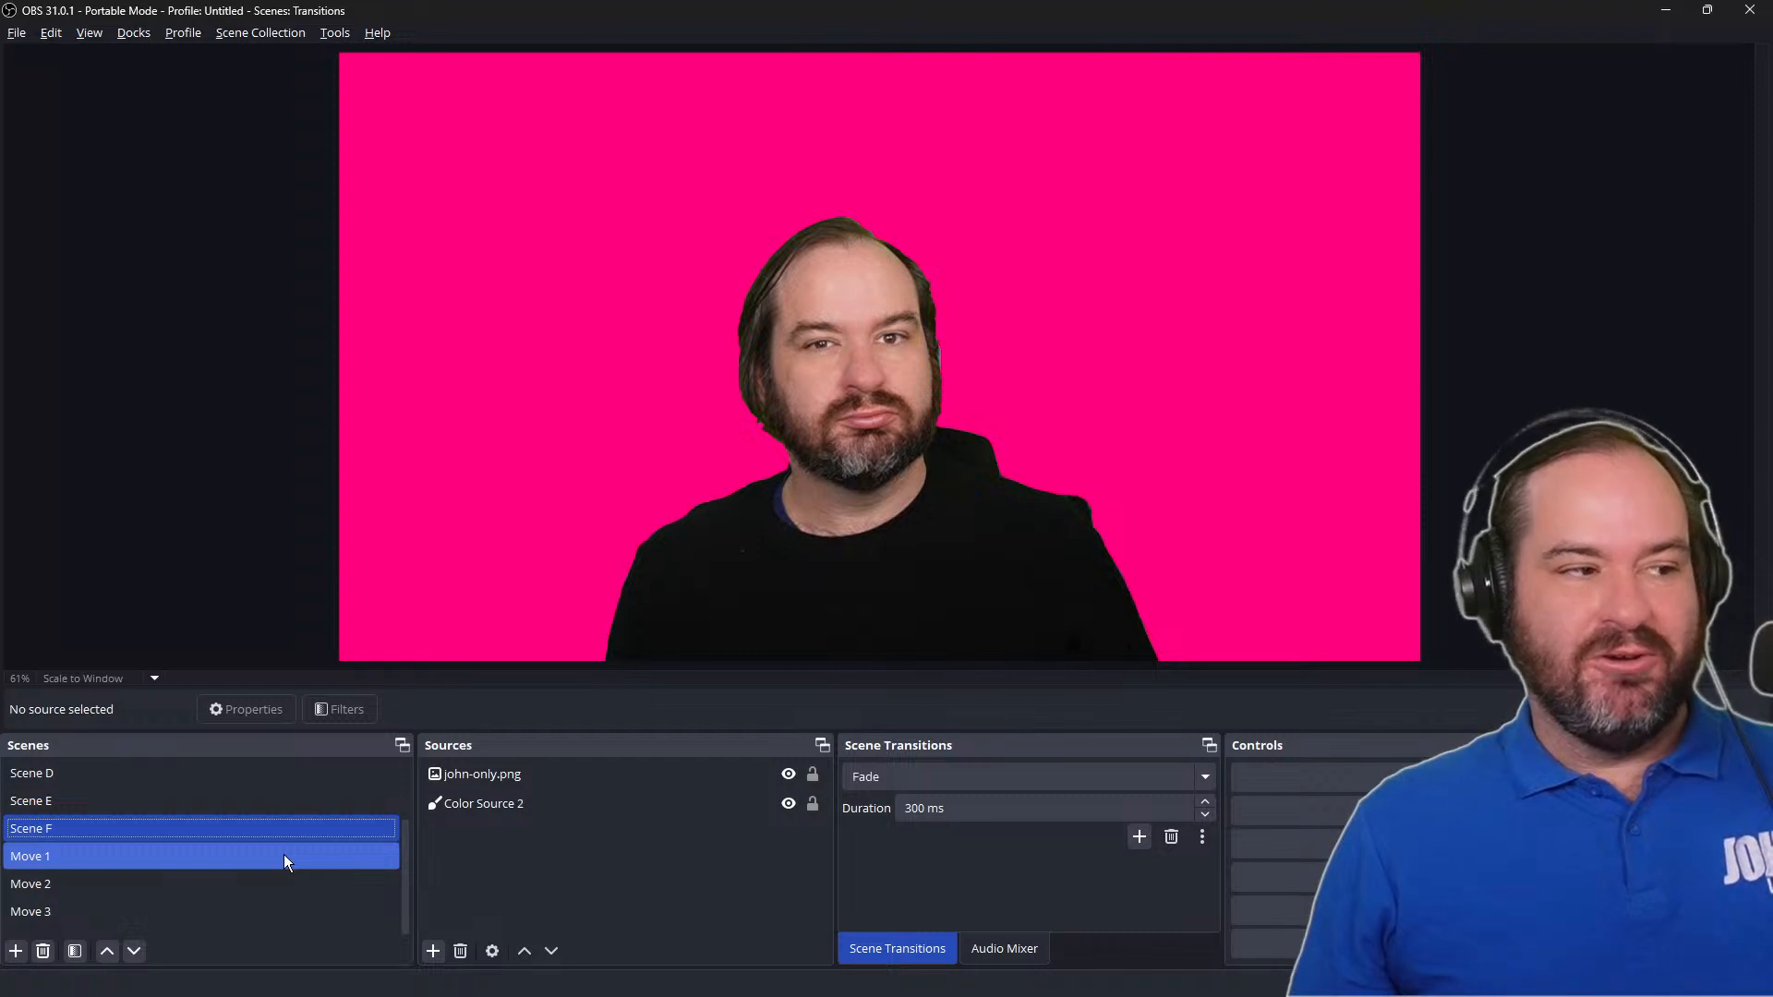
Step: Switch from Move 1 through Move 2 to Move 3 and back, then return to Move 2 to test the Move rules
{"action": "left_click", "coordinate": [285, 855]}
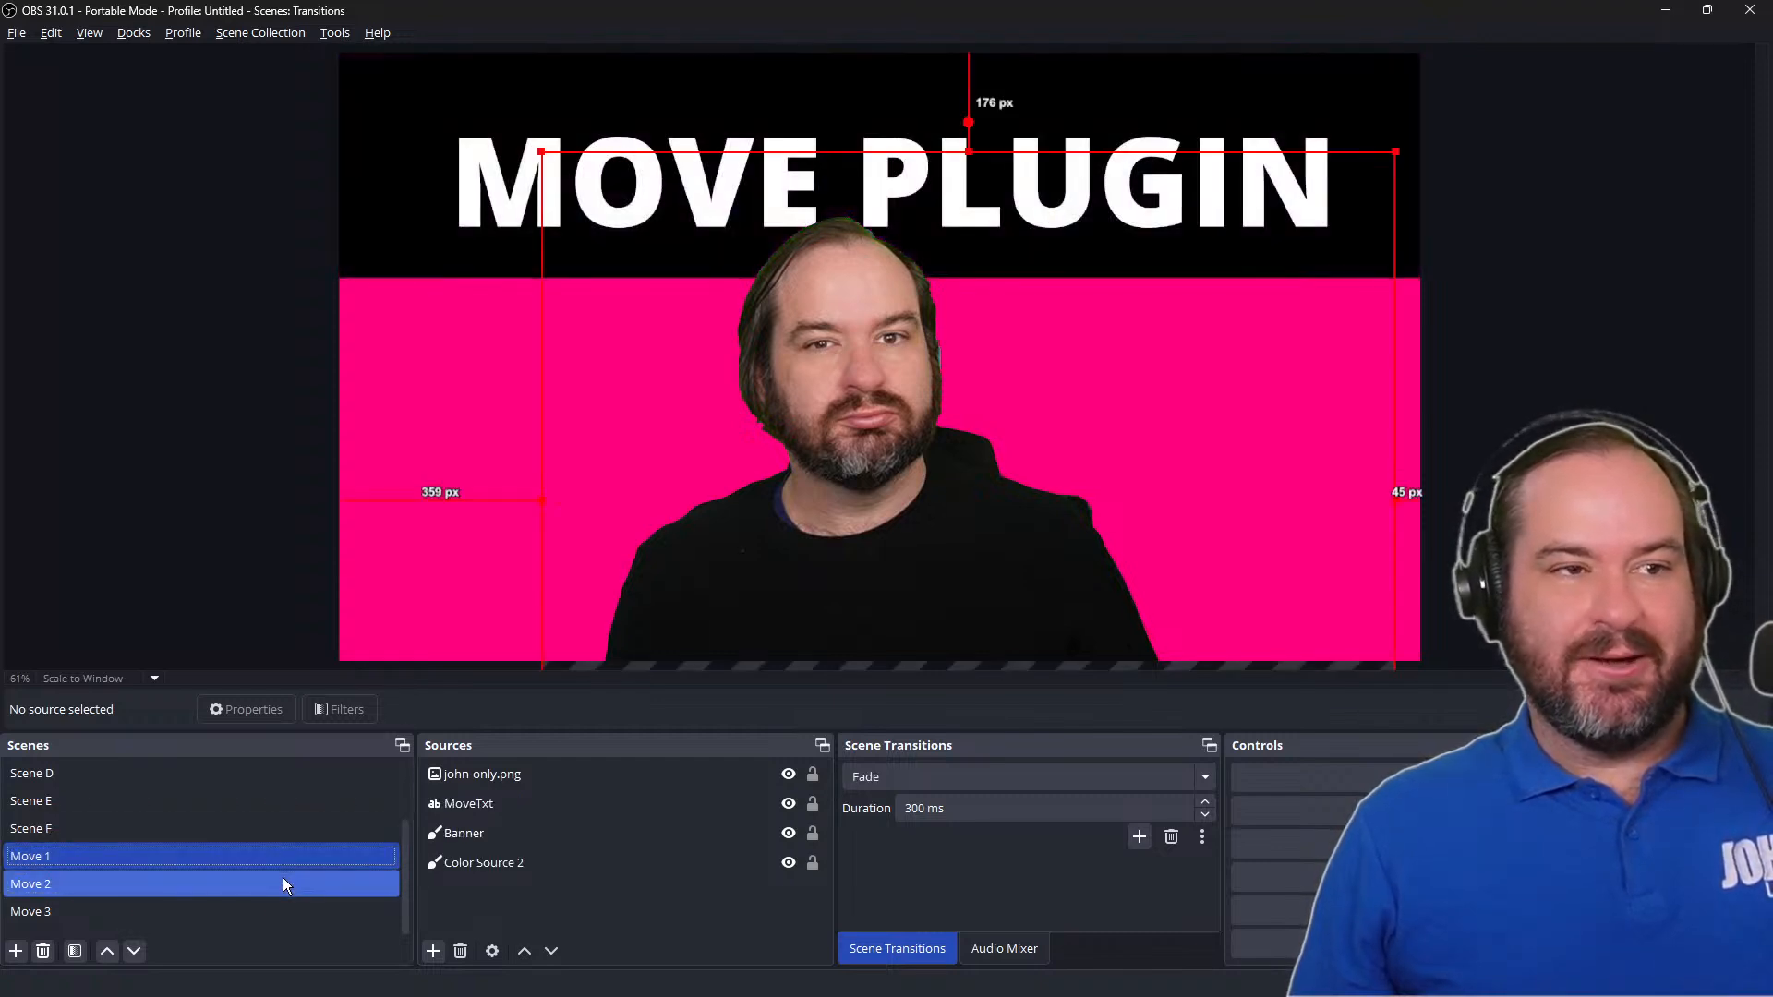
{"action": "left_click", "coordinate": [283, 881]}
{"action": "left_click", "coordinate": [281, 910]}
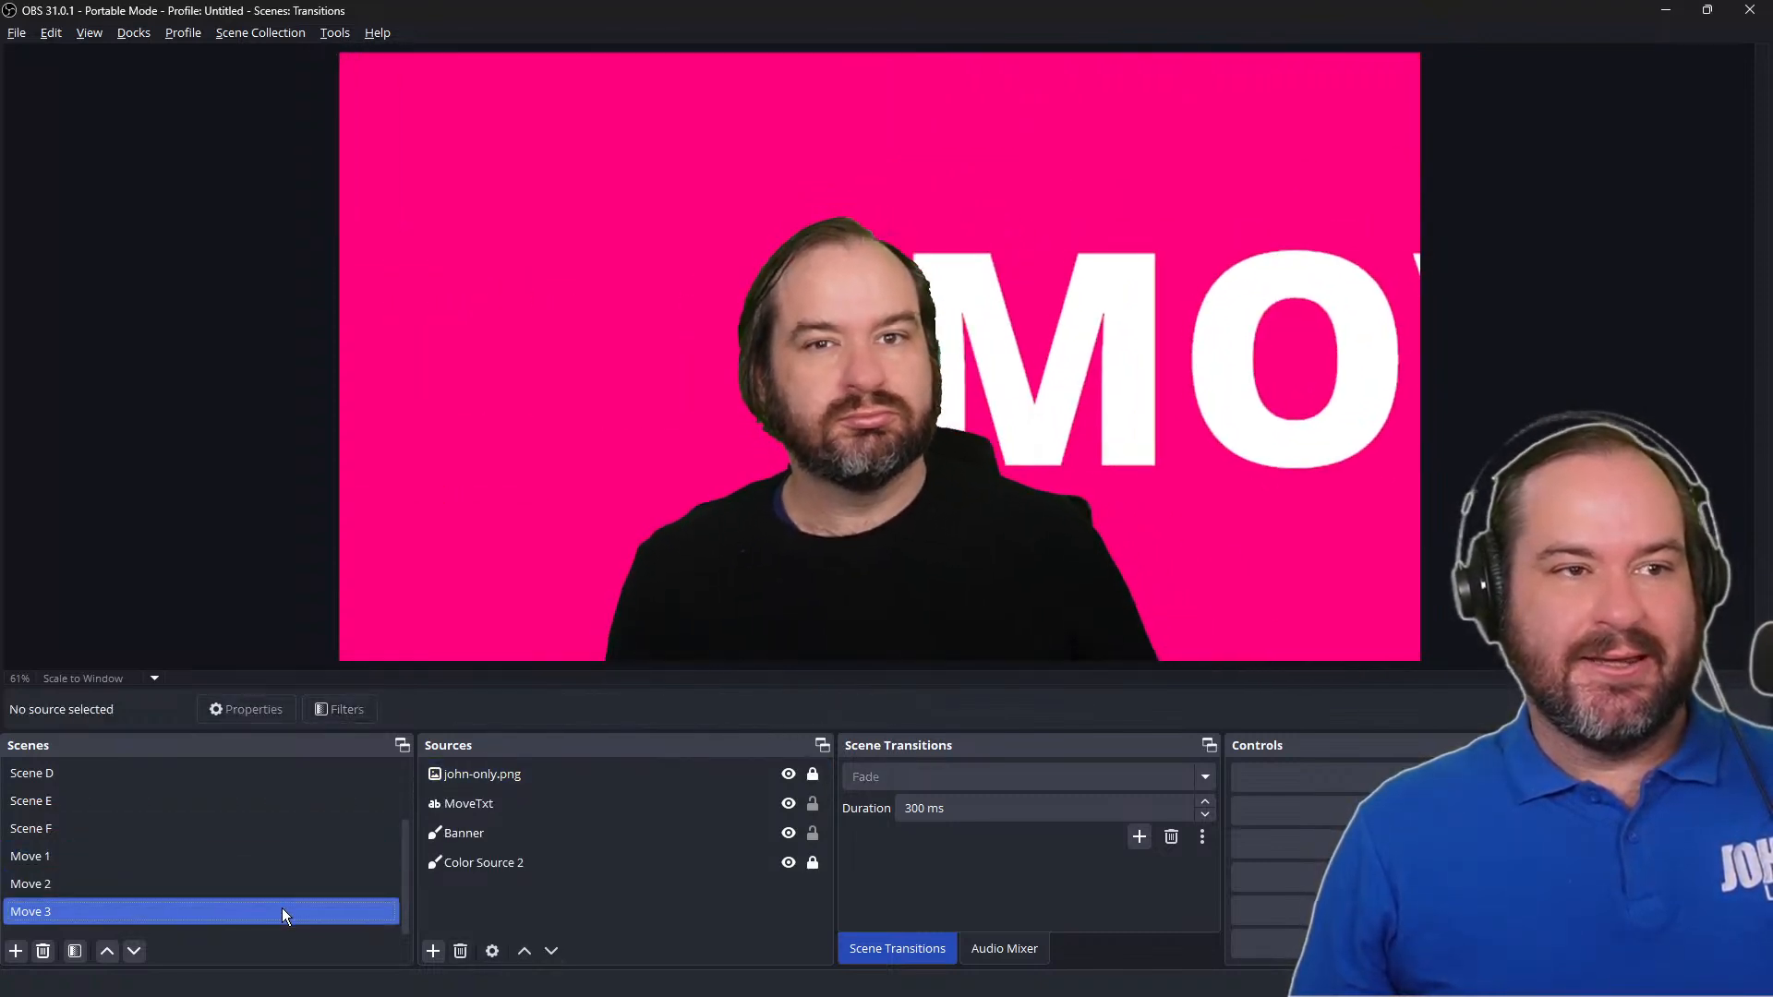
{"action": "left_click", "coordinate": [281, 897]}
{"action": "left_click", "coordinate": [282, 858]}
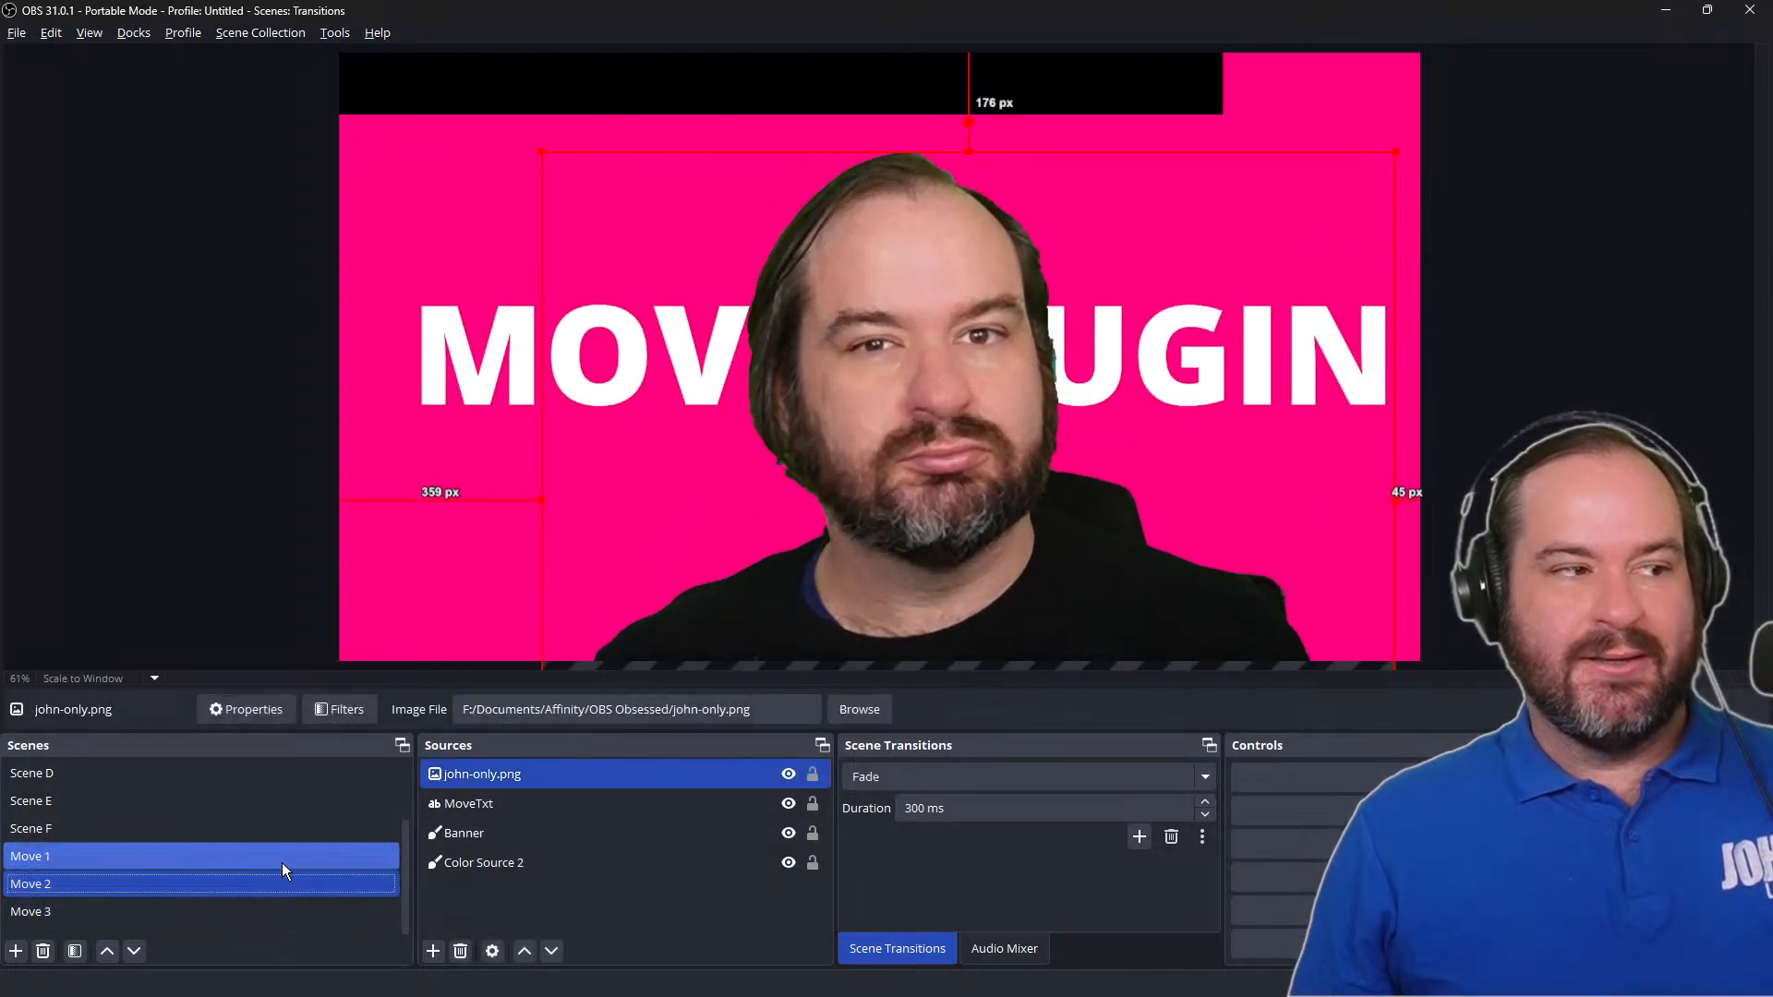
{"action": "left_click", "coordinate": [281, 877]}
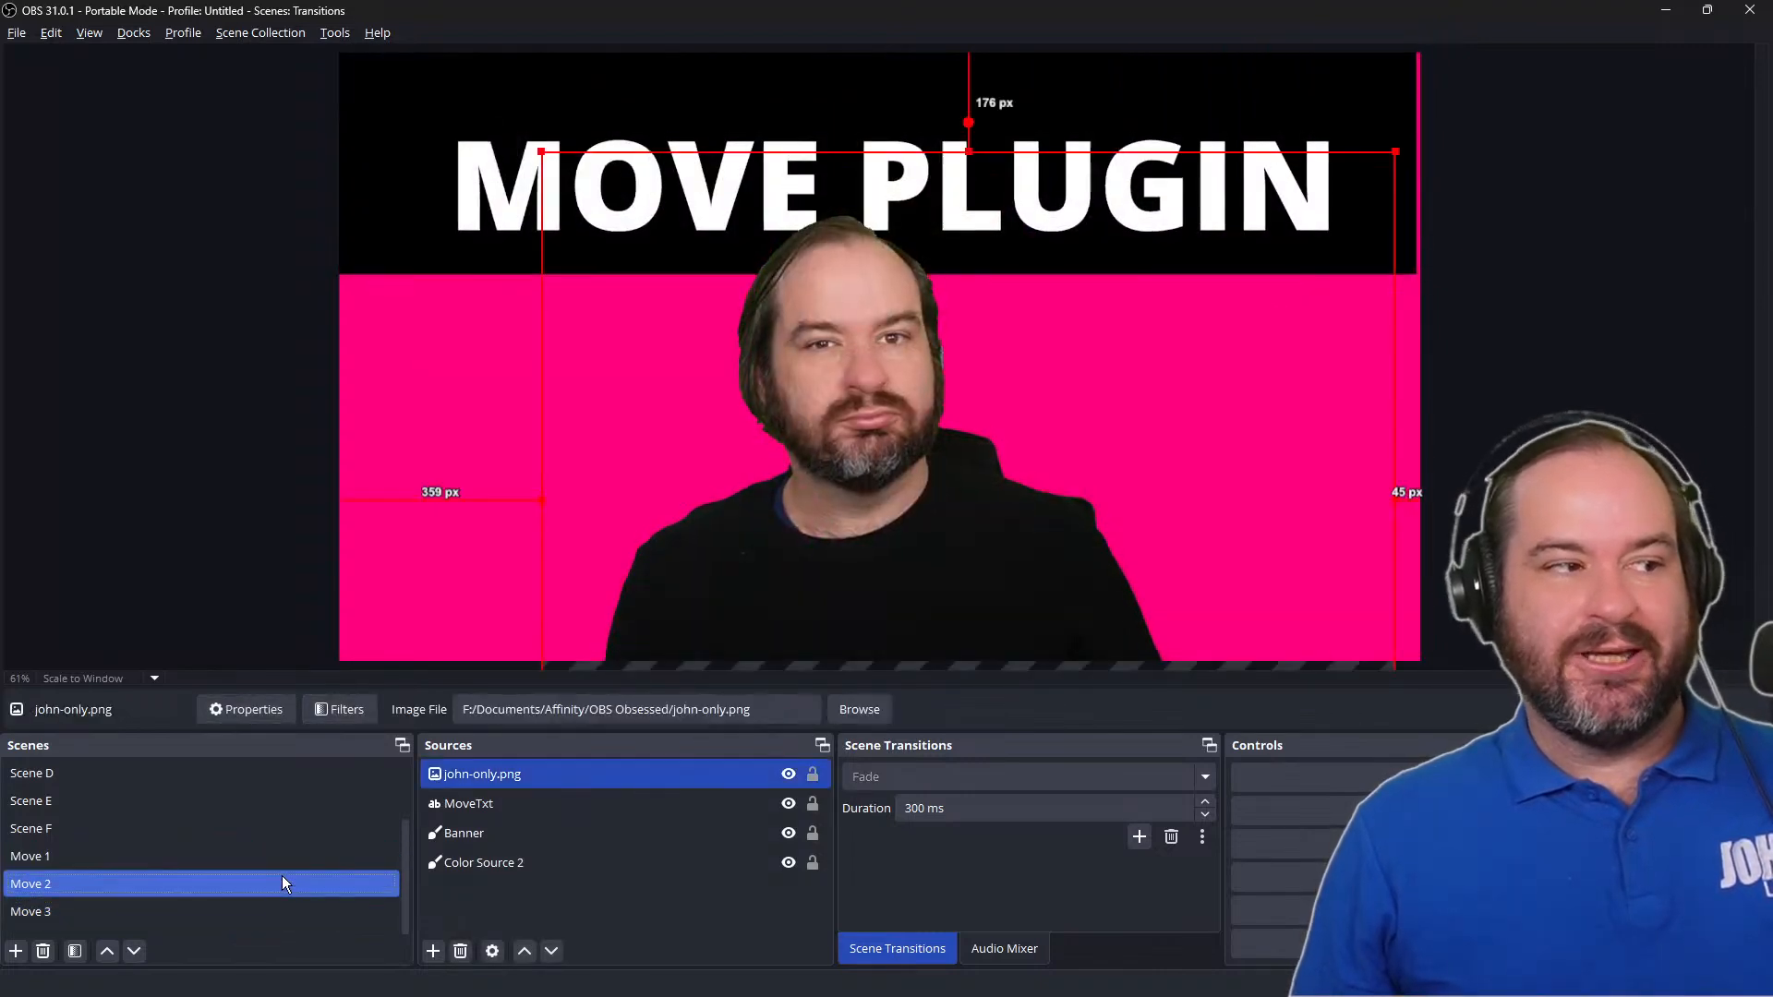
Step: Compare scene pairs with and without a rule by cycling Move 1, 2 and 3, going directly from Move 3 to Move 1
{"action": "left_click", "coordinate": [68, 860]}
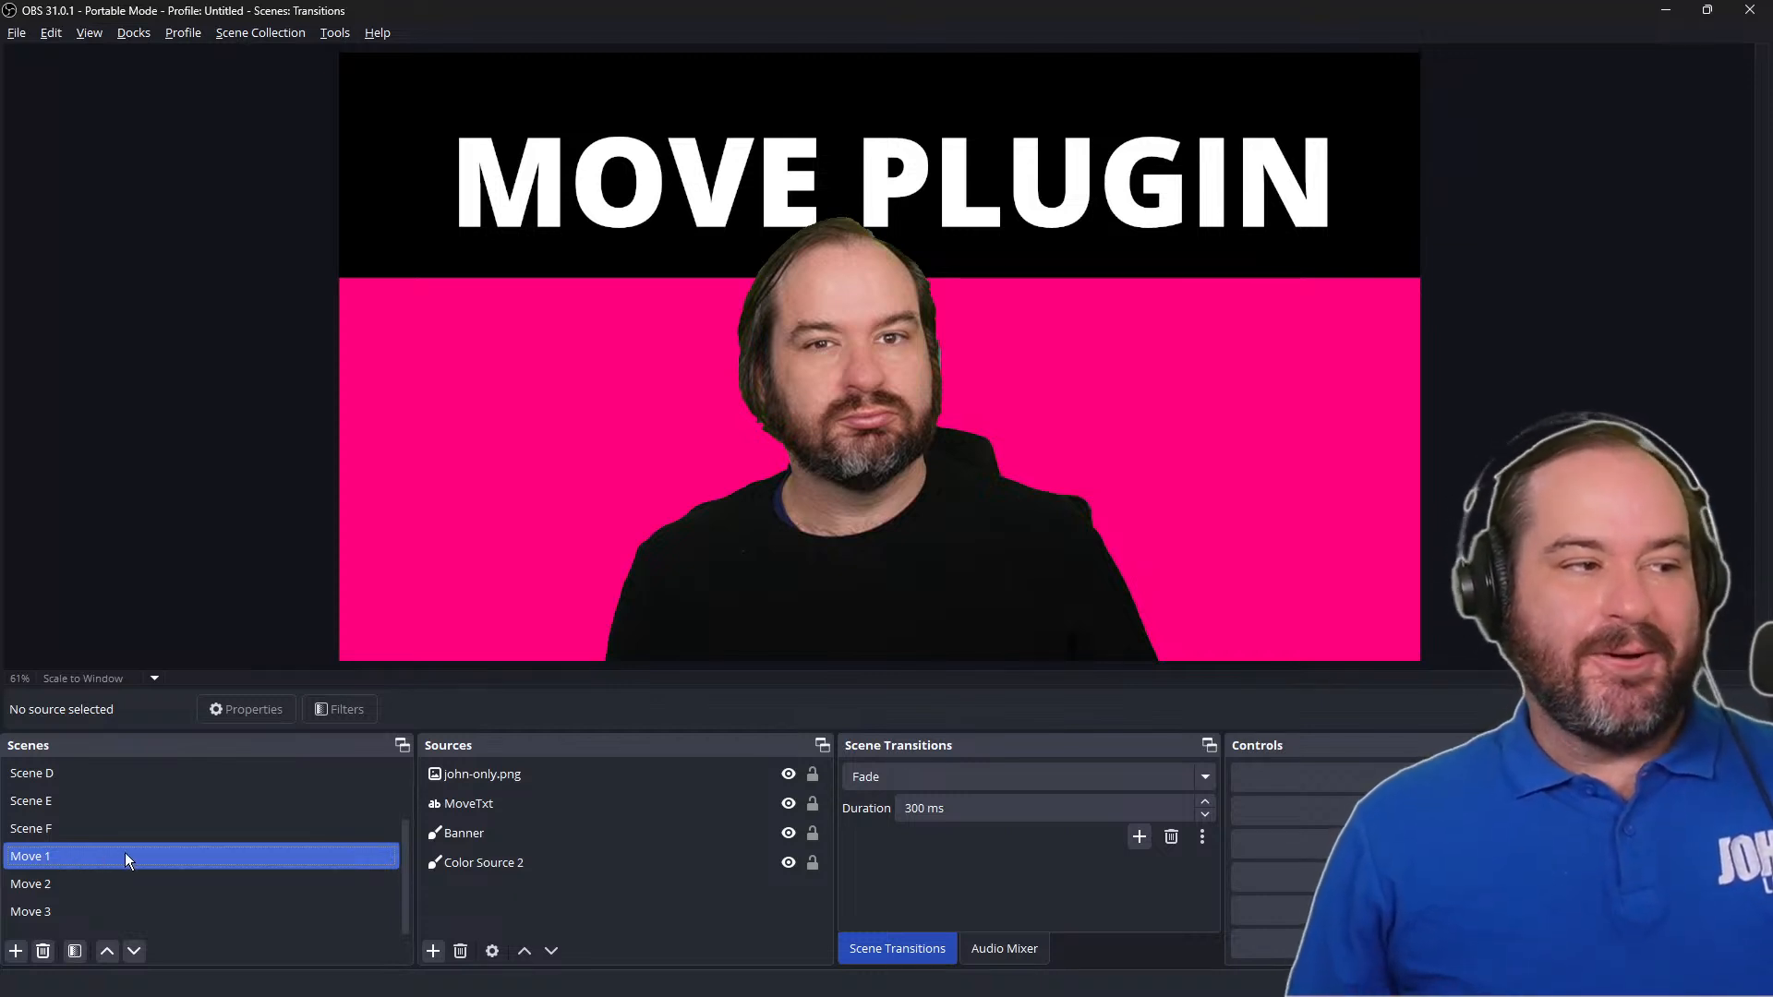
{"action": "left_click", "coordinate": [137, 885]}
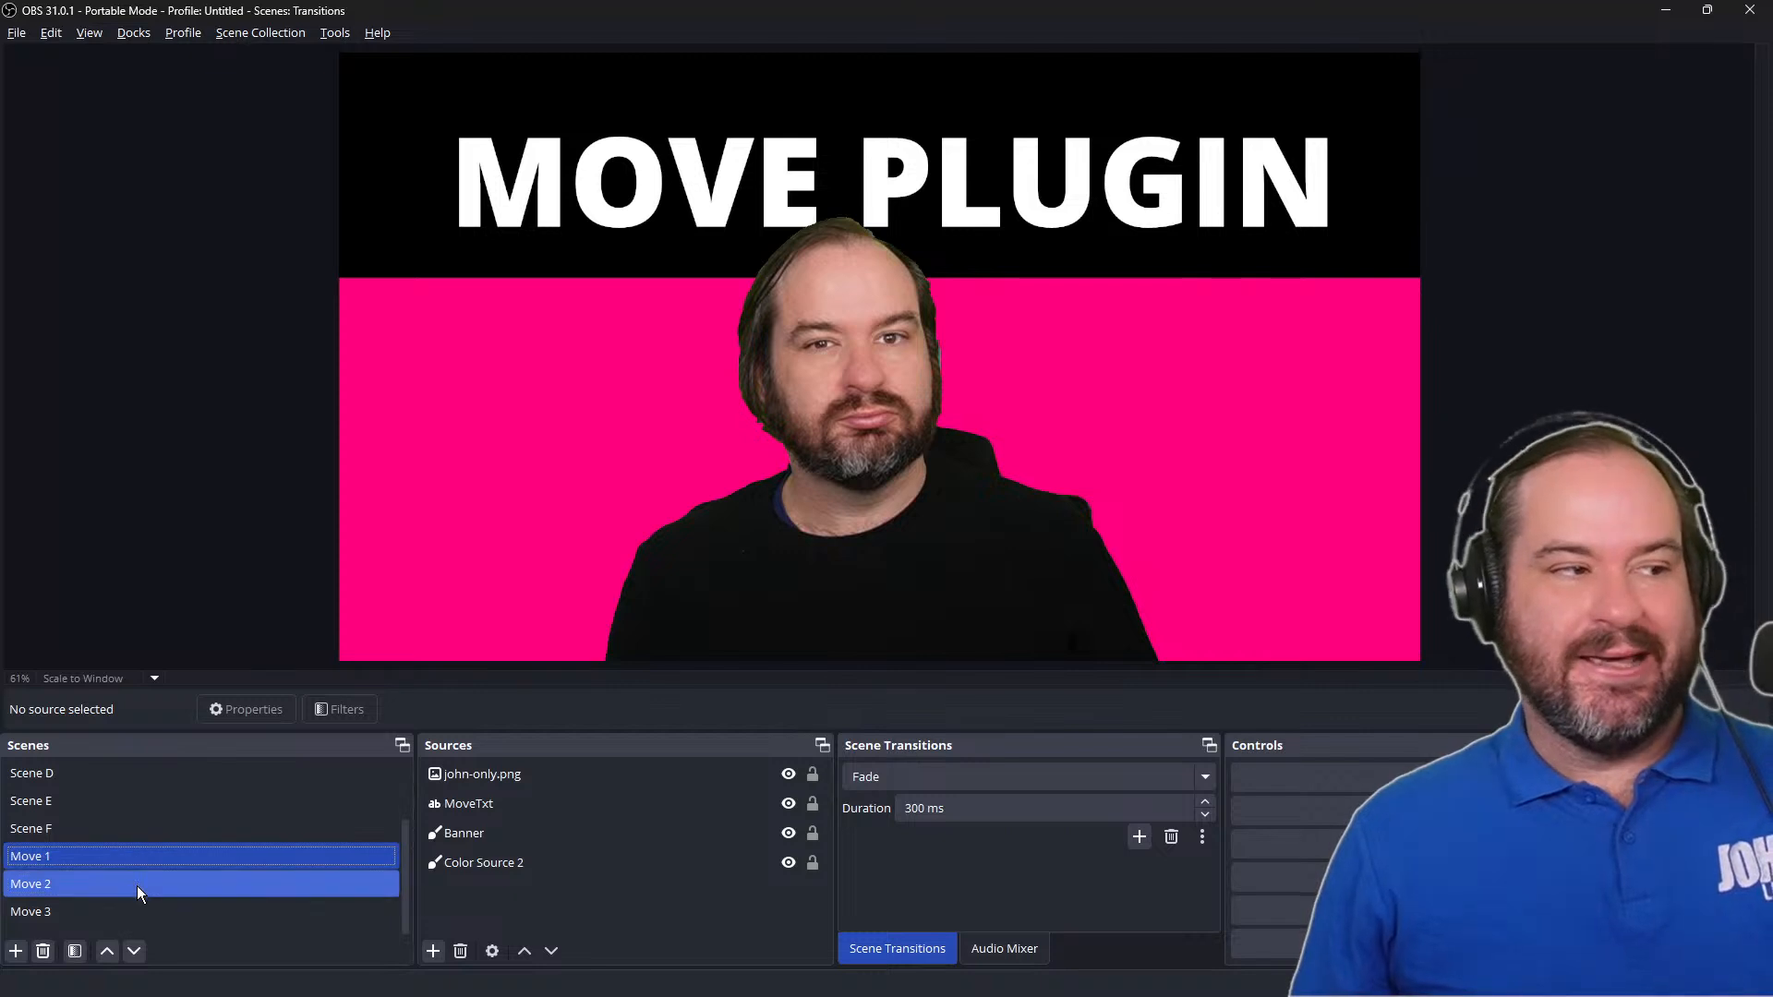
{"action": "left_click", "coordinate": [142, 907]}
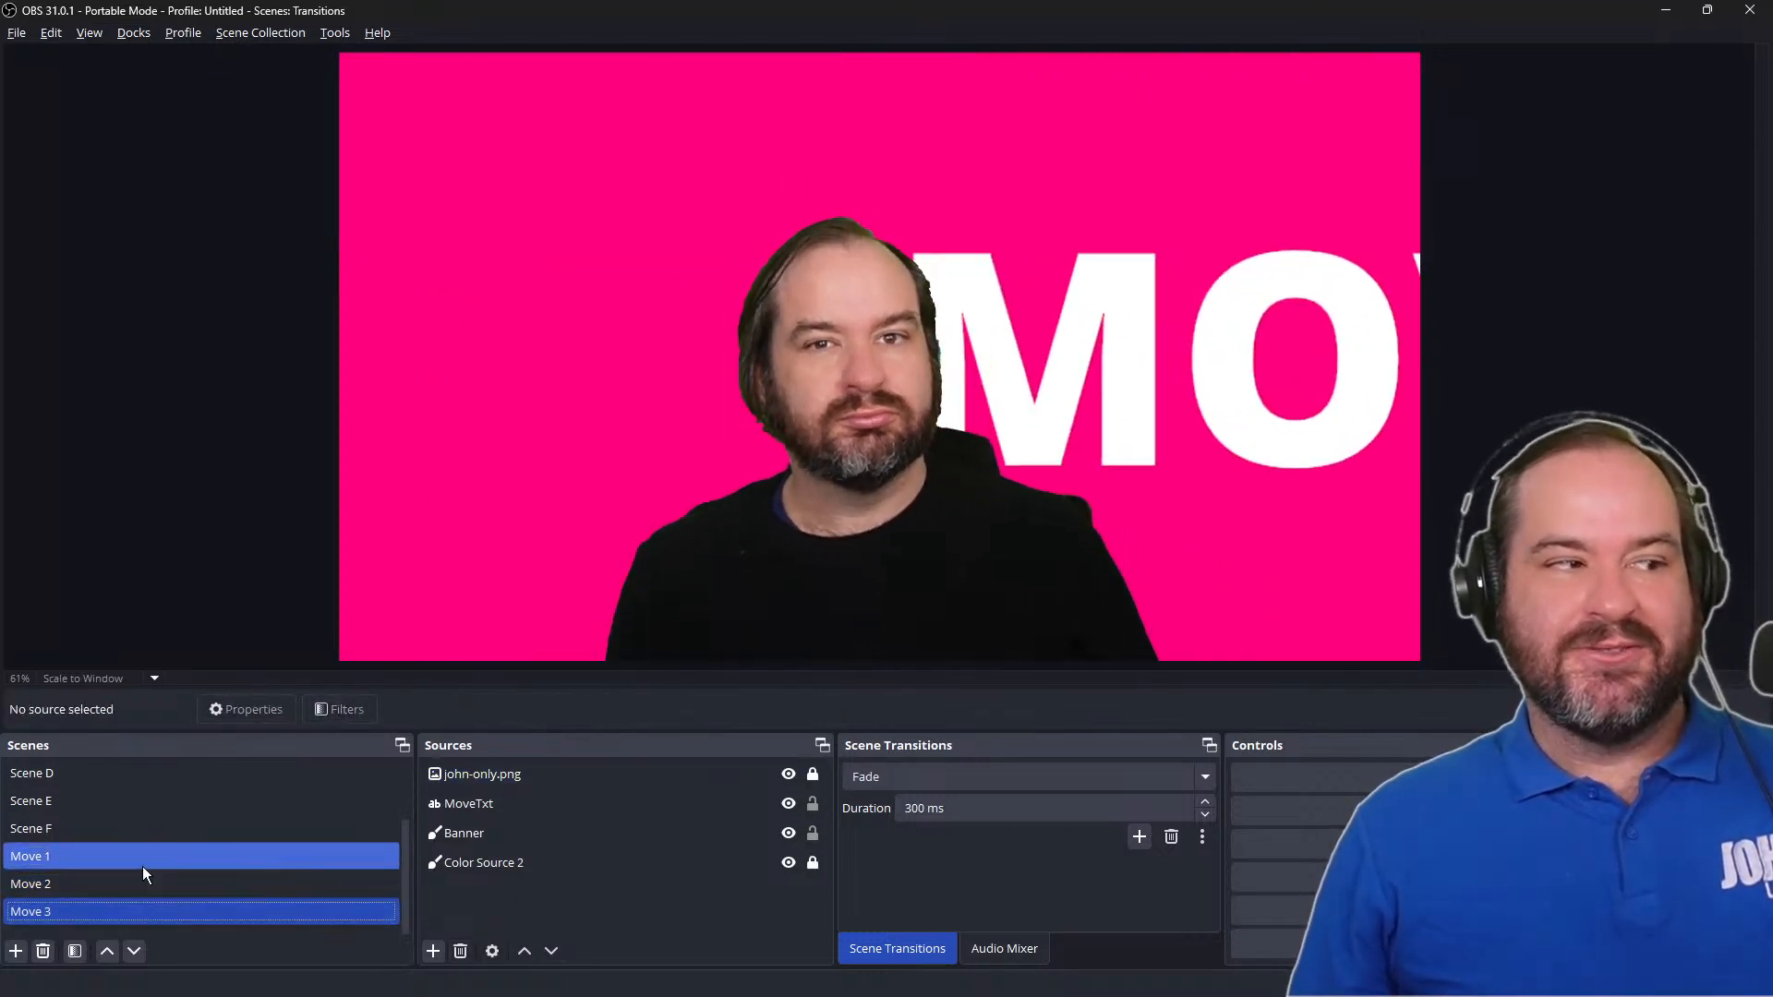
{"action": "left_click", "coordinate": [142, 866]}
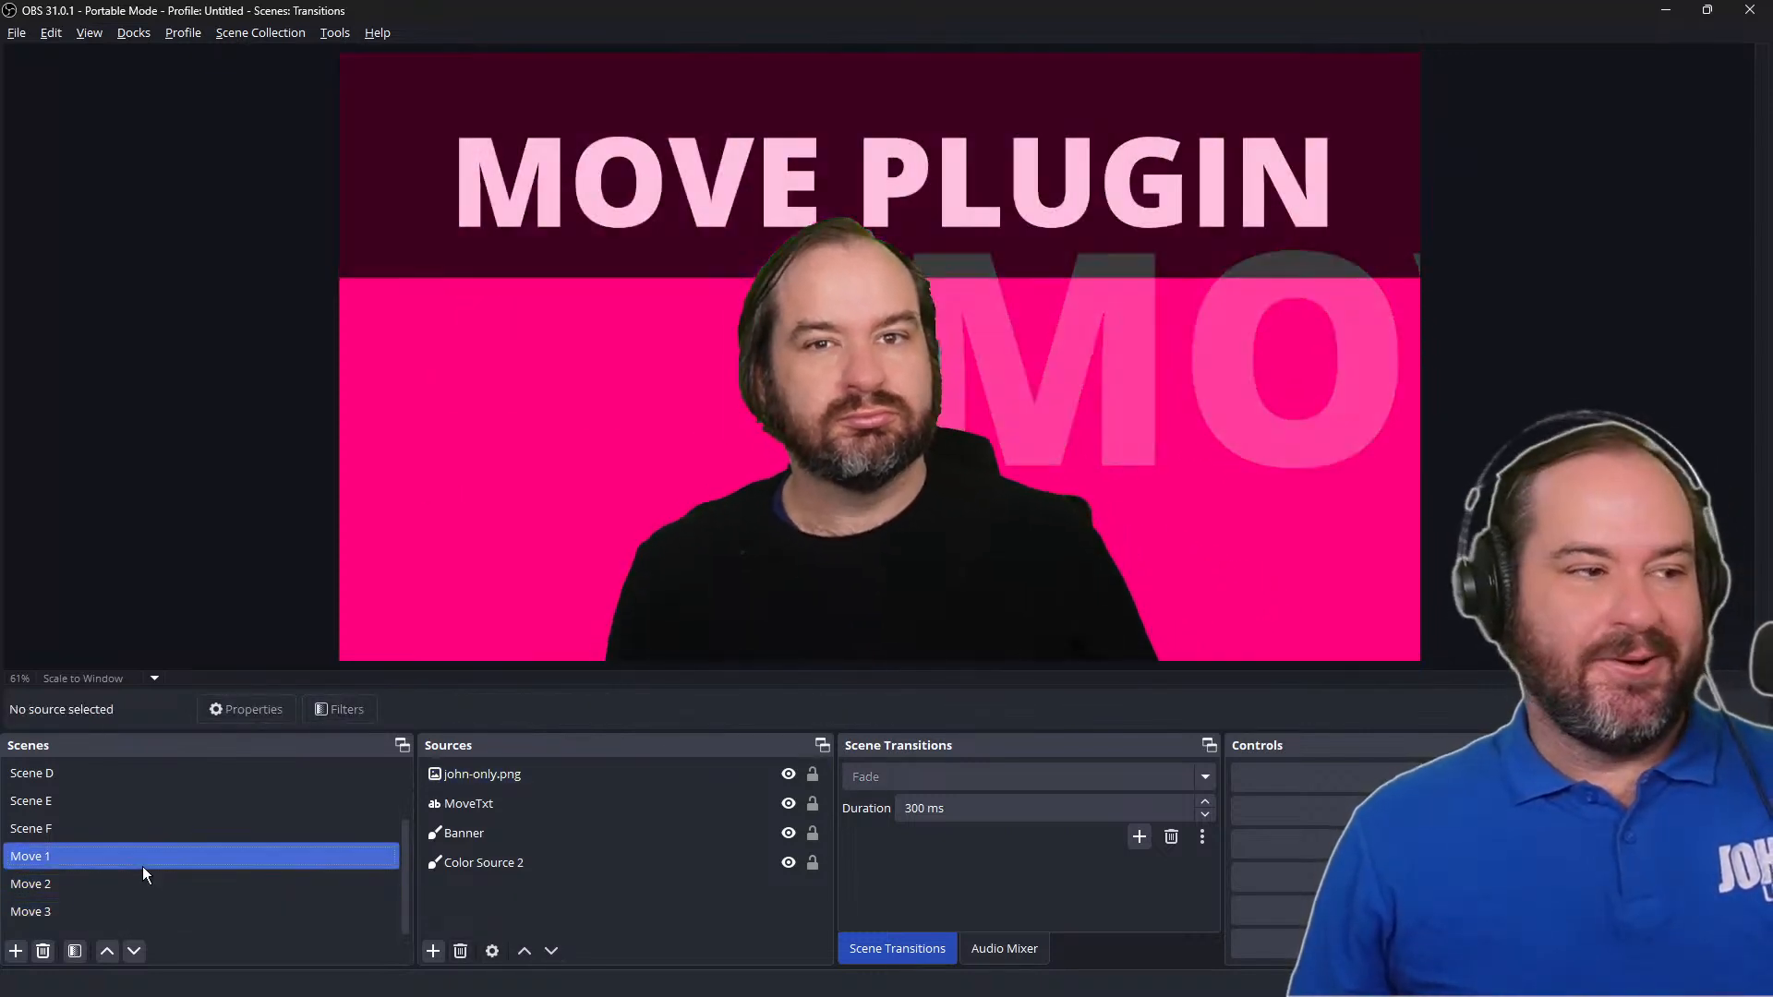
{"action": "left_click", "coordinate": [144, 882]}
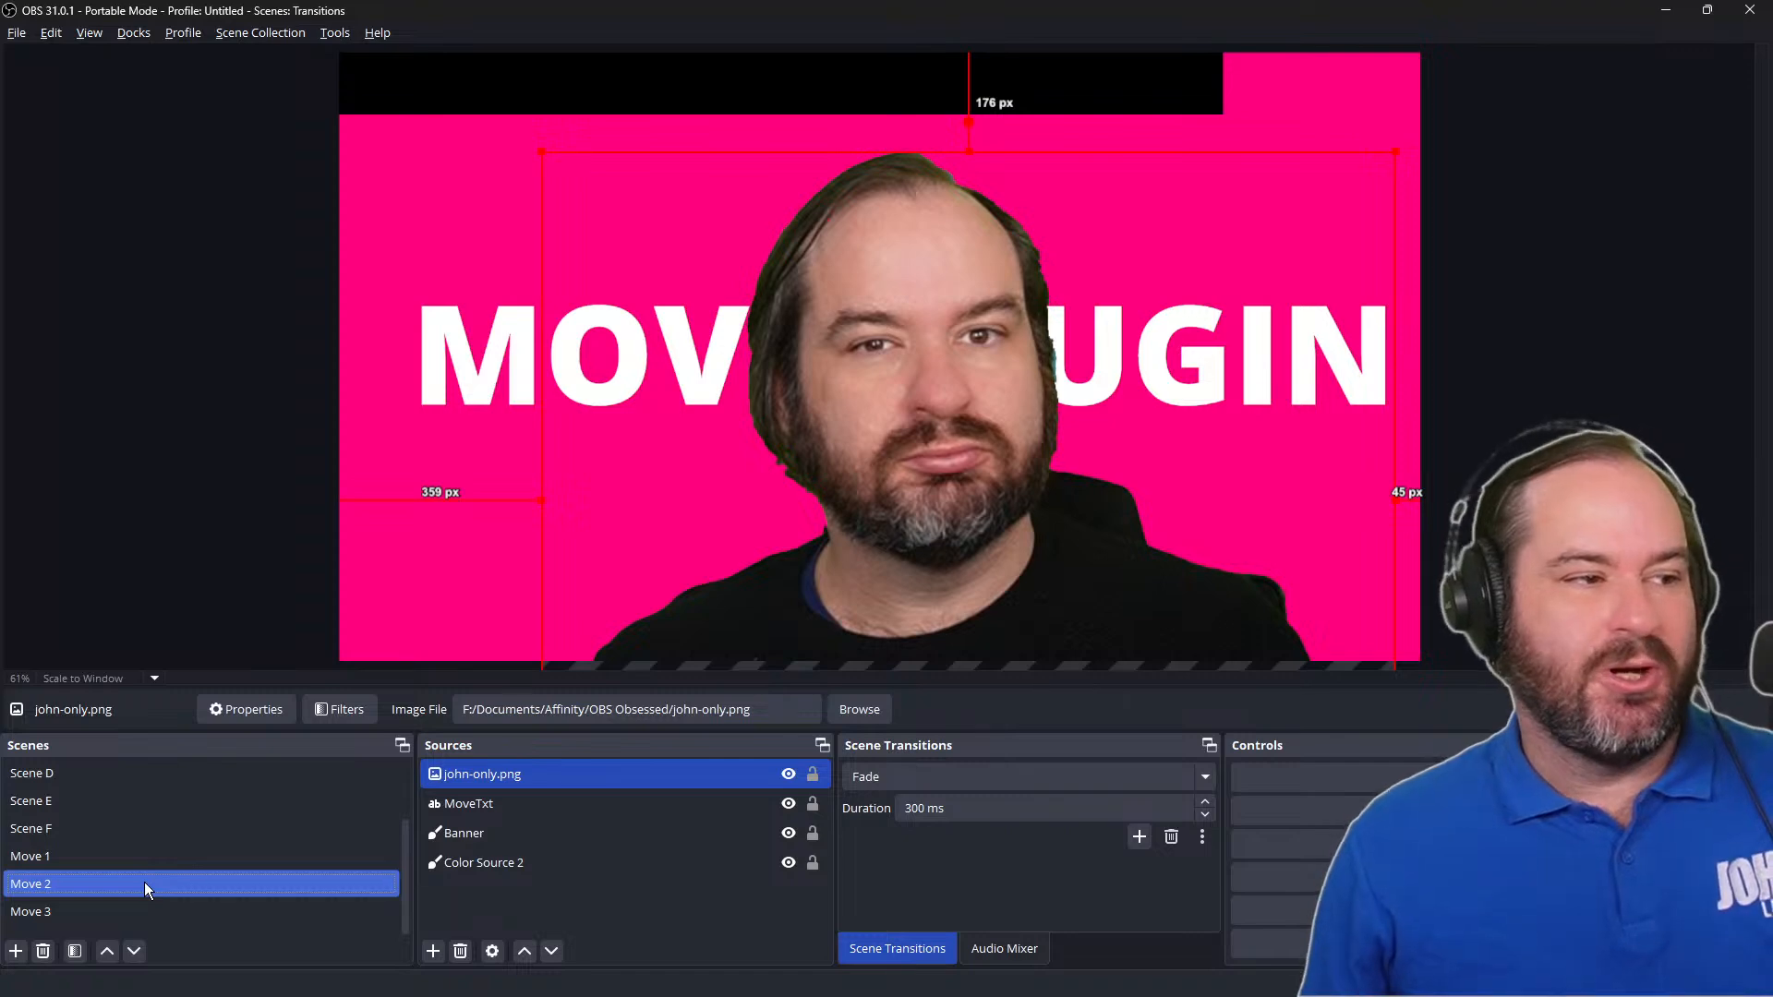
{"action": "left_click", "coordinate": [249, 850]}
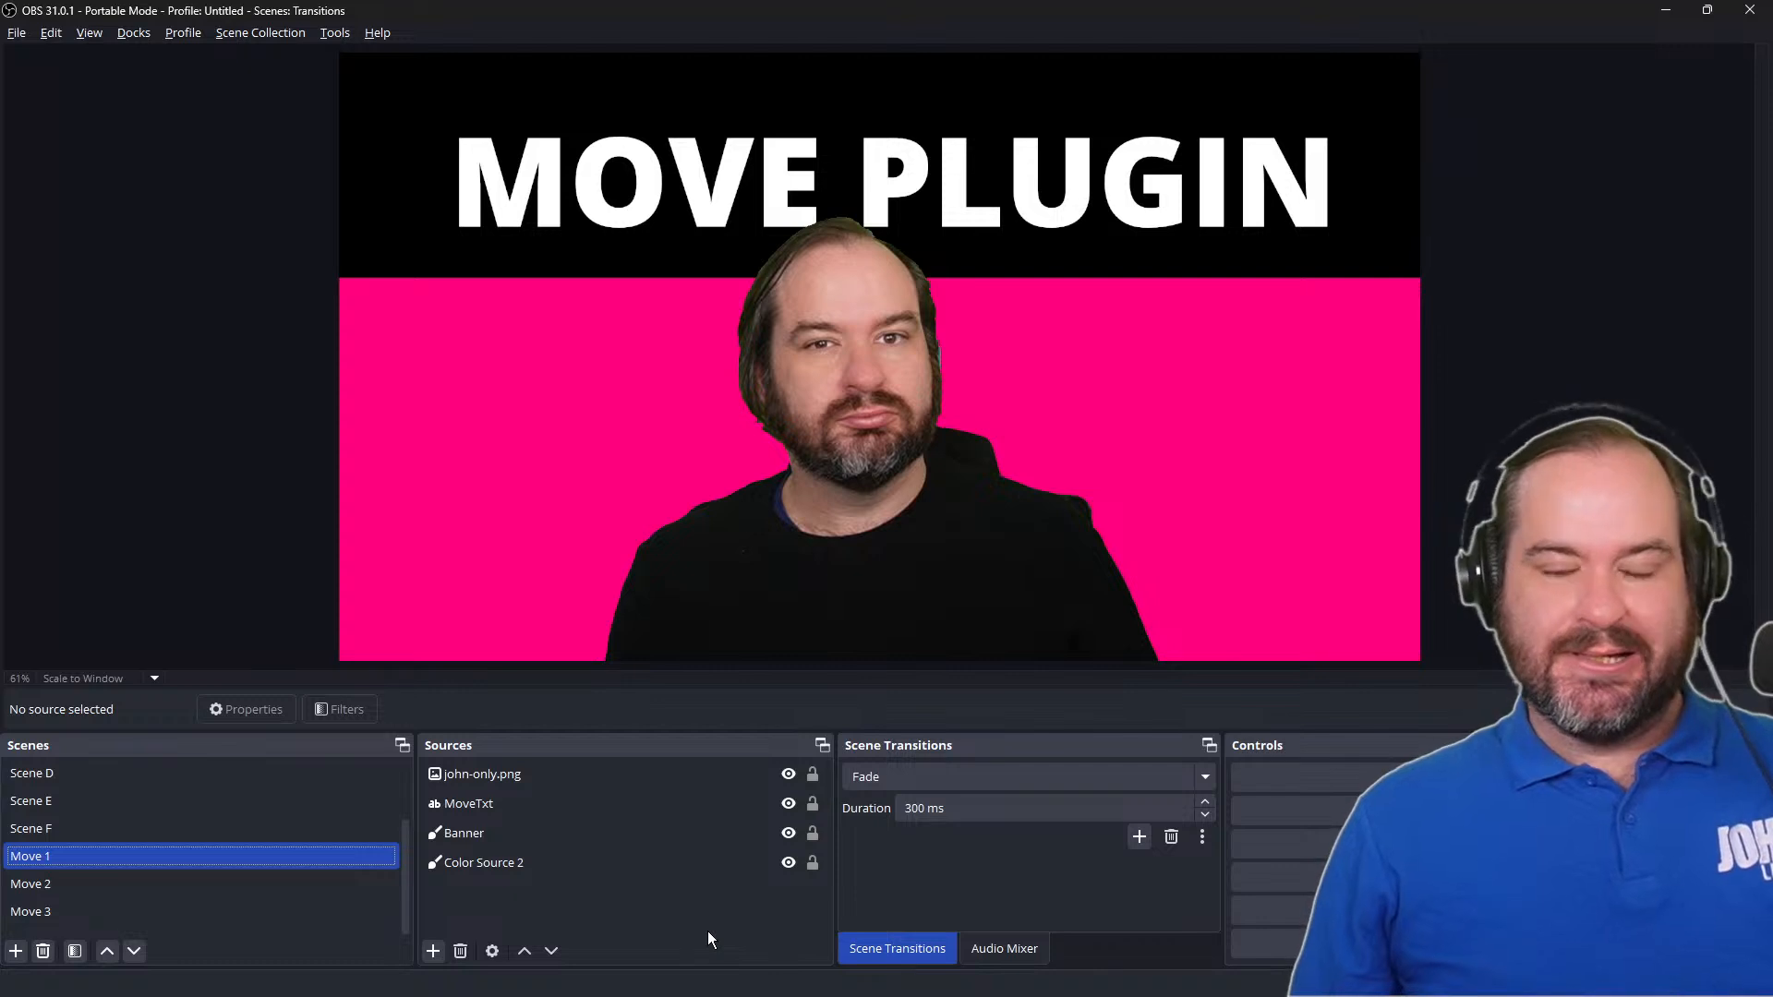
Step: Switch to the browser, show the LinkedIn article on OBS Studio Transitions and return to its beginning
{"action": "key", "text": "alt+Tab"}
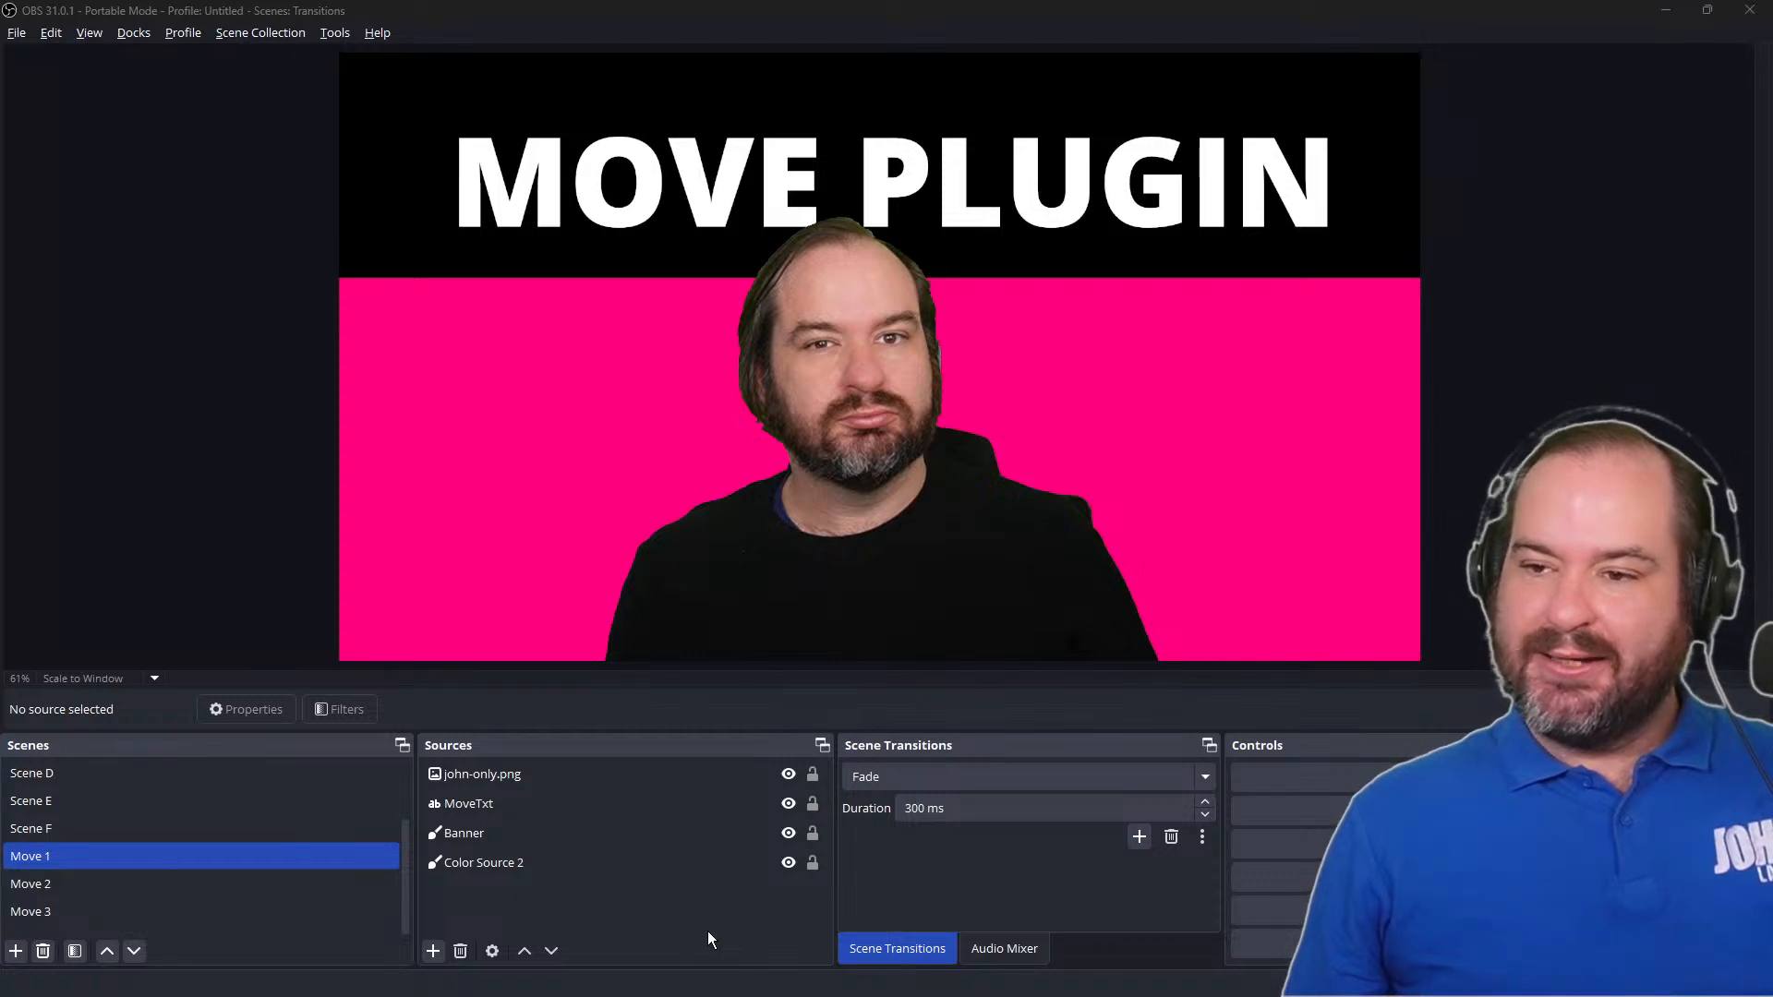
{"action": "key", "text": "alt+Tab"}
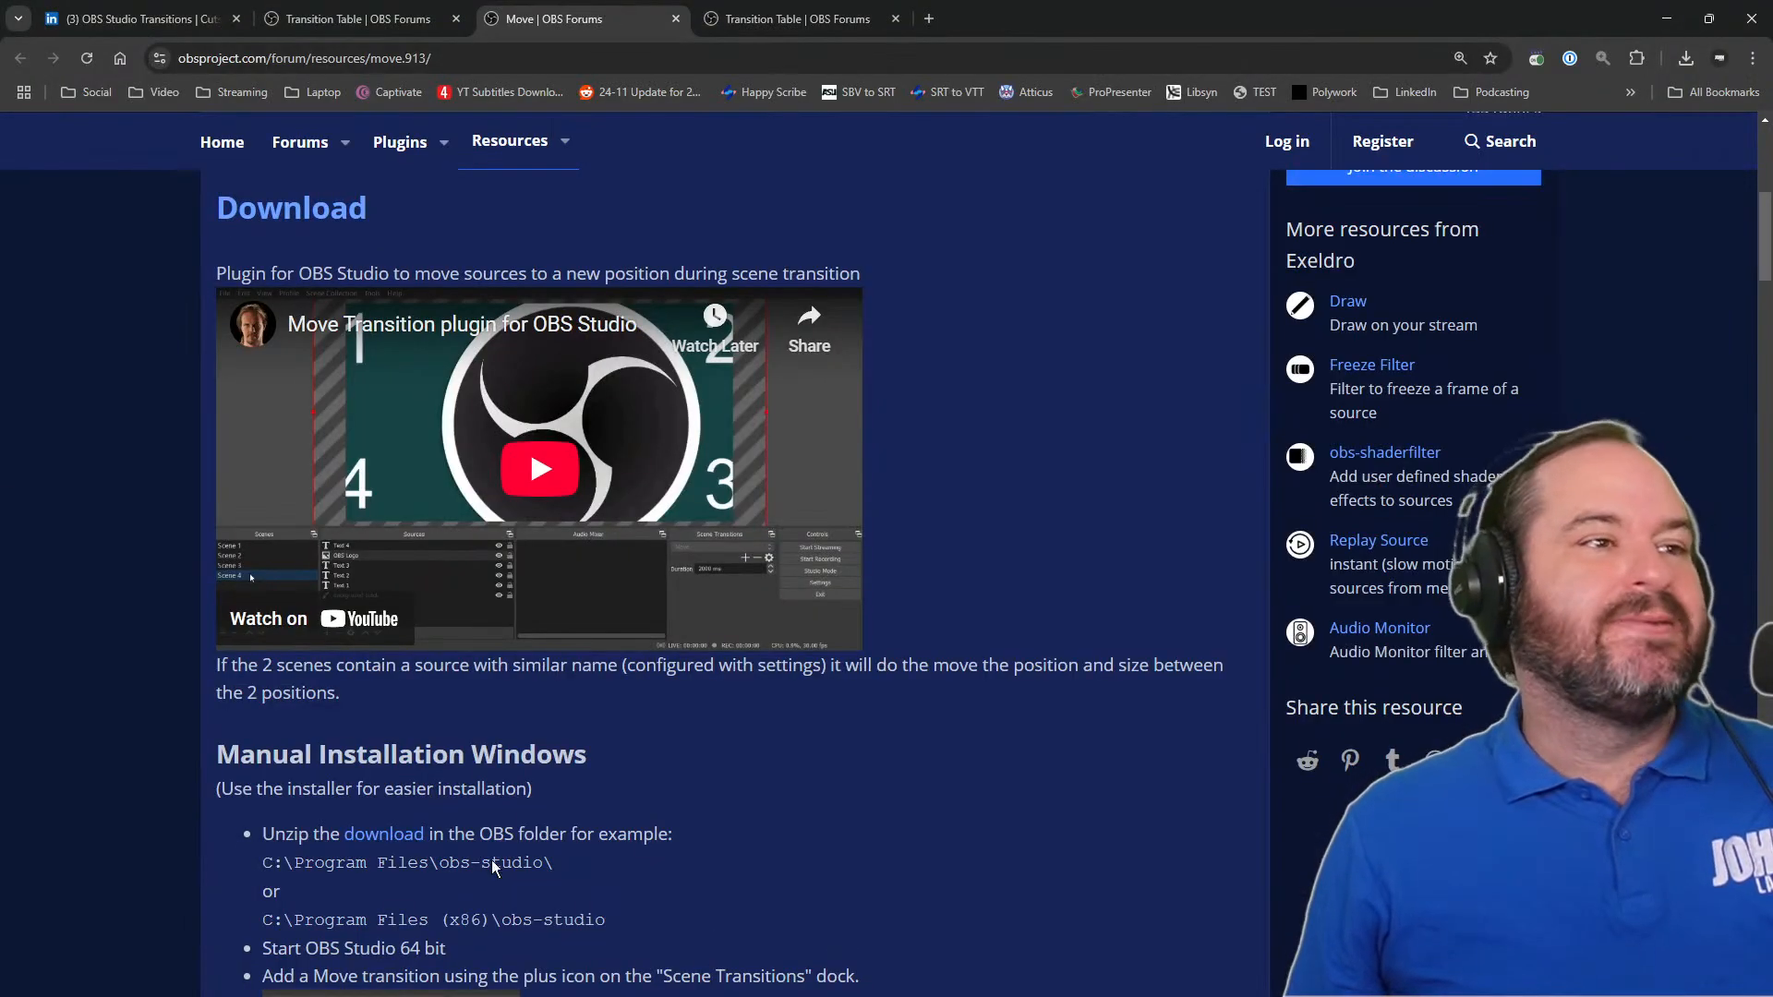
{"action": "left_click", "coordinate": [185, 17]}
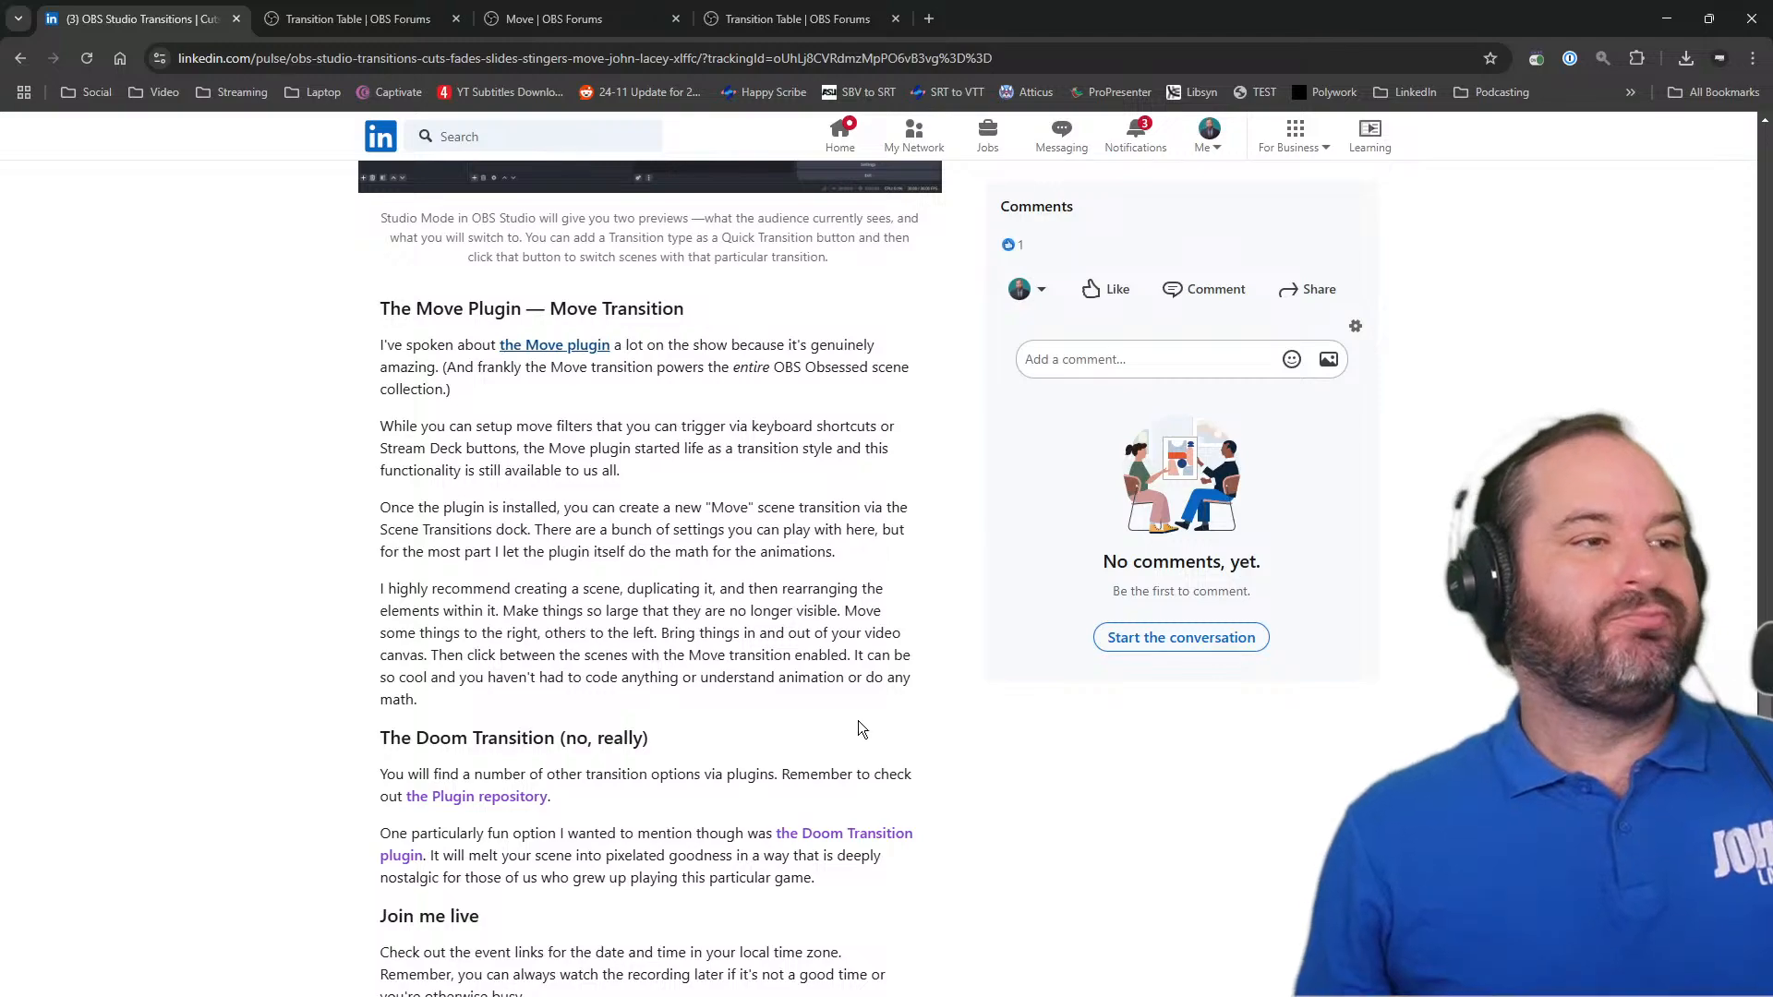
{"action": "scroll", "coordinate": [857, 720], "scroll_direction": "up", "scroll_amount": 15}
{"action": "scroll", "coordinate": [890, 716], "scroll_direction": "up", "scroll_amount": 12}
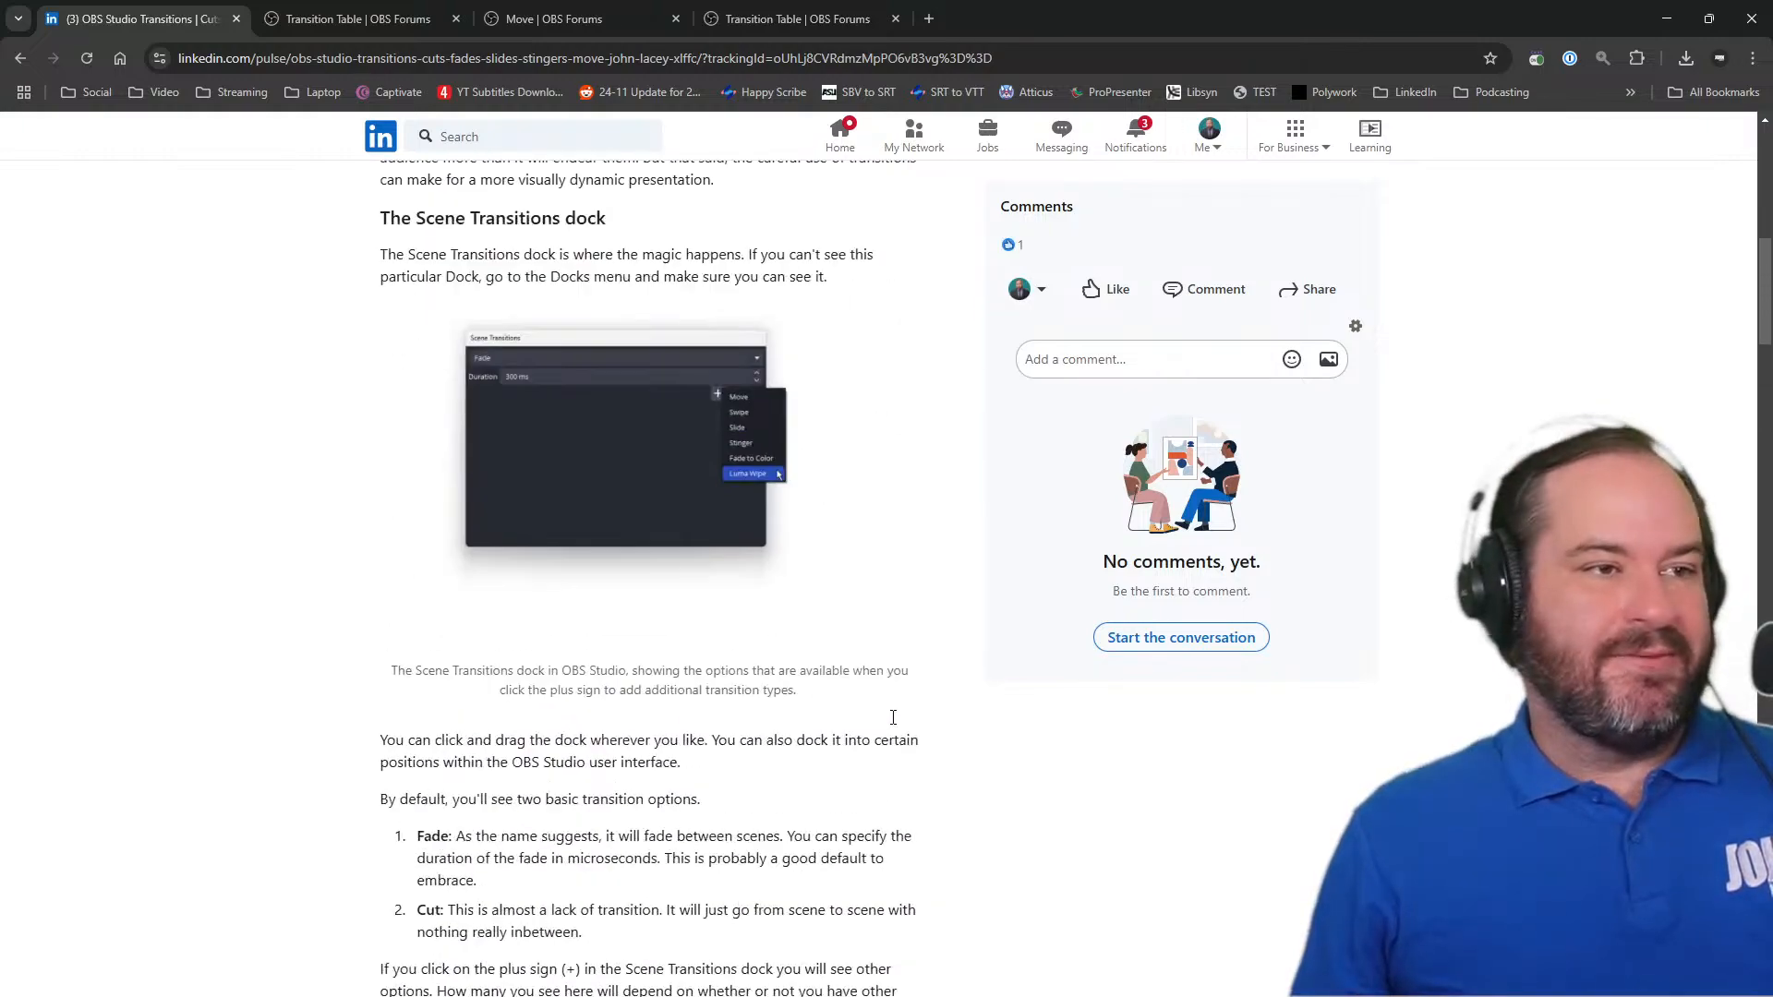
{"action": "scroll", "coordinate": [893, 718], "scroll_direction": "up", "scroll_amount": 6}
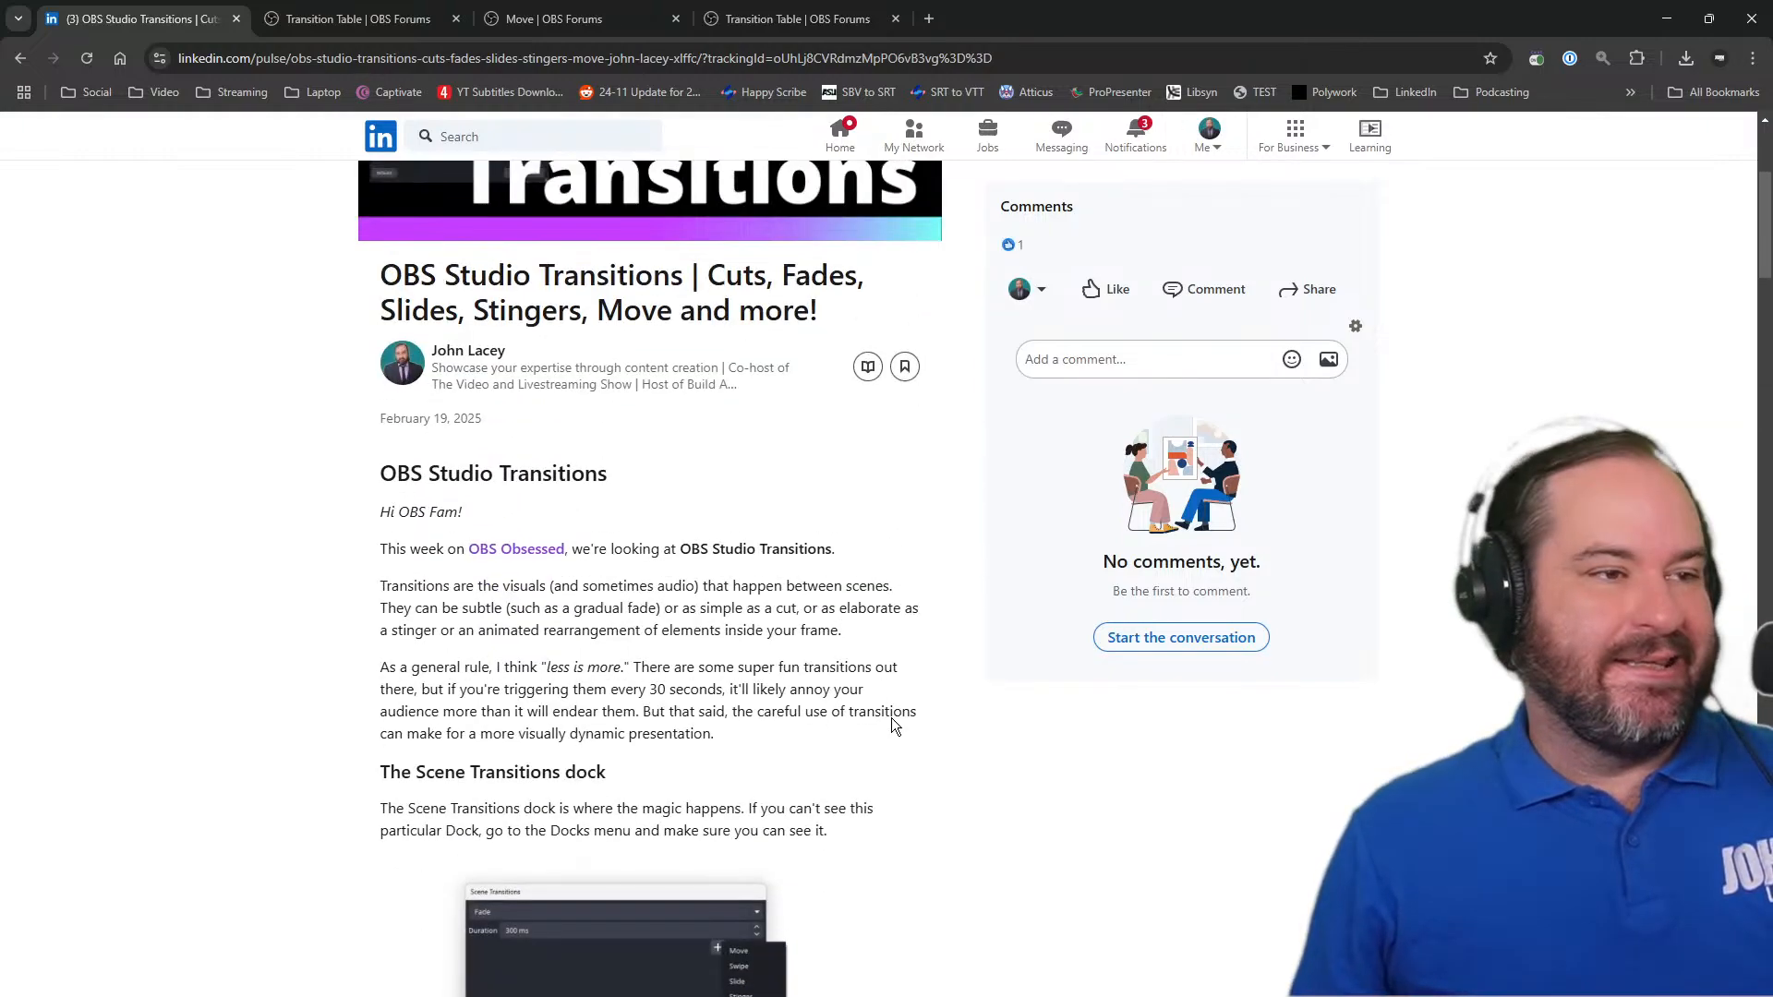
Step: Review the article's sections on the Scene Transitions dock, Luma Wipe, Stinger Transitions, Transition Overrides and the Move plugin
{"action": "scroll", "coordinate": [890, 718], "scroll_direction": "down", "scroll_amount": 3}
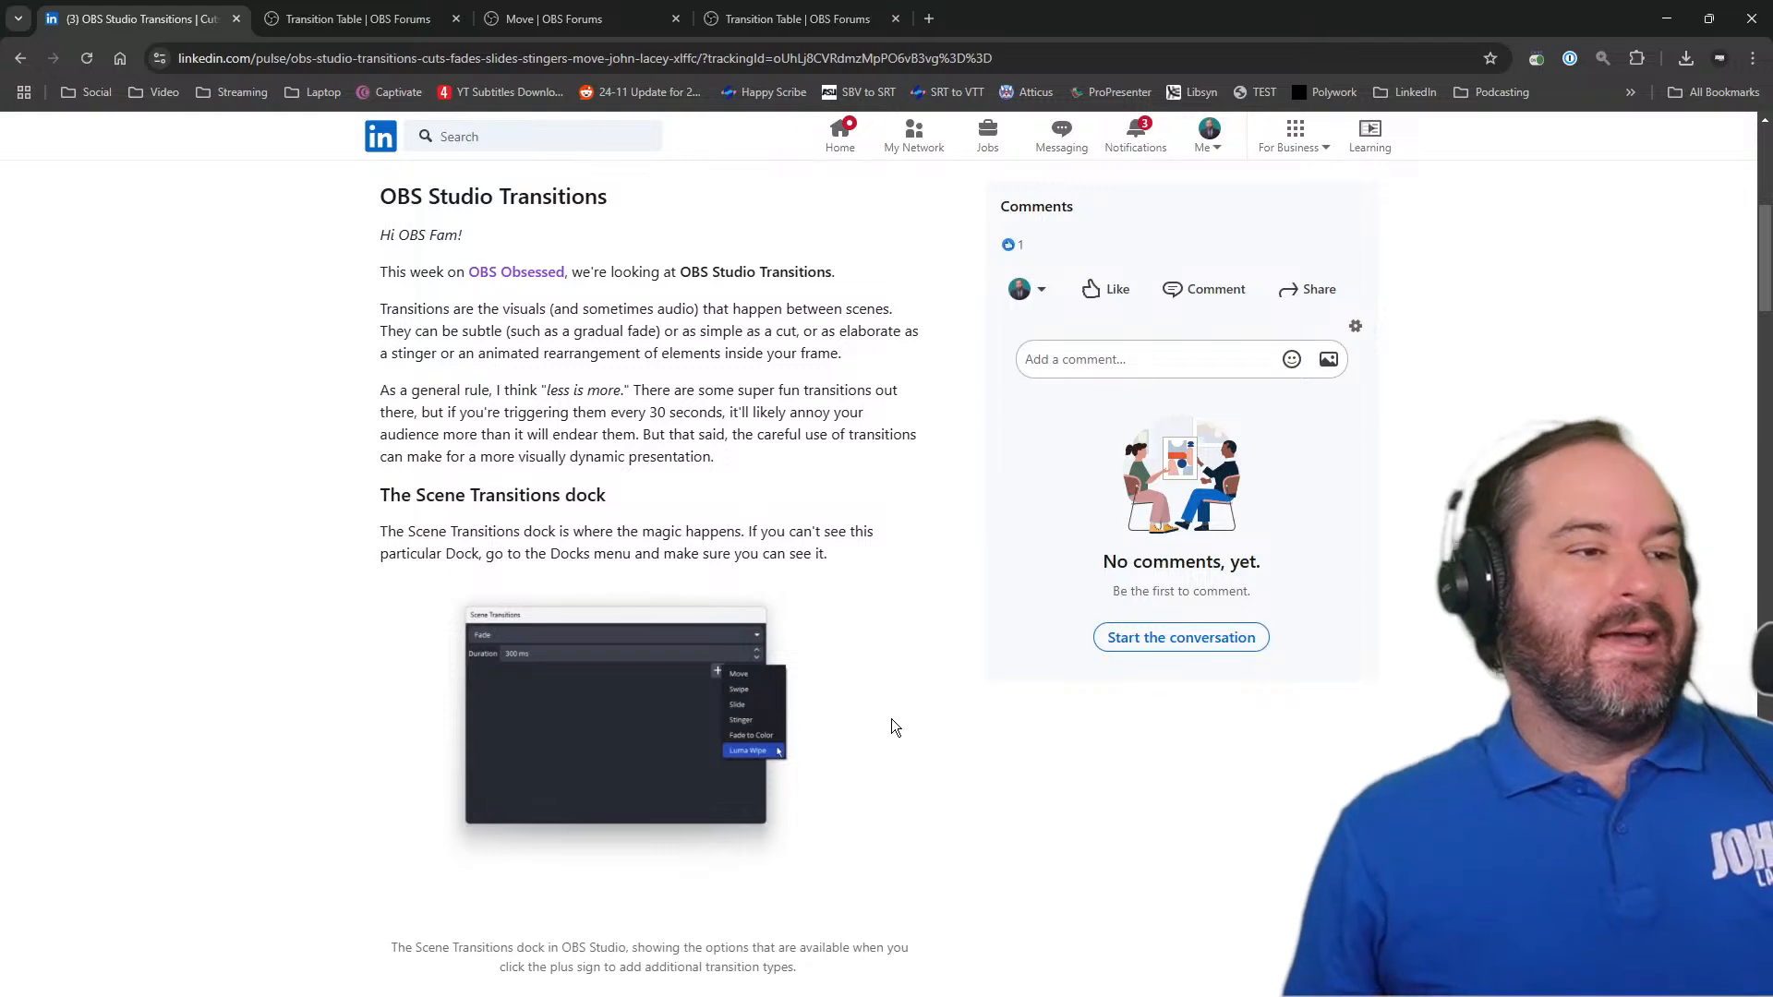
{"action": "scroll", "coordinate": [809, 776], "scroll_direction": "down", "scroll_amount": 9}
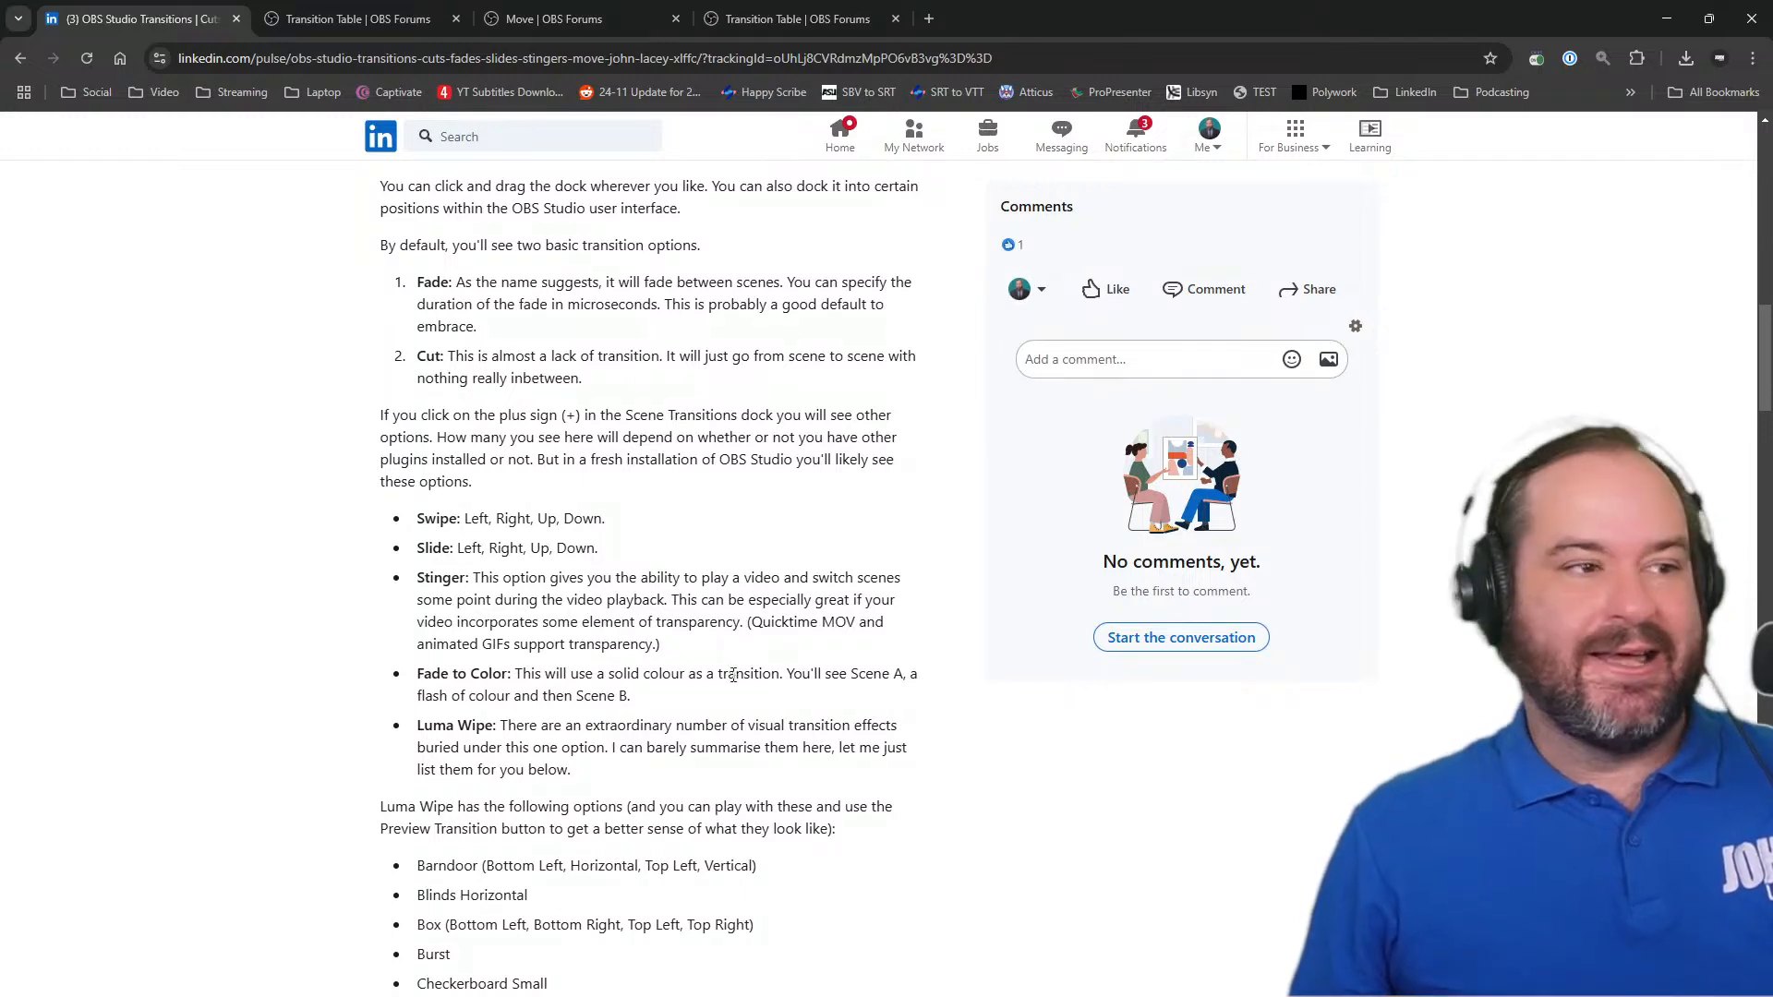
{"action": "scroll", "coordinate": [736, 717], "scroll_direction": "down", "scroll_amount": 5}
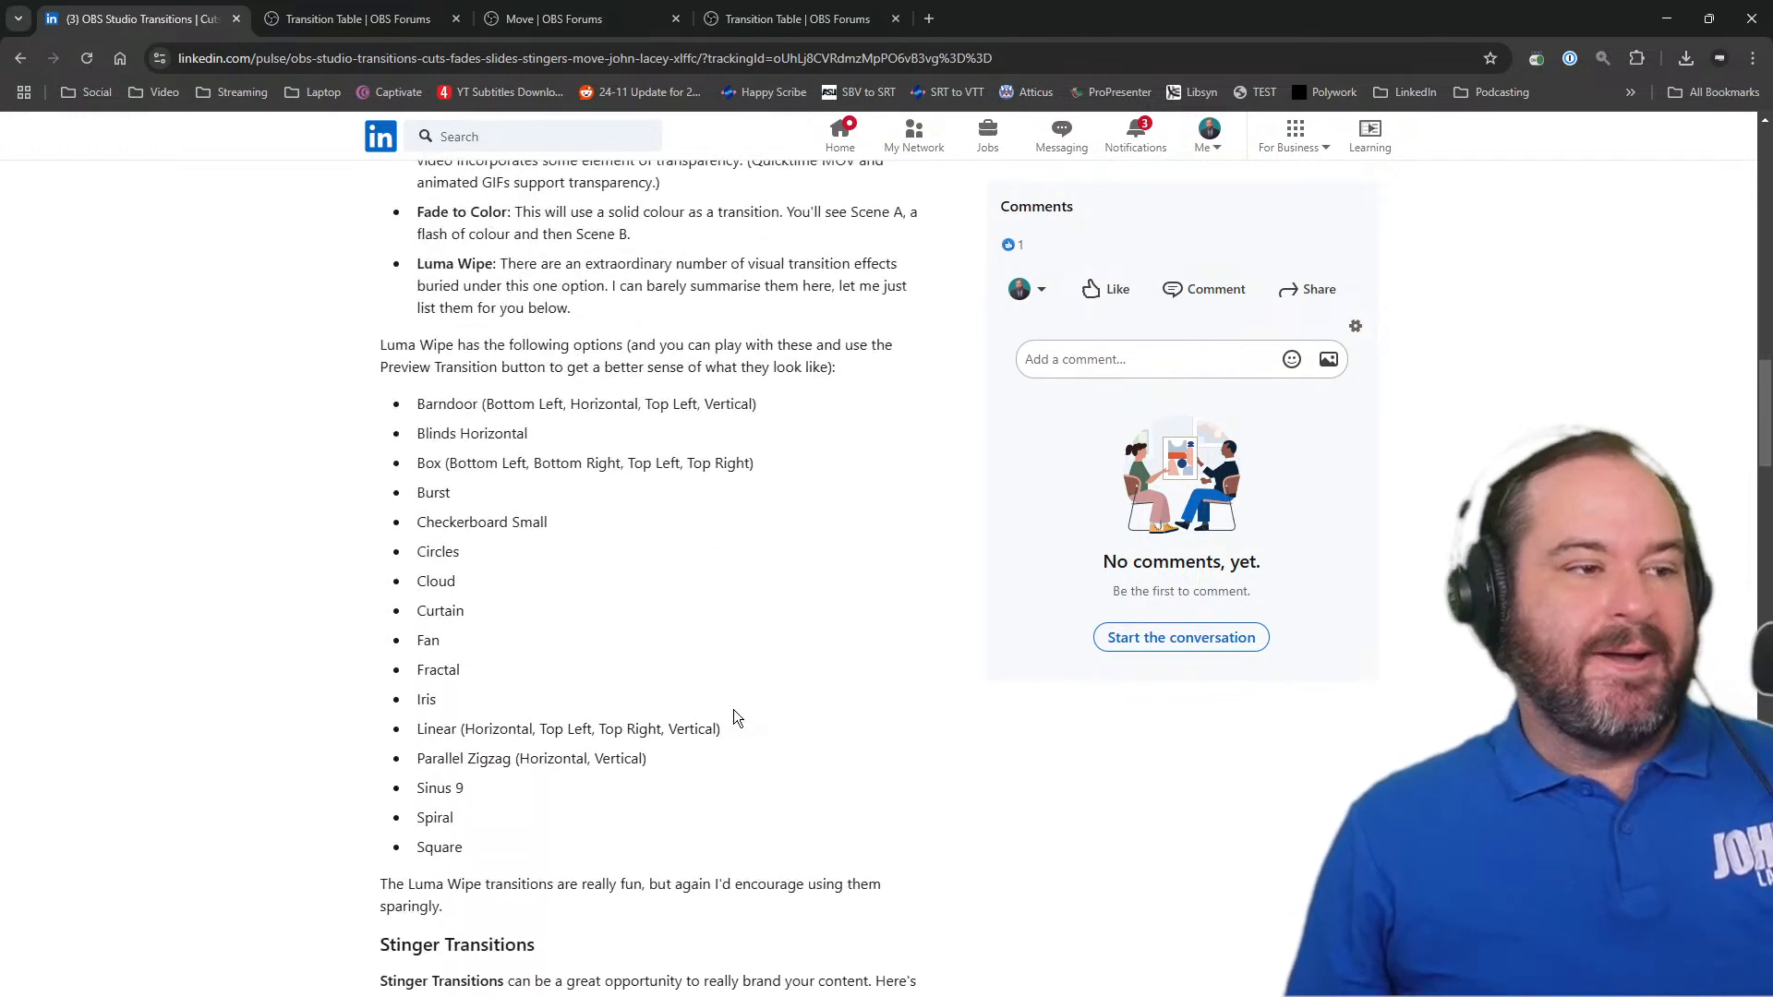
{"action": "scroll", "coordinate": [736, 717], "scroll_direction": "down", "scroll_amount": 3}
{"action": "scroll", "coordinate": [868, 684], "scroll_direction": "down", "scroll_amount": 6}
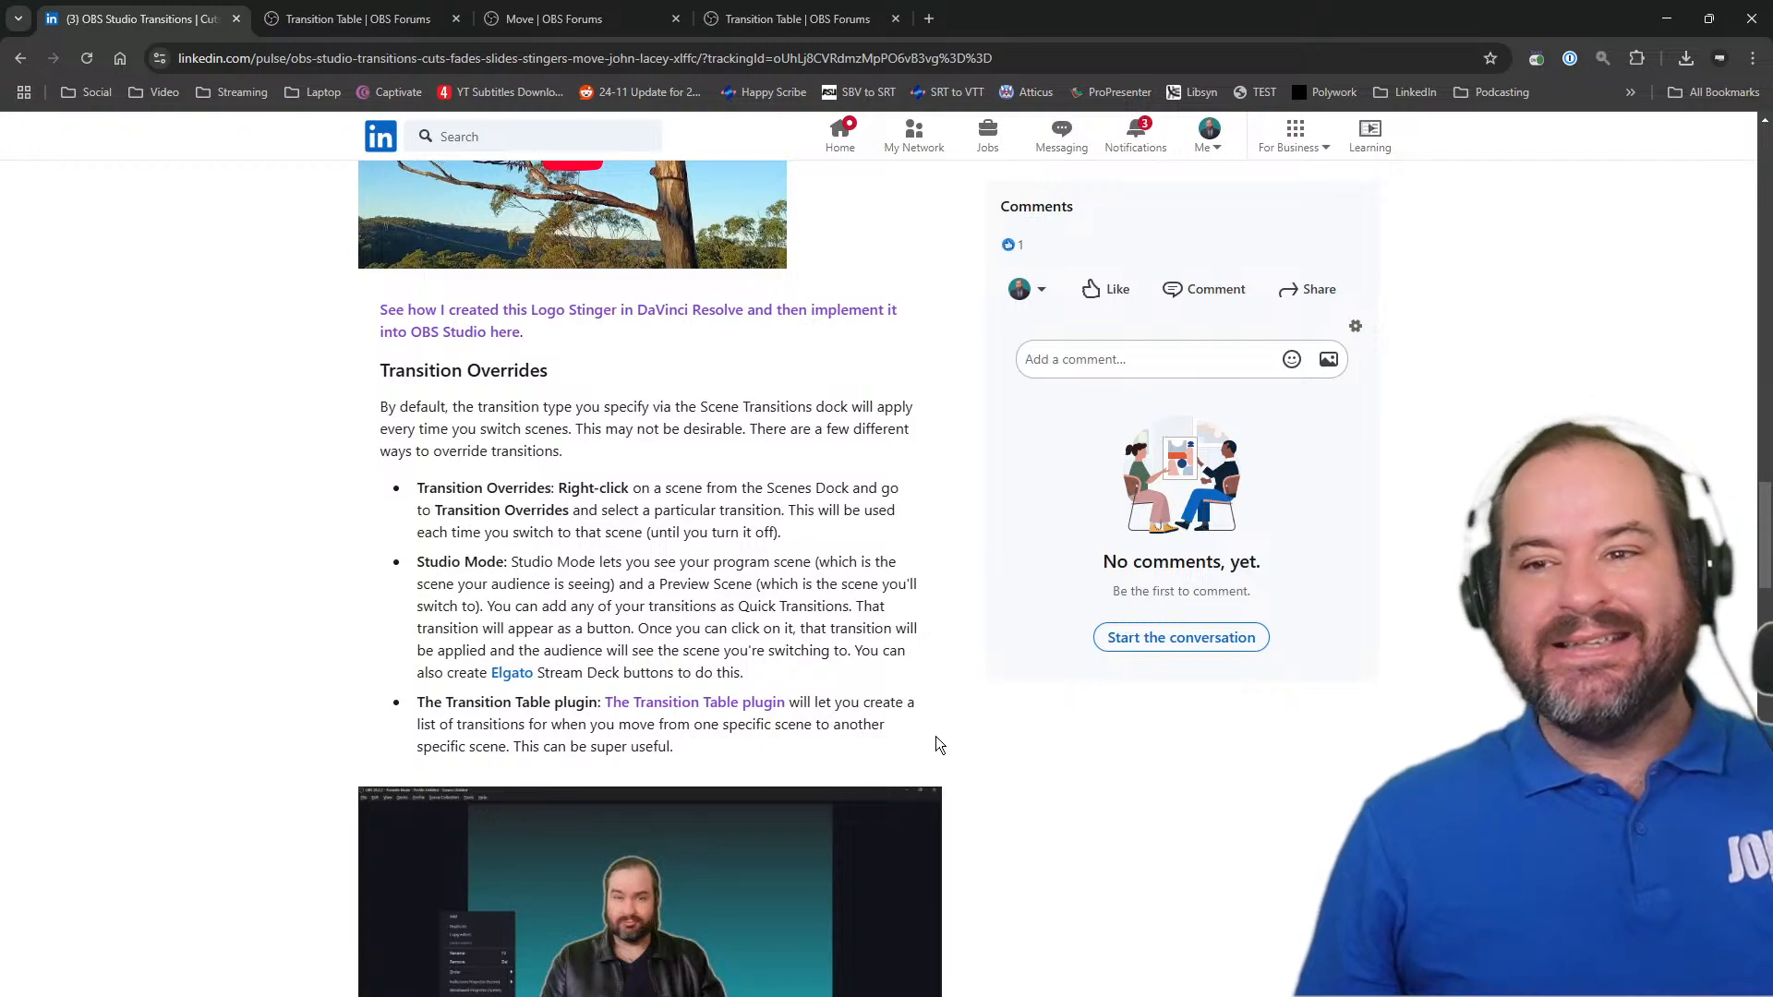
{"action": "scroll", "coordinate": [940, 744], "scroll_direction": "down", "scroll_amount": 10}
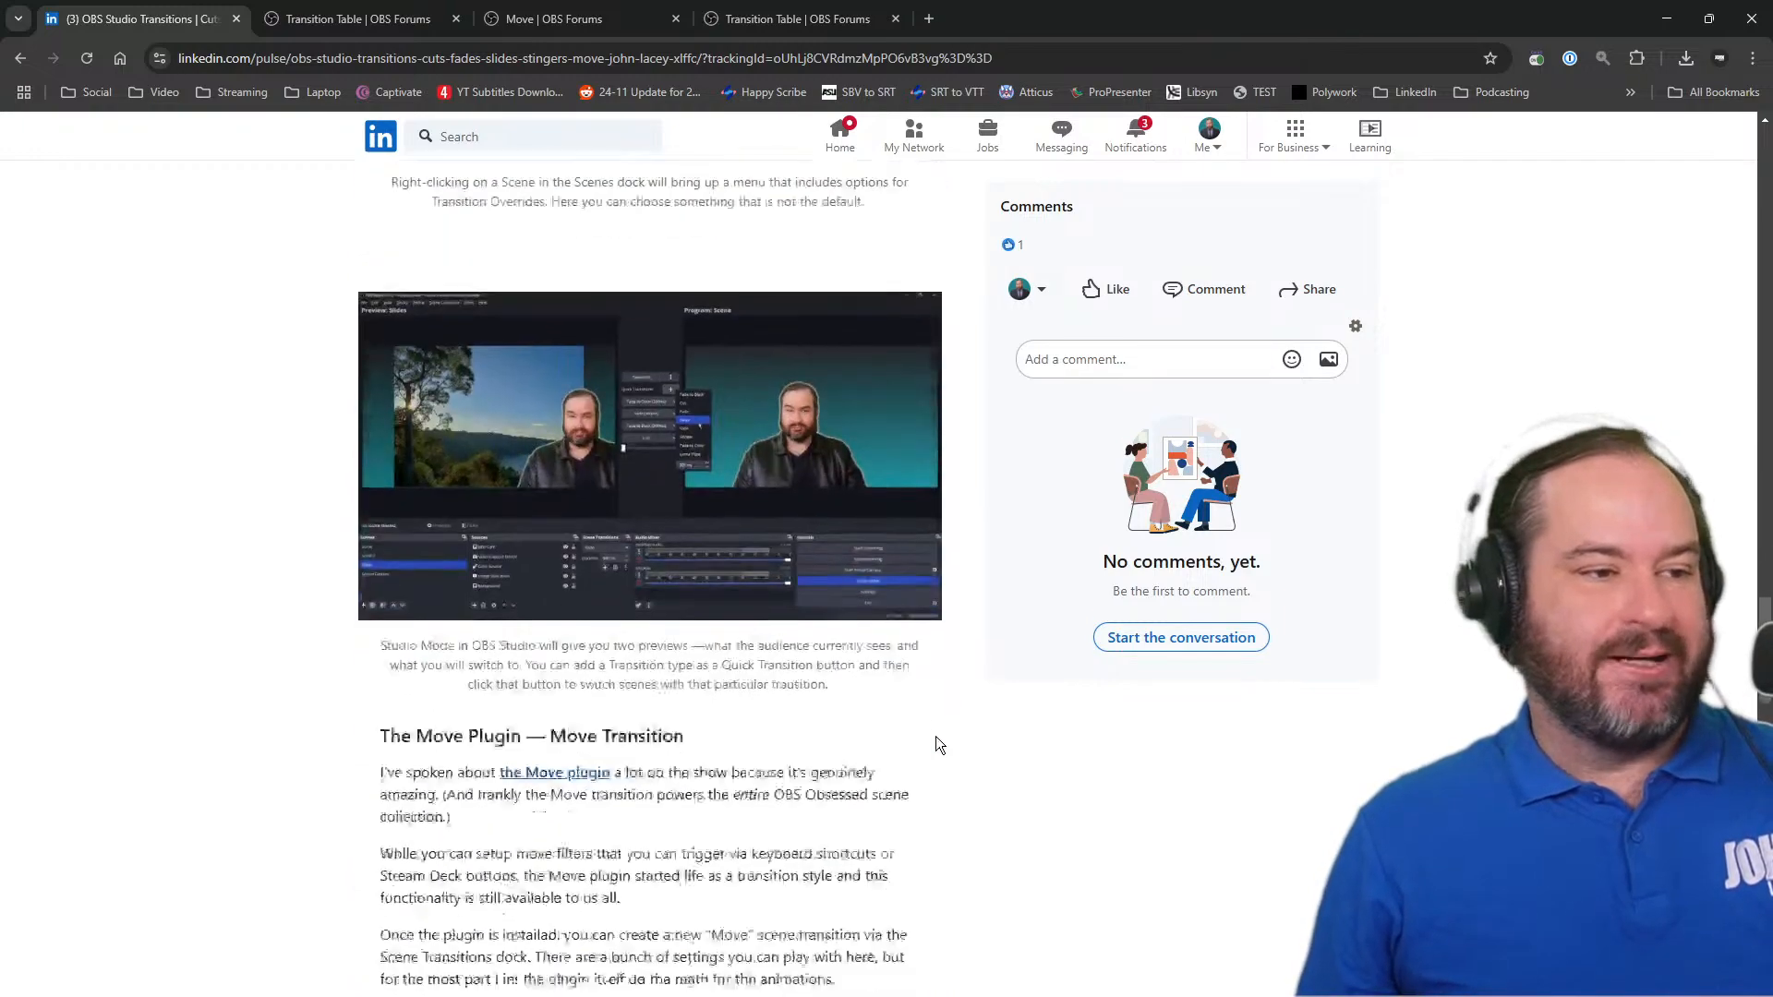
{"action": "scroll", "coordinate": [938, 744], "scroll_direction": "down", "scroll_amount": 2}
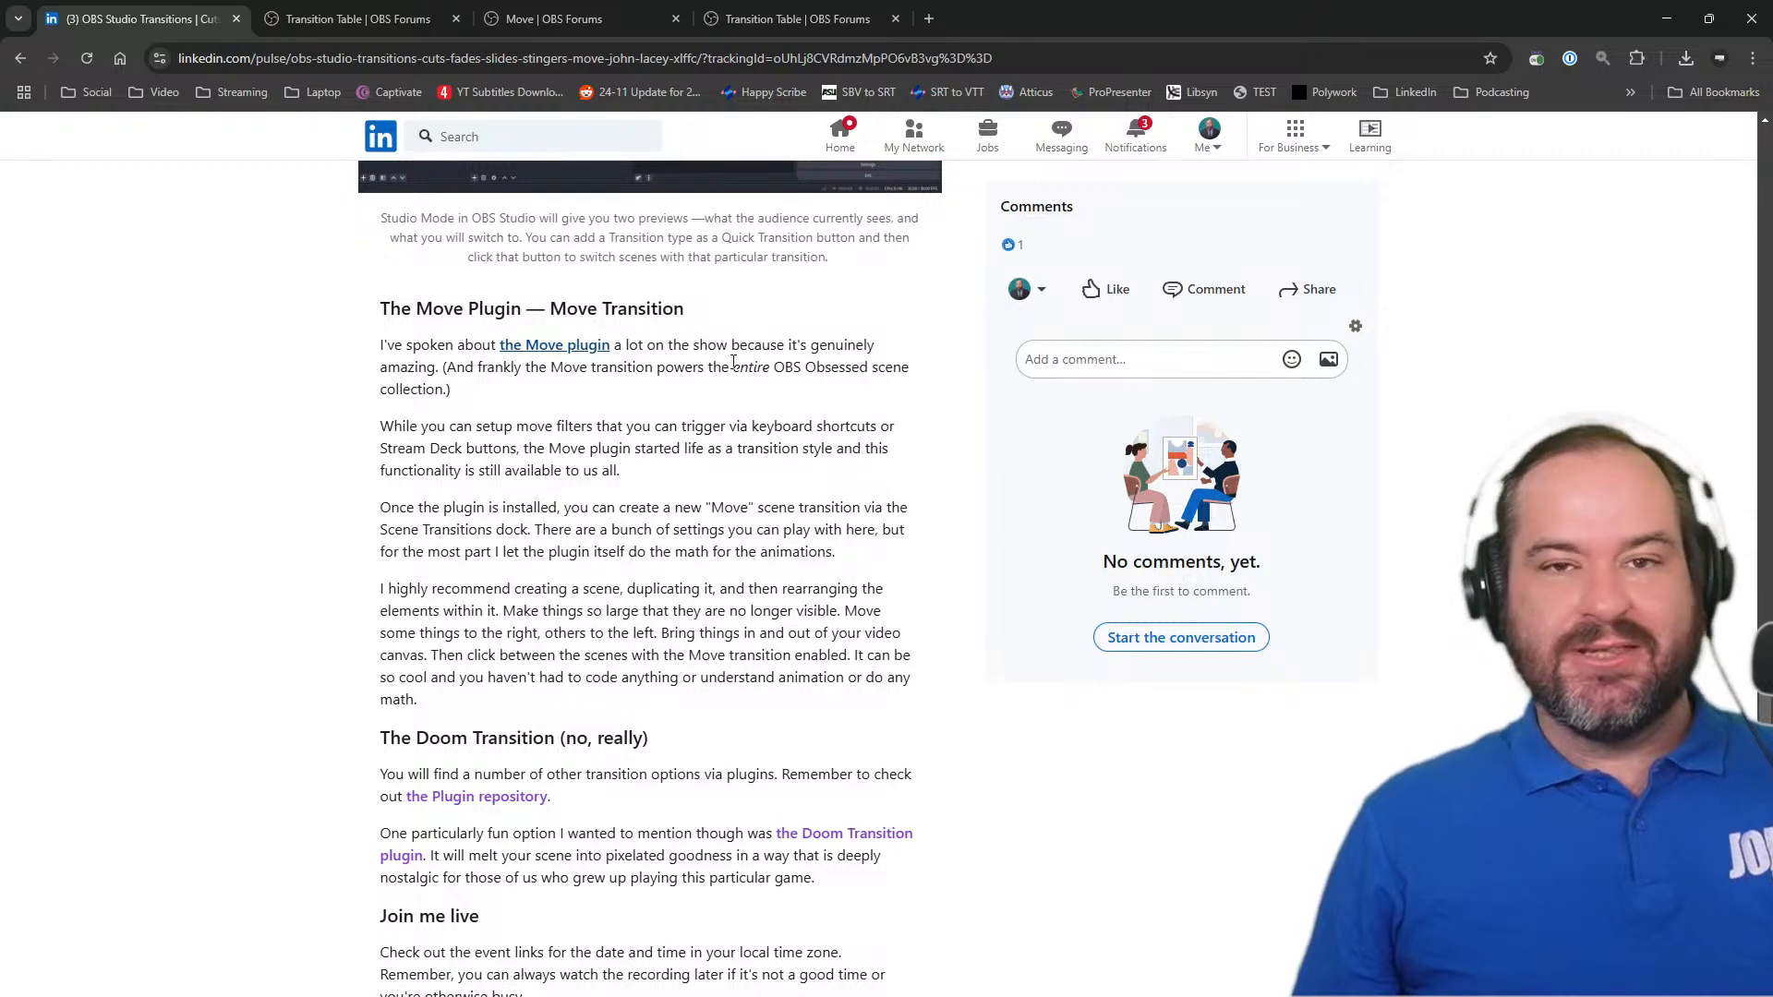
Step: Open the Doom Transition plugin page from the article's Doom Transition section in a new browser tab and view it
{"action": "scroll", "coordinate": [900, 665], "scroll_direction": "down", "scroll_amount": 4}
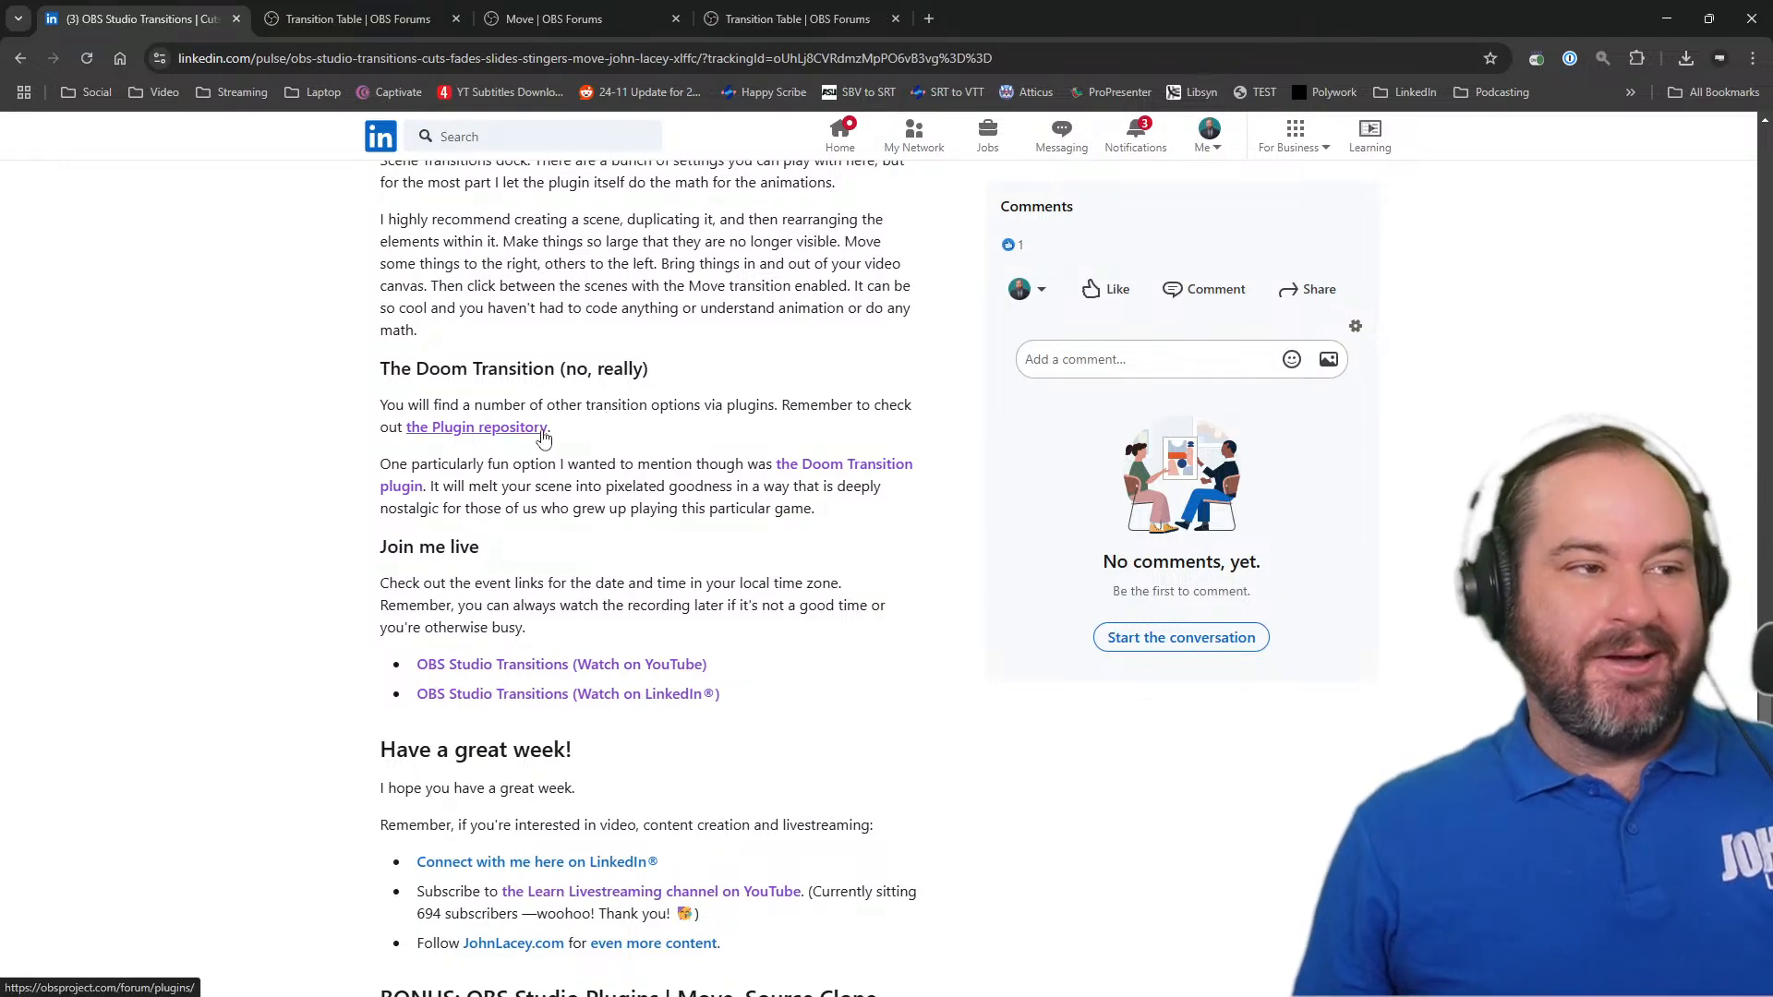
{"action": "middle_click", "coordinate": [837, 467]}
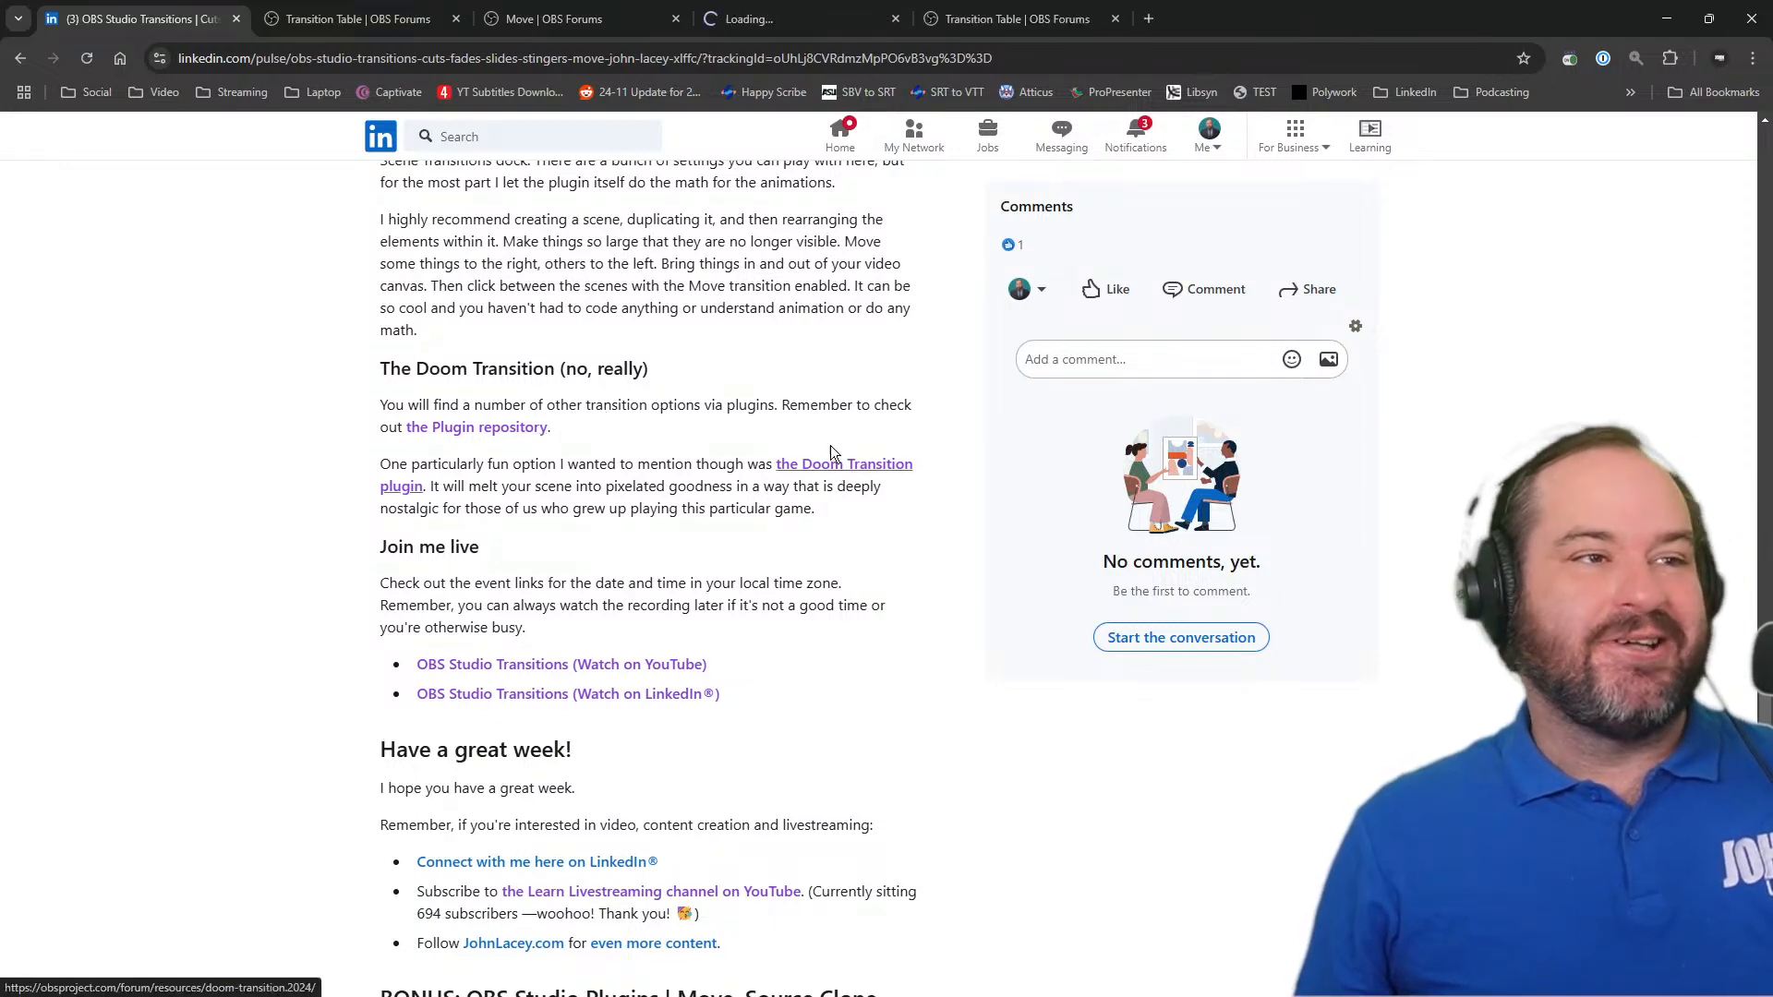
{"action": "left_click", "coordinate": [783, 15]}
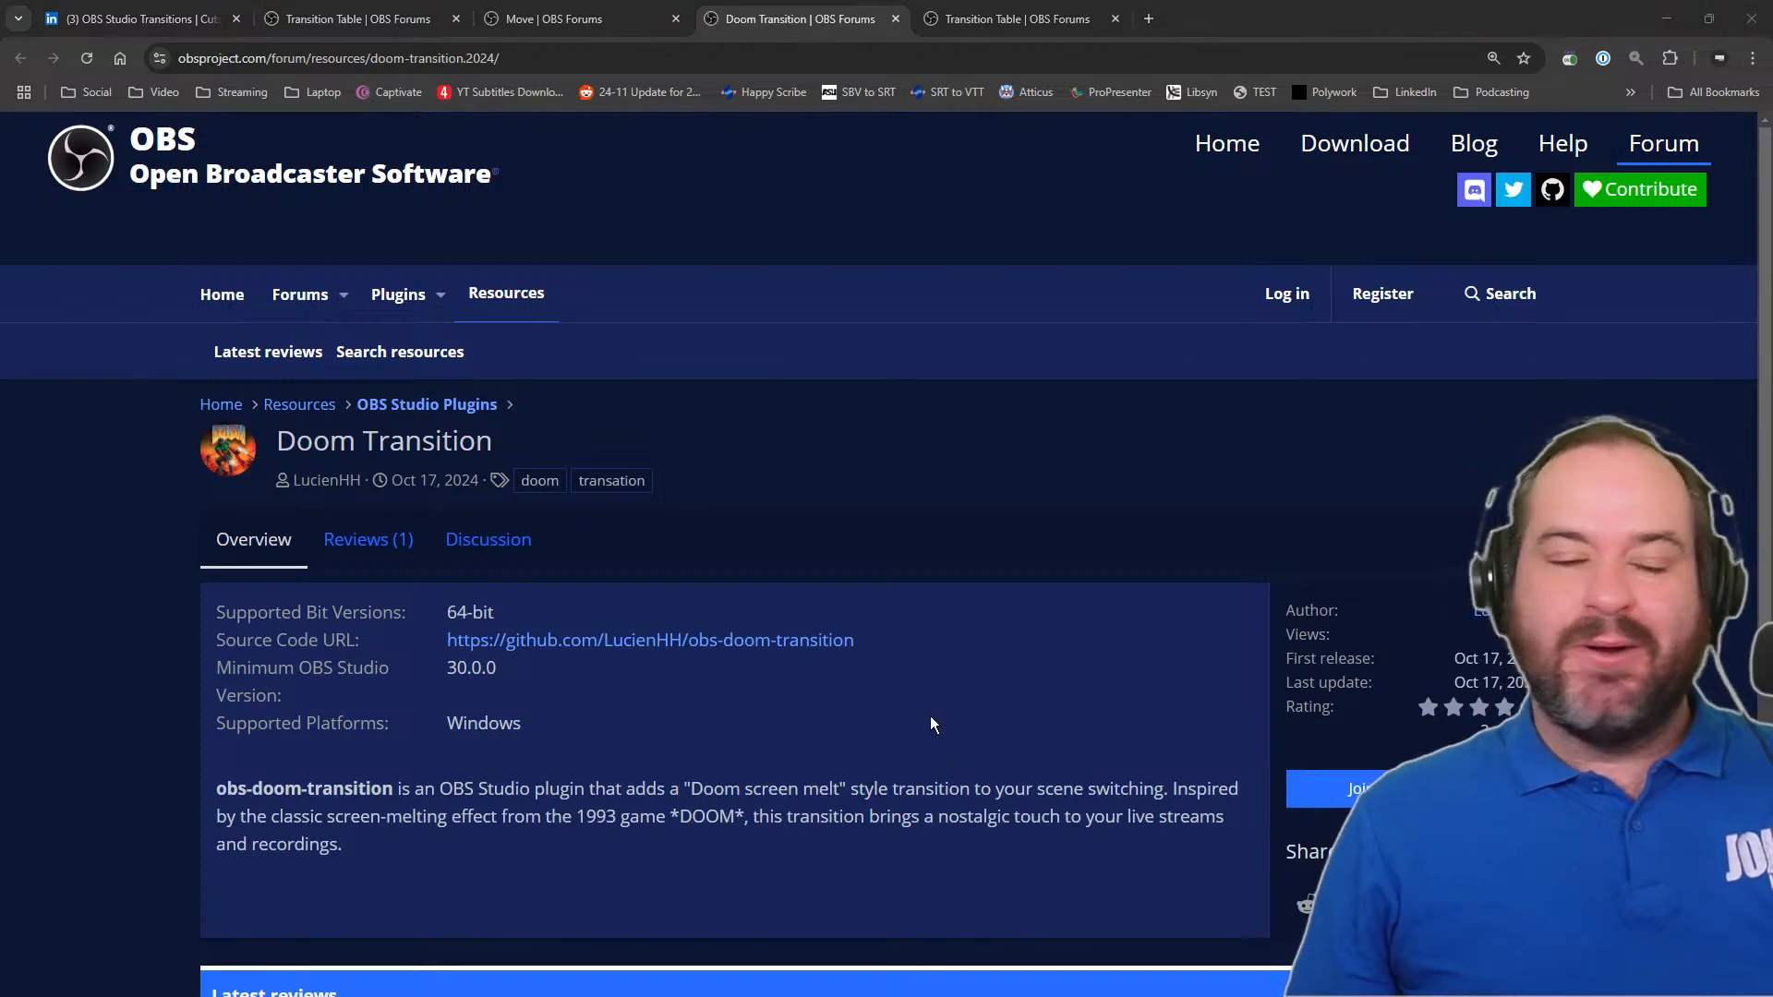
Step: Return to OBS Studio and make Scene A the active scene
{"action": "key", "text": "alt+Tab"}
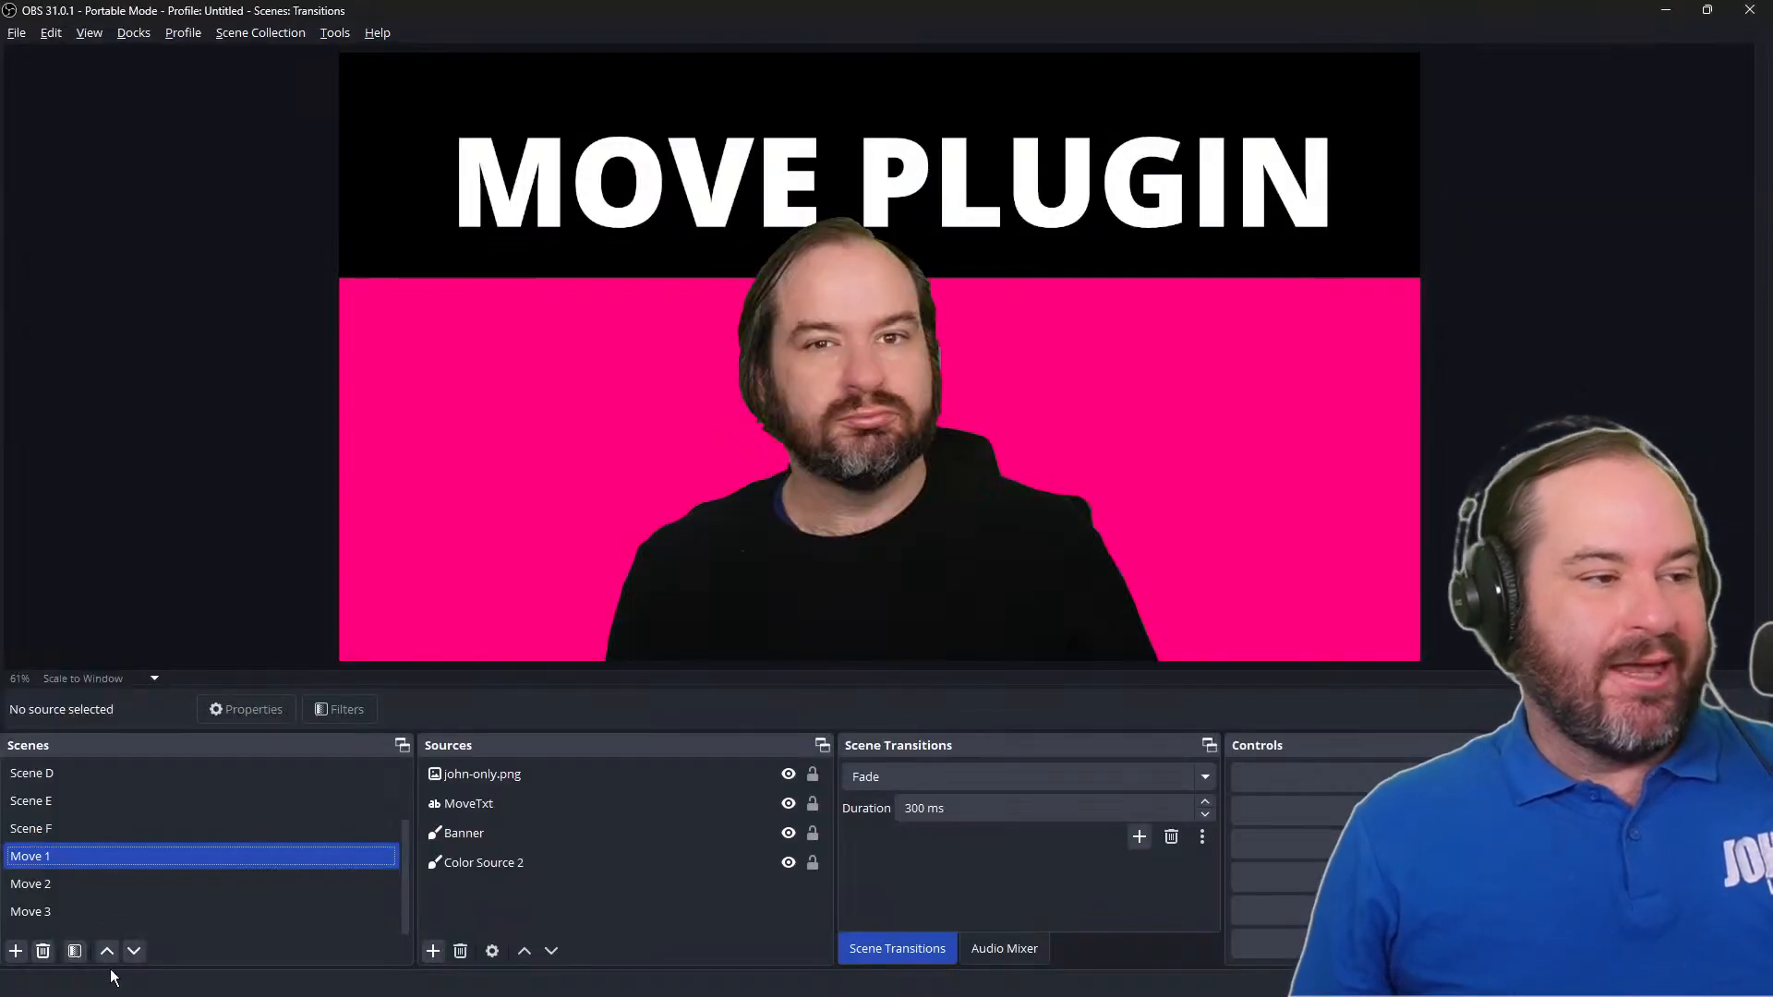
{"action": "left_click", "coordinate": [102, 778]}
{"action": "scroll", "coordinate": [103, 779], "scroll_direction": "up", "scroll_amount": 1}
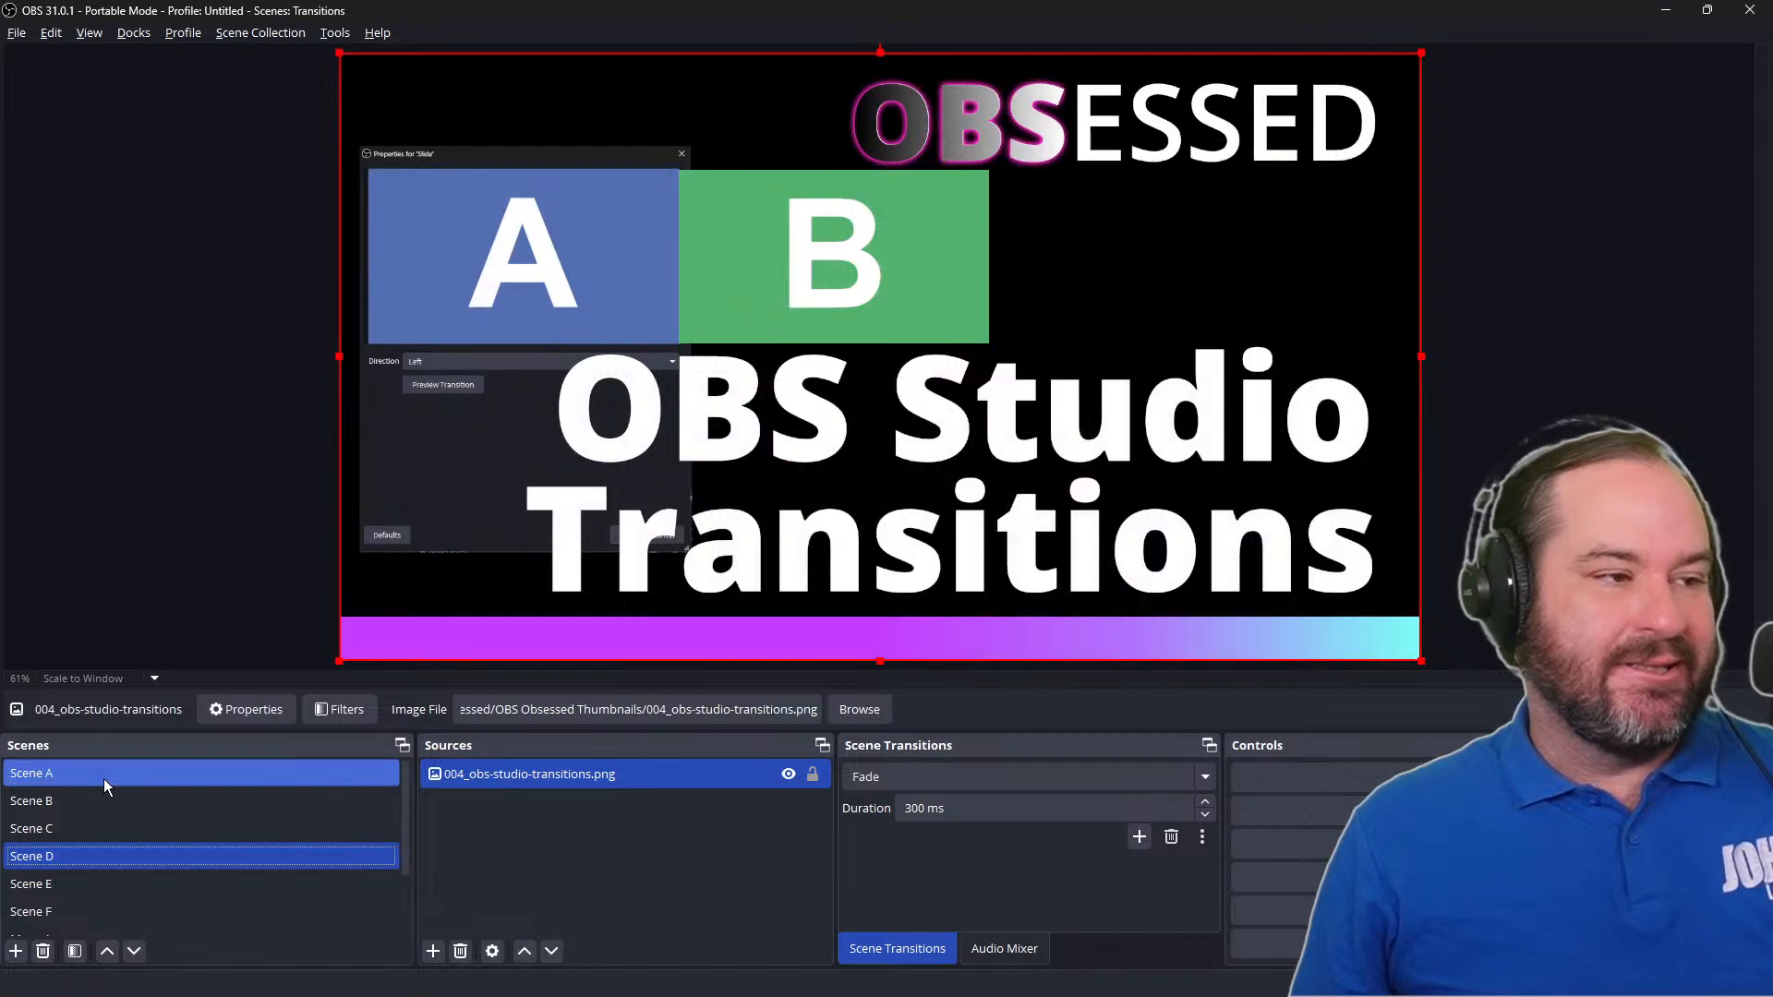
{"action": "left_click", "coordinate": [102, 778]}
Step: Open the Transition Table, check the rules assigned between the scenes, and close it
{"action": "left_click", "coordinate": [334, 33]}
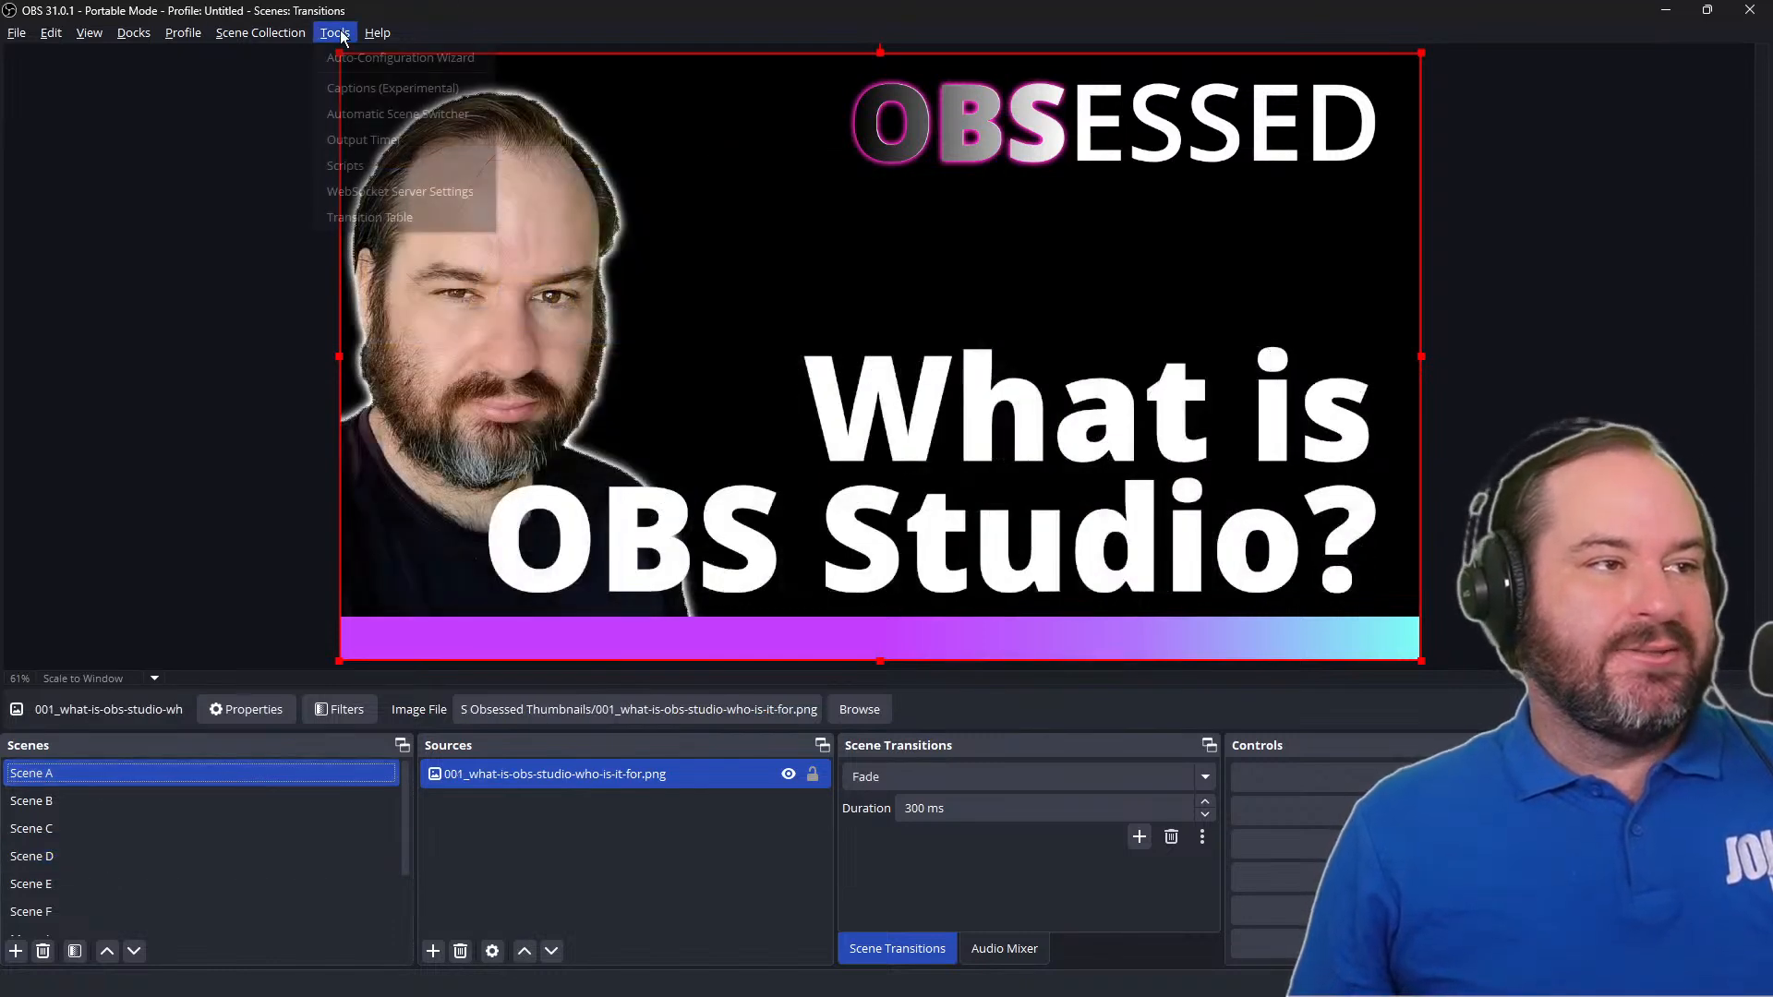
{"action": "left_click", "coordinate": [413, 215]}
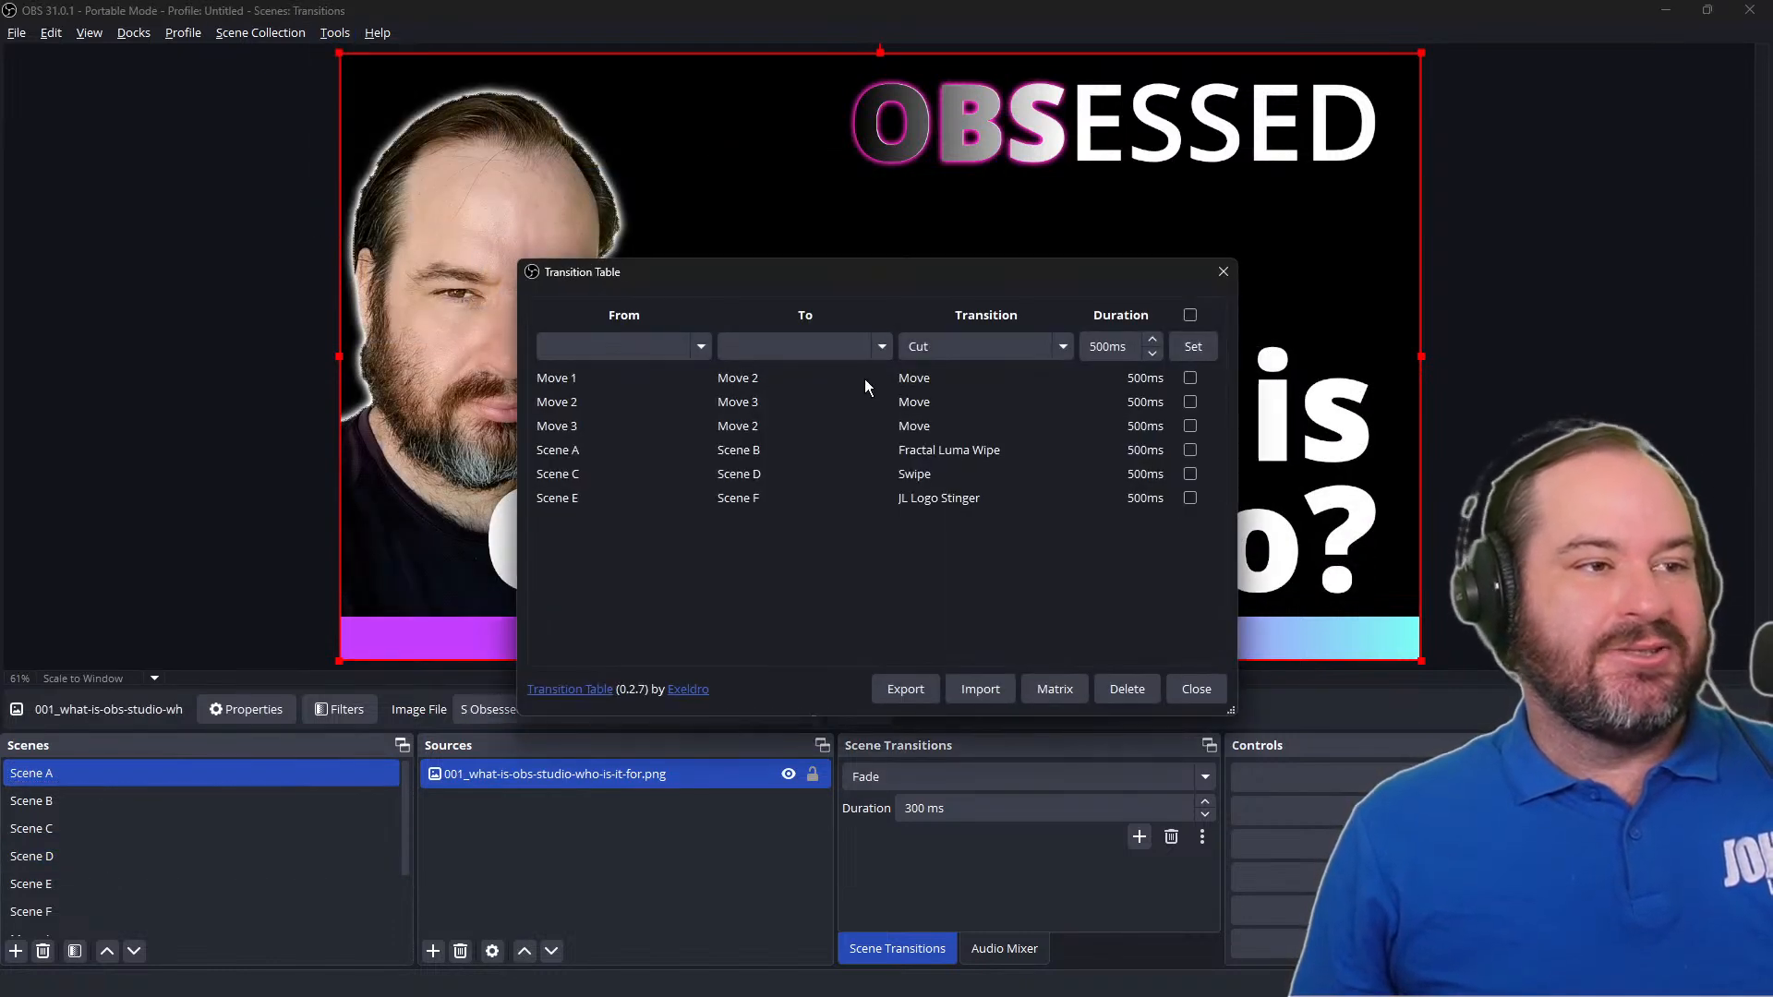
{"action": "left_click", "coordinate": [1196, 690]}
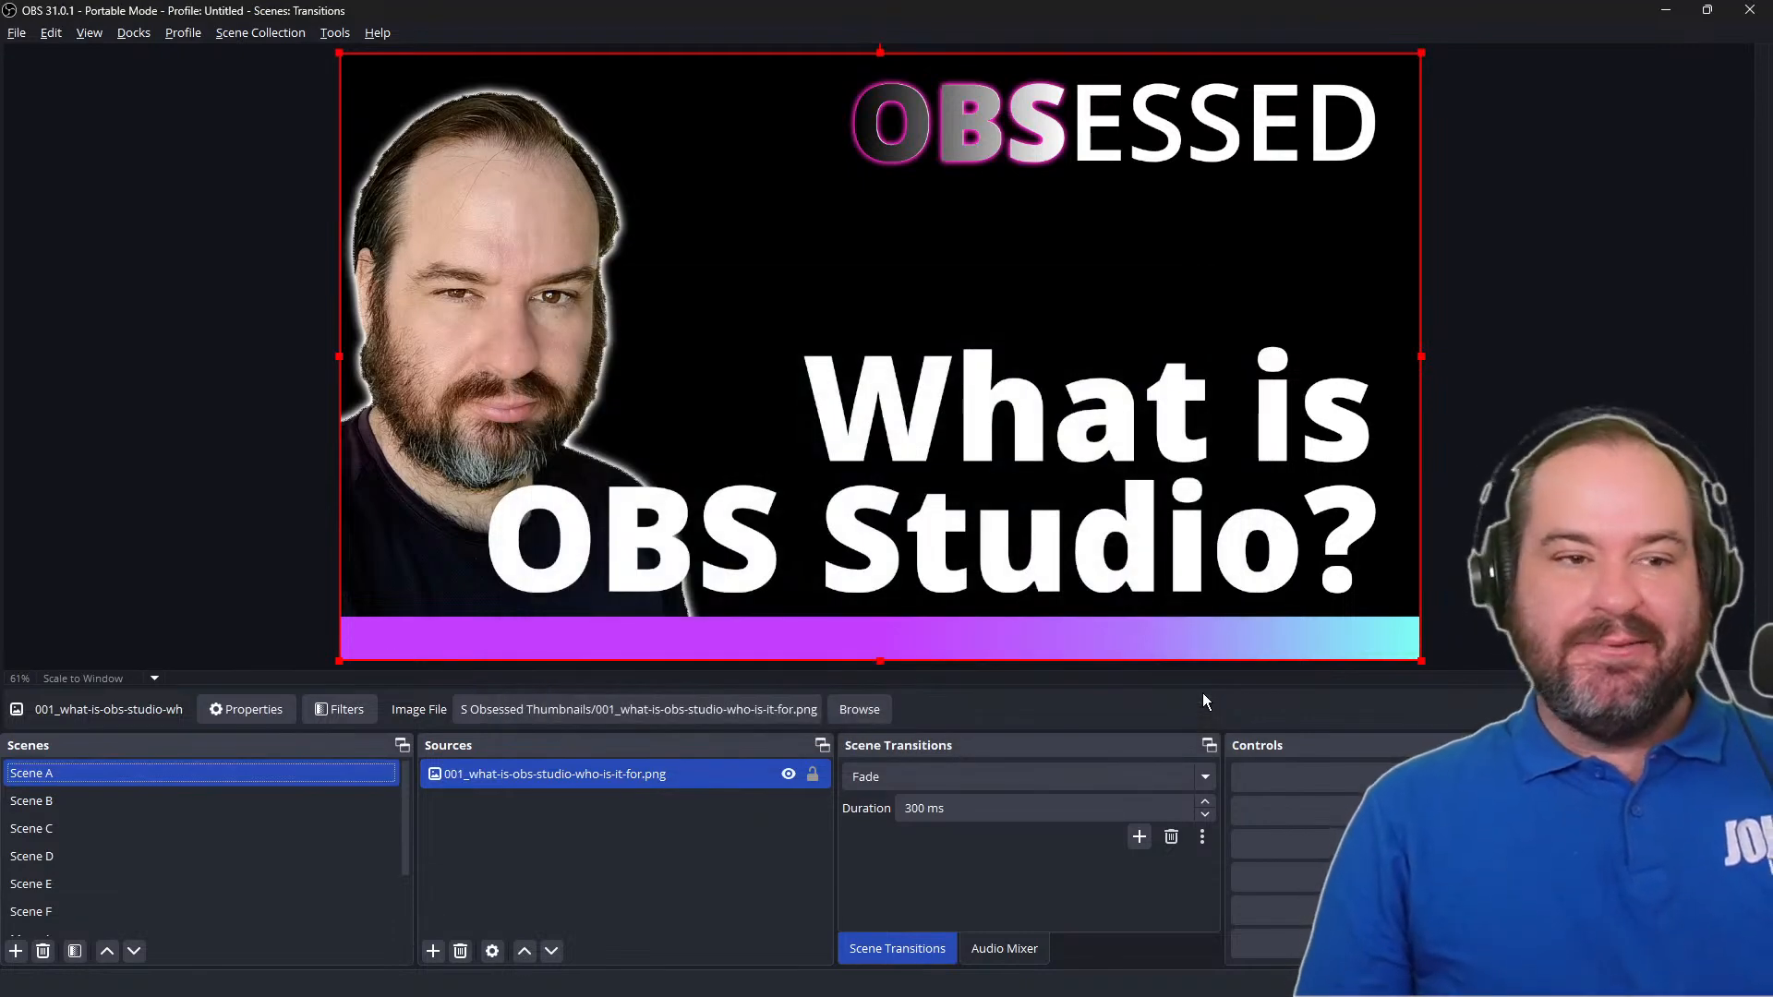
Step: Add a Doom transition under its default name, preview it twice or more, and accept its default settings
{"action": "left_click", "coordinate": [1148, 834]}
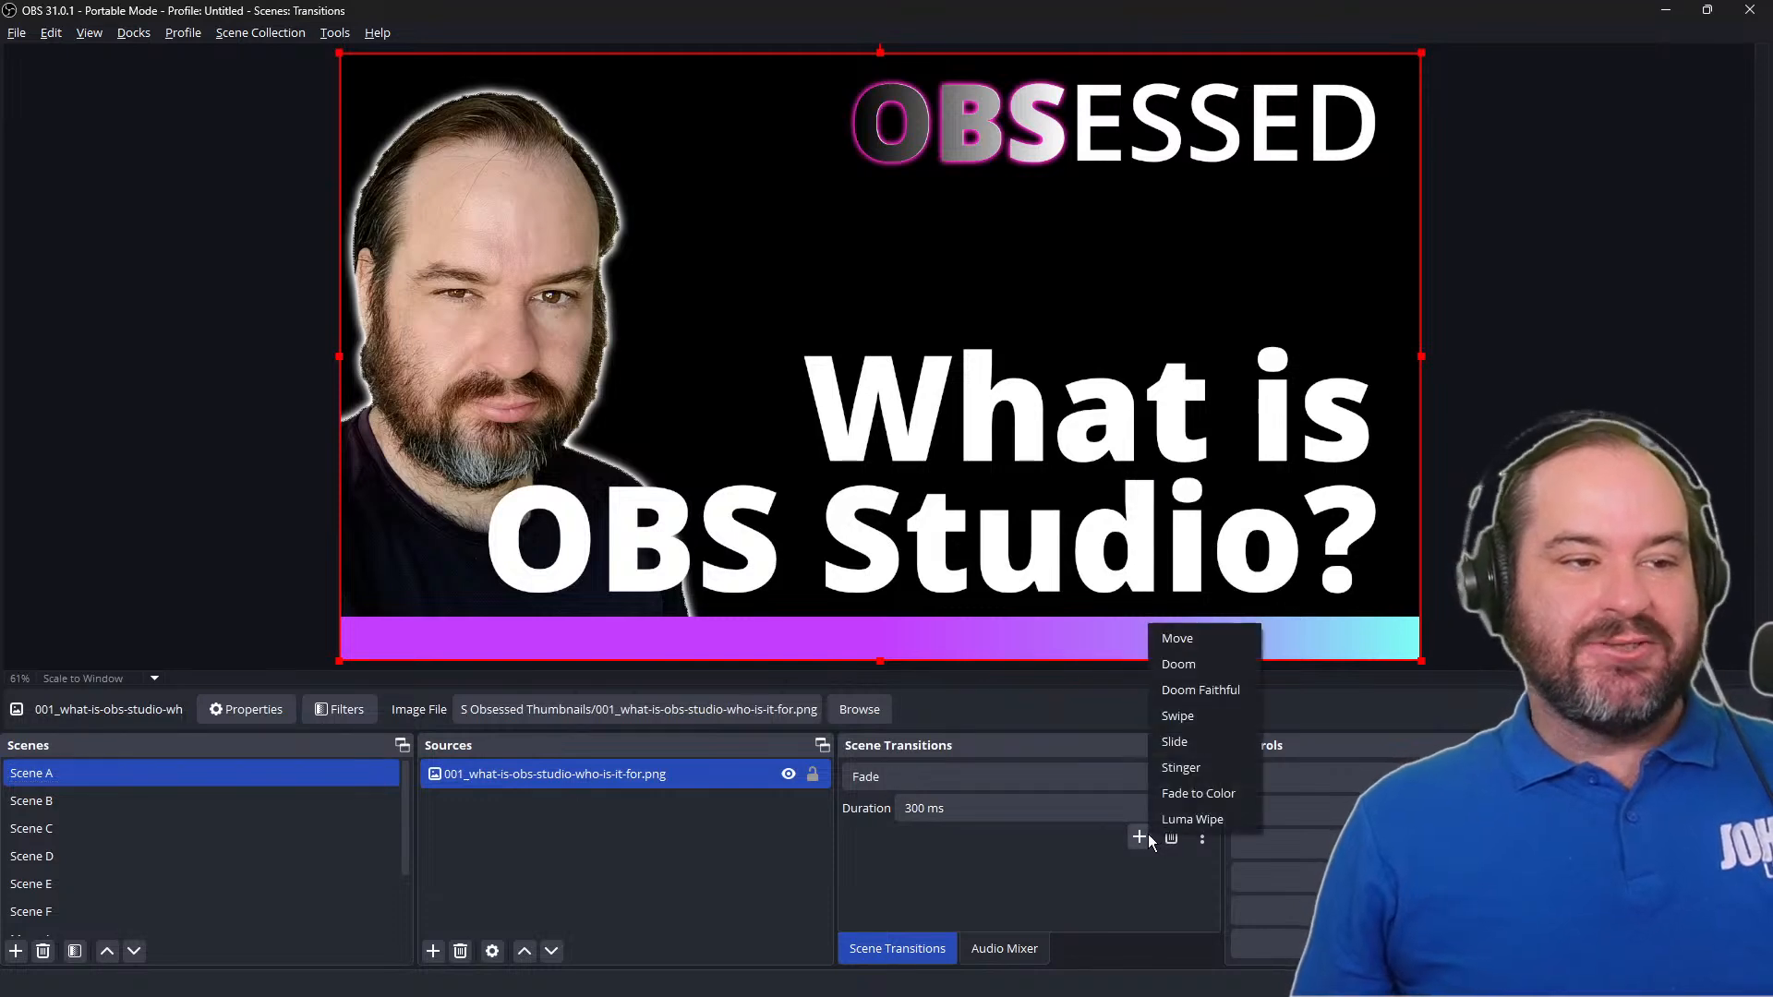
{"action": "left_click", "coordinate": [1239, 677]}
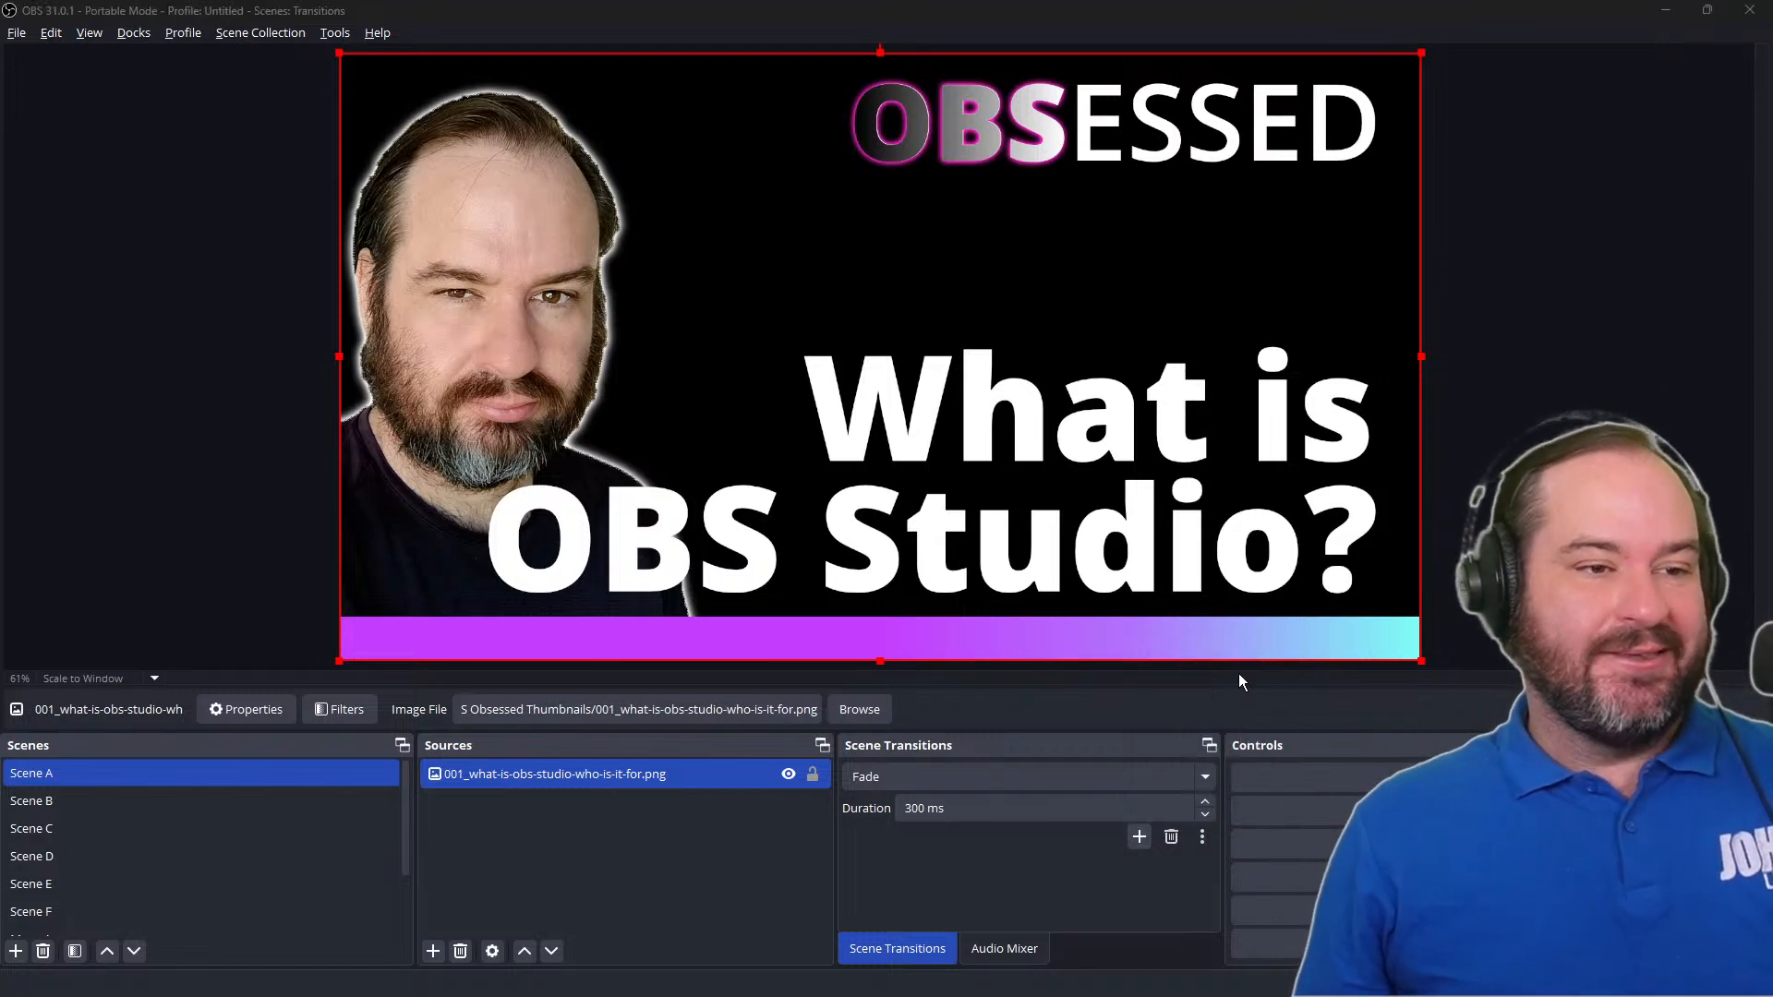
{"action": "left_click", "coordinate": [837, 531]}
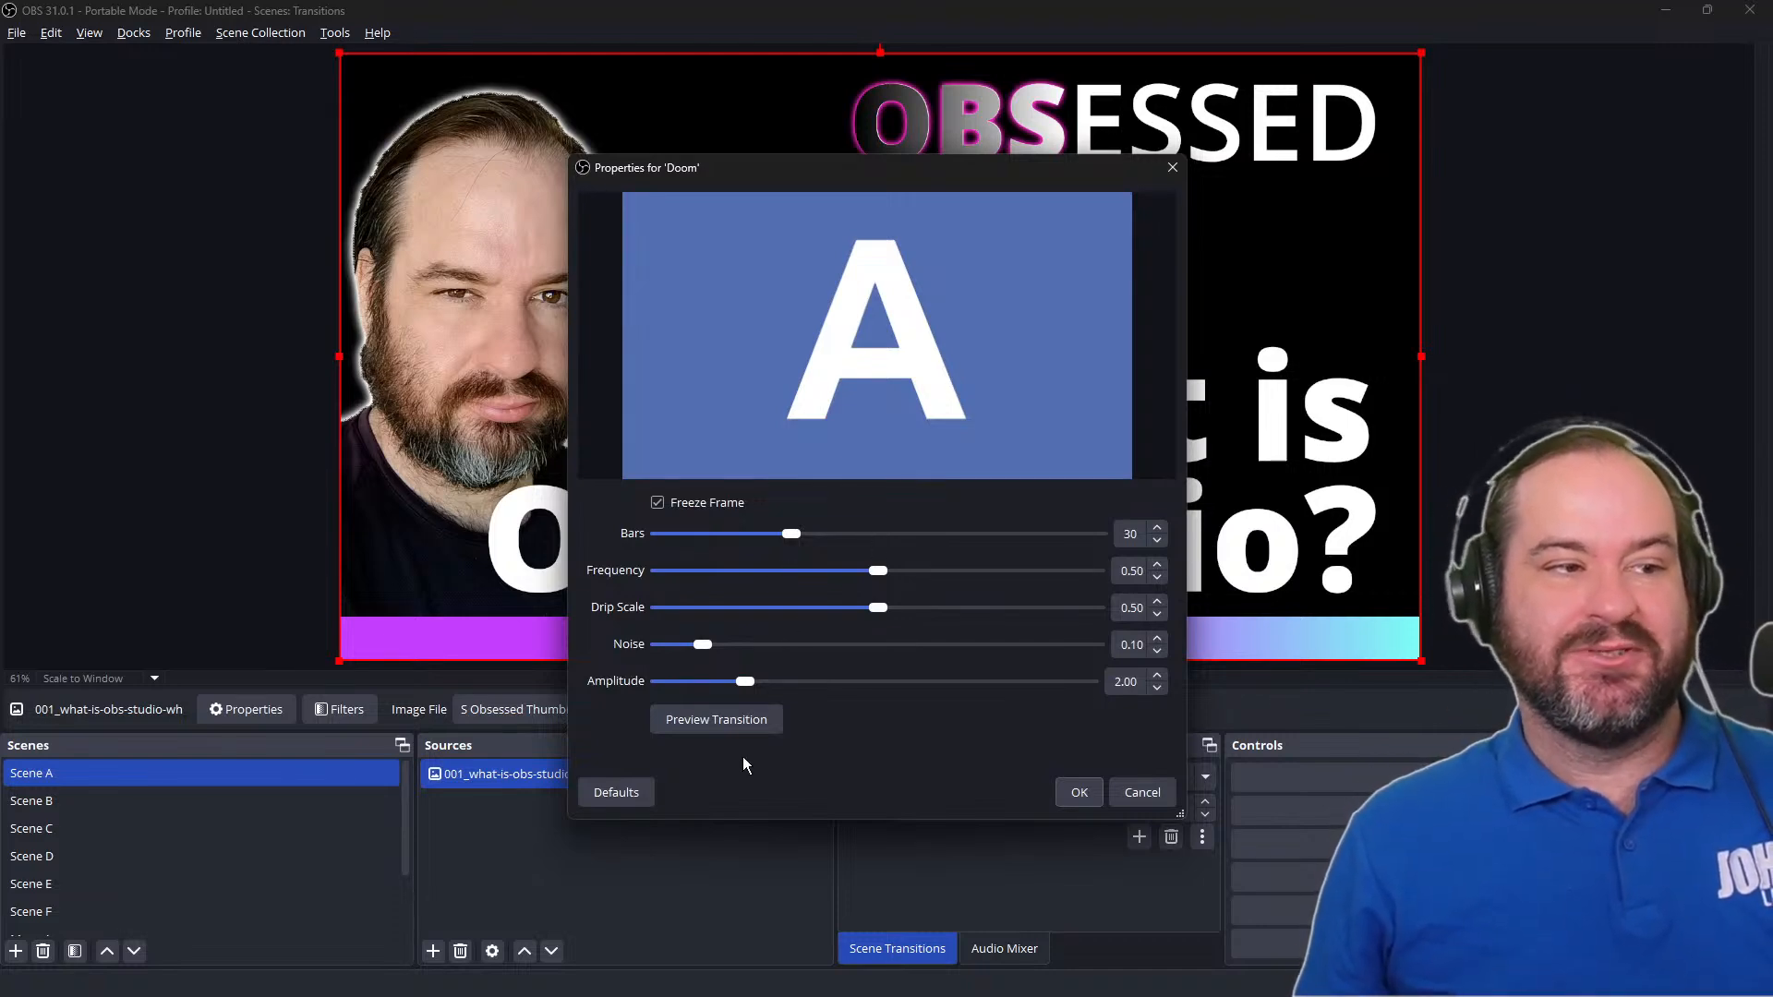
{"action": "left_click", "coordinate": [728, 722]}
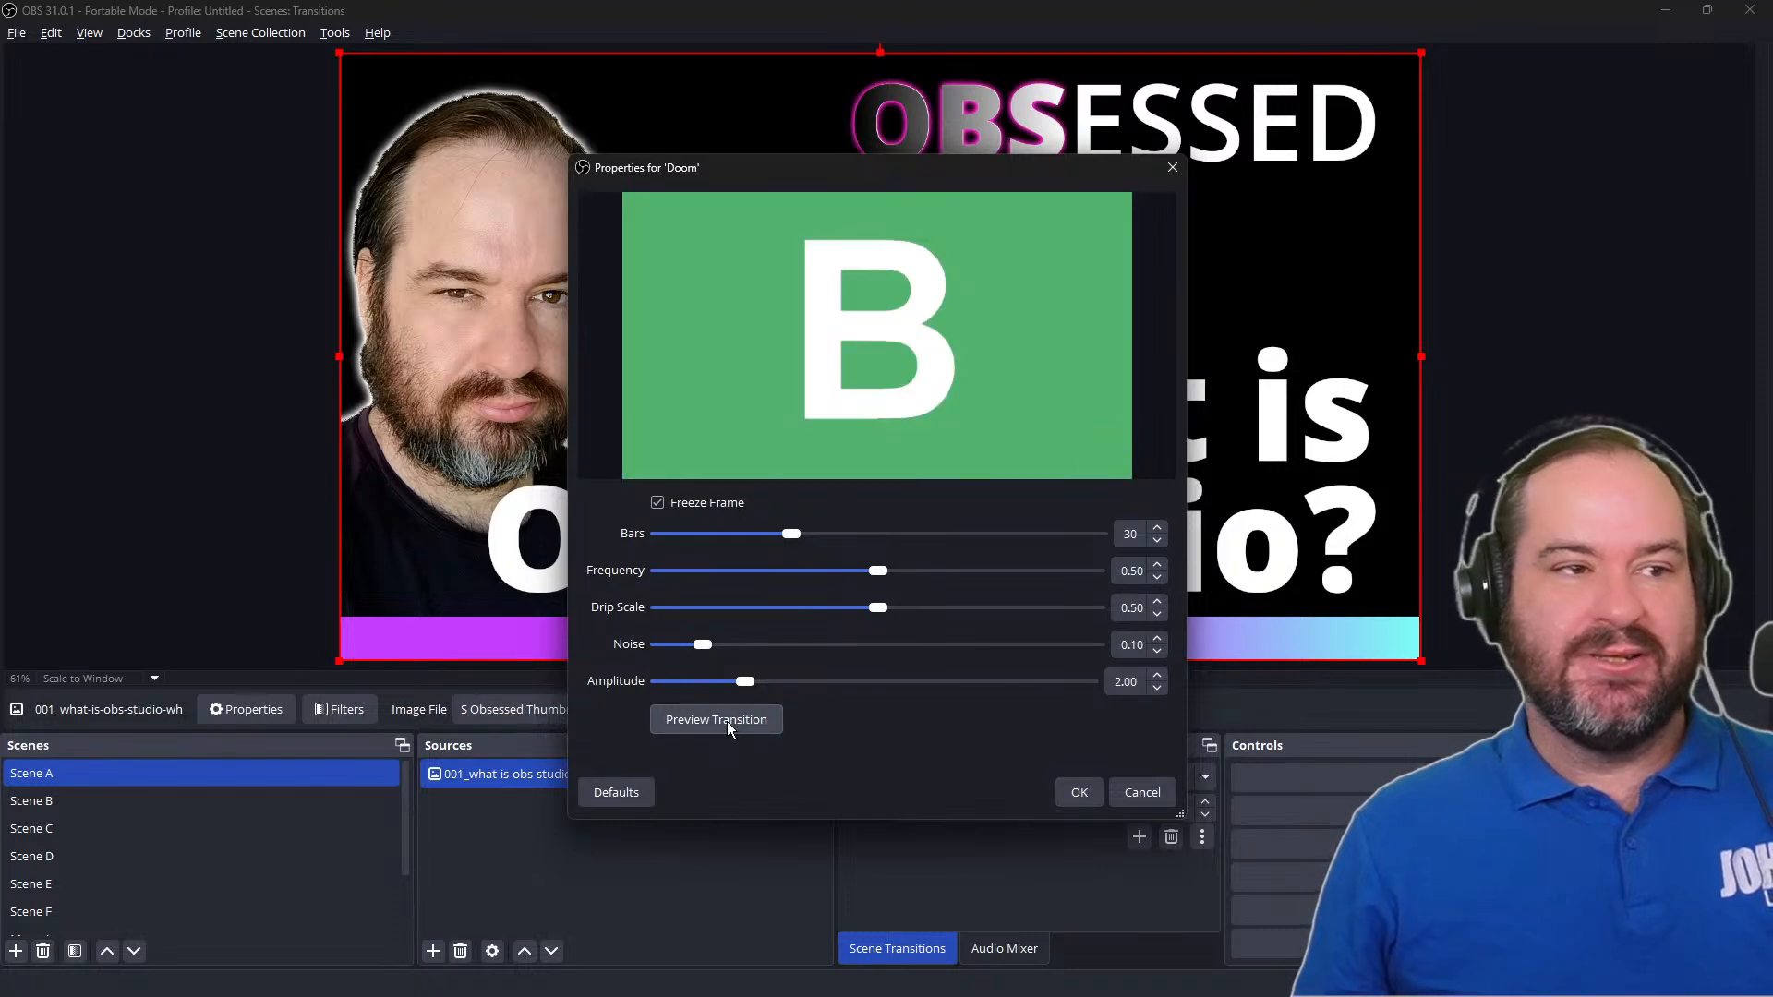
{"action": "left_click", "coordinate": [728, 722]}
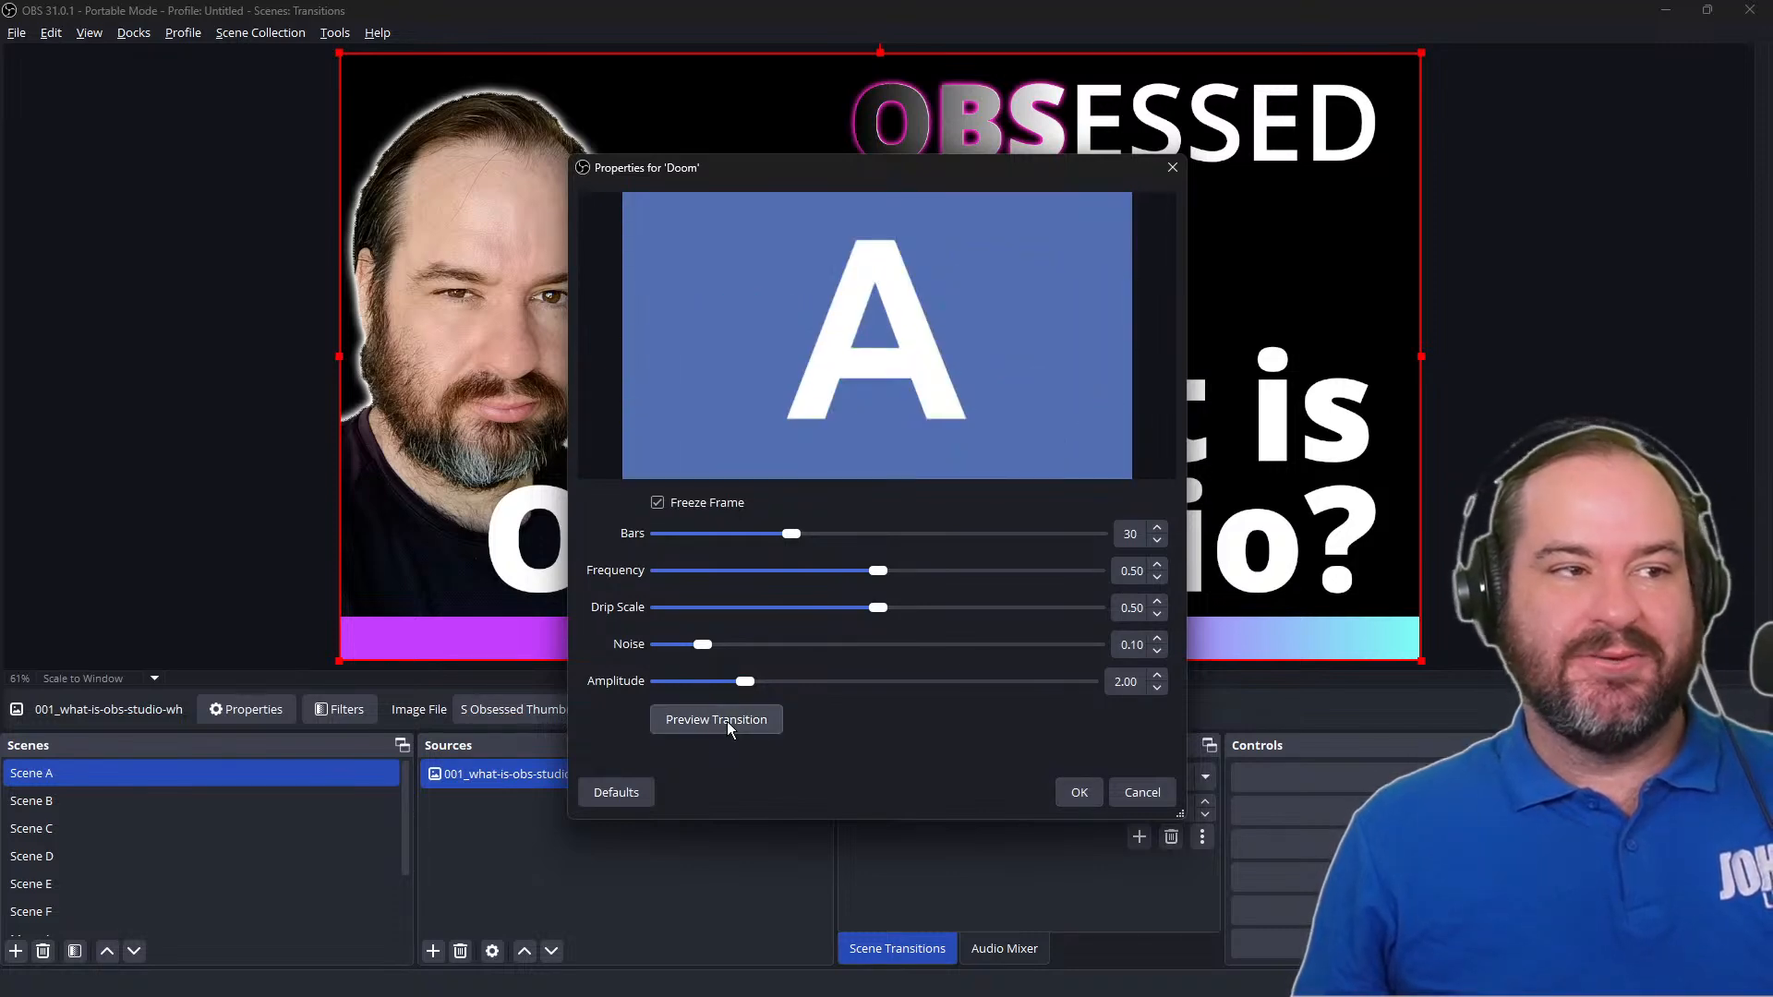
{"action": "left_click", "coordinate": [728, 722]}
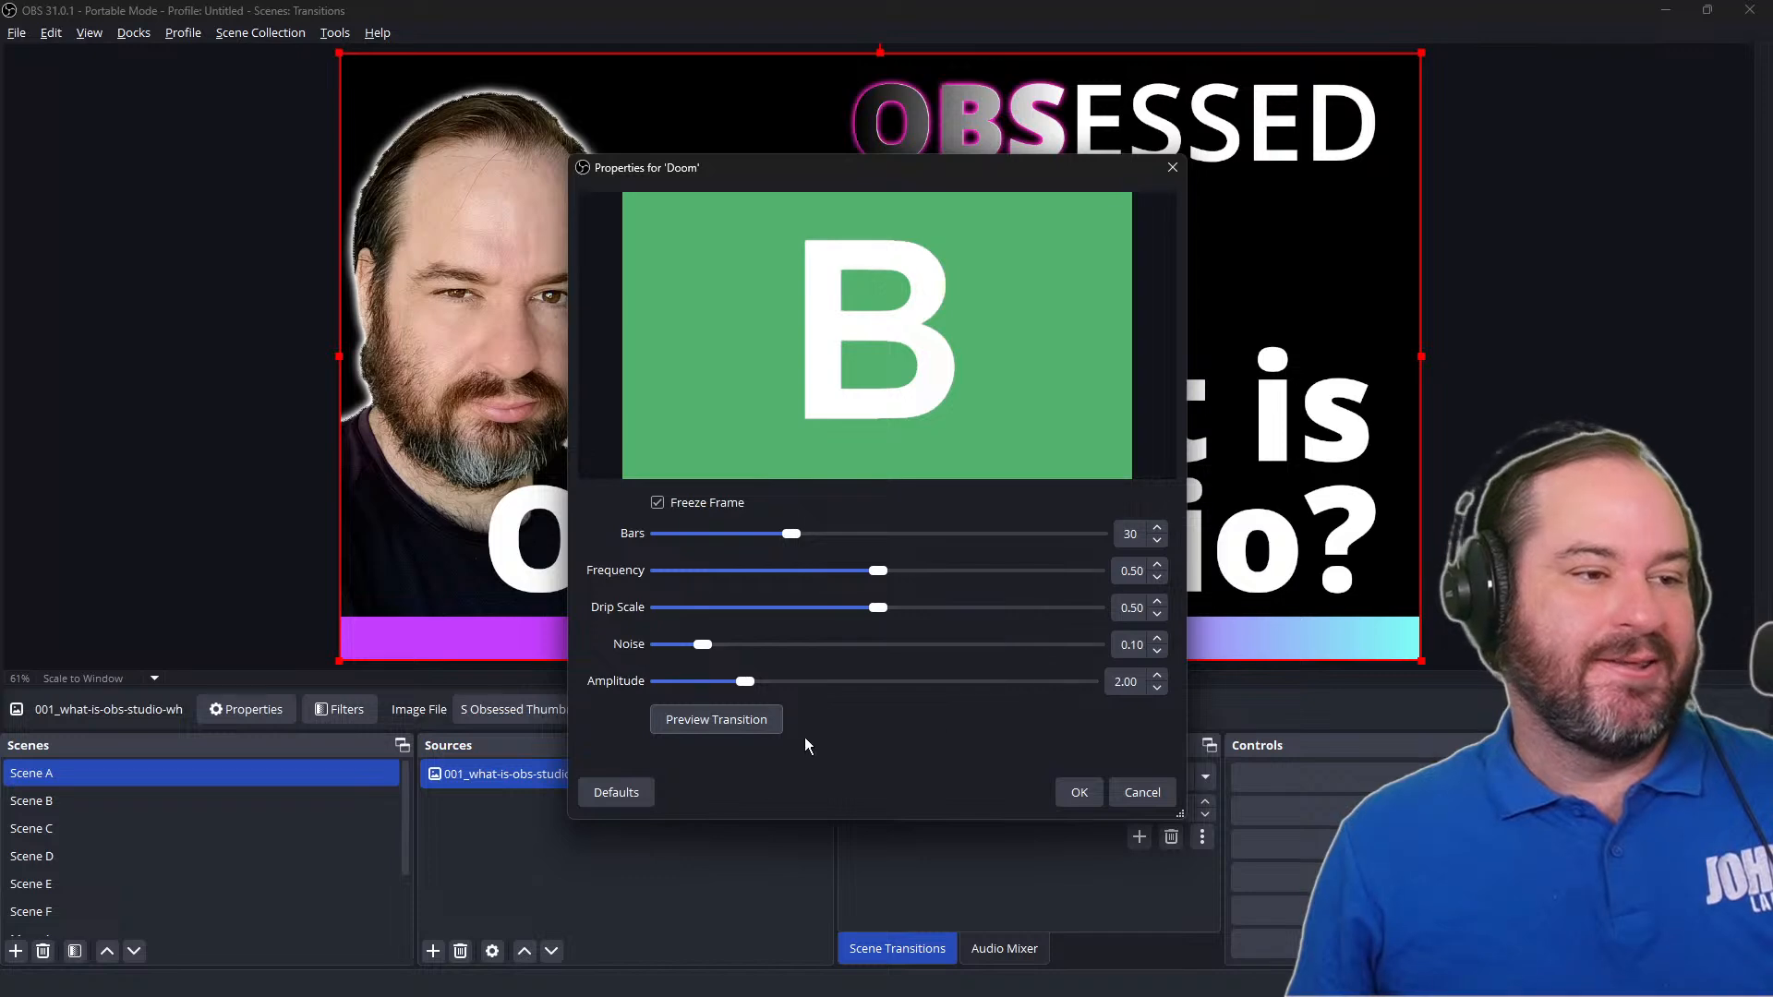
{"action": "left_click", "coordinate": [1094, 791]}
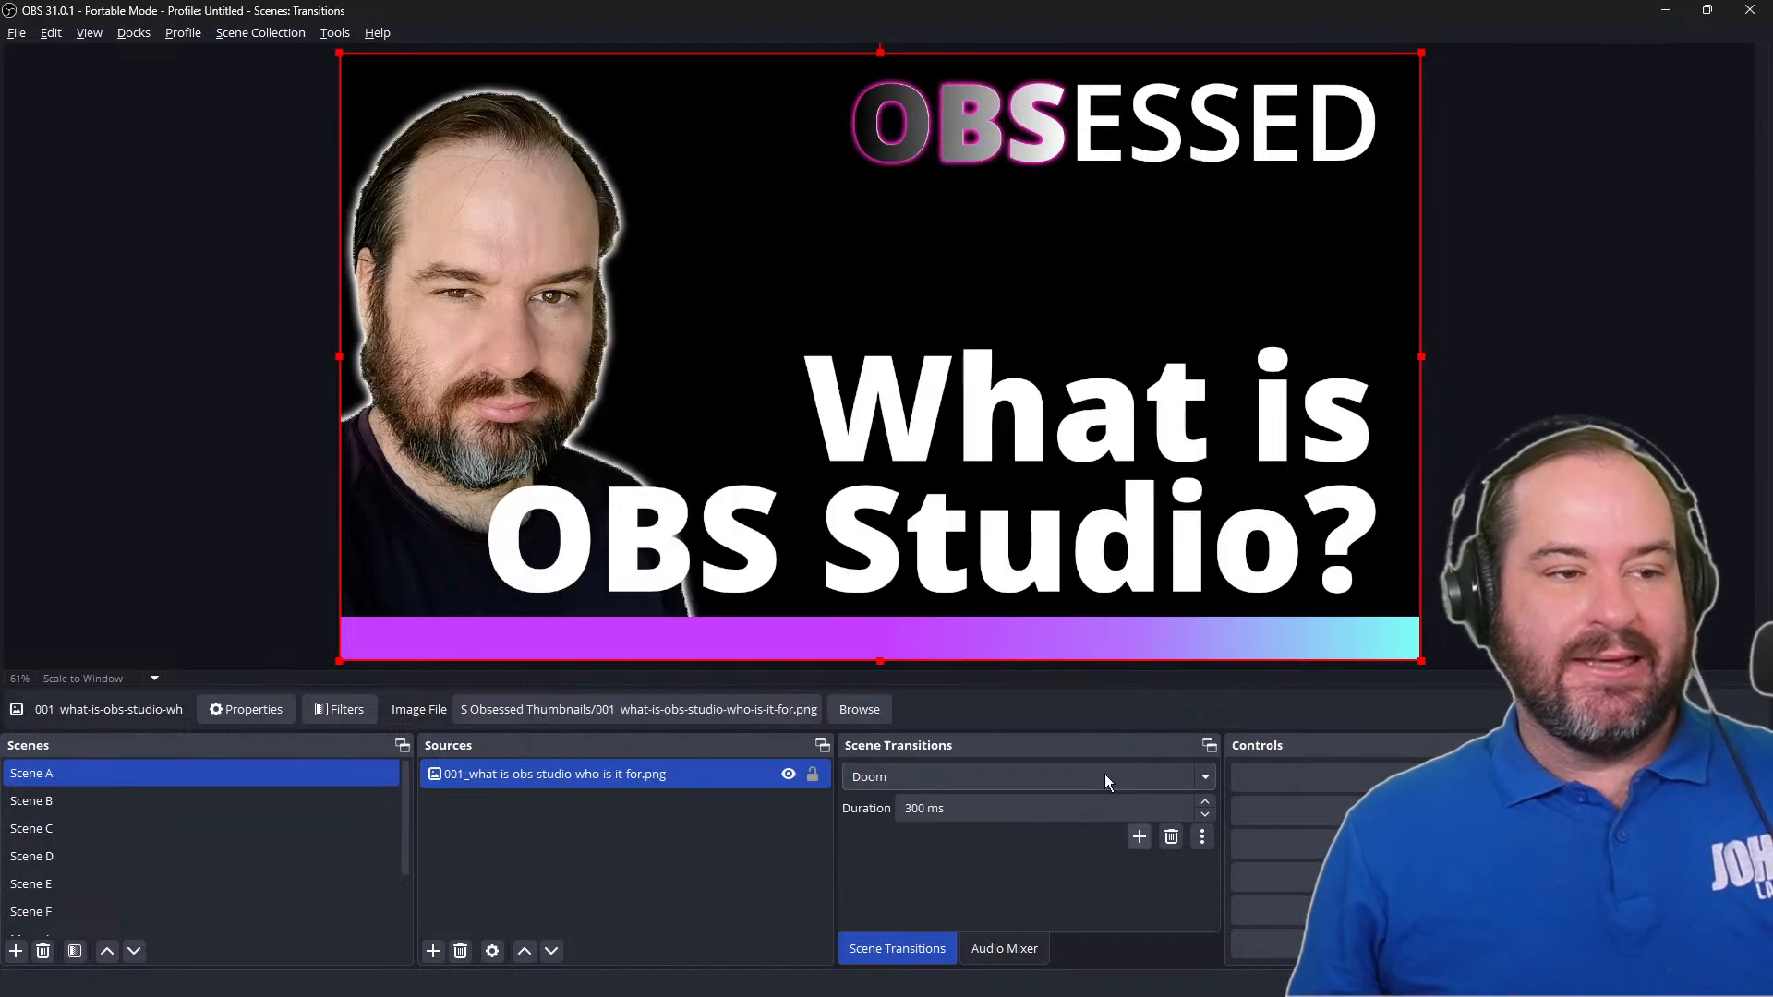
Step: Add a Doom Faithful transition under its default name and accept its properties with Freeze Frame and Randomise Bars enabled
{"action": "left_click", "coordinate": [1203, 839]}
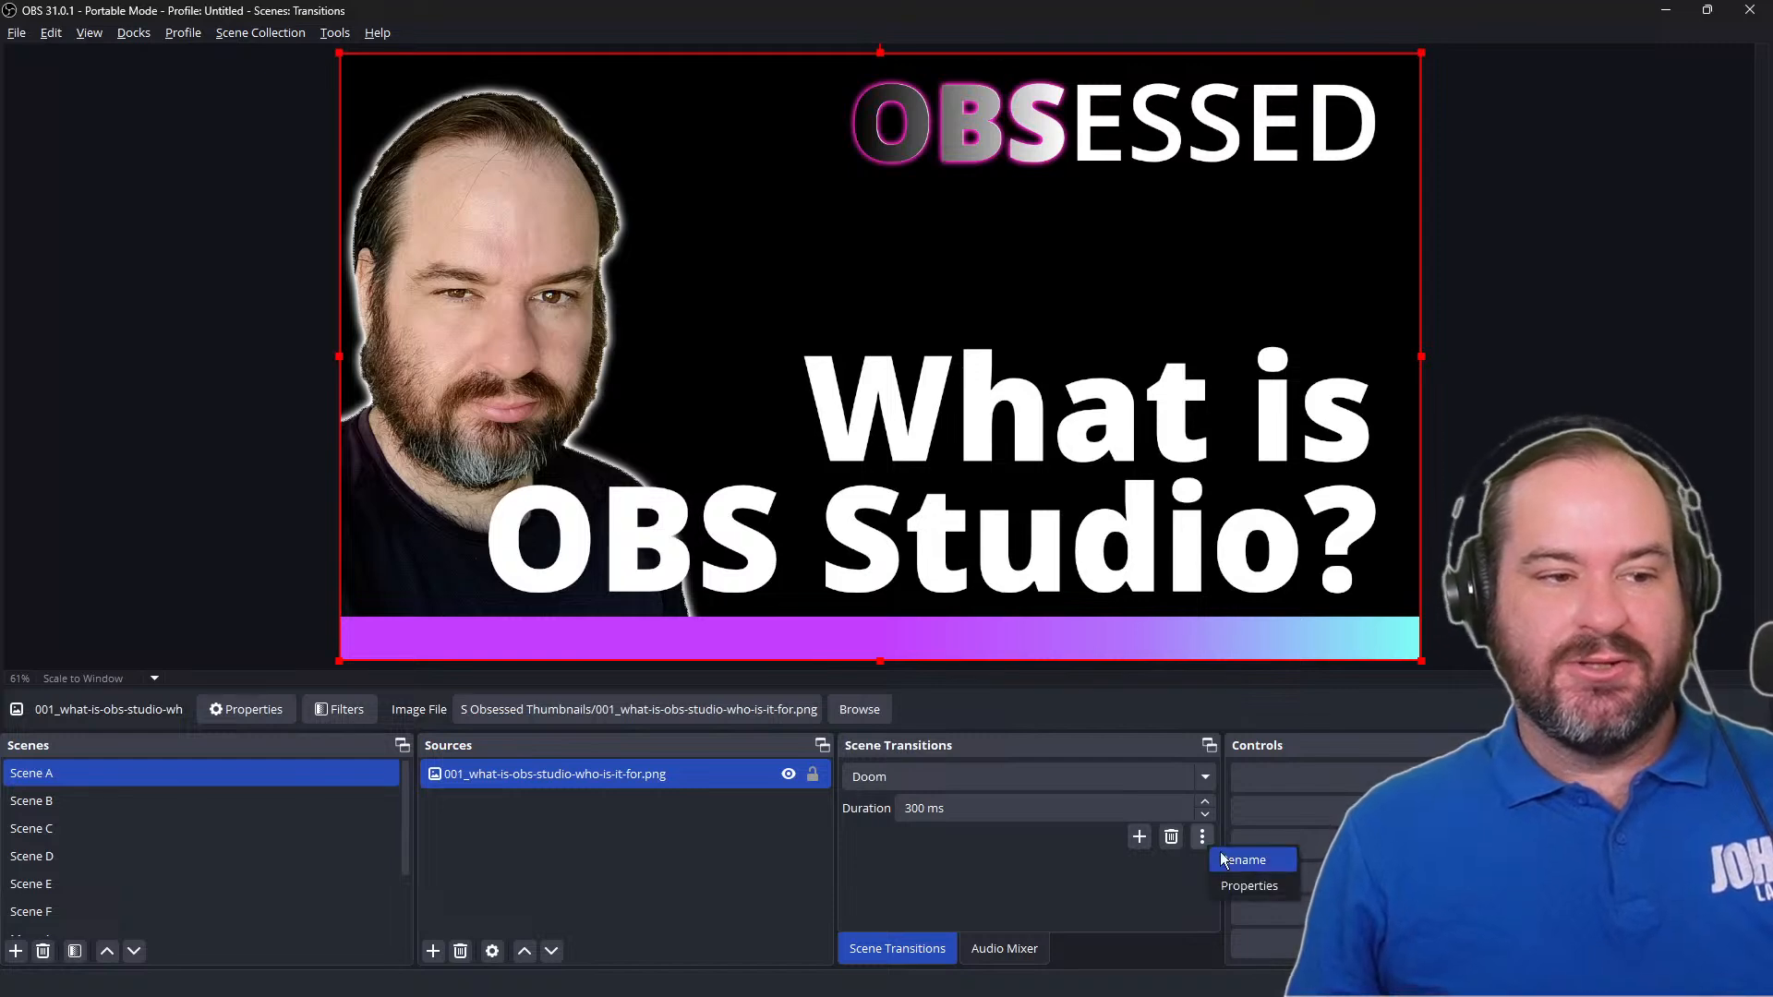
{"action": "left_click", "coordinate": [1149, 842]}
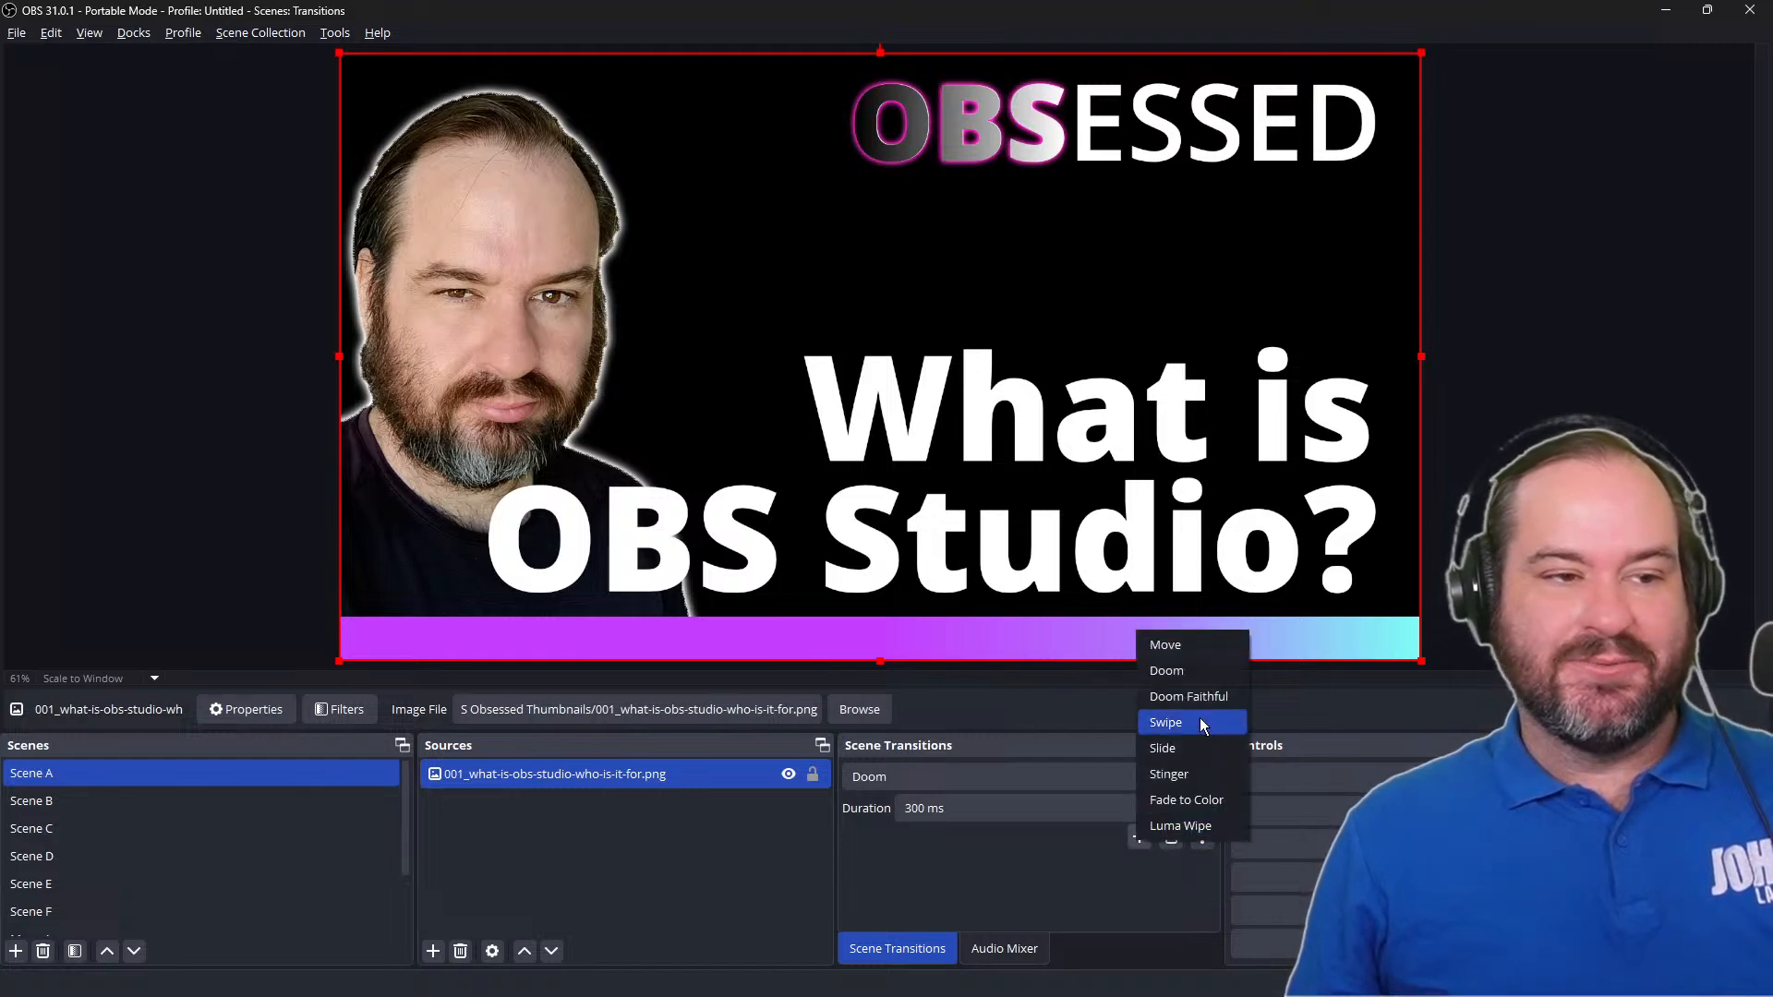
{"action": "left_click", "coordinate": [1200, 700]}
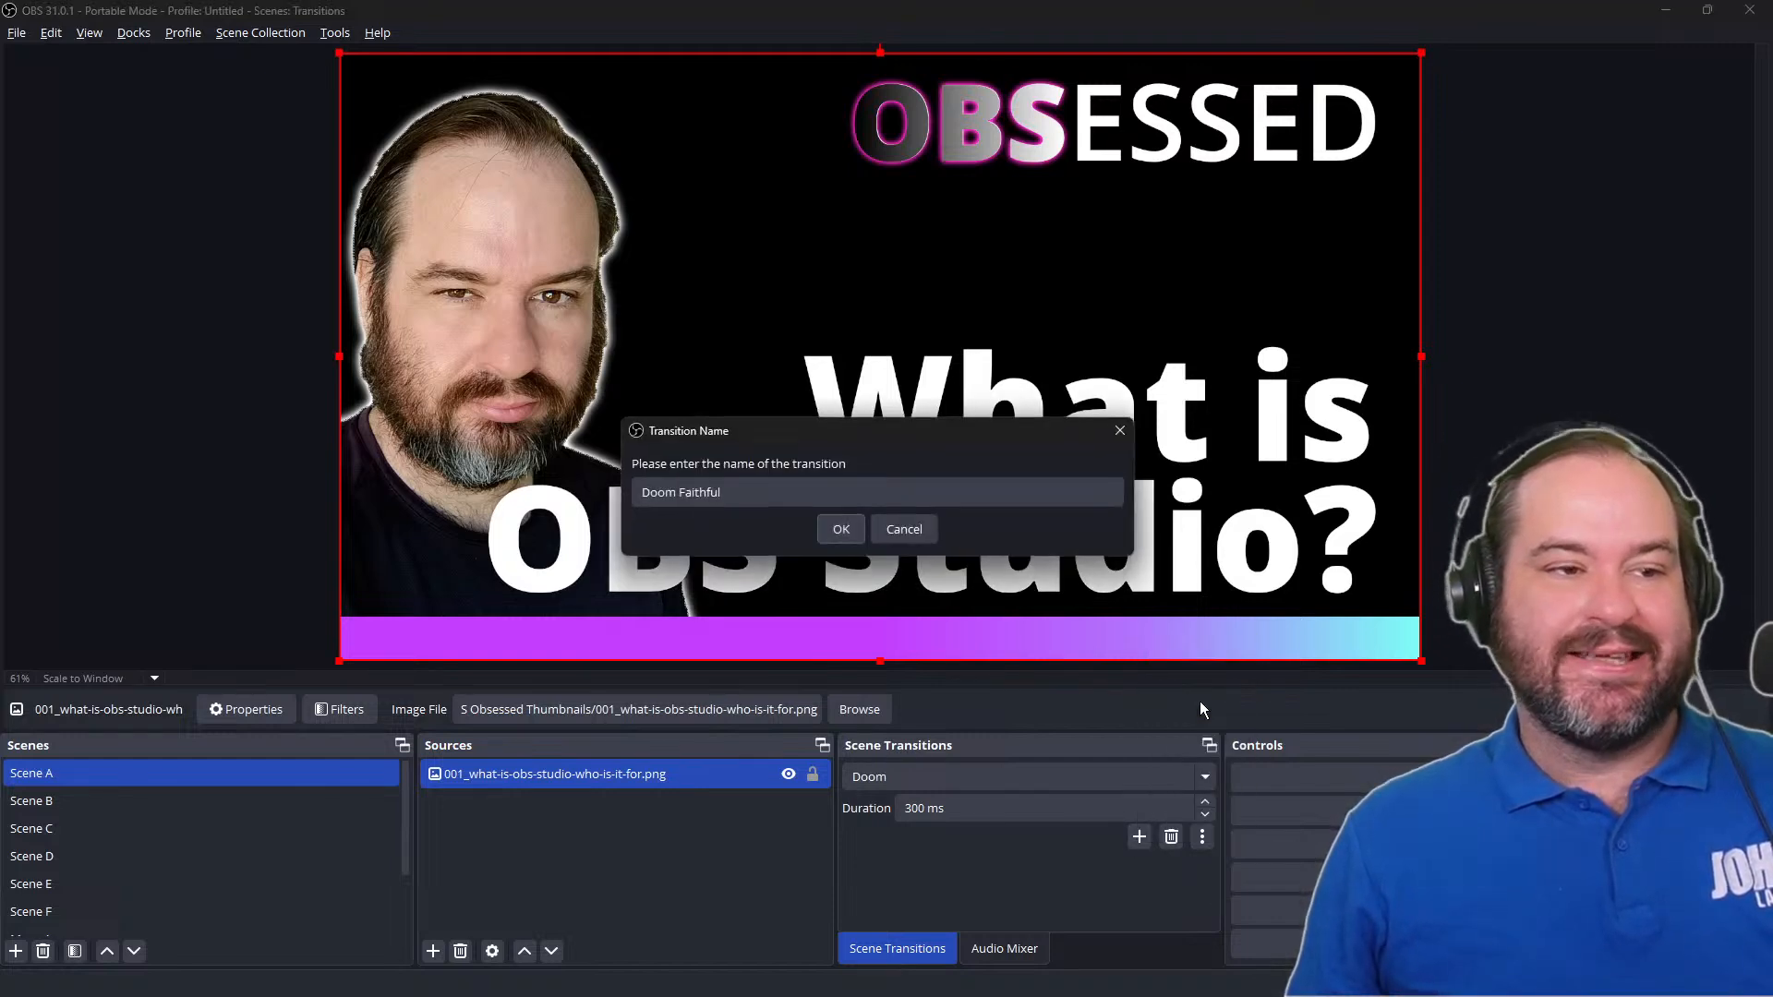
{"action": "left_click", "coordinate": [840, 526]}
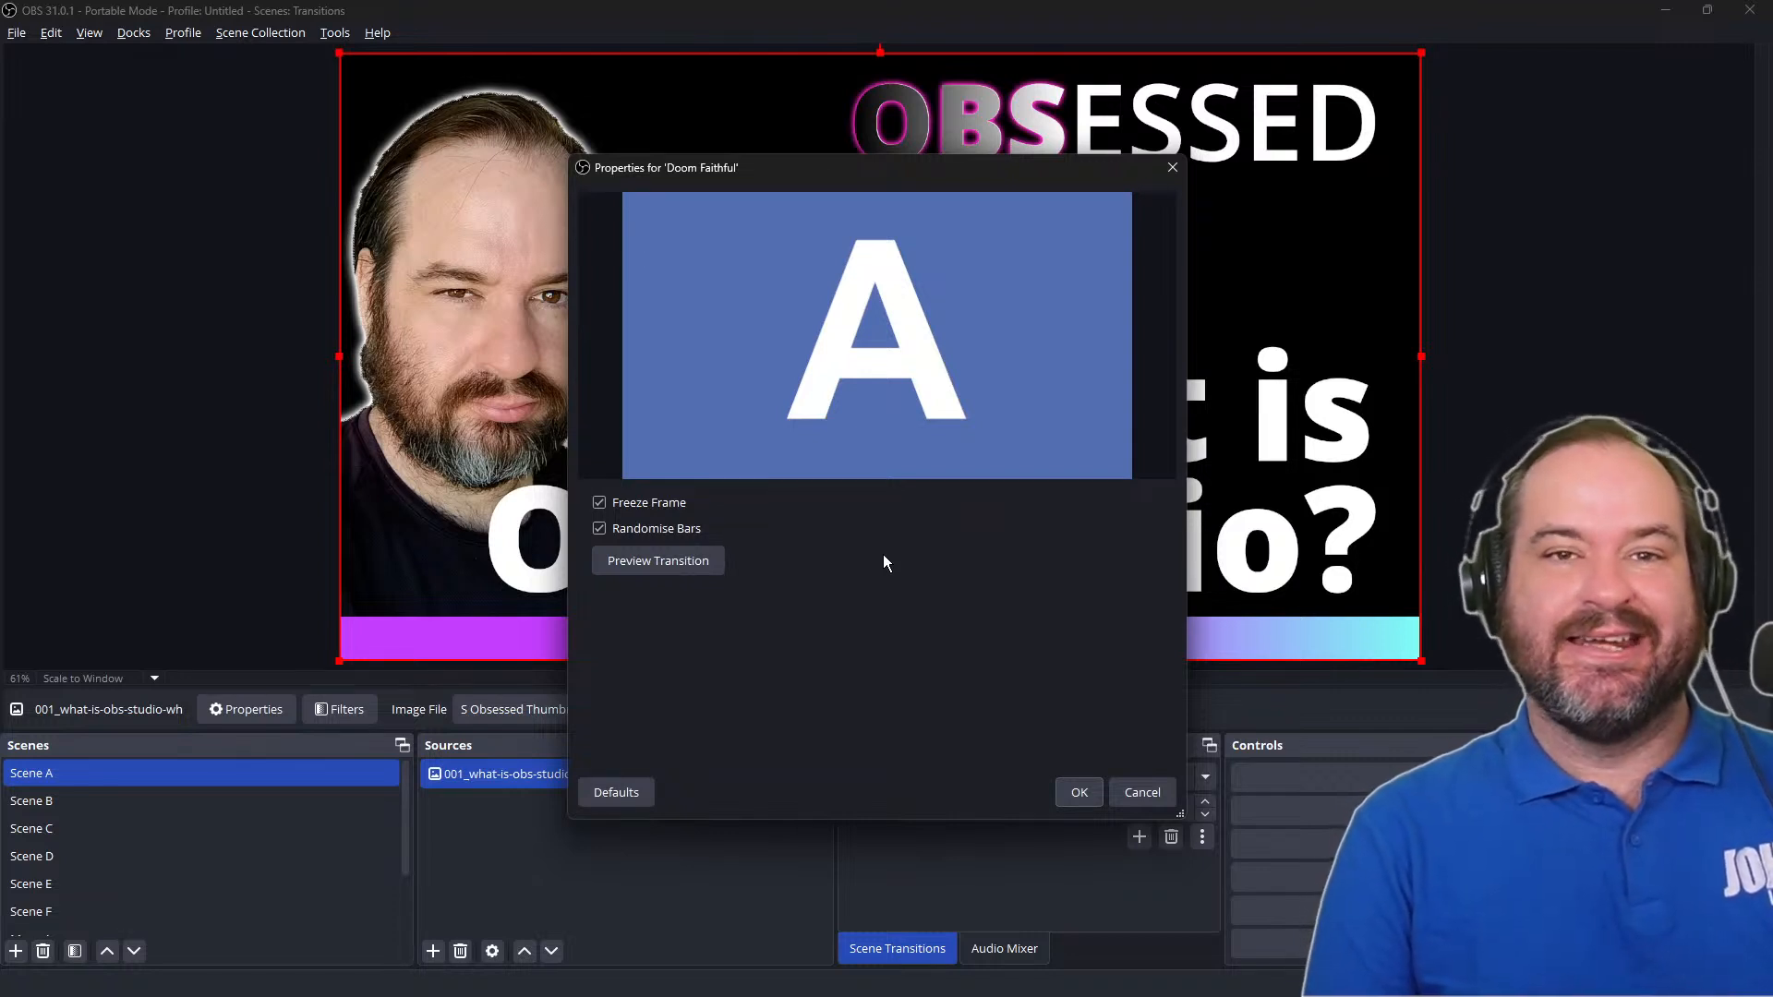
{"action": "left_click", "coordinate": [1085, 794]}
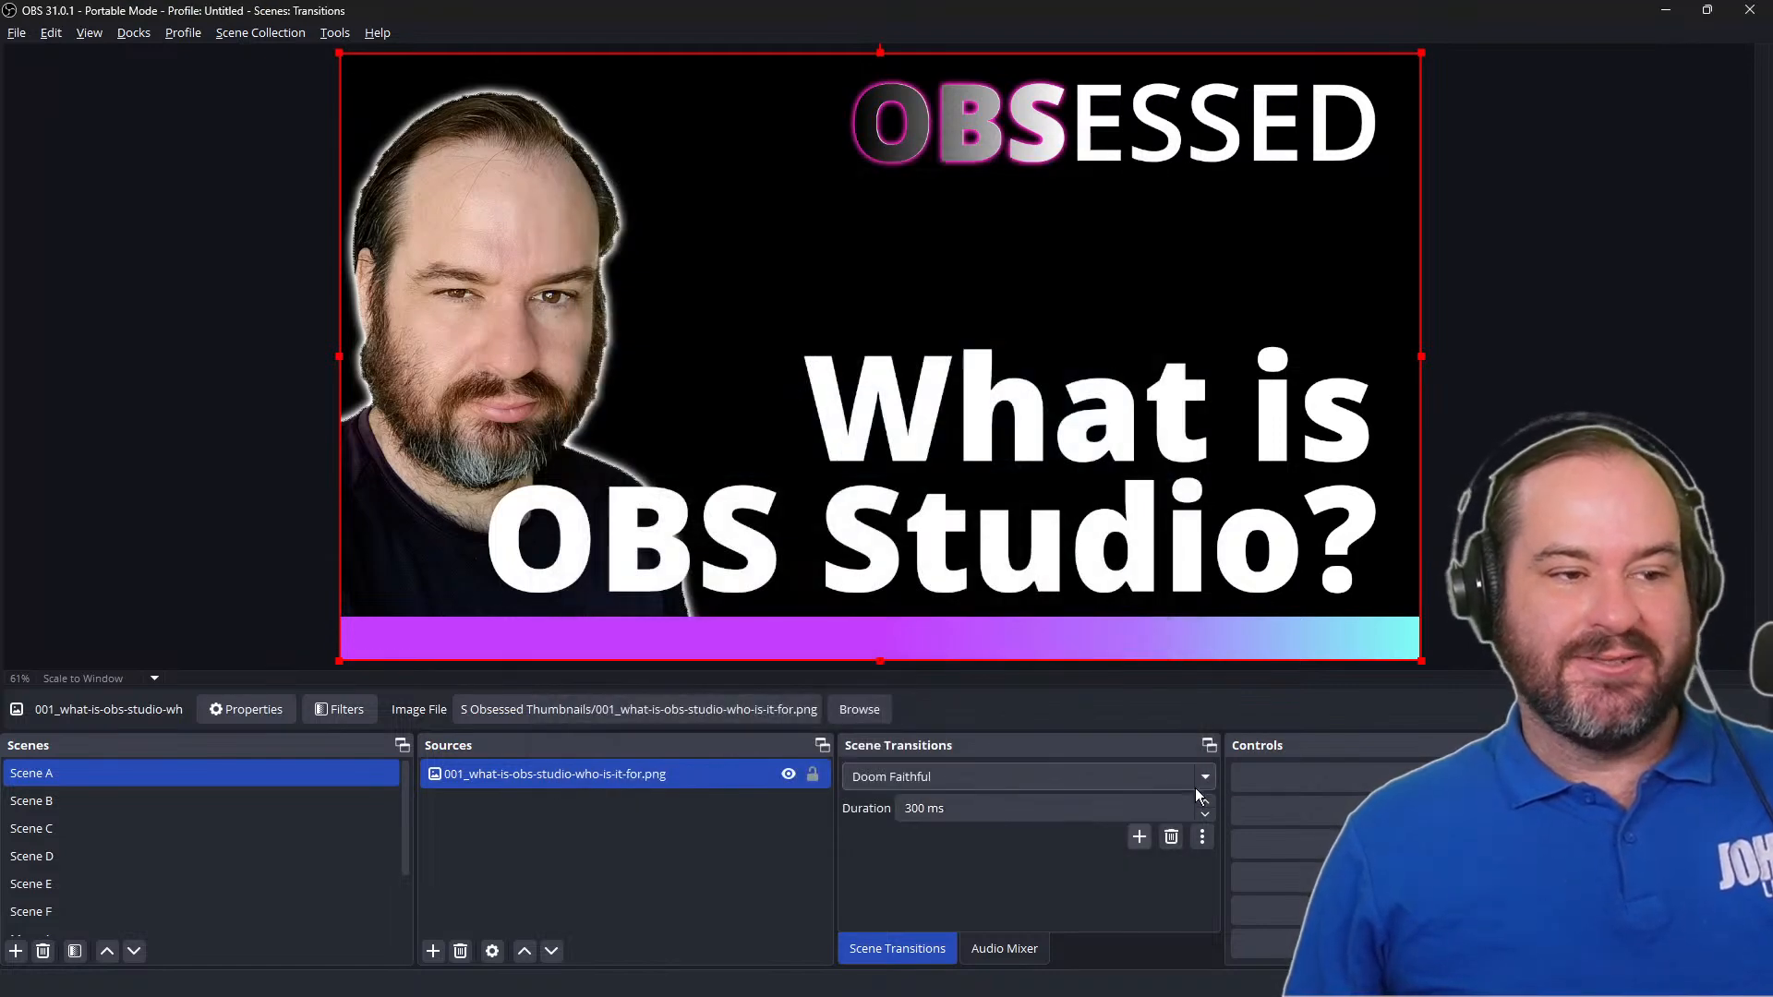
Step: Set the current scene transition back to Fade
{"action": "left_click", "coordinate": [1210, 777]}
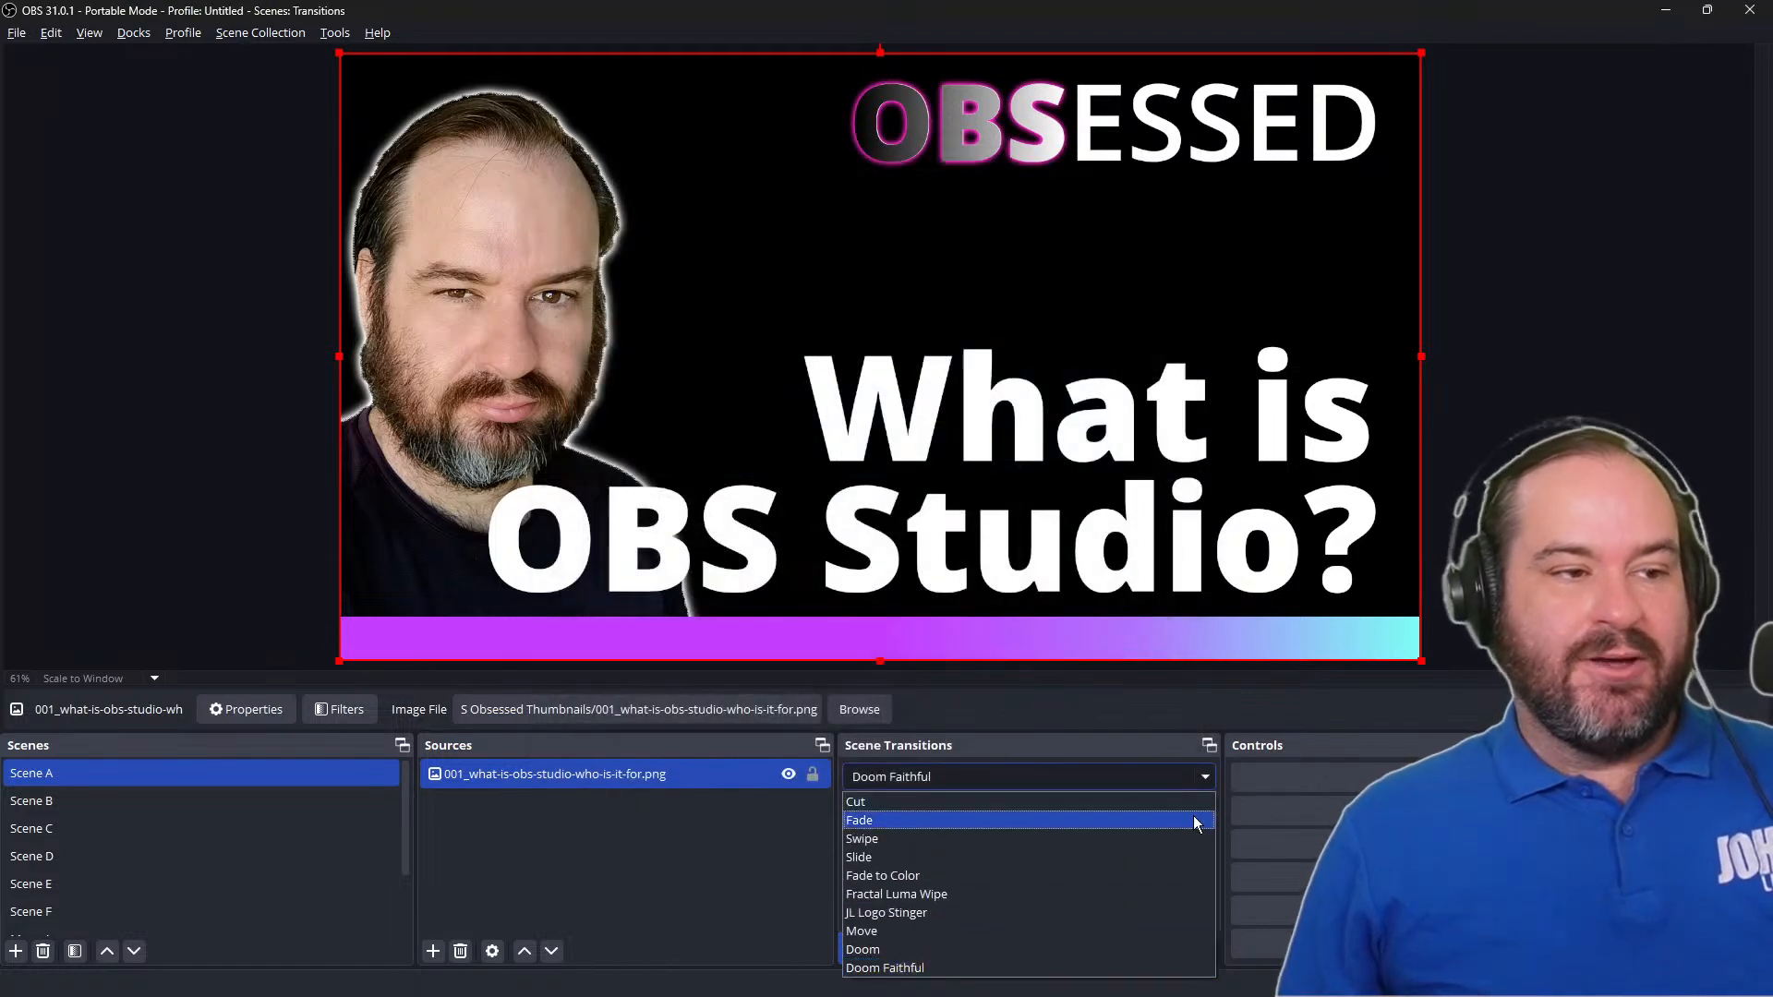
{"action": "left_click", "coordinate": [1205, 819]}
{"action": "scroll", "coordinate": [220, 779], "scroll_direction": "down", "scroll_amount": 1}
{"action": "left_click", "coordinate": [220, 883]}
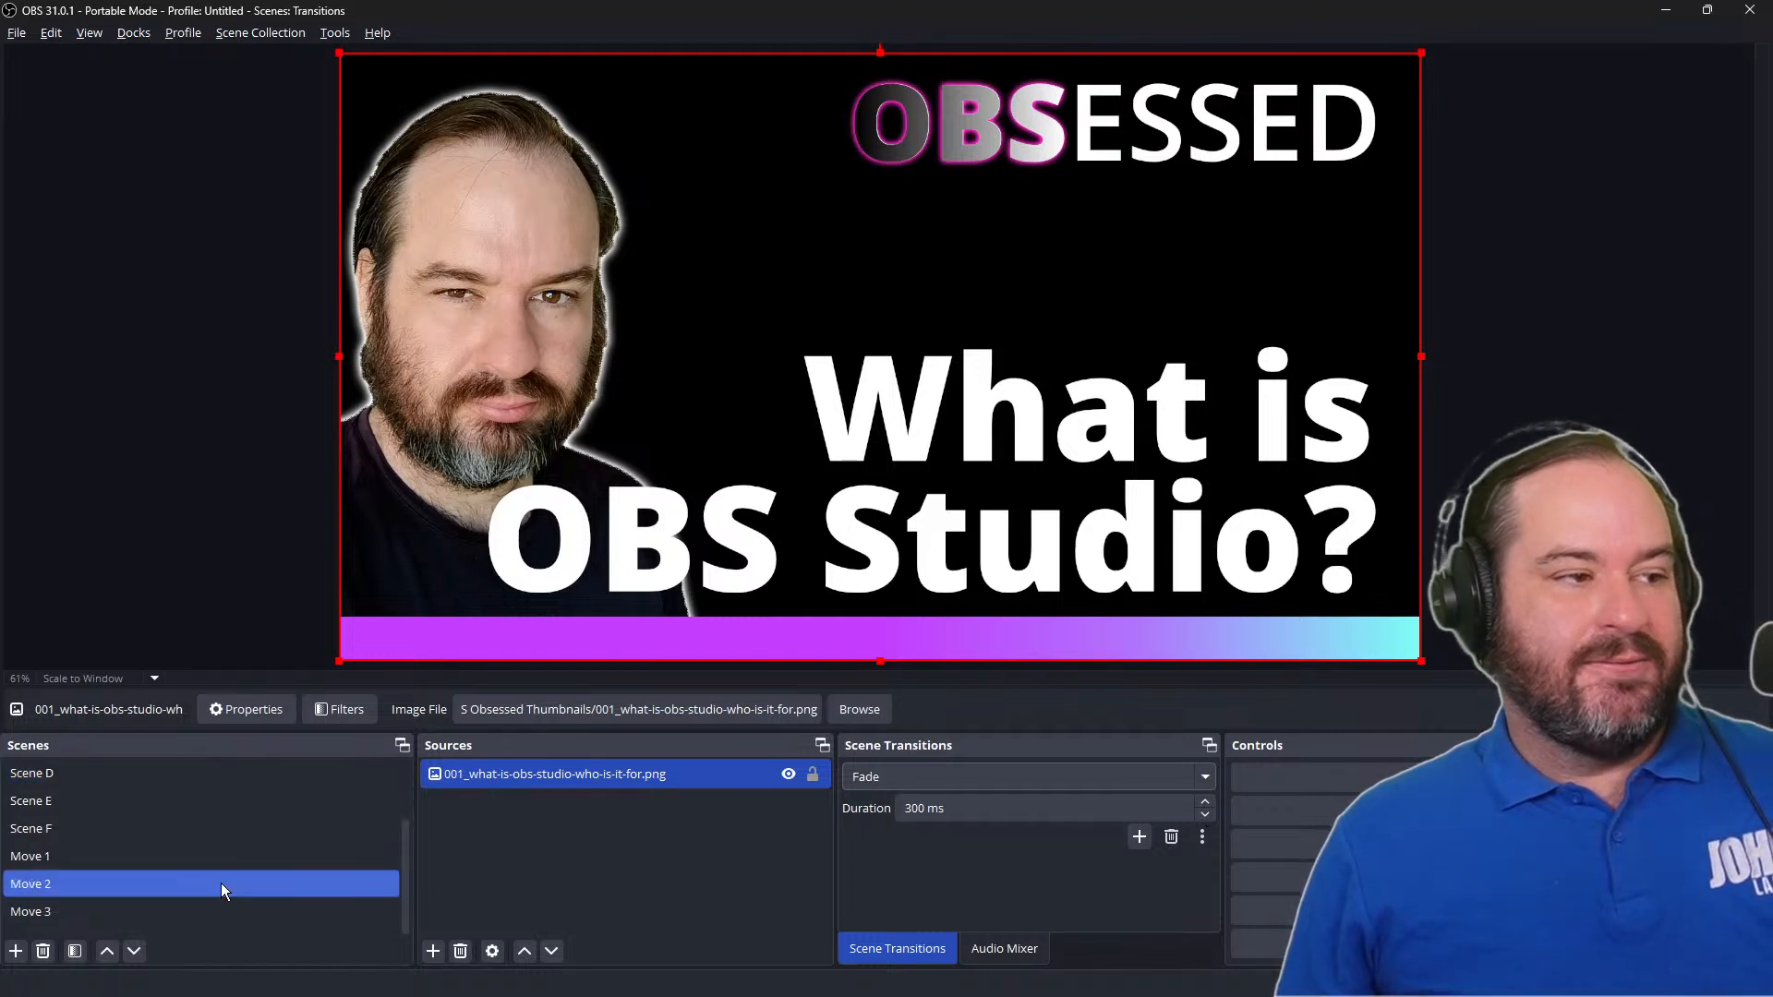
Step: In the Transition Table, set the Scene E to Scene F rule to the Doom transition at 500 ms and close the table
{"action": "left_click", "coordinate": [328, 34]}
{"action": "left_click", "coordinate": [423, 216]}
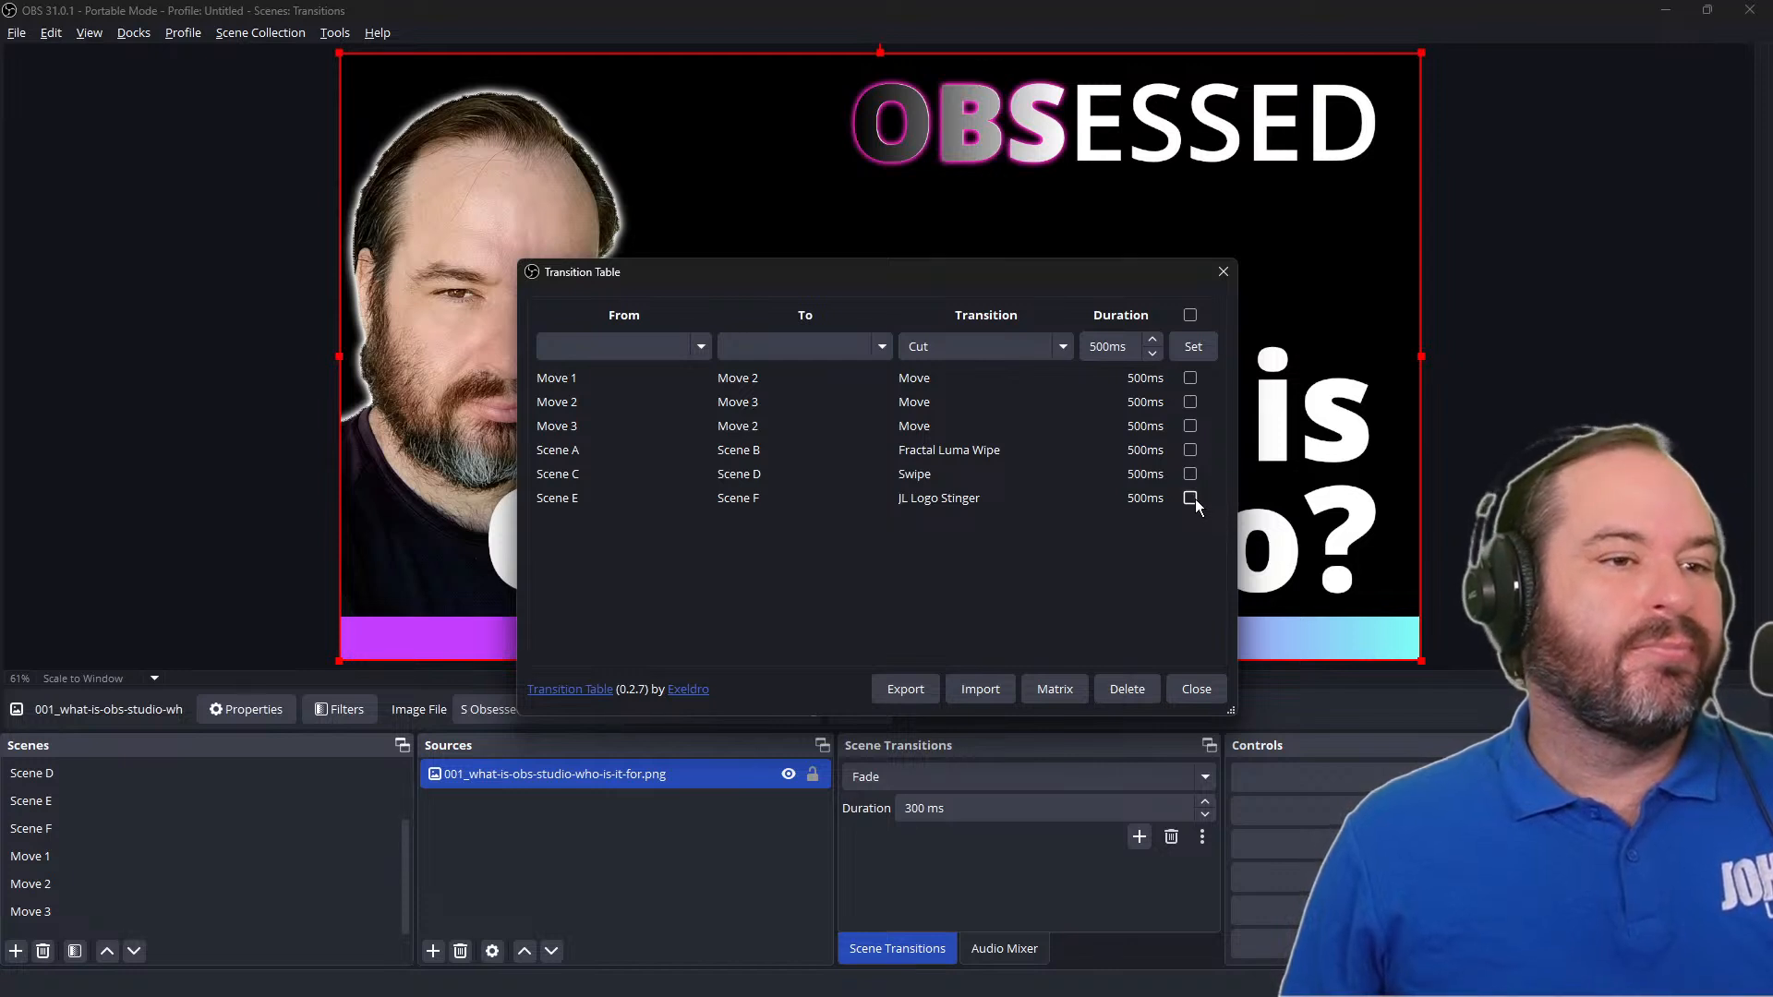
{"action": "left_click", "coordinate": [700, 346]}
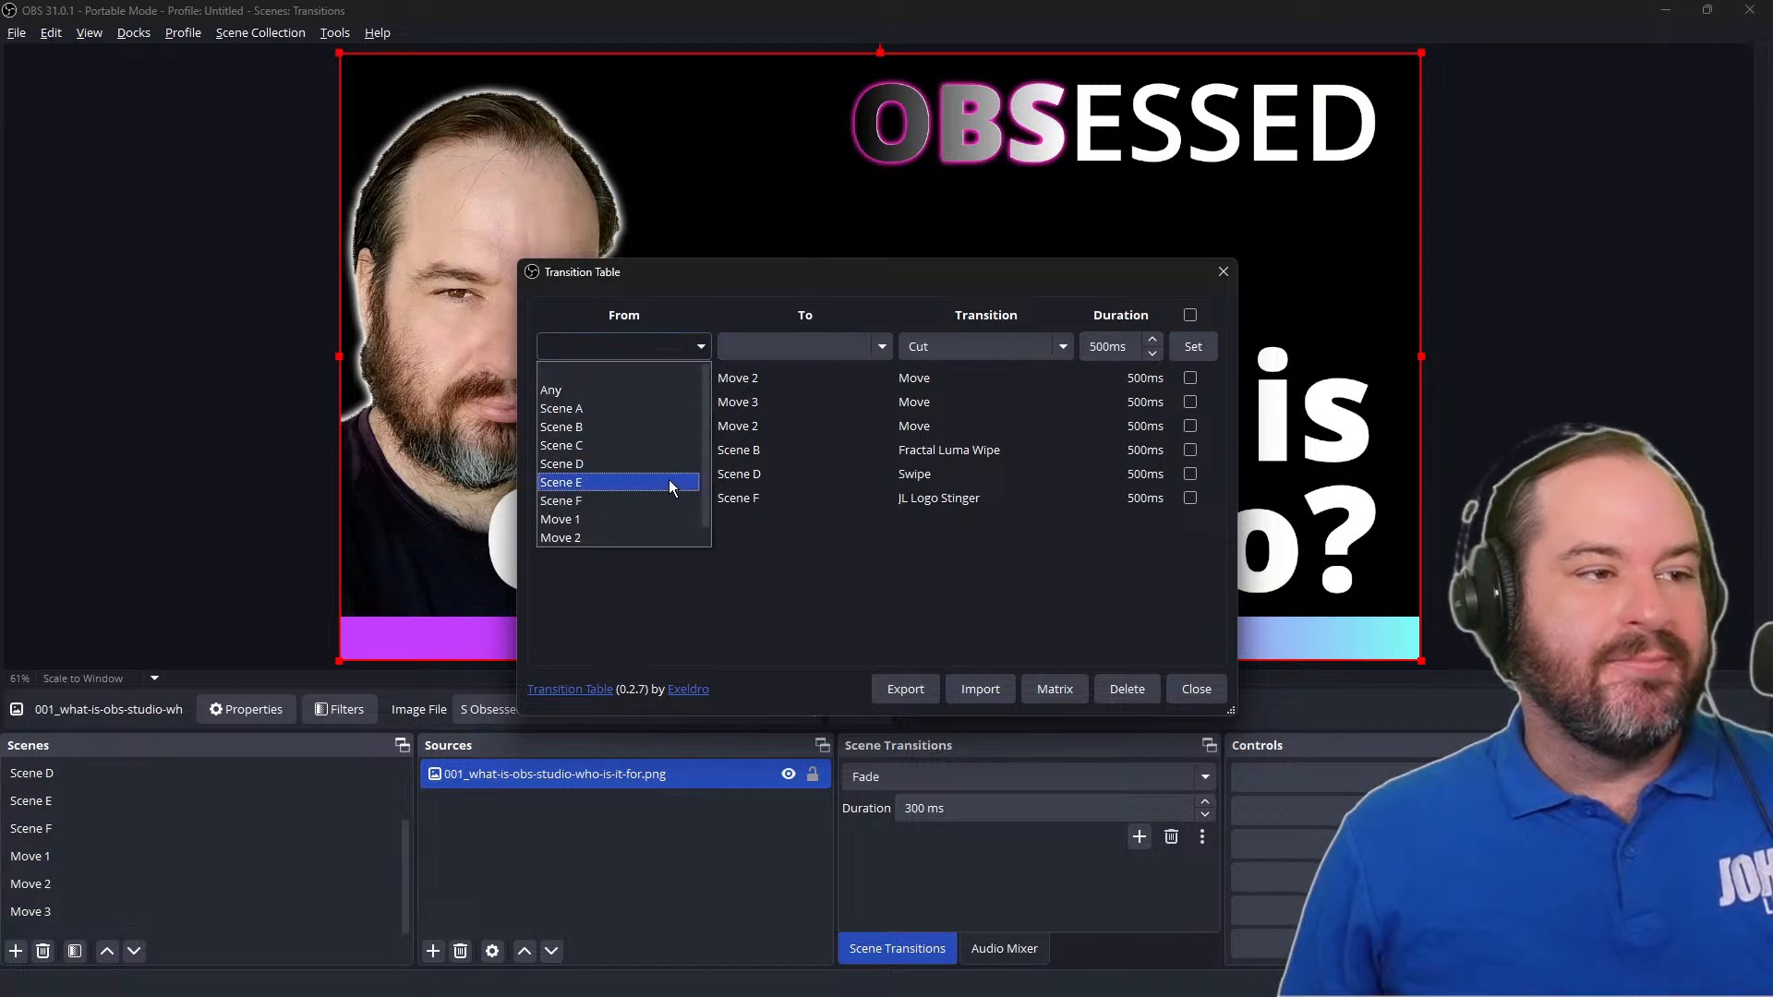
{"action": "left_click", "coordinate": [670, 480]}
{"action": "left_click", "coordinate": [882, 346]}
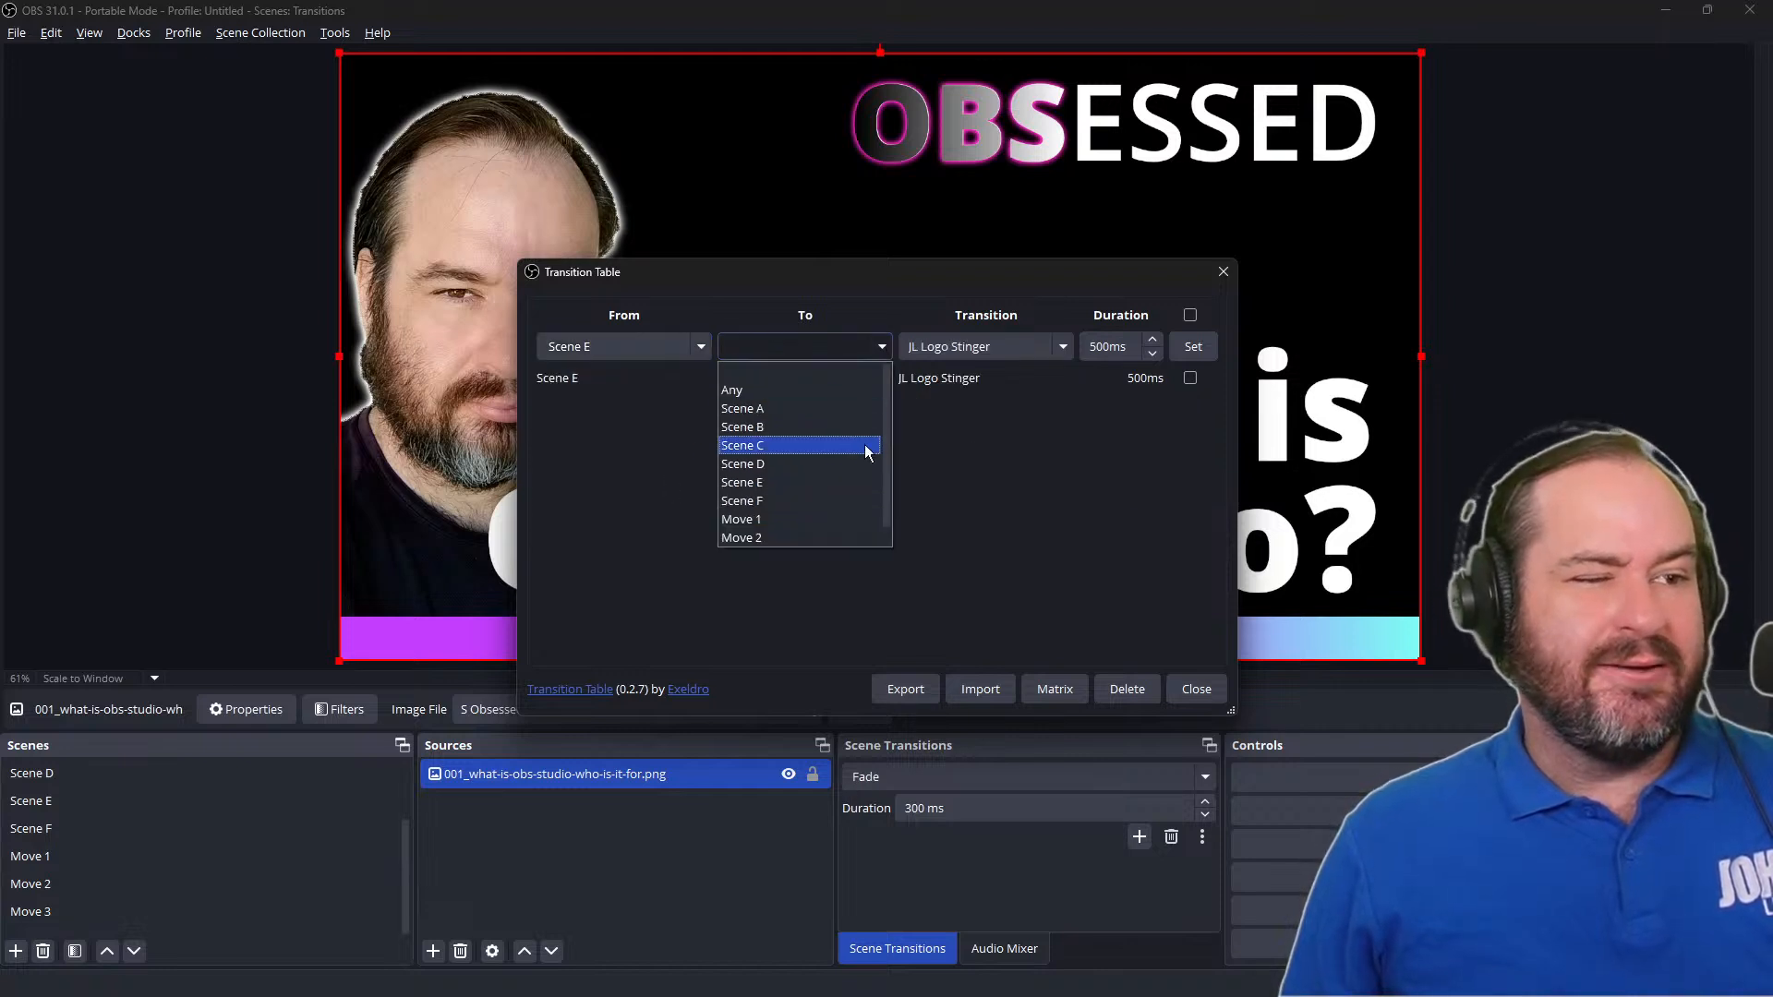
{"action": "left_click", "coordinate": [859, 499]}
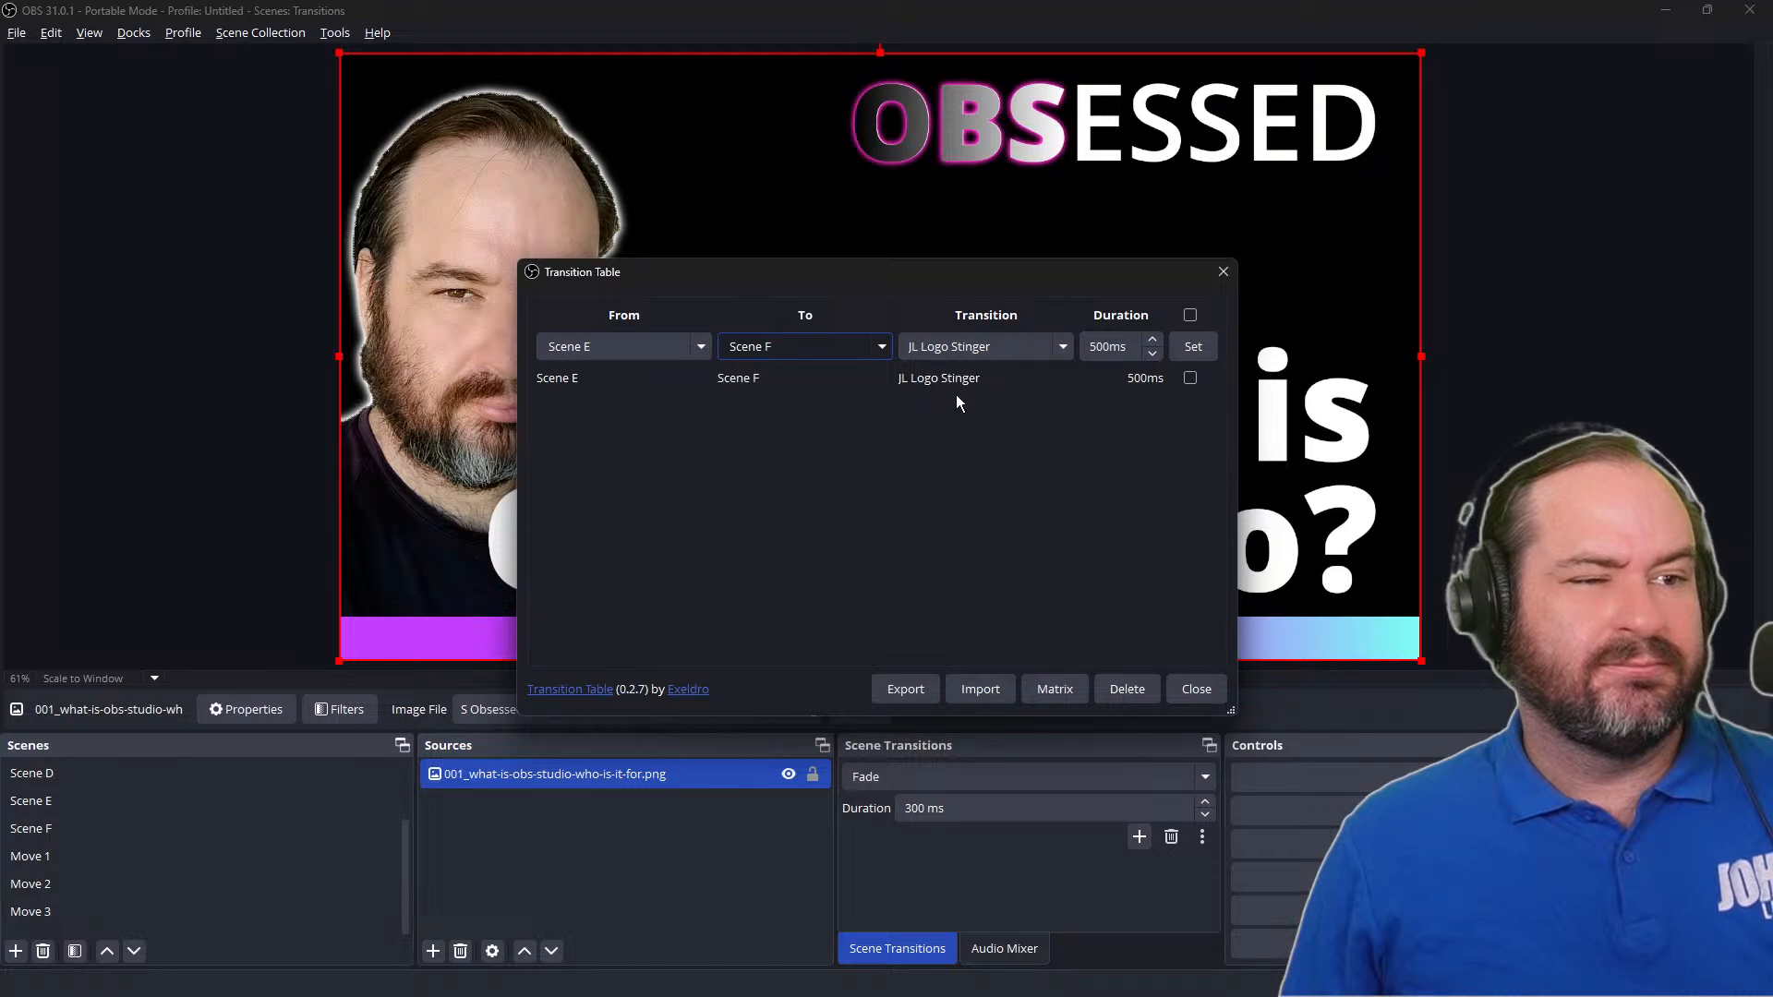
{"action": "left_click", "coordinate": [1060, 347]}
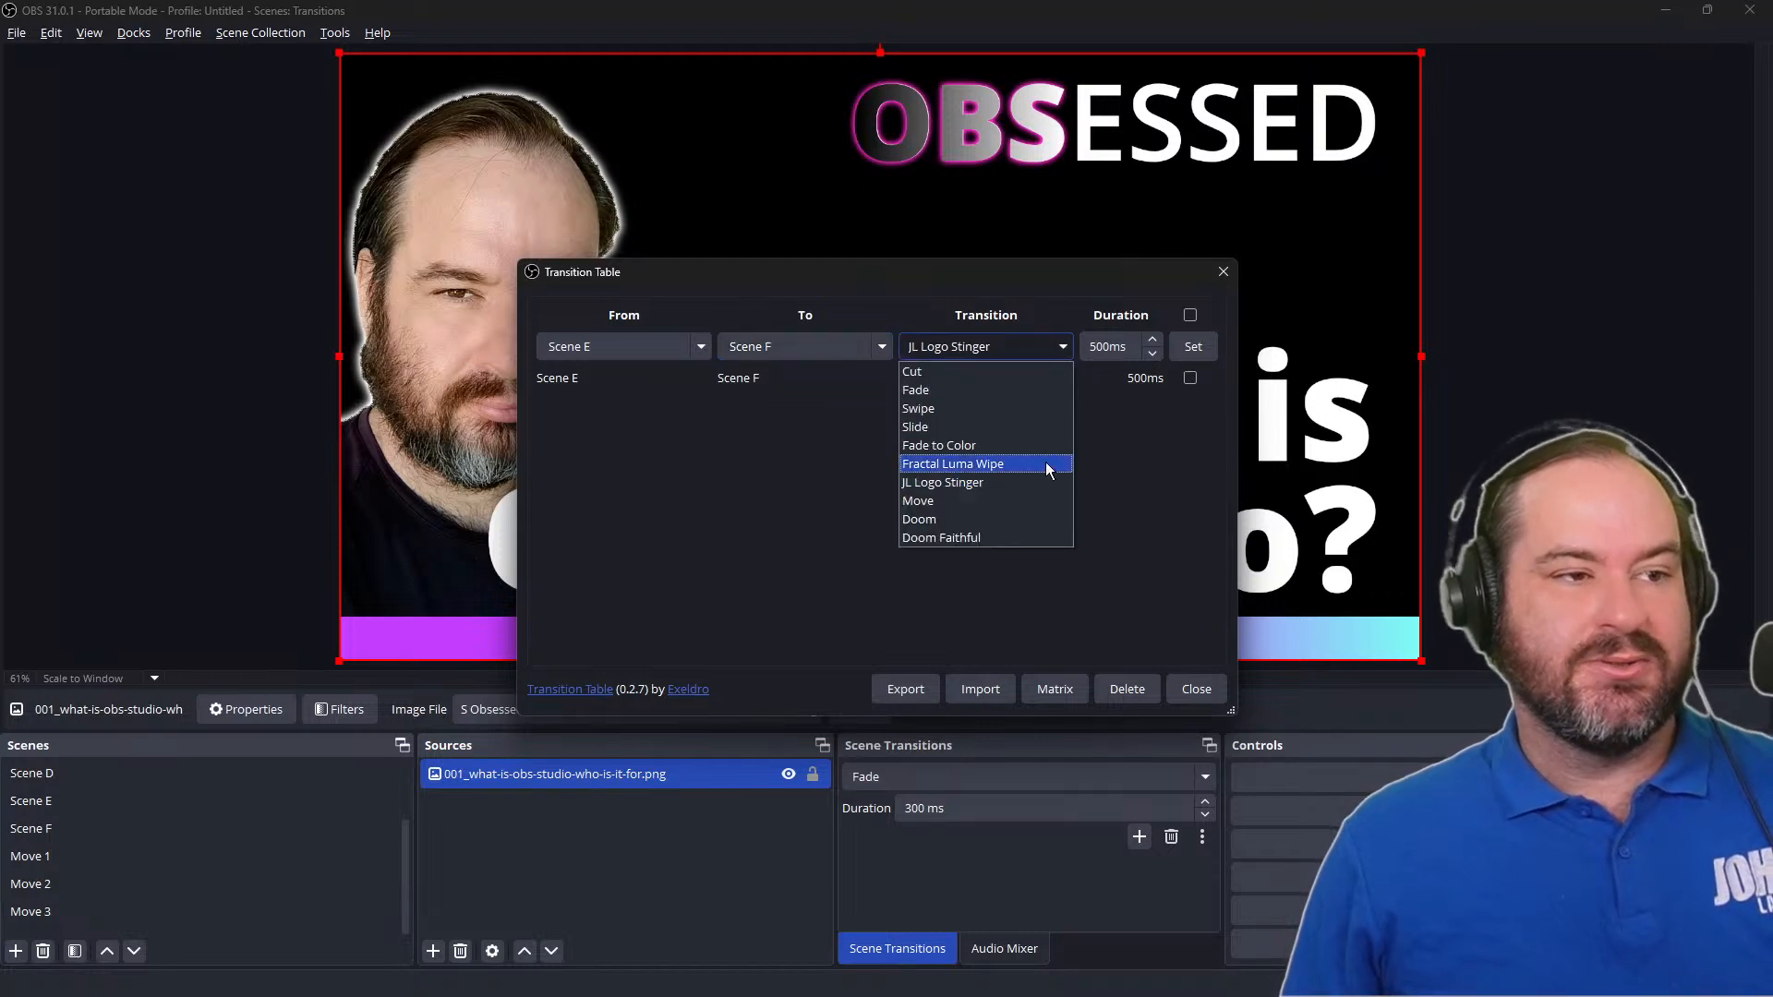
{"action": "left_click", "coordinate": [1041, 519]}
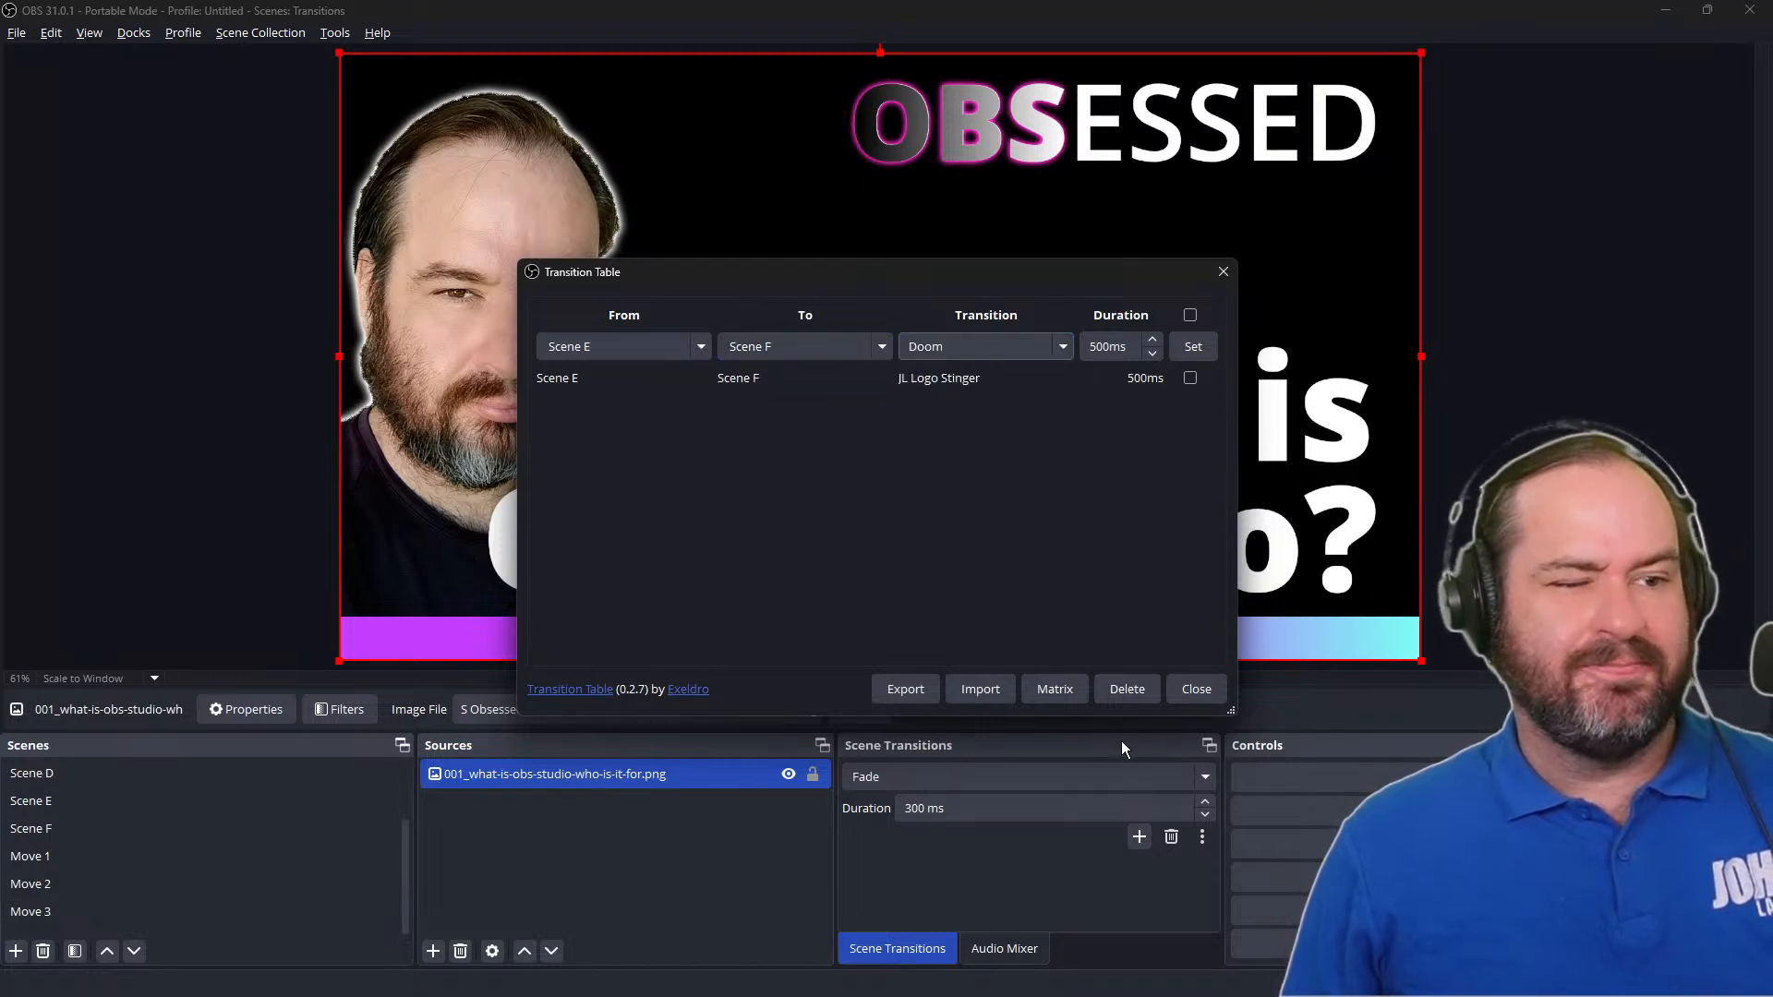
{"action": "left_click", "coordinate": [1191, 346]}
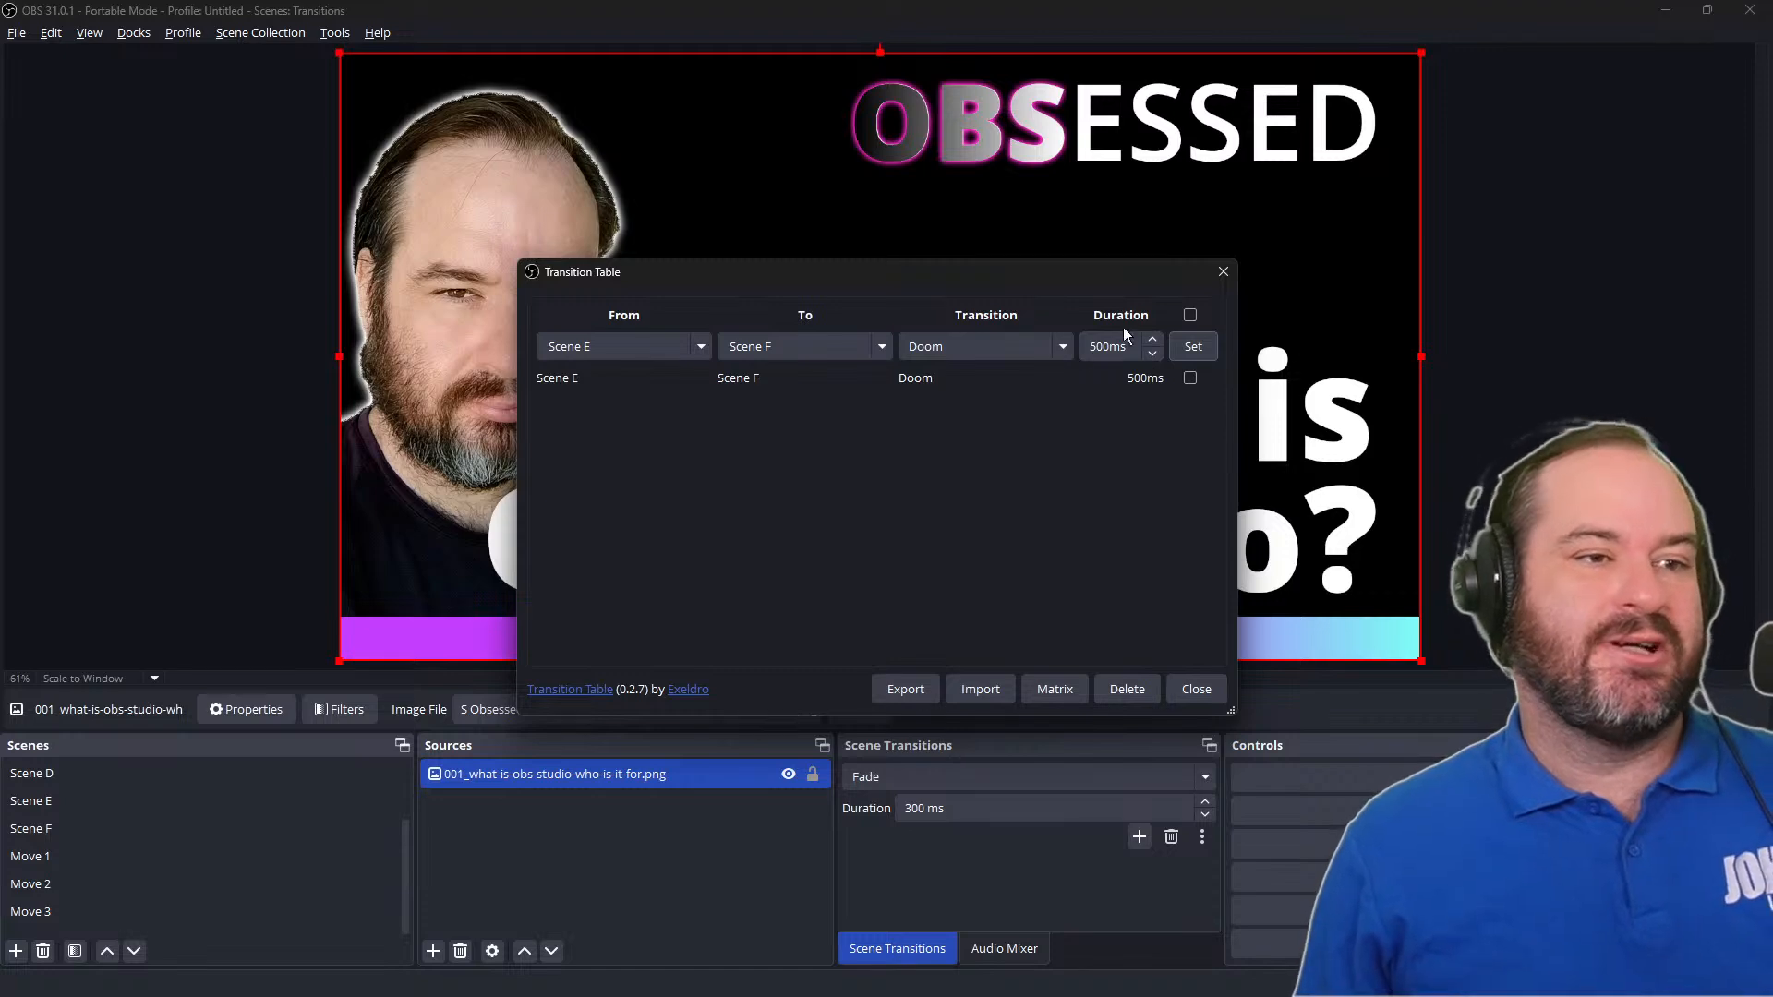
{"action": "left_click", "coordinate": [1222, 275]}
Step: Test the Doom rule by switching from Scene E to Scene F twice
{"action": "left_click", "coordinate": [259, 803]}
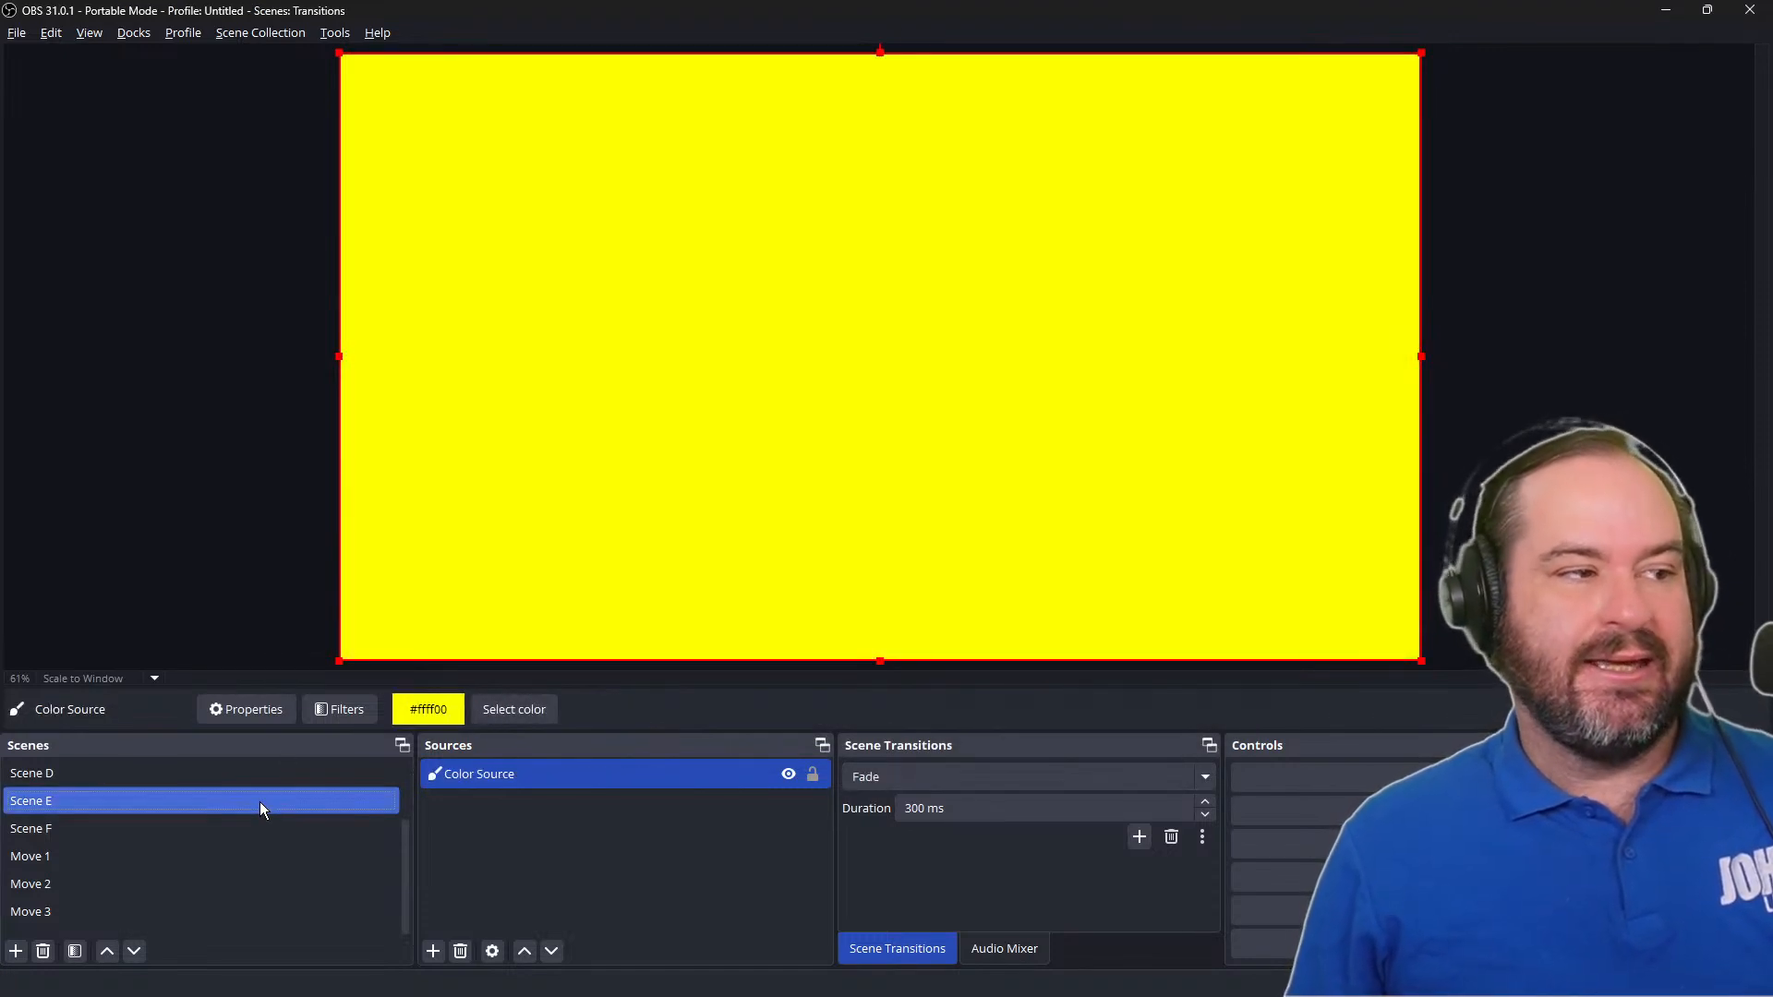
{"action": "left_click", "coordinate": [265, 827]}
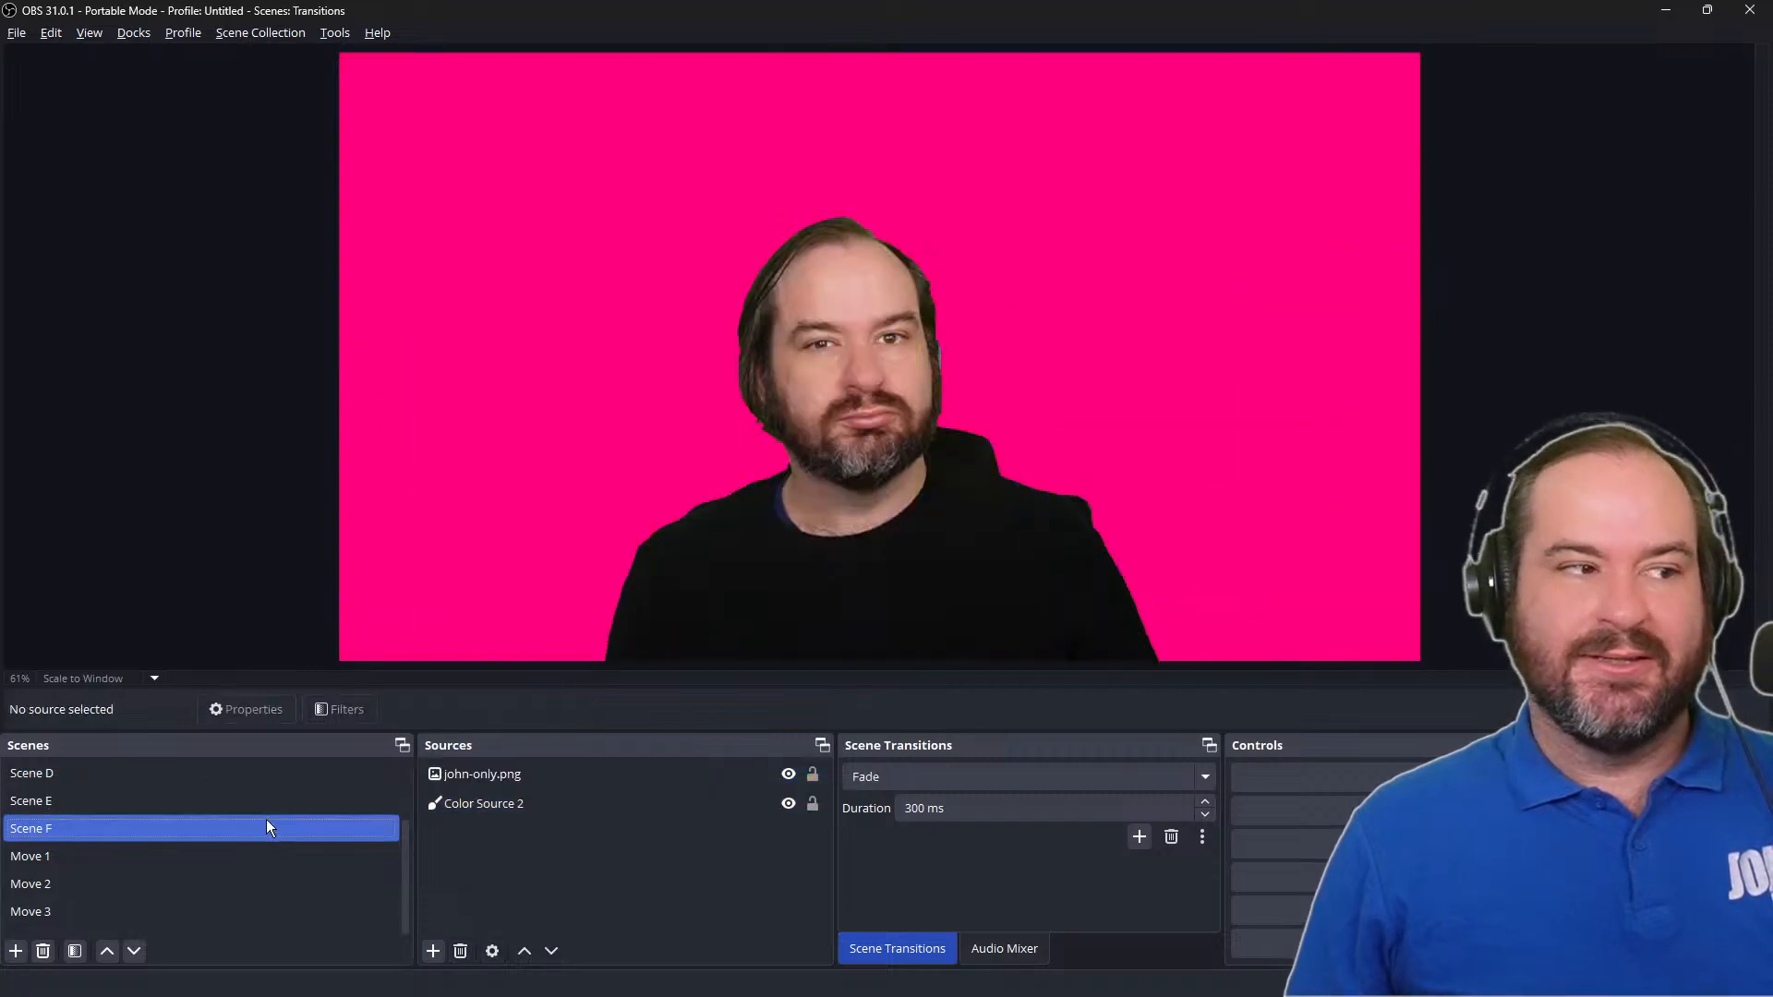
{"action": "left_click", "coordinate": [266, 807]}
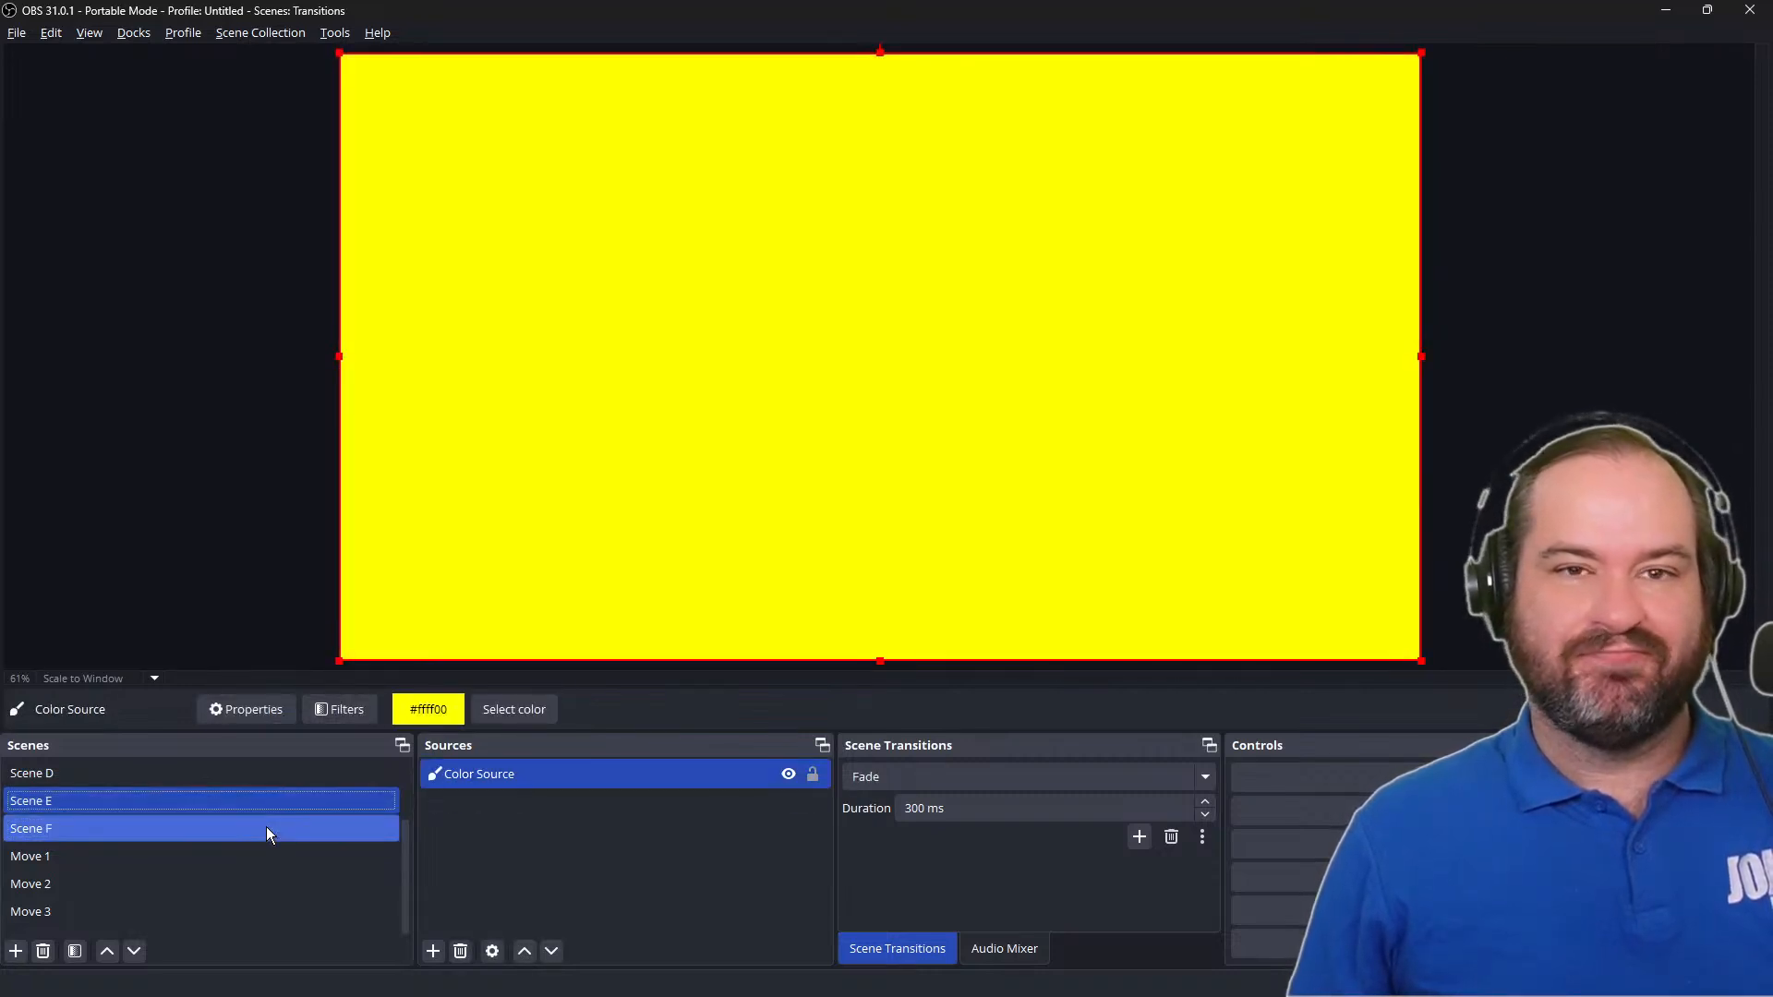
{"action": "left_click", "coordinate": [265, 827]}
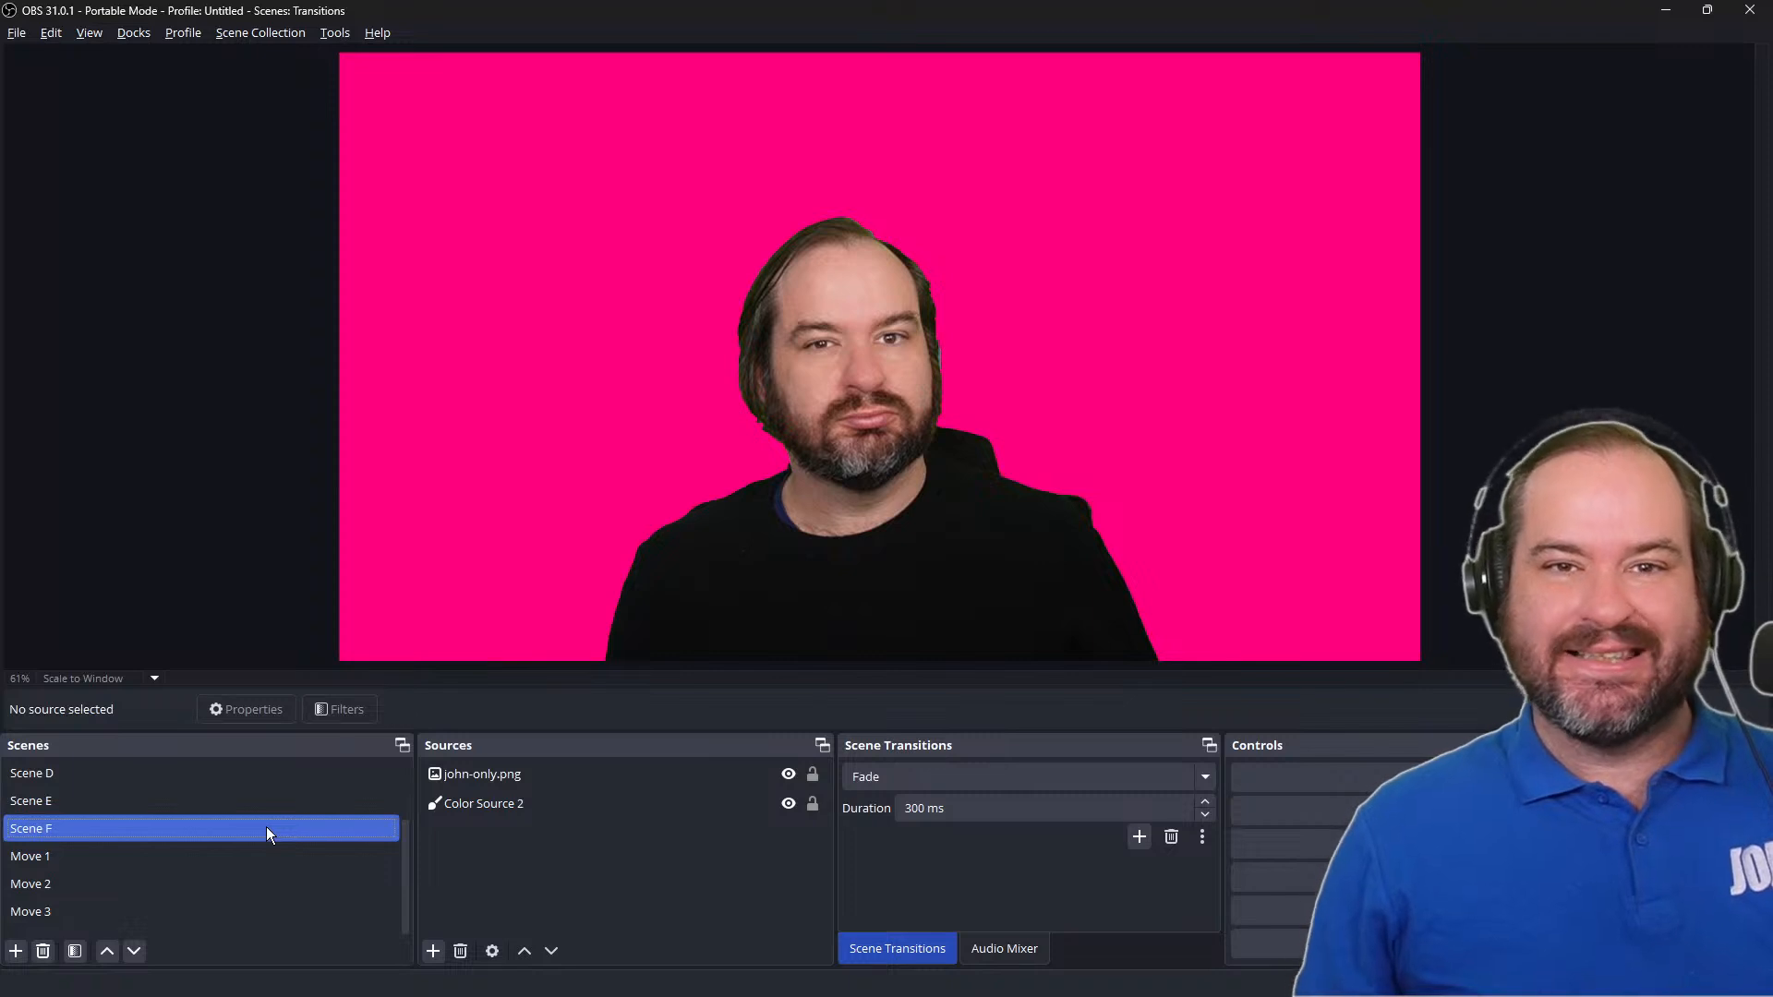